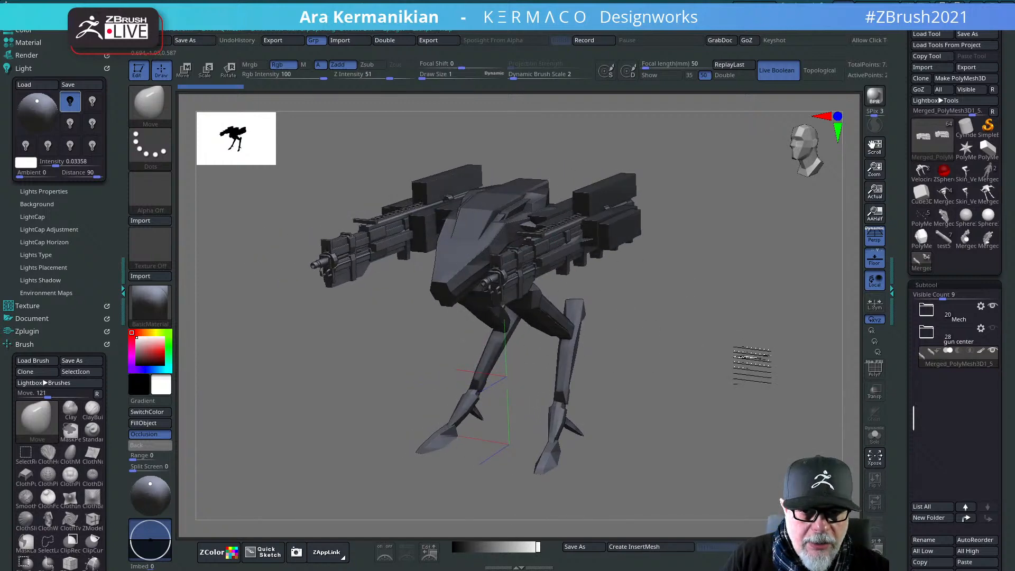
Step: Examine the assembled mech's overall form and proportions from the front, side, top and three-quarter angles
left_click_drag(754, 355, 848, 322)
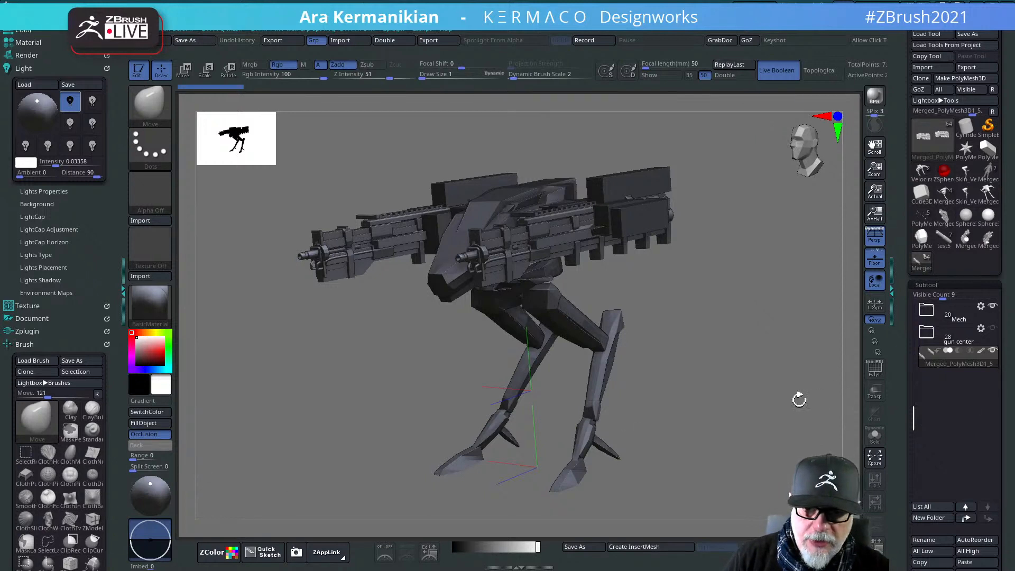
left_click_drag(721, 399, 886, 356)
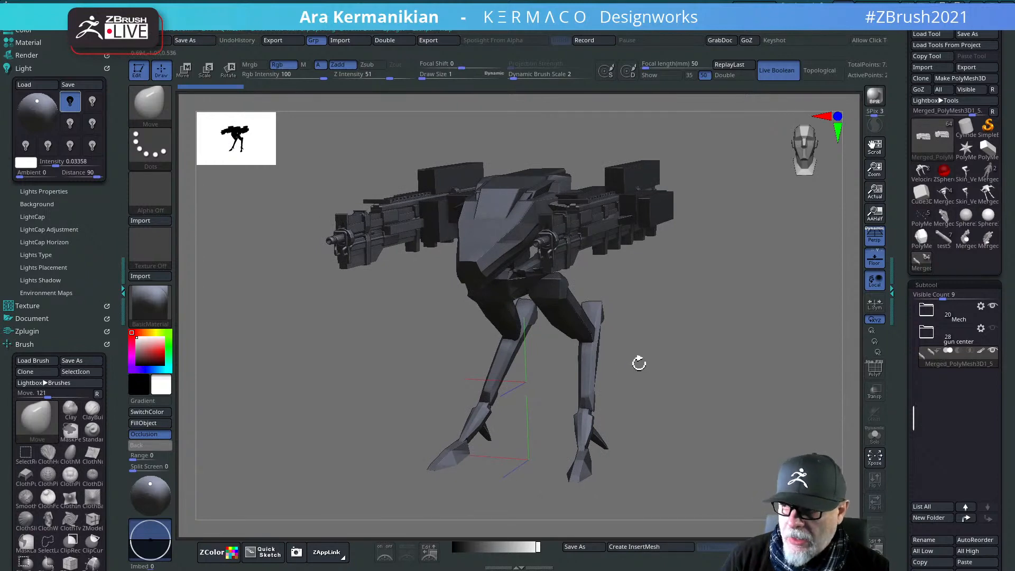
left_click_drag(721, 357, 738, 364)
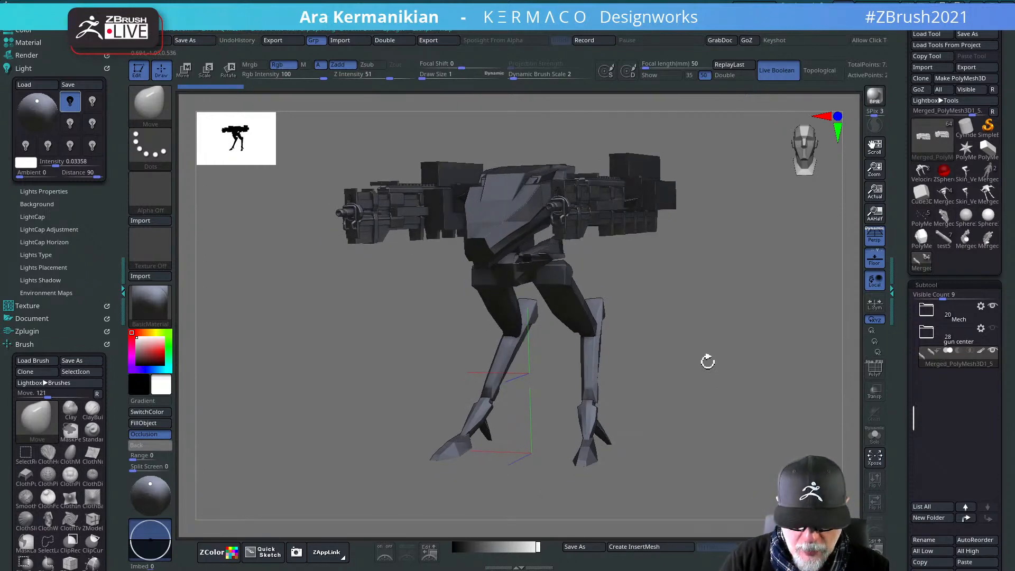
left_click_drag(718, 415, 739, 419)
left_click_drag(765, 372, 695, 300)
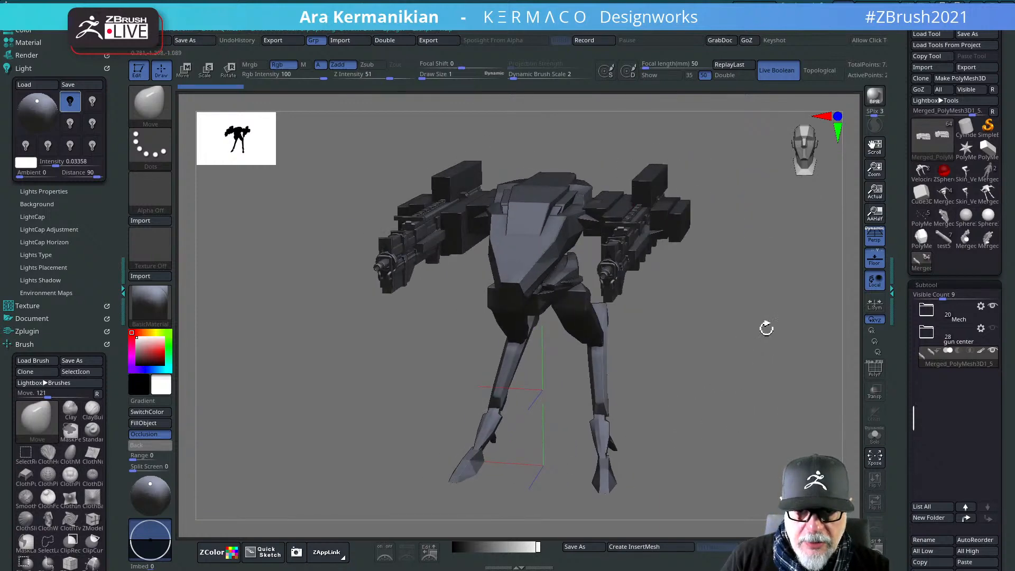
left_click_drag(766, 328, 727, 325)
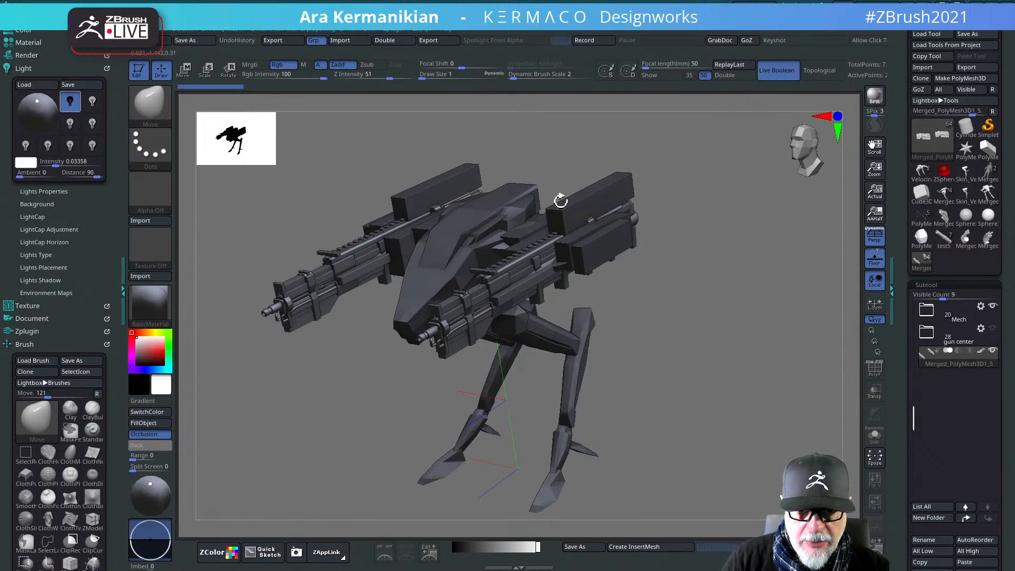
left_click_drag(759, 351, 736, 329)
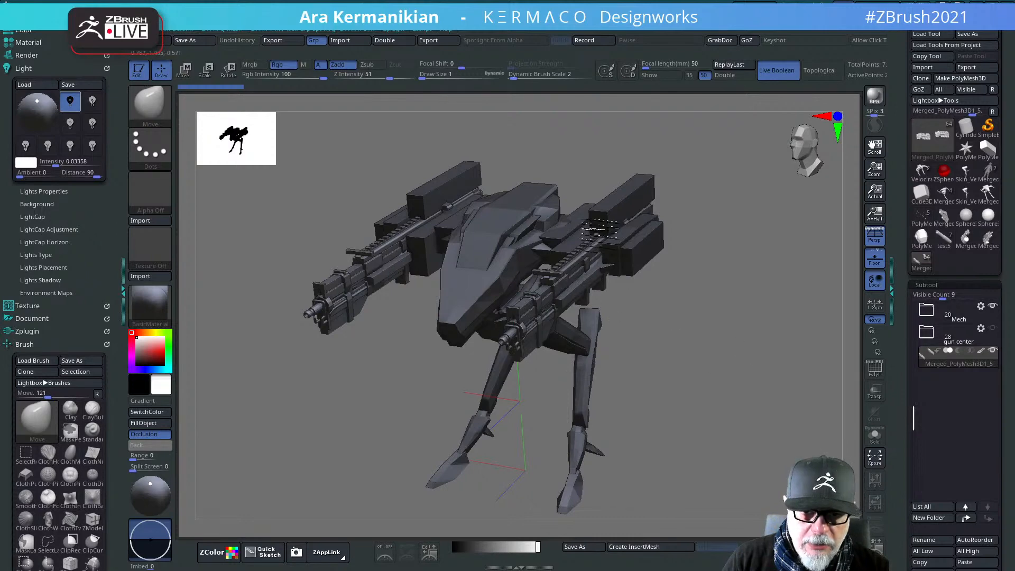
mouse_move(722, 358)
left_mouse_down()
mouse_move(702, 356)
mouse_move(737, 344)
mouse_move(709, 355)
mouse_move(619, 329)
mouse_move(716, 329)
mouse_move(722, 297)
mouse_move(709, 359)
left_mouse_up()
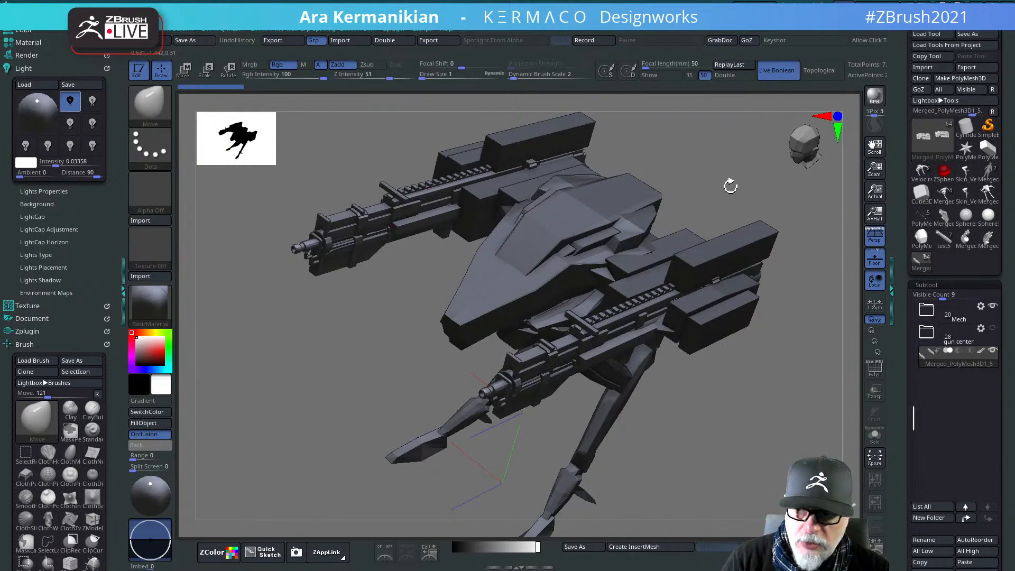
left_click_drag(730, 185, 736, 173)
left_click_drag(810, 173, 789, 231)
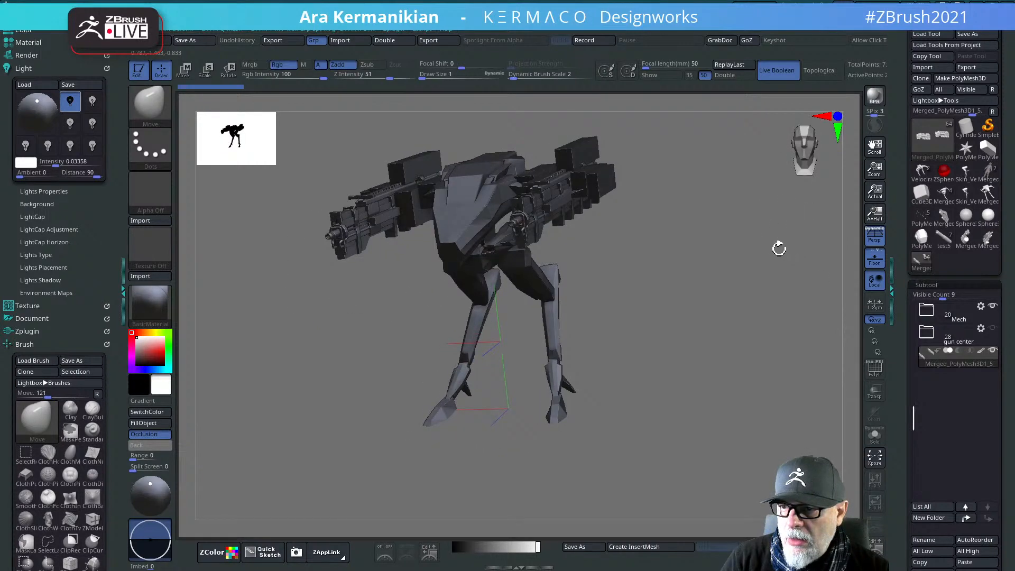
left_click_drag(763, 232, 710, 306)
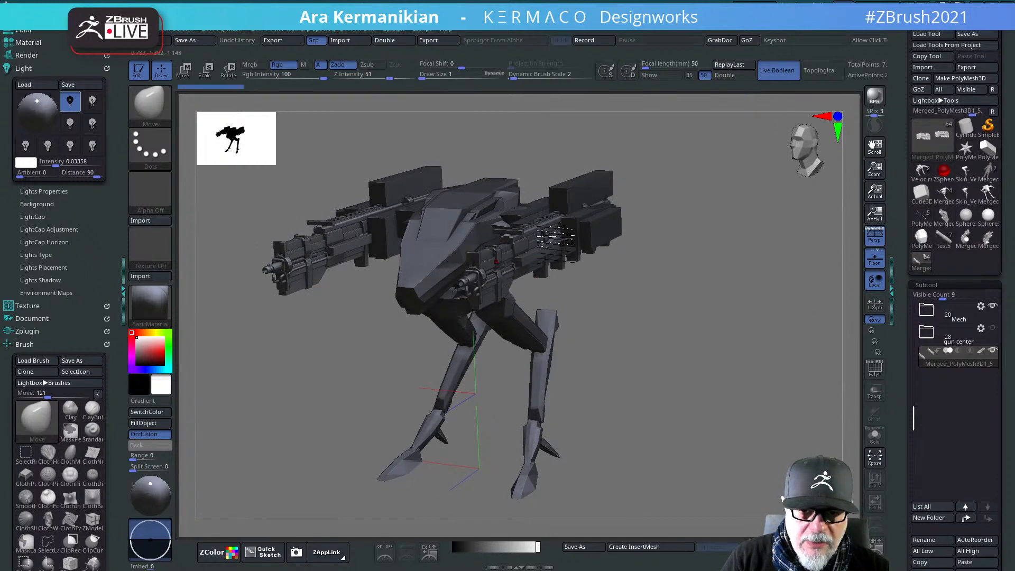
left_click_drag(740, 346, 629, 224)
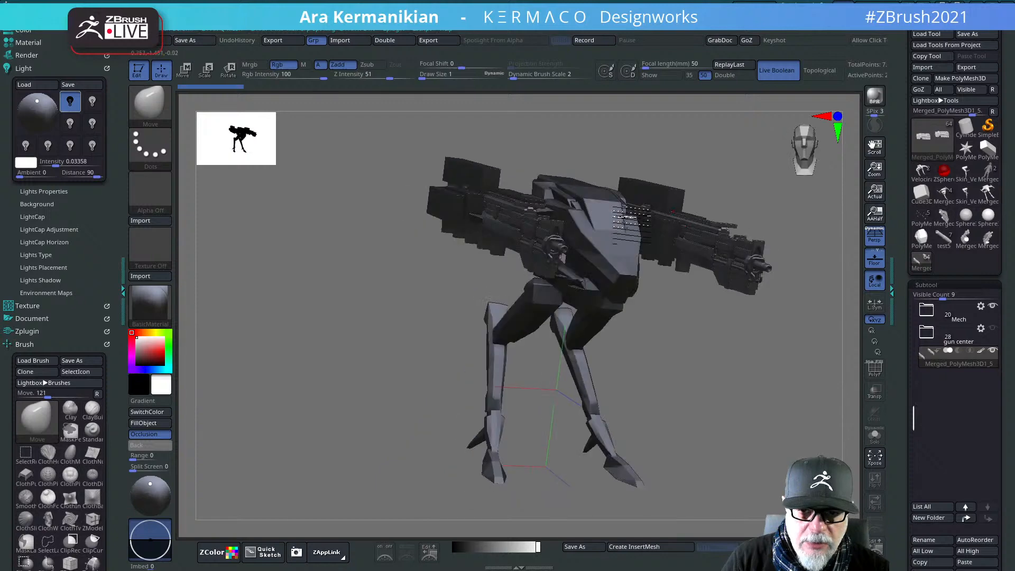
left_click_drag(746, 152, 604, 232)
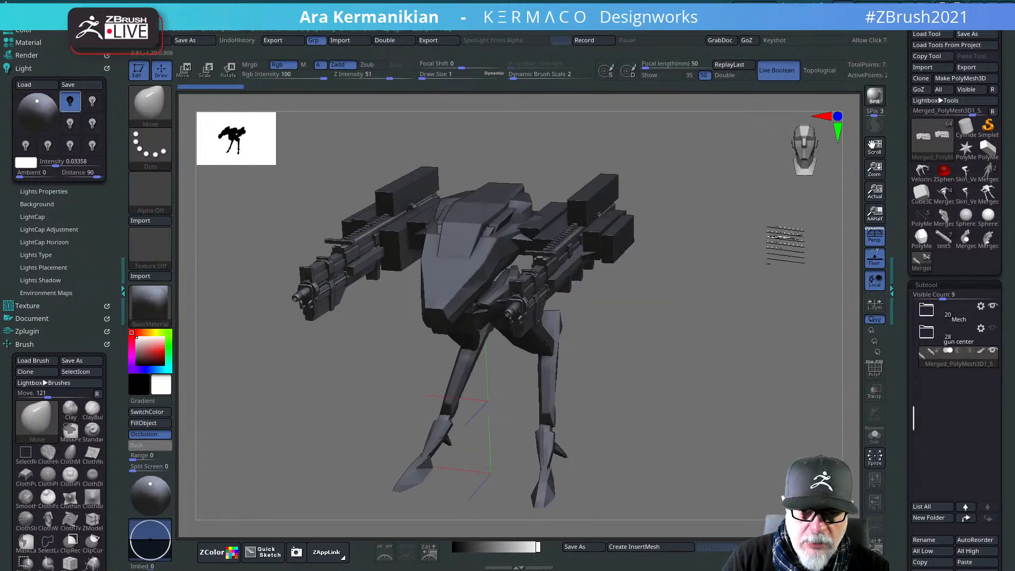
left_click_drag(782, 233, 590, 263)
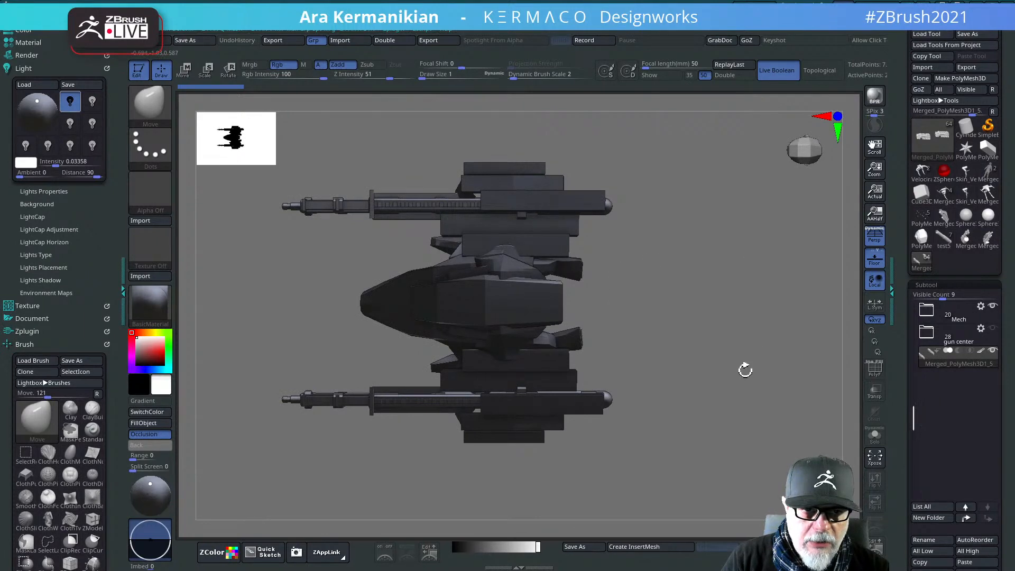
left_click_drag(743, 367, 712, 277, "shift")
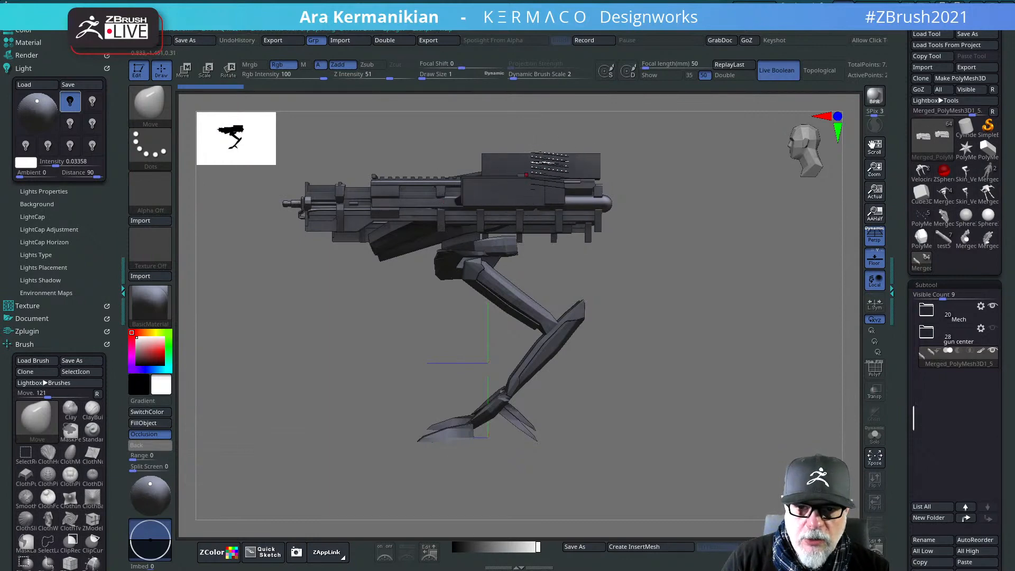
left_click_drag(678, 248, 620, 164)
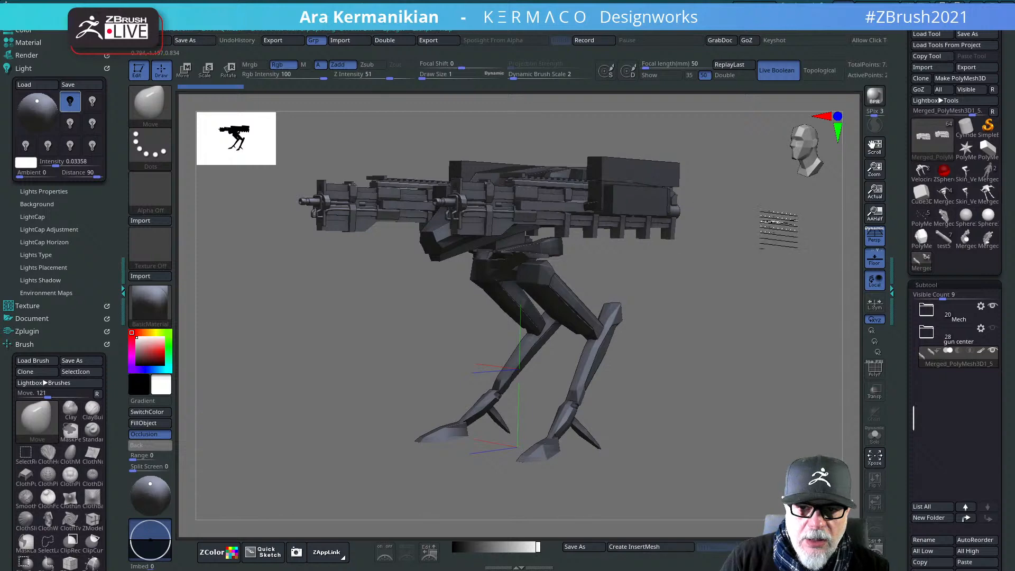
left_click_drag(782, 226, 634, 194)
left_click_drag(741, 242, 735, 329)
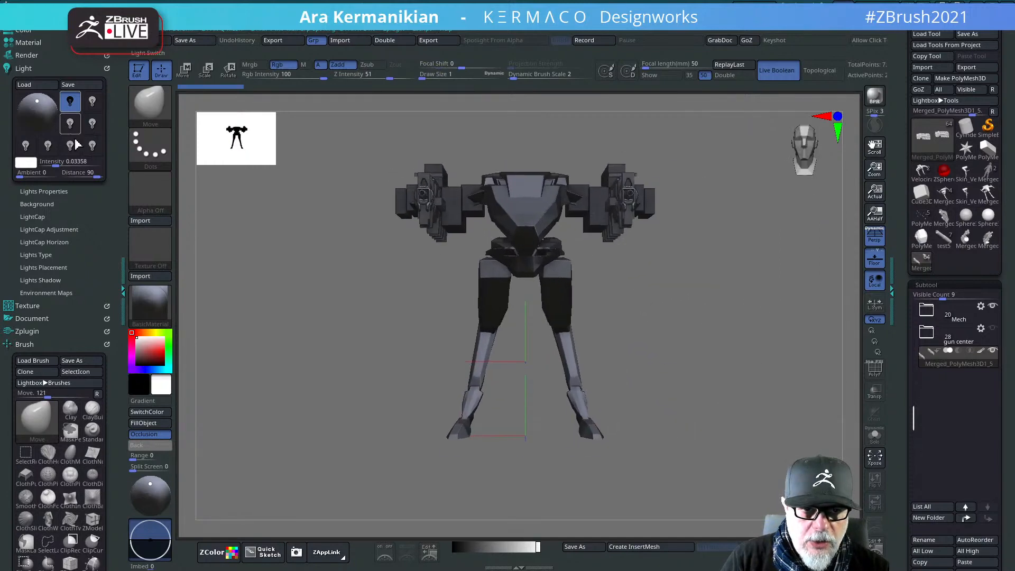
Step: Enlarge the silhouette thumbnail preview to a thumbnail size of 261
left_click_drag(266, 153, 442, 313)
left_click_drag(402, 266, 335, 209)
mouse_move(747, 310)
left_mouse_down()
mouse_move(756, 339)
mouse_move(751, 315)
left_mouse_up()
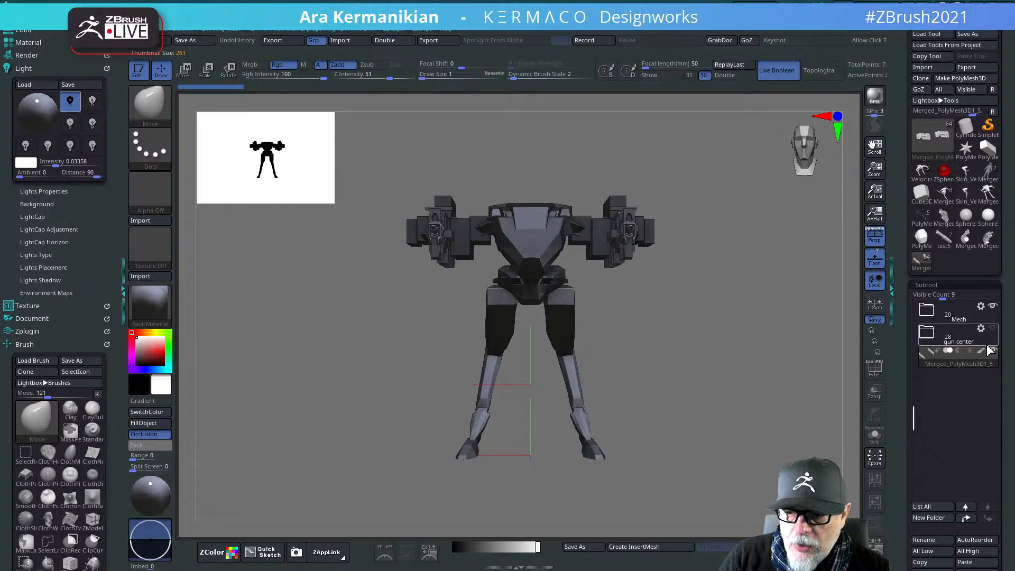
Step: Isolate the center gun by showing the gun center folder and hiding the Merged_PolyMesh3D1_5 subtool and the Mech folder
left_click_drag(722, 361, 564, 219)
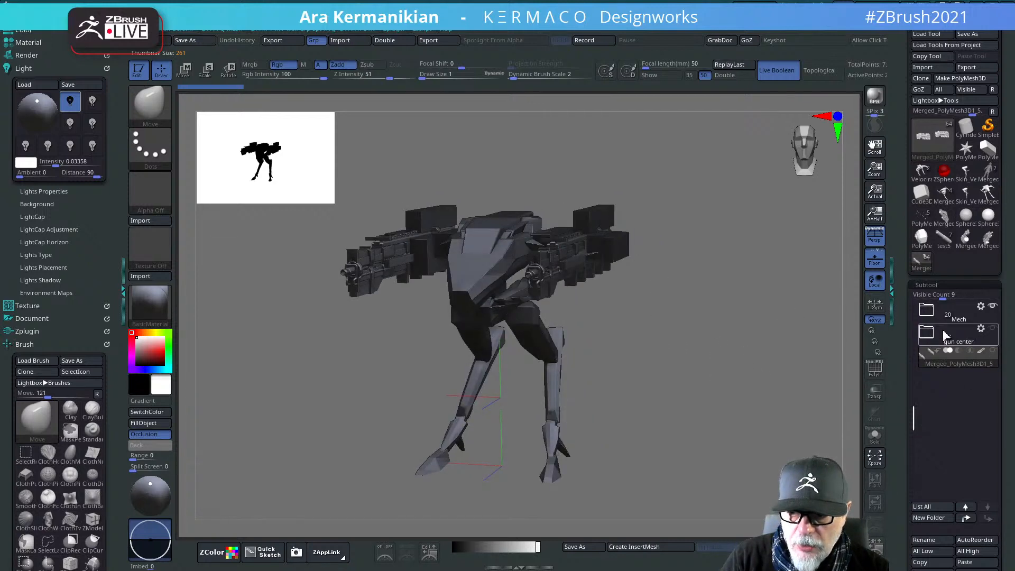
left_click(991, 328)
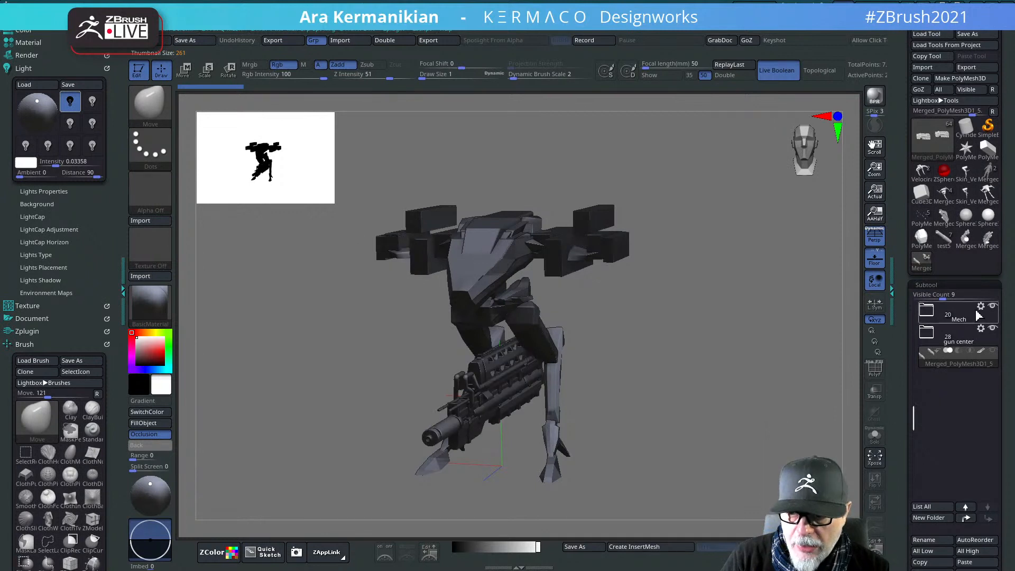
left_click(992, 308)
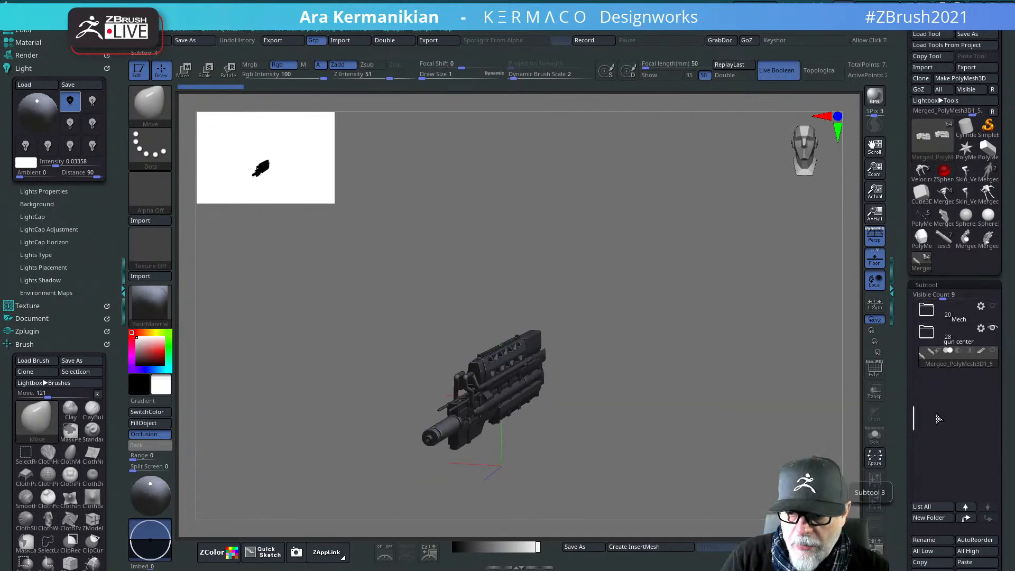
left_click_drag(909, 398, 904, 302)
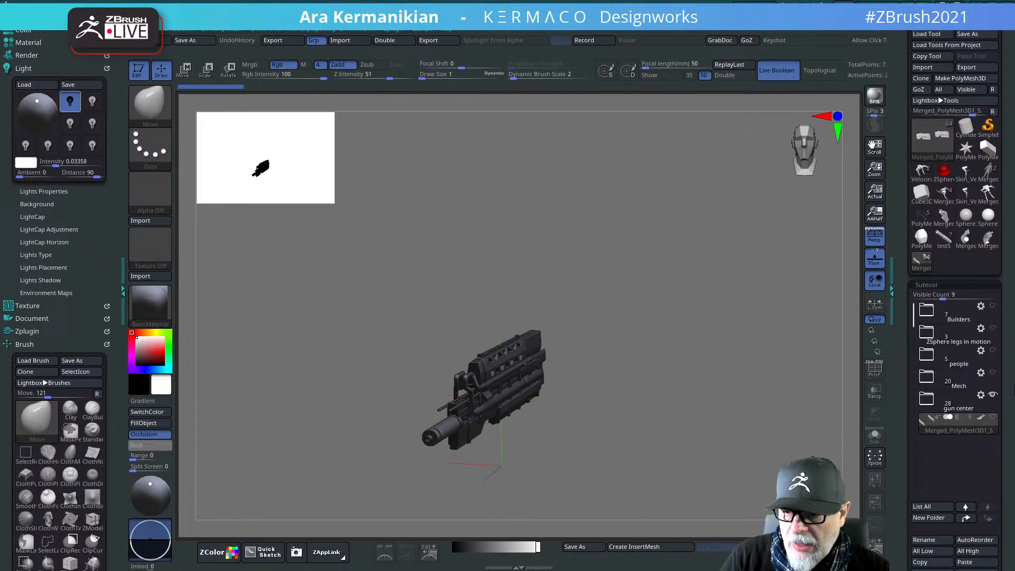
left_click(993, 373)
left_click(992, 373)
left_click(992, 373)
left_click(994, 374)
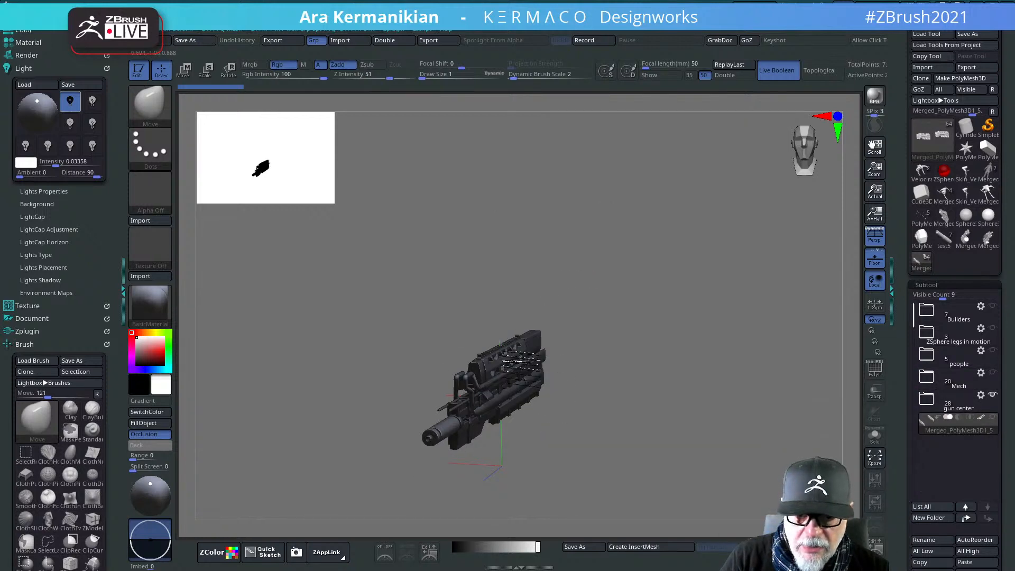
Step: Expand the gun center folder, select PolyMesh3D1_3 and show the Merged_PolyMesh3D1_3 cylinder on the gun
left_click_drag(720, 415, 593, 351)
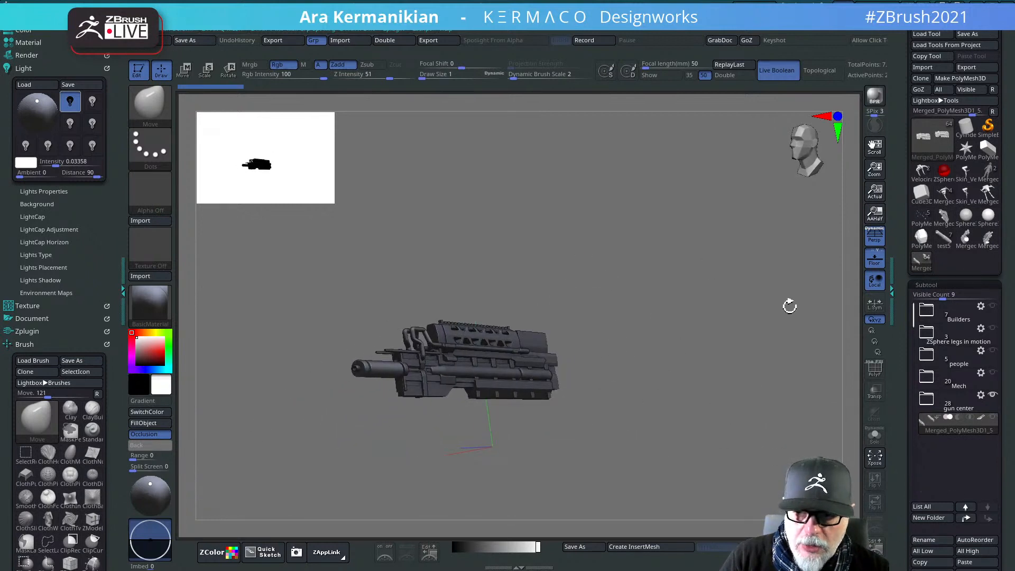
left_click_drag(680, 295, 810, 308)
left_click_drag(767, 260, 645, 269)
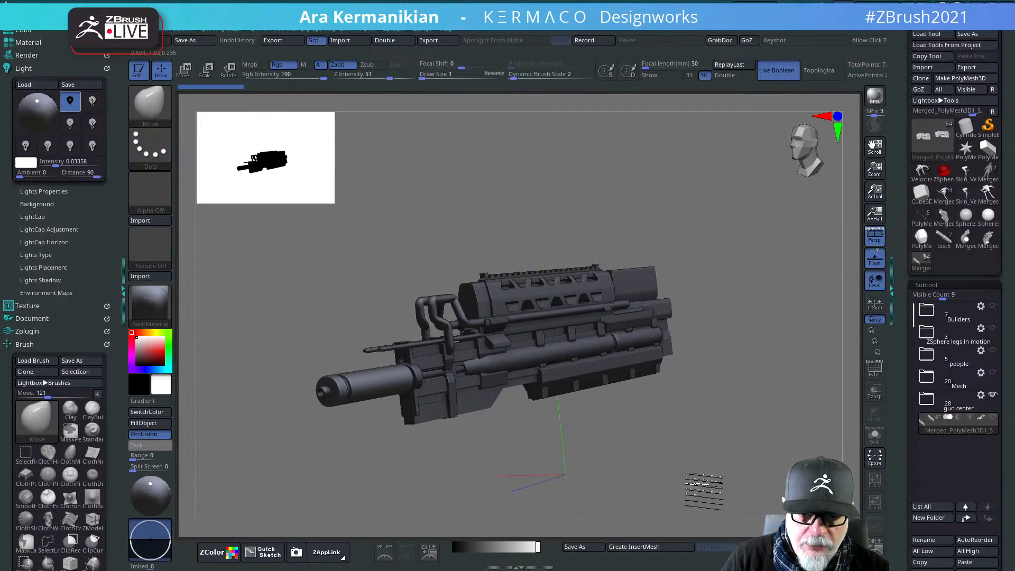
left_click_drag(703, 482, 709, 324)
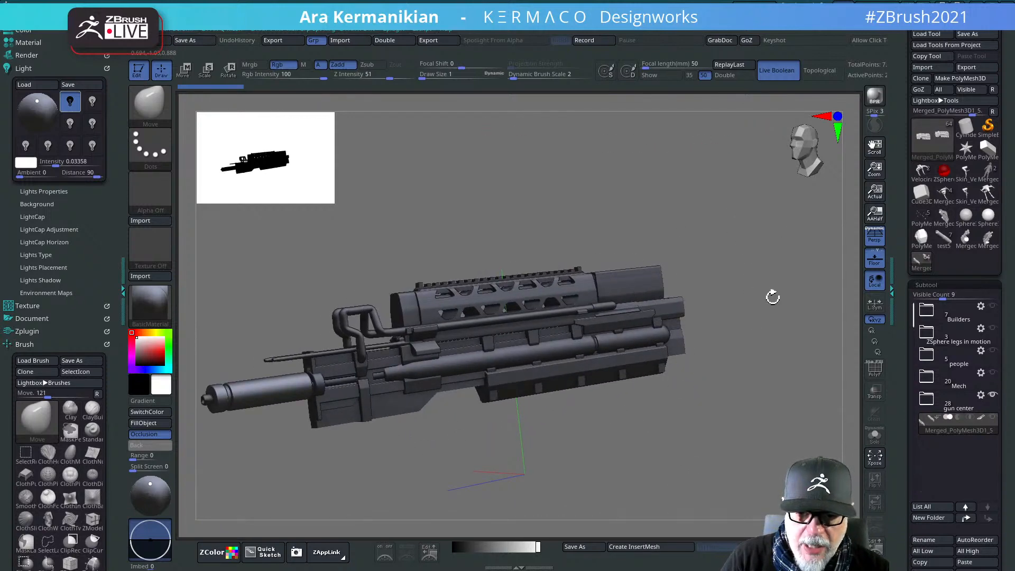
left_click_drag(772, 295, 807, 310)
left_click(926, 399)
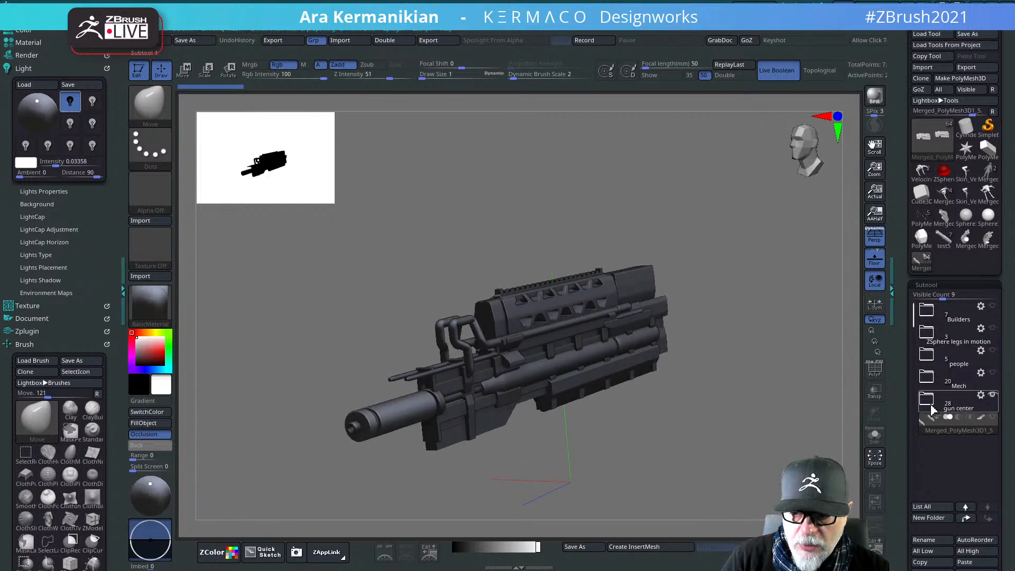
mouse_move(930, 423)
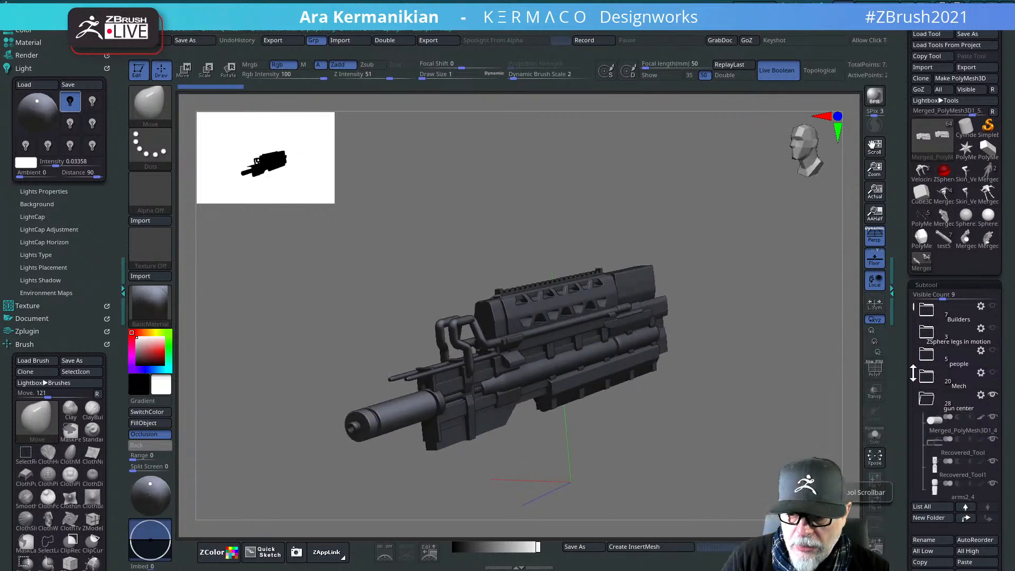
left_click_drag(912, 309, 919, 470)
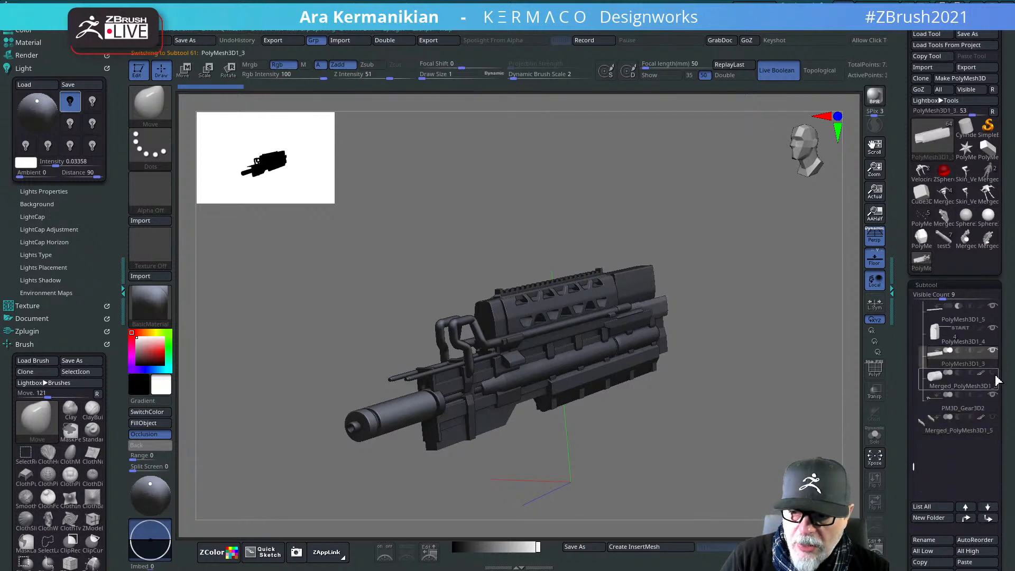
left_click(991, 374)
Step: Examine the center gun together with its large rear cylinder from several angles and distances
left_click_drag(737, 426, 701, 364)
left_click_drag(760, 401, 720, 387)
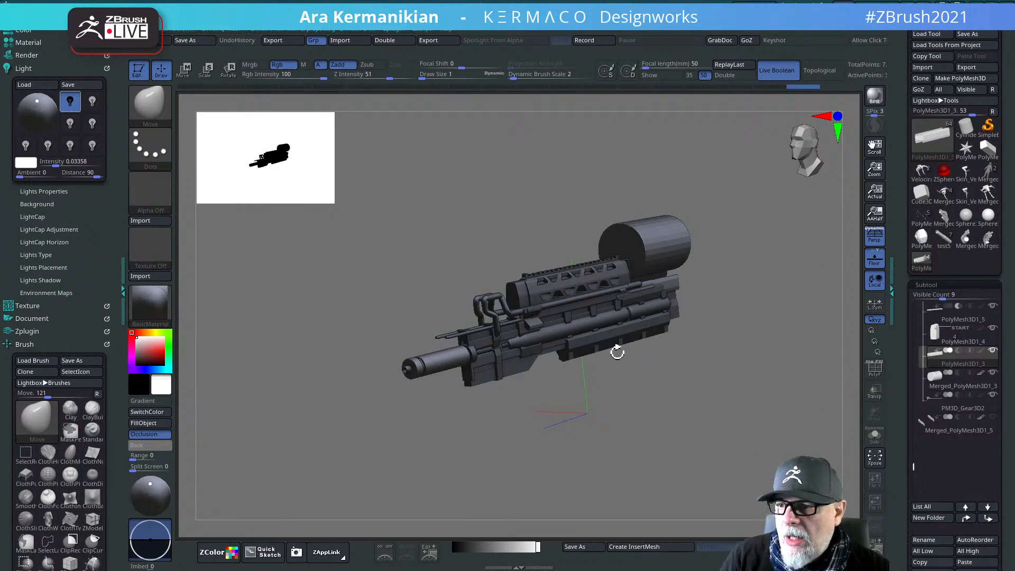
left_click_drag(714, 396, 729, 372)
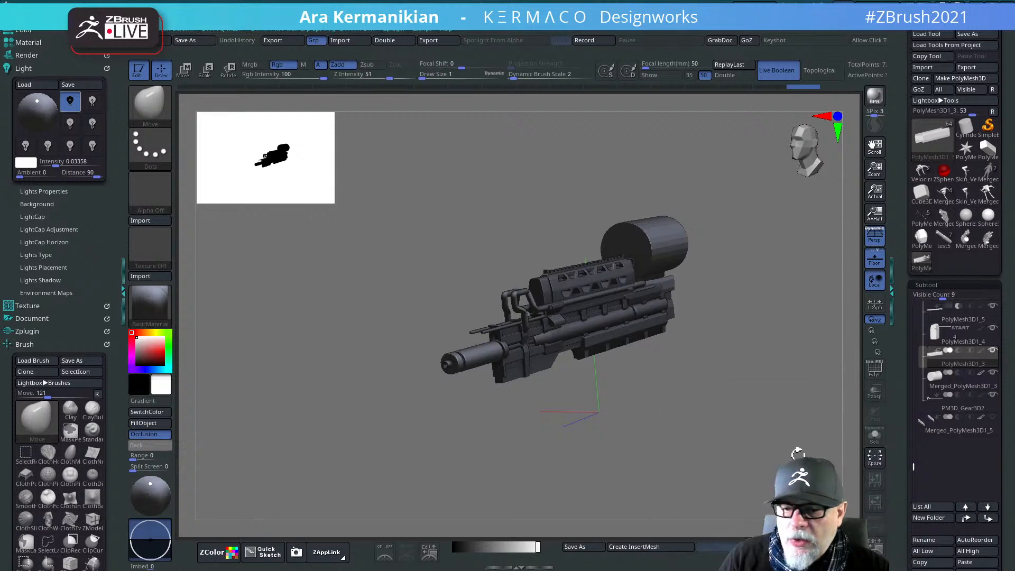
left_click_drag(732, 407, 583, 236)
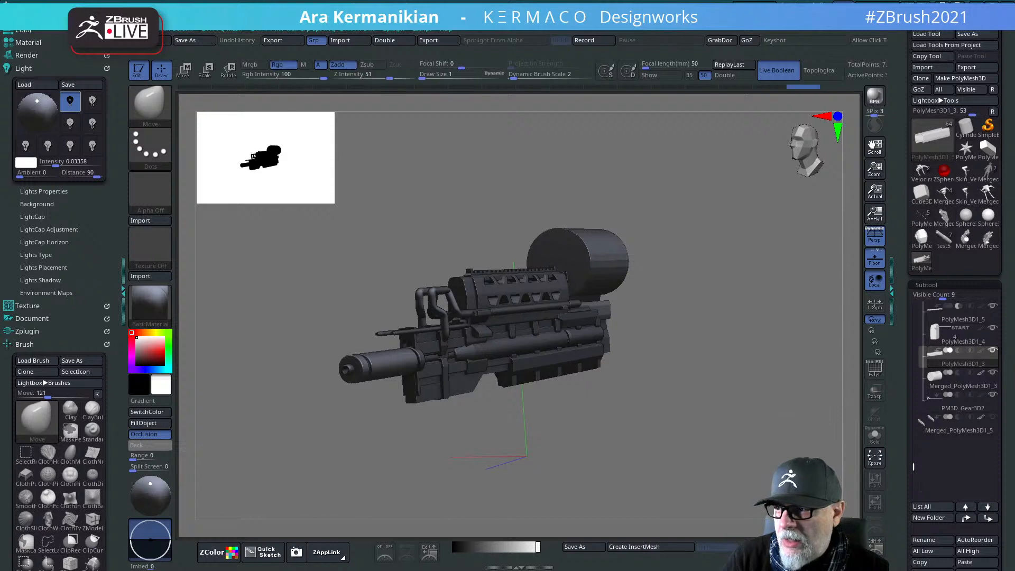
left_click(993, 3)
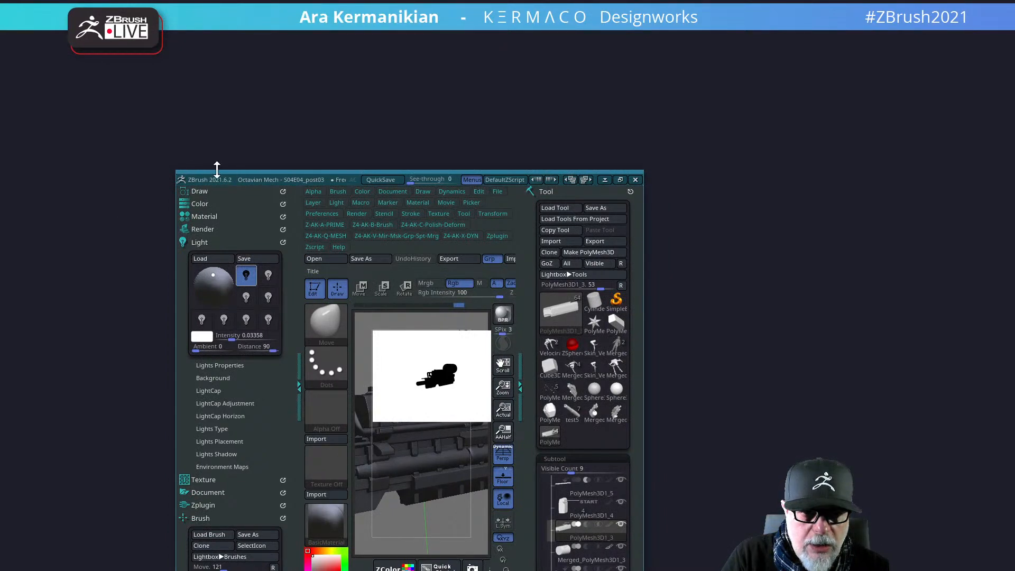
left_click(621, 180)
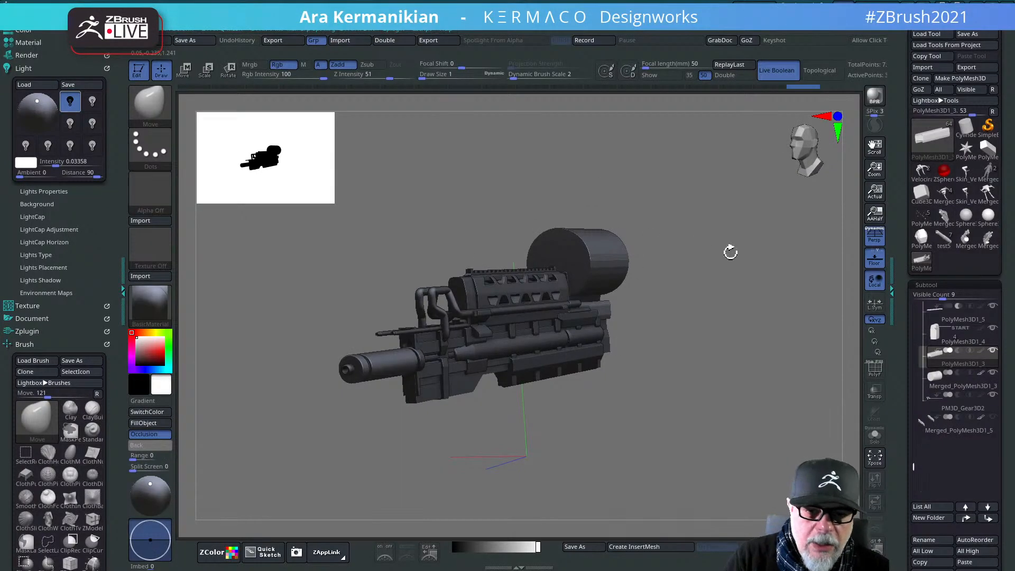
left_click_drag(730, 253, 778, 260)
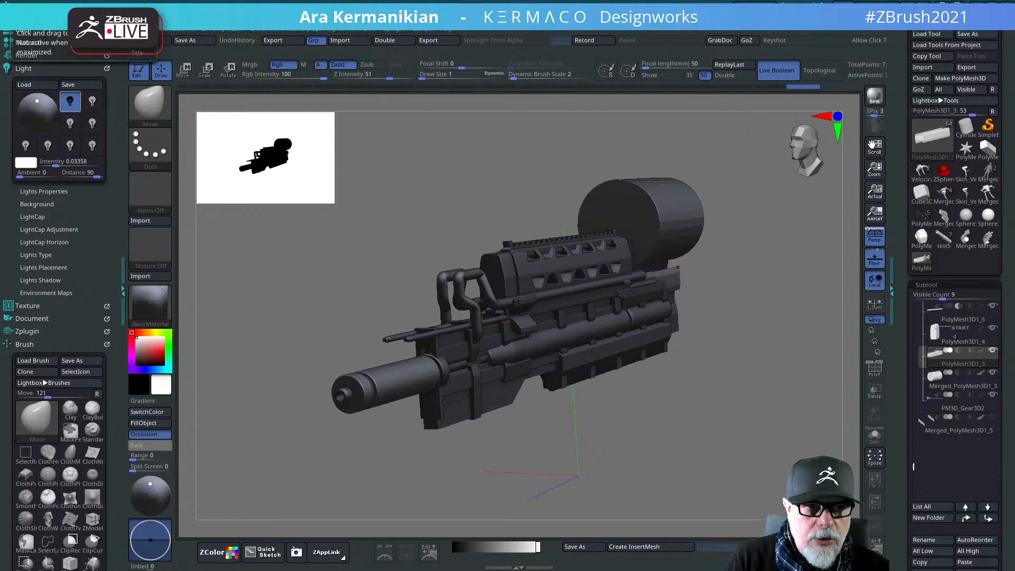
left_click_drag(788, 278, 770, 295)
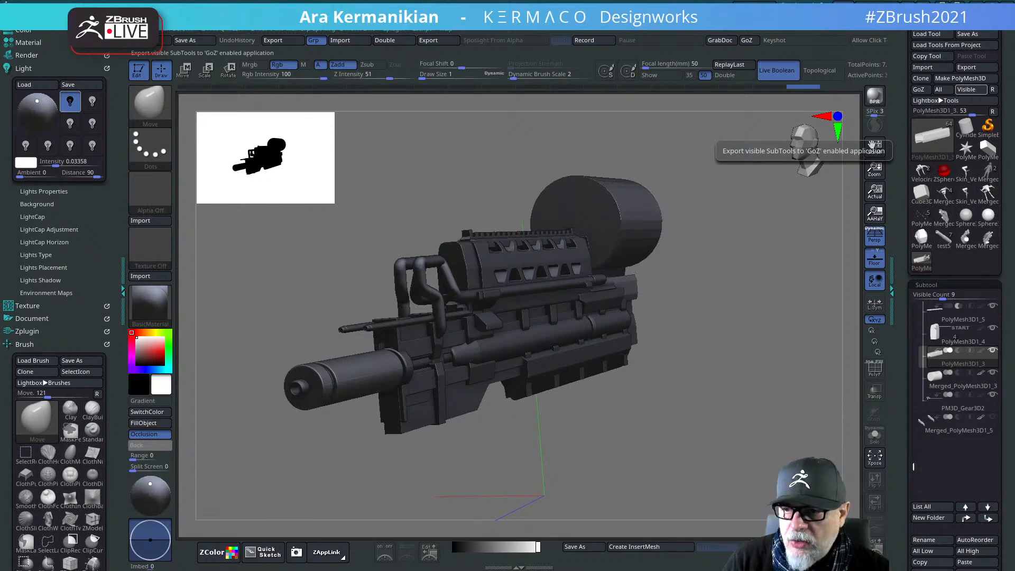
mouse_move(782, 363)
left_mouse_down()
mouse_move(782, 380)
mouse_move(831, 349)
mouse_move(766, 351)
mouse_move(782, 344)
mouse_move(737, 380)
mouse_move(744, 346)
mouse_move(784, 362)
left_mouse_up()
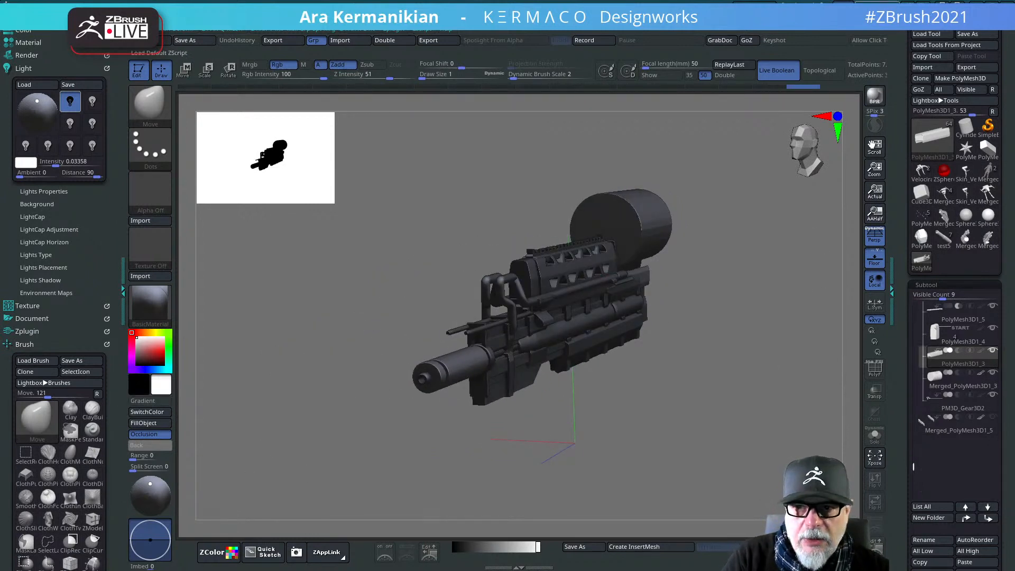
Step: Quick-save the gun project and open the QS_3874.zpr quick save in its place
key("ctrl+s")
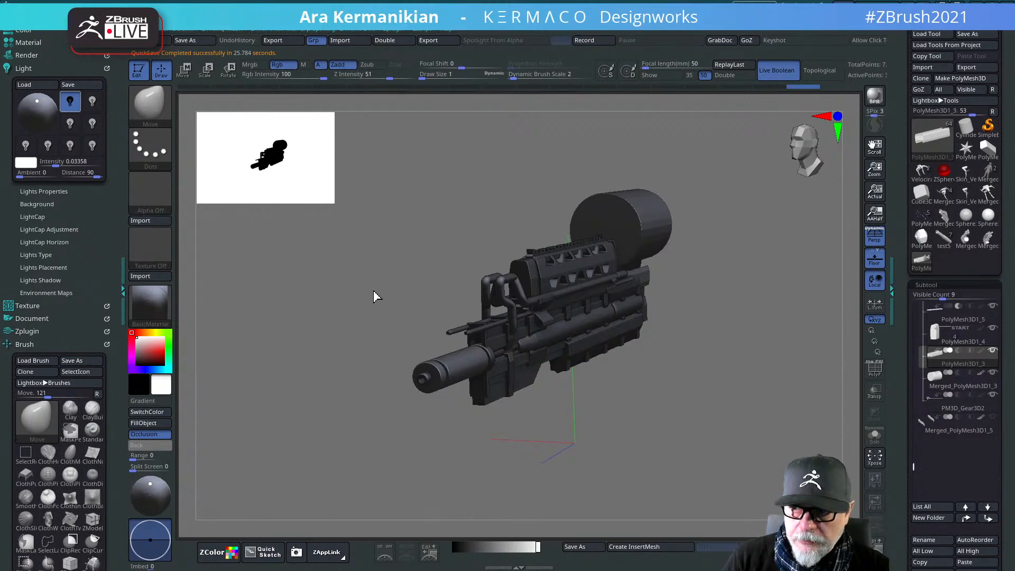
left_click_drag(389, 307, 286, 260)
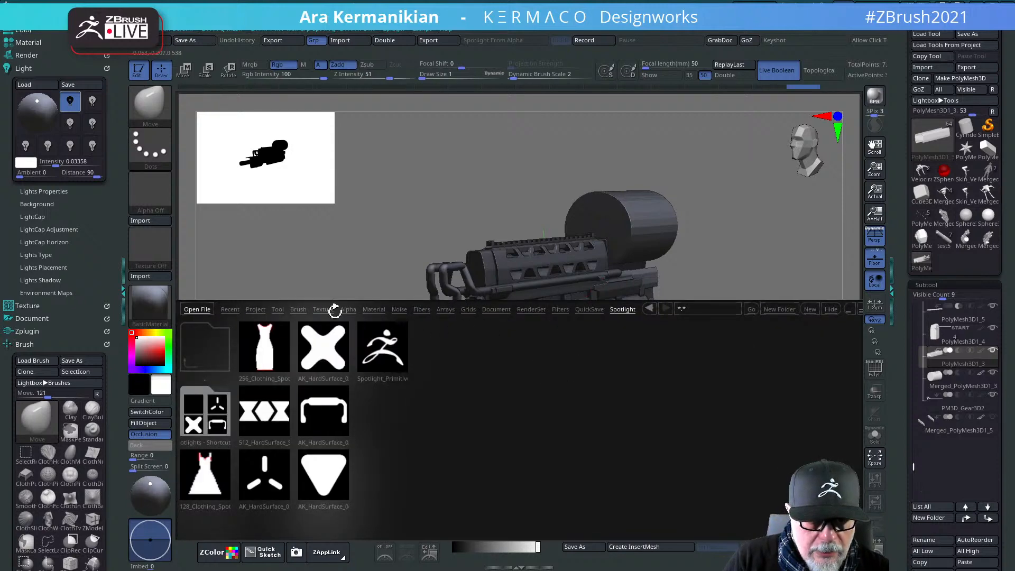
left_click(589, 309)
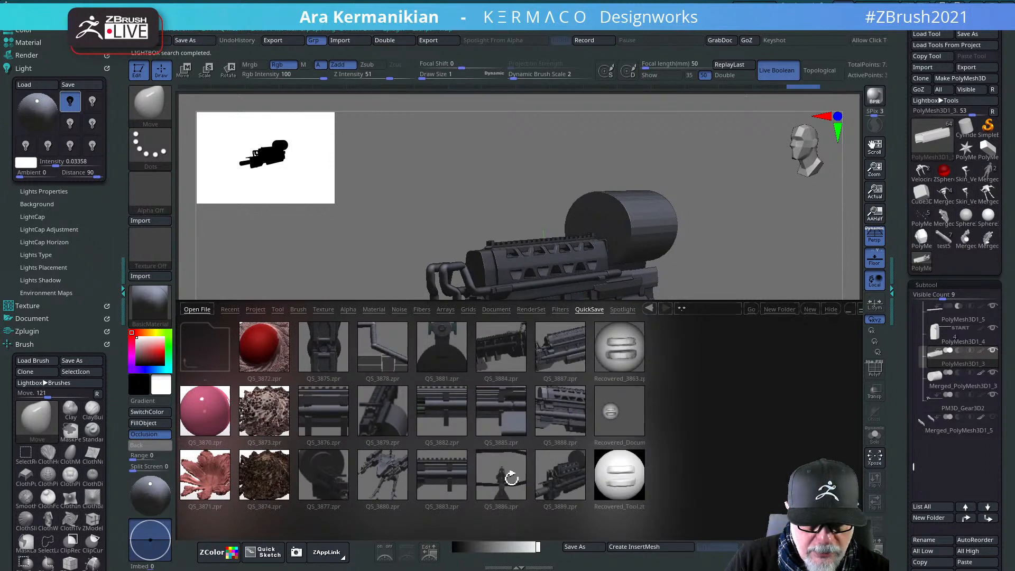
double_click(271, 469)
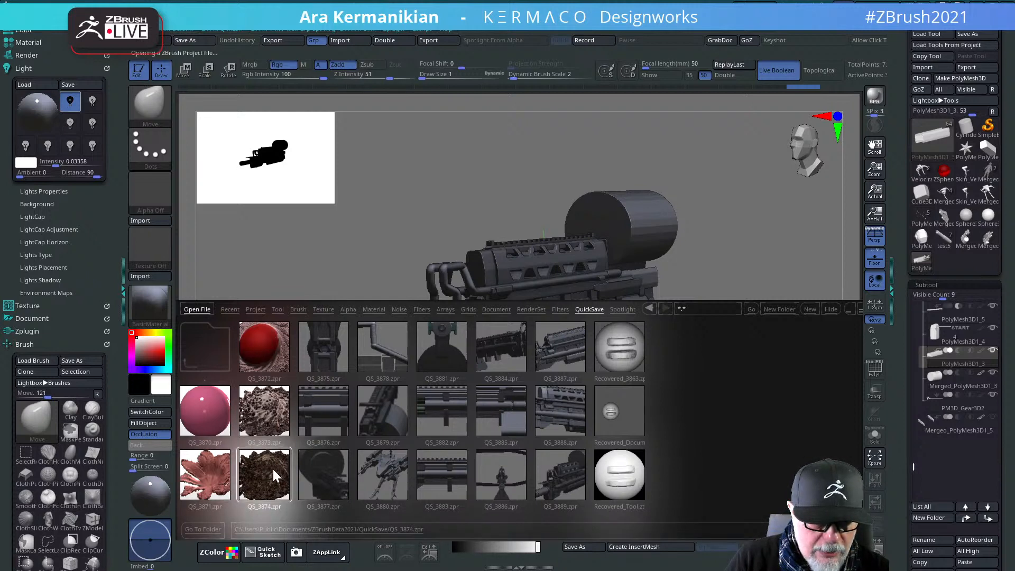
left_click(547, 328)
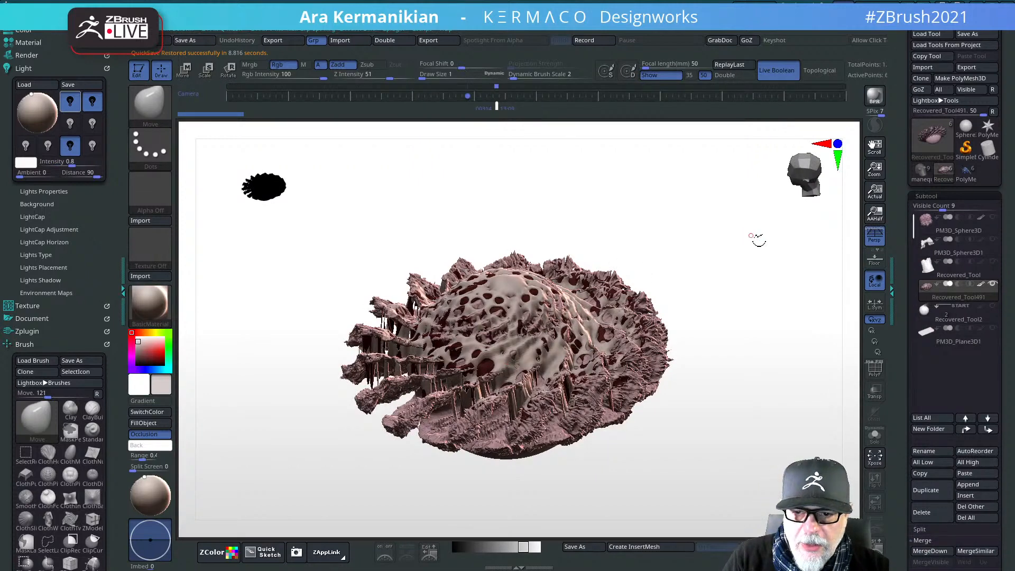
Step: Subdivide the recovered shell-like mesh once and switch to the manequin4 tool, framing its goggled head and shoulders
key("ctrl+d")
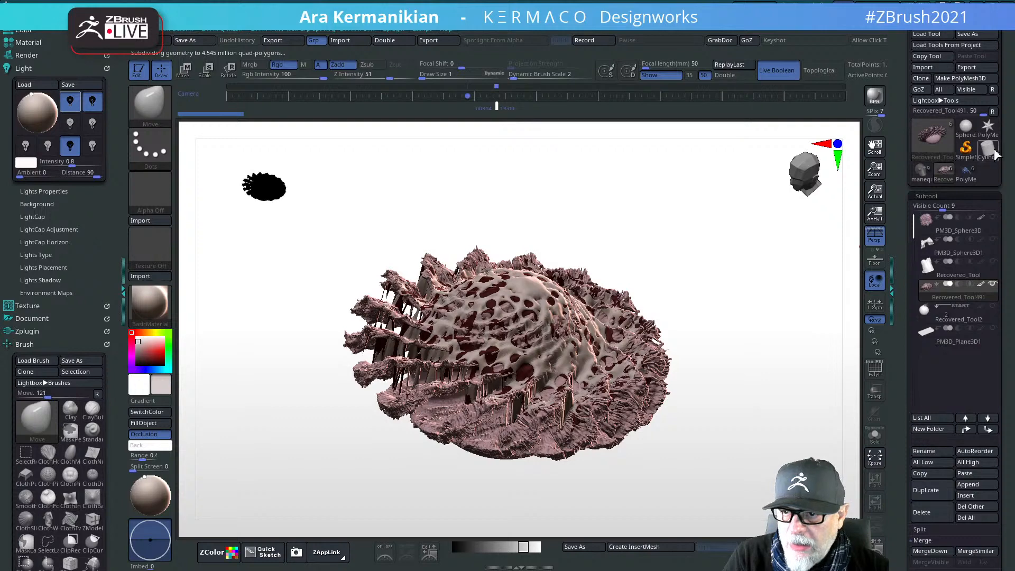
left_click(922, 175)
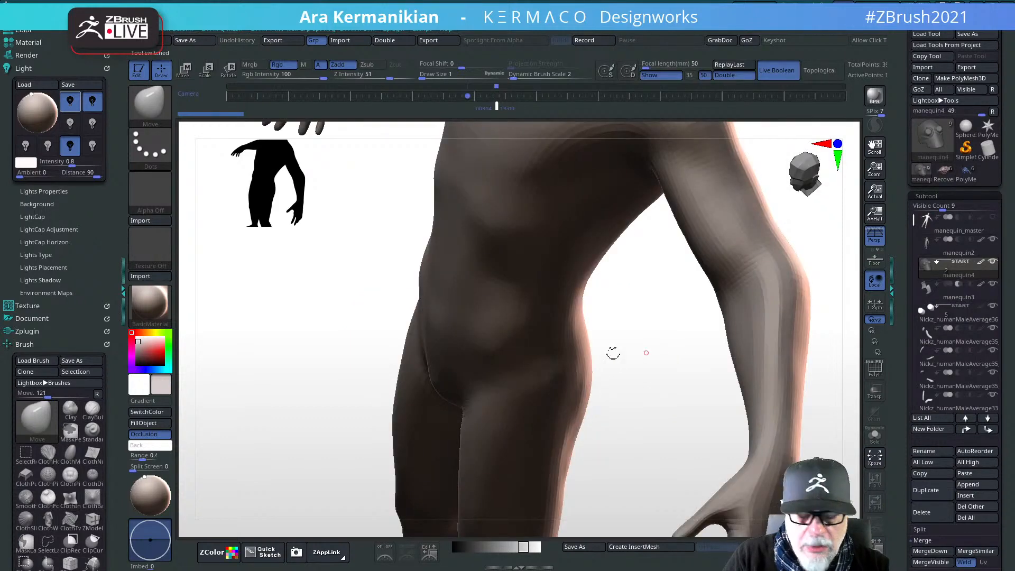
key("f")
left_click_drag(708, 353, 756, 328, "shift")
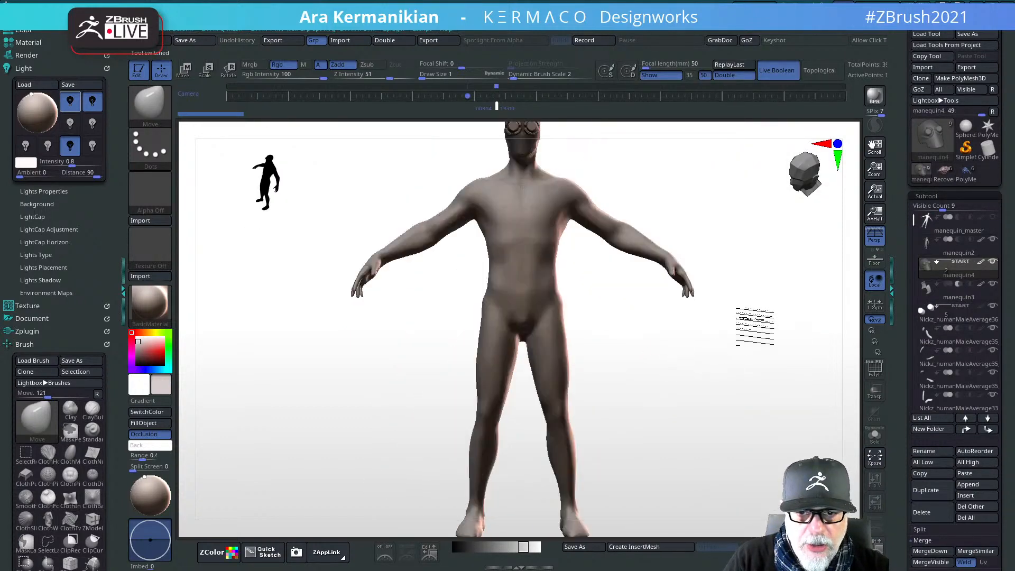
left_click_drag(735, 188, 708, 227, "alt")
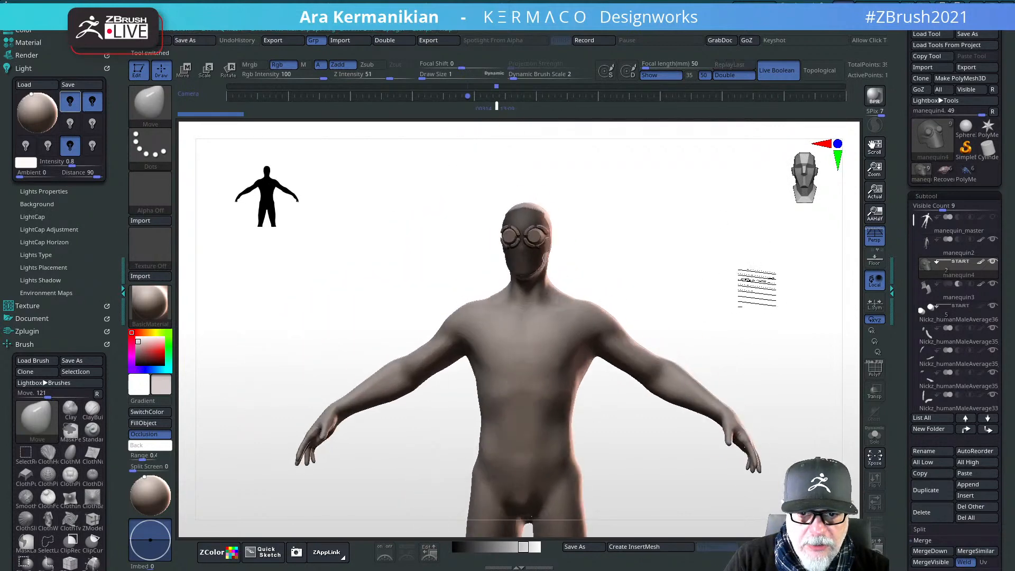
mouse_move(754, 283)
left_mouse_down()
mouse_move(718, 294)
mouse_move(690, 284)
mouse_move(755, 289)
left_mouse_up()
left_click_drag(646, 292, 678, 308, "alt")
left_click_drag(657, 241, 632, 287, "alt")
left_click_drag(745, 312, 536, 281)
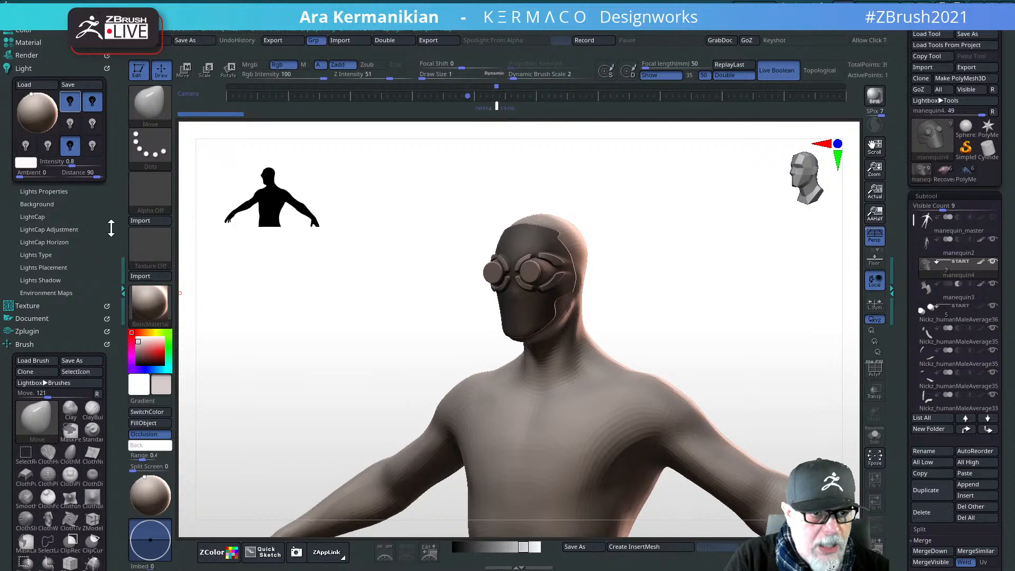
Step: Switch off the two coloured extra lights so only the first light stays on, and select that light
left_click(73, 151)
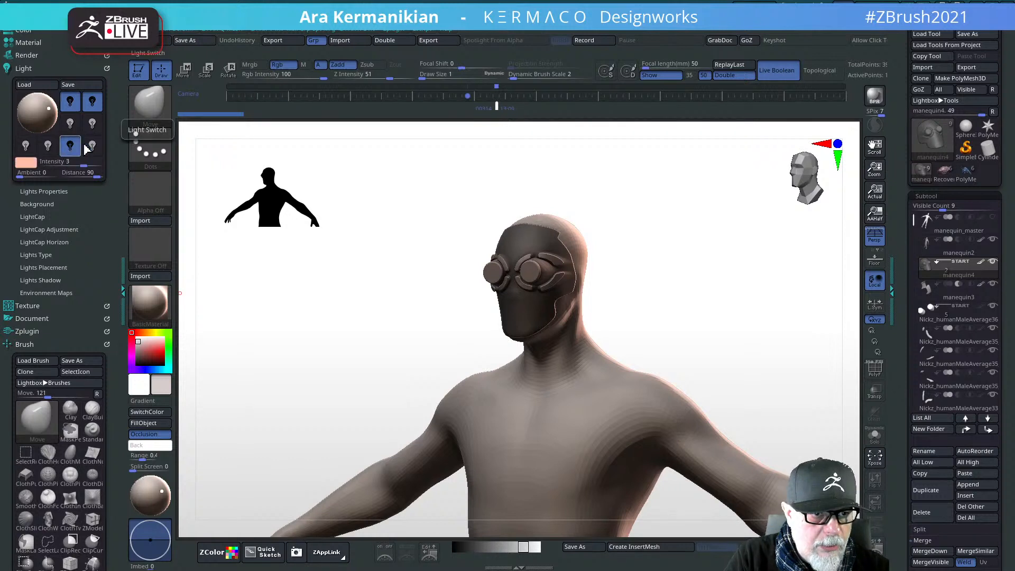
left_click(71, 147)
left_click(91, 104)
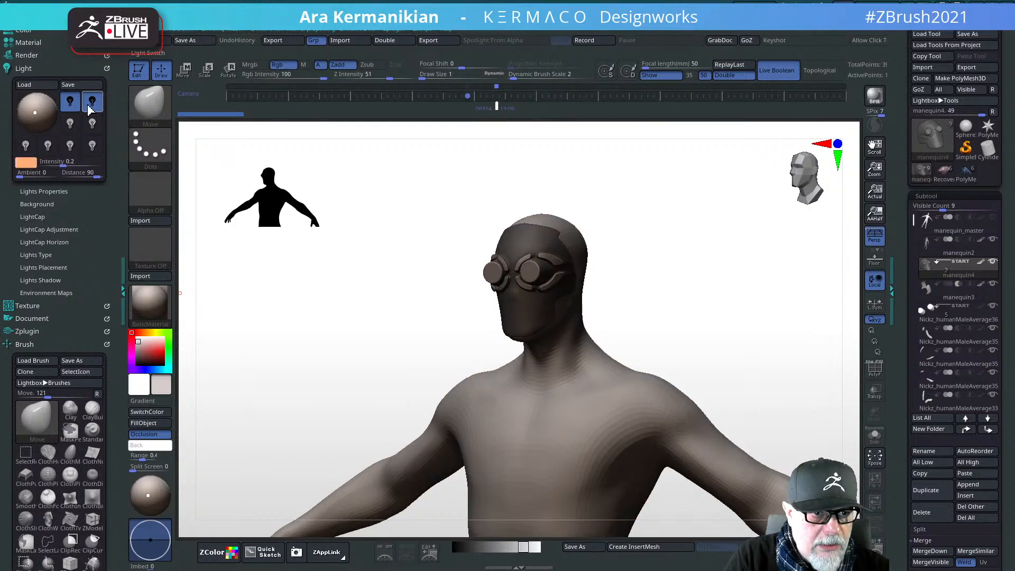
left_click(98, 107)
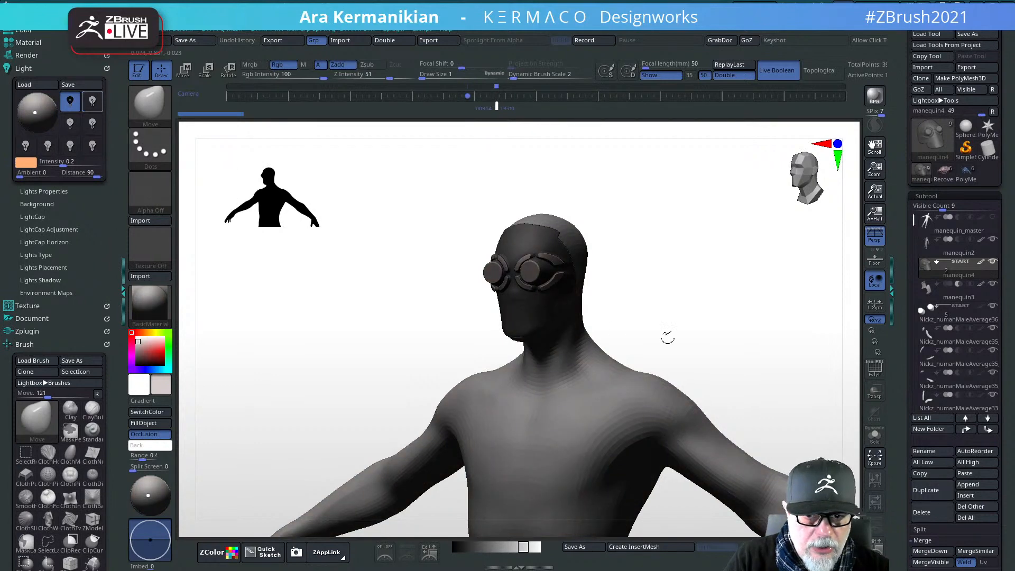
mouse_move(391, 328)
left_mouse_down()
mouse_move(389, 317)
mouse_move(401, 319)
left_mouse_up()
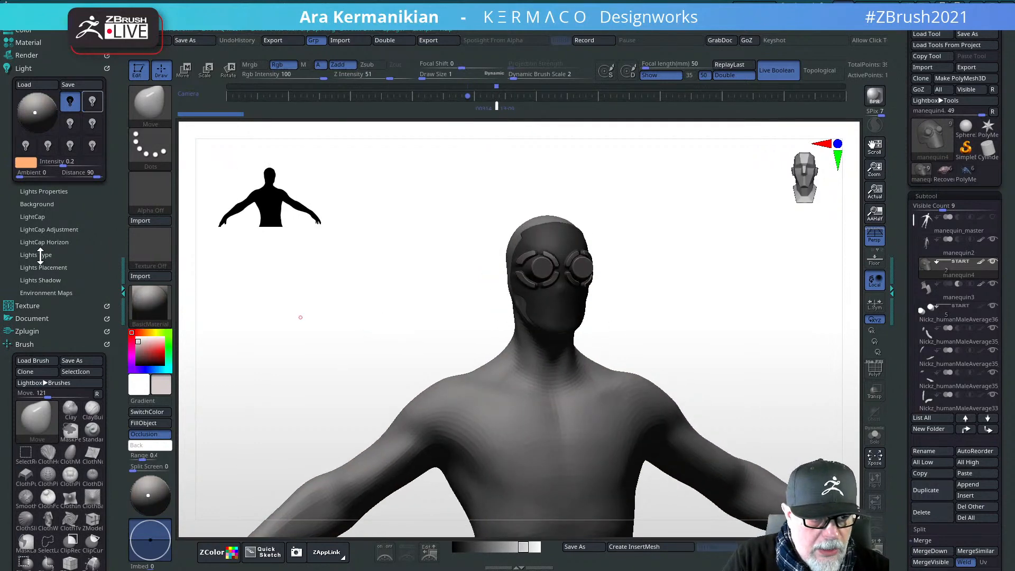
left_click(36, 216)
left_click(31, 215)
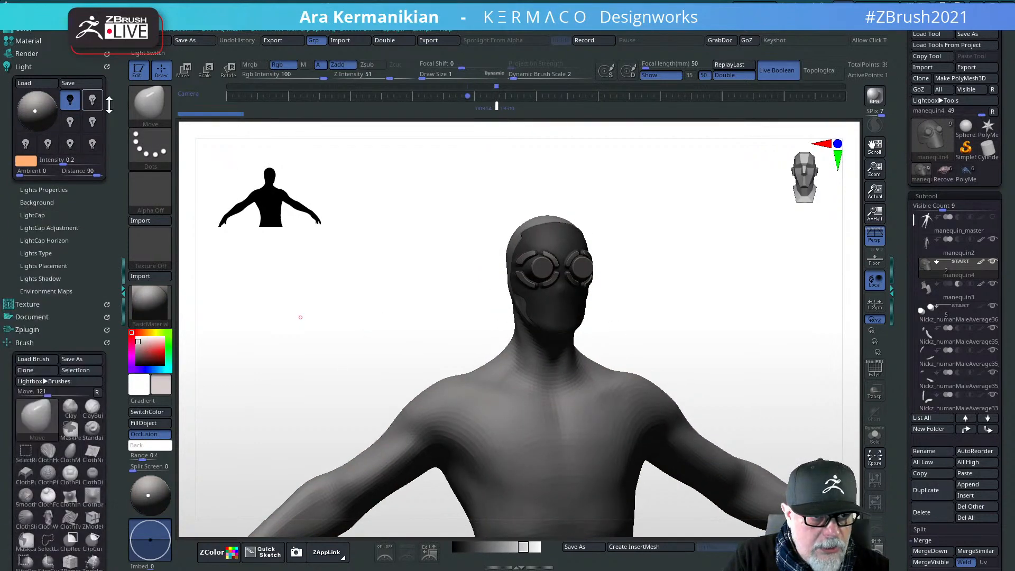
left_click(37, 202)
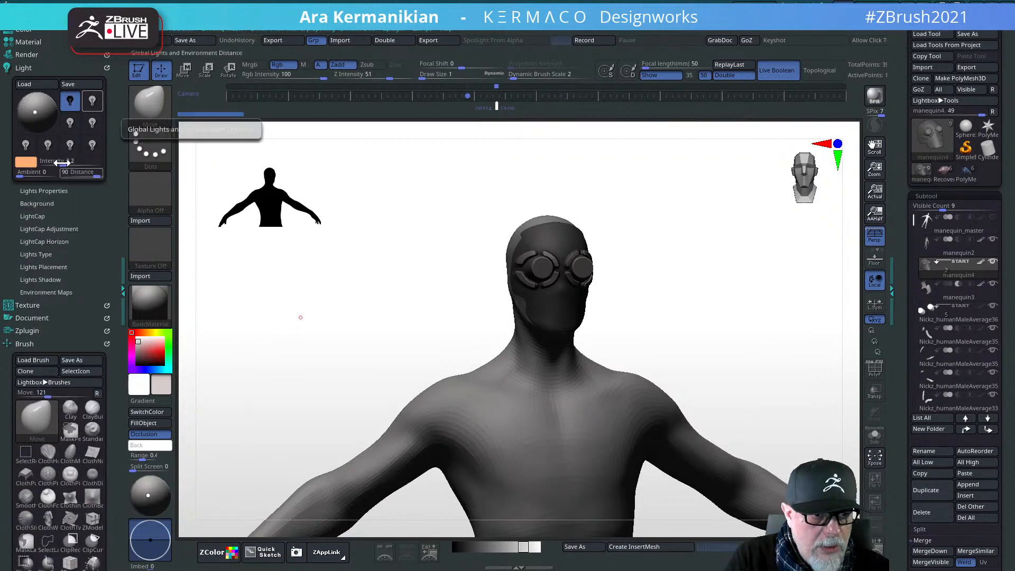
left_click(73, 102)
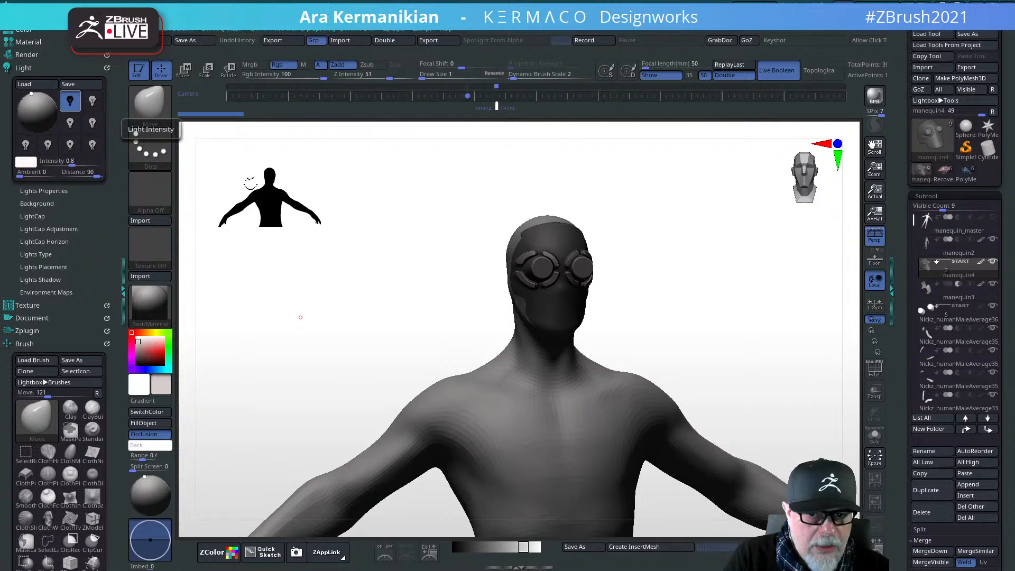
Step: Assign MeshProject as the masking brush
mouse_move(480, 284)
left_mouse_down("shift")
mouse_move(477, 295)
mouse_move(488, 296)
left_mouse_up("shift")
left_click_drag(782, 304, 669, 279, "alt")
left_click_drag(662, 412, 651, 243, "alt")
mouse_move(724, 234)
left_mouse_down()
mouse_move(635, 266)
mouse_move(732, 248)
left_mouse_up()
left_click_drag(479, 212, 668, 310)
left_click_drag(630, 243, 626, 269, "alt")
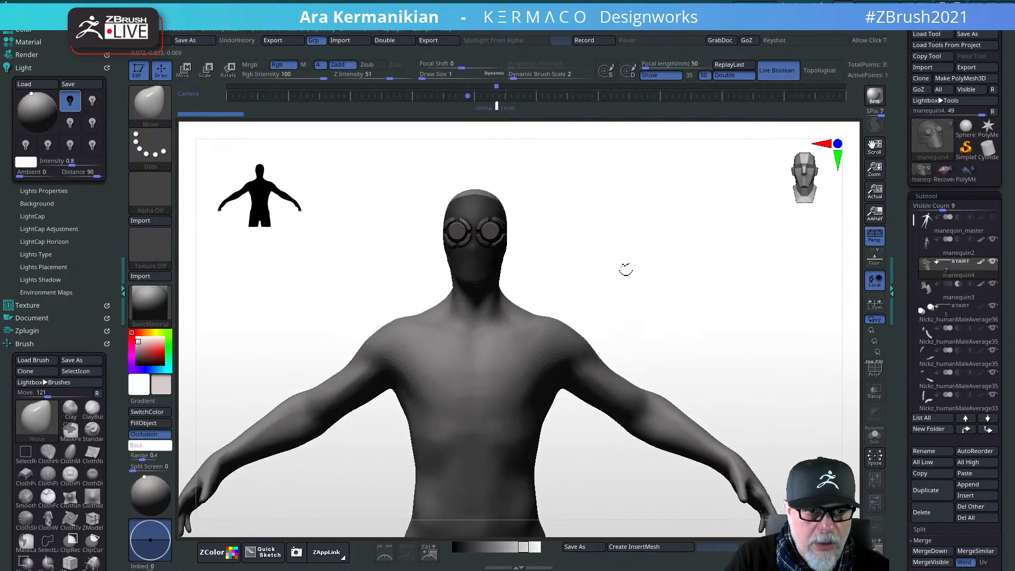
key("b")
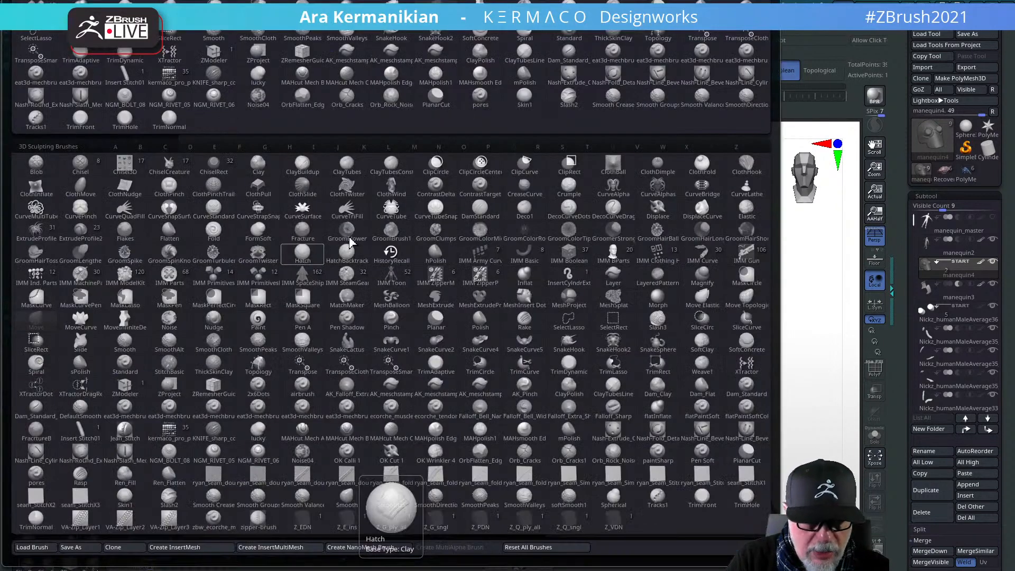
key("m")
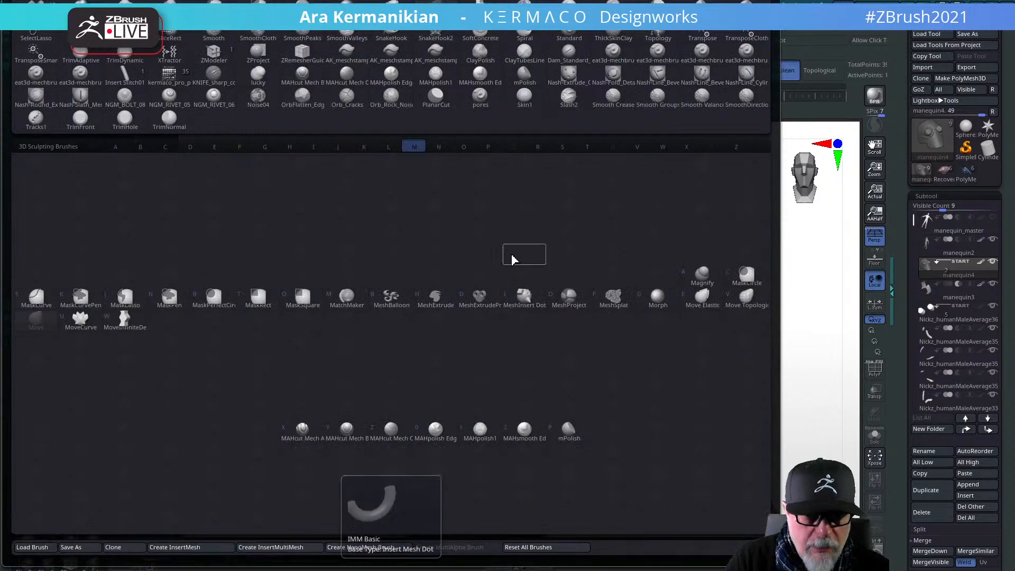
left_click(570, 295)
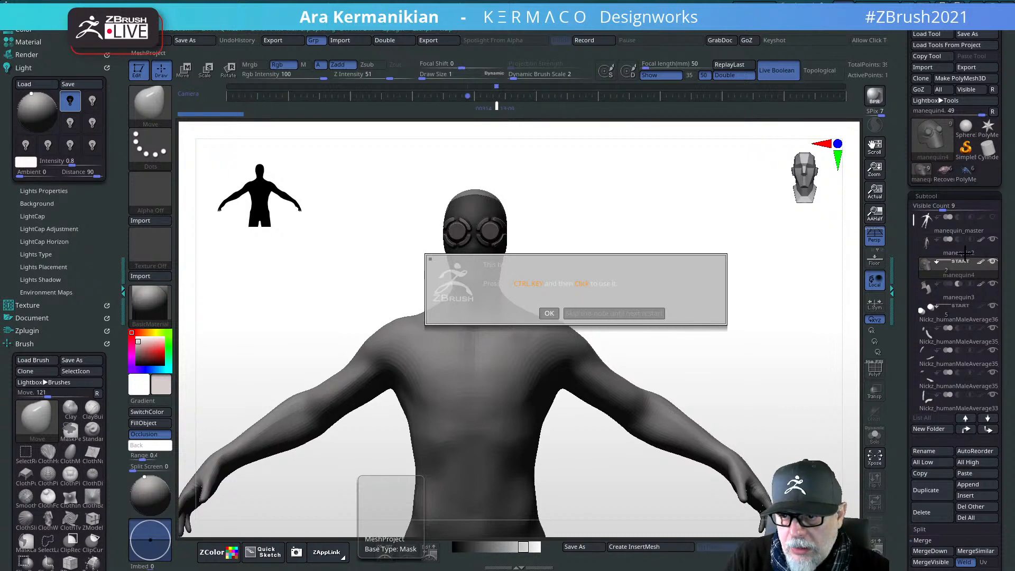
left_click(549, 314)
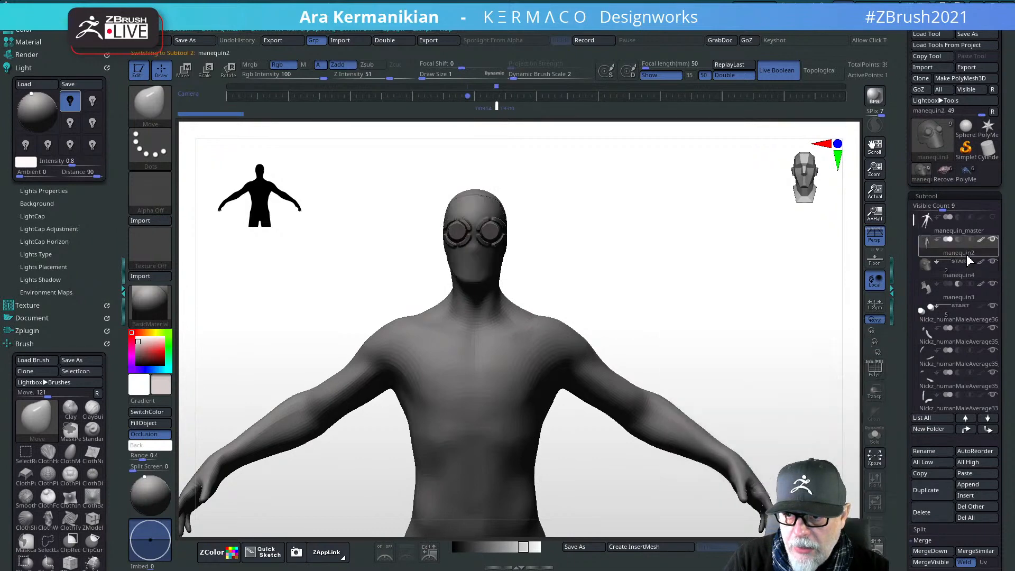
Step: Select the manequin2 body subtool and isolate it in Solo mode
left_click(926, 247)
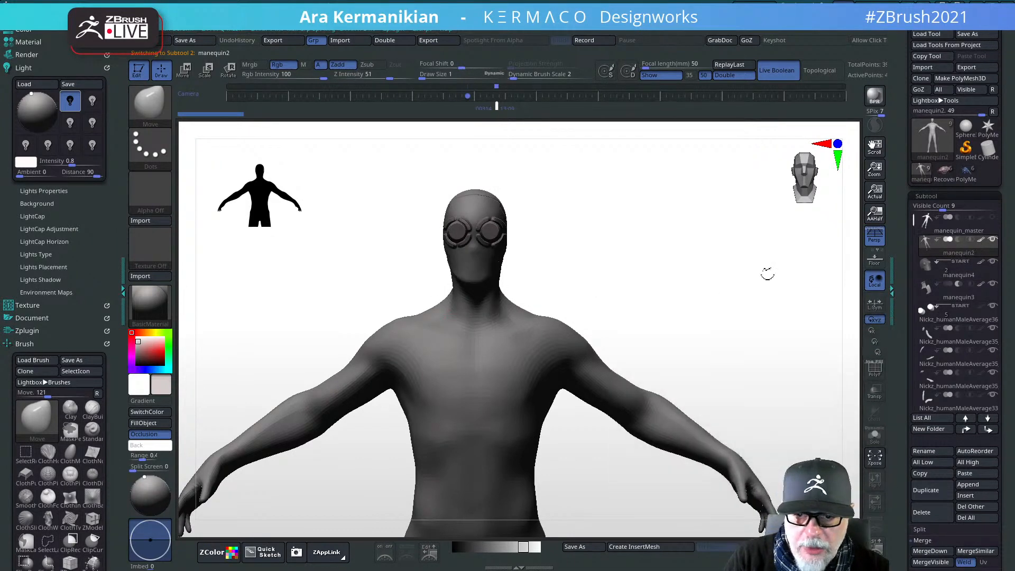
left_click(874, 436)
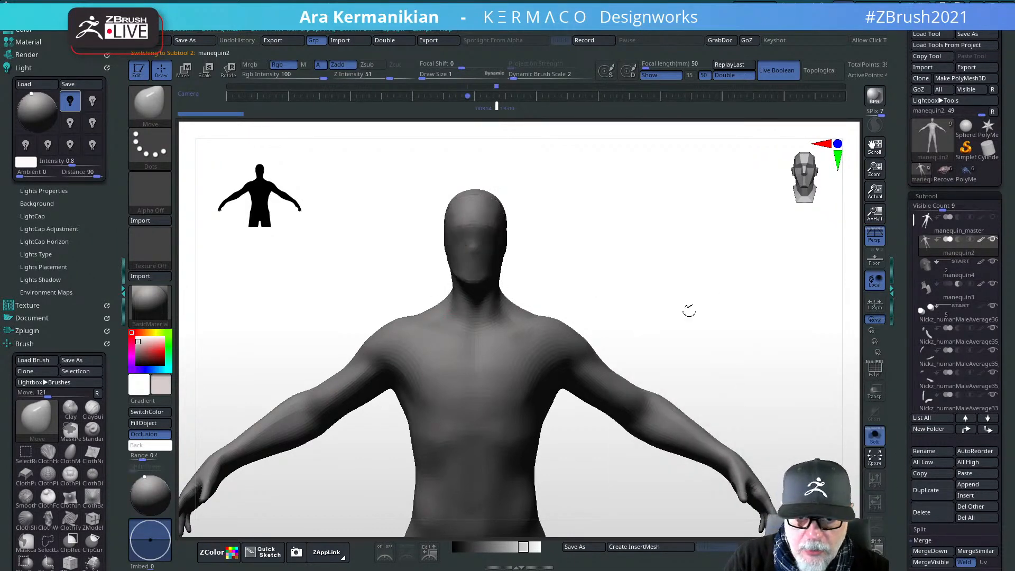
left_click_drag(687, 306, 621, 276)
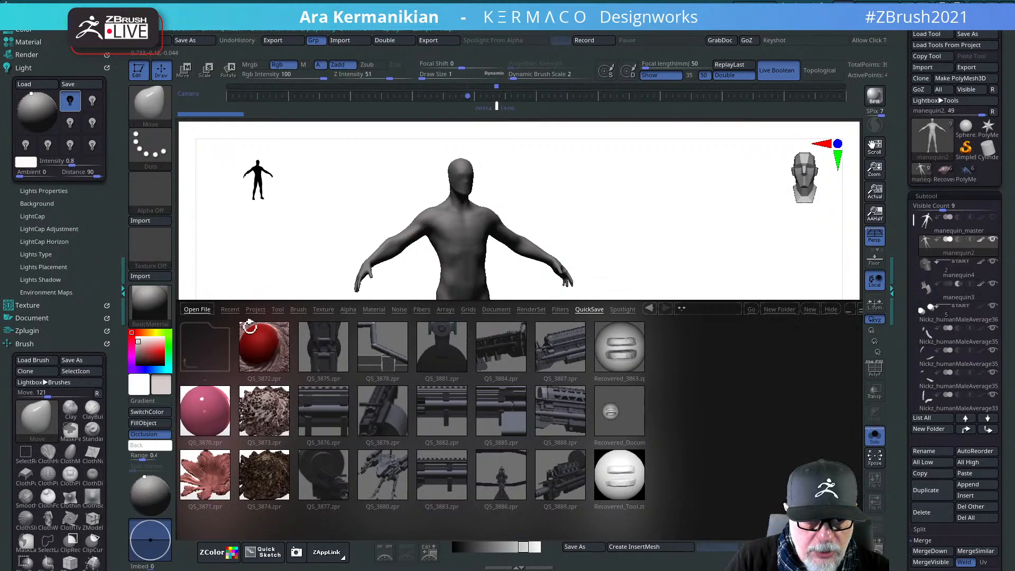
Step: Browse the Lightbox collections of ready-made projects and tools
left_click(256, 310)
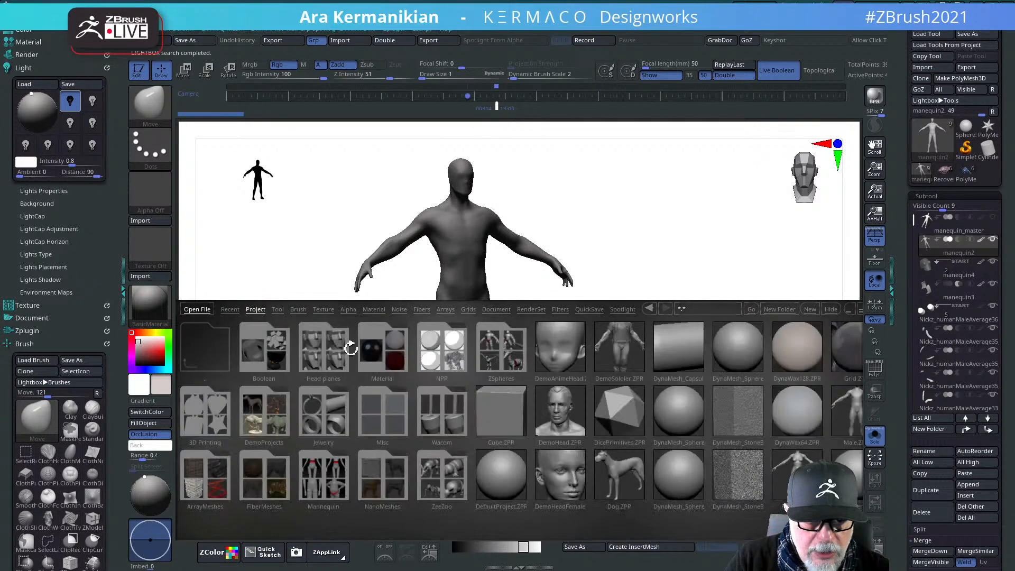
left_click(277, 309)
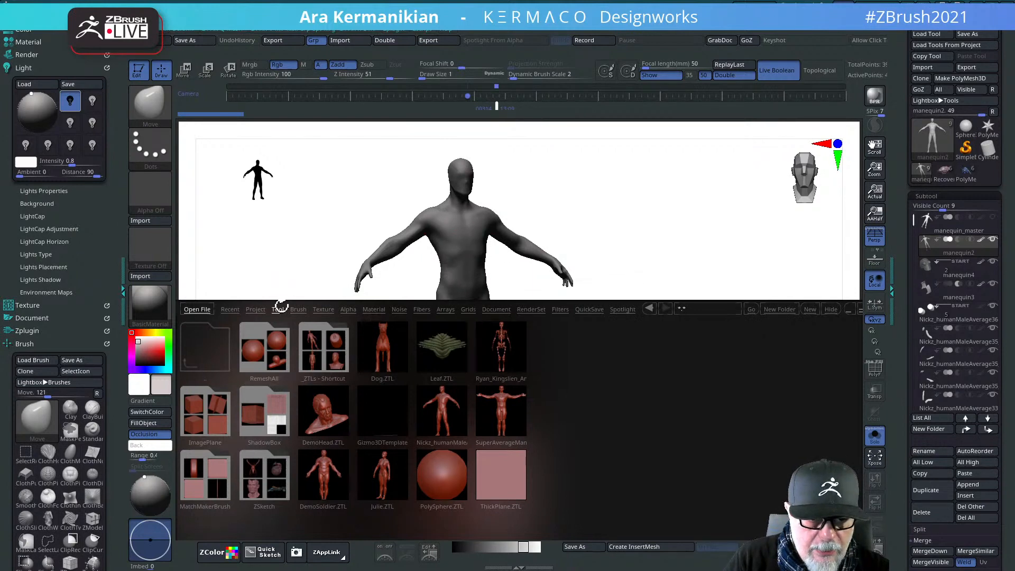
left_click(255, 310)
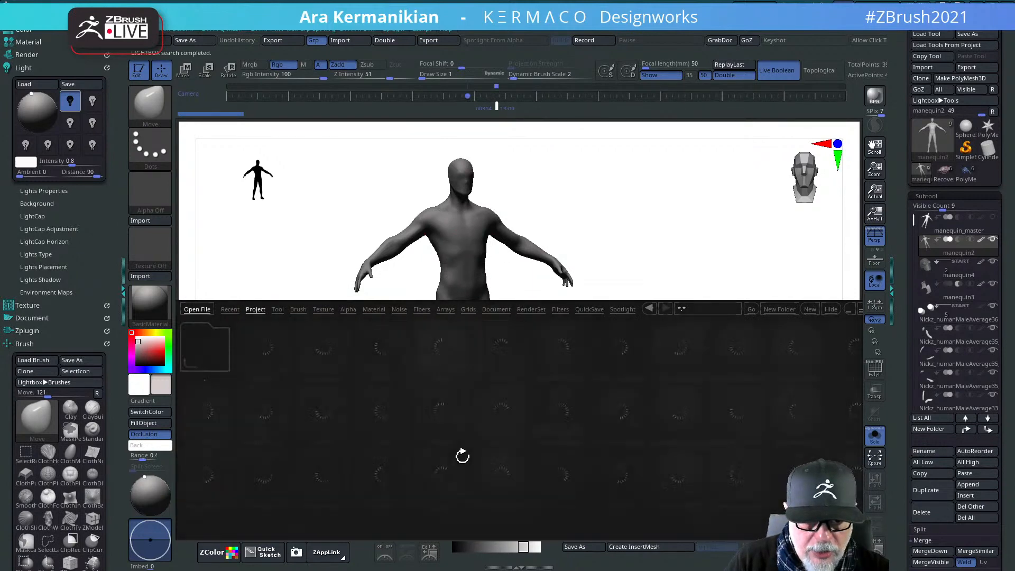
left_click_drag(806, 416, 457, 405)
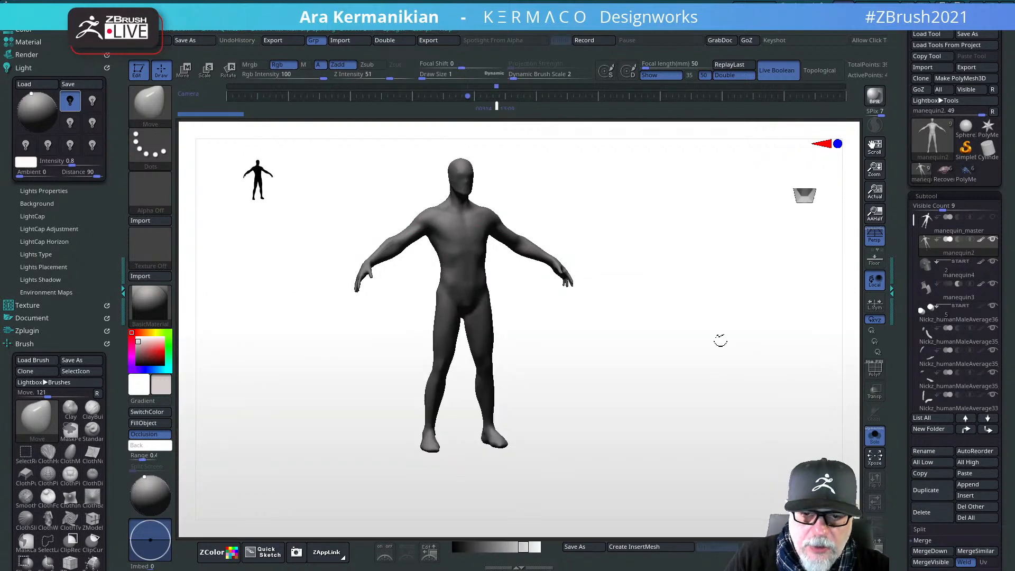
Step: Set the stroke type of the MeshProject masking brush to Curve
left_click_drag(720, 340, 649, 264)
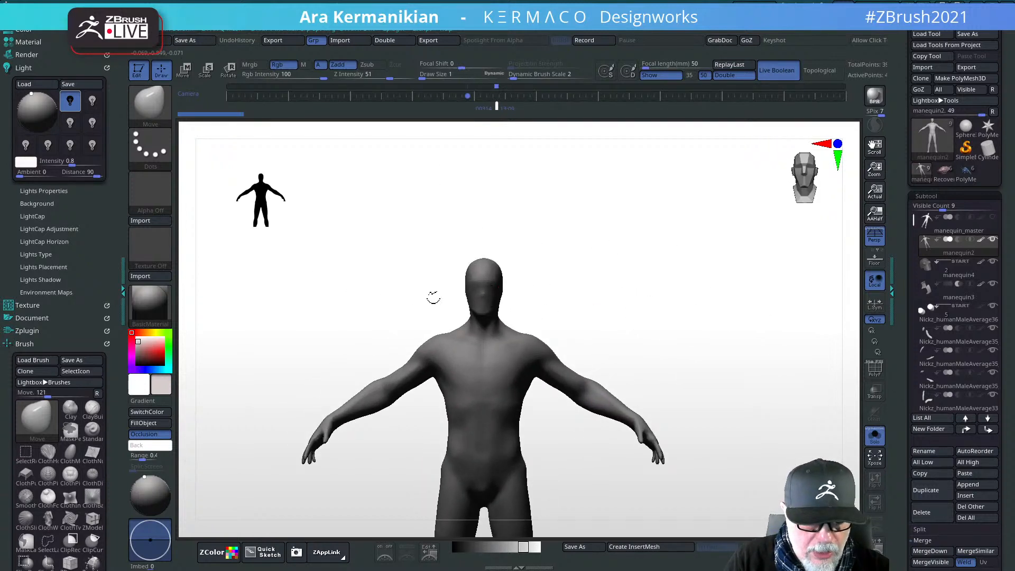
key("ctrl")
key("ctrl")
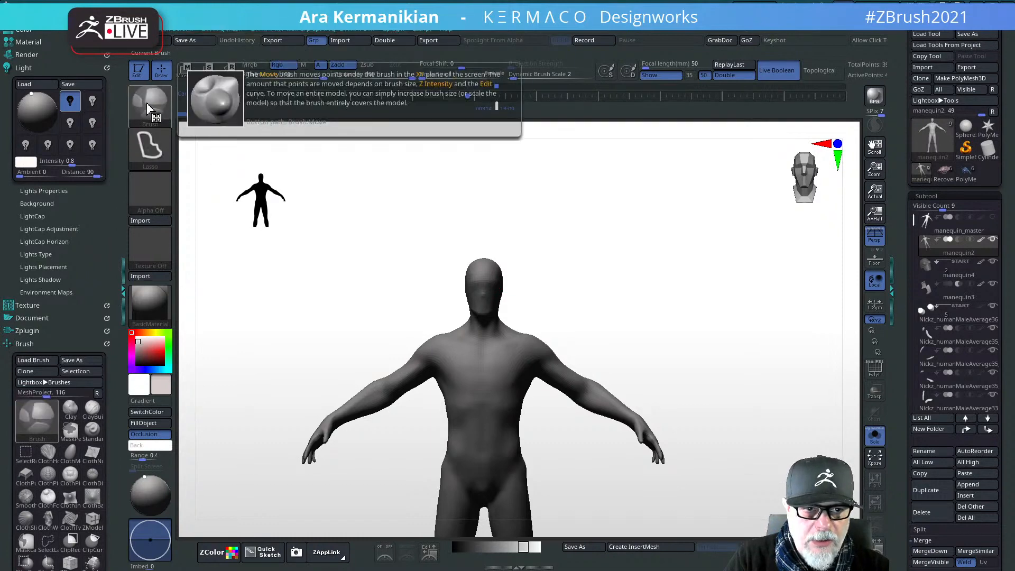
left_click(159, 150)
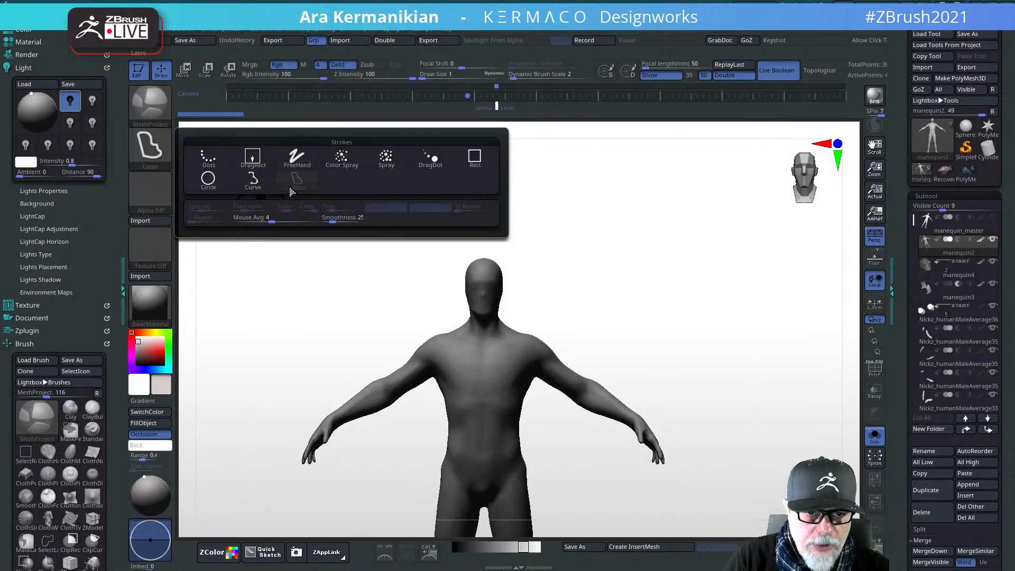
left_click(254, 182, "ctrl")
Step: Turn off perspective and mask the body below the forehead with a horizontal curve cut across the head
left_click_drag(682, 283, 679, 316, "alt")
mouse_move(680, 317)
left_mouse_down()
mouse_move(698, 322)
mouse_move(667, 318)
left_mouse_up()
mouse_move(666, 317)
left_mouse_down("alt")
mouse_move(673, 274)
mouse_move(681, 311)
left_mouse_up("alt")
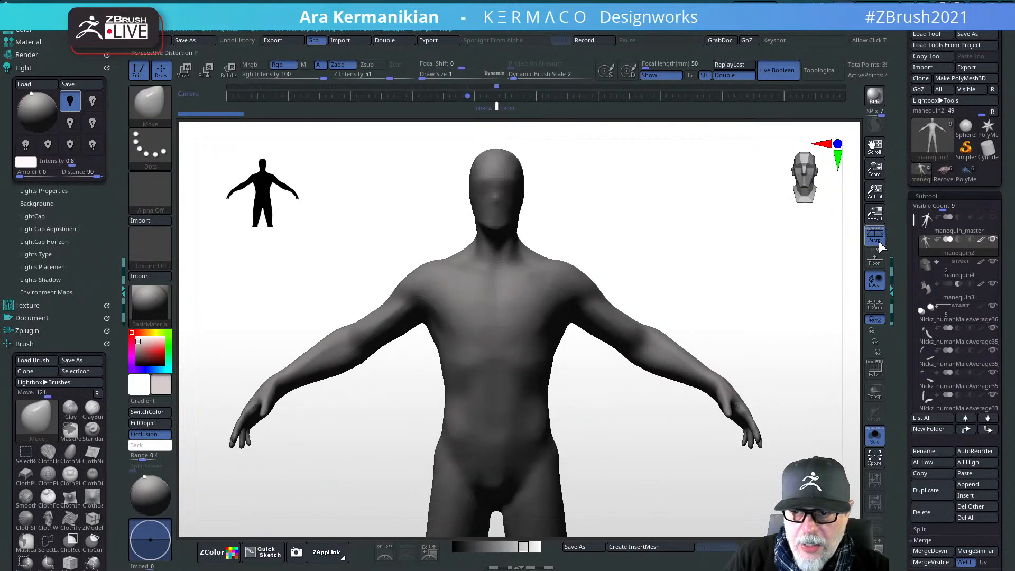
left_click(874, 237)
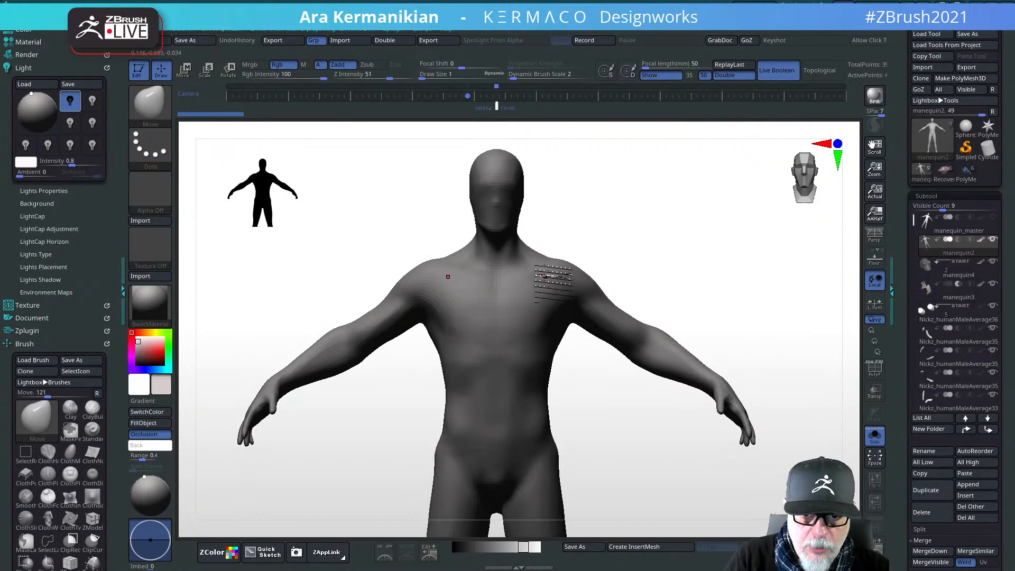
mouse_move(663, 206)
left_mouse_down("ctrl+shift")
mouse_move(719, 270)
mouse_move(629, 264)
mouse_move(732, 231)
mouse_move(572, 330)
mouse_move(522, 281)
mouse_move(655, 158)
mouse_move(663, 162)
left_mouse_up("ctrl+shift")
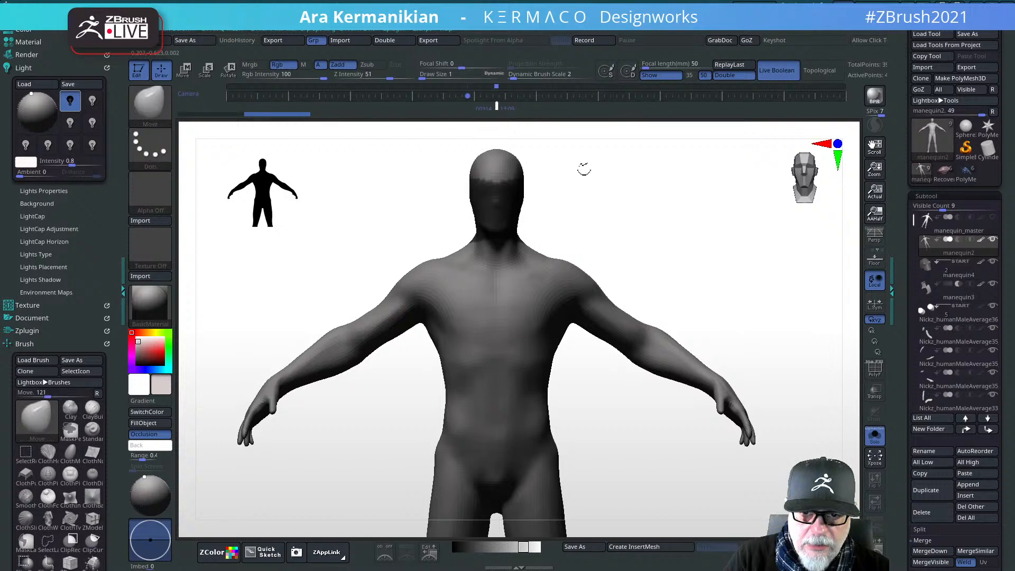
Step: Try projecting thick mirrored plates from the shoulders down across the chest with the MeshProject masking curve, and undo them
left_click_drag(782, 233, 709, 233)
left_click_drag(650, 216, 845, 339, "ctrl+shift")
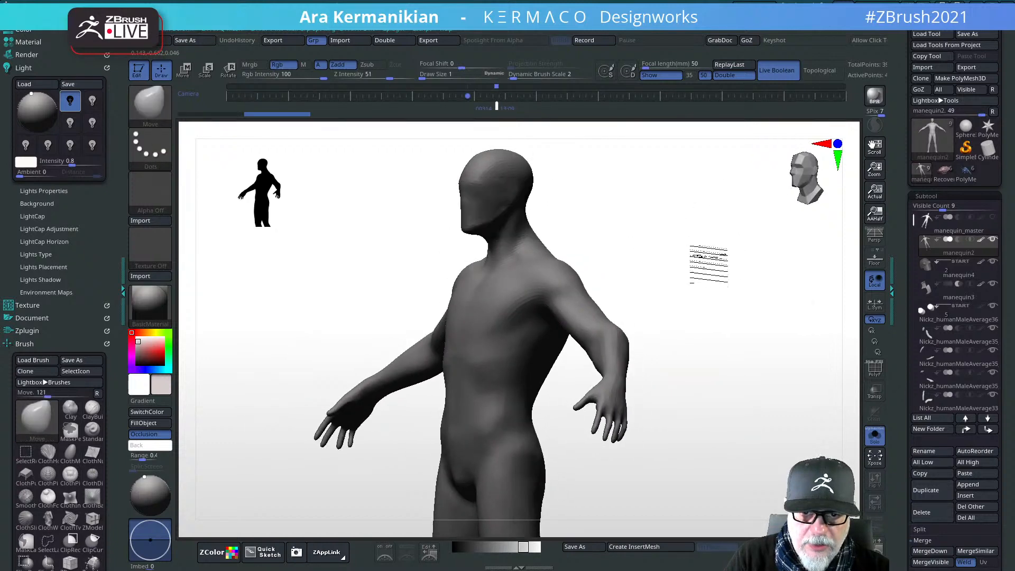
left_click_drag(708, 264, 744, 261, "shift")
mouse_move(559, 276)
left_mouse_down("ctrl")
mouse_move(495, 322)
mouse_move(510, 315)
mouse_move(529, 331)
mouse_move(555, 326)
mouse_move(604, 294)
mouse_move(568, 275)
left_mouse_up("ctrl")
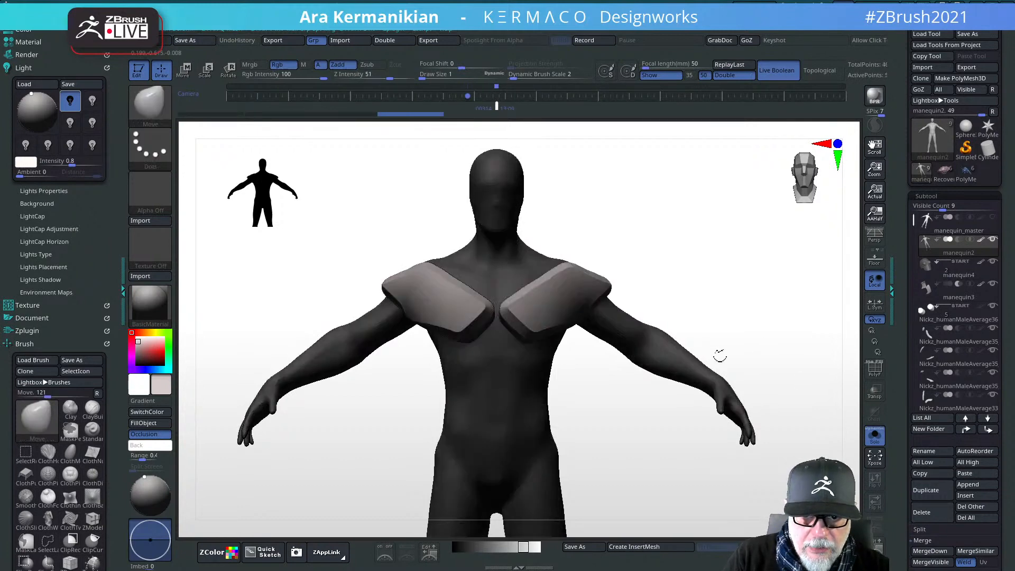
left_click_drag(720, 256, 574, 293)
left_click_drag(687, 256, 594, 288)
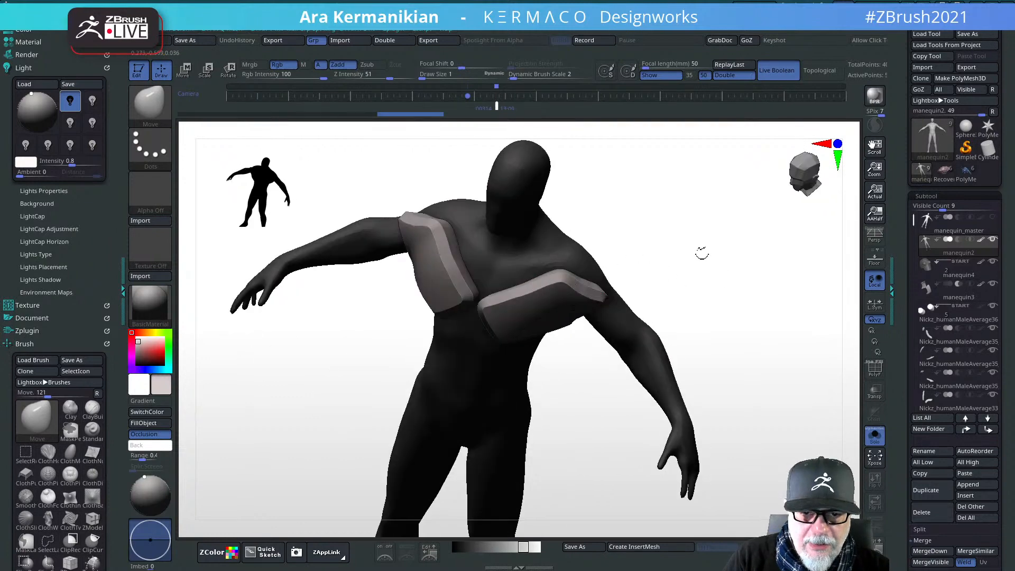
left_click_drag(701, 254, 713, 268)
key("ctrl+z")
key("ctrl+z")
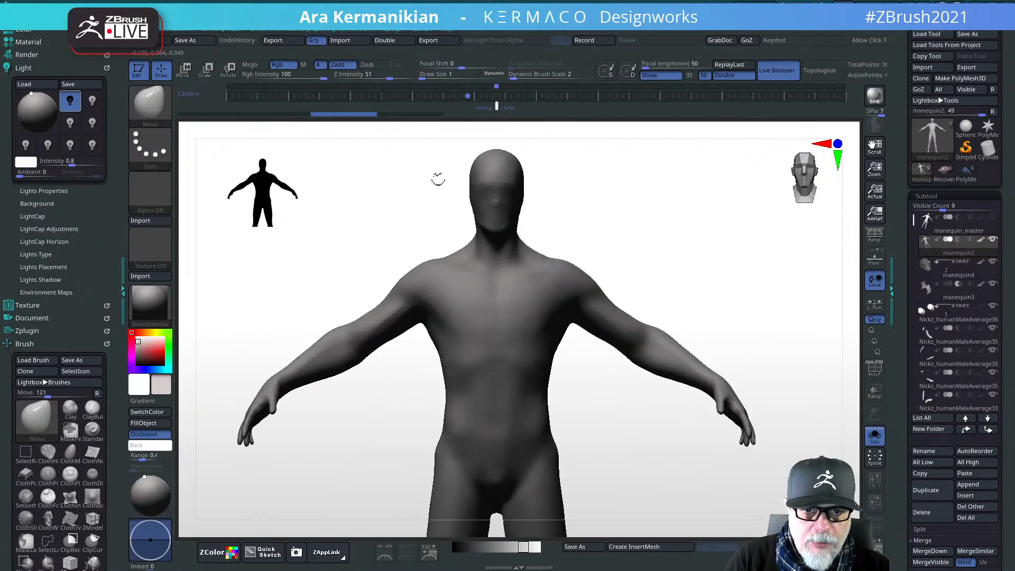
Step: Set the Z Intensity of the MeshProject masking brush to 7
key("b")
key("m")
key("p")
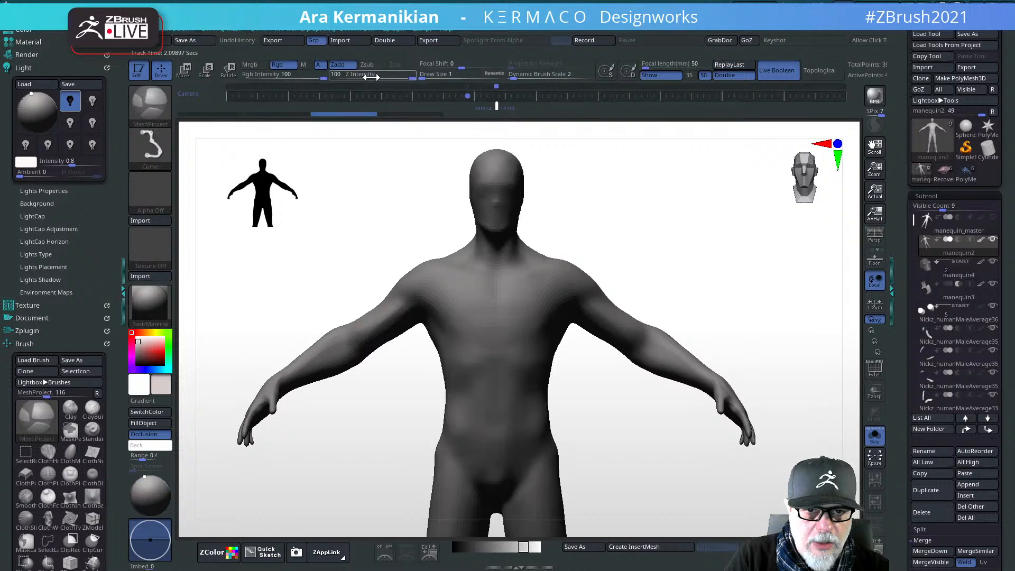
left_click_drag(393, 75, 344, 78)
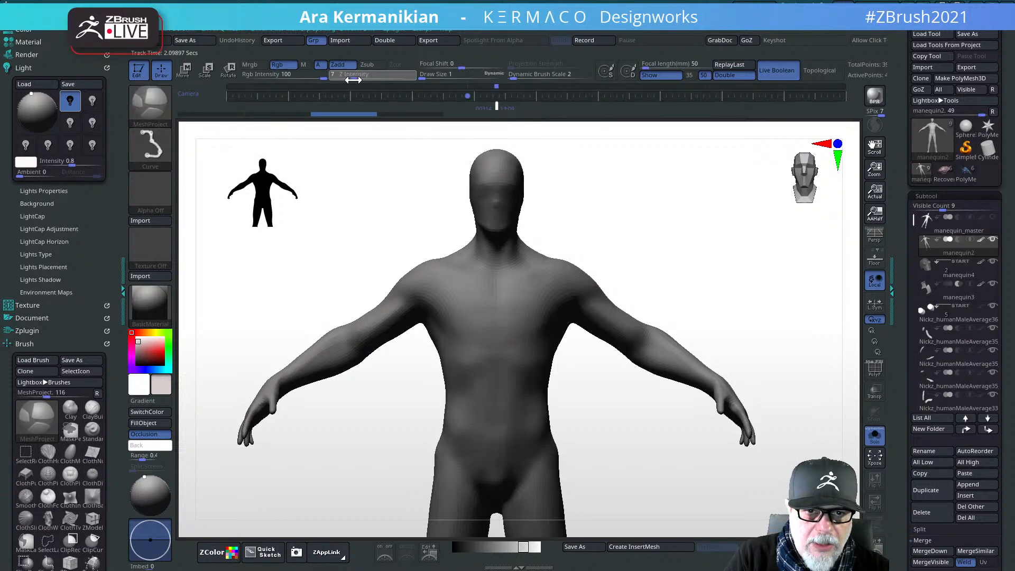
left_click_drag(357, 78, 343, 74)
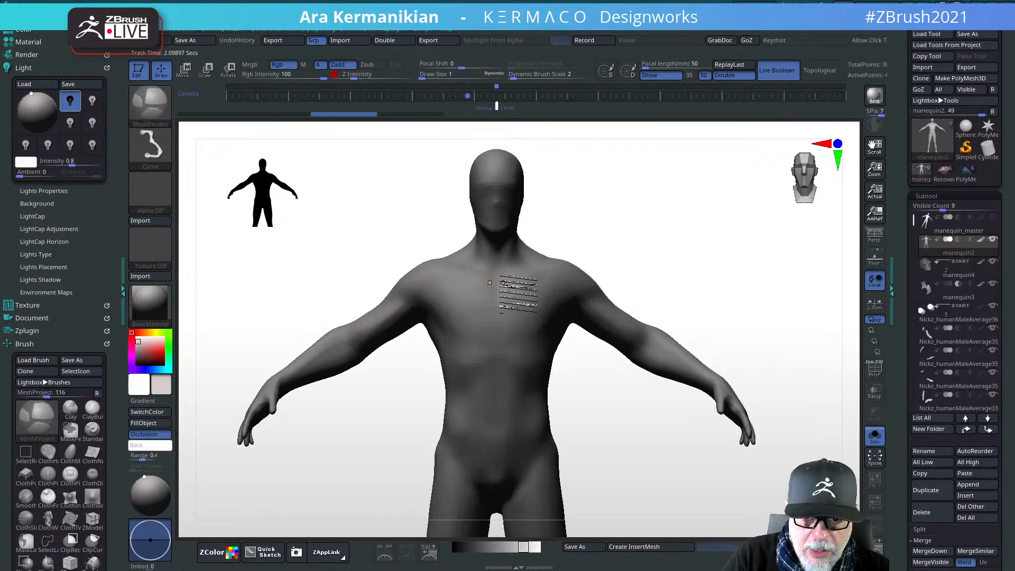
Step: Try projecting thin diamond-shaped mirrored plates onto the chest with the MeshProject curve, and undo them
mouse_move(540, 273)
left_mouse_down("ctrl")
mouse_move(501, 307)
mouse_move(531, 332)
mouse_move(595, 299)
mouse_move(528, 272)
left_mouse_up("ctrl")
key("b")
key("m")
key("v")
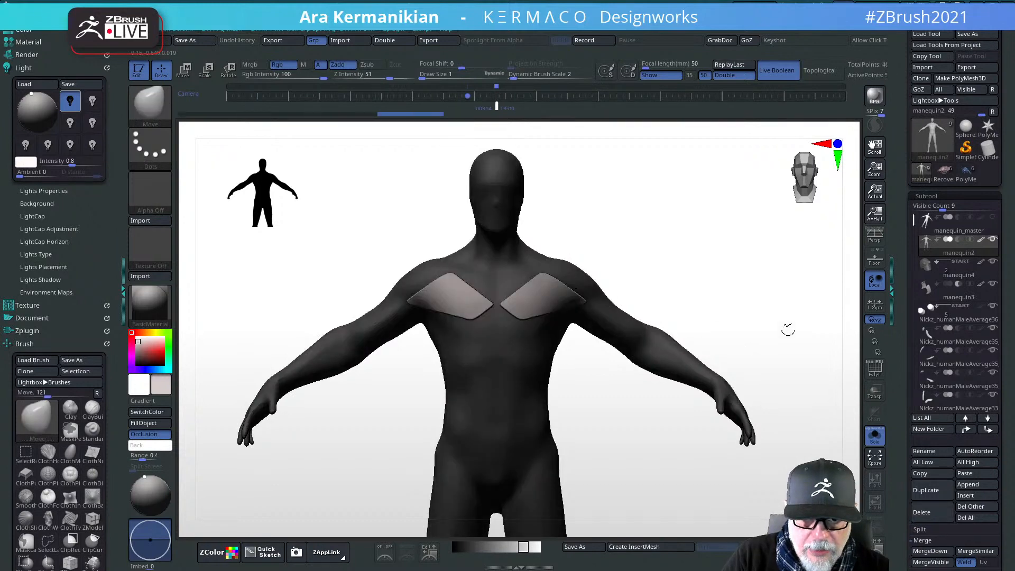
mouse_move(786, 328)
left_mouse_down()
mouse_move(709, 340)
mouse_move(800, 290)
mouse_move(782, 294)
left_mouse_up()
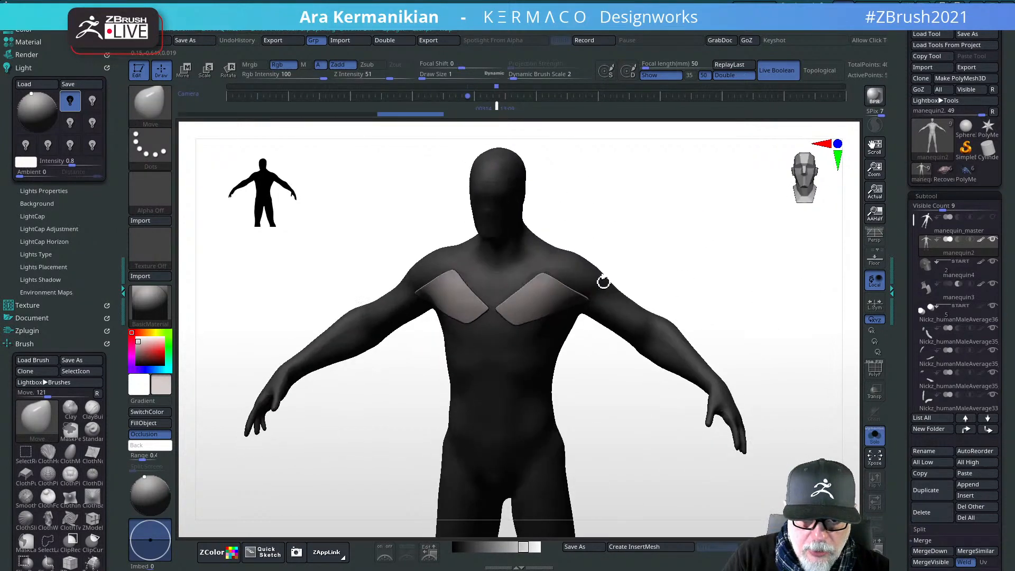
key("ctrl+z")
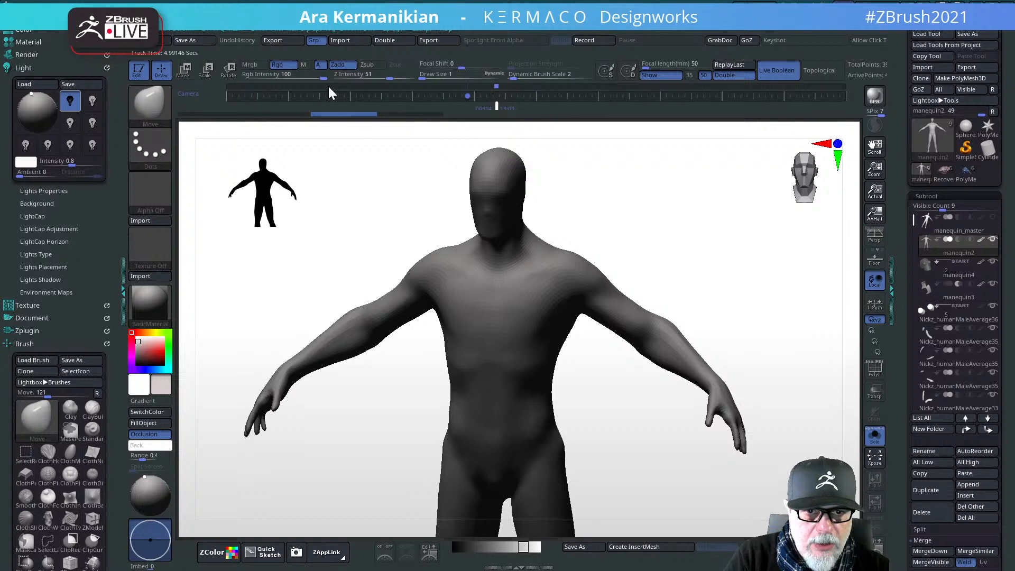
key("b")
key("m")
key("p")
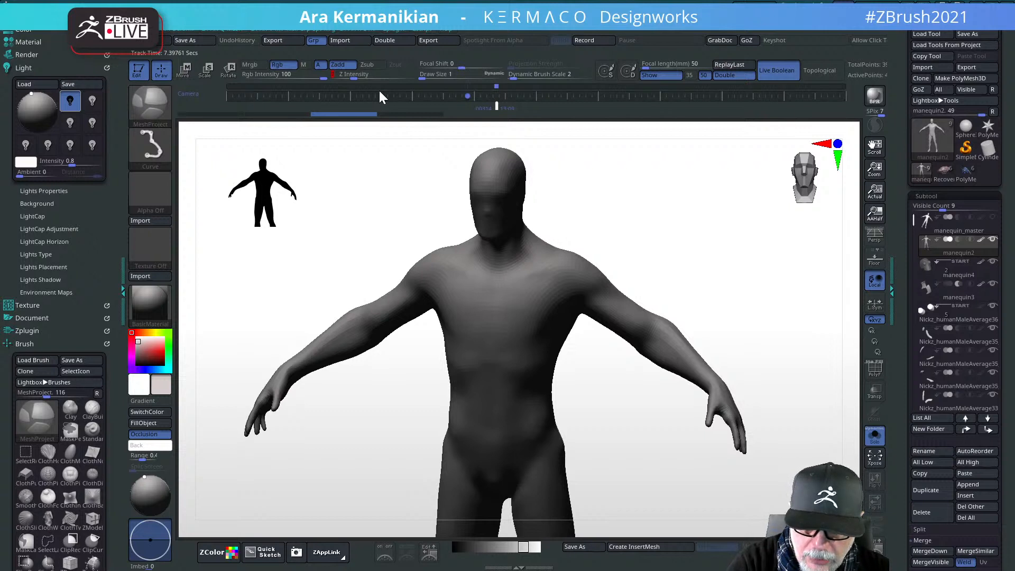
key("b")
key("m")
key("v")
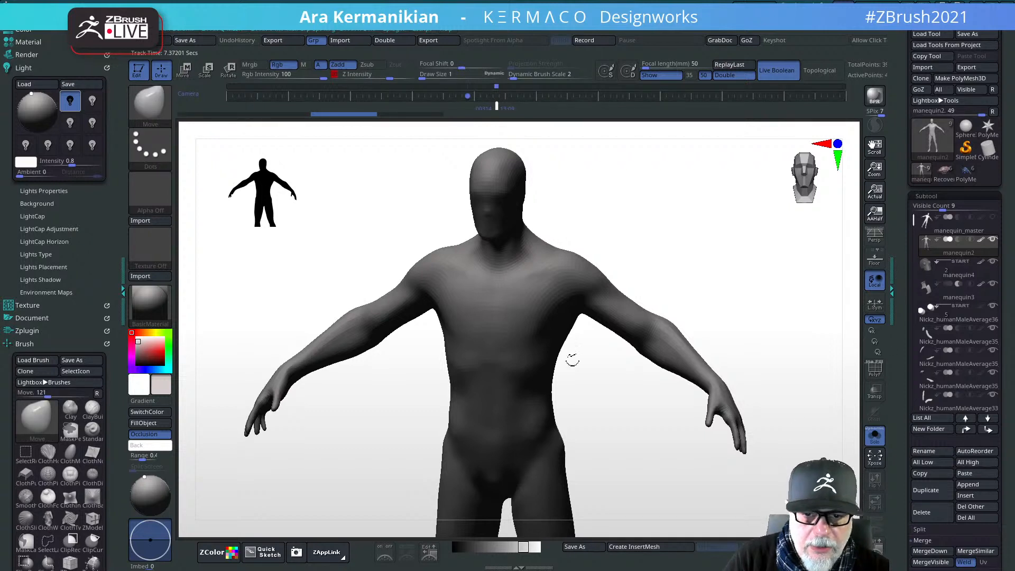
Step: Try projecting four-sided mirrored plates onto the upper chest below the collarbones, and undo them
key("b")
key("m")
key("p")
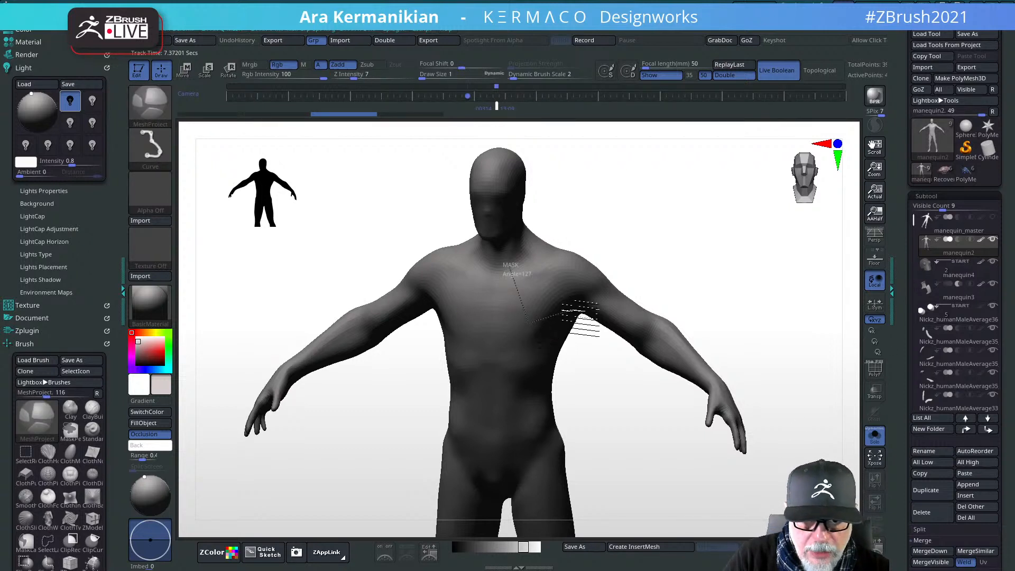
mouse_move(579, 308)
left_mouse_down("ctrl")
mouse_move(641, 310)
mouse_move(640, 297)
left_mouse_up("ctrl")
mouse_move(782, 252)
left_mouse_down()
mouse_move(753, 266)
mouse_move(802, 257)
mouse_move(743, 266)
left_mouse_up()
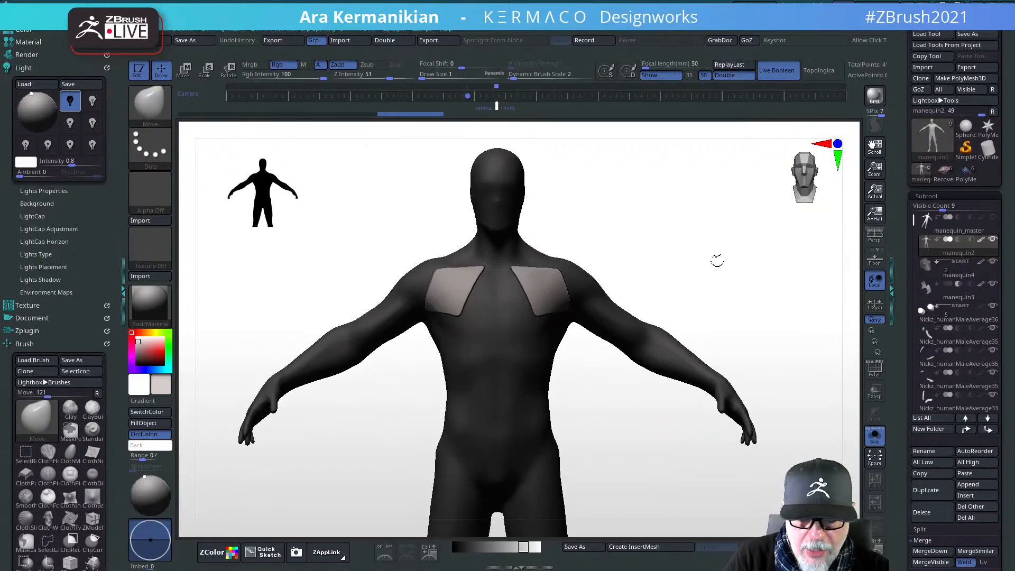
key("b")
key("m")
key("p")
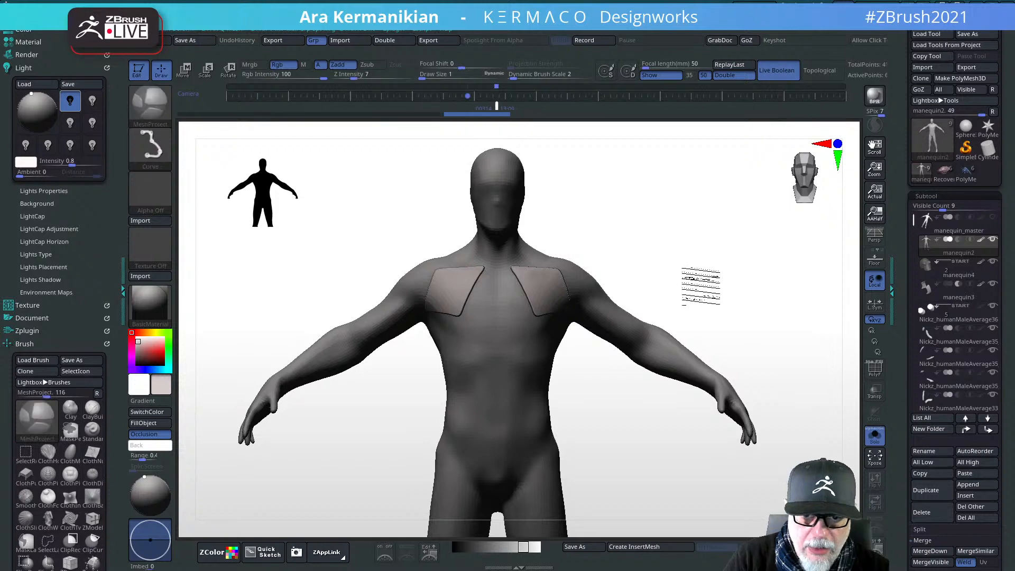
key("ctrl+z")
key("ctrl+z")
Step: Project thin mirrored plates onto both cheeks of the head, running from eye level down to the jaw, with the MeshProject curve
mouse_move(682, 239)
left_mouse_down("alt")
mouse_move(685, 289)
mouse_move(707, 255)
left_mouse_up("alt")
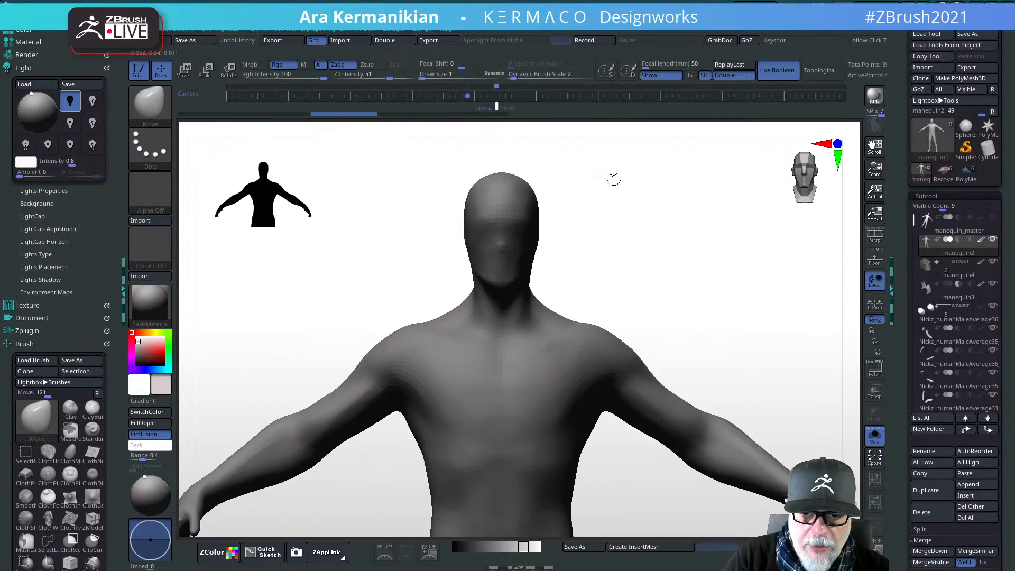
mouse_move(509, 189)
left_mouse_down("ctrl")
mouse_move(594, 198)
mouse_move(738, 167)
left_mouse_up("ctrl")
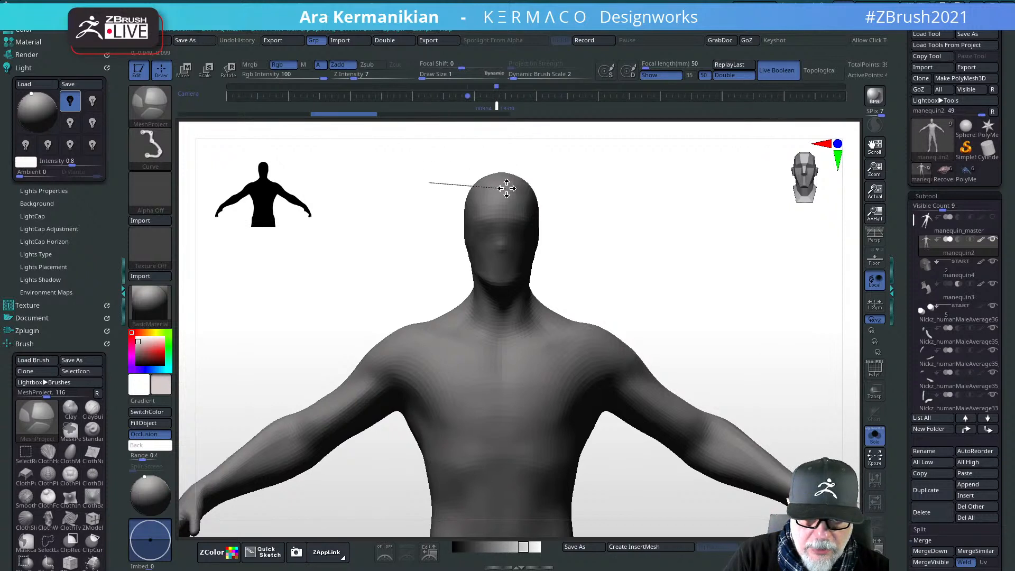
left_click_drag(509, 178, 536, 186, "ctrl")
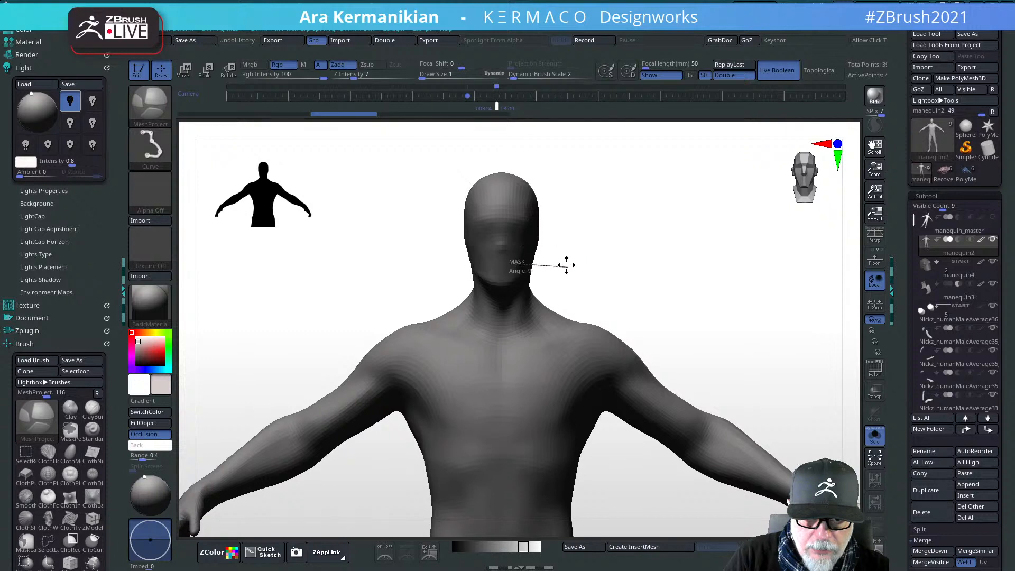
mouse_move(571, 261)
left_mouse_down("ctrl")
mouse_move(512, 284)
mouse_move(526, 219)
mouse_move(532, 227)
left_mouse_up("ctrl")
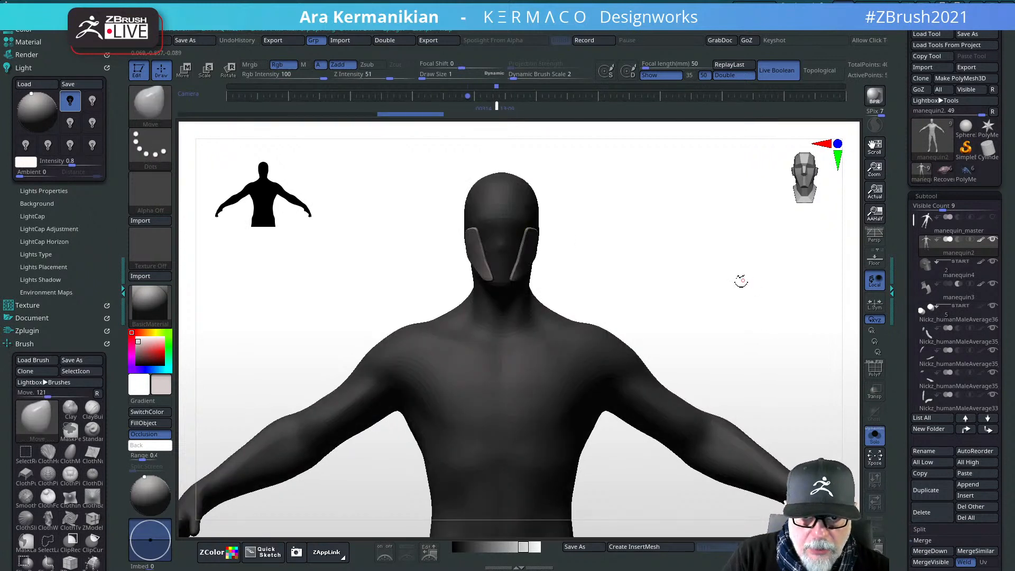
left_click_drag(740, 281, 507, 272)
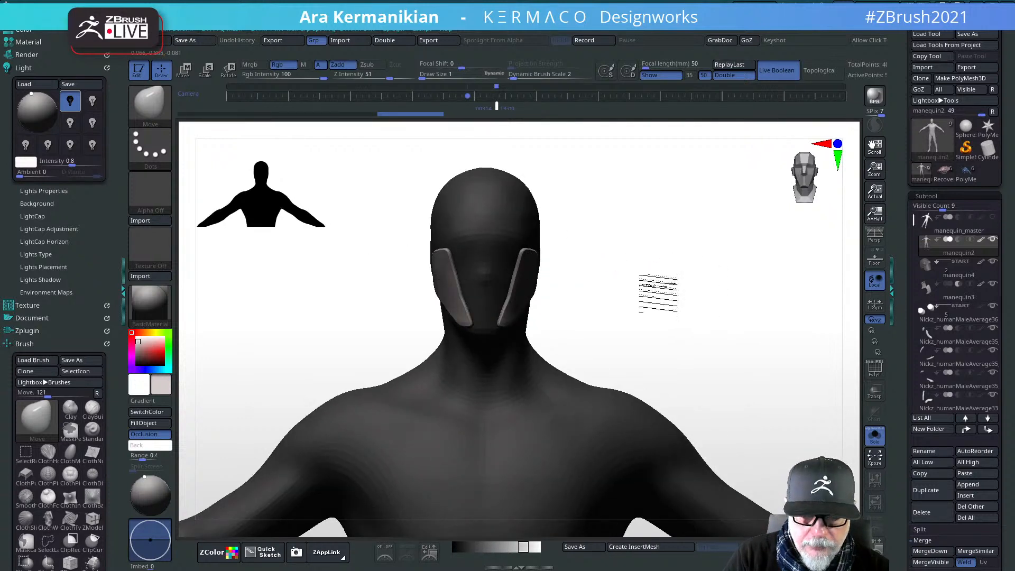
Step: Try projecting brow plates over the forehead from the front view, and undo them after checking the side of the head
left_click_drag(634, 276, 656, 293, "alt")
left_click_drag(520, 224, 541, 270, "ctrl")
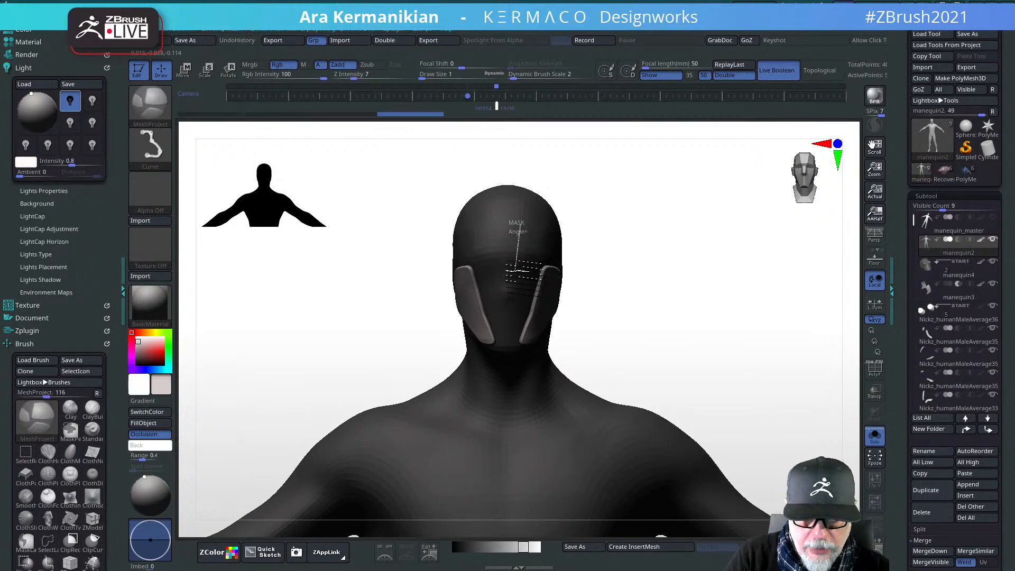
mouse_move(539, 285)
left_mouse_down("ctrl")
mouse_move(549, 283)
mouse_move(554, 210)
mouse_move(522, 222)
left_mouse_up("ctrl")
left_click_drag(701, 262, 540, 272)
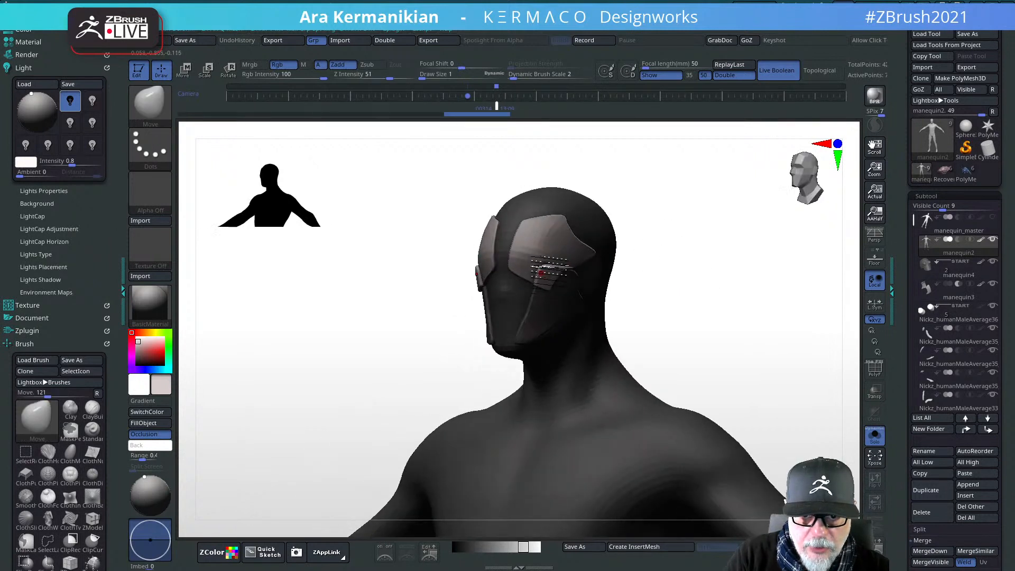
mouse_move(667, 292)
left_mouse_down()
mouse_move(697, 264)
mouse_move(719, 306)
mouse_move(655, 317)
mouse_move(675, 317)
mouse_move(584, 263)
mouse_move(656, 307)
mouse_move(653, 294)
left_mouse_up()
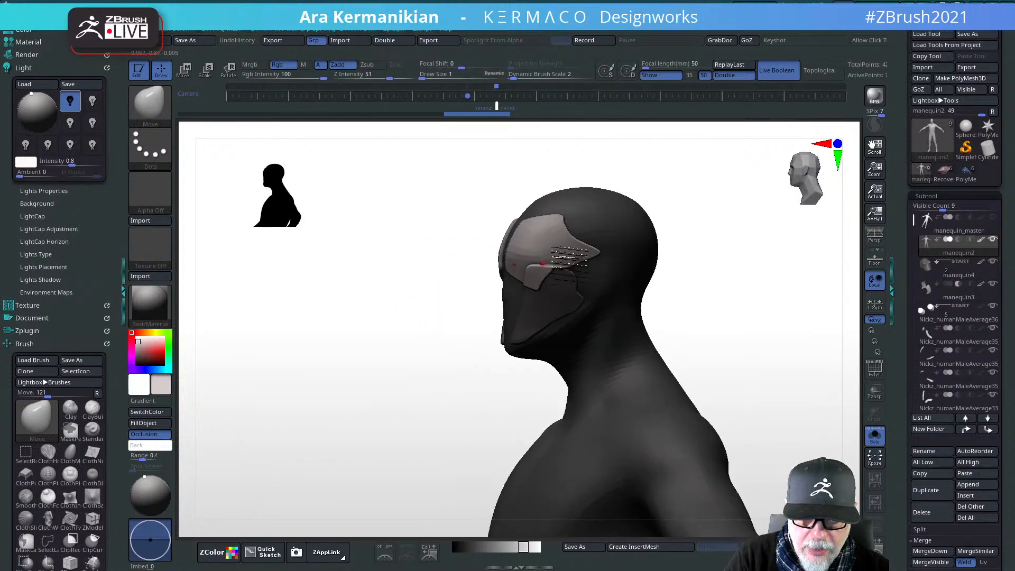
key("ctrl+z")
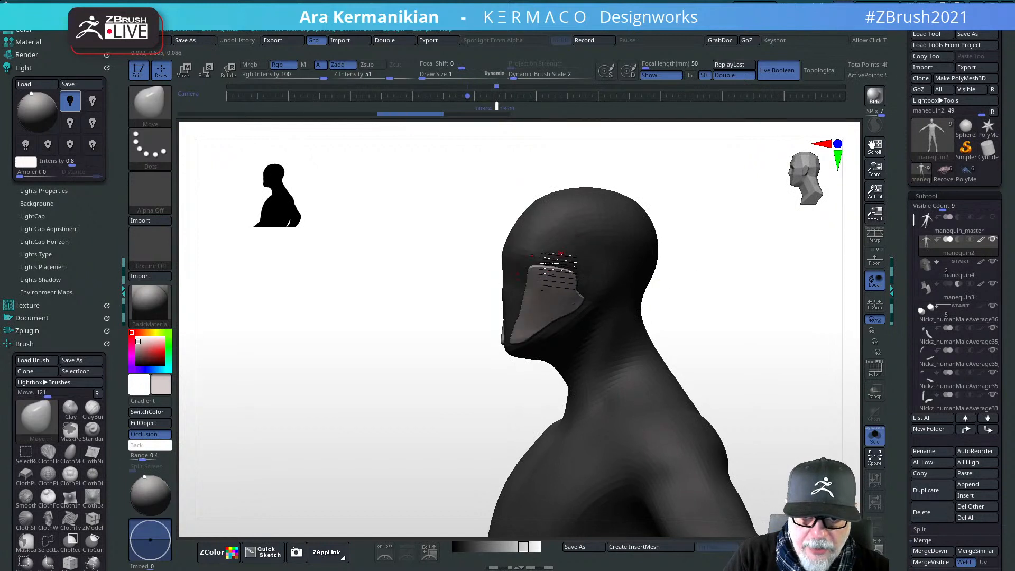
Step: Project mirrored plates onto the sides of the forehead and temples above the cheek plates by drawing their outline in side view
left_click_drag(784, 257, 760, 260, "shift")
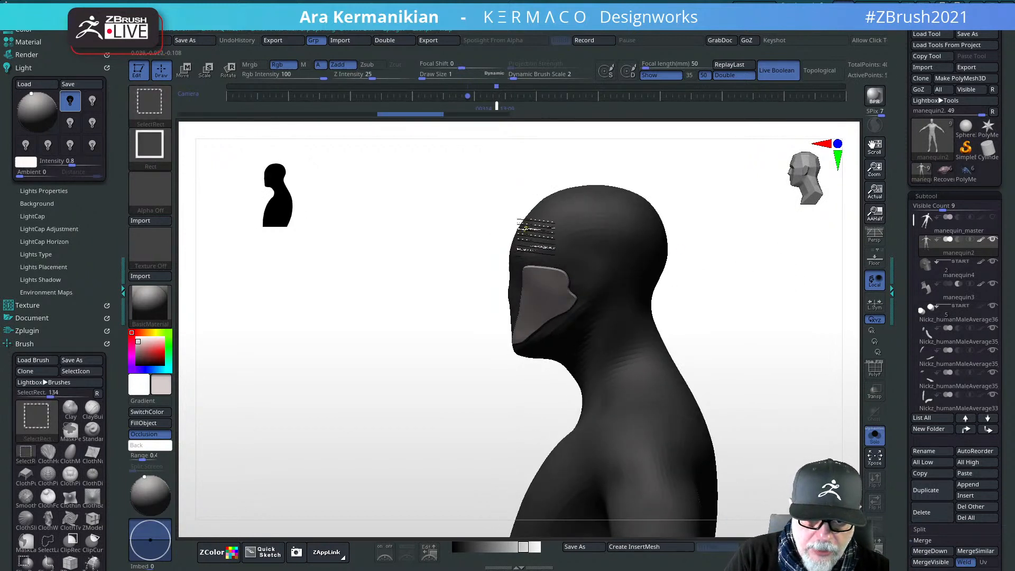
left_click_drag(539, 214, 500, 253)
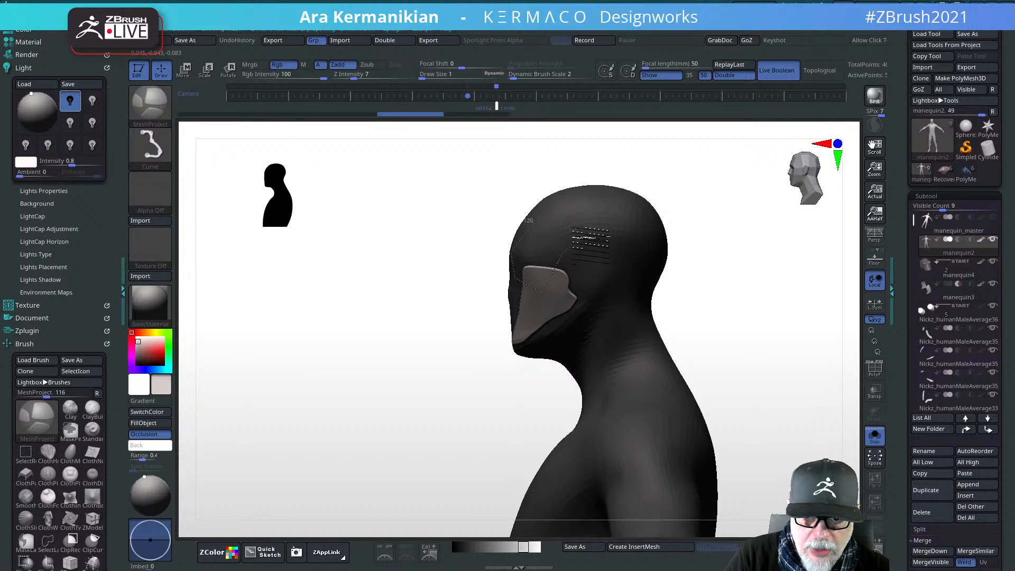
left_click_drag(590, 237, 579, 226)
left_click_drag(762, 251, 846, 242)
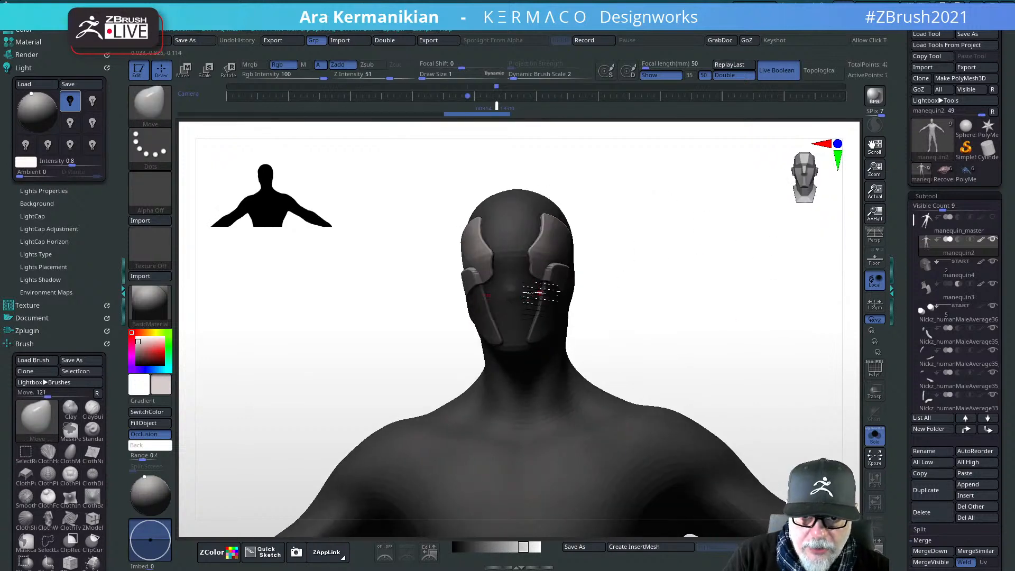
Step: Set the draw size to about 4.6 and touch up the forehead and cheek plates, smoothing the area where they meet
left_click_drag(757, 301, 619, 271)
key("s")
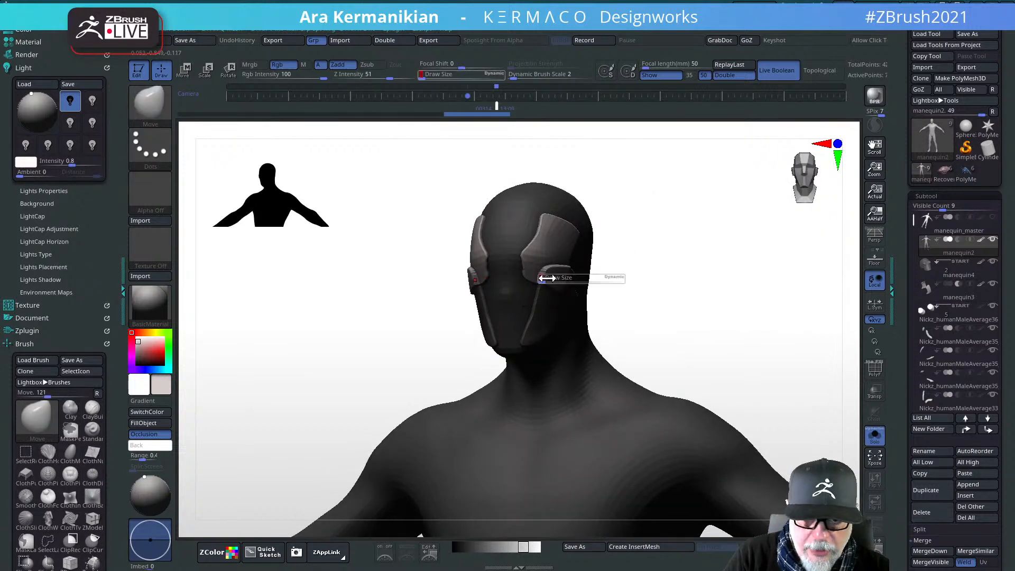
left_click_drag(555, 265, 564, 264, "shift")
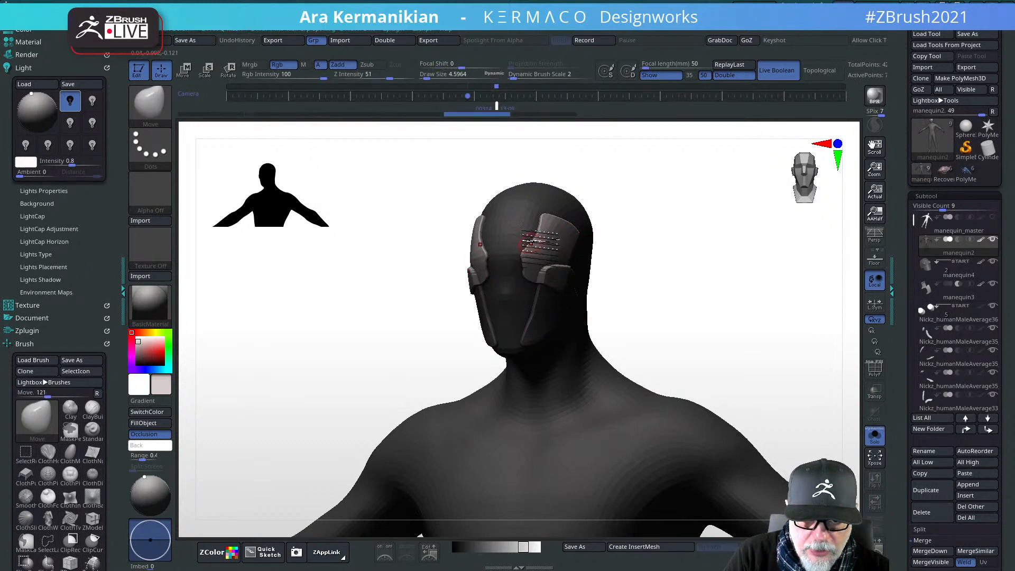
key("b")
key("m")
key("j")
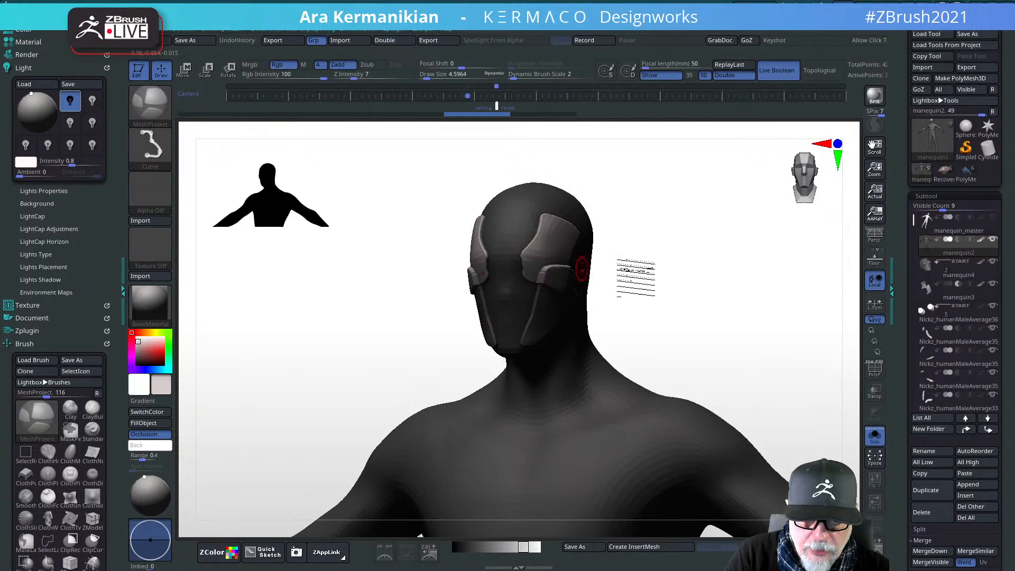
left_click_drag(555, 277, 544, 276, "shift")
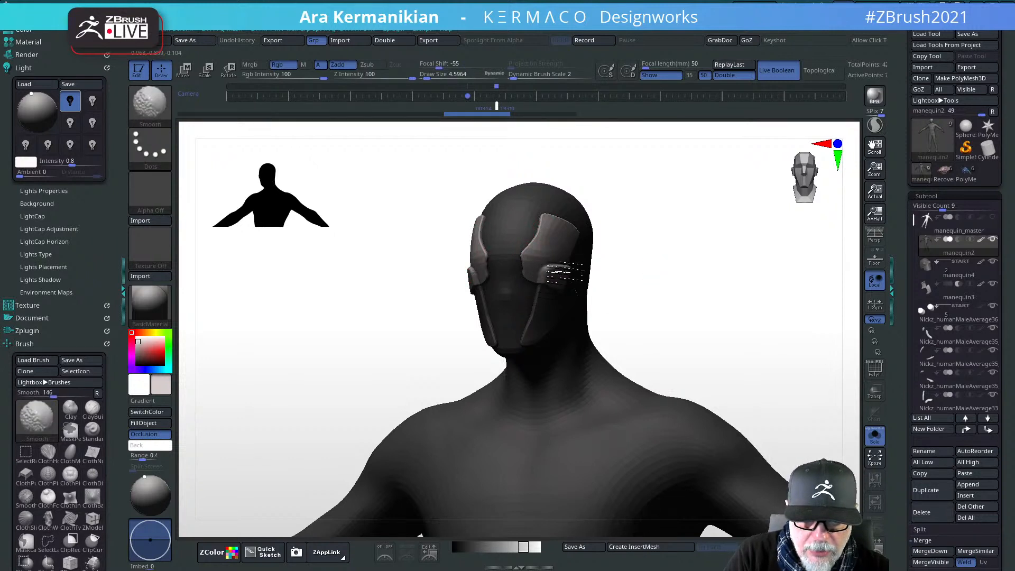
Step: Project mirrored strap-shaped plates over the tops of both shoulders with a MeshProject curve drawn in the top view
mouse_move(745, 276)
left_mouse_down()
mouse_move(725, 283)
mouse_move(720, 265)
mouse_move(683, 281)
mouse_move(611, 267)
left_mouse_up()
mouse_move(725, 323)
left_mouse_down()
mouse_move(703, 342)
mouse_move(654, 243)
mouse_move(750, 288)
mouse_move(718, 245)
mouse_move(598, 233)
mouse_move(655, 258)
mouse_move(645, 290)
mouse_move(628, 273)
mouse_move(730, 432)
left_mouse_up()
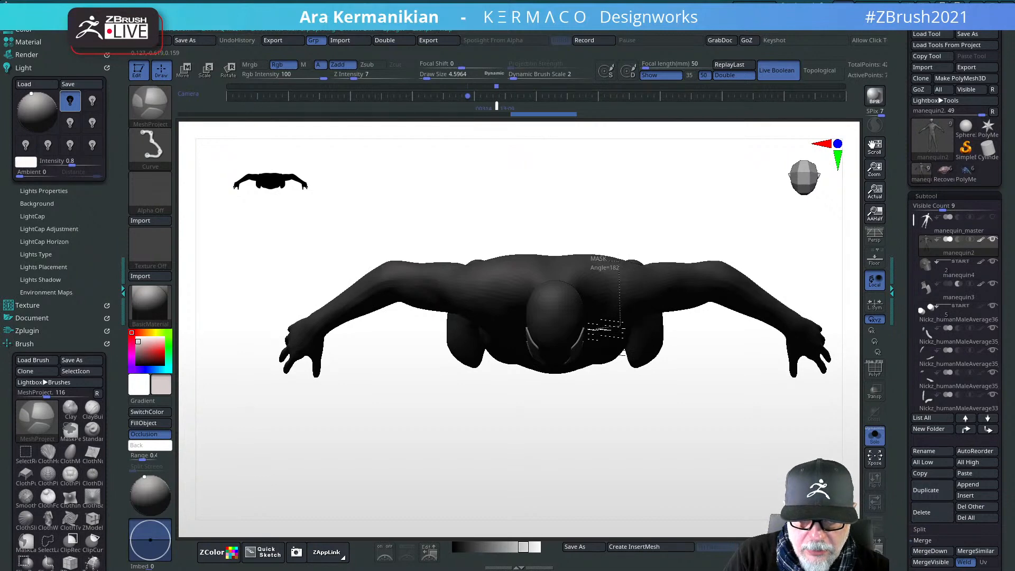
left_click_drag(589, 262, 590, 263, "ctrl")
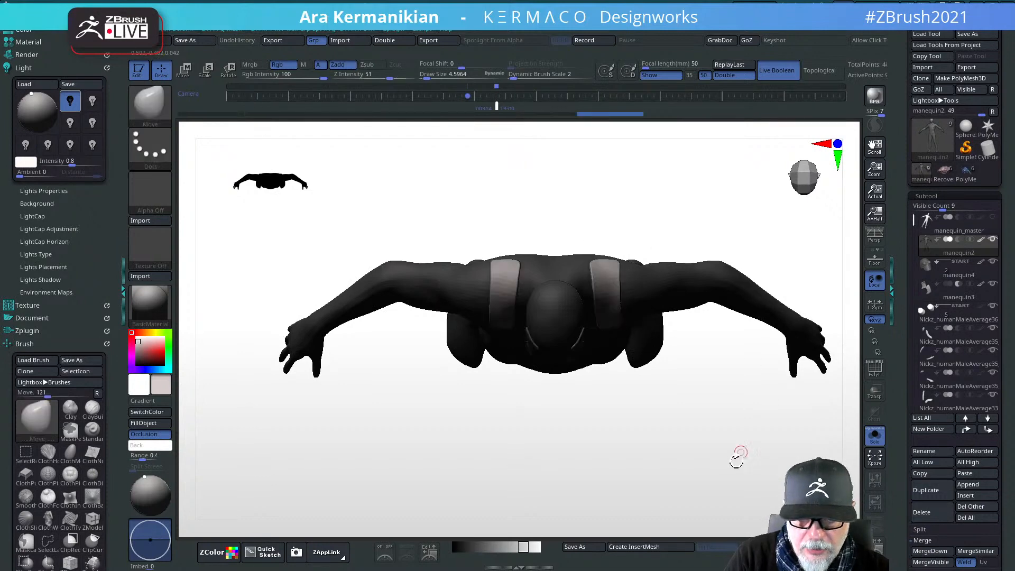
left_click_drag(735, 456, 715, 271)
left_click_drag(728, 231, 725, 267, "alt")
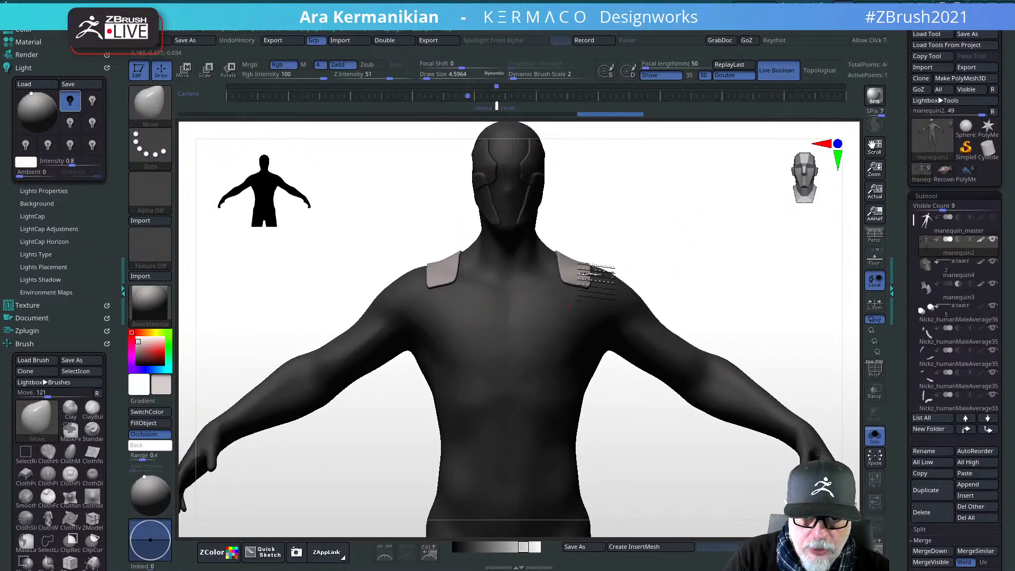
key("ctrl")
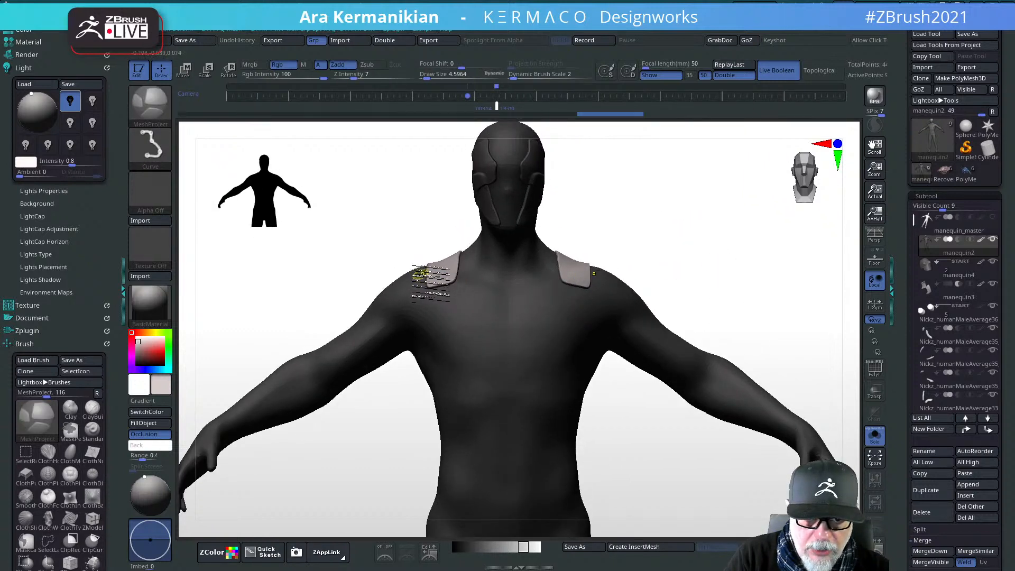
Step: Project mirrored plates over the outer shoulders, adjoining the strap plates, by outlining the upper arm with a MeshProject curve
mouse_move(724, 244)
left_mouse_down()
mouse_move(698, 275)
mouse_move(720, 320)
mouse_move(522, 340)
left_mouse_up()
key("ctrl")
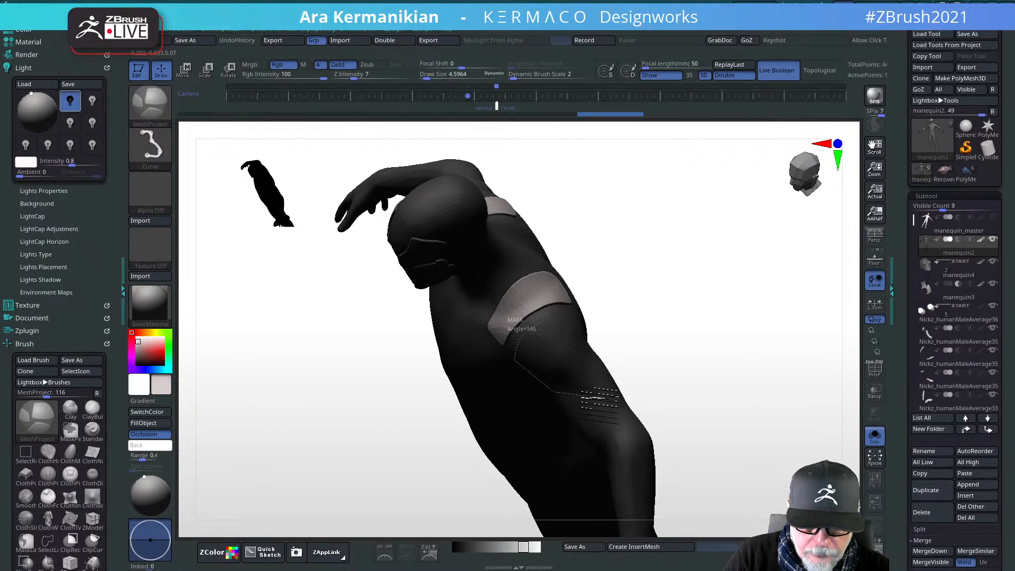
mouse_move(600, 394)
left_mouse_down("ctrl")
mouse_move(579, 327)
mouse_move(537, 320)
left_mouse_up("ctrl")
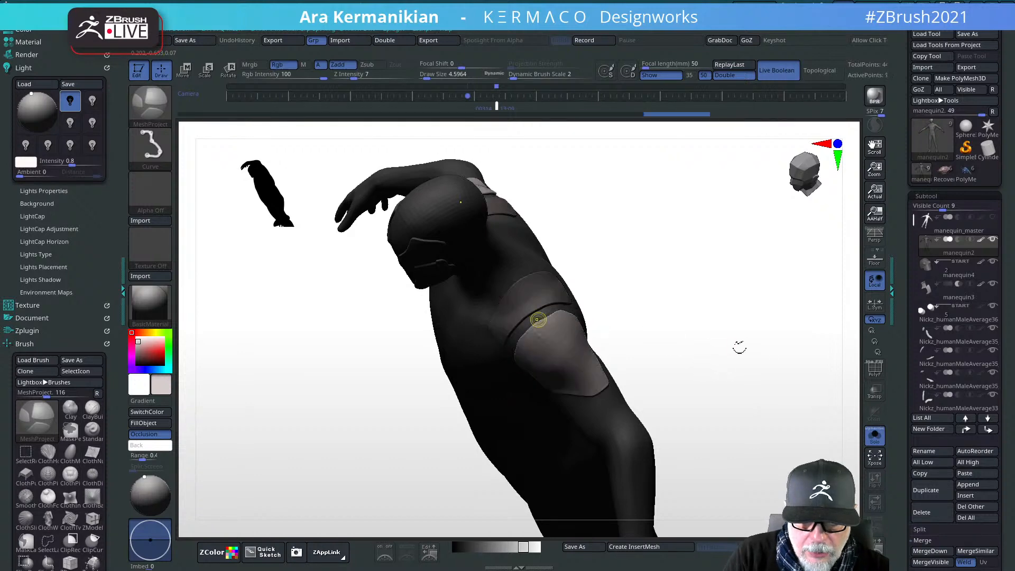
right_click_drag(577, 341, 700, 332)
right_click_drag(578, 344, 465, 353)
mouse_move(740, 299)
right_mouse_down("alt")
mouse_move(673, 278)
mouse_move(708, 280)
right_mouse_up("alt")
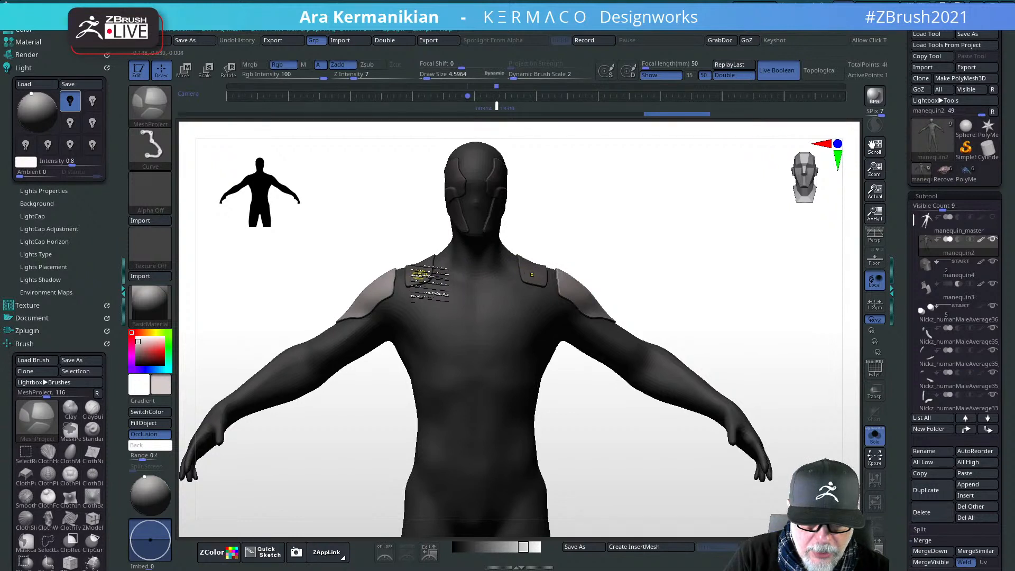
Step: Try projecting a large mirrored plate over the chest and abdomen with a MeshProject curve drawn in the front view
mouse_move(423, 276)
left_mouse_down("ctrl")
mouse_move(478, 301)
mouse_move(484, 394)
mouse_move(469, 446)
left_mouse_up("ctrl")
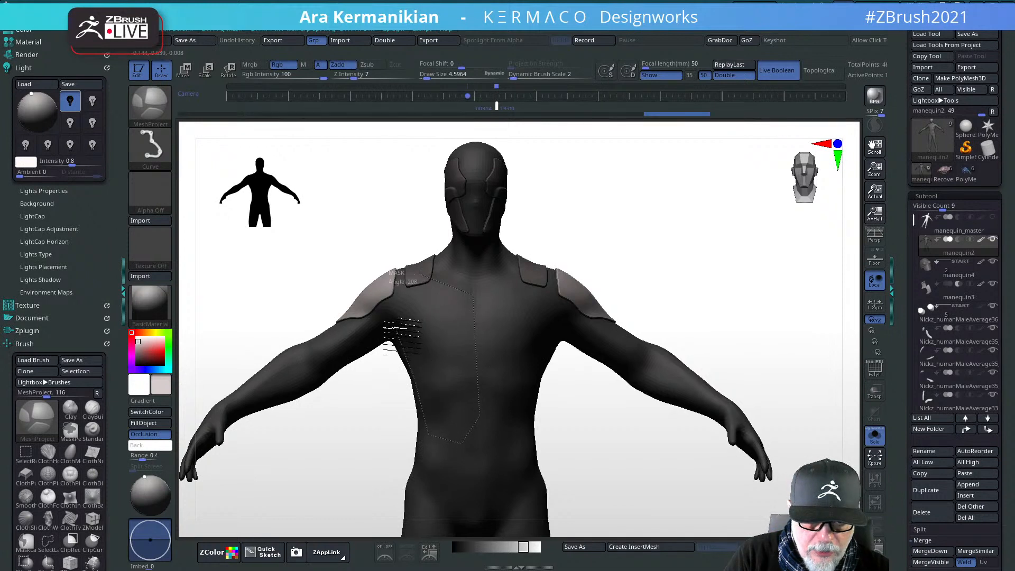
mouse_move(423, 322)
left_mouse_down("ctrl")
mouse_move(402, 313)
mouse_move(409, 278)
left_mouse_up("ctrl")
mouse_move(744, 219)
left_mouse_down()
mouse_move(694, 217)
mouse_move(696, 245)
mouse_move(423, 296)
left_mouse_up()
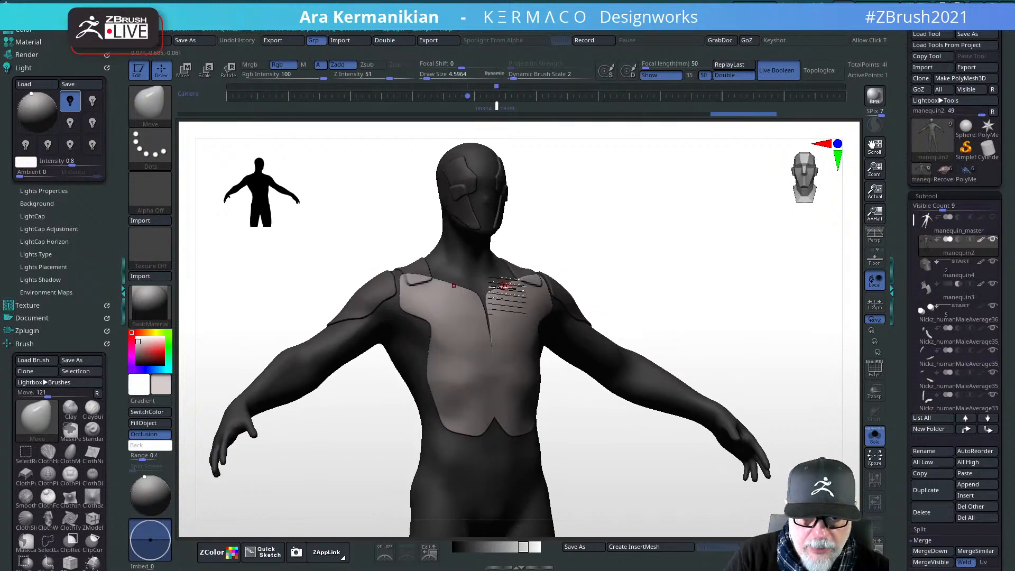
Step: Set the draw size to about 20.6 and smooth the large chest plate's upper corners and centre seam
left_click_drag(687, 267, 661, 267, "shift")
key("s")
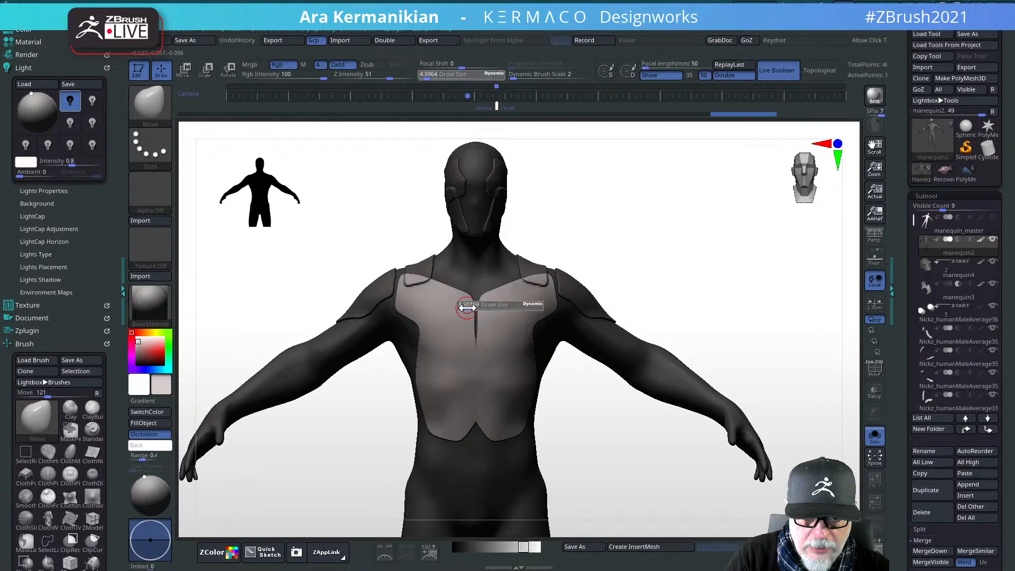
mouse_move(461, 308)
left_mouse_down()
mouse_move(470, 307)
mouse_move(422, 294)
mouse_move(446, 288)
left_mouse_up()
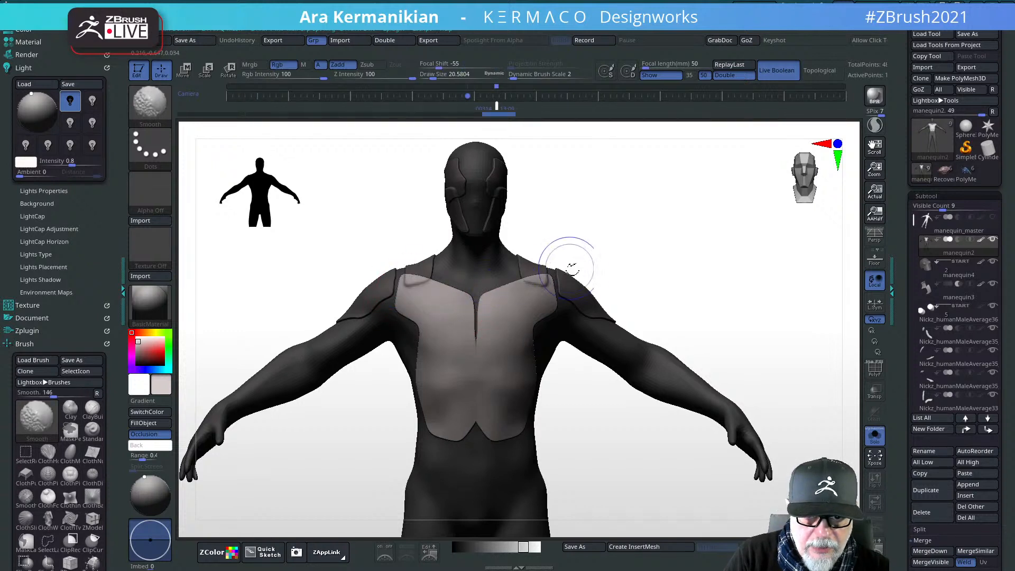
left_click_drag(528, 306, 540, 275, "shift")
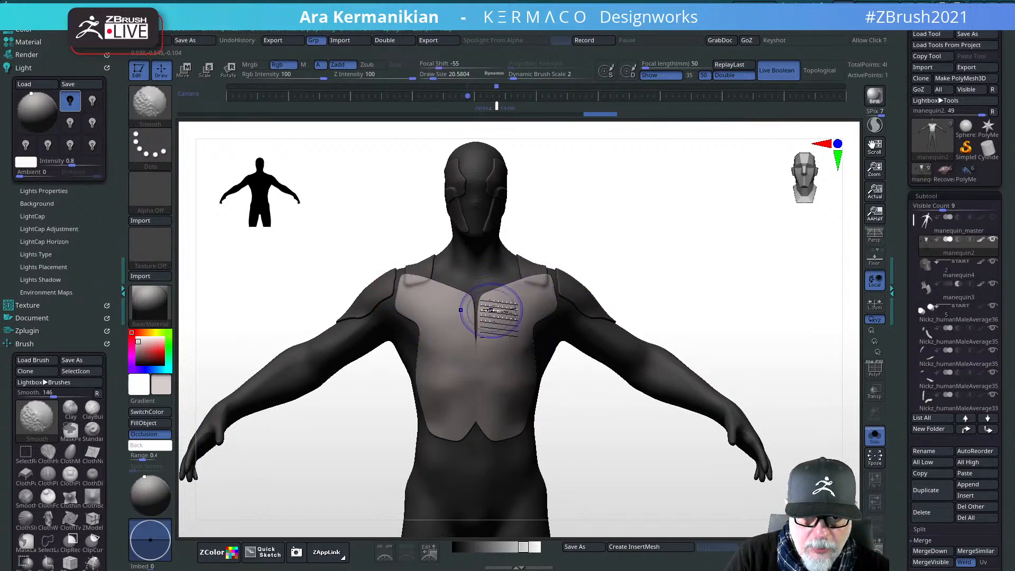
left_click_drag(487, 350, 495, 401, "shift")
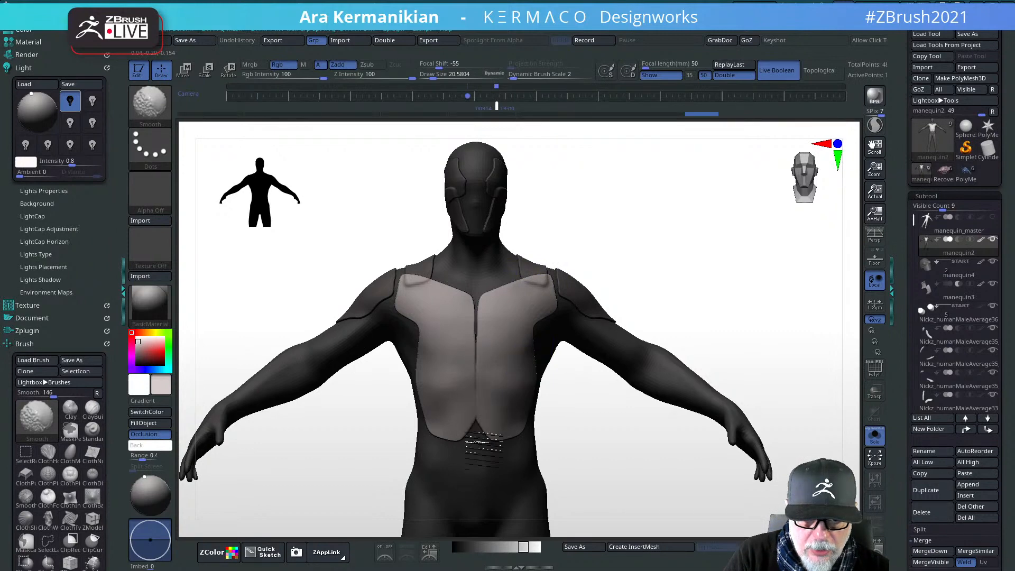
left_click_drag(485, 447, 497, 410, "shift")
left_click_drag(777, 259, 667, 272, "alt")
mouse_move(655, 301)
left_mouse_down()
mouse_move(614, 321)
mouse_move(652, 306)
mouse_move(670, 272)
mouse_move(686, 278)
mouse_move(644, 259)
mouse_move(723, 308)
left_mouse_up()
left_click_drag(644, 439, 638, 489, "alt")
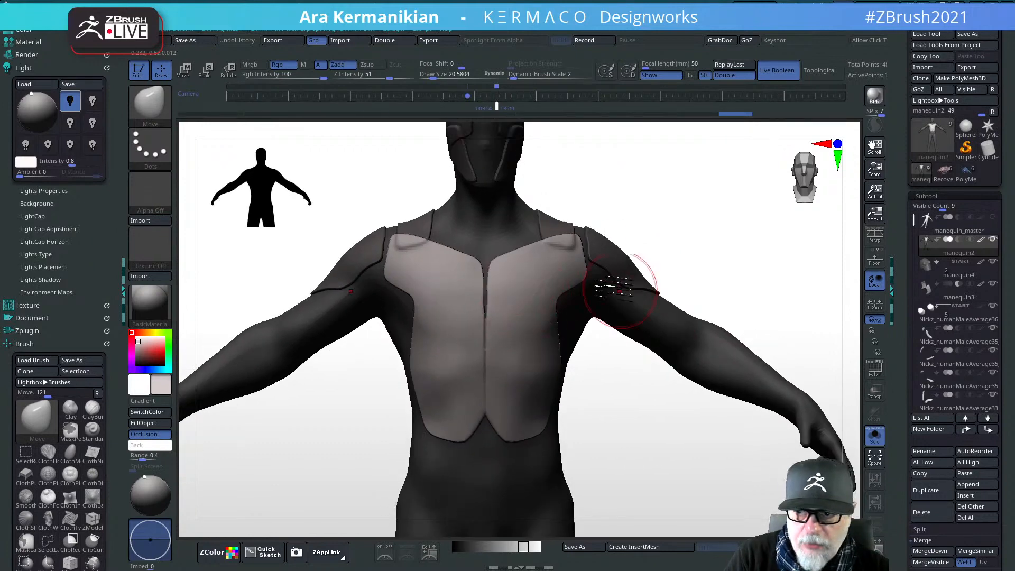
mouse_move(951, 246)
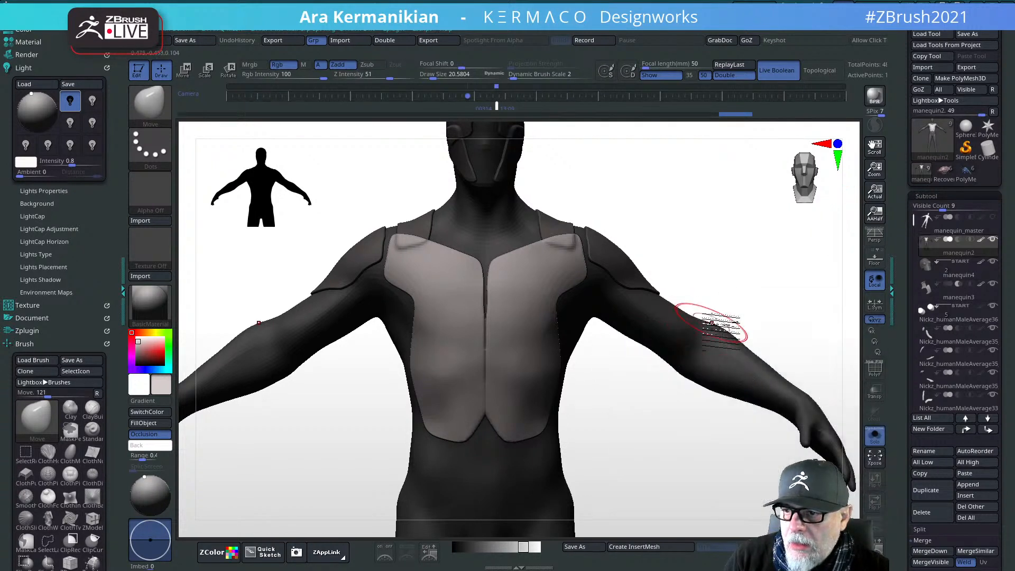
mouse_move(711, 251)
left_mouse_down("alt")
mouse_move(712, 241)
mouse_move(730, 256)
mouse_move(711, 240)
mouse_move(675, 277)
left_mouse_up("alt")
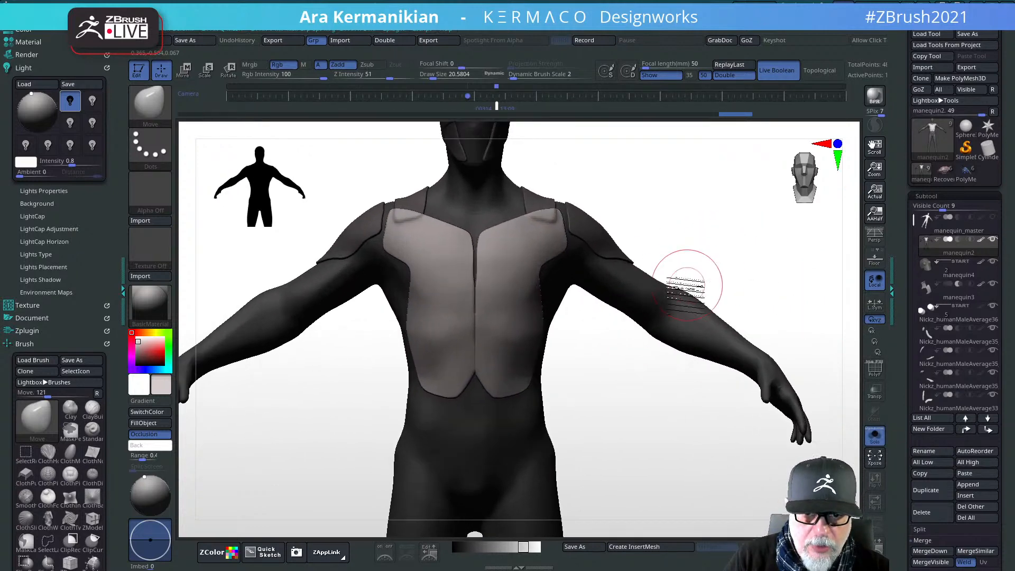
mouse_move(548, 430)
left_mouse_down("alt")
mouse_move(607, 444)
mouse_move(484, 201)
left_mouse_up("alt")
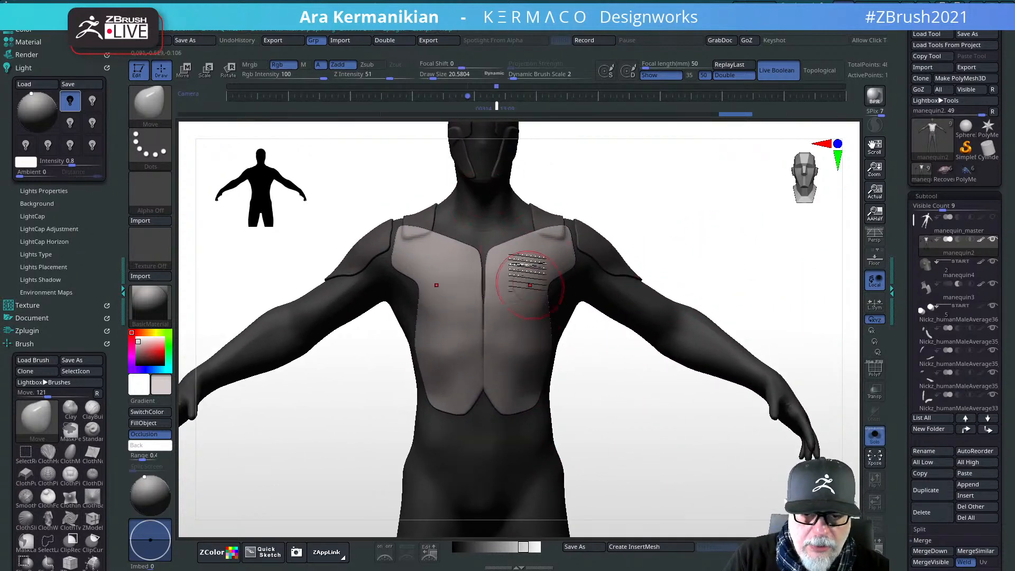
key("ctrl")
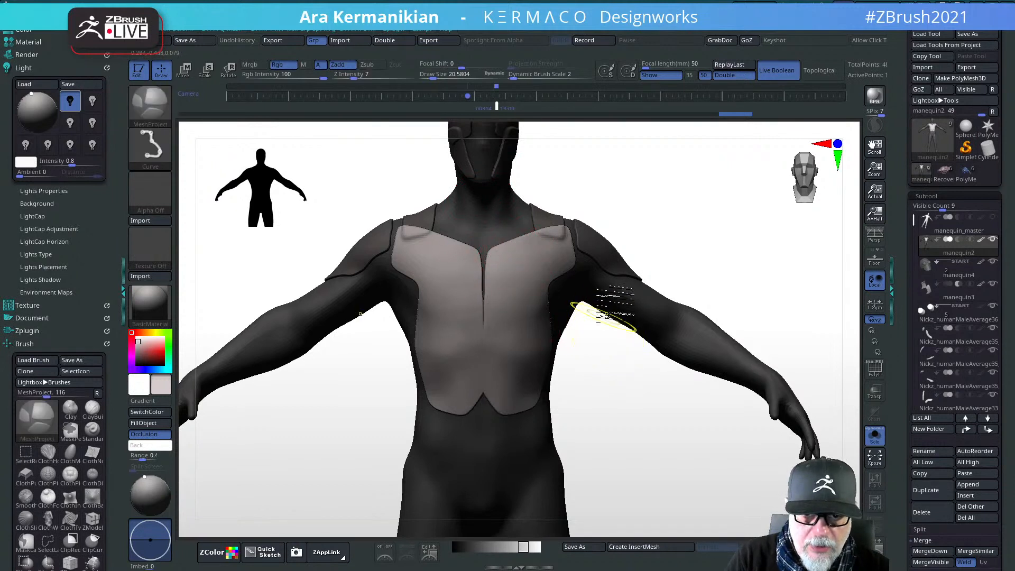
Step: Undo the large chest plate and its smoothing, keeping the strap and outer shoulder plates
key("ctrl+z")
key("ctrl+z")
key("ctrl+z")
key("ctrl+z")
key("ctrl+z")
key("ctrl+z")
key("ctrl+z")
key("ctrl+z")
key("ctrl+z")
key("ctrl+z")
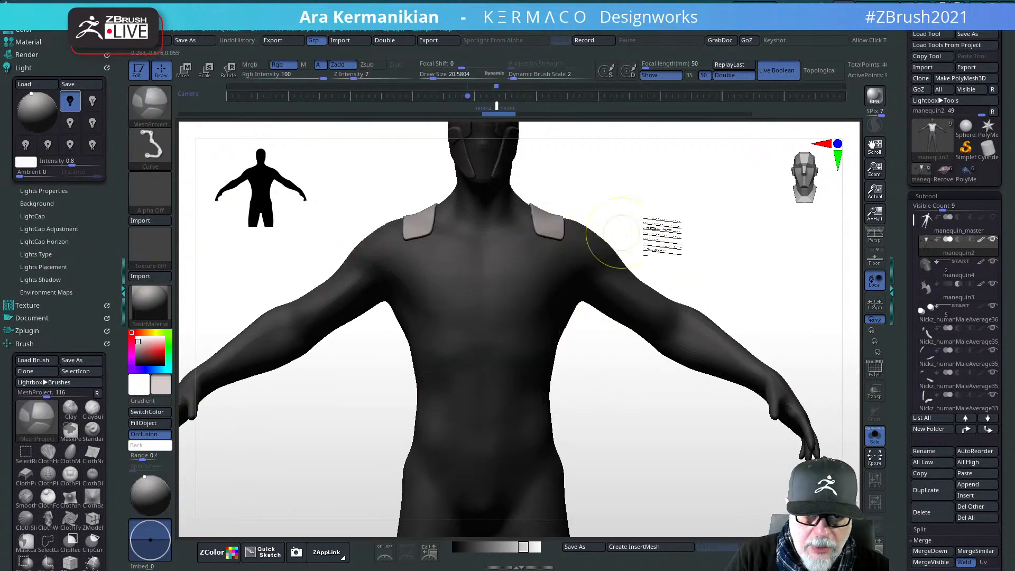
key("ctrl+shift+z")
key("ctrl+shift+z")
key("ctrl+shift+z")
key("ctrl+shift+z")
key("ctrl+shift+z")
key("ctrl+shift+z")
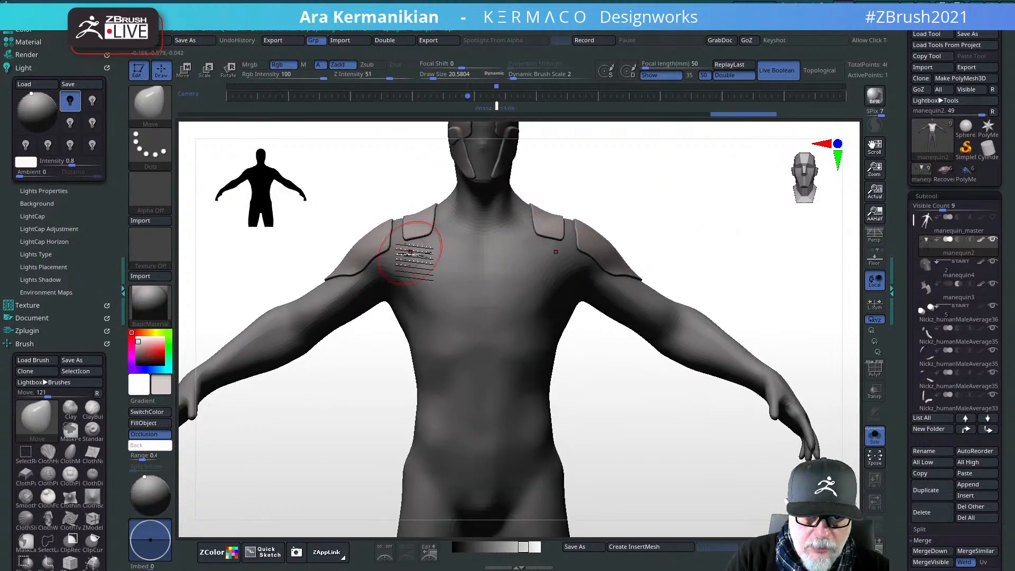
Step: Try projecting small mirrored five-sided plates on the upper chest below the shoulder straps with MeshProject
key("b")
key("m")
key("p")
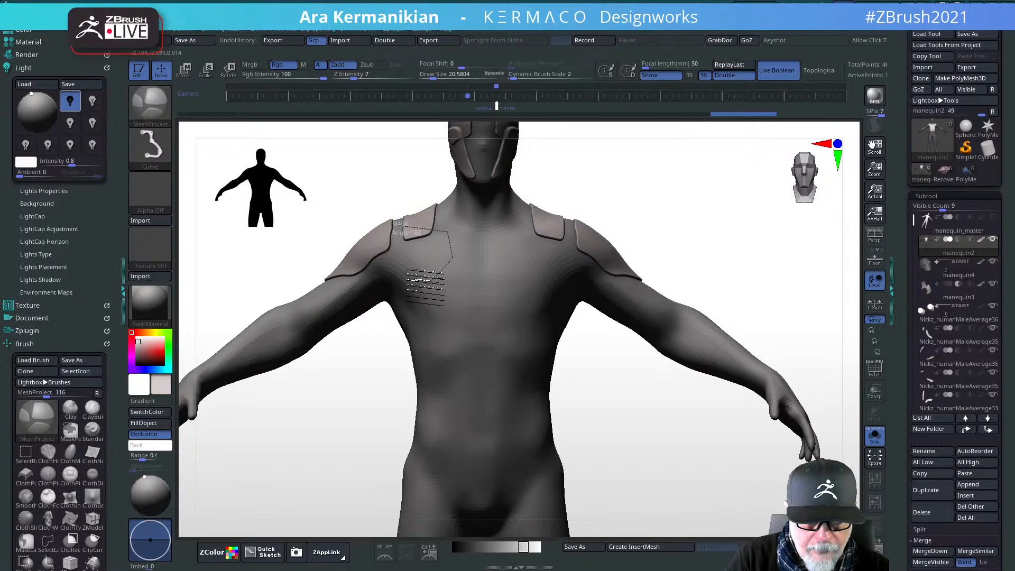
left_click_drag(404, 270, 395, 267, "ctrl")
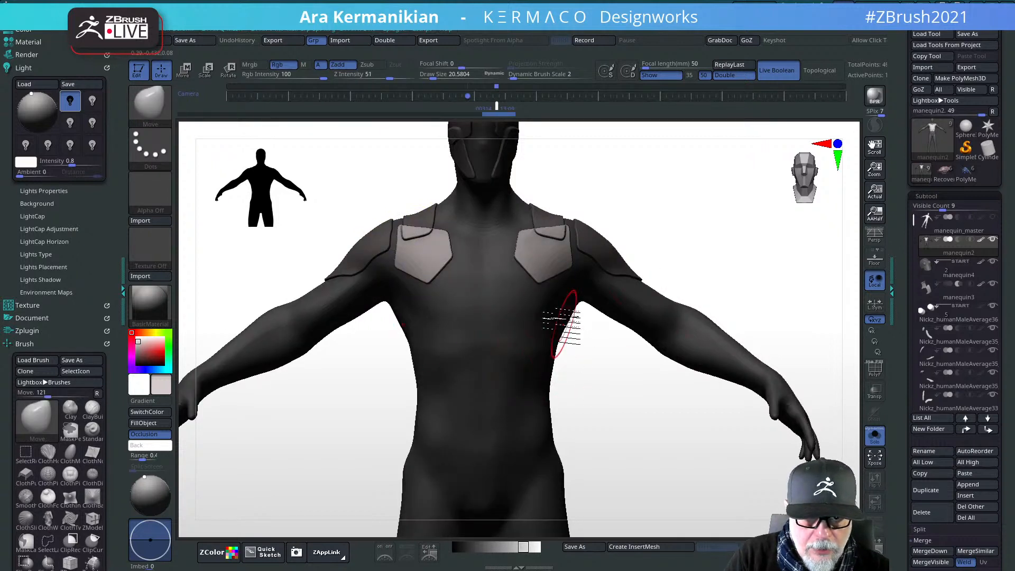
left_click_drag(713, 215, 687, 227, "ctrl")
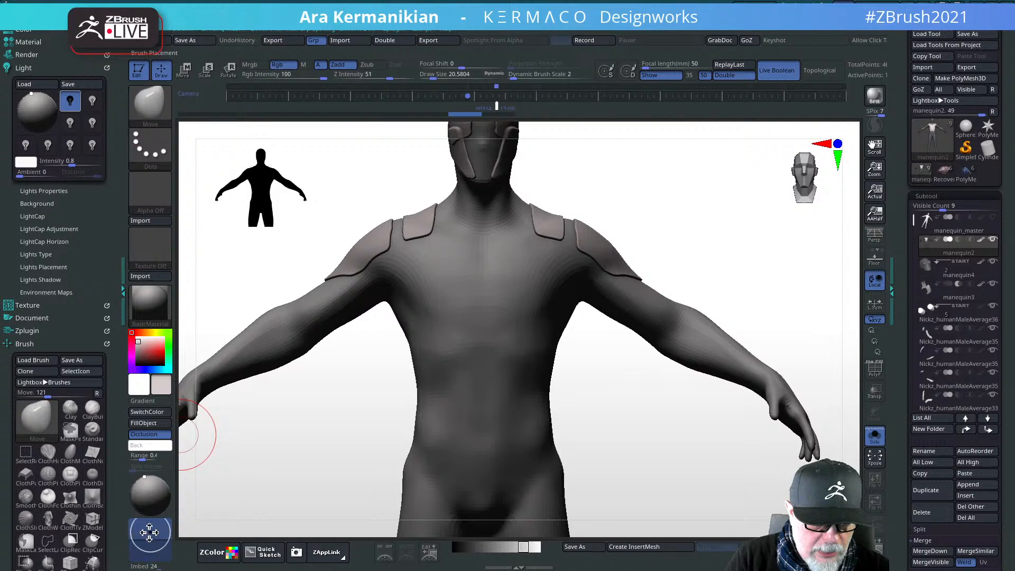
Step: Set the Move brush's Imbed to 57 and project tall mirrored MeshProject plates from the shoulder straps to the lower ribs
left_click_drag(152, 534, 152, 532)
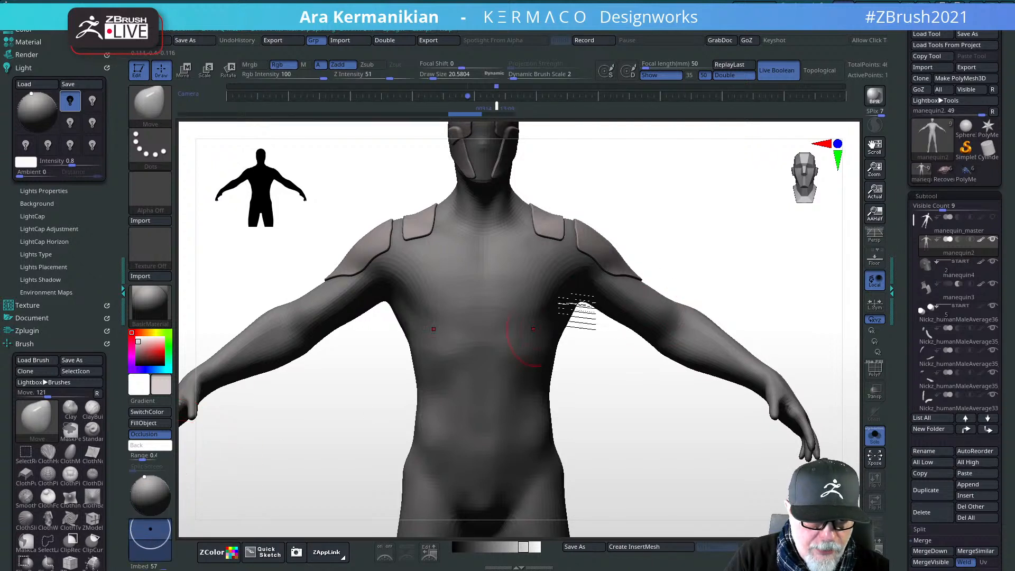
mouse_move(501, 241)
left_mouse_down("ctrl")
mouse_move(531, 222)
mouse_move(563, 220)
left_mouse_up("ctrl")
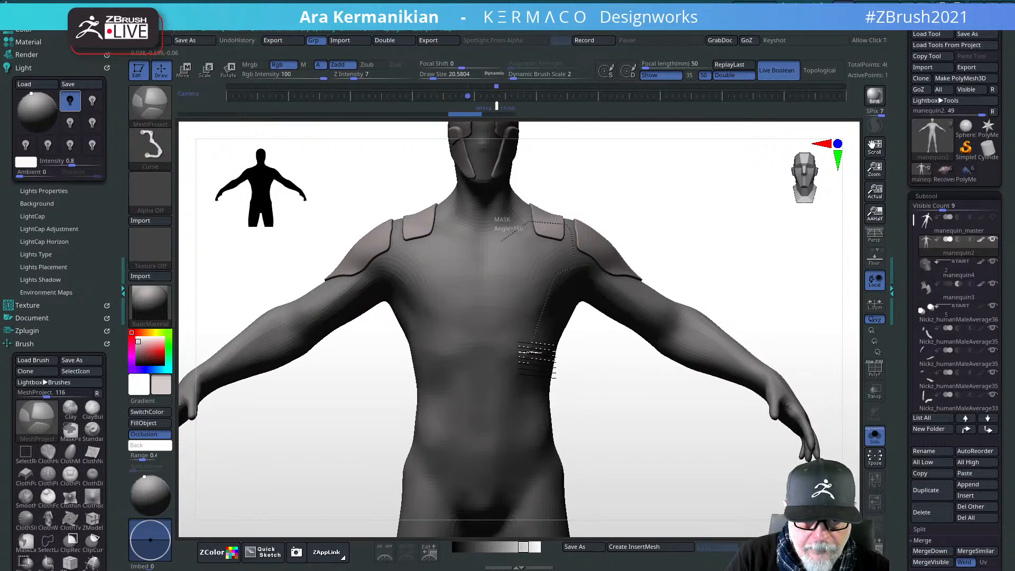
left_click_drag(544, 341, 503, 349, "ctrl")
key("b")
key("m")
key("v")
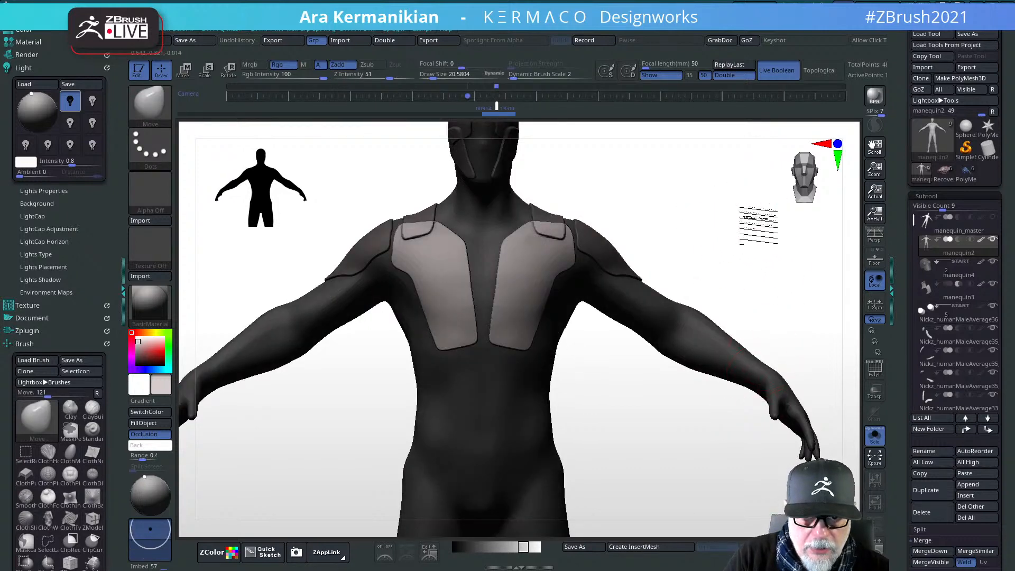
mouse_move(760, 215)
left_mouse_down()
mouse_move(709, 235)
mouse_move(619, 219)
mouse_move(654, 355)
mouse_move(763, 414)
mouse_move(613, 323)
left_mouse_up()
left_click_drag(729, 325, 804, 344, "shift")
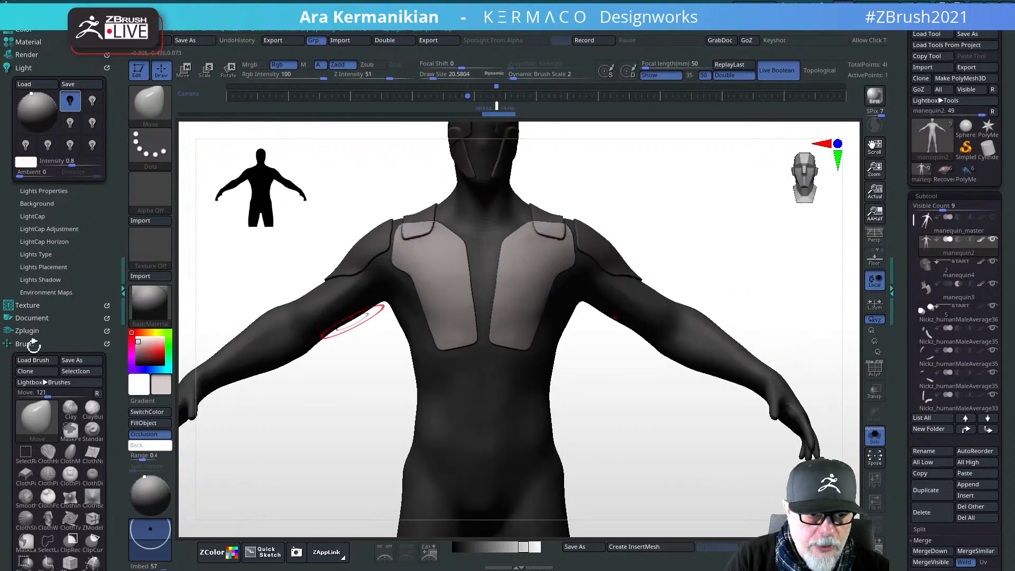
Step: Set the Bevel in the MeshProject brush's MaskMesh Modifiers to 10
key("ctrl")
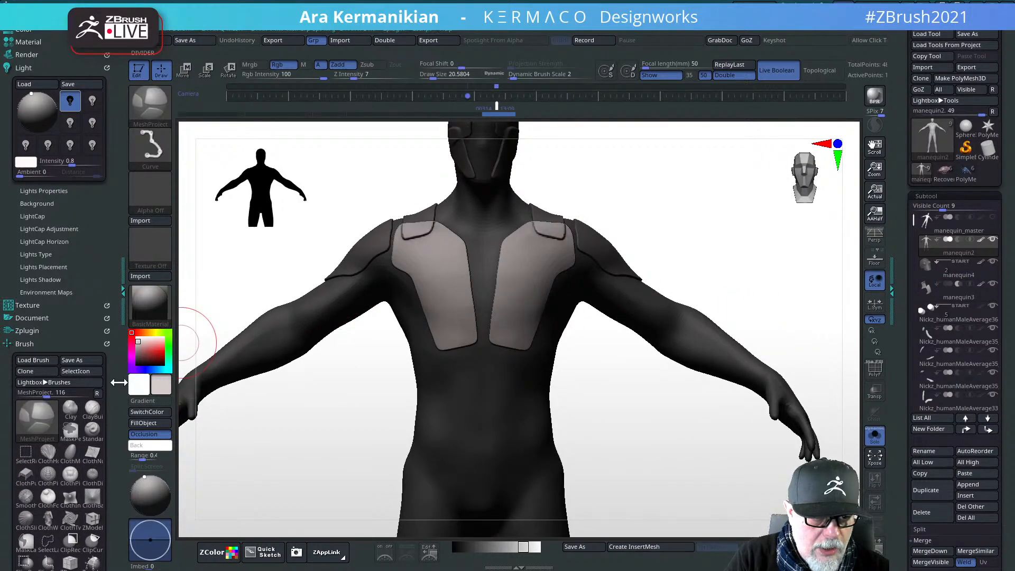
scroll(91, 197, "down", 10)
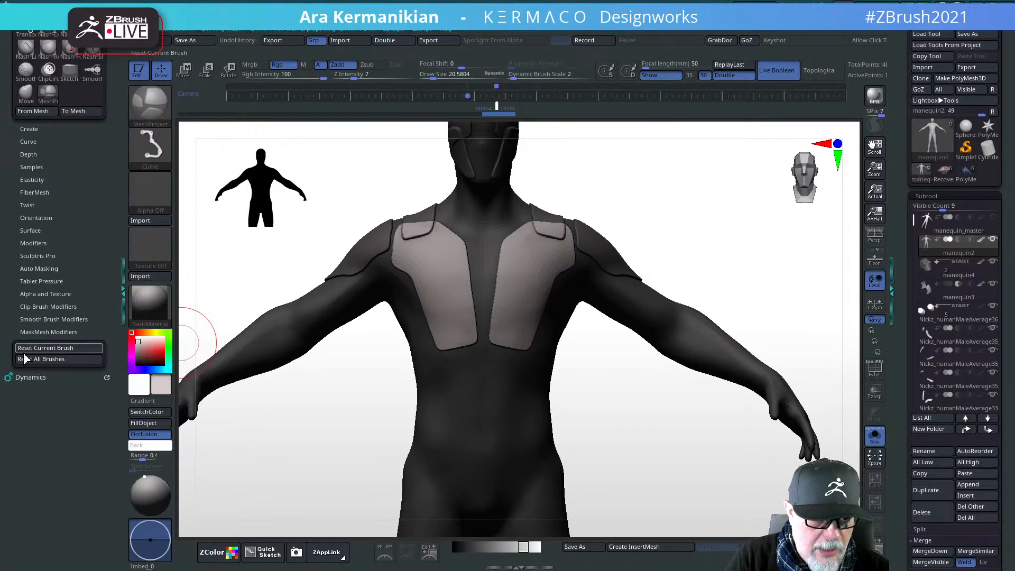
left_click(41, 332)
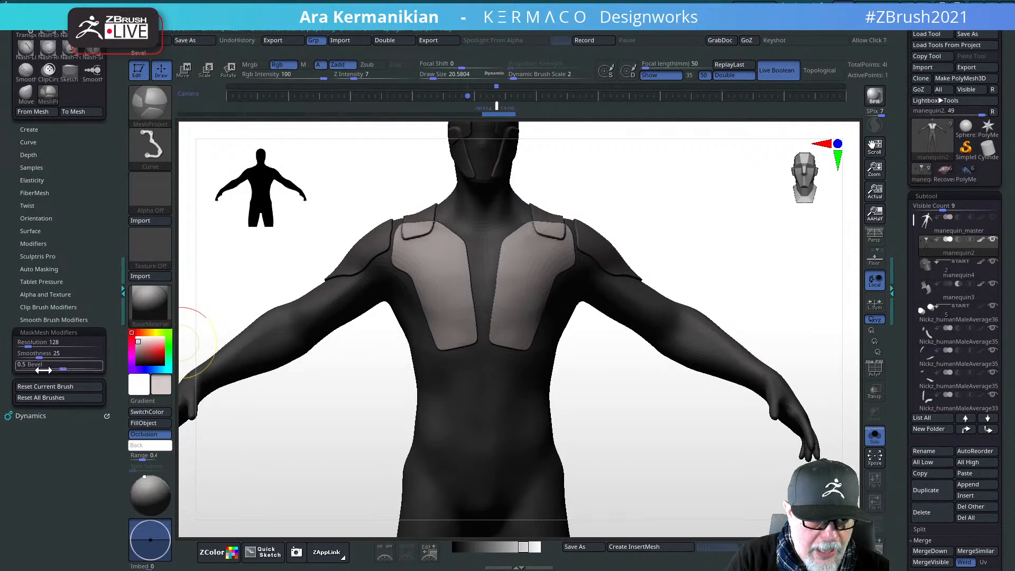
left_click_drag(61, 368, 83, 368)
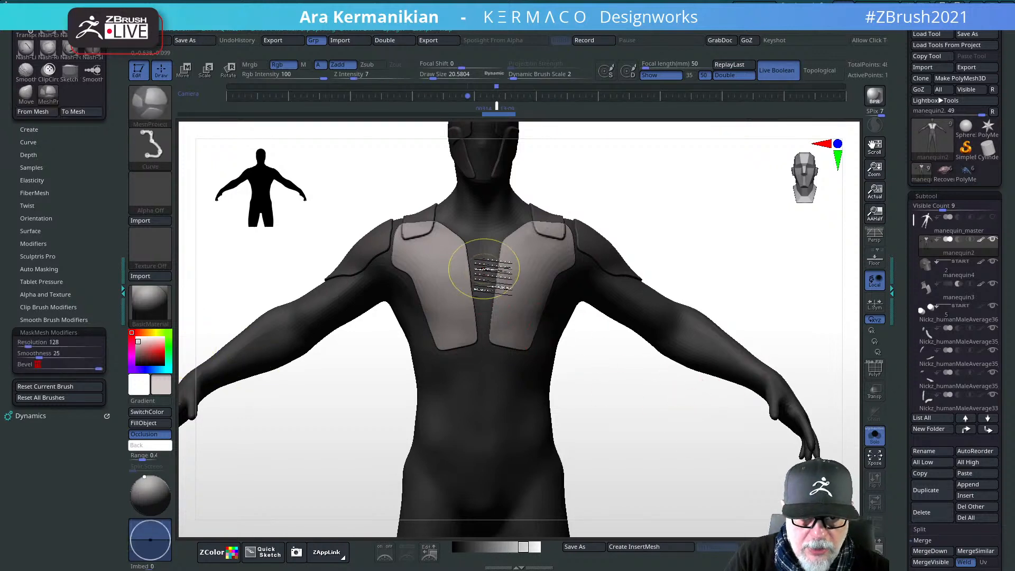
Step: Try projecting mirrored high-bevel torso plates that overlap the chest plates and extend down to the abdomen
mouse_move(501, 267)
left_mouse_down("ctrl")
mouse_move(576, 293)
mouse_move(554, 373)
left_mouse_up("ctrl")
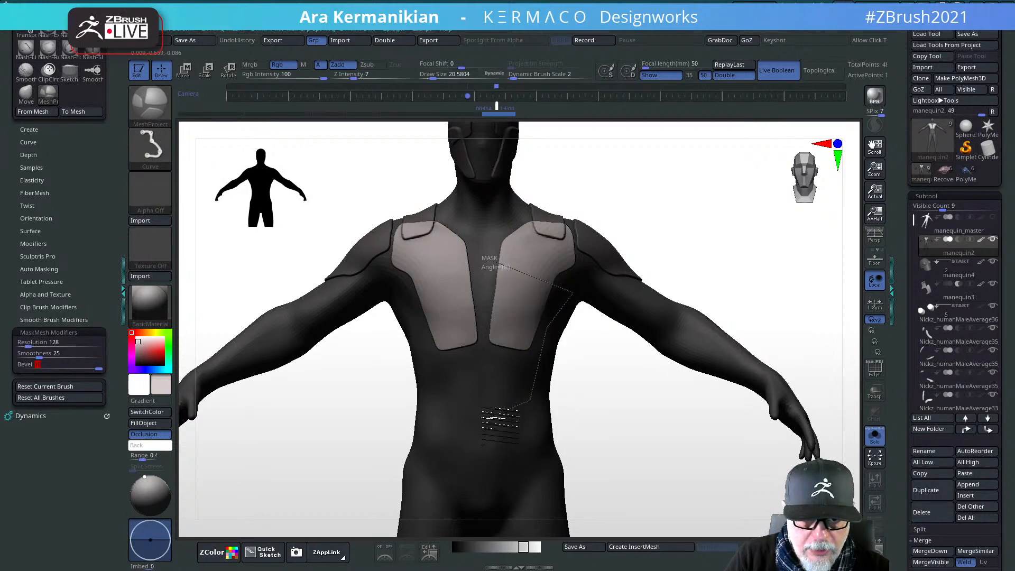
left_click_drag(499, 420, 499, 420, "ctrl")
mouse_move(781, 227)
left_mouse_down()
mouse_move(752, 244)
mouse_move(791, 227)
mouse_move(821, 229)
left_mouse_up()
mouse_move(487, 277)
left_mouse_down("shift")
mouse_move(490, 288)
mouse_move(497, 270)
mouse_move(497, 293)
left_mouse_up("shift")
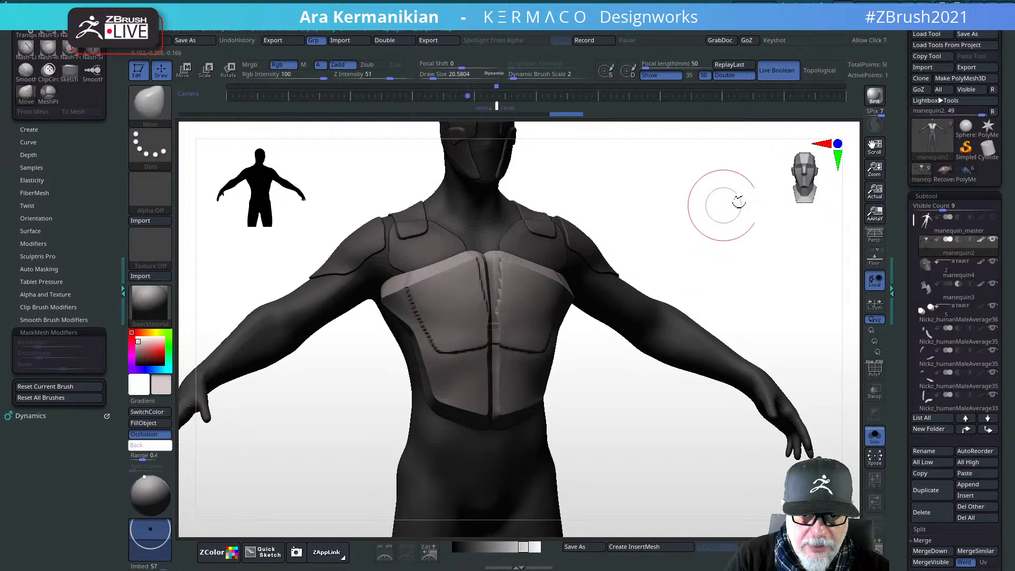
left_click_drag(738, 202, 661, 323)
left_click_drag(651, 426, 709, 318)
Step: Undo the overlapping torso plates, keeping the tall chest plates
key("ctrl+z")
key("ctrl+z")
key("ctrl+z")
left_click_drag(750, 240, 741, 285)
key("ctrl+shift+z")
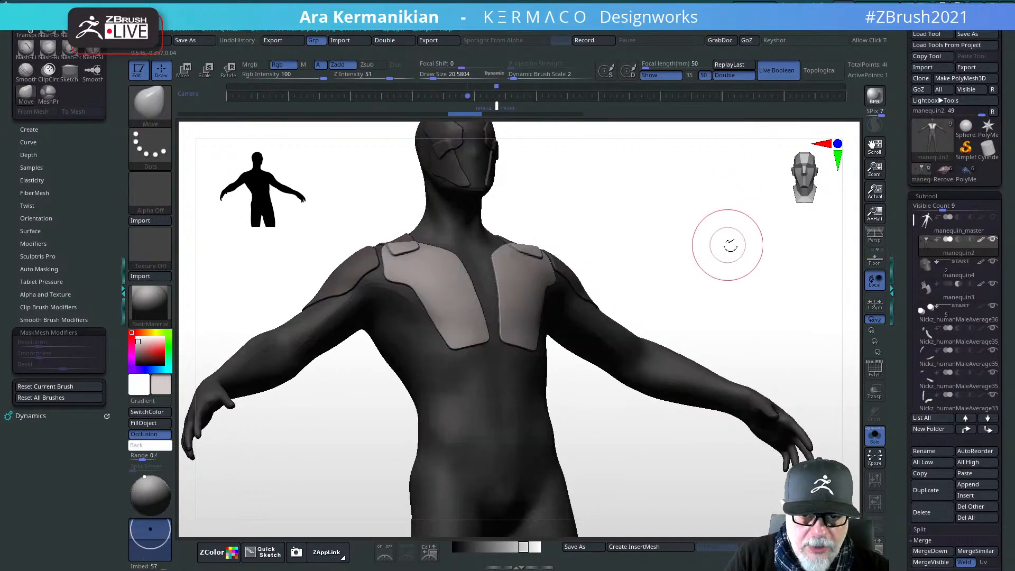
Step: Lower the MeshProject brush's MaskMesh Bevel back to the middle of its range and switch to the Move brush
left_click_drag(728, 245, 706, 293)
left_click_drag(616, 433, 592, 427, "shift")
left_click(48, 94)
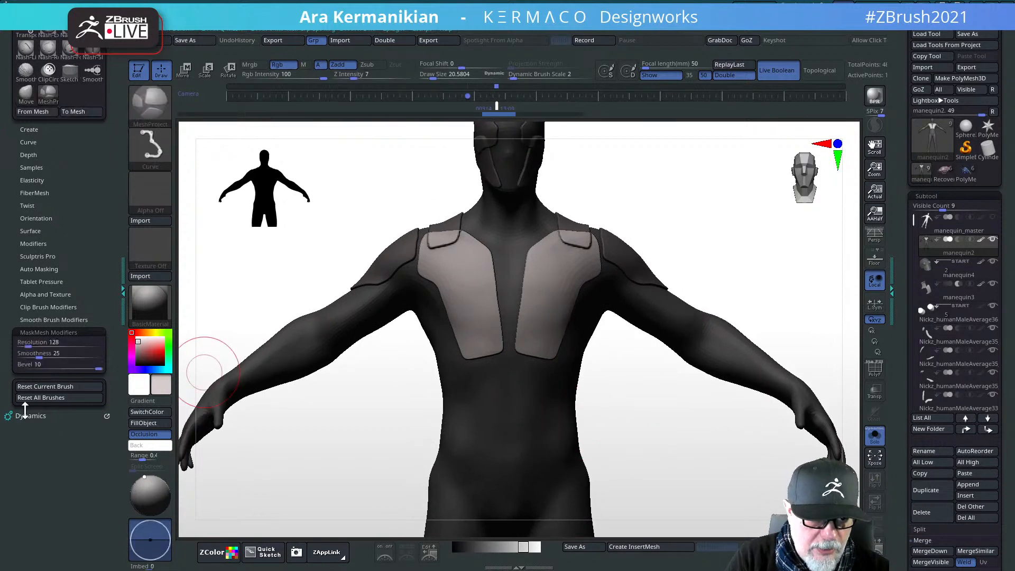
left_click(62, 370)
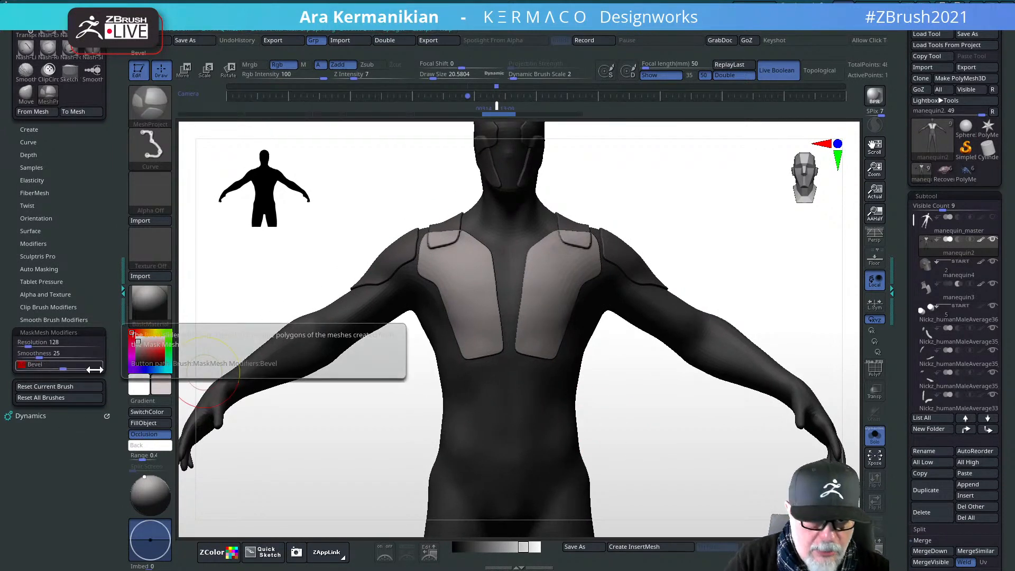
key("b")
key("m")
key("v")
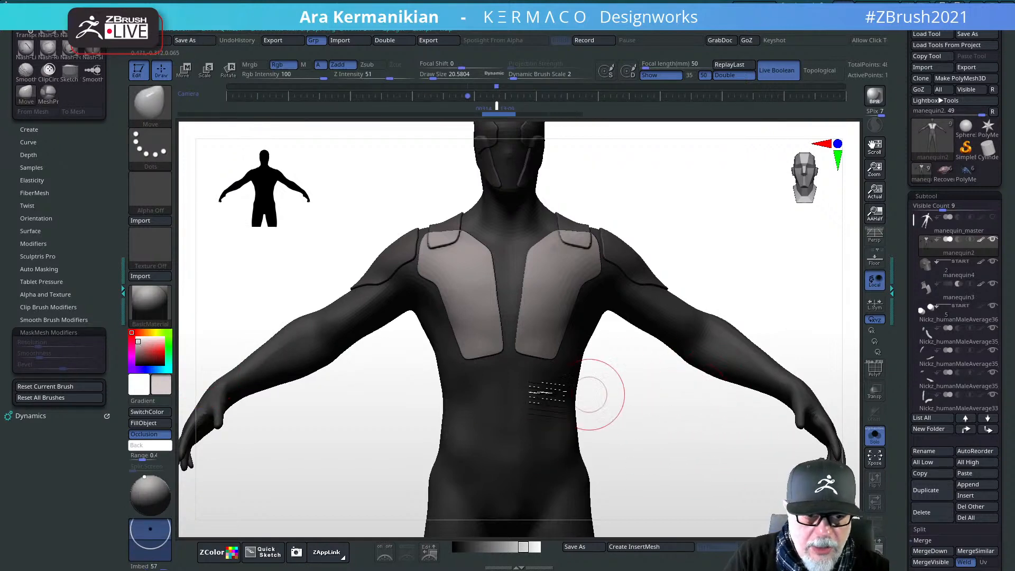
Step: Turn on the PolyFrame display and examine the mesh density of the chest and shoulder plates up close
left_click_drag(44, 346, 29, 346, "ctrl")
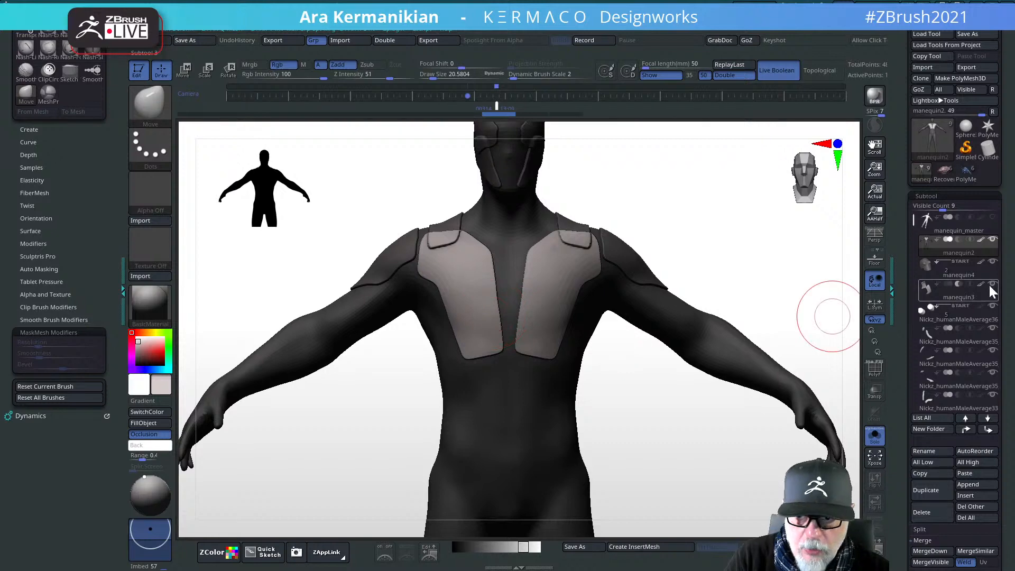
left_click(874, 369)
mouse_move(763, 257)
left_mouse_down()
mouse_move(750, 257)
mouse_move(753, 243)
left_mouse_up()
left_click_drag(709, 282, 682, 339, "alt")
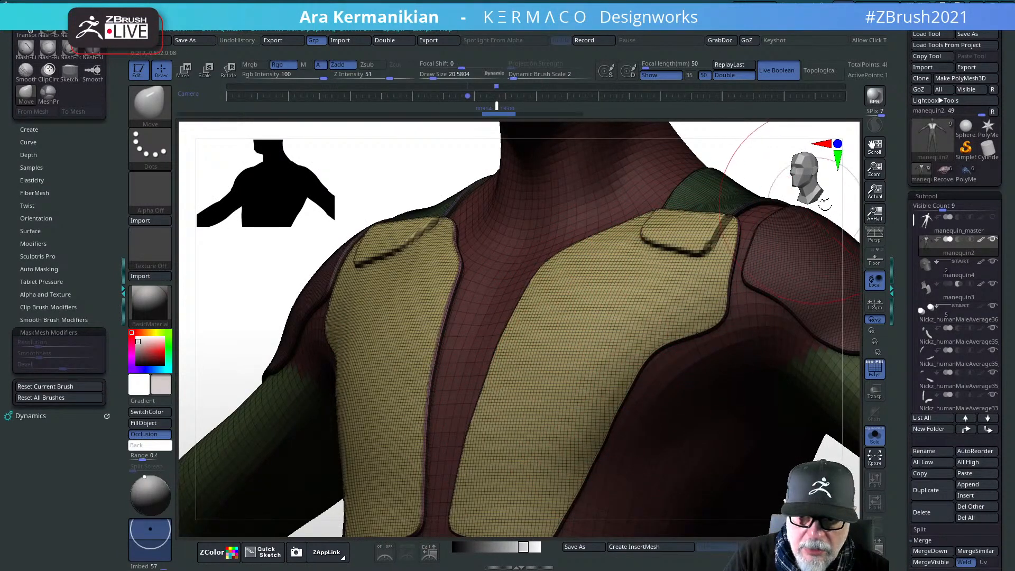
Step: Undo the tall chest plates, leaving the head and shoulder panels, and turn off the PolyFrame display
mouse_move(825, 204)
left_mouse_down()
mouse_move(802, 207)
mouse_move(806, 222)
mouse_move(780, 228)
left_mouse_up()
left_click_drag(671, 213, 752, 313, "shift")
key("ctrl+z")
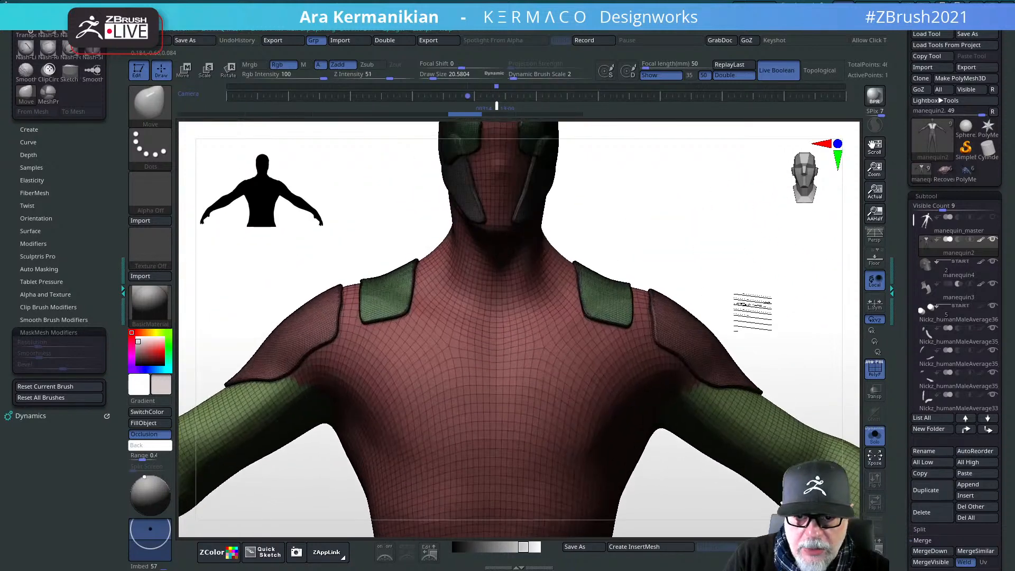
left_click(875, 368)
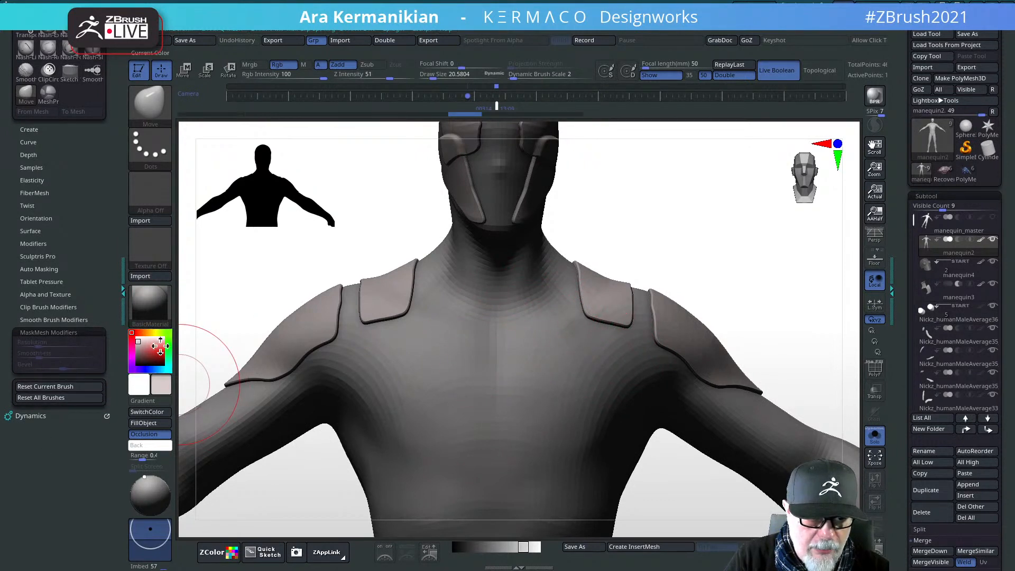
Step: Try projecting mirrored chest plates with the MeshProject brush's Z Intensity lowered close to its minimum
key("1")
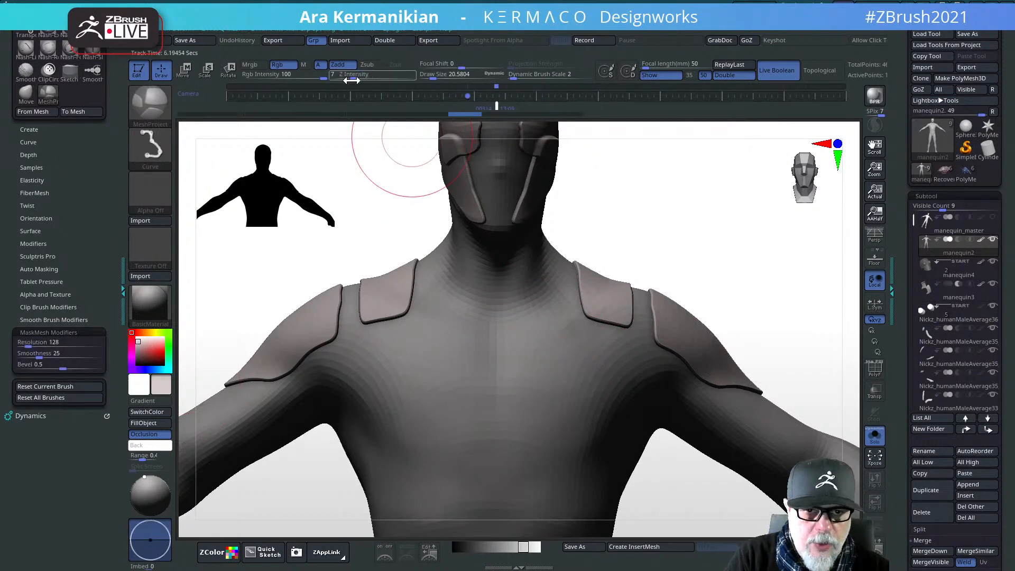
mouse_move(352, 78)
left_mouse_down()
mouse_move(318, 77)
mouse_move(340, 77)
left_mouse_up()
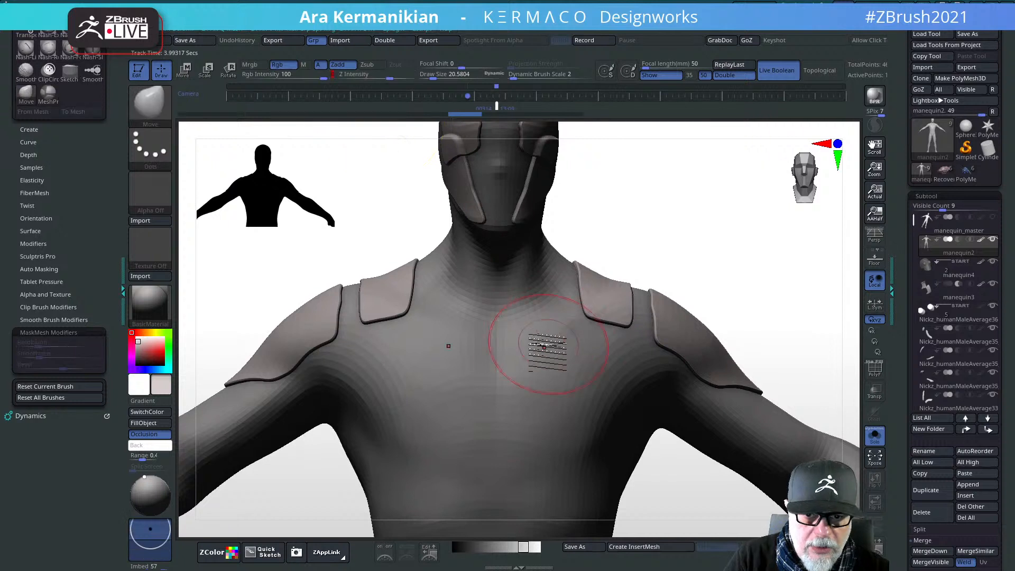
mouse_move(521, 329)
left_mouse_down("ctrl")
mouse_move(608, 299)
mouse_move(598, 297)
mouse_move(632, 306)
mouse_move(638, 382)
mouse_move(589, 426)
mouse_move(568, 511)
mouse_move(581, 514)
mouse_move(495, 514)
mouse_move(505, 347)
mouse_move(497, 326)
left_mouse_up("ctrl")
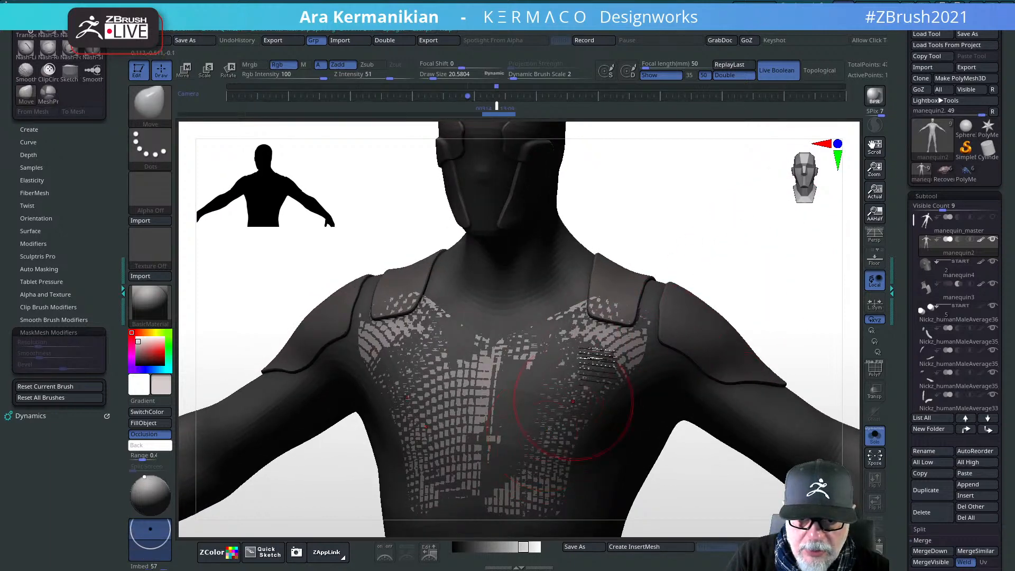
Step: Examine the low-intensity chest plates with the PolyFrame display on and undo them
left_click_drag(782, 275, 576, 322)
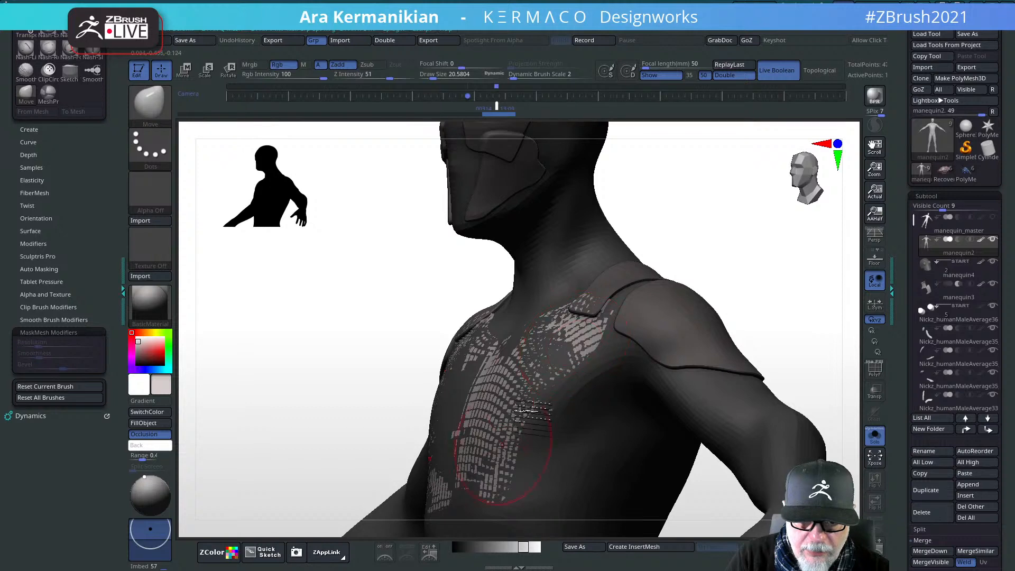
left_click_drag(760, 285, 817, 293)
left_click(874, 370)
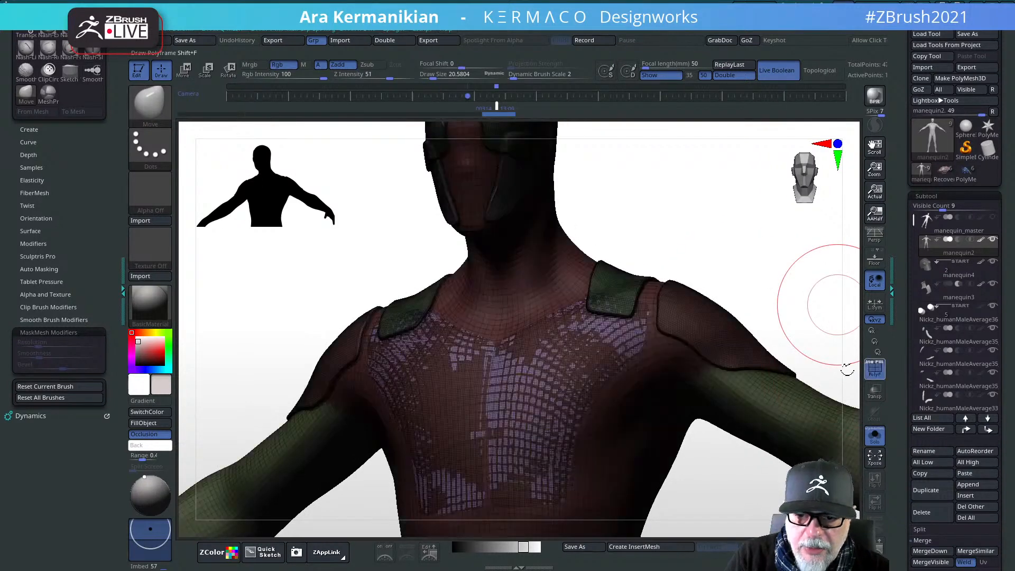
mouse_move(763, 246)
left_mouse_down("ctrl")
mouse_move(782, 271)
mouse_move(737, 270)
left_mouse_up("ctrl")
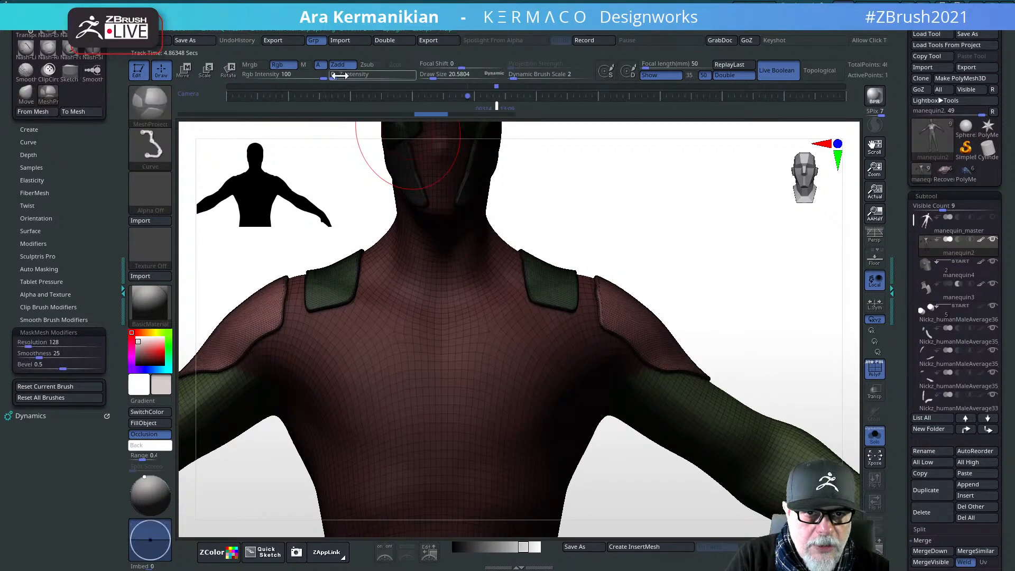
Step: Set the MeshProject brush's Z Intensity to 26 and project mirrored, waisted chest plates that meet along the sternum
left_click_drag(331, 78, 353, 79, "ctrl")
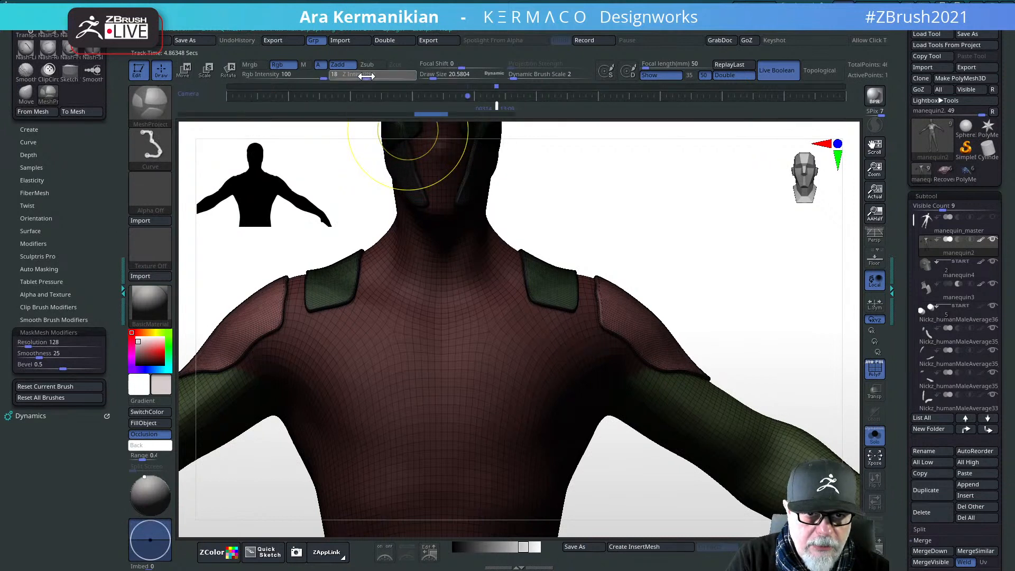
left_click_drag(373, 76, 374, 76, "ctrl")
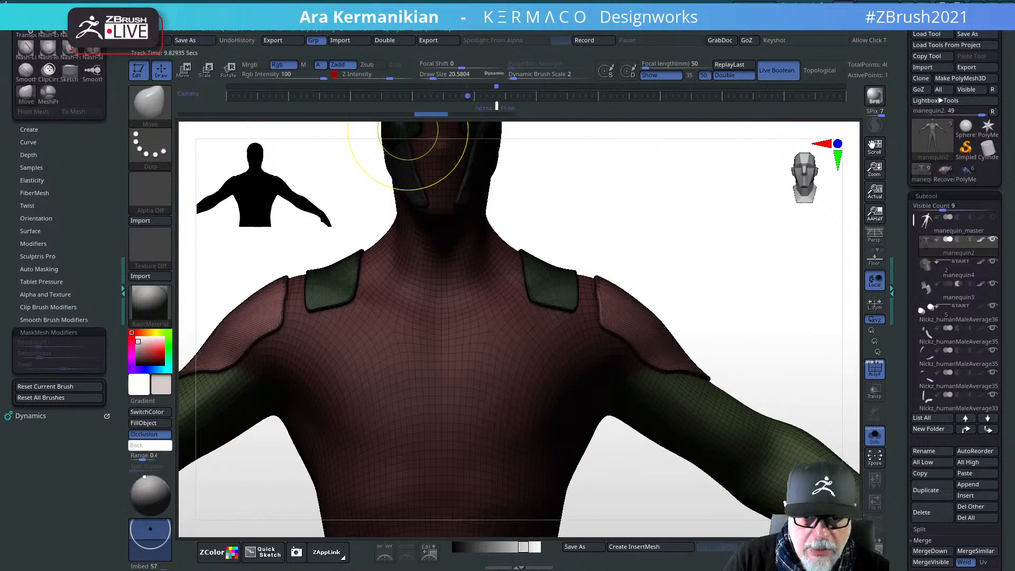
mouse_move(814, 295)
left_mouse_down("alt")
mouse_move(835, 283)
mouse_move(776, 290)
mouse_move(812, 295)
mouse_move(701, 273)
left_mouse_up("alt")
left_click(873, 372)
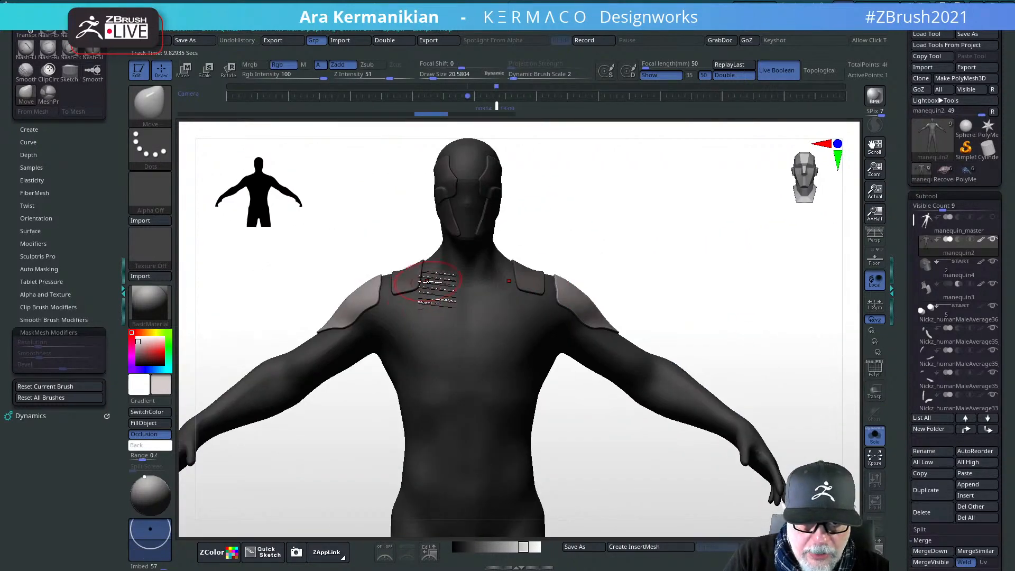
mouse_move(387, 286)
left_mouse_down("ctrl")
mouse_move(429, 284)
mouse_move(472, 305)
mouse_move(476, 400)
mouse_move(452, 433)
mouse_move(418, 440)
mouse_move(419, 393)
mouse_move(406, 386)
mouse_move(408, 347)
mouse_move(397, 336)
mouse_move(433, 341)
mouse_move(432, 362)
mouse_move(420, 337)
mouse_move(377, 316)
left_mouse_up("ctrl")
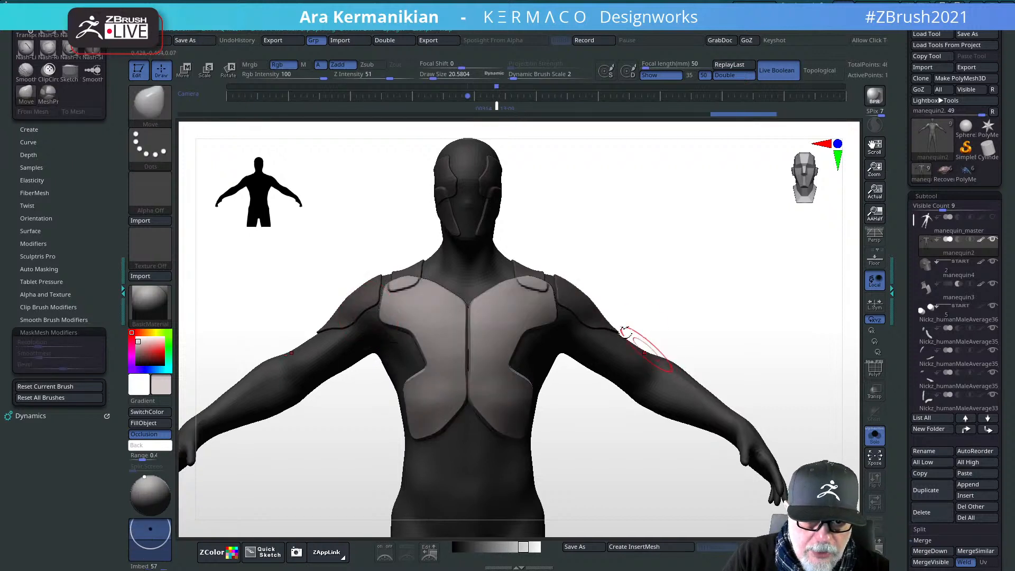
Step: Smooth the jagged bump where the chest plate covers the shoulder pad, using a Draw Size of 7.3936, and turn on PolyFrame
left_click_drag(717, 259, 687, 288)
left_click_drag(687, 288, 576, 379, "alt")
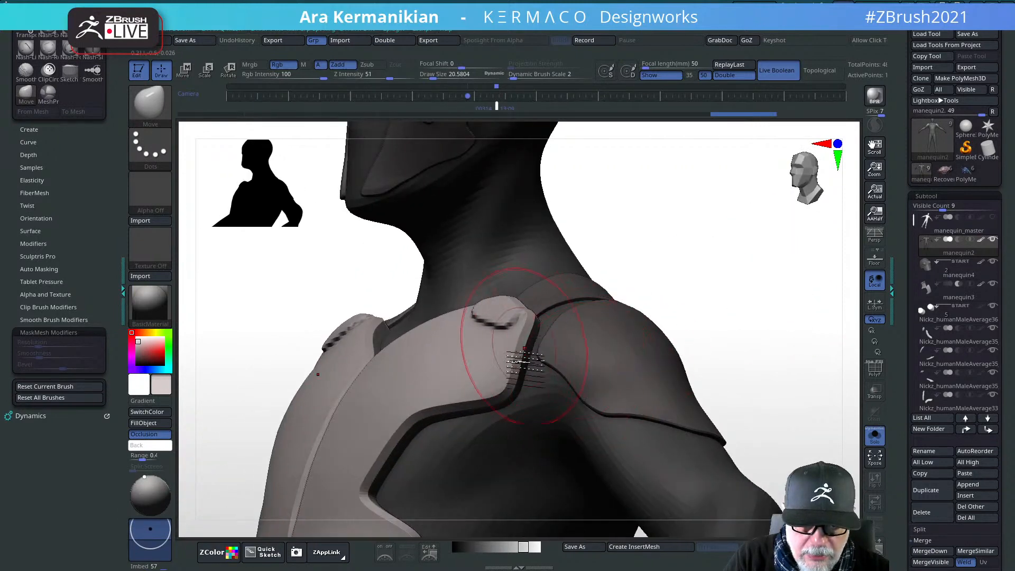
mouse_move(777, 294)
left_mouse_down()
mouse_move(731, 295)
mouse_move(629, 344)
mouse_move(594, 330)
mouse_move(633, 342)
mouse_move(643, 329)
mouse_move(606, 336)
mouse_move(587, 323)
mouse_move(757, 299)
mouse_move(737, 294)
mouse_move(781, 317)
mouse_move(788, 309)
mouse_move(746, 317)
left_mouse_up()
key("s")
left_click(875, 368)
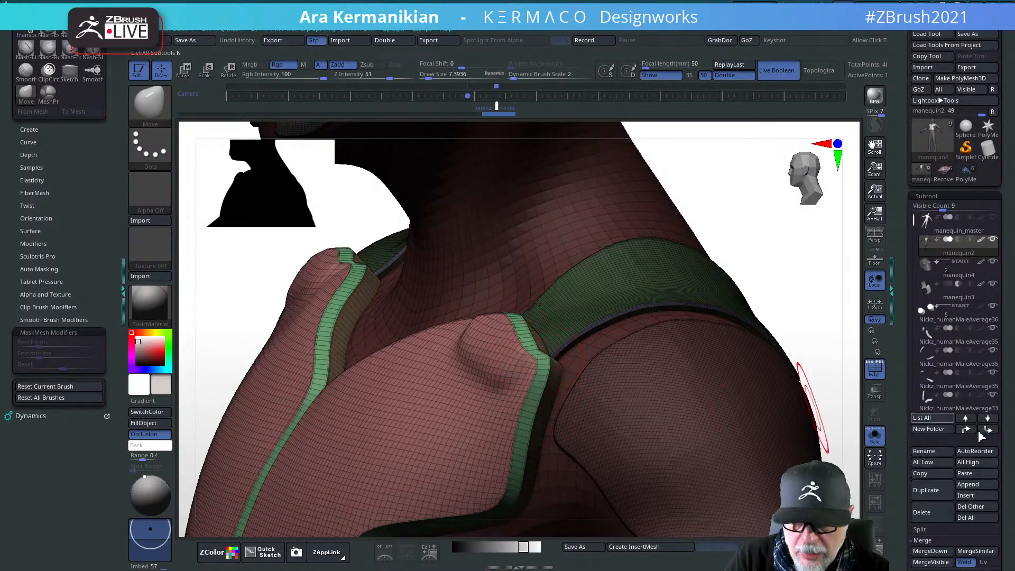
Step: Try several Crease Bevel Width values on the chest plates' border edges, finishing at 0.001
scroll(922, 496, "down", 5)
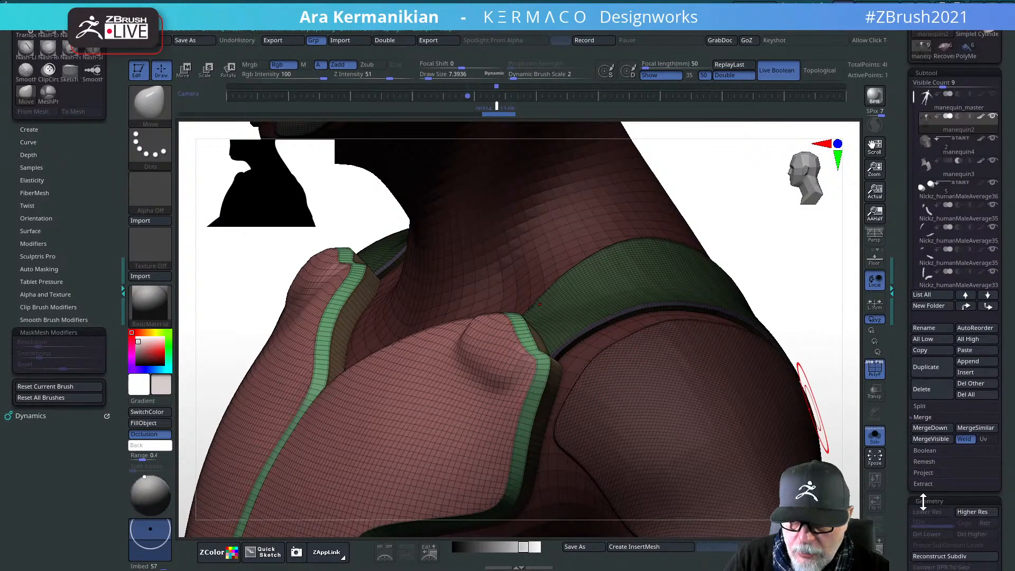
scroll(922, 500, "down", 6)
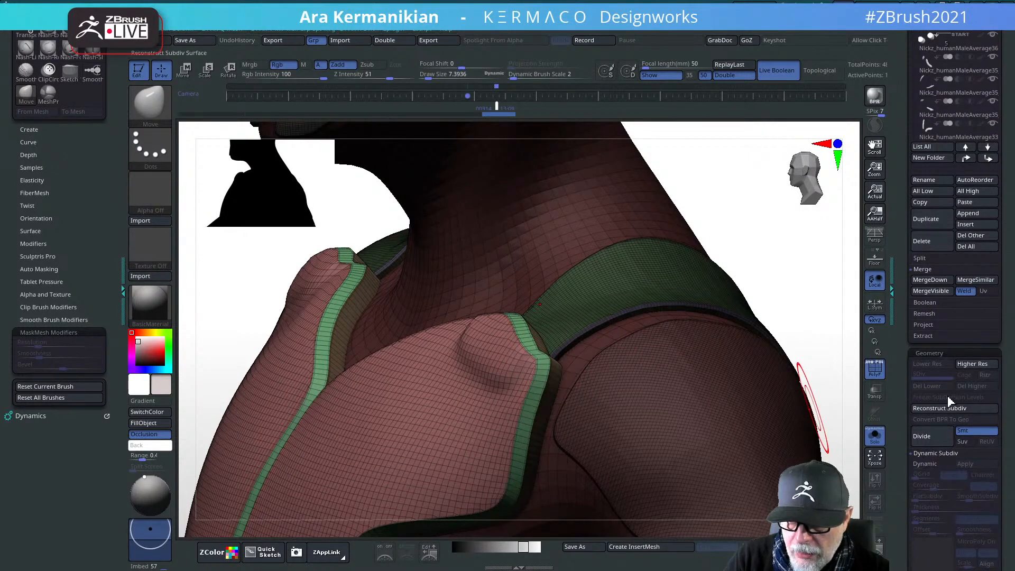
scroll(910, 286, "down", 15)
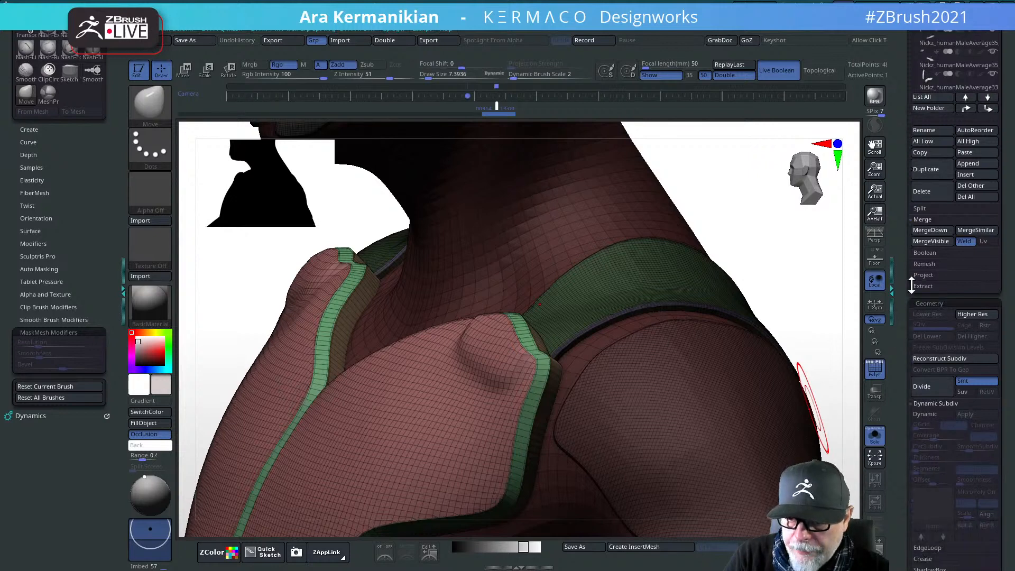
left_click(922, 228)
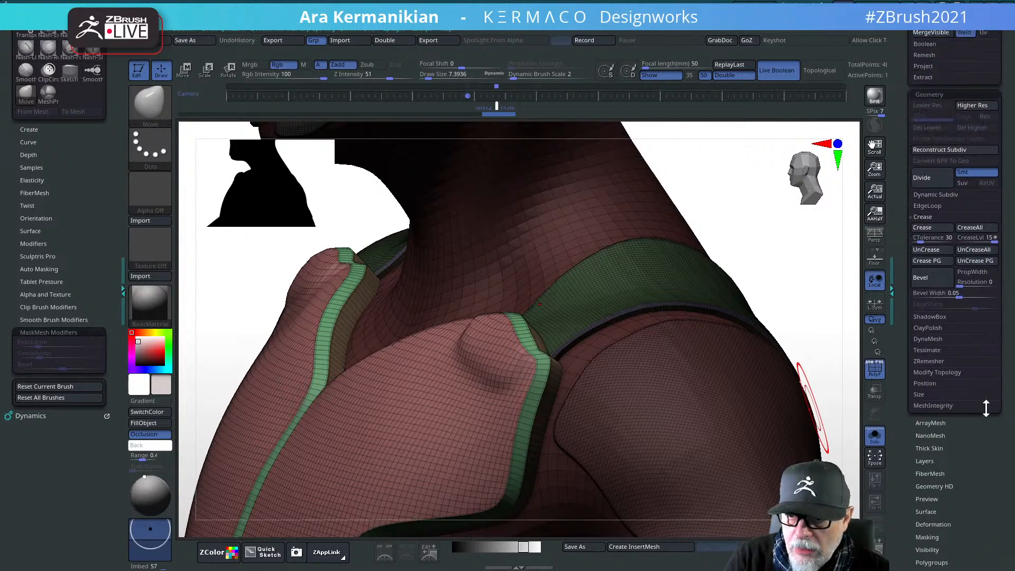
left_click_drag(959, 316, 968, 314)
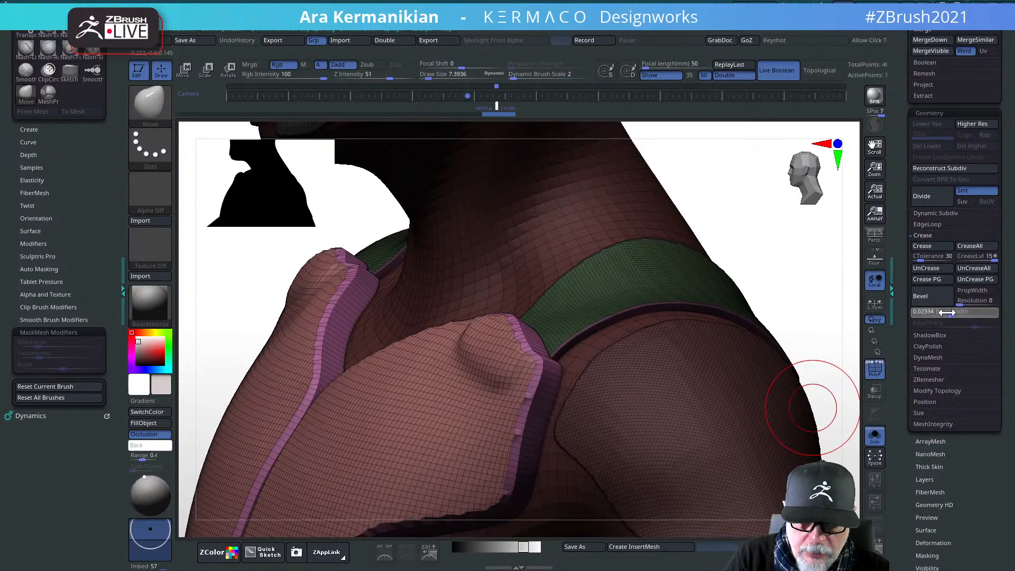
left_click_drag(935, 313, 955, 314)
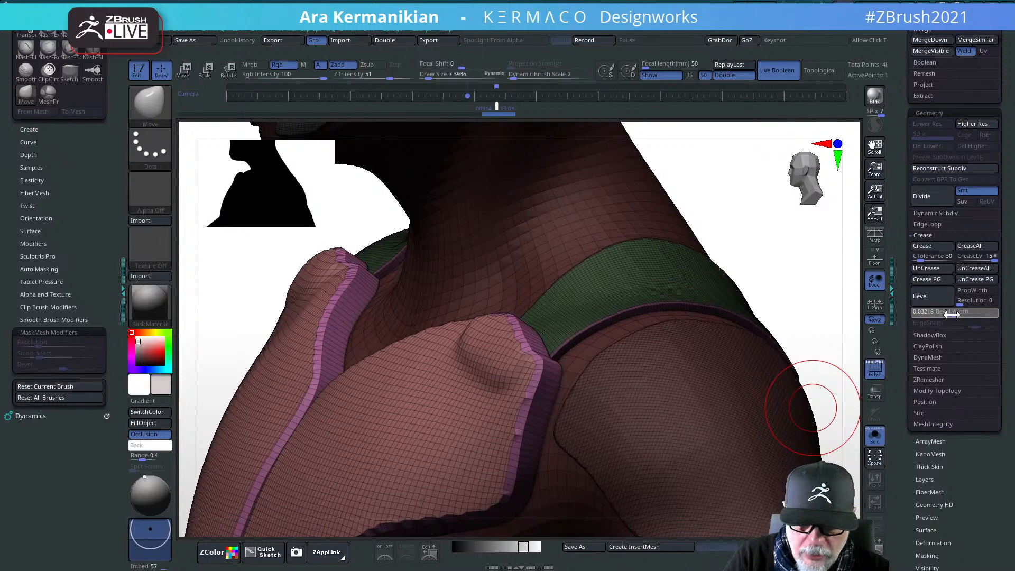
left_click_drag(941, 316, 928, 316)
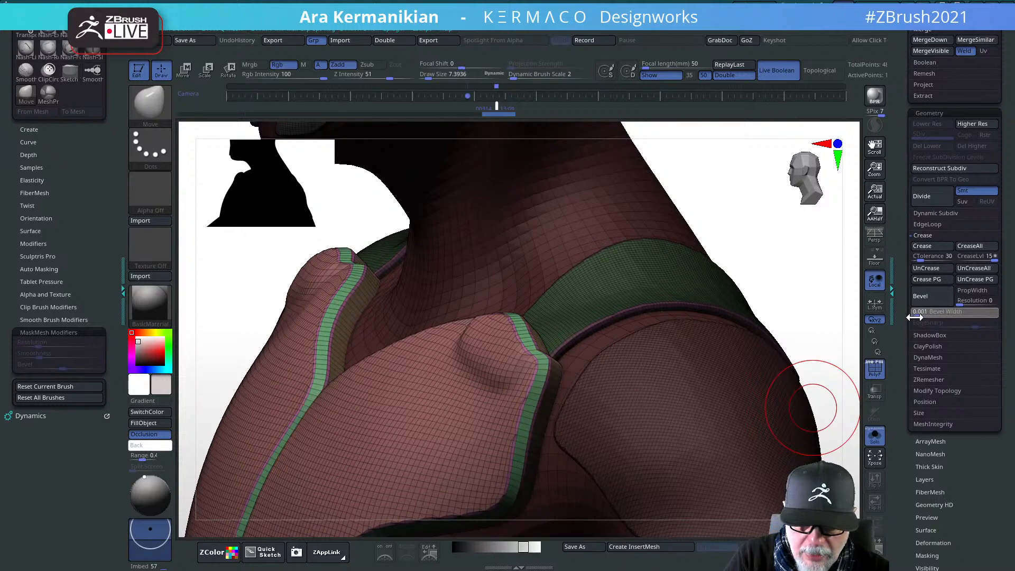
Step: Turn off the PolyFrame display and examine the chest plates and their edges from several angles
left_click_drag(770, 267, 709, 288)
left_click(876, 377)
left_click_drag(747, 386, 682, 317)
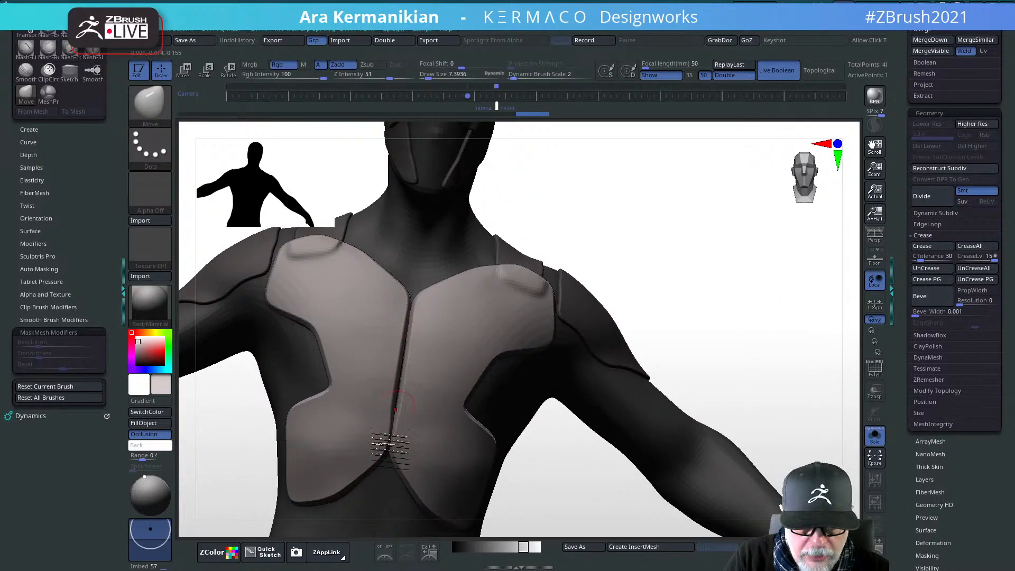
left_click_drag(782, 269, 507, 311)
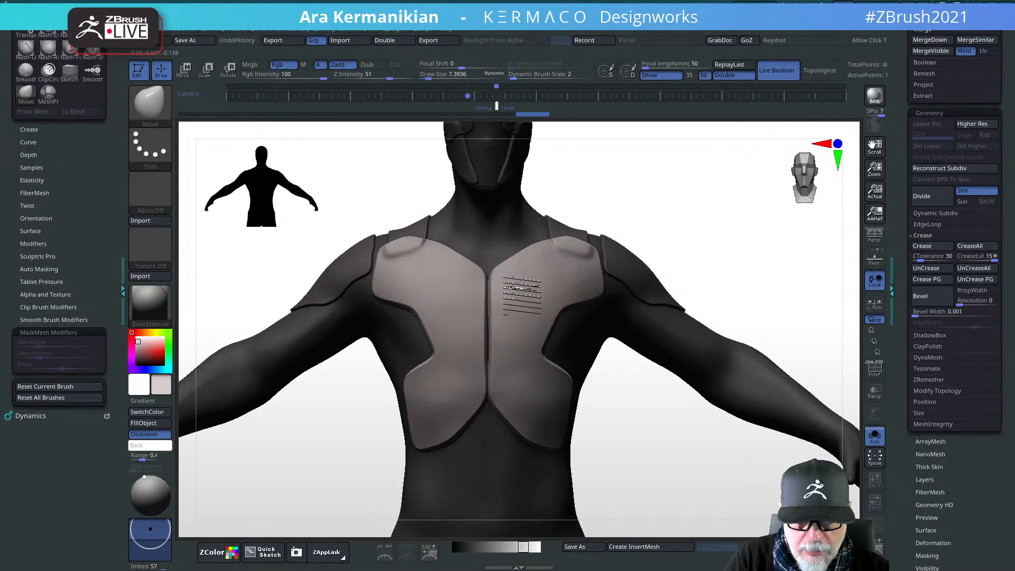
left_click_drag(667, 454, 603, 301, "alt")
left_click_drag(758, 244, 544, 365)
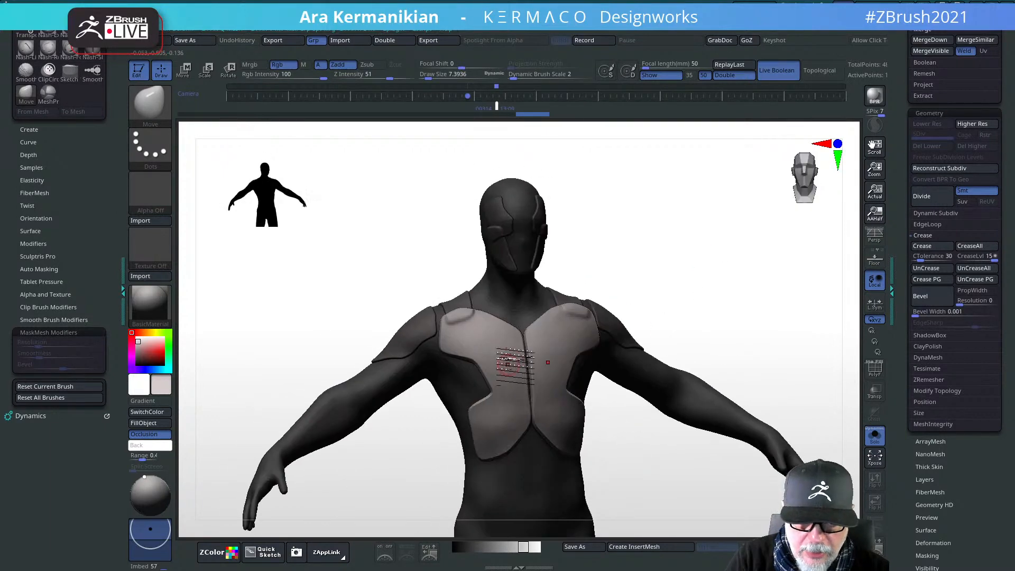
Step: Undo the waisted chest plates so the torso is bare again
key("ctrl+z")
left_click(604, 318, "alt")
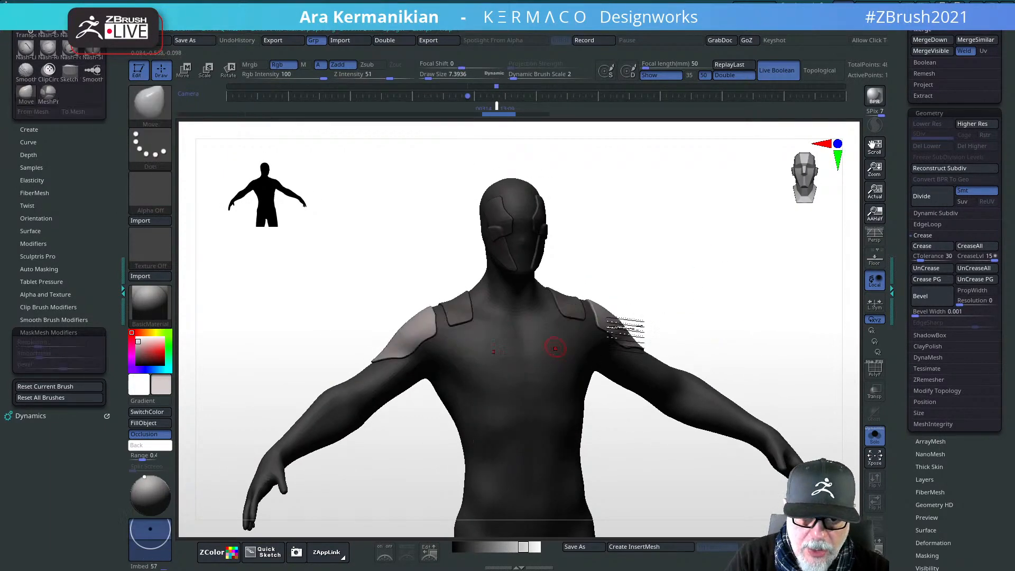
left_click_drag(776, 316, 632, 290, "alt")
mouse_move(708, 271)
left_mouse_down("alt")
mouse_move(756, 293)
mouse_move(786, 293)
left_mouse_up("alt")
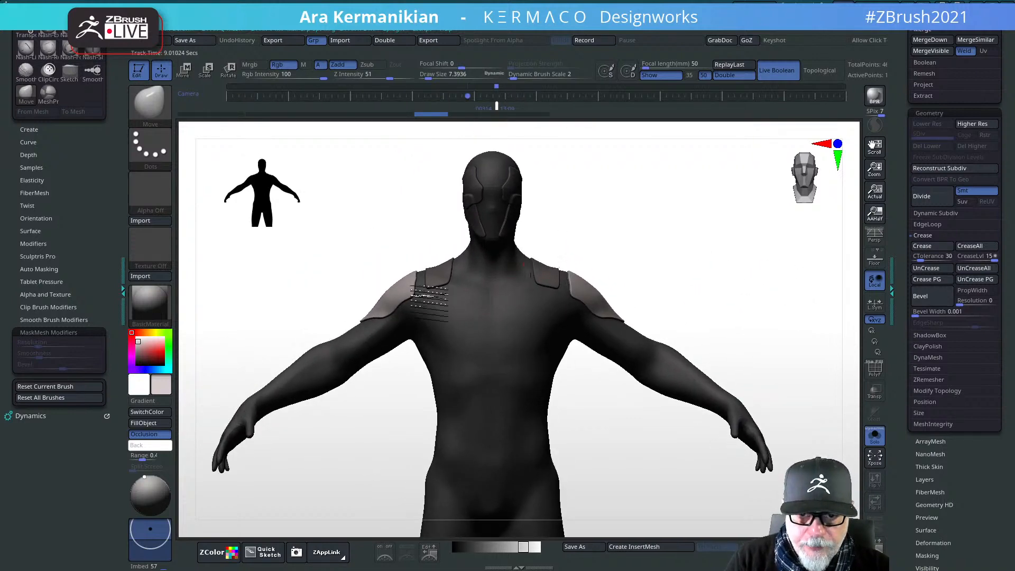
mouse_move(676, 263)
left_mouse_down("alt")
mouse_move(705, 283)
mouse_move(650, 277)
mouse_move(740, 266)
mouse_move(597, 307)
left_mouse_up("alt")
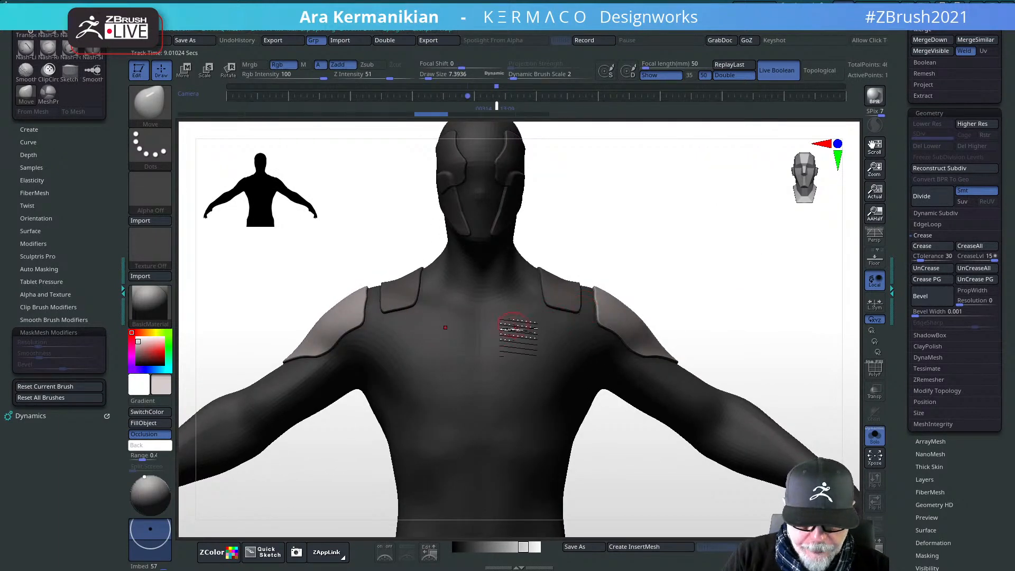
Step: Project mirrored angular chest plates from the shoulder pads down to the upper abdomen, leaving a narrow gap along the sternum
key("ctrl")
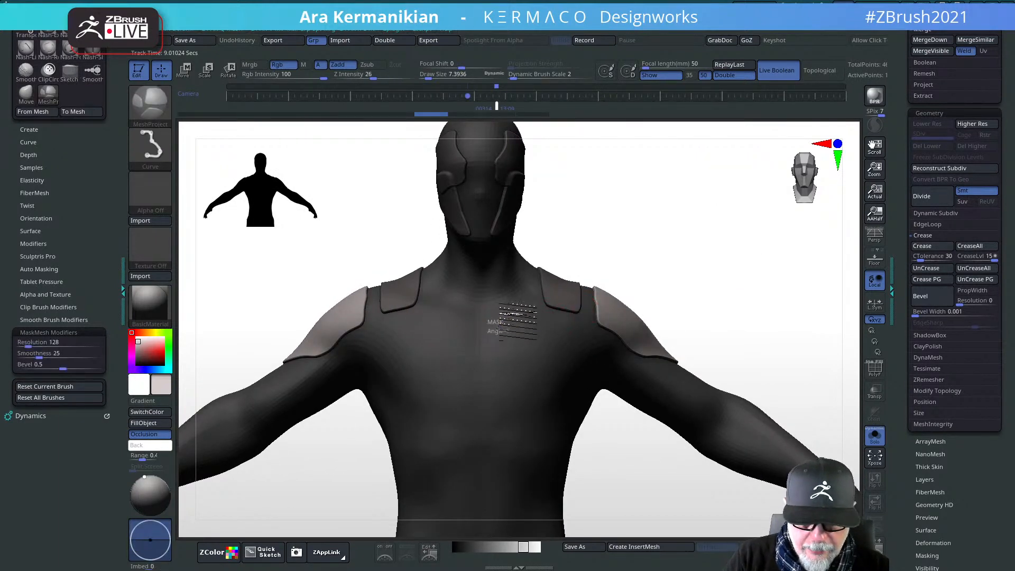
left_click_drag(543, 292, 578, 302, "ctrl")
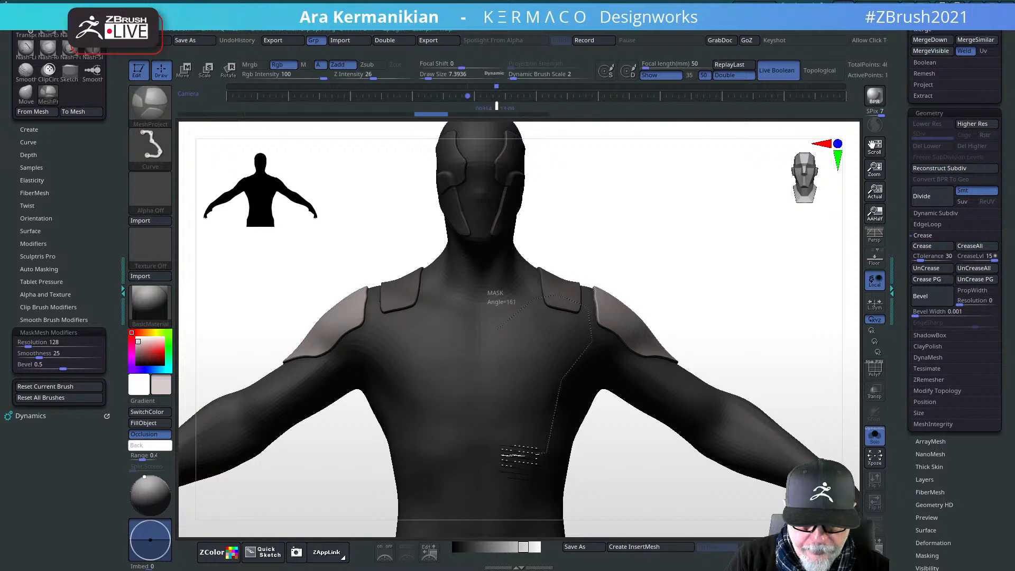
left_click_drag(496, 423, 503, 336, "ctrl")
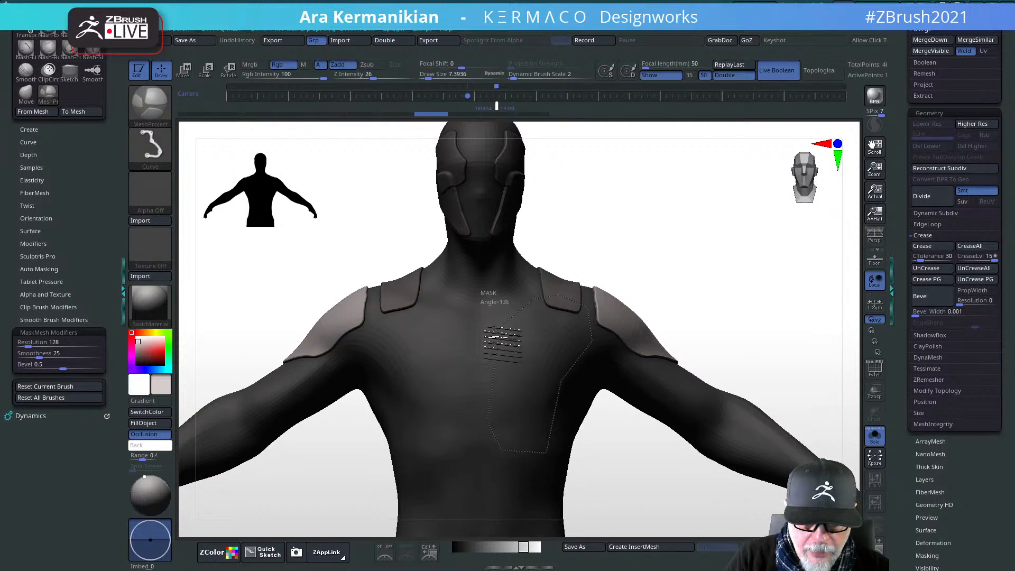
key("ctrl")
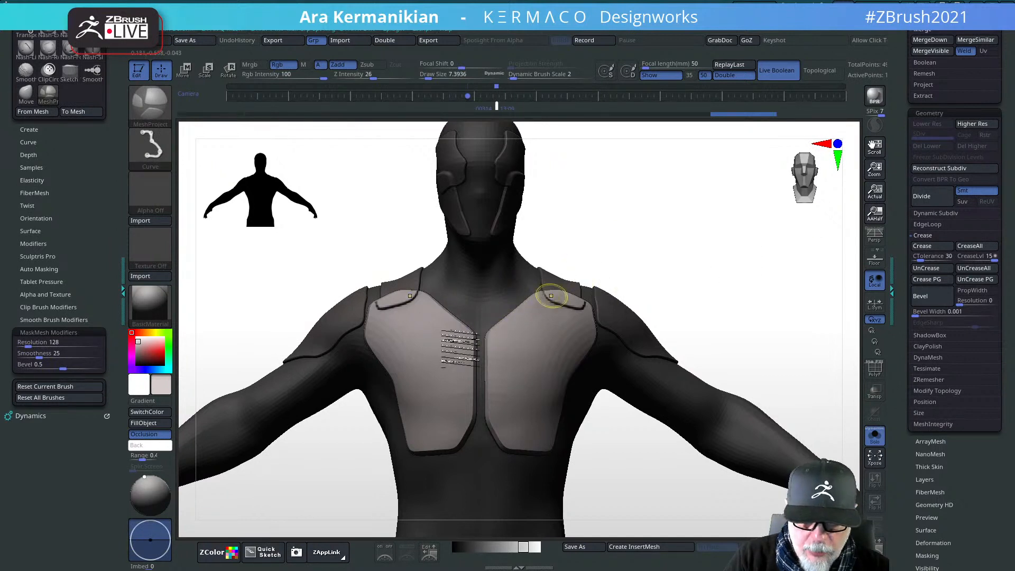
Step: Project a smaller mirrored pair of plates over the upper chest as a separate subtool and inspect their shape in isolation
mouse_move(522, 293)
left_mouse_down("ctrl")
mouse_move(537, 315)
mouse_move(512, 325)
mouse_move(509, 317)
left_mouse_up("ctrl")
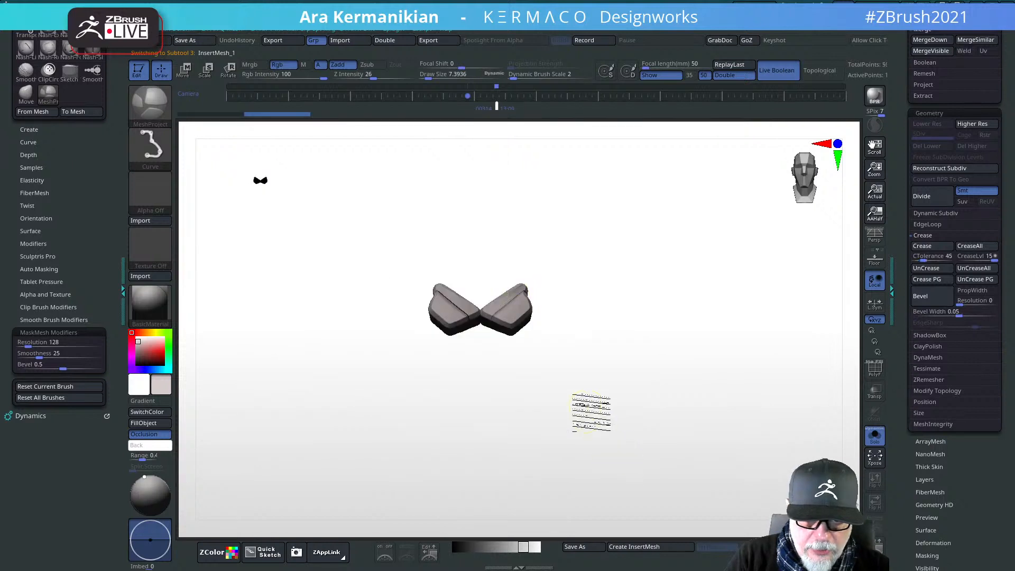
left_click_drag(720, 336, 678, 363)
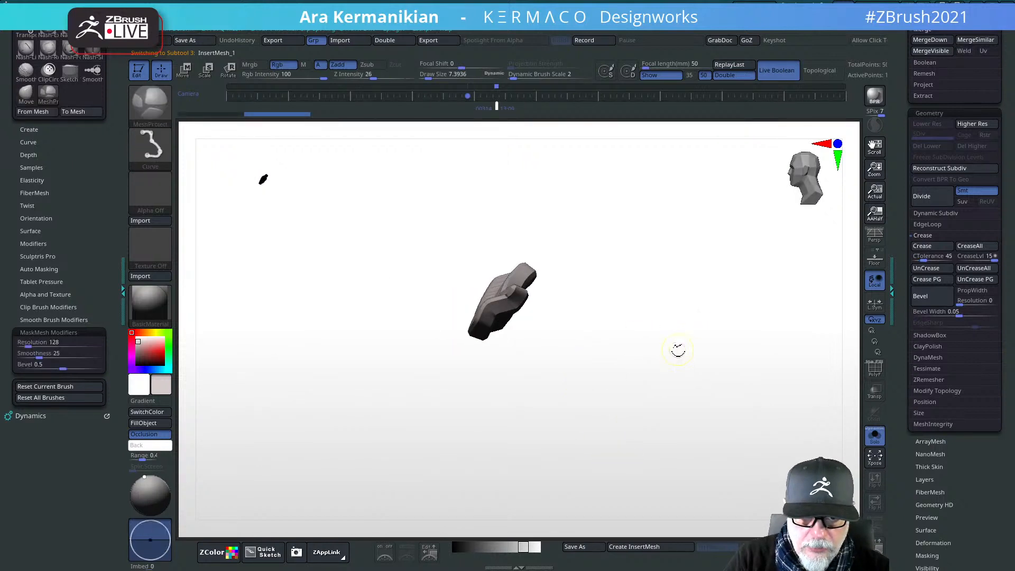
left_click_drag(682, 279, 725, 275)
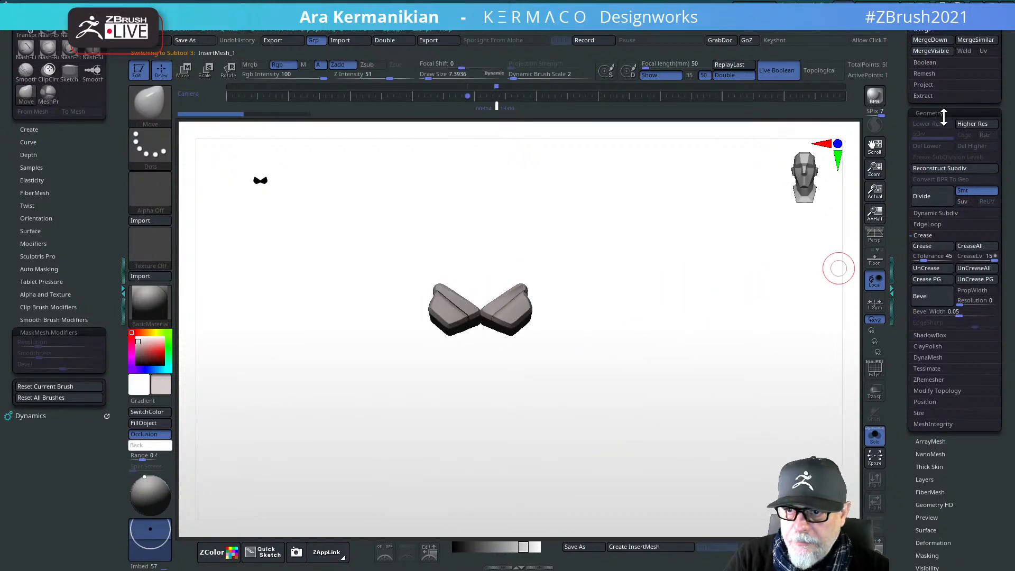
left_click_drag(904, 108, 909, 230)
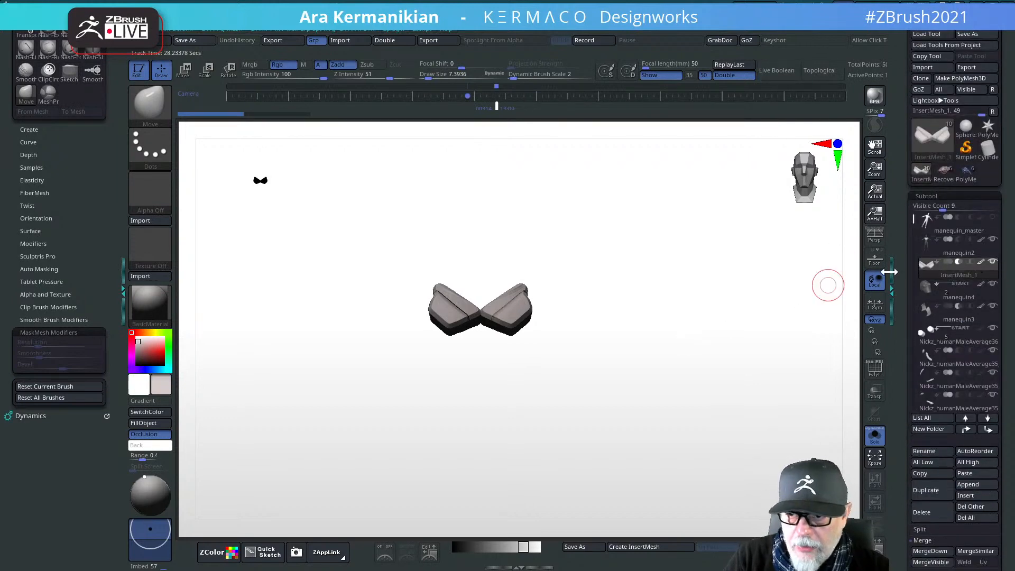
Step: Delete the small upper-chest plate subtool, select the manequin2 body and undo its angular chest plates
left_click(931, 519)
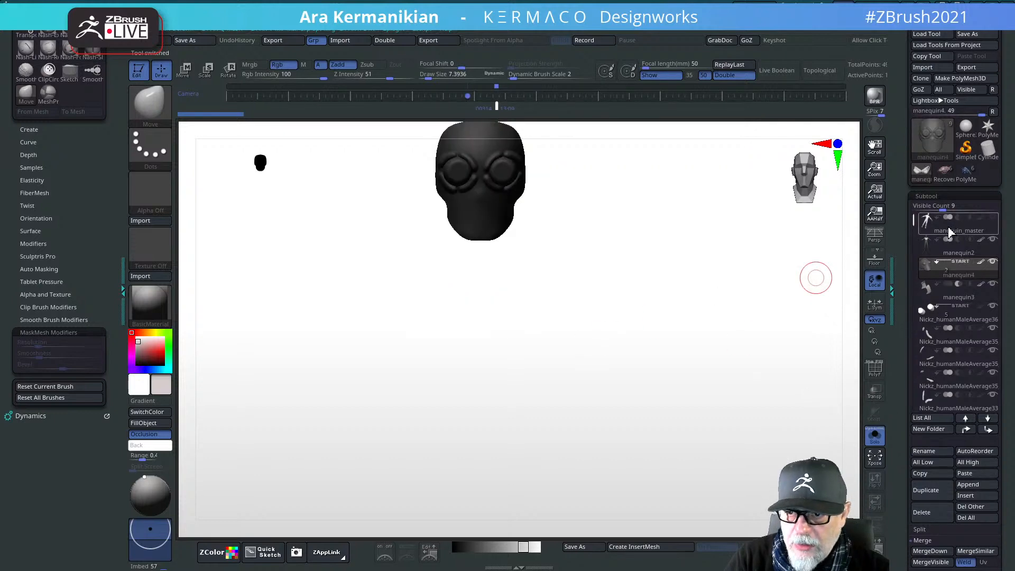
left_click(968, 260)
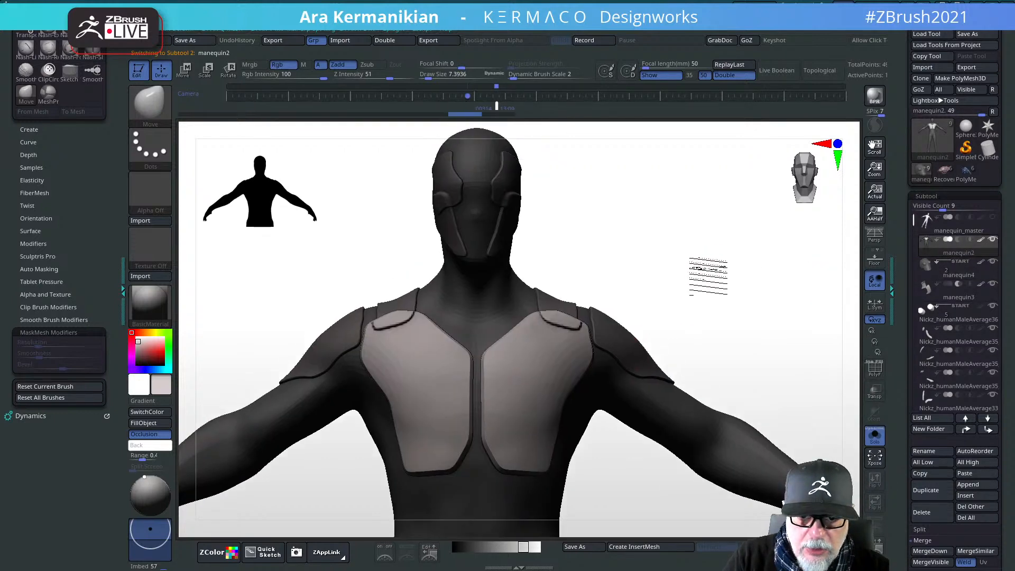
mouse_move(704, 284)
left_mouse_down("alt")
mouse_move(698, 259)
mouse_move(688, 286)
mouse_move(698, 280)
mouse_move(694, 317)
left_mouse_up("alt")
key("ctrl+z")
Step: Try projecting wide mirrored chest plates that taper toward the abdomen with a narrow sternum gap, and undo them
mouse_move(487, 325)
left_mouse_down("ctrl")
mouse_move(523, 294)
mouse_move(581, 302)
left_mouse_up("ctrl")
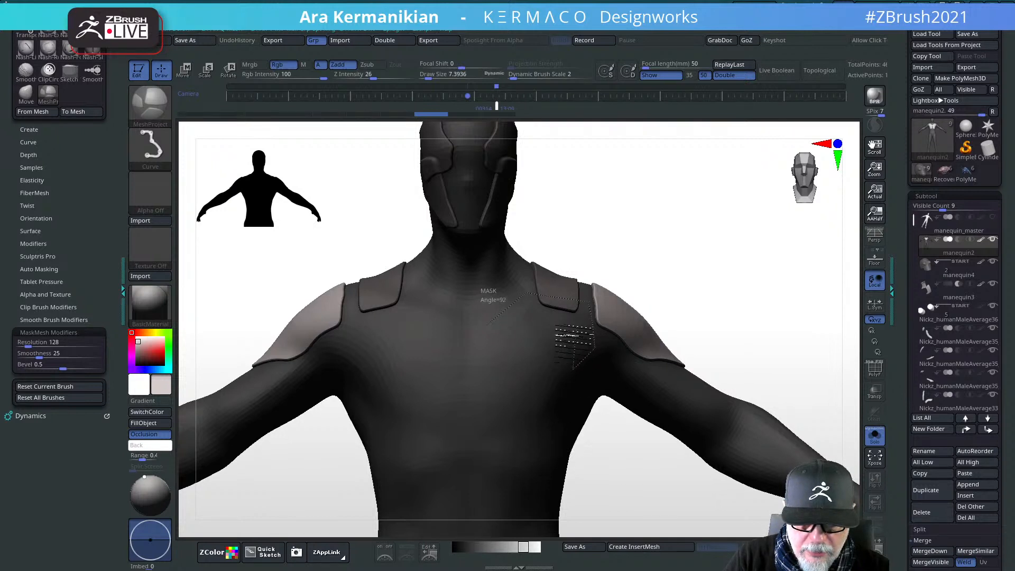
left_click_drag(595, 323, 591, 454, "ctrl")
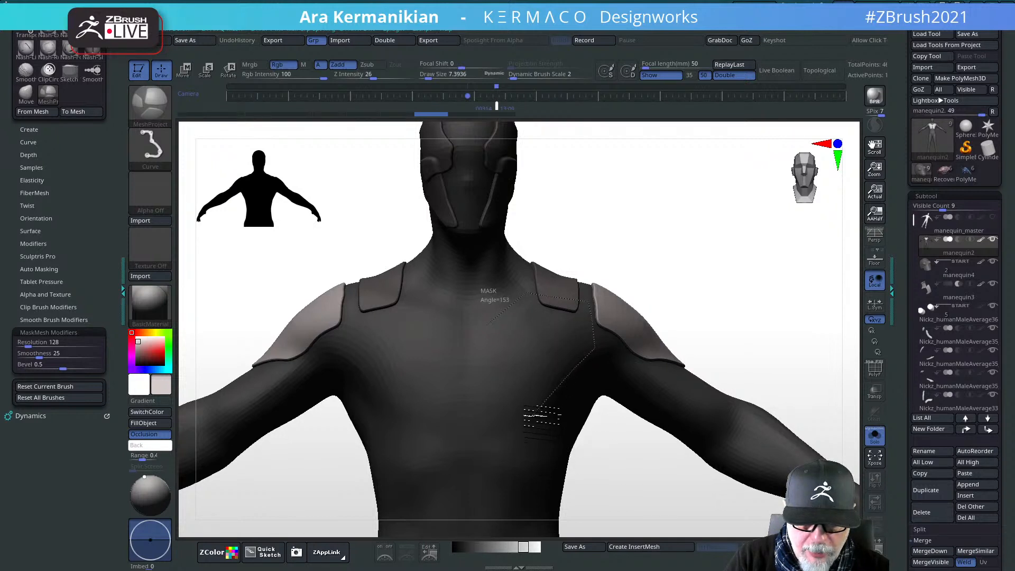
mouse_move(483, 464)
left_mouse_down("ctrl")
mouse_move(490, 324)
mouse_move(518, 305)
left_mouse_up("ctrl")
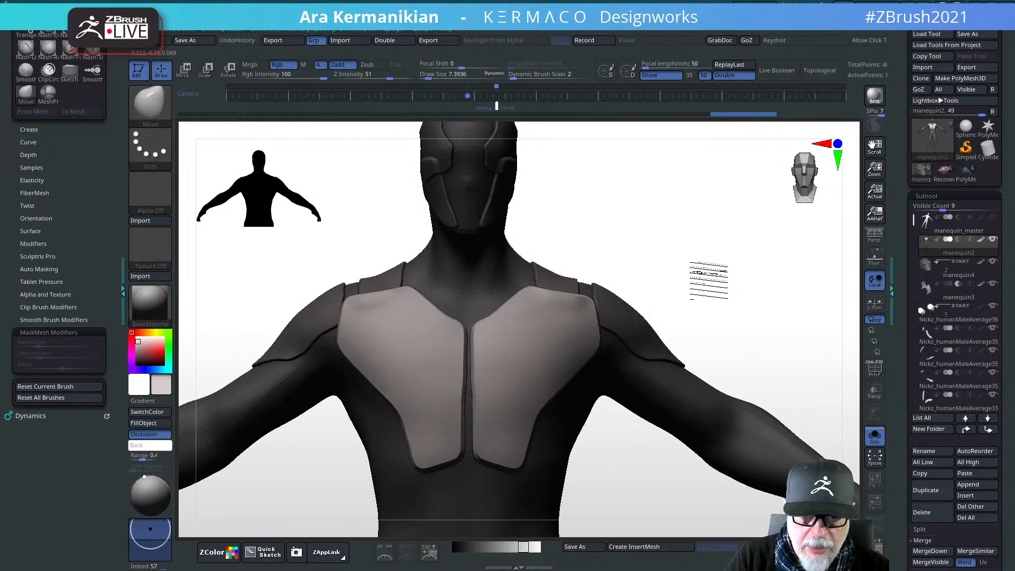
left_click_drag(686, 266, 772, 280, "alt")
left_click(761, 288, "ctrl")
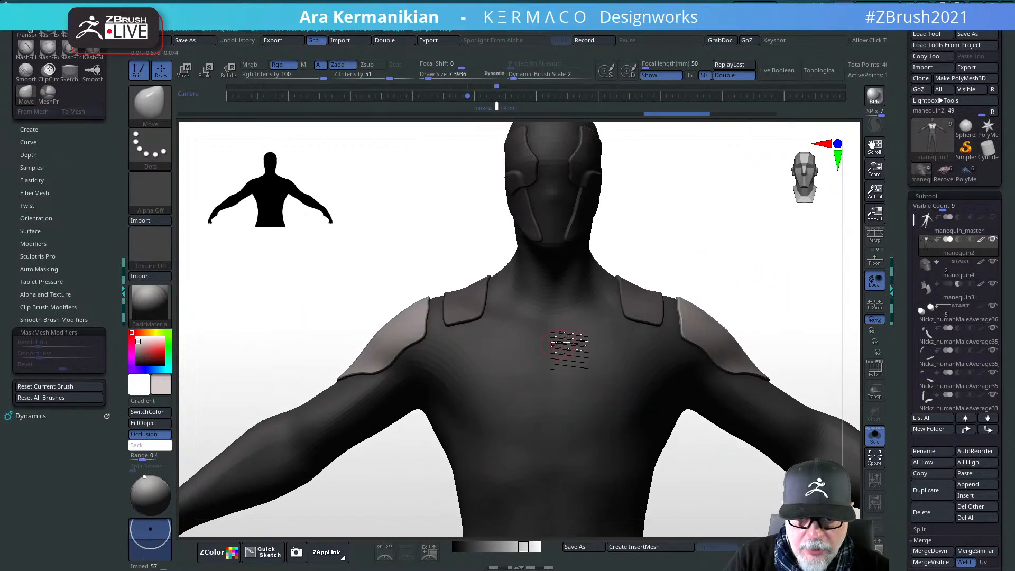
Step: Project mirrored chest plates with slanted lower edges and add a narrow angular projection across their inner upper edges
mouse_move(576, 333)
left_mouse_down("ctrl")
mouse_move(637, 300)
mouse_move(671, 317)
mouse_move(674, 335)
left_mouse_up("ctrl")
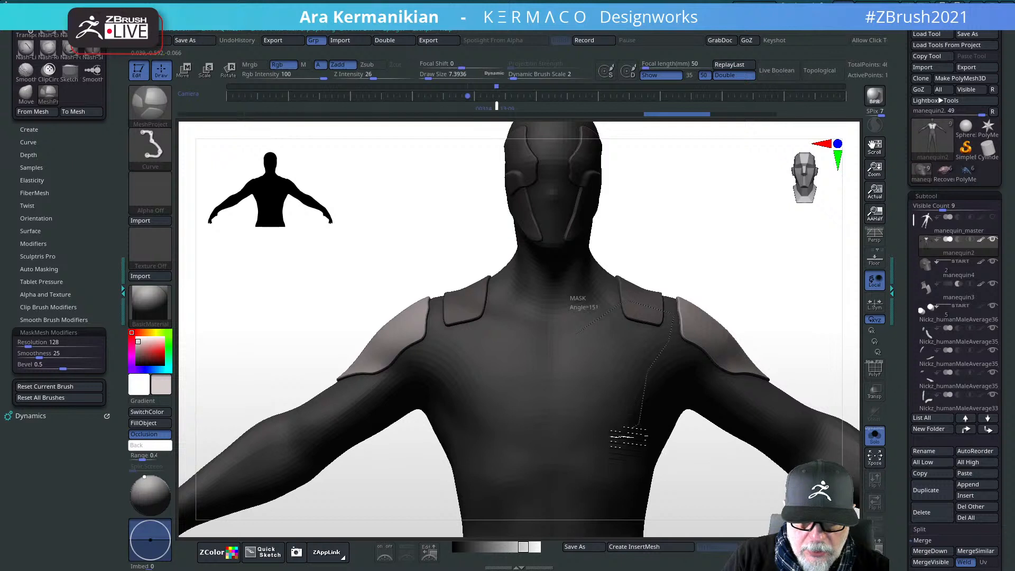
mouse_move(629, 437)
left_mouse_down("ctrl")
mouse_move(566, 453)
mouse_move(553, 413)
mouse_move(564, 396)
left_mouse_up("ctrl")
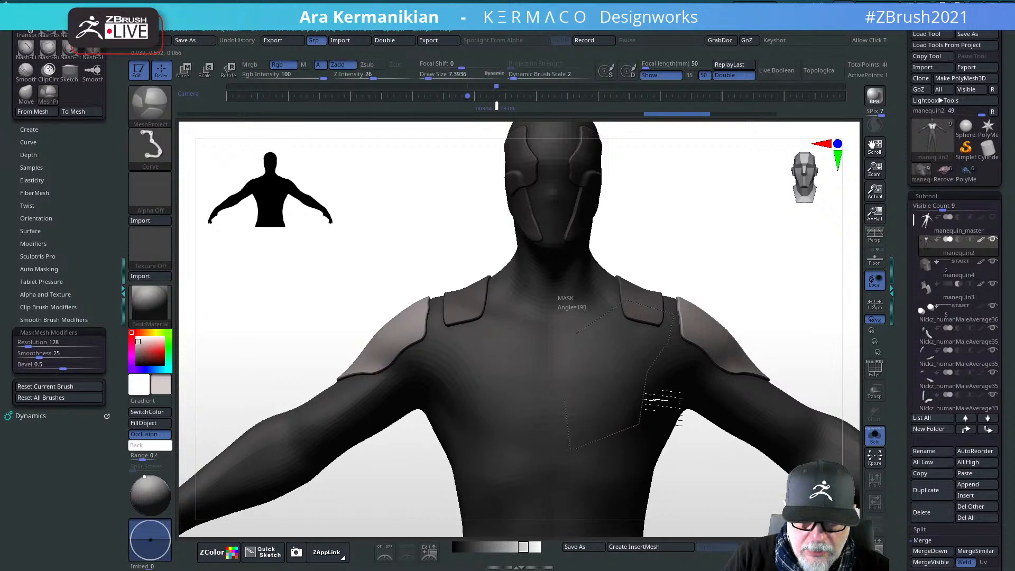
left_click_drag(661, 404, 646, 426, "ctrl")
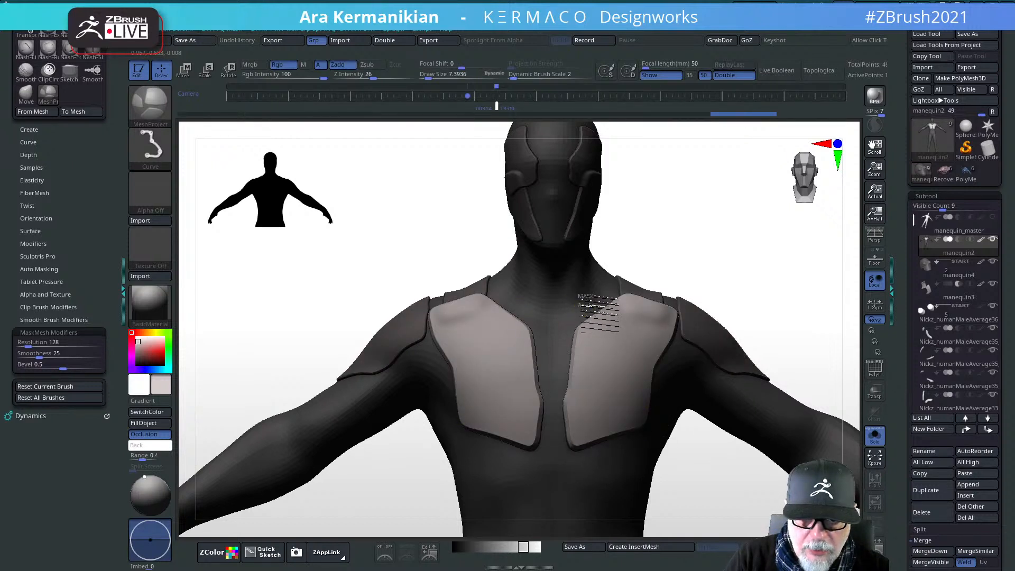
mouse_move(599, 313)
left_mouse_down("ctrl")
mouse_move(611, 335)
mouse_move(581, 369)
mouse_move(591, 375)
left_mouse_up("ctrl")
mouse_move(564, 370)
left_mouse_down("ctrl")
mouse_move(596, 306)
mouse_move(587, 302)
left_mouse_up("ctrl")
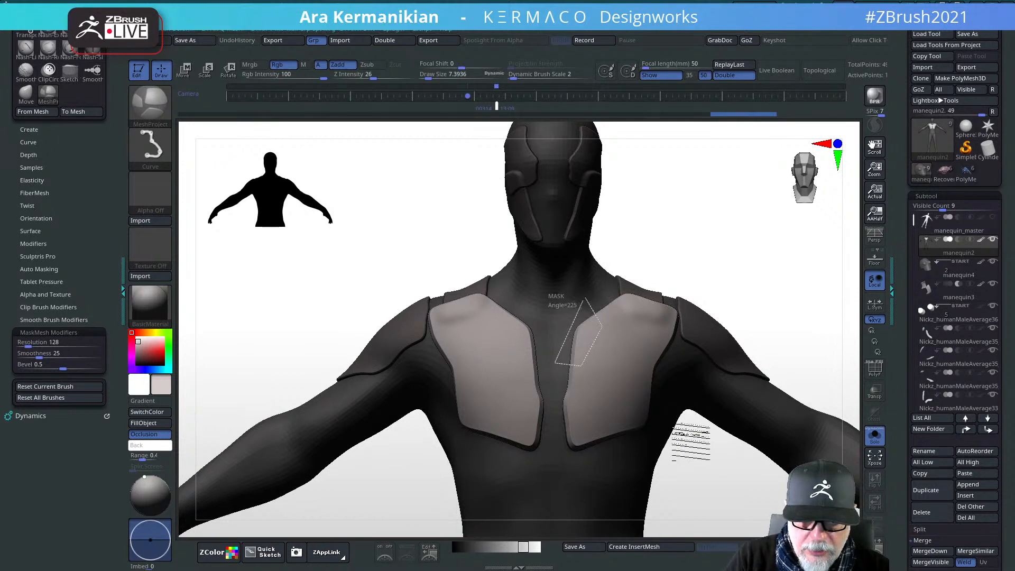
Step: Project a mirrored pair of four-sided plates over the abdomen, overlapping the lower edges of the chest plates
left_click_drag(784, 307, 718, 285, "alt")
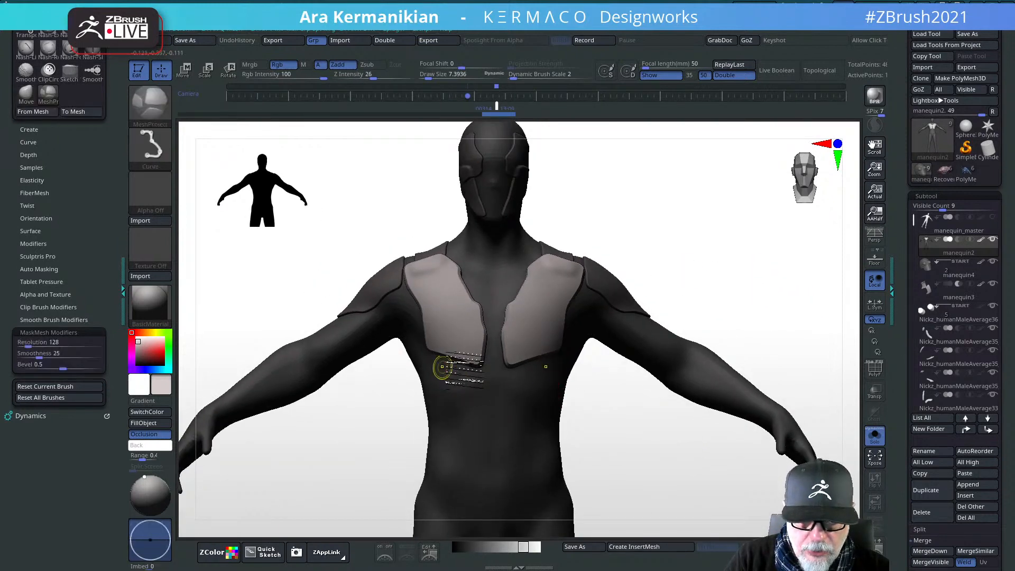
mouse_move(708, 261)
left_mouse_down("alt")
mouse_move(749, 290)
mouse_move(751, 307)
left_mouse_up("alt")
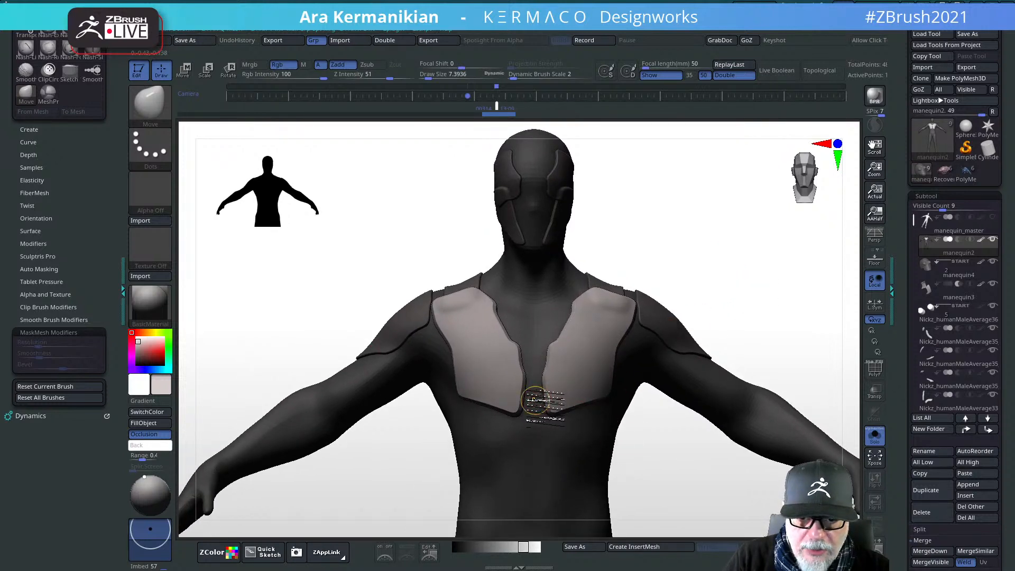
left_click_drag(539, 400, 578, 442, "ctrl")
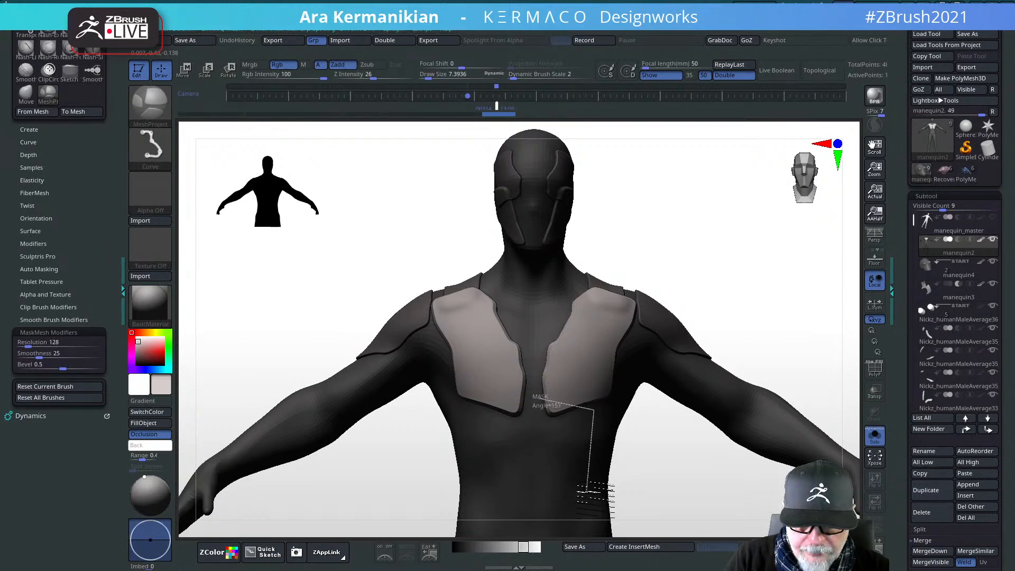
left_click_drag(549, 497, 550, 418, "ctrl")
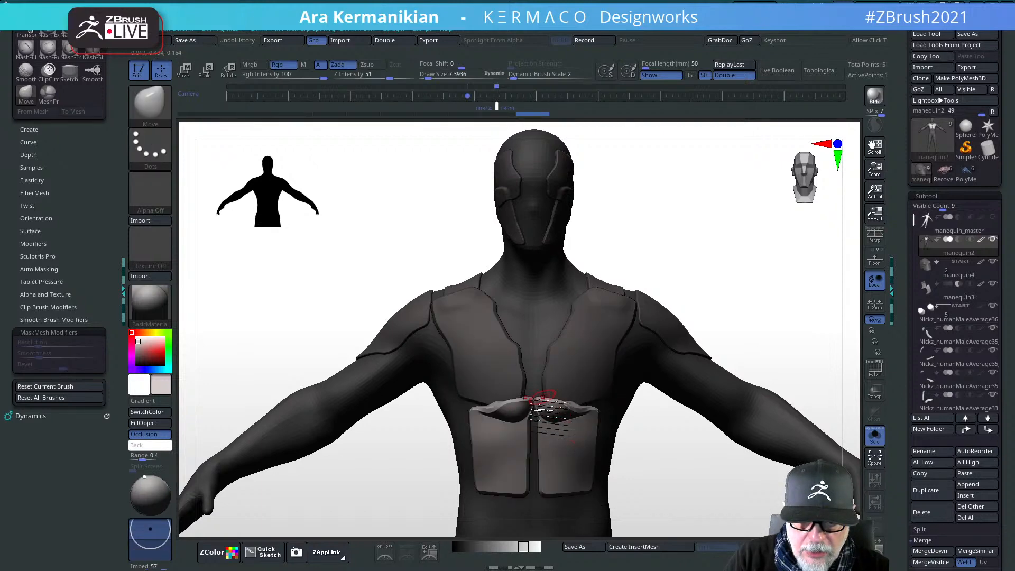
Step: Undo the abdominal plates and the chest plates, leaving only the shoulder armour on the torso
mouse_move(788, 290)
left_mouse_down()
mouse_move(753, 336)
mouse_move(788, 299)
mouse_move(750, 310)
mouse_move(777, 294)
mouse_move(770, 269)
mouse_move(727, 272)
left_mouse_up()
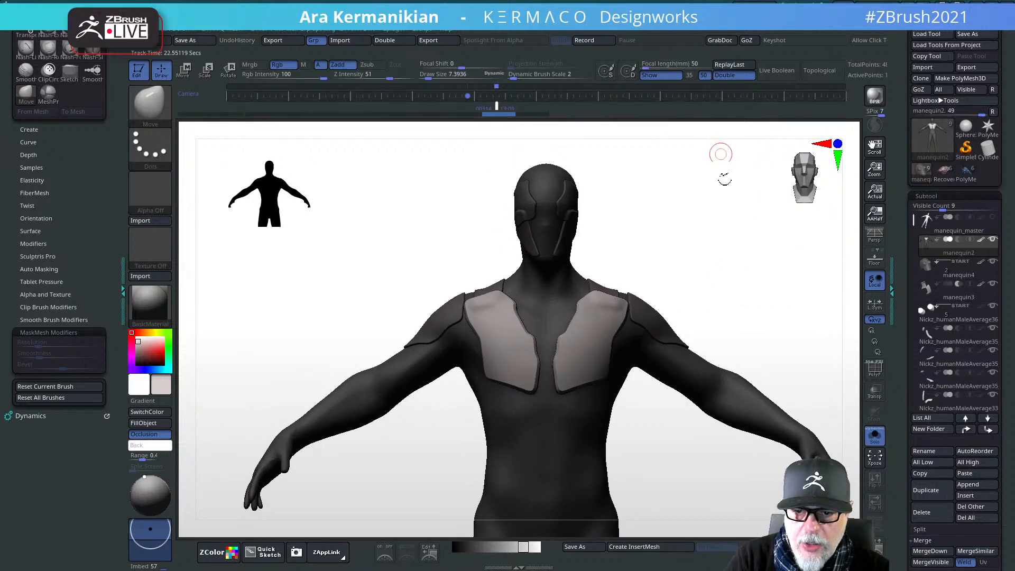
left_click_drag(780, 301, 748, 301, "alt")
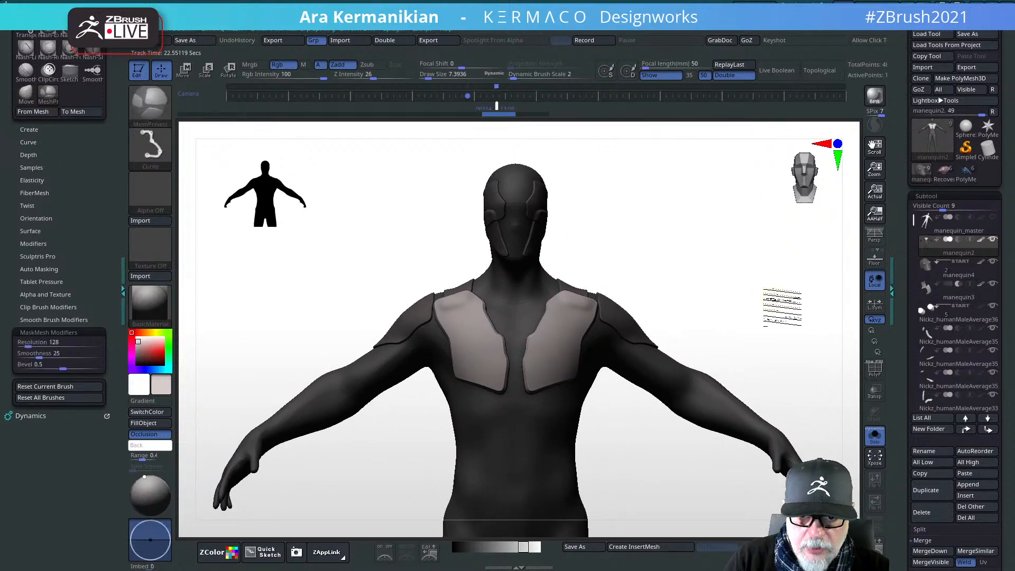
key("ctrl+z")
key("ctrl+z")
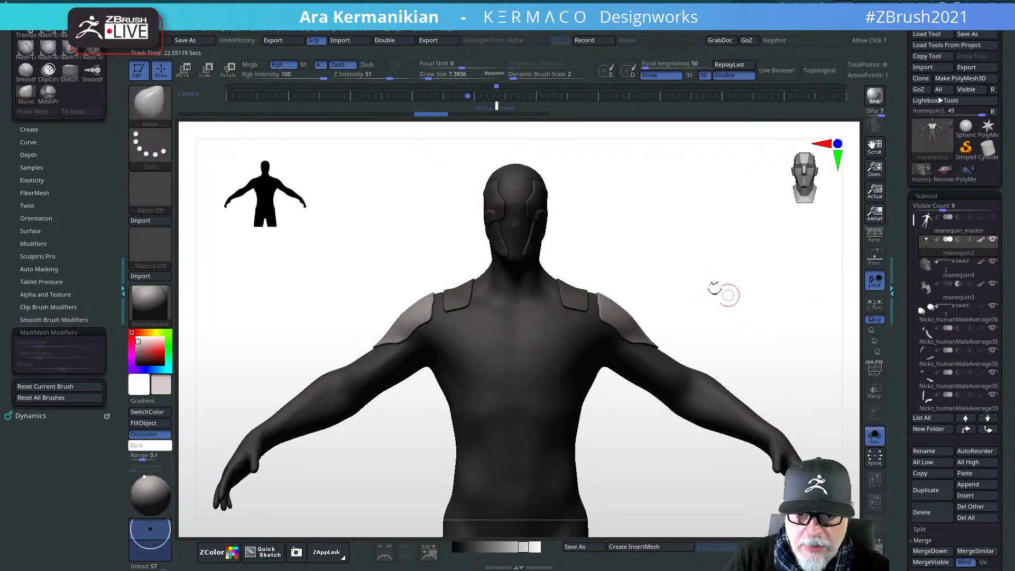
key("ctrl")
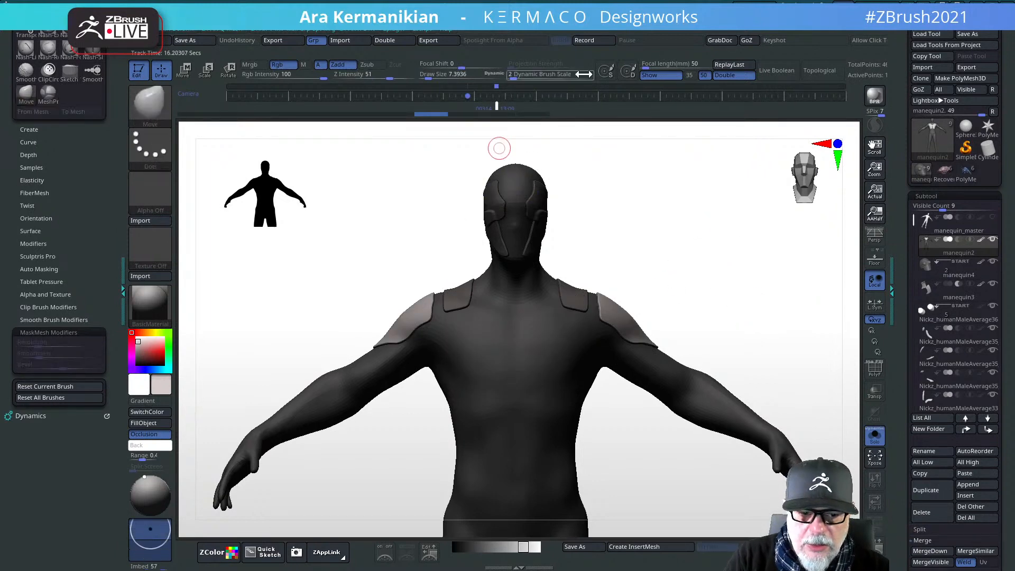
Step: Enable Live Boolean and project mirrored, downward-tapering chest plates as a separate subtool
left_click(774, 70)
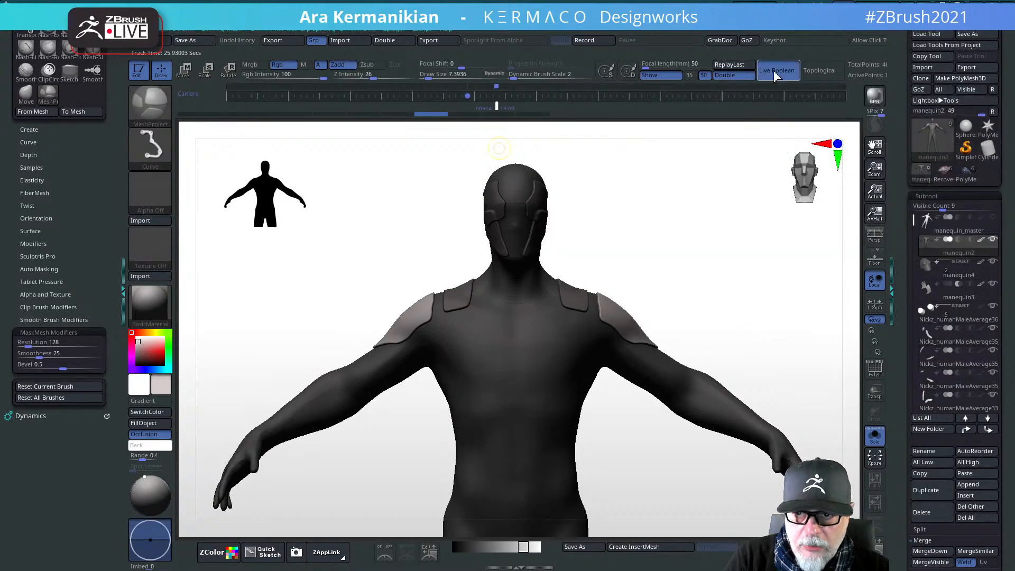
mouse_move(524, 312)
left_mouse_down("ctrl")
mouse_move(581, 294)
mouse_move(584, 315)
left_mouse_up("ctrl")
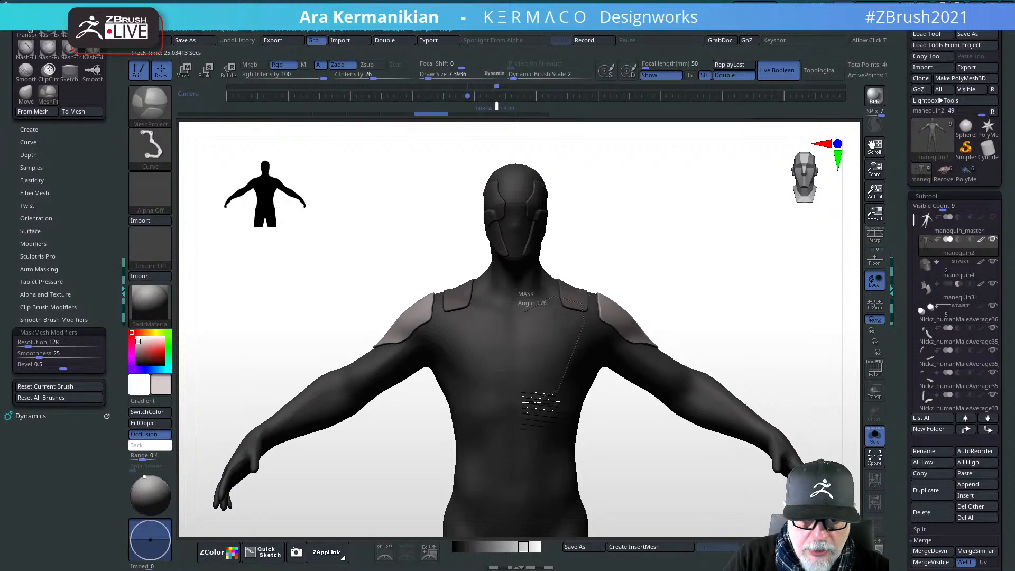
mouse_move(527, 403)
left_mouse_down("ctrl")
mouse_move(532, 338)
mouse_move(522, 332)
mouse_move(532, 315)
left_mouse_up("ctrl")
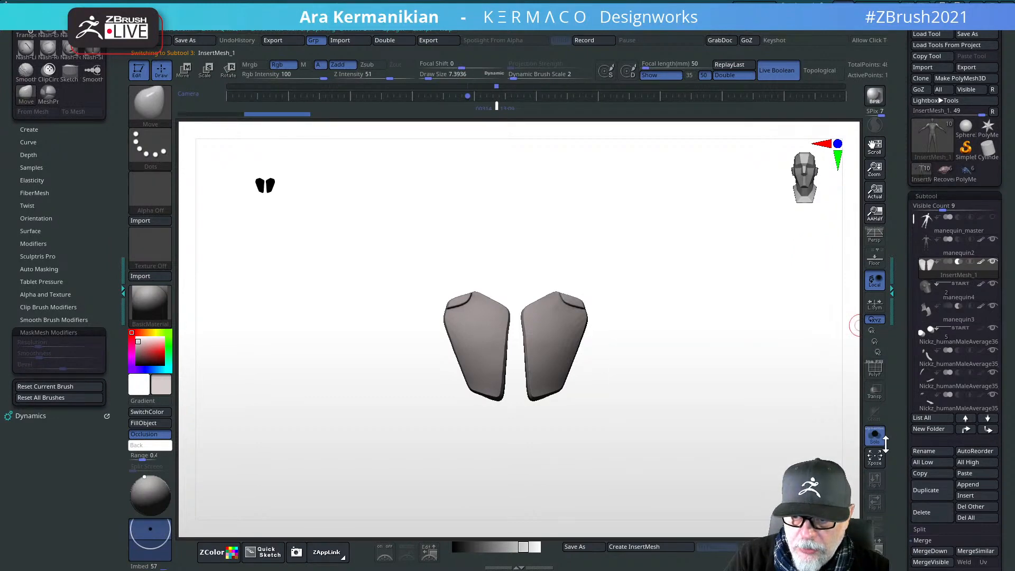
Step: Turn off Solo and set the new chest plate subtool to Boolean addition, checking the plates against the whole body
left_click(869, 438)
left_click_drag(721, 297, 603, 333)
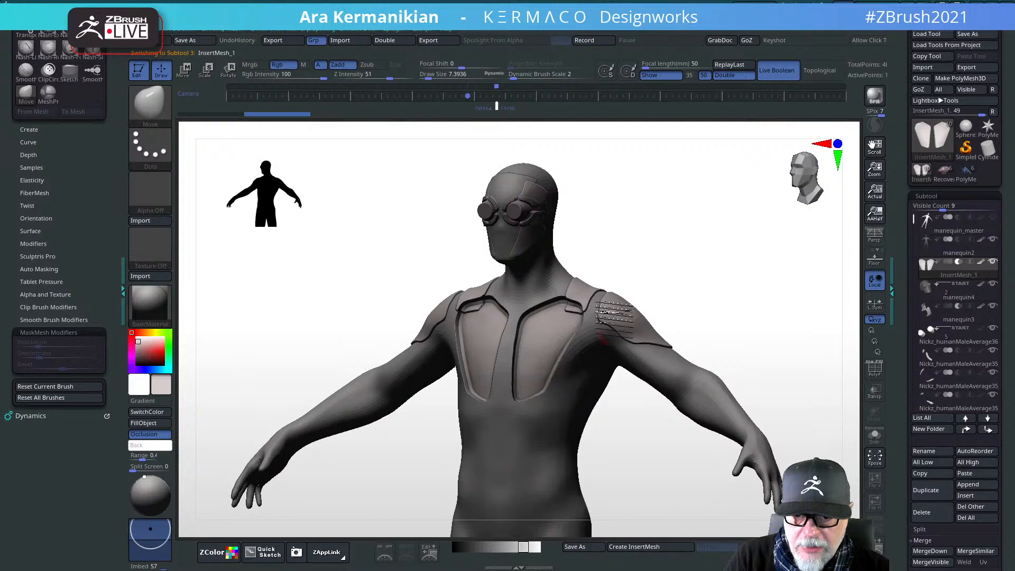
left_click_drag(756, 280, 803, 282)
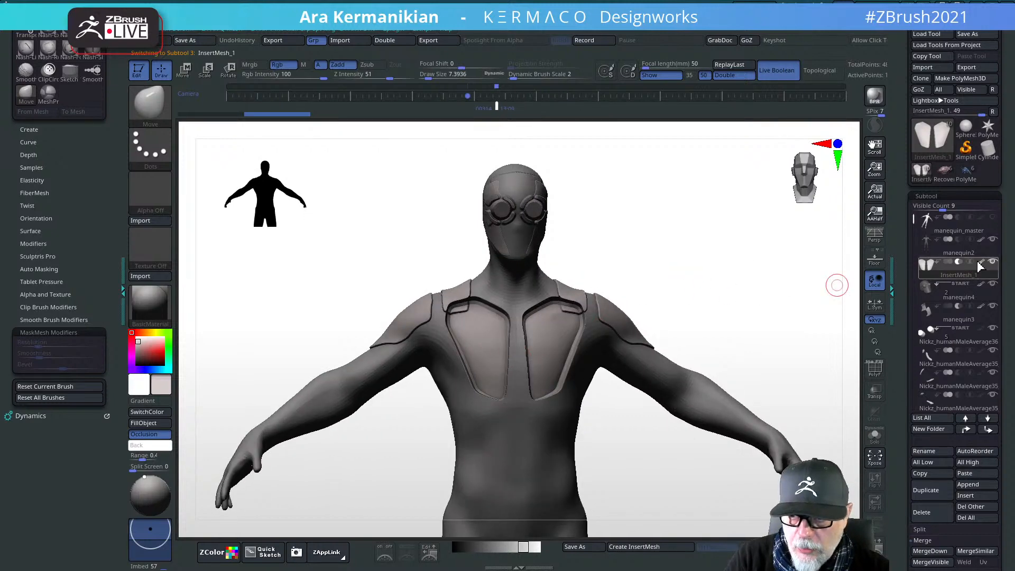
left_click(949, 261)
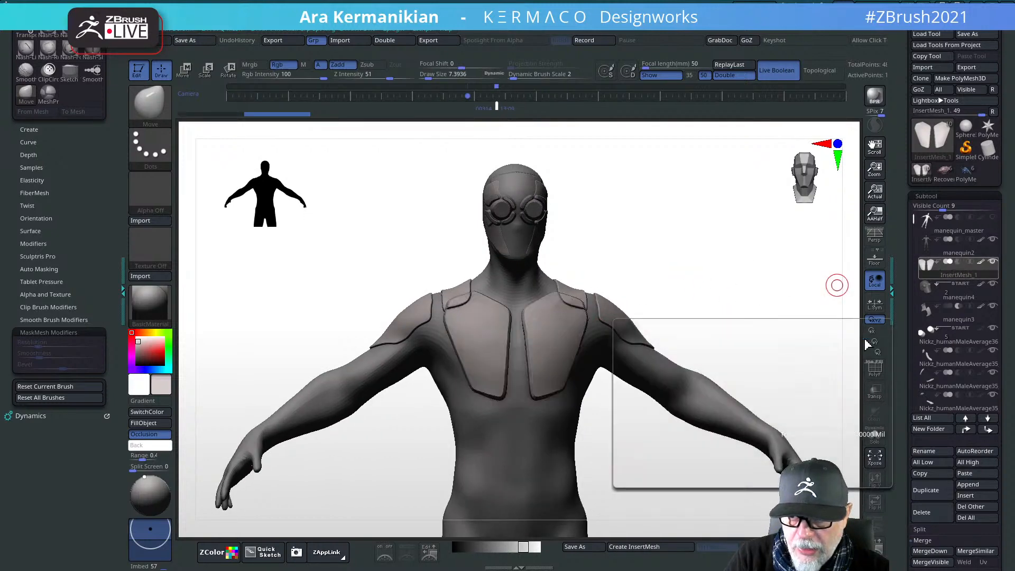
left_click_drag(709, 290, 520, 319)
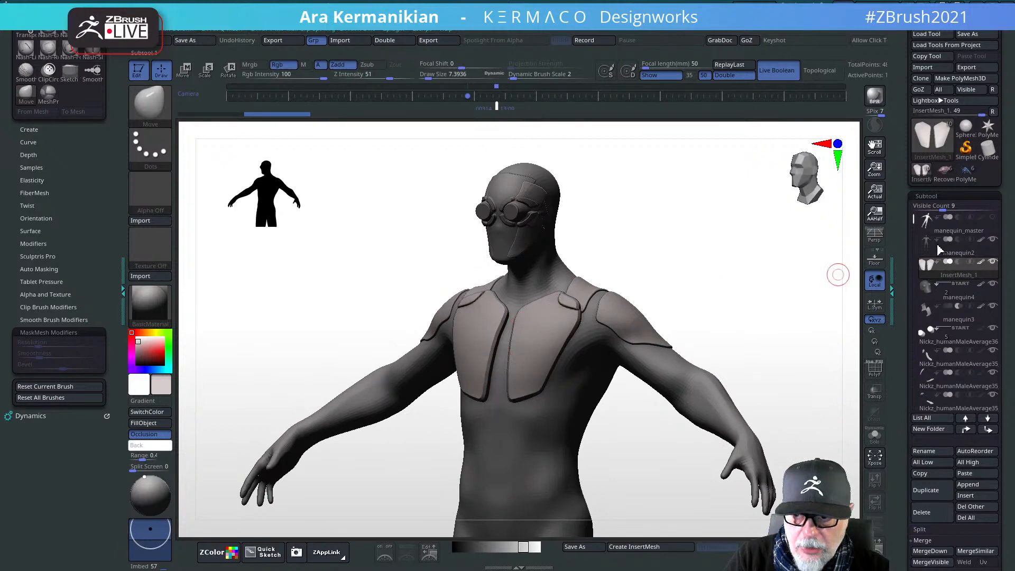
left_click_drag(693, 276, 661, 322)
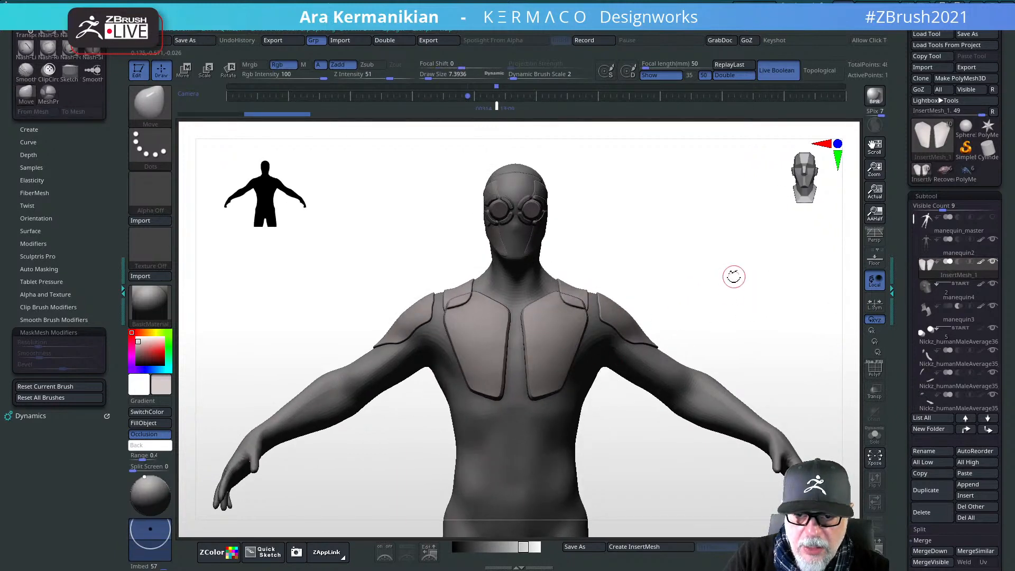
Step: Project mirrored plates around the lower ribs, overlapping the chest plates, and inspect the layered shape from the front and side
left_click_drag(731, 277, 737, 243)
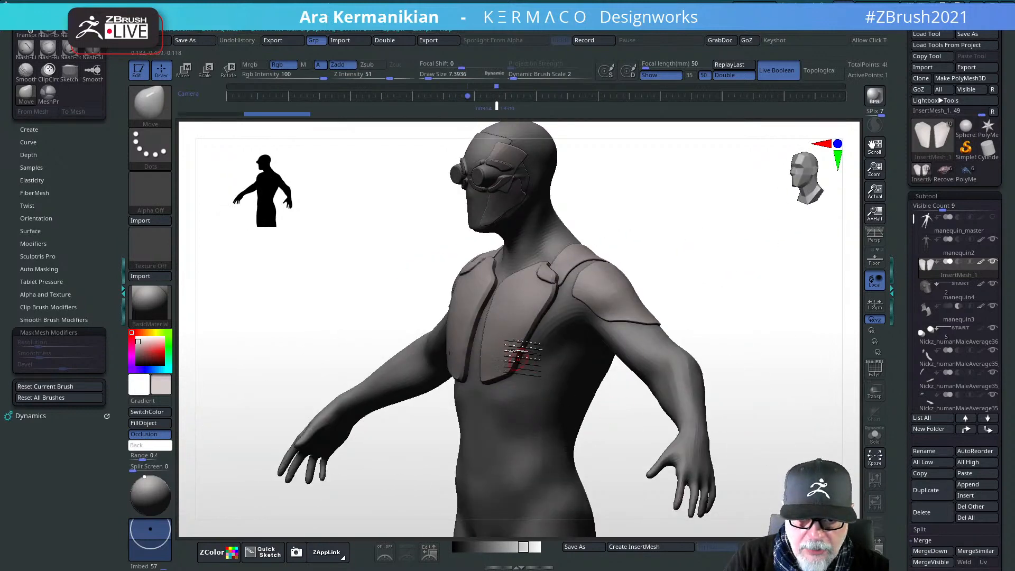
left_click_drag(505, 340, 557, 359, "ctrl")
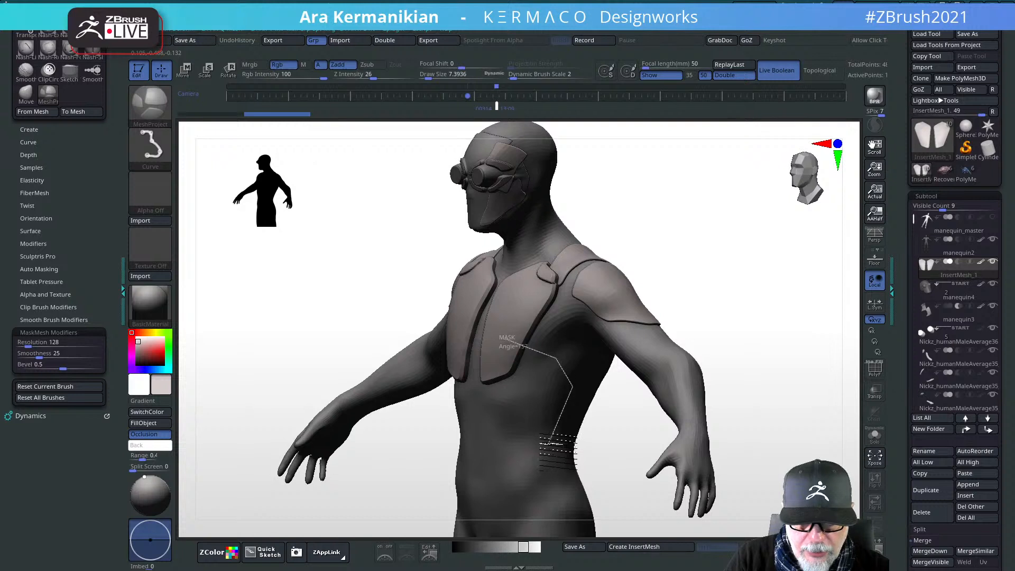
mouse_move(557, 445)
left_mouse_down("ctrl")
mouse_move(528, 449)
mouse_move(477, 384)
mouse_move(491, 353)
mouse_move(478, 326)
left_mouse_up("ctrl")
mouse_move(796, 268)
left_mouse_down("shift")
mouse_move(791, 291)
mouse_move(841, 285)
left_mouse_up("shift")
left_click_drag(791, 335, 772, 343)
left_click_drag(725, 278, 491, 381)
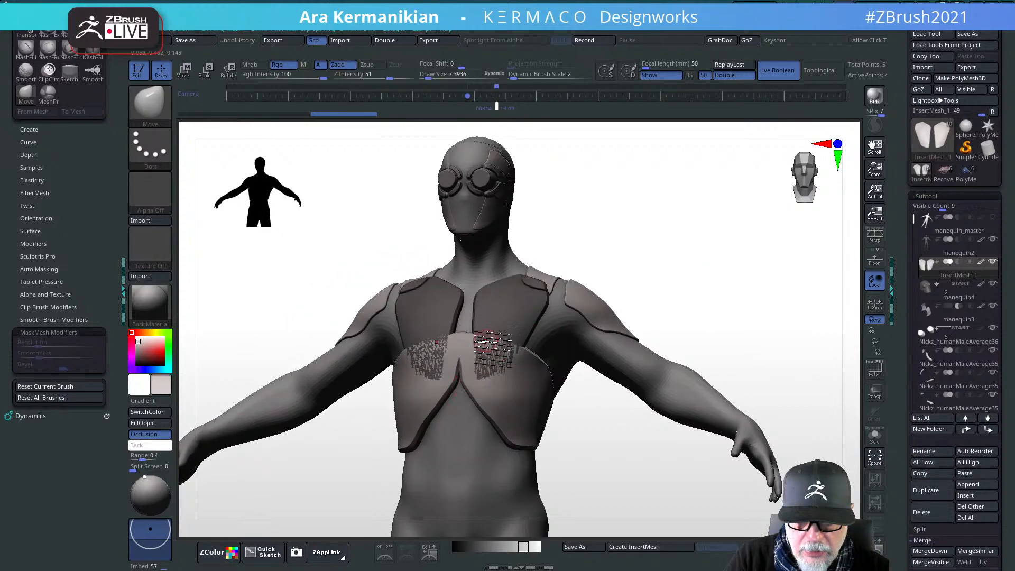
left_click_drag(712, 302, 517, 314)
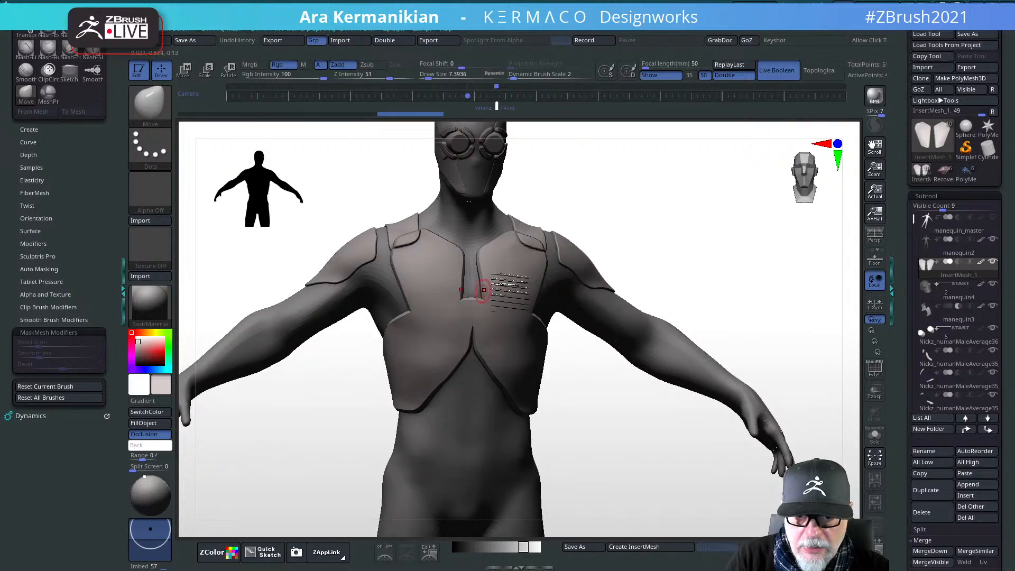
Step: Undo the overlapping rib plates so only the tapered chest plates cover the torso
key("ctrl+z")
key("ctrl+z")
key("ctrl+z")
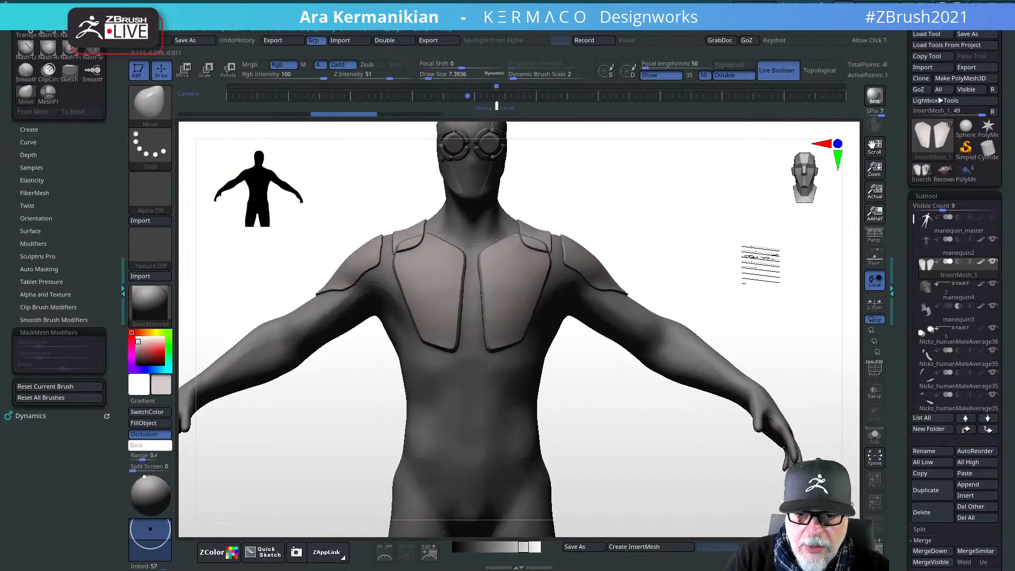
Step: Project small mirrored pieces across the chest plates' lower outer corners as a separate subtool and inspect the boolean cuts
left_click_drag(645, 422, 592, 415)
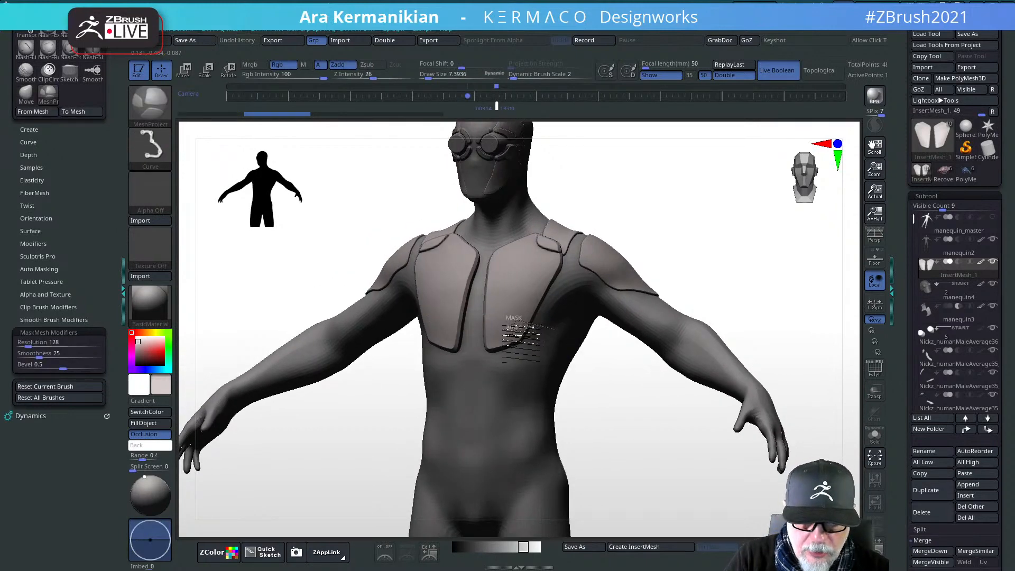
left_click_drag(517, 341, 542, 376, "ctrl")
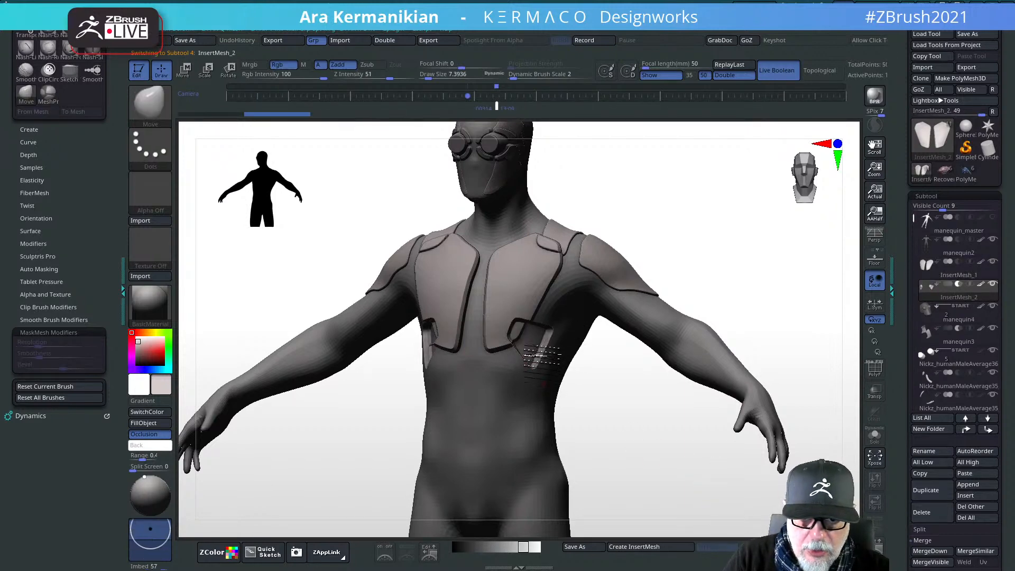
left_click_drag(777, 260, 524, 280)
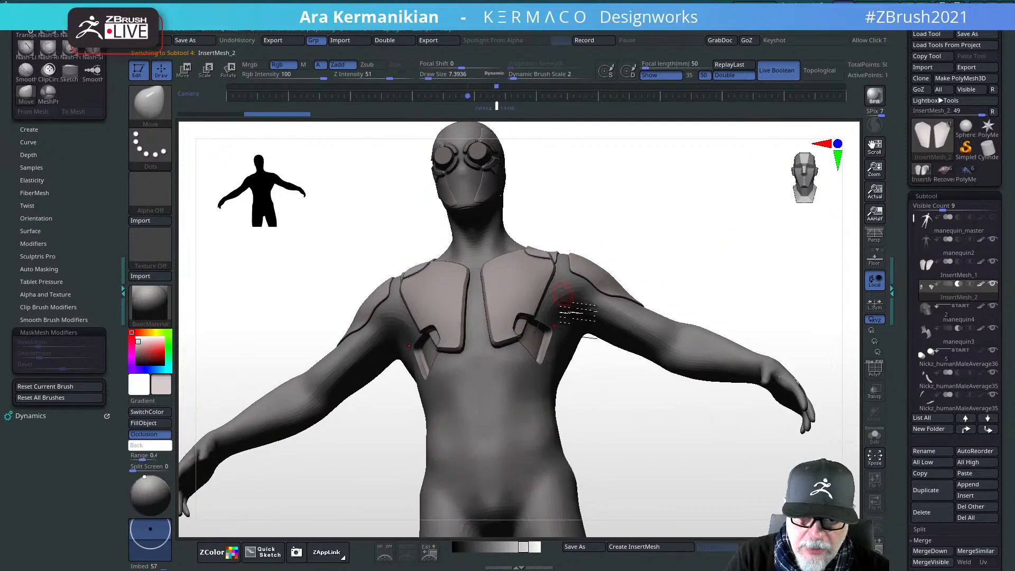
key("ctrl")
left_click_drag(745, 231, 754, 283)
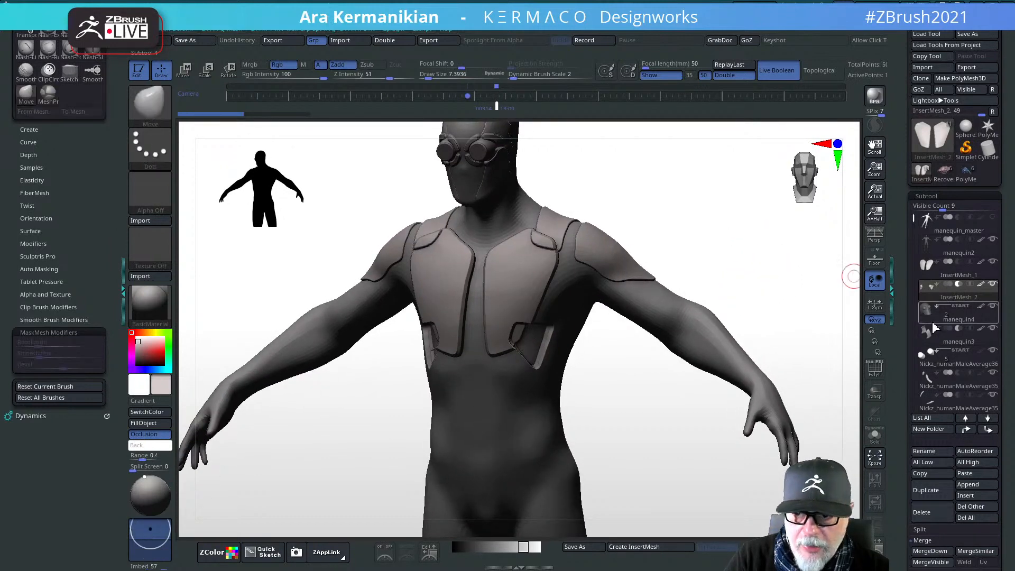
Step: Delete the subtool holding the small corner pieces and hide the manequin2 body
left_click(922, 512)
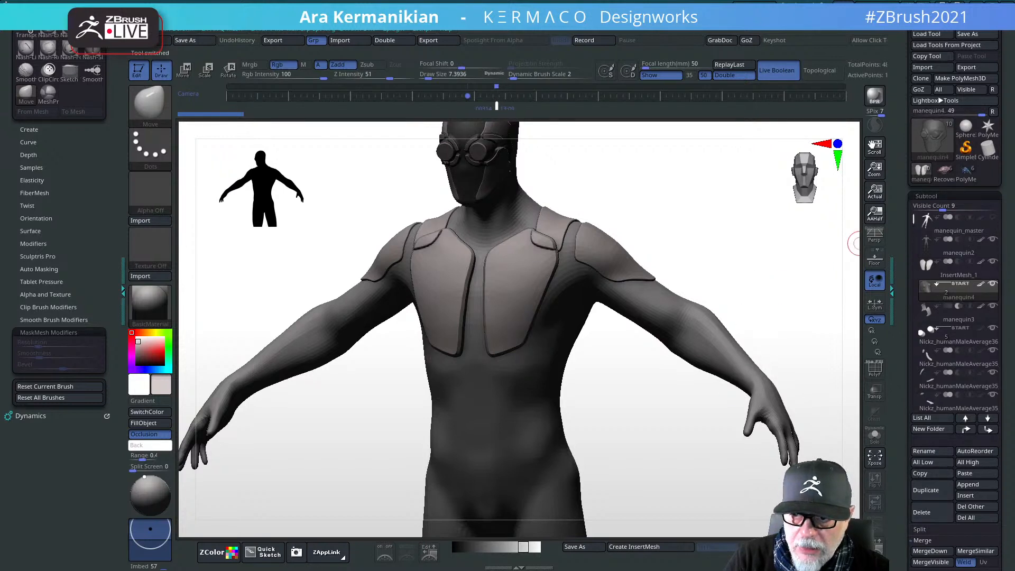
left_click(993, 240)
Step: Try to project a small piece with MeshProject across a chest plate's outer edge while the manequin4 subtool is active
key("b")
key("m")
key("p")
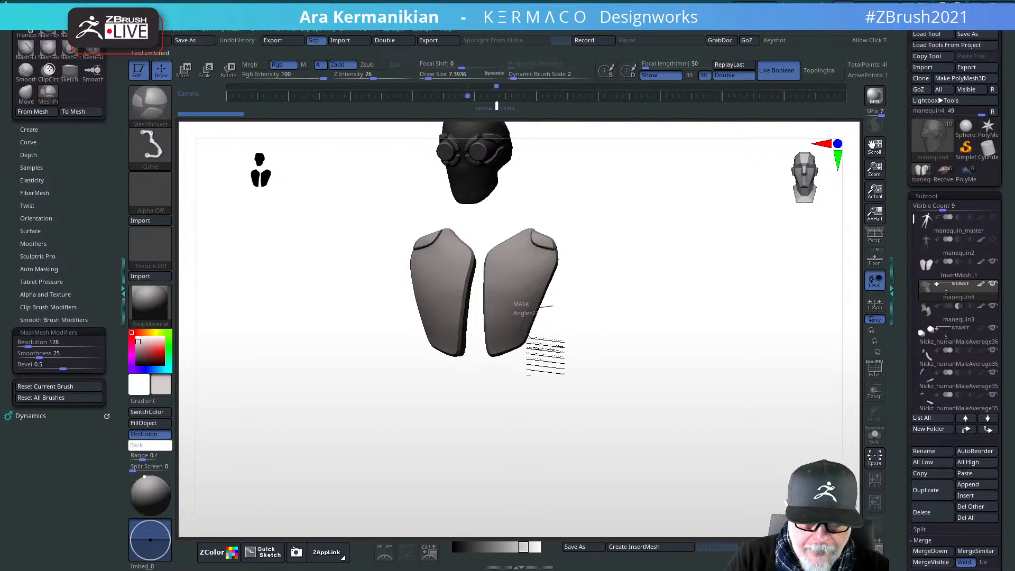
key("b")
key("m")
key("v")
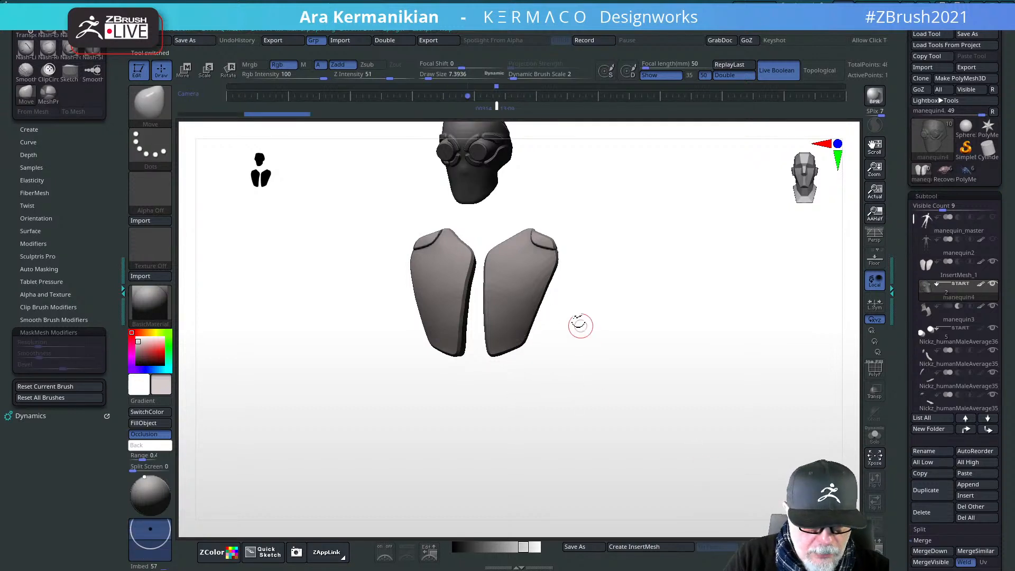
key("b")
key("m")
key("p")
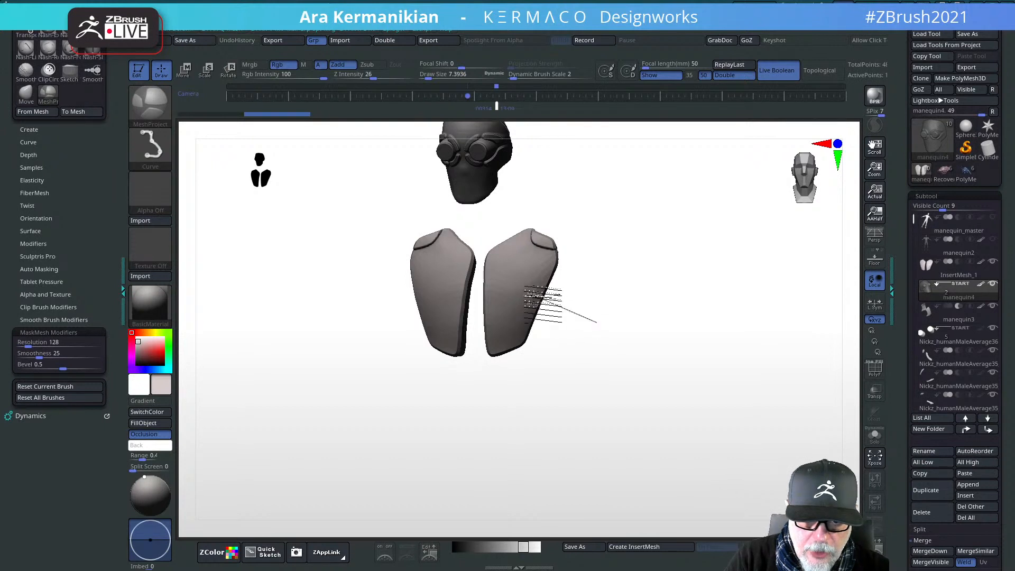
mouse_move(531, 292)
left_mouse_down("ctrl")
mouse_move(517, 341)
mouse_move(526, 383)
mouse_move(576, 344)
mouse_move(580, 317)
mouse_move(639, 315)
left_mouse_up("ctrl")
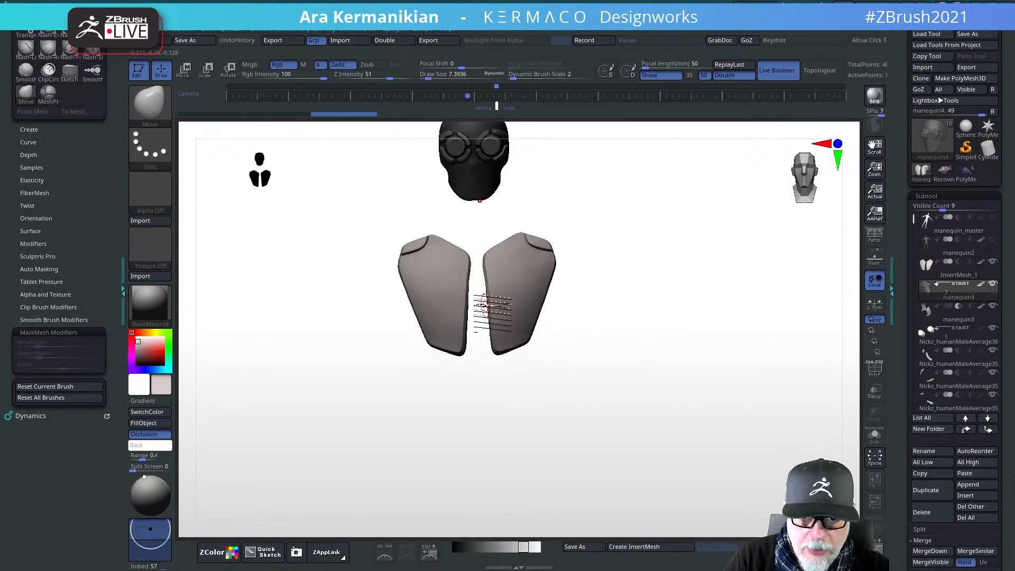
mouse_move(956, 324)
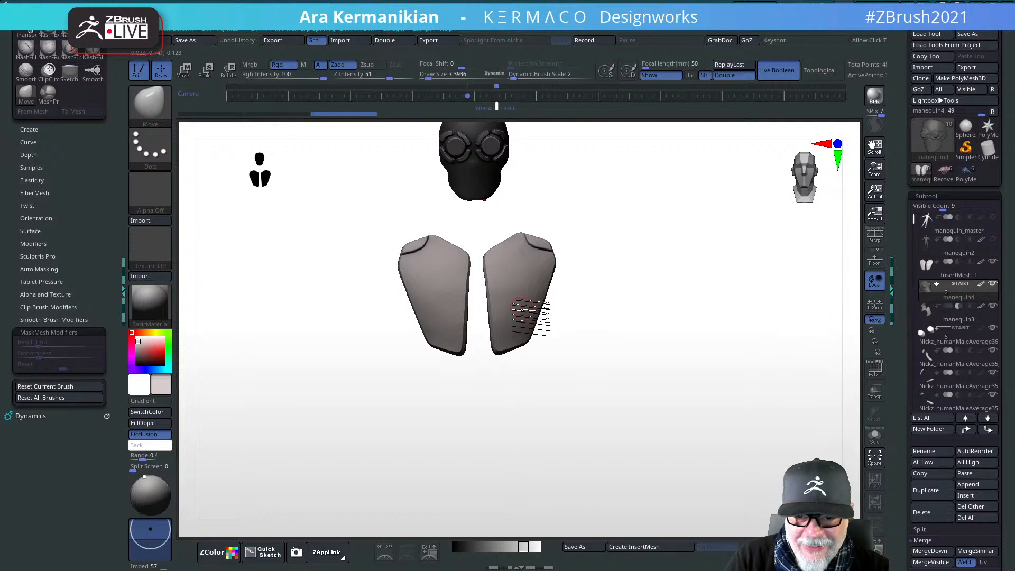
Step: Make InsertMesh_1 active and project small mirrored MeshProject pieces onto the chest plates' lower outer edges
left_click(534, 318, "alt")
left_click_drag(624, 332, 579, 333)
key("b")
key("m")
key("p")
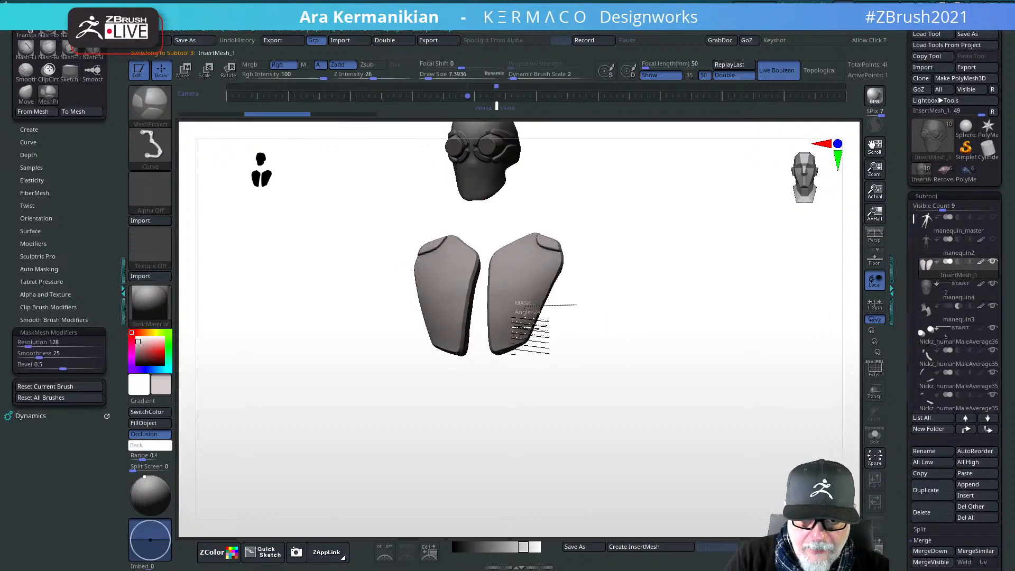
key("b")
key("m")
key("v")
key("ctrl+z")
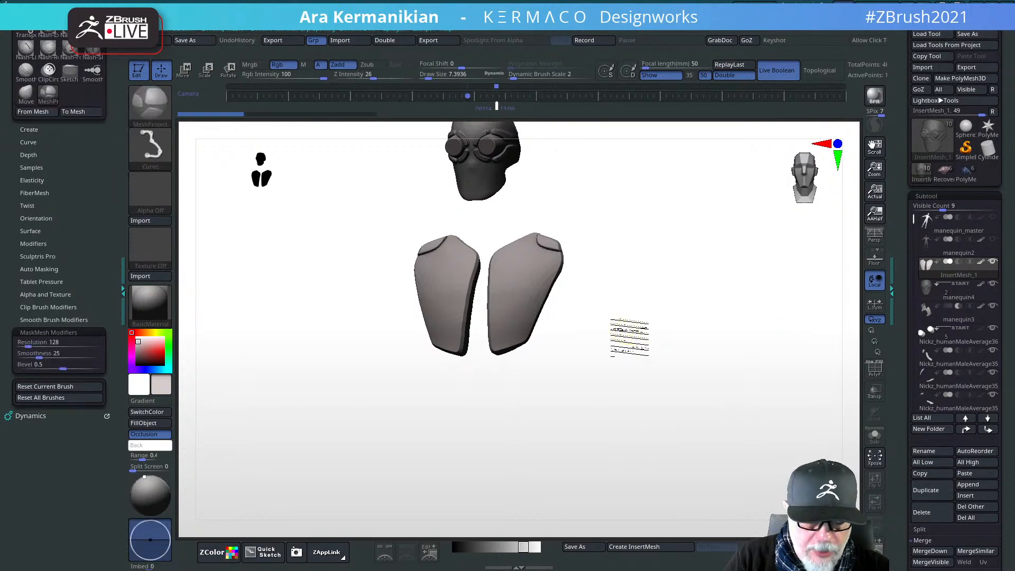
key("space")
mouse_move(585, 311)
left_mouse_down("ctrl")
mouse_move(538, 318)
mouse_move(526, 330)
mouse_move(546, 394)
left_mouse_up("ctrl")
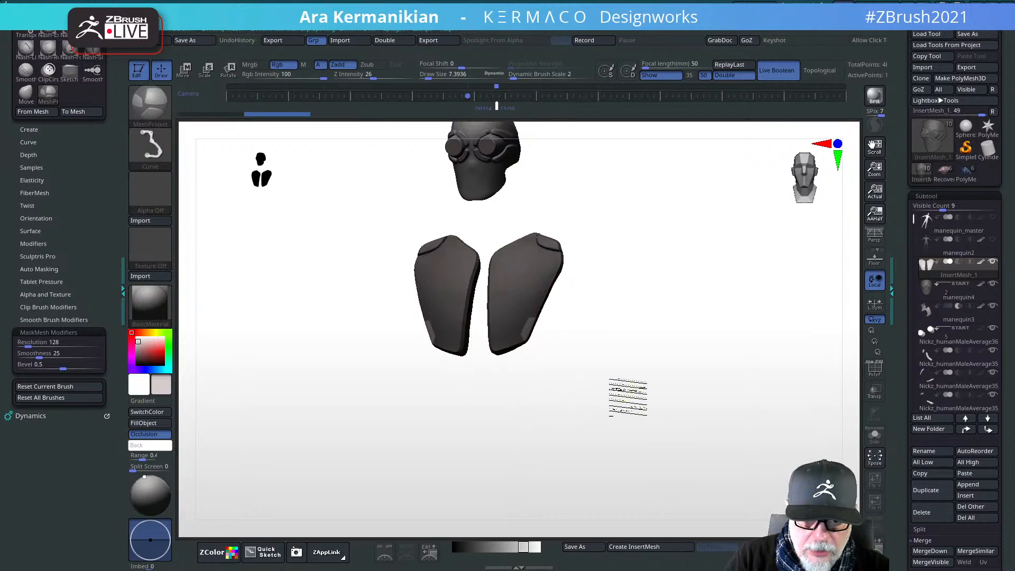
Step: Separate the small edge pieces into their own subtool and subtract them from the chest plates with Live Boolean
mouse_move(616, 390)
left_mouse_down()
mouse_move(636, 360)
mouse_move(593, 358)
mouse_move(654, 381)
mouse_move(672, 366)
mouse_move(757, 361)
mouse_move(742, 347)
left_mouse_up()
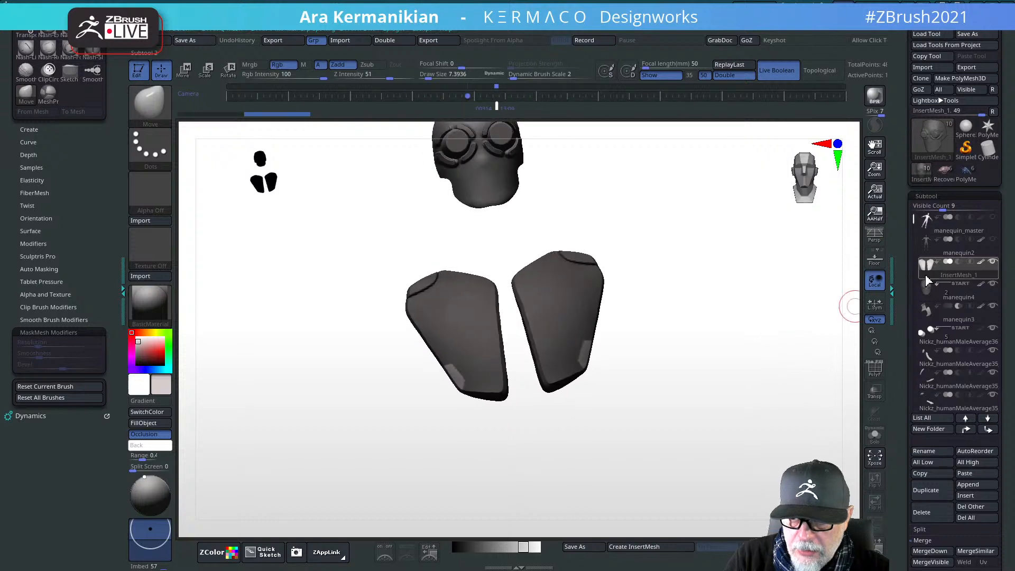
left_click_drag(624, 365, 682, 380)
key("ctrl+z")
mouse_move(568, 353)
left_mouse_down("ctrl")
mouse_move(625, 364)
mouse_move(593, 381)
mouse_move(568, 422)
mouse_move(535, 377)
mouse_move(554, 349)
left_mouse_up("ctrl")
mouse_move(639, 371)
left_mouse_down()
mouse_move(562, 361)
mouse_move(616, 379)
mouse_move(598, 391)
mouse_move(657, 375)
left_mouse_up()
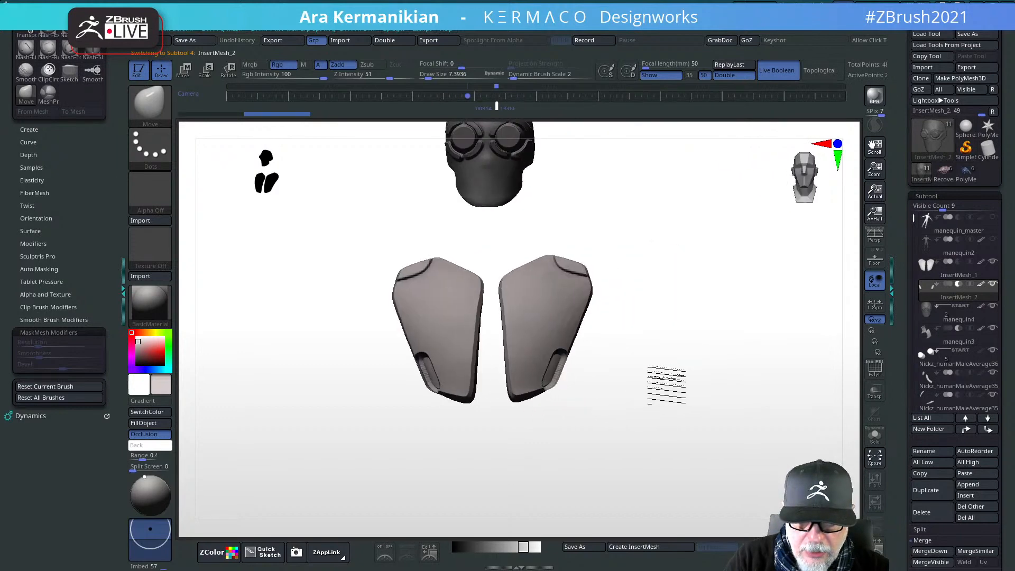
left_click(704, 377)
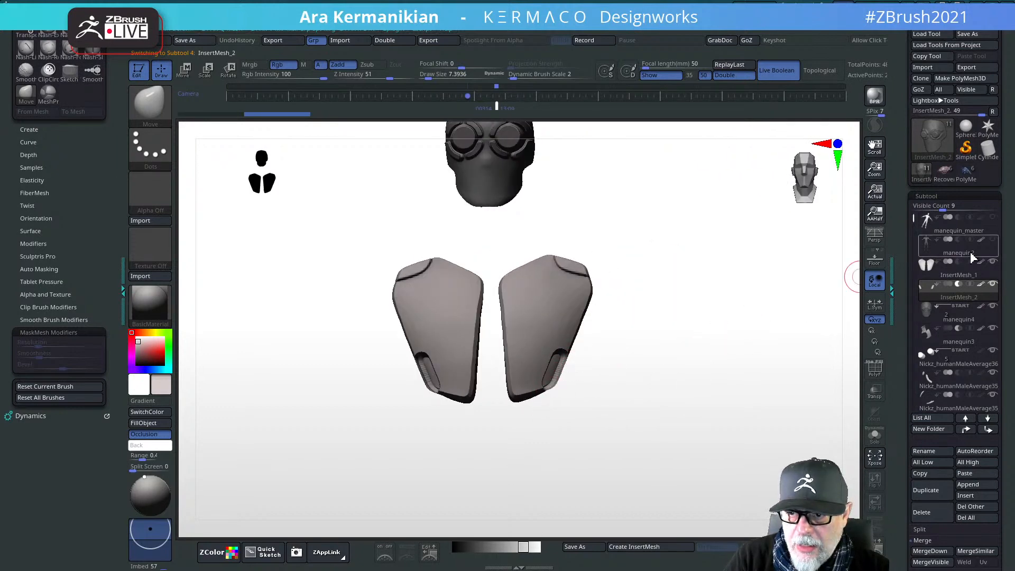
Step: Show the manequin2 body again and inspect the recessed cutouts on the chest plates in context
left_click(993, 241)
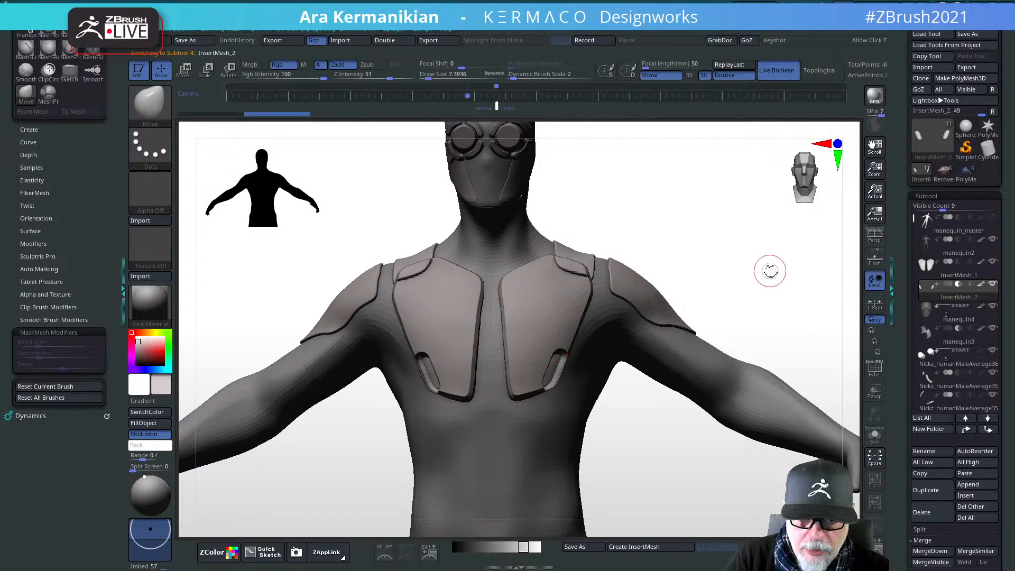
left_click_drag(770, 267, 747, 331)
left_click_drag(805, 291, 751, 251, "alt")
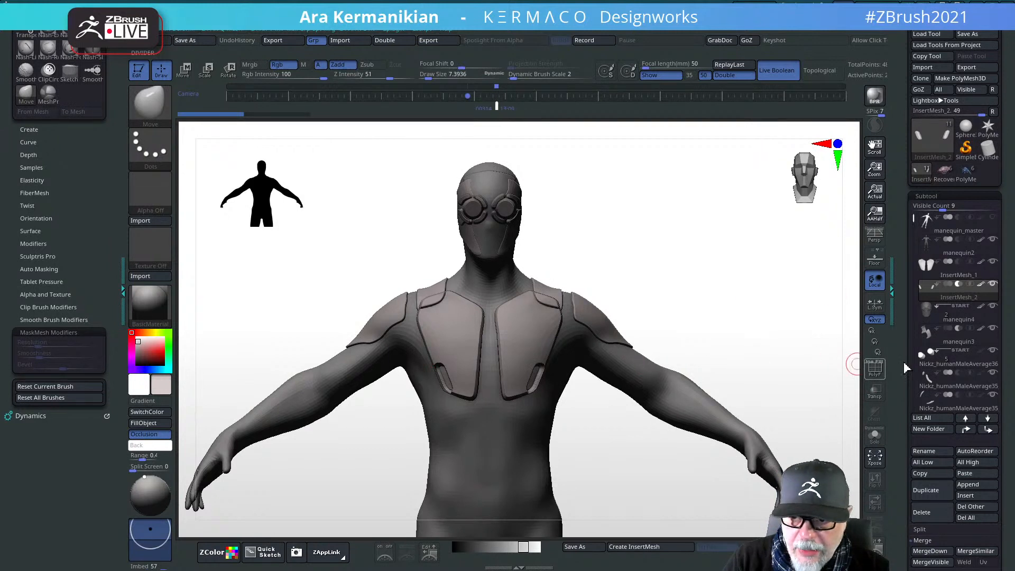
Step: Delete the subtracted edge-piece subtool and set the brush's Imbed depth to 97
left_click(925, 512)
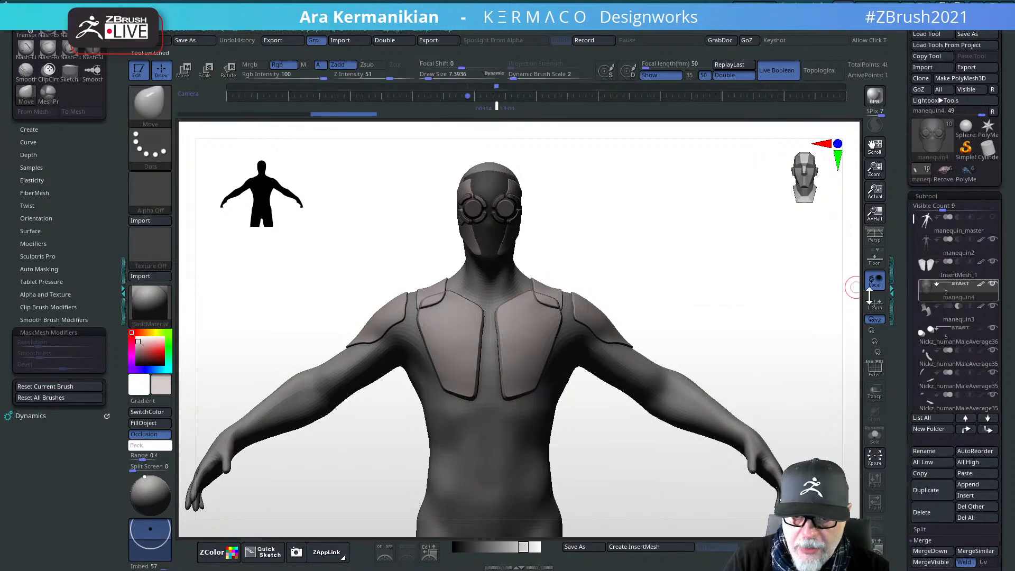
left_click_drag(148, 540, 155, 531)
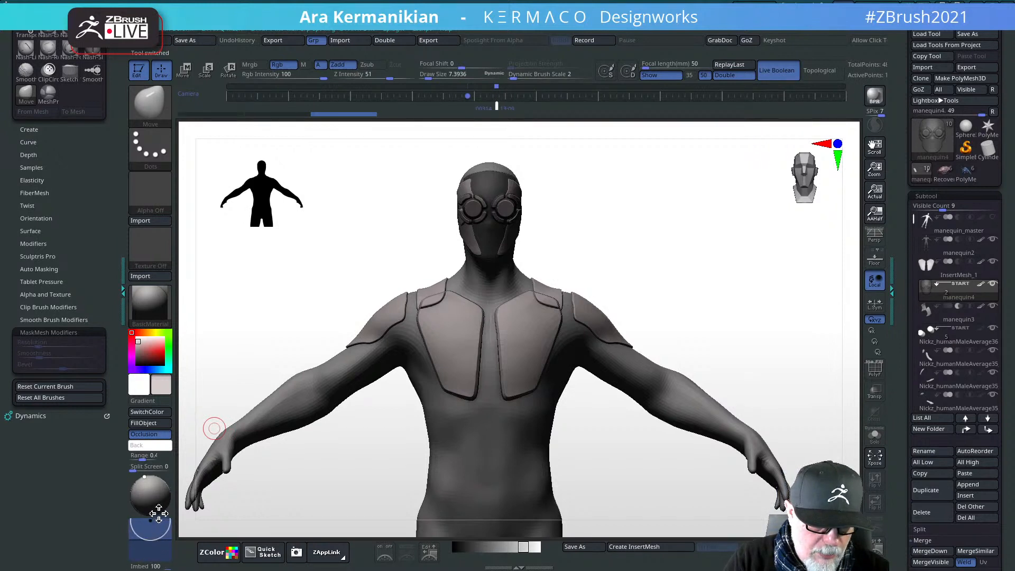
left_click_drag(156, 538, 150, 518)
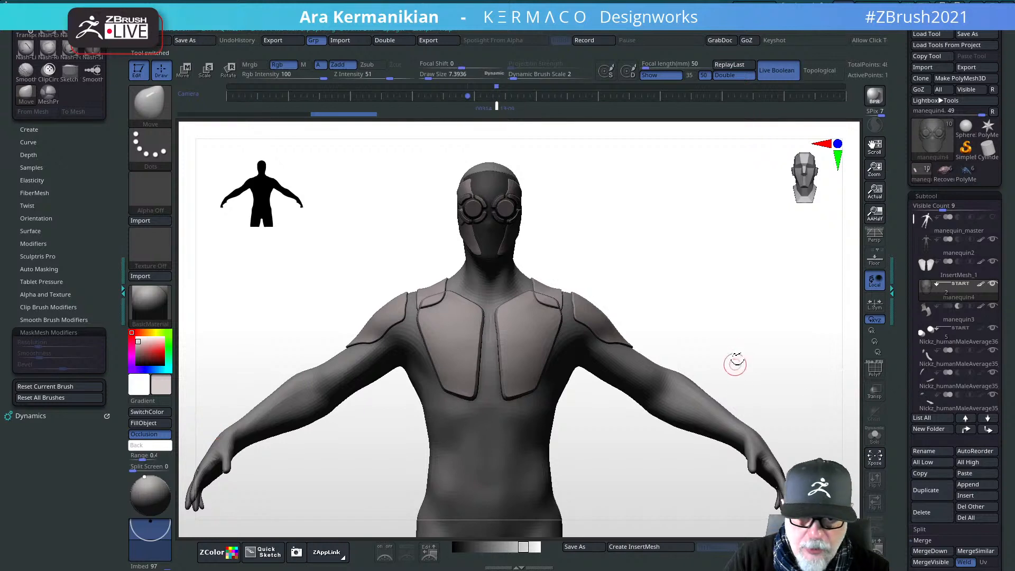
Step: Turn off Live Boolean and delete the InsertMesh_1 chest plate subtool
left_click(776, 70)
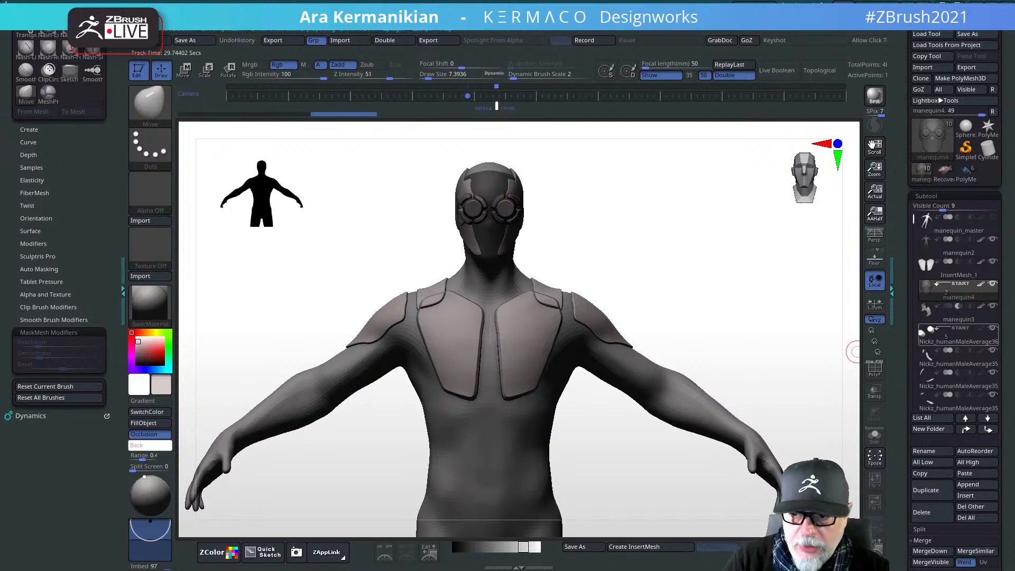
left_click(960, 270)
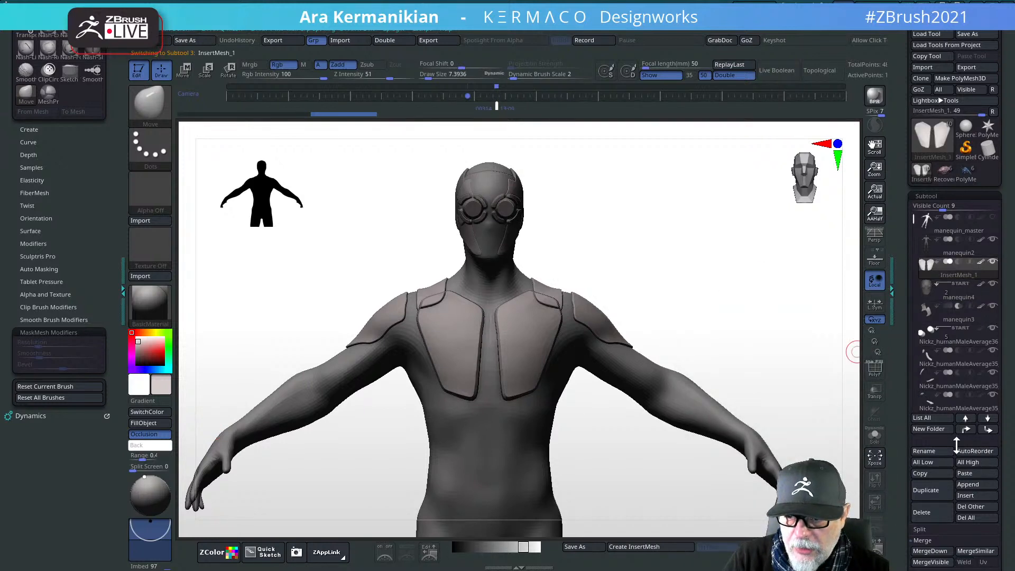
left_click(932, 518)
left_click(836, 403)
Step: Project one large rounded plate over the mannequin's left chest with MeshProject, from collarbone to lower ribs, and inspect its thickness
left_click_drag(735, 294, 758, 354, "alt")
key("b")
key("m")
key("p")
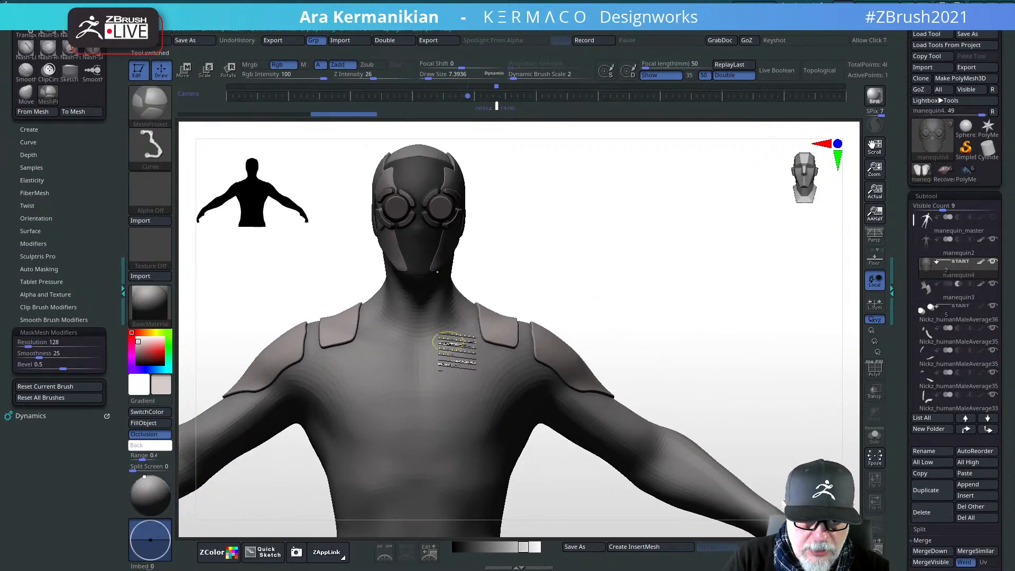
mouse_move(443, 353)
left_mouse_down()
mouse_move(465, 329)
mouse_move(517, 341)
left_mouse_up()
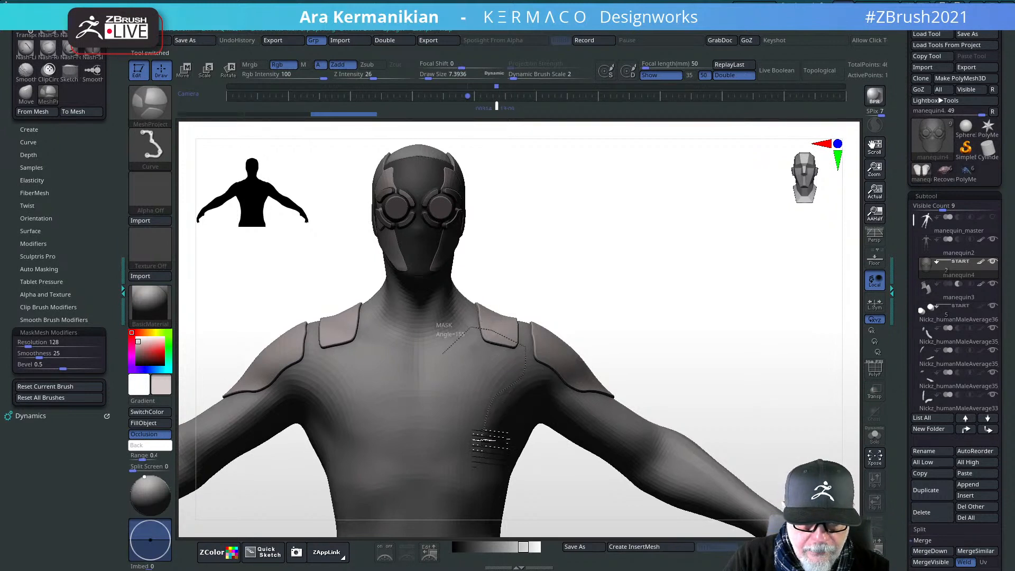
mouse_move(478, 502)
left_mouse_down()
mouse_move(444, 491)
mouse_move(422, 459)
mouse_move(412, 354)
left_mouse_up()
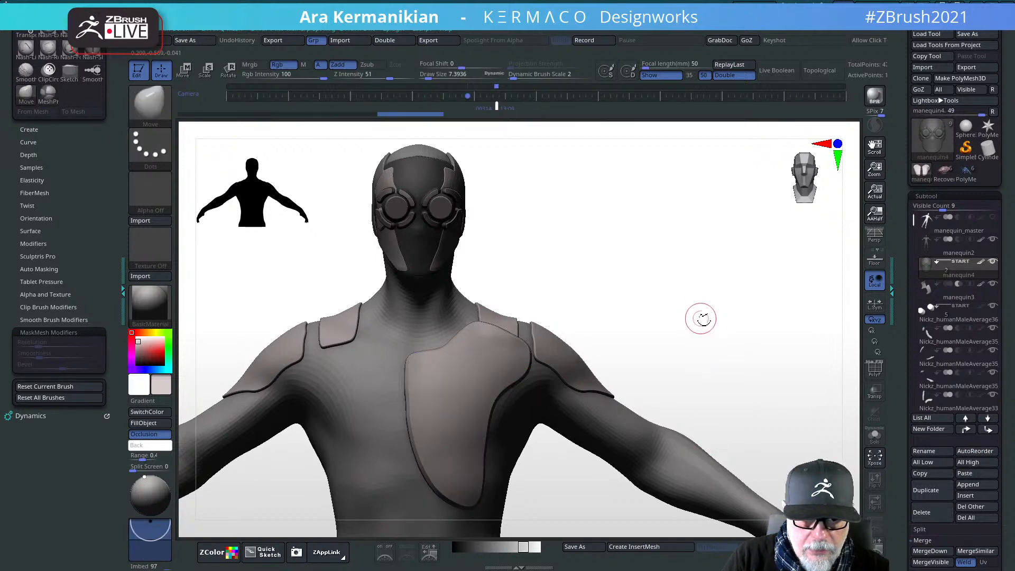
left_click_drag(700, 318, 661, 296)
left_click_drag(562, 446, 603, 453)
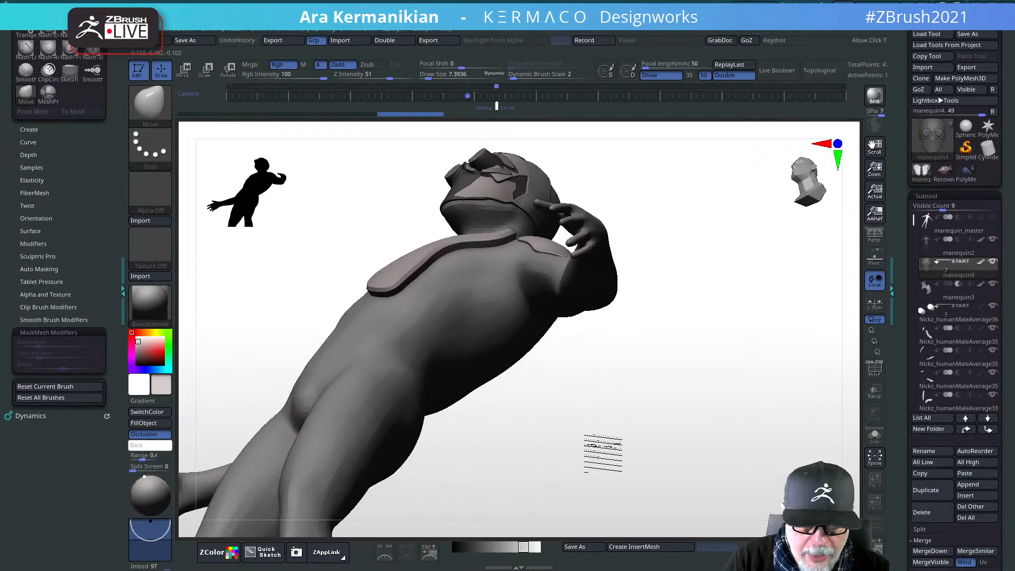
left_click_drag(685, 442, 179, 399, "shift")
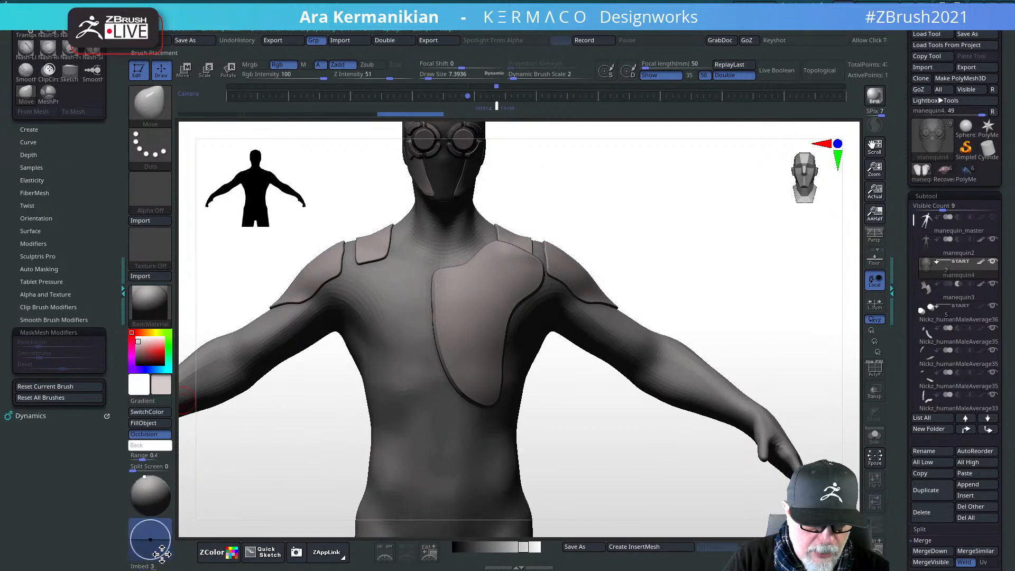
Step: Expand the brush's Depth settings, try an Imbed value of 100 and reset Imbed to 0
left_click_drag(162, 553, 162, 546)
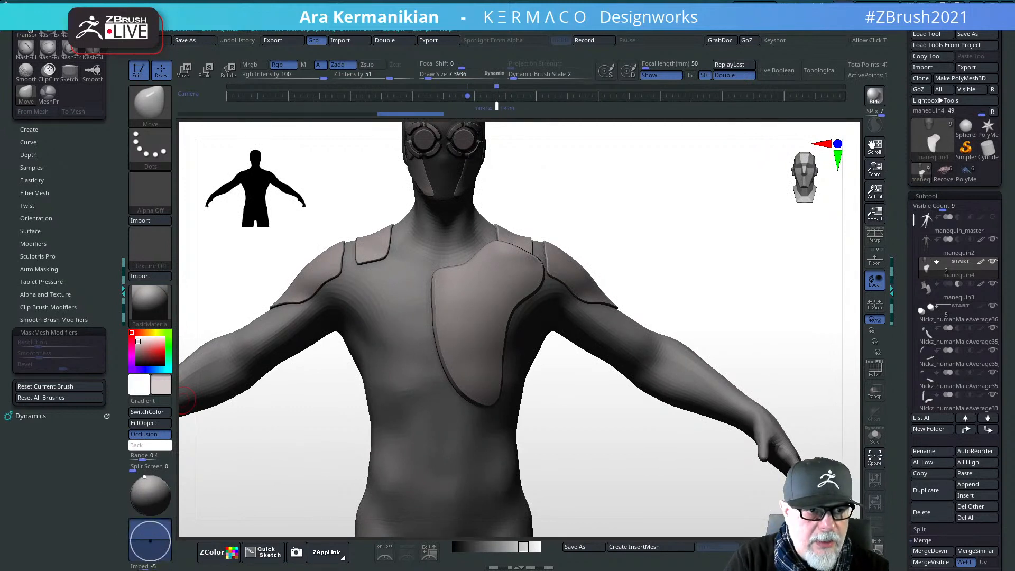
left_click(21, 154)
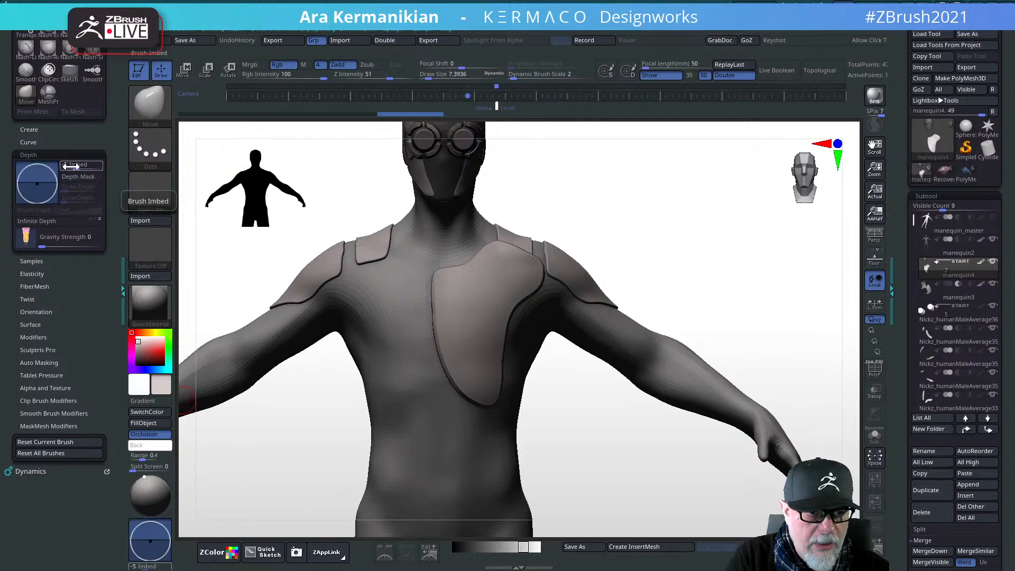
left_click_drag(71, 165, 119, 170)
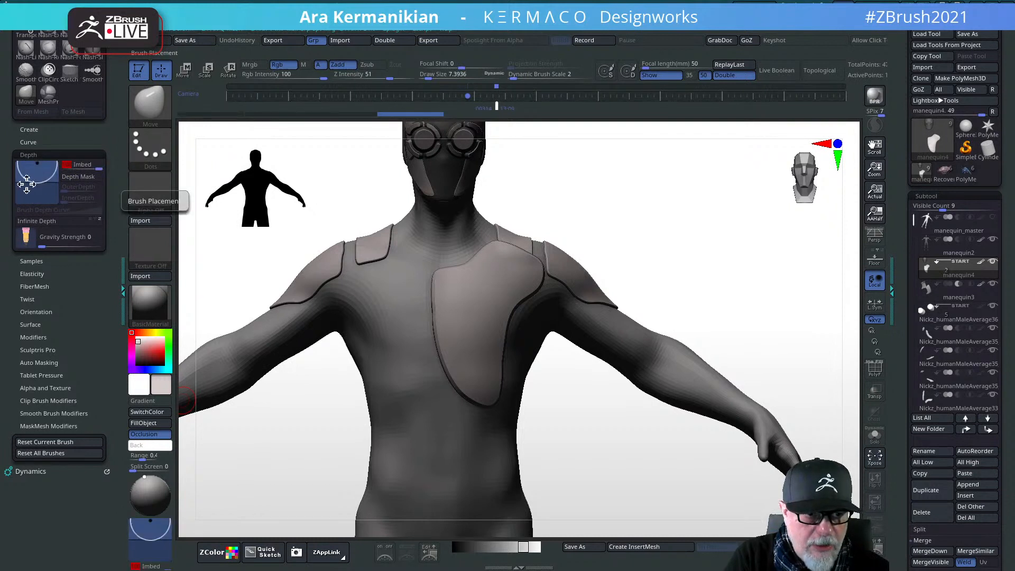
left_click_drag(94, 166, 59, 168)
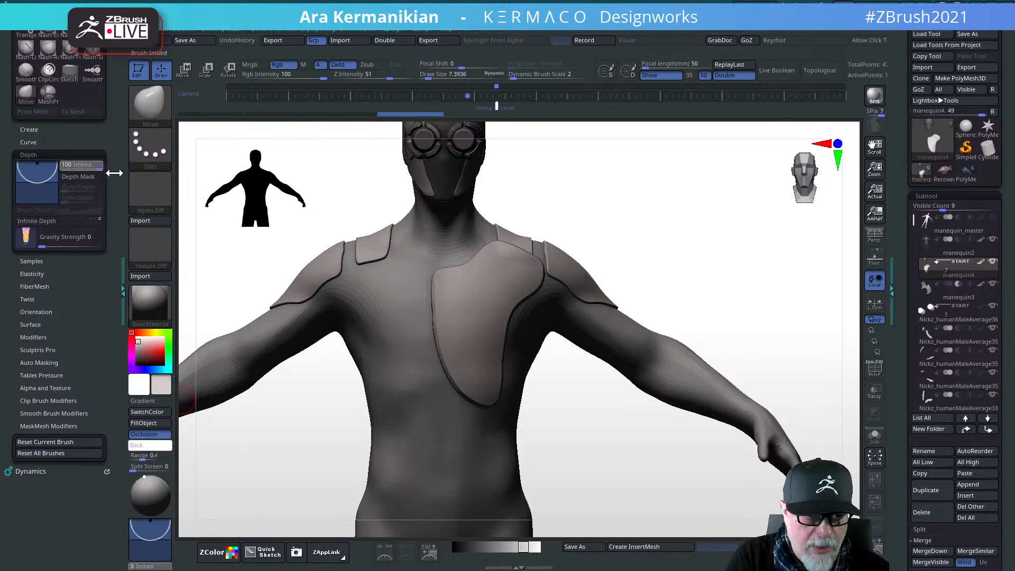
Step: Split the new left chest plate off the manequin4 mesh into a separate subtool
left_click_drag(745, 270, 680, 287)
key("w")
left_click_drag(775, 289, 803, 285, "shift")
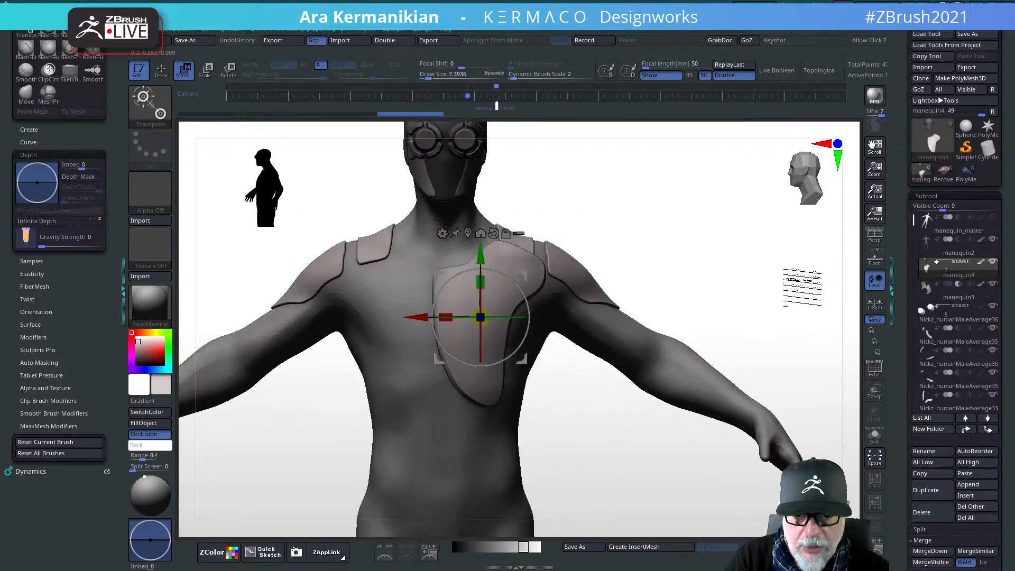
key("space")
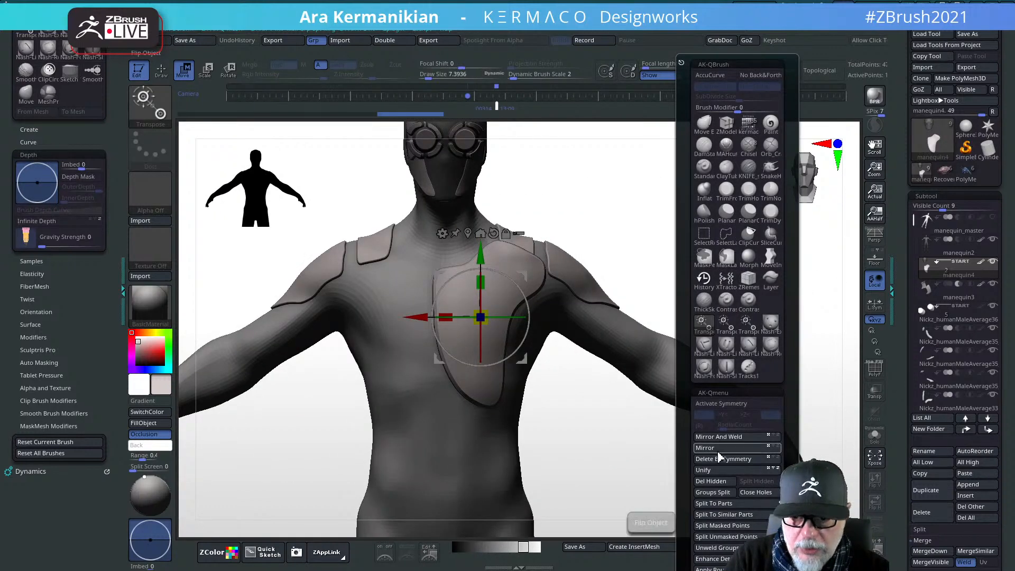
left_click(713, 503)
left_click(731, 530)
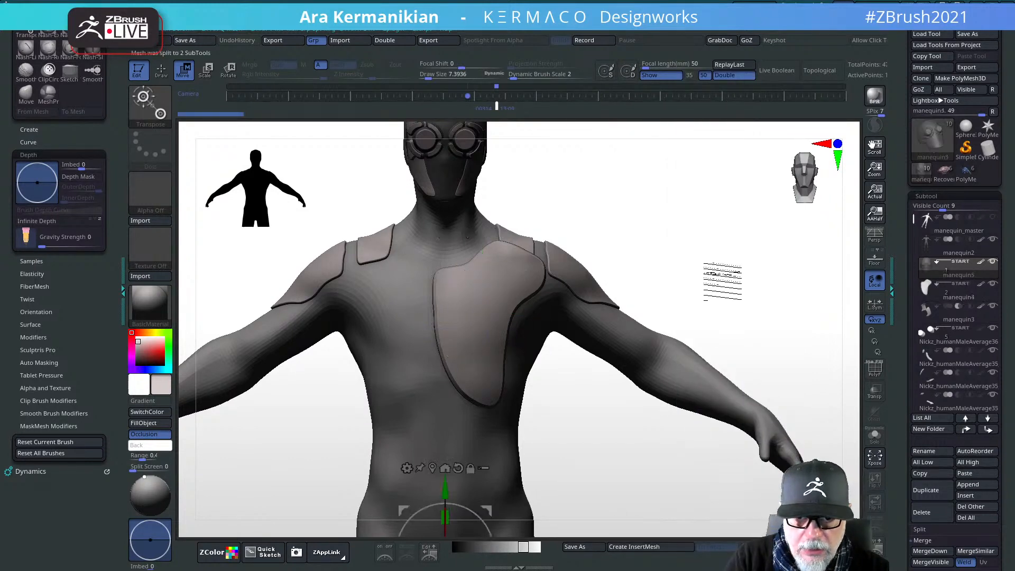
Step: Select the split chest plate, center the gizmo on it, adjust its depth along the forward axis and inspect the fit
left_click_drag(732, 258, 703, 258)
left_click(954, 302)
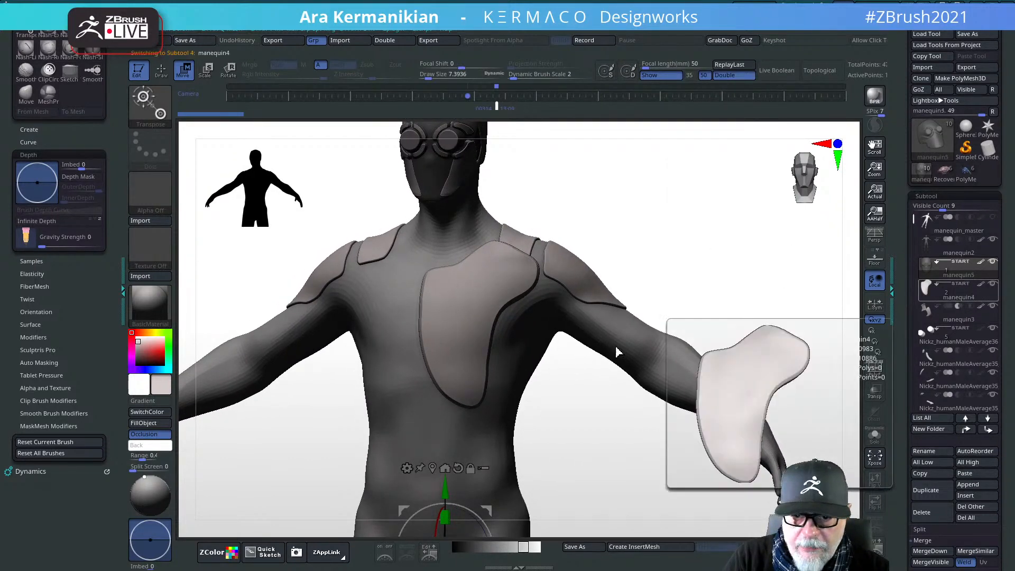
left_click_drag(739, 287, 446, 402)
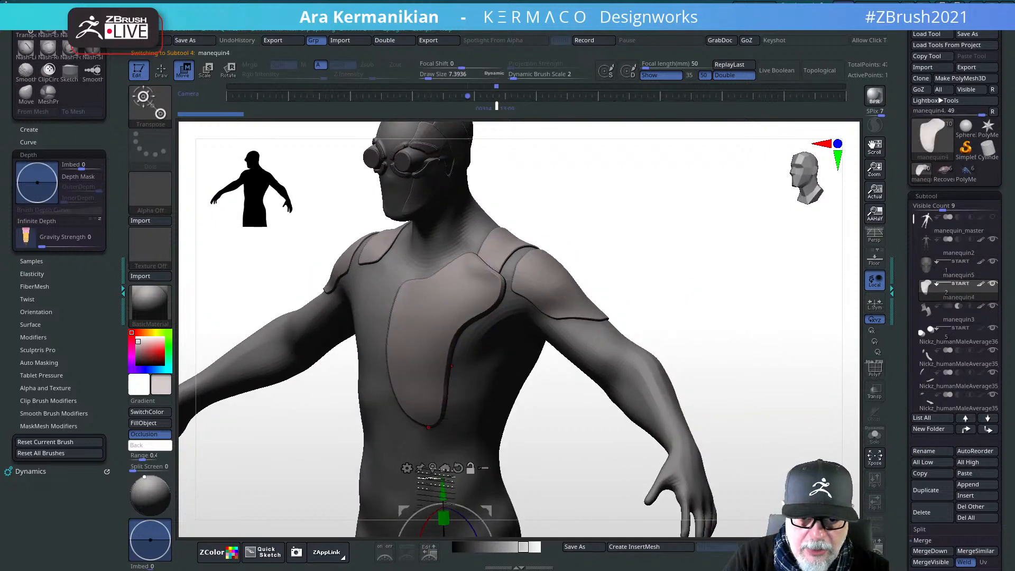
left_click(433, 468)
left_click_drag(411, 351, 405, 353)
left_click_drag(690, 255, 679, 214)
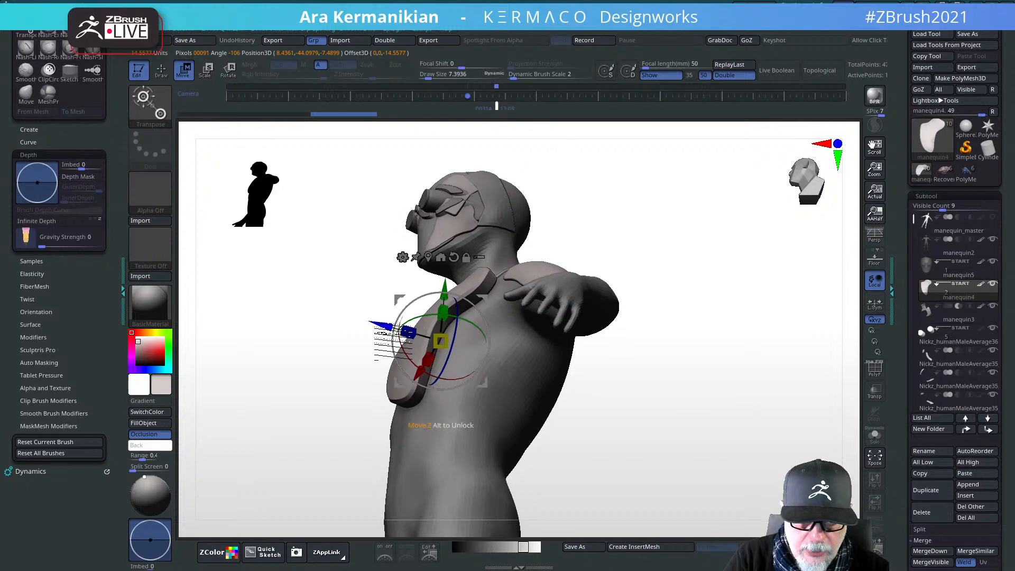
mouse_move(384, 328)
left_mouse_down()
mouse_move(368, 323)
mouse_move(387, 330)
left_mouse_up()
left_click_drag(704, 218, 745, 249)
key("q")
left_click_drag(642, 236, 618, 232)
left_click_drag(723, 259, 608, 275, "shift")
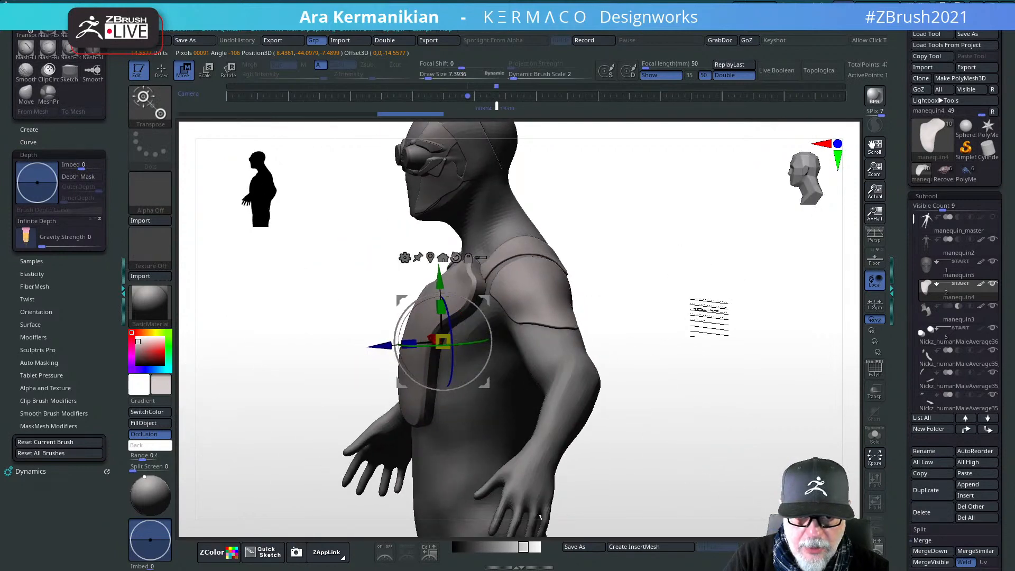
Step: Move and rotate the left chest plate so it follows the torso's slope and sits closer to the body
left_click_drag(680, 317, 647, 281)
mouse_move(438, 343)
left_mouse_down()
mouse_move(452, 344)
mouse_move(436, 343)
left_mouse_up()
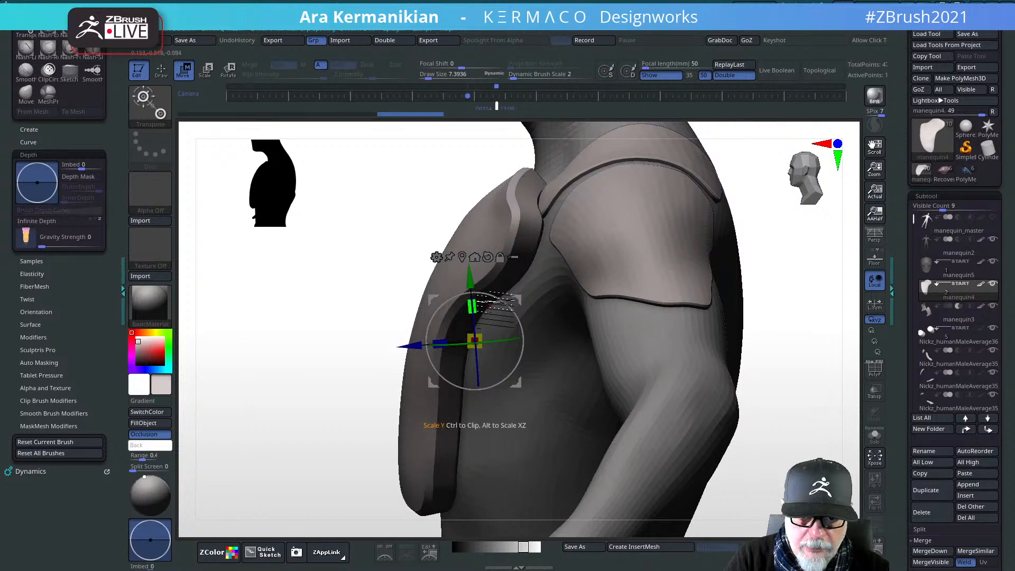
left_click_drag(292, 253, 289, 251, "shift")
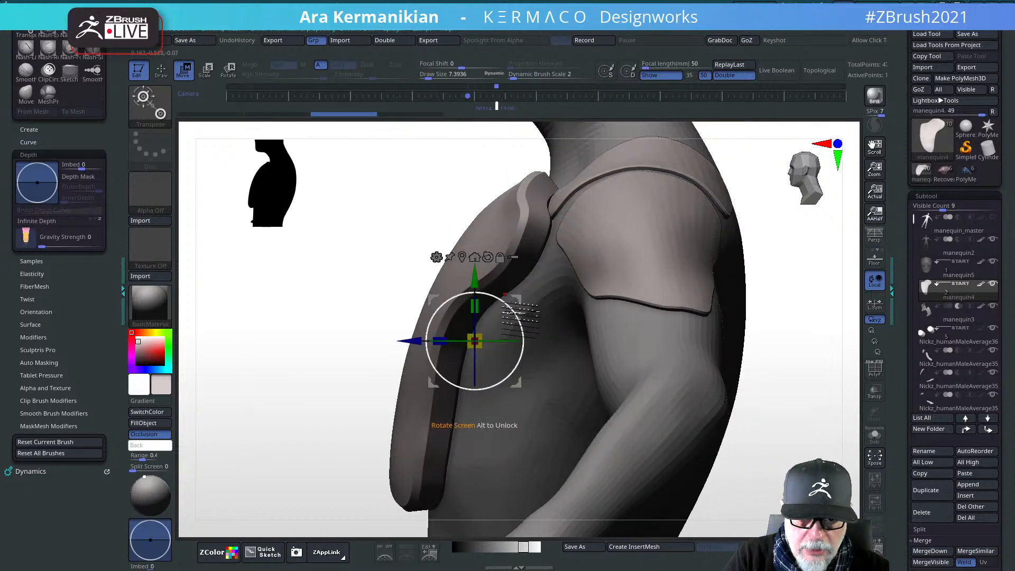
left_click_drag(506, 304, 502, 298)
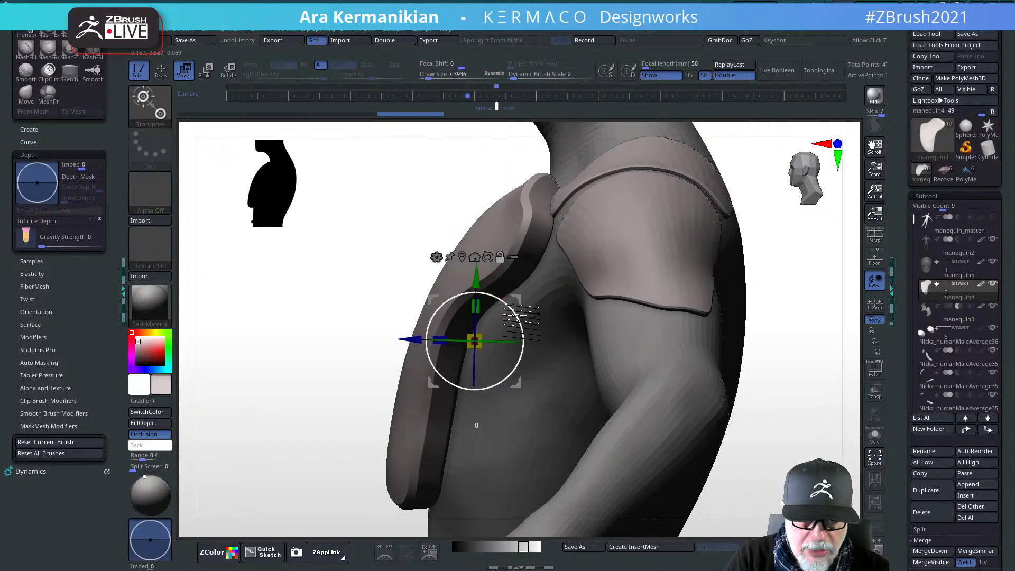
left_click_drag(439, 329, 476, 344)
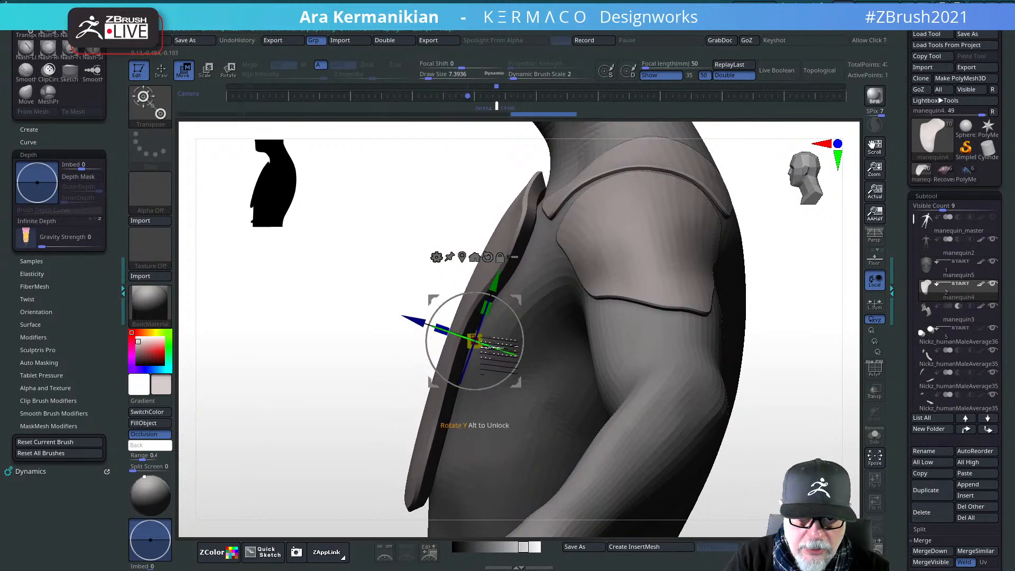
Step: Inspect the chest plate's fit from the front and three-quarter views and recenter the gizmo on the plate
left_click_drag(317, 362, 351, 362)
left_click_drag(497, 346, 725, 295)
left_click_drag(685, 459, 736, 370)
left_click_drag(753, 206, 671, 114, "alt")
left_click_drag(696, 272, 611, 403)
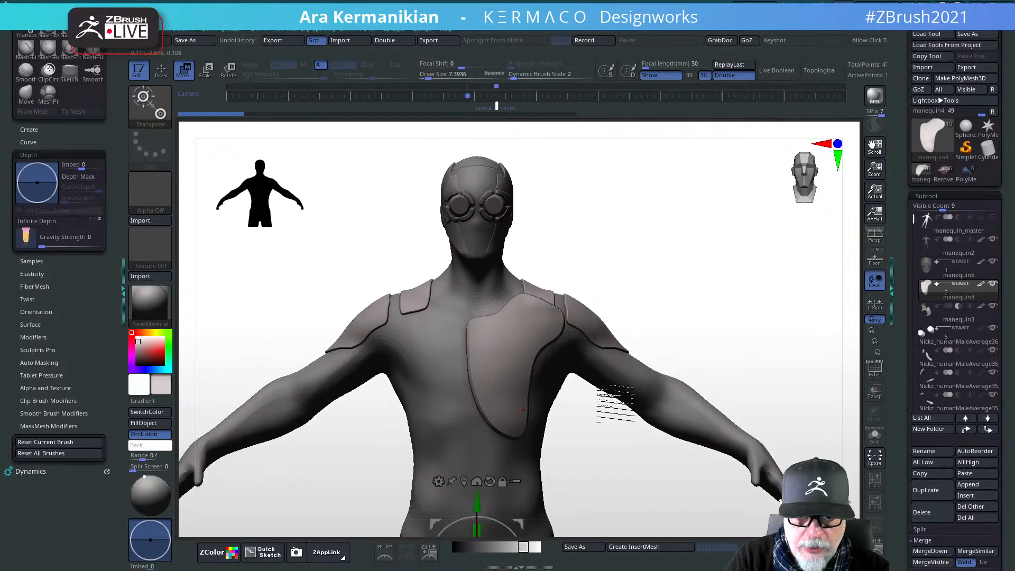
left_click_drag(714, 295, 485, 333)
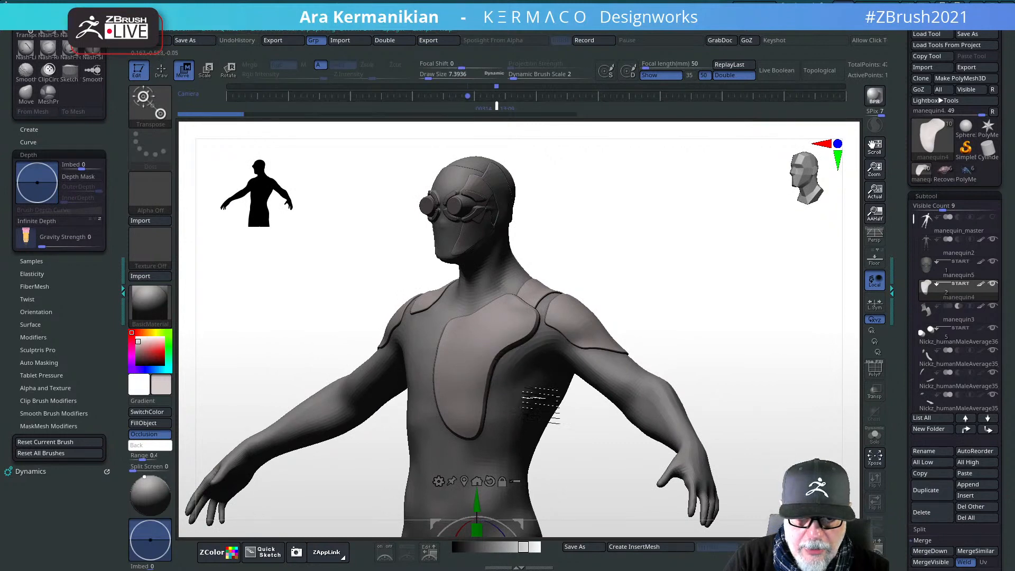
left_click(465, 481, "alt")
left_click_drag(729, 287, 750, 285, "shift")
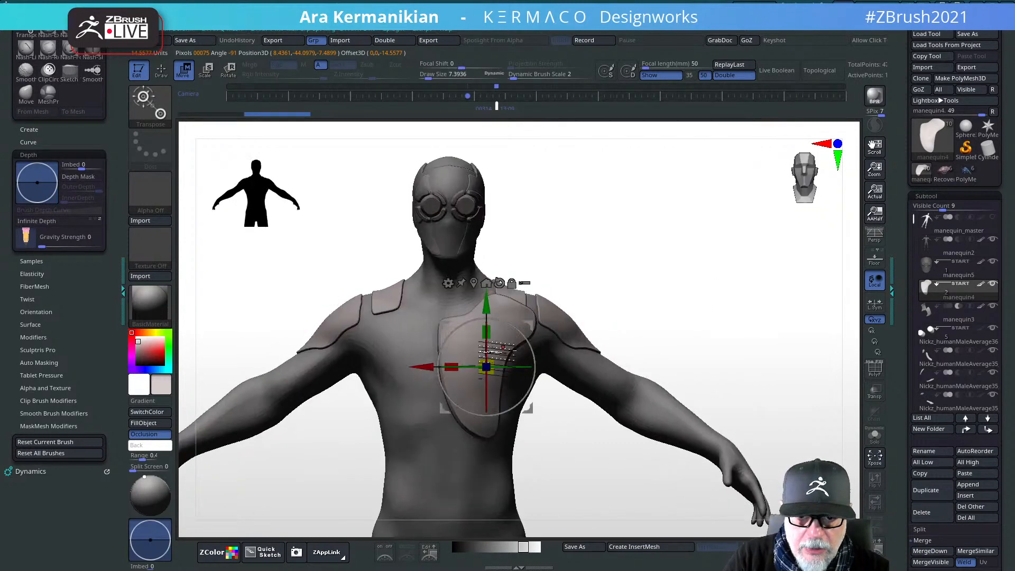
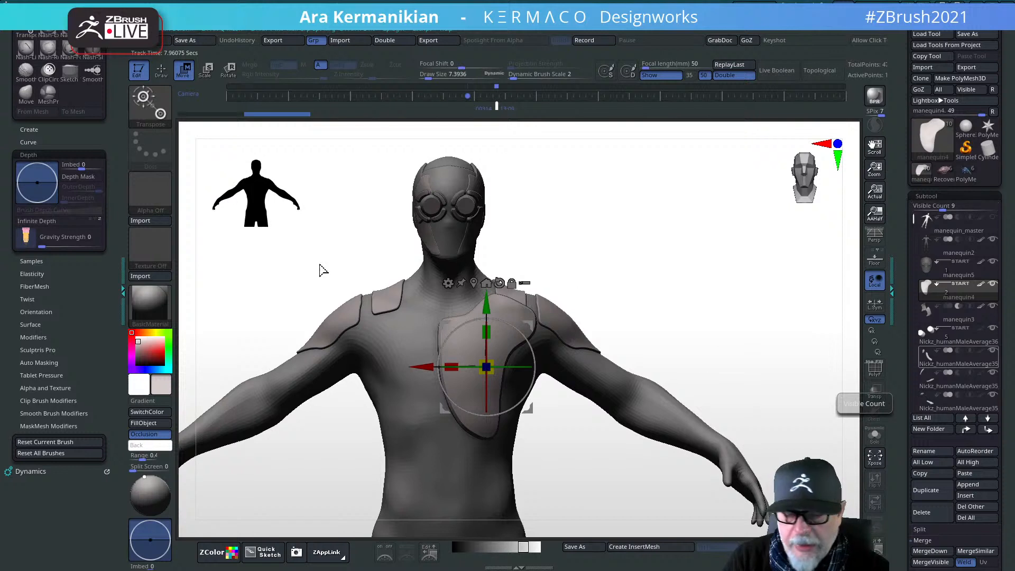
Step: Delete the left chest plate subtool and frame the mannequin's upper body from the front
left_click_drag(698, 315, 715, 307, "ctrl")
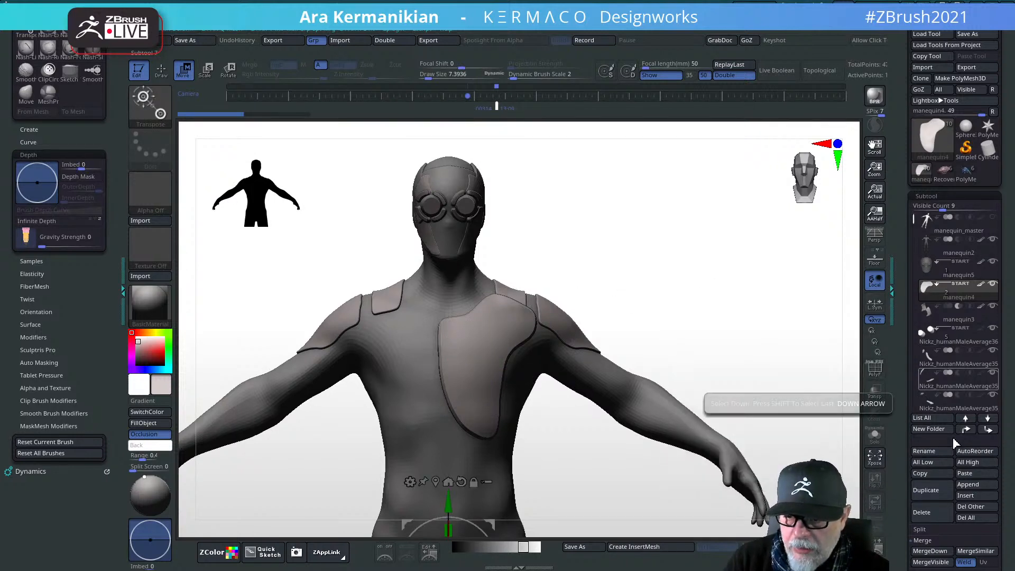
left_click(925, 506)
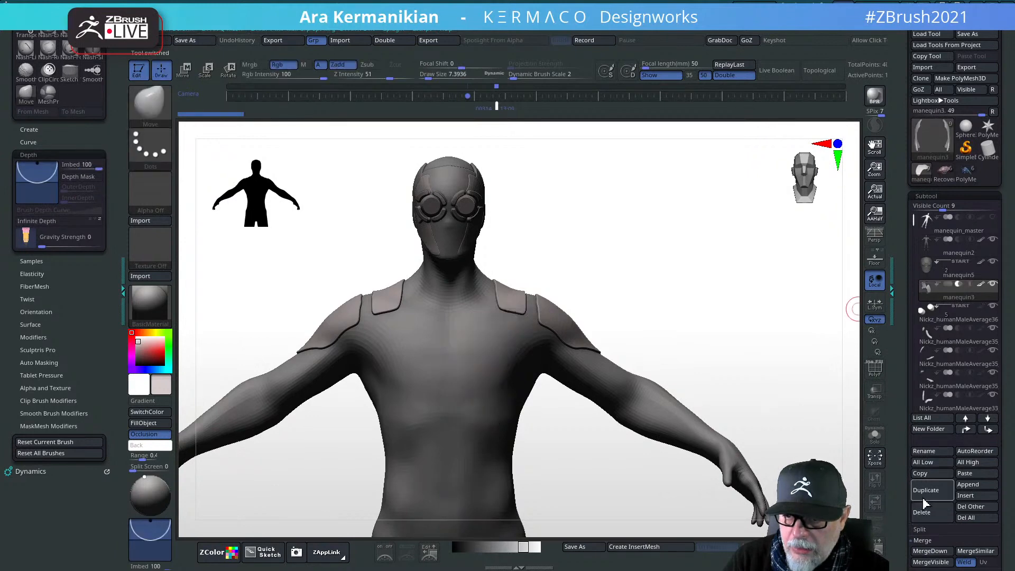
left_click_drag(627, 271, 591, 267)
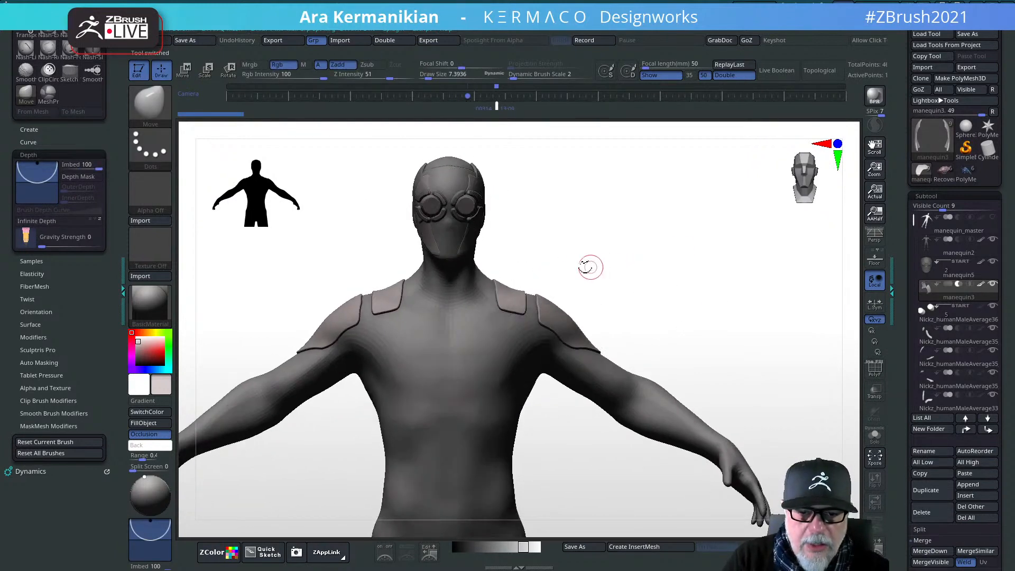
left_click_drag(699, 284, 659, 277, "alt")
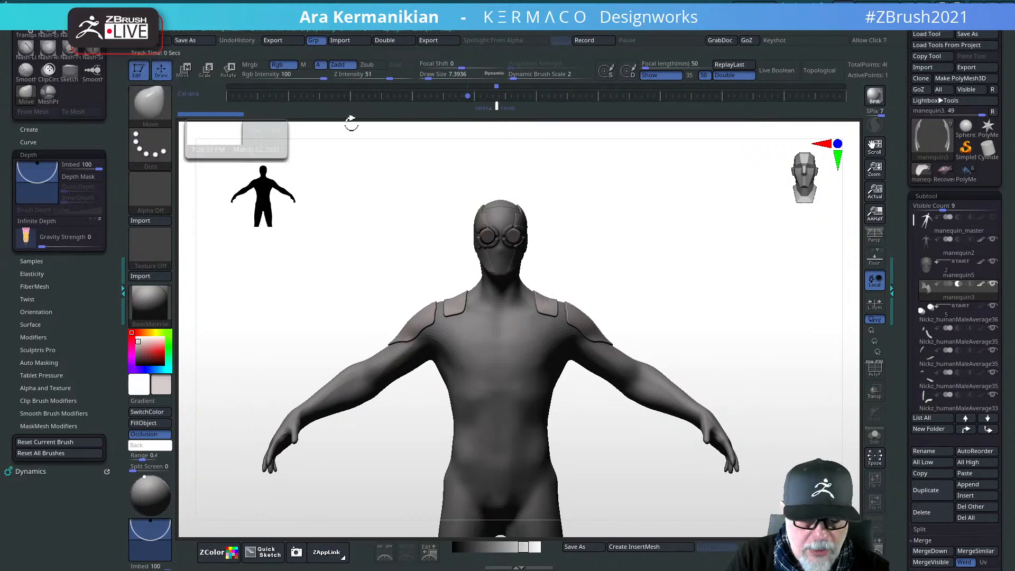
Step: Choose the MeshSplat brush, dismiss its usage note and make the manequin2 subtool active
key("b")
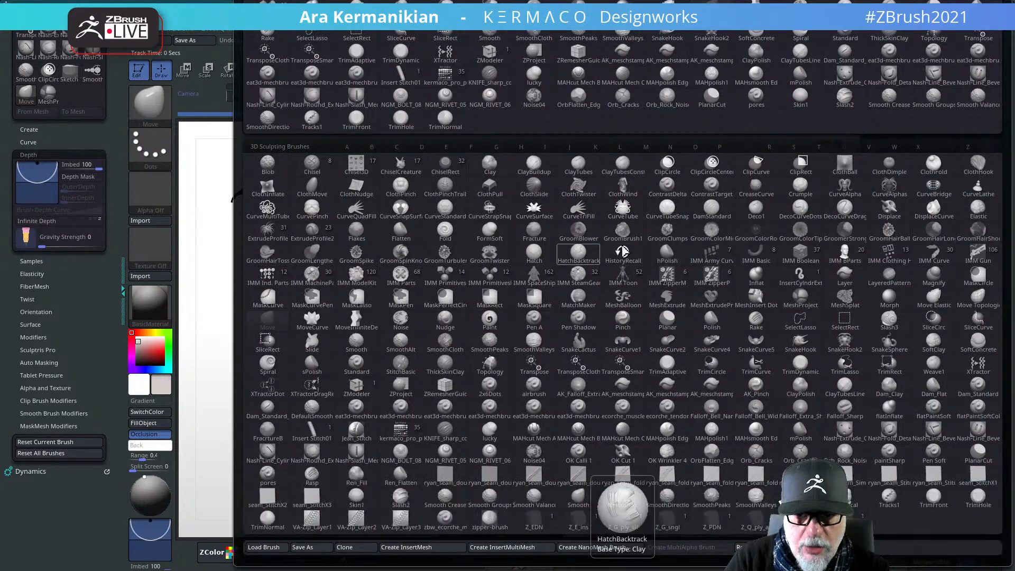
key("m")
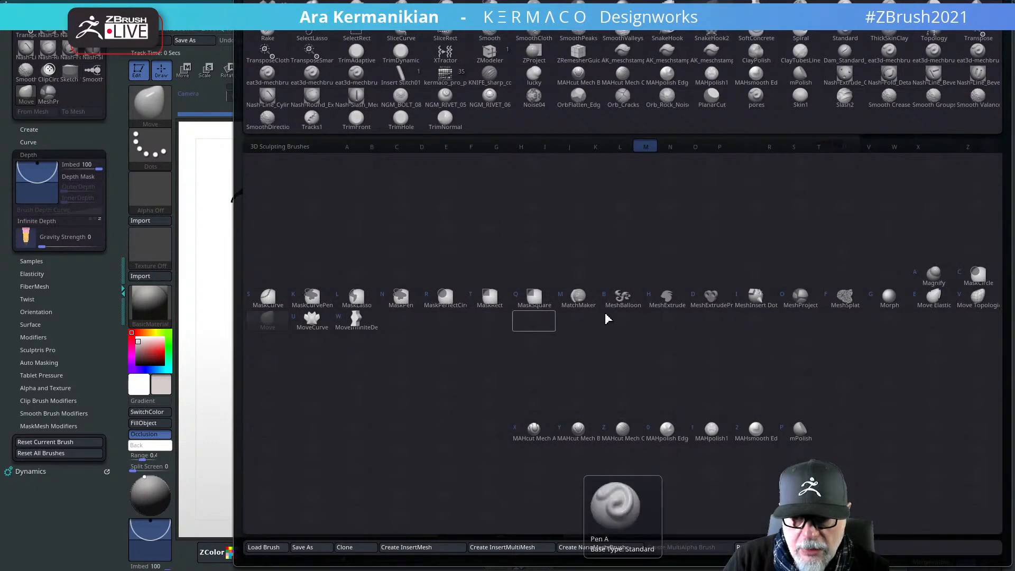
left_click(844, 300)
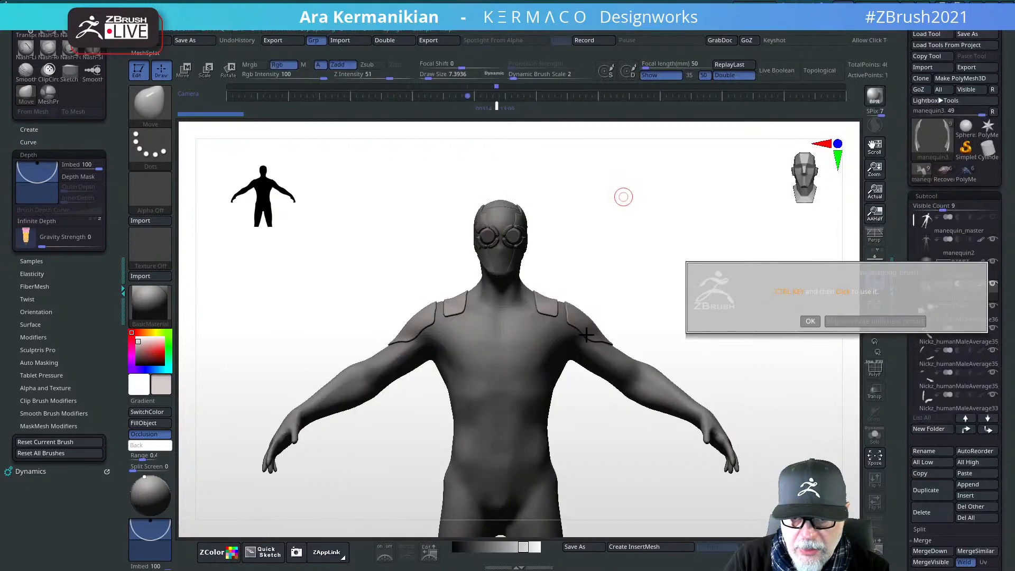
left_click(856, 322)
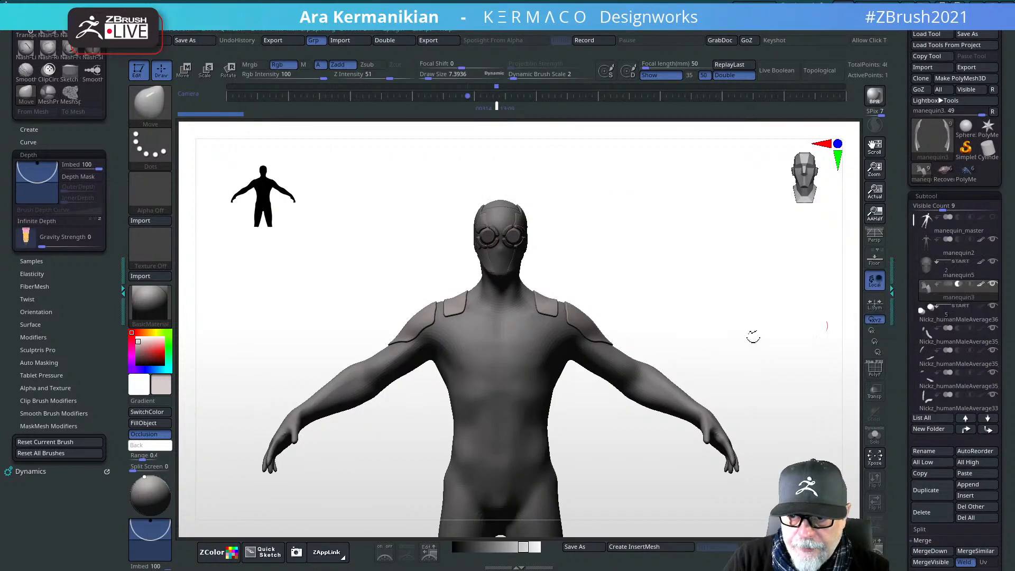
left_click(968, 256)
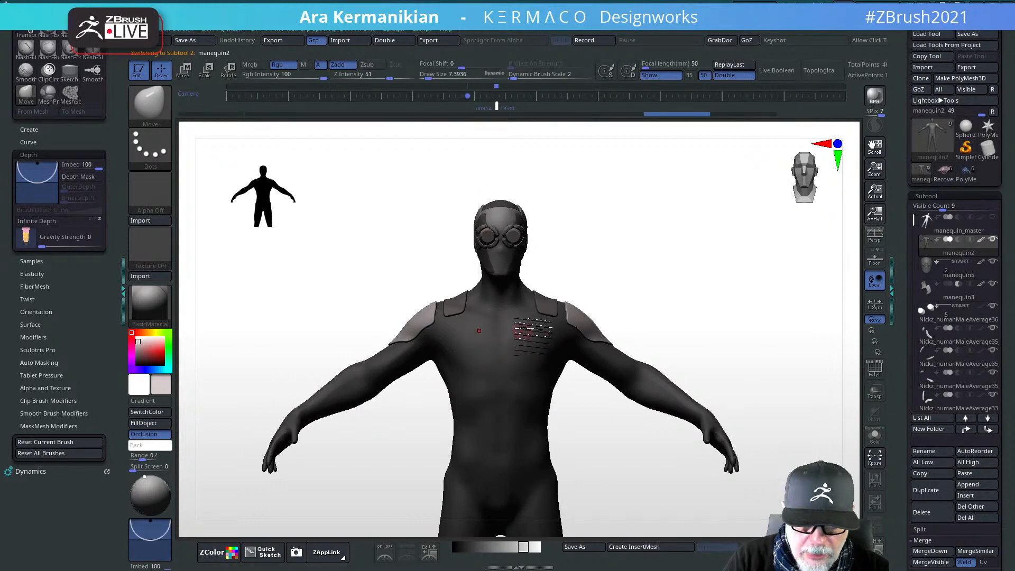
Step: Draw a MeshSplat lasso patch over the crown of the mannequin's head on manequin2
left_click_drag(716, 251, 621, 250)
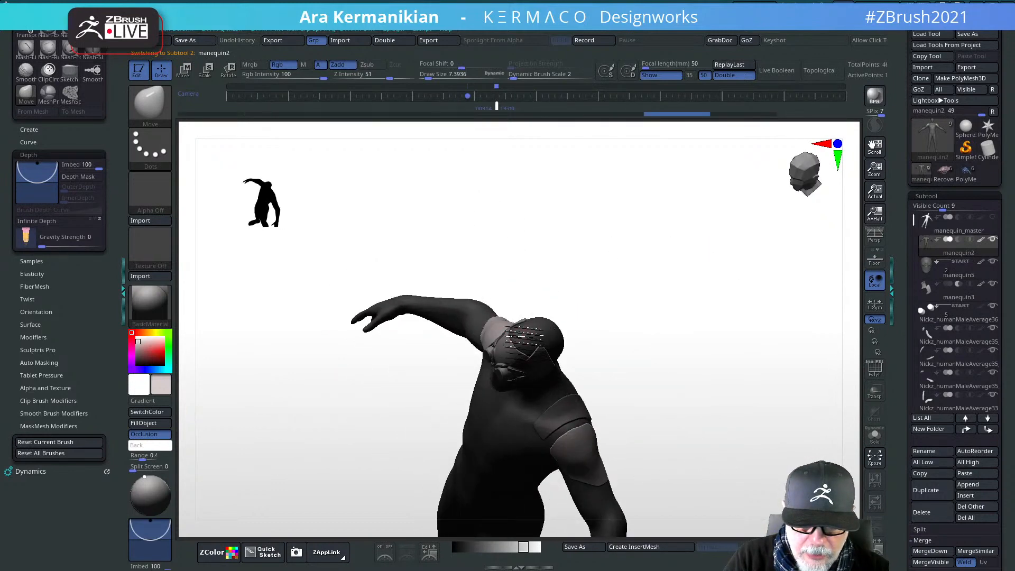
left_click_drag(564, 337, 596, 297)
key("ctrl")
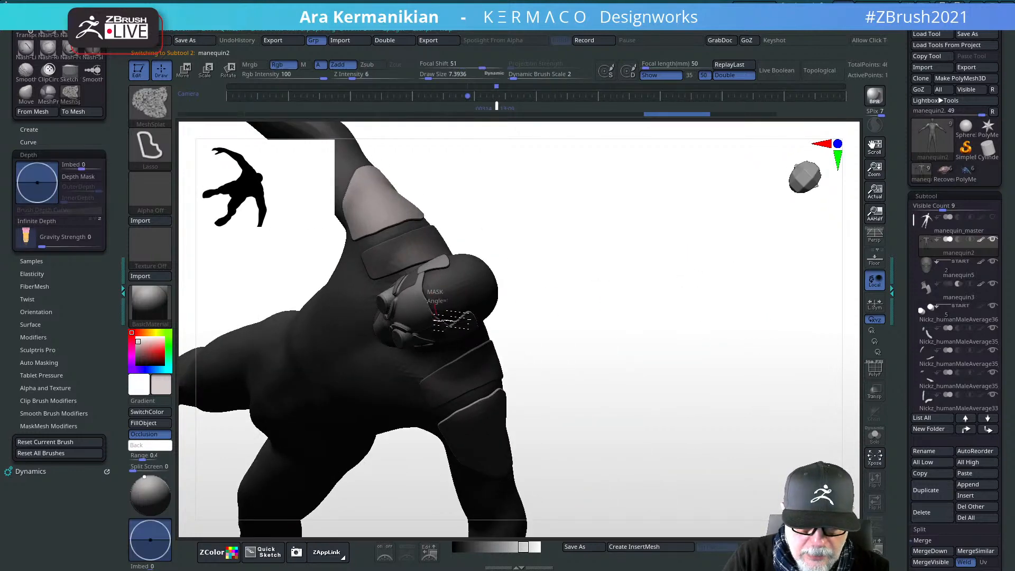
left_click_drag(488, 290, 551, 272, "ctrl")
left_click_drag(704, 341, 672, 322)
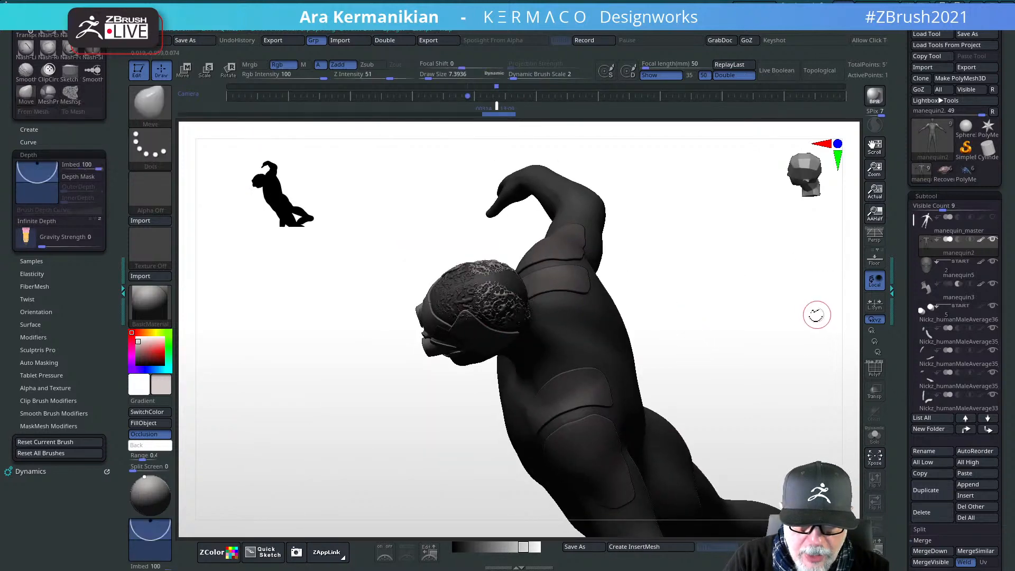
Step: Extend the MeshSplat texture over the back of the head and inspect it in profile
left_click_drag(815, 315, 756, 317)
left_click_drag(479, 275, 481, 300, "ctrl")
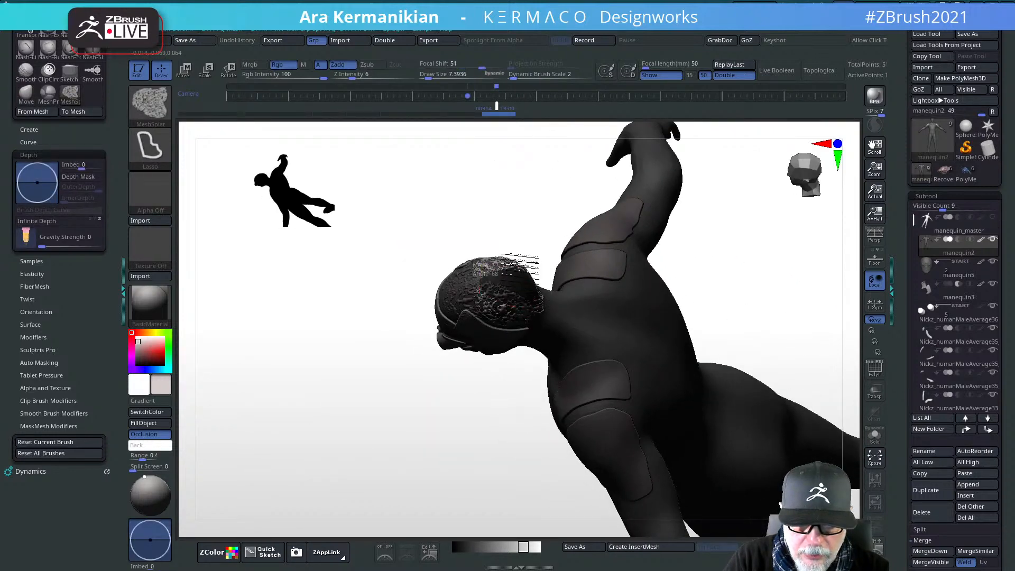
mouse_move(806, 278)
left_mouse_down()
mouse_move(802, 262)
mouse_move(777, 270)
left_mouse_up()
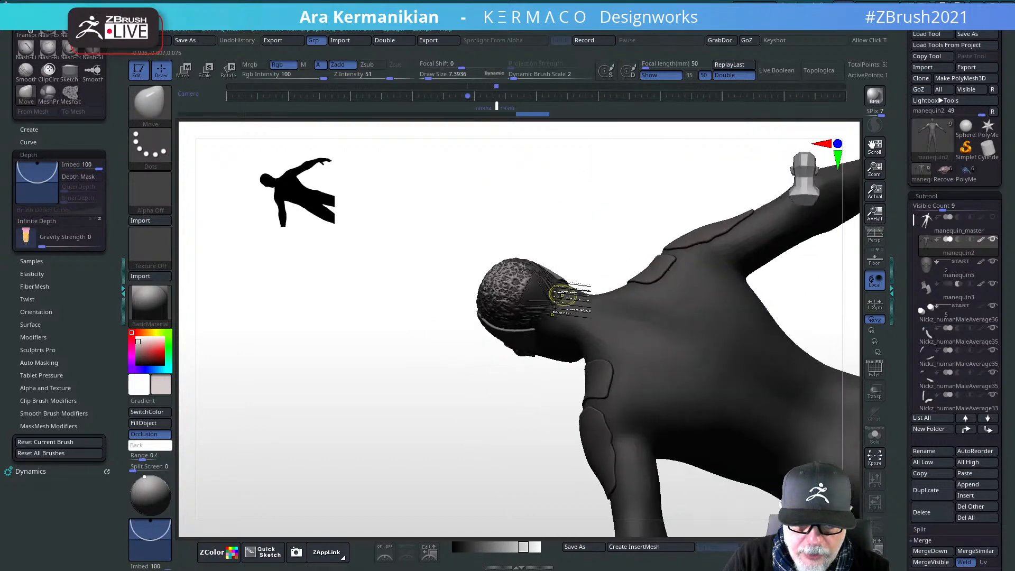
key("ctrl")
mouse_move(617, 197)
left_mouse_down()
mouse_move(763, 294)
mouse_move(771, 261)
mouse_move(711, 291)
mouse_move(729, 363)
mouse_move(753, 317)
mouse_move(723, 320)
mouse_move(703, 301)
mouse_move(777, 351)
mouse_move(677, 306)
left_mouse_up()
left_click_drag(733, 270, 516, 308)
left_click_drag(611, 287, 492, 286)
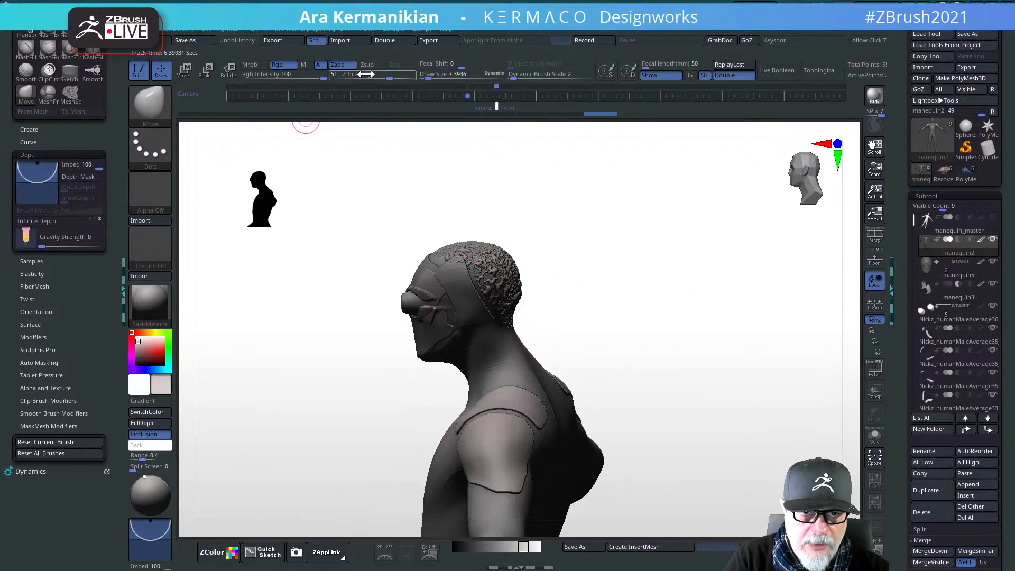
Step: Lower the MeshSplat brush's Z Intensity to 4
left_click_drag(389, 80, 382, 77)
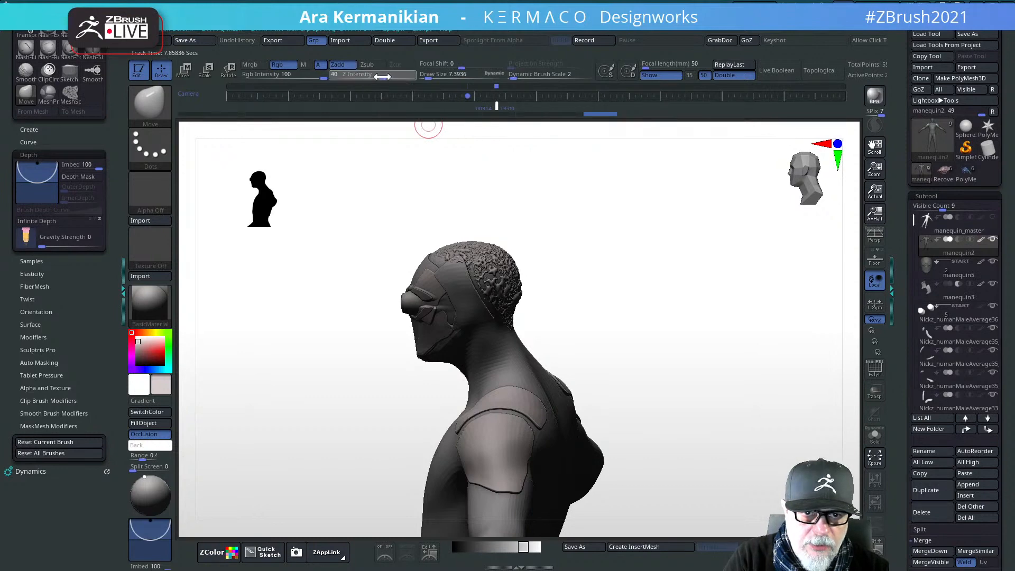
key("ctrl")
key("ctrl")
key("ctrl")
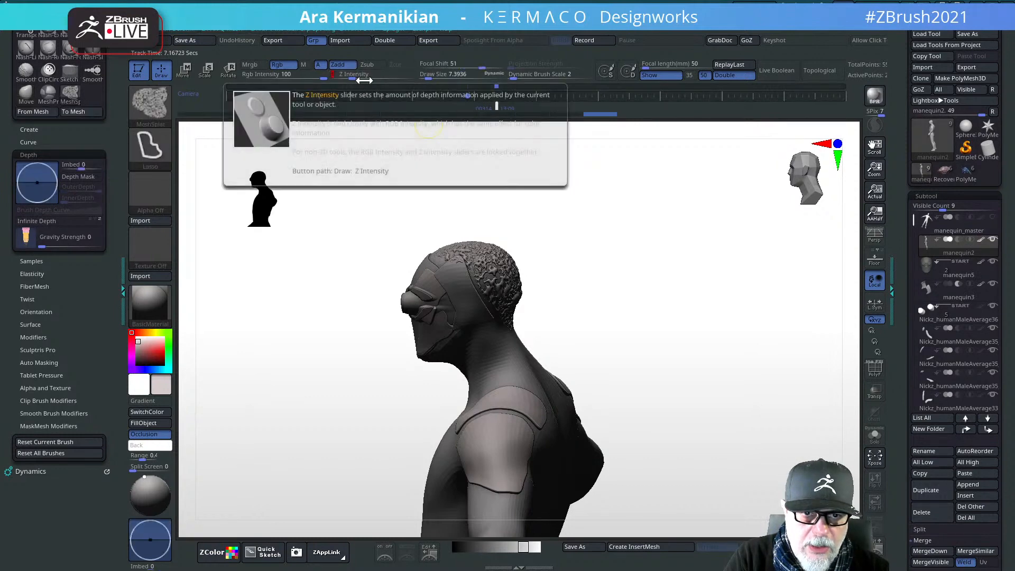
left_click_drag(372, 71, 348, 75)
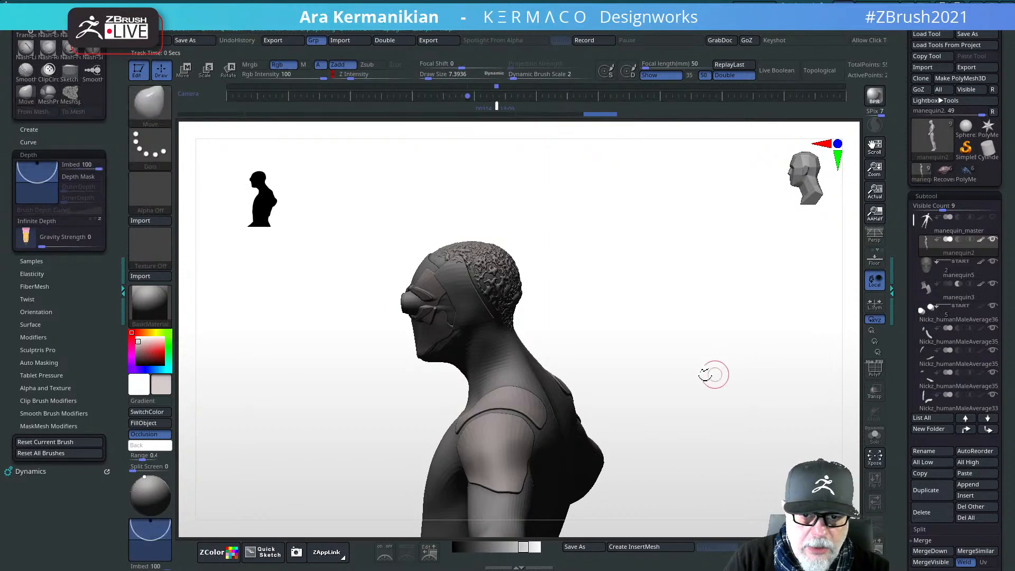
Step: Try a symmetrical MeshSplat patch across the mannequin's upper chest and undo it
mouse_move(666, 360)
left_mouse_down()
mouse_move(703, 279)
mouse_move(528, 344)
left_mouse_up()
key("ctrl")
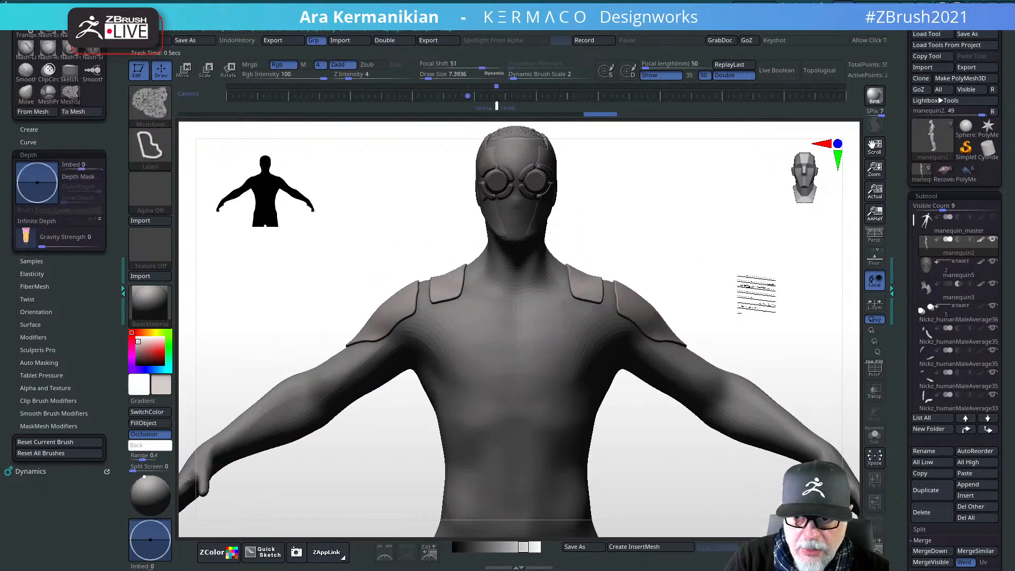
mouse_move(528, 309)
left_mouse_down("ctrl")
mouse_move(520, 418)
mouse_move(560, 420)
mouse_move(592, 370)
mouse_move(611, 312)
mouse_move(597, 310)
mouse_move(714, 260)
left_mouse_up("ctrl")
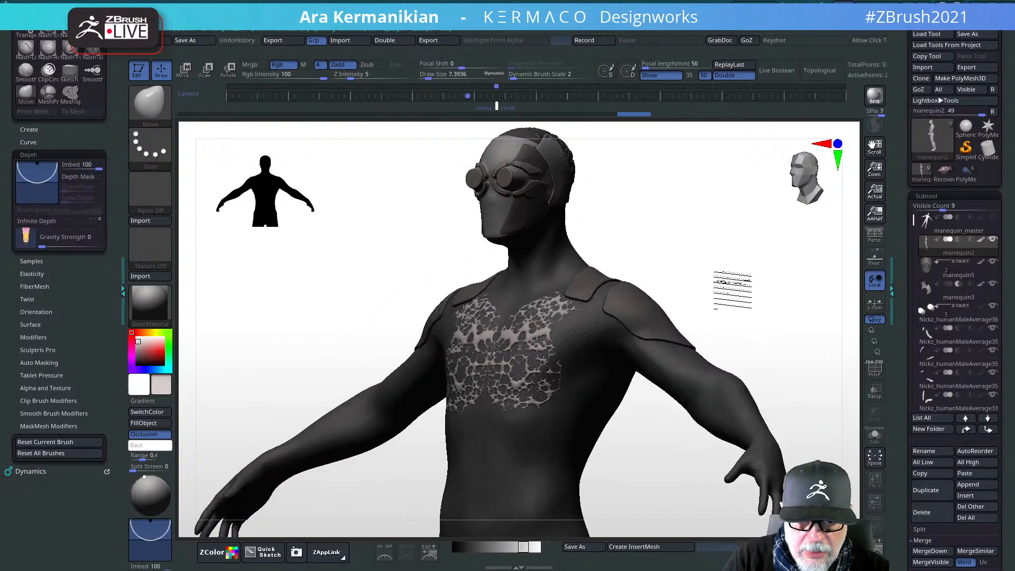
key("ctrl+z")
Step: Try MeshSplat on both sides of the chest with a higher Z Intensity and undo the result
left_click_drag(351, 77, 387, 76, "ctrl")
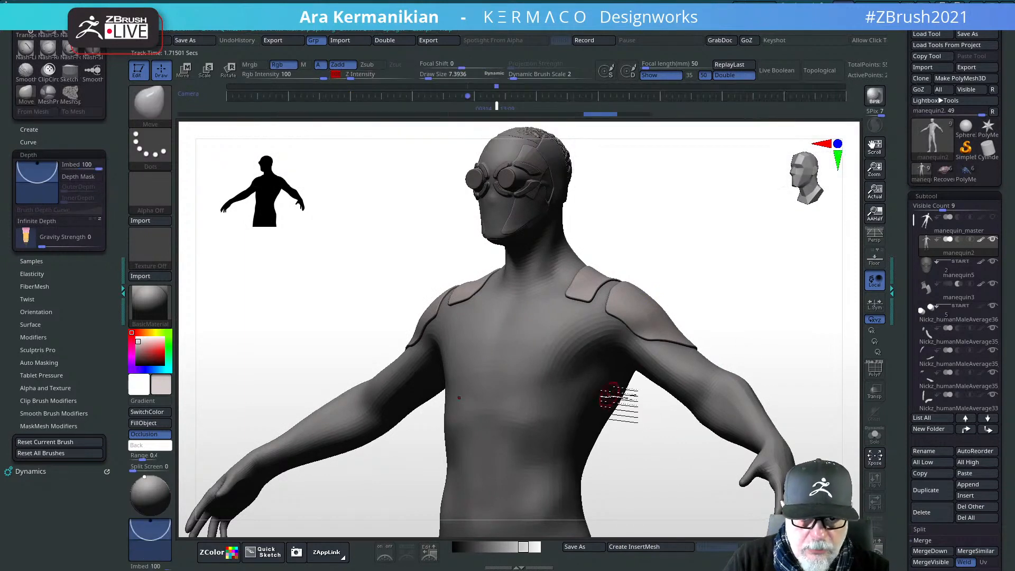
mouse_move(535, 316)
left_mouse_down("ctrl")
mouse_move(520, 431)
mouse_move(571, 321)
left_mouse_up("ctrl")
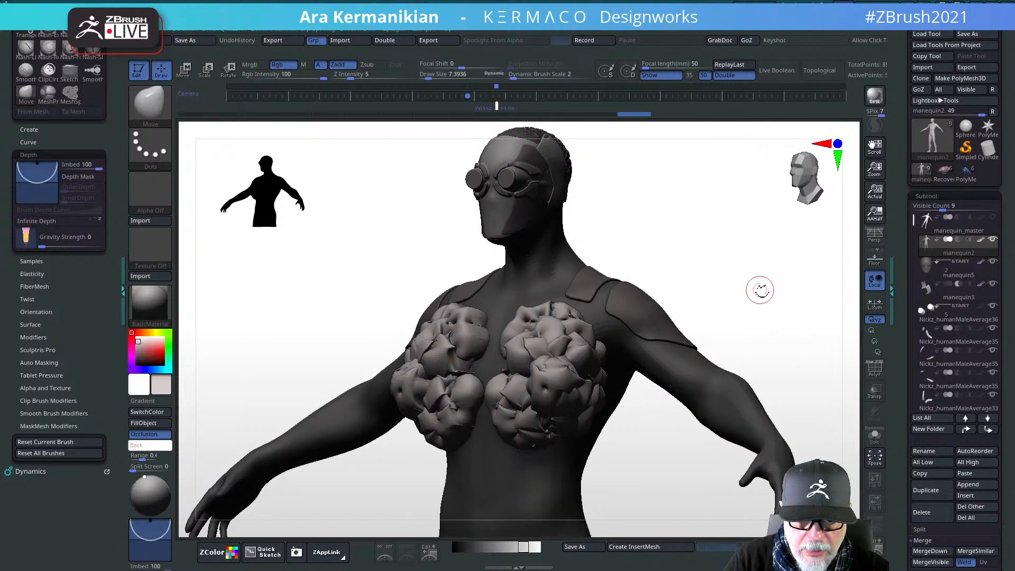
left_click_drag(759, 290, 777, 306)
key("ctrl+z")
key("ctrl+z")
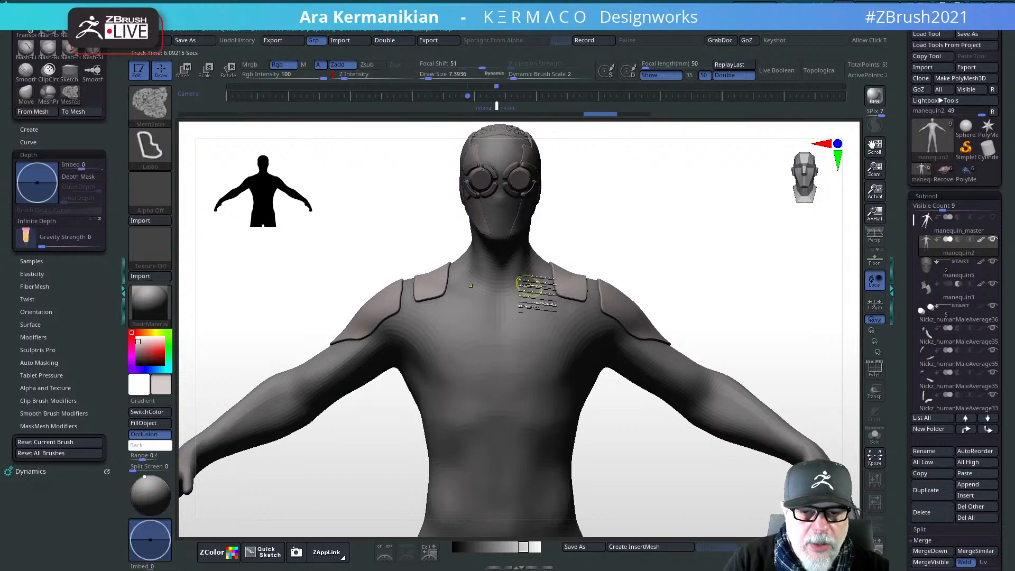
Step: Choose the MeshBalloon brush with the mannequin's upper body framed from the front
left_click(26, 94)
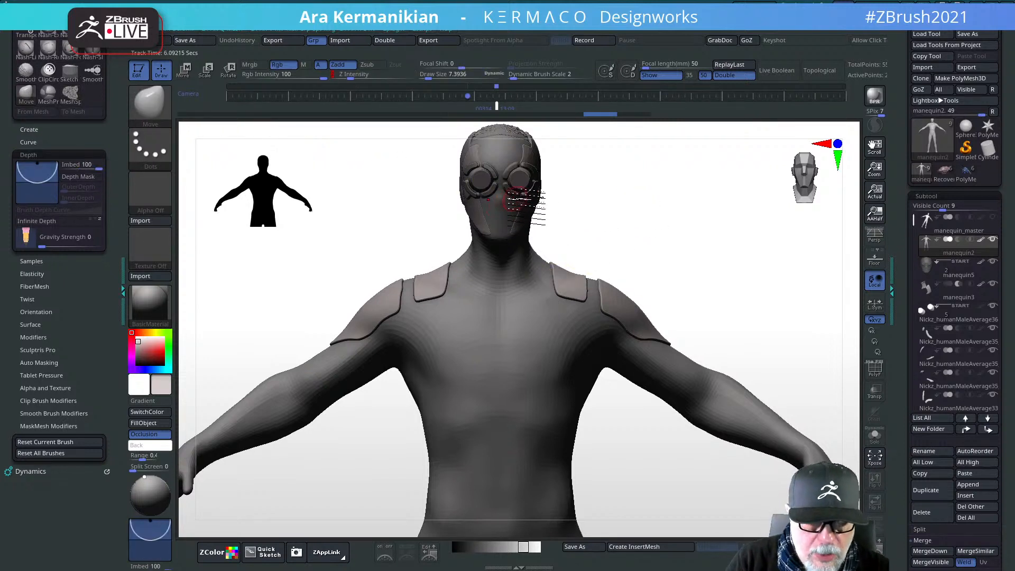
left_click_drag(670, 251, 640, 267, "alt")
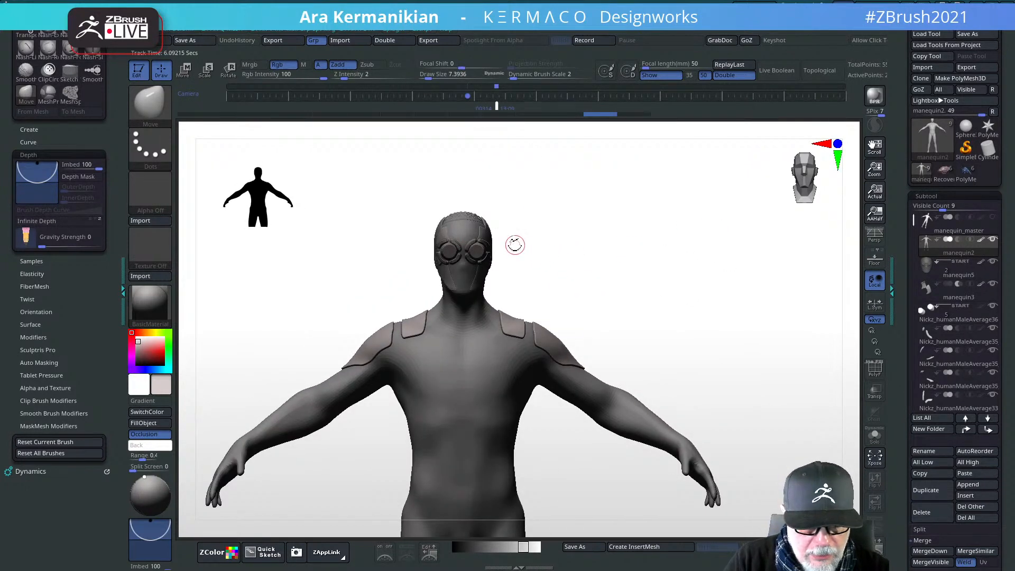
key("b")
key("m")
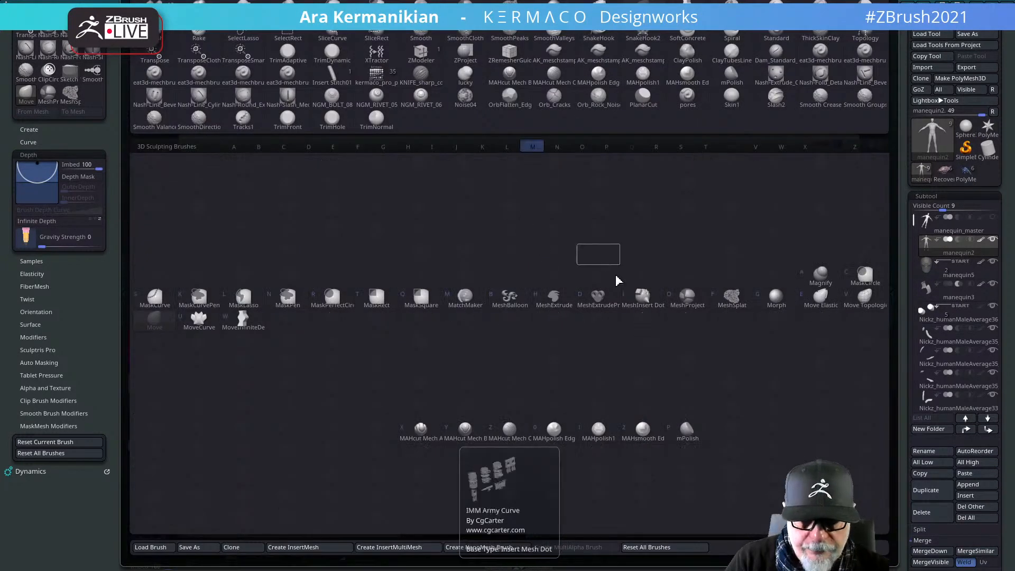
left_click(510, 298)
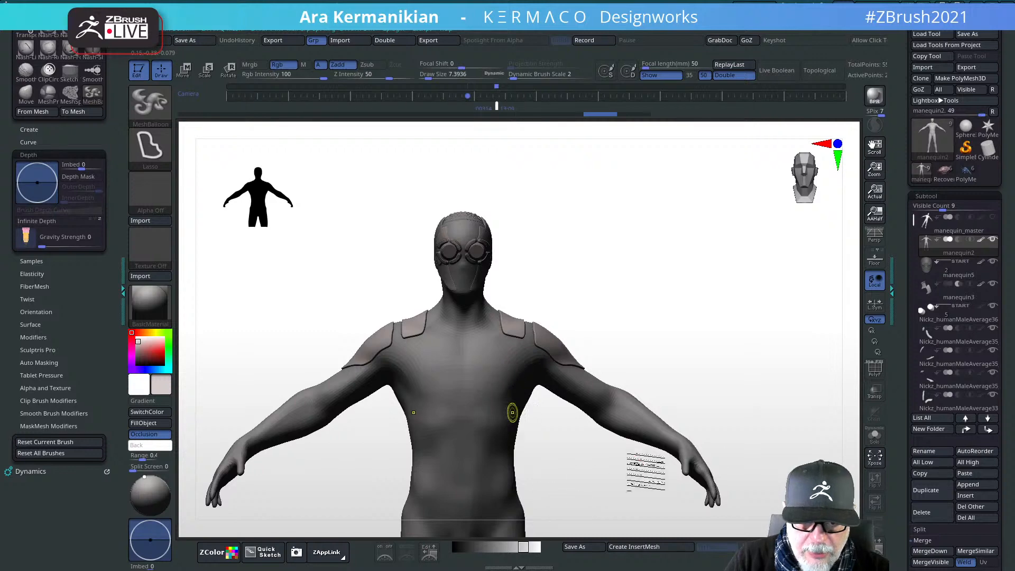
Step: Try a symmetrical MeshBalloon shape across the mannequin's forearms and undo it
left_click_drag(717, 350, 707, 314, "alt")
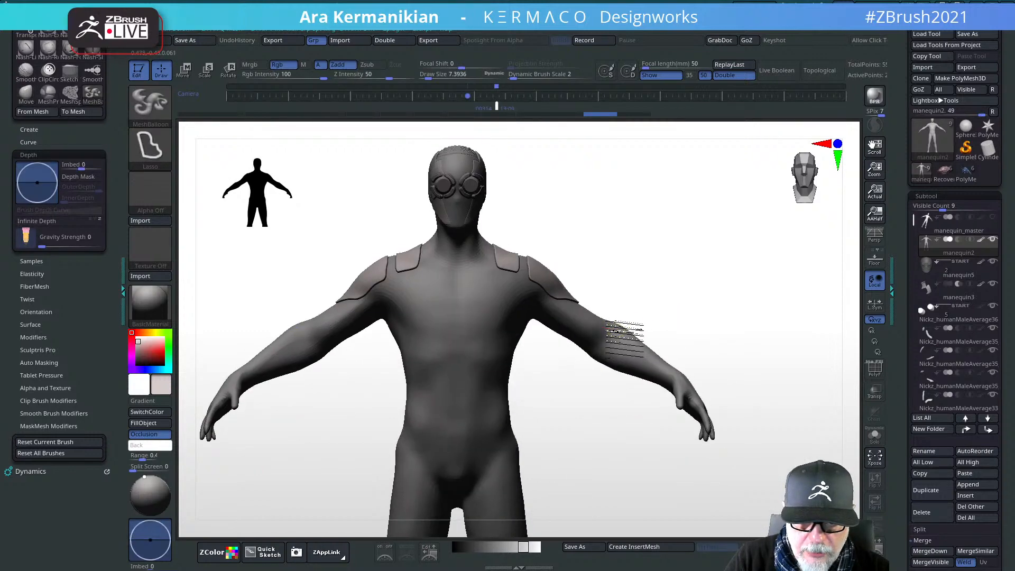
mouse_move(625, 339)
left_mouse_down("ctrl")
mouse_move(725, 345)
mouse_move(680, 394)
mouse_move(603, 408)
mouse_move(595, 373)
left_mouse_up("ctrl")
mouse_move(809, 369)
left_mouse_down()
mouse_move(686, 385)
mouse_move(797, 369)
left_mouse_up()
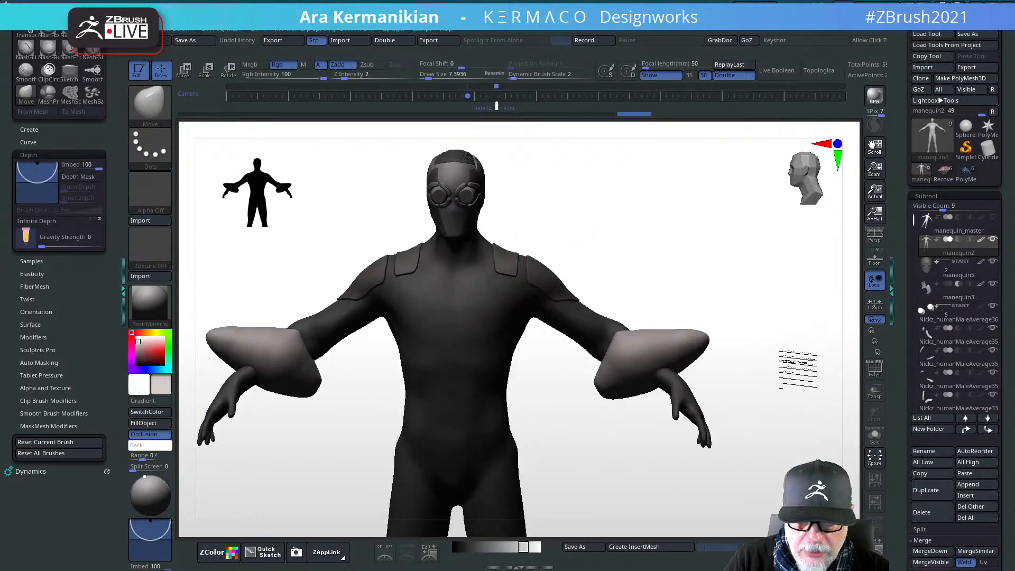
key("ctrl+z")
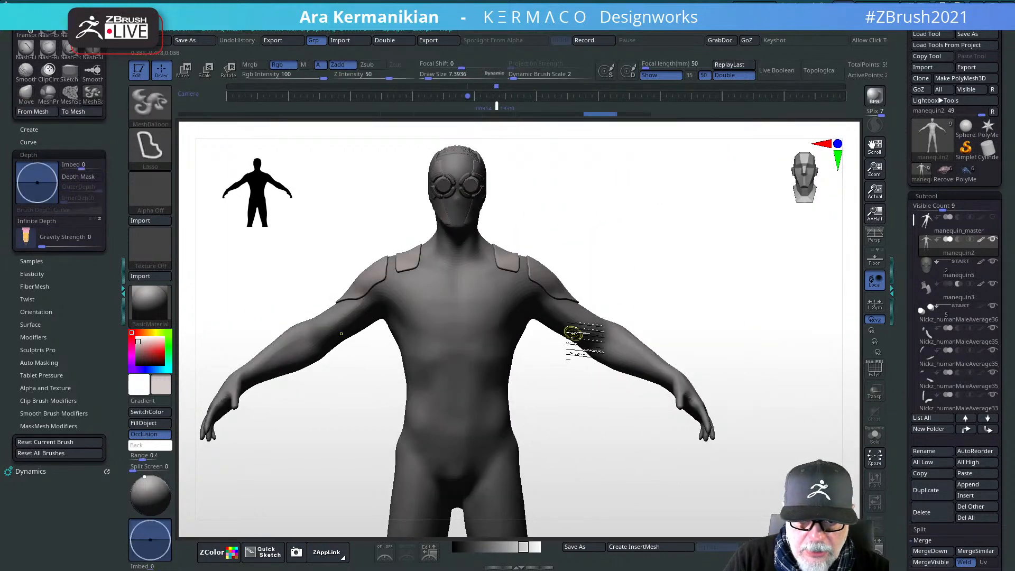
Step: Try another symmetrical MeshBalloon shape over the elbows, inspect it and undo it
mouse_move(580, 326)
left_mouse_down("ctrl")
mouse_move(647, 280)
mouse_move(619, 354)
mouse_move(561, 379)
left_mouse_up("ctrl")
mouse_move(764, 337)
left_mouse_down()
mouse_move(721, 353)
mouse_move(813, 329)
left_mouse_up()
key("ctrl+z")
Step: Stack three symmetrical MeshBalloon lobes rising from the upper arms and view them from the side
left_click_drag(701, 296, 702, 285, "shift")
left_click_drag(647, 265, 668, 305, "alt")
left_click_drag(709, 344, 681, 334, "alt")
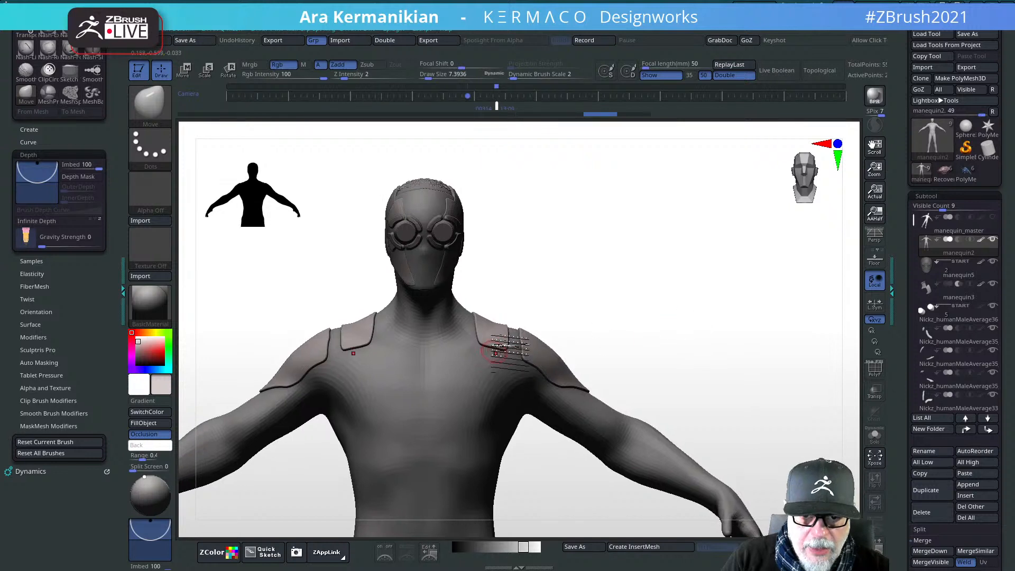
key("1")
mouse_move(591, 410)
left_mouse_down()
mouse_move(630, 413)
mouse_move(603, 422)
left_mouse_up()
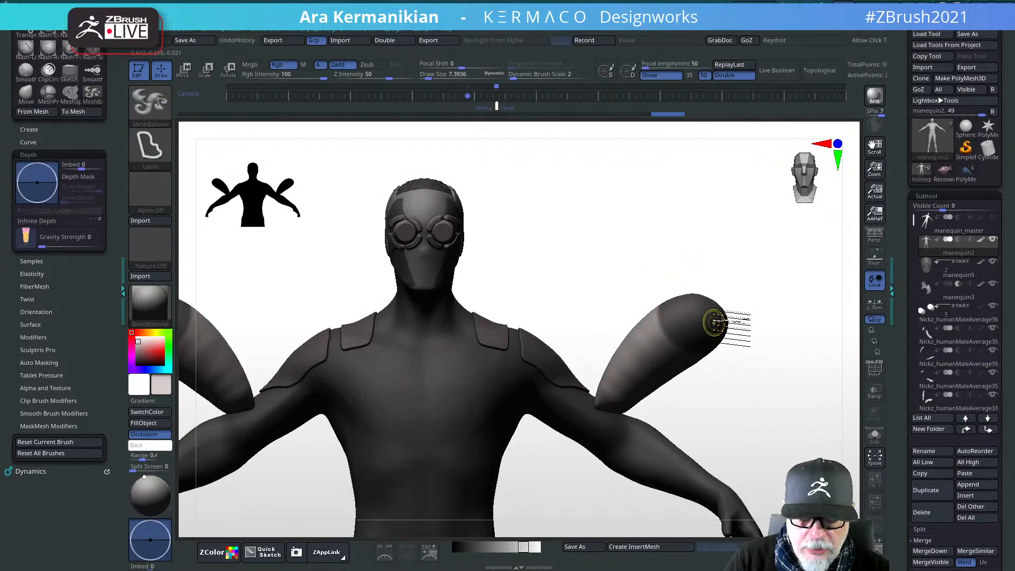
mouse_move(702, 351)
left_mouse_down()
mouse_move(607, 324)
mouse_move(661, 331)
left_mouse_up()
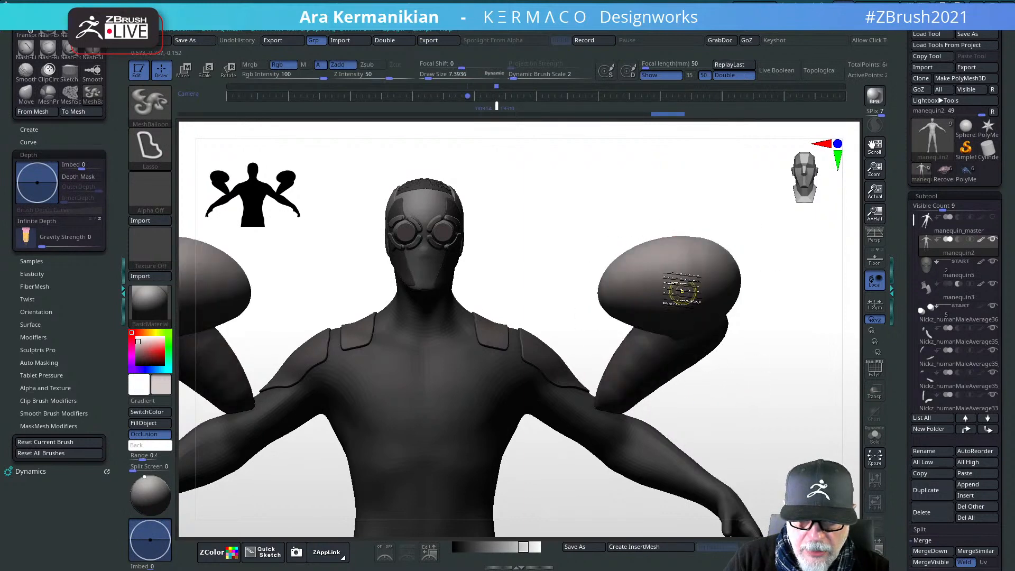
mouse_move(642, 273)
left_mouse_down("ctrl")
mouse_move(675, 198)
mouse_move(682, 266)
left_mouse_up("ctrl")
mouse_move(809, 319)
left_mouse_down()
mouse_move(770, 331)
mouse_move(783, 320)
left_mouse_up()
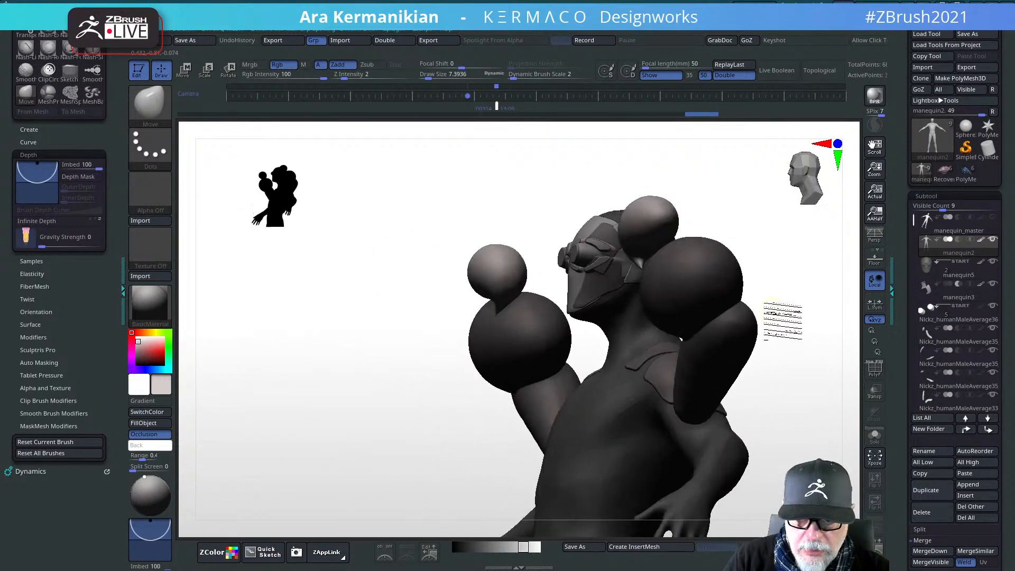
Step: Undo all the stacked balloon lobes and return to a front view of the bare mannequin
key("ctrl+z")
key("ctrl+z")
key("ctrl+z")
key("ctrl+z")
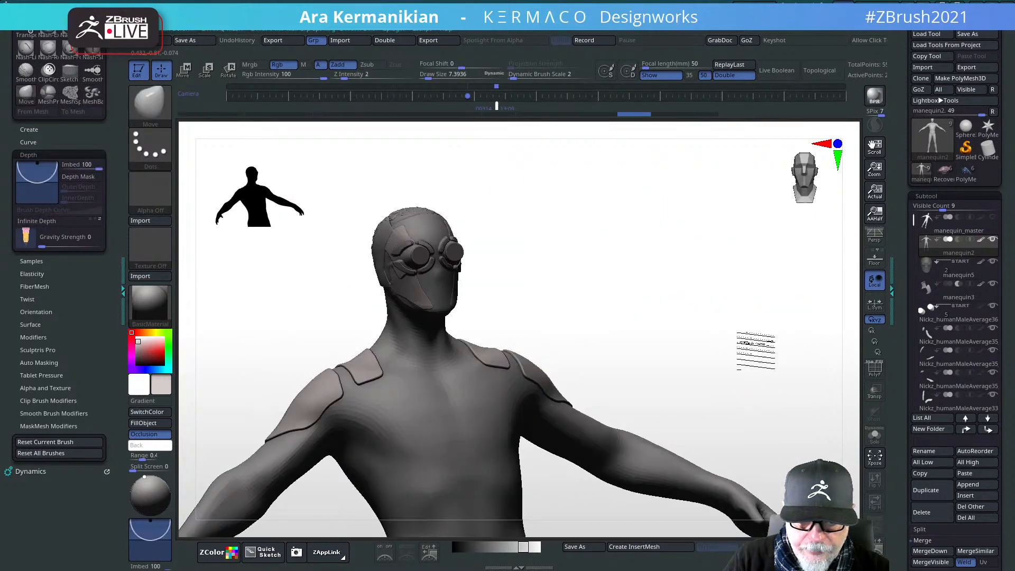
key("ctrl+z")
key("ctrl+z")
key("ctrl+z")
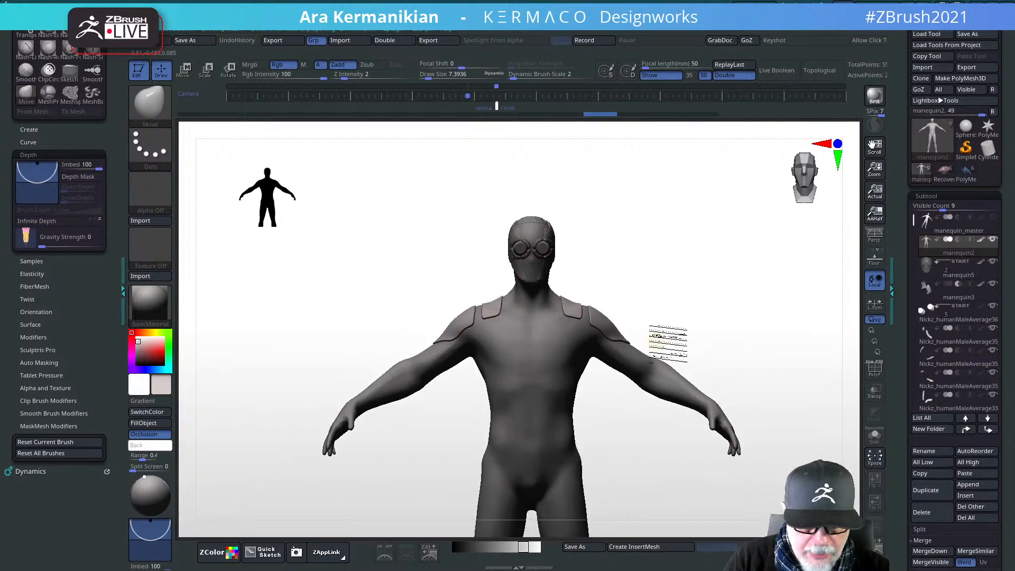
Step: Inflate a rounded MeshBalloon shape on each upper arm and stack a second curved lobe on top
mouse_move(658, 332)
left_mouse_down("ctrl")
mouse_move(634, 354)
mouse_move(713, 296)
mouse_move(666, 381)
mouse_move(657, 301)
mouse_move(687, 255)
mouse_move(682, 314)
left_mouse_up("ctrl")
left_click_drag(658, 269, 659, 278, "ctrl")
key("ctrl+z")
key("ctrl+z")
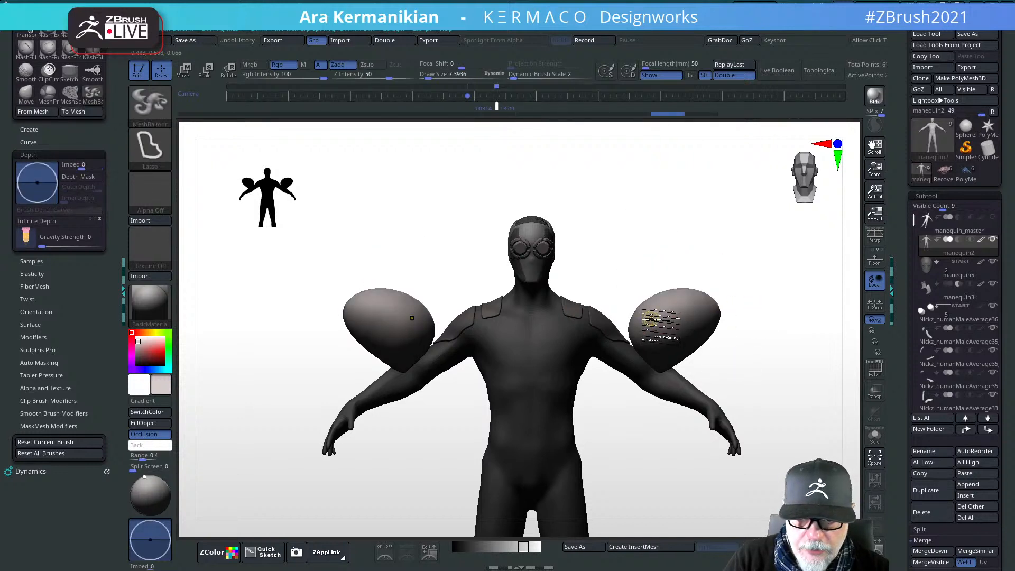
mouse_move(659, 318)
left_mouse_down("ctrl")
mouse_move(702, 266)
mouse_move(687, 336)
left_mouse_up("ctrl")
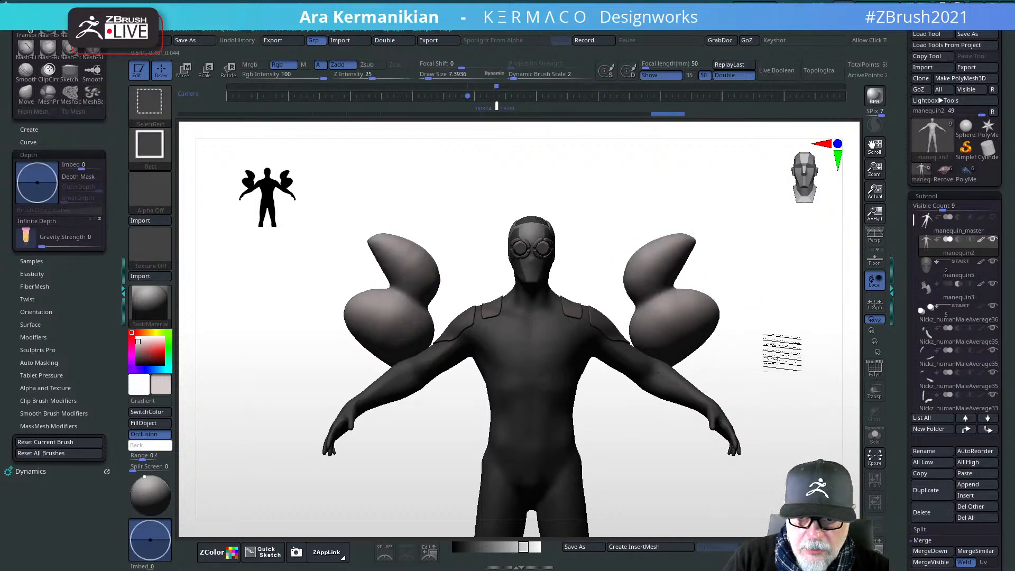
Step: Add further balloon lobes to both arm stacks, inspect them from the side and undo the last ones
mouse_move(606, 206)
left_mouse_down("ctrl+shift")
mouse_move(614, 264)
mouse_move(611, 243)
mouse_move(658, 262)
mouse_move(640, 286)
left_mouse_up("ctrl+shift")
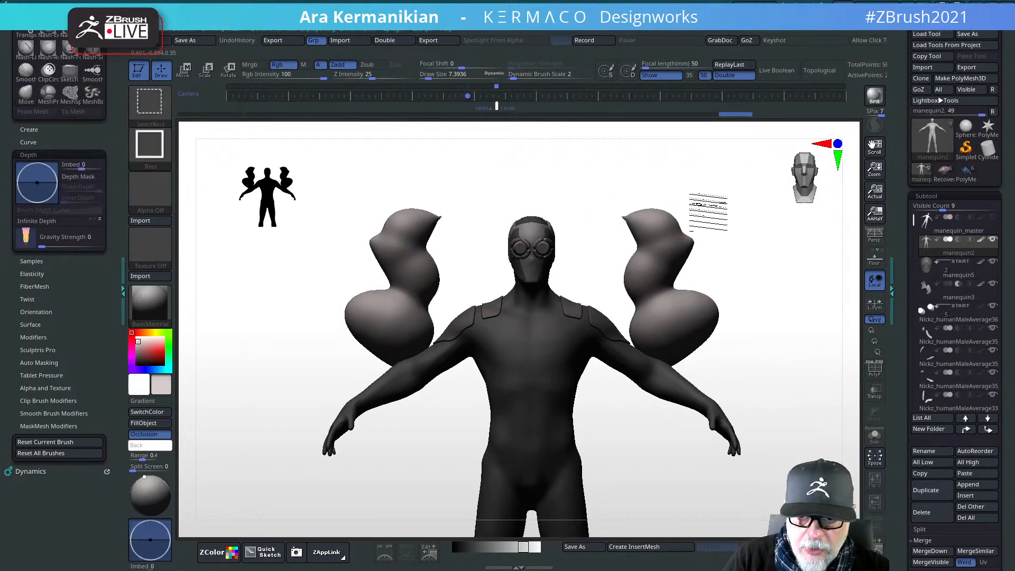
mouse_move(698, 205)
left_mouse_down("ctrl+shift")
mouse_move(643, 252)
mouse_move(711, 251)
mouse_move(713, 233)
left_mouse_up("ctrl+shift")
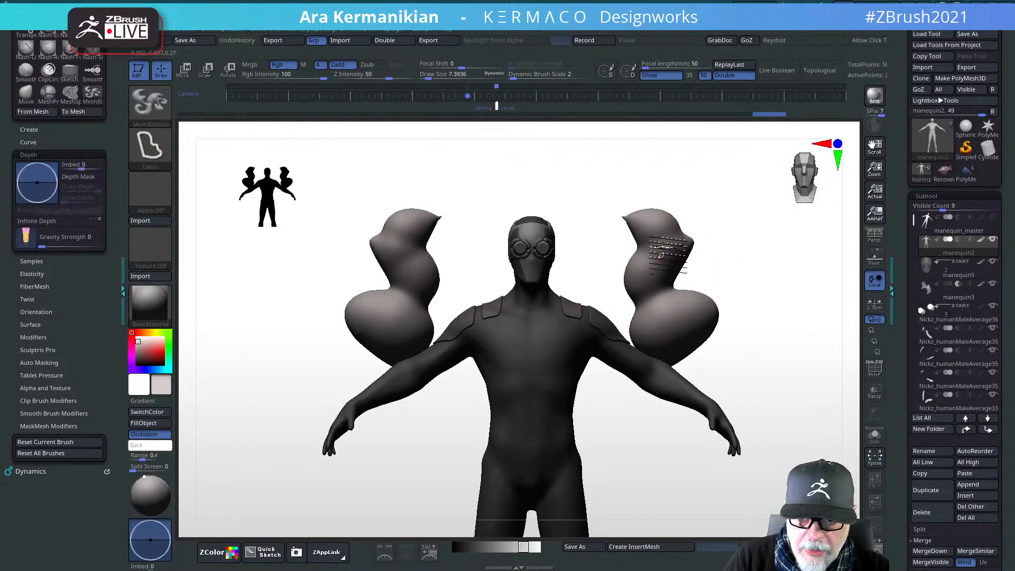
left_click_drag(661, 255, 681, 313)
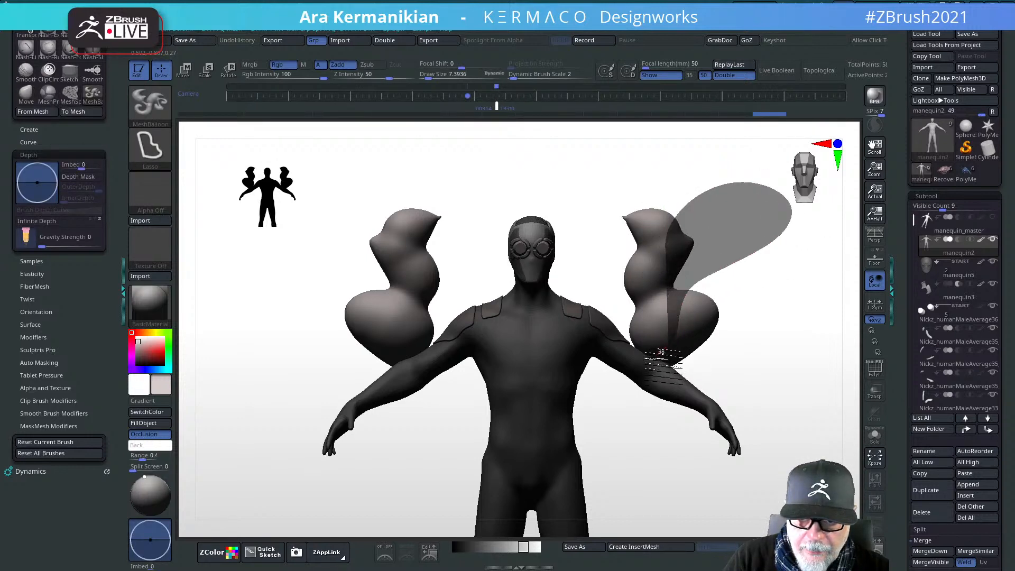
left_click_drag(661, 352, 635, 372)
key("b")
key("m")
key("v")
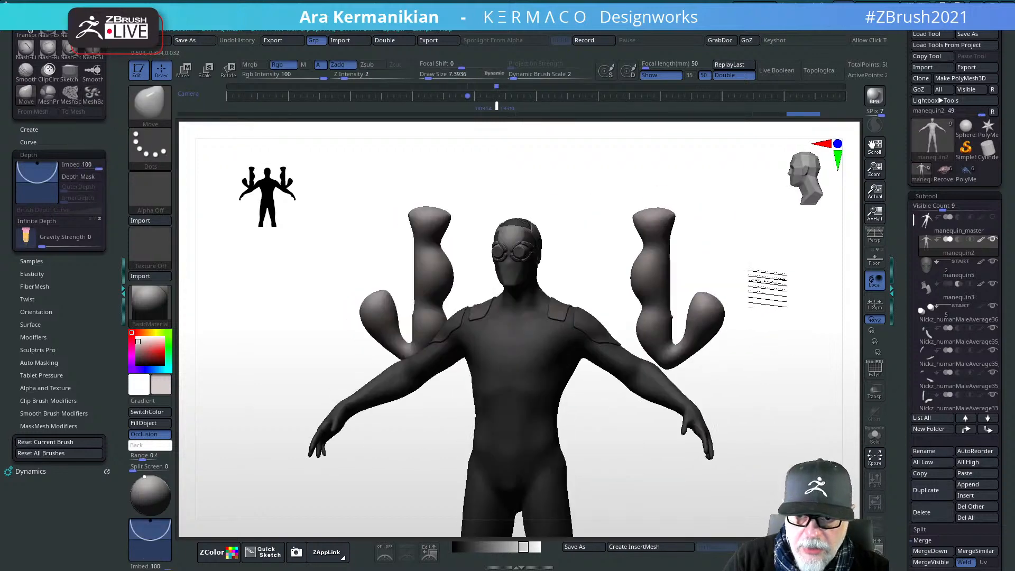
key("b")
key("m")
key("v")
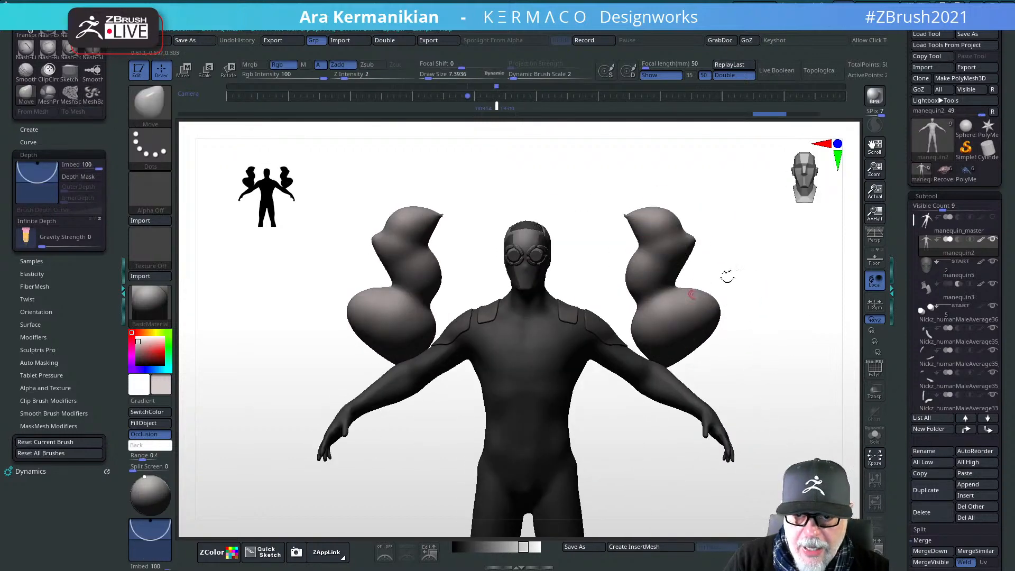
left_click_drag(752, 280, 723, 280)
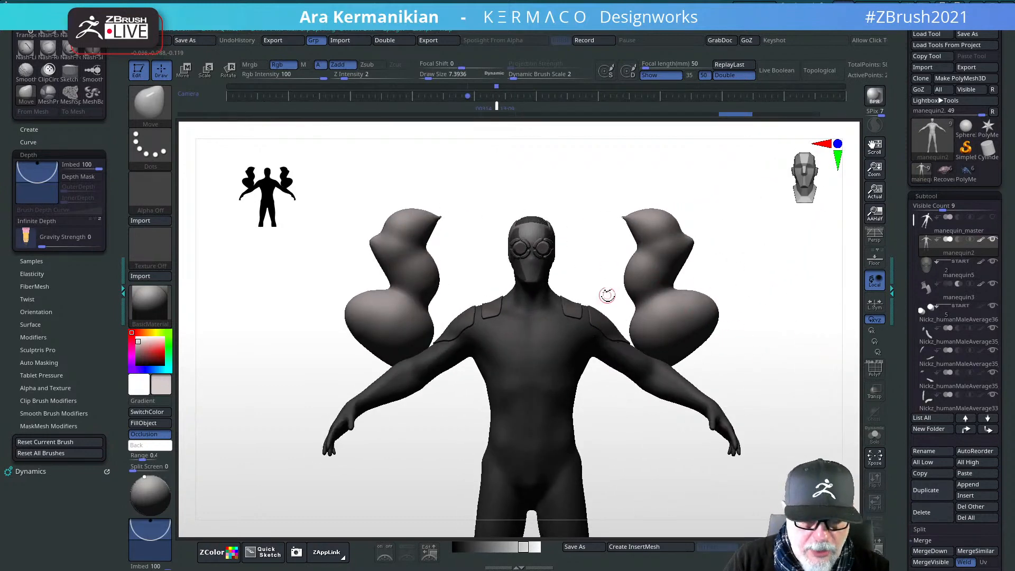
Step: Choose the MeshExtrudePr brush for masked mesh extrusion
key("b")
key("n")
key("Escape")
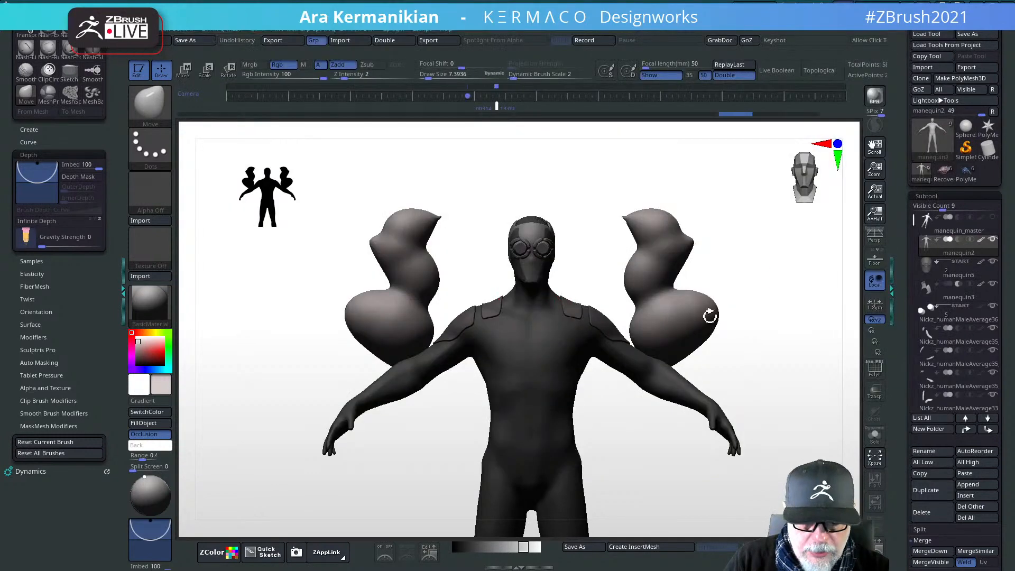
key("b")
key("m")
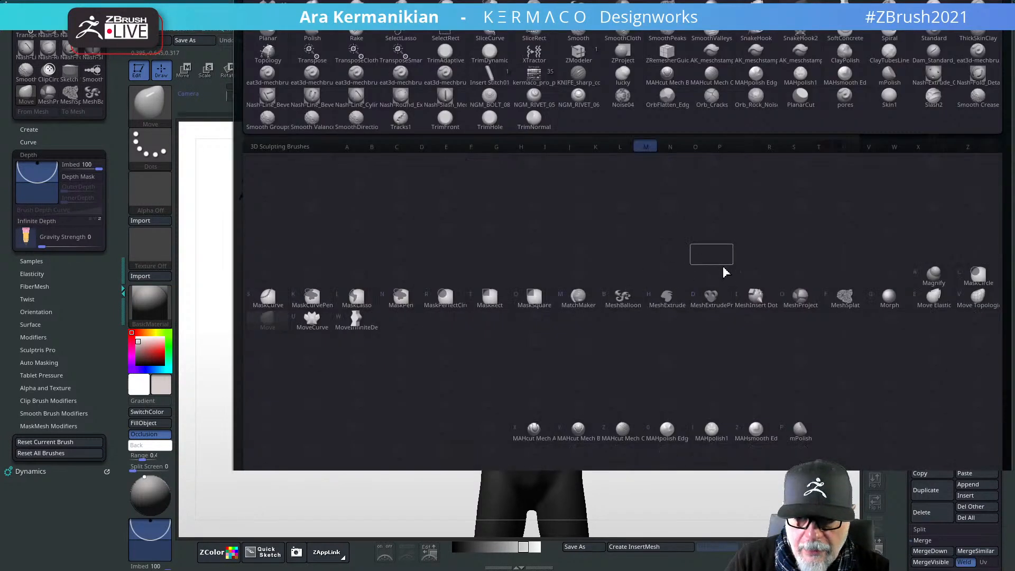
left_click(711, 299)
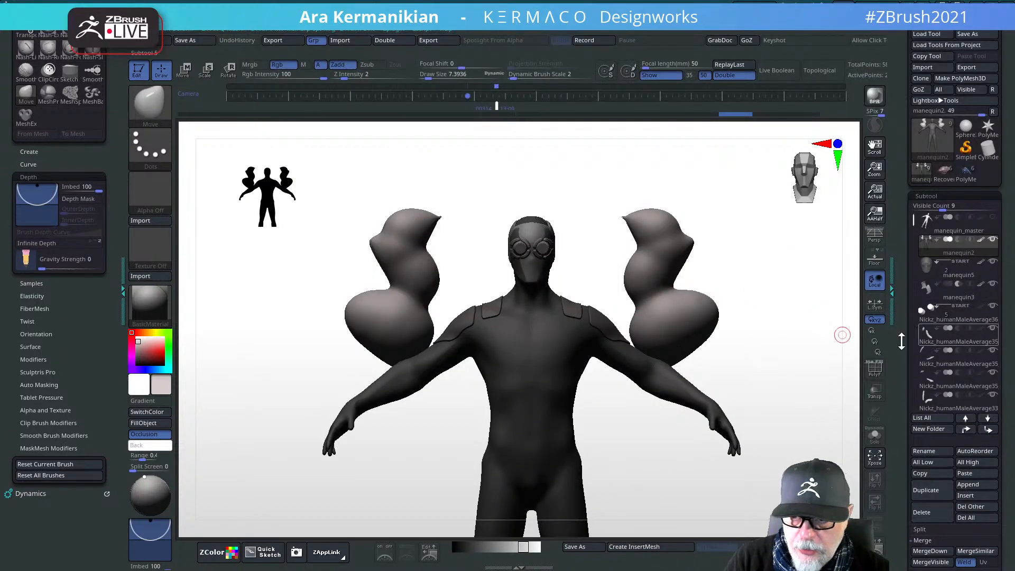
Step: Undo the remaining balloon shapes on the arms and frame the mannequin's body from the front
key("ctrl+z")
key("ctrl+z")
key("ctrl+z")
key("ctrl+z")
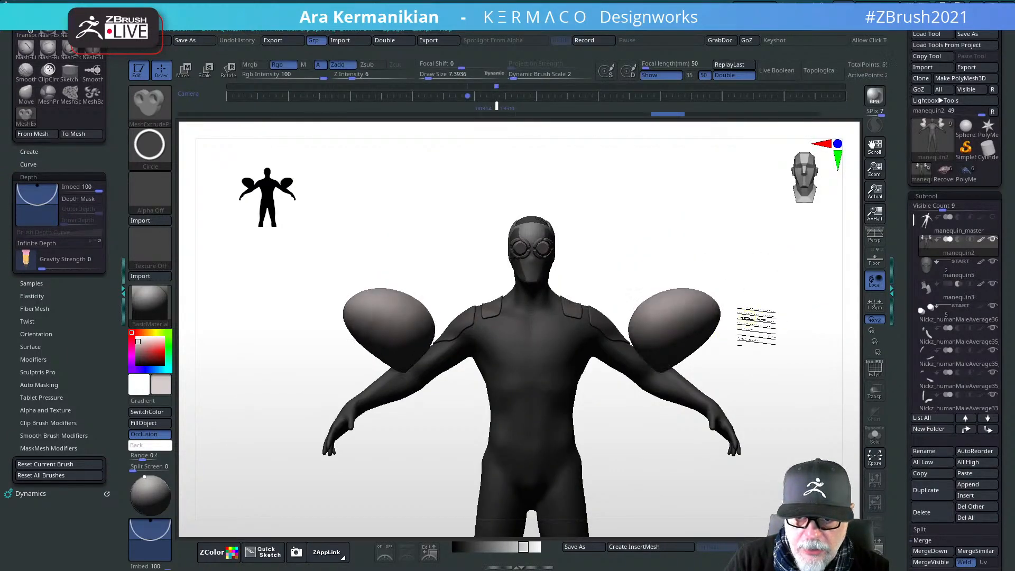
left_click_drag(683, 267, 621, 311, "alt")
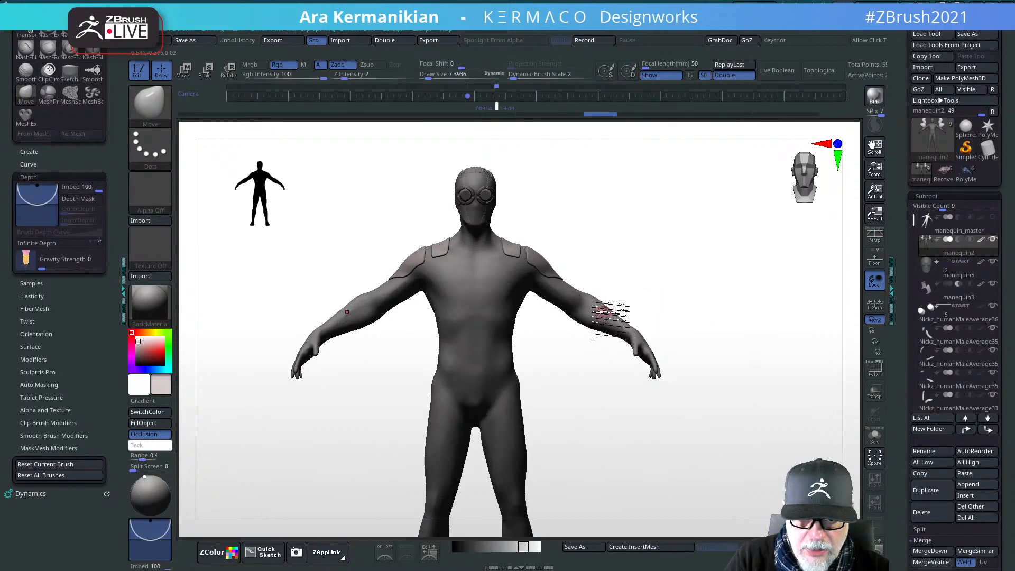
Step: Extrude a circular disc around each hand with the MeshExtrudePr brush's Circle stroke and inspect its thickness
key("b")
key("m")
key("e")
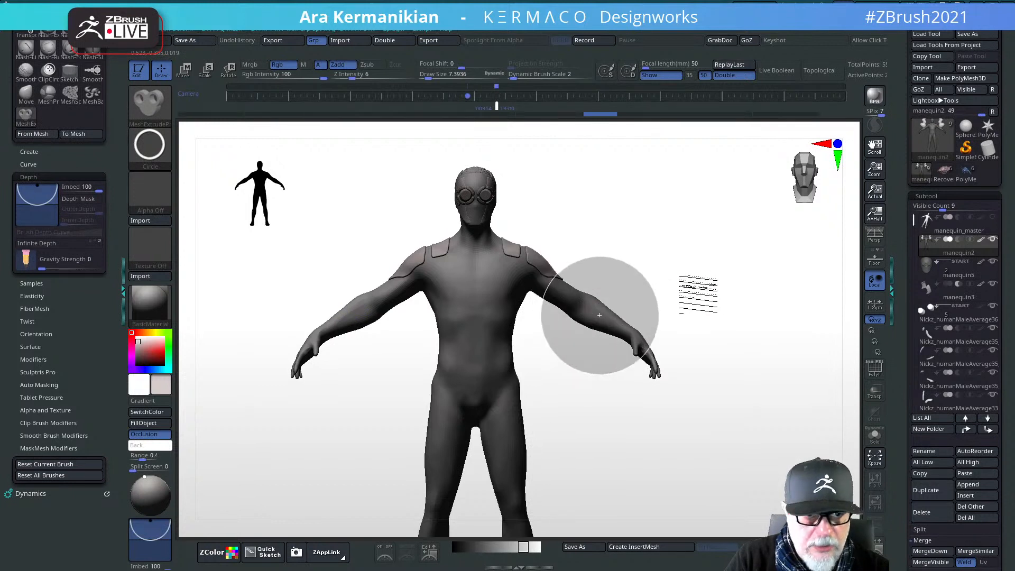
left_click(648, 350)
key("b")
key("m")
key("v")
mouse_move(772, 317)
left_mouse_down()
mouse_move(737, 333)
mouse_move(652, 325)
left_mouse_up()
left_click_drag(767, 333, 806, 313)
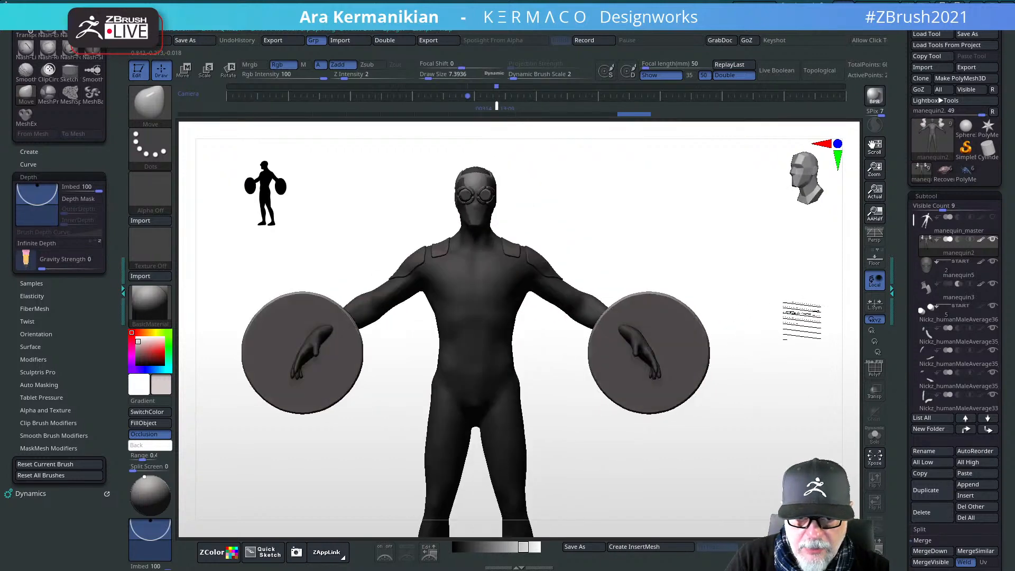
Step: Change the MeshExtrudePr brush's stroke type to Curve
key("b")
key("m")
key("e")
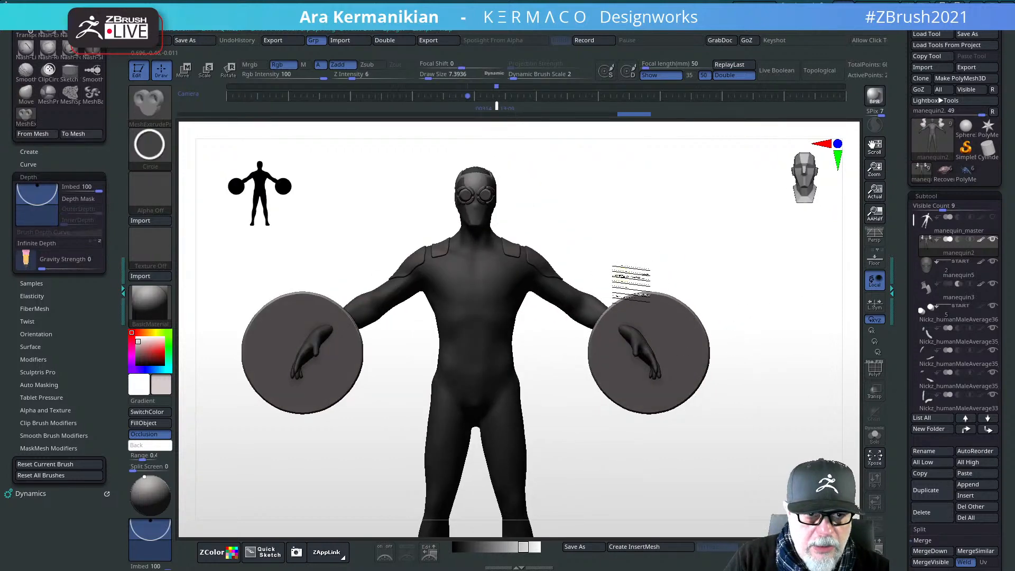
left_click(164, 152)
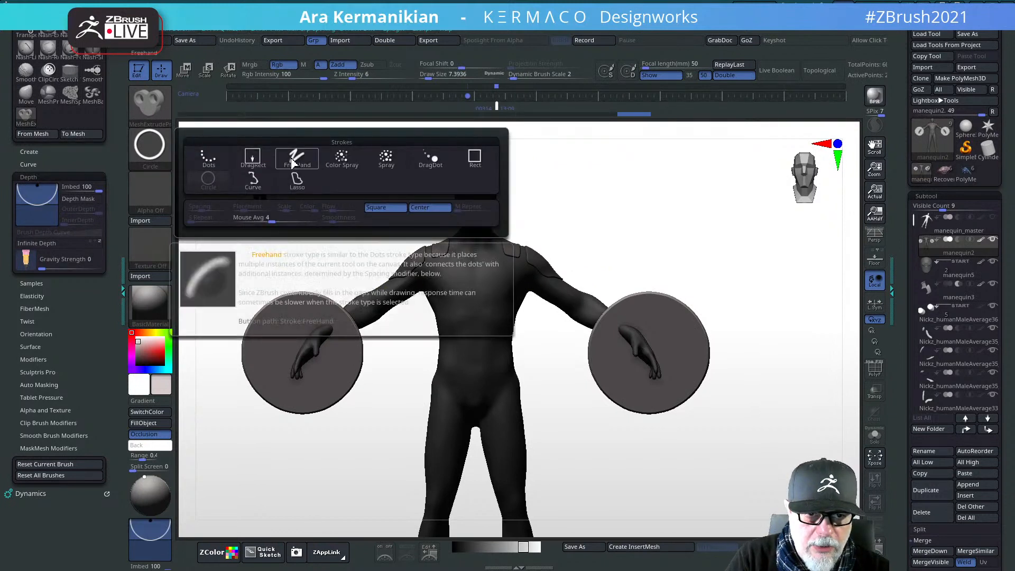
left_click(282, 182)
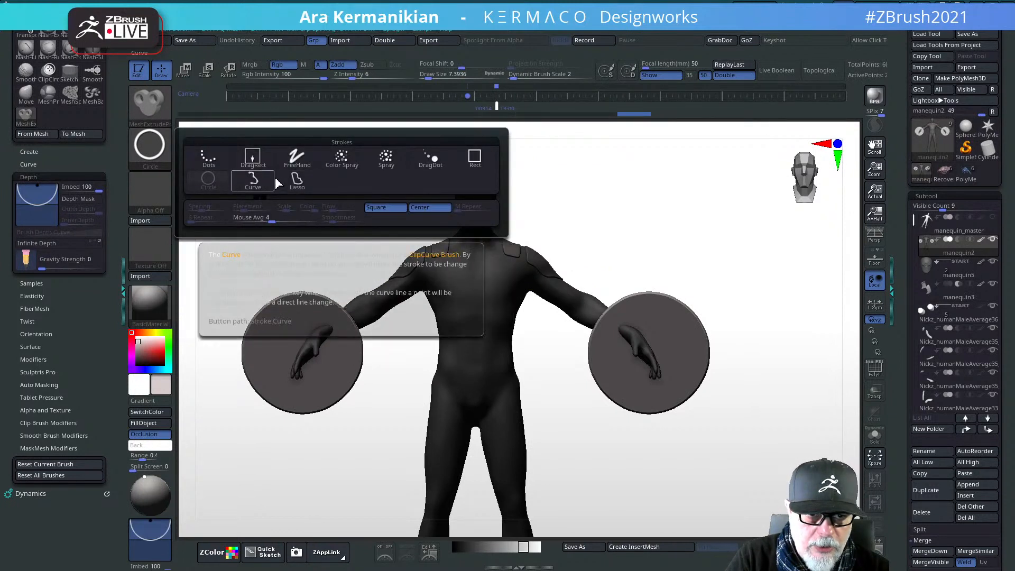
left_click(253, 182)
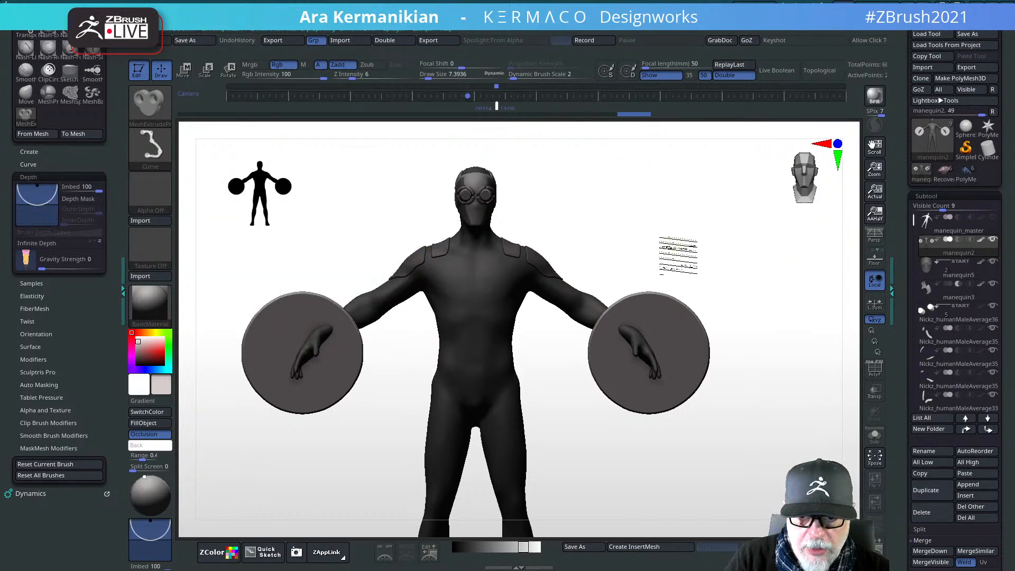
Step: Clear the mask and extrude a pointed, straight-edged shield over each hand with the Curve stroke
mouse_move(662, 248)
left_mouse_down()
mouse_move(733, 248)
mouse_move(703, 416)
mouse_move(634, 439)
mouse_move(571, 403)
mouse_move(578, 317)
mouse_move(557, 254)
mouse_move(534, 248)
left_mouse_up()
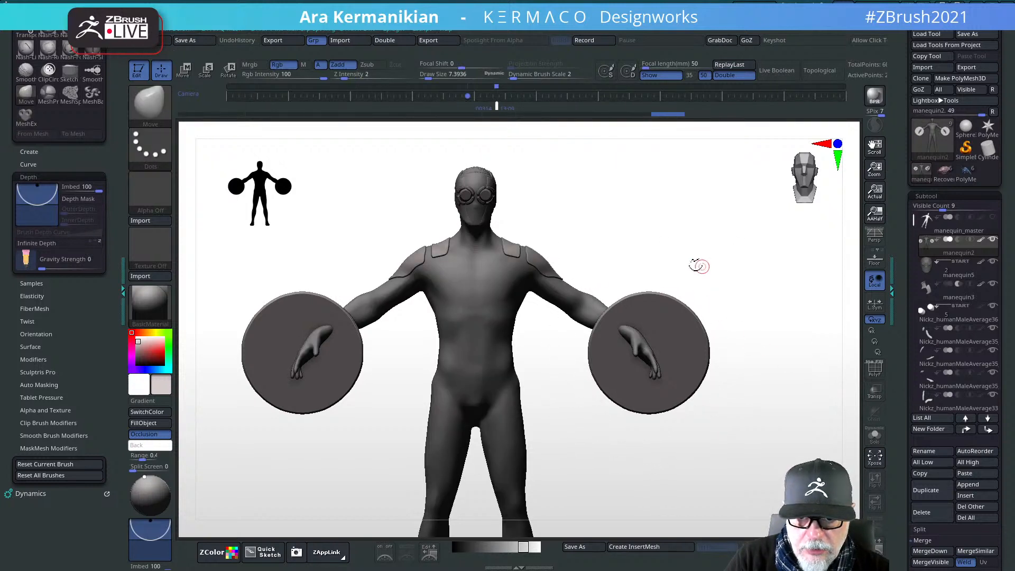
left_click_drag(672, 331, 581, 249, "ctrl")
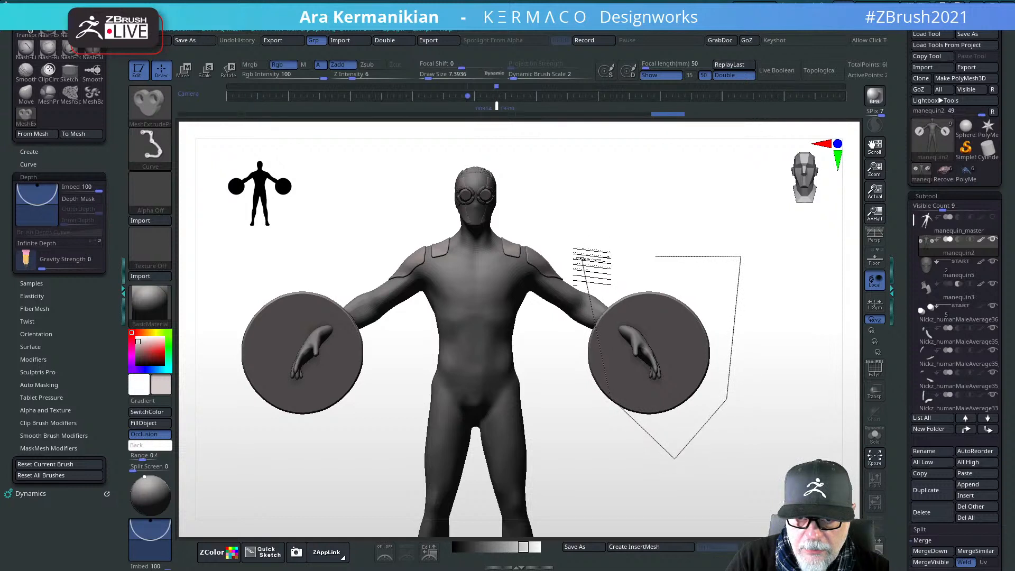
left_click_drag(581, 250, 657, 248, "ctrl")
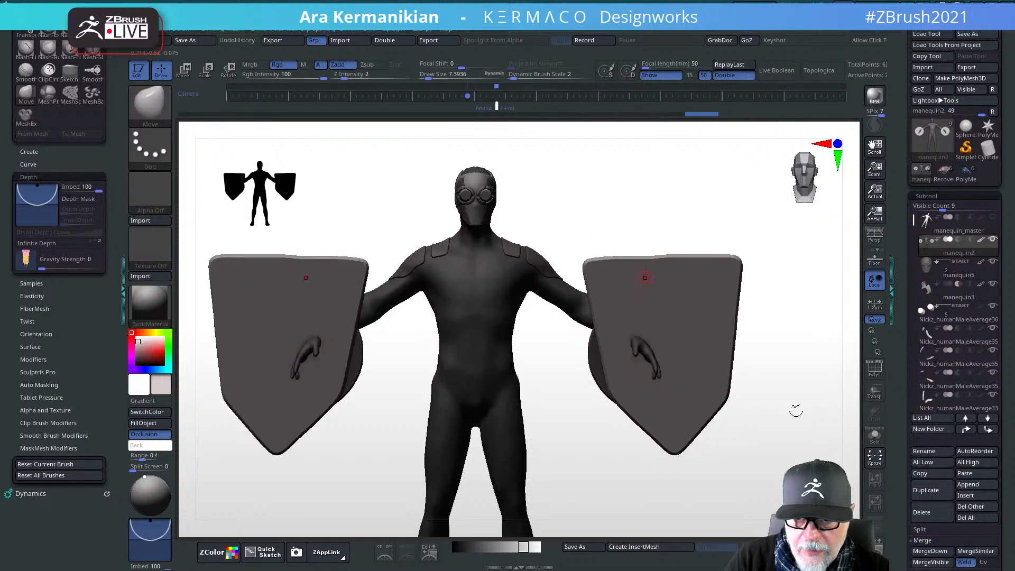
mouse_move(805, 355)
left_mouse_down()
mouse_move(725, 372)
mouse_move(827, 363)
mouse_move(801, 343)
left_mouse_up()
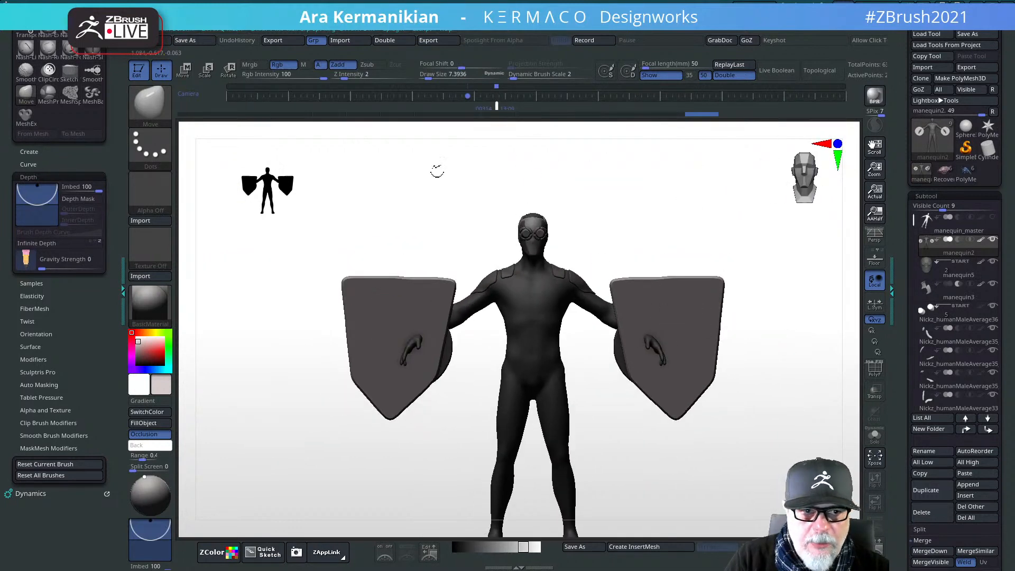
Step: Expand the MeshExtrudePr brush's MaskMesh modifiers and set the smoothness to 60
key("ctrl")
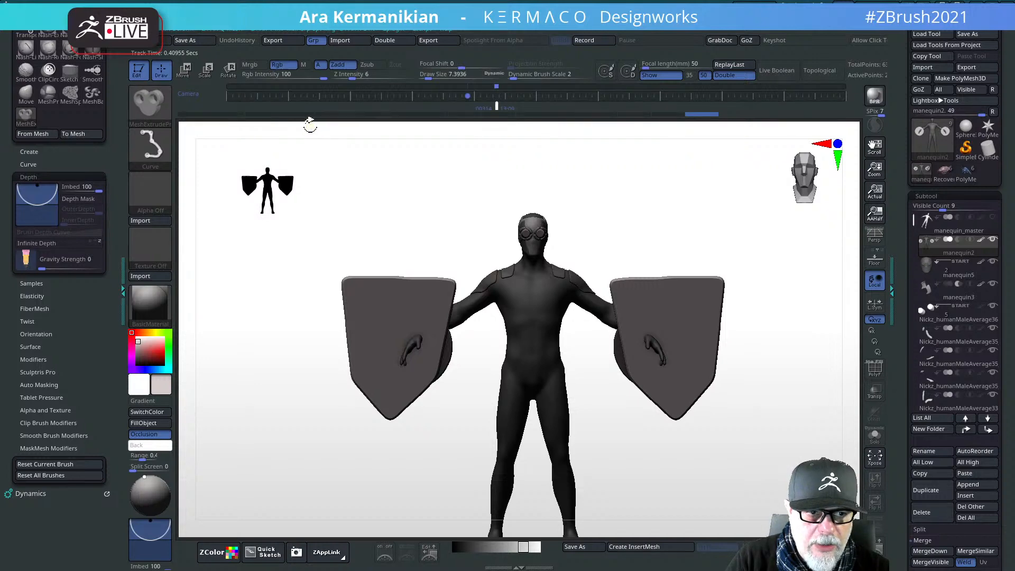
mouse_move(777, 295)
left_mouse_down()
mouse_move(657, 283)
mouse_move(641, 268)
mouse_move(756, 264)
left_mouse_up()
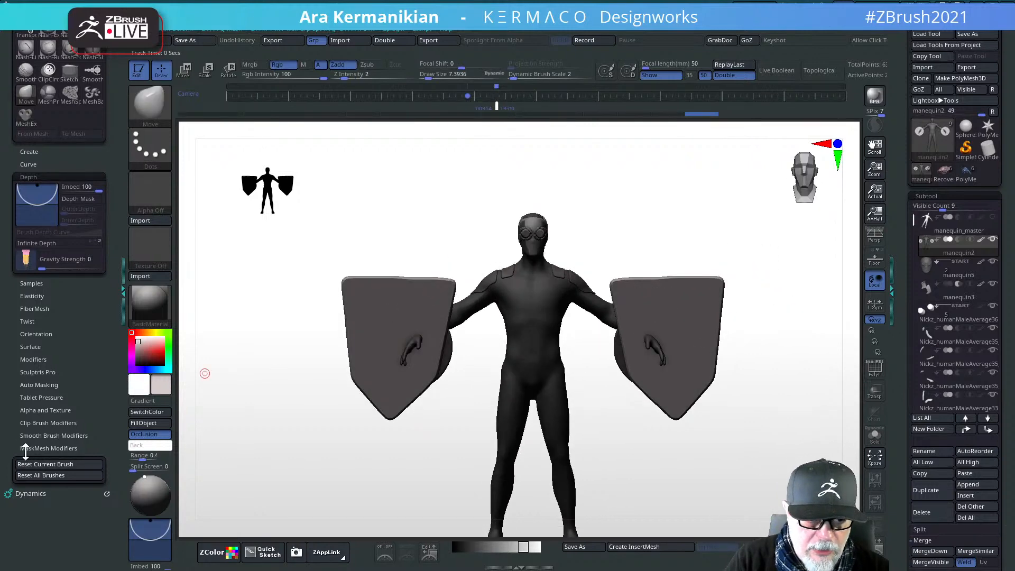
left_click(65, 450)
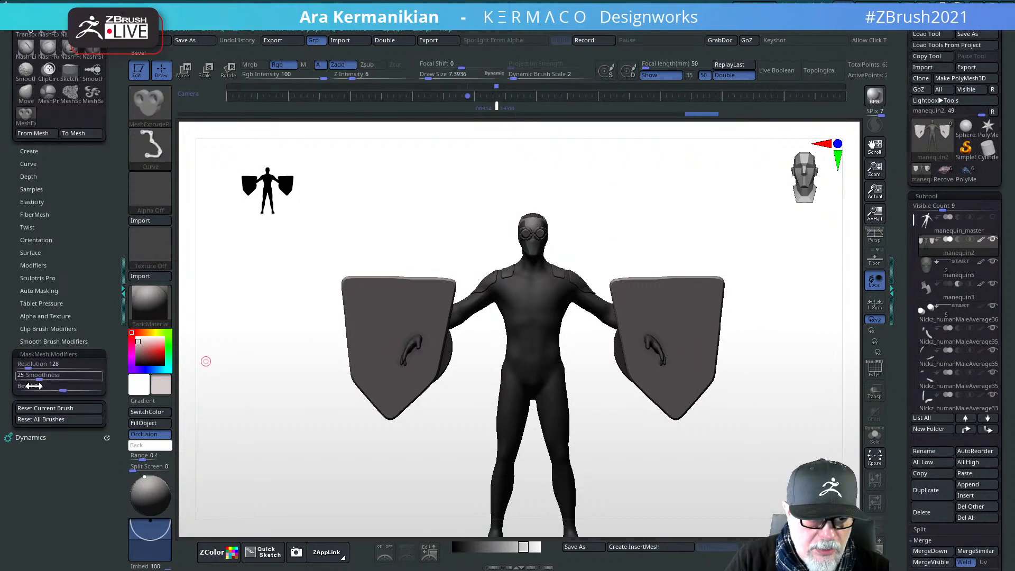
left_click_drag(43, 377, 12, 379, "ctrl")
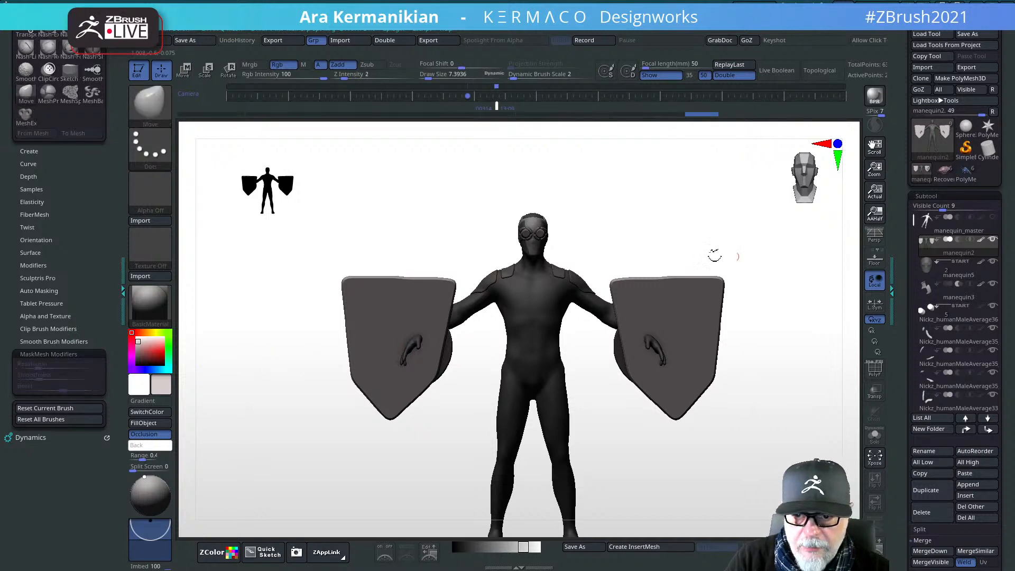
Step: Extrude a second, rounder-cornered pointed shield from each existing hand shield and inspect the overlapping plates
mouse_move(697, 317)
left_mouse_down("ctrl")
mouse_move(756, 304)
mouse_move(798, 309)
mouse_move(796, 418)
left_mouse_up("ctrl")
mouse_move(710, 478)
left_mouse_down("ctrl")
mouse_move(634, 462)
mouse_move(655, 463)
mouse_move(687, 415)
mouse_move(675, 418)
mouse_move(665, 301)
left_mouse_up("ctrl")
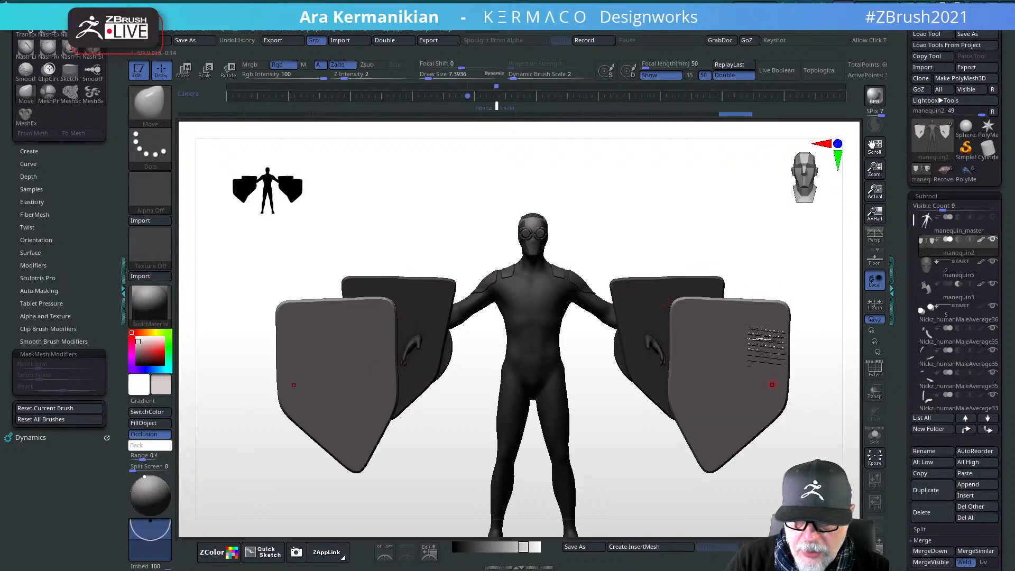
left_click_drag(779, 260, 780, 242)
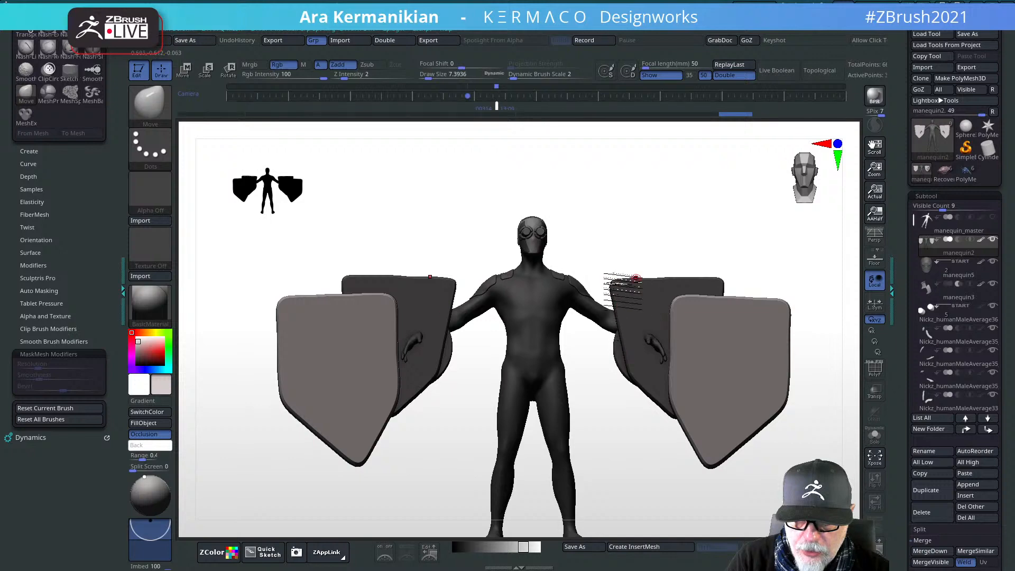
left_click_drag(809, 476, 754, 375)
Step: Undo all the hand shields and frame the mannequin's full body from the front
left_click_drag(735, 171, 612, 204, "alt")
left_click_drag(710, 191, 742, 340)
key("ctrl+z")
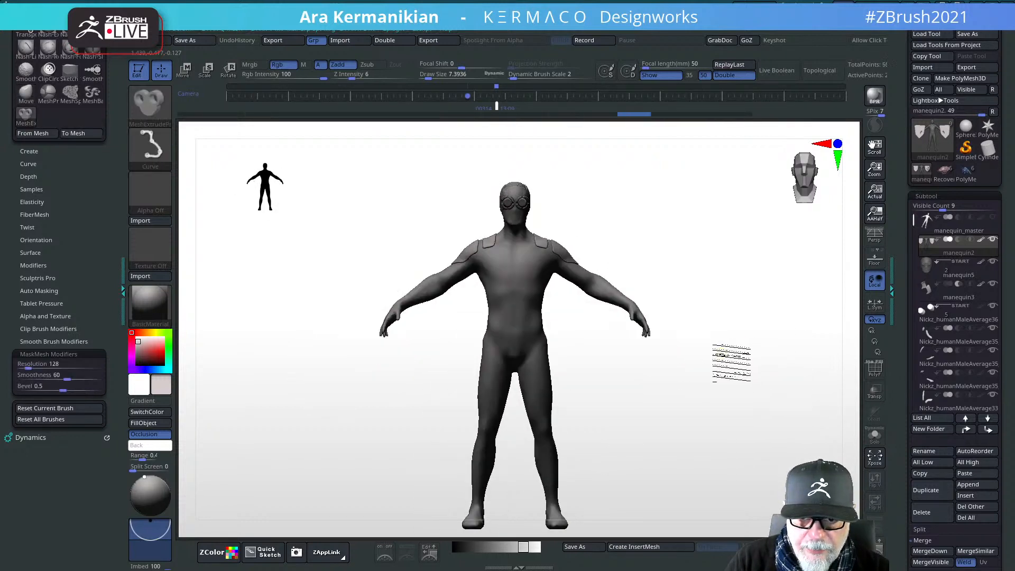
left_click_drag(712, 358, 719, 325)
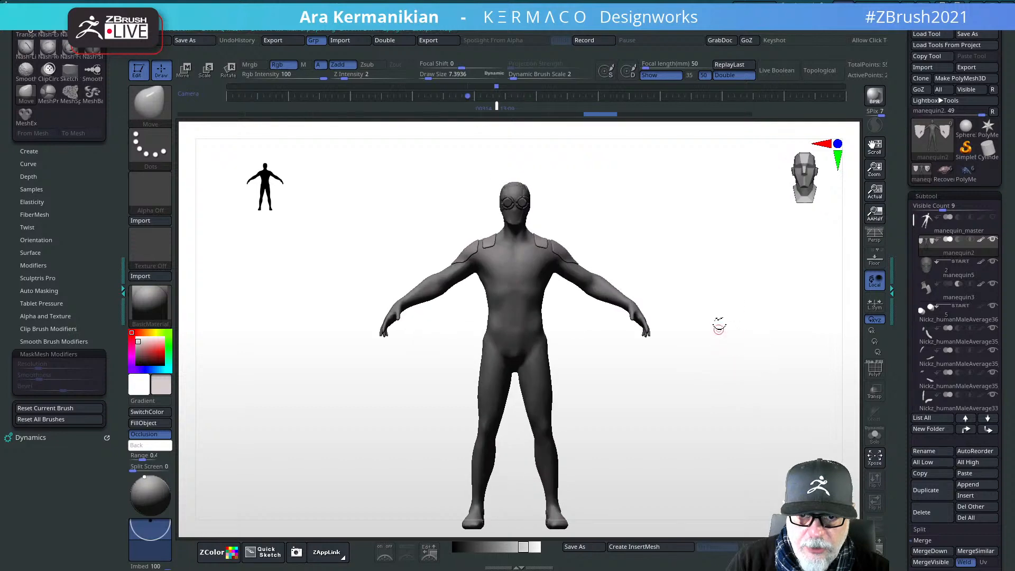
left_click_drag(756, 297, 506, 254)
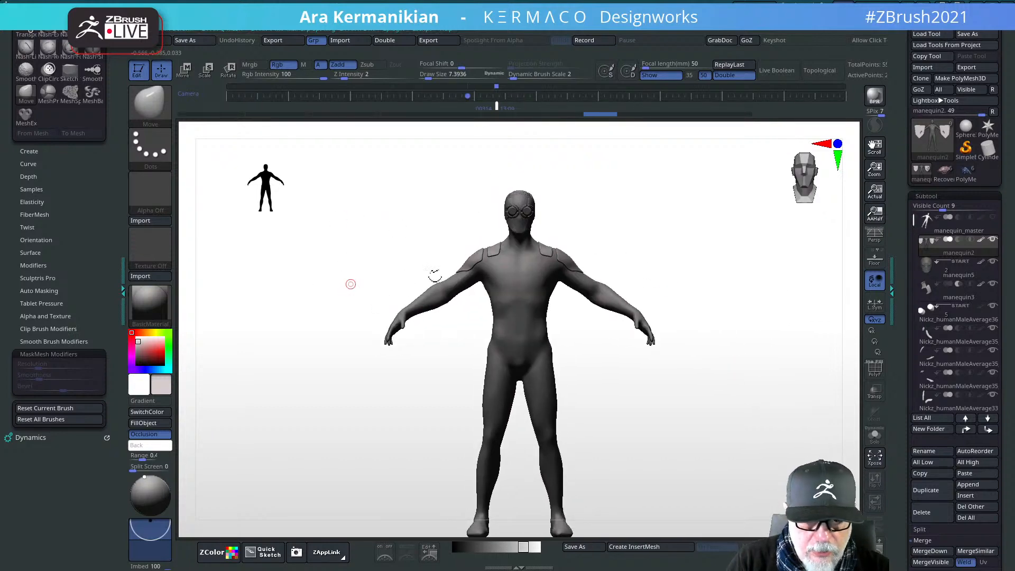
Step: Select the MeshExtrude brush from the sculpting brushes starting with M
key("b")
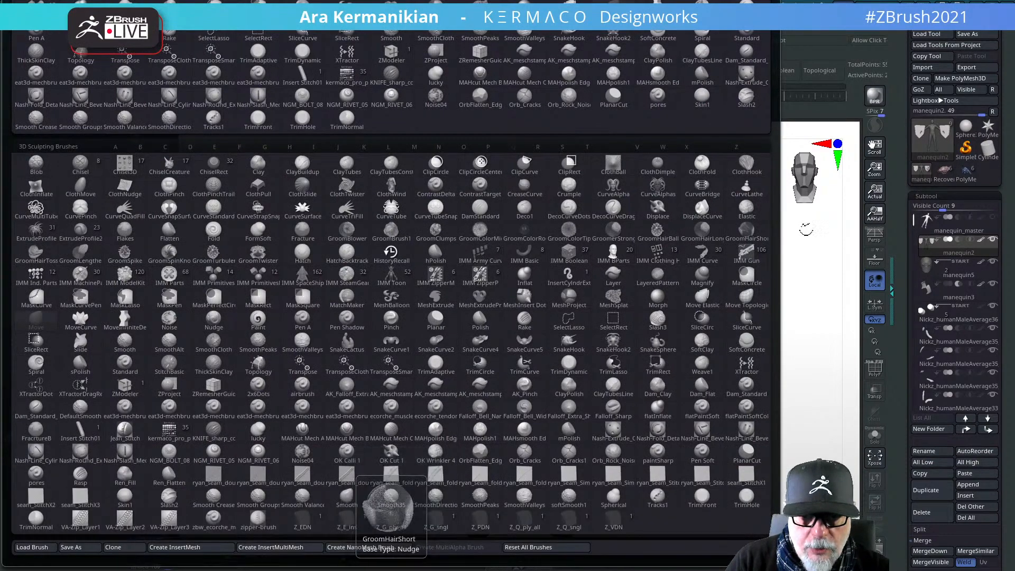
key("b")
key("m")
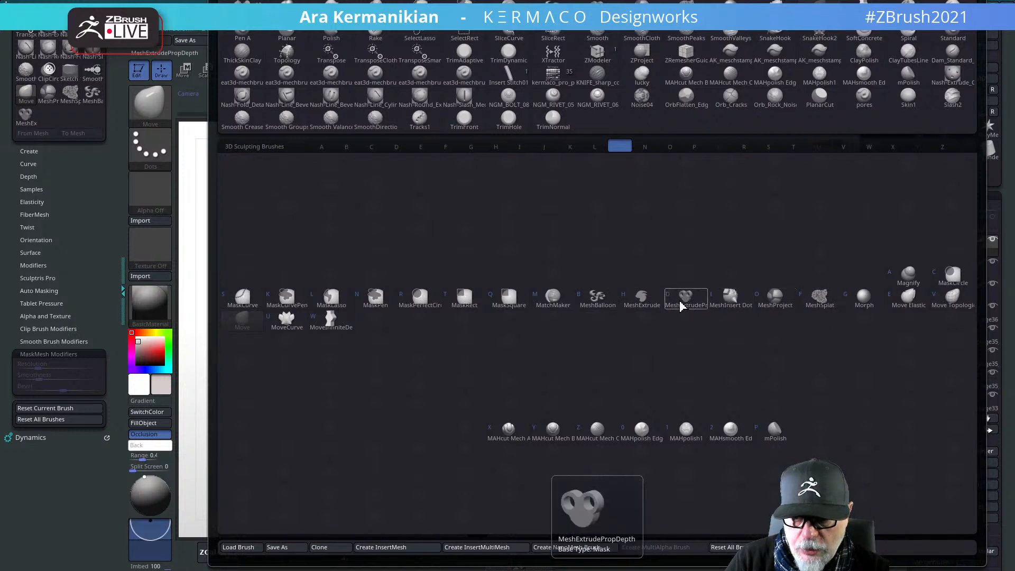
left_click(642, 299)
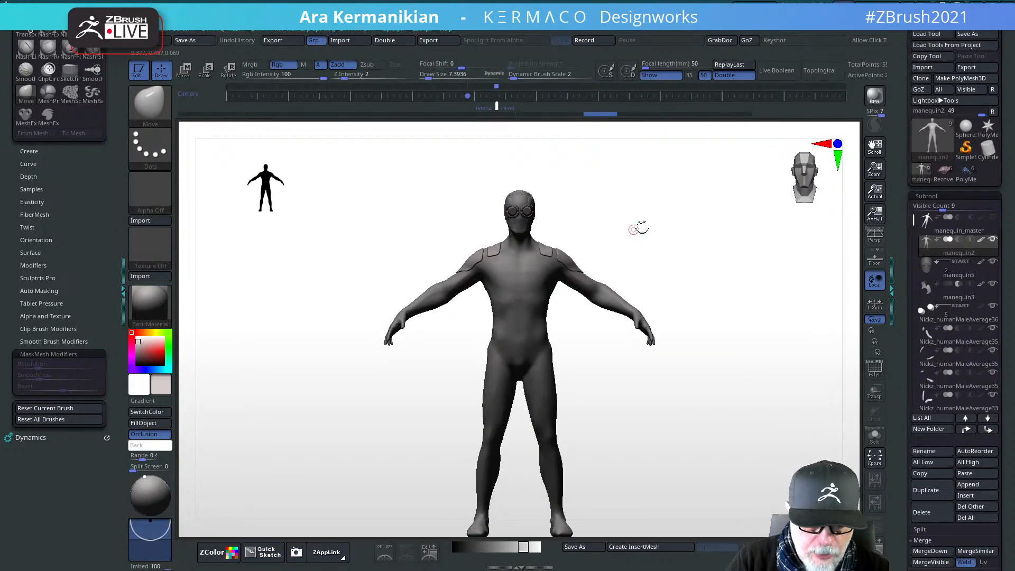
Step: Extrude a rounded lasso plate across each shoulder and upper arm with the MeshExtrude brush, and undo it
left_click_drag(633, 230, 642, 328, "alt")
mouse_move(514, 244)
left_mouse_down("ctrl")
mouse_move(691, 213)
mouse_move(518, 323)
left_mouse_up("ctrl")
mouse_move(753, 294)
left_mouse_down()
mouse_move(714, 303)
mouse_move(752, 298)
left_mouse_up()
mouse_move(772, 235)
left_mouse_down()
mouse_move(706, 264)
mouse_move(738, 277)
mouse_move(784, 323)
mouse_move(715, 291)
left_mouse_up()
key("ctrl")
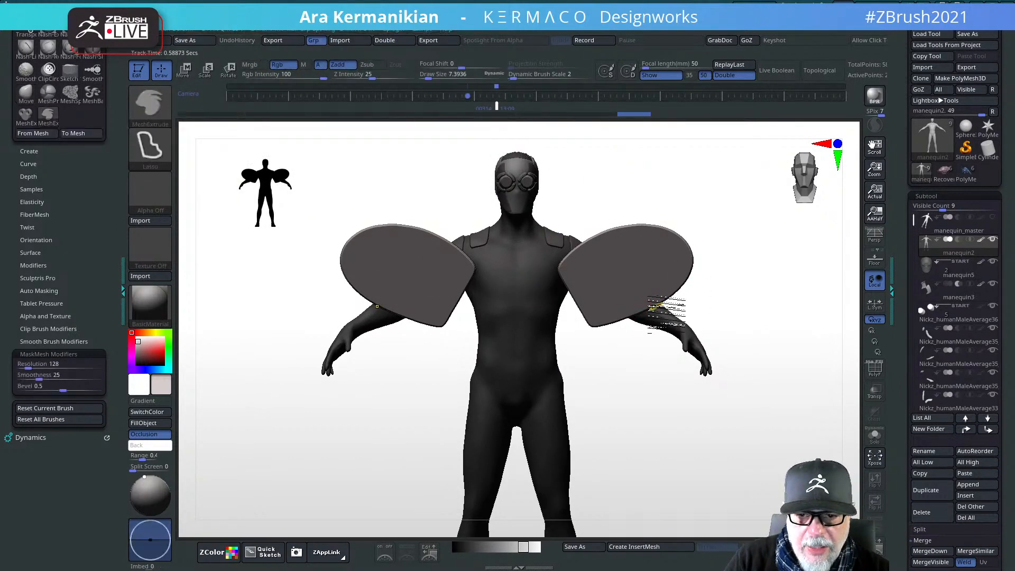
key("ctrl+z")
left_click_drag(685, 226, 693, 273, "alt")
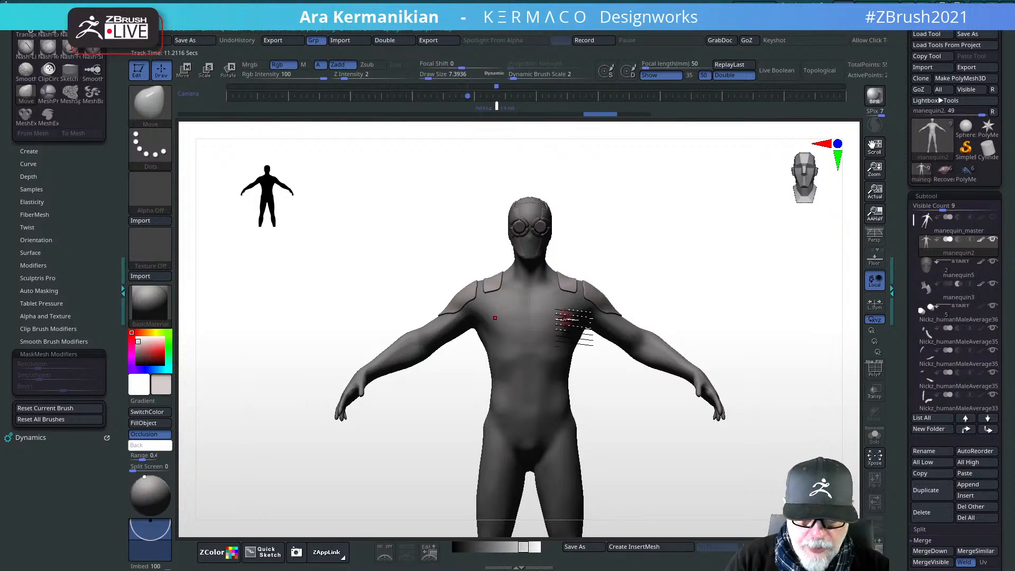
Step: Try to extrude lasso shapes starting on the upper chest with the MeshExtrude brush, and undo each attempt
key("ctrl")
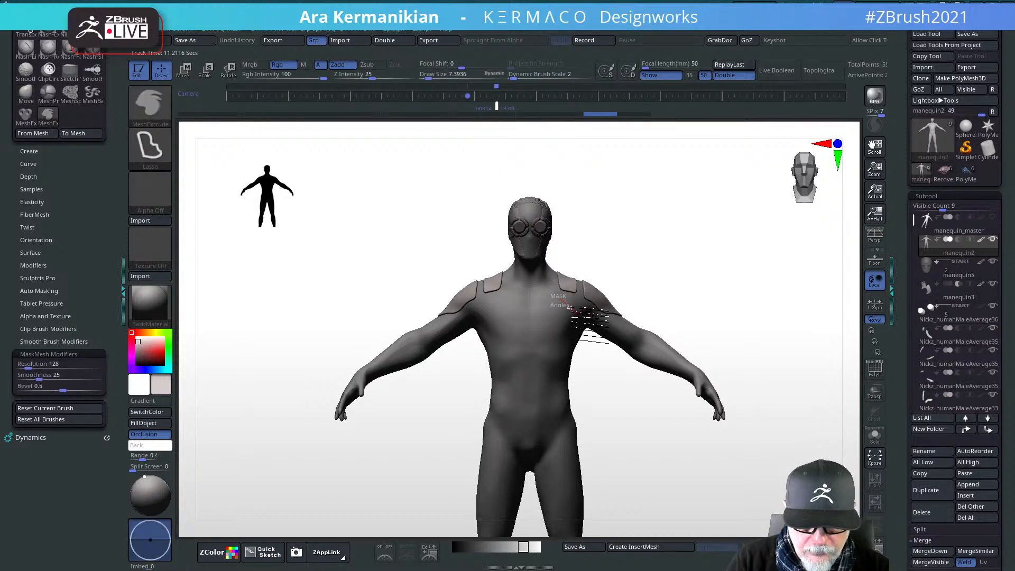
left_click_drag(559, 305, 553, 383, "ctrl")
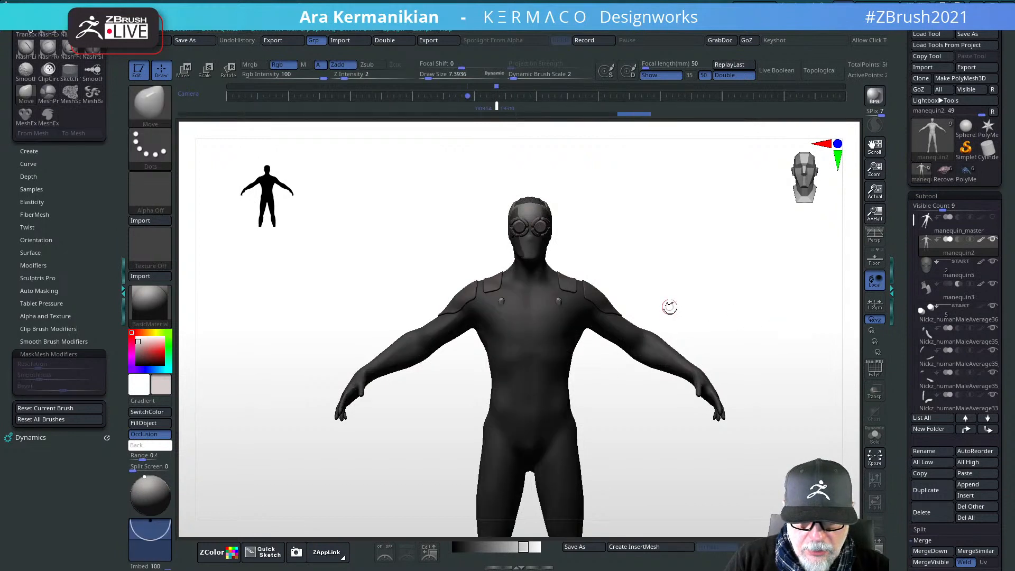
key("ctrl+z")
left_click_drag(550, 297, 588, 311, "ctrl")
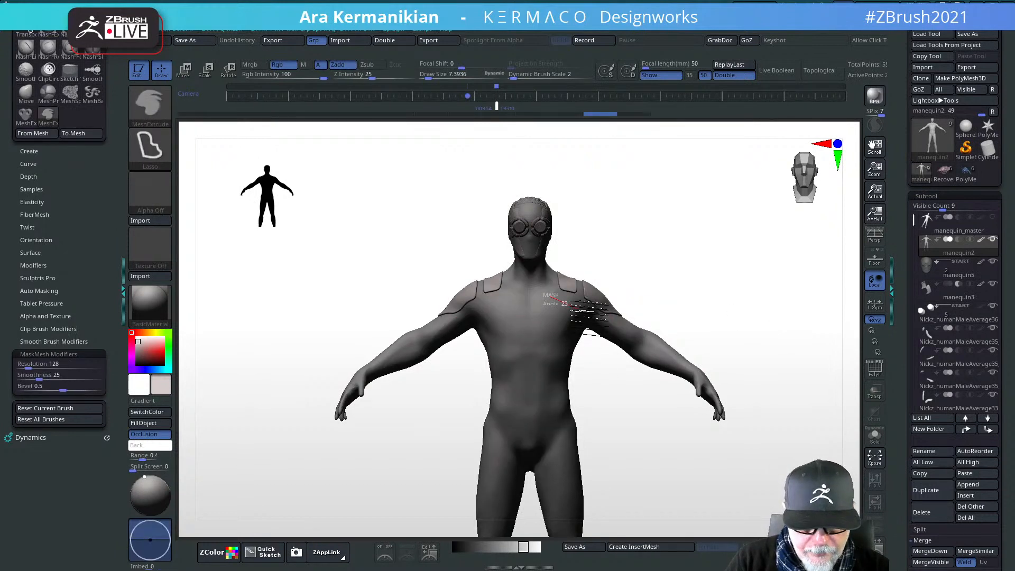
mouse_move(552, 363)
left_mouse_down("ctrl")
mouse_move(561, 332)
mouse_move(553, 341)
left_mouse_up("ctrl")
left_click_drag(733, 269, 687, 273)
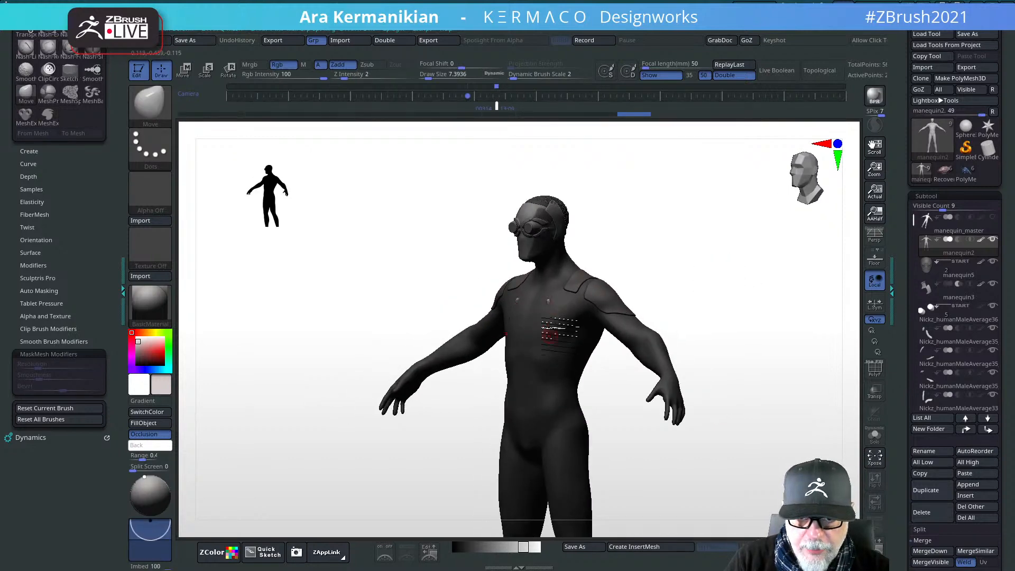
key("ctrl+z")
left_click_drag(697, 307, 712, 292, "shift")
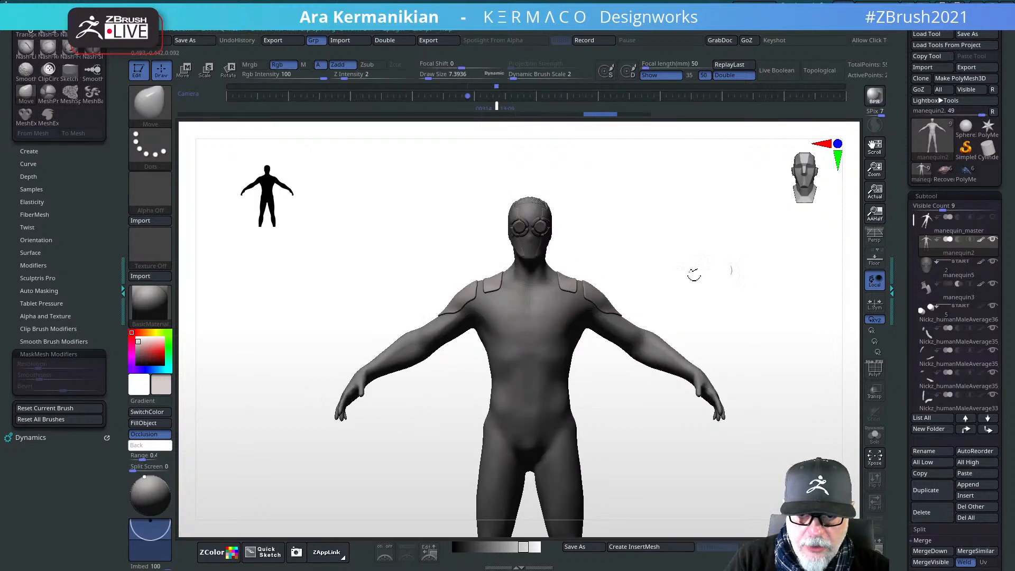
Step: Extrude a paddle-shaped lasso plate from each upper arm, inspect it at an angle and undo it
mouse_move(622, 319)
left_mouse_down("ctrl")
mouse_move(663, 231)
mouse_move(687, 235)
mouse_move(682, 325)
mouse_move(630, 395)
left_mouse_up("ctrl")
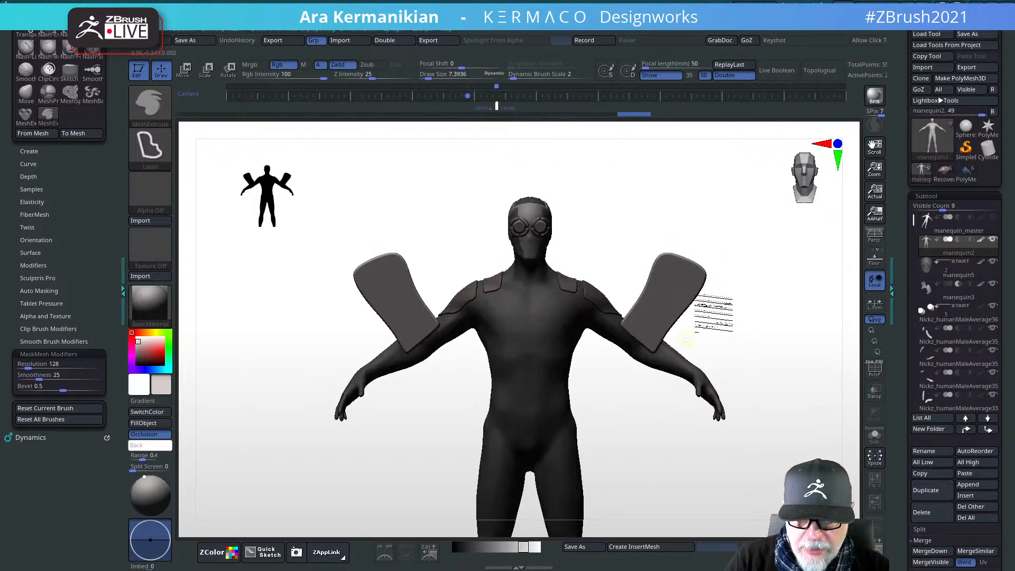
left_click_drag(788, 296, 730, 297)
mouse_move(747, 338)
left_mouse_down()
mouse_move(777, 315)
mouse_move(646, 335)
left_mouse_up()
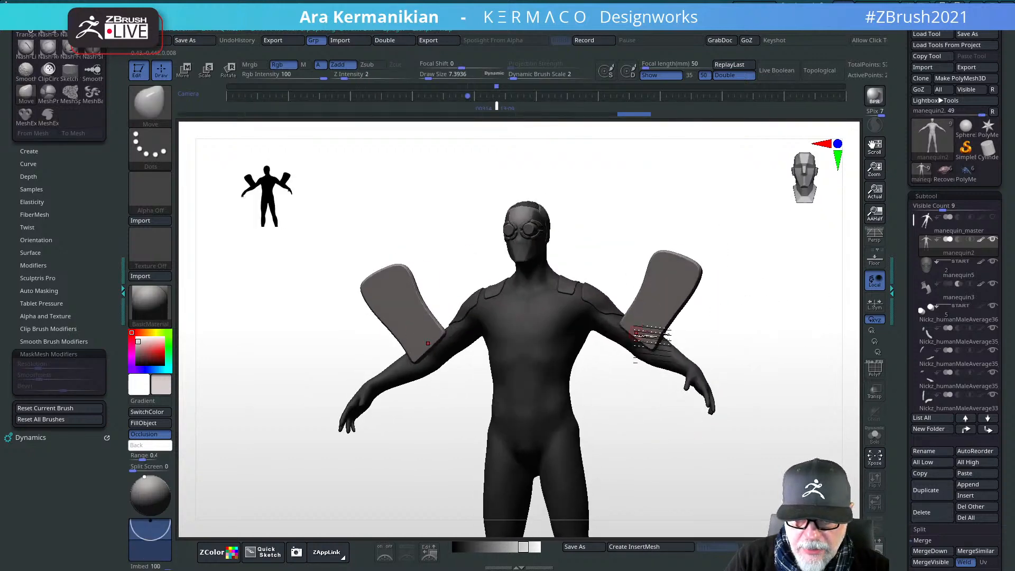
key("ctrl+z")
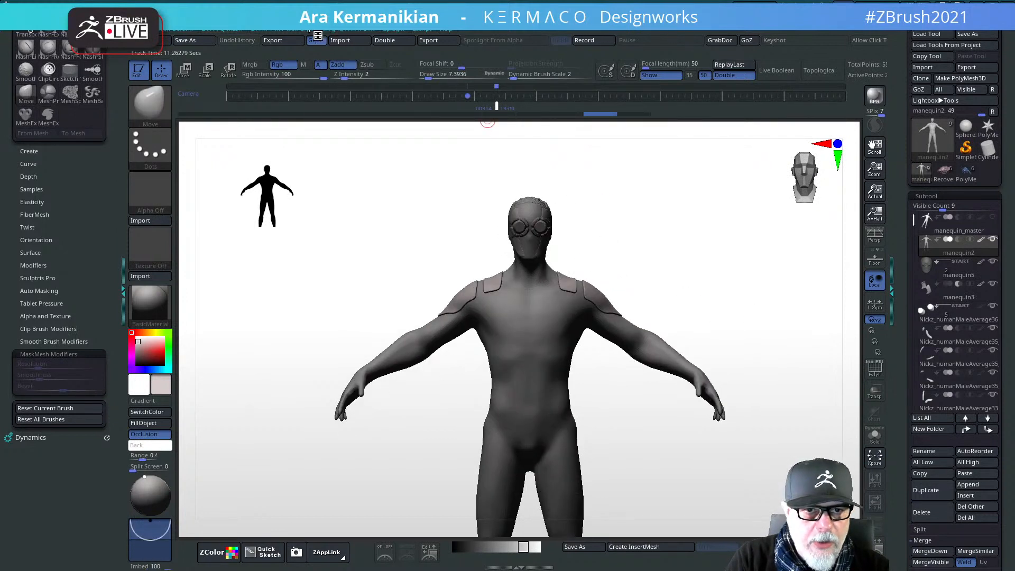
Step: Check the Orientation options in the Picker palette, including Cont Ori, for the current brush
left_click(507, 30)
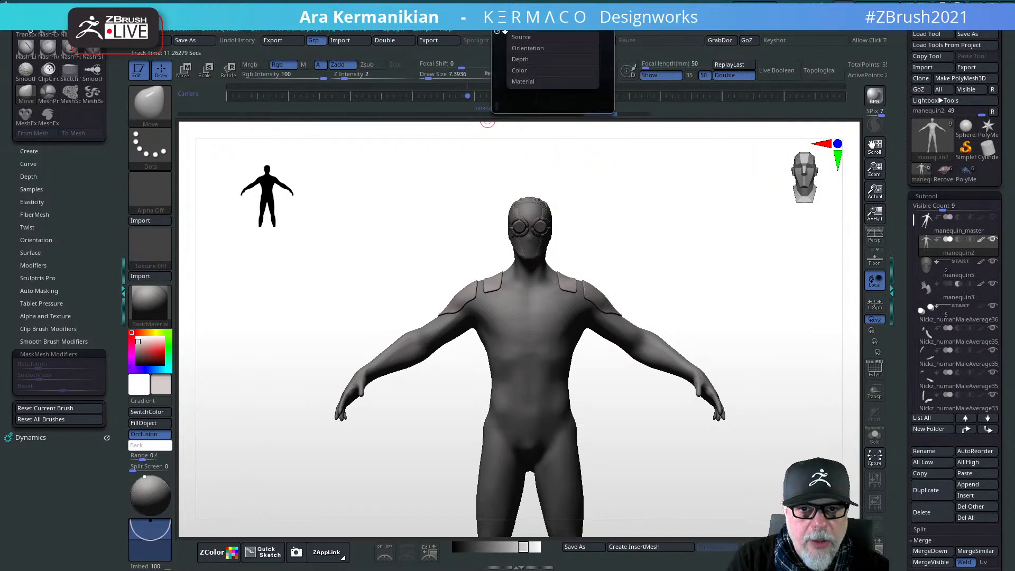
left_click(525, 48)
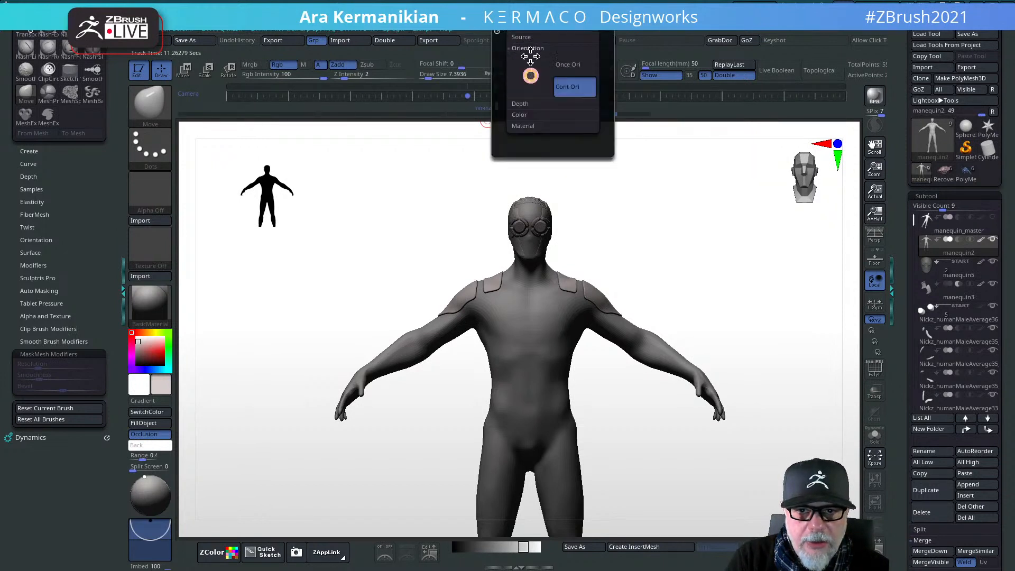
left_click(567, 85)
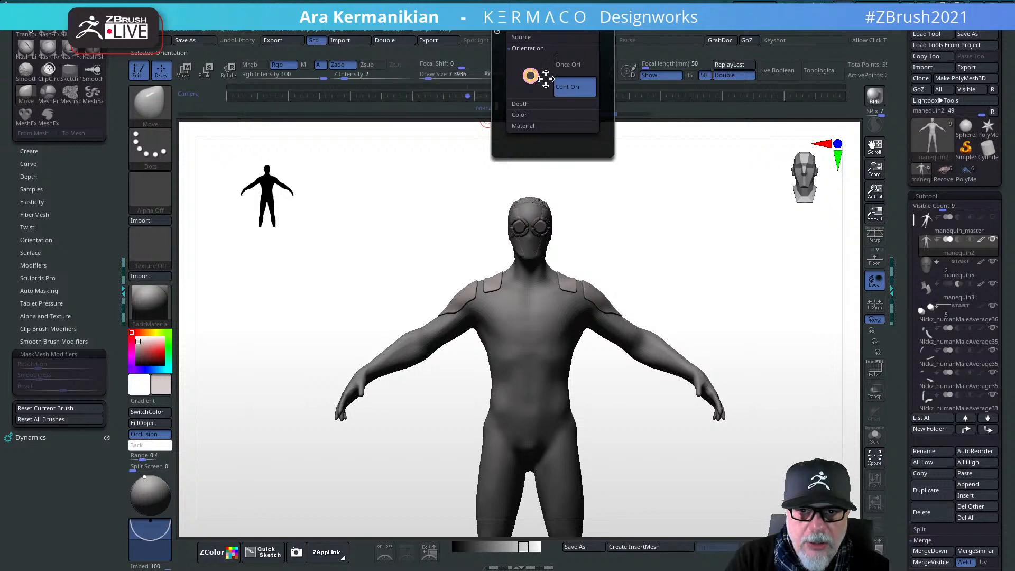
key("b")
key("m")
key("e")
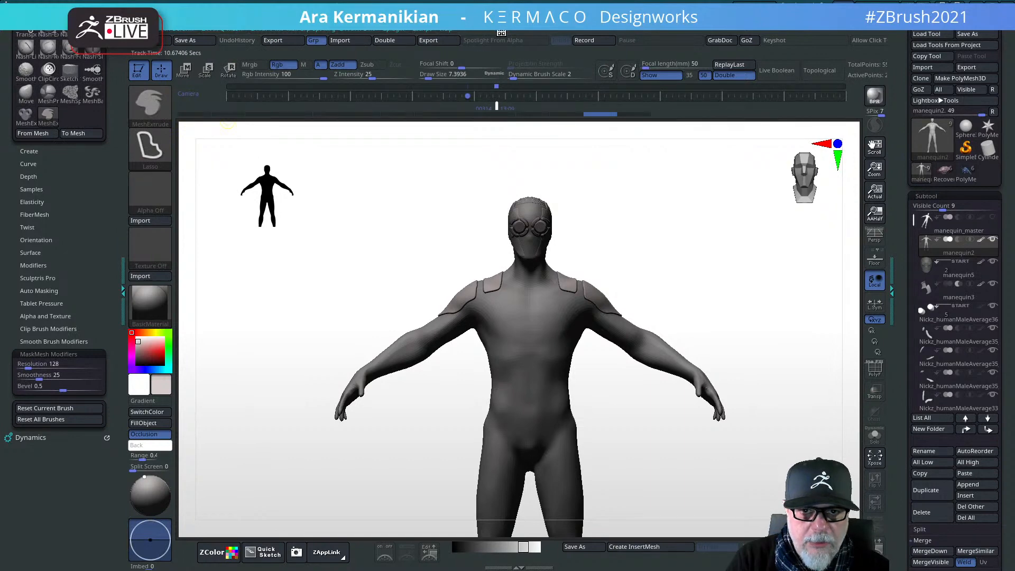
left_click(501, 32)
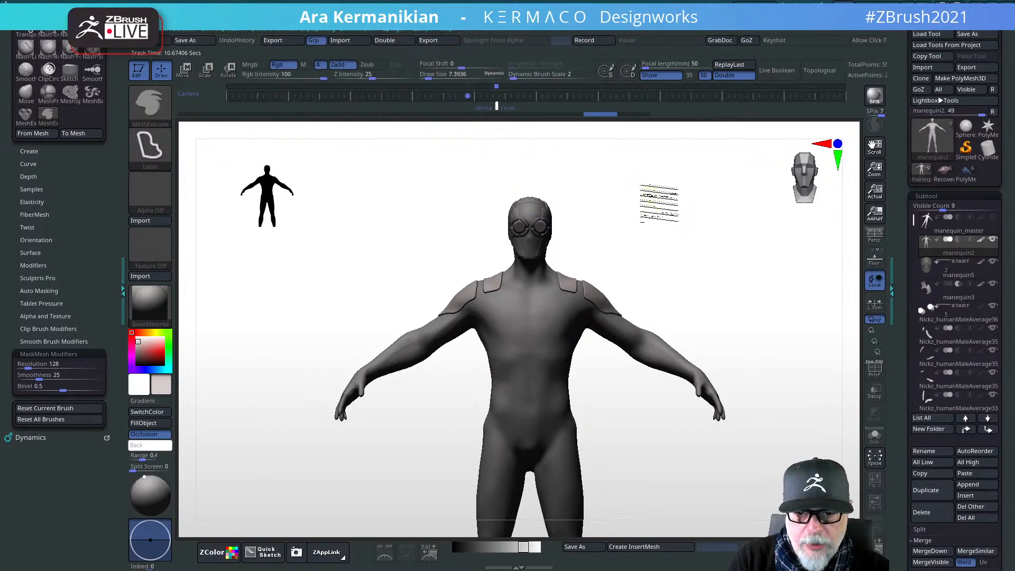
key("b")
key("m")
key("v")
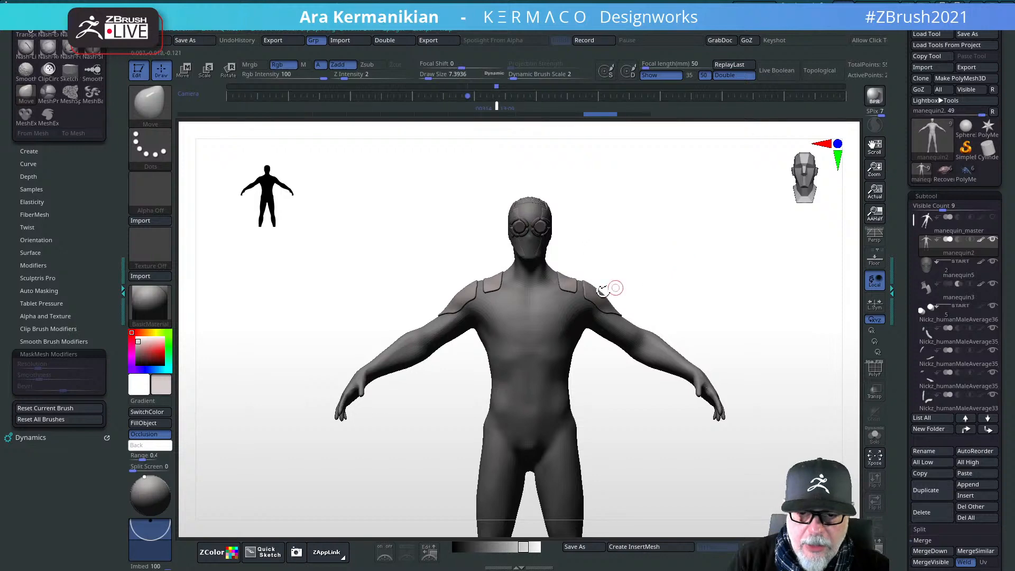
key("b")
key("m")
key("e")
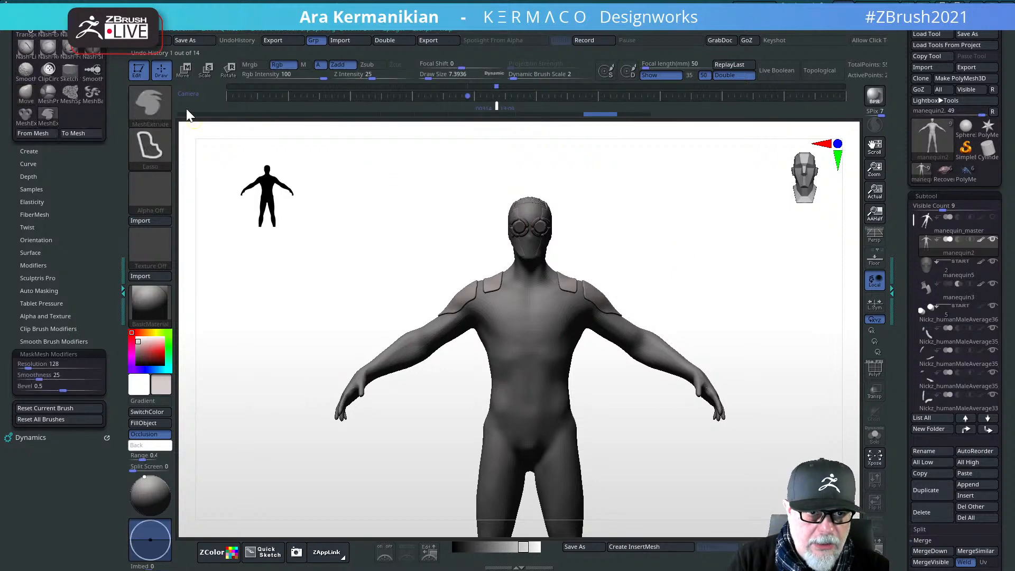
Step: Change the masking brush to MeshBalloon and inflate a large rounded lobe from each side of the upper chest
left_click(154, 109)
left_click(148, 113)
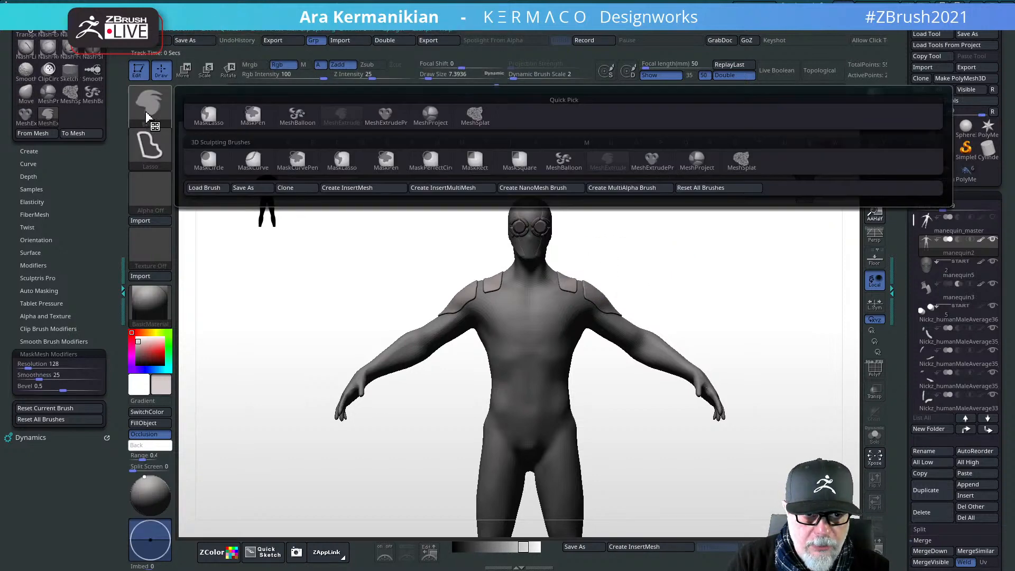
left_click(572, 167, "ctrl")
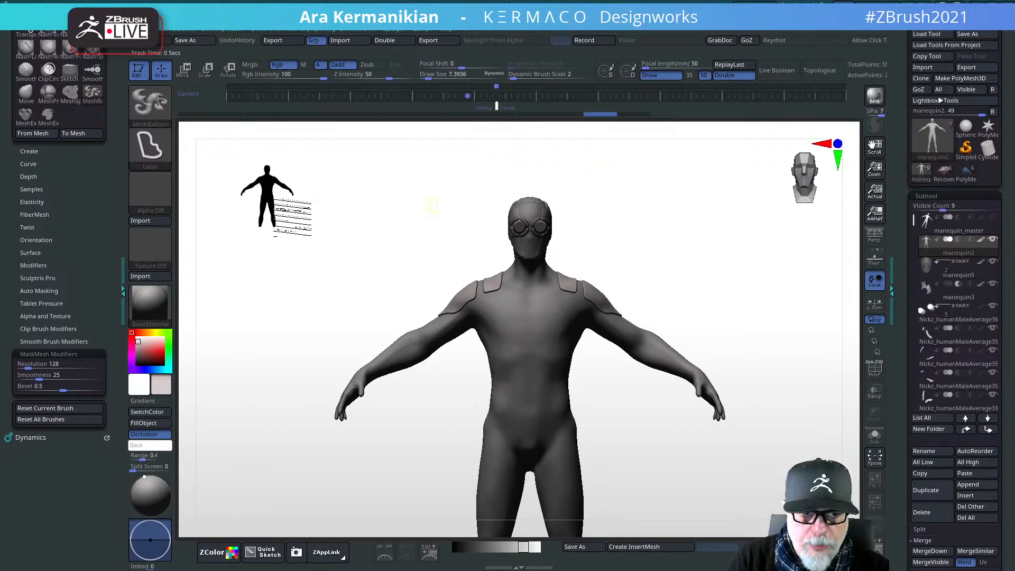
left_click(164, 118)
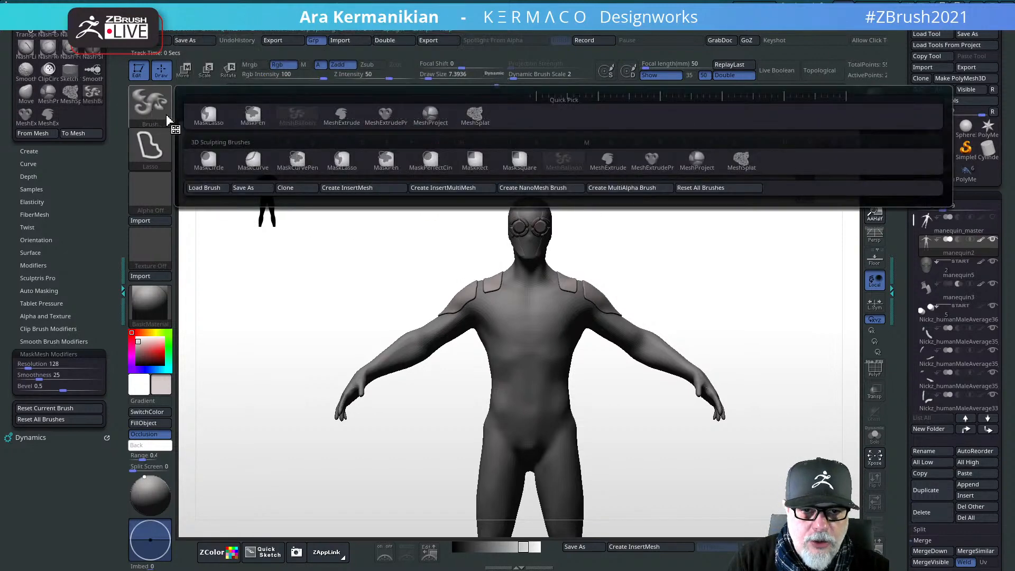
left_click(211, 159, "ctrl")
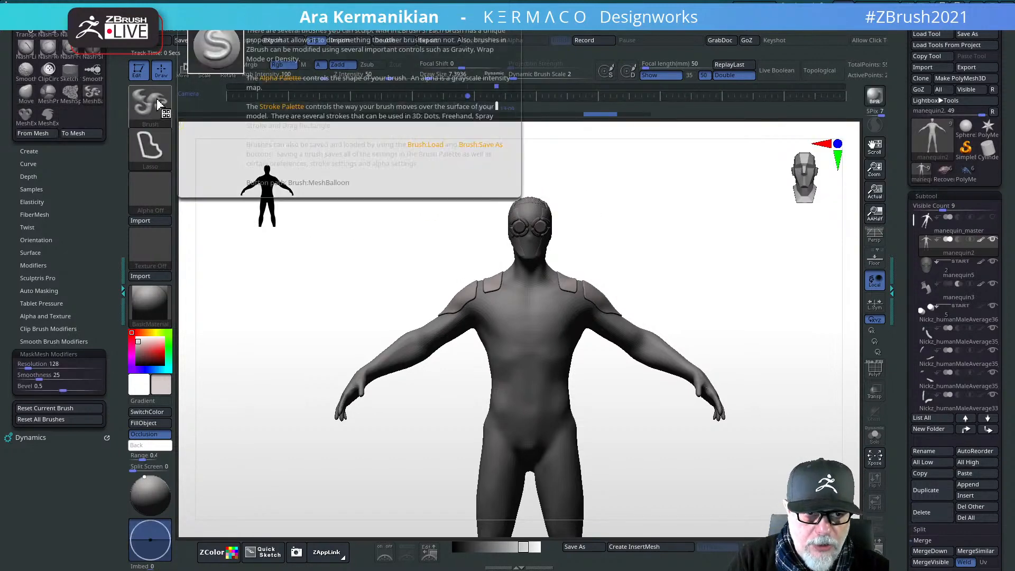
left_click(156, 108)
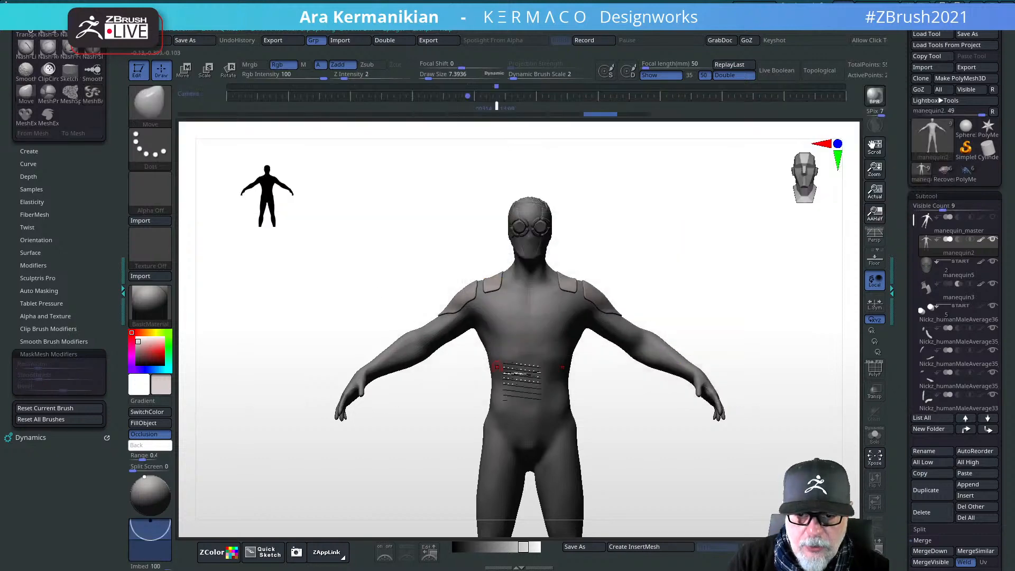
mouse_move(568, 296)
left_mouse_down("ctrl")
mouse_move(595, 203)
mouse_move(611, 302)
mouse_move(579, 302)
left_mouse_up("ctrl")
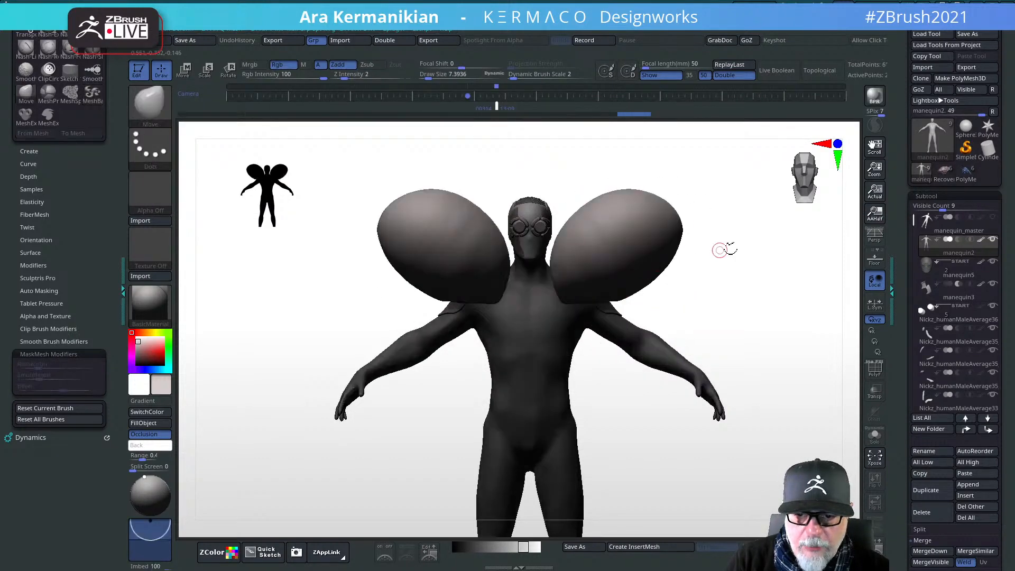
Step: Inspect the inflated chest lobes at an angle, undo them and return to the front view
left_click_drag(774, 252, 718, 256)
mouse_move(675, 314)
left_mouse_down()
mouse_move(600, 302)
mouse_move(762, 278)
mouse_move(612, 249)
left_mouse_up()
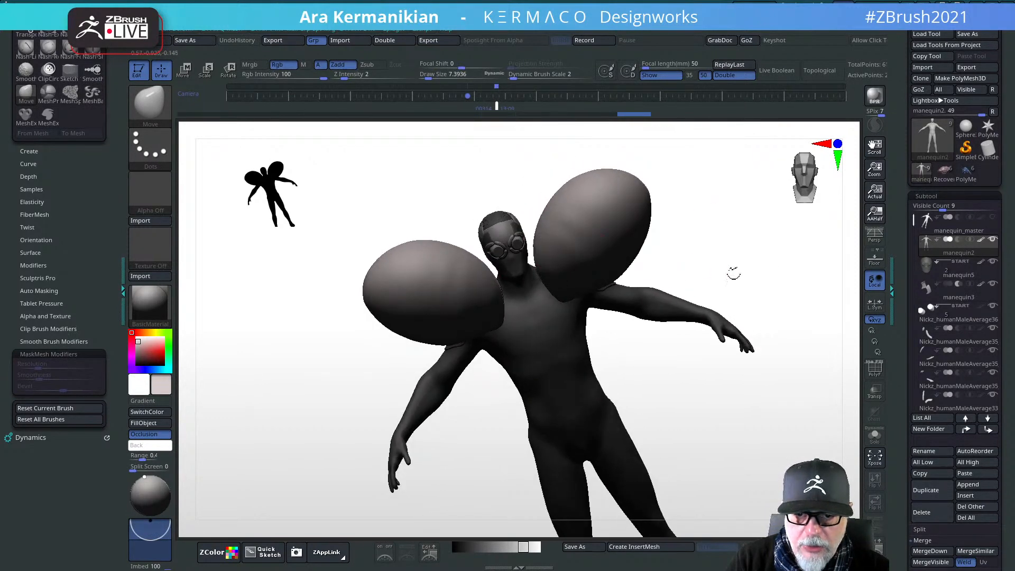
key("ctrl+z")
left_click_drag(715, 265, 719, 246, "shift")
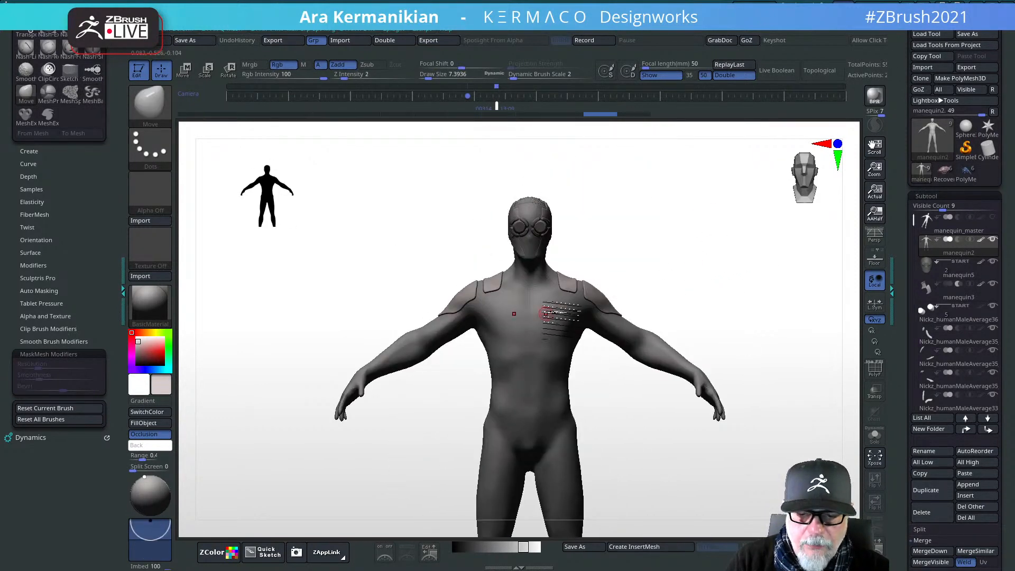
Step: Set the Picker depth option to Cont Z for the MeshBalloon brush
key("ctrl")
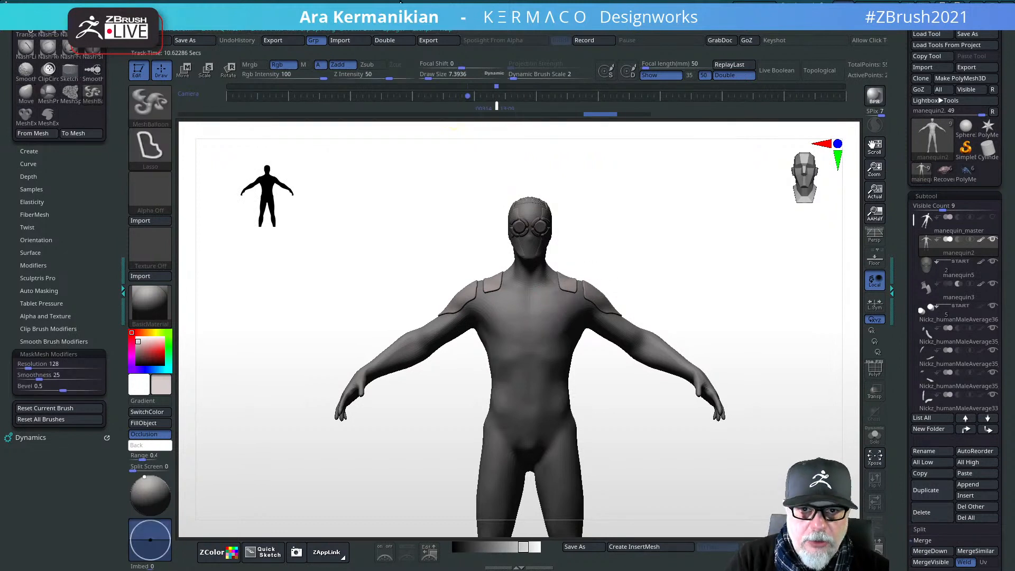
left_click(509, 32)
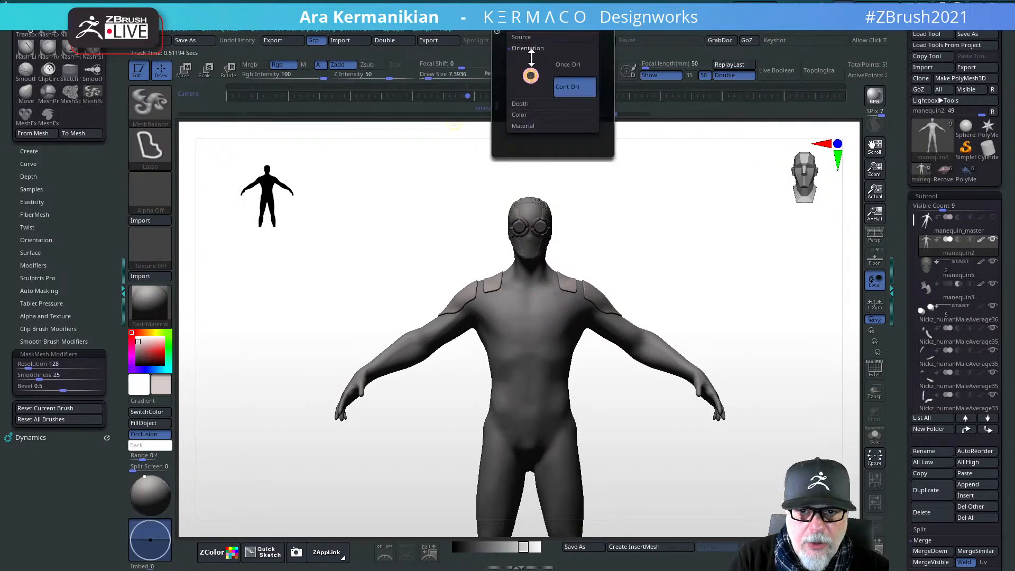
left_click(527, 103)
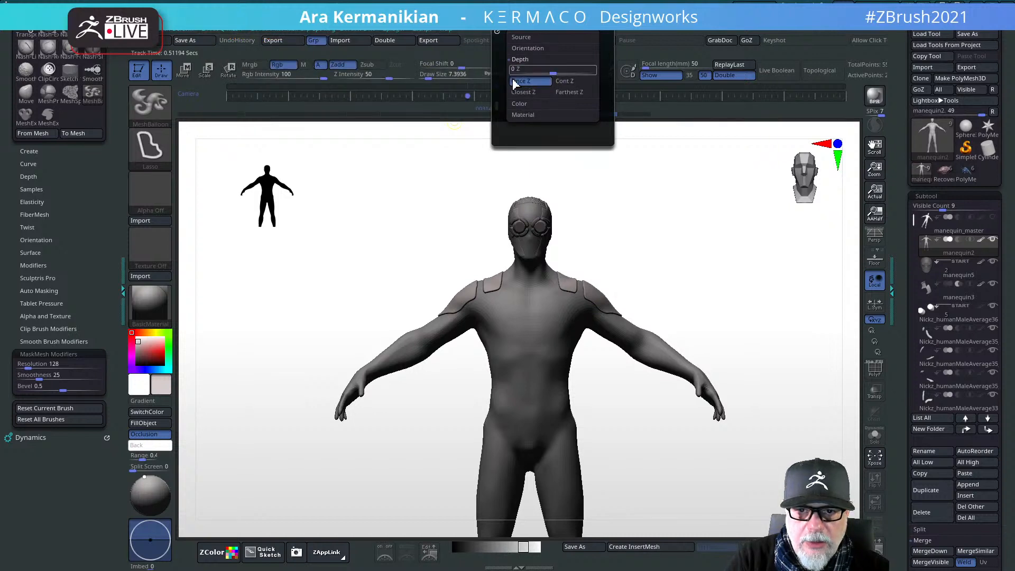
left_click(567, 86)
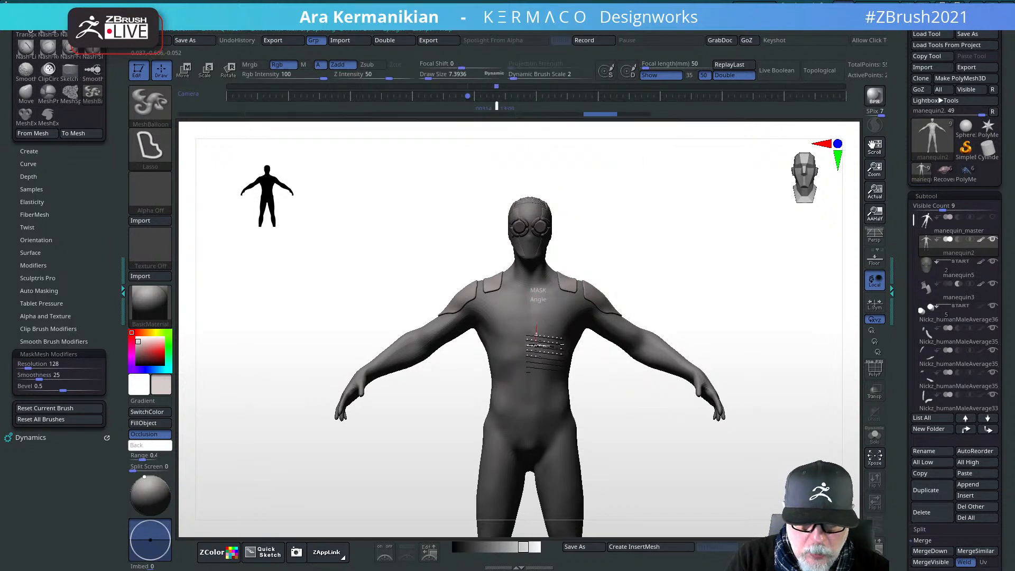
Step: Inflate a rounded MeshBalloon pad over each side of the chest, inspect the pads at an angle and undo them
mouse_move(528, 339)
left_mouse_down()
mouse_move(587, 370)
mouse_move(576, 341)
mouse_move(598, 320)
mouse_move(562, 300)
mouse_move(538, 302)
left_mouse_up()
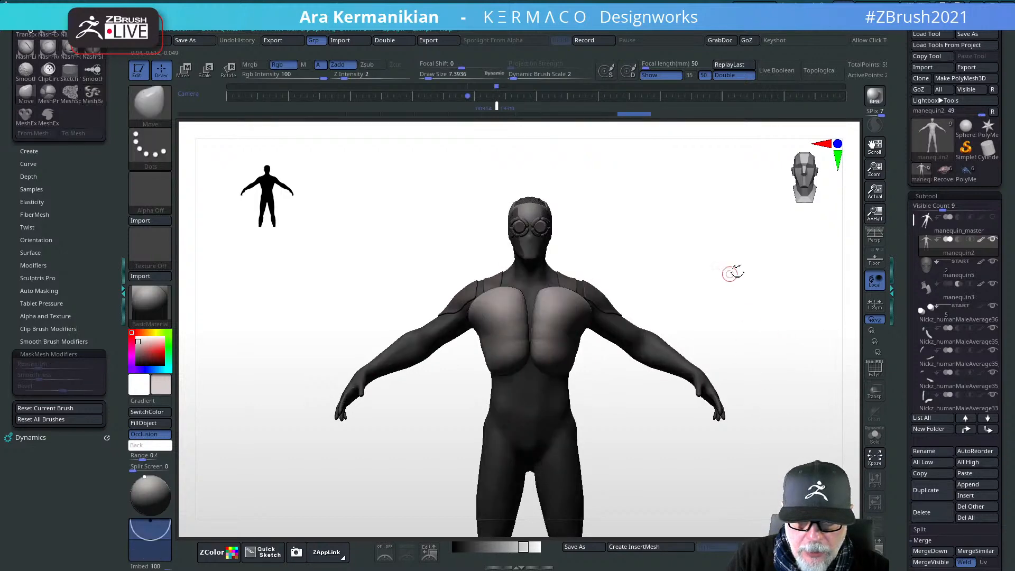
left_click_drag(734, 273, 758, 301)
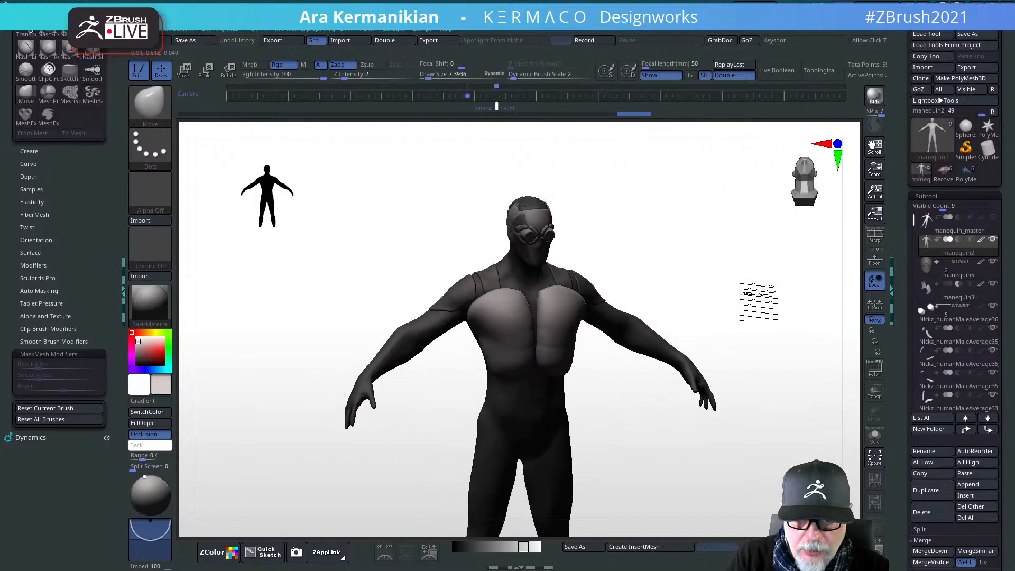
key("ctrl+z")
key("ctrl+z")
key("ctrl+z")
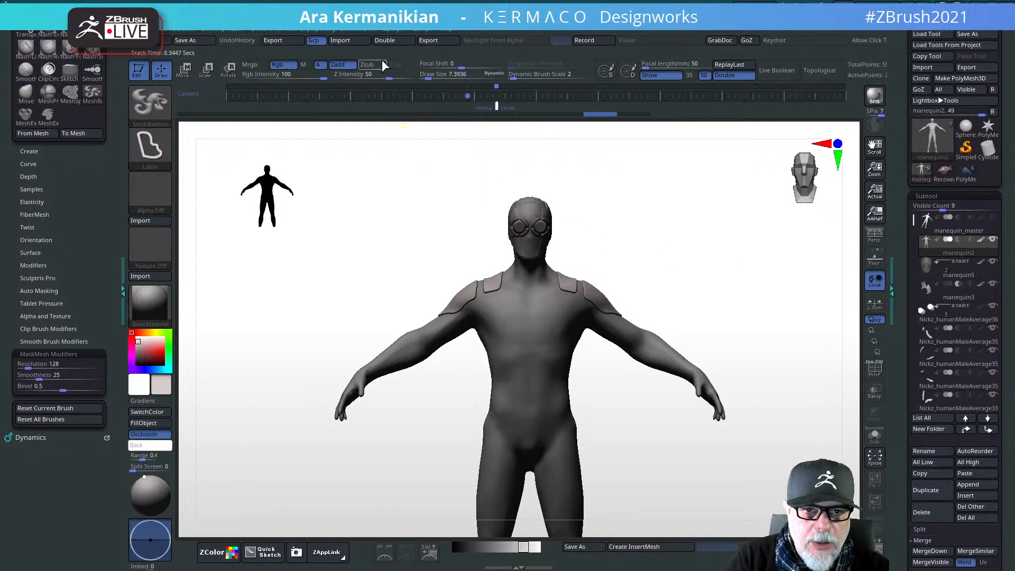
Step: Set the MeshBalloon brush's Z Intensity to 8 and make Move the active sculpting brush
left_click_drag(378, 77, 339, 80)
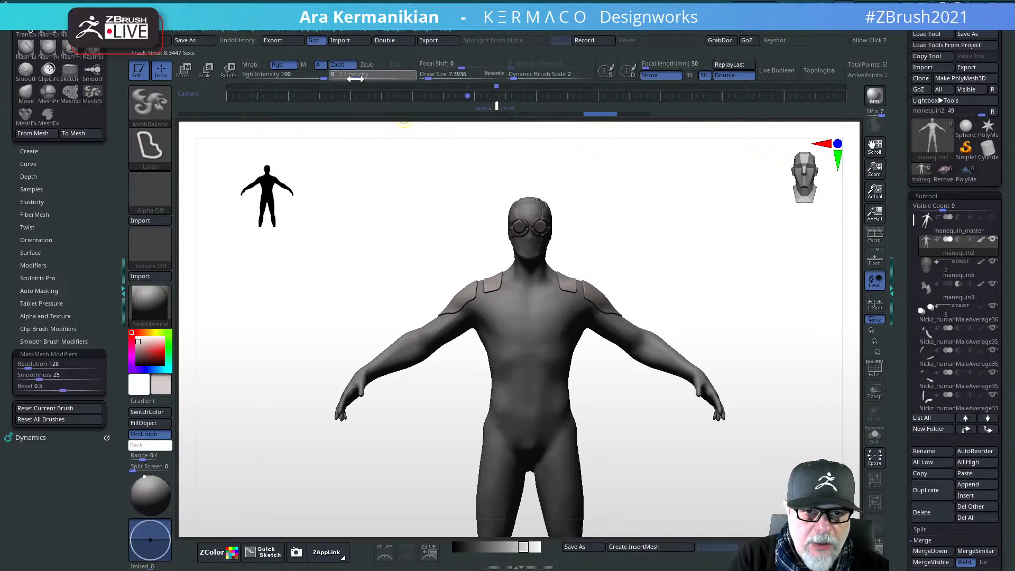
key("b")
key("m")
key("v")
left_click_drag(758, 288, 765, 288, "alt")
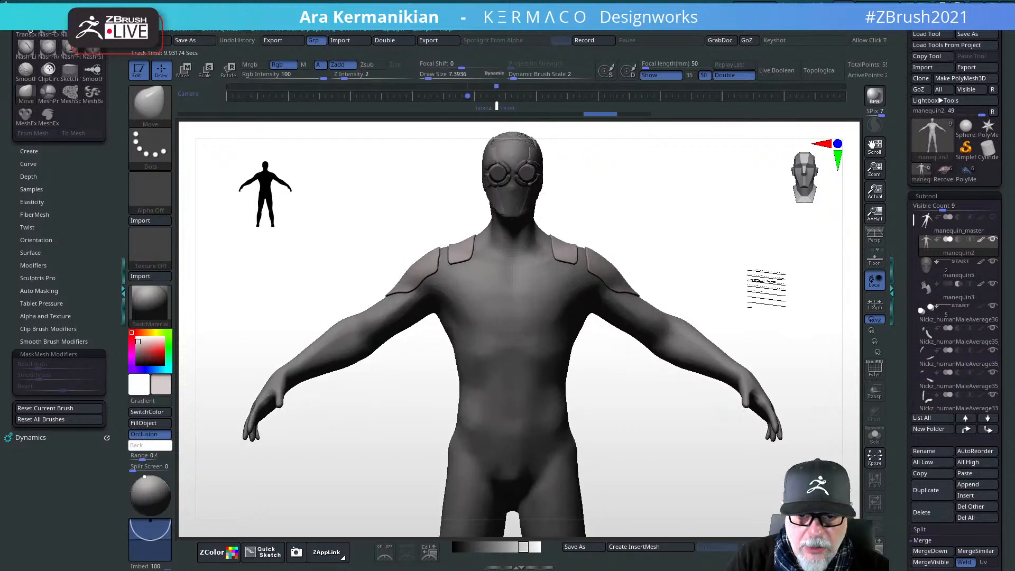
Step: Create thin MeshBalloon plates on the upper chest and angular plates along the ribs, and undo both pairs
mouse_move(545, 262)
left_mouse_down("ctrl")
mouse_move(563, 253)
mouse_move(573, 285)
mouse_move(525, 334)
mouse_move(560, 307)
mouse_move(574, 336)
mouse_move(513, 386)
left_mouse_up("ctrl")
left_click_drag(662, 483, 641, 468)
mouse_move(659, 434)
left_mouse_down()
mouse_move(668, 419)
mouse_move(680, 424)
mouse_move(673, 439)
mouse_move(643, 416)
left_mouse_up()
mouse_move(648, 374)
left_mouse_down()
mouse_move(639, 389)
mouse_move(608, 382)
left_mouse_up()
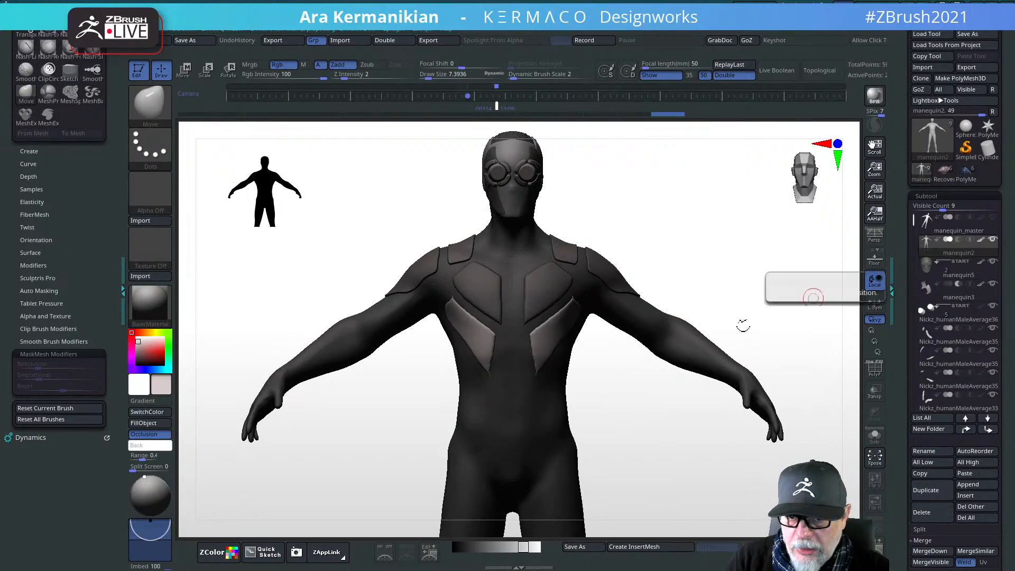
mouse_move(765, 270)
left_mouse_down()
mouse_move(744, 268)
mouse_move(763, 285)
left_mouse_up()
key("ctrl+z")
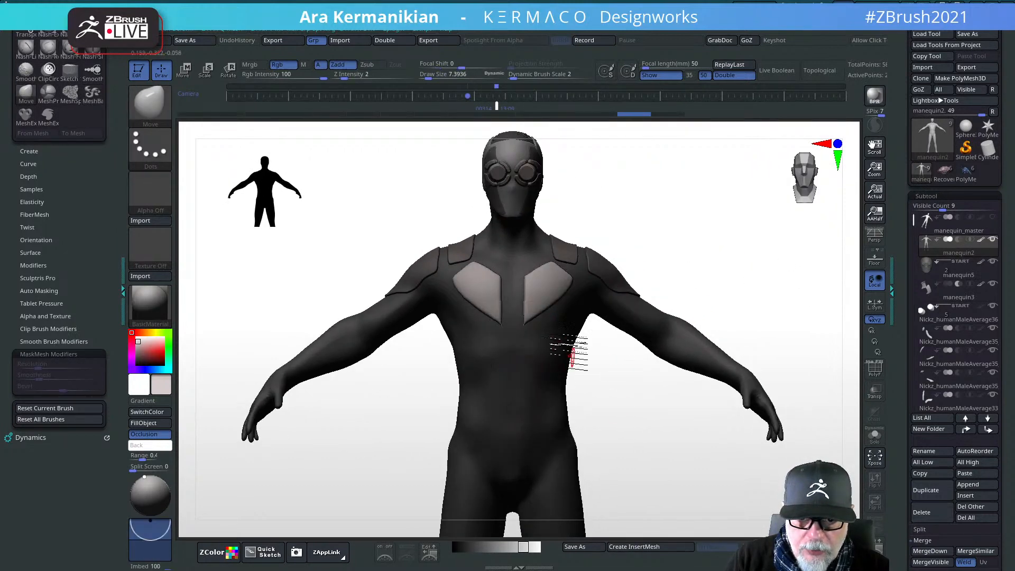
key("ctrl+z")
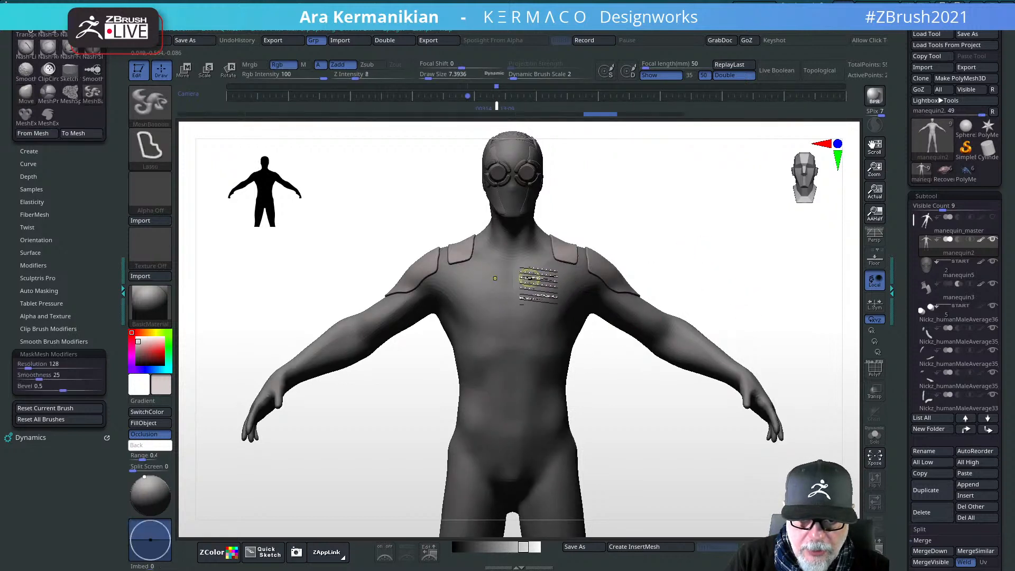
Step: Create a curved, narrow-waisted MeshBalloon plate from the upper chest to the ribs on each side, and undo it
left_click_drag(540, 263, 555, 262)
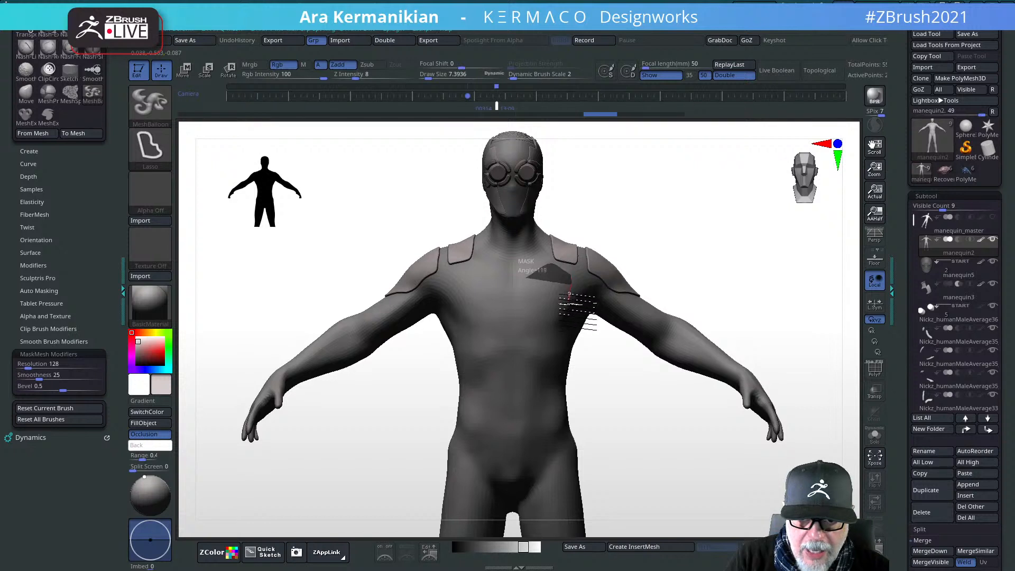
mouse_move(552, 333)
left_mouse_down()
mouse_move(578, 371)
mouse_move(553, 377)
mouse_move(526, 341)
mouse_move(523, 316)
left_mouse_up()
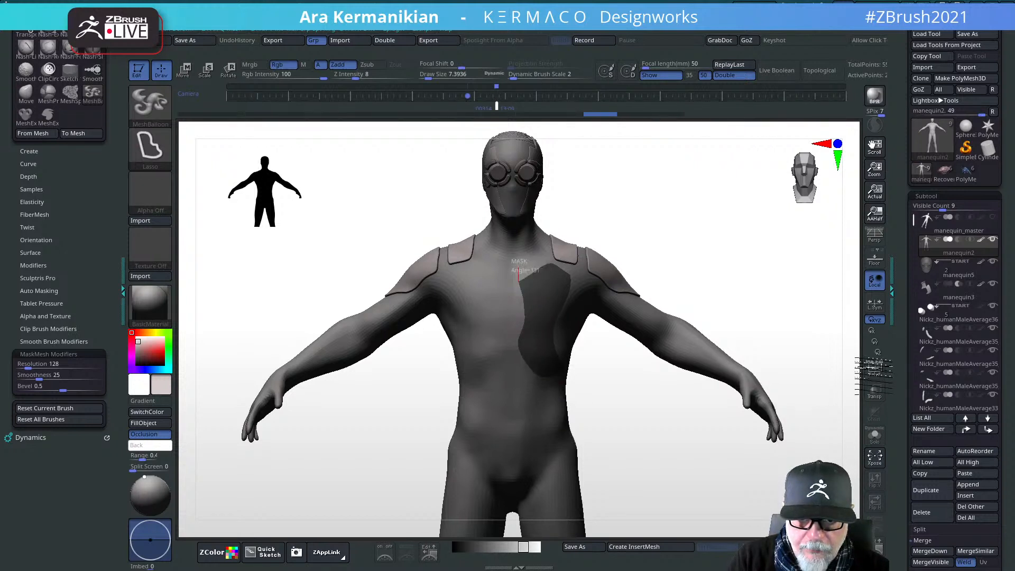
left_click_drag(518, 281, 520, 280, "ctrl")
mouse_move(694, 266)
left_mouse_down()
mouse_move(675, 257)
mouse_move(706, 272)
left_mouse_up()
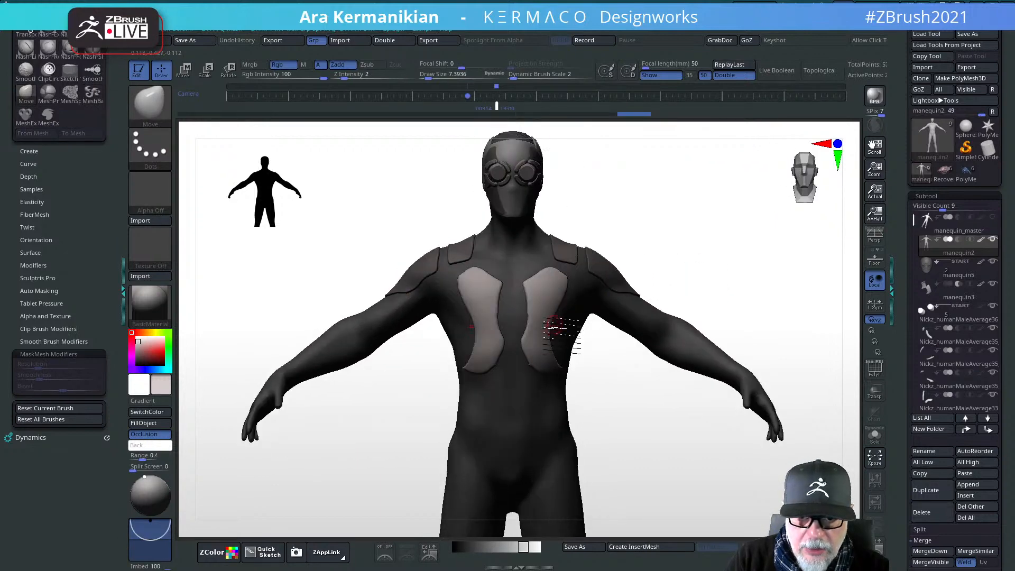
key("ctrl+z")
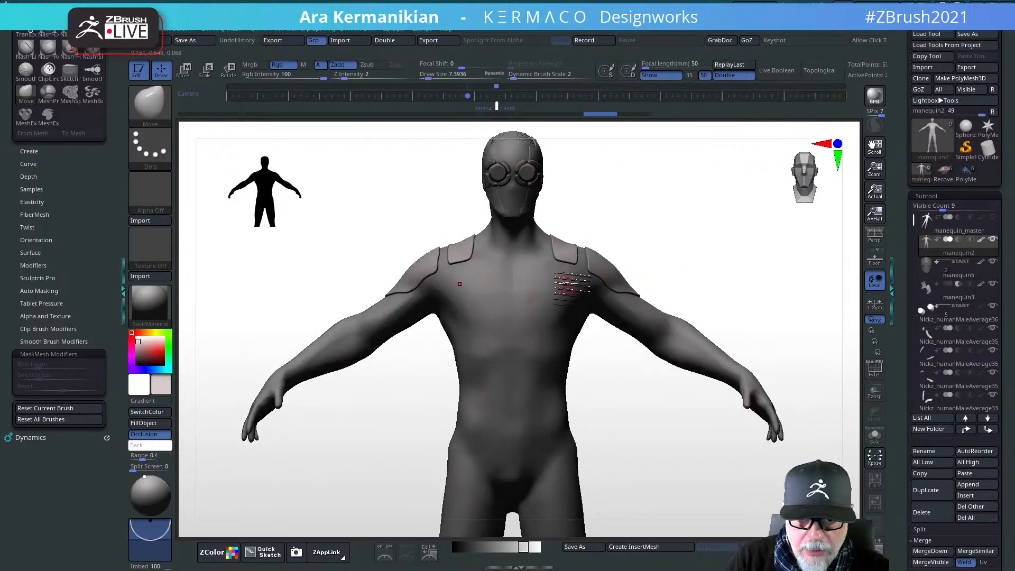
Step: Create a long MeshBalloon armor panel from the upper chest to the abdomen on each side and inspect it at an angle
mouse_move(545, 259)
left_mouse_down("ctrl")
mouse_move(559, 249)
mouse_move(587, 261)
mouse_move(587, 274)
mouse_move(561, 291)
mouse_move(574, 316)
mouse_move(558, 376)
mouse_move(508, 394)
mouse_move(514, 401)
left_mouse_up("ctrl")
left_click_drag(699, 243, 650, 262)
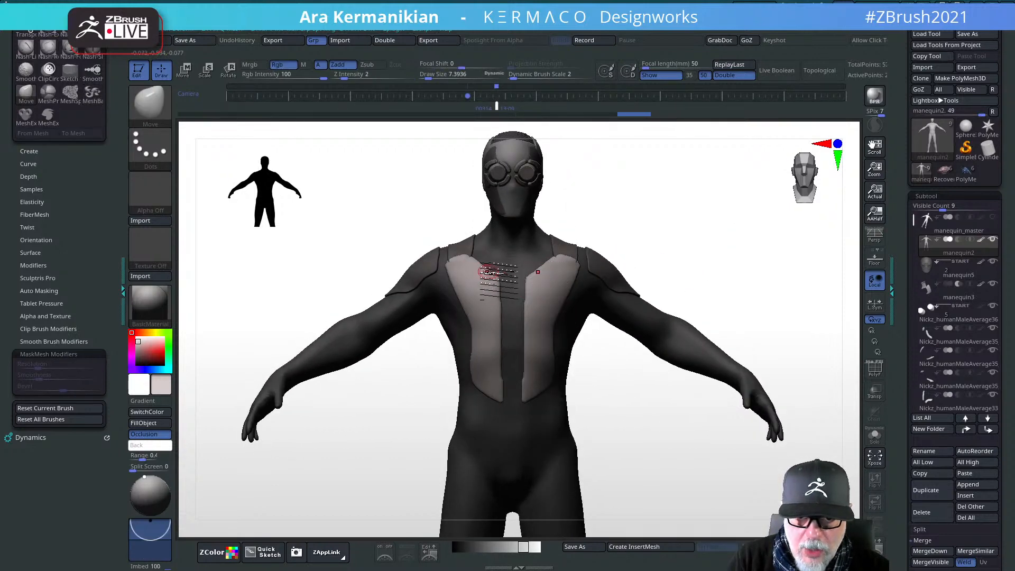
left_click_drag(707, 294, 682, 261)
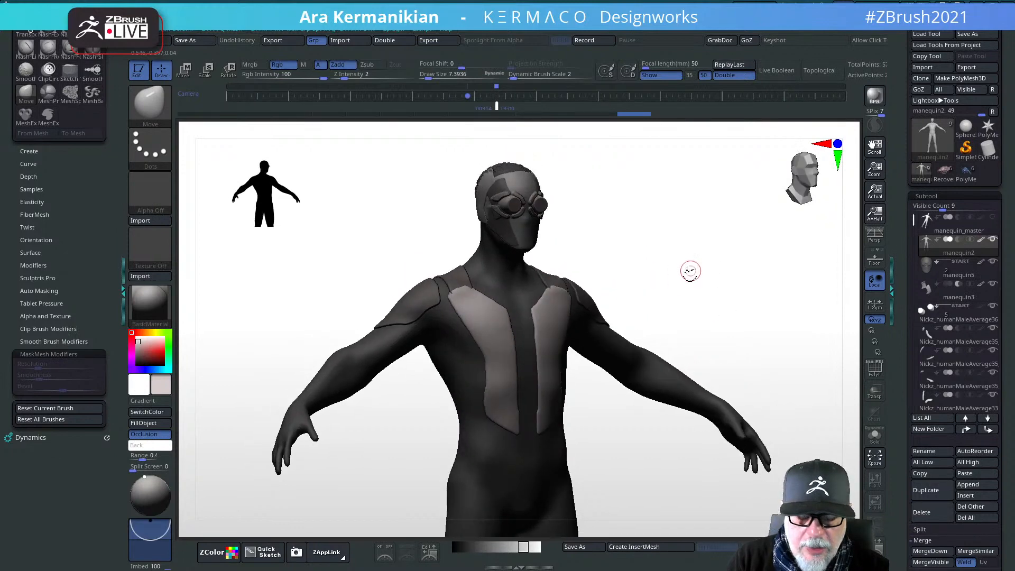
Step: Split the masked points so the torso panels and the mannequin body become separate subtools, and return to the front view
key("ctrl+shift+q")
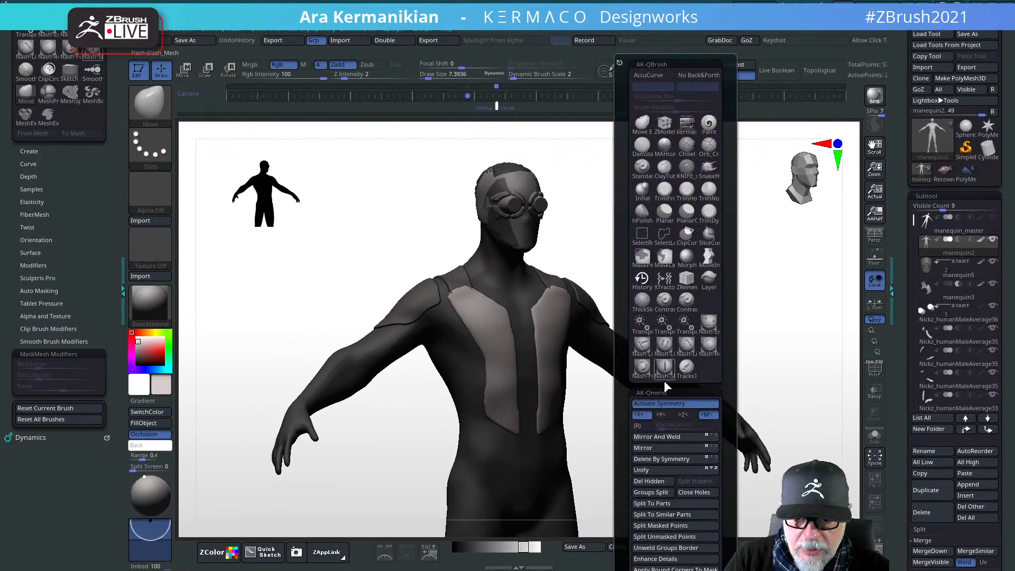
left_click(668, 526)
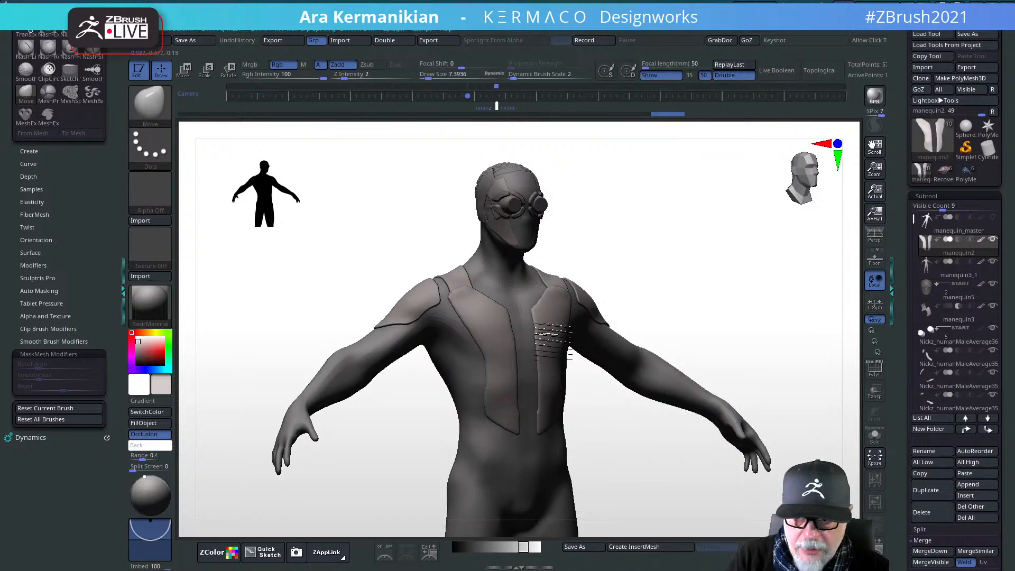
left_click_drag(725, 305, 673, 301, "shift")
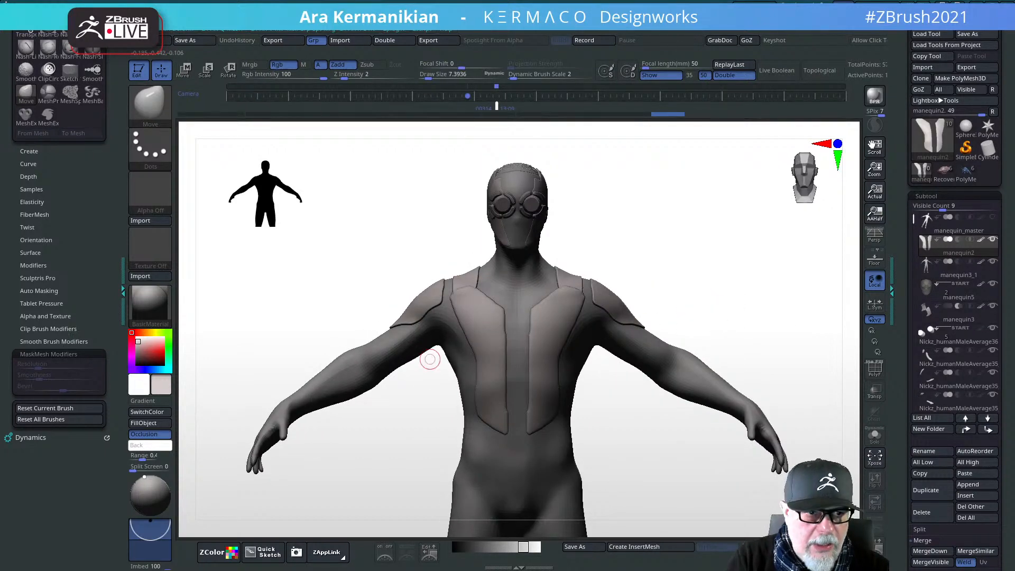
Step: Open the Dynamics settings for the torso panels and enable Collision Volume
left_click(39, 438)
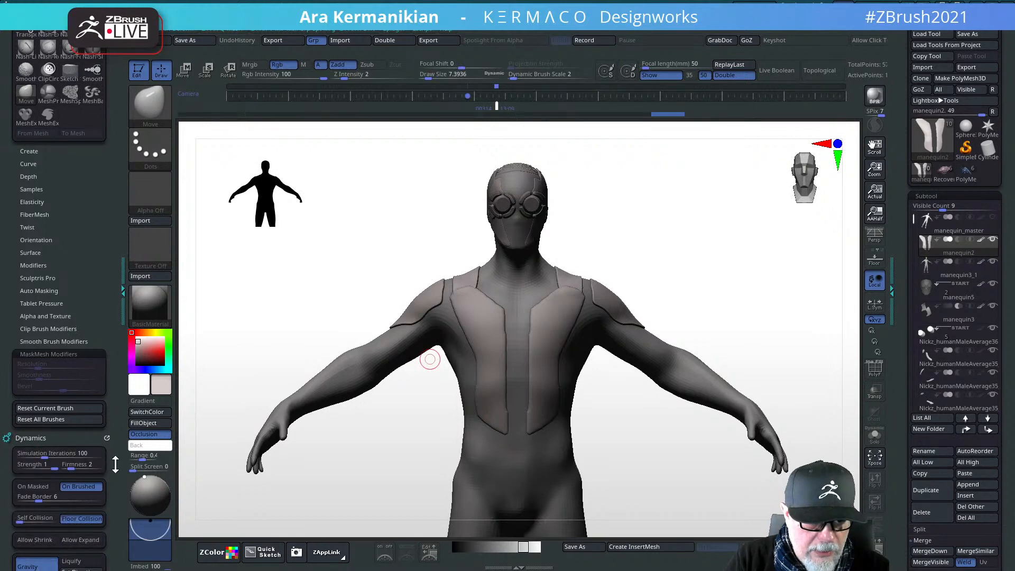
scroll(116, 464, "down", 4)
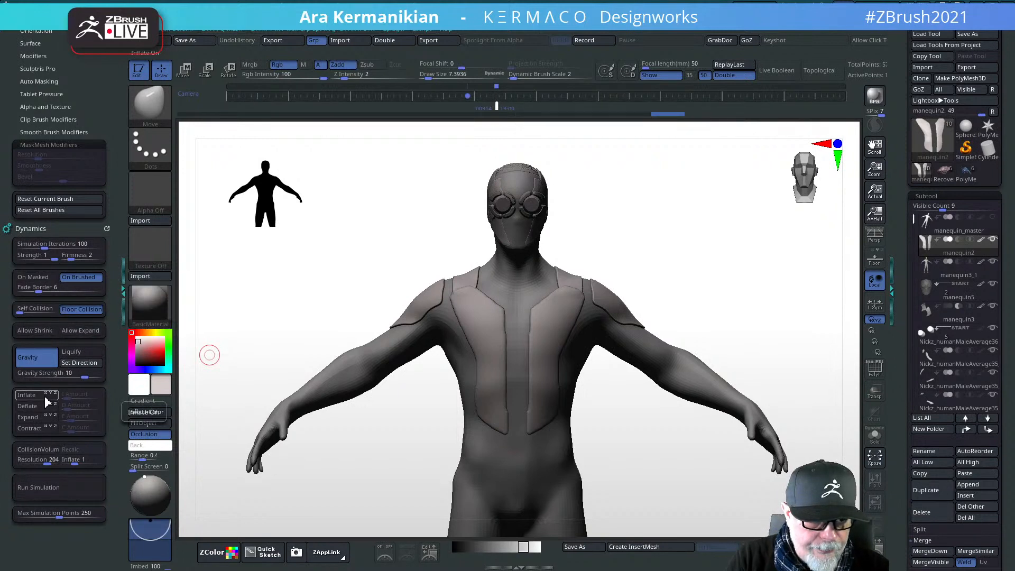
left_click(37, 449)
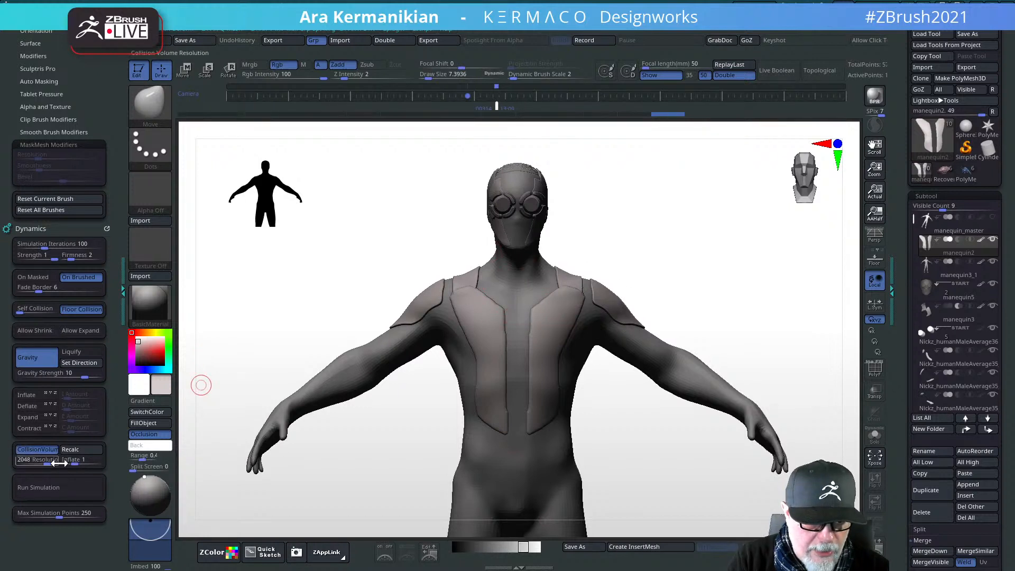
Step: Configure the dynamics with collision volume inflate 0.2 and gravity strength 0, and turn on Inflate and Expand
left_click_drag(80, 461, 63, 462)
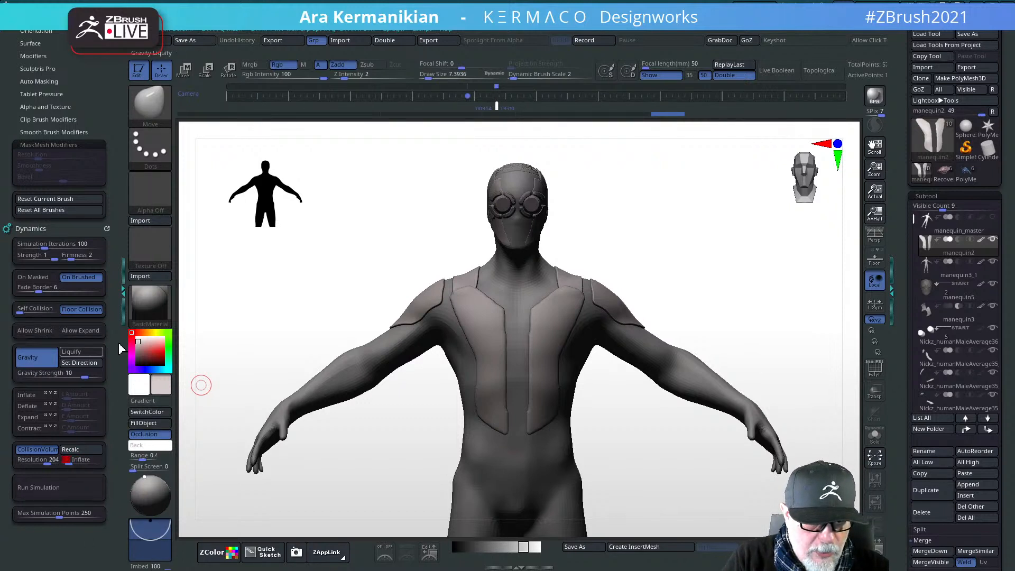
left_click_drag(78, 377, 57, 378)
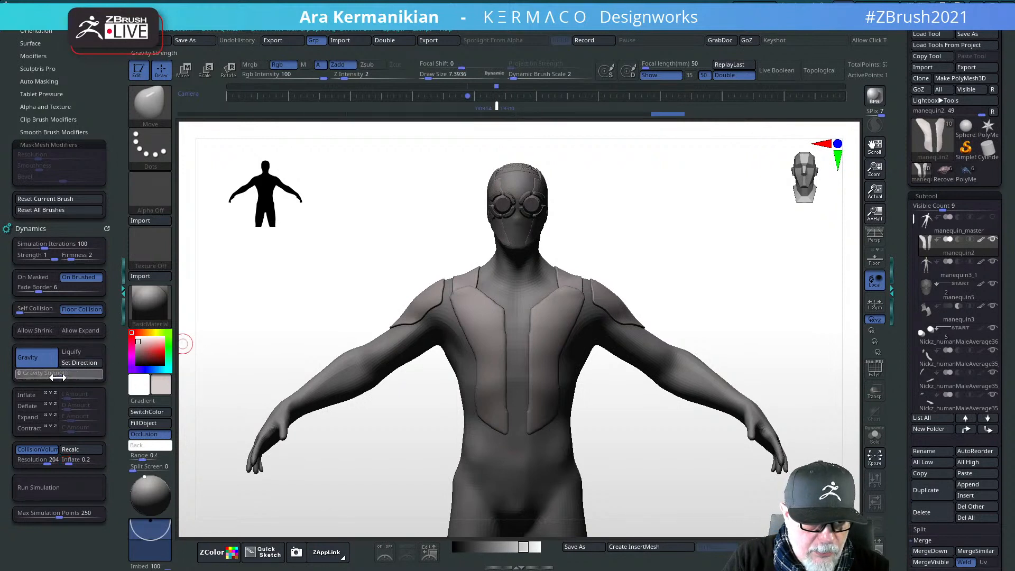
left_click(28, 395)
left_click(27, 417)
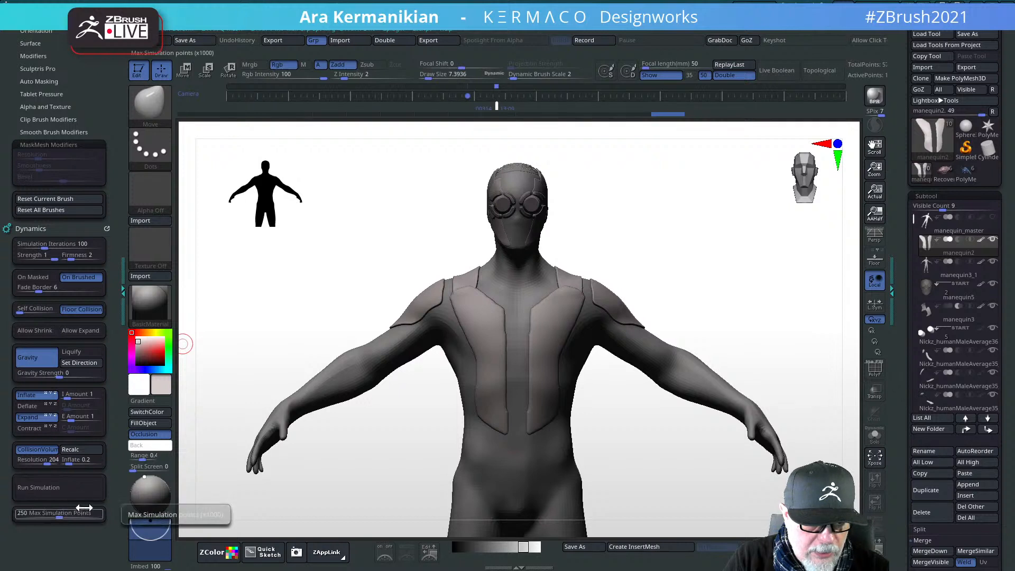
Step: Run the cloth simulation on the two front chest panels to puff them up with wrinkles, and check them from several angles
left_click(74, 486)
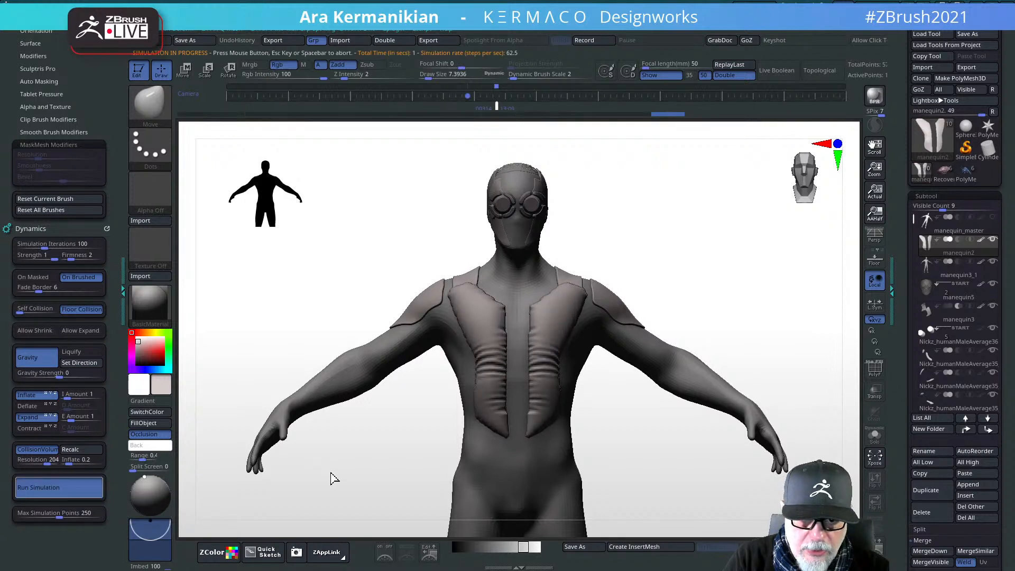
left_click_drag(797, 290, 531, 411)
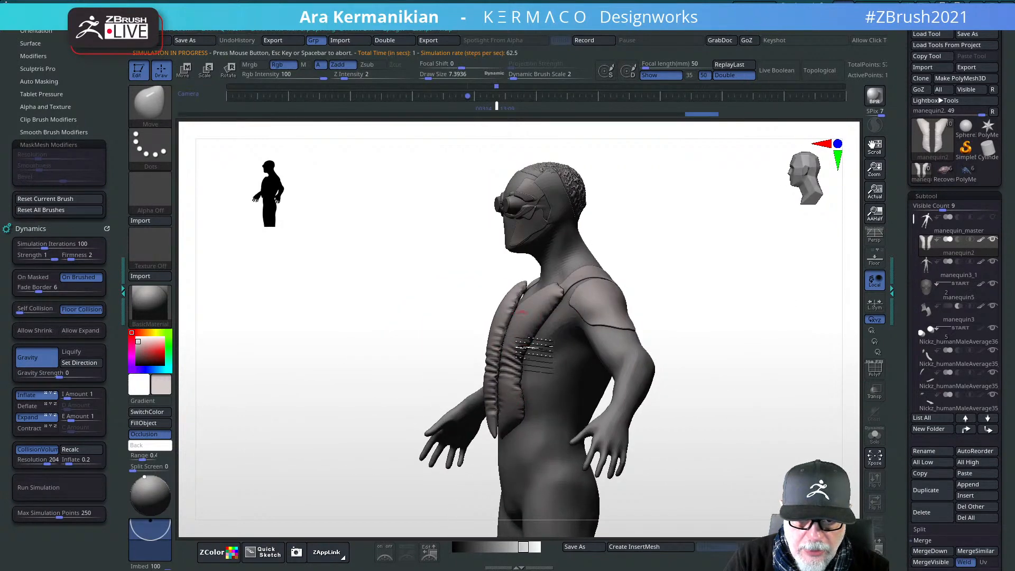
mouse_move(703, 328)
left_mouse_down()
mouse_move(770, 329)
mouse_move(729, 340)
mouse_move(688, 322)
left_mouse_up()
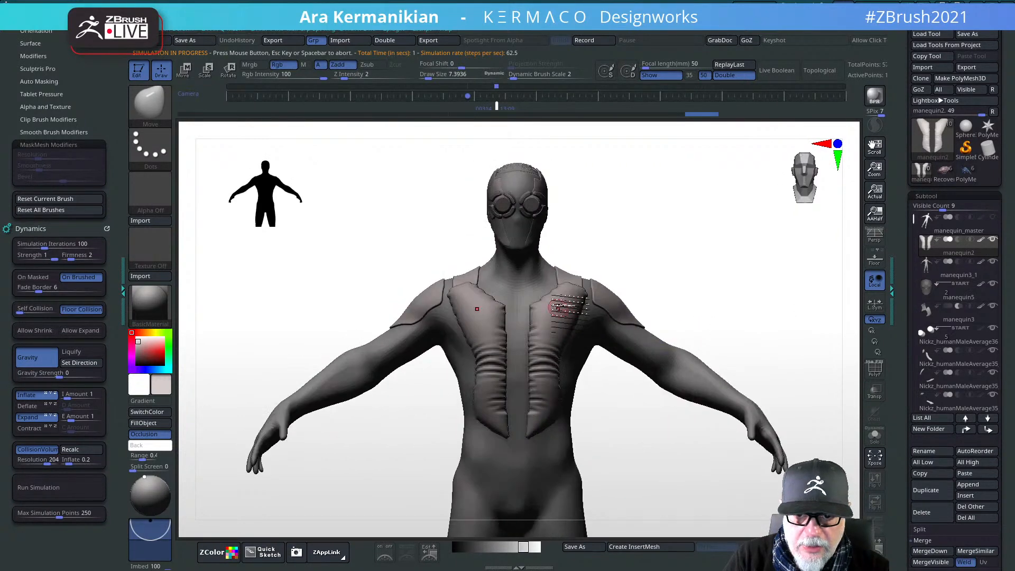
left_click_drag(569, 307, 679, 303)
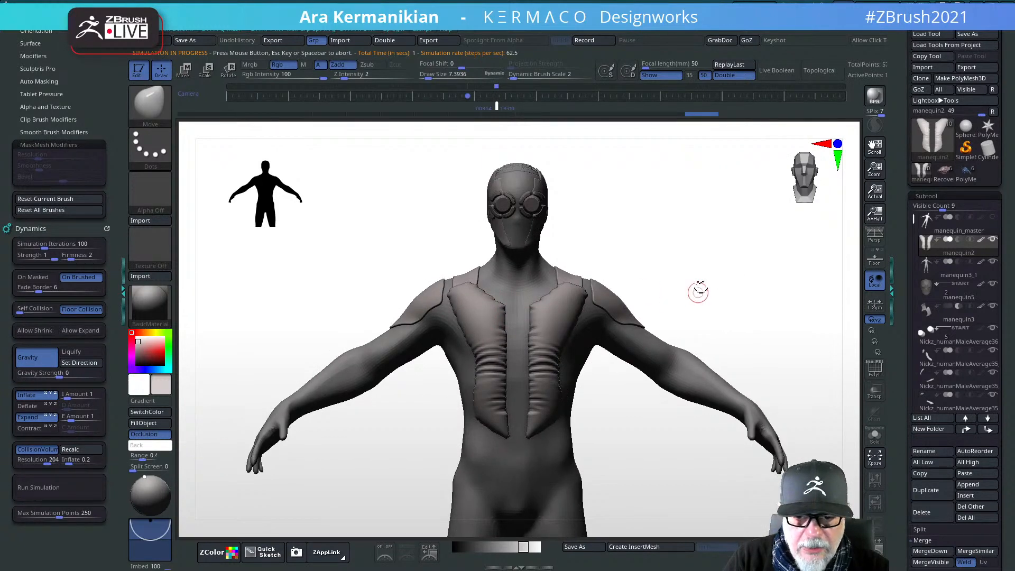
left_click_drag(753, 314, 680, 318)
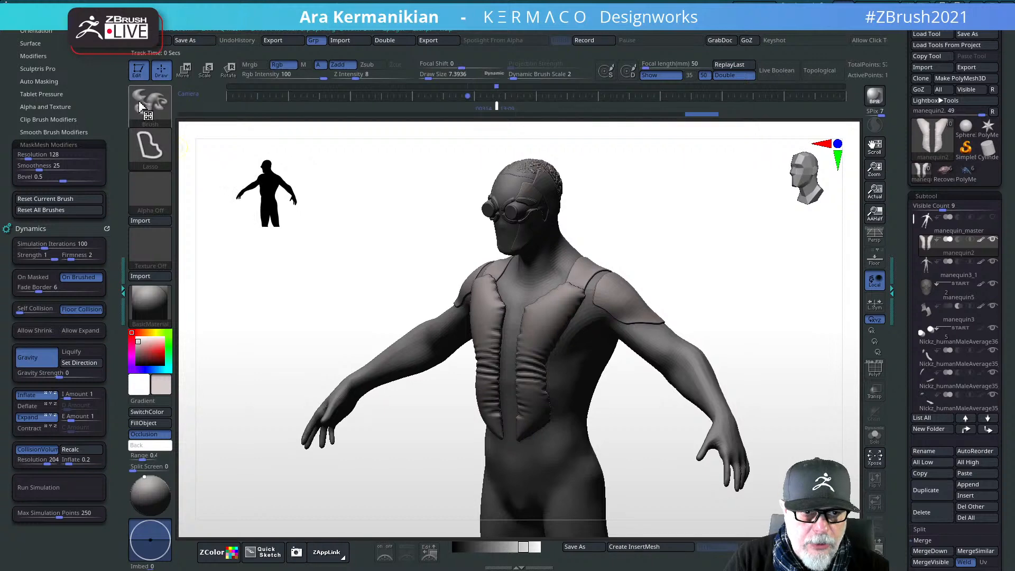
left_click_drag(696, 299, 623, 381, "shift")
left_click_drag(634, 451, 617, 408, "alt")
Step: Activate the manequin3_1 body subtool and draw a mirrored panel along the ribs with the lasso mesh-mask brush
left_click(959, 237)
left_click_drag(843, 321, 564, 295)
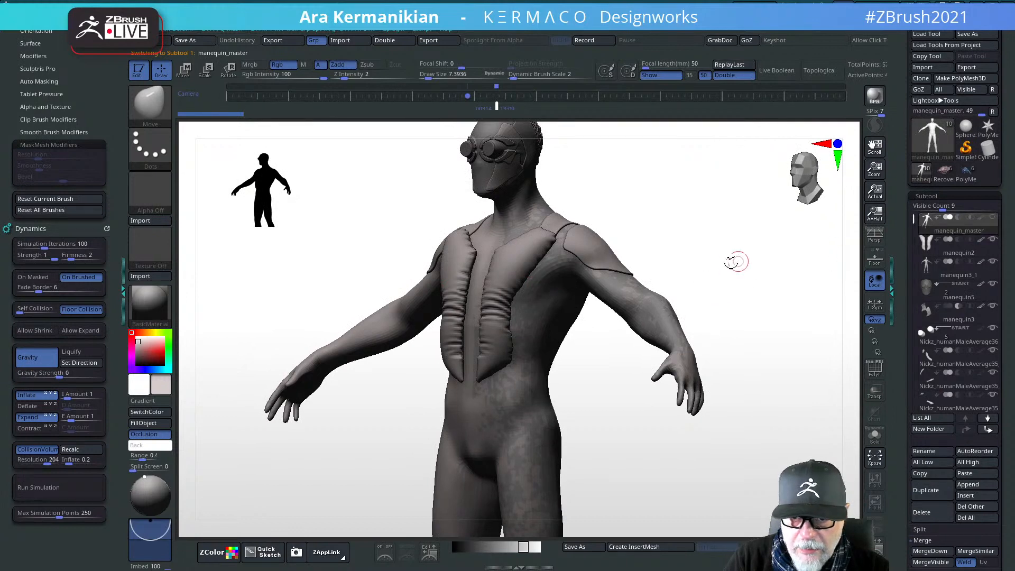
left_click_drag(735, 261, 770, 229)
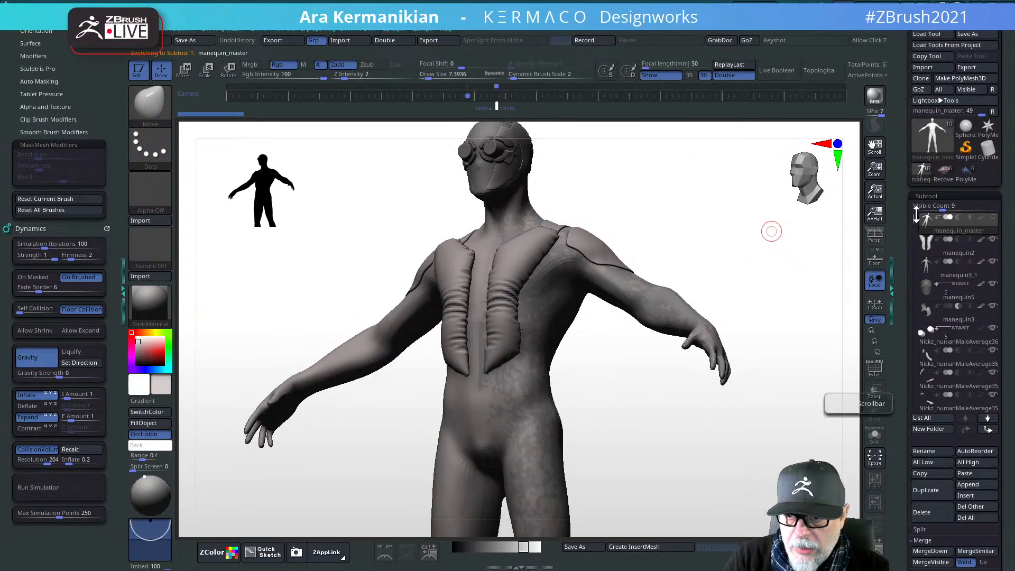
left_click(958, 267)
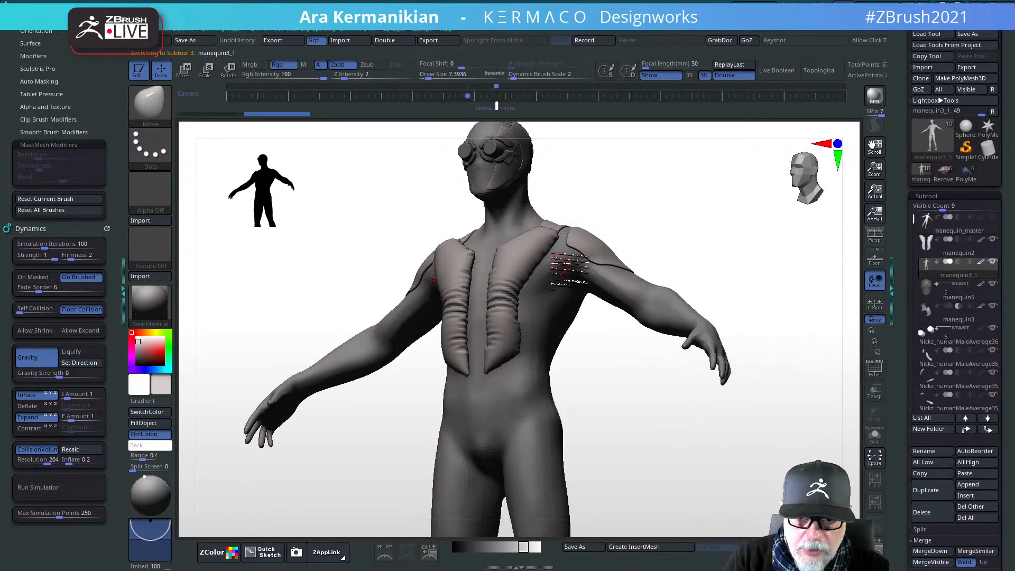
key("ctrl+shift")
mouse_move(546, 271)
left_mouse_down("ctrl+shift")
mouse_move(518, 336)
mouse_move(521, 373)
mouse_move(534, 381)
mouse_move(550, 365)
mouse_move(560, 313)
mouse_move(548, 255)
left_mouse_up("ctrl+shift")
left_click_drag(727, 227, 751, 231)
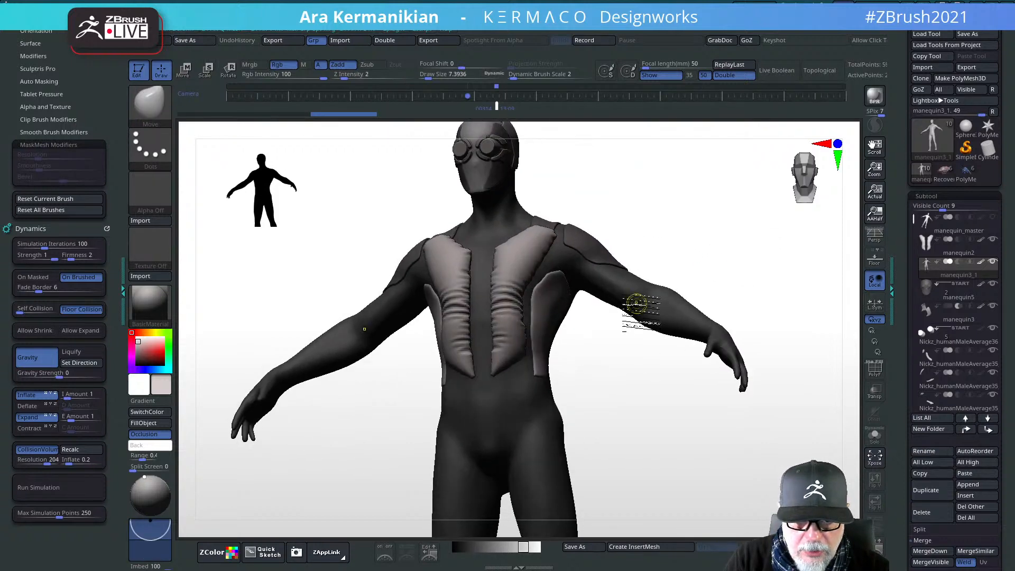
Step: Separate the new rib panels from the body with Split Masked Points
key("space")
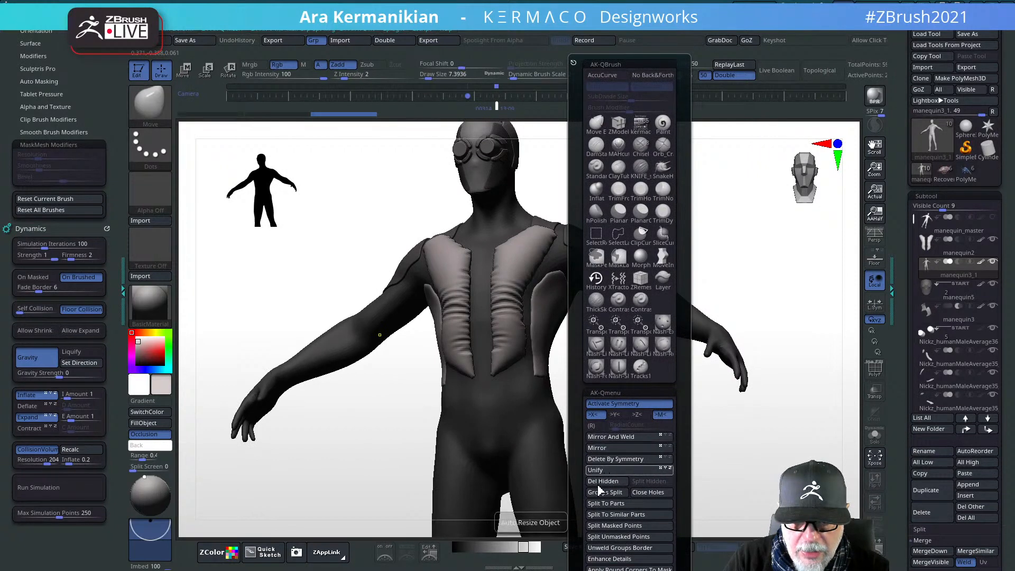
left_click(616, 525)
right_click_drag(607, 369, 542, 307)
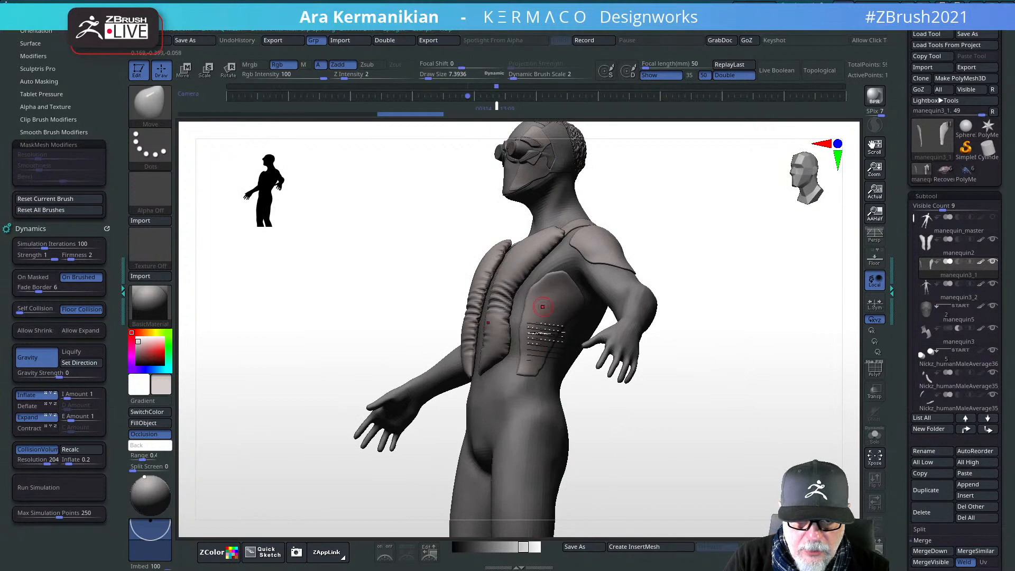
Step: Run the cloth simulation on the rib panels and check the padded torso from the side and front
left_click(57, 492)
left_click(316, 330)
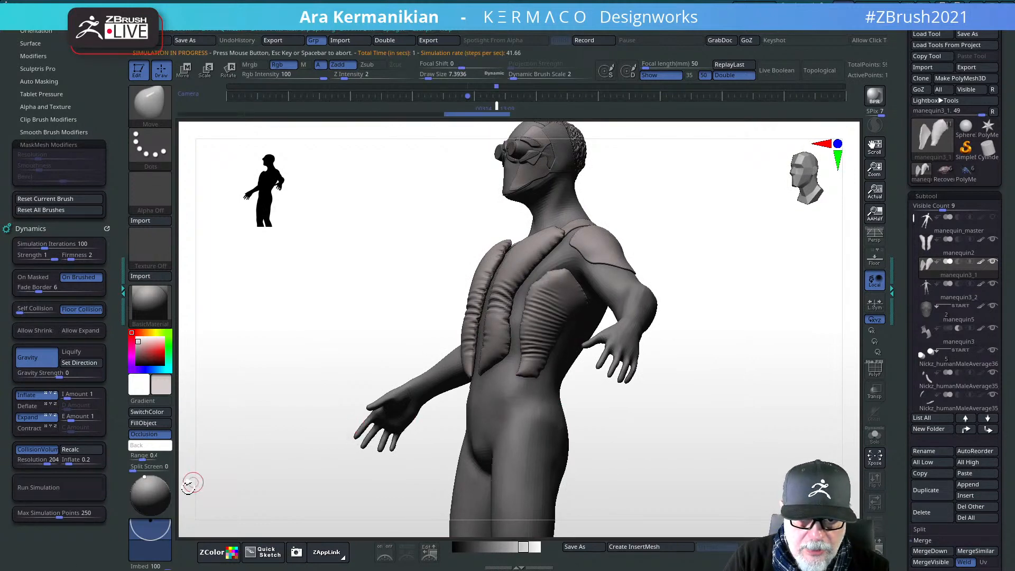
left_click_drag(279, 340, 342, 353)
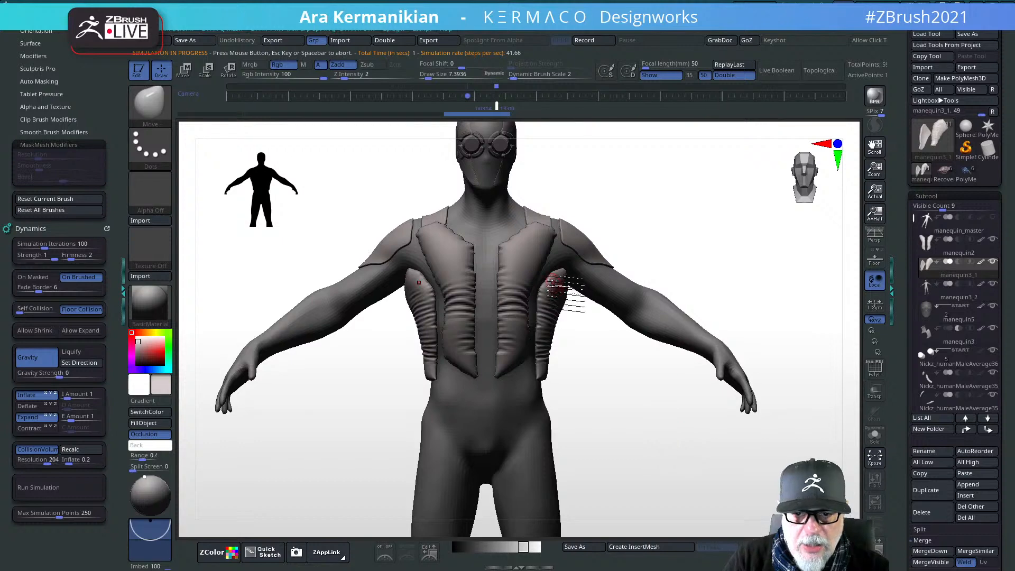
left_click_drag(589, 384, 684, 259)
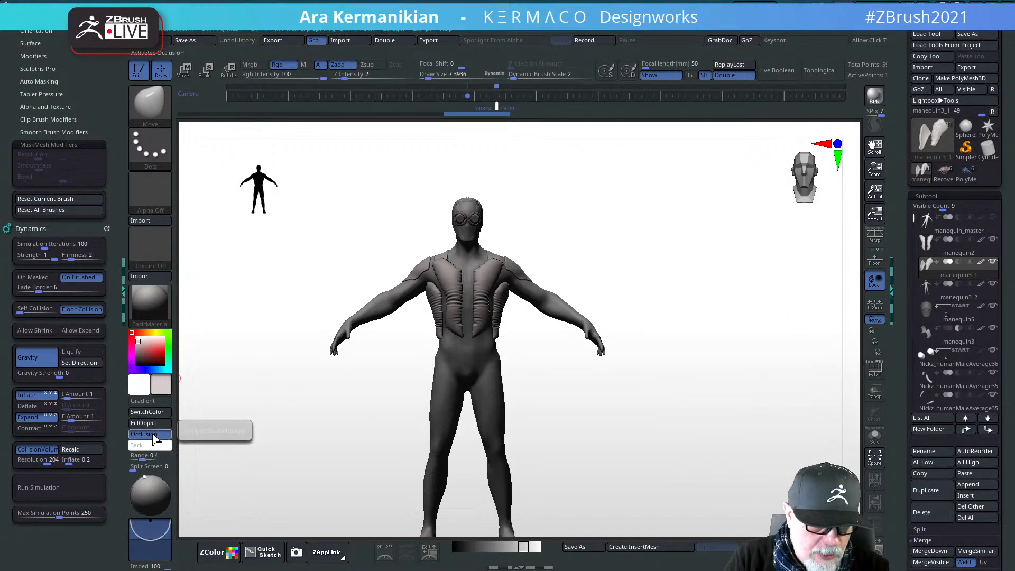
Step: Change the document background to mid grey and view the padded suit against it
left_click_drag(138, 445, 161, 388)
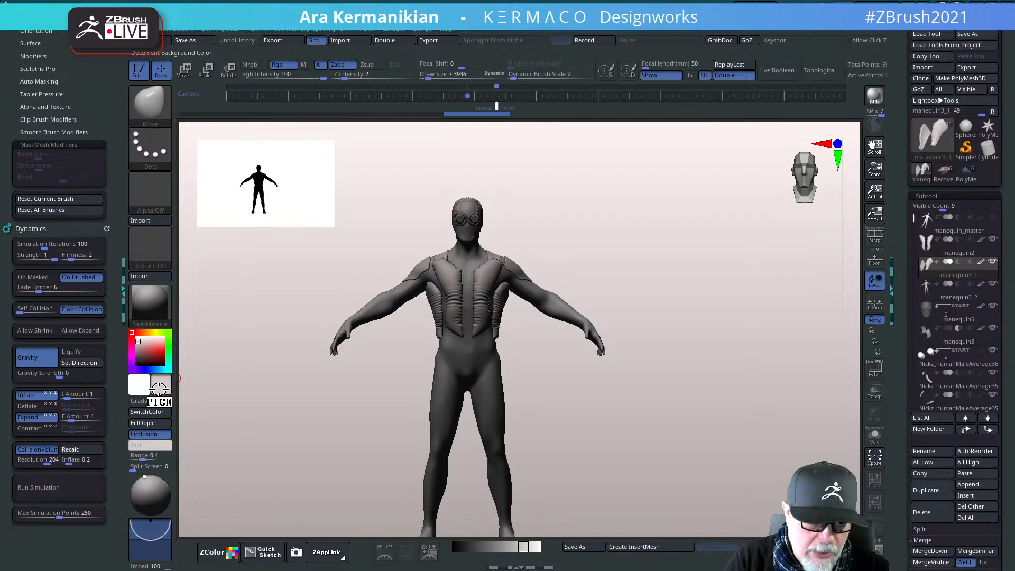
left_click(139, 350)
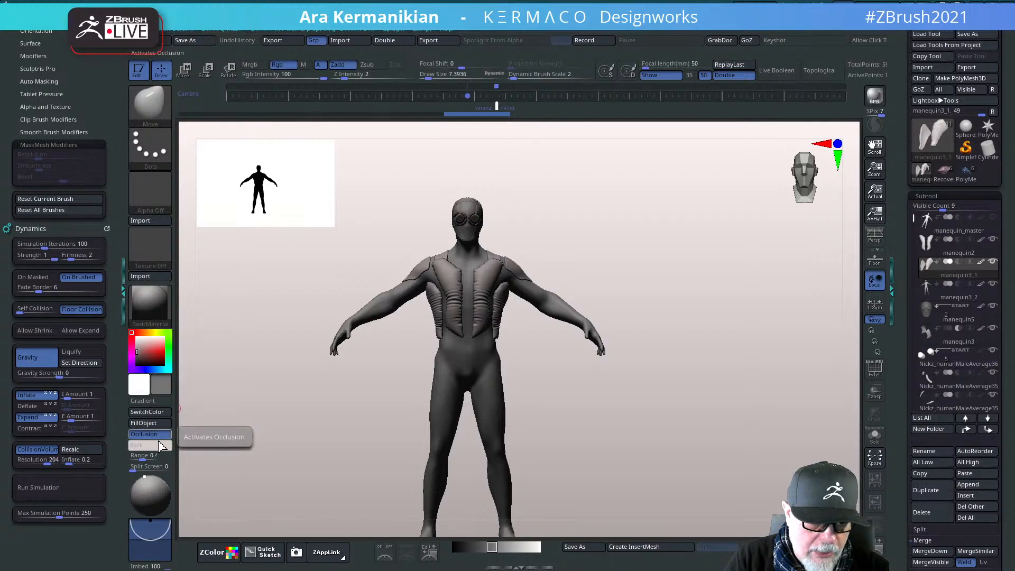
left_click(157, 448)
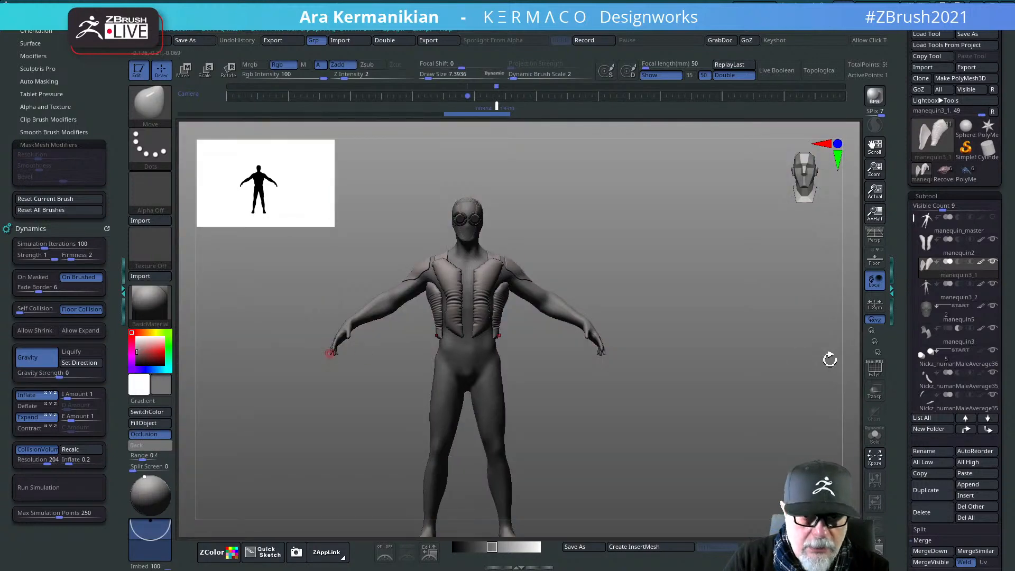
left_click_drag(830, 358, 602, 290, "alt")
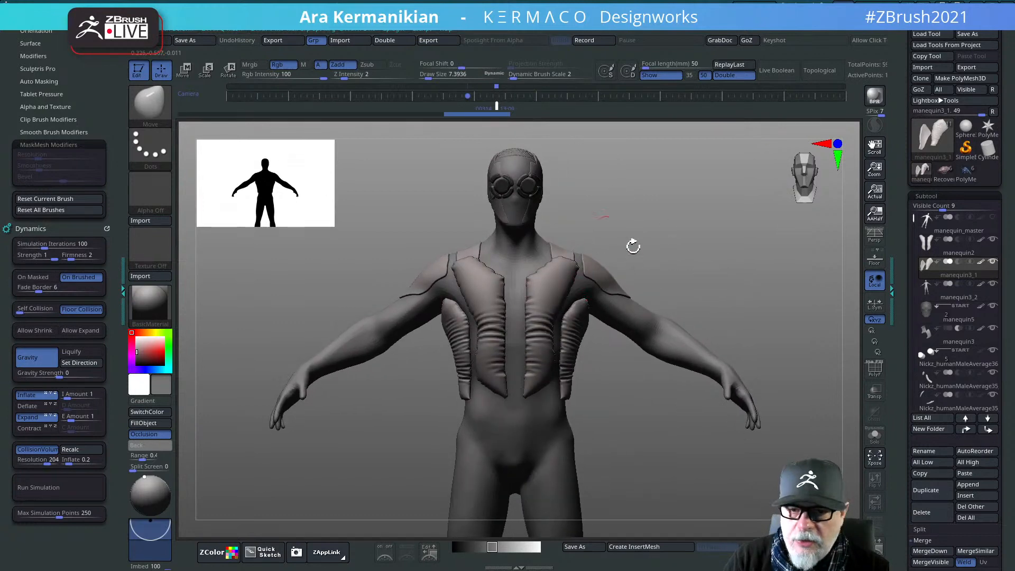
left_click_drag(633, 247, 630, 314)
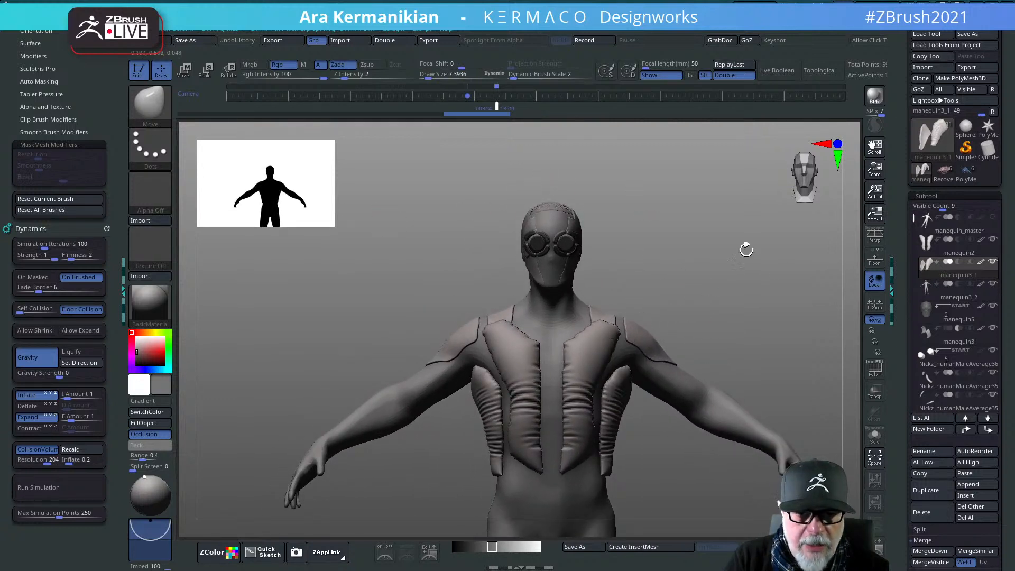
left_click_drag(688, 273, 665, 247, "alt")
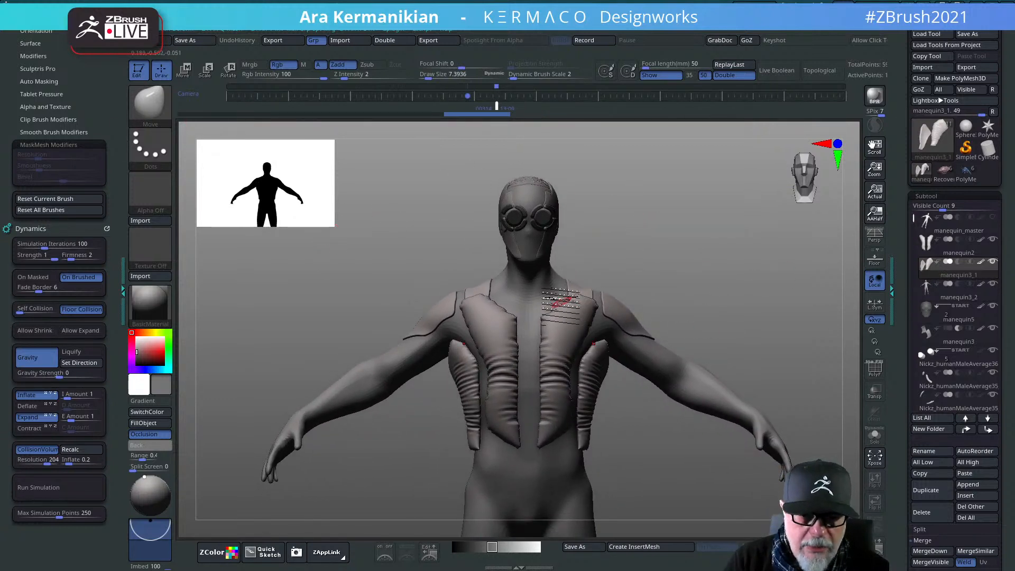
left_click(152, 115, "ctrl")
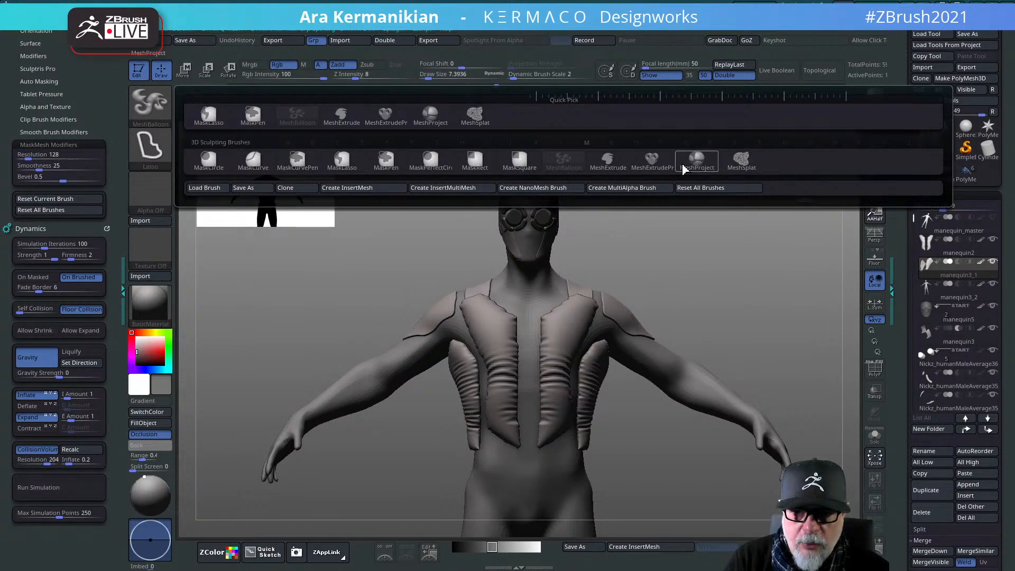
mouse_move(757, 261)
left_mouse_down()
mouse_move(696, 277)
mouse_move(729, 267)
mouse_move(716, 239)
left_mouse_up()
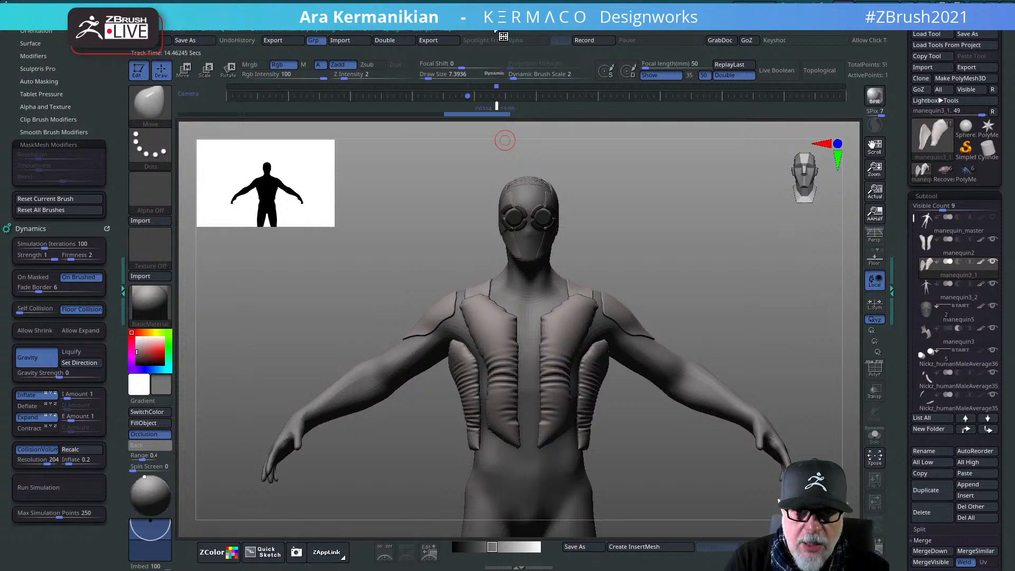
left_click(503, 33)
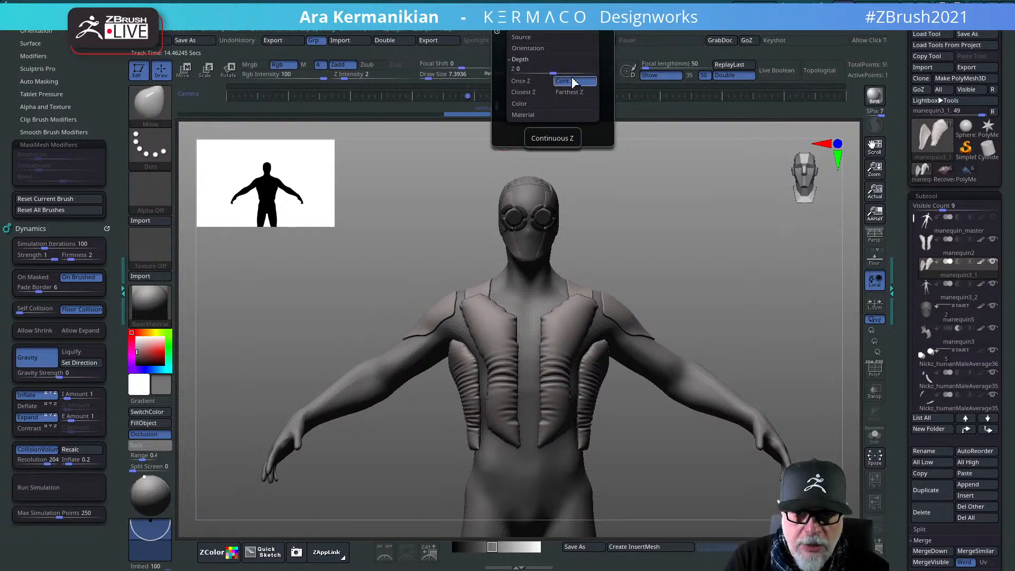
left_click_drag(664, 227, 706, 248)
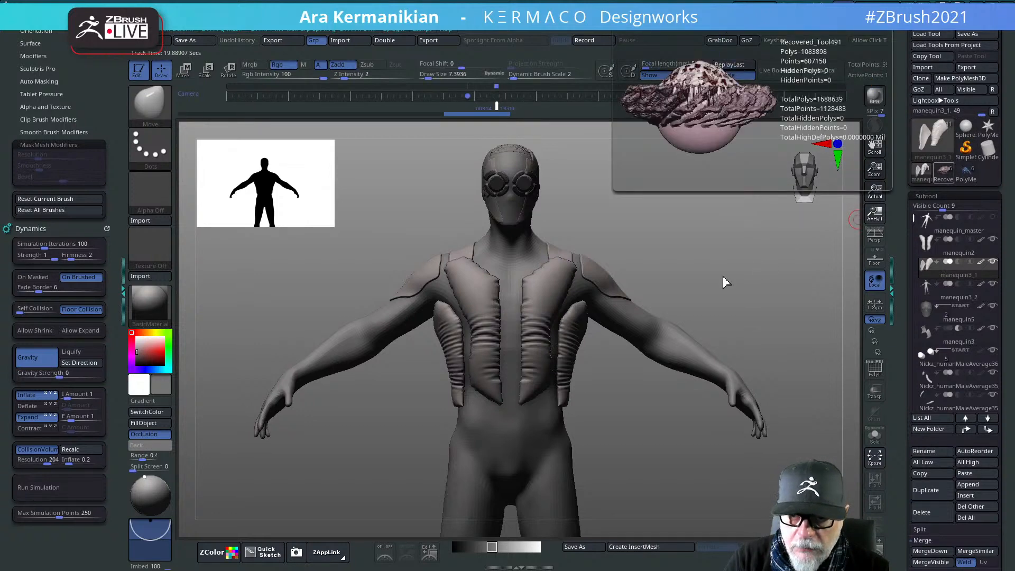
Step: Switch to the flower tool, PolyMesh3D2, and look at the blue flower from another angle
left_click(946, 174)
left_click(965, 172)
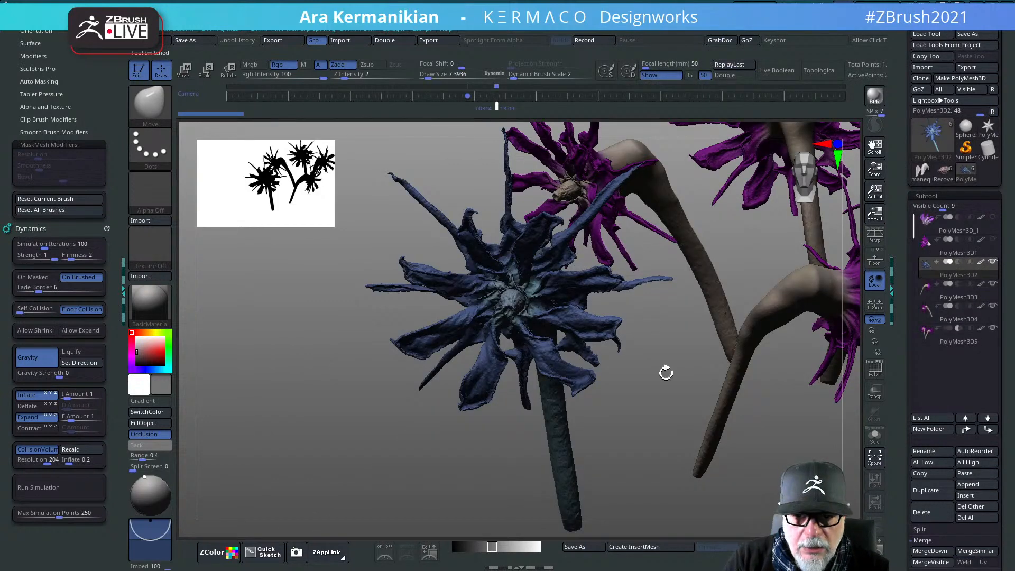
left_click_drag(666, 373, 588, 309)
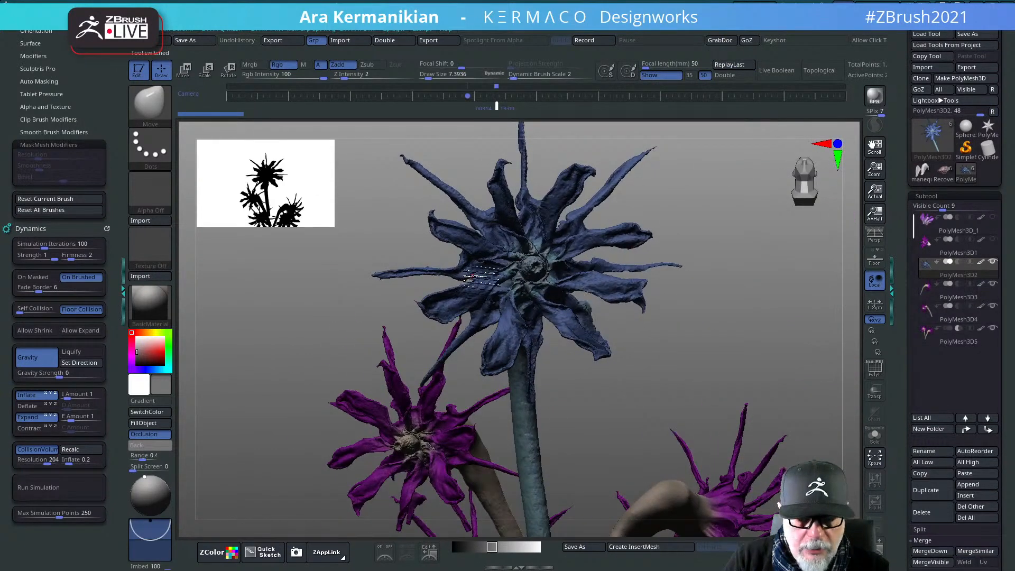
Step: Choose the SnakeCurve2 brush and dismiss its Sculptris Pro notice
key("b")
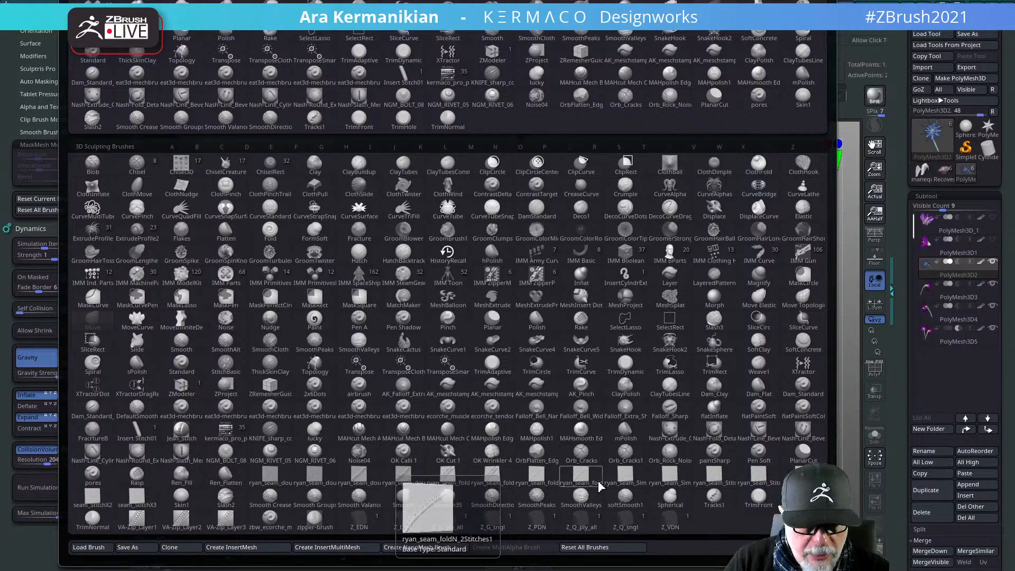
key("e")
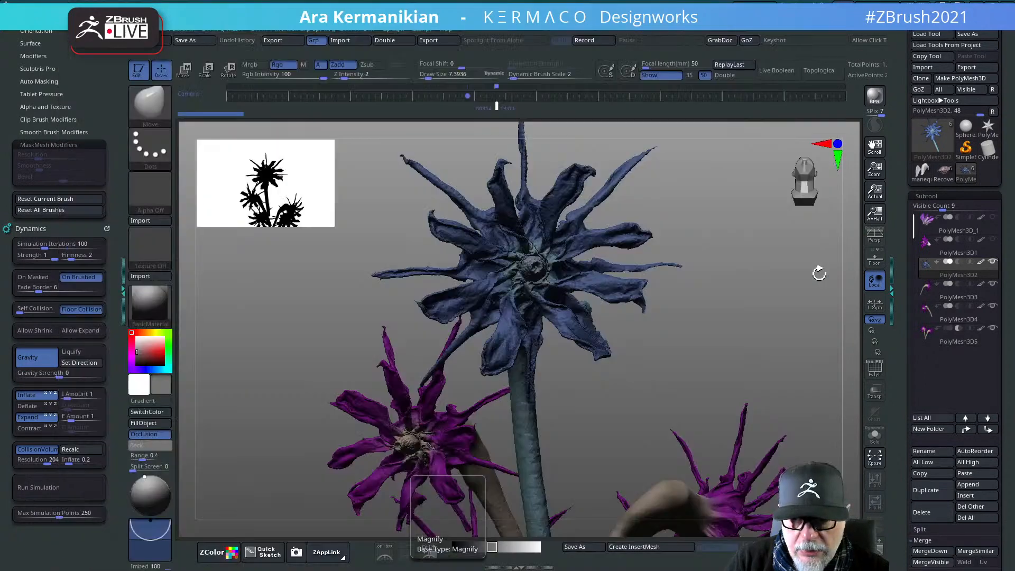
key("b")
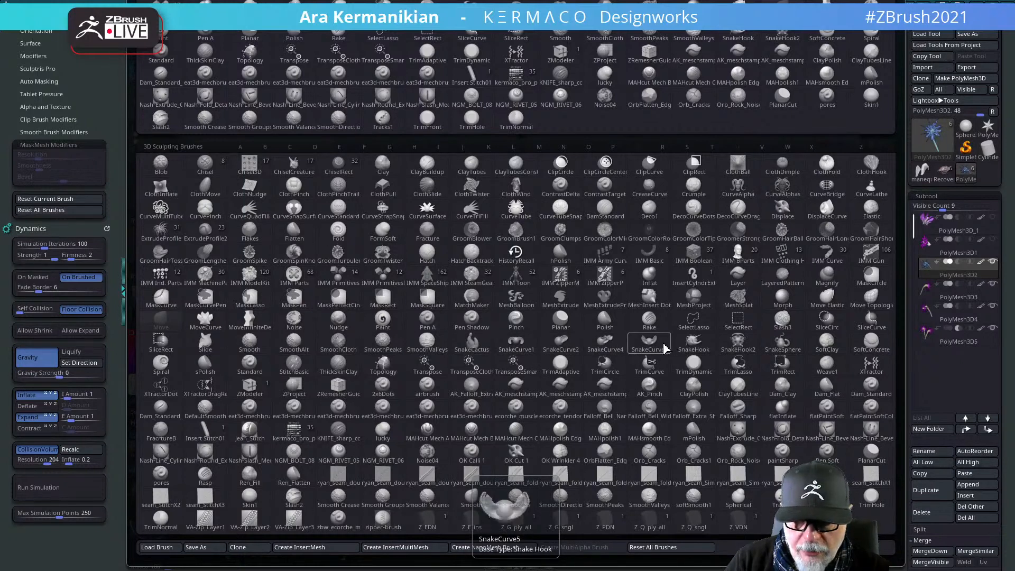
left_click(562, 345)
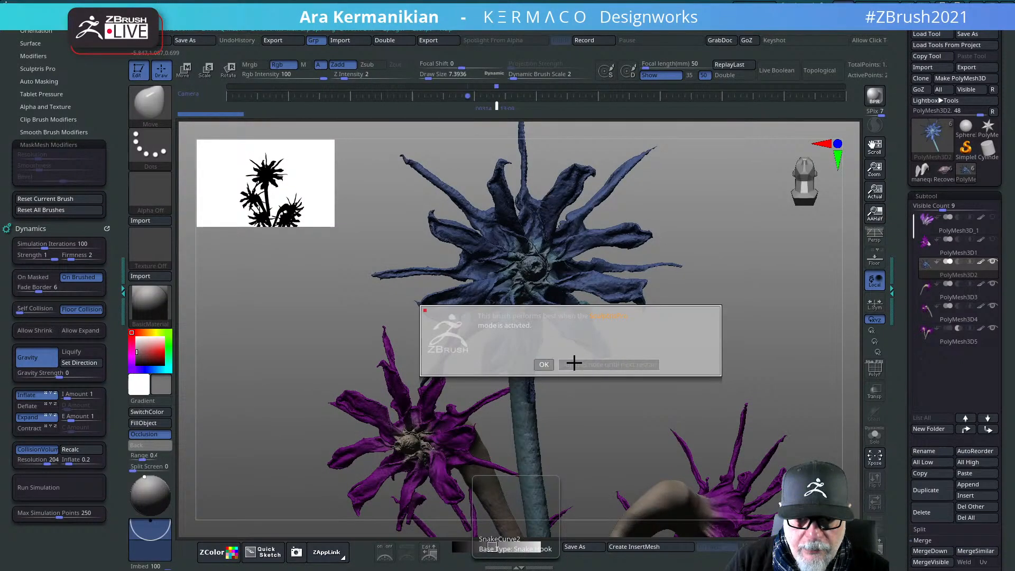
left_click(590, 362)
Step: Switch from the flower model to the Sphere3D tool
left_click_drag(780, 299, 552, 291)
left_click_drag(717, 382, 815, 323)
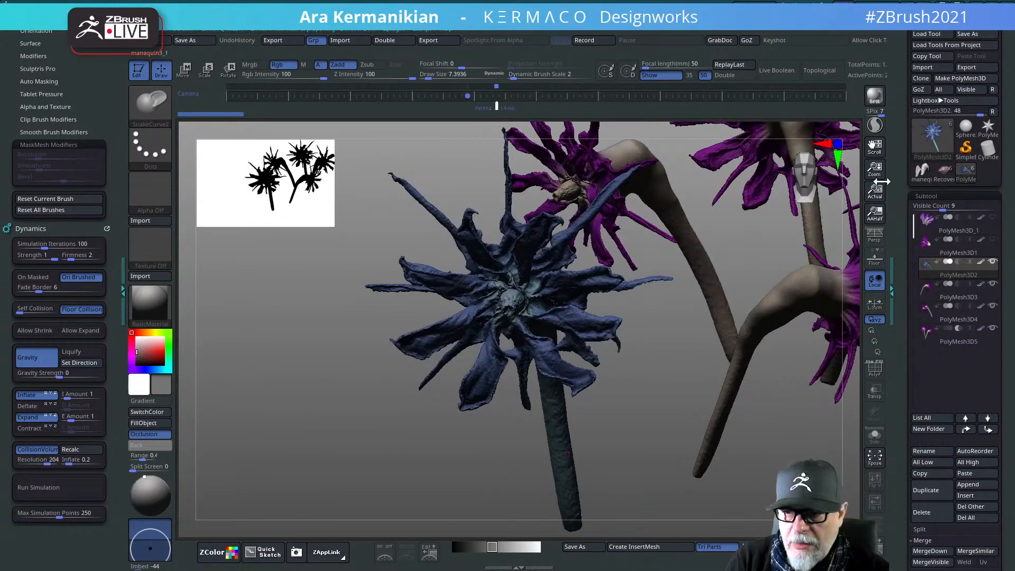
left_click(969, 131)
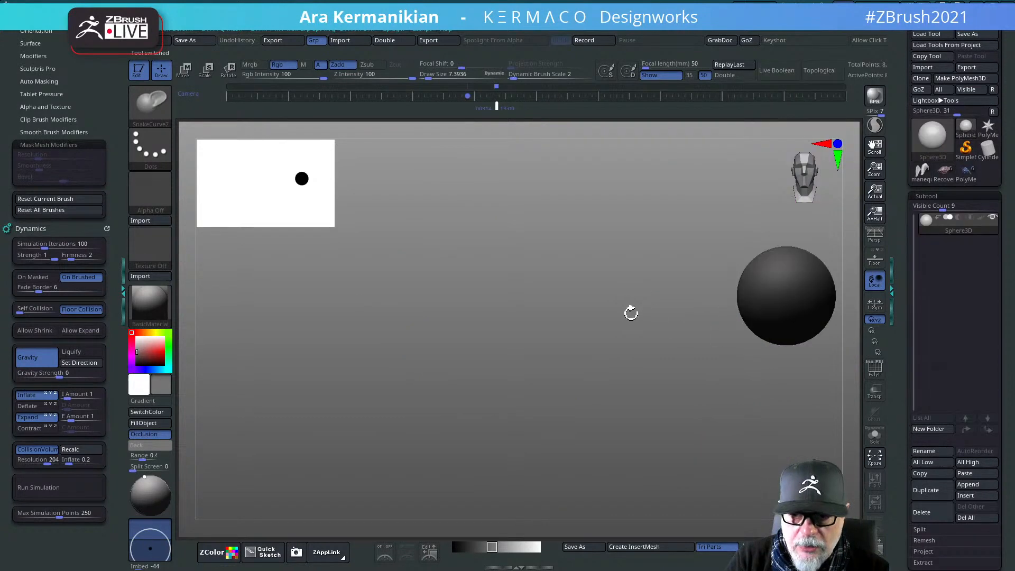
left_click_drag(631, 313, 617, 313, "alt")
left_click_drag(791, 338, 711, 323)
key("w")
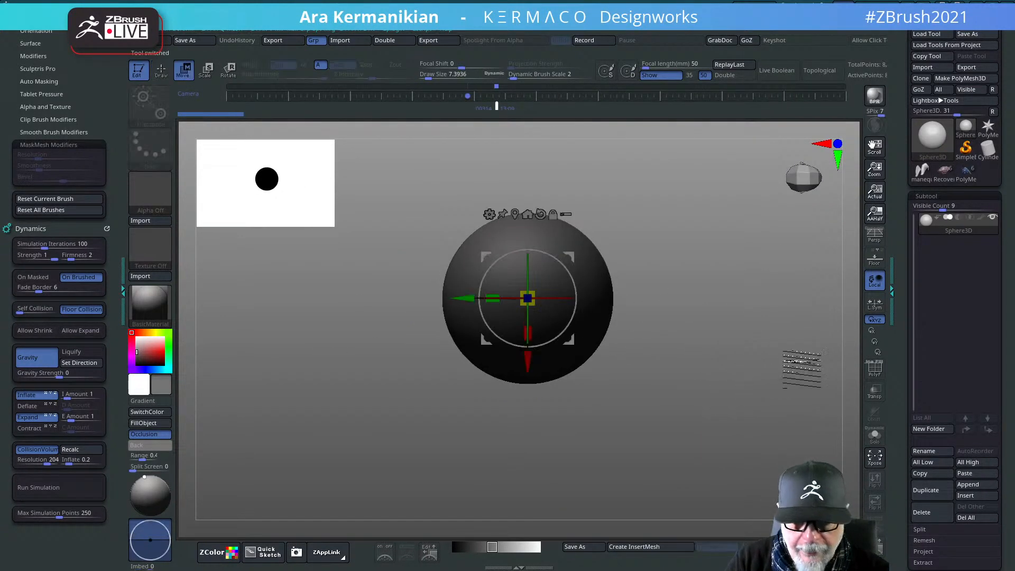
left_click_drag(905, 328, 892, 240)
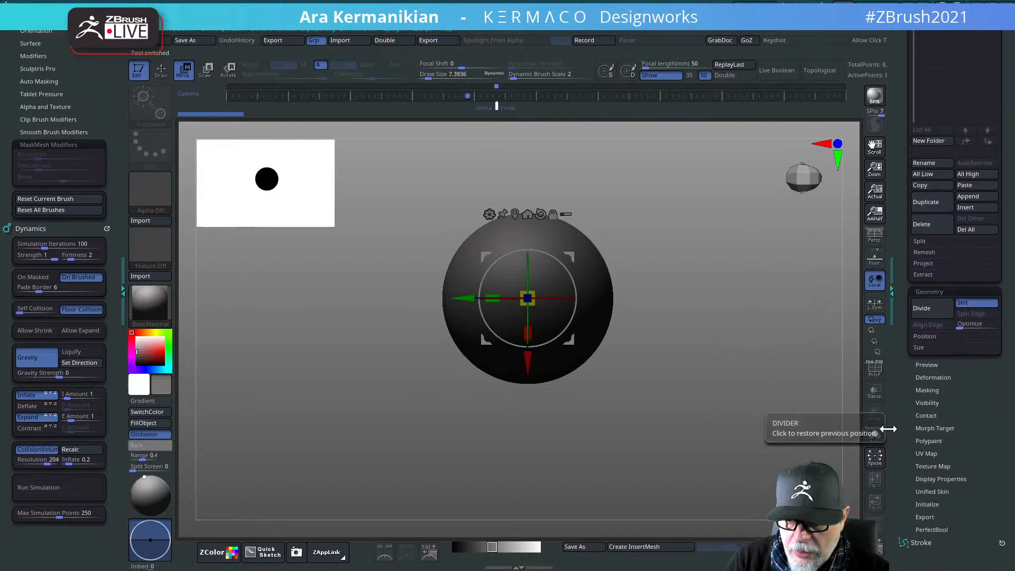
key("space")
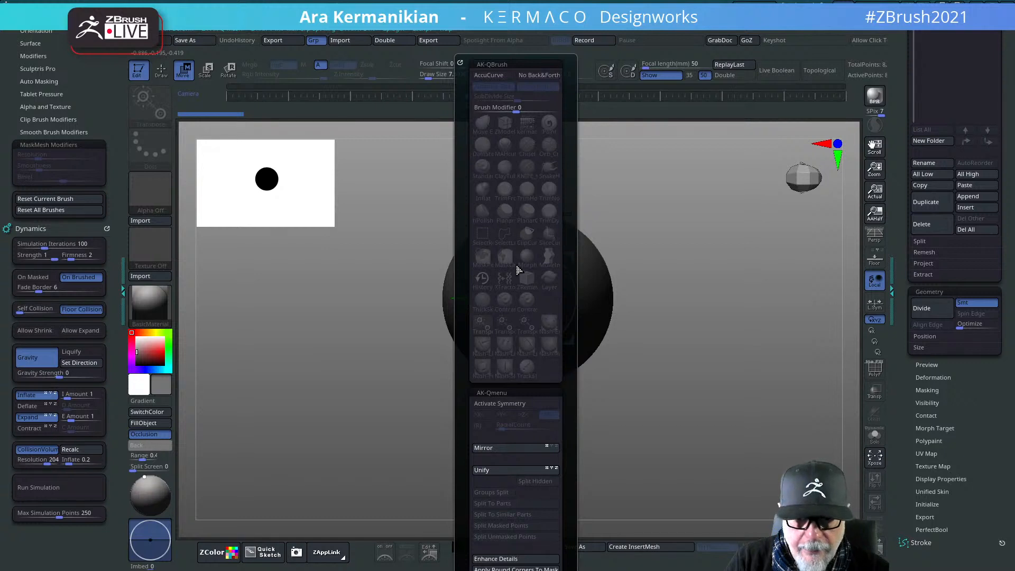
mouse_move(533, 127)
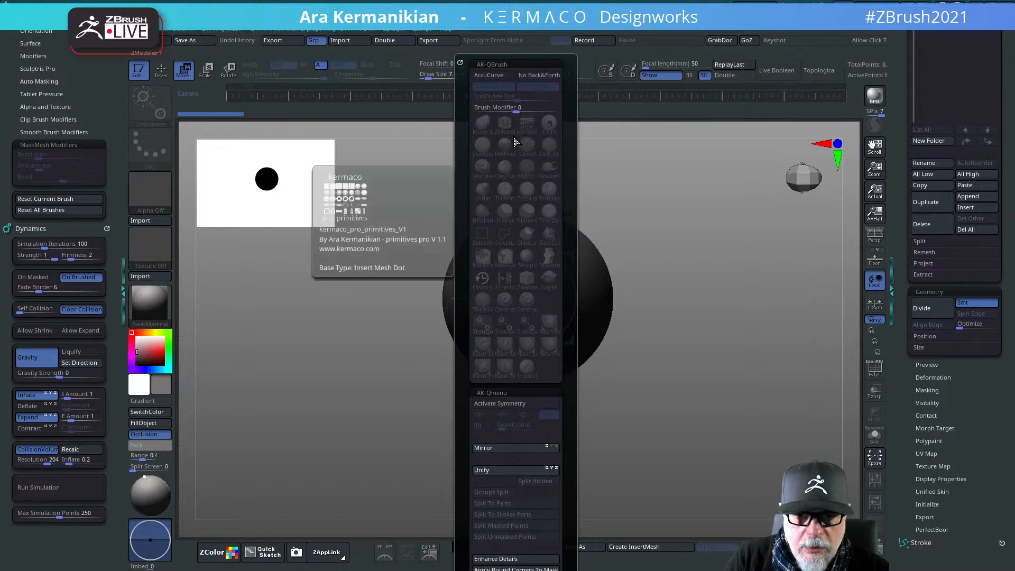
left_click(516, 142)
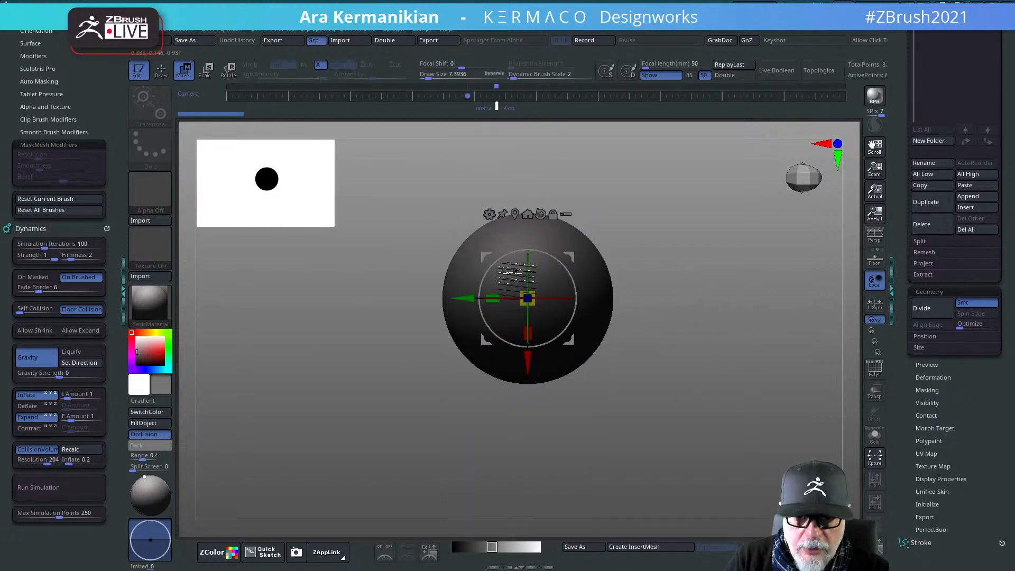
key("q")
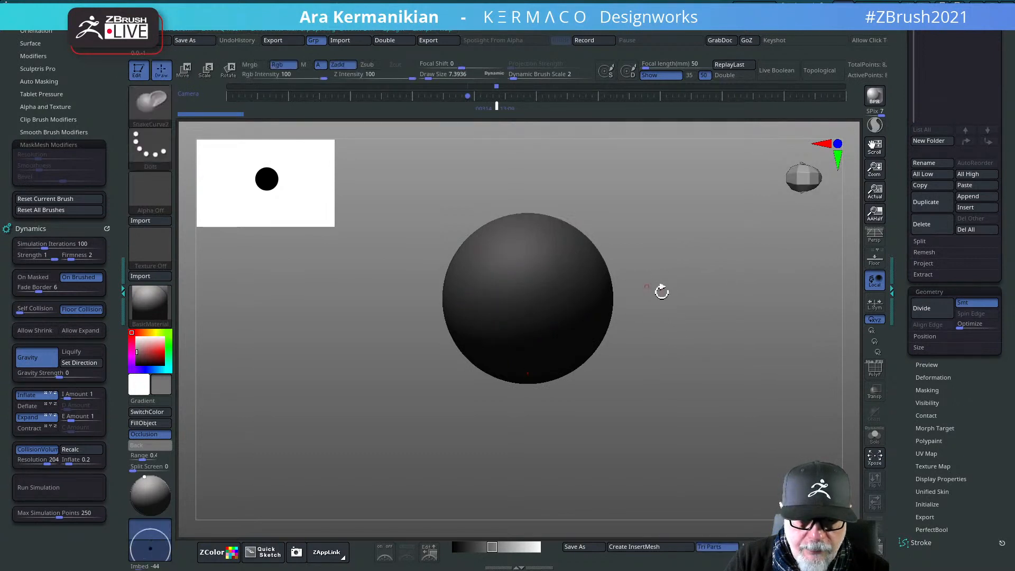
Step: Choose the SnakeCurve5 brush and turn the sphere to a straight front view
left_click_drag(690, 306, 654, 341, "alt")
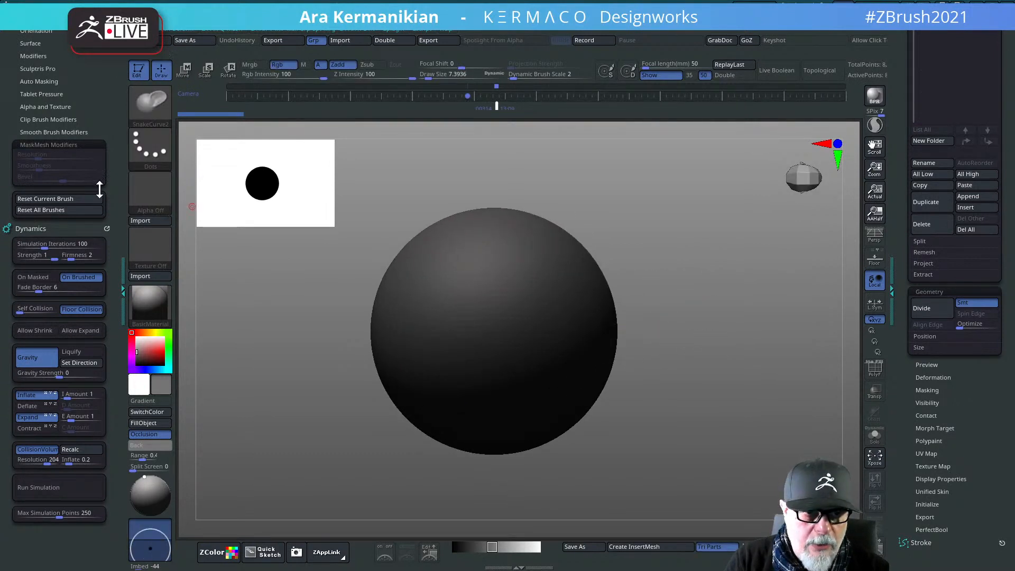
left_click(151, 106)
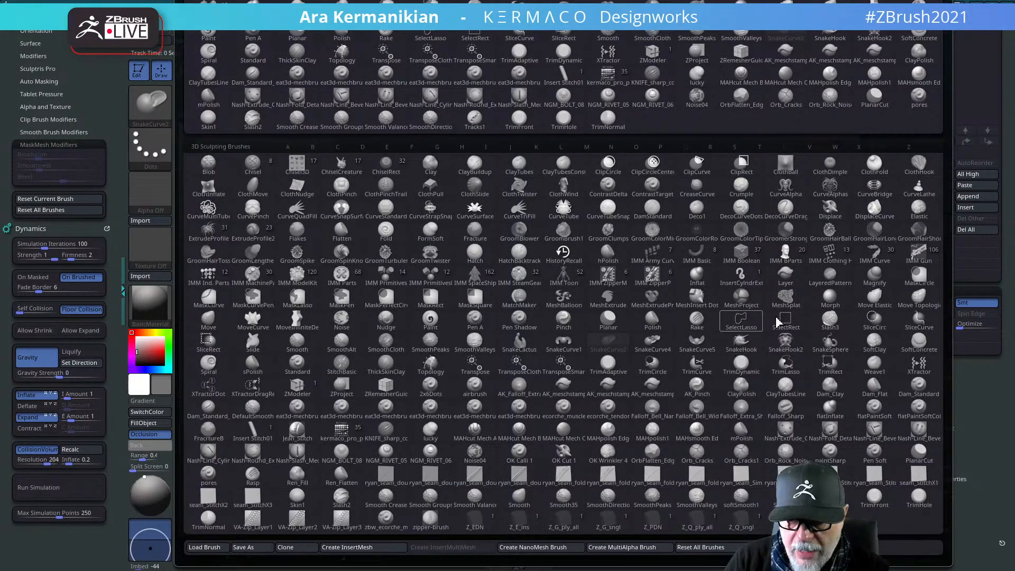
left_click(698, 343)
left_click_drag(627, 322, 590, 315)
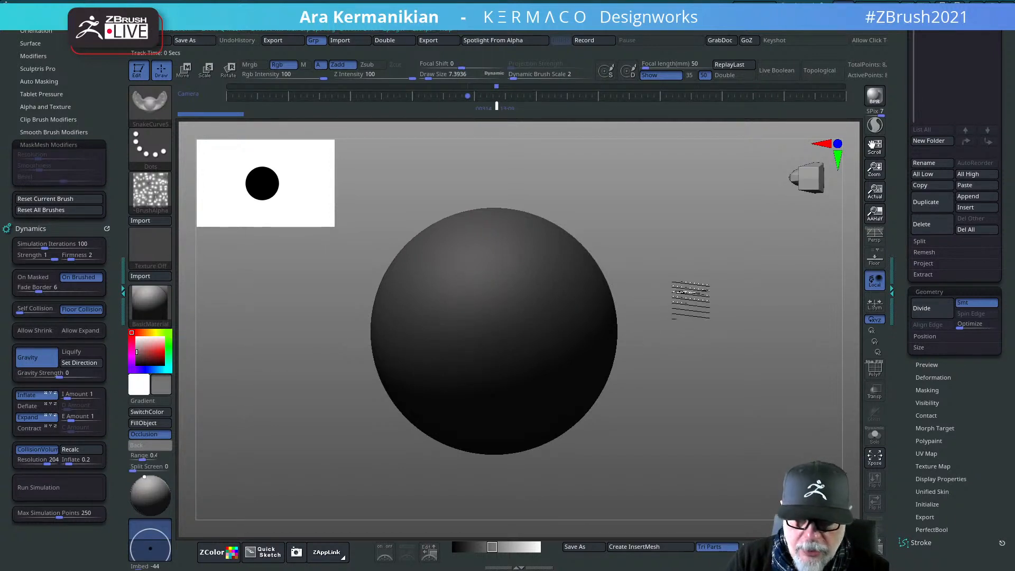
left_click_drag(691, 300, 779, 273)
mouse_move(739, 207)
left_mouse_down()
mouse_move(755, 266)
mouse_move(778, 264)
mouse_move(743, 268)
left_mouse_up()
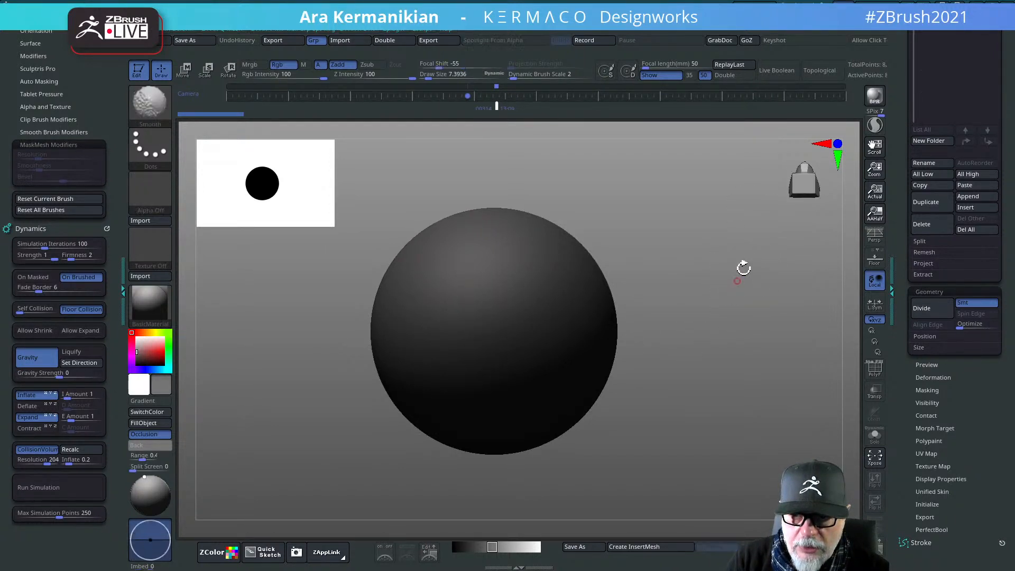
left_click_drag(764, 349, 744, 312)
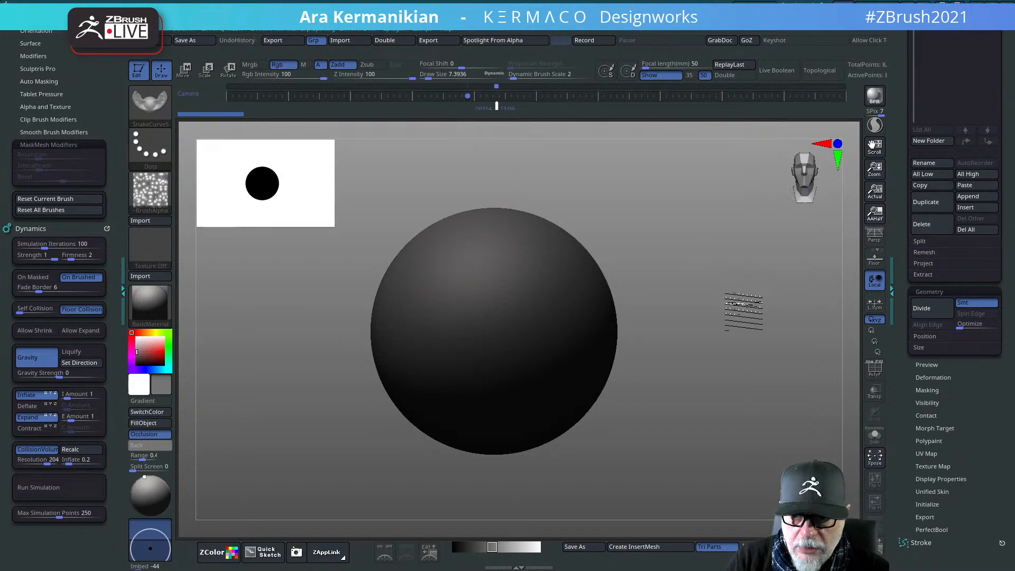
Step: Activate radial symmetry around the Z axis only, with a radial count of 8
key("space")
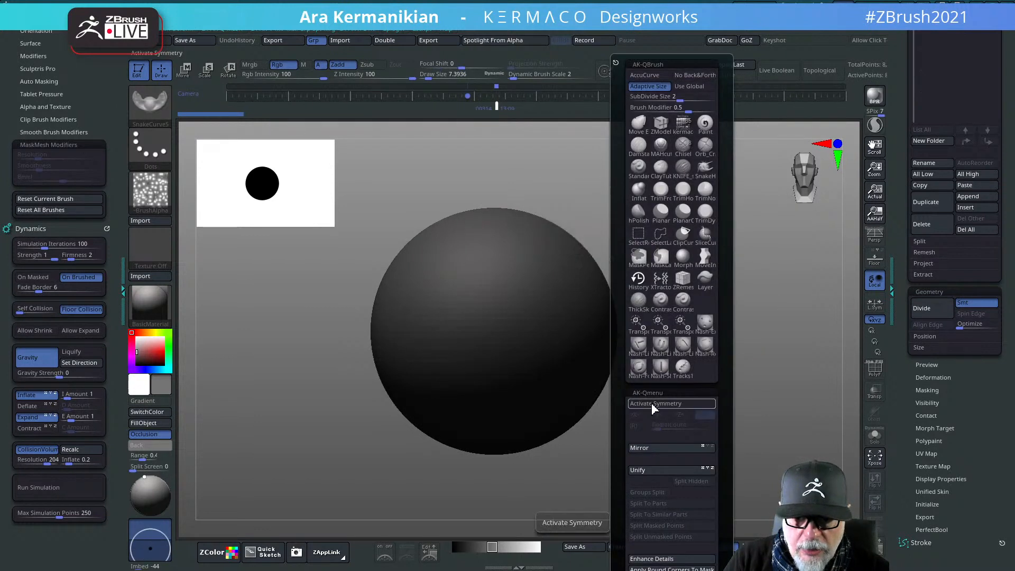
key("x")
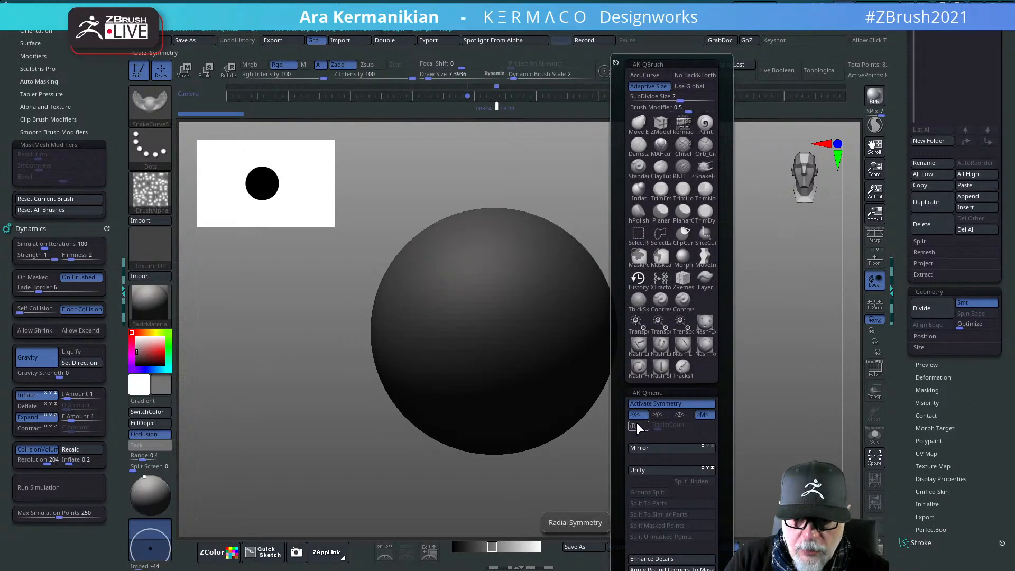
left_click(636, 426)
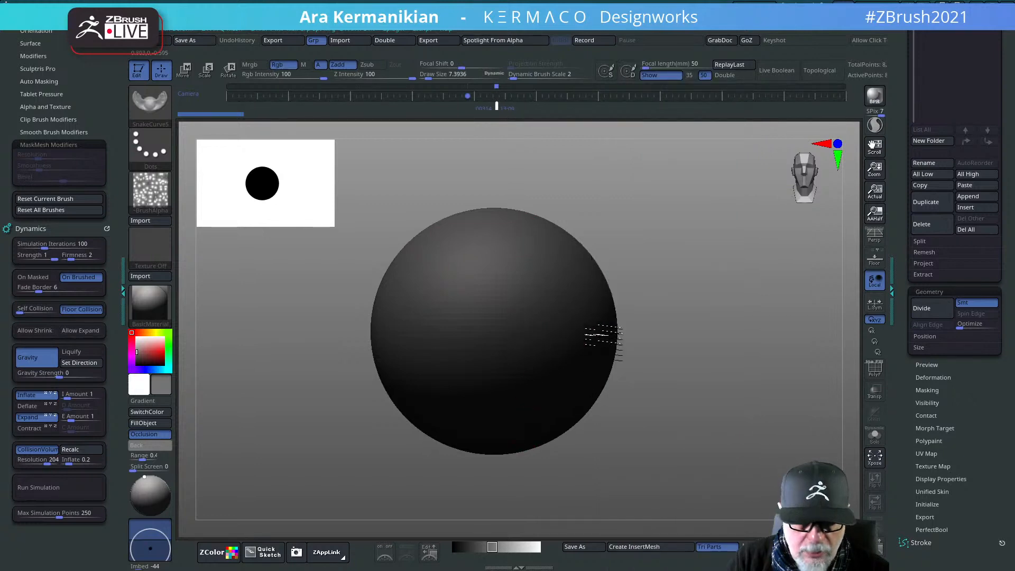
key("space")
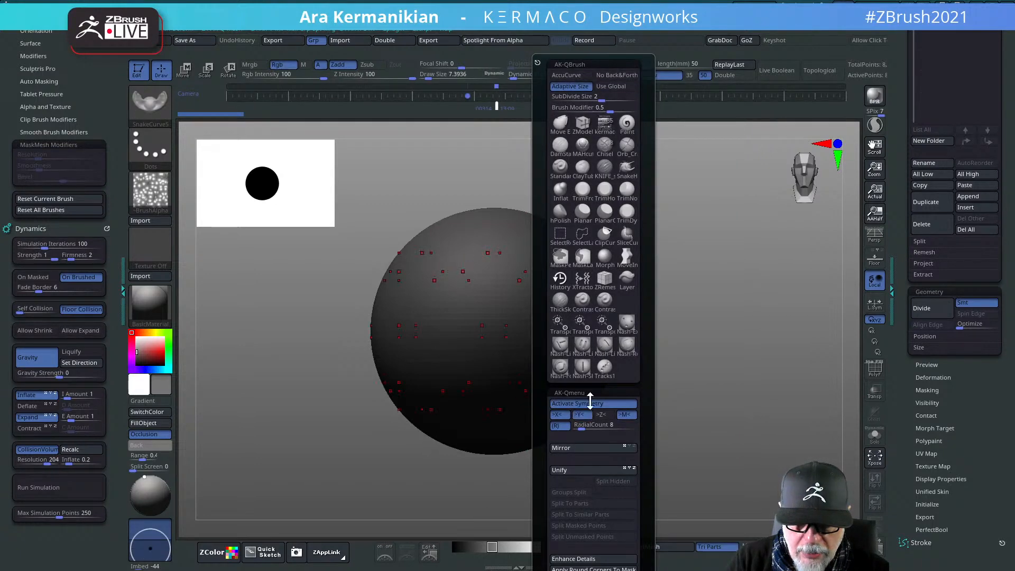
left_click(604, 416)
left_click(562, 416)
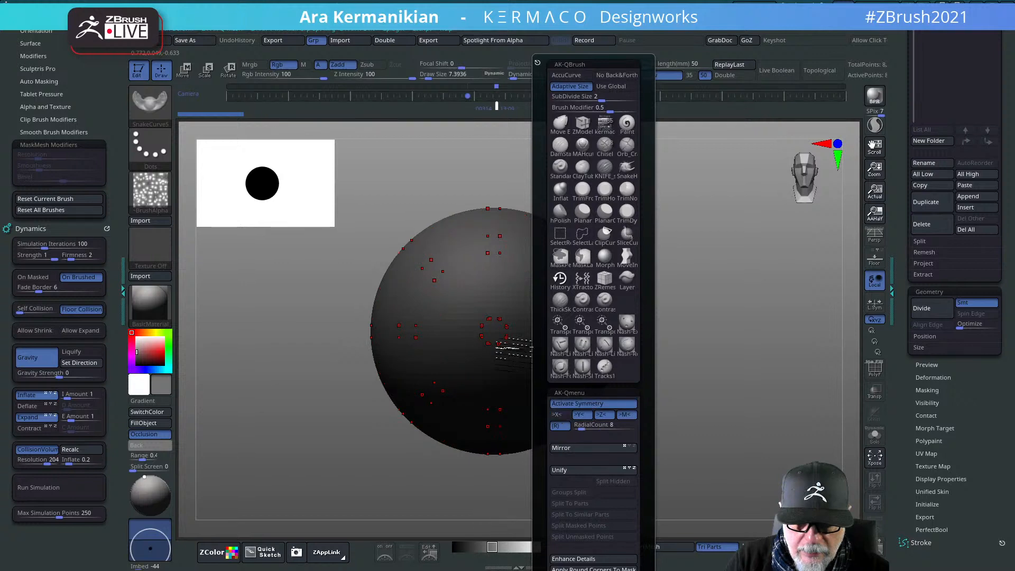
key("space")
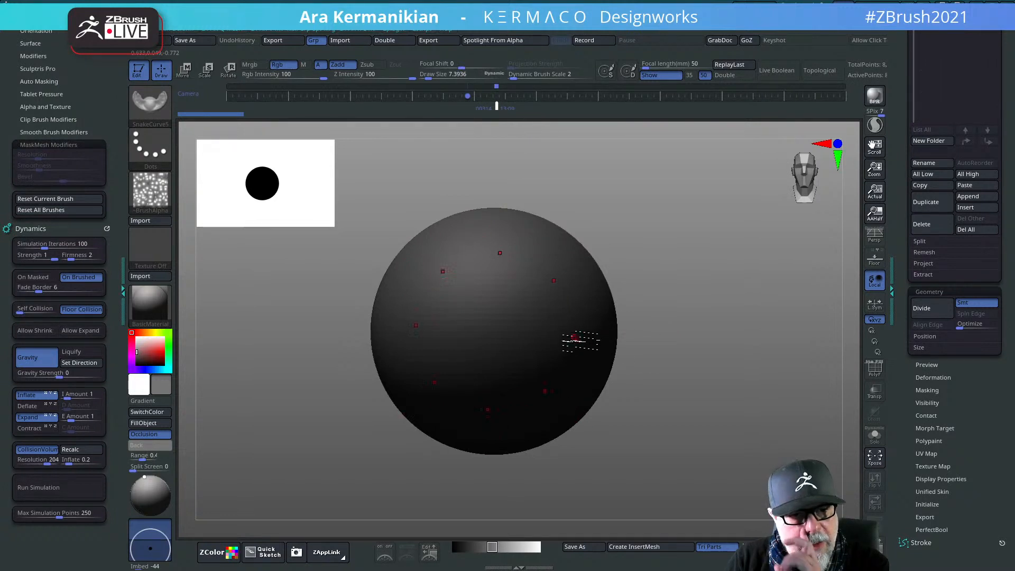
Step: Convert the sphere to a PolyMesh3D and draw a curved SnakeCurve5 stroke diagonally across its front
left_click_drag(721, 346, 677, 352)
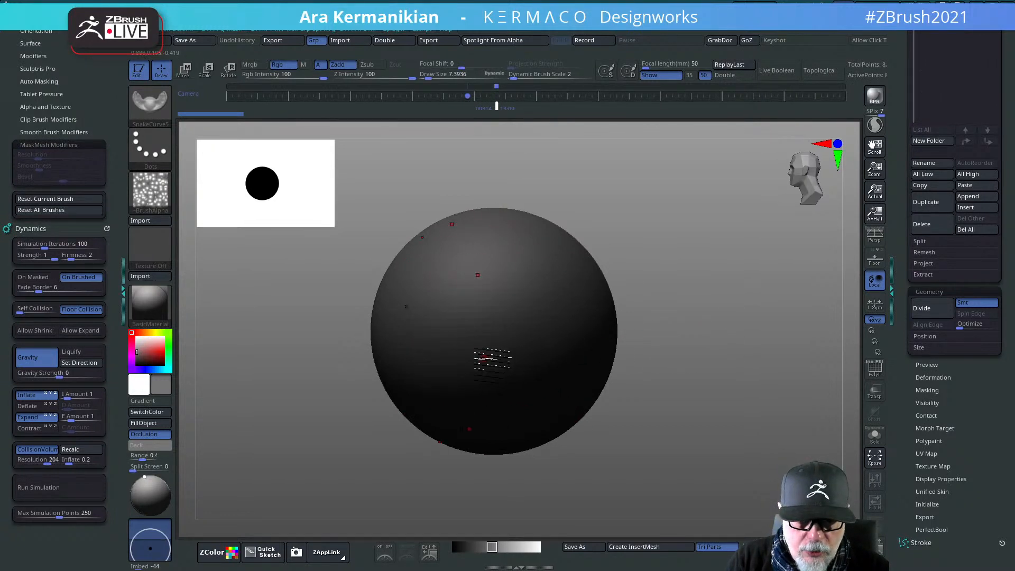
left_click(478, 359)
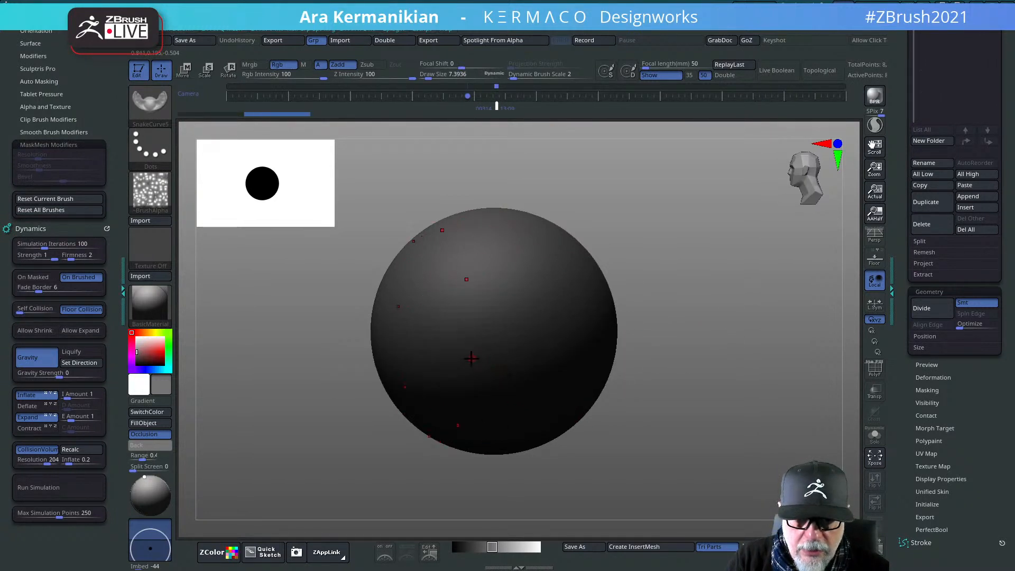
left_click(472, 357)
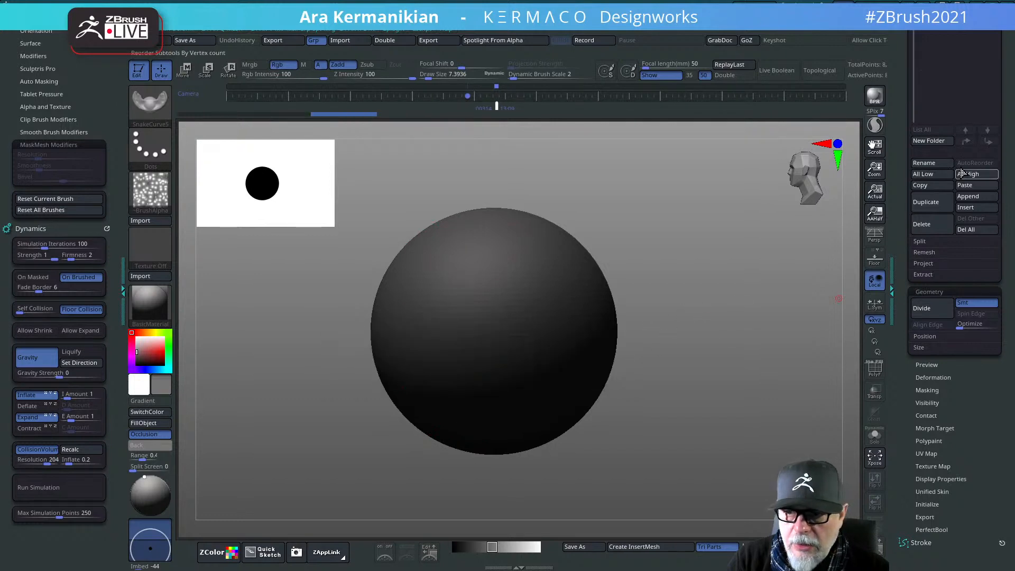
scroll(913, 333, "up", 5)
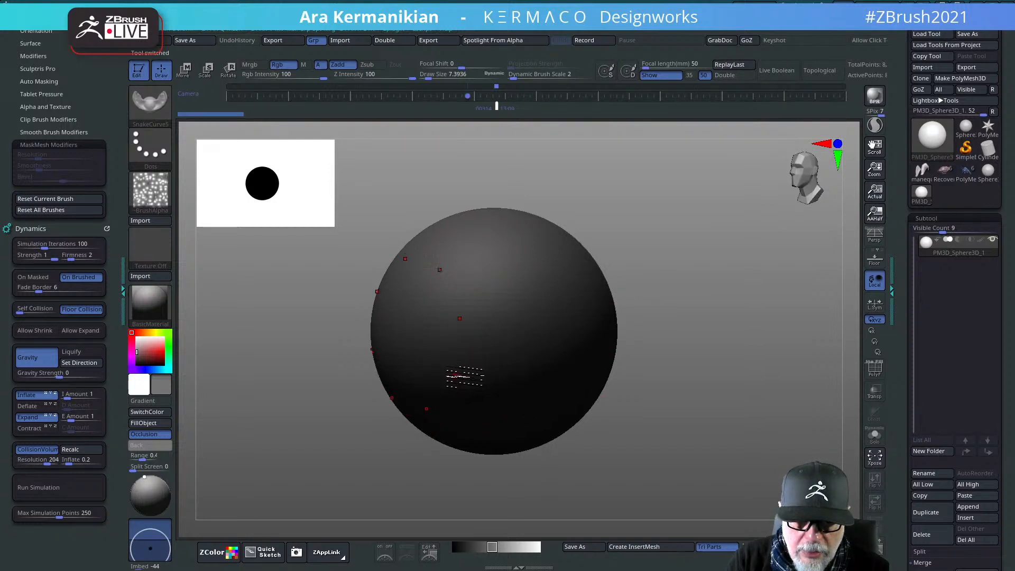
left_click_drag(561, 271, 562, 268)
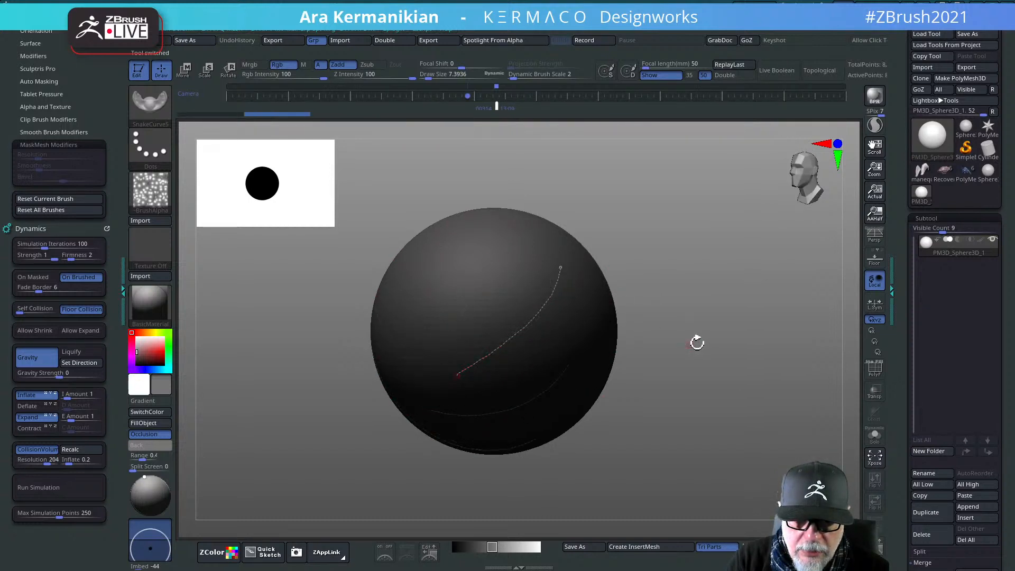
left_click_drag(722, 332, 776, 332)
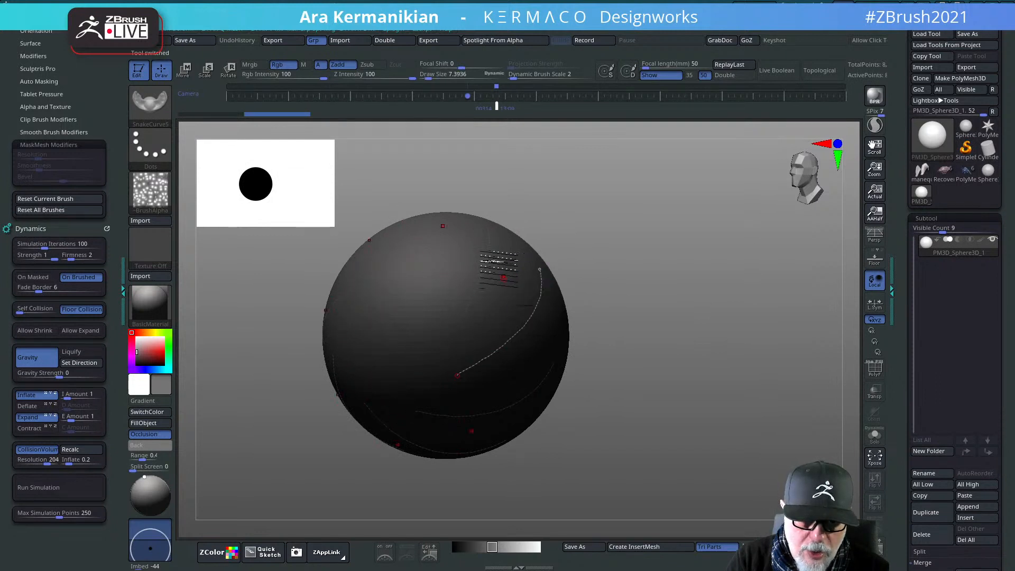
Step: Try pulling the curve outward into rows of spikes without Sculptris Pro, and undo the pull
left_click_drag(523, 334, 629, 333)
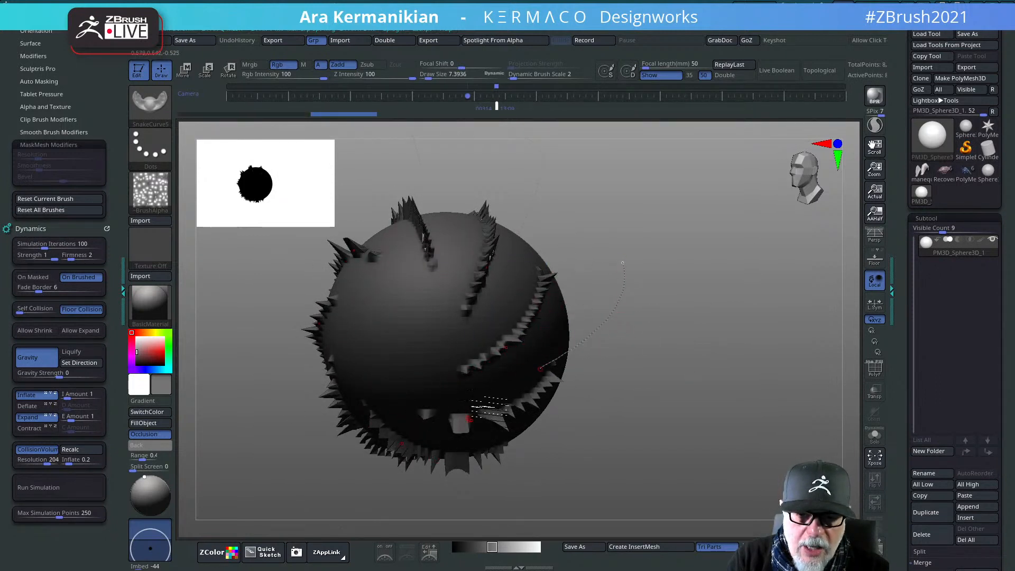
key("ctrl+z")
key("ctrl+m")
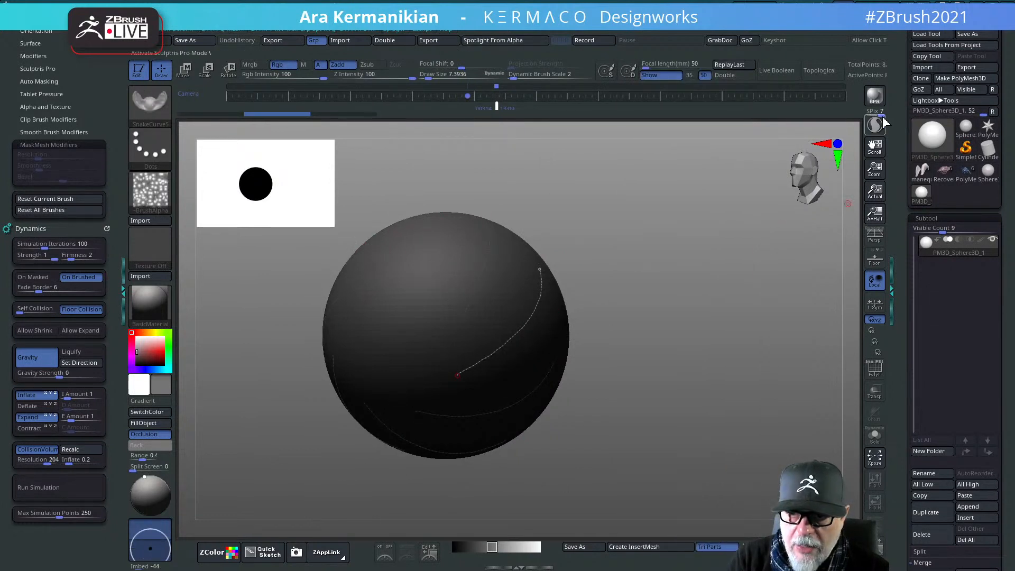
Step: Turn on Sculptris Pro, undo the test ridges pulled from the curve, and switch to the SnakeCurve2 brush
left_click(867, 127)
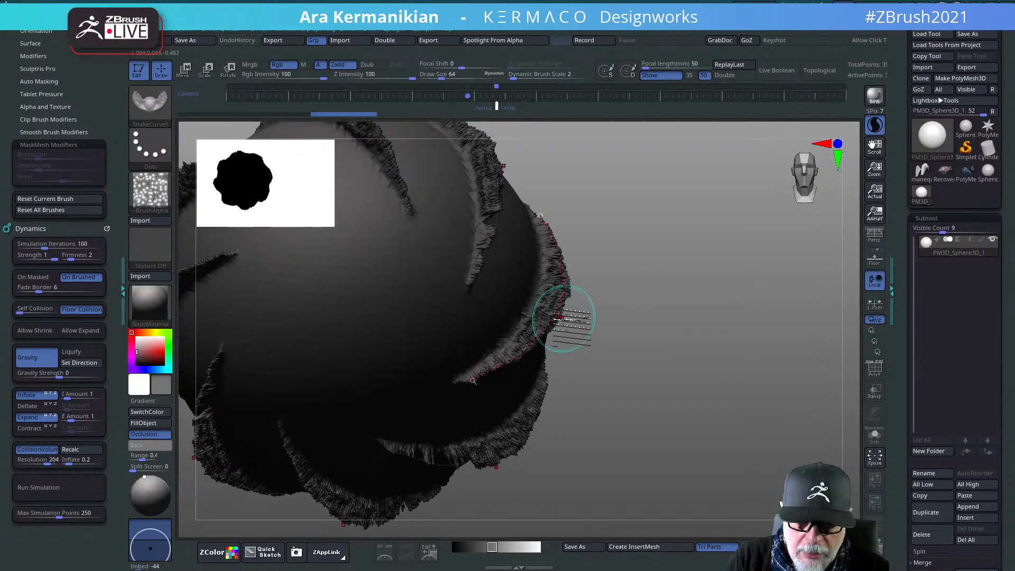
key("ctrl+z")
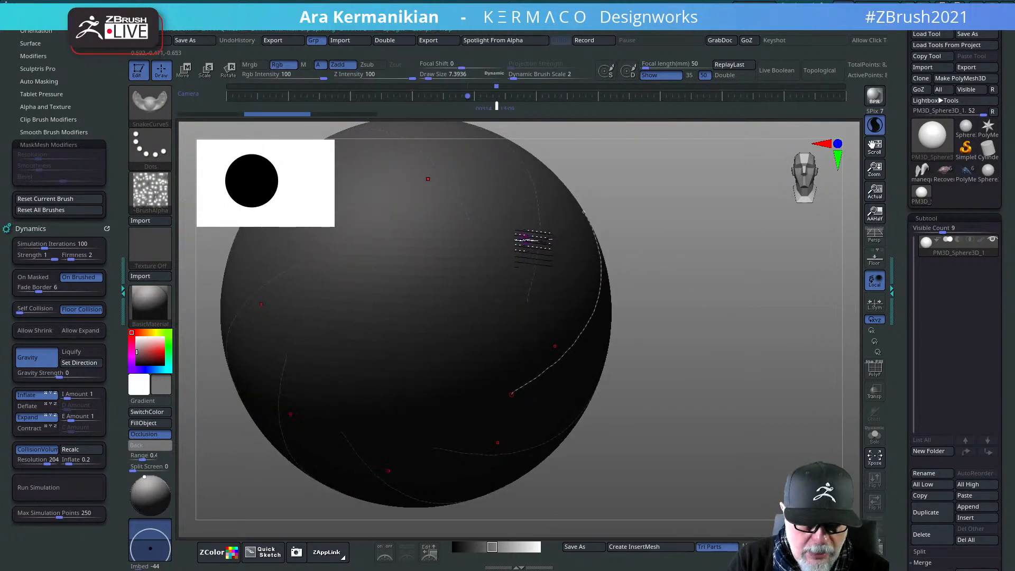
key("b")
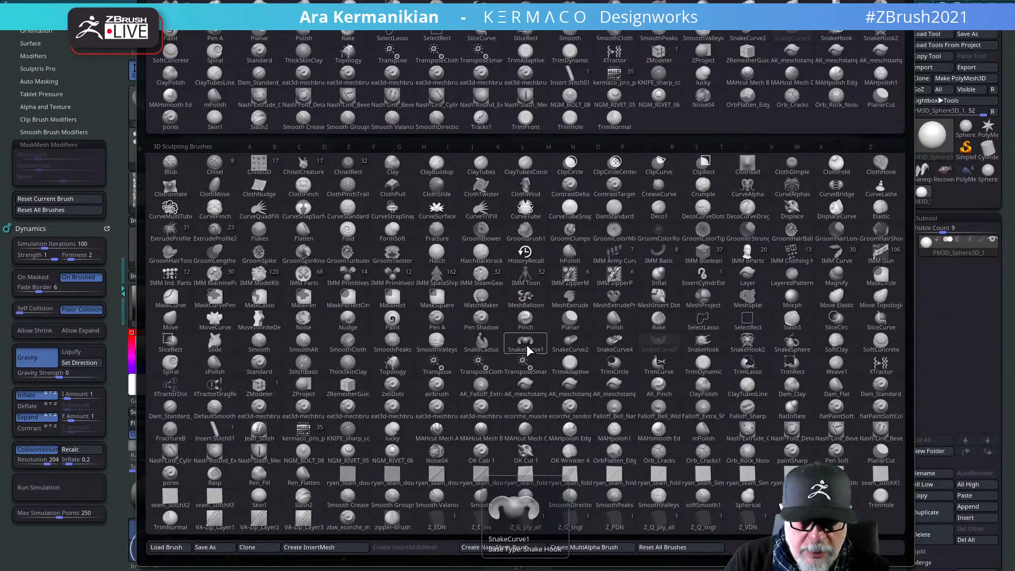
left_click(582, 353)
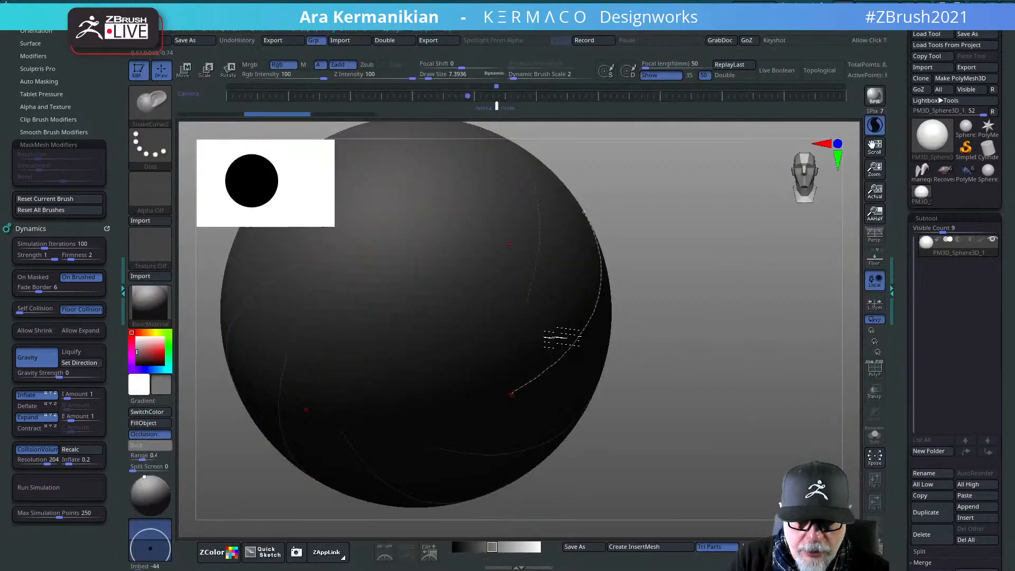
Step: Try pulling the curve out of the sphere with SnakeCurve2, undoing each pull
mouse_move(596, 347)
left_mouse_down()
mouse_move(634, 342)
mouse_move(822, 402)
mouse_move(805, 407)
mouse_move(776, 389)
mouse_move(776, 409)
left_mouse_up()
key("ctrl+z")
left_click_drag(589, 319, 619, 321)
left_click_drag(800, 301, 711, 324)
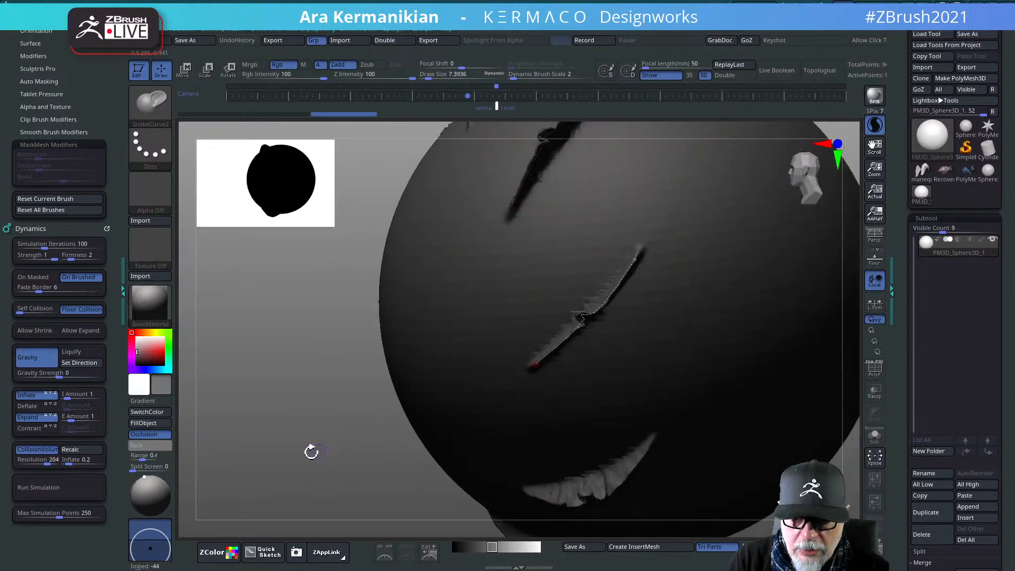
key("ctrl+z")
Step: Try raising knobbed horns around the sphere by pulling the curve outward with SnakeCurve2
left_click_drag(285, 460, 264, 458, "alt")
left_click_drag(711, 323, 747, 327)
left_click_drag(496, 351, 512, 353)
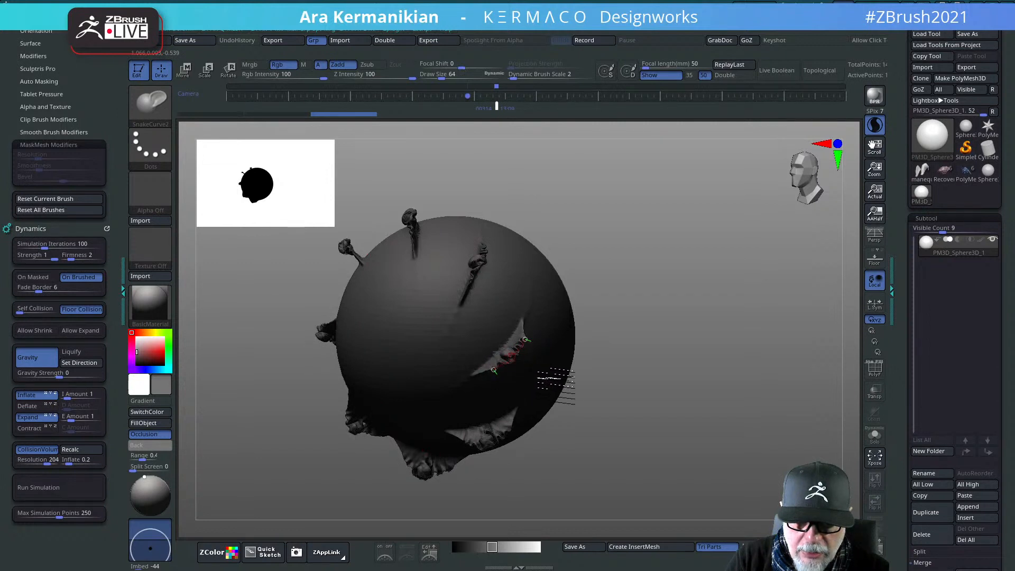
mouse_move(711, 349)
left_mouse_down()
mouse_move(725, 309)
mouse_move(654, 319)
mouse_move(794, 317)
left_mouse_up()
key("ctrl+z")
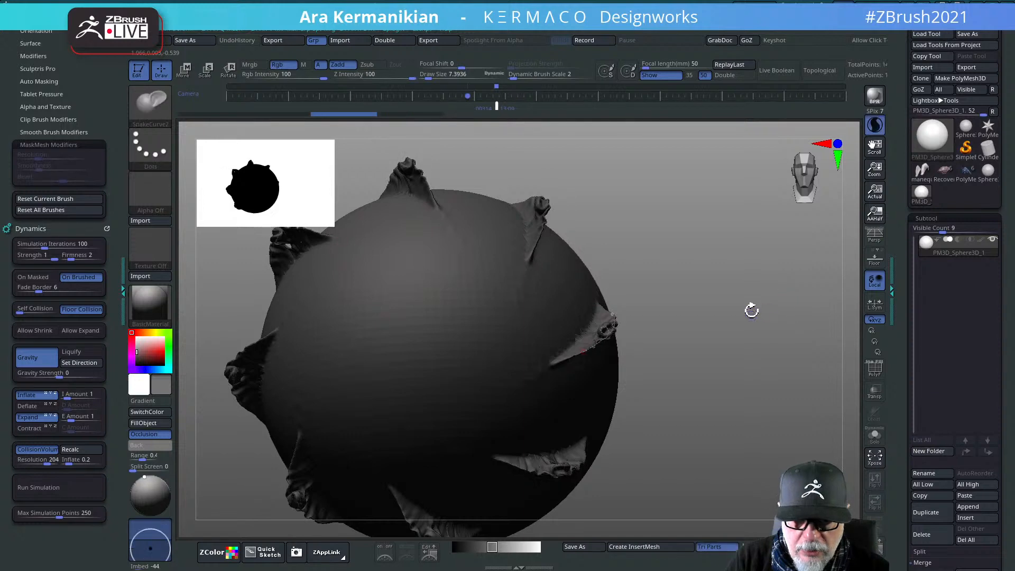
Step: Turn on the polyframe display and undo the horn pulls back to the smooth sphere with its curve
left_click(875, 368)
key("ctrl+z")
key("ctrl+z")
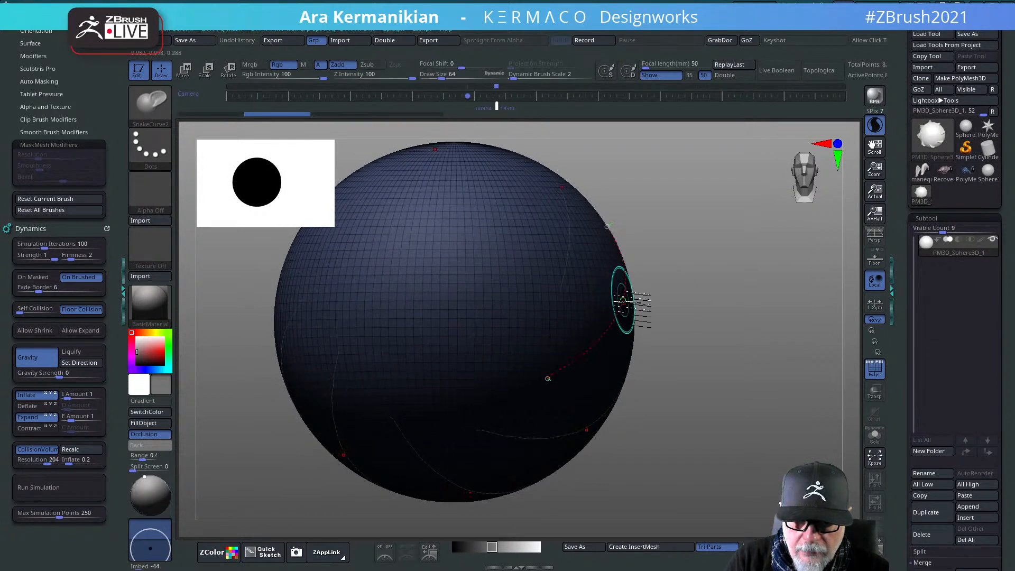
Step: Test one more outward pull of the curve, undo it, and enlarge the draw size to about 126
key("s")
mouse_move(624, 298)
left_mouse_down()
mouse_move(718, 302)
mouse_move(704, 316)
mouse_move(745, 259)
left_mouse_up()
key("ctrl+z")
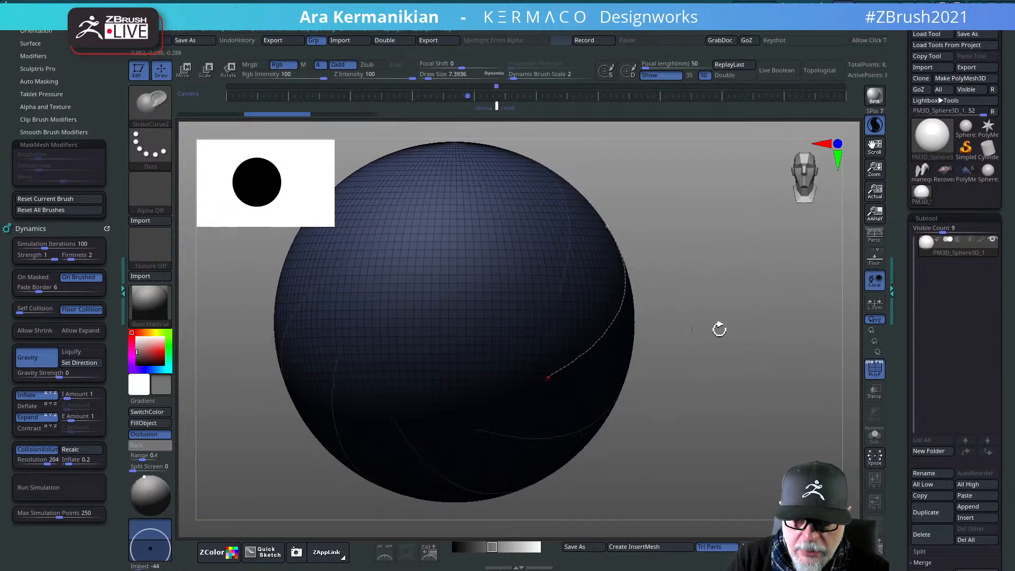
mouse_move(730, 306)
left_mouse_down()
mouse_move(743, 318)
mouse_move(723, 318)
mouse_move(738, 318)
left_mouse_up()
key("s")
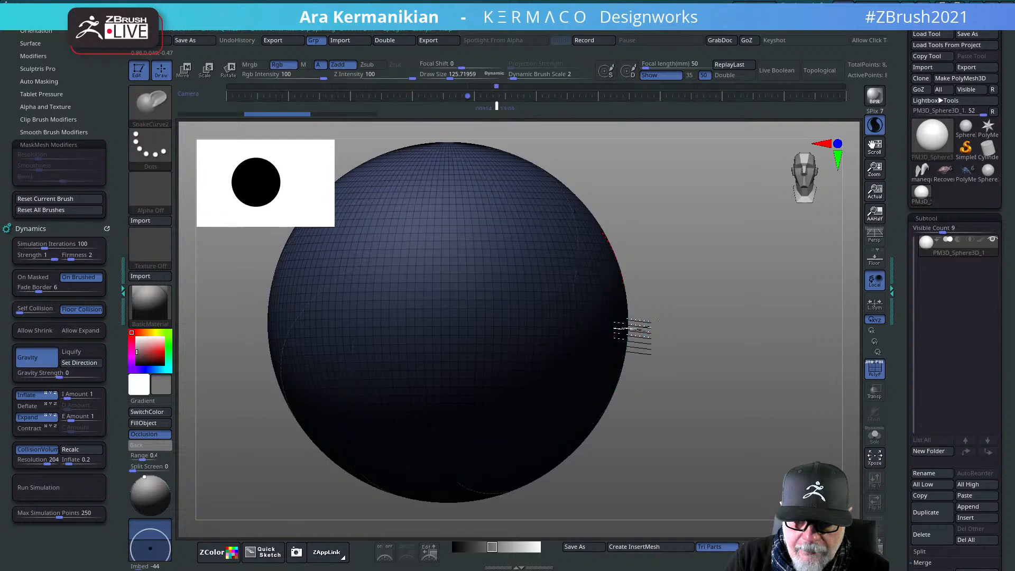
Step: Try pulling the curve outward from the sphere with SnakeCurve2 and undo the pull
mouse_move(630, 333)
left_mouse_down()
mouse_move(657, 305)
mouse_move(741, 338)
mouse_move(779, 333)
left_mouse_up()
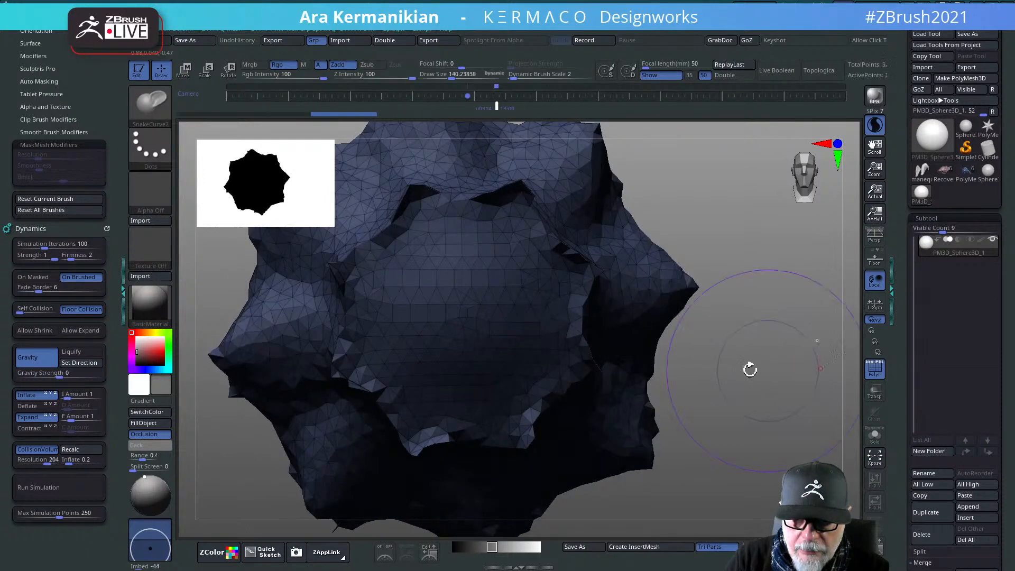
mouse_move(734, 387)
left_mouse_down("alt")
mouse_move(667, 389)
mouse_move(711, 380)
mouse_move(734, 347)
left_mouse_up("alt")
key("s")
left_click_drag(669, 363, 697, 350)
key("ctrl+z")
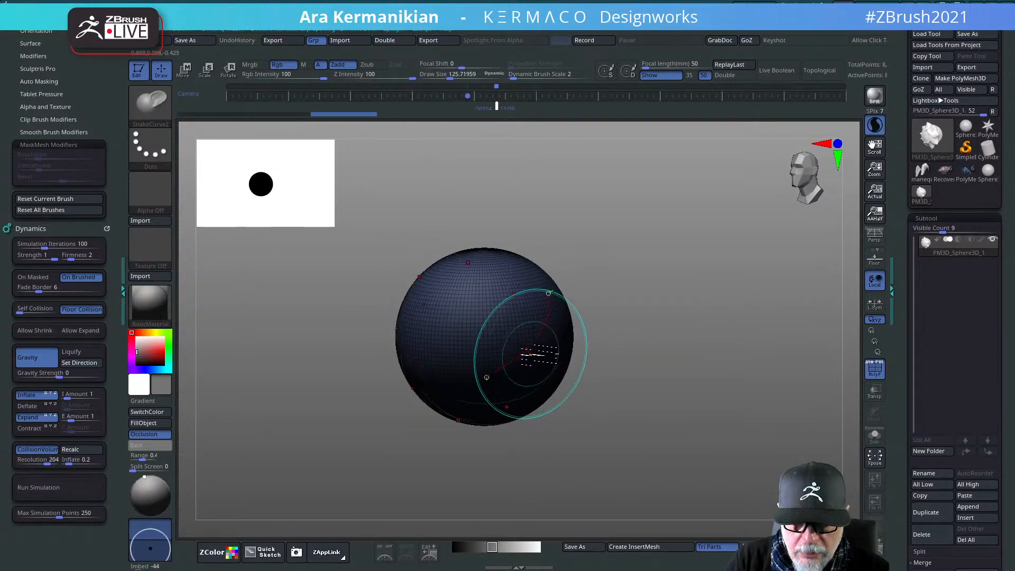
Step: Try pulling ragged tentacles out of the sphere with SnakeCurve2 and raising a second ring of horns between them
mouse_move(533, 351)
left_mouse_down()
mouse_move(703, 358)
mouse_move(812, 339)
mouse_move(770, 330)
mouse_move(770, 347)
mouse_move(765, 304)
mouse_move(739, 321)
left_mouse_up()
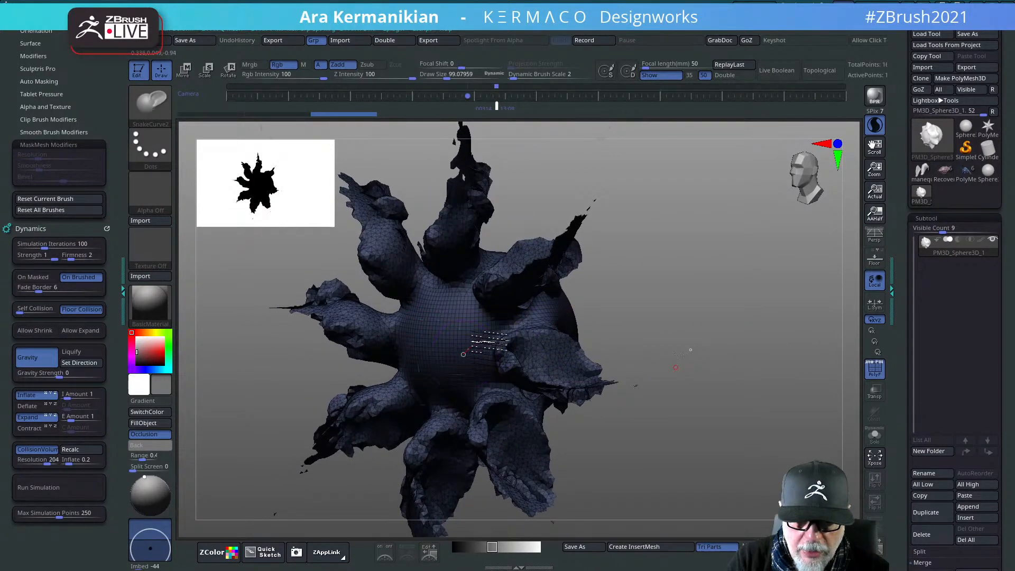
left_click_drag(687, 328, 526, 339)
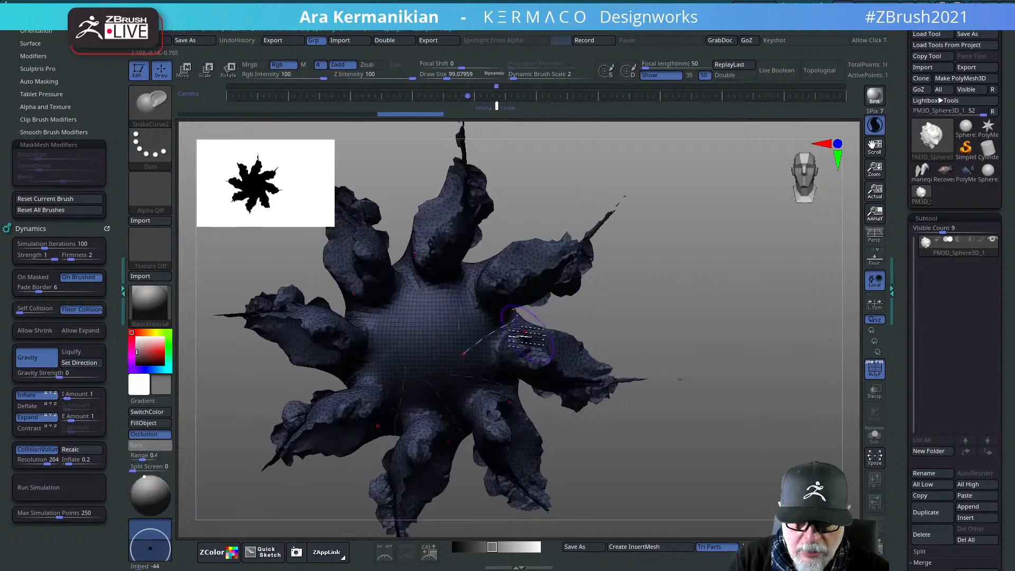
left_click_drag(517, 297, 657, 279)
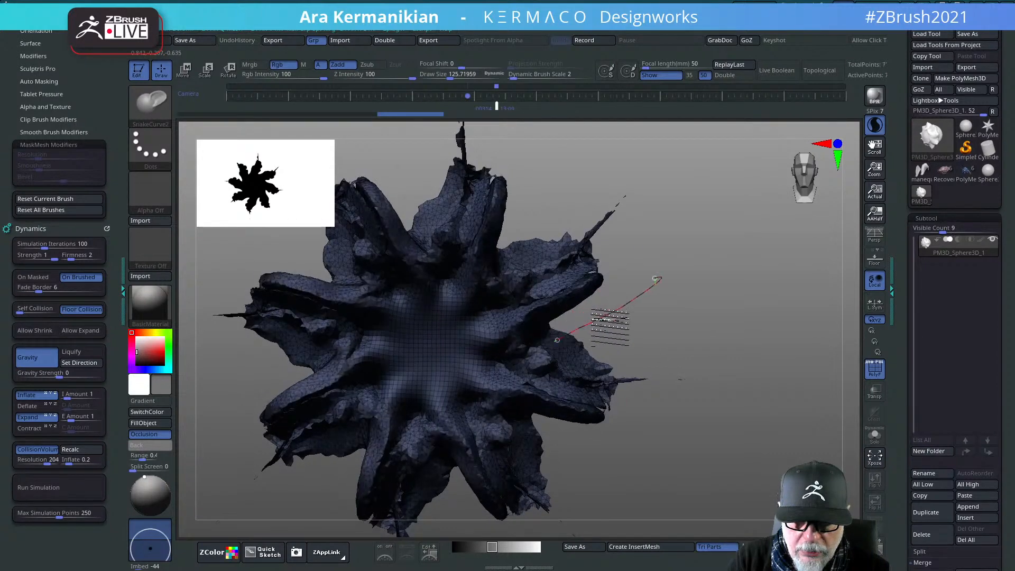
key("ctrl+z")
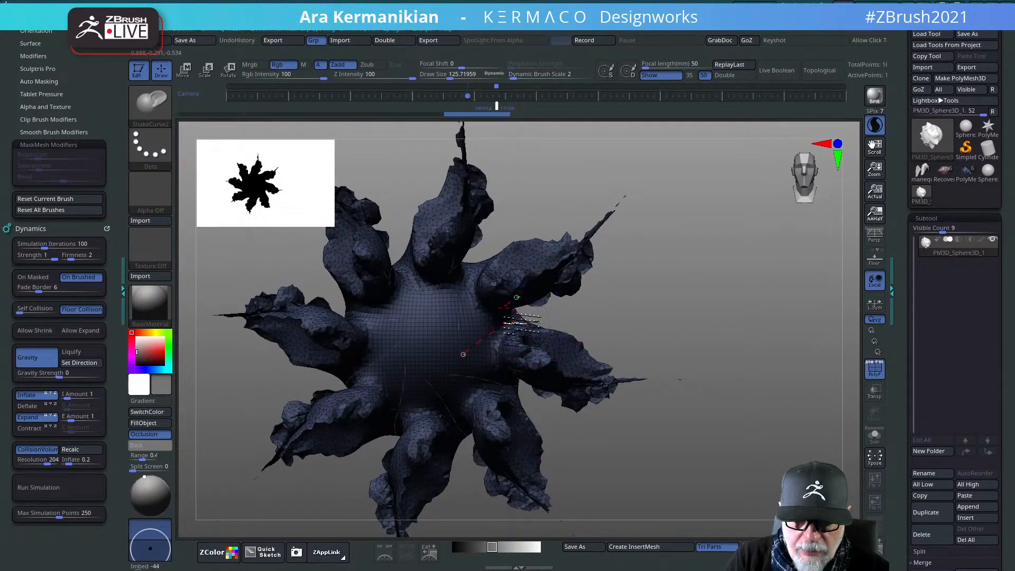
left_click_drag(512, 322, 560, 308)
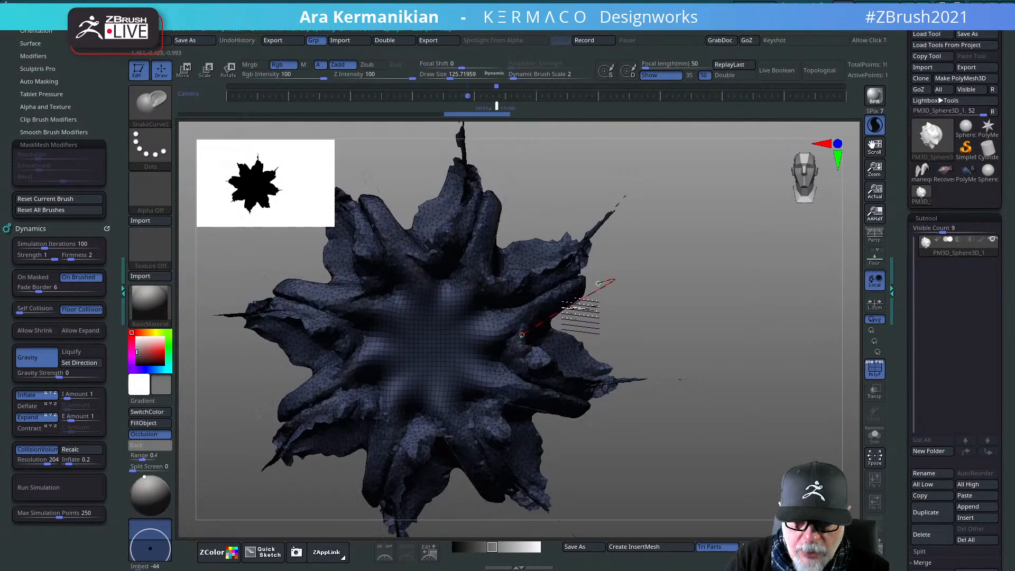
mouse_move(711, 312)
left_mouse_down()
mouse_move(710, 342)
mouse_move(728, 319)
left_mouse_up()
Step: Undo the tentacle and horn pulls back to the smooth sphere with its curve
key("ctrl+z")
key("ctrl+z")
key("ctrl+z")
key("ctrl+z")
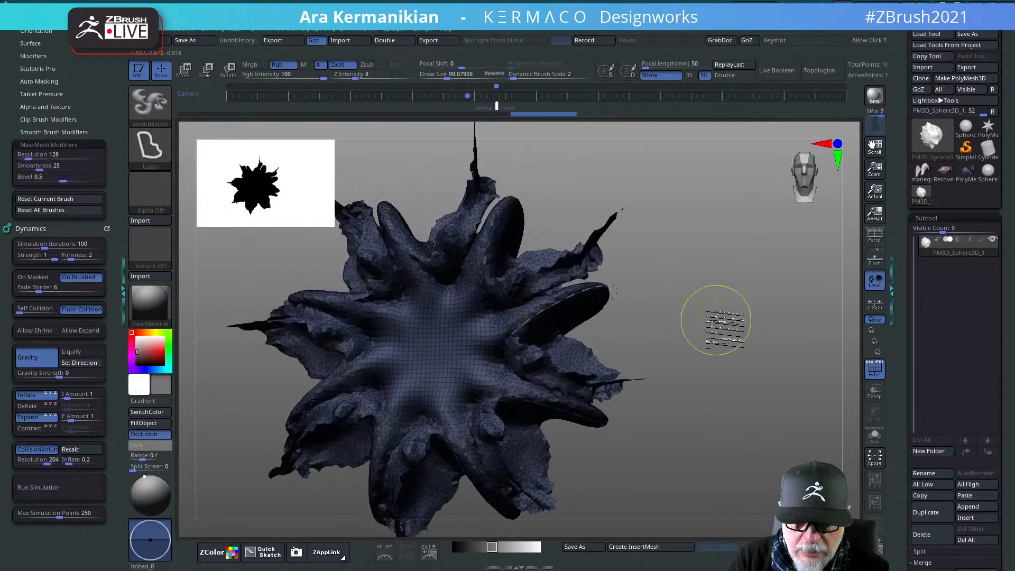
key("ctrl+z")
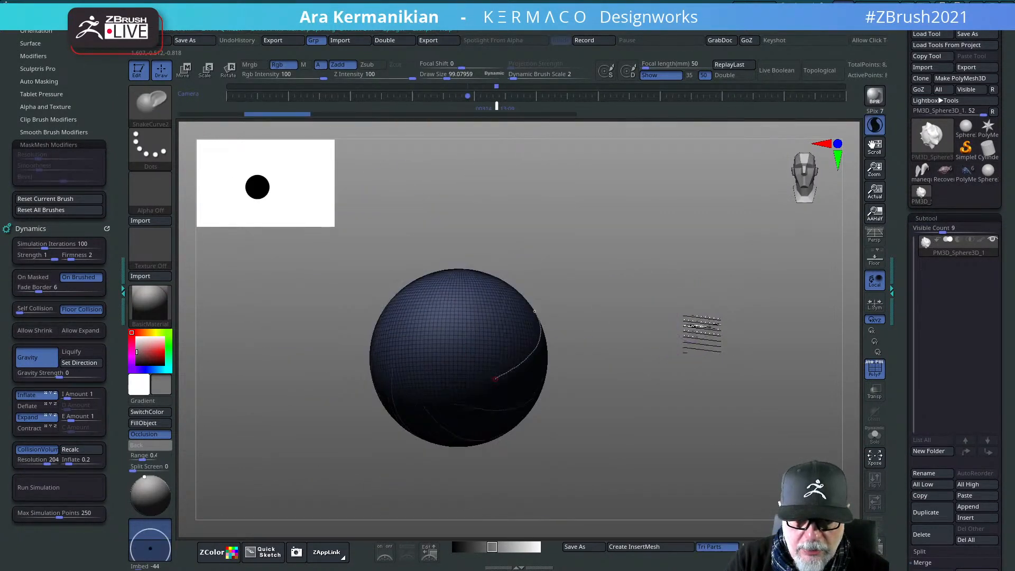
Step: Try short rounded spikes around the sphere and undo them
key("ctrl+shift+z")
key("ctrl+shift+z")
key("ctrl+shift+z")
key("ctrl+shift+z")
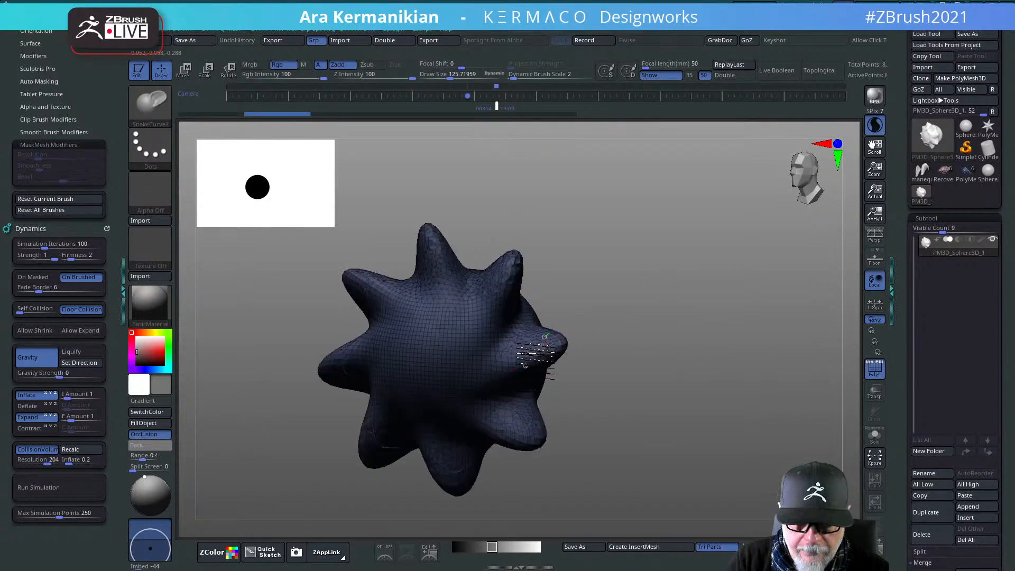
key("ctrl+z")
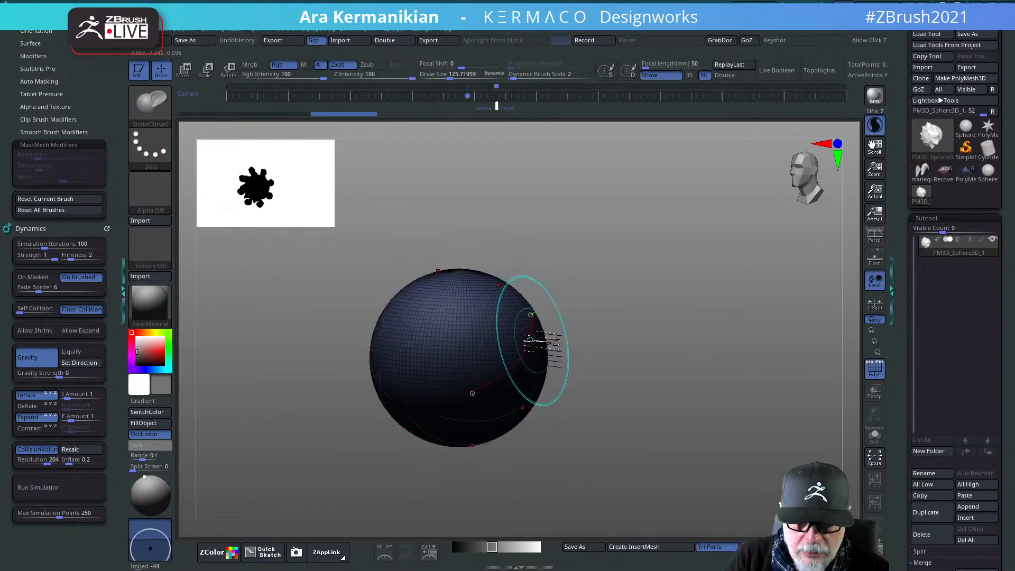
Step: Reduce the draw size to about 65 and pull the sphere into eight curled, petal-like arms with SnakeCurve2, undoing the excess pull
key("s")
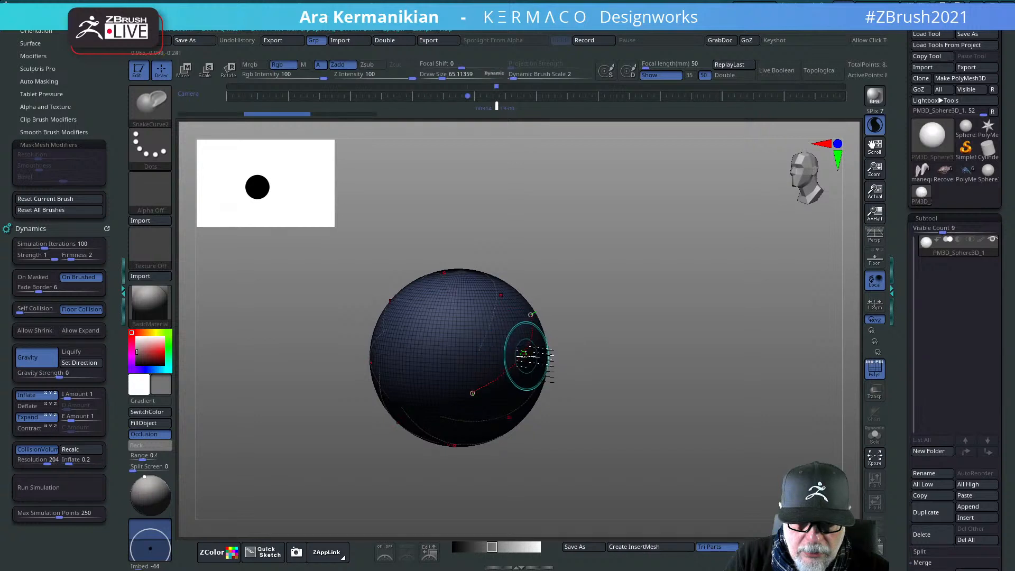
mouse_move(525, 353)
left_mouse_down()
mouse_move(606, 343)
mouse_move(697, 361)
left_mouse_up()
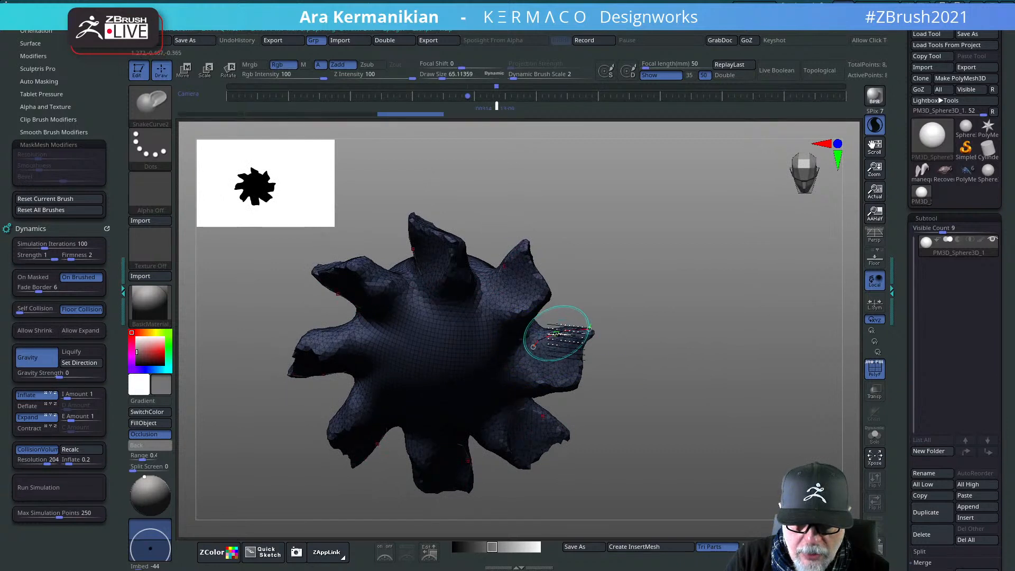
left_click_drag(555, 336, 582, 320)
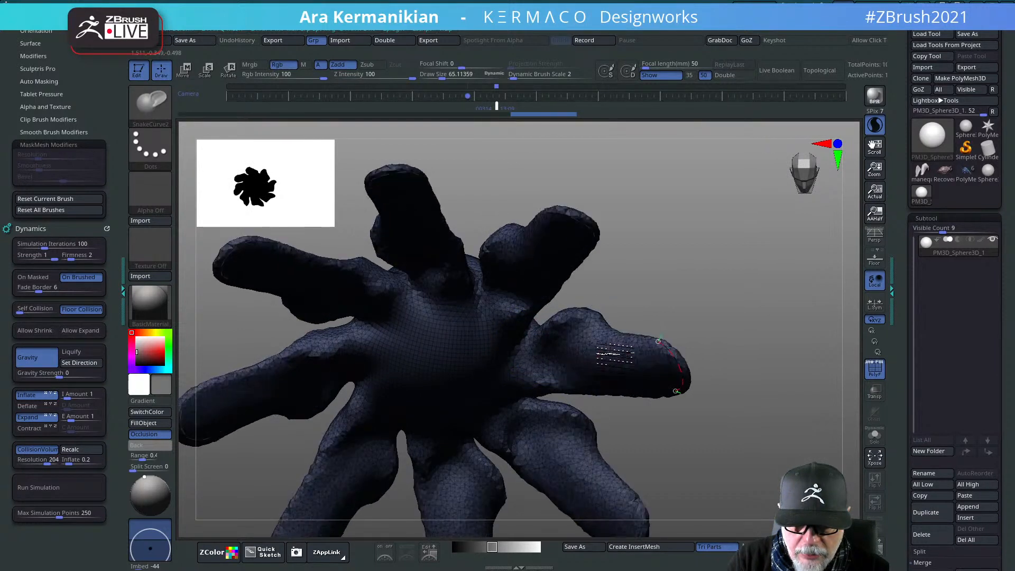
left_click_drag(703, 320, 552, 333)
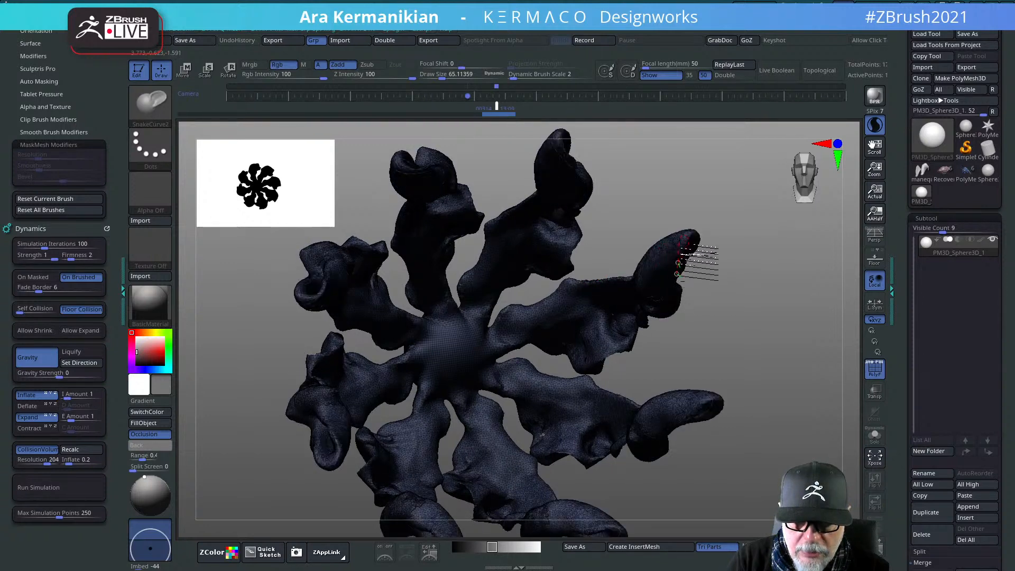
mouse_move(749, 318)
left_mouse_down()
mouse_move(744, 277)
mouse_move(728, 346)
mouse_move(714, 321)
mouse_move(754, 315)
mouse_move(799, 267)
mouse_move(767, 273)
left_mouse_up()
key("ctrl+z")
left_click_drag(722, 295, 713, 267, "alt")
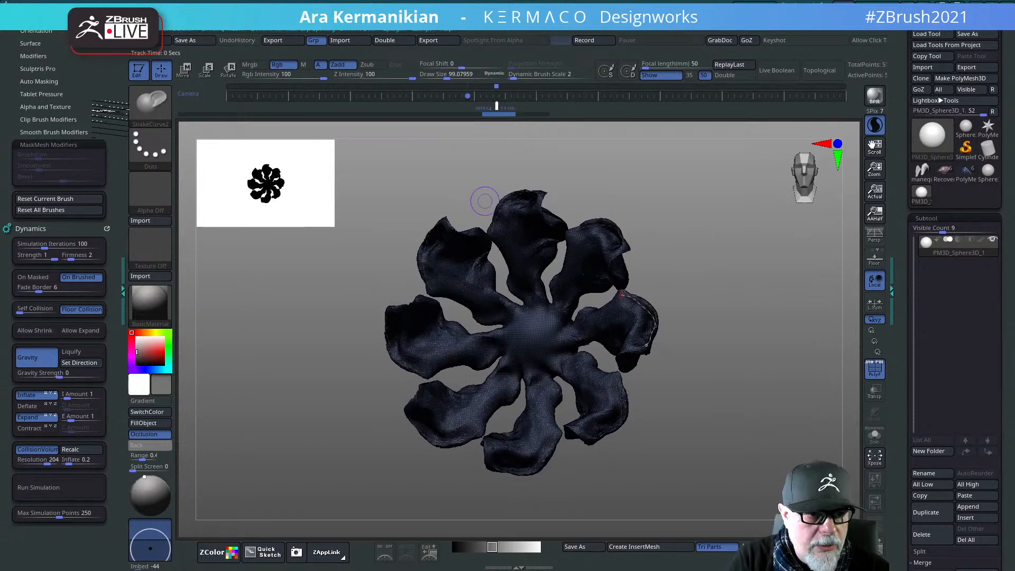
Step: Load the Default.ZRP preset into the BPR render filters from the Lightbox filter library
left_click_drag(120, 128, 93, 248)
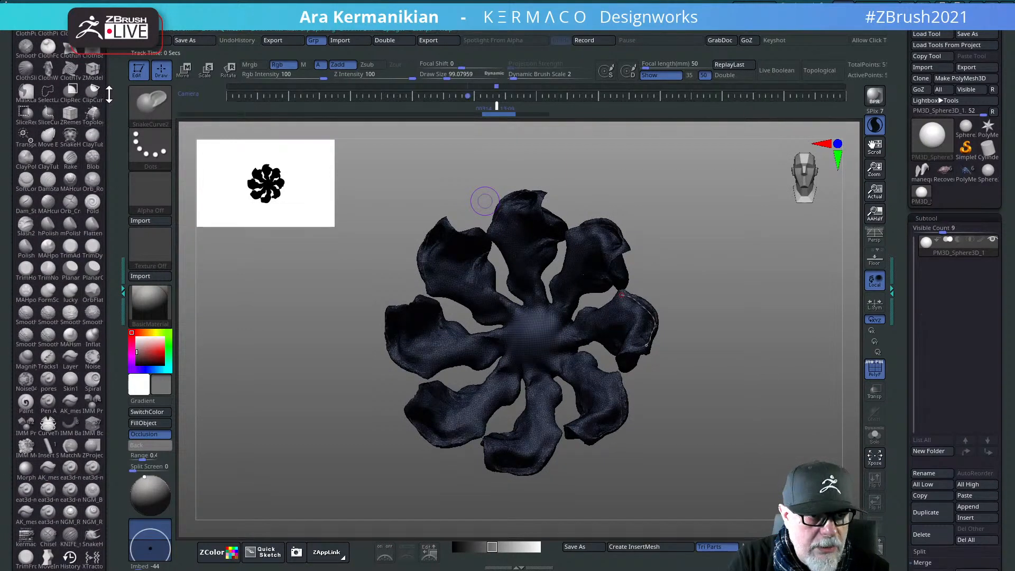
mouse_move(109, 94)
left_mouse_down()
mouse_move(113, 193)
mouse_move(69, 175)
left_mouse_up()
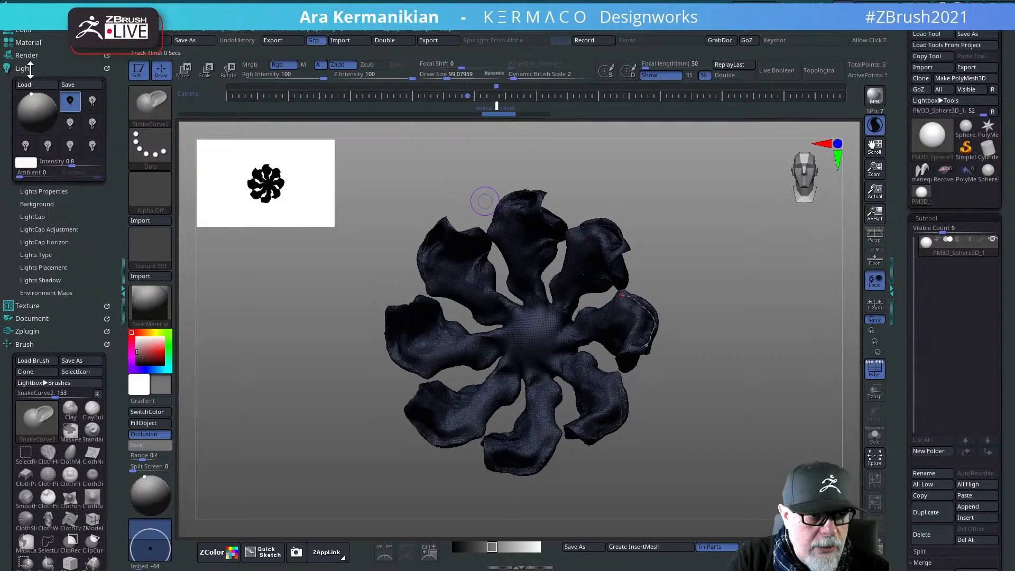
left_click(26, 55)
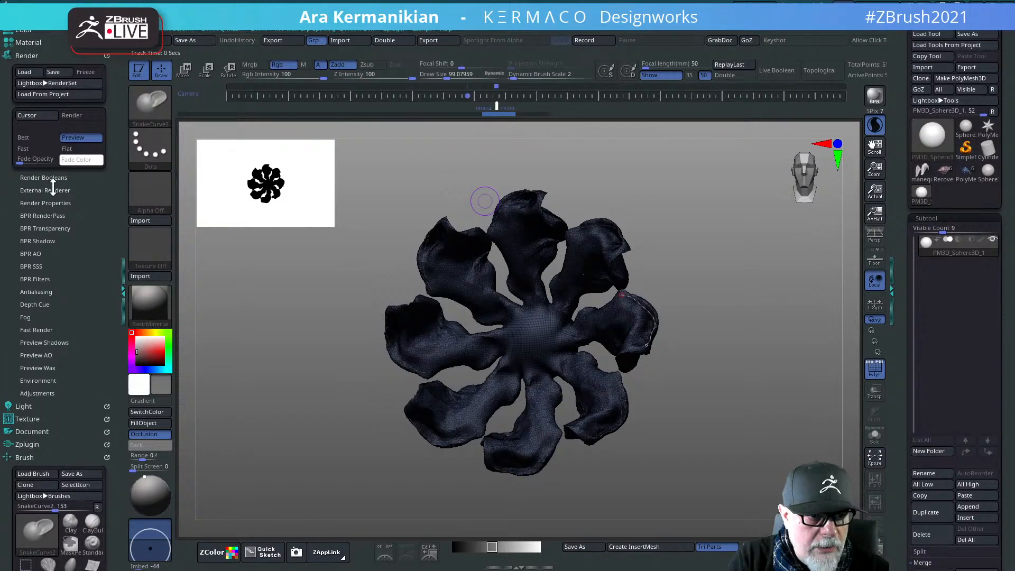
left_click(40, 278)
left_click(54, 300)
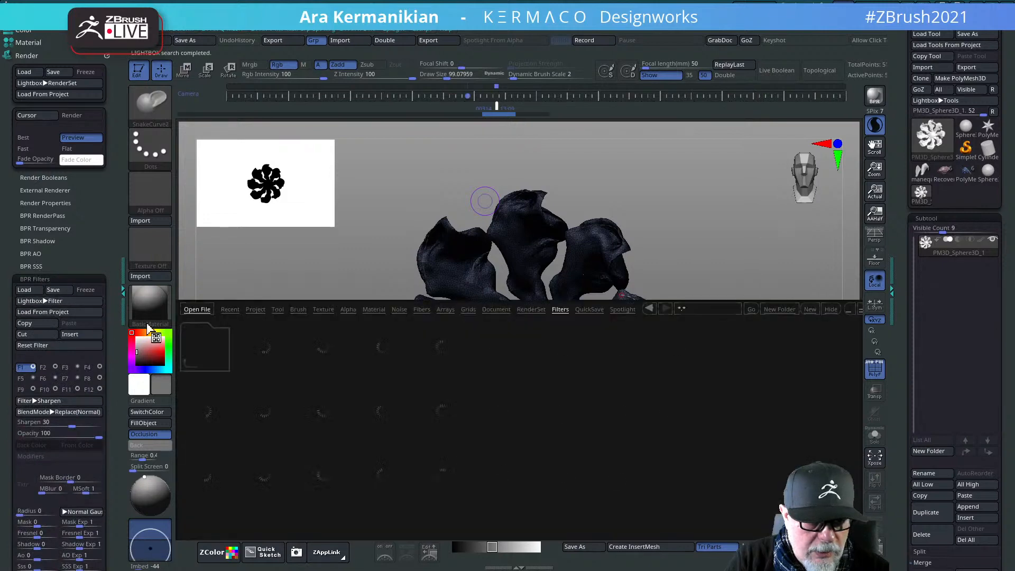
double_click(849, 344)
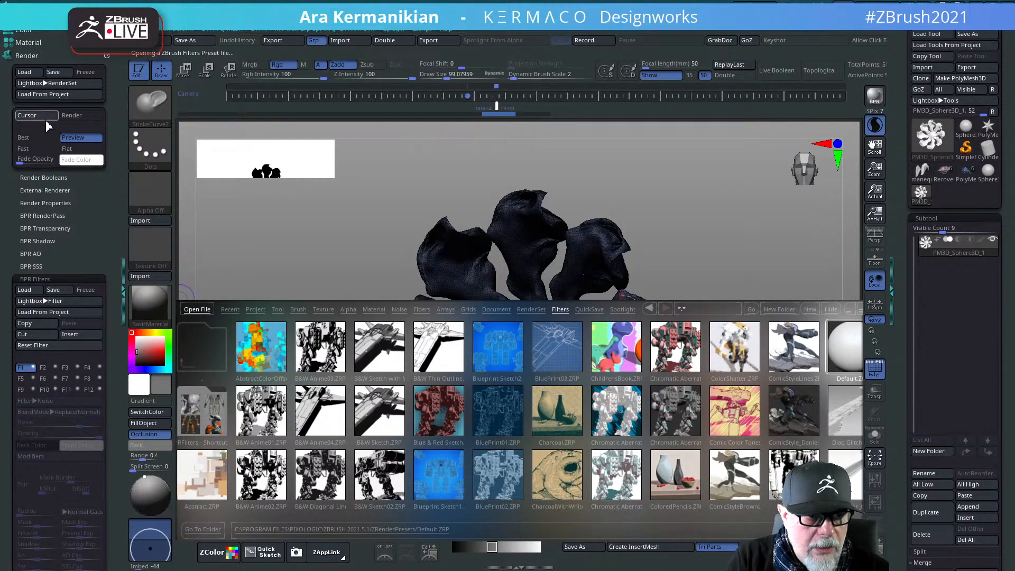
Step: Reposition the main light so that it shines on the model from the front
left_click(53, 53)
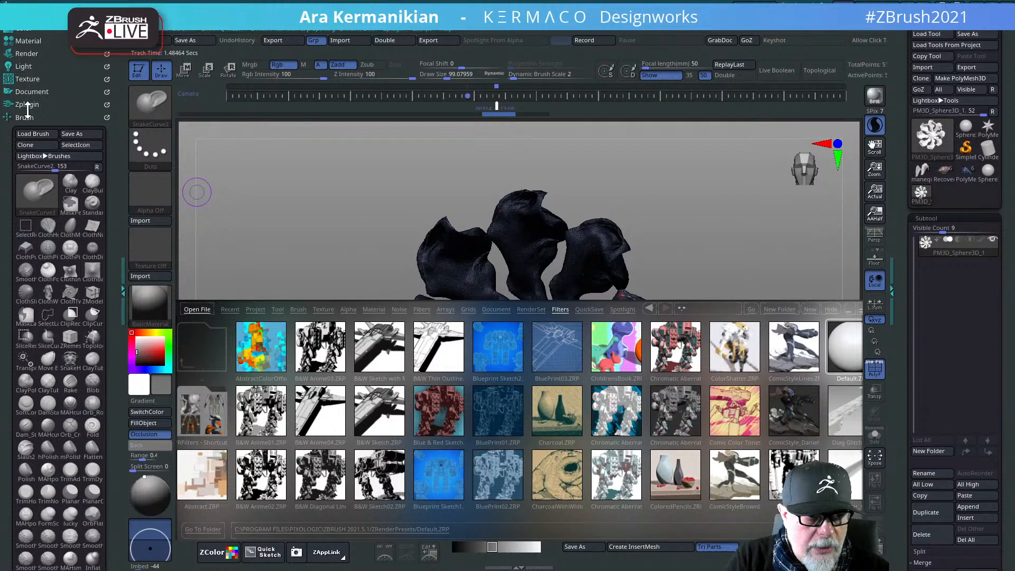
left_click(27, 67)
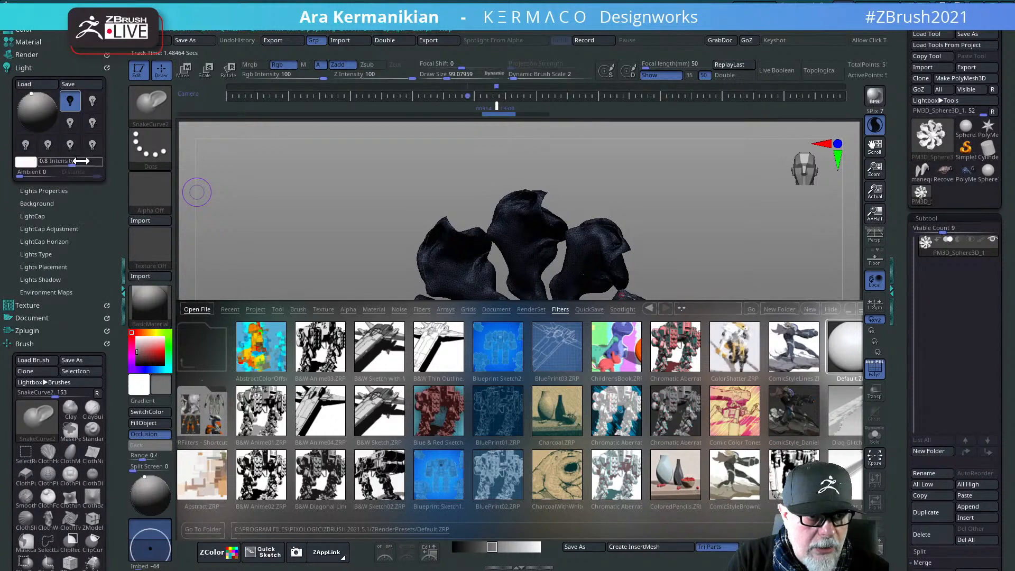
left_click_drag(41, 110, 36, 107)
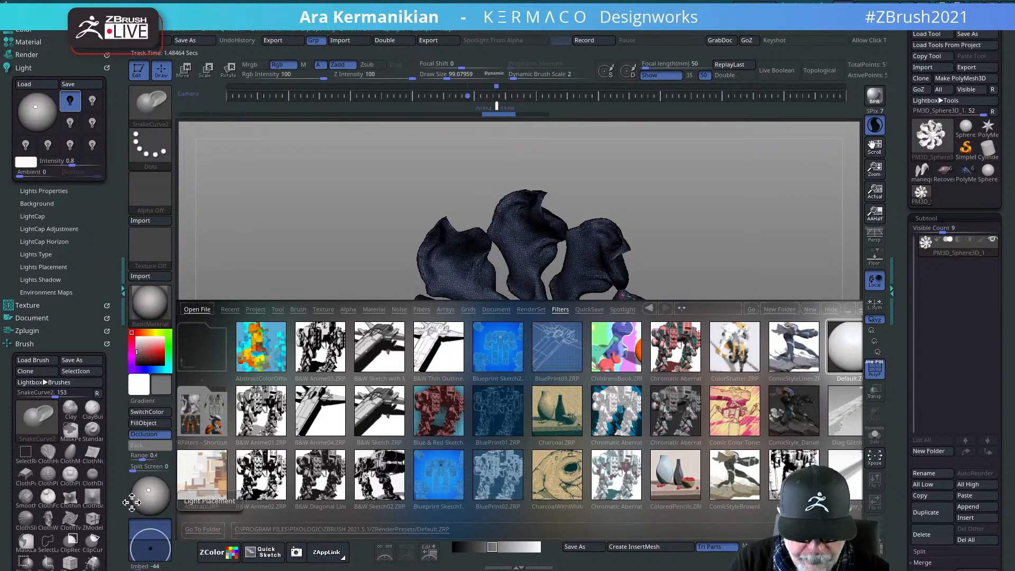
Step: Pull rings of small inner petals and a central bud out of the flower's centre with SnakeCurve2
left_click_drag(725, 362, 709, 327)
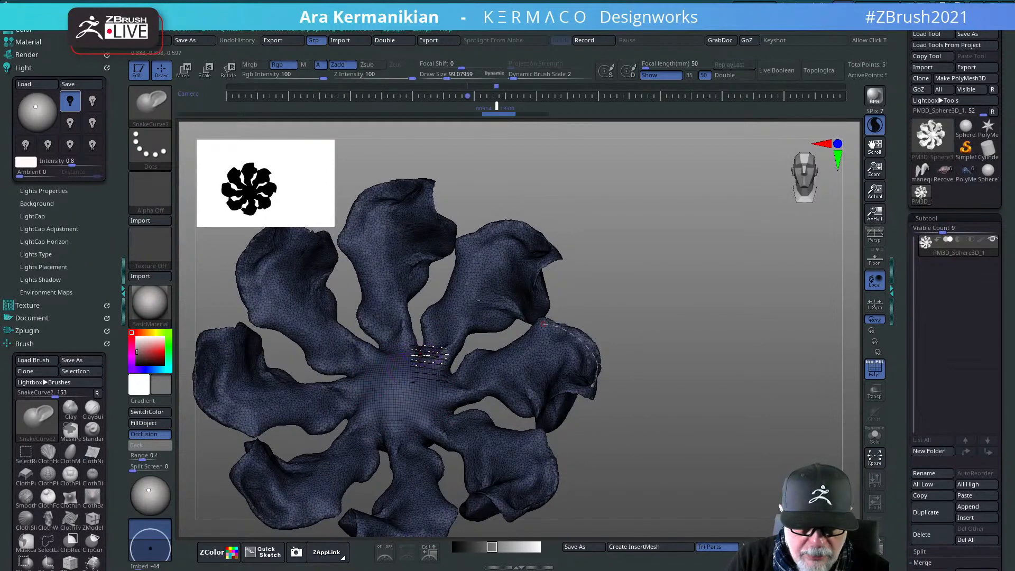
left_click(406, 371)
left_click_drag(798, 376, 795, 344)
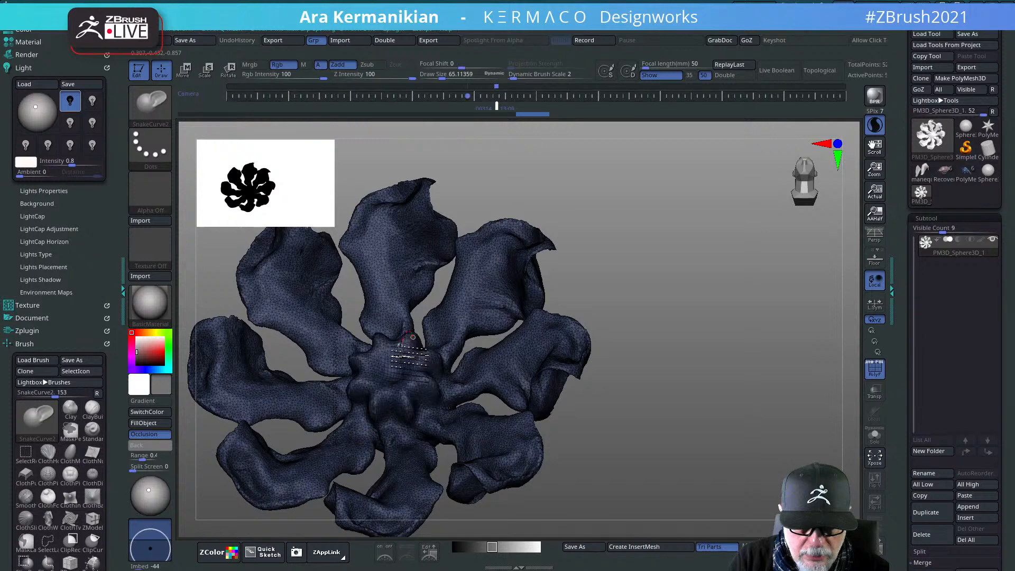
left_click_drag(738, 296, 753, 272)
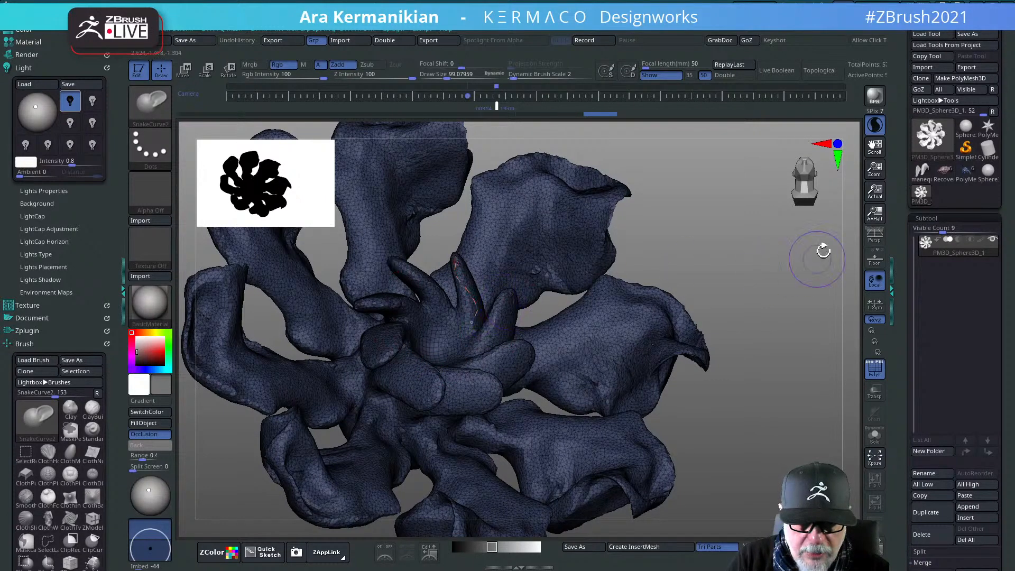
left_click_drag(823, 249, 783, 278)
left_click_drag(464, 323, 451, 278)
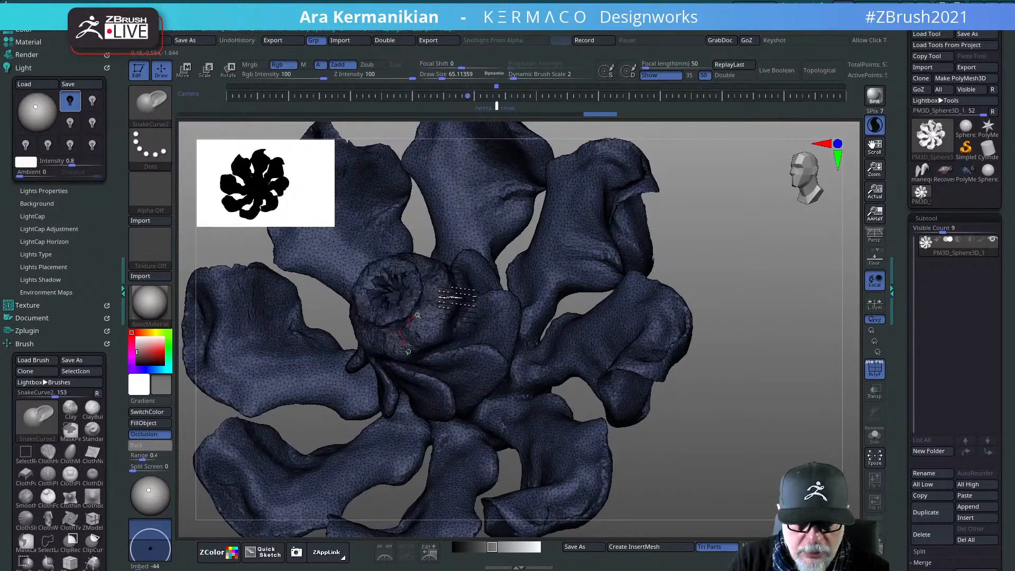
Step: Face the flower from the front and choose the MaskCircle brush to mask around its centre
mouse_move(766, 256)
left_mouse_down()
mouse_move(743, 274)
mouse_move(811, 268)
mouse_move(747, 281)
left_mouse_up()
mouse_move(736, 322)
left_mouse_down("shift")
mouse_move(719, 322)
mouse_move(706, 306)
mouse_move(738, 340)
mouse_move(716, 249)
mouse_move(673, 276)
mouse_move(761, 317)
left_mouse_up("shift")
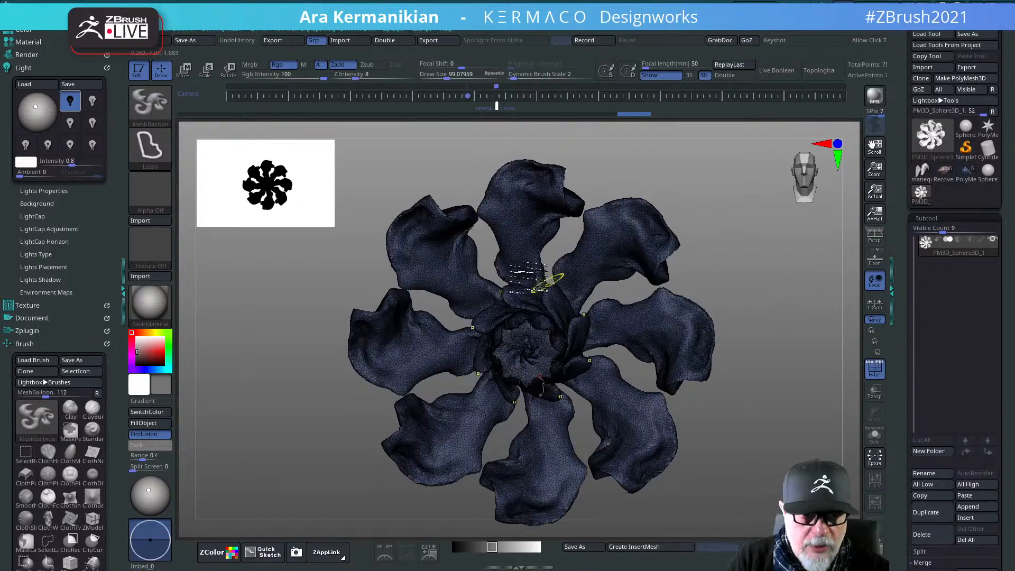
key("b")
left_click(206, 163)
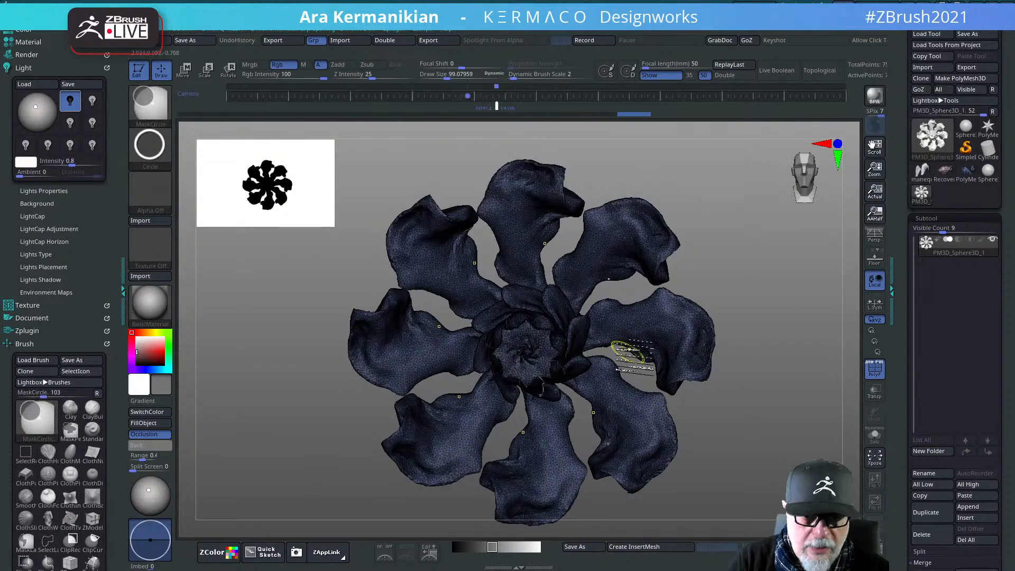
left_click_drag(559, 376, 566, 404, "ctrl")
Step: Clear the existing mask and redraw a MaskCircle selection centred on the flower's bud
mouse_move(748, 416)
left_mouse_down()
mouse_move(770, 396)
mouse_move(764, 404)
left_mouse_up()
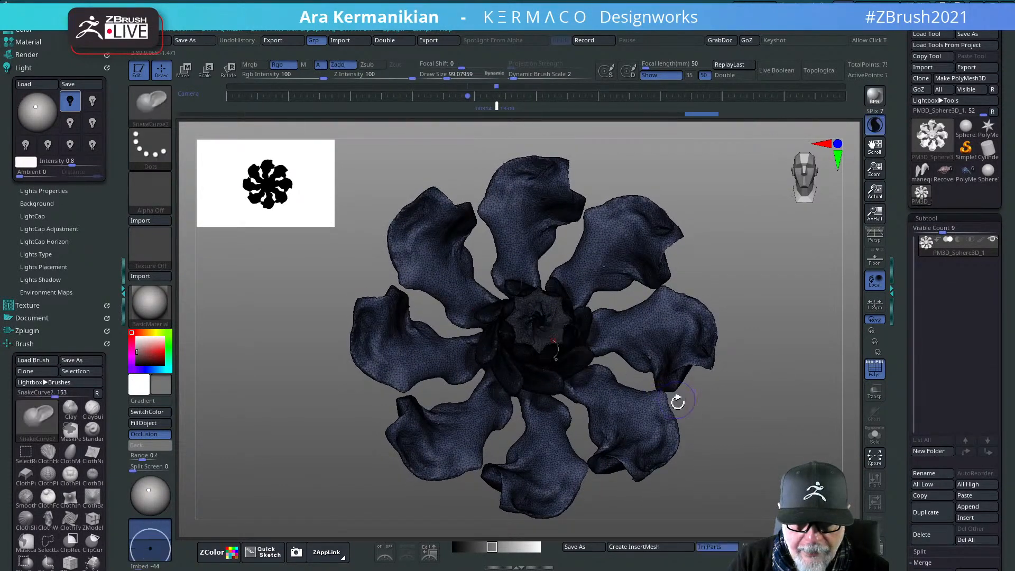
key("ctrl+q")
left_click(720, 405)
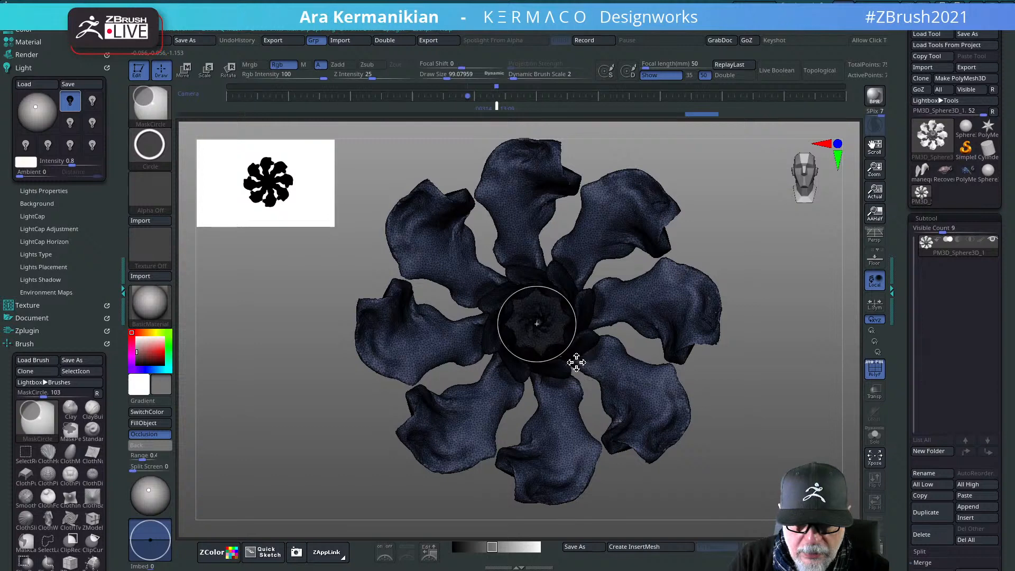
left_click_drag(576, 359, 577, 359, "ctrl")
left_click_drag(754, 364, 782, 391, "ctrl")
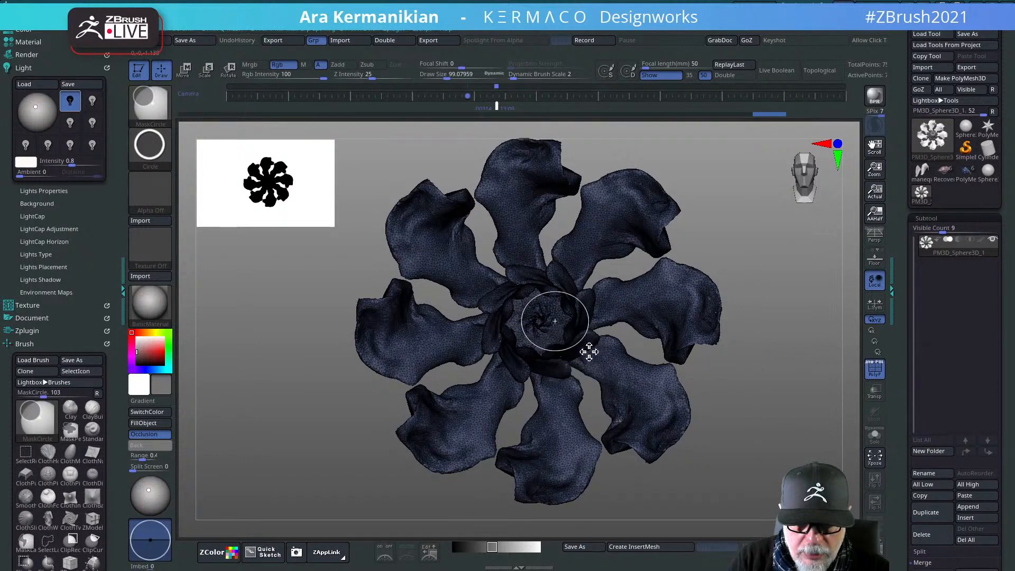
left_click_drag(538, 320, 575, 361, "ctrl")
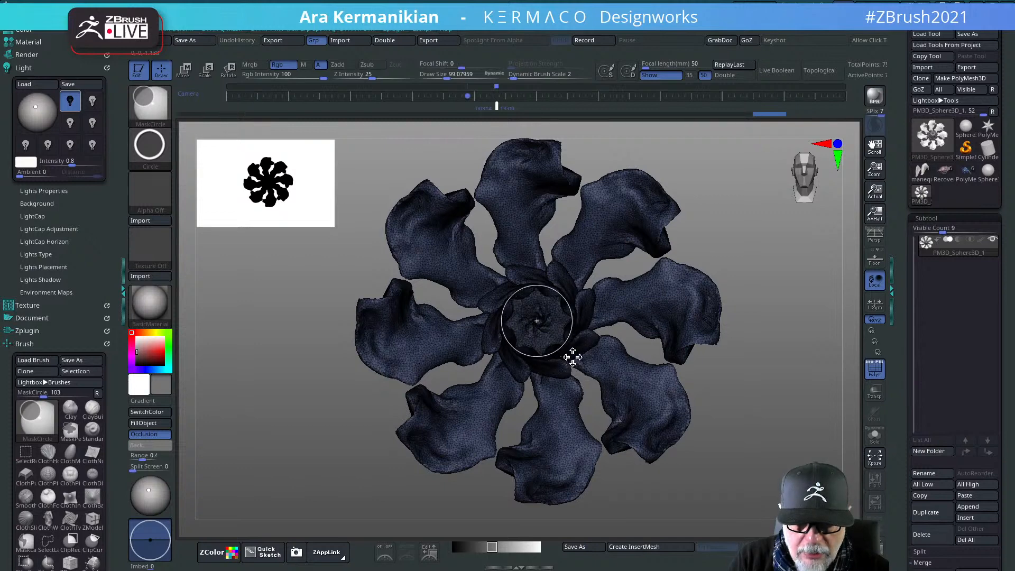
left_click_drag(575, 357, 576, 358, "ctrl")
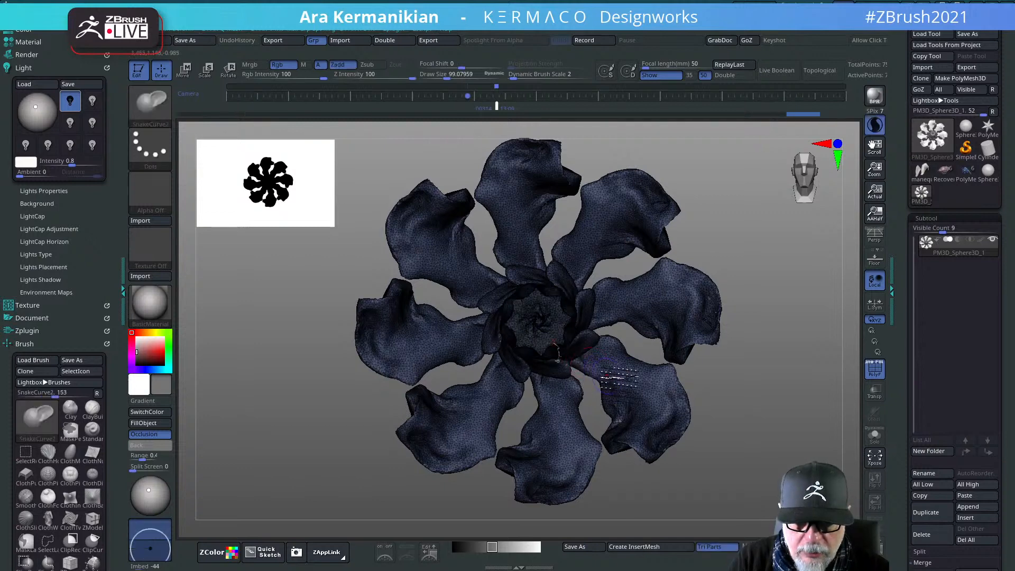
Step: Isolate a small patch of one petal with SelectRect and show the whole flower again
mouse_move(743, 379)
left_mouse_down()
mouse_move(768, 386)
mouse_move(766, 351)
mouse_move(777, 417)
mouse_move(754, 394)
mouse_move(754, 426)
mouse_move(770, 358)
mouse_move(779, 358)
mouse_move(758, 364)
left_mouse_up()
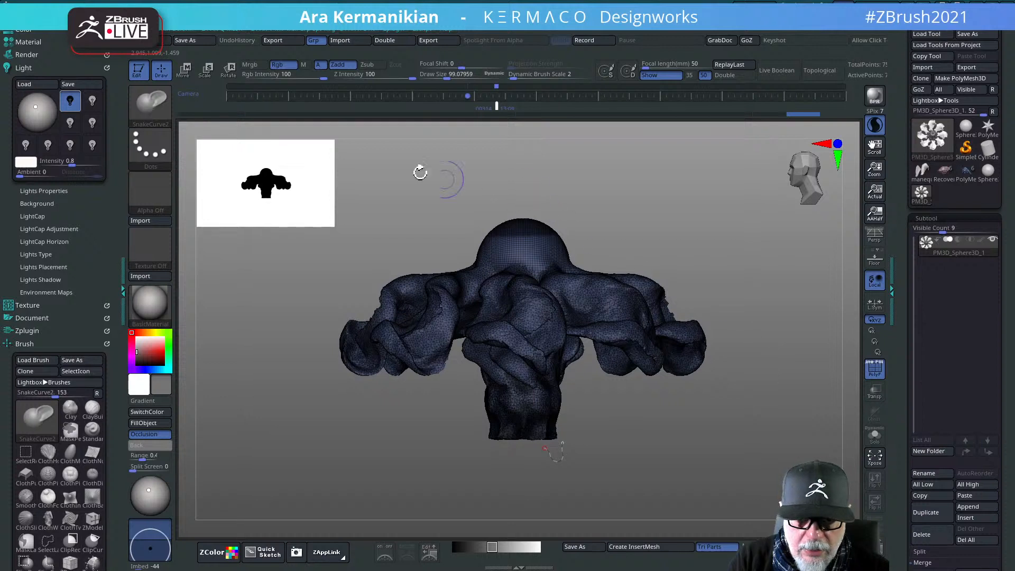
left_click_drag(415, 211, 682, 279, "ctrl")
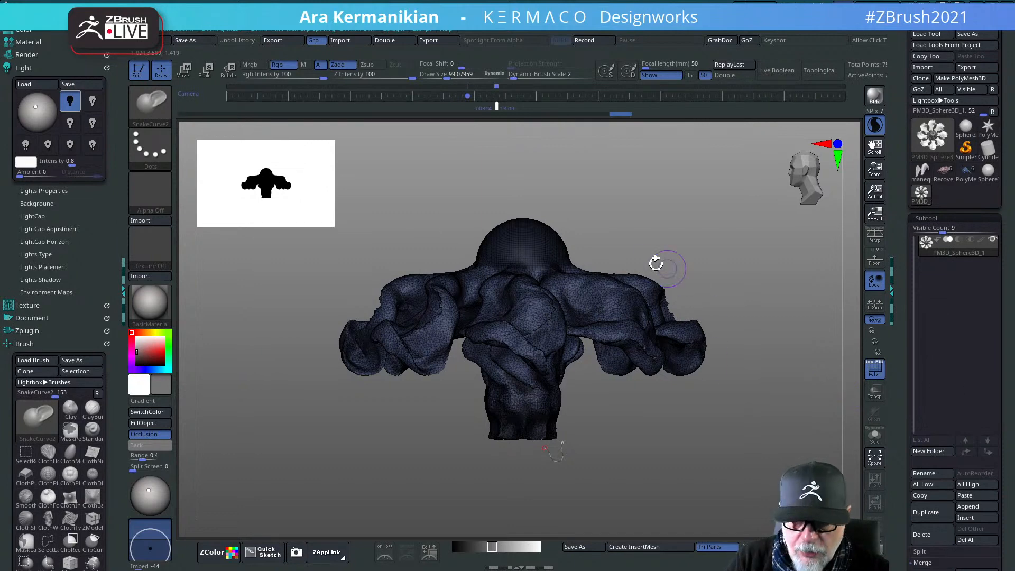
left_click_drag(619, 245, 680, 295, "ctrl+shift")
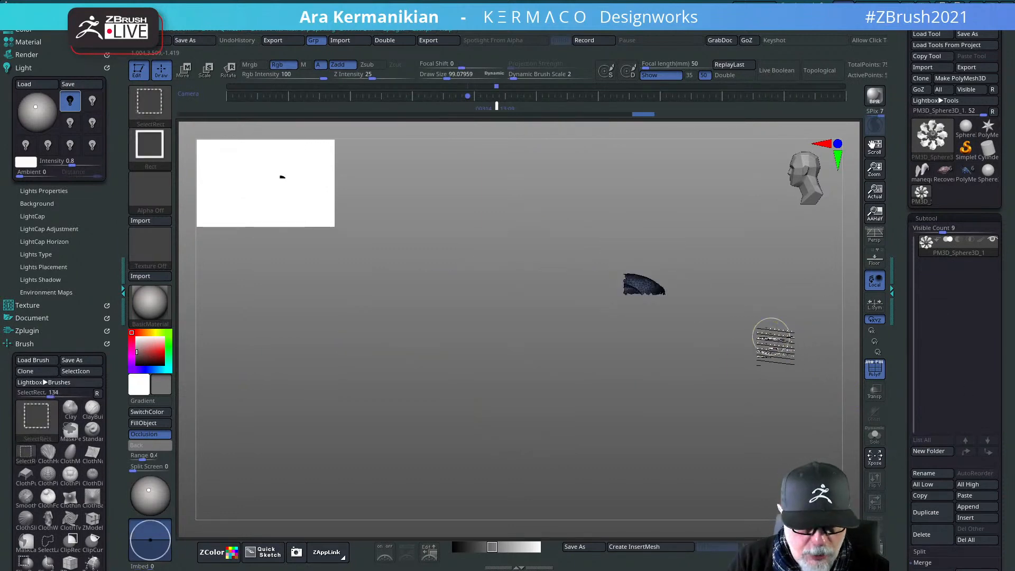
left_click(747, 351, "ctrl+shift")
mouse_move(747, 351)
left_mouse_down()
mouse_move(775, 396)
mouse_move(781, 310)
mouse_move(693, 270)
left_mouse_up()
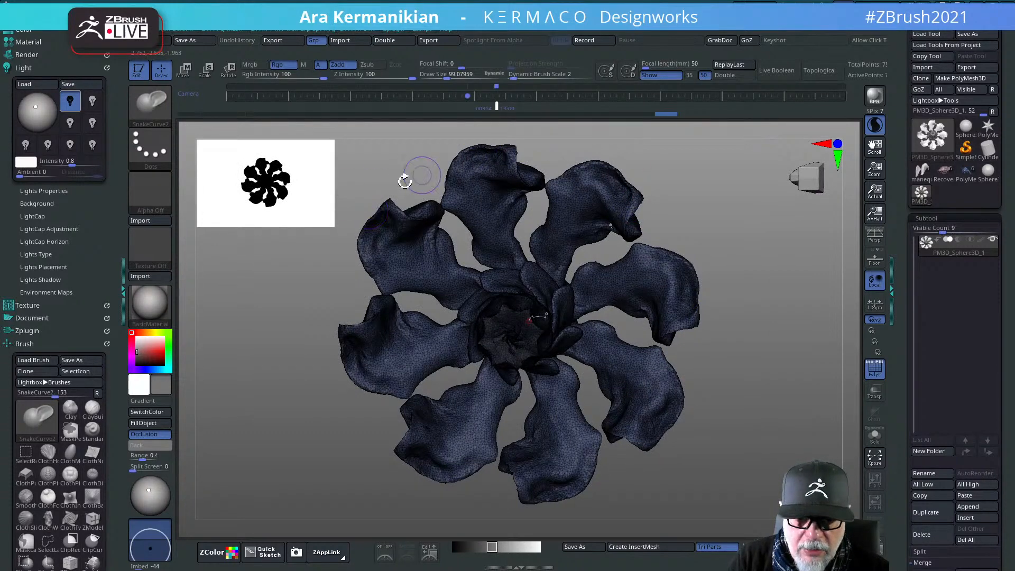
left_click_drag(717, 308, 675, 236)
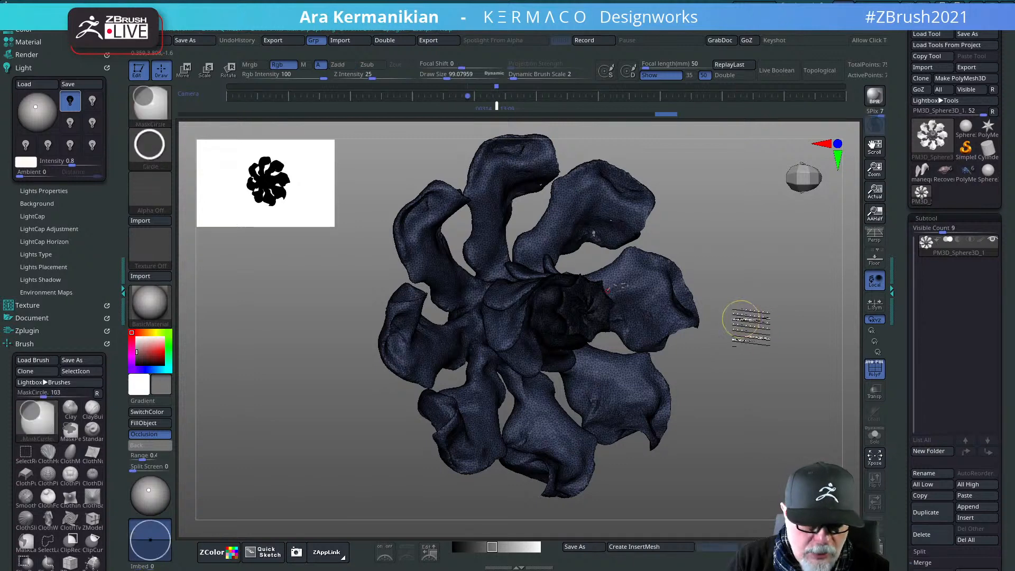
key("space")
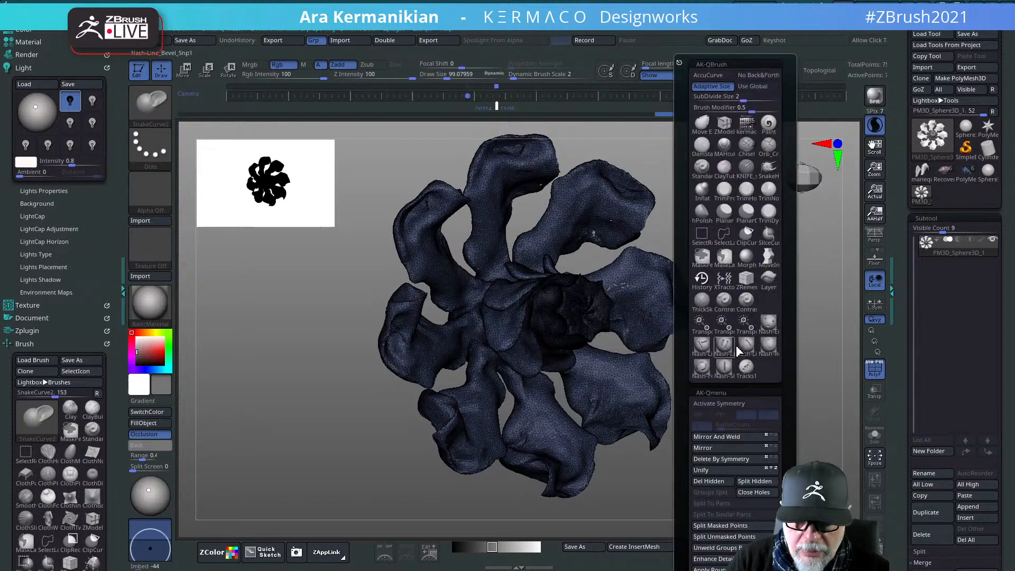
left_click(711, 482)
left_click_drag(780, 414, 634, 296)
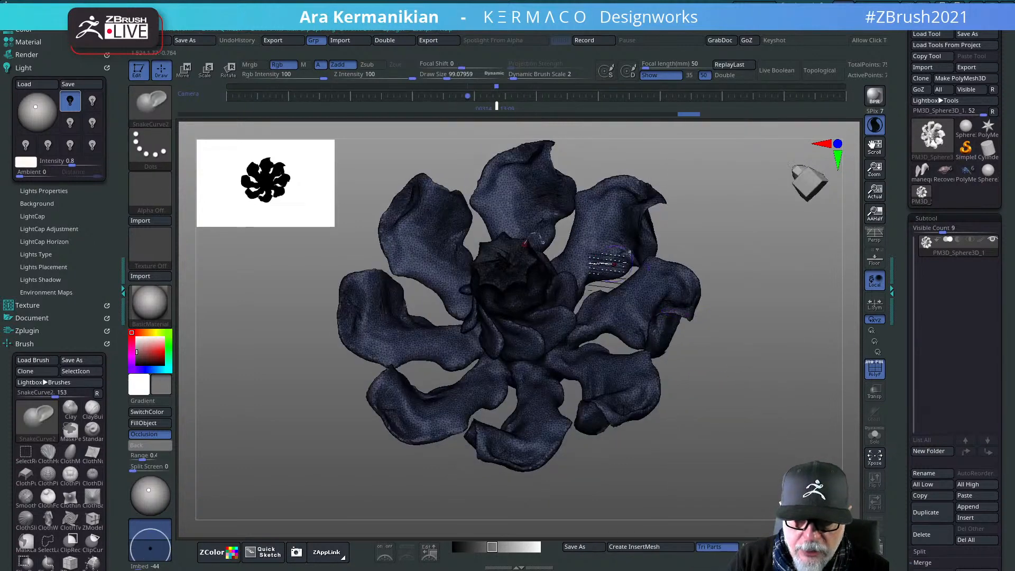
left_click_drag(725, 246, 585, 351)
Step: Bring the Dynamics simulation settings into view and turn the flower to face the front
left_click(24, 68)
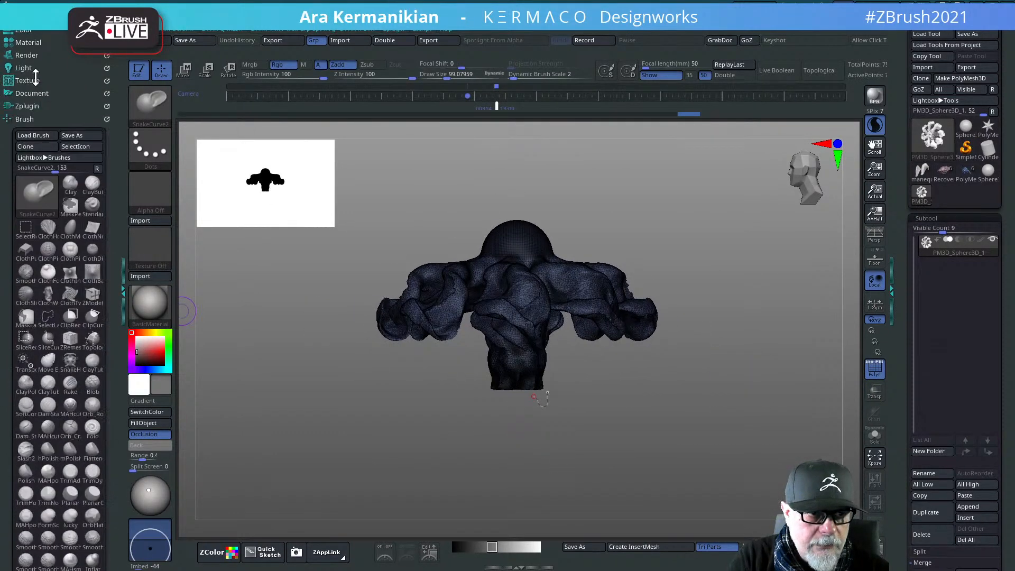
left_click(14, 118)
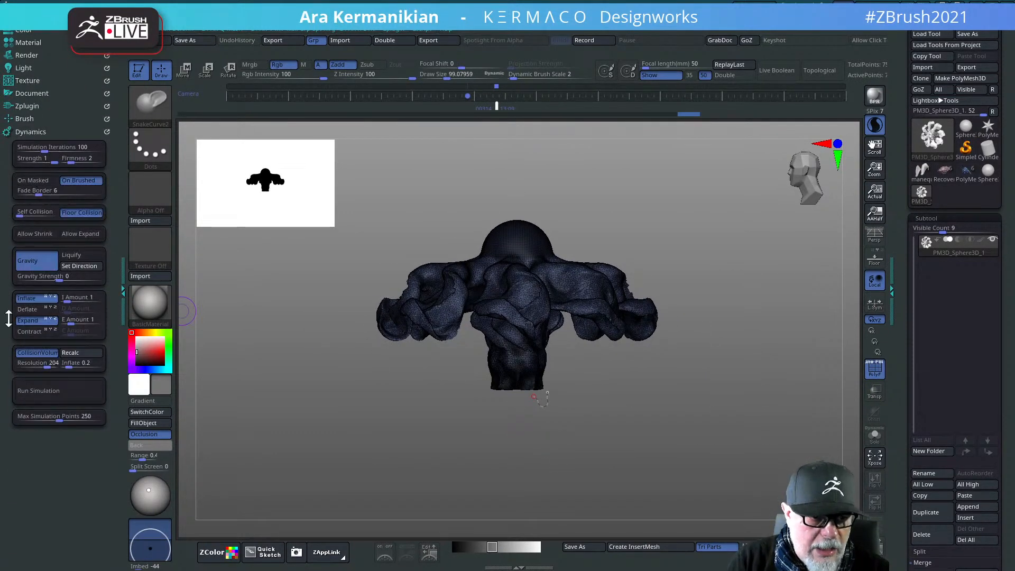
left_click_drag(310, 439, 379, 322)
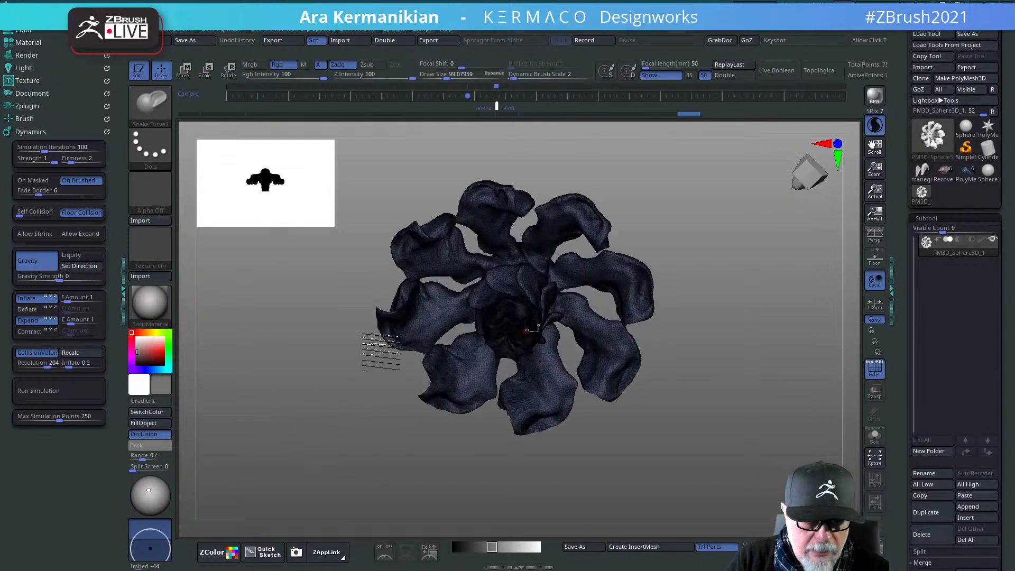
left_click_drag(788, 259, 721, 308)
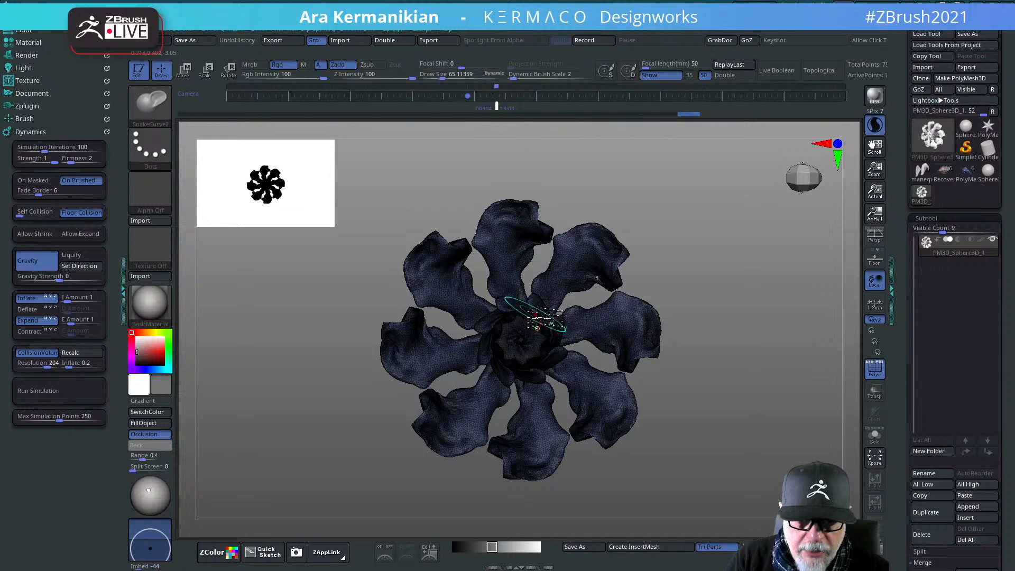
Step: Delete the leftover SnakeCurve2 curve from the flower using the stroke's curve functions
mouse_move(909, 456)
left_mouse_down()
mouse_move(902, 349)
mouse_move(880, 291)
left_mouse_up()
left_click(919, 331)
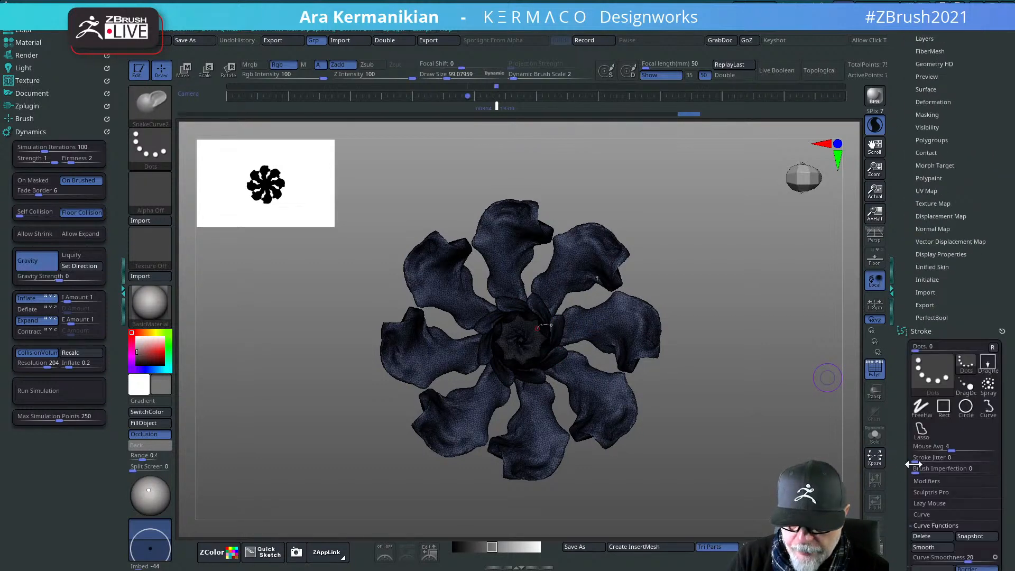
left_click_drag(897, 459, 897, 320)
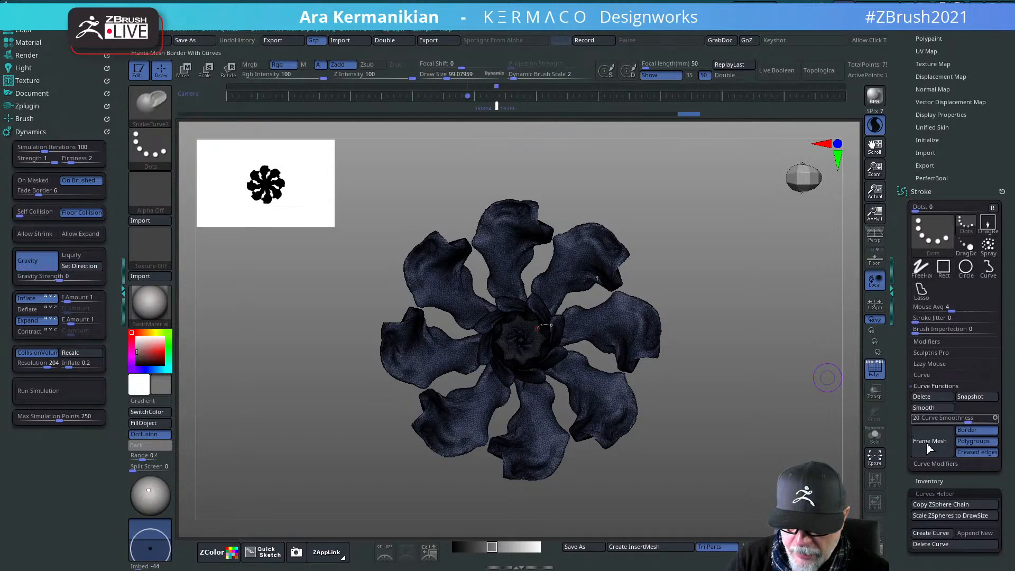
left_click(922, 398)
left_click_drag(782, 394, 683, 365)
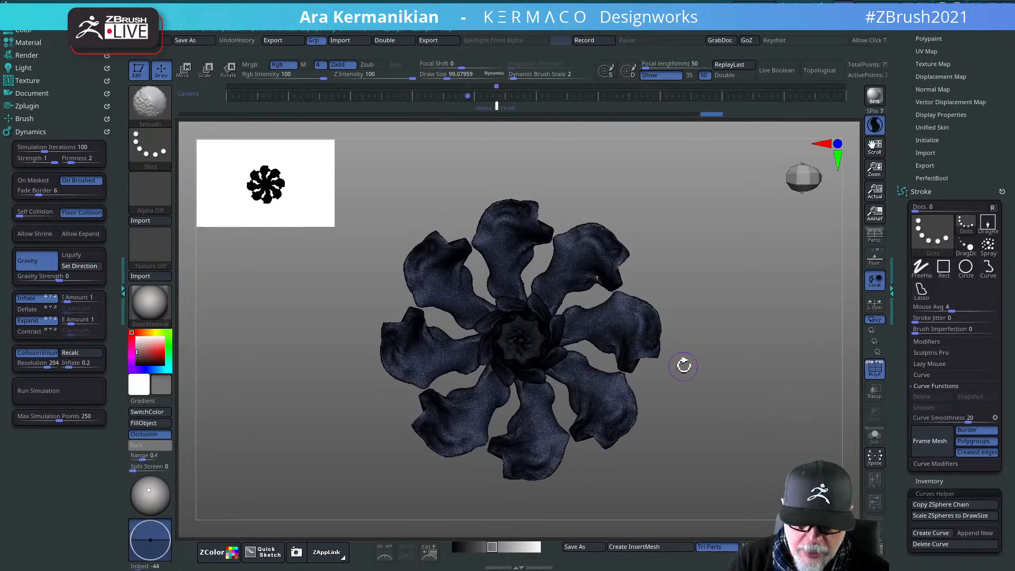
Step: Try deforming the flower with the TransposeCloth gizmo around its centre
key("ctrl+q")
left_click(550, 325)
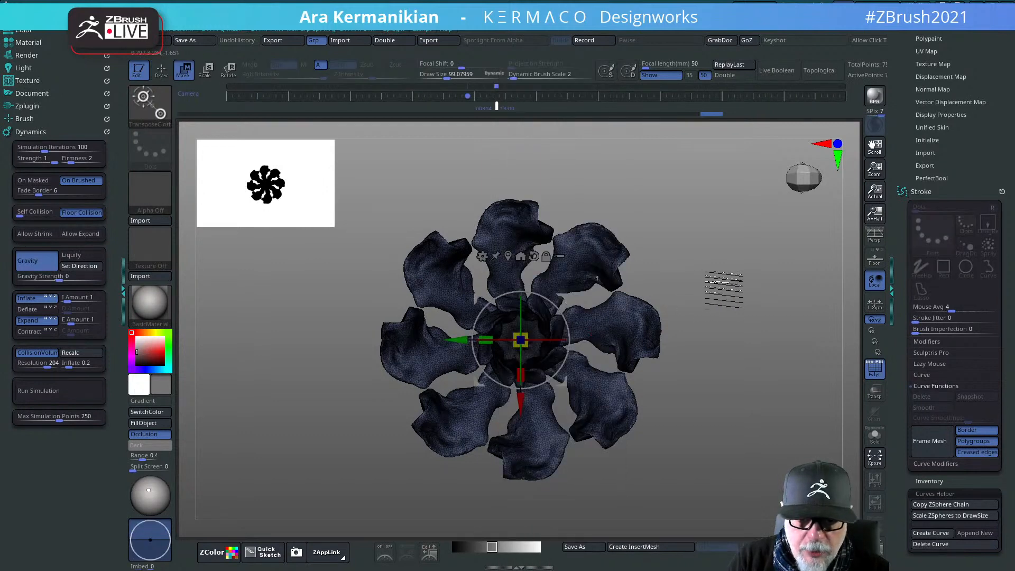
left_click_drag(721, 285, 705, 285)
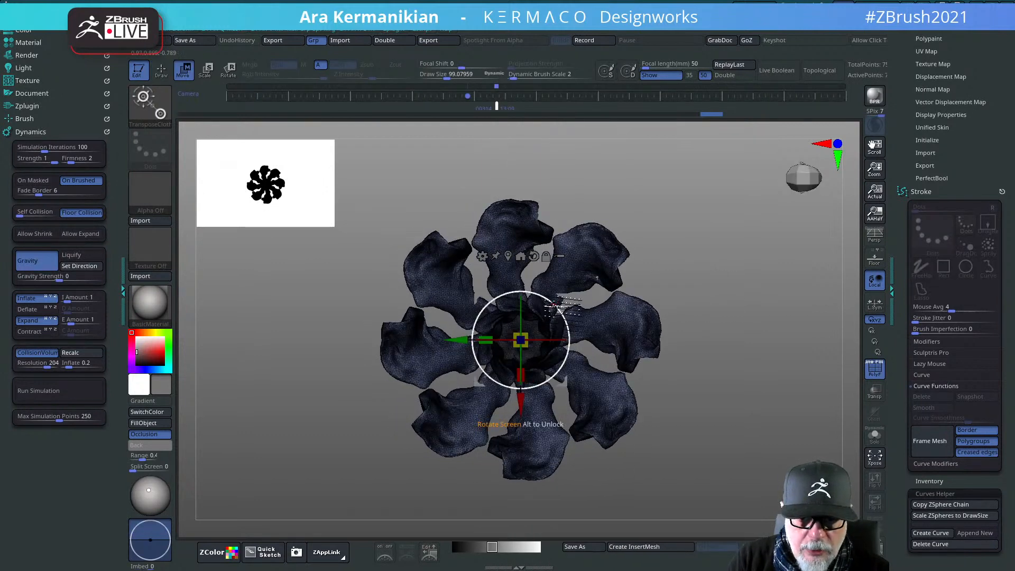
left_click_drag(558, 309, 560, 307)
left_click_drag(729, 272, 595, 290)
left_click_drag(669, 341, 615, 303)
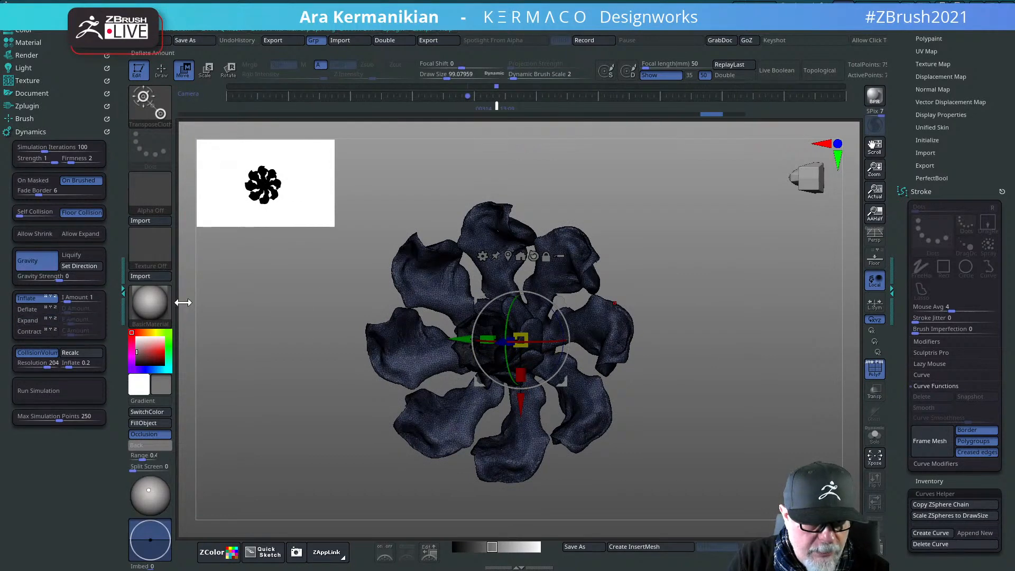
Step: Enable Deflate in the Dynamics settings and shrivel the outer petals with the TransposeCloth gizmo
left_click(30, 311)
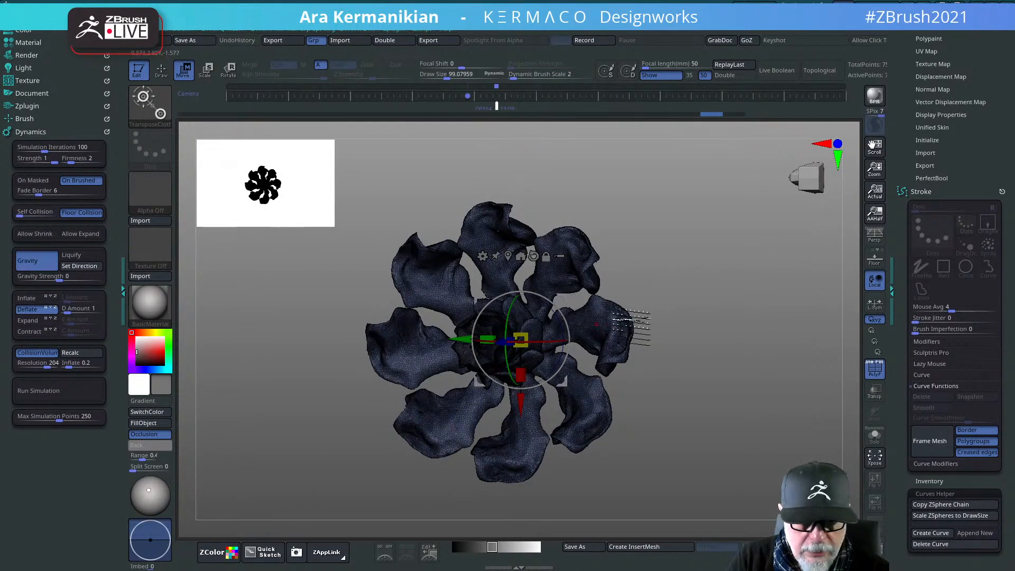
left_click_drag(687, 294, 597, 297)
left_click_drag(465, 344, 353, 360)
left_click_drag(629, 374, 679, 315)
left_click_drag(579, 289, 647, 279)
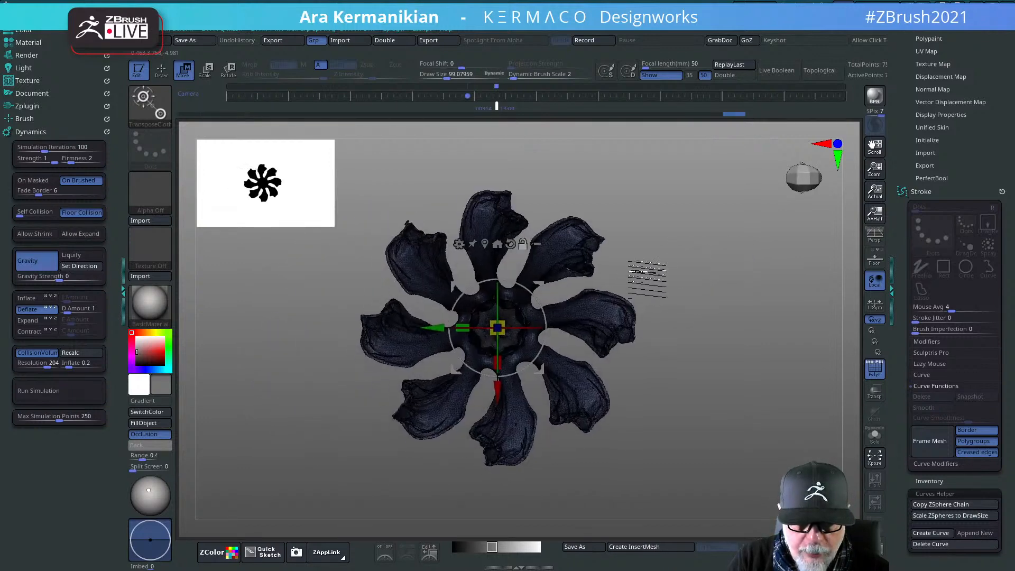
Step: Wrinkle the central bud and petals further by moving the TransposeCloth gizmo with Deflate active
left_click_drag(539, 289, 505, 283)
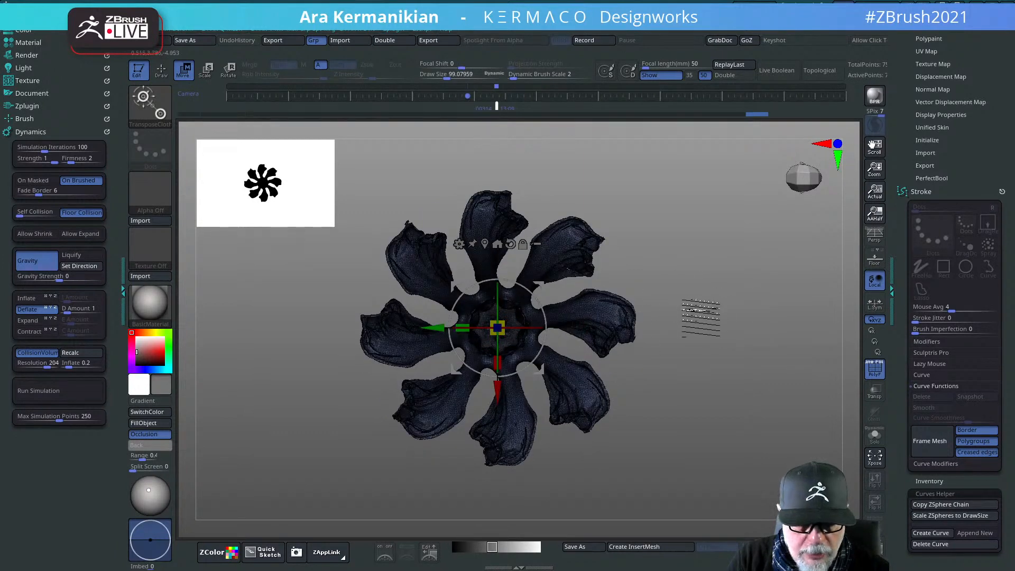
key("q")
key("ctrl")
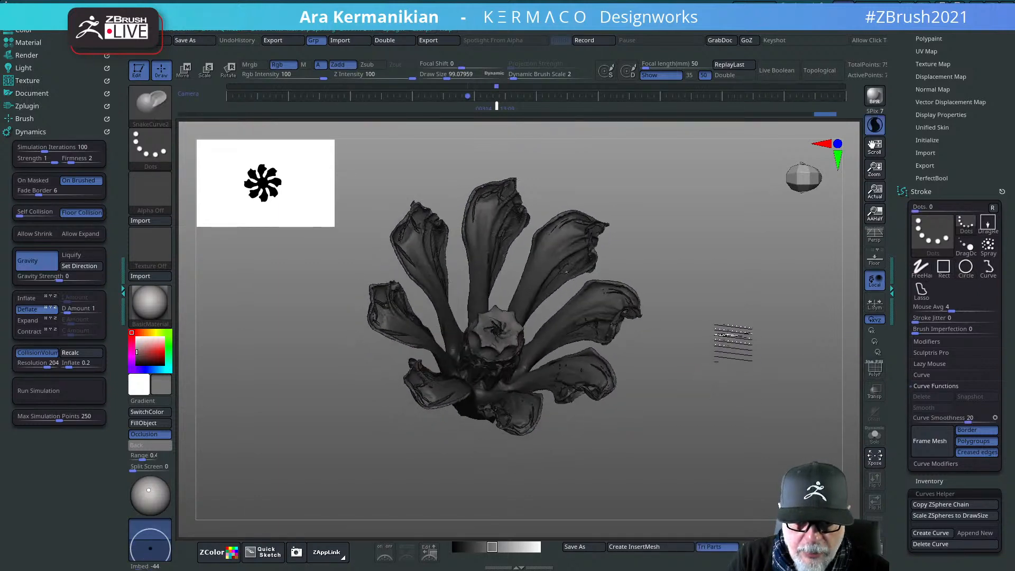
left_click_drag(733, 343, 664, 313)
key("w")
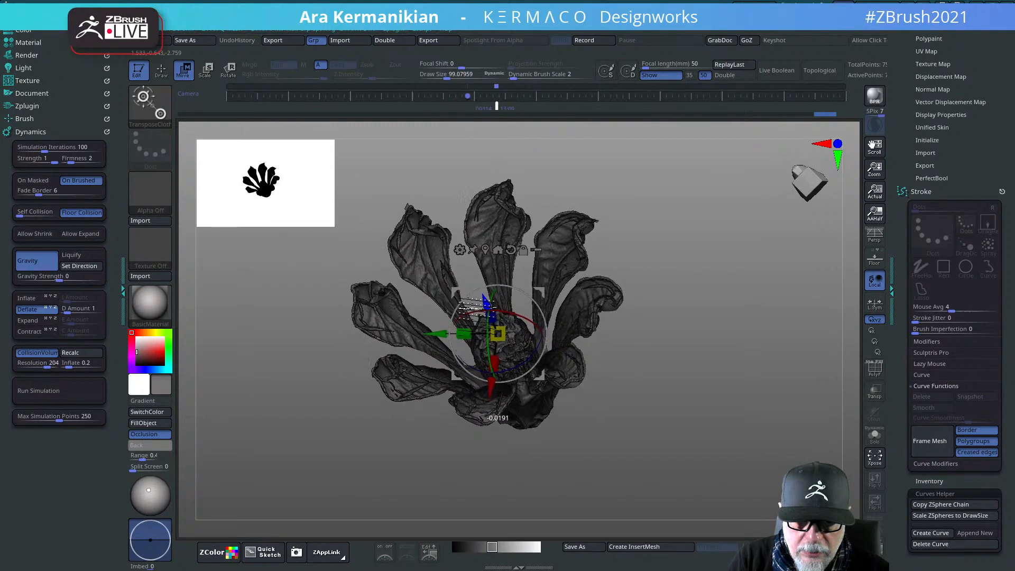
key("q")
Step: Restrict view rotation to a single axis and orbit the shrivelled flower to a tilted front view
mouse_move(758, 351)
left_mouse_down()
mouse_move(725, 378)
mouse_move(768, 328)
mouse_move(764, 307)
mouse_move(731, 362)
mouse_move(685, 376)
mouse_move(743, 339)
mouse_move(708, 296)
mouse_move(669, 294)
mouse_move(759, 312)
mouse_move(732, 290)
mouse_move(698, 392)
mouse_move(748, 324)
mouse_move(725, 345)
mouse_move(705, 331)
mouse_move(820, 283)
mouse_move(686, 308)
mouse_move(702, 312)
mouse_move(712, 287)
mouse_move(700, 276)
mouse_move(726, 325)
mouse_move(700, 296)
mouse_move(701, 313)
mouse_move(680, 296)
mouse_move(687, 306)
mouse_move(645, 300)
mouse_move(726, 291)
mouse_move(691, 310)
mouse_move(716, 299)
mouse_move(720, 346)
mouse_move(738, 313)
mouse_move(862, 254)
left_mouse_up()
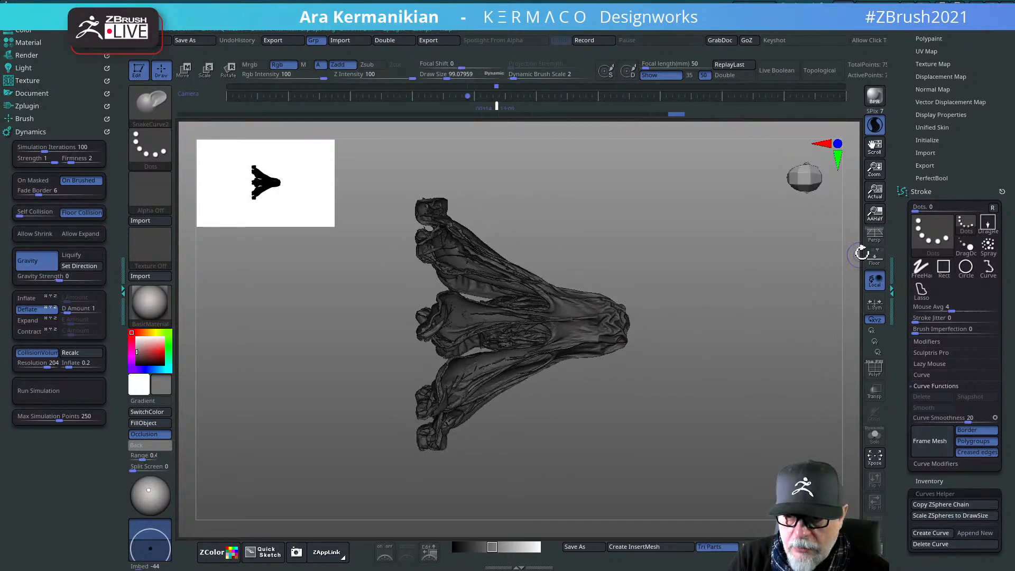
left_click(875, 341)
mouse_move(752, 335)
left_mouse_down()
mouse_move(770, 345)
mouse_move(747, 358)
mouse_move(754, 296)
mouse_move(733, 327)
mouse_move(746, 366)
mouse_move(809, 351)
left_mouse_up()
key("shift")
left_click_drag(747, 351, 724, 325)
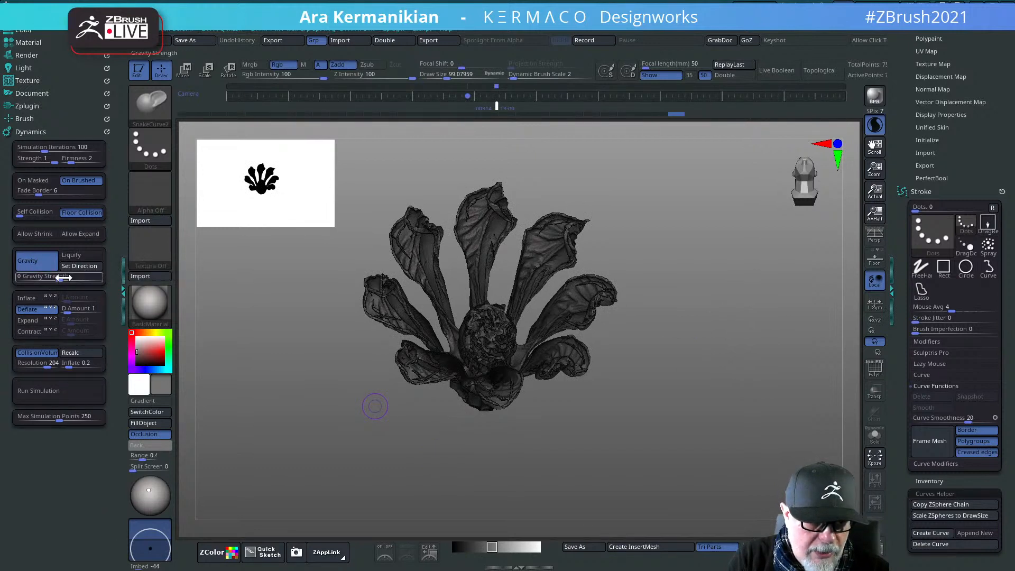
Step: Set Gravity Strength to 8.71184, replace Deflate with Inflate and Expand, and run the cloth simulation on the flower
left_click(36, 309)
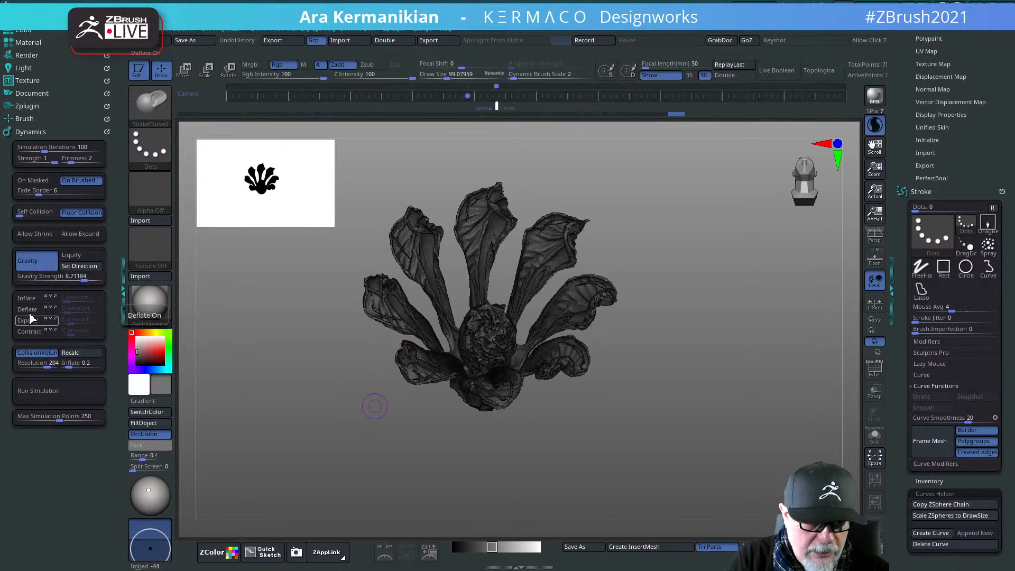
left_click(30, 299)
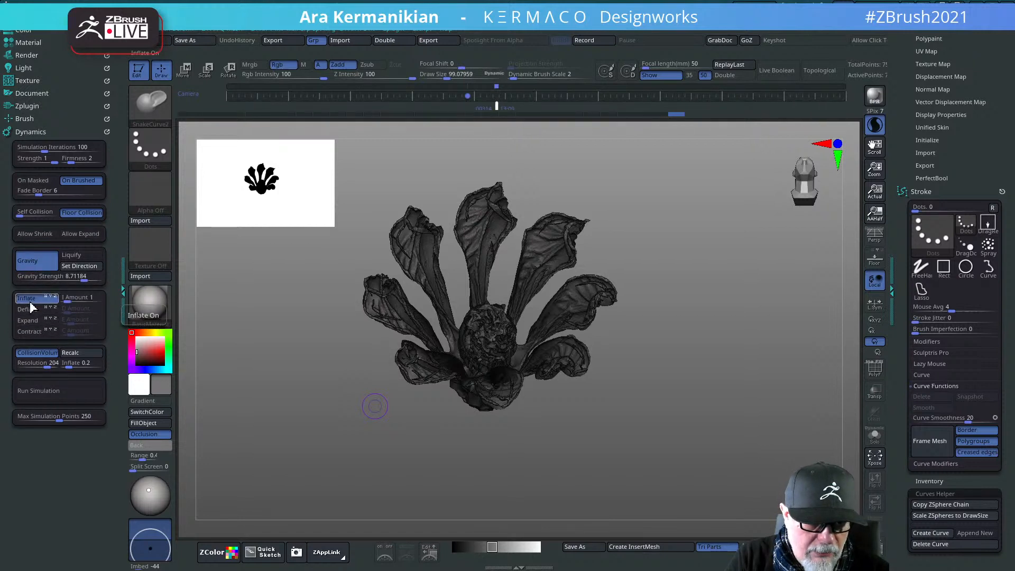
left_click(60, 394)
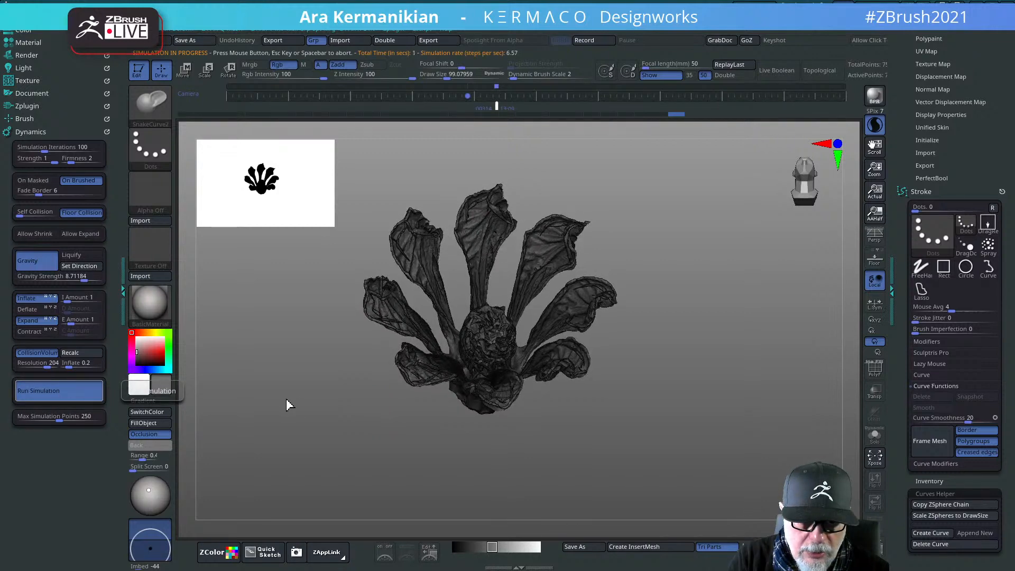
left_click_drag(697, 276, 481, 338)
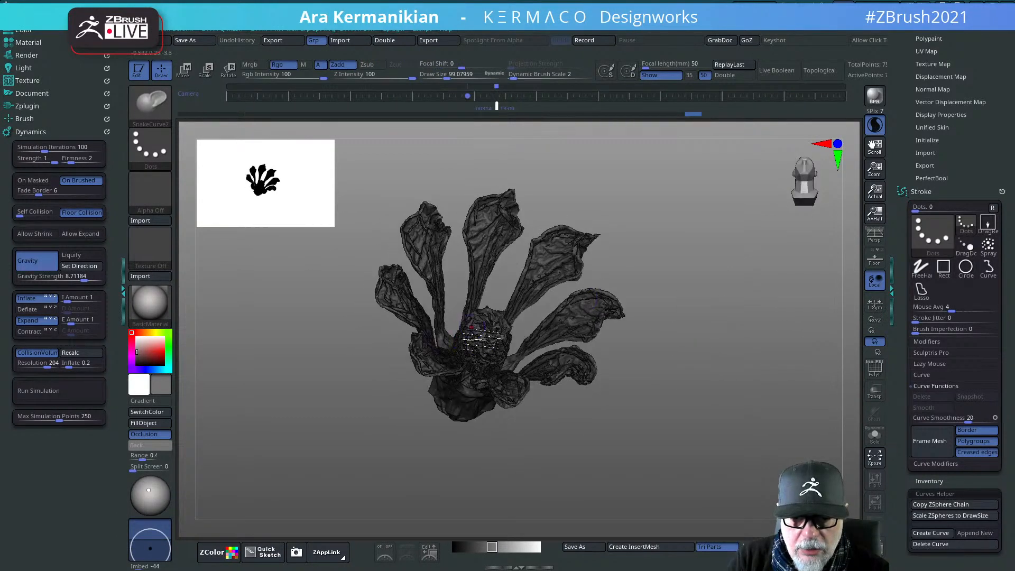
mouse_move(738, 365)
left_mouse_down()
mouse_move(706, 315)
mouse_move(737, 370)
mouse_move(748, 367)
mouse_move(705, 361)
mouse_move(773, 354)
mouse_move(716, 359)
left_mouse_up()
Step: Undo the simulation, cloth deformations and petal modelling back to the bare sphere with its first SnakeCurve2 curve
key("ctrl+z")
key("ctrl+z")
key("ctrl+z")
key("ctrl+z")
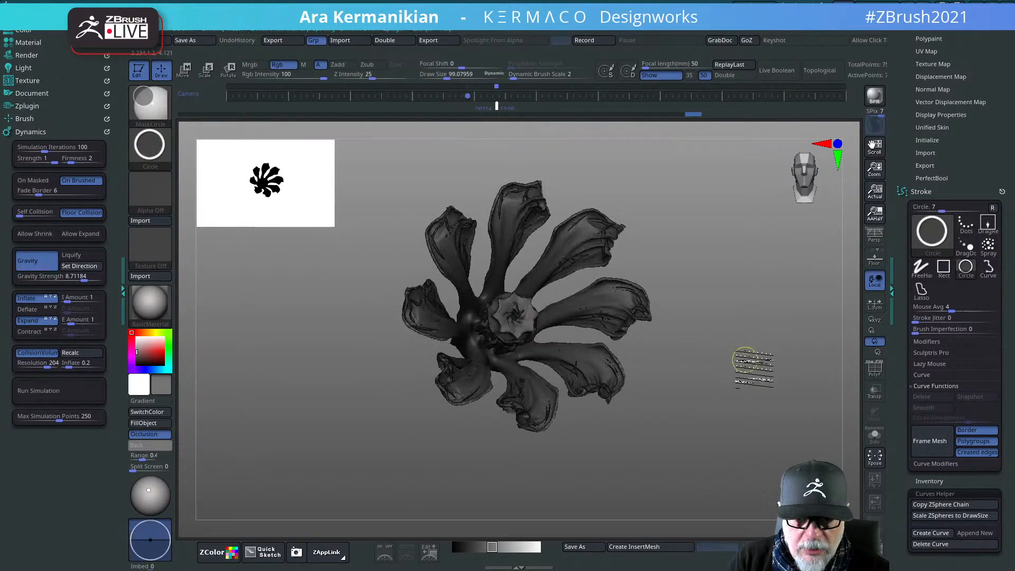
key("ctrl+z")
key("ctrl+z")
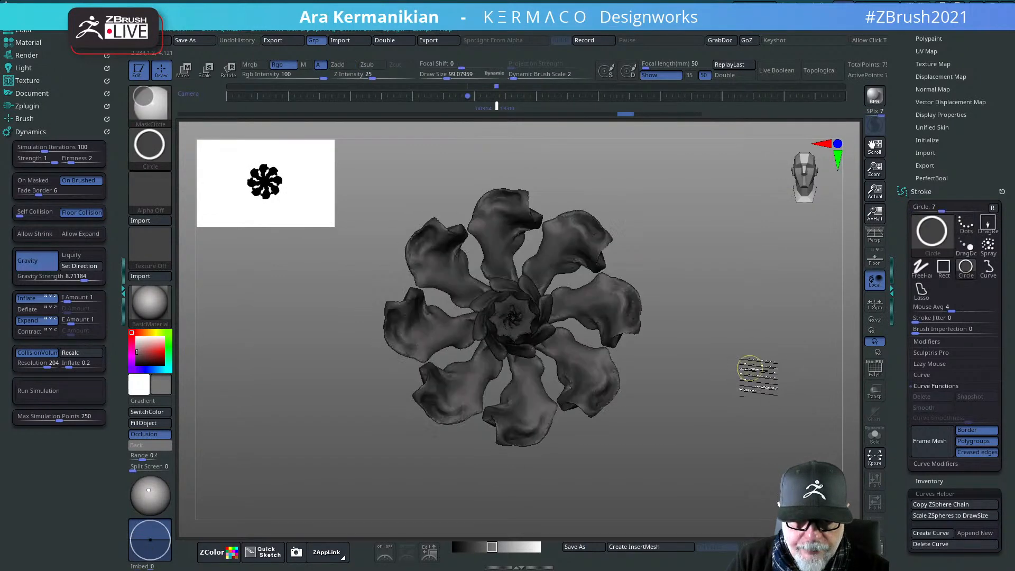
key("ctrl+z")
key("ctrl+z")
key("ctrl+z")
key("ctrl+z")
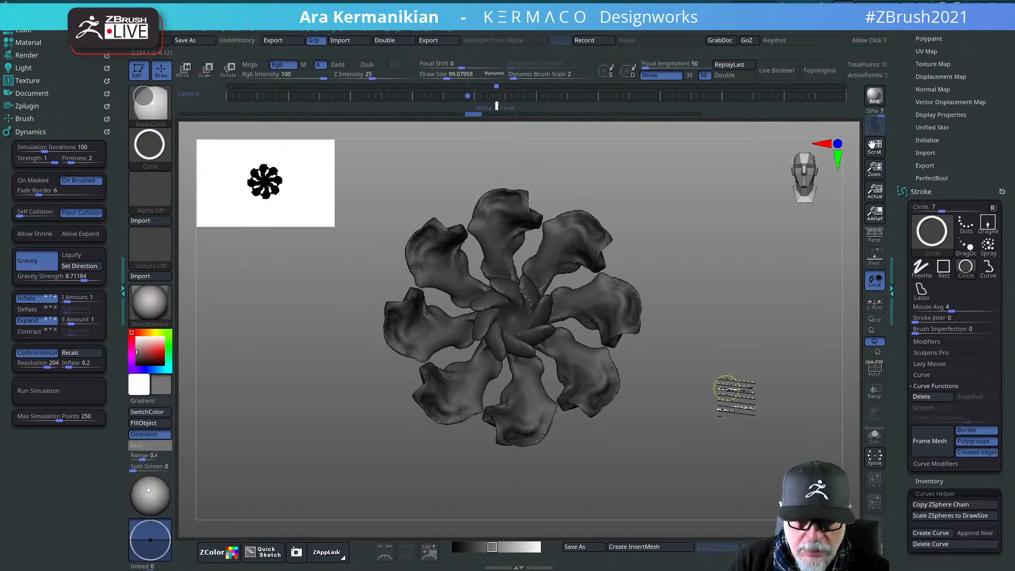
key("ctrl+z")
key("ctrl+z")
key("ctrl+z")
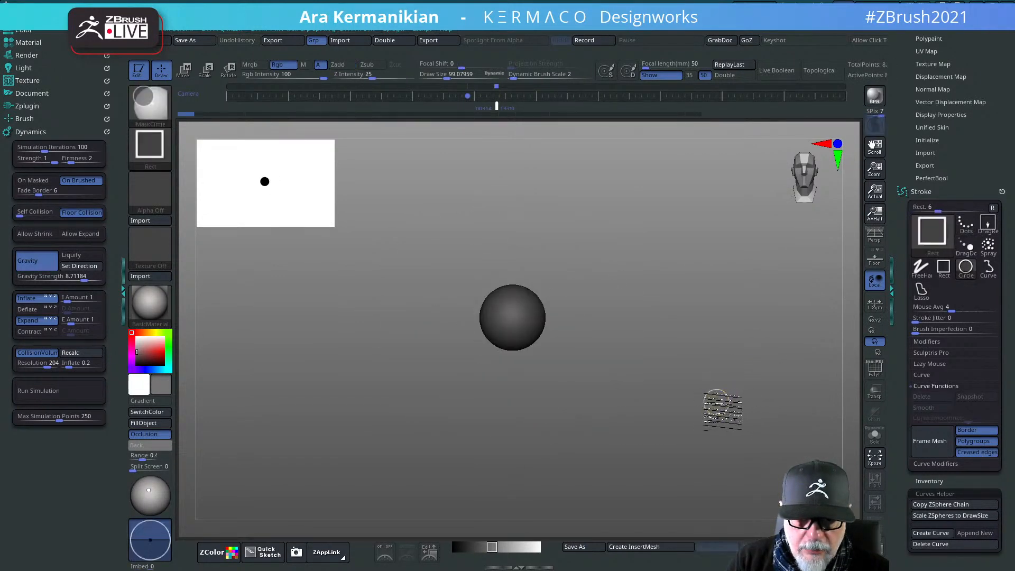
key("ctrl+shift+z")
key("ctrl+z")
key("ctrl+z")
key("ctrl+z")
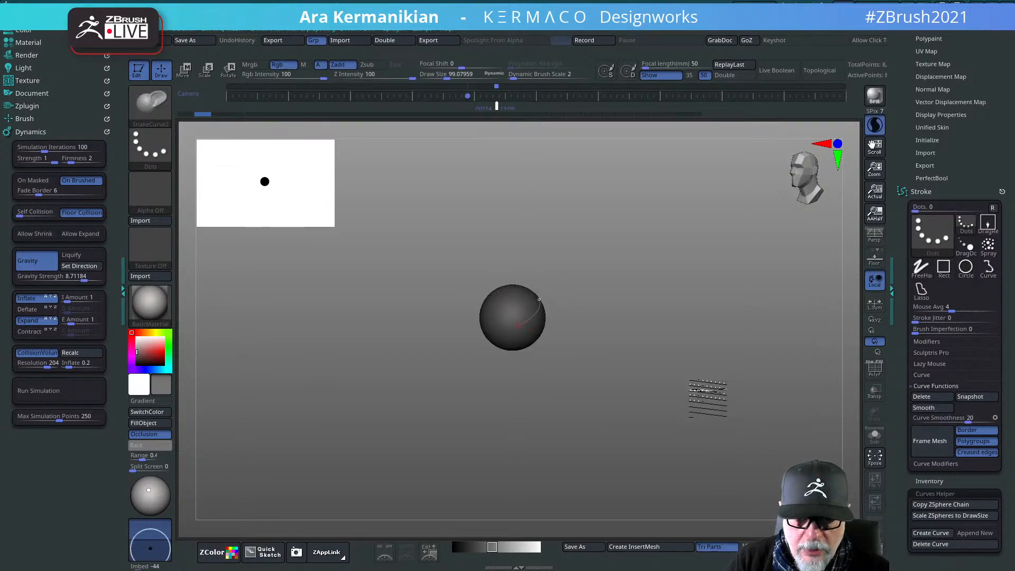
left_click_drag(691, 359, 704, 396, "alt")
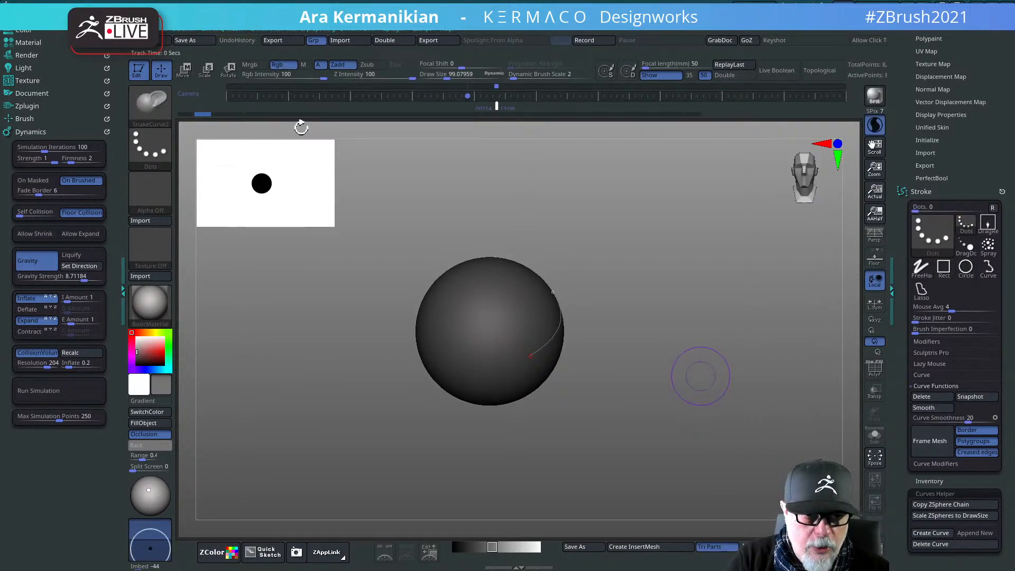
left_click_drag(616, 246, 626, 255, "alt")
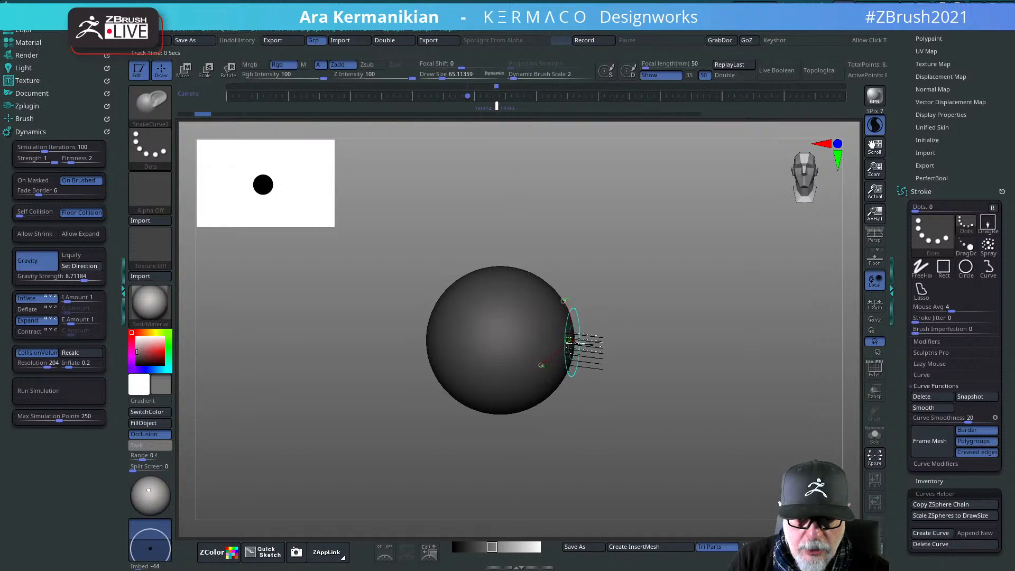
Step: Set the main colour to orange and the secondary colour to a muted magenta, and enable Gradient
key("bracketright")
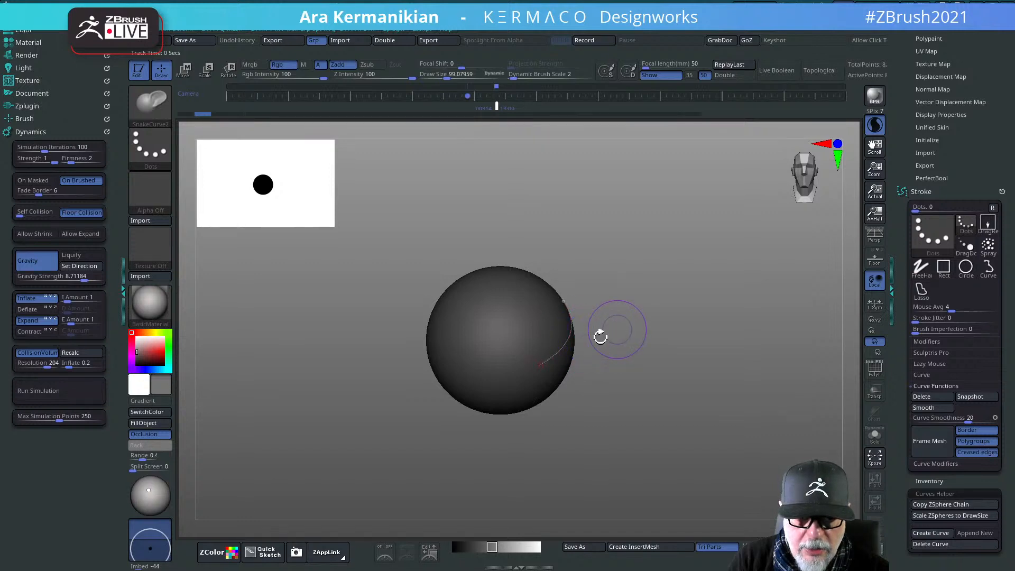
left_click(145, 332)
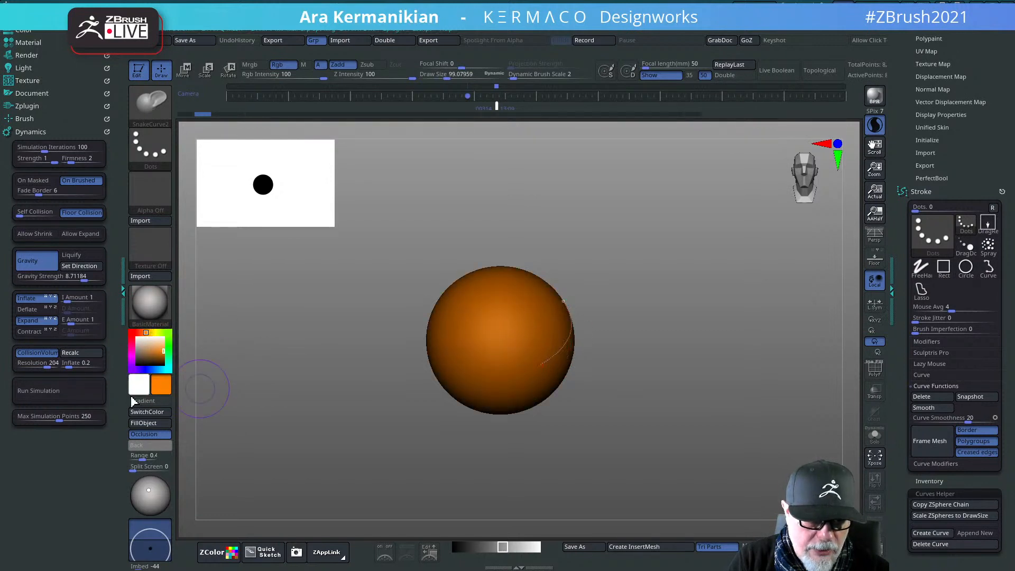
left_click_drag(140, 390, 159, 415)
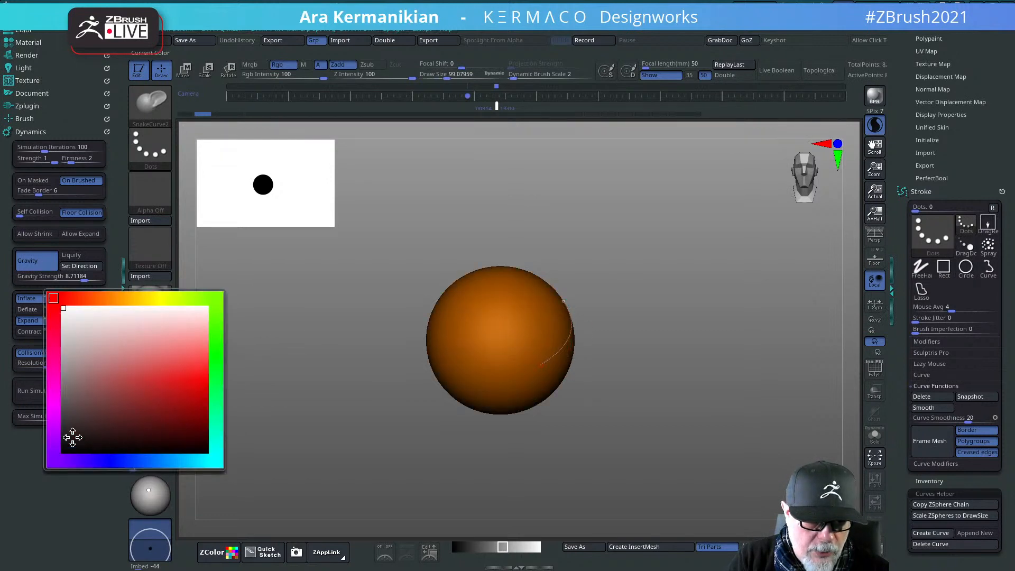
left_click_drag(54, 411, 51, 411)
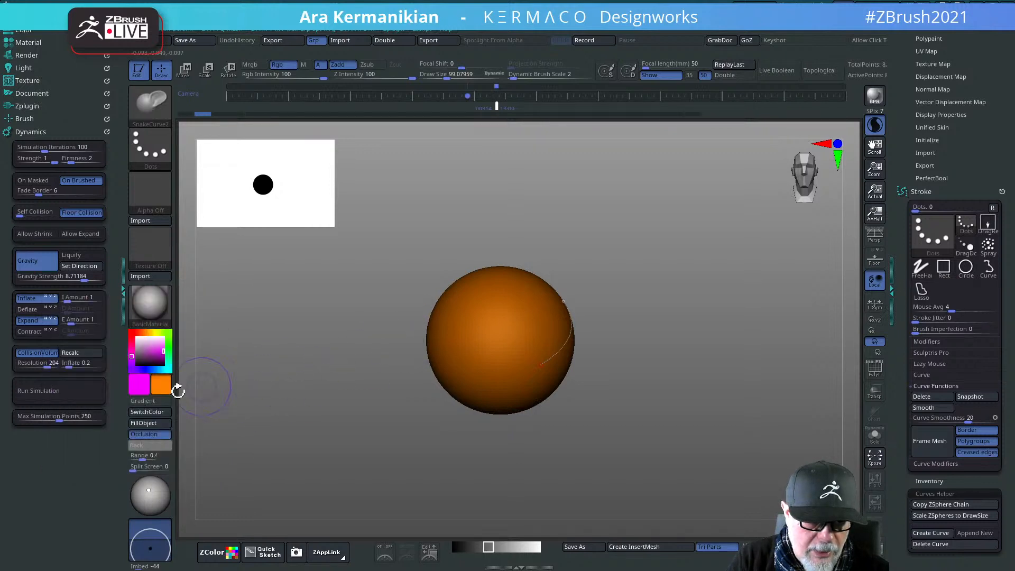
left_click(151, 349)
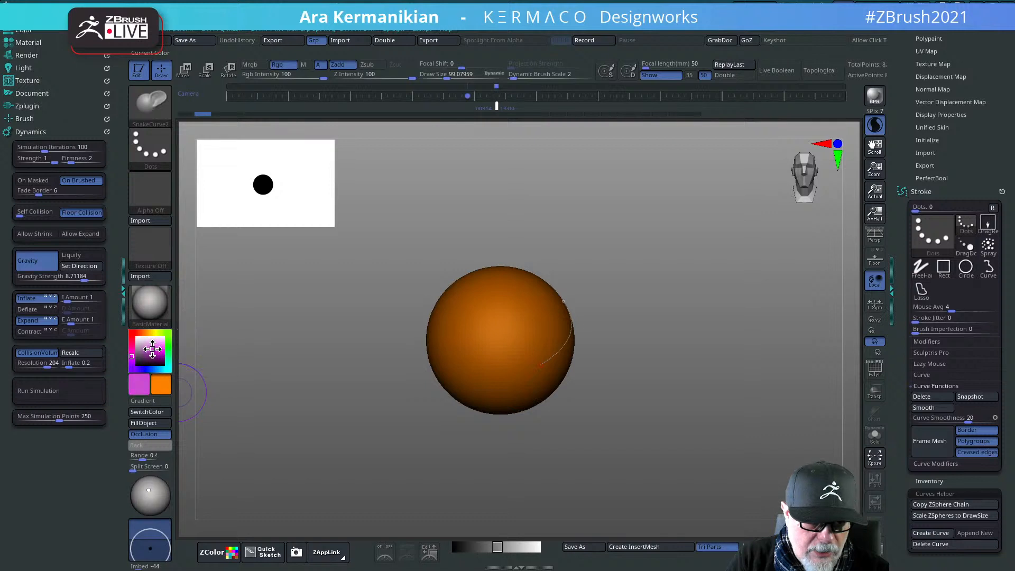
mouse_move(170, 370)
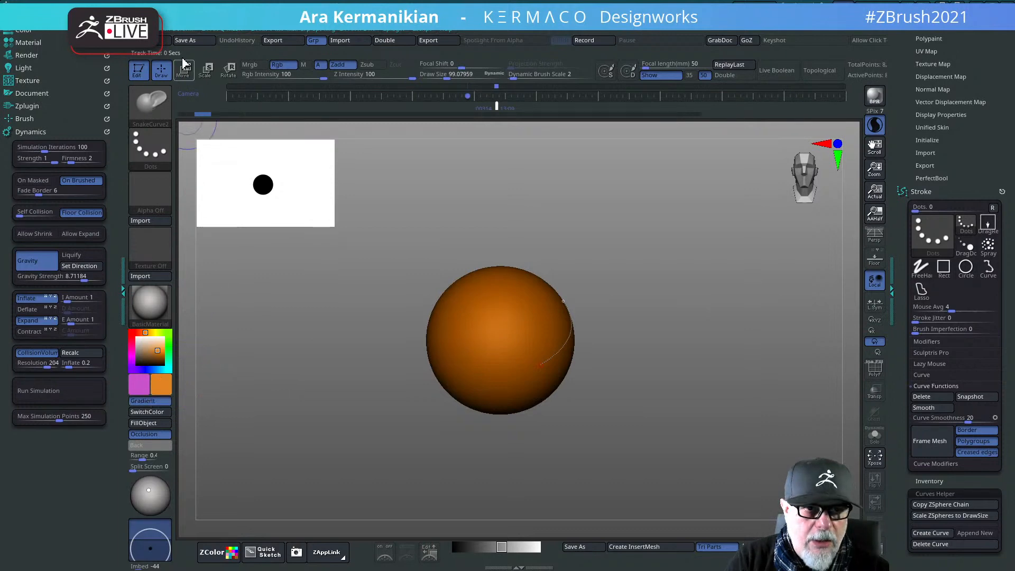
left_click(194, 32)
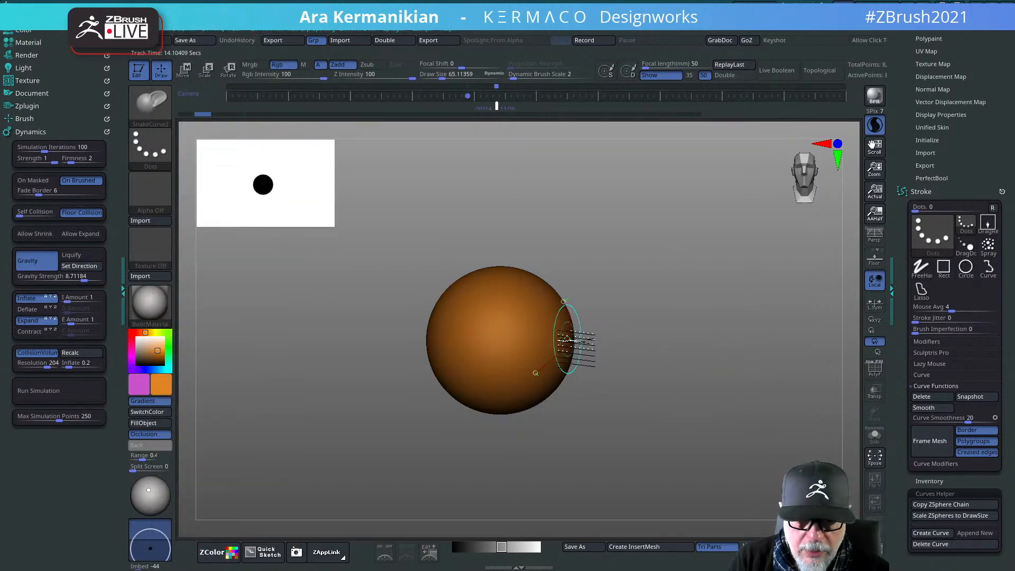
Step: Try pulling a single spike out of the sphere's side with SnakeCurve2, and undo the stroke
left_click_drag(567, 341, 687, 355)
left_click(711, 394)
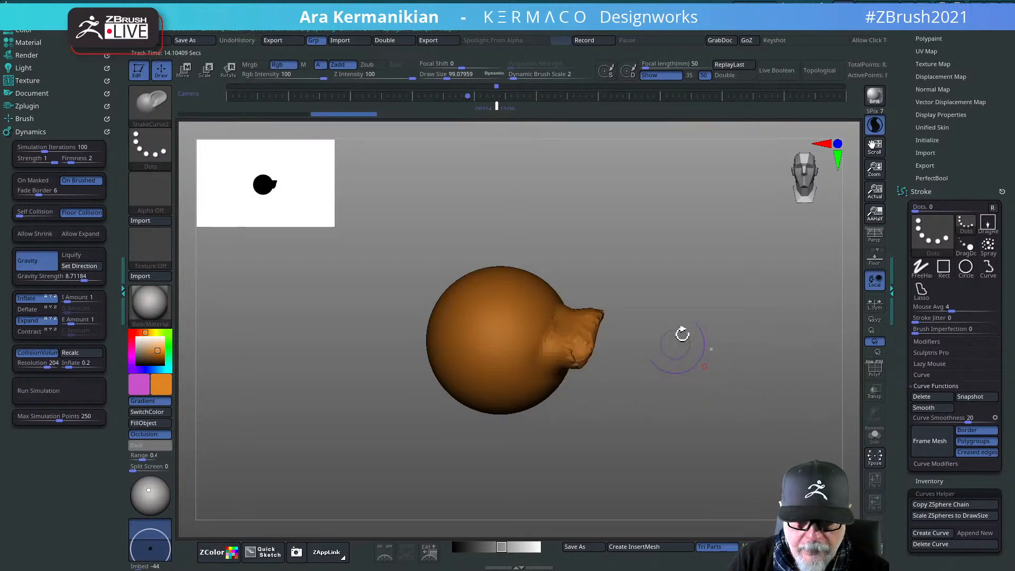
key("ctrl+z")
Step: Activate 8-fold radial symmetry on the sphere, limited to the Z axis
key("space")
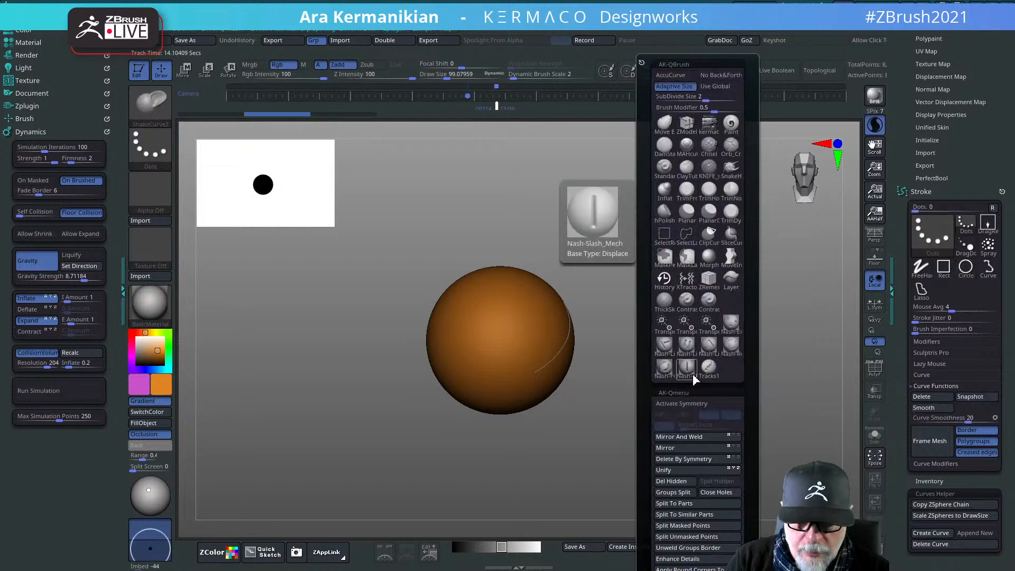
left_click(684, 405)
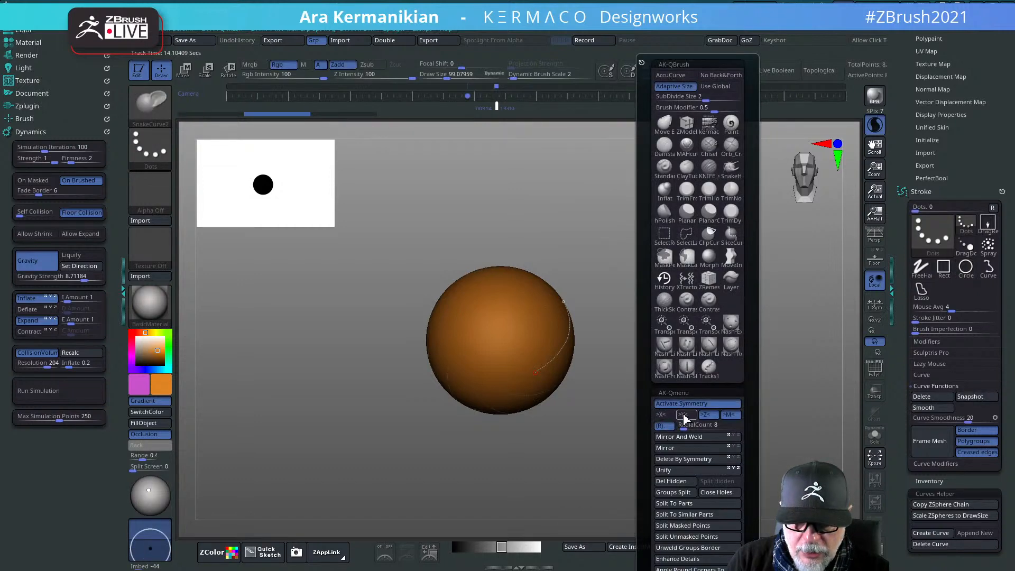
left_click(685, 415)
Step: Try pulling radial petals from the sphere with SnakeCurve2 at different brush sizes, undoing each attempt
left_click_drag(562, 348, 680, 360)
key("ctrl+z")
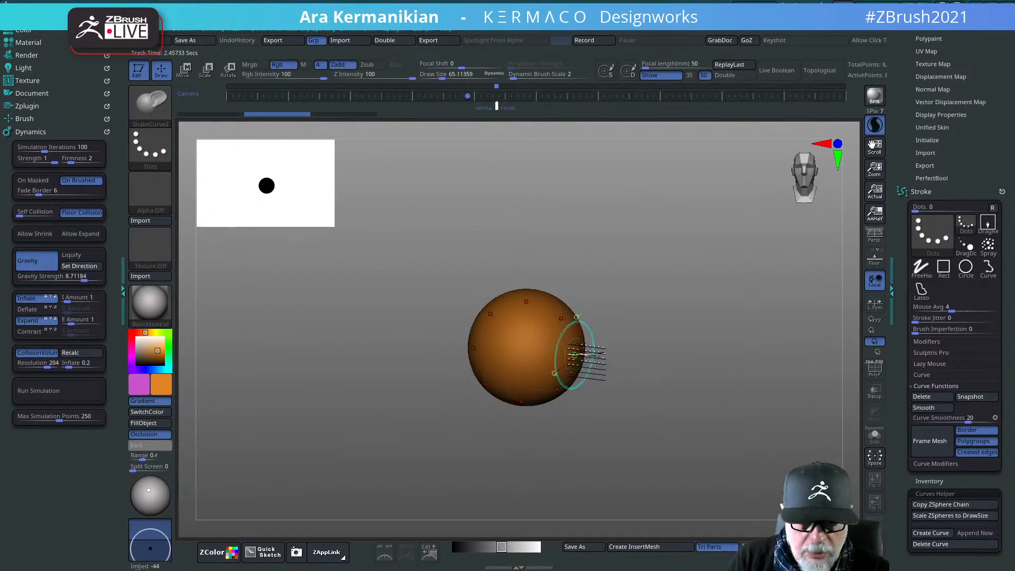
mouse_move(582, 349)
left_mouse_down()
mouse_move(652, 370)
mouse_move(698, 370)
mouse_move(592, 352)
left_mouse_up()
key("ctrl+z")
key("s")
mouse_move(655, 365)
left_mouse_down("shift")
mouse_move(709, 349)
mouse_move(689, 380)
left_mouse_up("shift")
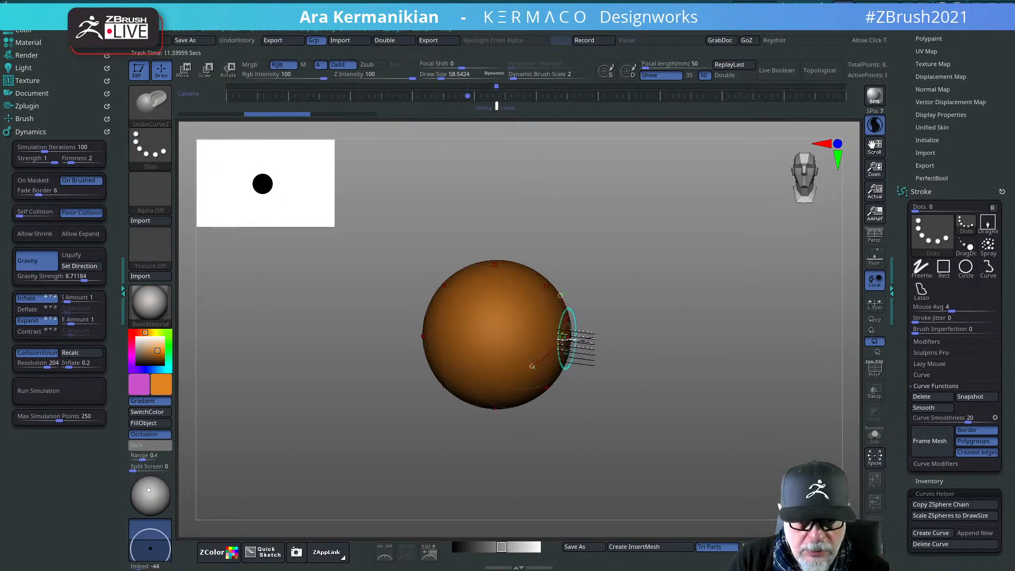
mouse_move(565, 338)
left_mouse_down()
mouse_move(596, 355)
mouse_move(668, 349)
left_mouse_up()
key("ctrl+z")
key("ctrl+z")
key("ctrl+z")
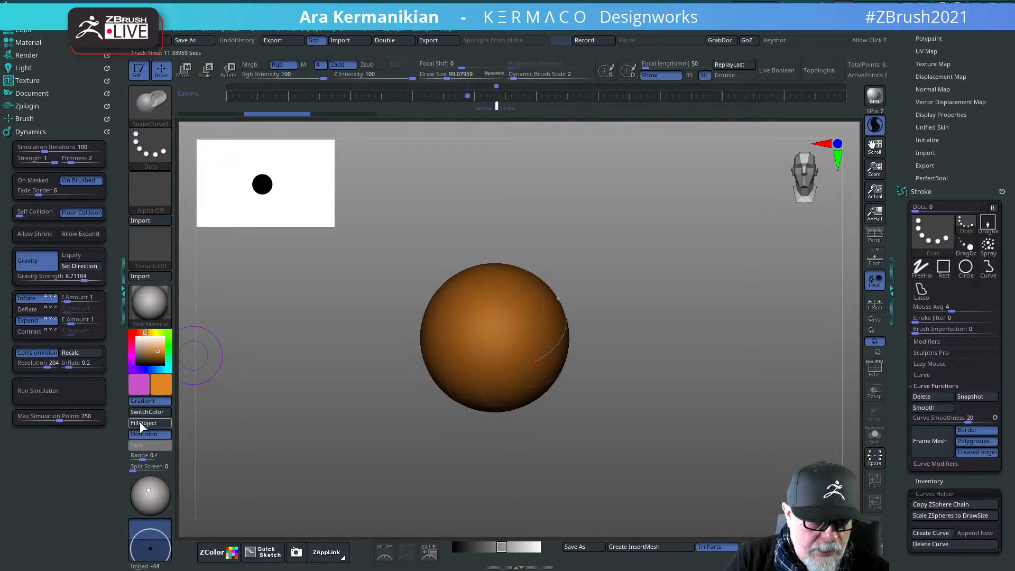
Step: Try pulling magenta radial petals out of the orange-filled sphere, undoing every set of petals
mouse_move(566, 336)
left_mouse_down()
mouse_move(661, 336)
mouse_move(680, 324)
left_mouse_up()
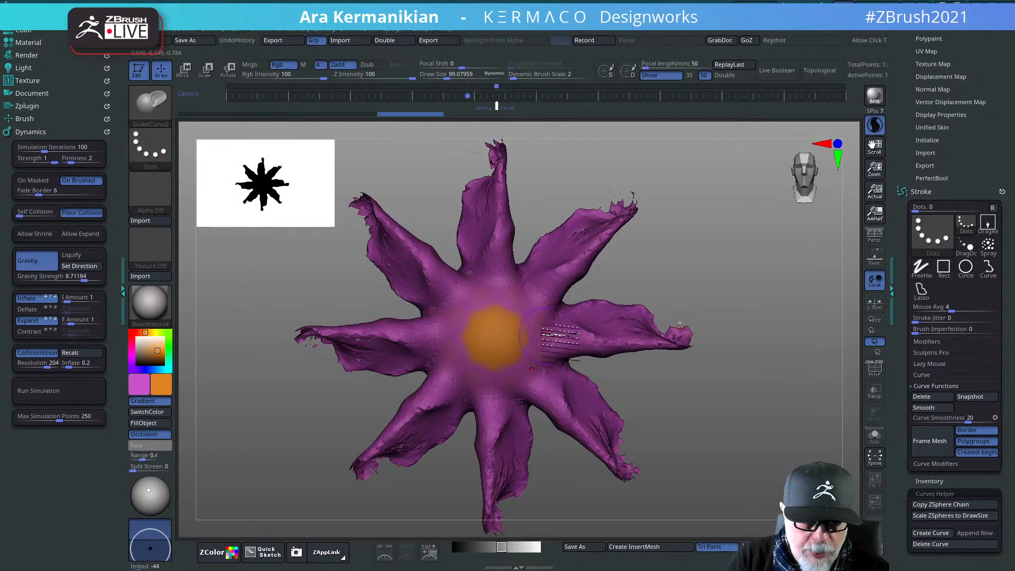
key("ctrl+z")
key("s")
mouse_move(568, 346)
left_mouse_down()
mouse_move(554, 348)
mouse_move(628, 333)
left_mouse_up()
mouse_move(711, 320)
left_mouse_down()
mouse_move(734, 297)
mouse_move(708, 318)
left_mouse_up()
key("ctrl+z")
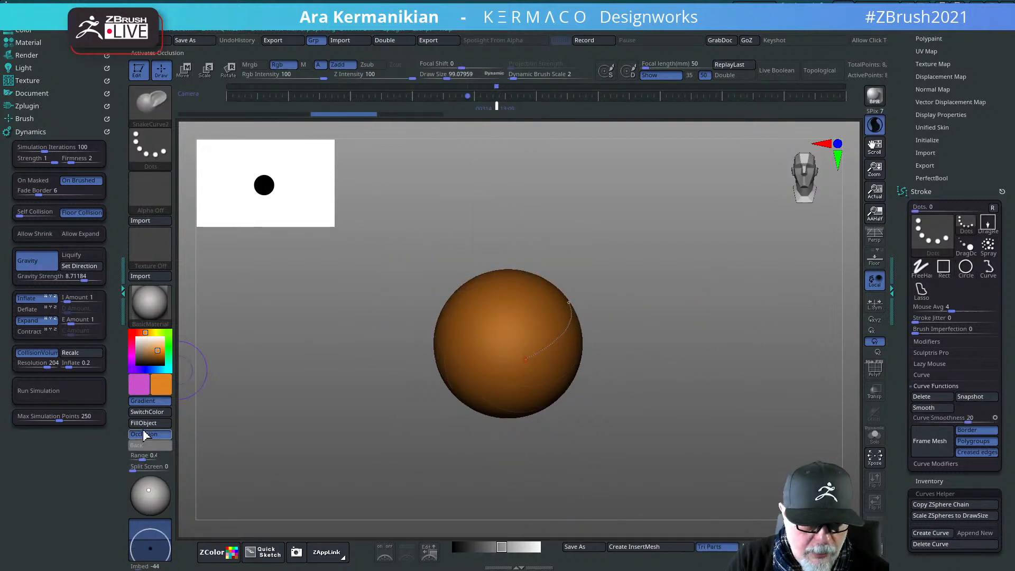
mouse_move(568, 326)
left_mouse_down()
mouse_move(634, 317)
mouse_move(636, 302)
left_mouse_up()
key("ctrl+z")
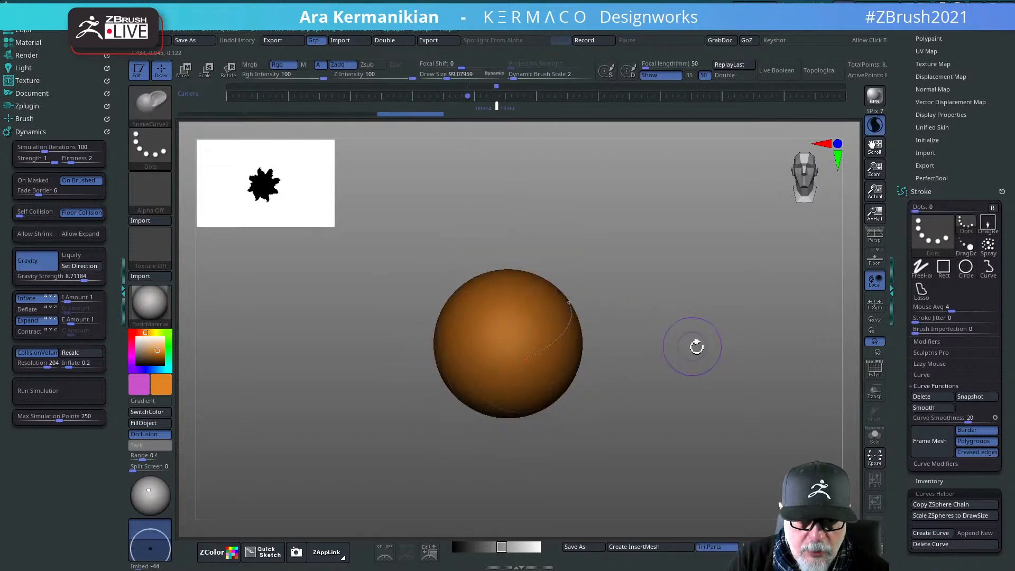
Step: Swap the main and secondary colours so that magenta is the main colour
left_click(147, 413)
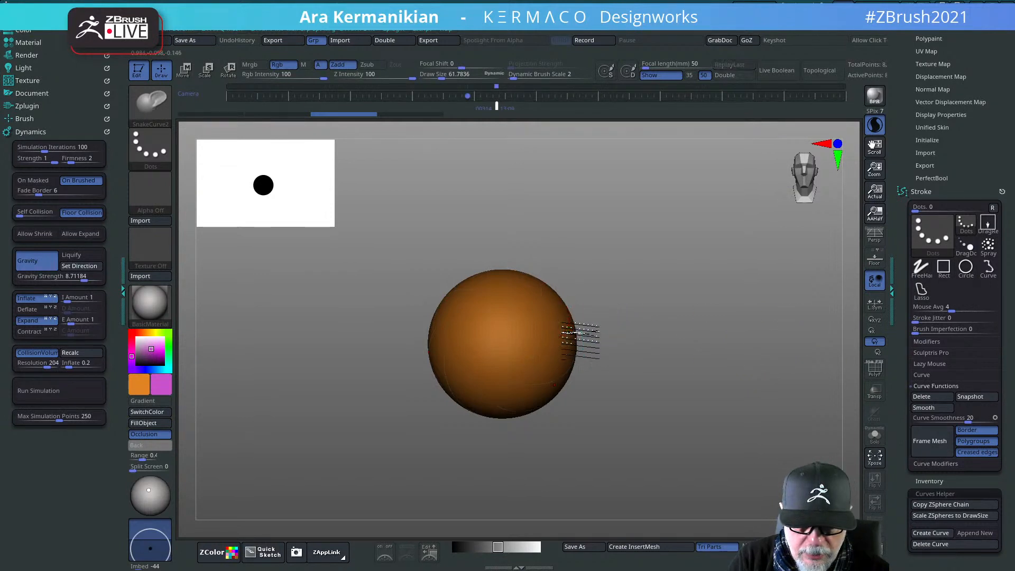
Step: Pull forked magenta spikes radially around the orange centre with SnakeCurve2, using a smaller Draw Size of about 58.5
left_click_drag(571, 320, 596, 322)
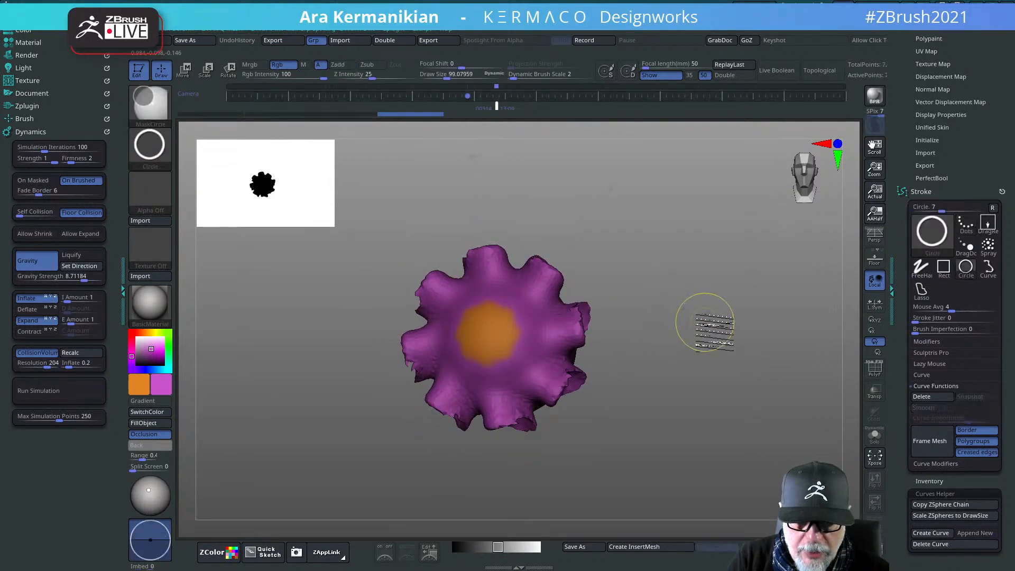
key("ctrl+z")
key("s")
mouse_move(701, 324)
left_mouse_down()
mouse_move(699, 361)
mouse_move(670, 358)
mouse_move(761, 342)
left_mouse_up()
mouse_move(525, 357)
left_mouse_down()
mouse_move(566, 341)
mouse_move(639, 338)
mouse_move(521, 324)
mouse_move(609, 384)
left_mouse_up()
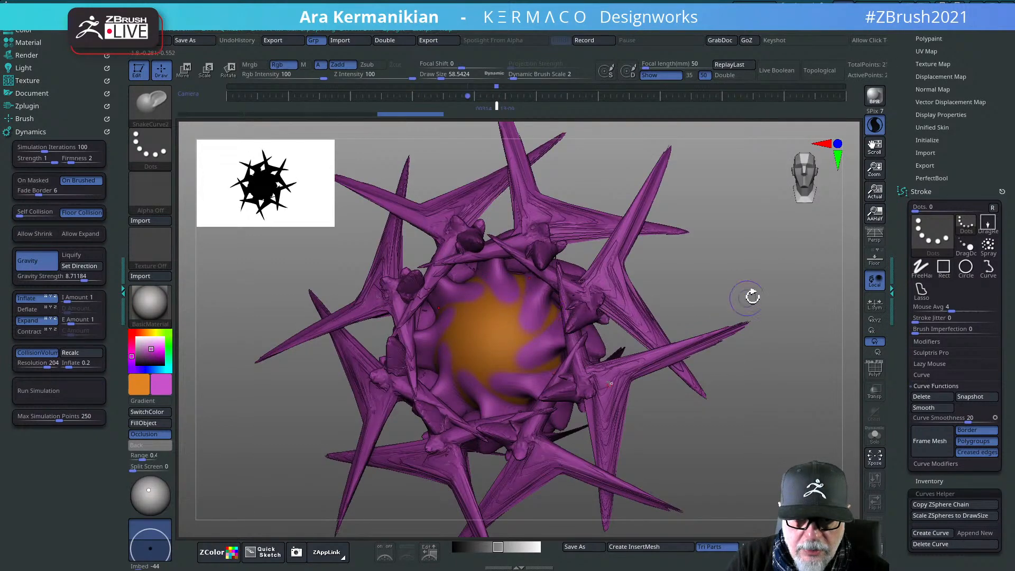
Step: Undo the forked spikes back to the plain sphere after inspecting the flower from the side and front
left_click_drag(783, 296, 741, 307, "alt")
left_click_drag(748, 312, 619, 337, "alt")
left_click_drag(763, 312, 745, 299)
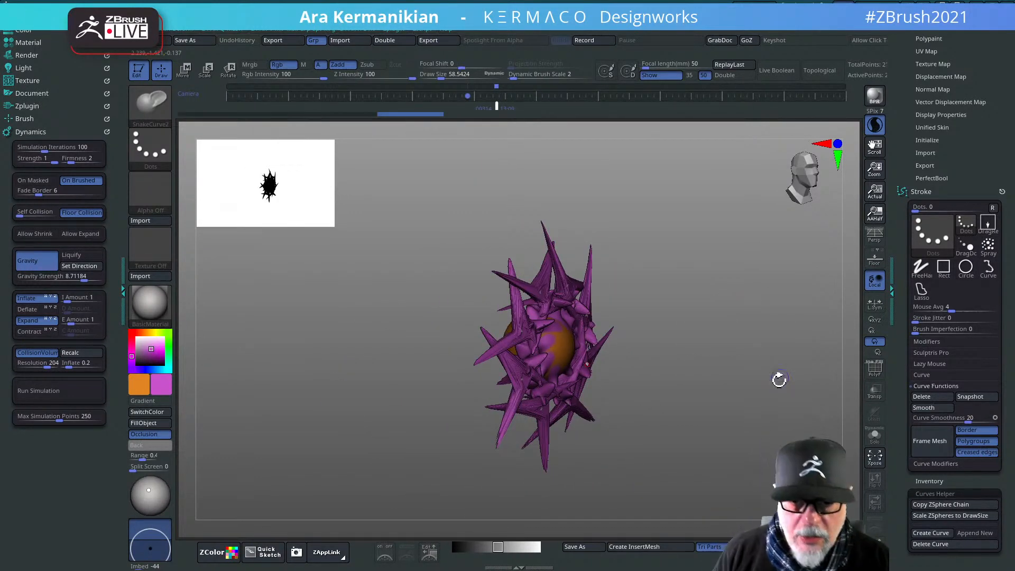
left_click_drag(689, 348, 563, 334, "shift")
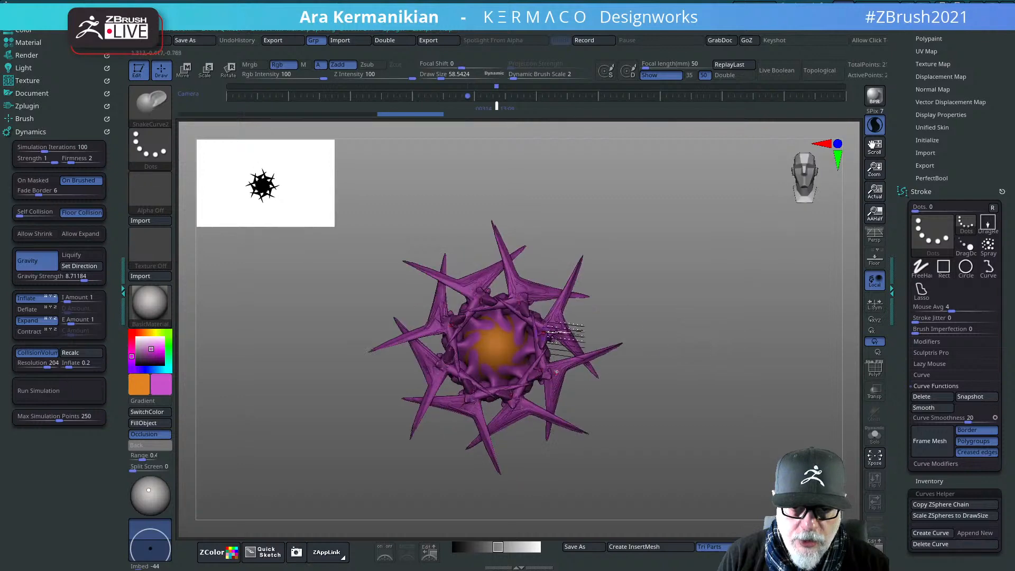
key("z")
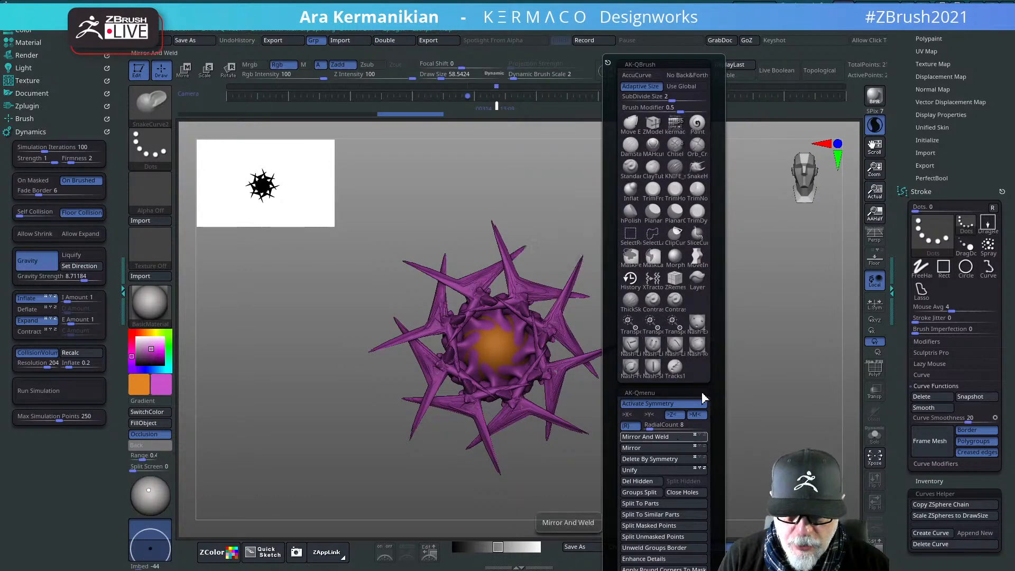
key("ctrl+z")
key("ctrl+z")
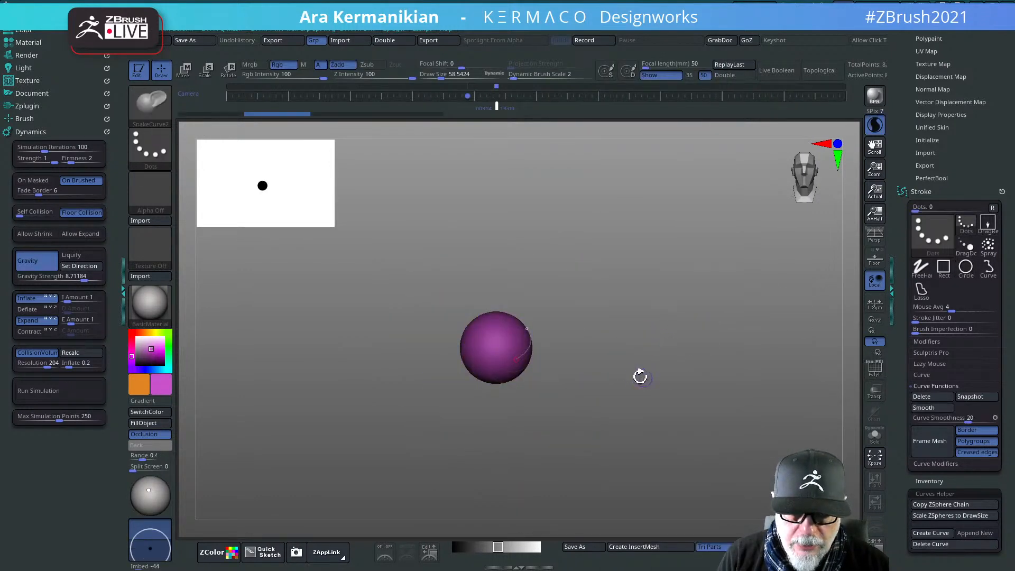
Step: Replace the sphere's radial symmetry with mirror symmetry across its vertical centre
mouse_move(640, 376)
left_mouse_down("alt")
mouse_move(671, 367)
mouse_move(655, 349)
left_mouse_up("alt")
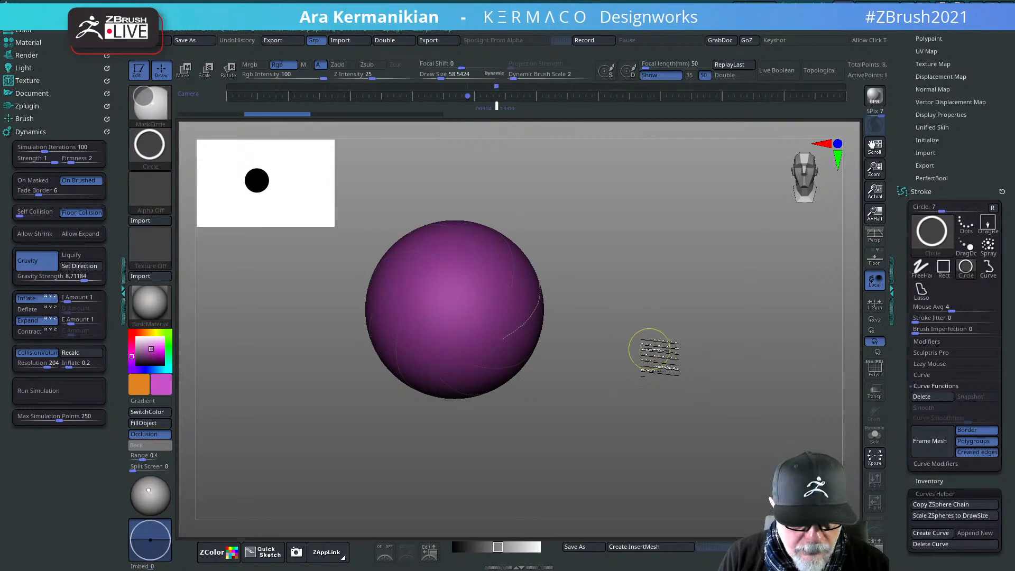
key("space")
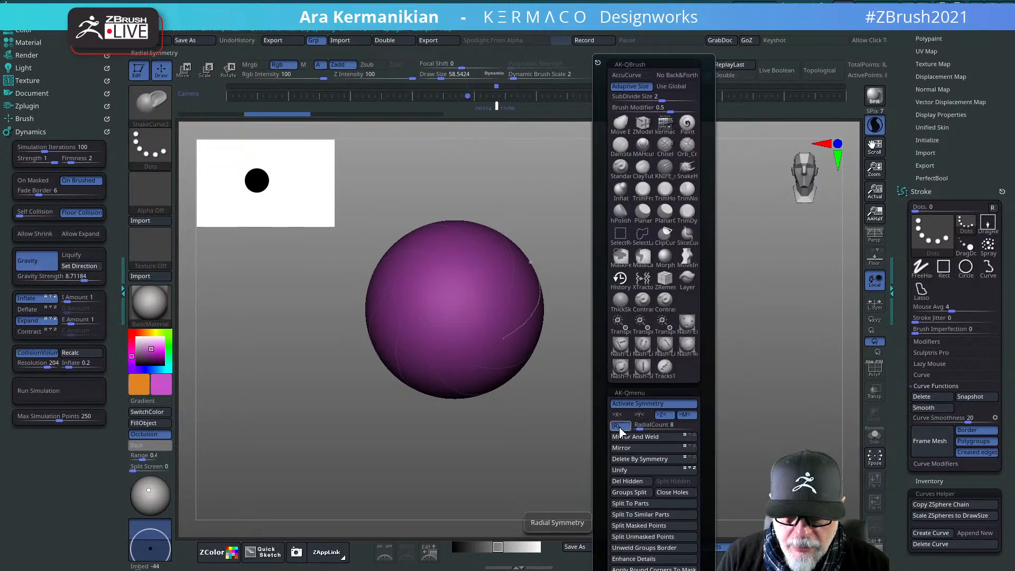
left_click_drag(635, 340, 719, 355, "alt")
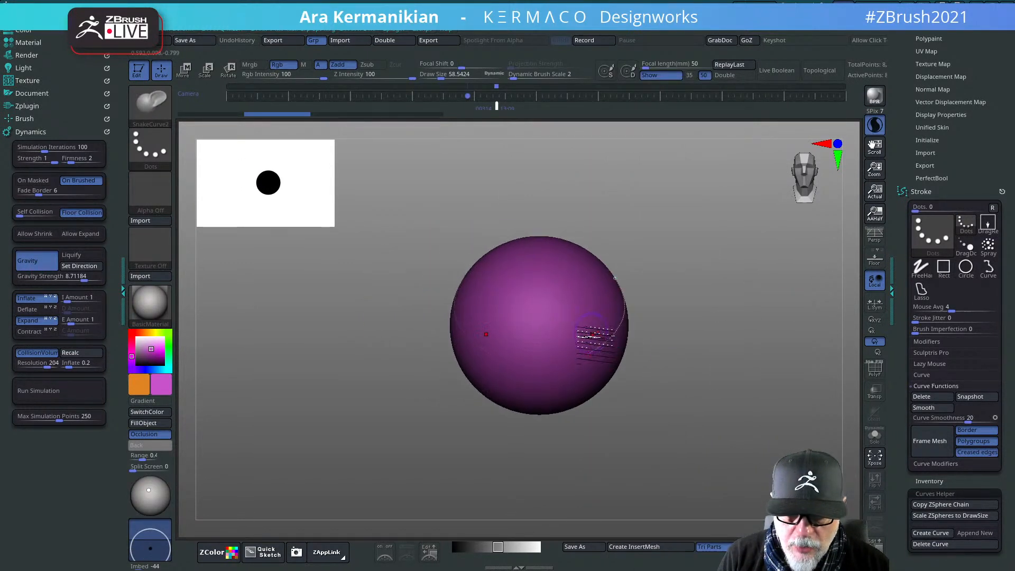
Step: Try pulling several mirrored limbs out of the sphere's sides with SnakeCurve2, and undo all the strokes
left_click_drag(620, 329, 751, 276)
left_click_drag(658, 332, 713, 364)
left_click_drag(657, 337, 651, 395)
mouse_move(656, 341)
left_mouse_down()
mouse_move(573, 411)
mouse_move(667, 273)
left_mouse_up()
key("ctrl+z")
key("ctrl+z")
key("ctrl+z")
key("ctrl+z")
key("ctrl+z")
Step: Set the Draw Size to 121.05759, choose the SnakeCurve5 brush, and pull large mirrored, drooping petals out of the sphere
key("s")
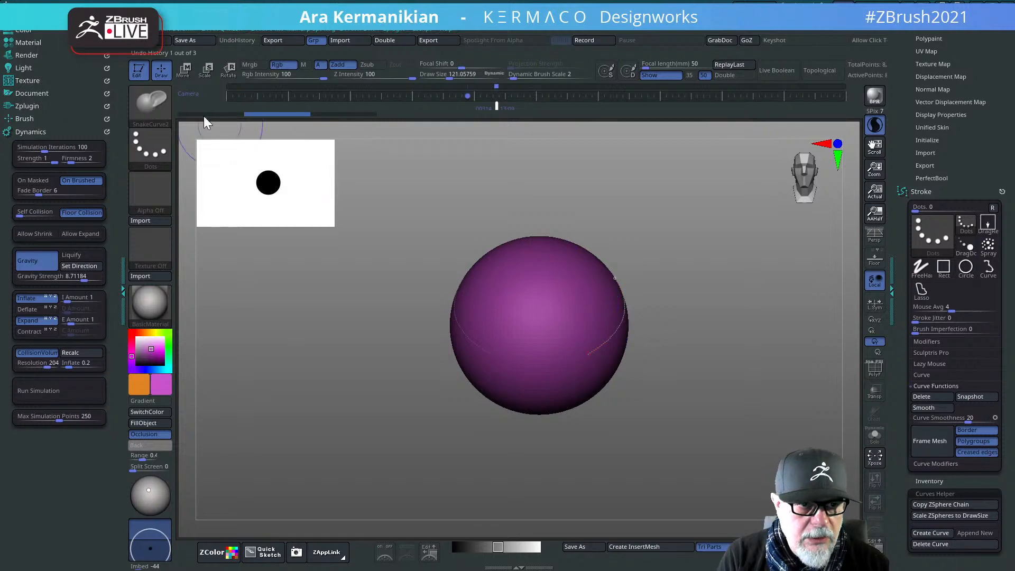
key("b")
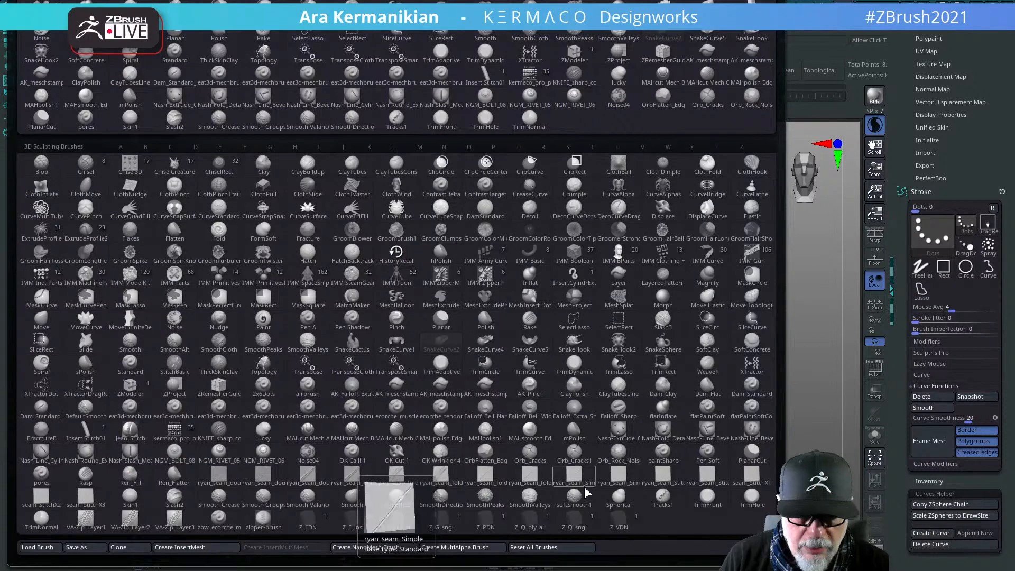
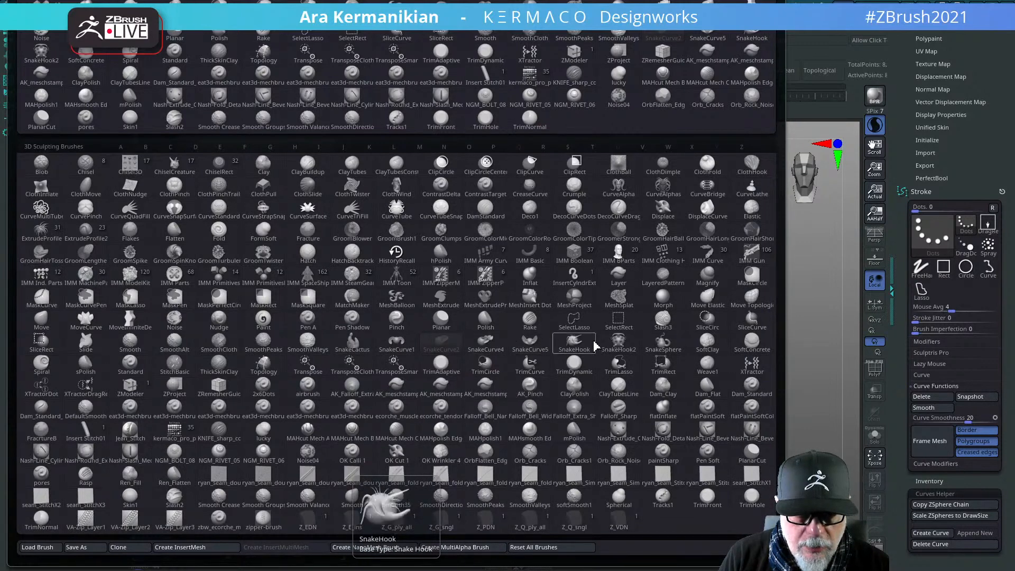
left_click(531, 344)
left_click_drag(592, 330, 814, 377)
mouse_move(613, 330)
left_mouse_down()
mouse_move(602, 351)
mouse_move(619, 406)
left_mouse_up()
left_click_drag(739, 402, 721, 411)
left_click_drag(706, 457, 709, 453)
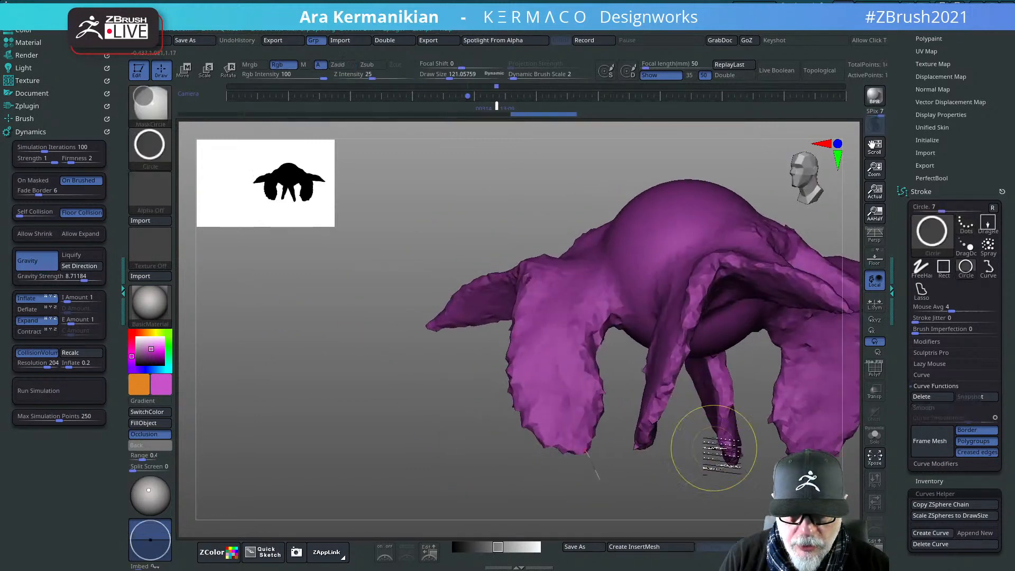
Step: Widen the hanging front petals along their outer edge with another SnakeCurve5 stroke
left_click_drag(431, 446, 285, 407, "alt")
left_click_drag(681, 343, 550, 299)
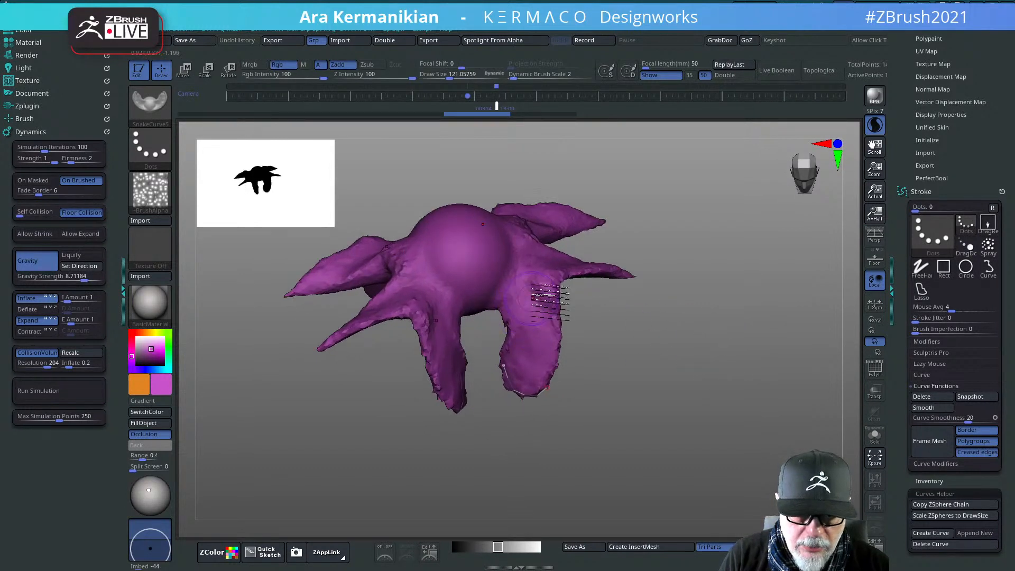
left_click_drag(557, 359, 547, 388)
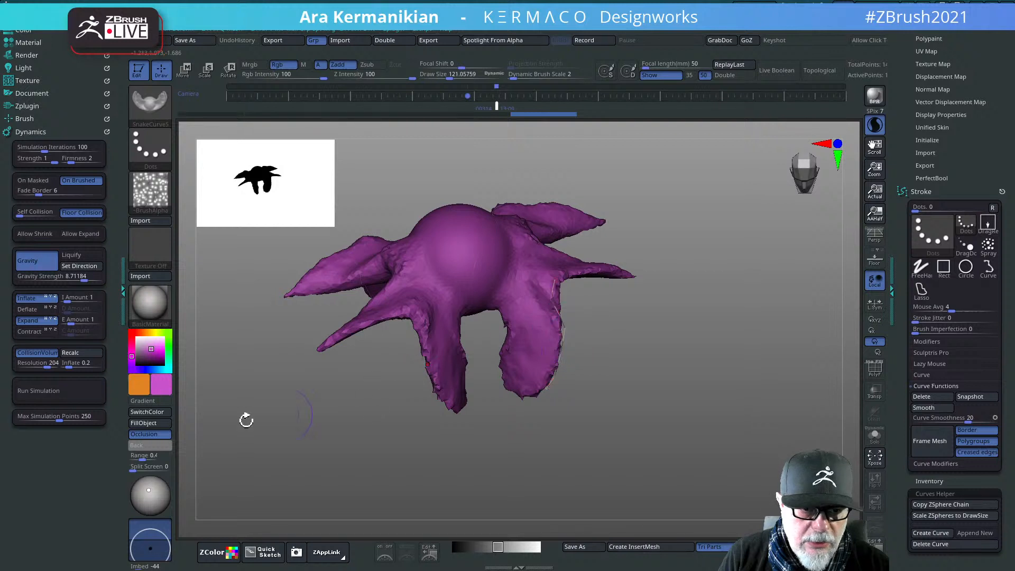
Step: Fill the petalled object with magenta, and swap the main and secondary colours to leave magenta as the main colour
left_click(149, 411)
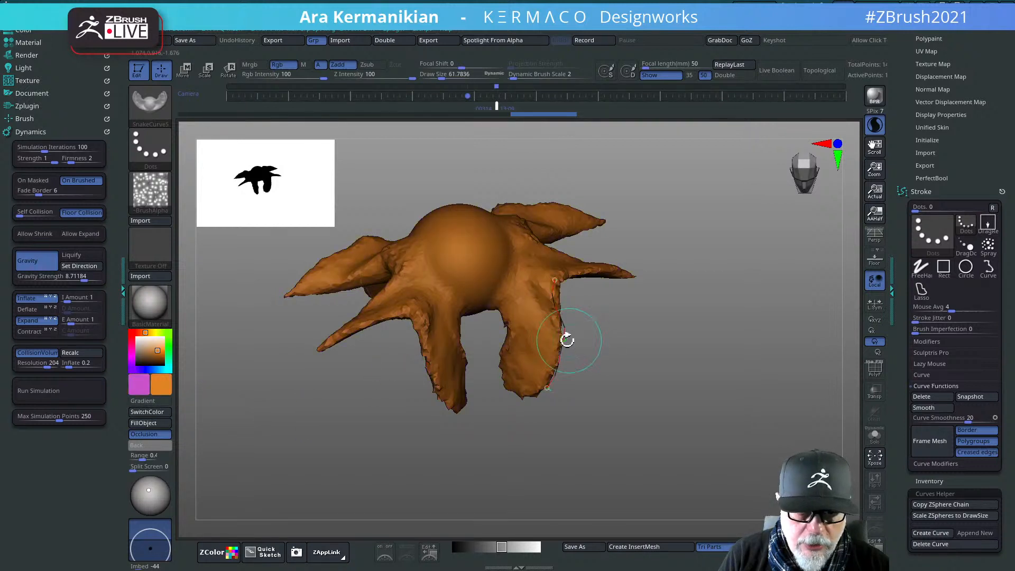
left_click(150, 412)
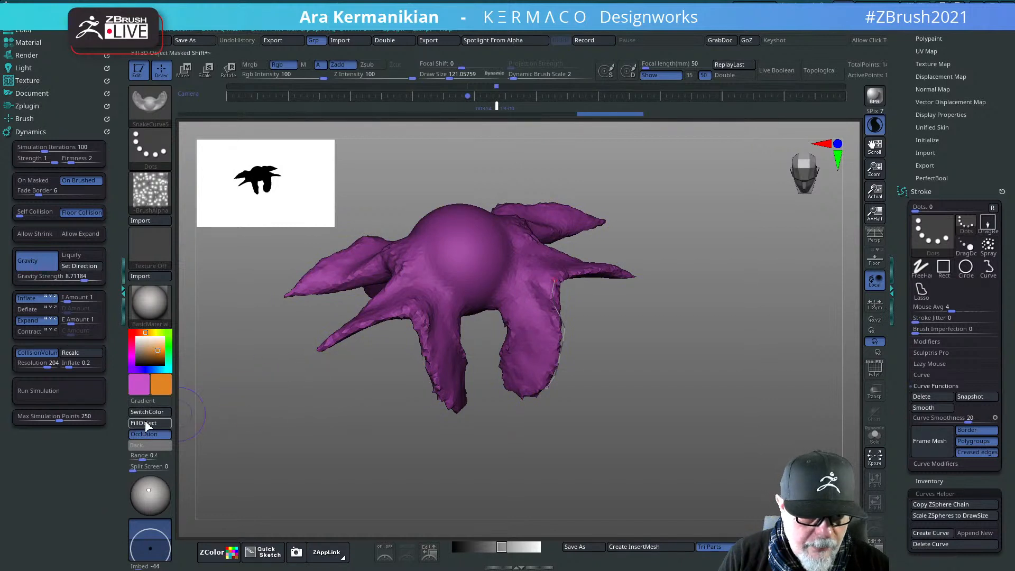
left_click(148, 413)
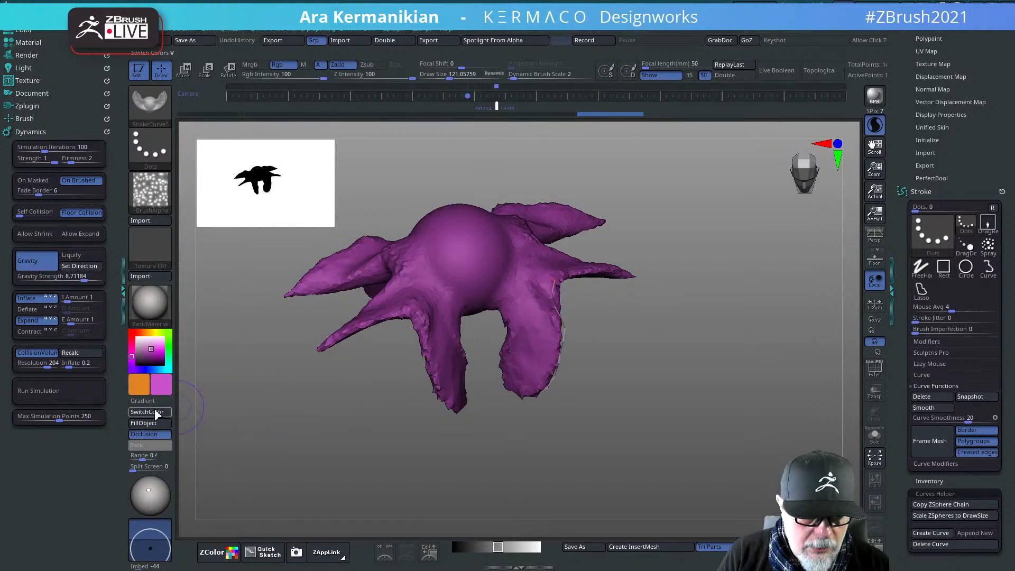
Step: Make orange the main colour and extend the hanging petals with SnakeCurve5, and lengthen the orange ends with a dark red stroke
left_click(156, 413)
left_click_drag(565, 334, 645, 349)
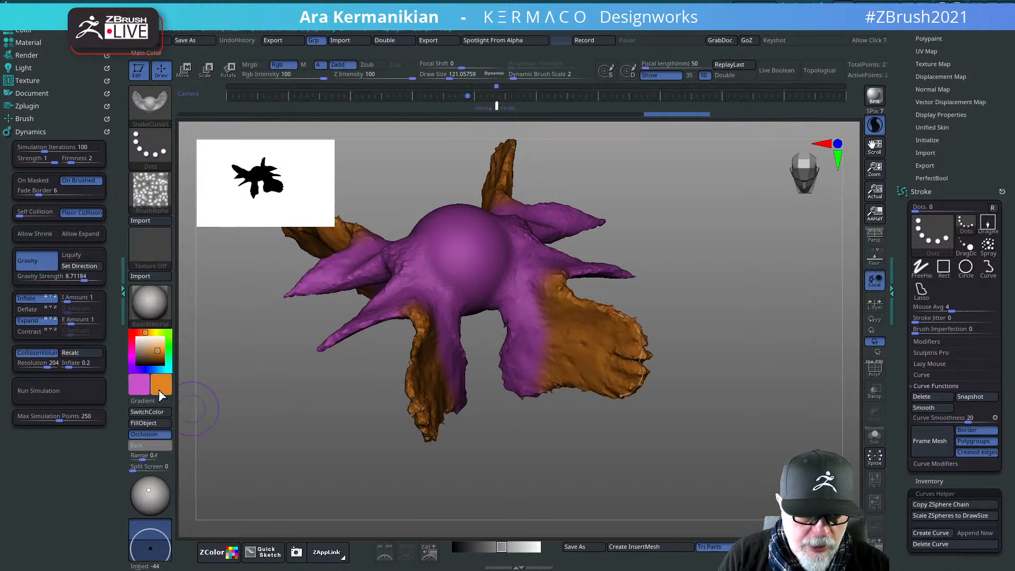
left_click_drag(152, 351, 143, 357)
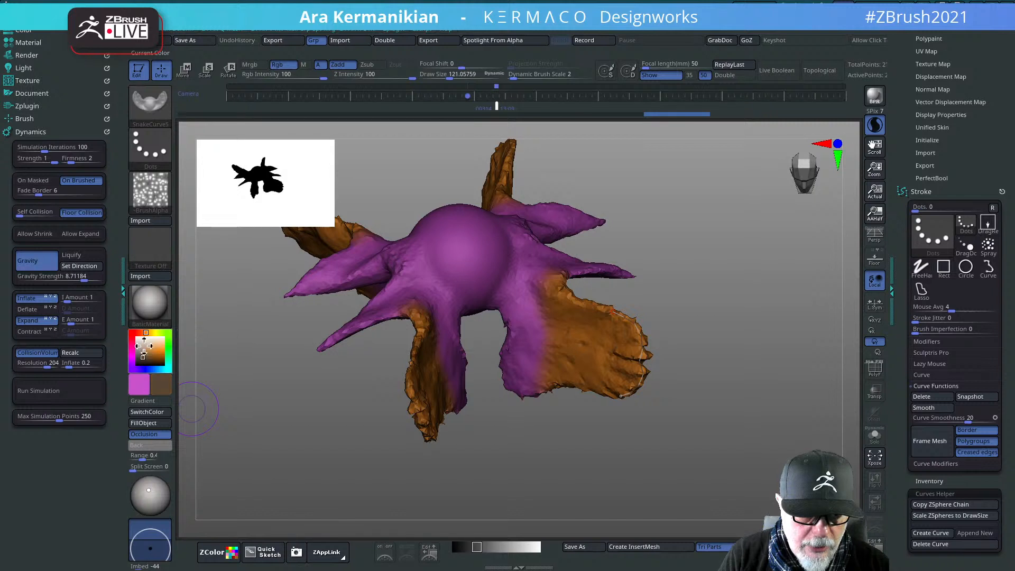
left_click(131, 332)
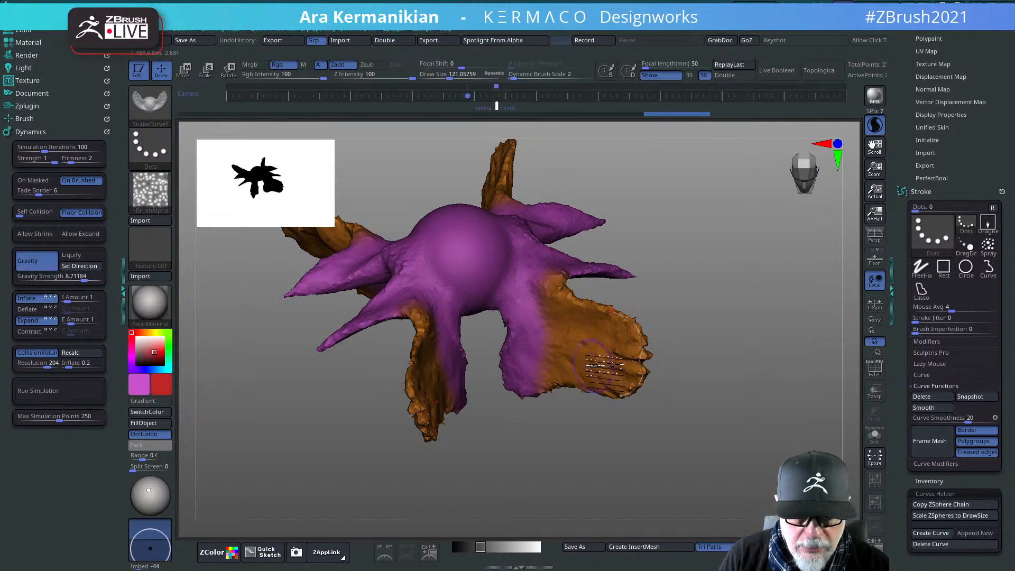
mouse_move(602, 365)
left_mouse_down()
mouse_move(657, 351)
mouse_move(703, 363)
mouse_move(747, 351)
left_mouse_up()
left_click_drag(779, 264, 553, 362)
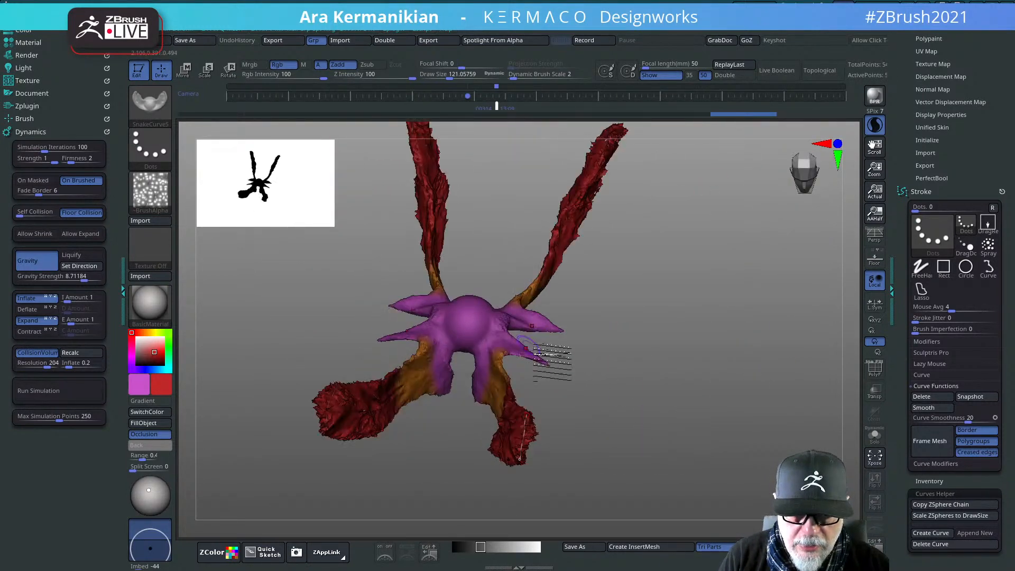
left_click_drag(476, 356, 735, 418)
left_click_drag(660, 378, 721, 341)
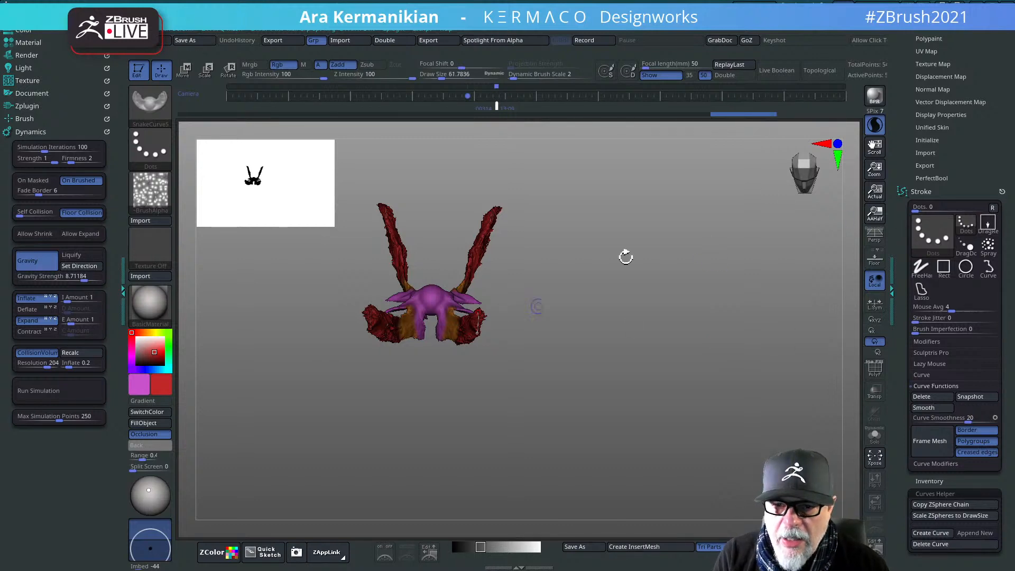
Step: Switch to the PolyMesh3D2 tool and view its blue and purple flowers
mouse_move(906, 70)
left_mouse_down()
mouse_move(909, 191)
mouse_move(907, 179)
left_mouse_up()
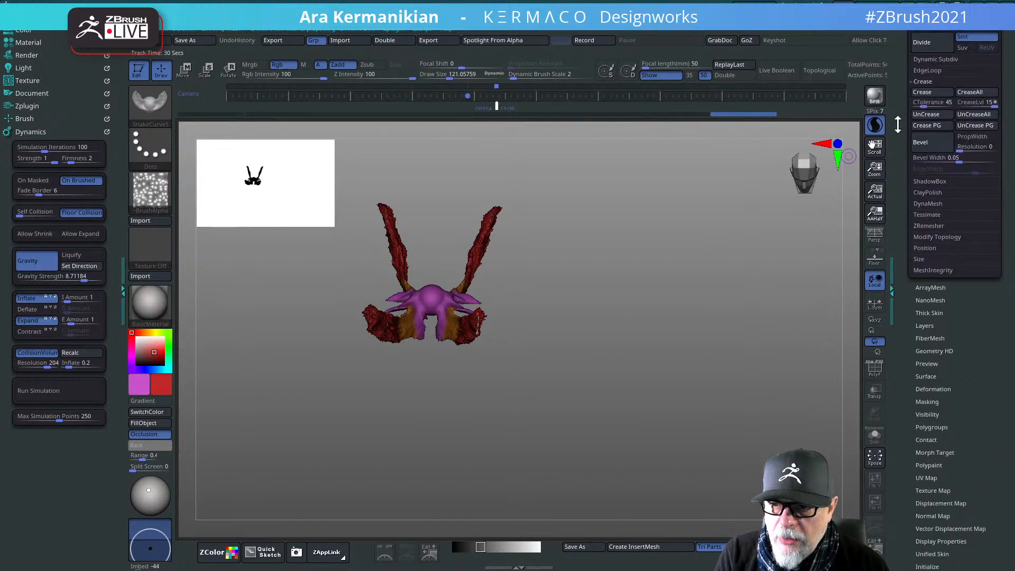
left_click_drag(897, 125, 893, 294)
left_click(968, 178)
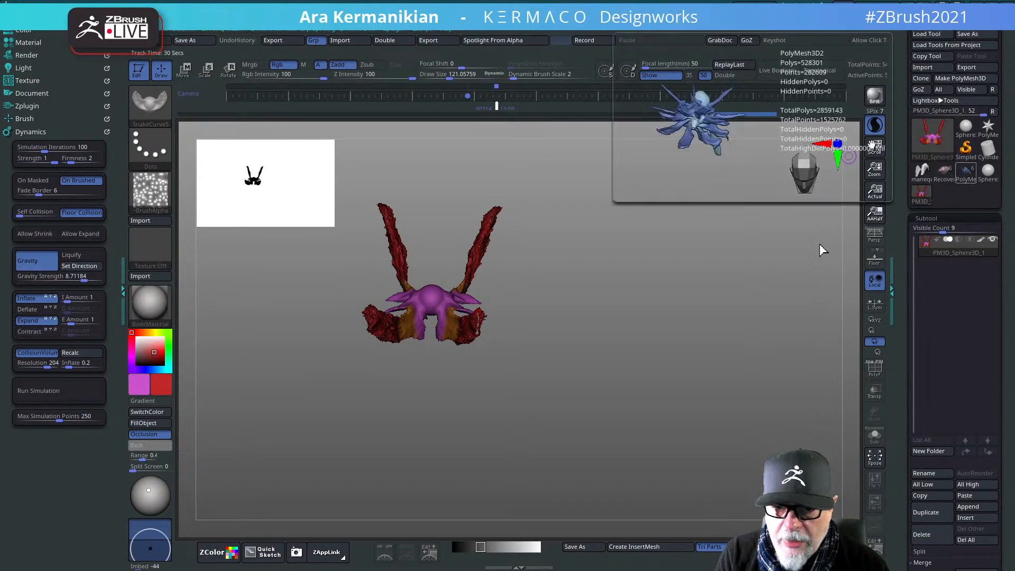
left_click_drag(694, 287, 765, 275)
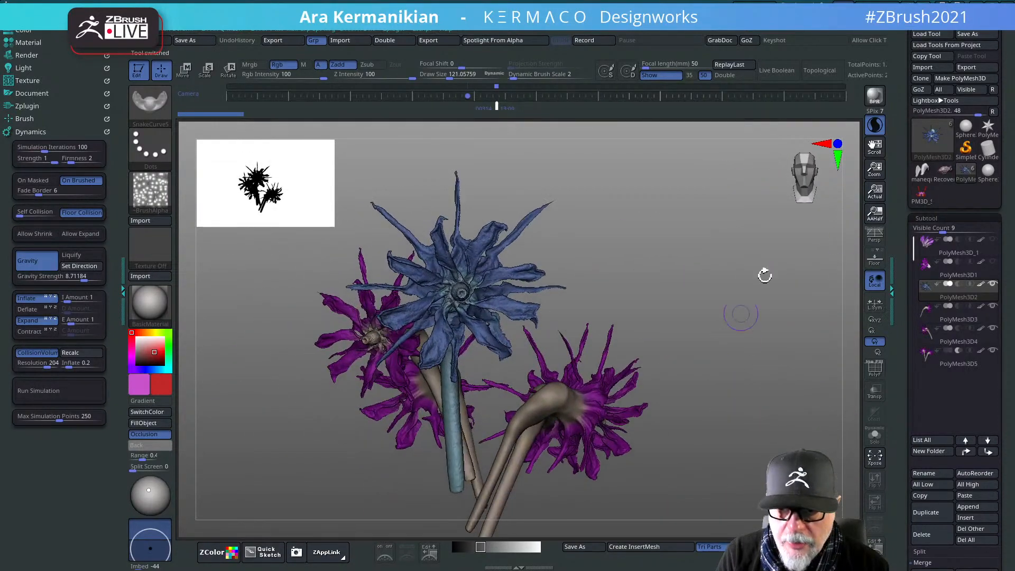
Step: Switch to the Recovered_Tool491 model, frame it, and inspect its ruffled, perforated surface from several sides
left_click(944, 173)
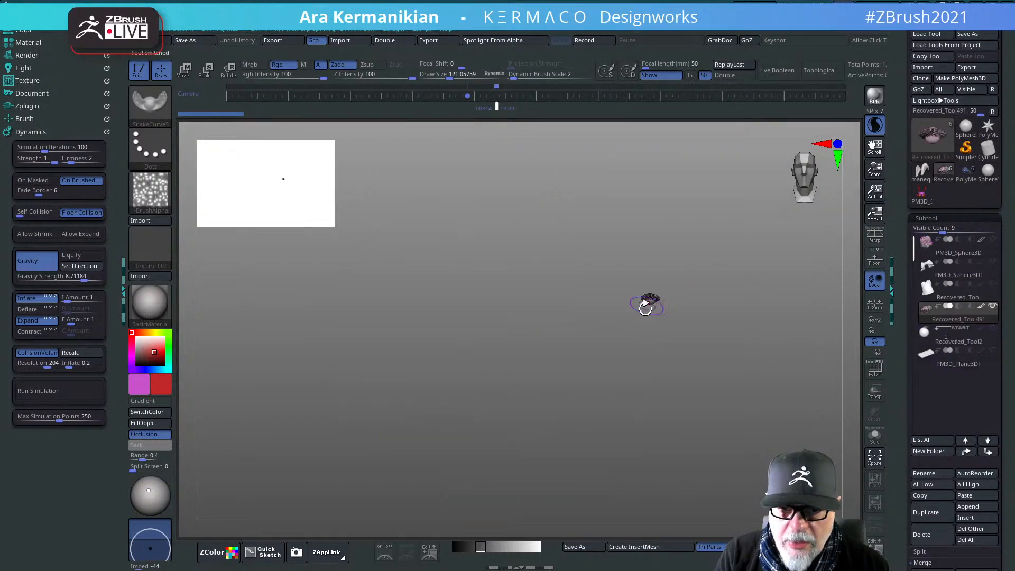
key("f")
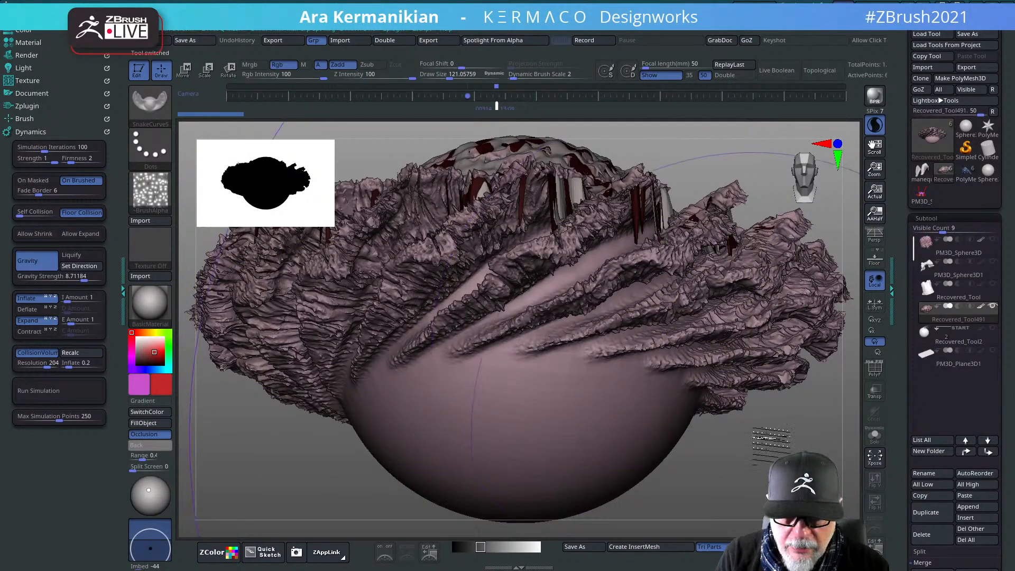
left_click_drag(772, 445, 703, 391, "alt")
mouse_move(756, 322)
left_mouse_down()
mouse_move(790, 375)
mouse_move(759, 391)
mouse_move(760, 352)
mouse_move(785, 343)
mouse_move(766, 342)
left_mouse_up()
key("s")
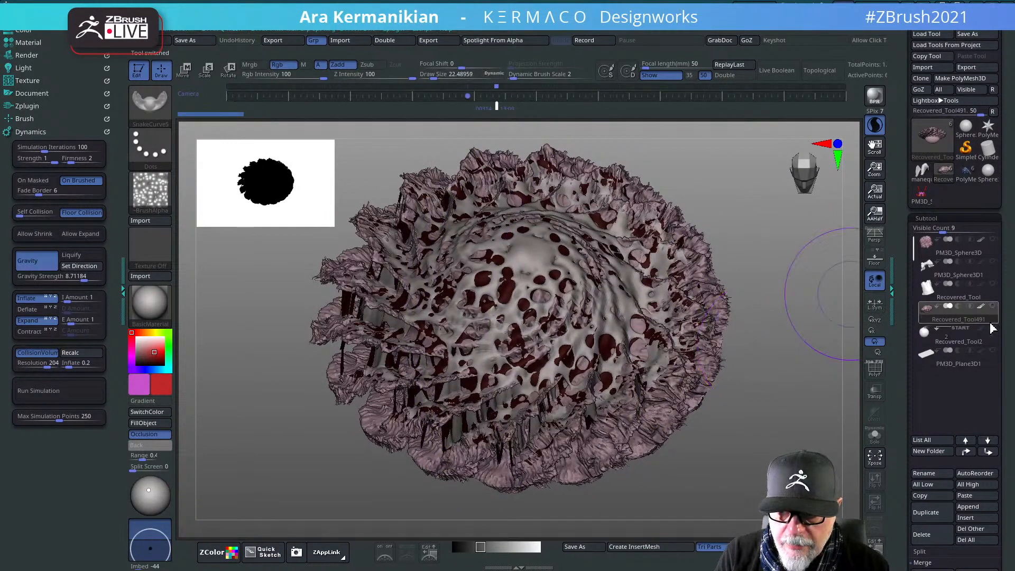
Step: Browse the neighbouring subtools, and frame and inspect the perforated PM3D_Sphere3D subtool
left_click(960, 292)
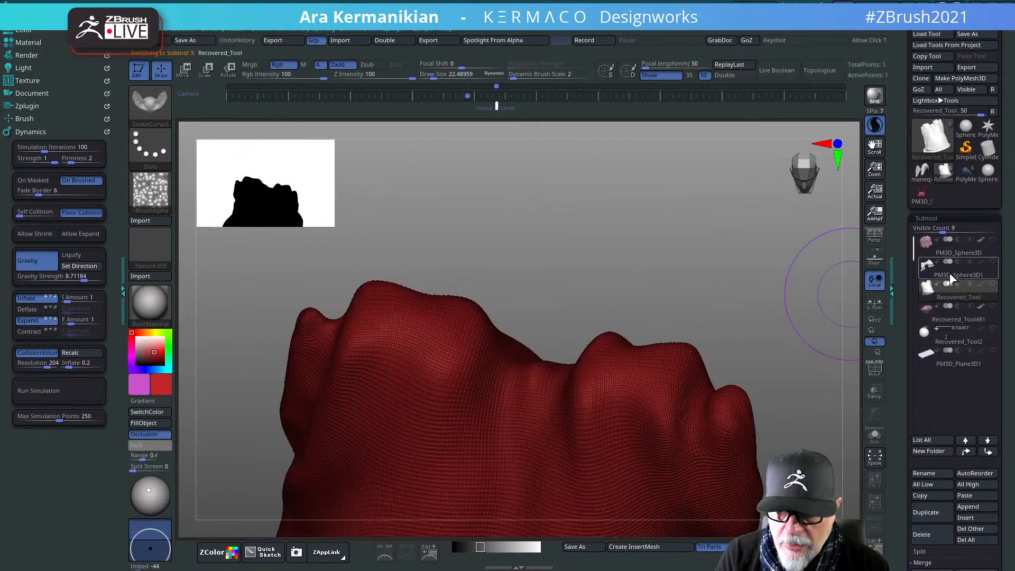
left_click(957, 338)
left_click(945, 362)
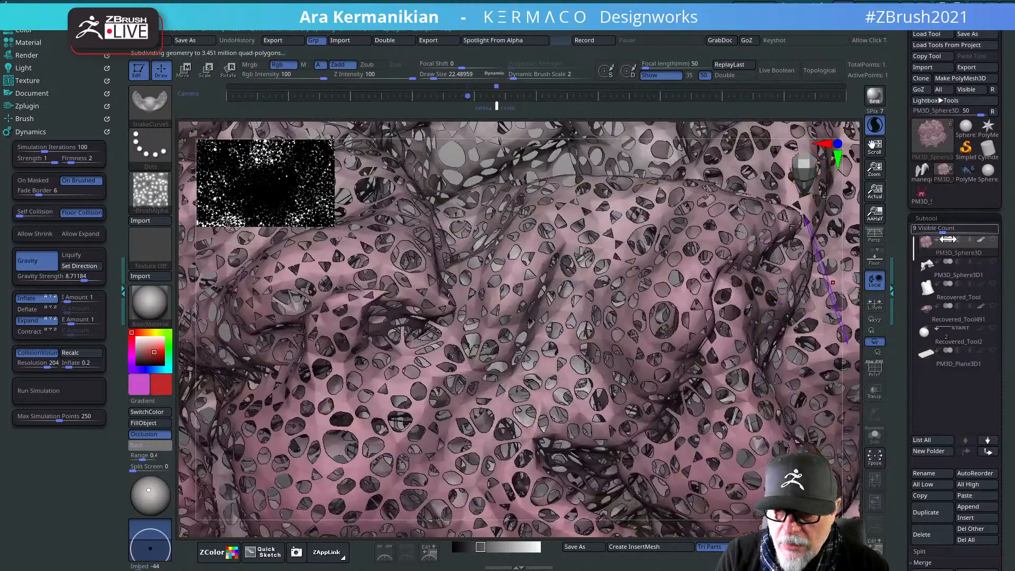
key("f")
left_click_drag(790, 280, 783, 328)
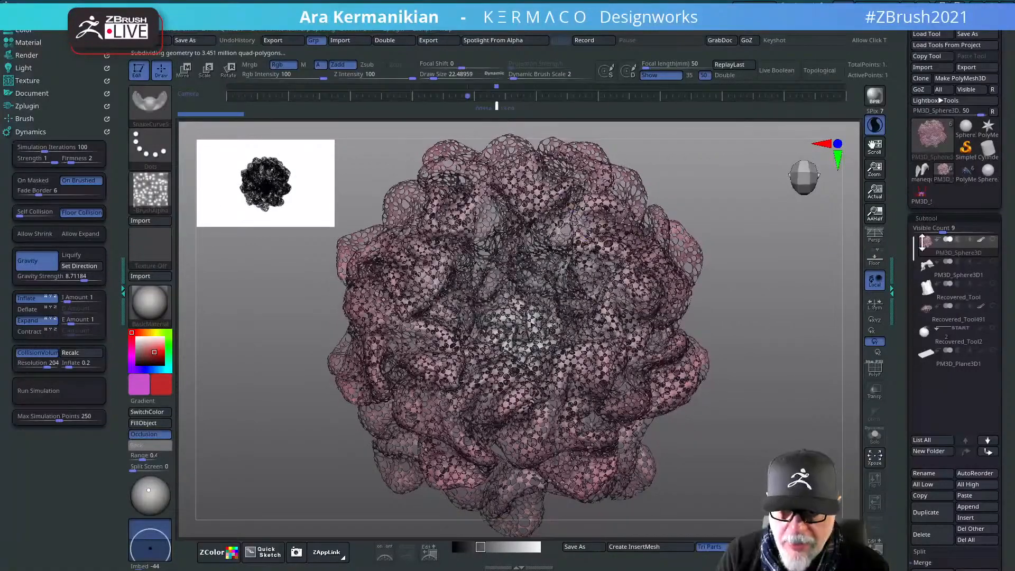
Step: Select the Recovered_Tool491 subtool again and examine its spiralling ruffles from above and from the side
left_click(957, 323)
left_click_drag(720, 324, 840, 352)
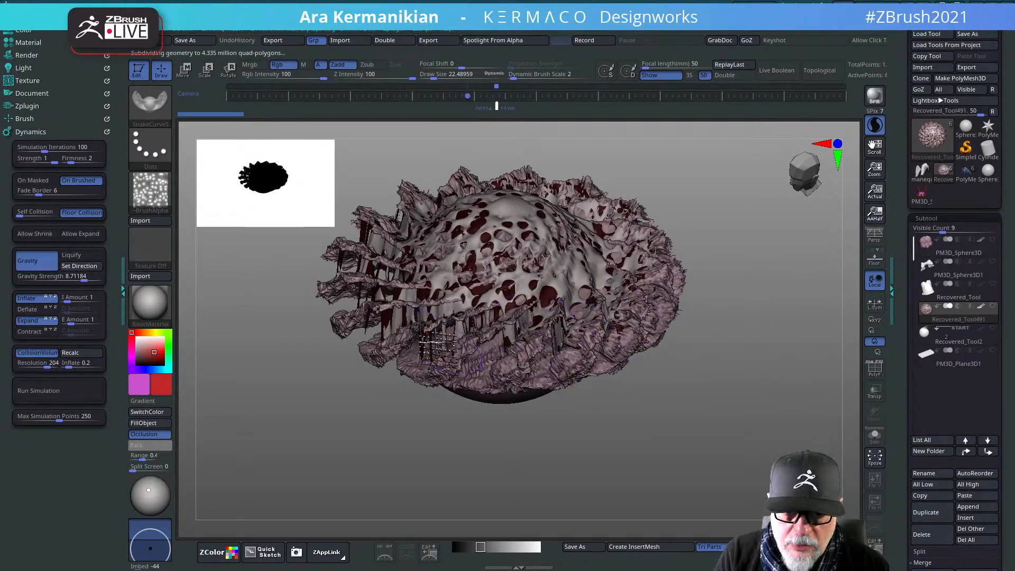
left_click_drag(696, 386, 505, 249)
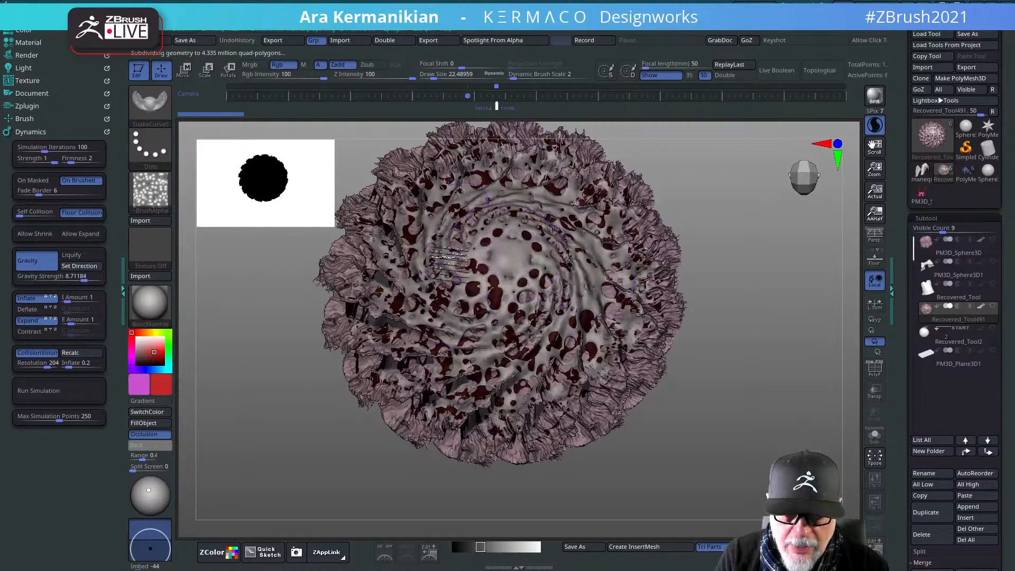
mouse_move(738, 312)
left_mouse_down()
mouse_move(715, 253)
mouse_move(724, 253)
mouse_move(721, 226)
mouse_move(716, 300)
mouse_move(736, 255)
mouse_move(754, 306)
left_mouse_up()
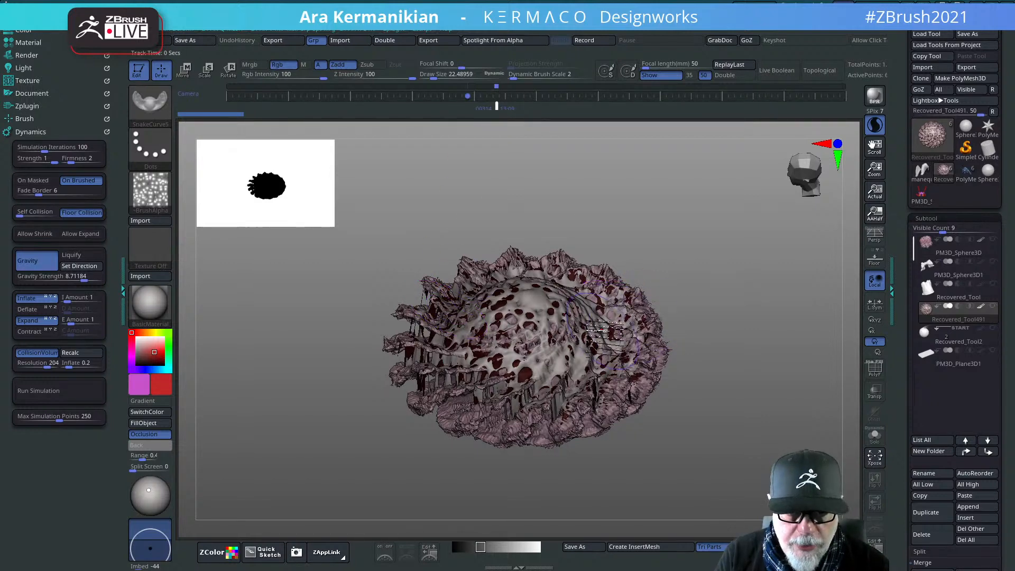
Step: Choose the SnakeCurve4 brush, return to the PM3D_Sphere3D_1 object, and pull small mirrored red limbs out of its magenta body
key("b")
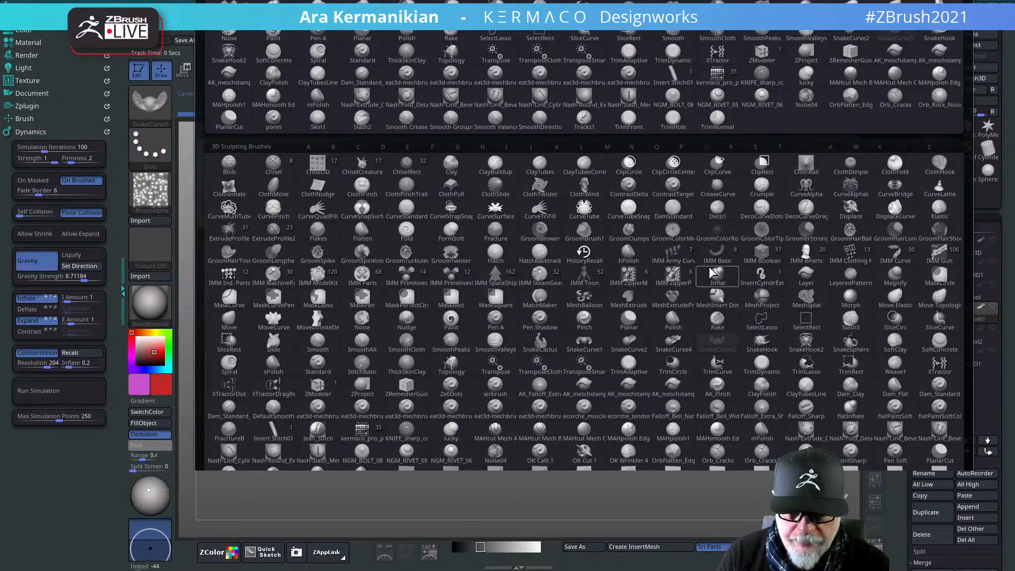
key("s")
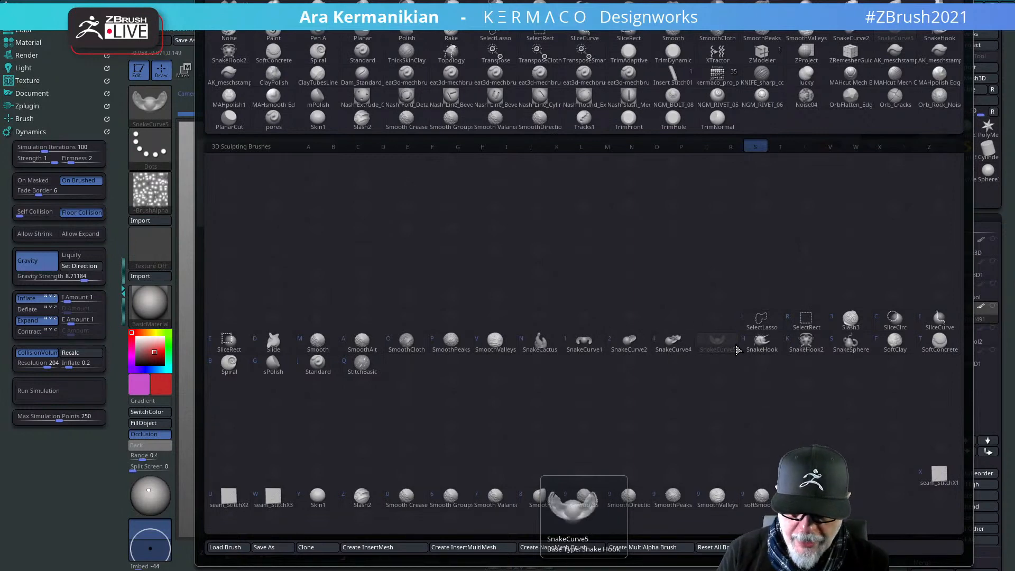
left_click(674, 344)
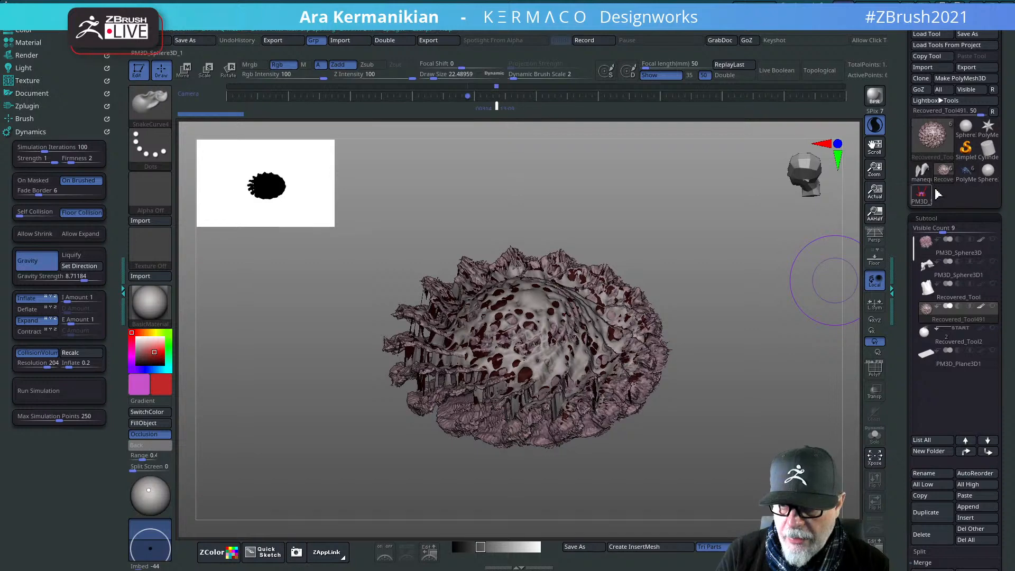
left_click(925, 206)
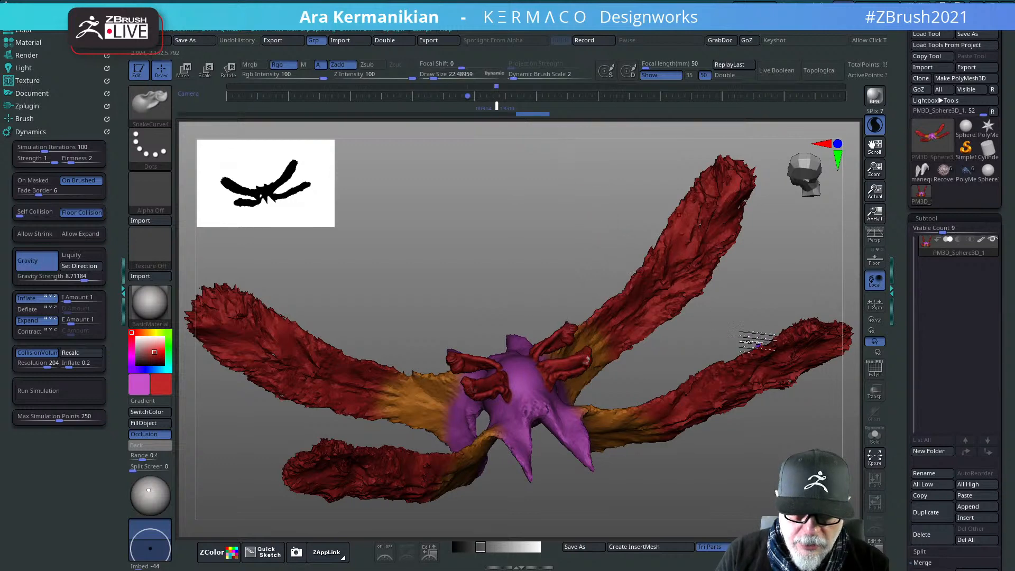
left_click_drag(761, 328, 693, 346)
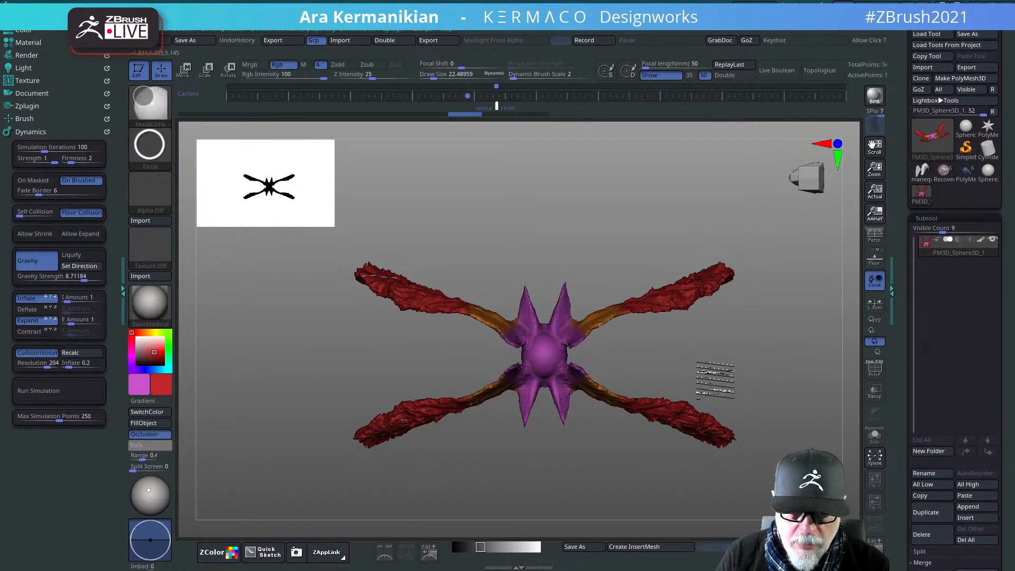
Step: Undo all the petal and limb strokes back to the bare sphere
key("ctrl+z")
key("ctrl+z")
key("ctrl+z")
key("ctrl+z")
key("ctrl+z")
key("ctrl+z")
key("ctrl+z")
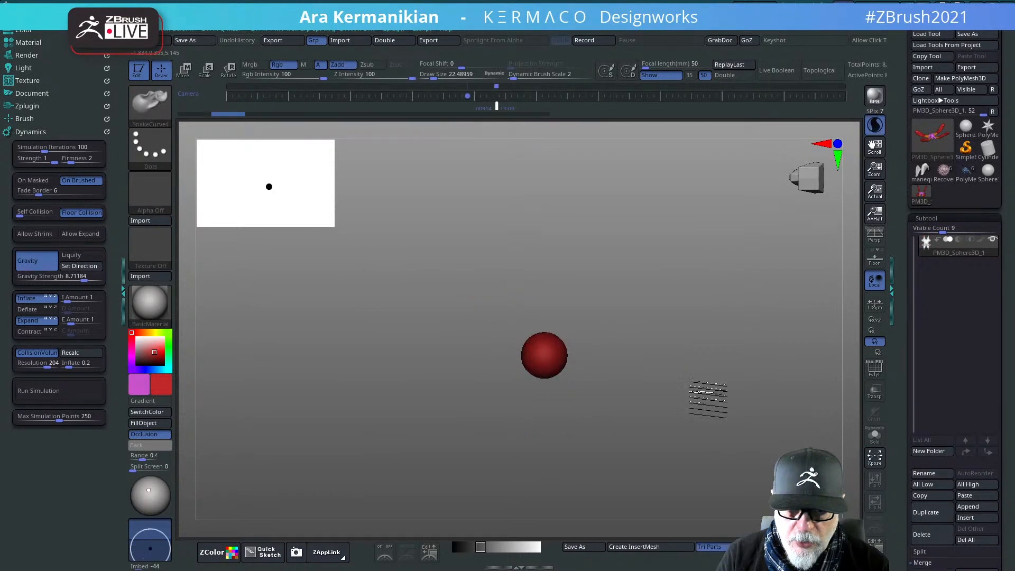
mouse_move(709, 400)
left_mouse_down()
mouse_move(743, 423)
mouse_move(689, 370)
mouse_move(677, 333)
mouse_move(763, 372)
left_mouse_up()
Step: Try pulling short mirrored limbs out of the bare sphere with SnakeCurve4, and undo them
key("ctrl+shift+z")
key("ctrl+shift+z")
key("ctrl+shift+z")
key("ctrl+shift+z")
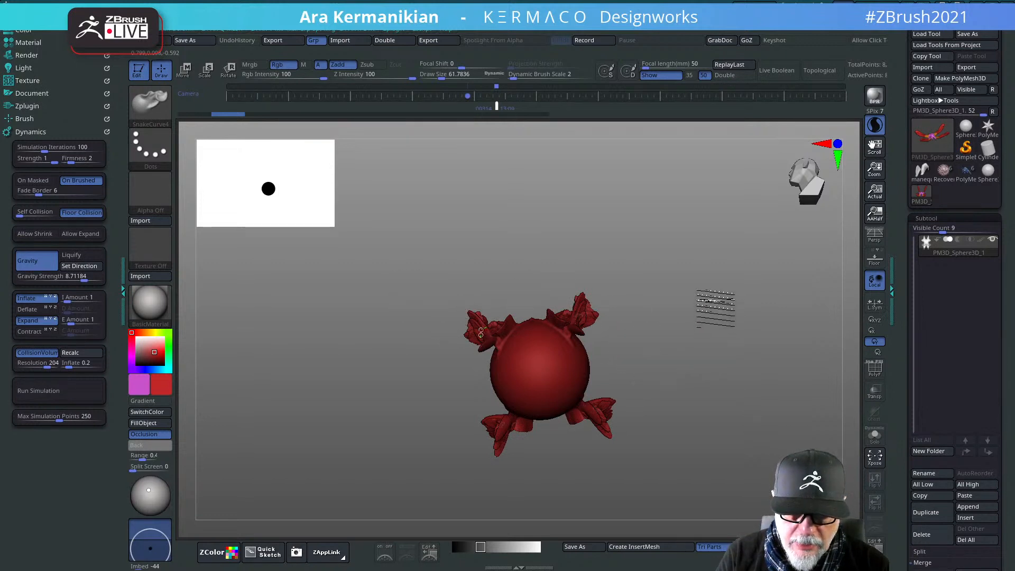
key("ctrl+z")
key("ctrl+z")
key("ctrl+z")
key("ctrl+z")
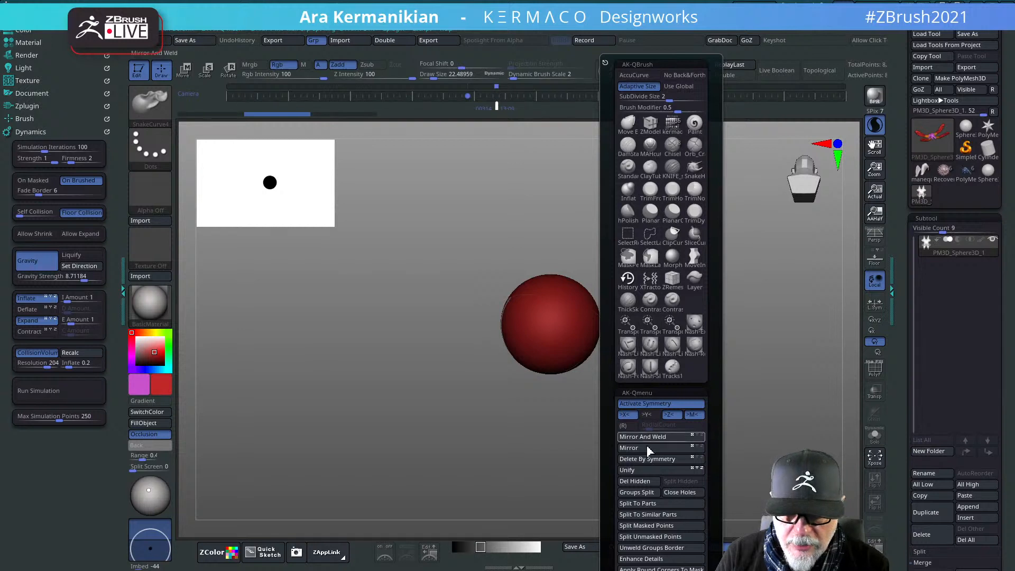
Step: Unify the size of the sphere
left_click(638, 471)
mouse_move(695, 390)
left_mouse_down("alt")
mouse_move(662, 393)
mouse_move(593, 333)
left_mouse_up("alt")
Step: Try several short mirrored SnakeCurve4 pulls on the unified sphere at Draw Size 90.91, and undo each one
mouse_move(433, 328)
left_mouse_down()
mouse_move(451, 330)
mouse_move(429, 321)
left_mouse_up()
key("ctrl+z")
key("s")
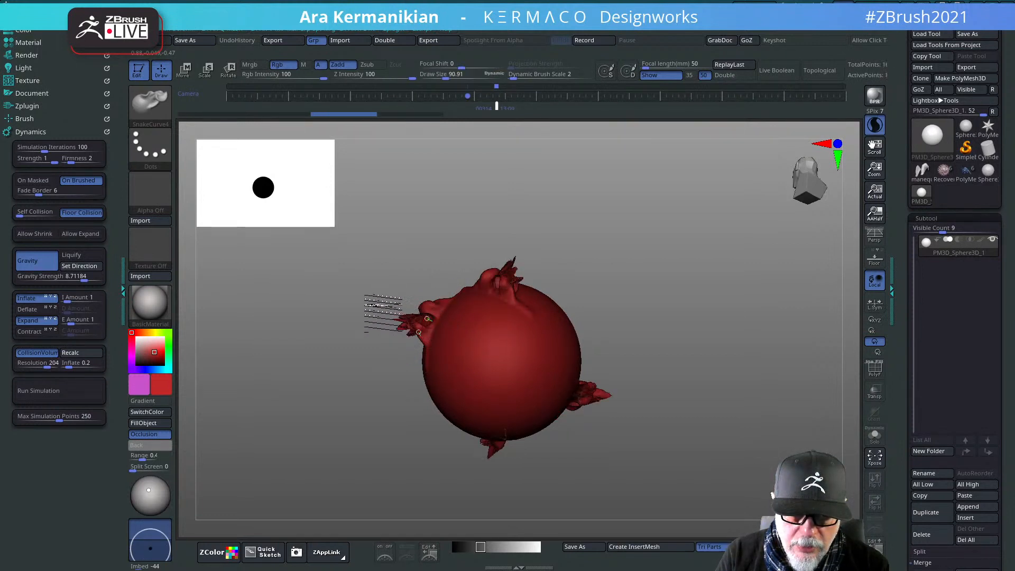
key("ctrl+z")
mouse_move(668, 288)
left_mouse_down()
mouse_move(734, 347)
mouse_move(651, 331)
left_mouse_up()
key("ctrl+z")
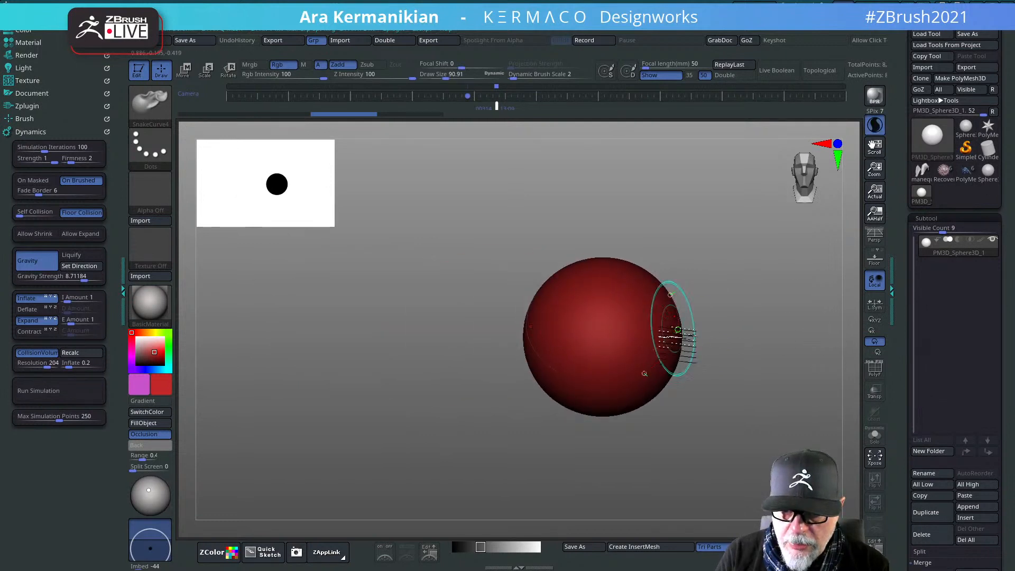
left_click(676, 345)
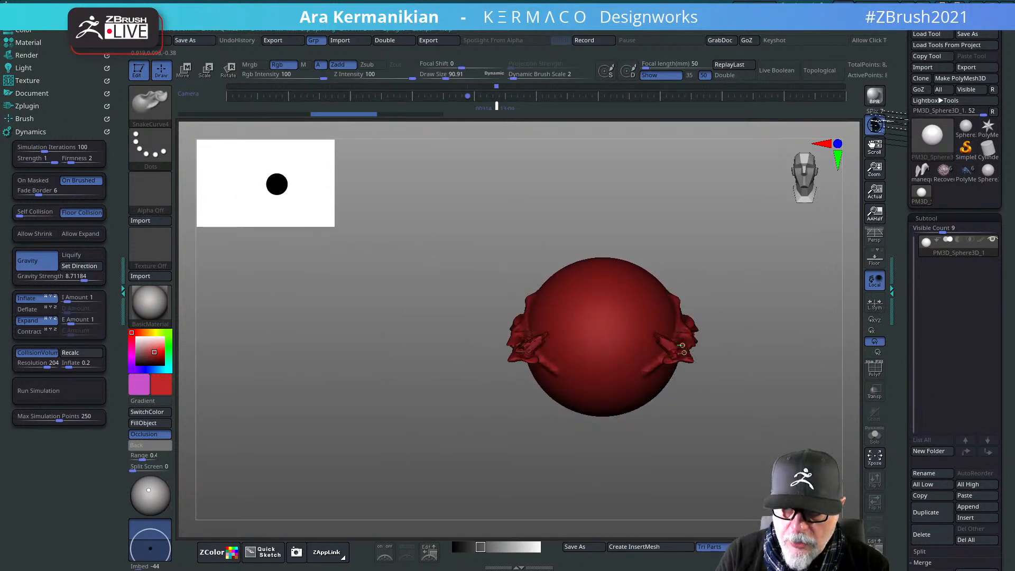
key("ctrl+z")
Step: Pull mirrored fins out of the sphere with Sculptris Pro off, examine their stretched wireframe, and undo the stroke
mouse_move(669, 350)
left_mouse_down()
mouse_move(746, 357)
mouse_move(753, 450)
mouse_move(732, 449)
left_mouse_up()
left_click_drag(765, 391, 770, 331)
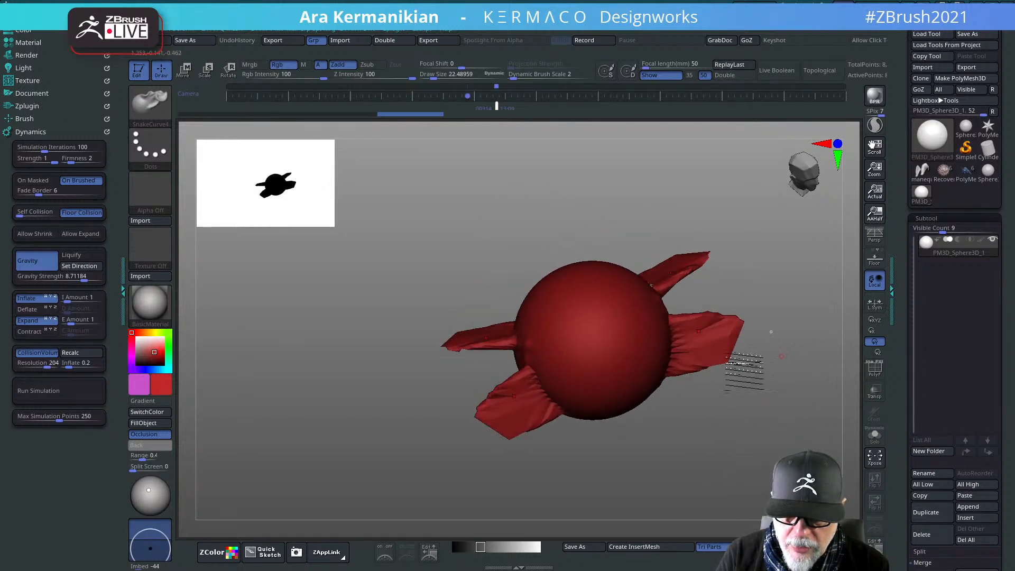
left_click(879, 374)
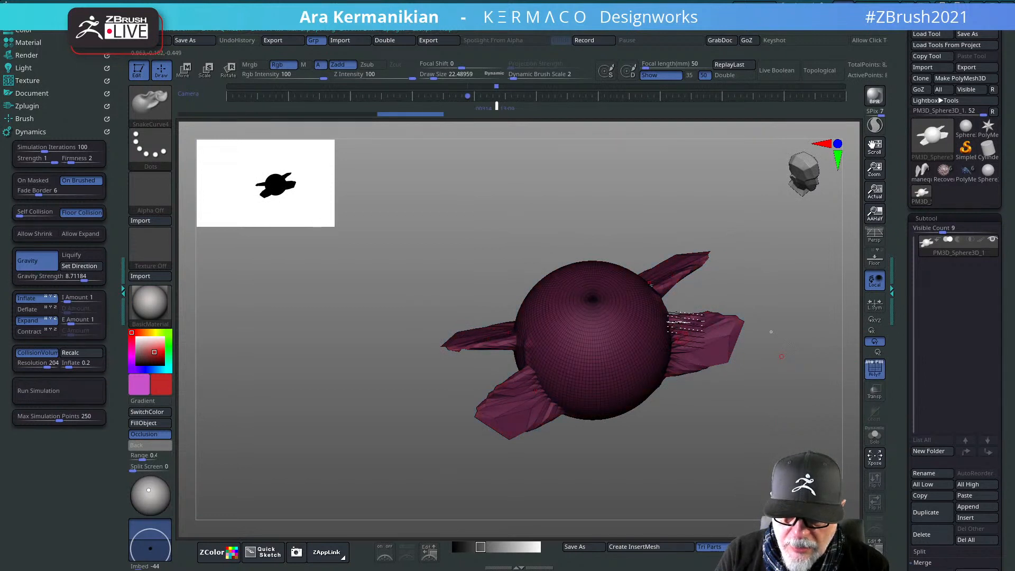
left_click_drag(700, 463, 747, 439)
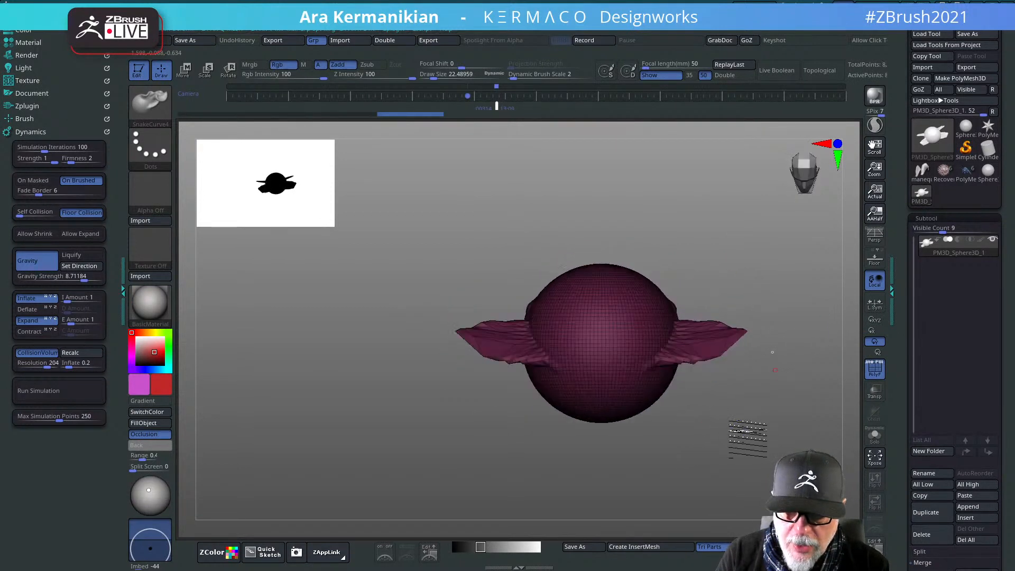
left_click_drag(772, 352, 670, 366, "alt")
key("ctrl+z")
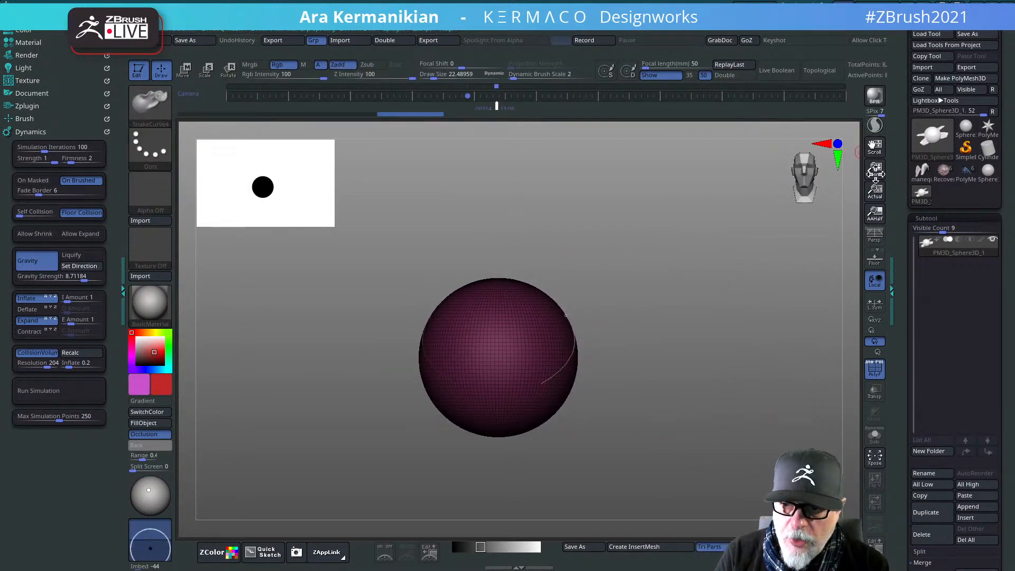
Step: Restore Sculptris Pro with the wireframe hidden, and swap the main and secondary colours to make magenta the main colour
left_click(875, 126)
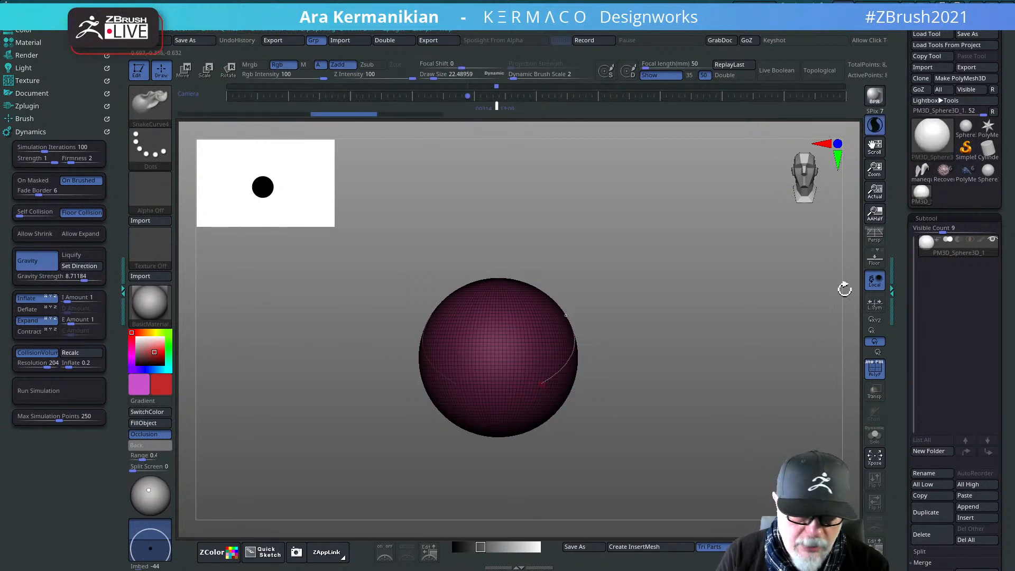
left_click(875, 369)
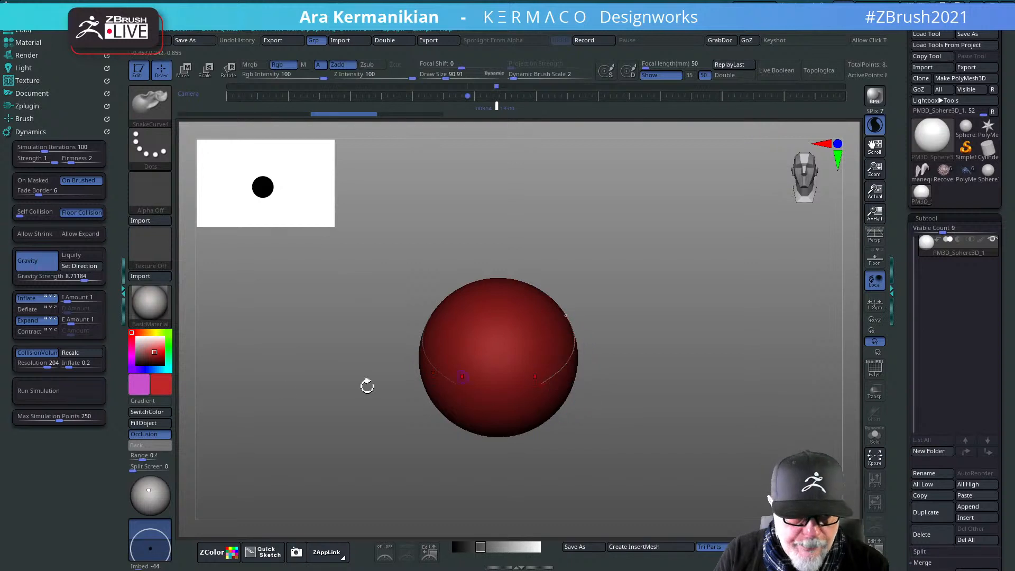
left_click(164, 410)
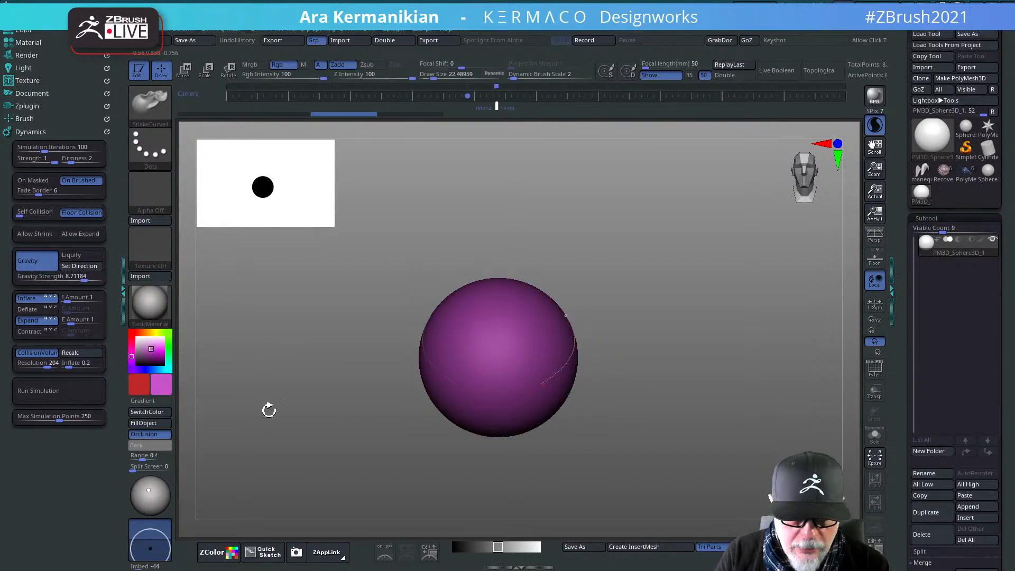
Step: Fill the sphere with red and restore magenta as the main colour
left_click(151, 413)
left_click(150, 423)
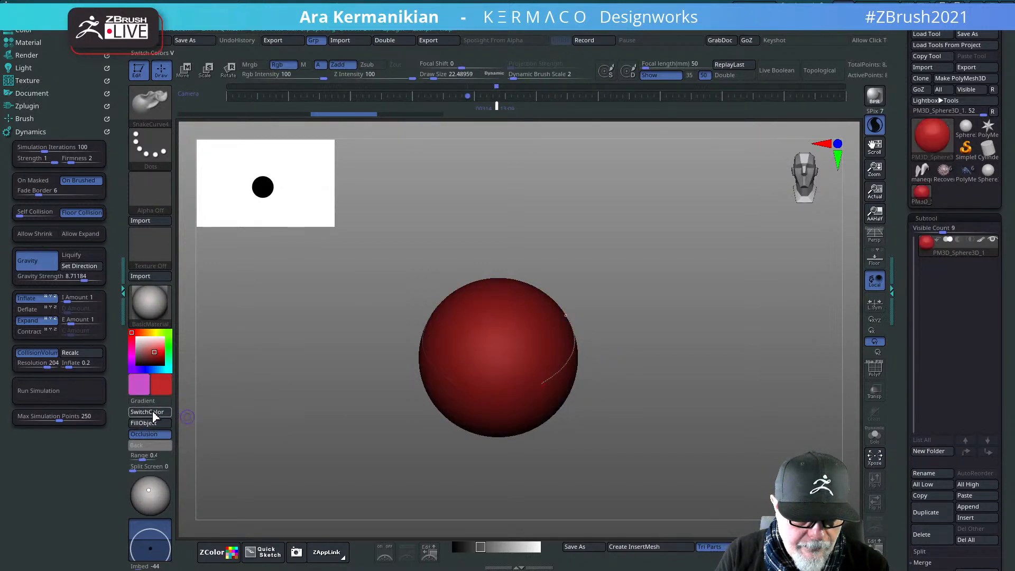
left_click(152, 413)
Step: Try mirrored magenta SnakeCurve4 pulls from the red sphere at increasing Draw Sizes, and undo each one
mouse_move(567, 362)
left_mouse_down()
mouse_move(632, 366)
mouse_move(641, 347)
mouse_move(656, 347)
left_mouse_up()
key("ctrl+z")
key("s")
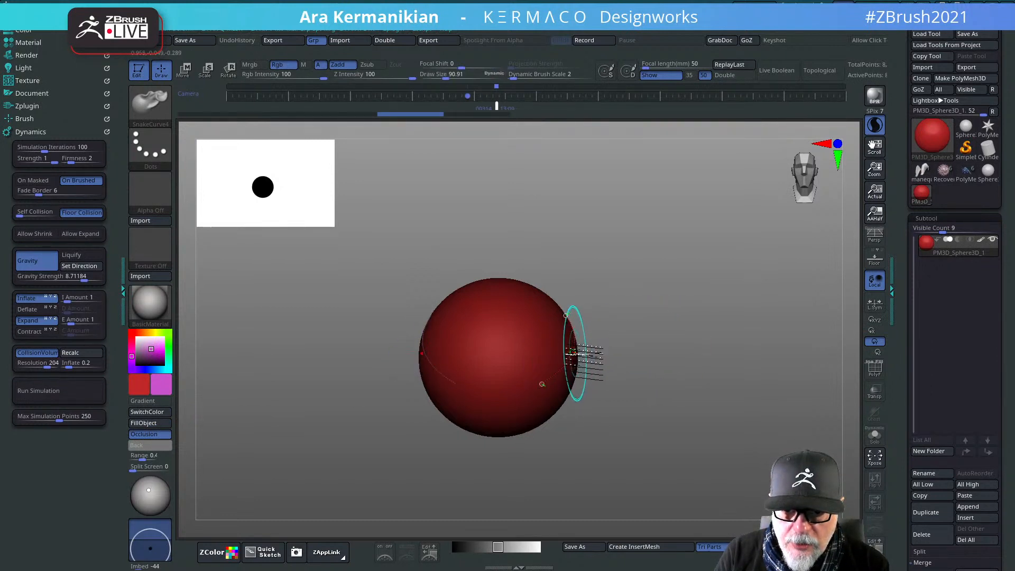
left_click_drag(574, 354, 778, 327)
left_click_drag(692, 235, 736, 261)
key("ctrl+z")
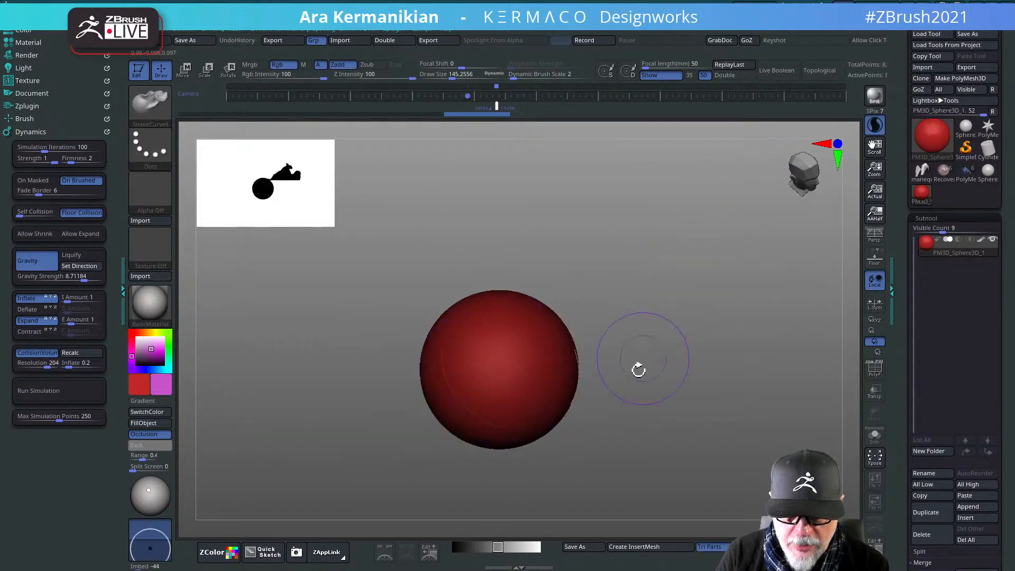
key("ctrl+z")
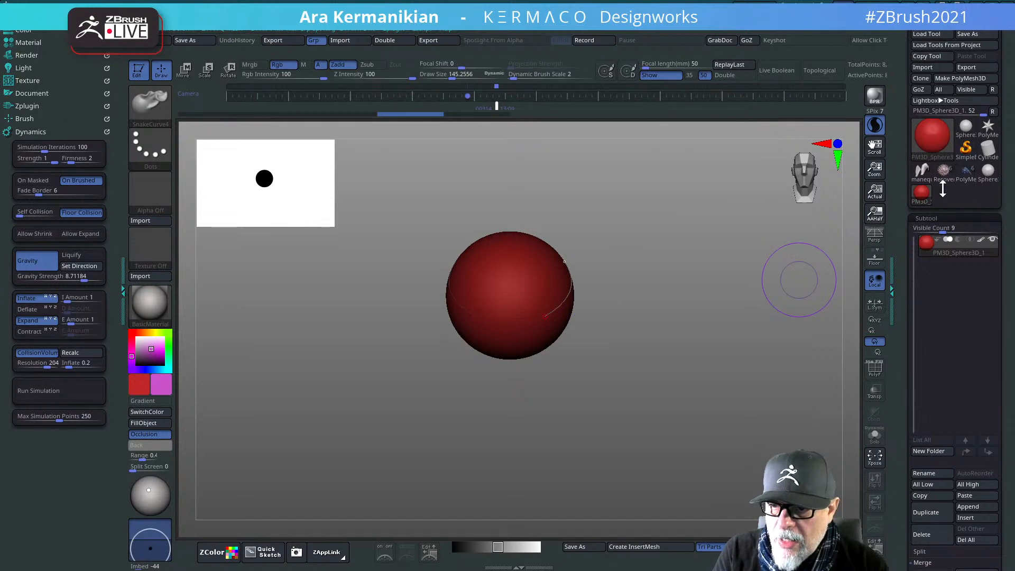
Step: Switch to the mannequin tool, frame its upper body, and choose MeshProject as the masking brush
left_click(922, 171)
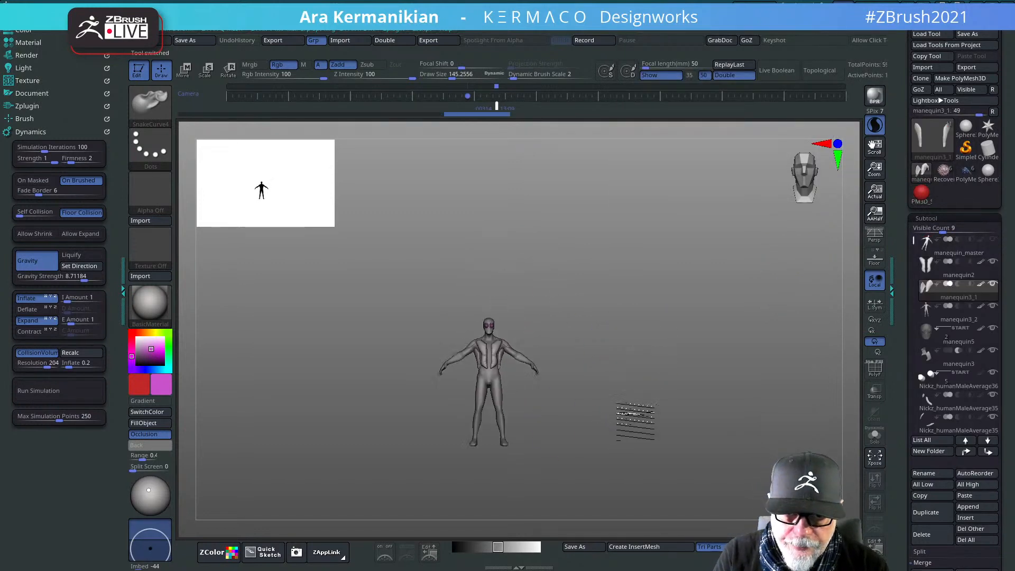
left_click_drag(635, 422, 724, 470, "alt")
mouse_move(696, 271)
left_mouse_down()
mouse_move(705, 290)
mouse_move(757, 297)
mouse_move(630, 286)
mouse_move(677, 258)
mouse_move(657, 265)
mouse_move(671, 306)
mouse_move(659, 283)
mouse_move(729, 274)
mouse_move(665, 257)
left_mouse_up()
key("s")
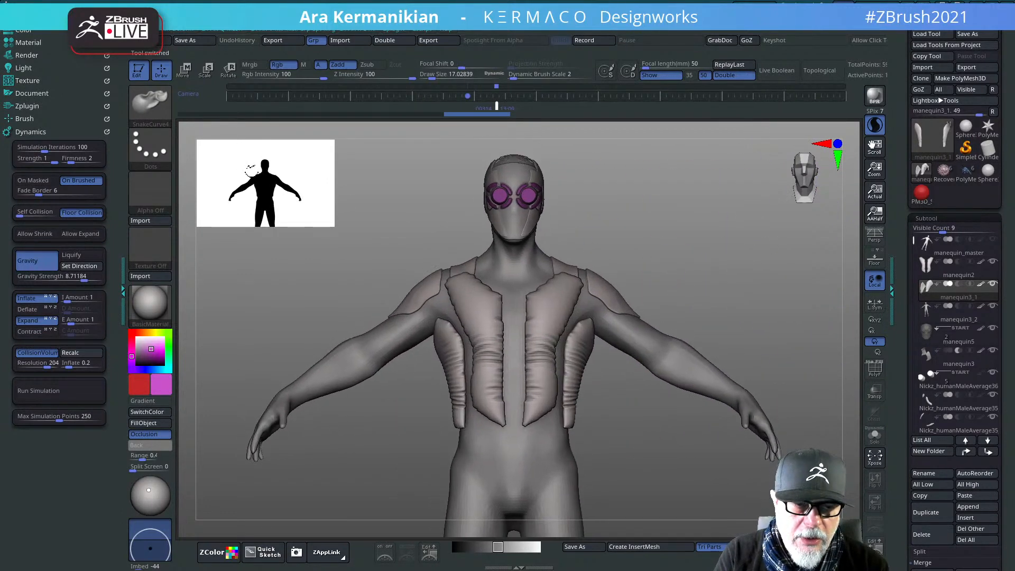
left_click(157, 114)
key("m")
key("c")
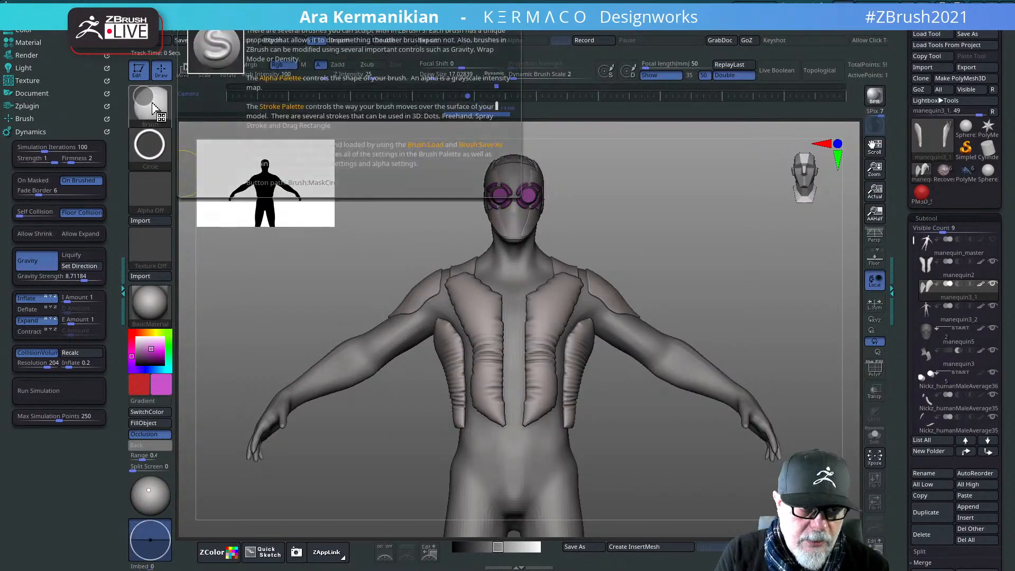
left_click(152, 107)
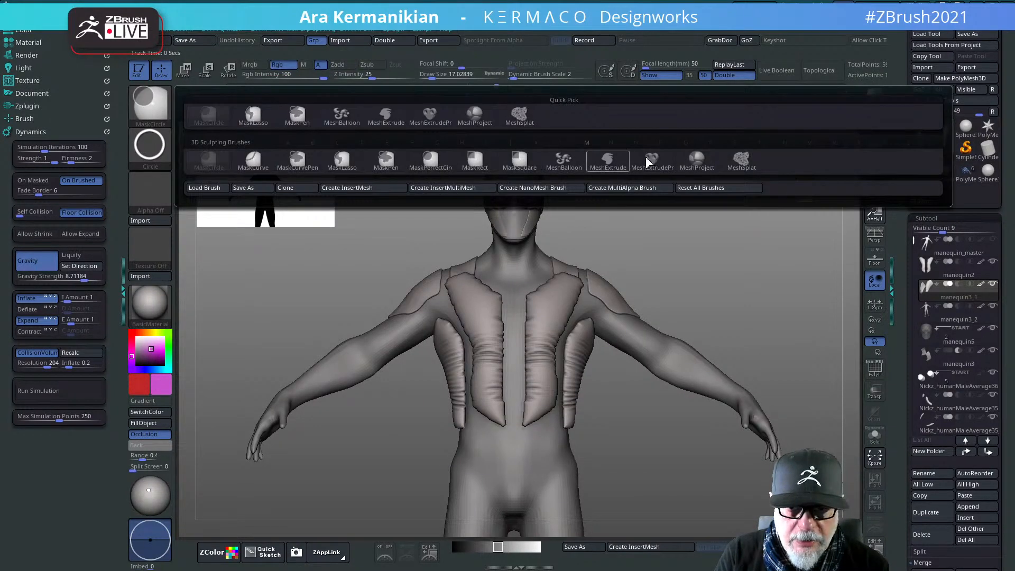
left_click(699, 157, "ctrl")
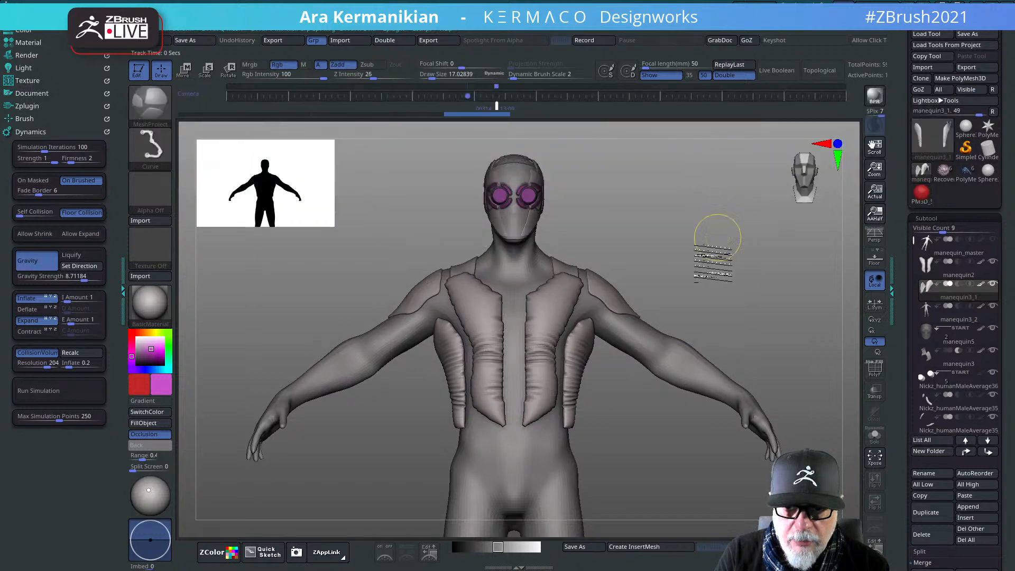
Step: Try drawing a projected mesh patch on the mannequin's back with the Lasso stroke, and undo it
mouse_move(711, 286)
left_mouse_down("alt")
mouse_move(686, 226)
mouse_move(676, 230)
mouse_move(751, 227)
mouse_move(657, 249)
left_mouse_up("alt")
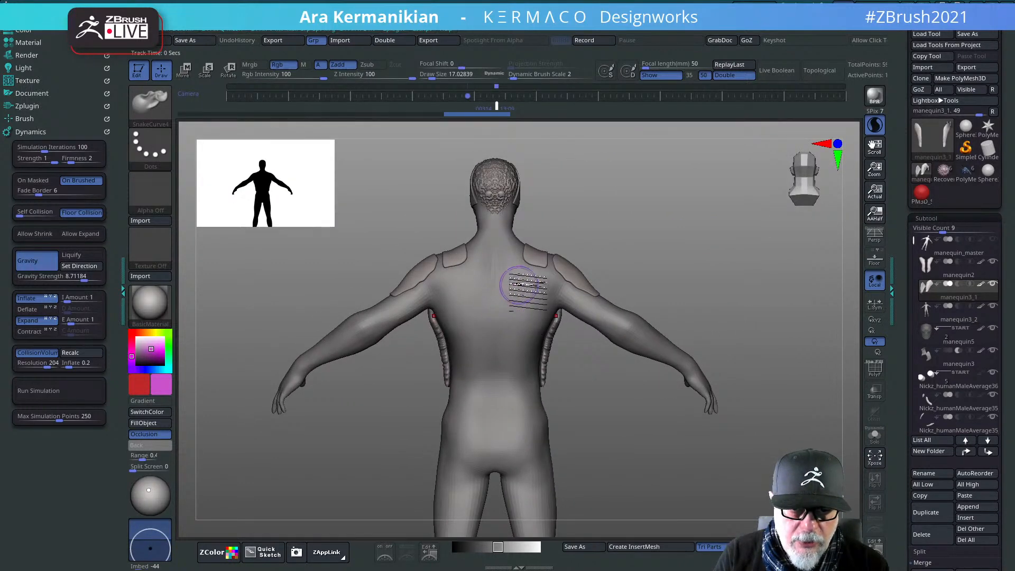
left_click(148, 148)
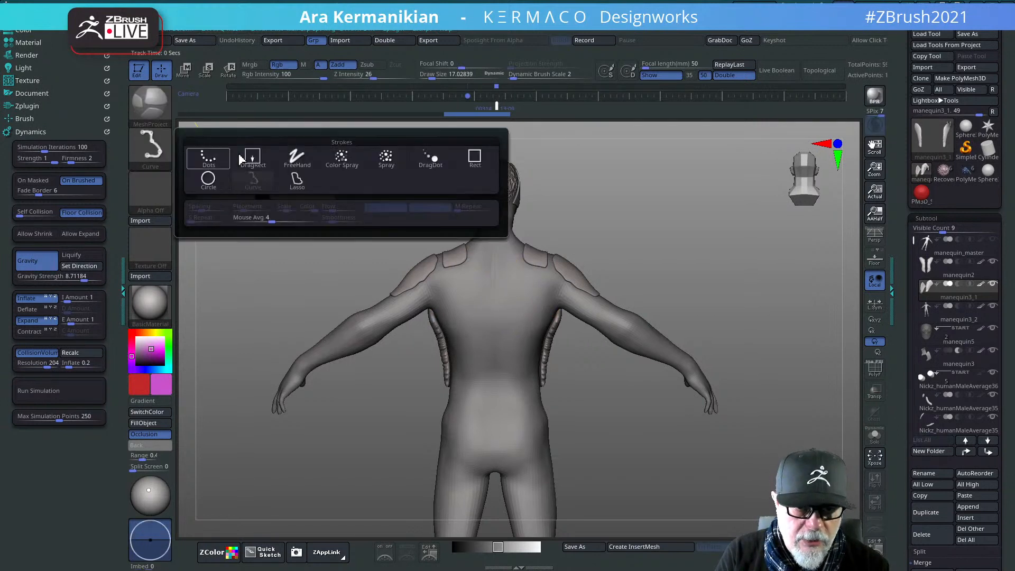
left_click(296, 182)
mouse_move(529, 303)
left_mouse_down()
mouse_move(492, 272)
mouse_move(507, 253)
mouse_move(566, 294)
mouse_move(533, 323)
mouse_move(521, 460)
mouse_move(491, 481)
mouse_move(492, 497)
left_mouse_up()
left_click_drag(718, 260, 625, 245)
key("ctrl+z")
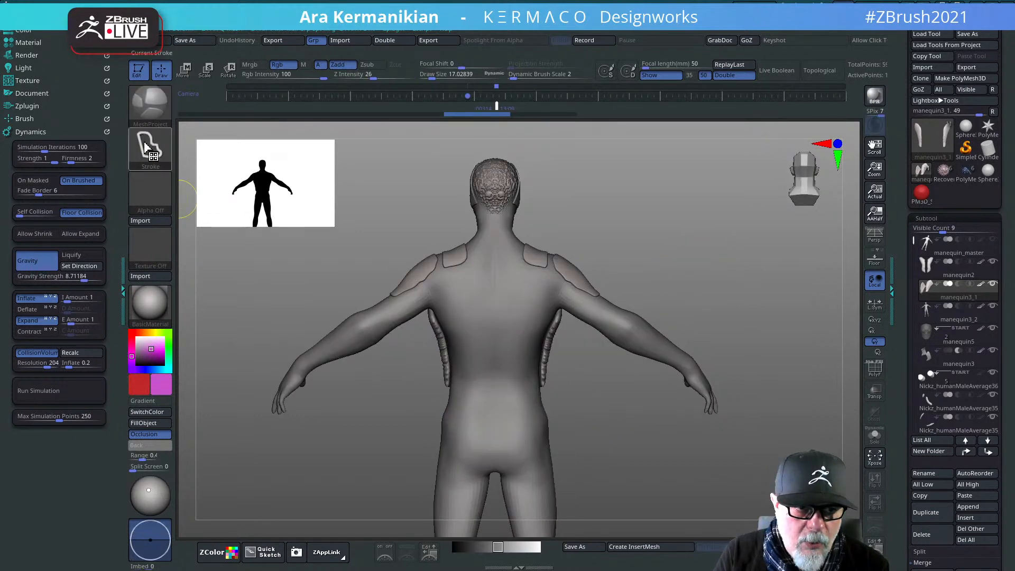
Step: Set the MeshProject brush's stroke to Rect
left_click(146, 147)
left_click(474, 158)
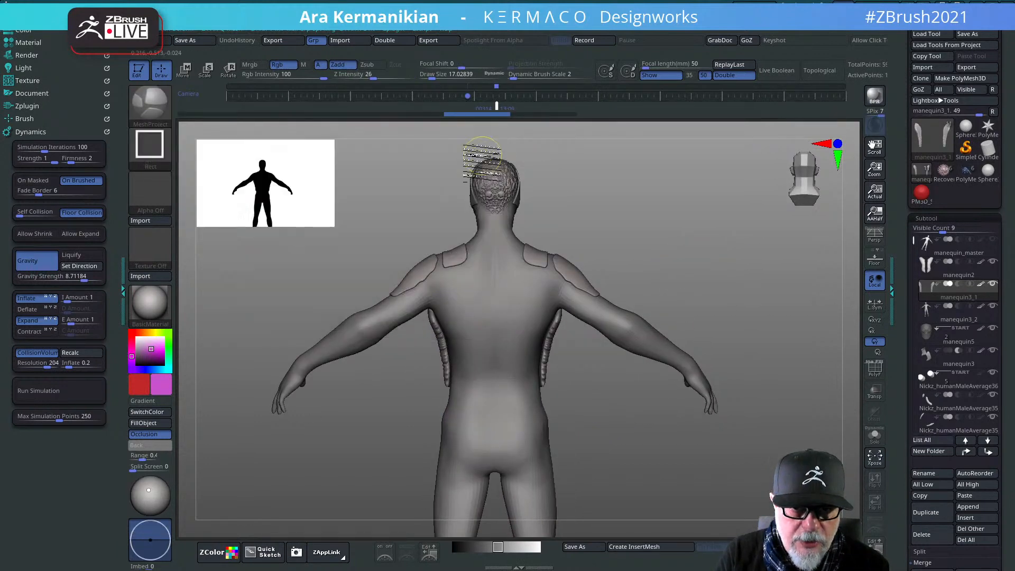
left_click(149, 157)
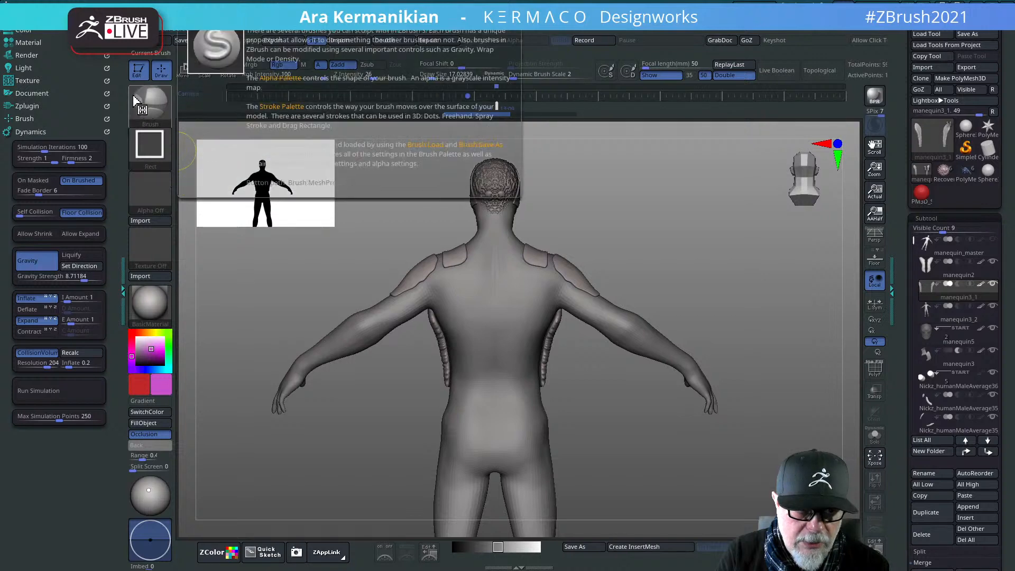
left_click(149, 147)
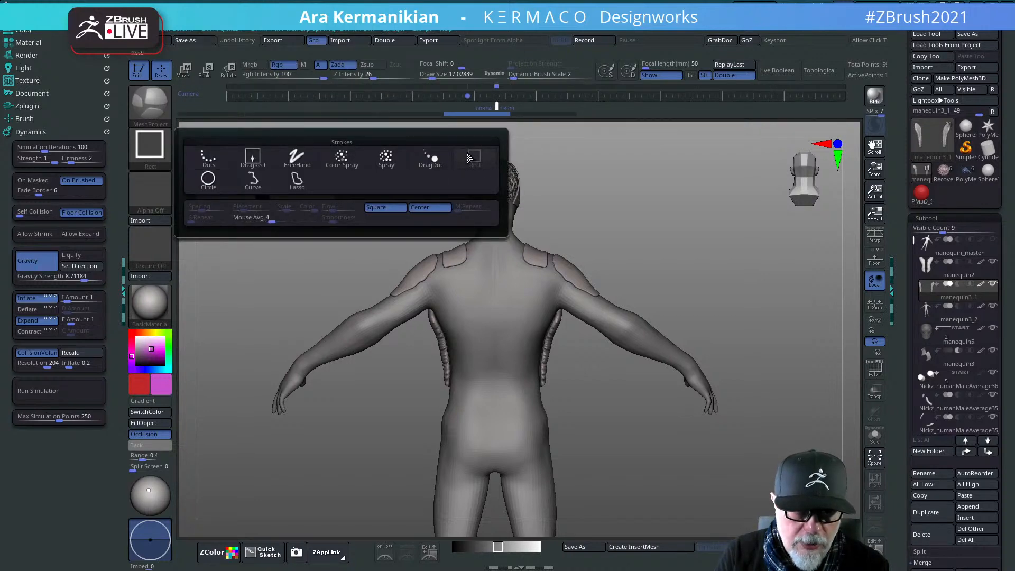
left_click(486, 164, "ctrl")
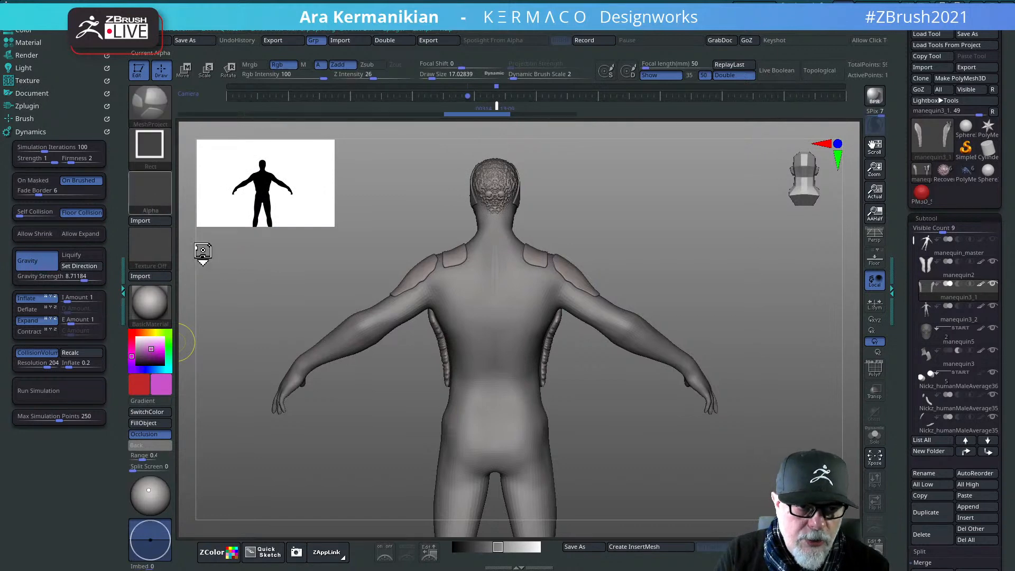
Step: Load the X-shaped HS002 alpha from the Lightbox alphas and assign it to the MeshProject brush
left_click(150, 193)
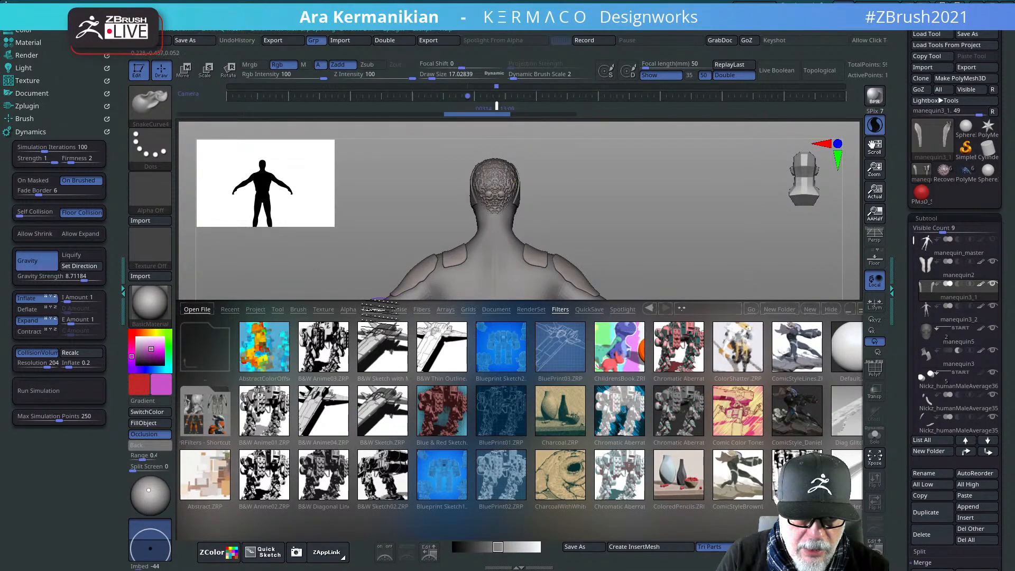
left_click(348, 309)
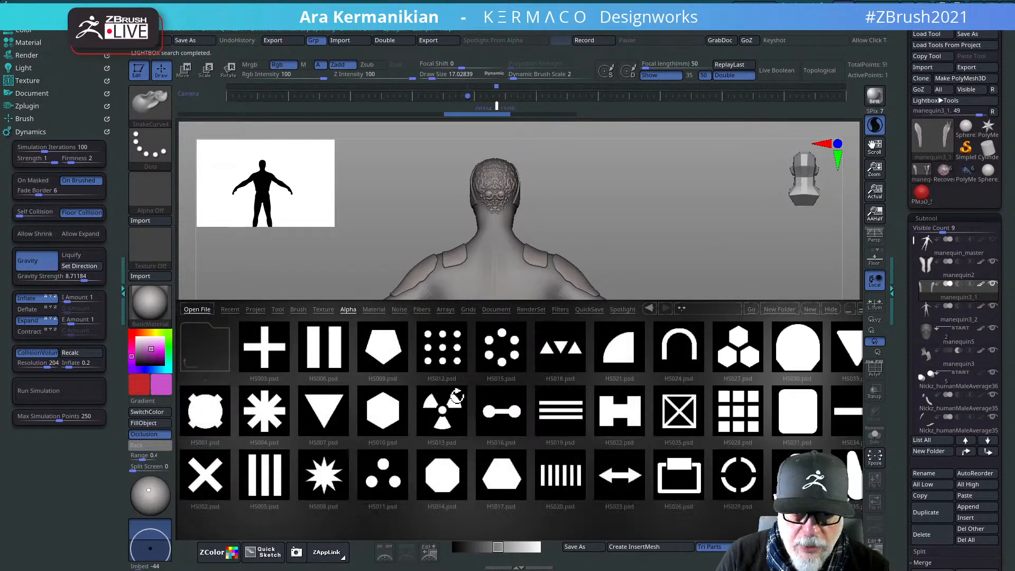
left_click_drag(771, 410, 710, 462)
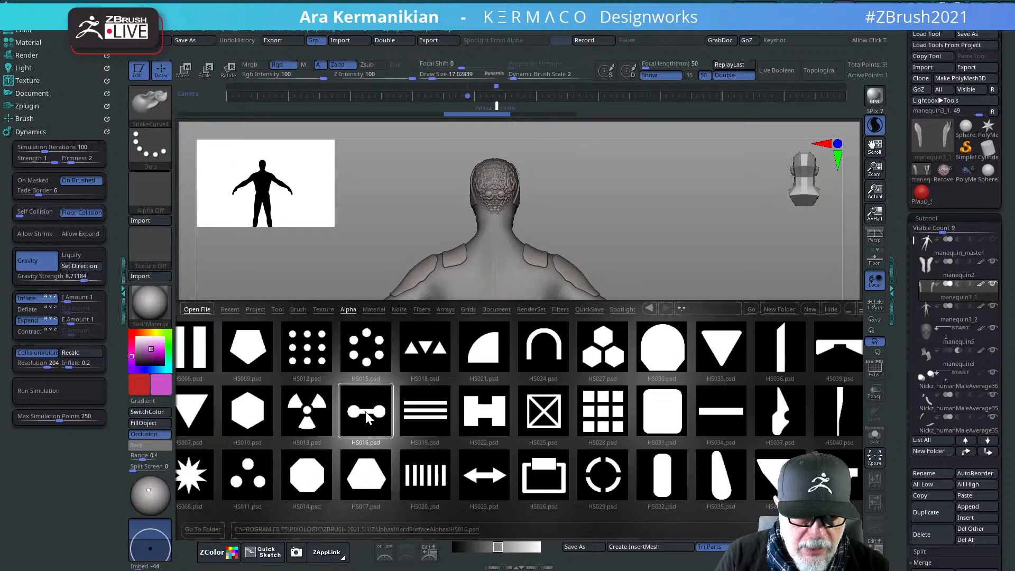
left_click_drag(366, 411, 430, 414)
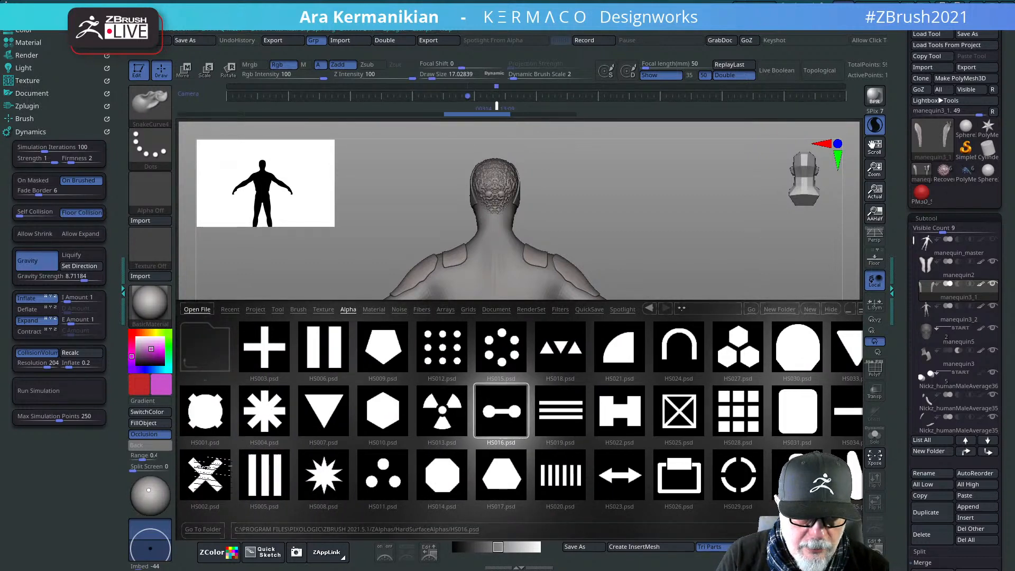
left_click(208, 473)
double_click(206, 473)
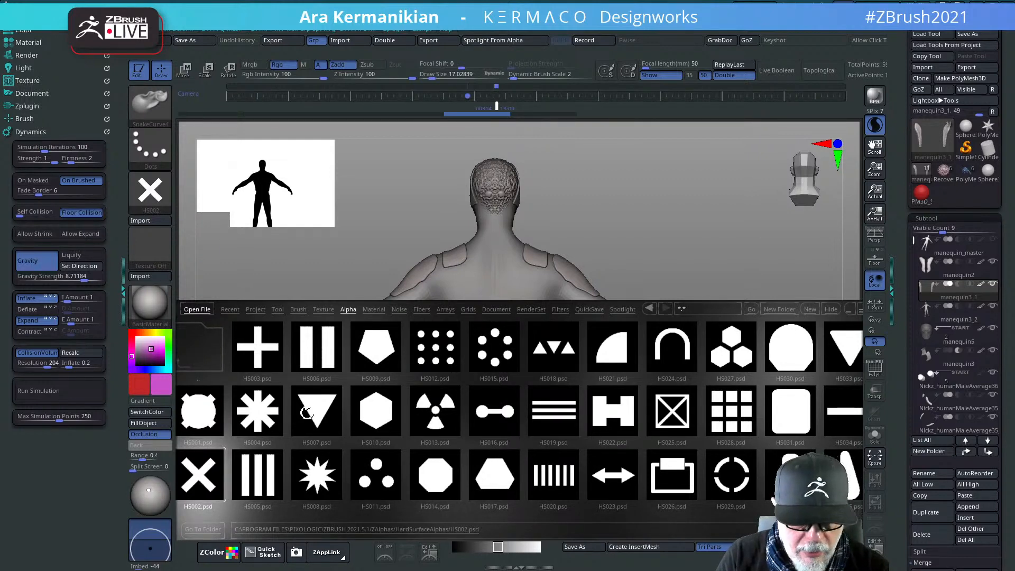
key("comma")
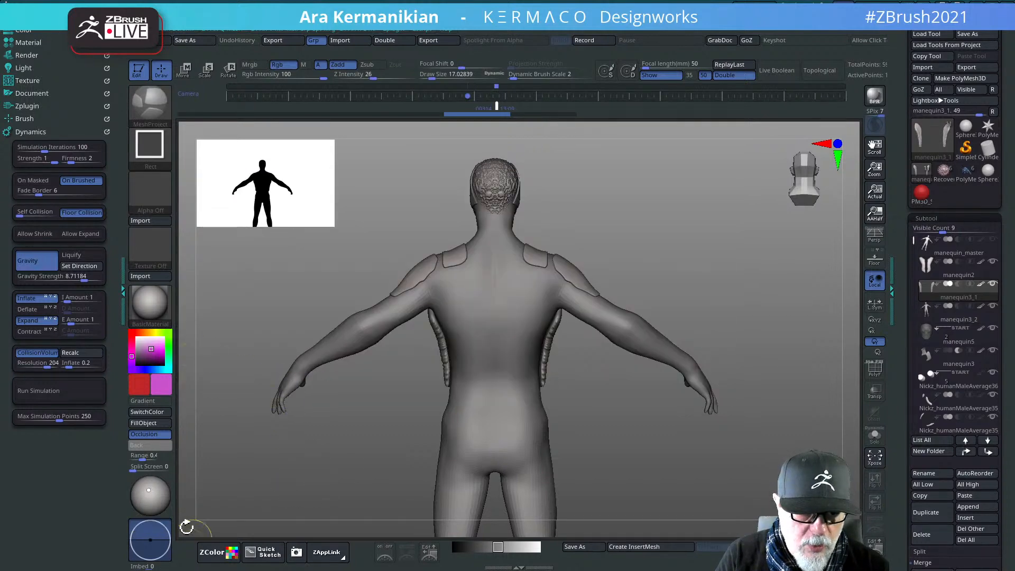
left_click(152, 204)
left_click(519, 350)
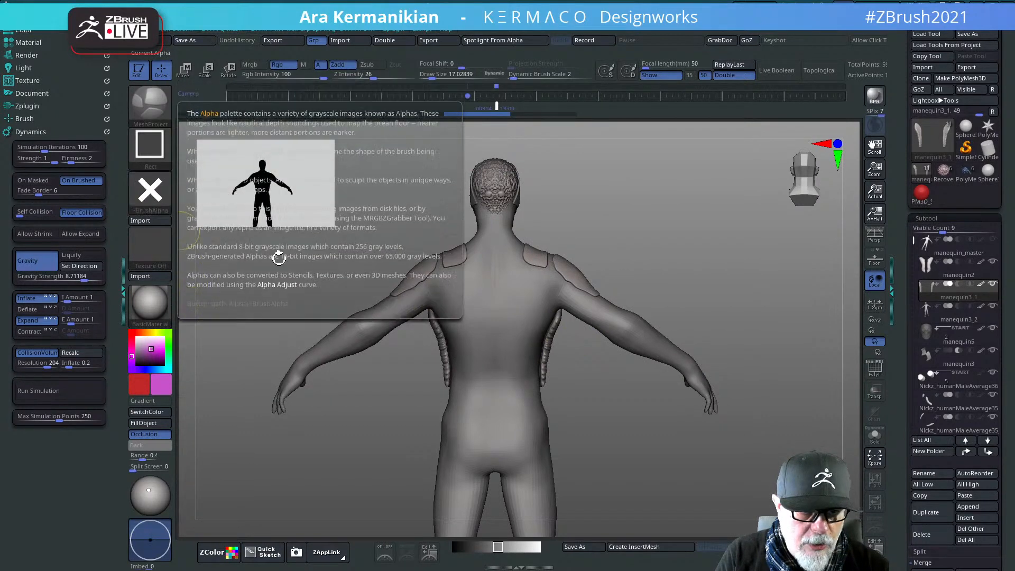
Step: Try stamping mirrored X-shaped meshes on the mannequin's back and along its arms with MeshProject
left_click_drag(520, 290, 544, 335, "ctrl")
left_click_drag(671, 383, 688, 236)
left_click(733, 259, "ctrl")
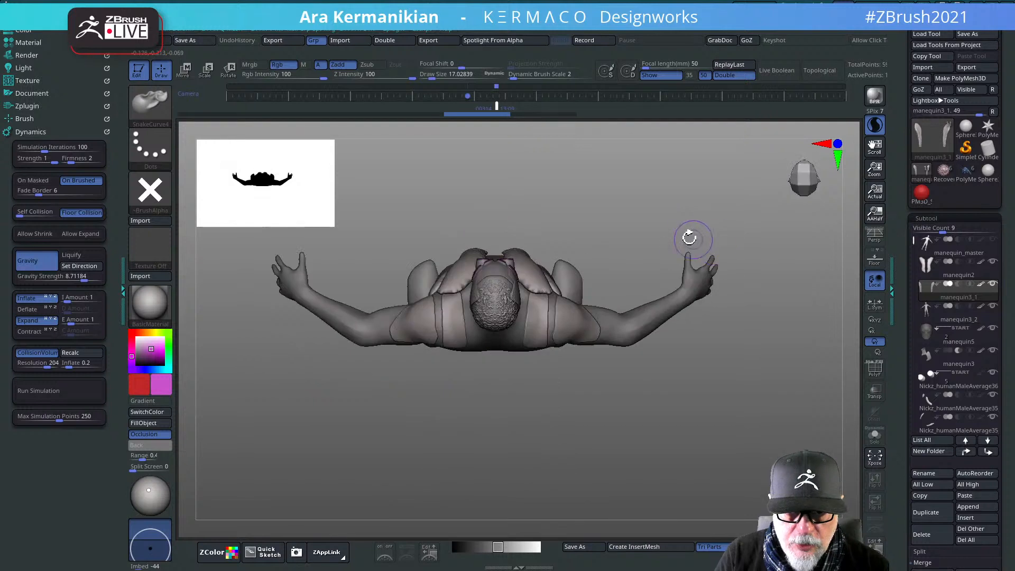
left_click_drag(624, 221, 553, 356, "alt")
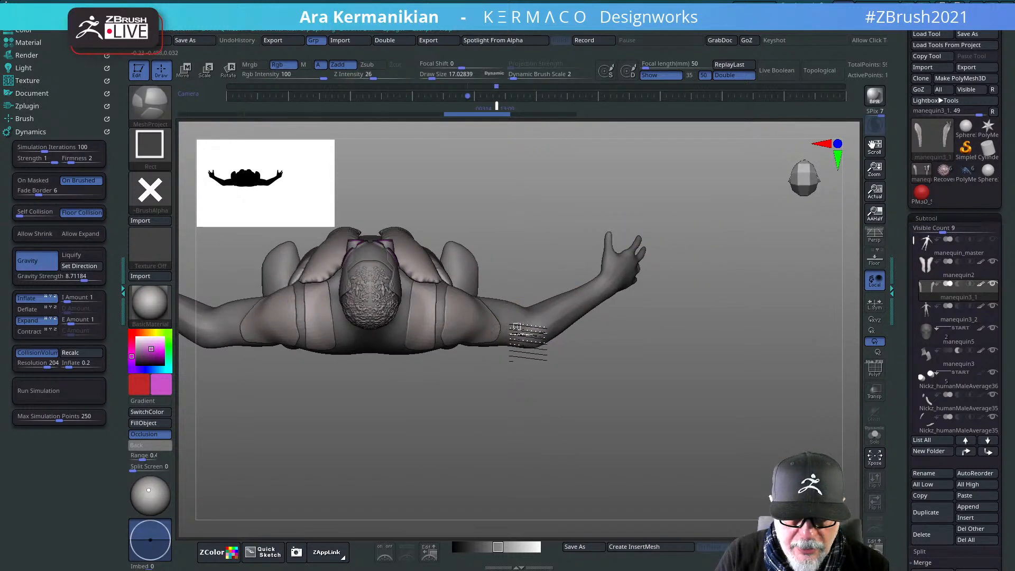
left_click(517, 326)
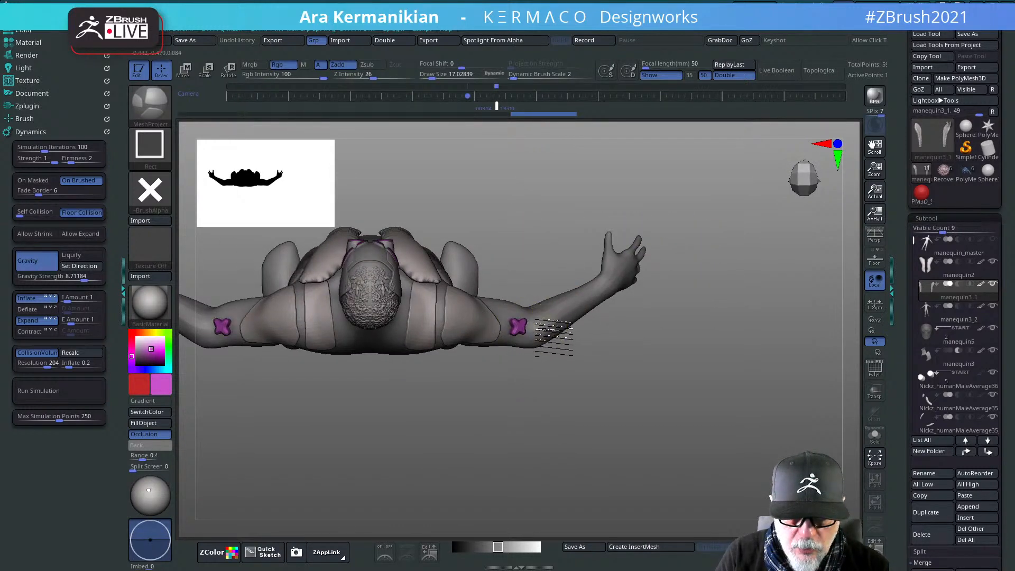
left_click(545, 326)
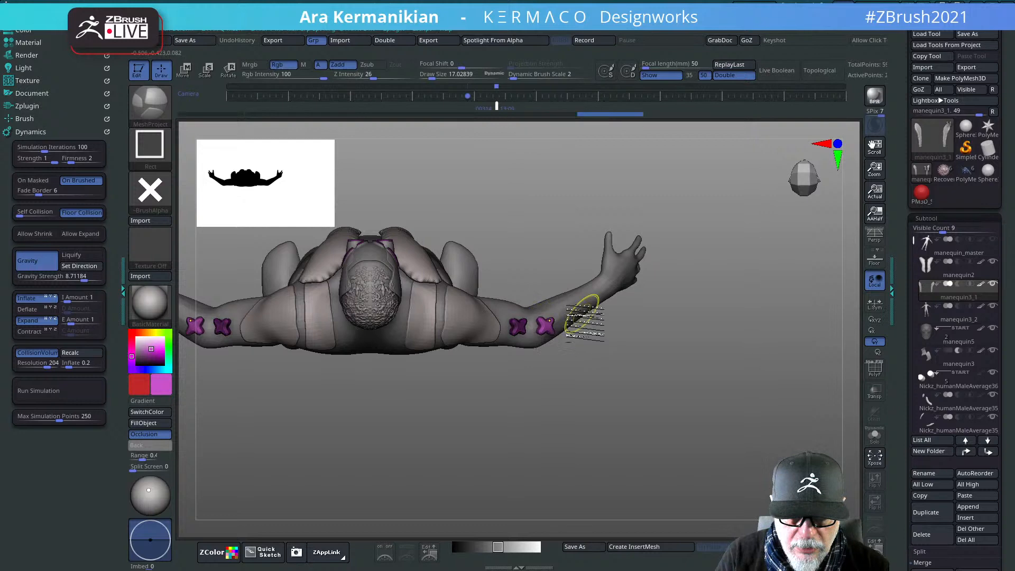
left_click(571, 310)
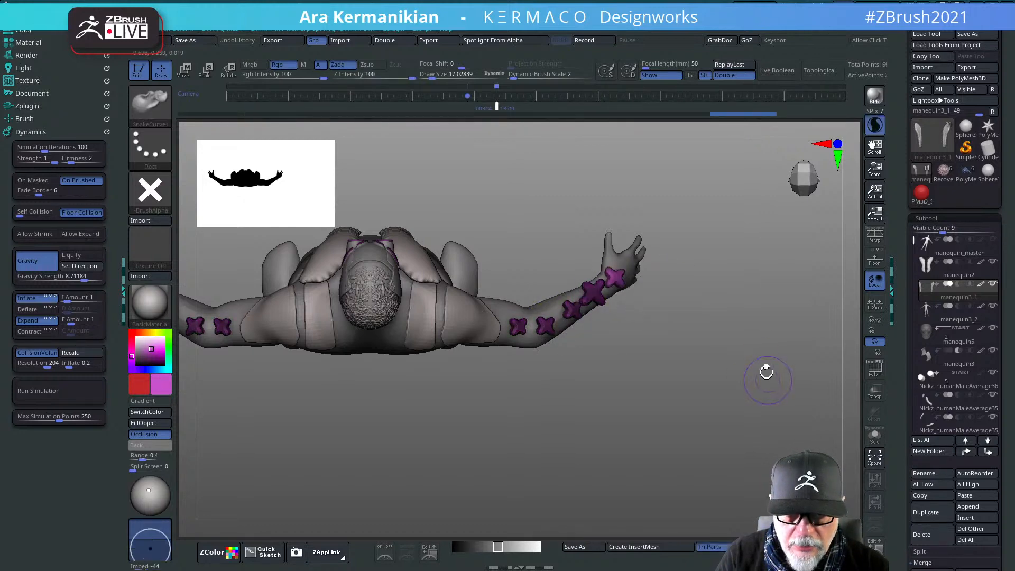
Step: Project mirrored X-shaped meshes onto the upper chest panels and cut them as recesses with Live Boolean
mouse_move(766, 369)
left_mouse_down()
mouse_move(738, 301)
mouse_move(716, 290)
mouse_move(690, 233)
left_mouse_up()
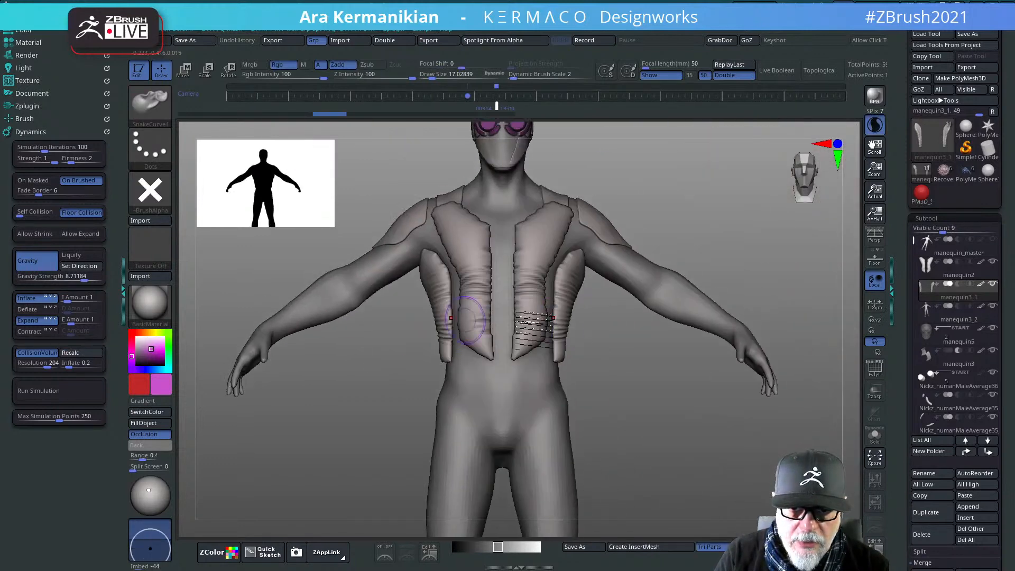
mouse_move(534, 317)
left_mouse_down()
mouse_move(521, 244)
mouse_move(544, 239)
left_mouse_up()
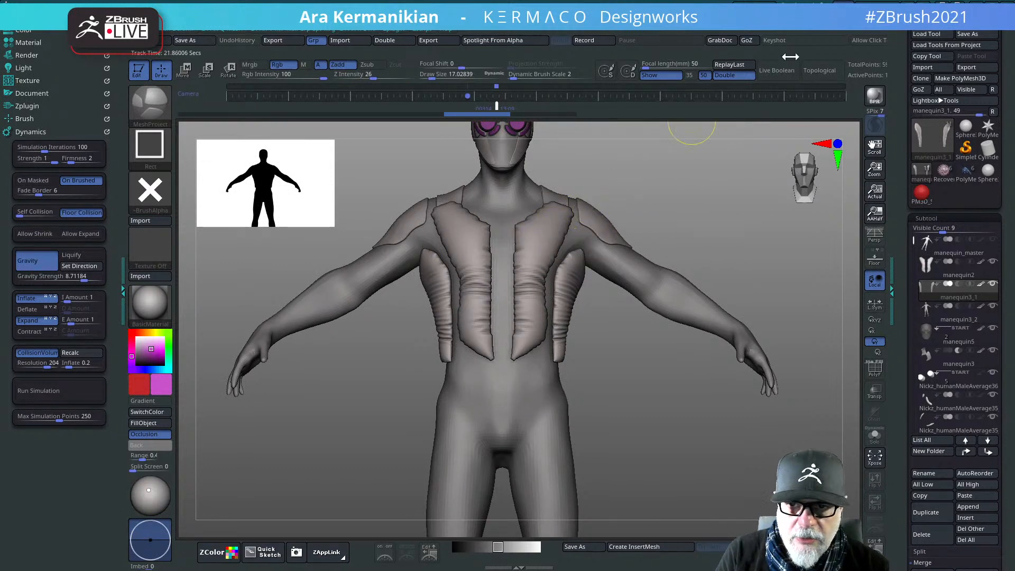
left_click(766, 78)
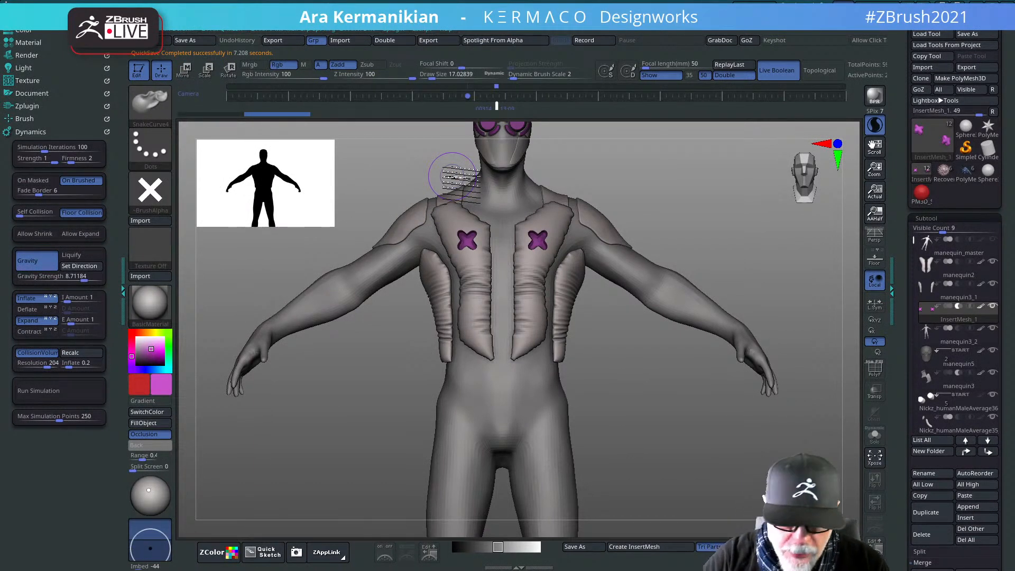
left_click_drag(665, 232, 541, 255)
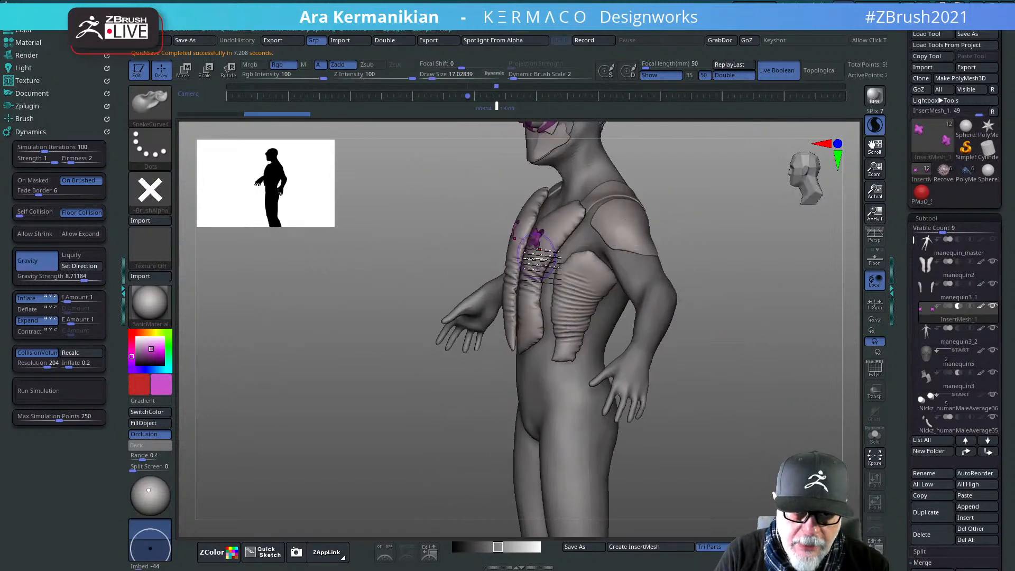
left_click_drag(752, 267, 869, 265)
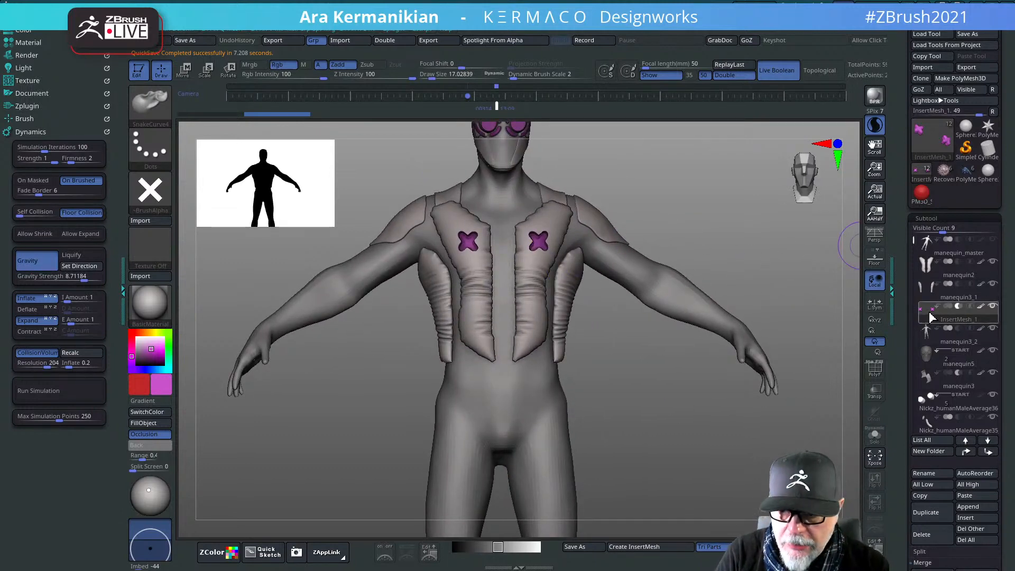
left_click_drag(686, 235, 682, 323)
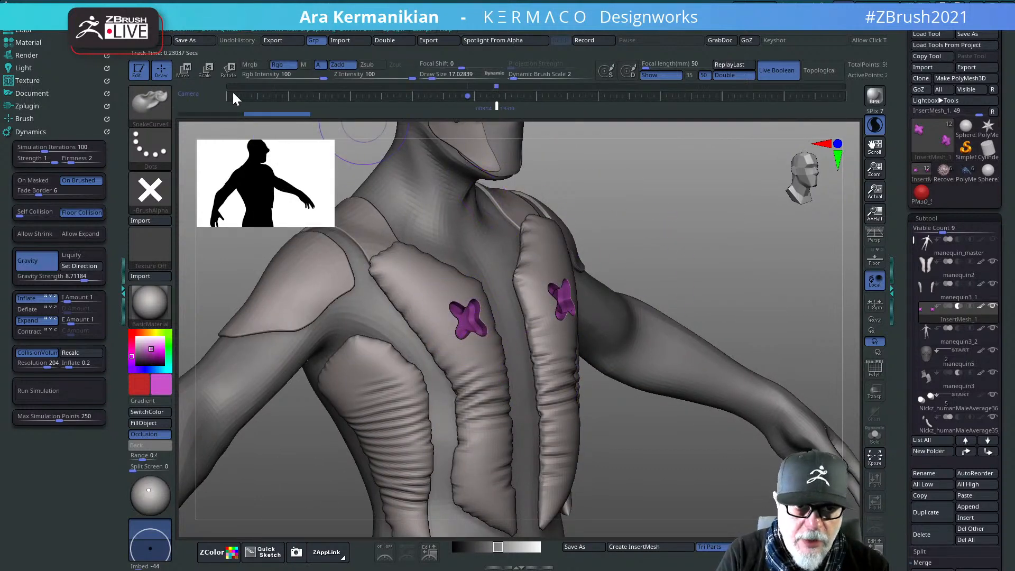
left_click_drag(716, 290, 714, 239, "shift")
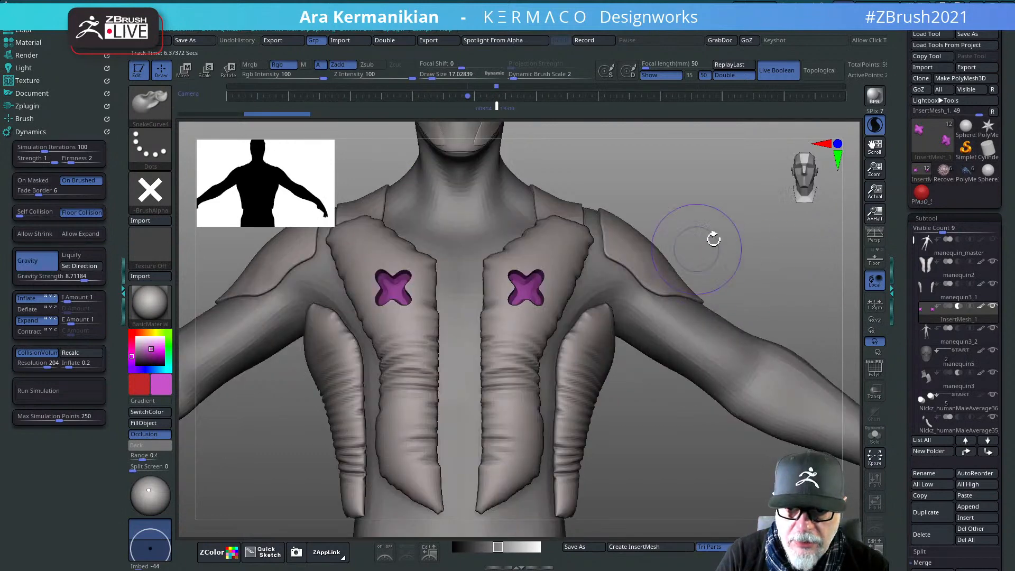
Step: Apply the Flat Color material and view the suit panels and X shapes without shading
left_click(159, 305)
left_click(417, 340)
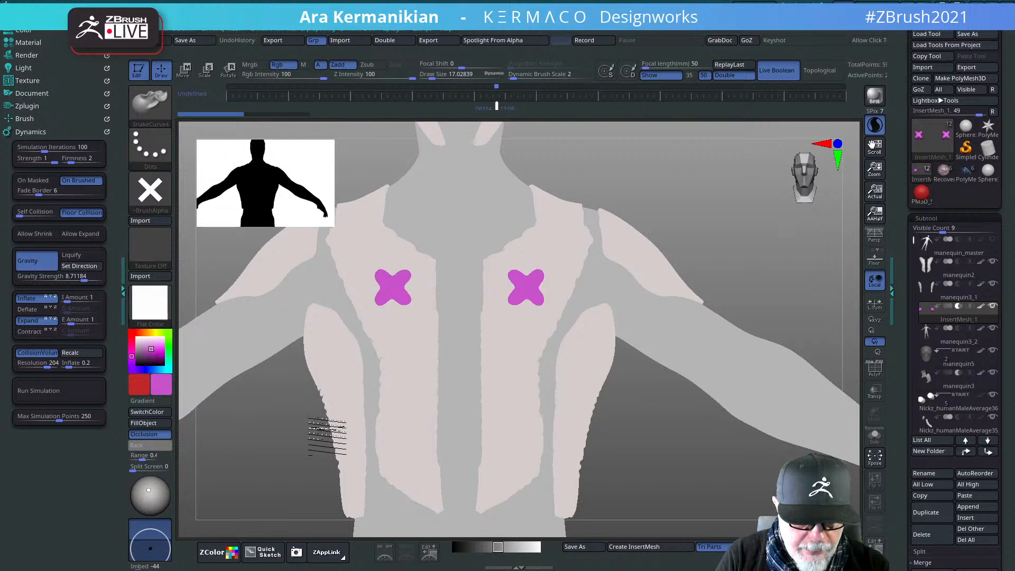
mouse_move(327, 436)
left_mouse_down()
mouse_move(264, 429)
mouse_move(201, 324)
mouse_move(206, 288)
mouse_move(308, 447)
left_mouse_up()
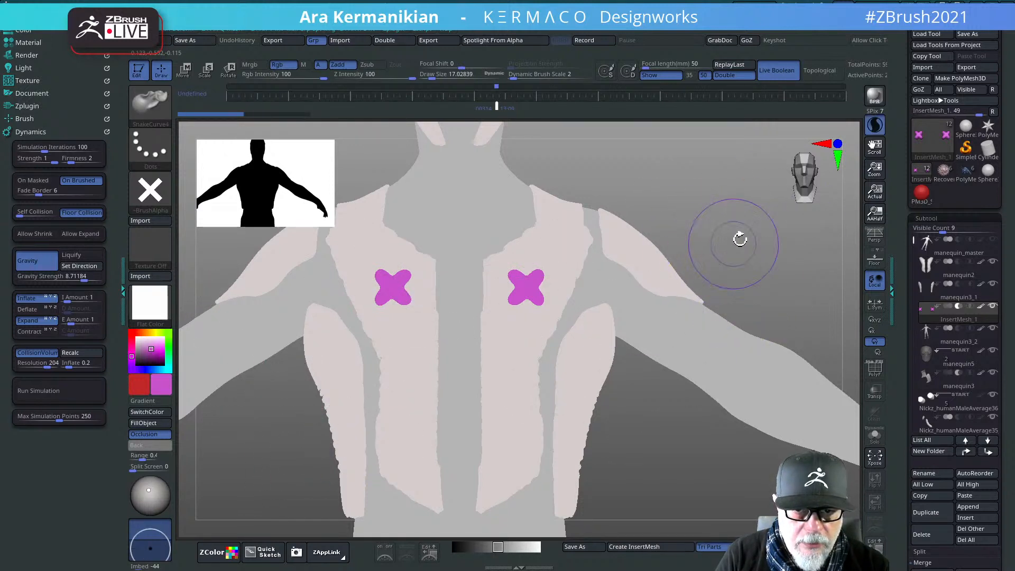
left_click_drag(758, 232, 652, 241, "alt")
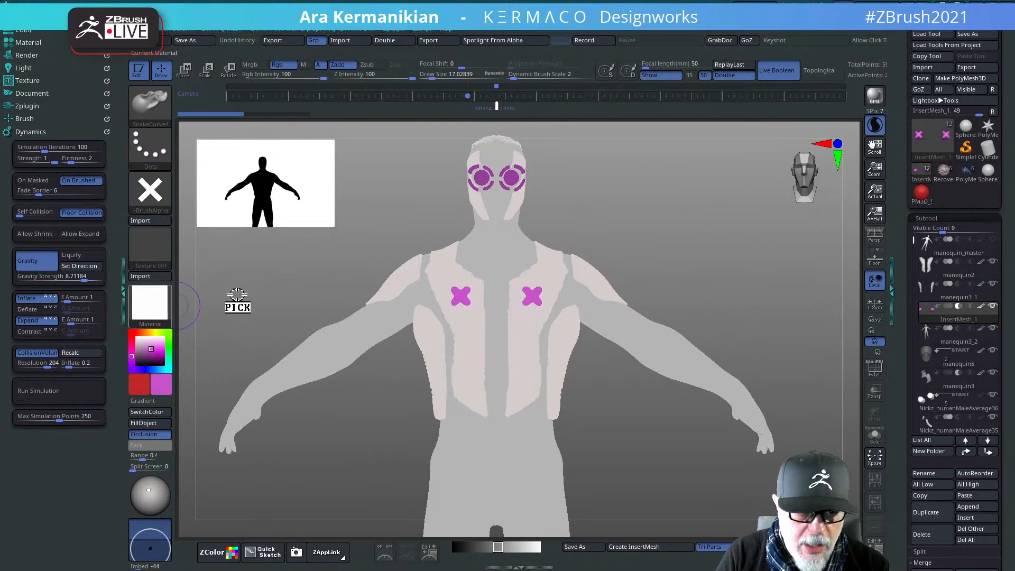
Step: Switch the material back to BasicMaterial and frame the mannequin's upper body
left_click(156, 311)
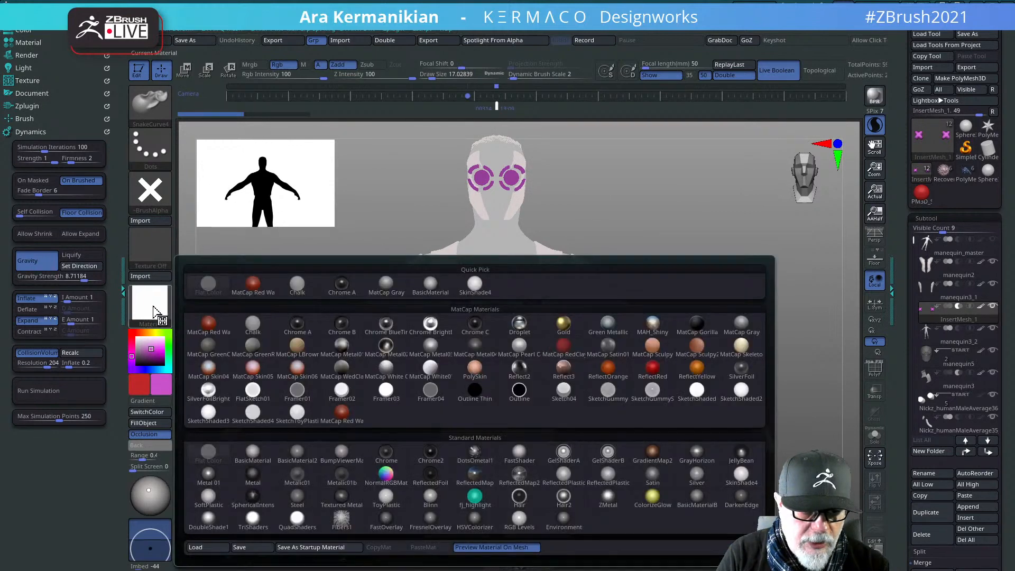
left_click(263, 453)
left_click_drag(664, 222, 656, 296, "alt")
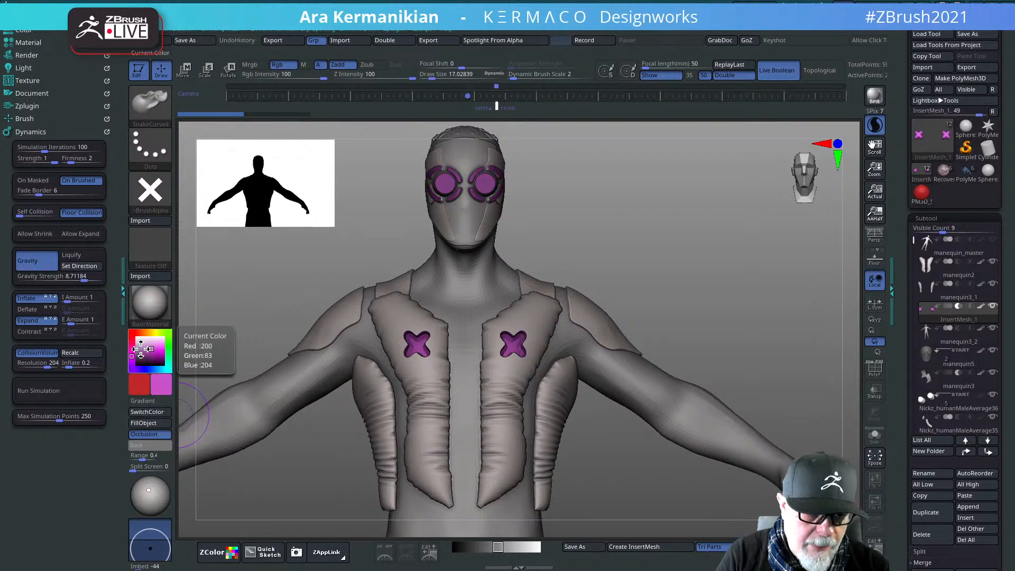
Step: Pick the chest panel's light colour from the model and fill the X-shaped InsertMesh_1 subtool with it
left_click_drag(158, 382, 392, 327)
left_click(150, 423)
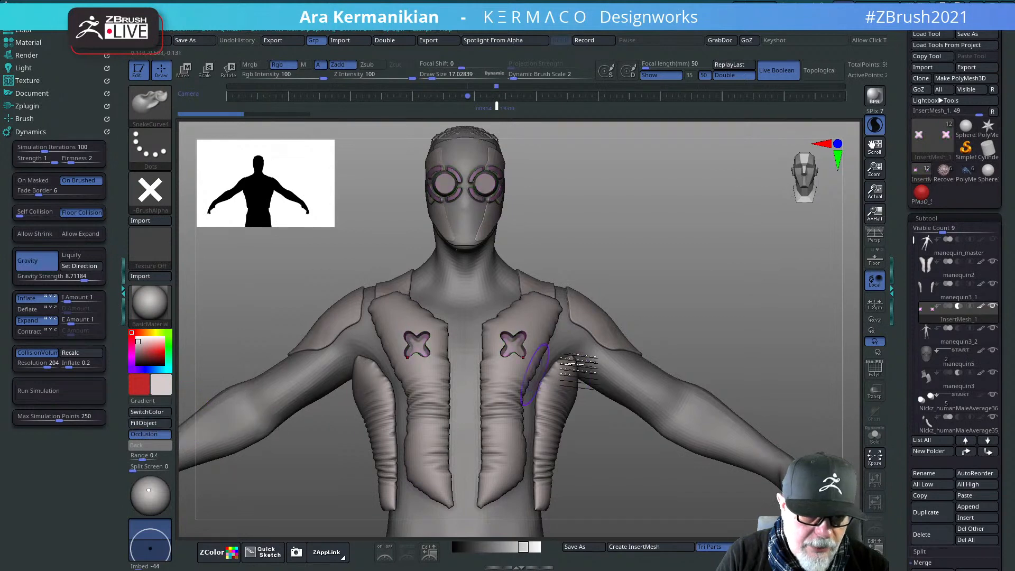
left_click_drag(686, 302, 520, 339)
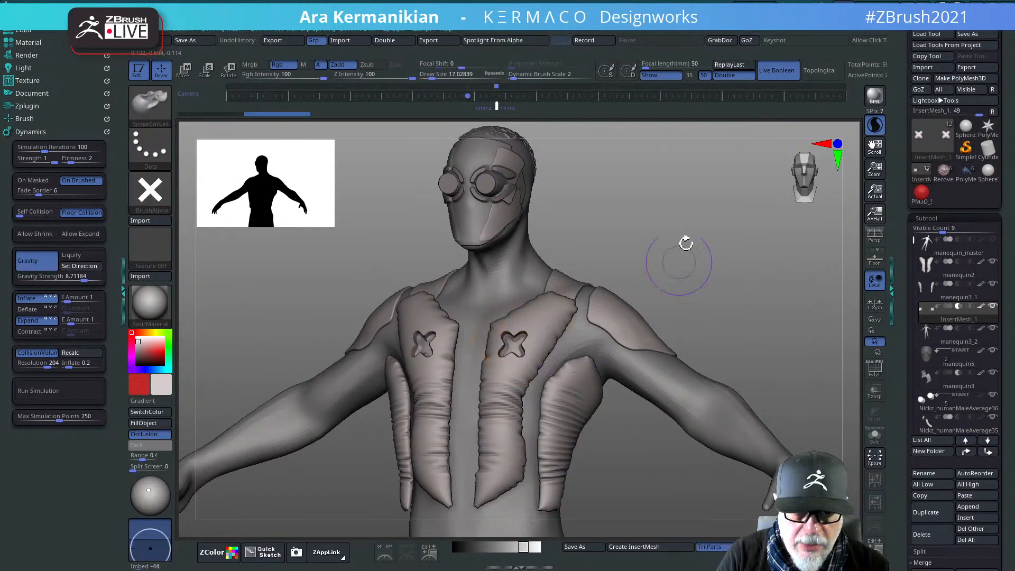
left_click_drag(681, 253, 714, 241)
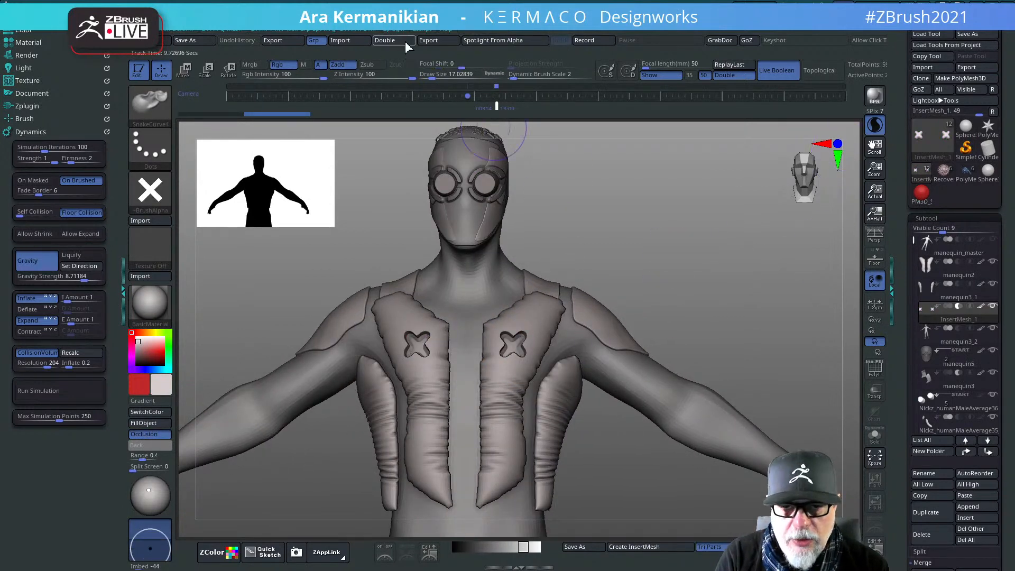
Step: Remove the X-shaped InsertMesh_1 subtool and make the manequin2 chest panels the active subtool
key("b")
key("m")
key("p")
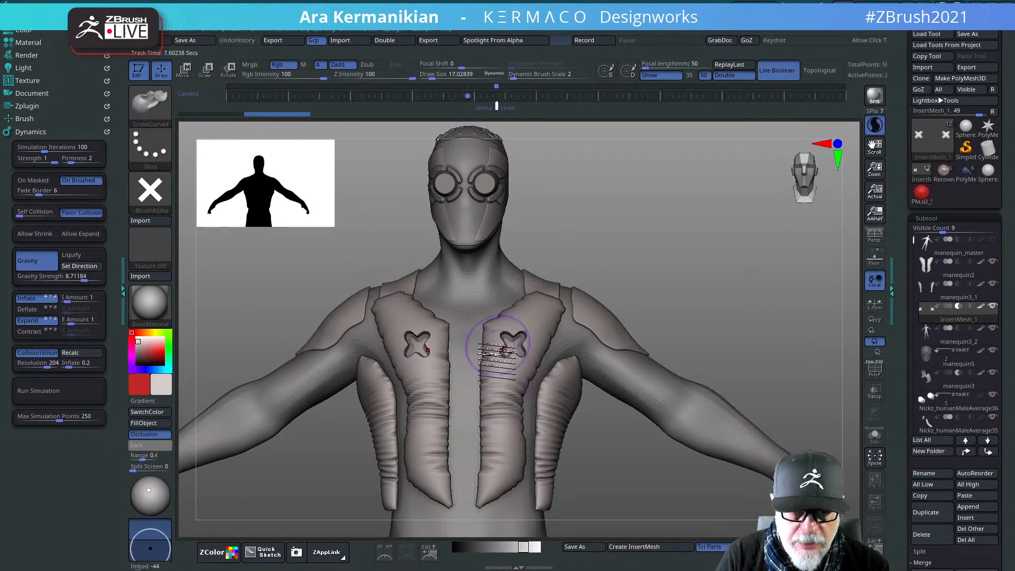
key("b")
key("s")
key("c")
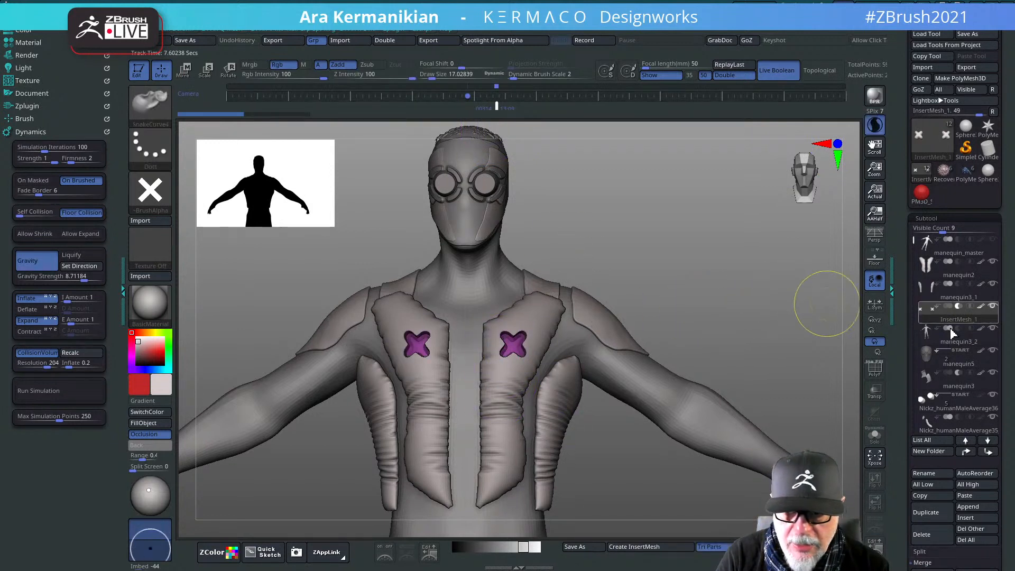
left_click(950, 290)
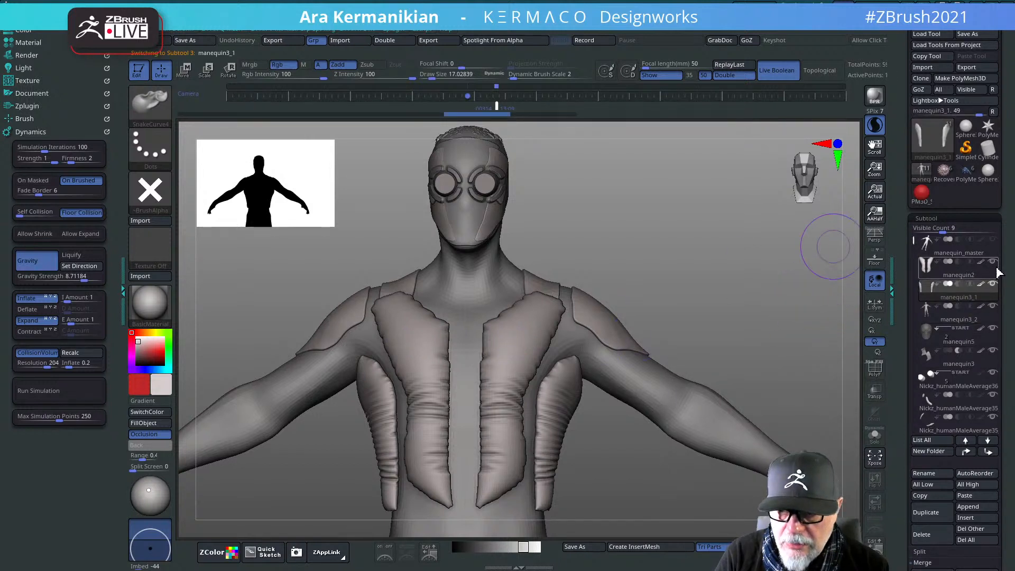
left_click(960, 274)
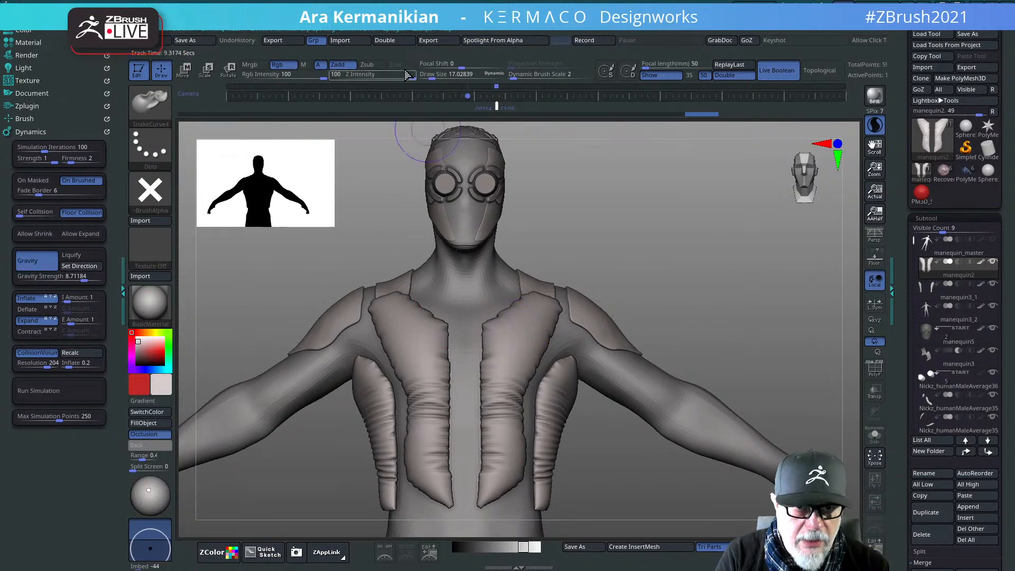
Step: Set the MeshProject brush's Z Intensity to 11 and try an X stamp on the chest panel
mouse_move(349, 75)
left_mouse_down("shift")
mouse_move(375, 75)
mouse_move(349, 76)
left_mouse_up("shift")
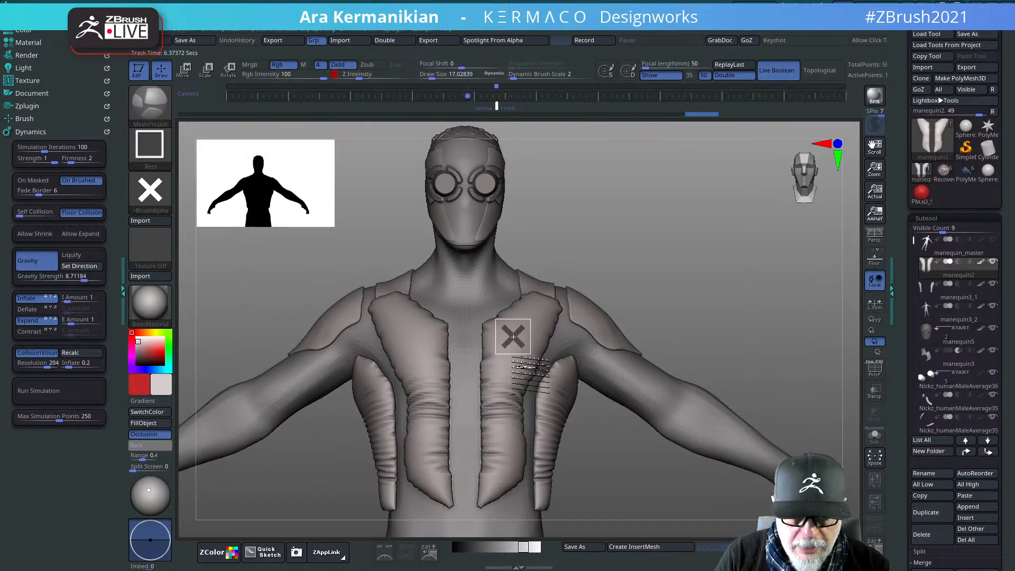
left_click(592, 388, "ctrl")
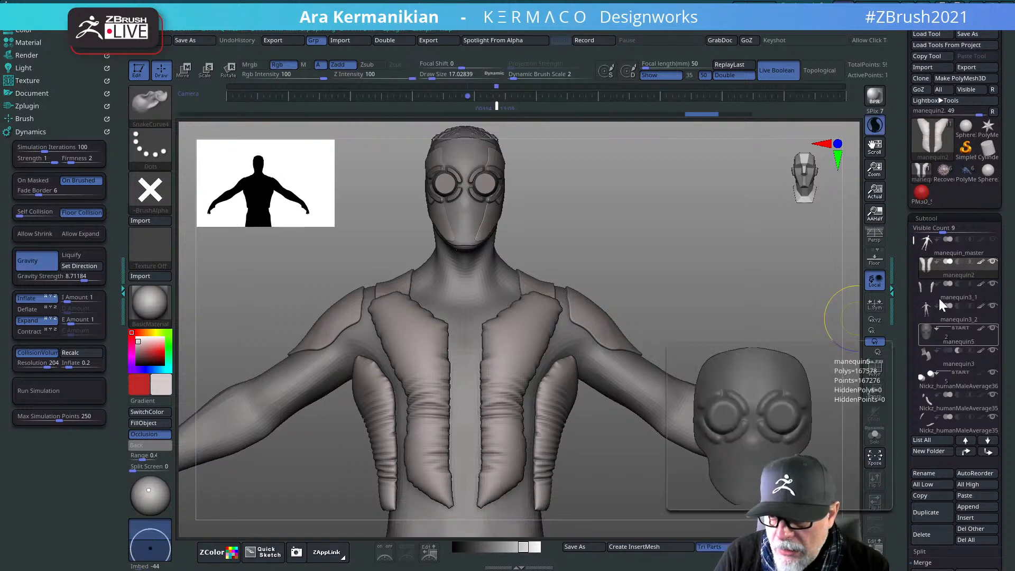
Step: Try projecting mirrored X meshes over the chest with manequin_master active, and delete the resulting InsertMesh_1 subtool
left_click(958, 256)
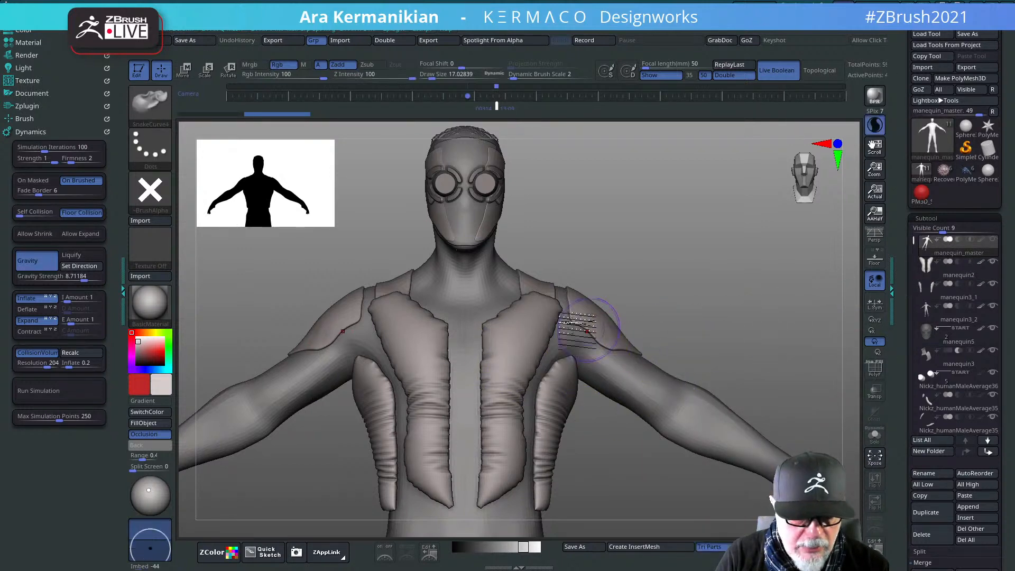
left_click_drag(515, 334, 524, 343)
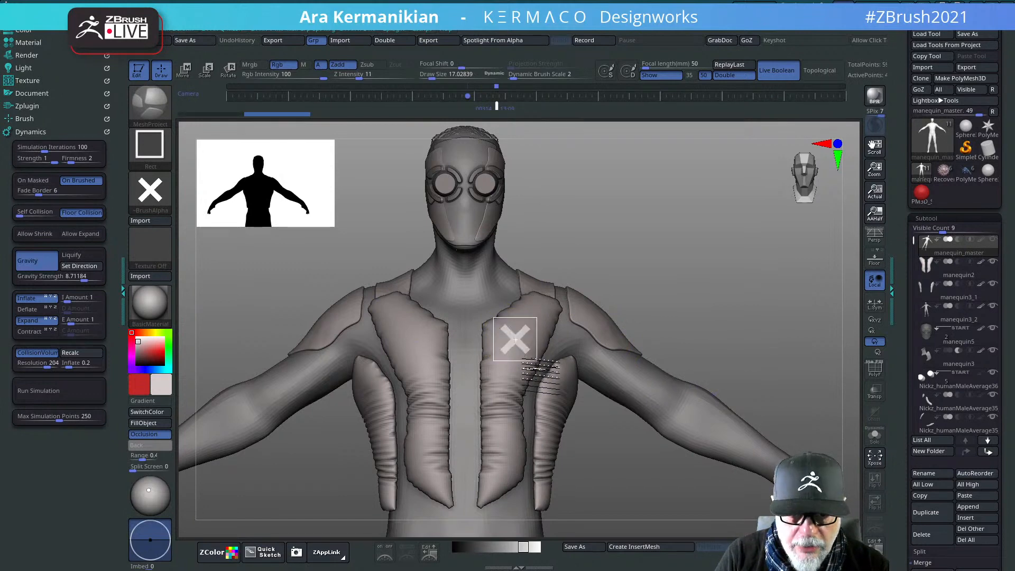
mouse_move(772, 301)
left_mouse_down()
mouse_move(697, 310)
mouse_move(711, 295)
mouse_move(765, 281)
left_mouse_up()
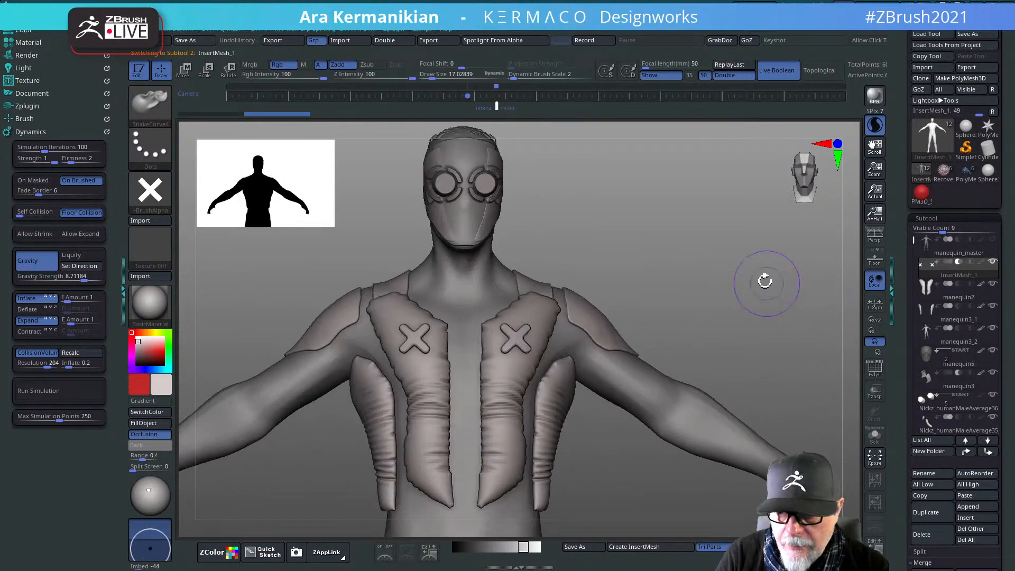
left_click(981, 296)
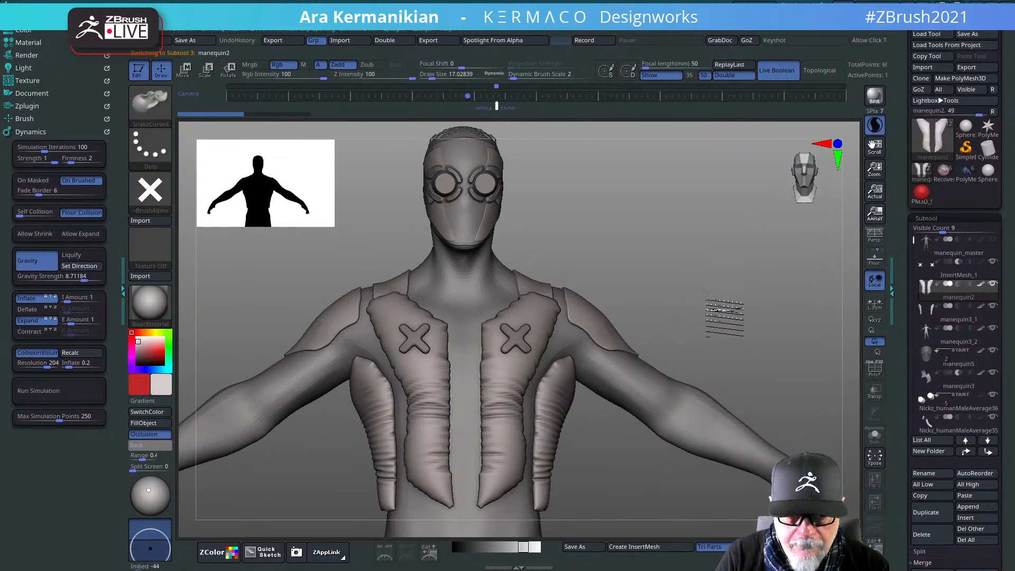
left_click(969, 276)
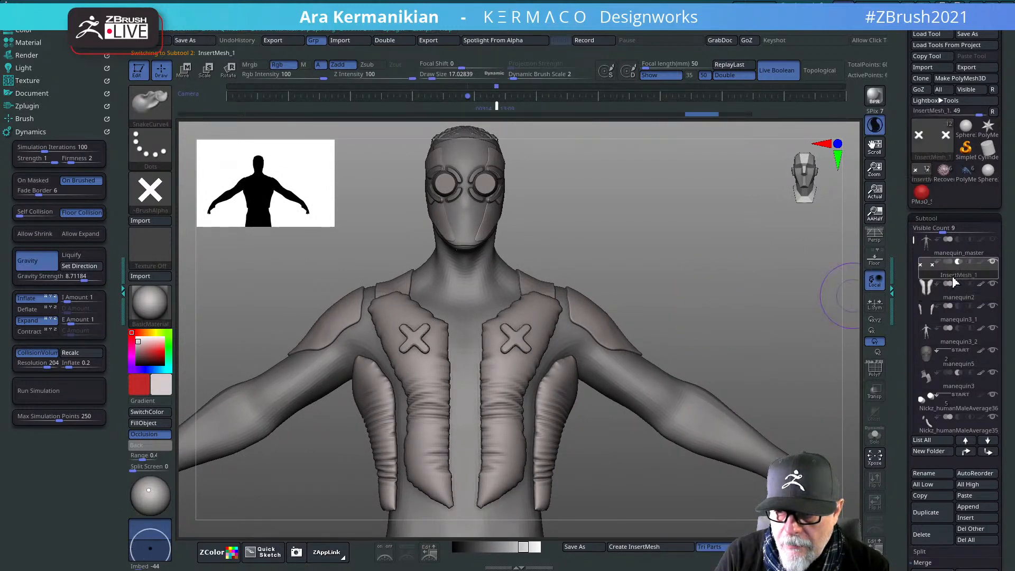
left_click(926, 539)
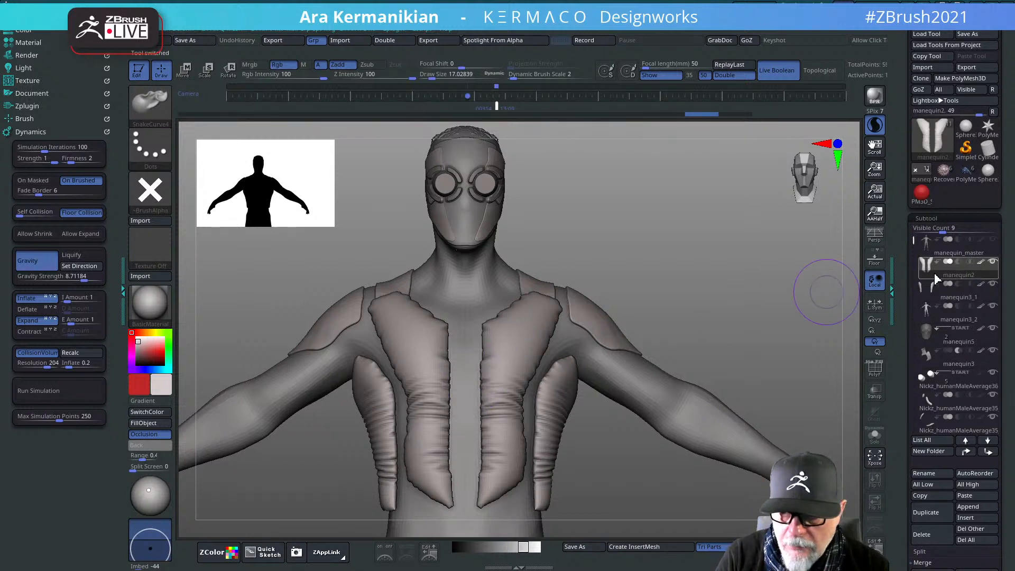
Step: Project mirrored X meshes onto the manequin2 chest panels as Live Boolean recesses and inspect them from several angles
left_click_drag(512, 336, 525, 364, "ctrl+shift")
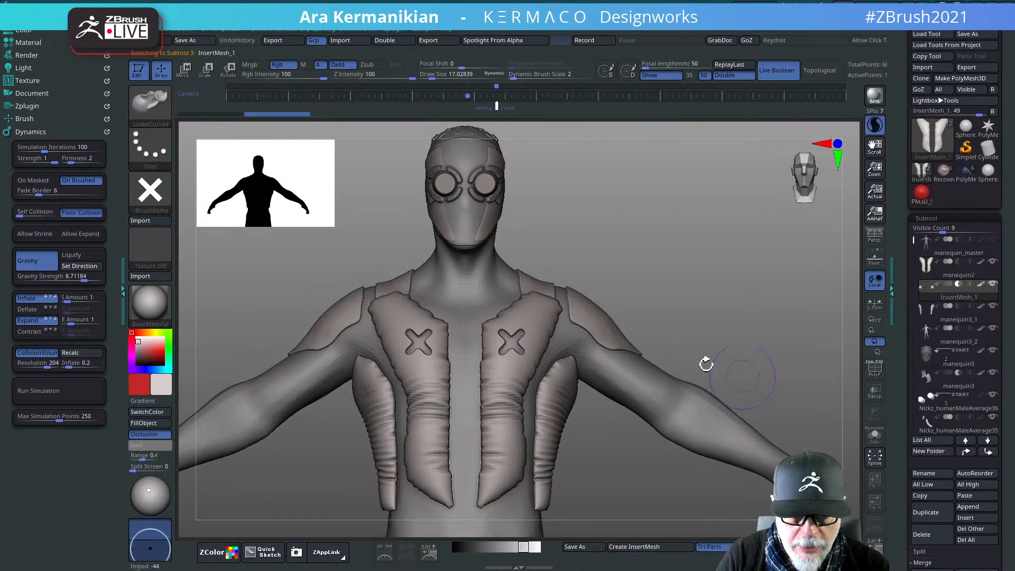
left_click_drag(723, 298, 551, 320)
left_click_drag(750, 307, 811, 300)
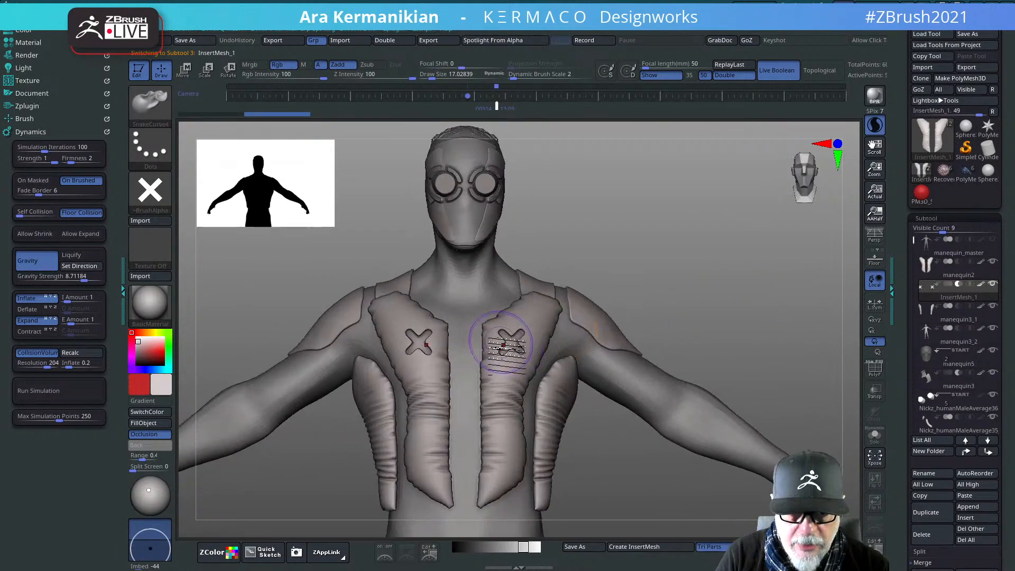
left_click_drag(682, 299, 651, 272)
left_click_drag(778, 276, 651, 261)
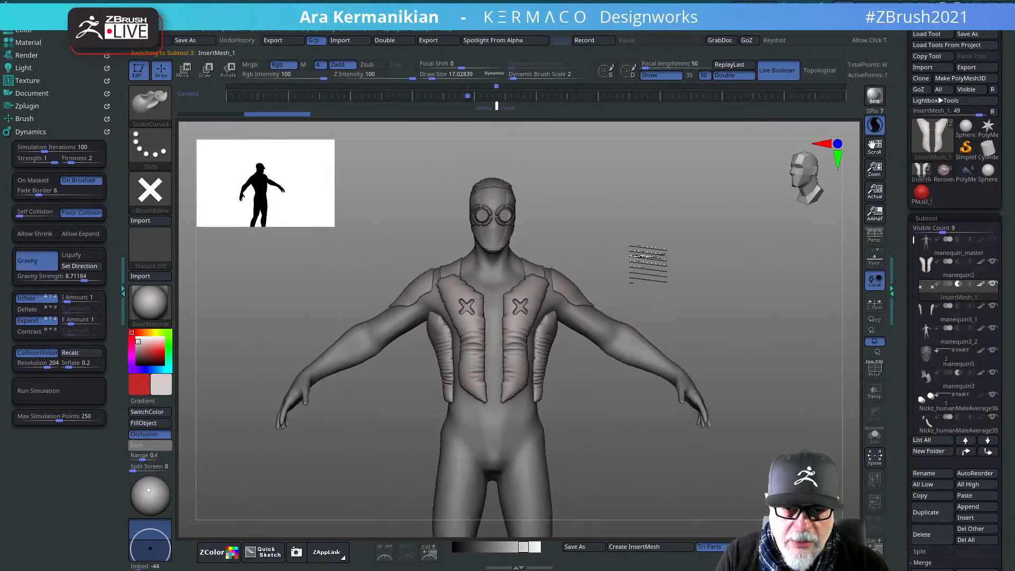
mouse_move(714, 283)
left_mouse_down()
mouse_move(707, 269)
mouse_move(725, 300)
left_mouse_up()
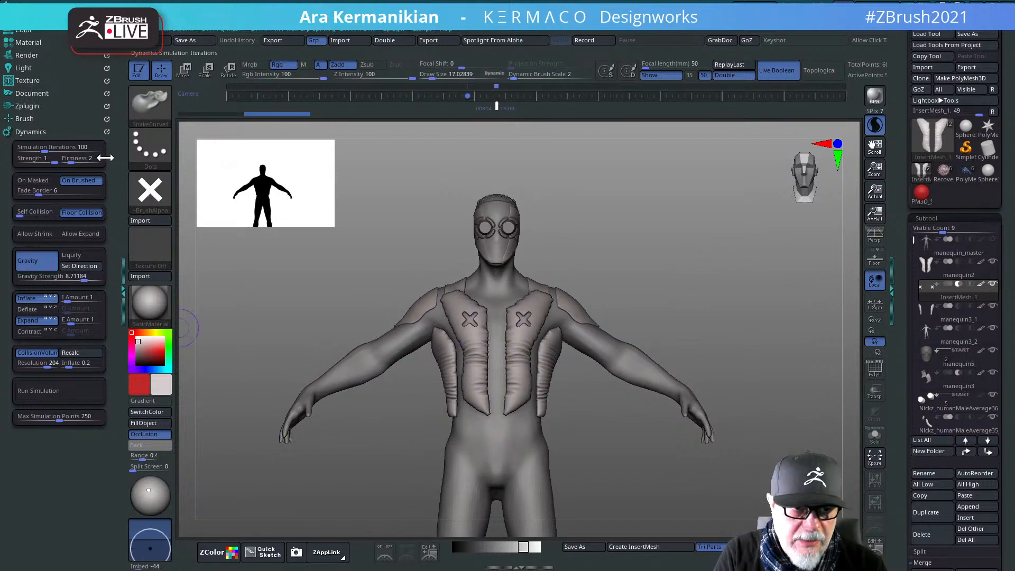
Step: Browse the hard-surface alphas in Lightbox for other shapes usable with the MeshProject brush
key("shift")
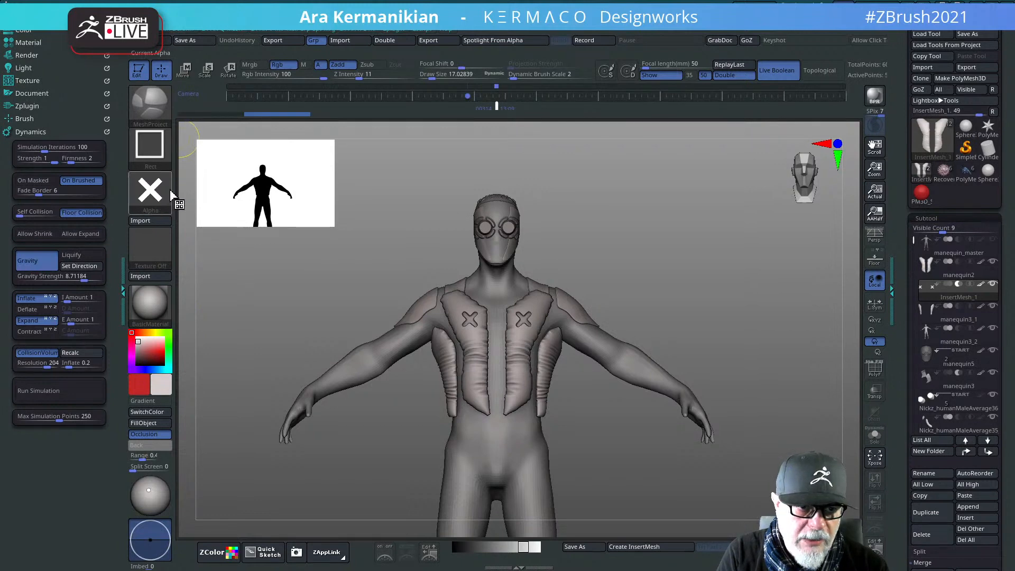
left_click(161, 221)
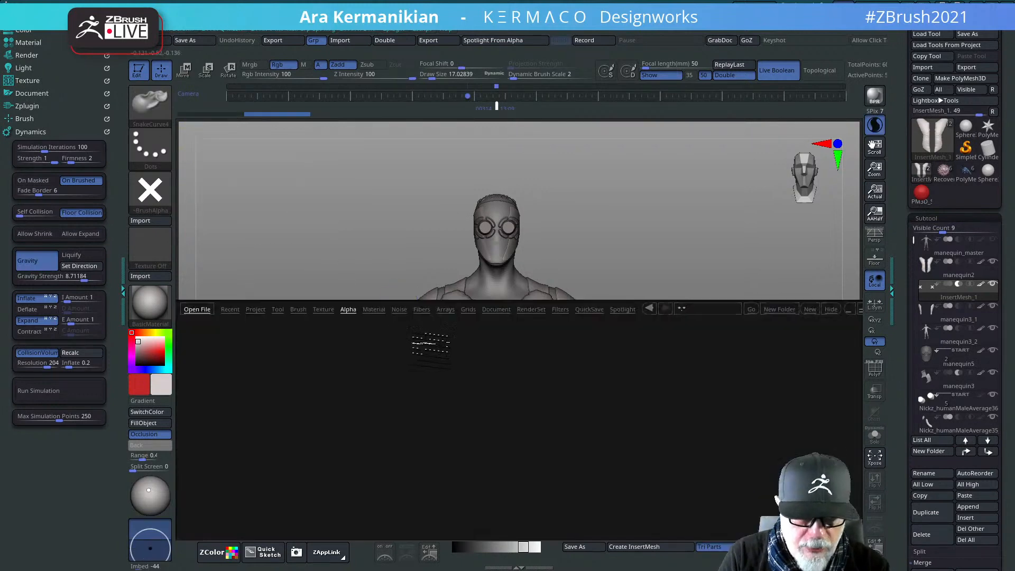
left_click_drag(722, 431, 611, 426)
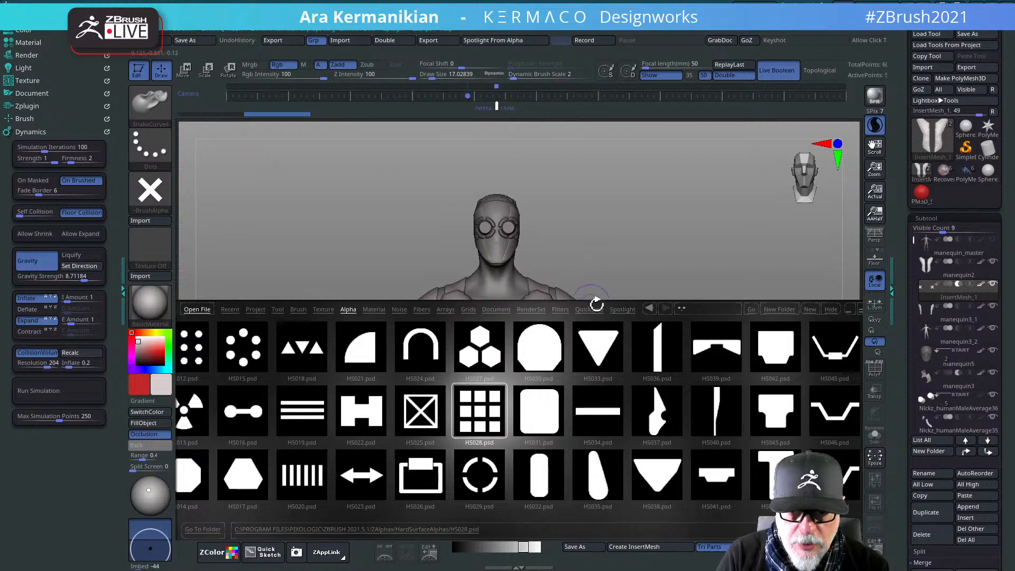
Step: Load a Spotlight file of alpha shapes, reposition the Spotlight dial and tile the images beside the mannequin
left_click(623, 310)
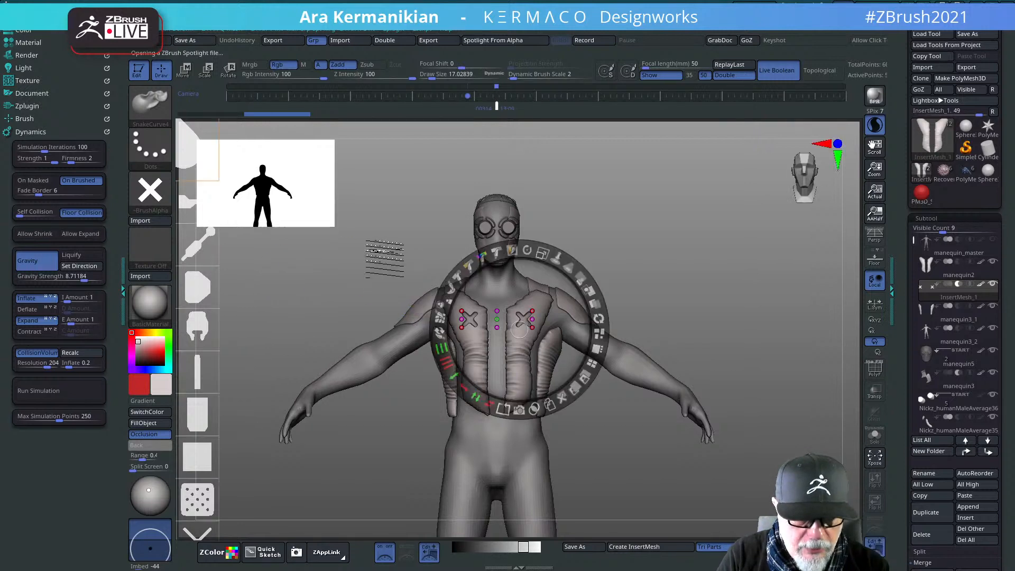
left_click_drag(550, 255, 574, 268)
key("ctrl+z")
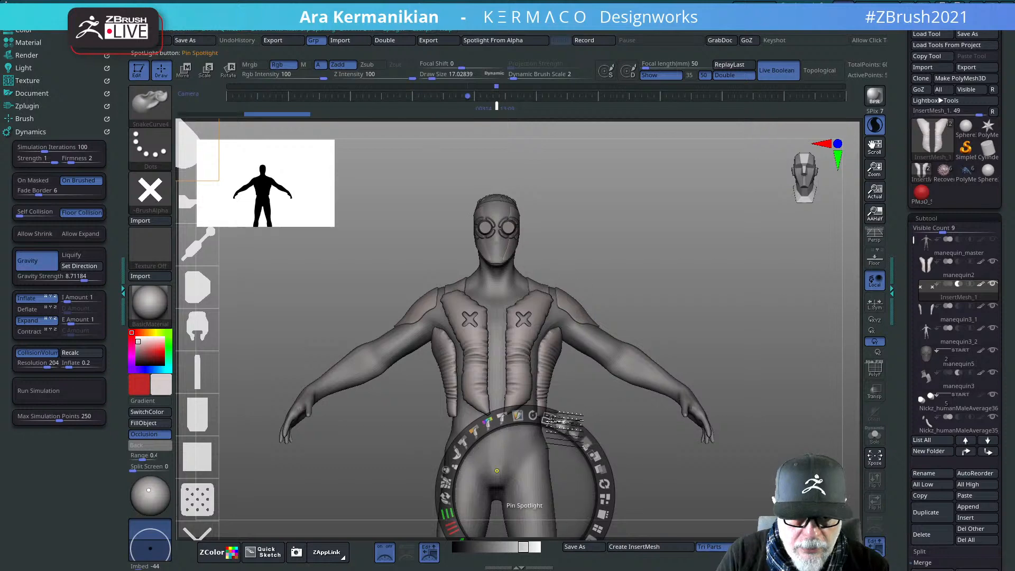
mouse_move(552, 419)
left_mouse_down("shift")
mouse_move(502, 418)
mouse_move(516, 416)
left_mouse_up("shift")
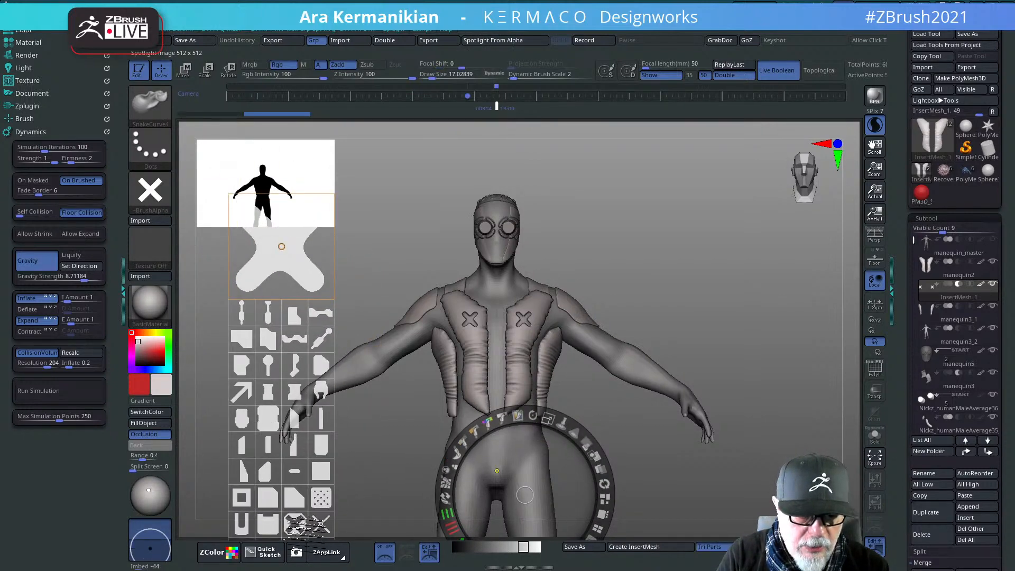
Step: Move the small X-in-square Spotlight image beside the mannequin's head, and turn Spotlight editing and display off
left_click_drag(525, 495, 690, 234)
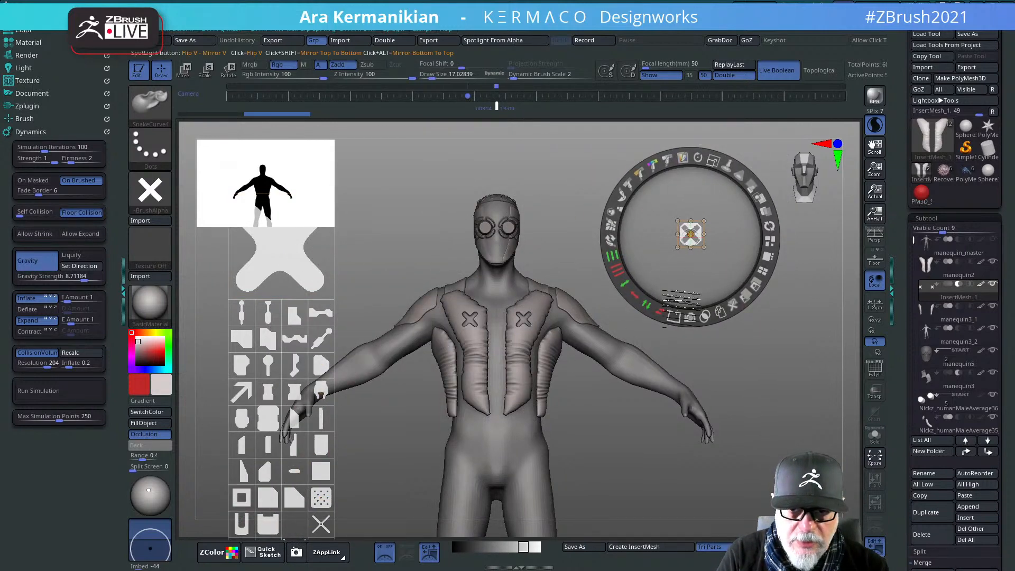
key("z")
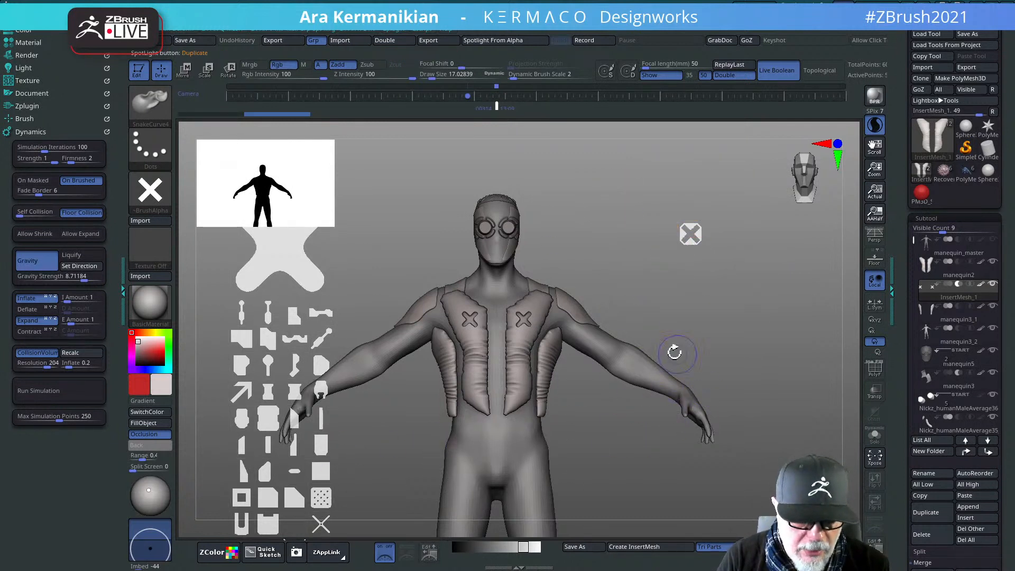
key("shift+z")
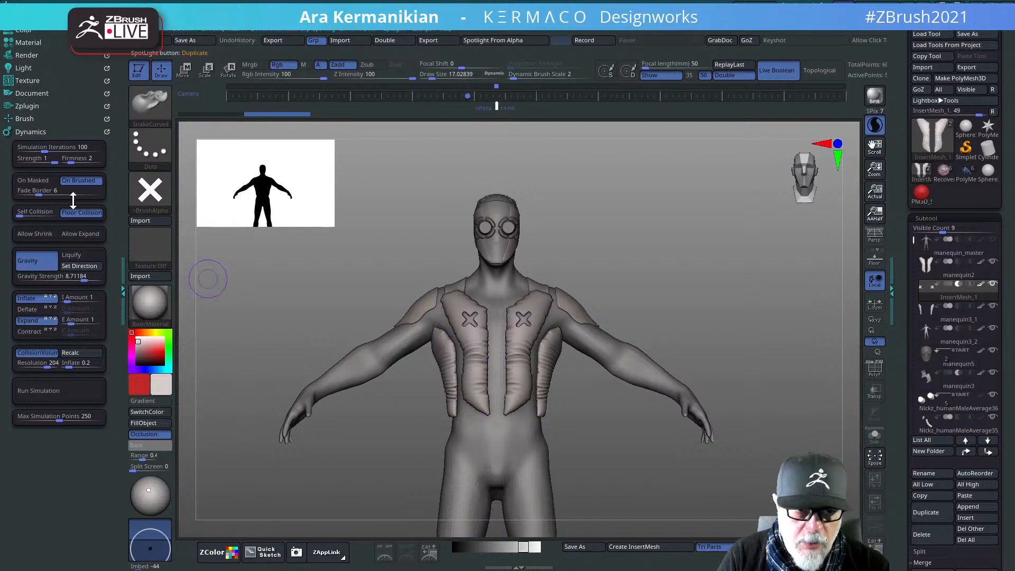
mouse_move(659, 219)
left_mouse_down()
mouse_move(607, 350)
mouse_move(687, 226)
mouse_move(634, 238)
left_mouse_up()
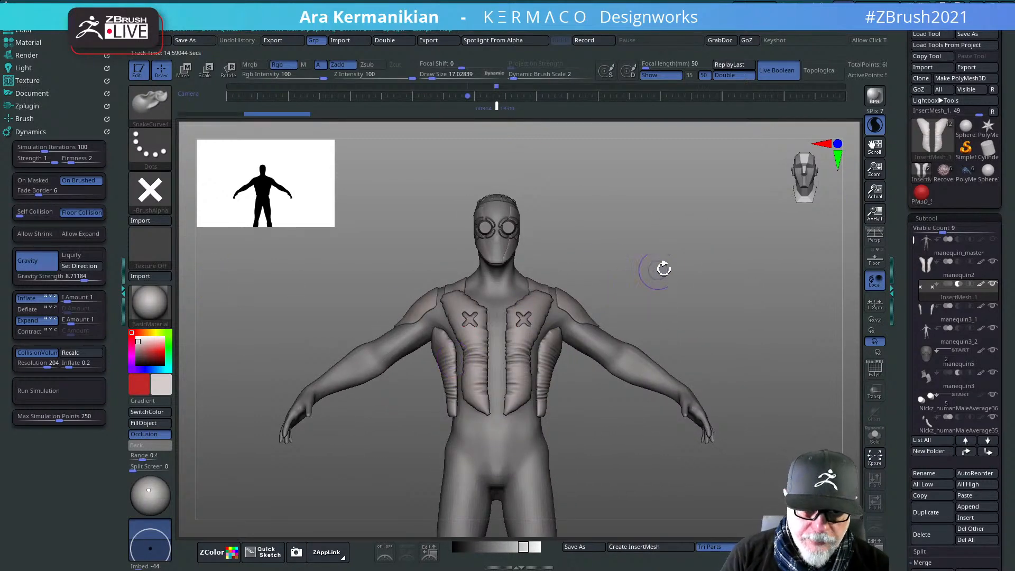
mouse_move(664, 280)
left_mouse_down()
mouse_move(630, 287)
mouse_move(684, 254)
mouse_move(724, 320)
mouse_move(650, 308)
mouse_move(634, 272)
mouse_move(660, 283)
mouse_move(651, 259)
mouse_move(695, 276)
left_mouse_up()
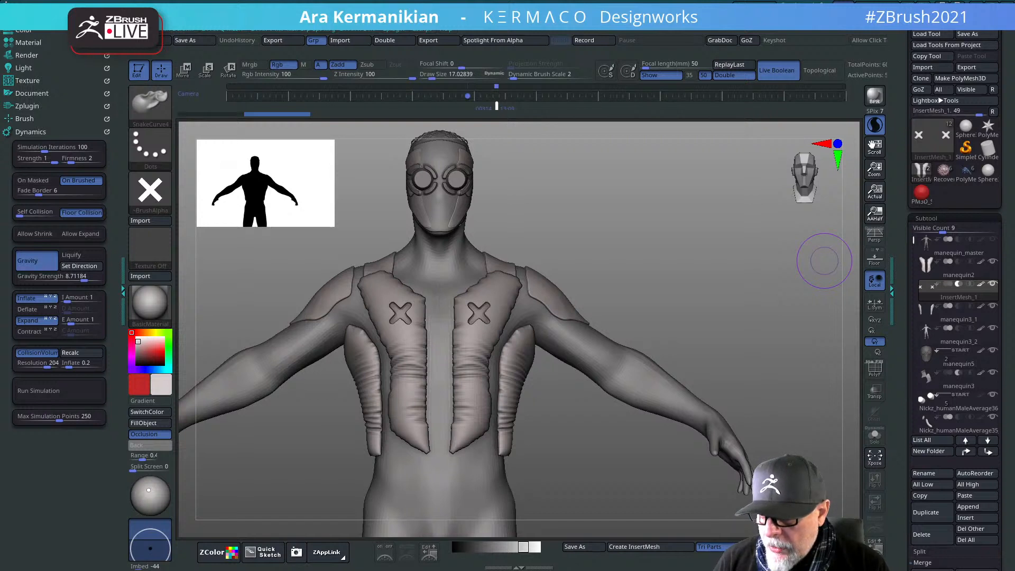
Step: Select the manequin2 chest panels subtool and undo its previous cloth wrinkles so the panels are smooth
left_click(159, 115)
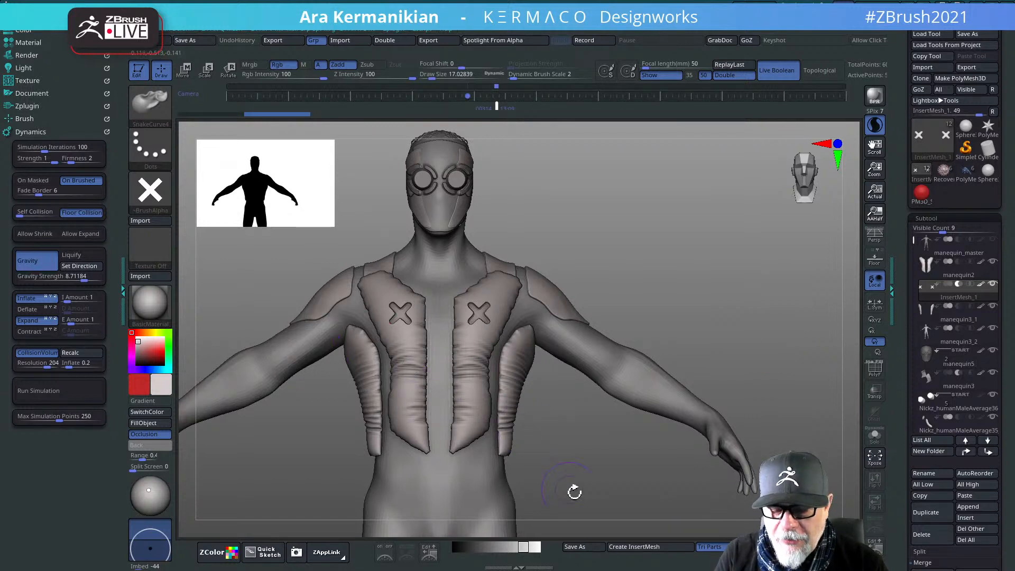
mouse_move(958, 403)
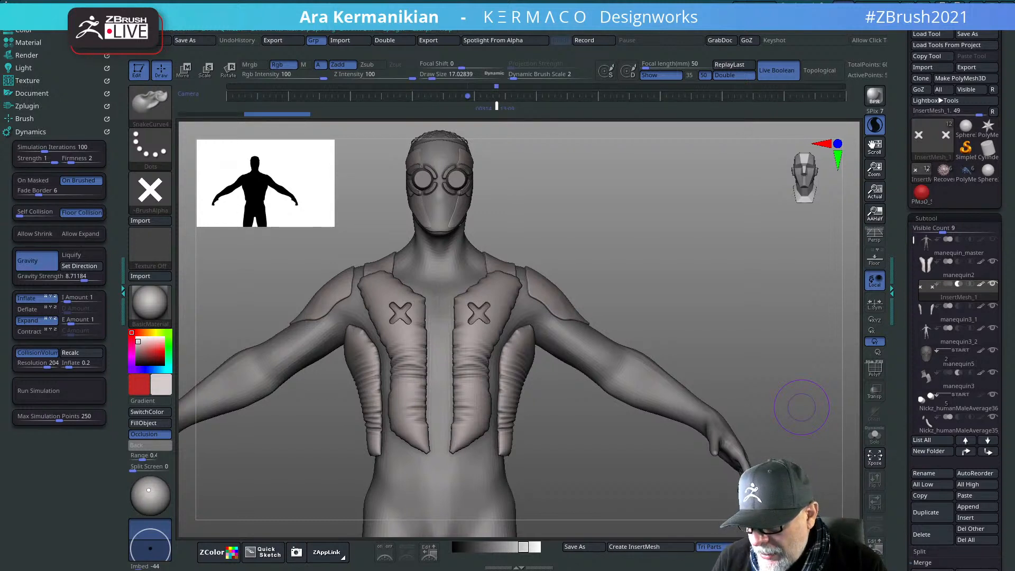
left_click(957, 275)
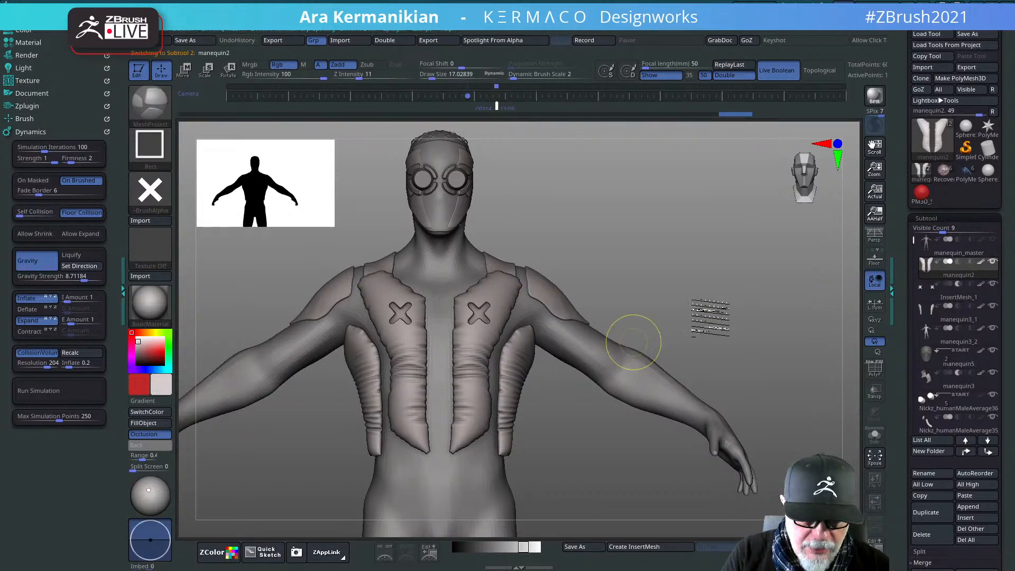
key("ctrl+z")
key("ctrl+z")
left_click_drag(706, 300, 601, 295)
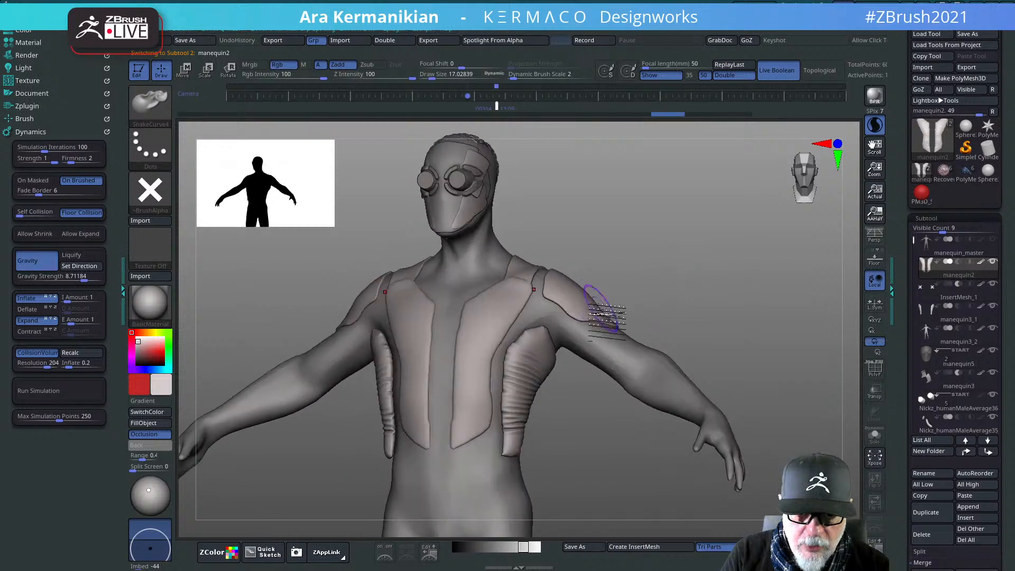
Step: Isolate the manequin2 chest panels with Solo, reduce the Draw Size to 5.44 and examine the smooth panels from several angles
left_click(875, 437)
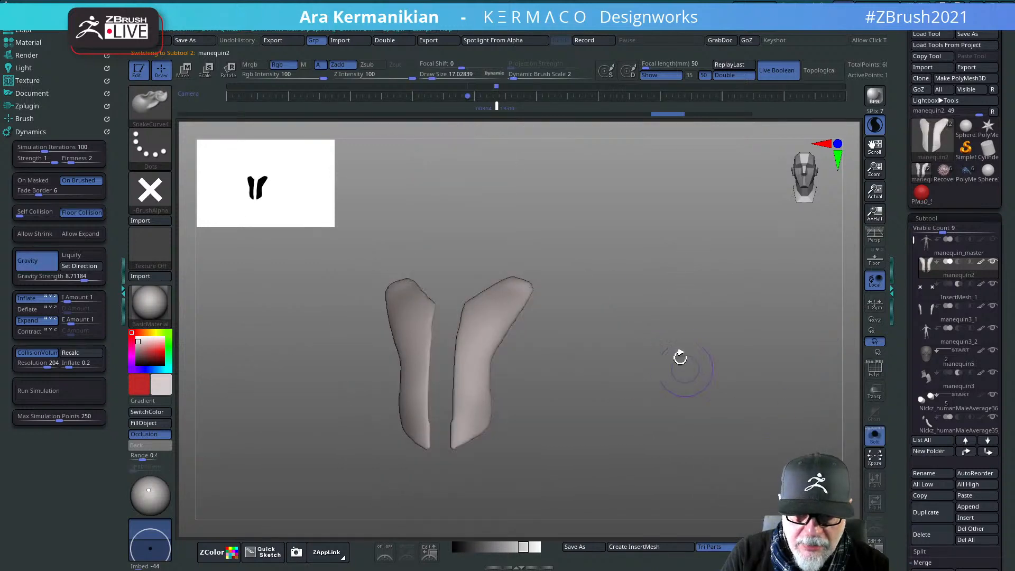
mouse_move(680, 358)
left_mouse_down()
mouse_move(611, 328)
mouse_move(705, 328)
mouse_move(643, 308)
mouse_move(640, 441)
mouse_move(698, 363)
mouse_move(688, 338)
mouse_move(587, 275)
left_mouse_up()
key("s")
mouse_move(578, 263)
left_mouse_down()
mouse_move(607, 269)
mouse_move(555, 272)
mouse_move(386, 127)
left_mouse_up()
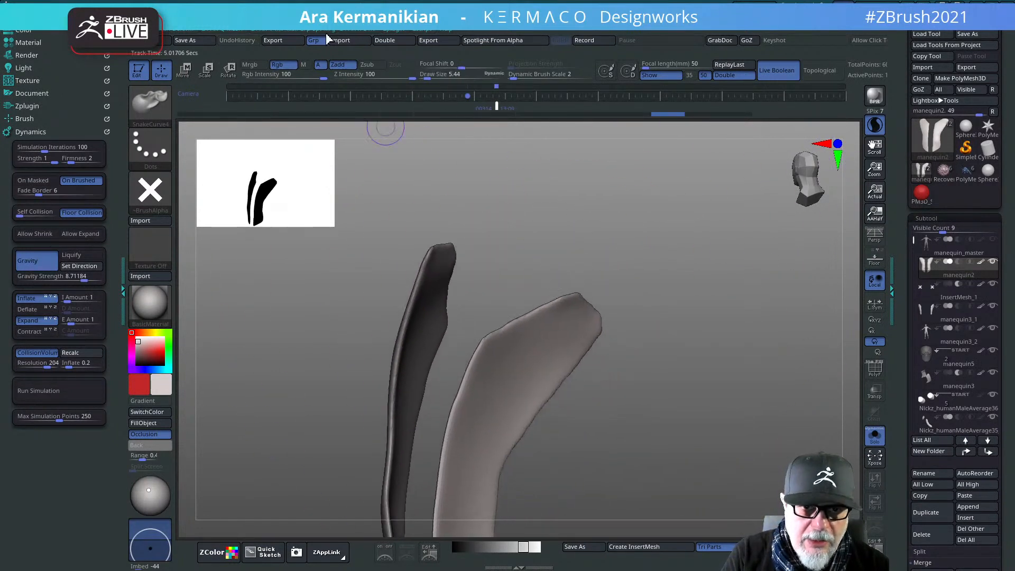
left_click_drag(595, 300, 494, 271)
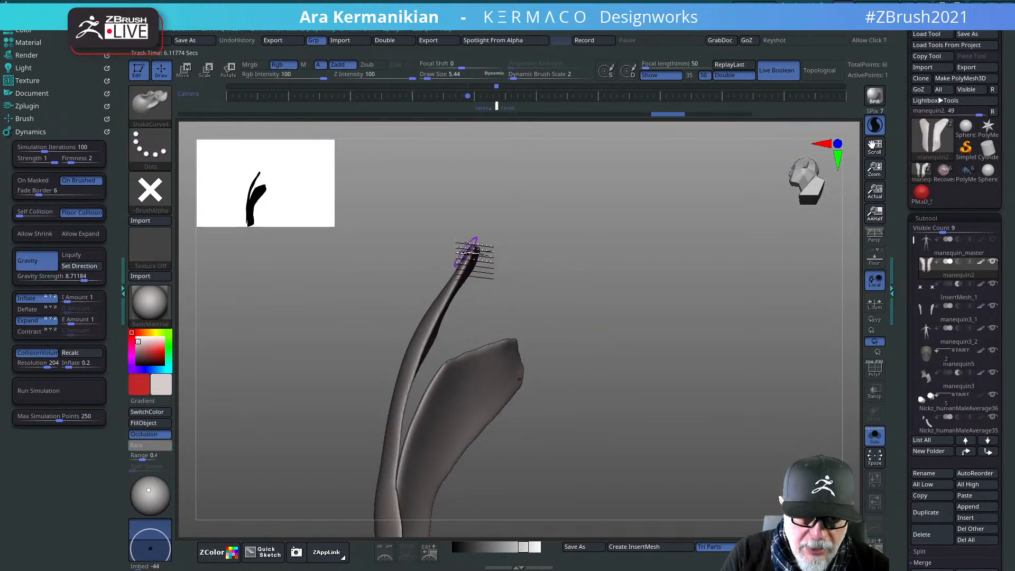
mouse_move(529, 301)
left_mouse_down()
mouse_move(580, 288)
mouse_move(494, 317)
left_mouse_up()
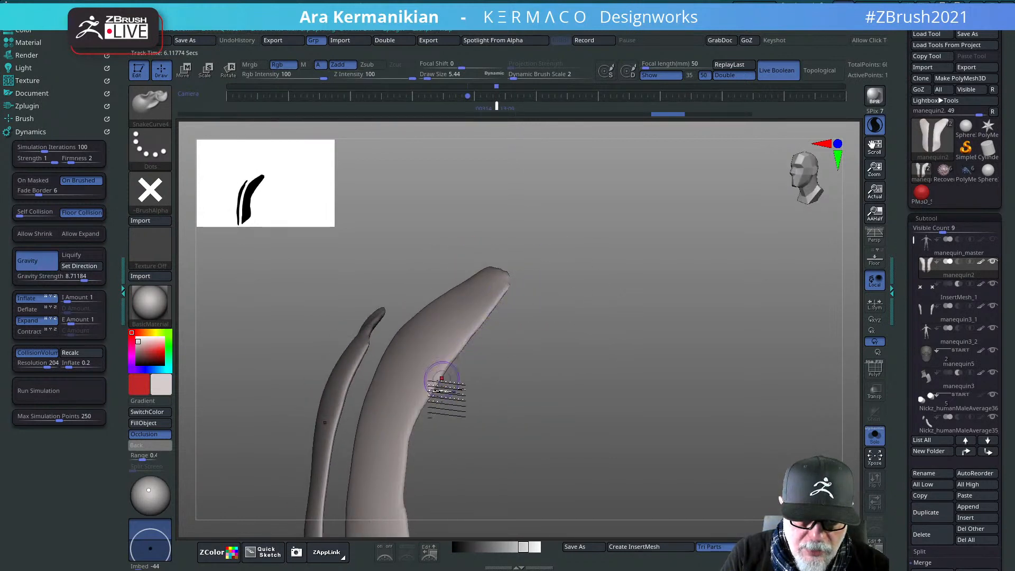
mouse_move(444, 381)
left_mouse_down()
mouse_move(513, 365)
mouse_move(503, 317)
mouse_move(414, 265)
left_mouse_up()
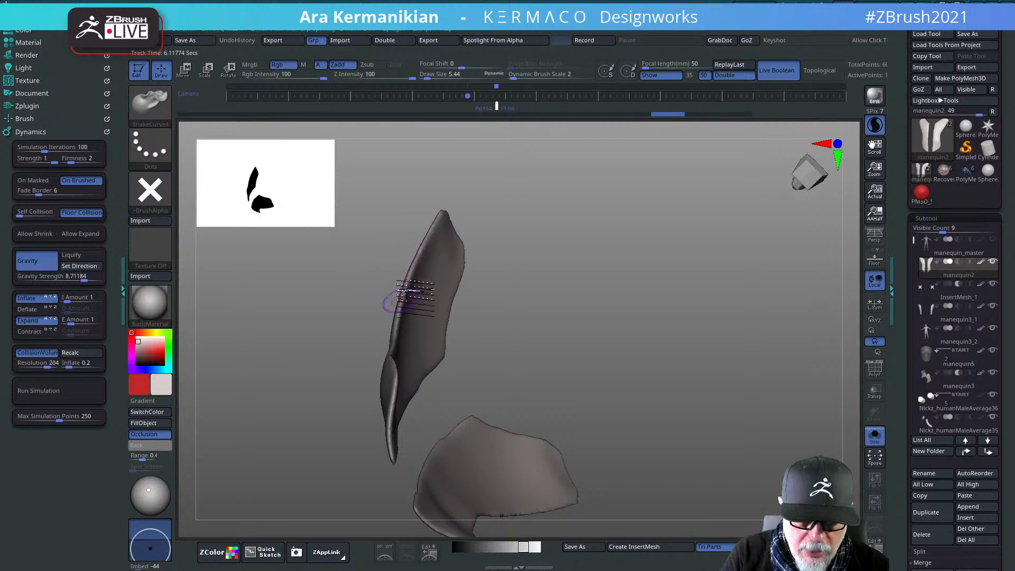
left_click_drag(578, 276, 690, 306)
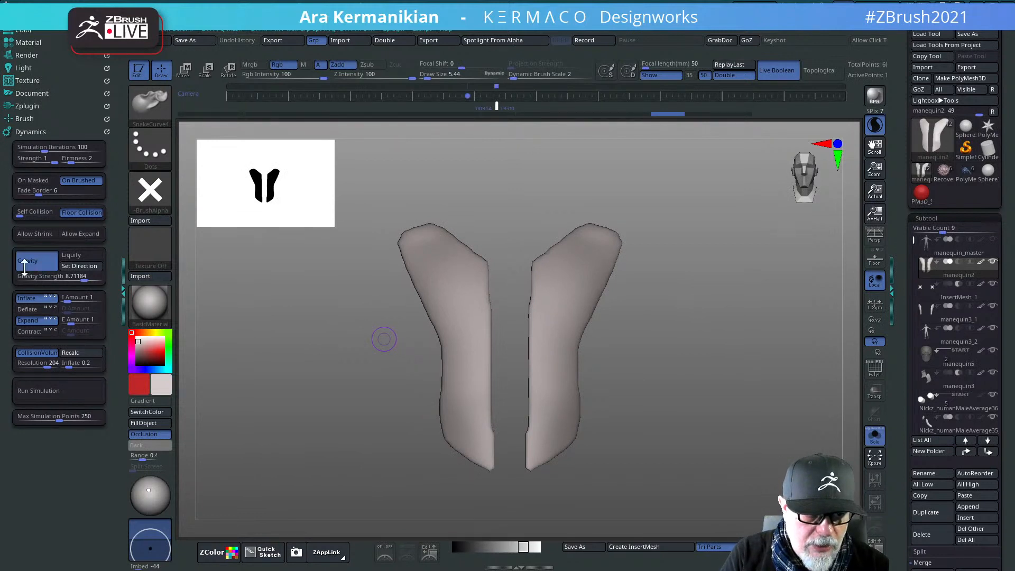
Step: Disable Inflate and run the cloth simulation on the chest panels with Gravity and Expand active
left_click(26, 299)
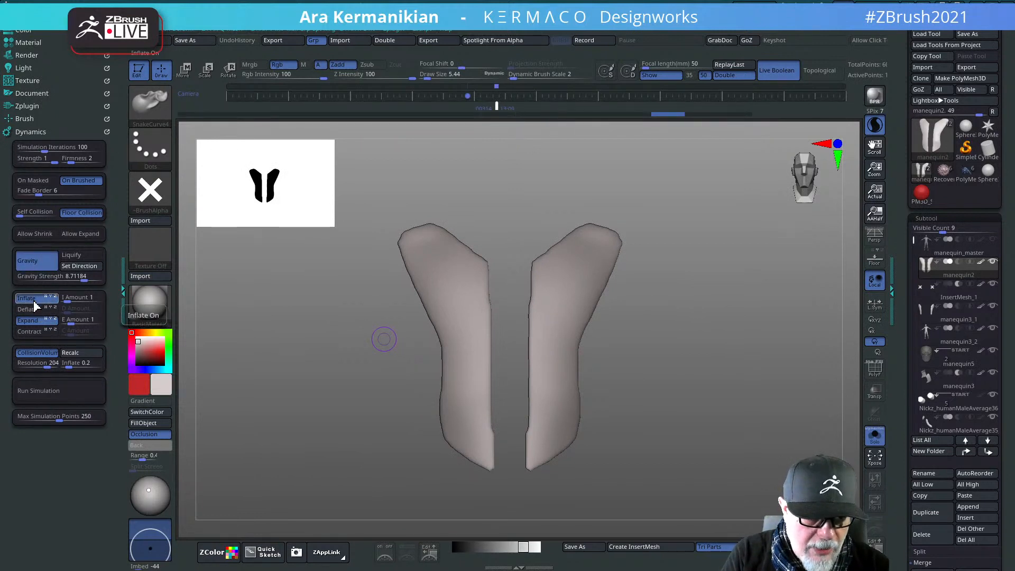
left_click(58, 394)
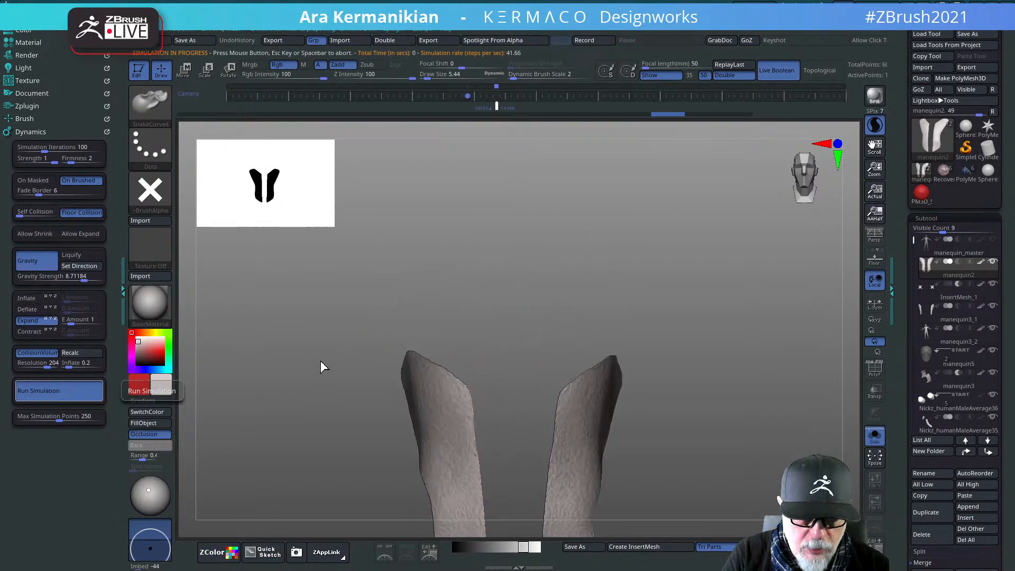
left_click(192, 341)
Step: Disable Gravity, run the simulation on the chest panels with only Expand active, and inspect the surface
left_click(43, 265)
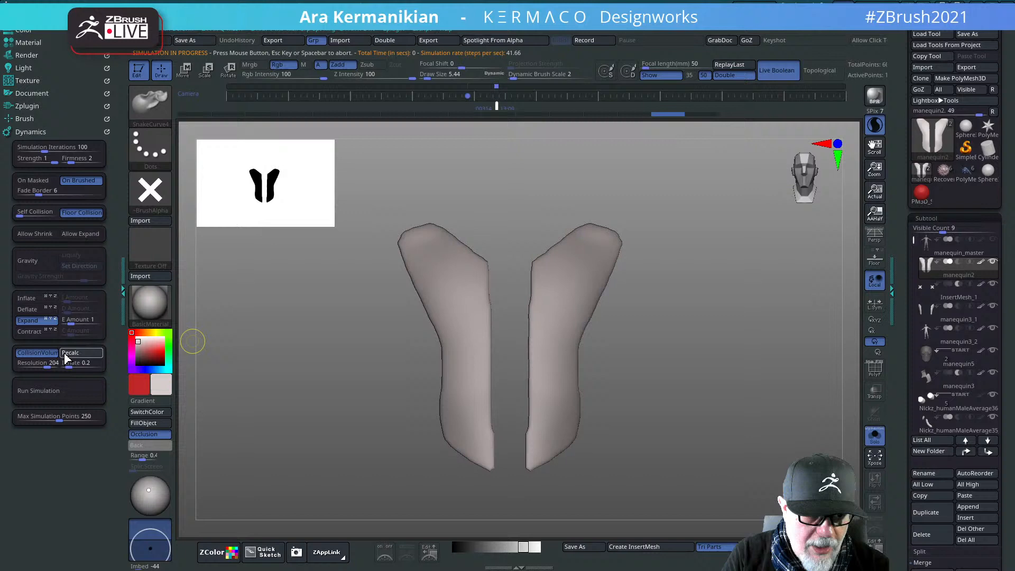
left_click(73, 391)
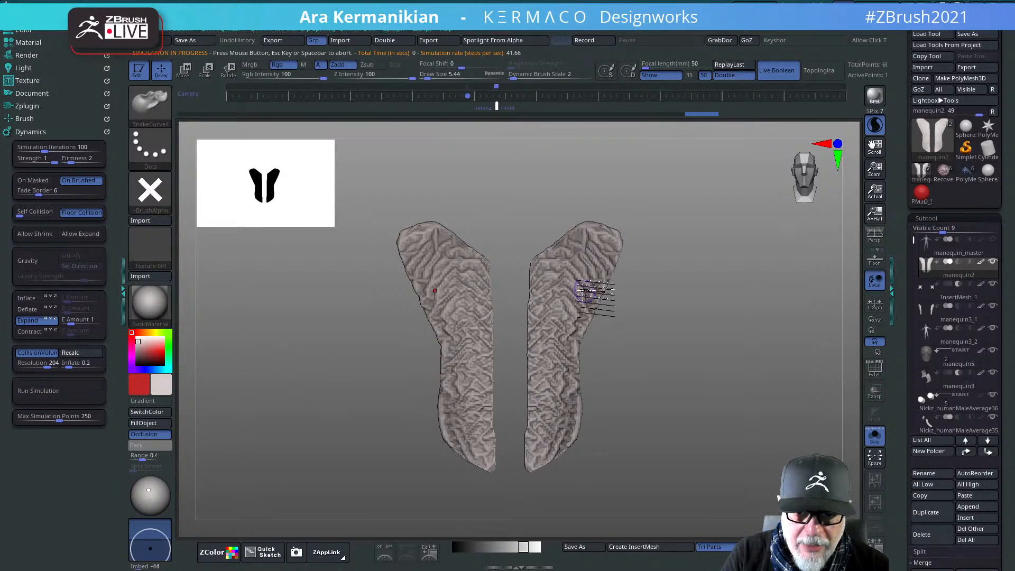
left_click_drag(689, 356, 646, 324)
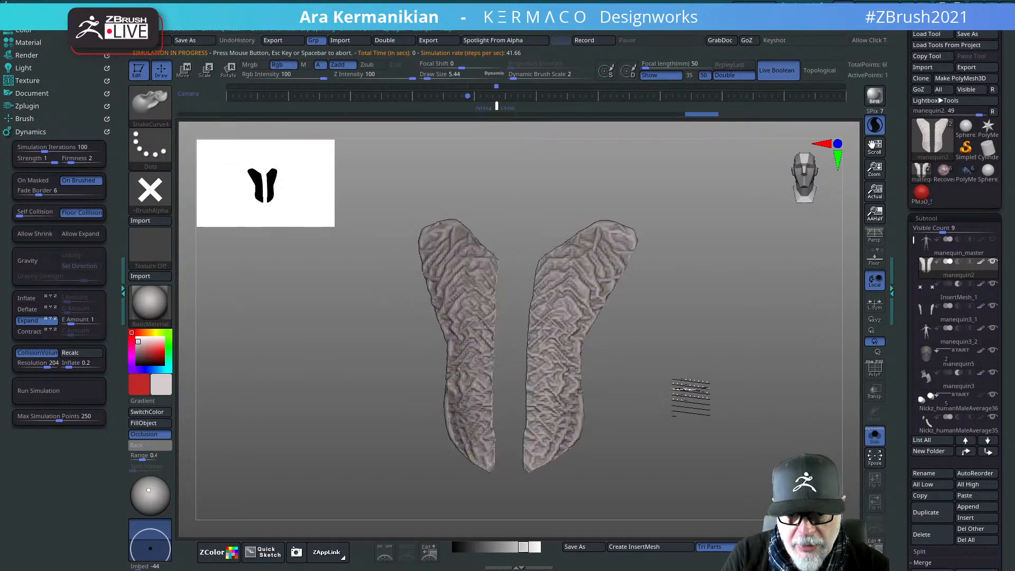
left_click_drag(685, 402, 585, 294)
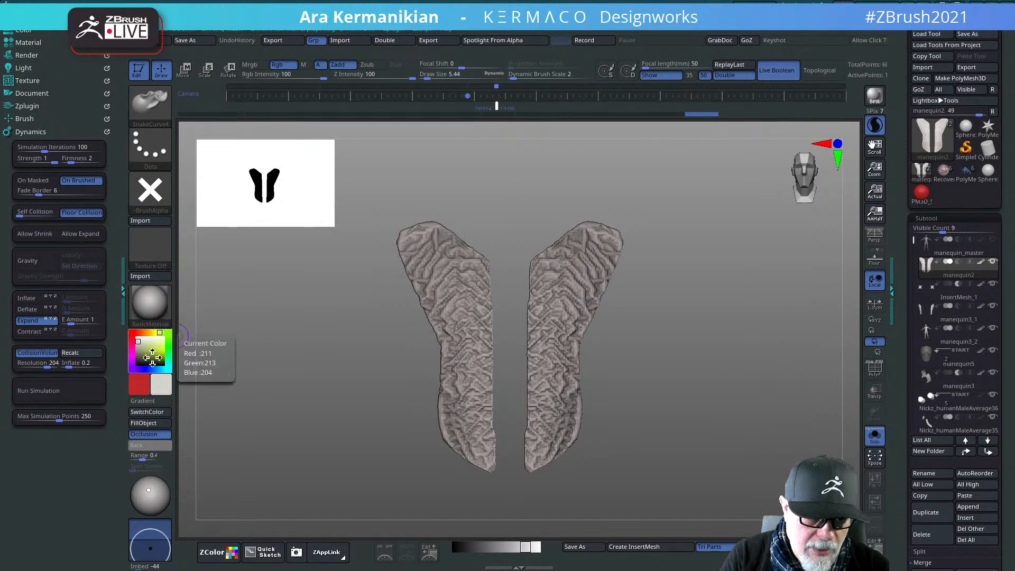
Step: Choose an olive green color and fill the wrinkled chest panels with it
left_click(152, 358)
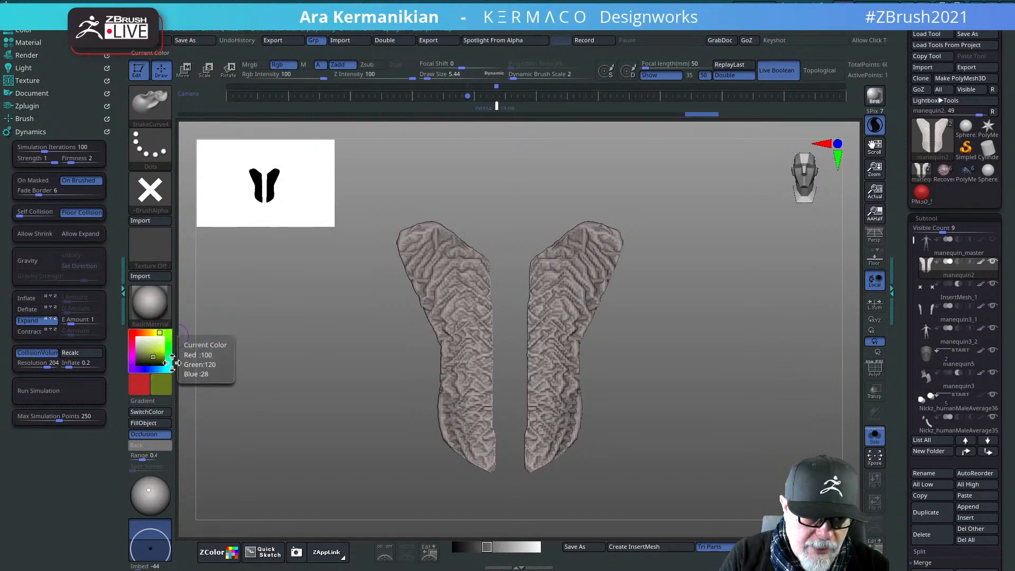
left_click(147, 411)
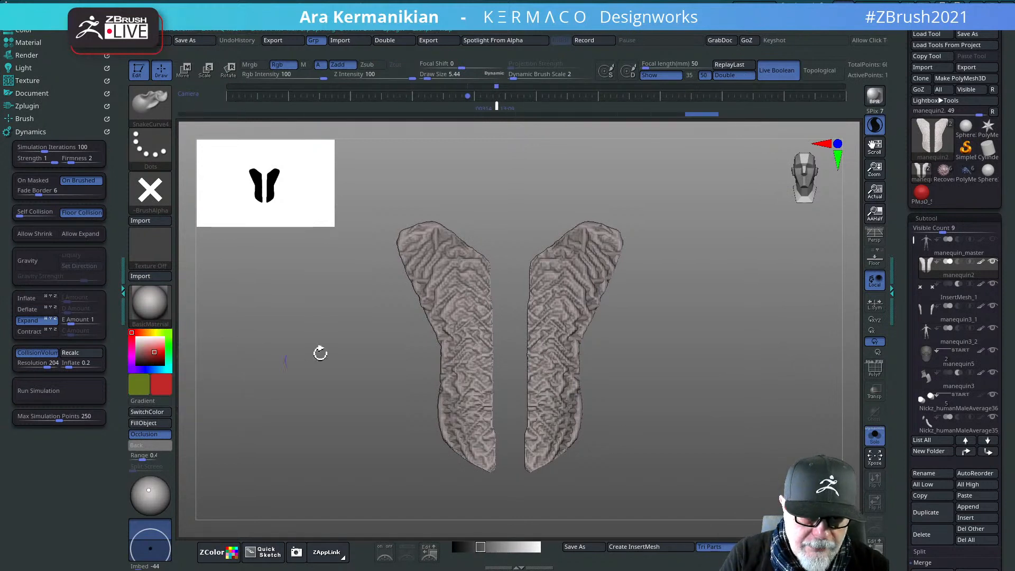
left_click(152, 411)
left_click(154, 422)
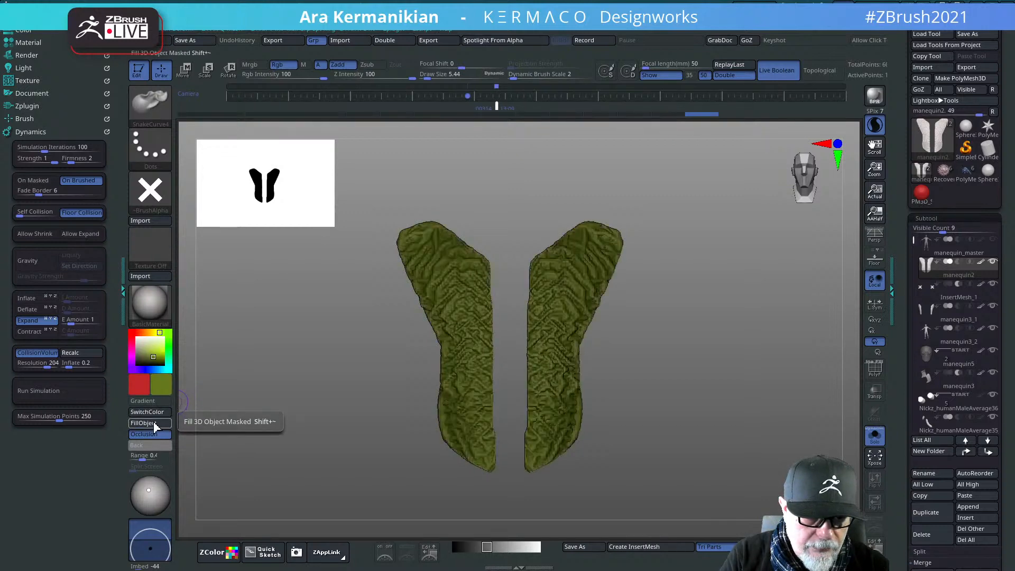
Step: Choose a darker olive green, refill the chest panels with it and look them over
left_click_drag(351, 362, 330, 376)
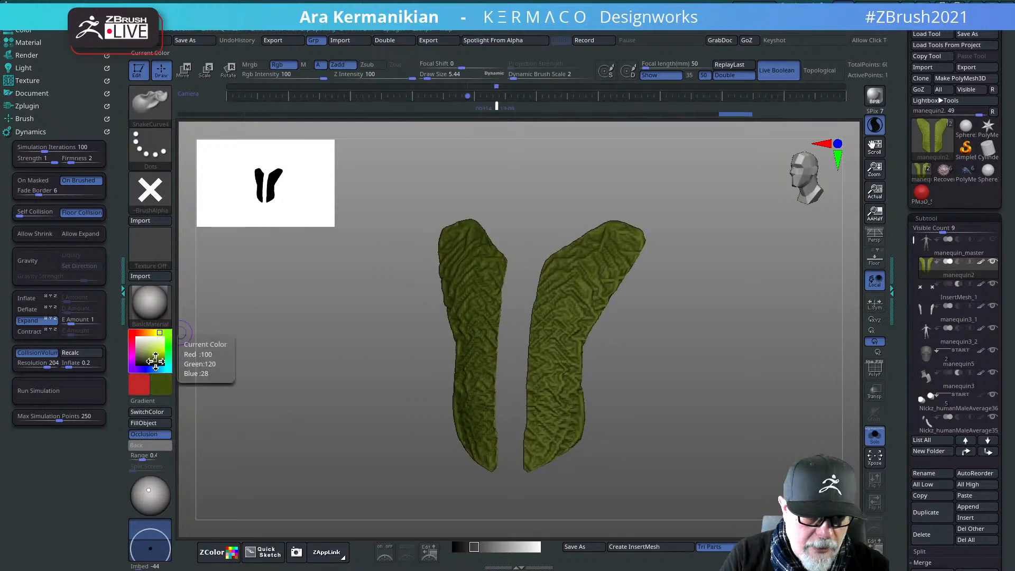
left_click(155, 361)
left_click(144, 423)
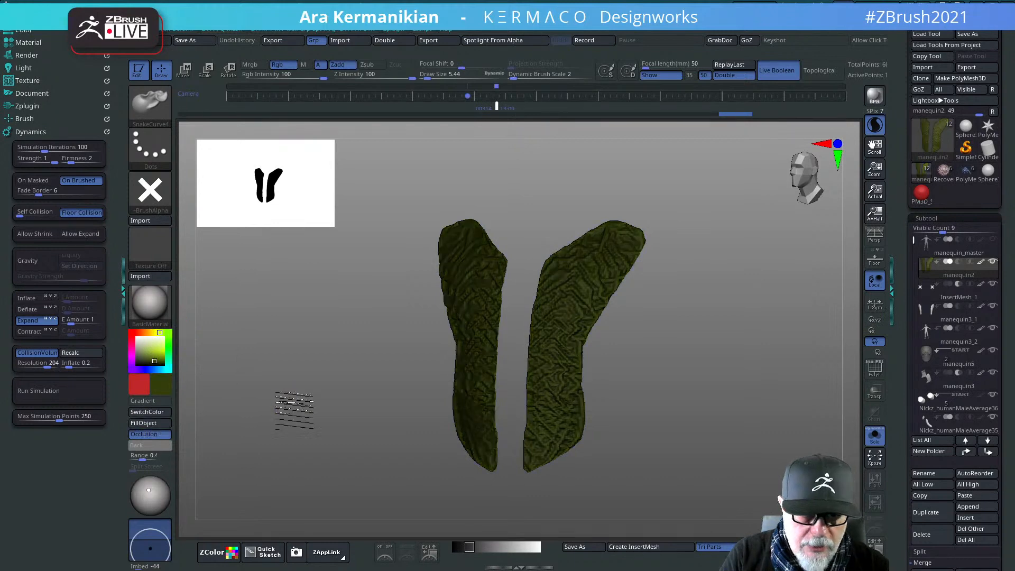
mouse_move(295, 409)
left_mouse_down()
mouse_move(346, 373)
mouse_move(307, 386)
mouse_move(331, 369)
mouse_move(312, 365)
left_mouse_up()
Step: Choose a pale green color and undo both color fills and the Expand-only simulation on the chest panels
left_click(145, 345)
key("ctrl+z")
key("ctrl+z")
key("ctrl+z")
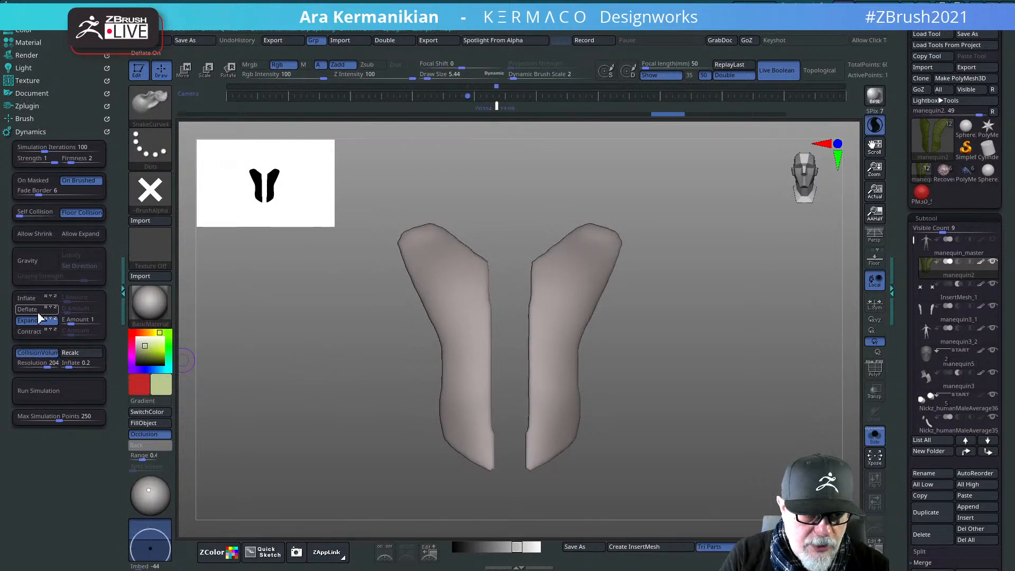
Step: Enable Inflate alongside Expand and run the simulation twice on the chest panels, inspecting the folds from several angles
left_click(25, 297)
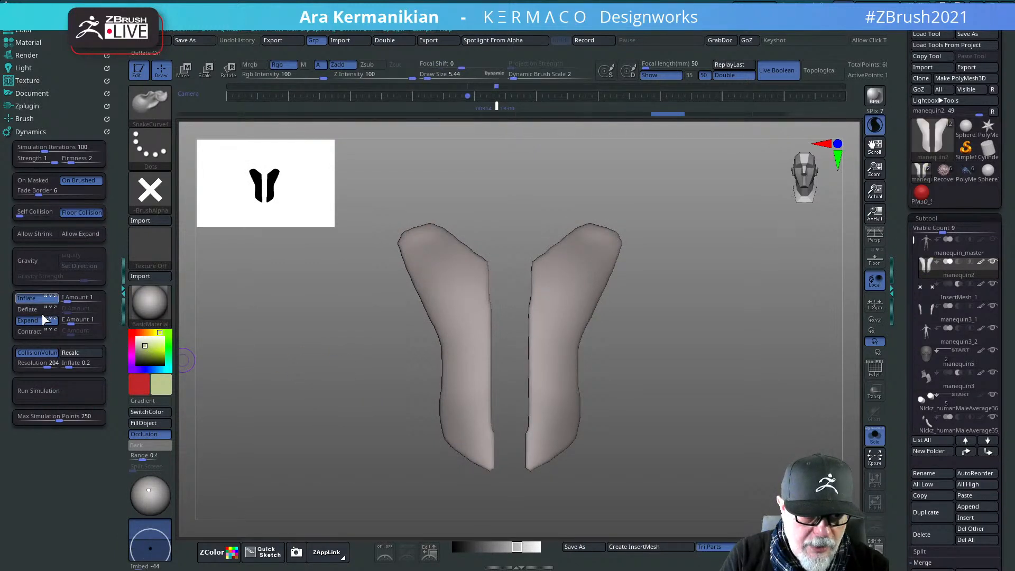
left_click(69, 396)
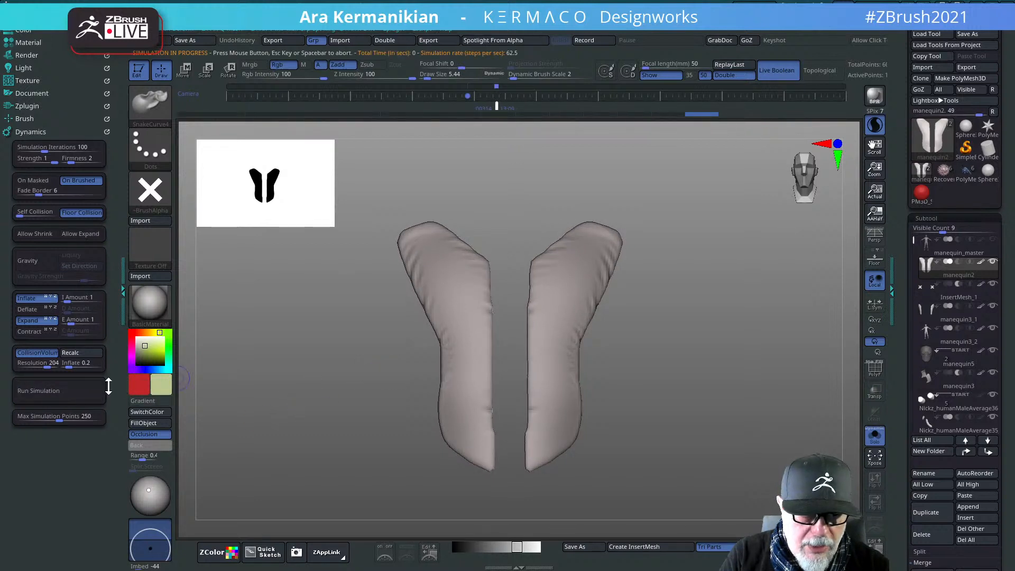
left_click_drag(698, 344, 589, 346)
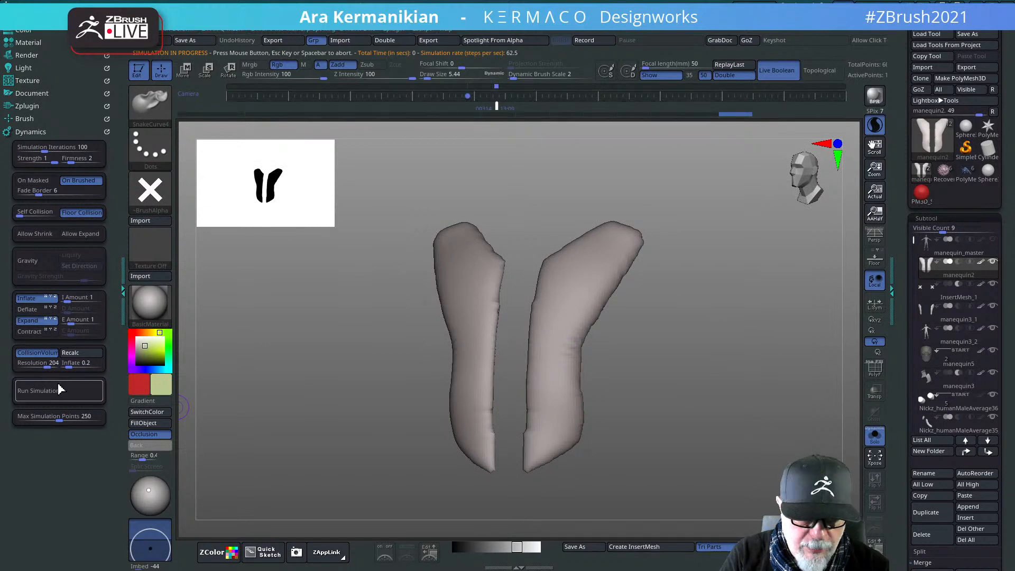
left_click(74, 394)
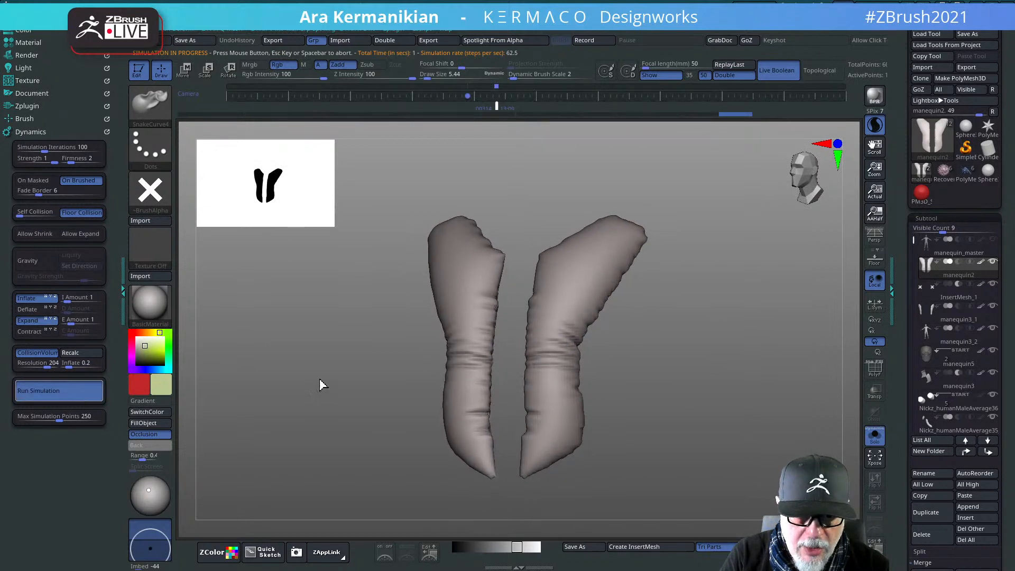
left_click_drag(748, 379, 782, 387)
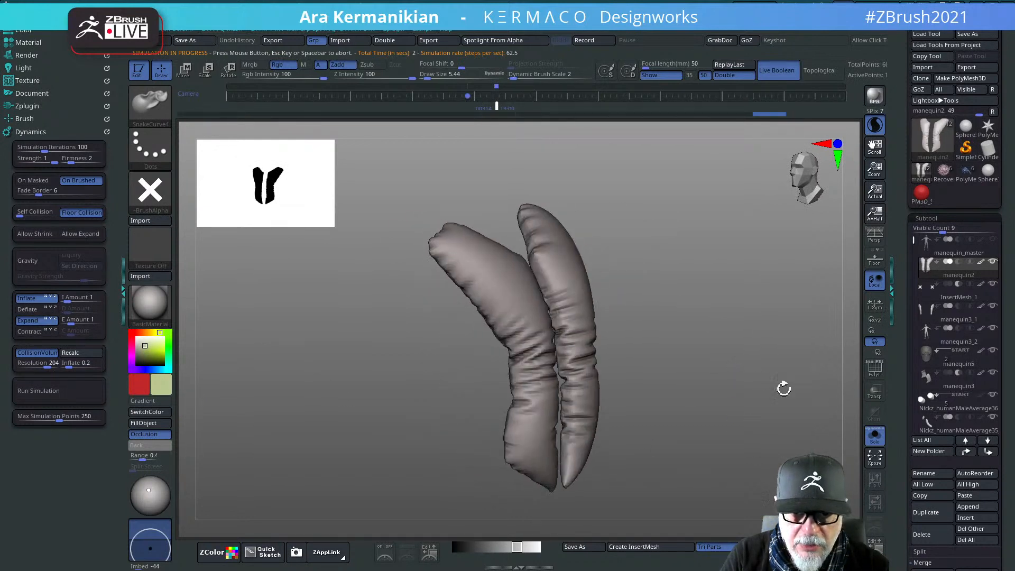
left_click_drag(726, 370, 703, 356)
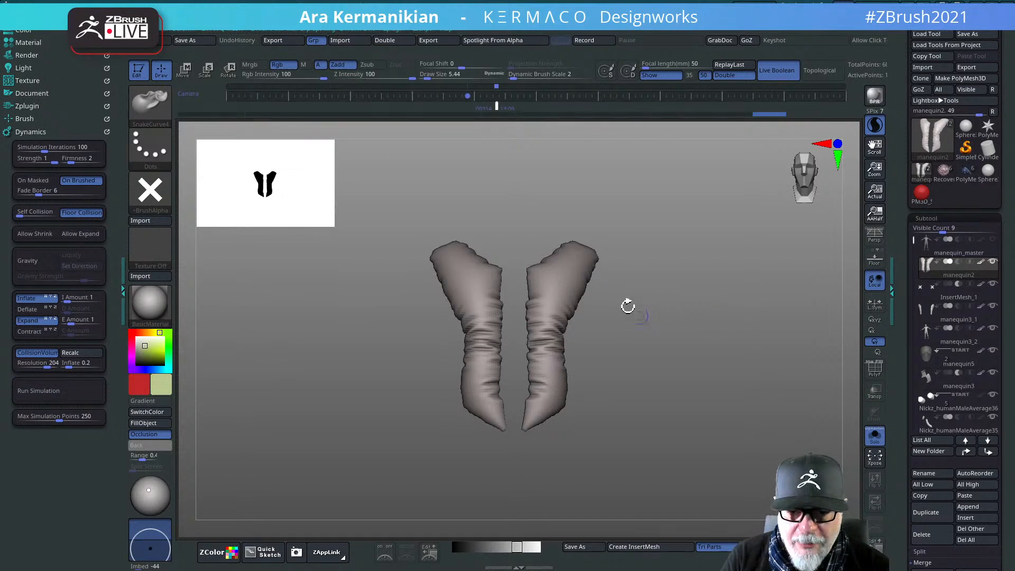
Step: Turn off Solo and review the puffed, folded chest panels on the whole mannequin
mouse_move(675, 355)
left_mouse_down("alt")
mouse_move(637, 368)
mouse_move(673, 370)
left_mouse_up("alt")
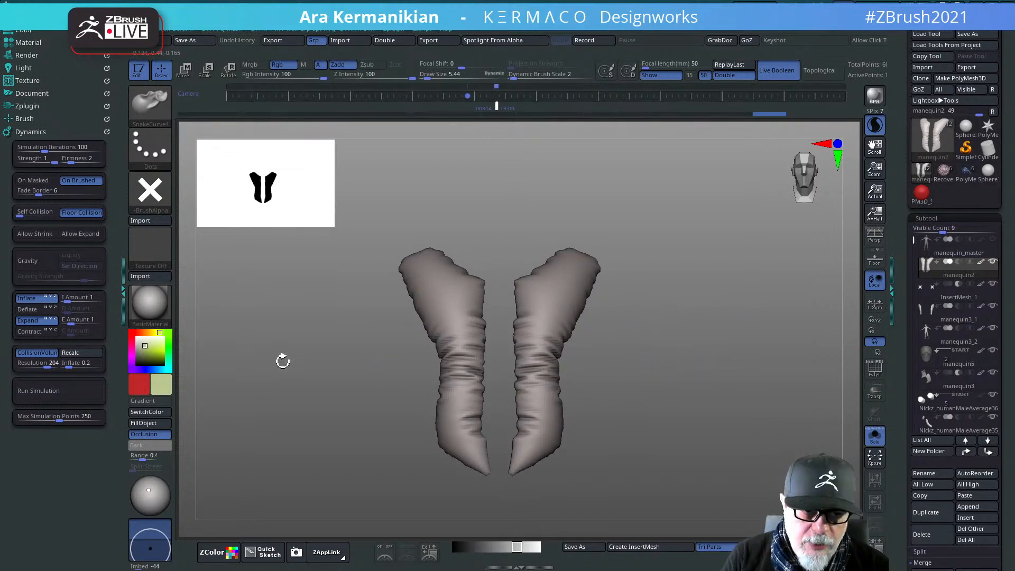
left_click_drag(686, 316, 655, 336)
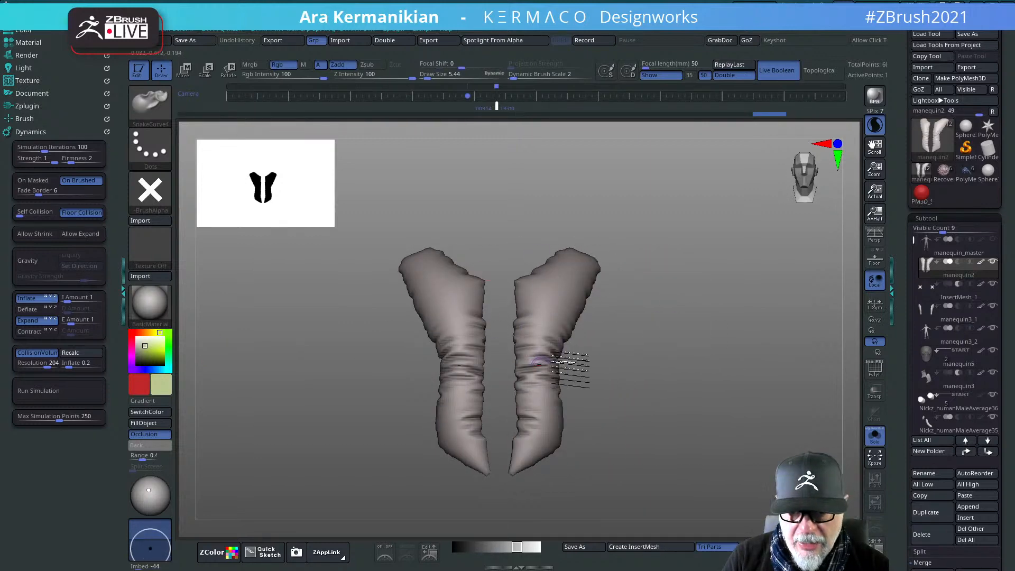
left_click(876, 436)
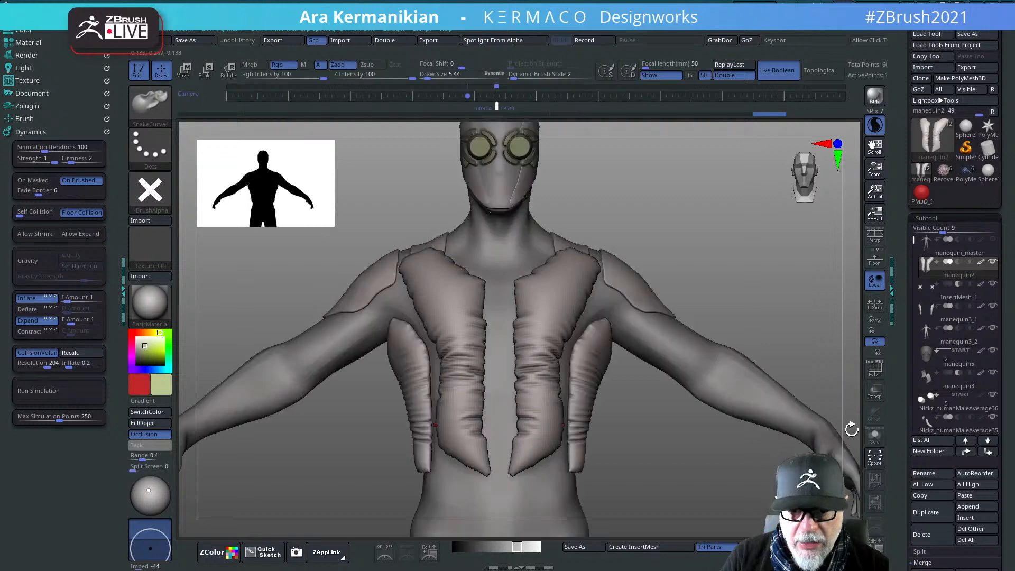
left_click_drag(744, 272, 727, 254, "alt")
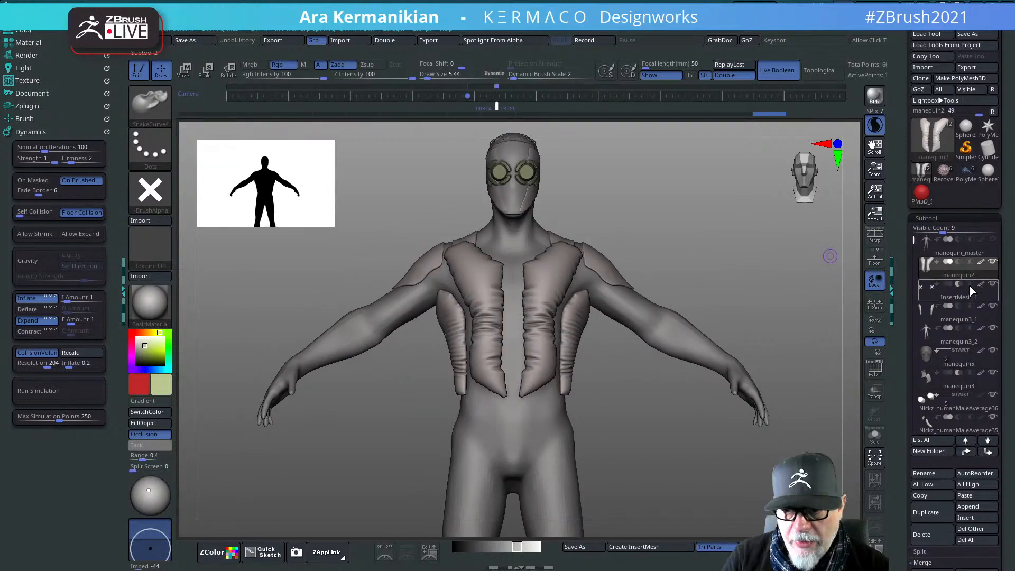
mouse_move(950, 289)
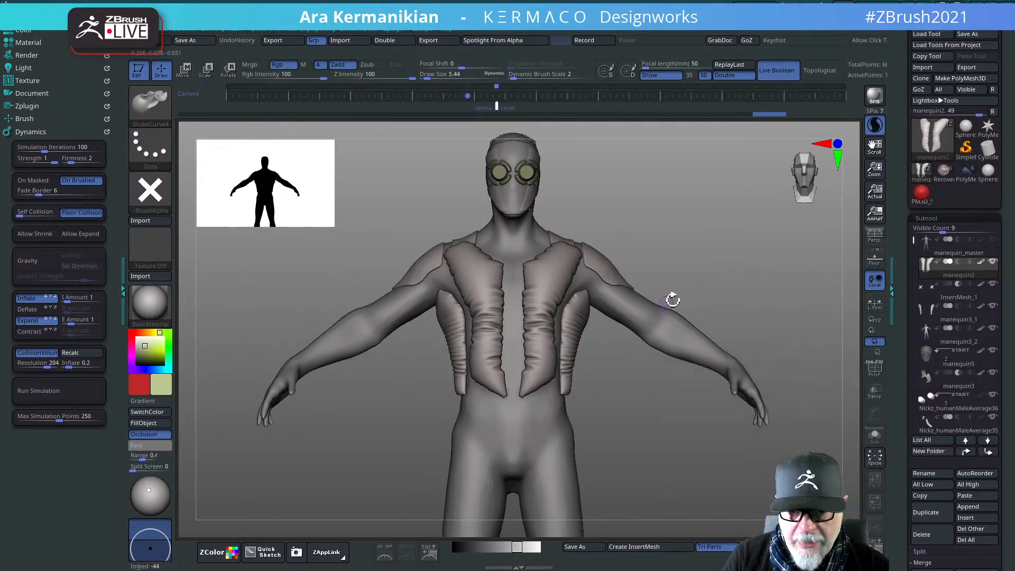
mouse_move(755, 271)
left_mouse_down()
mouse_move(770, 268)
mouse_move(761, 268)
left_mouse_up()
mouse_move(951, 313)
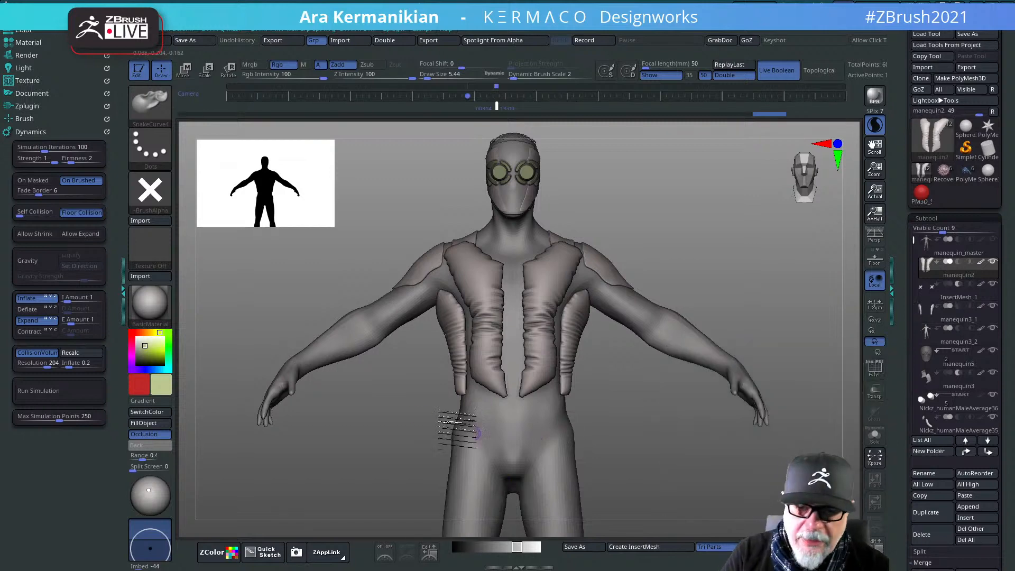
left_click_drag(692, 235, 650, 285, "alt")
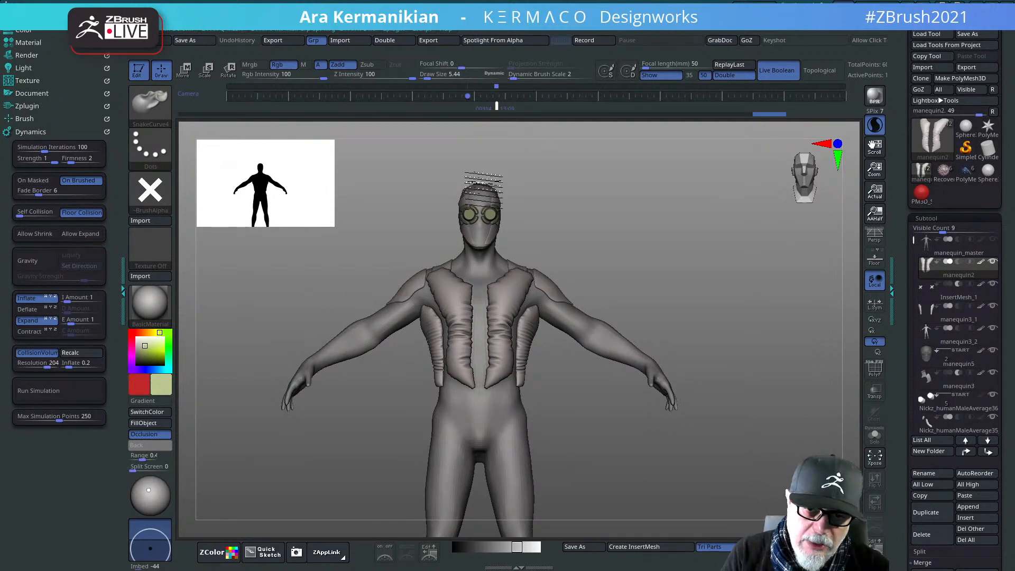
mouse_move(650, 237)
left_mouse_down()
mouse_move(607, 268)
mouse_move(676, 259)
mouse_move(618, 263)
mouse_move(682, 245)
mouse_move(573, 287)
left_mouse_up()
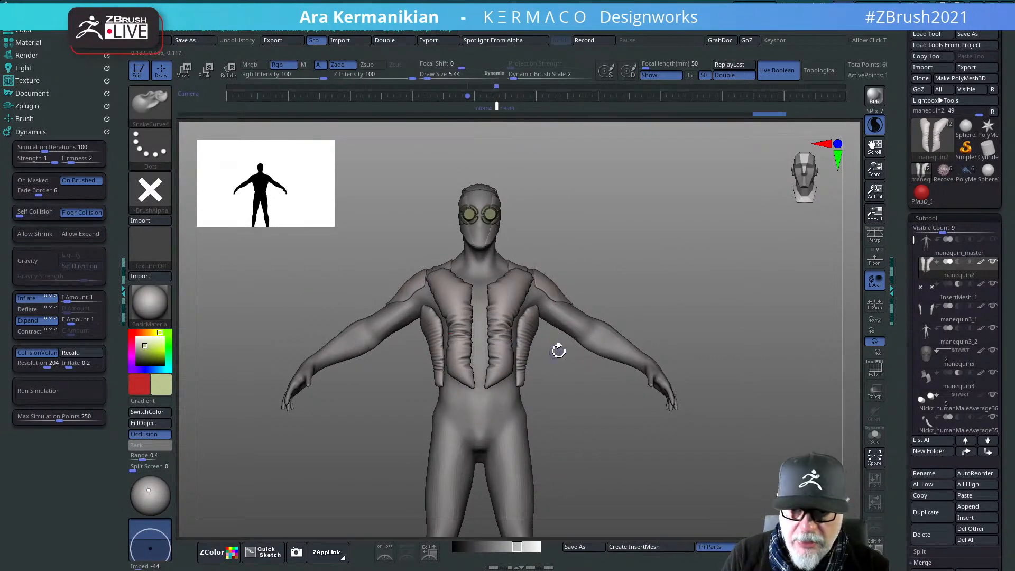
mouse_move(946, 312)
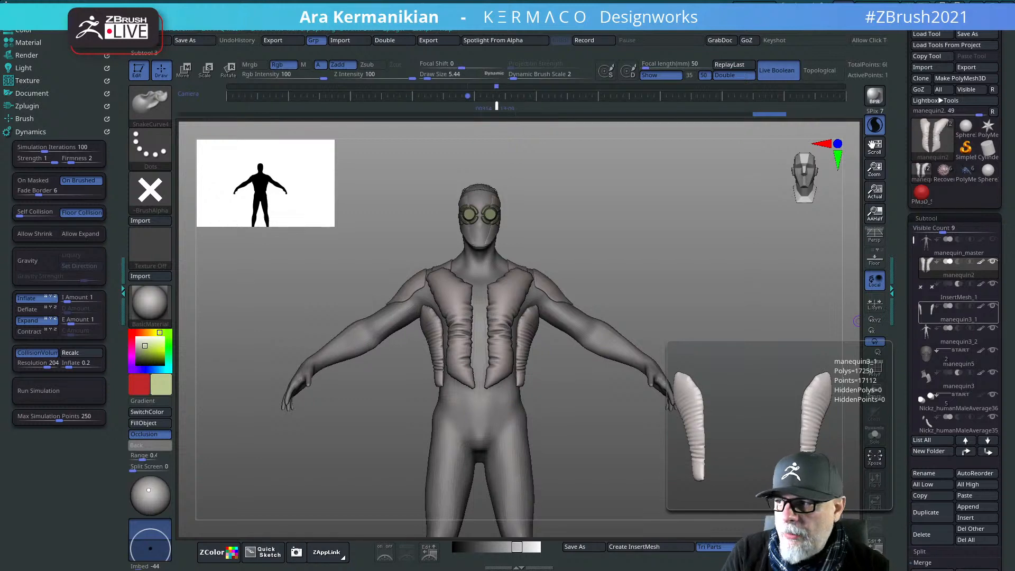
Step: Switch to the web browser and open the Pixologic ZBrush channel's video list on YouTube
left_click_drag(1012, 286, 429, 1)
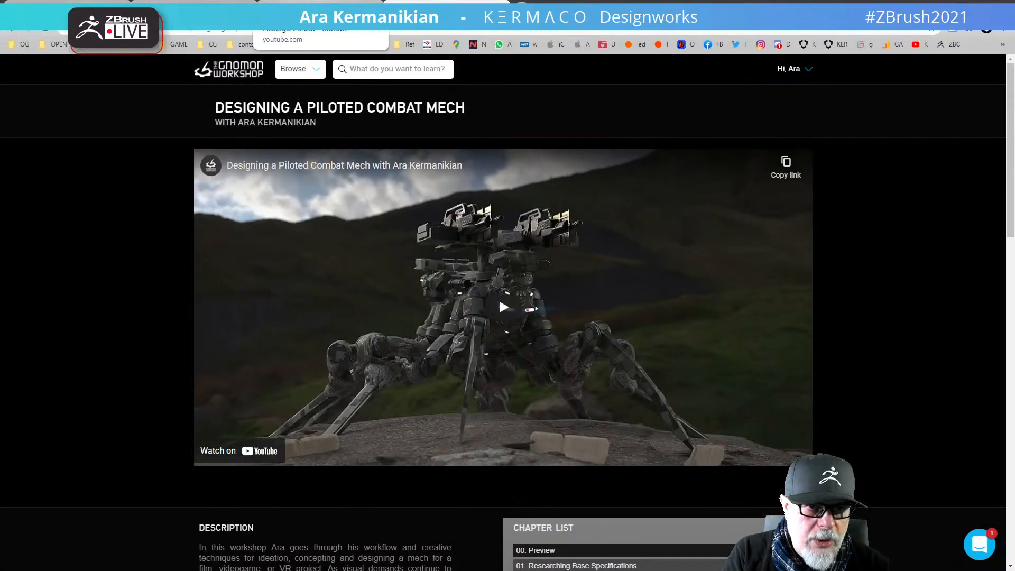
left_click(338, 9)
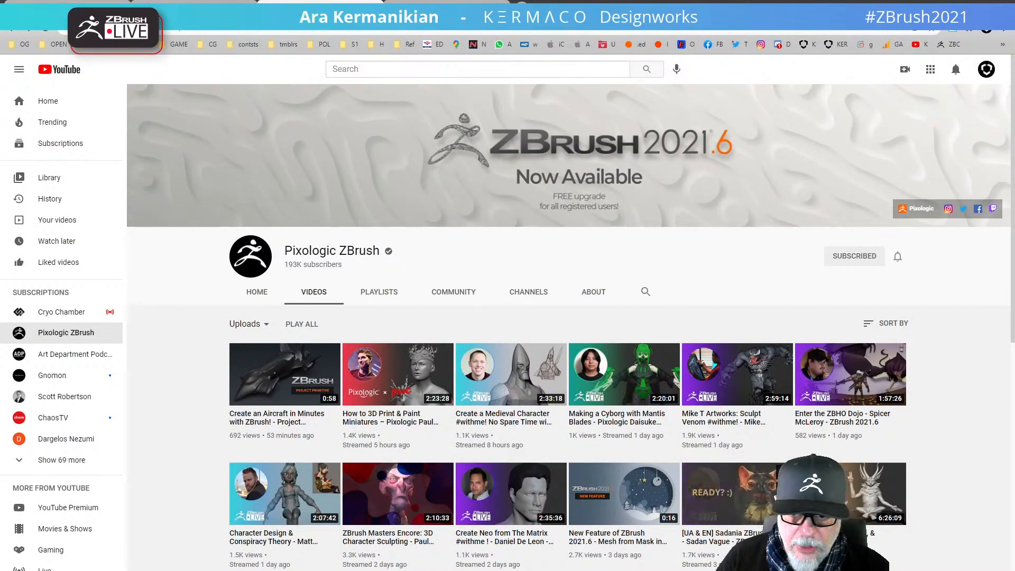
Step: Look through the channel's uploads for ZBrush 2021.6 feature videos on SnakeCurve, Mesh Project, Mesh Balloon and Mesh from Mask, plus the What's New presentation
scroll(680, 381, "down", 4)
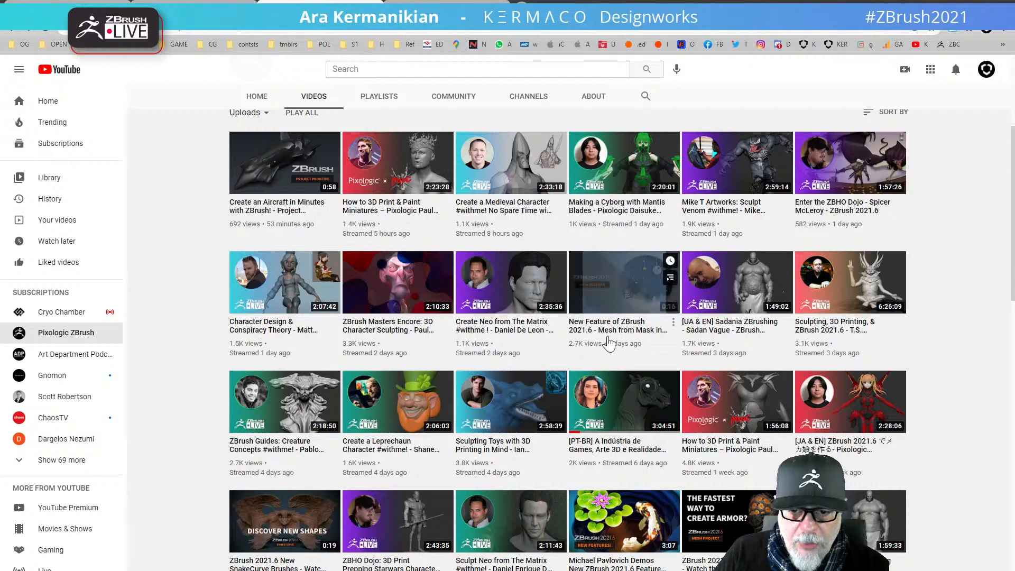
scroll(643, 318, "up", 1)
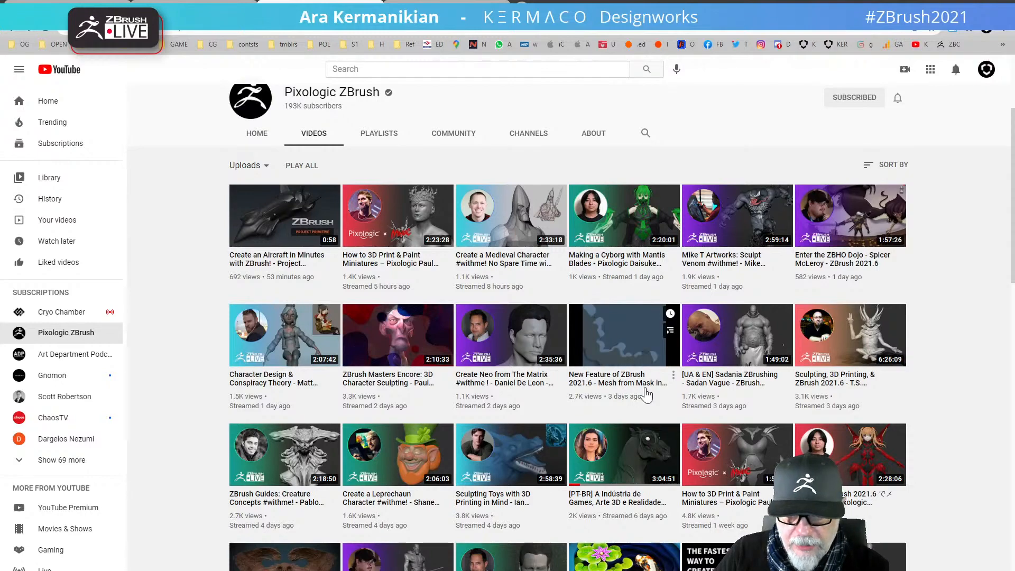
scroll(640, 346, "down", 5)
scroll(646, 394, "up", 1)
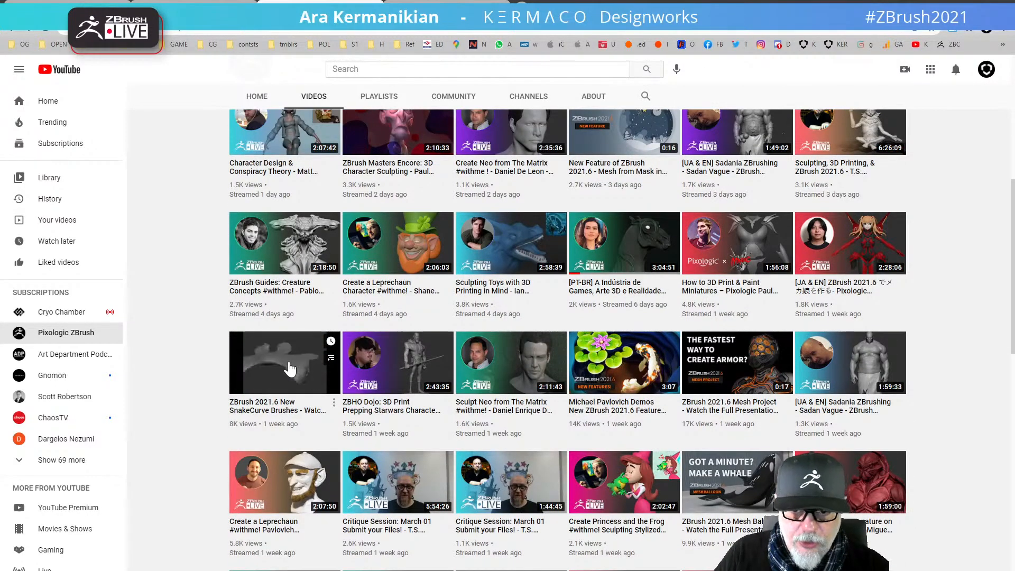
mouse_move(742, 365)
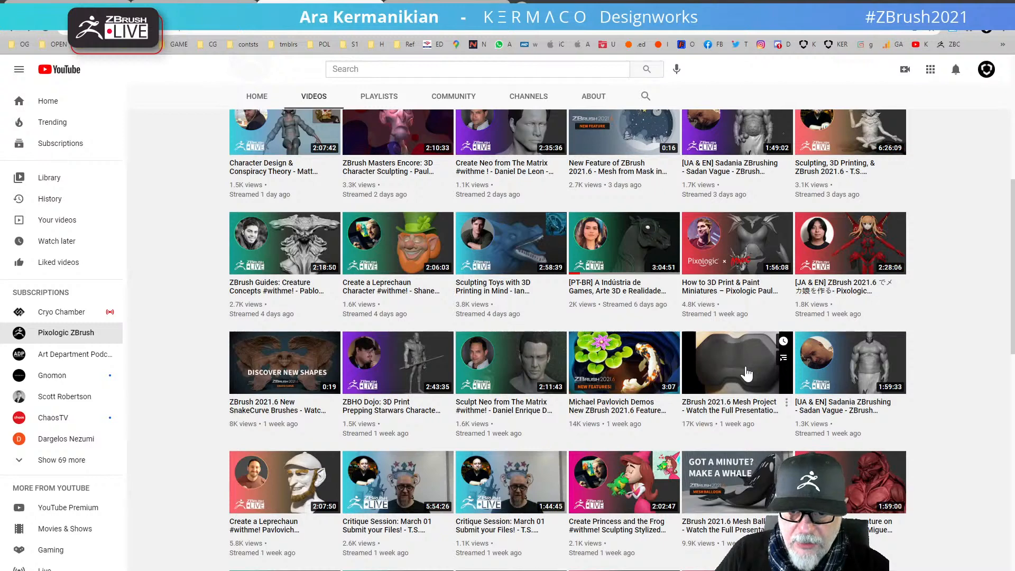
mouse_move(630, 371)
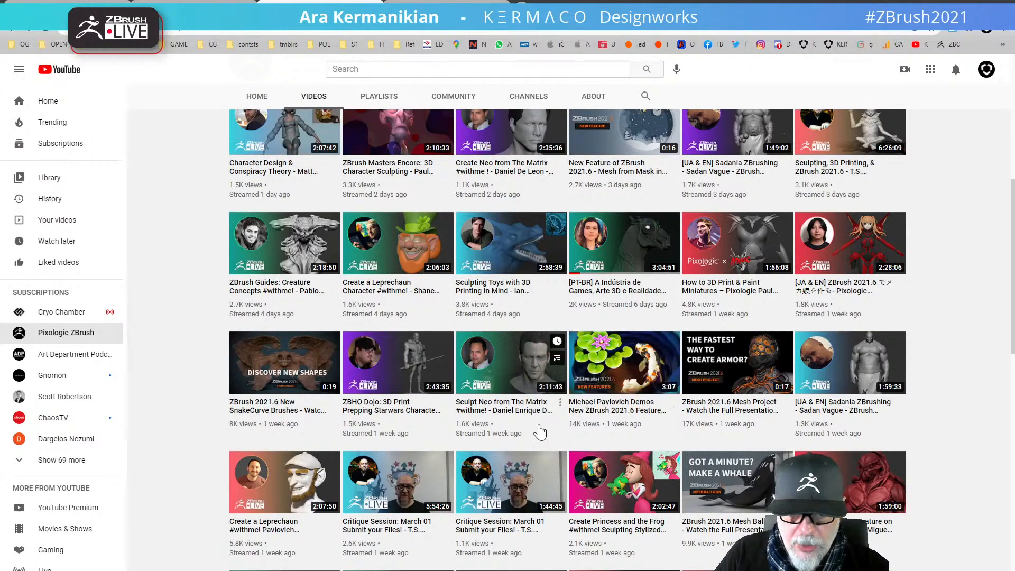
scroll(485, 489, "down", 3)
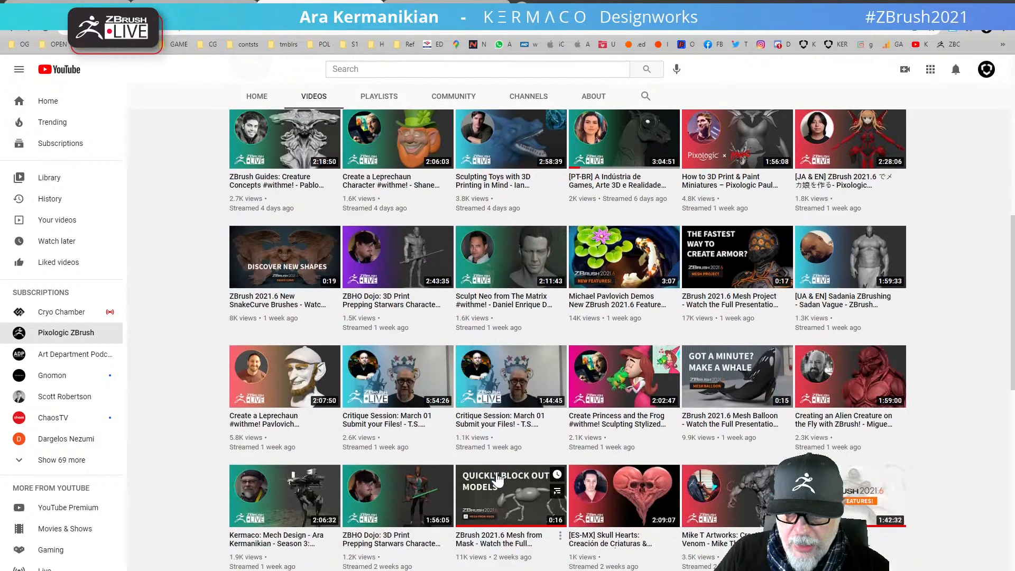
scroll(521, 475, "down", 1)
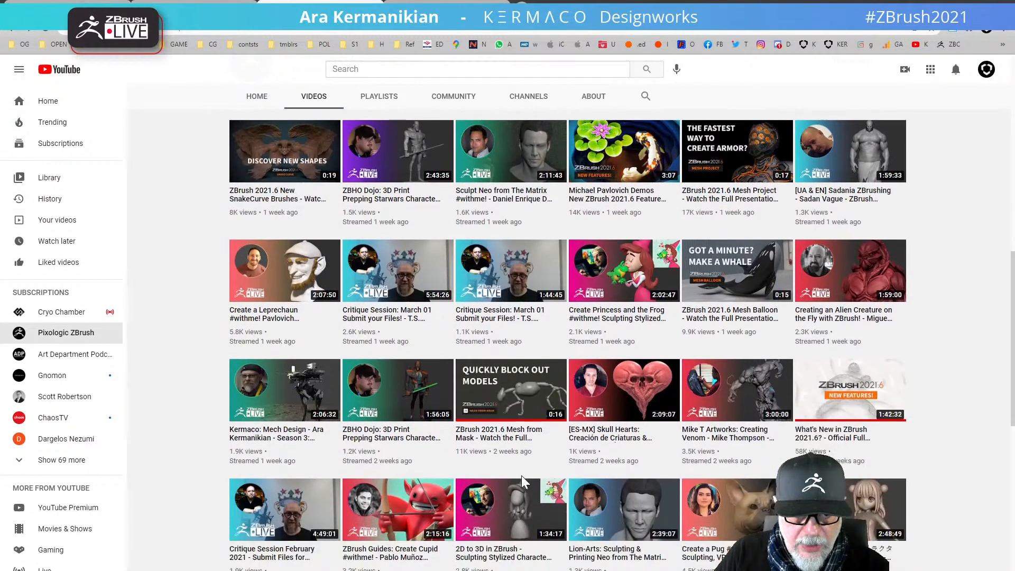
scroll(628, 430, "up", 1)
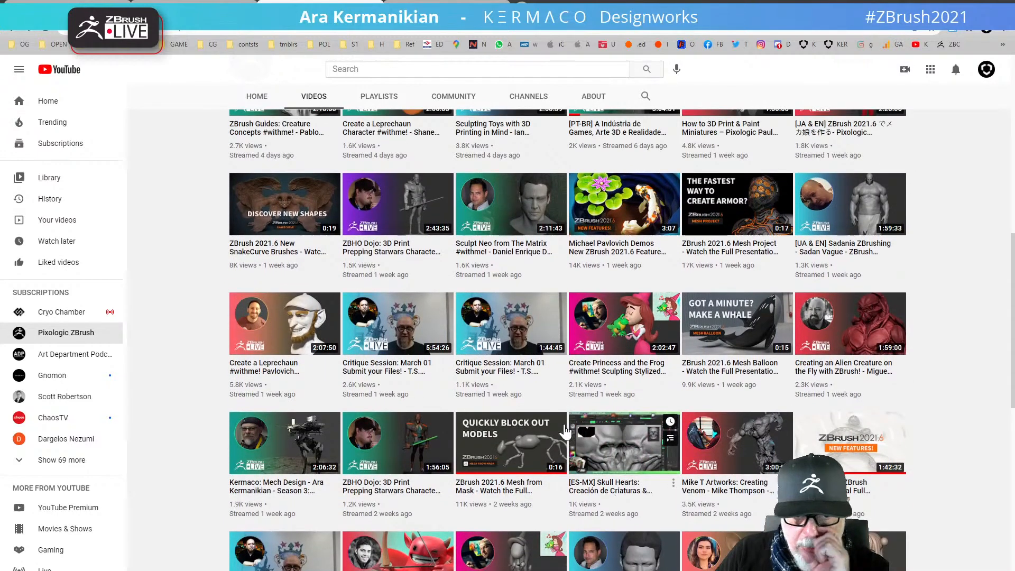
scroll(567, 404, "up", 1)
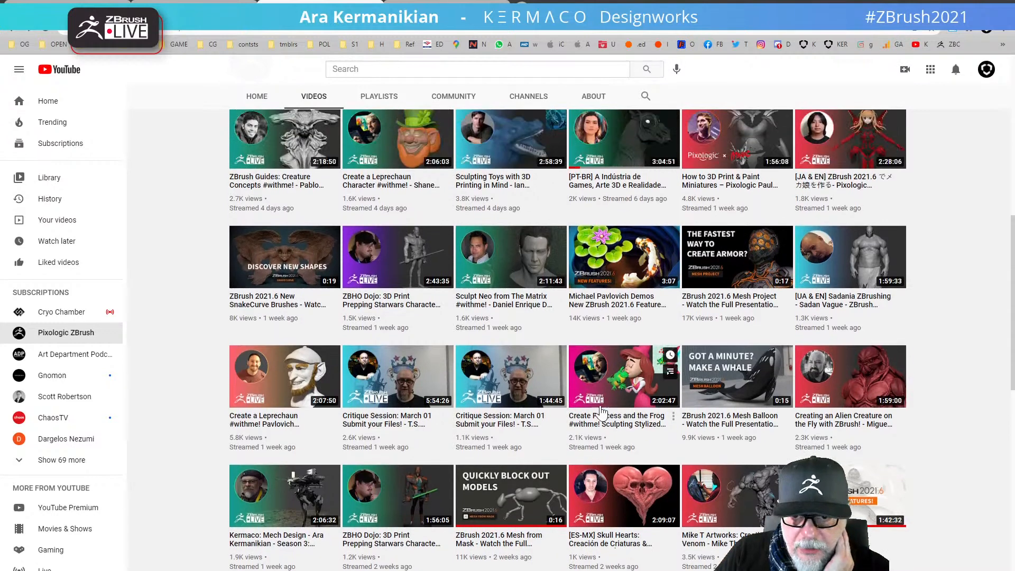
scroll(600, 411, "up", 2)
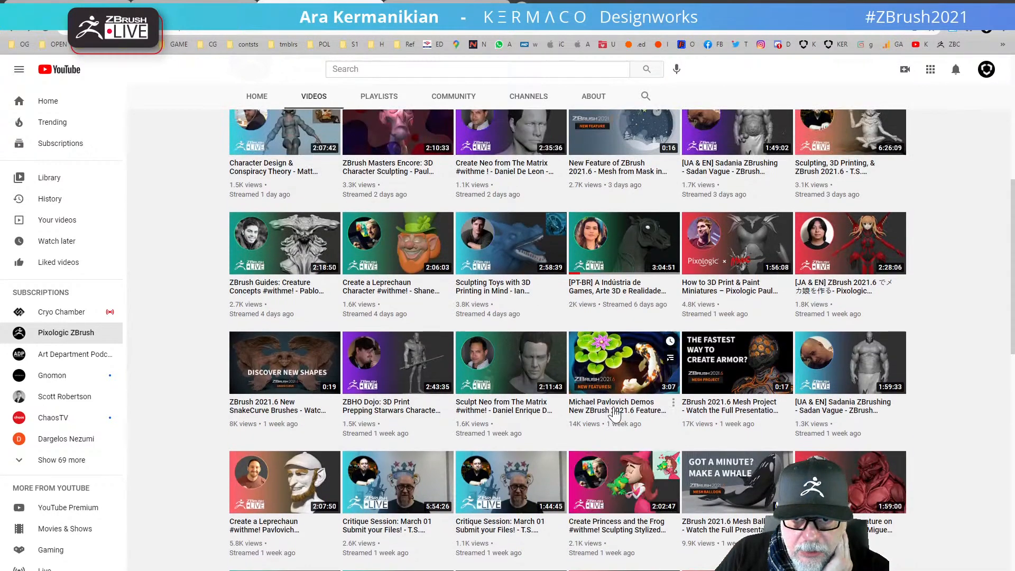
scroll(624, 415, "down", 1)
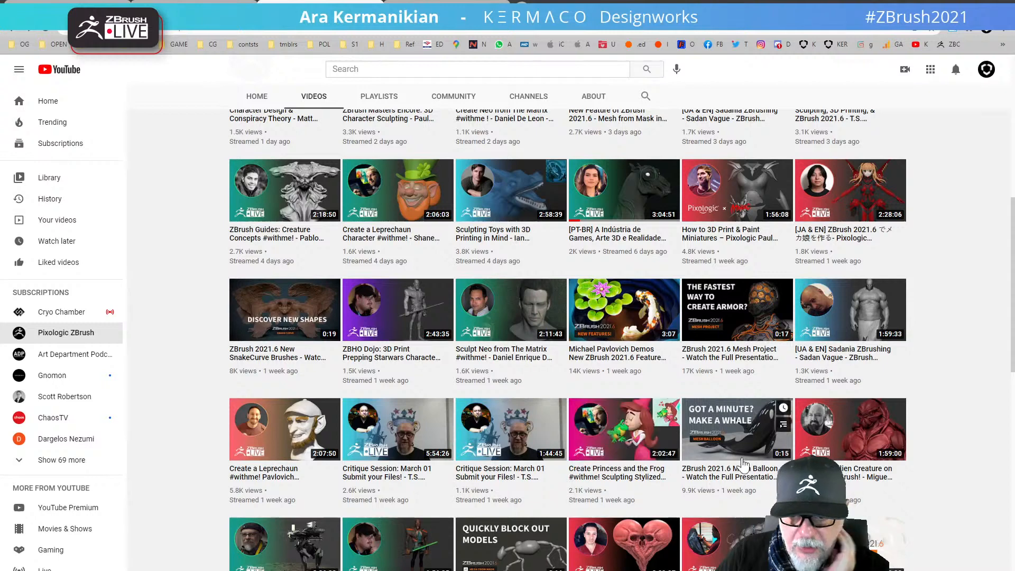
scroll(765, 428, "down", 1)
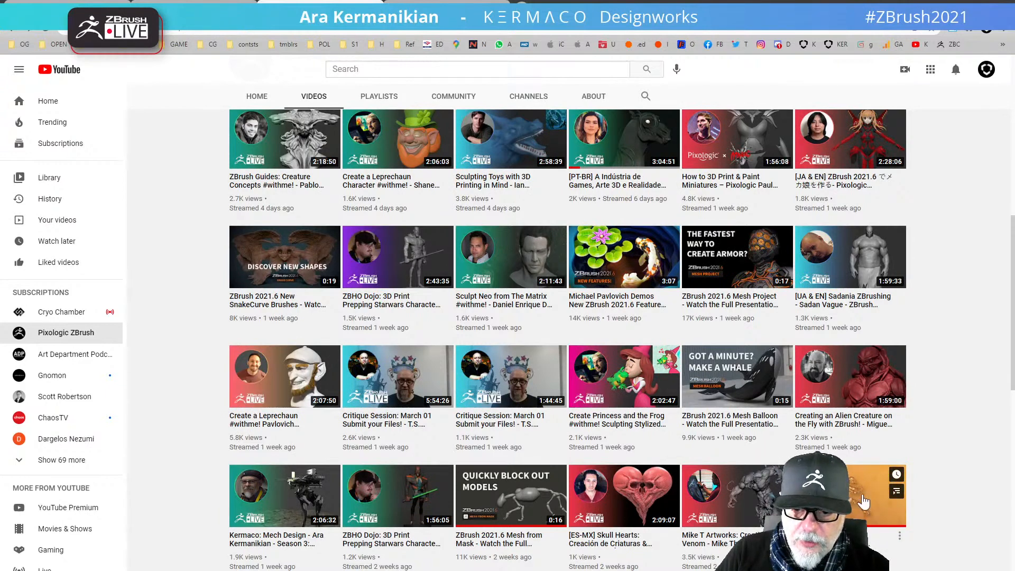
scroll(846, 502, "down", 2)
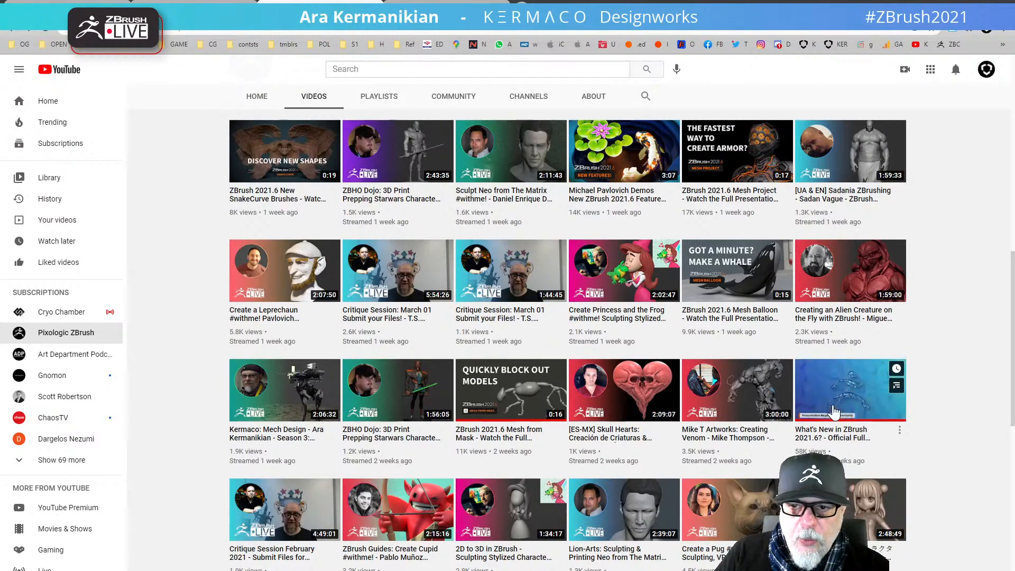
scroll(829, 412, "up", 5)
scroll(654, 235, "up", 6)
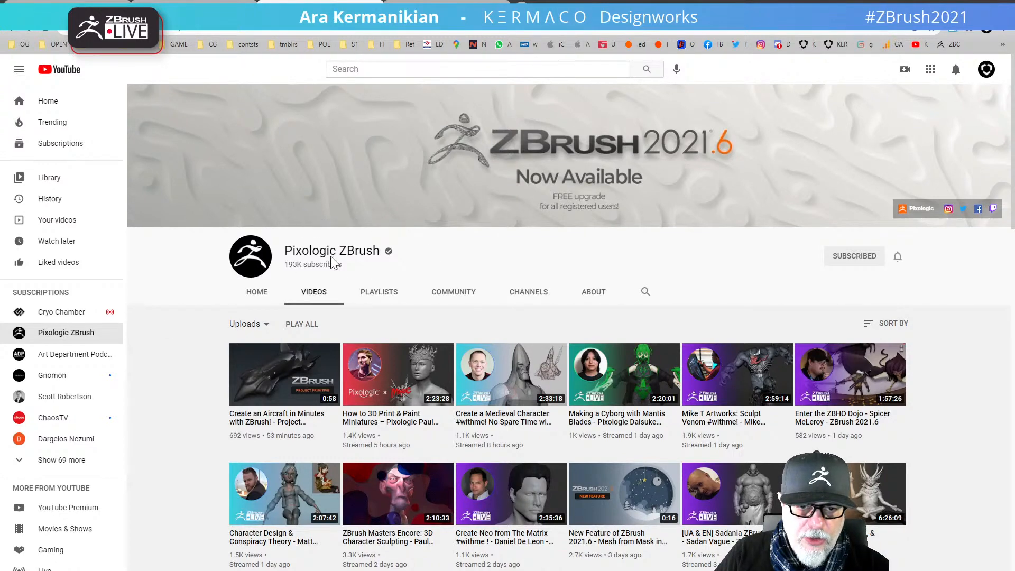
Step: Browse the channel's uploads again, examining the recent livestreams and the Kermaco: Mech Design episode
scroll(426, 387, "down", 3)
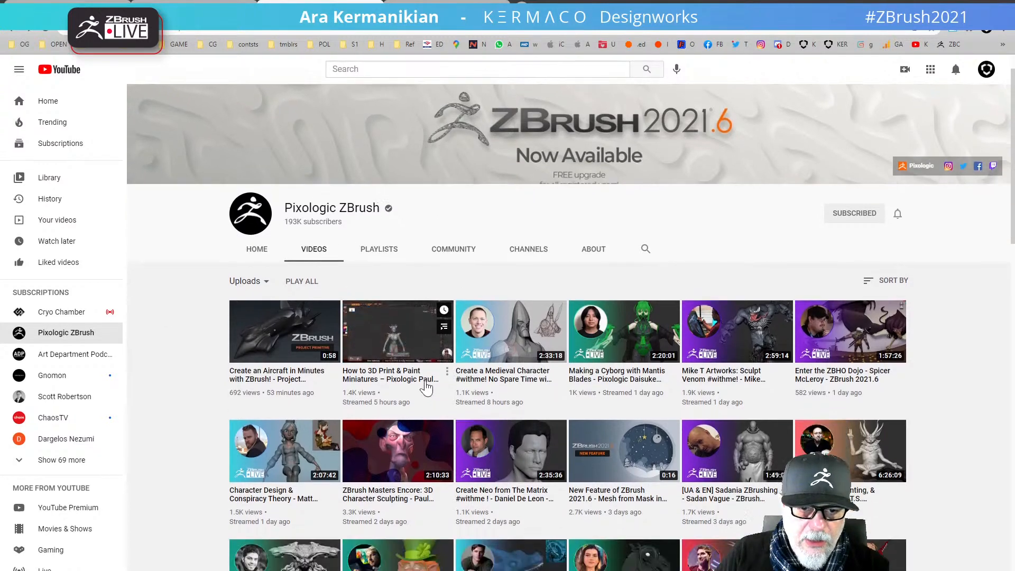
scroll(583, 410, "down", 5)
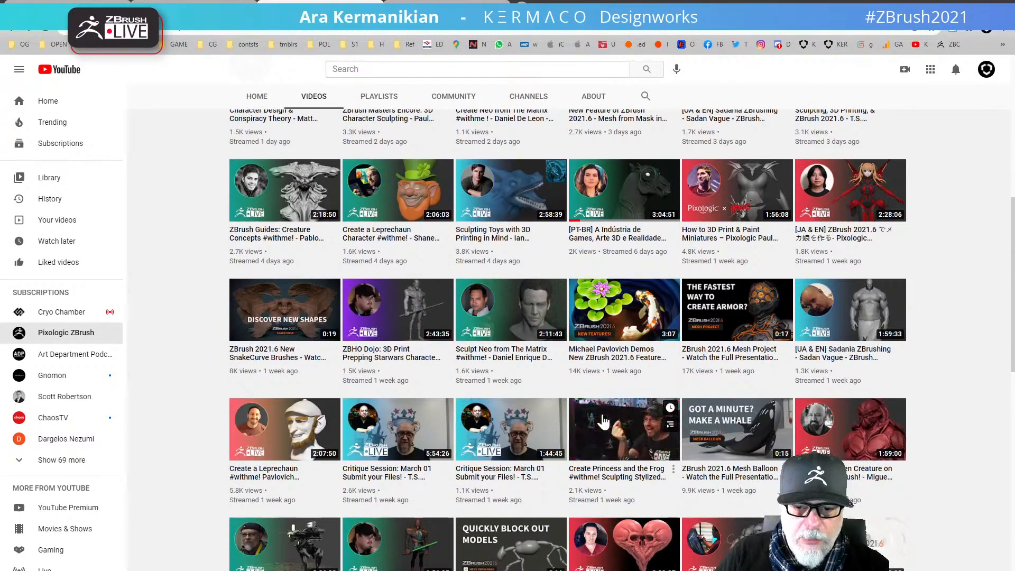
scroll(584, 411, "down", 2)
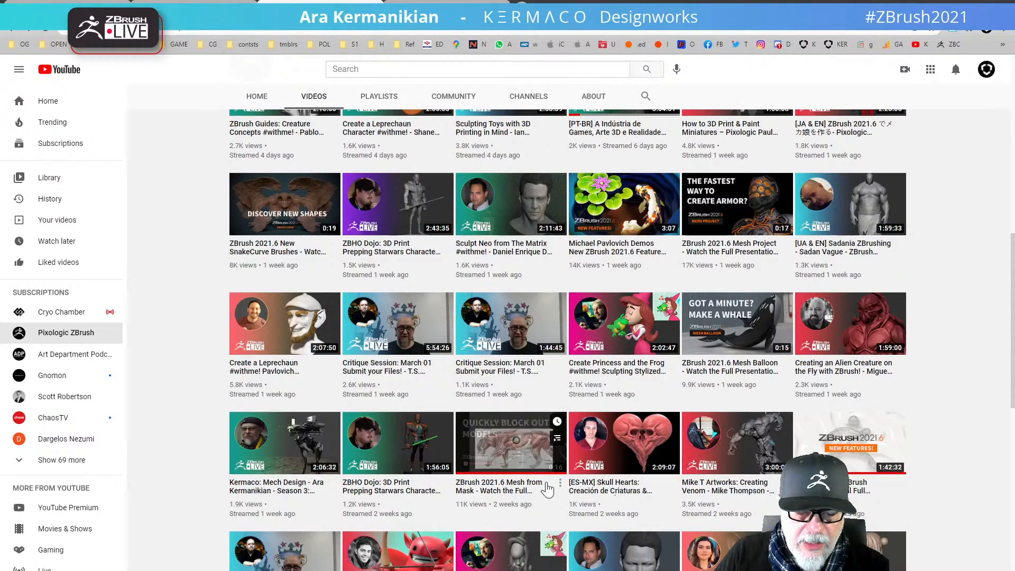
scroll(473, 478, "down", 2)
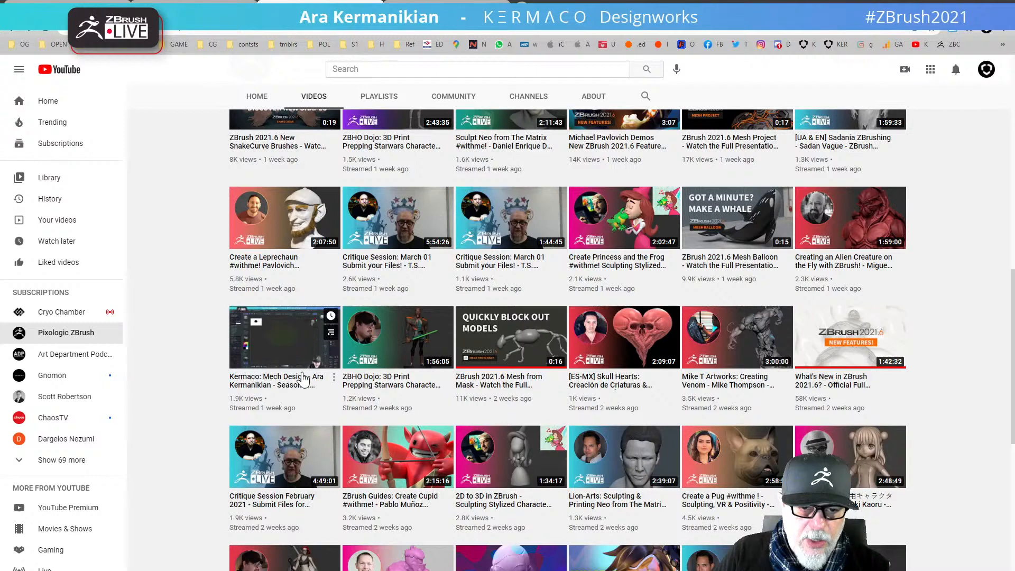
scroll(296, 355, "down", 1)
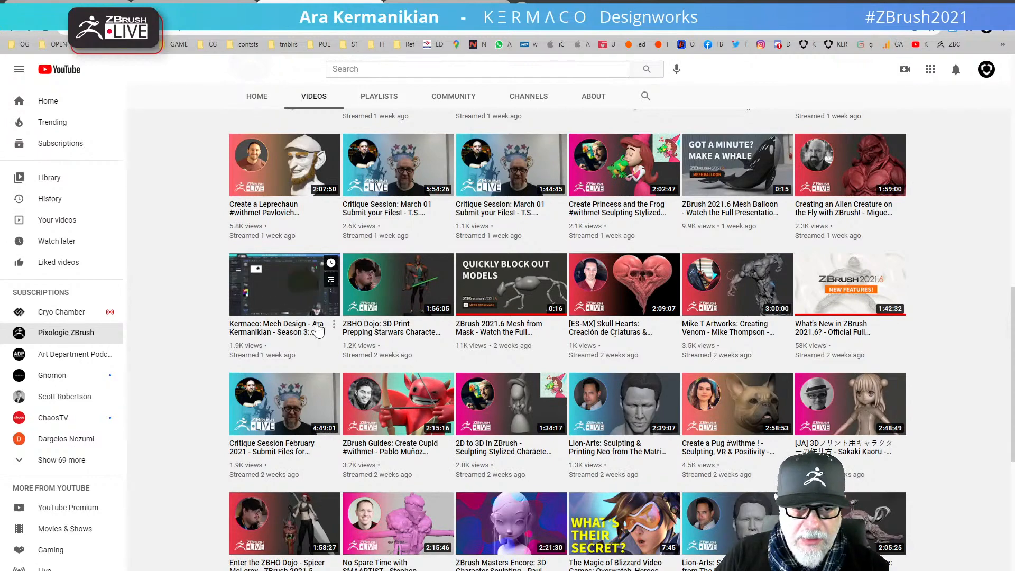
scroll(286, 347, "up", 10)
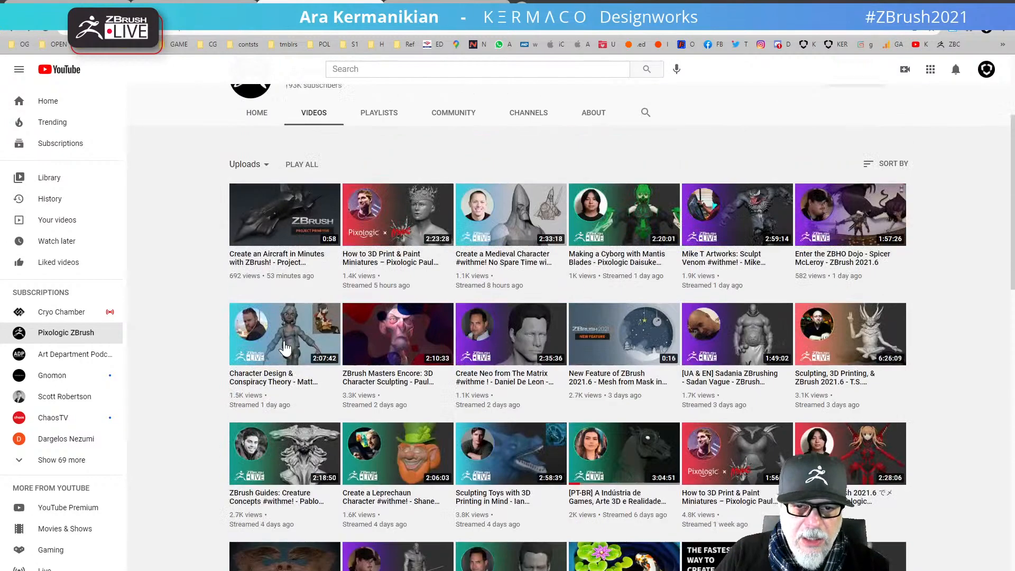
scroll(442, 331, "down", 7)
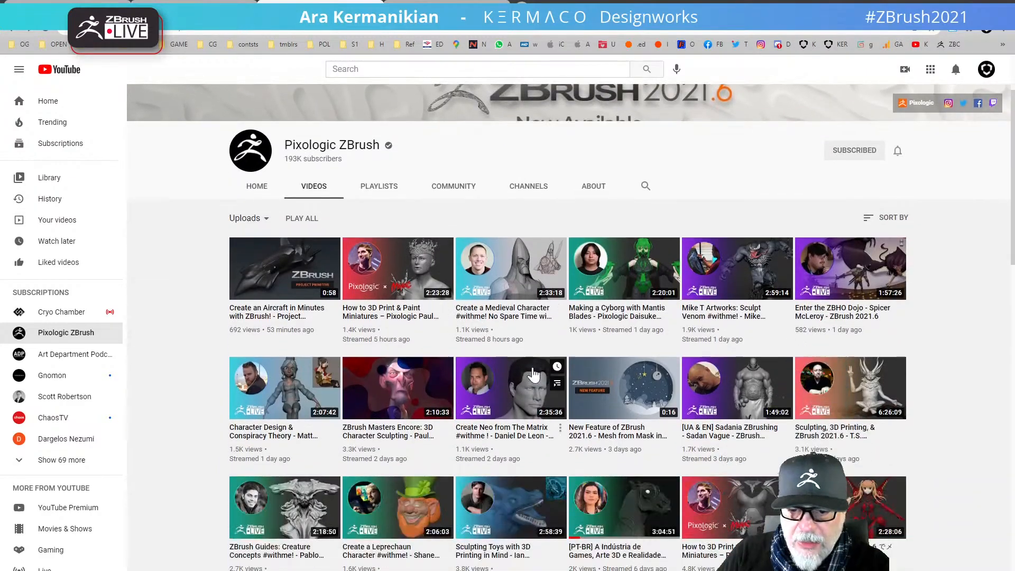
scroll(672, 421, "up", 7)
scroll(672, 421, "down", 7)
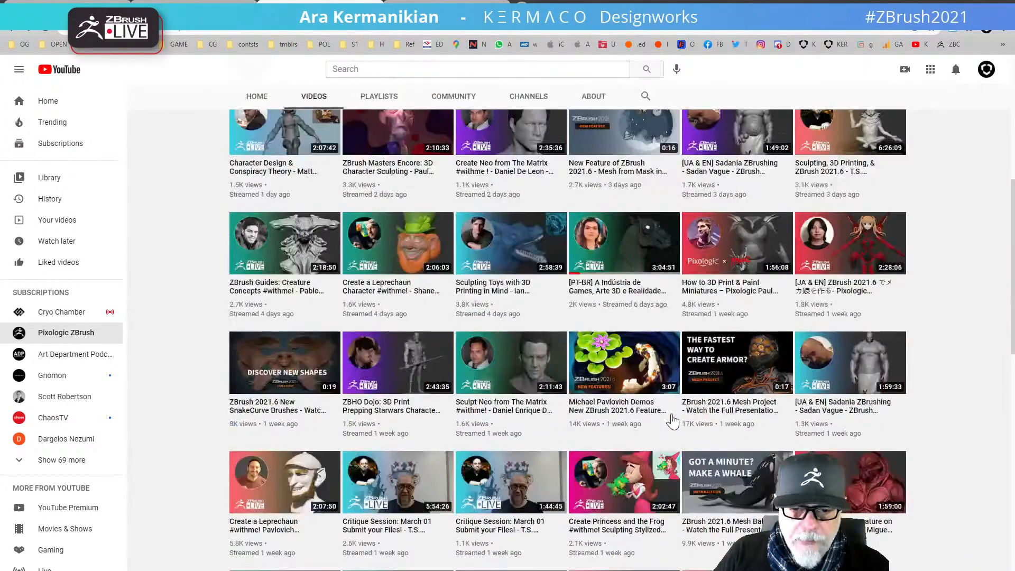
Step: Search the channel for the presenter's first name, look through the Kermaco episodes and return to the channel's full video list
scroll(672, 422, "up", 7)
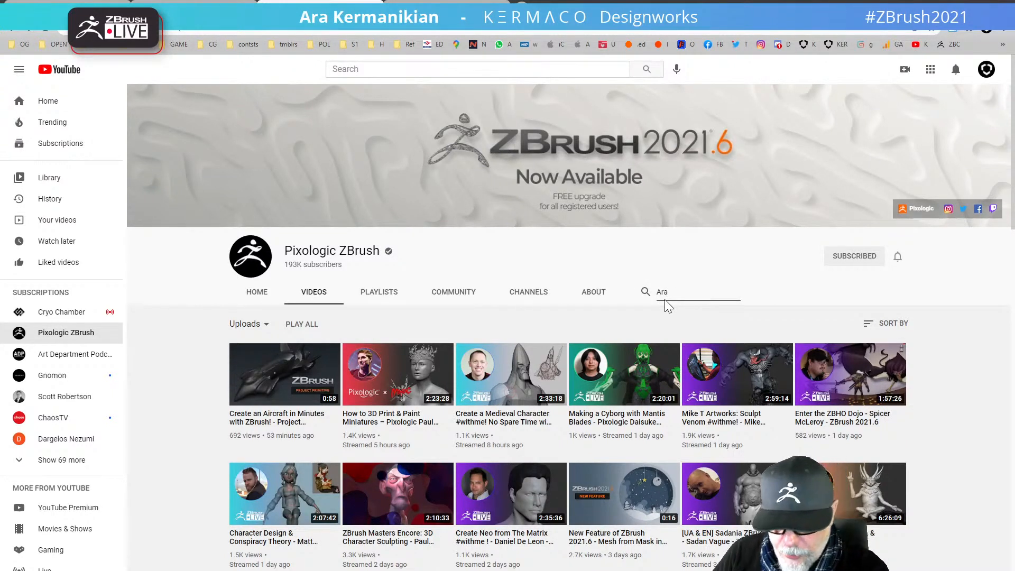
key("Return")
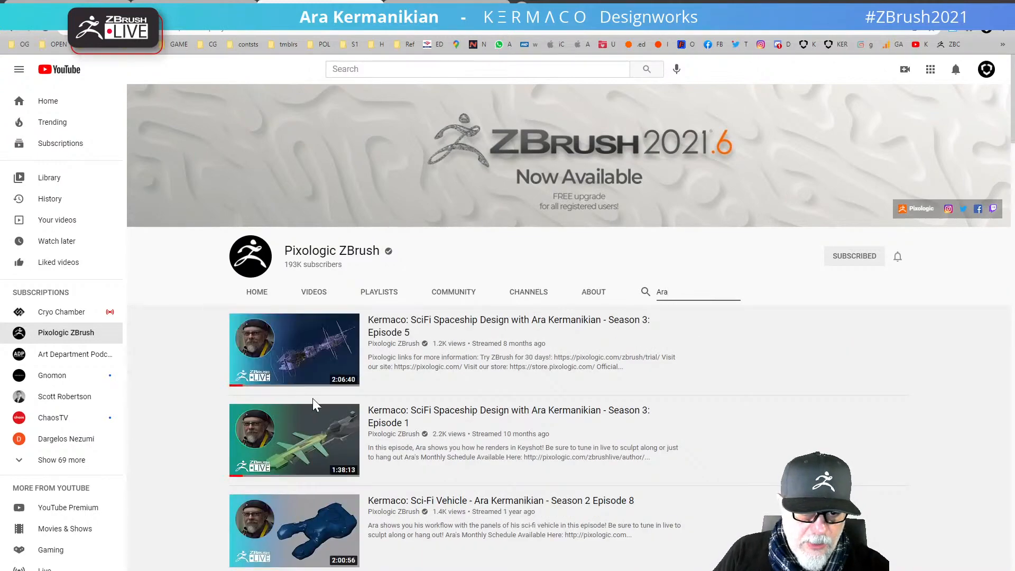
scroll(312, 398, "down", 8)
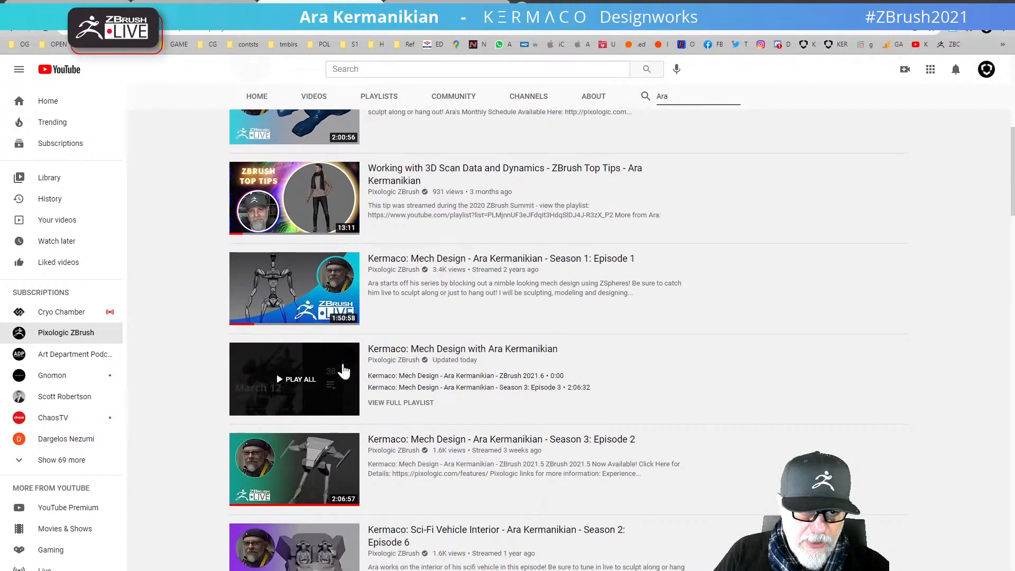
scroll(344, 370, "down", 15)
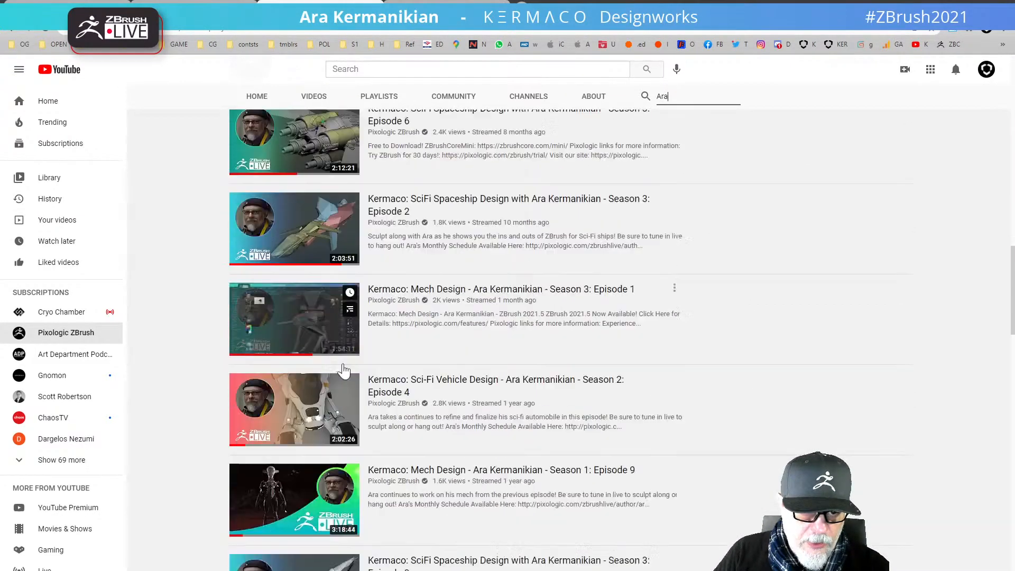
scroll(343, 370, "down", 15)
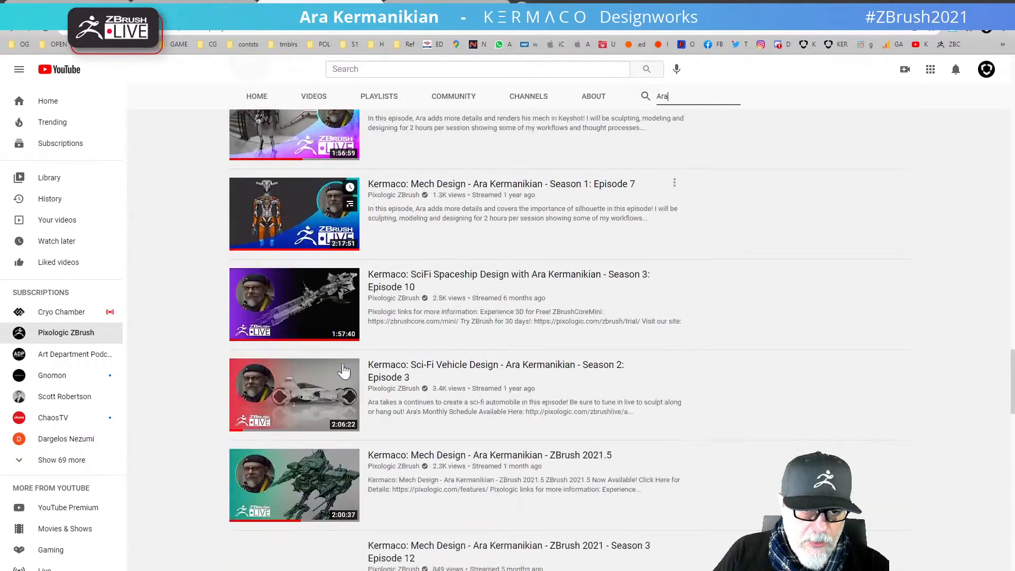
scroll(344, 370, "up", 20)
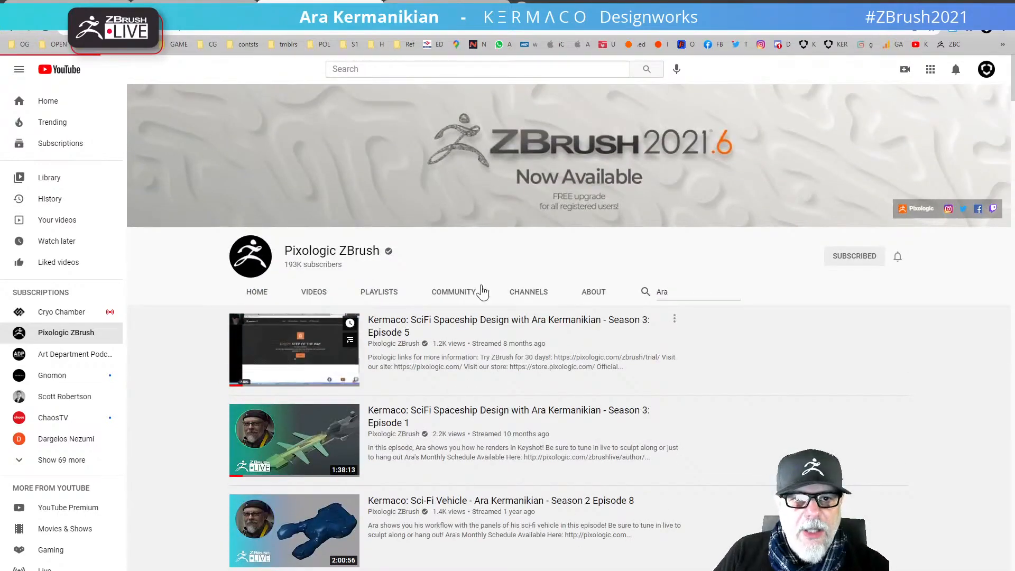
left_click(314, 292)
Step: Switch back to ZBrush and select the manequin3_2 subtool on the mannequin
key("alt+Tab")
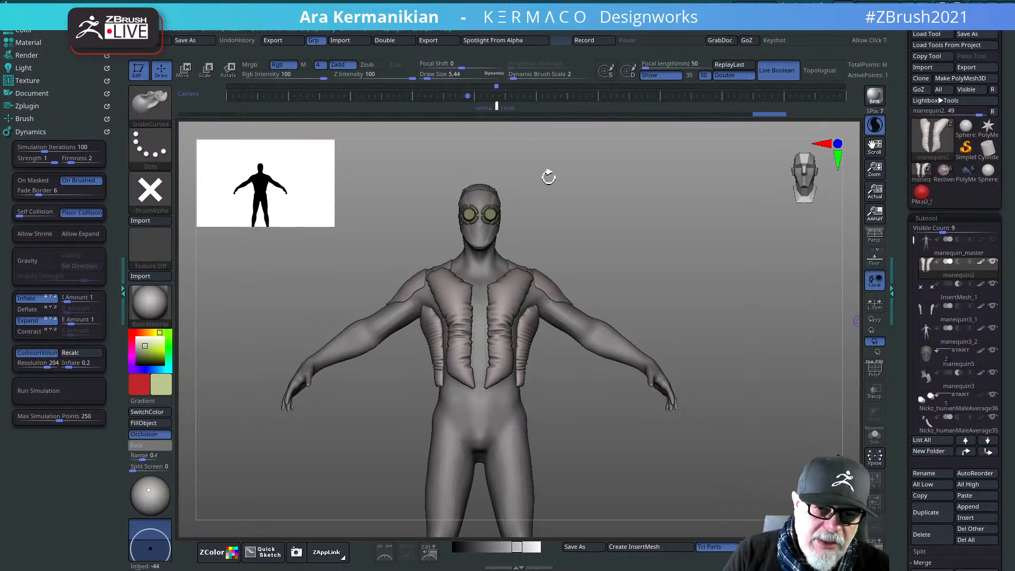
left_click_drag(721, 260, 682, 288)
left_click_drag(680, 242, 685, 267)
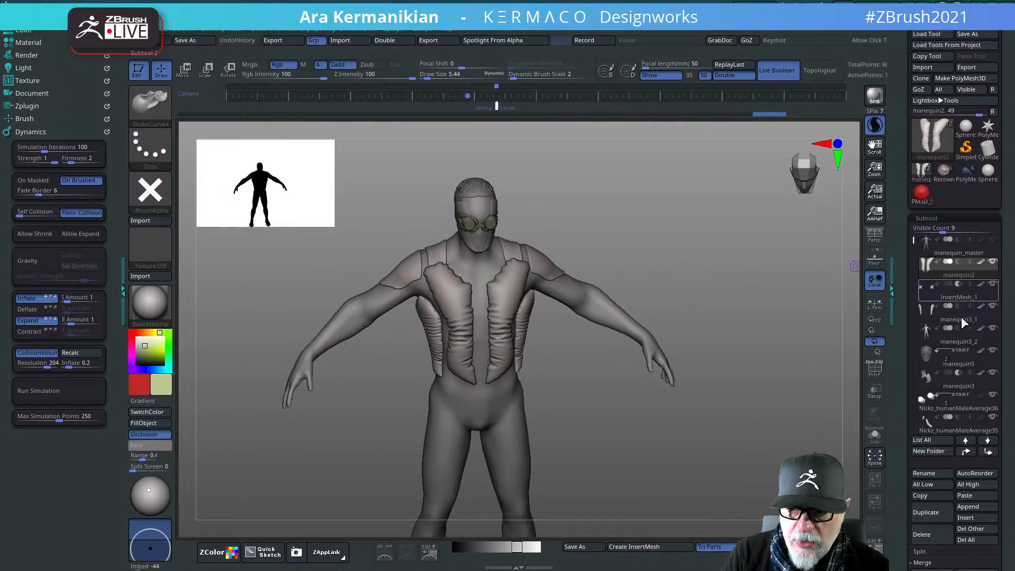
left_click(957, 344)
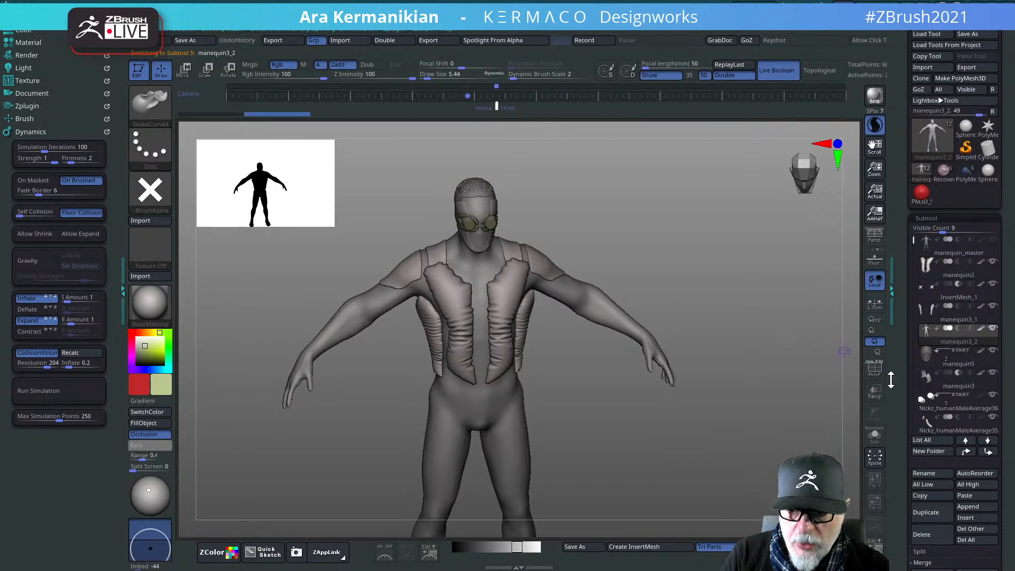
Step: Isolate the manequin3_2 subtool, inspect it from an angled and a front view, and show all the suit parts again
left_click(876, 435)
mouse_move(781, 351)
left_mouse_down()
mouse_move(737, 367)
mouse_move(751, 346)
mouse_move(782, 364)
mouse_move(764, 355)
left_mouse_up()
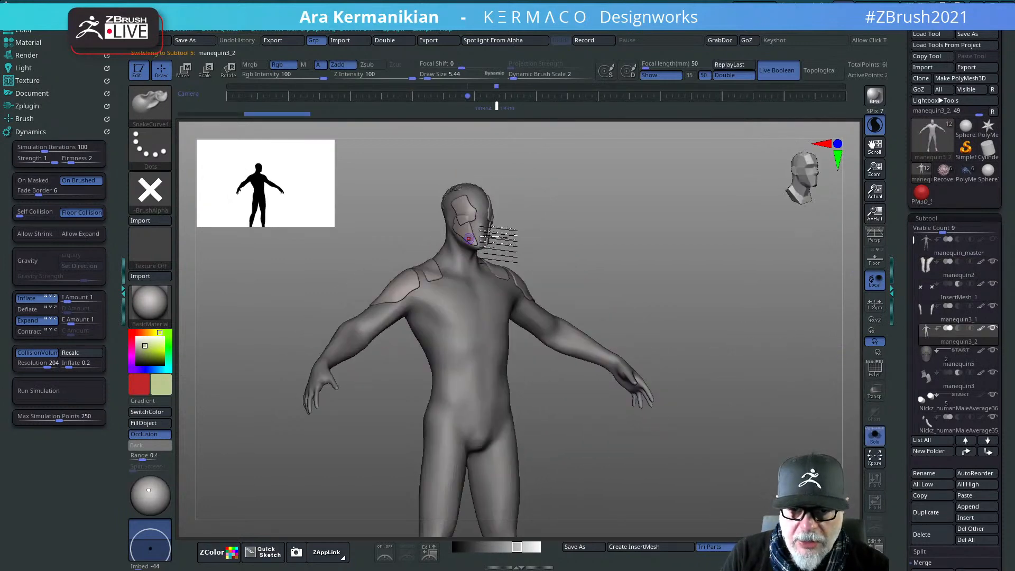
left_click_drag(708, 299, 692, 299, "shift")
left_click(875, 436)
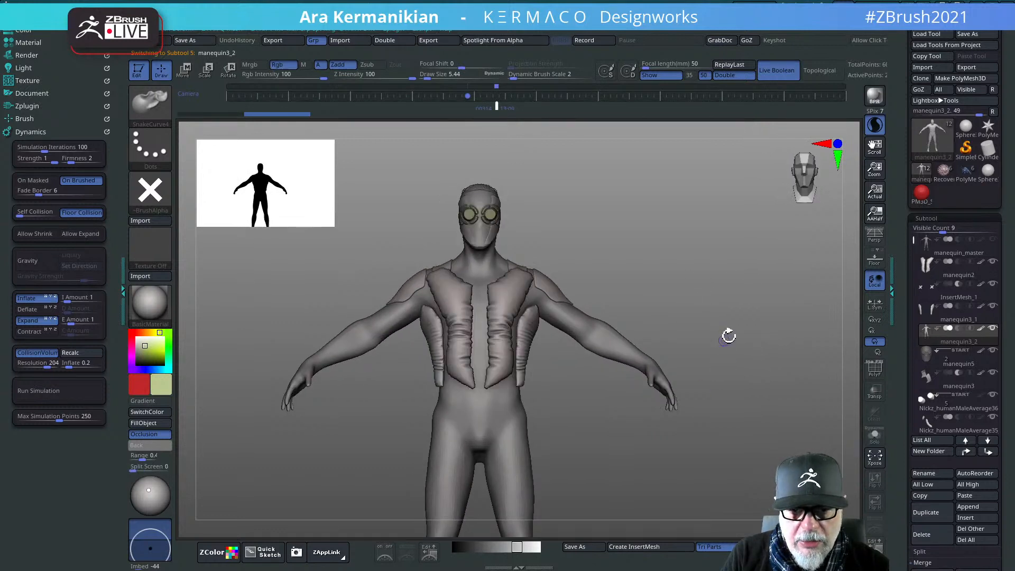
left_click_drag(727, 333, 730, 288)
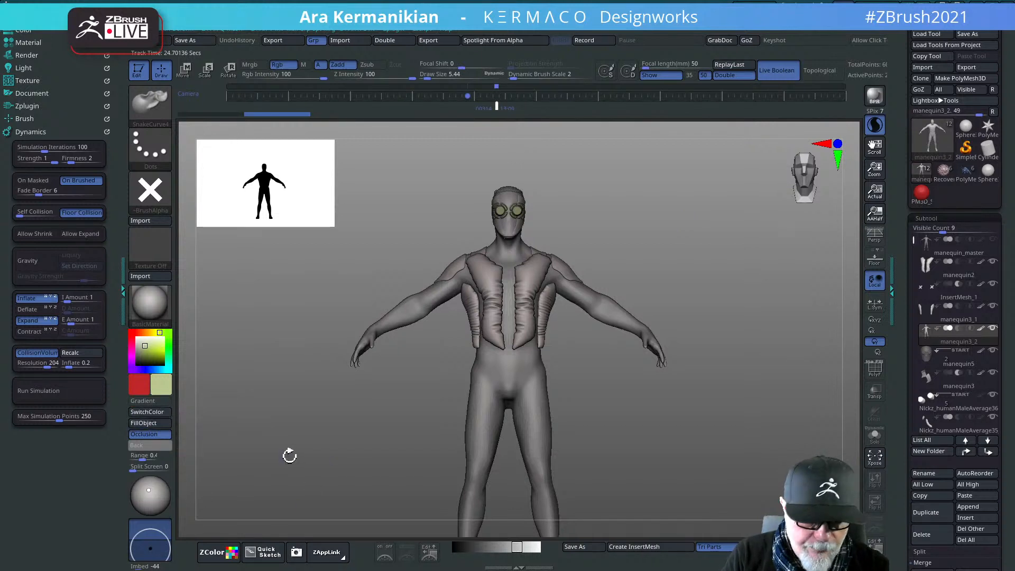
Step: Open the quicksave project QS_3889.zpr with the sci-fi rifle and orbit around the model to present it
key("comma")
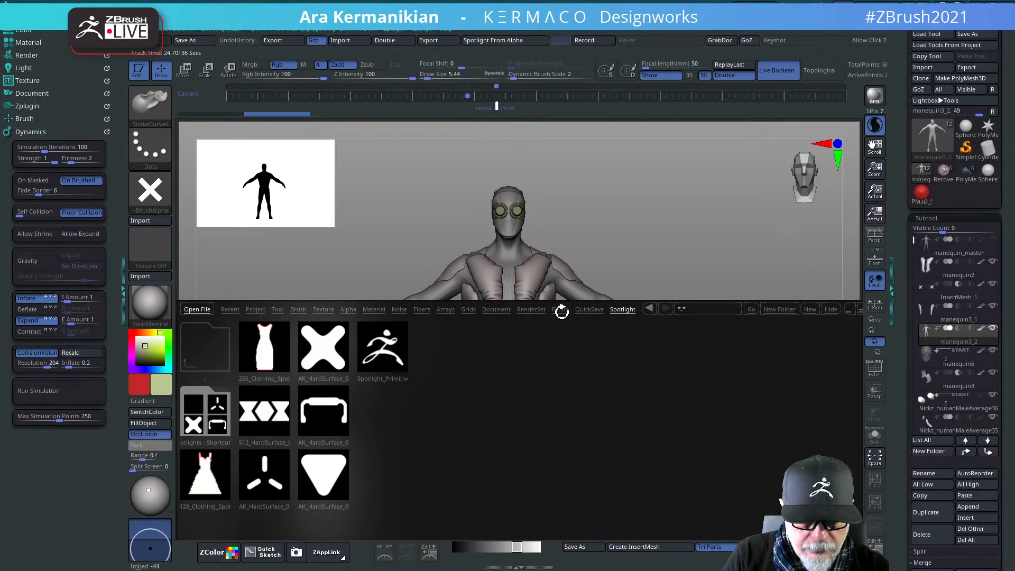
left_click(589, 310)
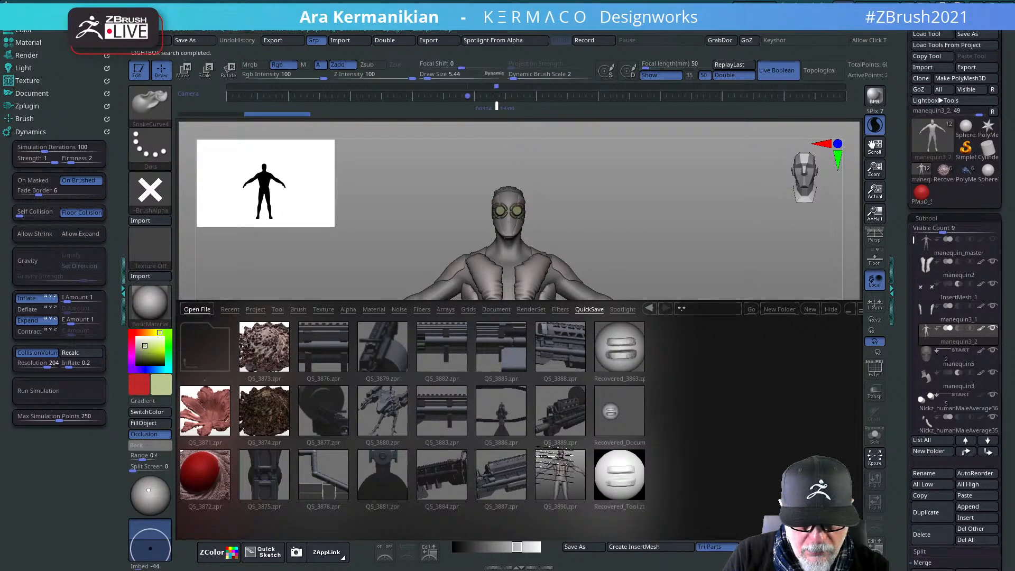
double_click(562, 404)
left_click(550, 328)
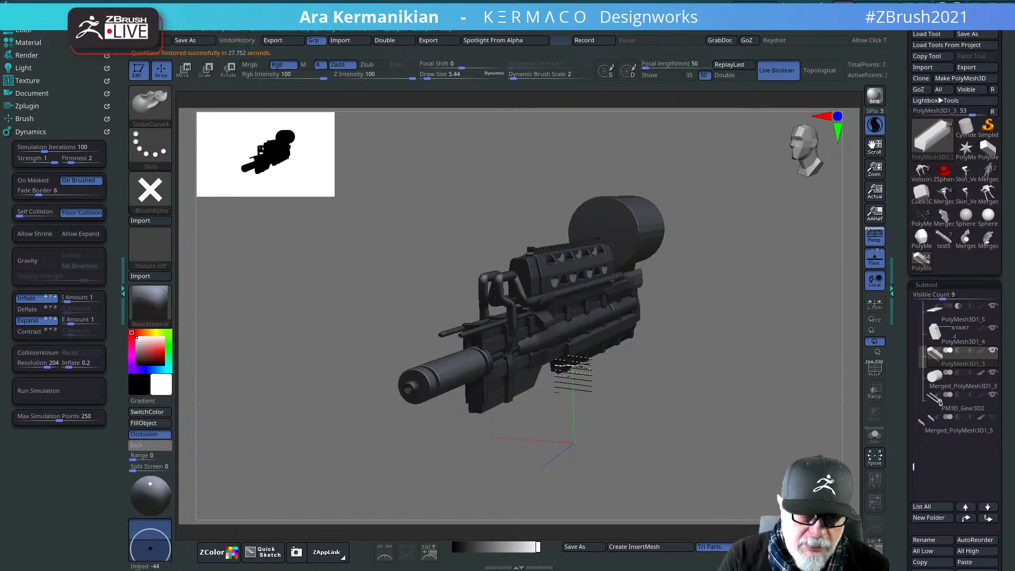
left_click_drag(716, 408, 751, 379)
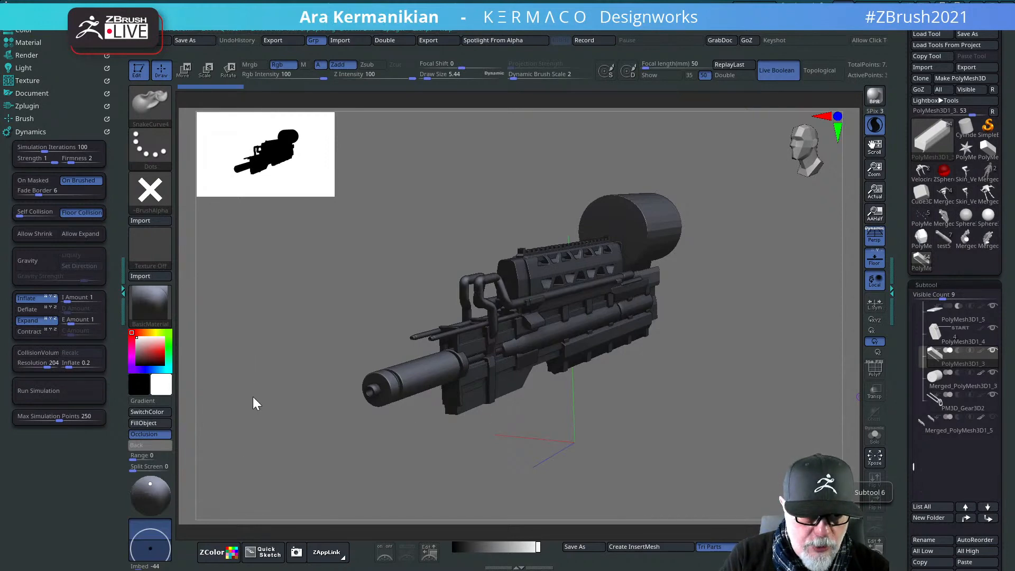
left_click_drag(254, 402, 296, 397)
Step: Examine the hard-surface alphas in the HardSurfaceAlphas folder, from HS001 through HS066
key("comma")
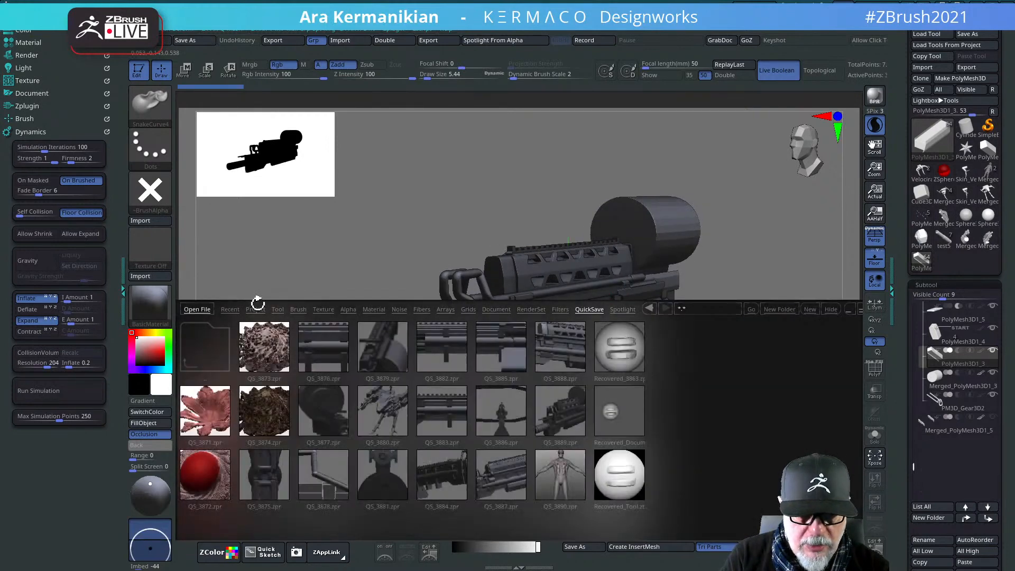
left_click(349, 309)
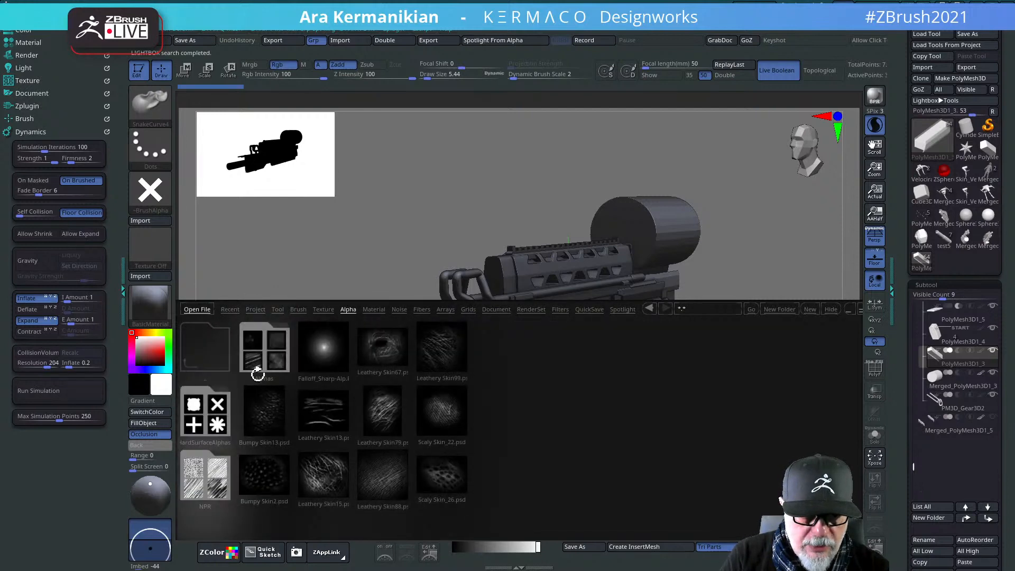
double_click(198, 420)
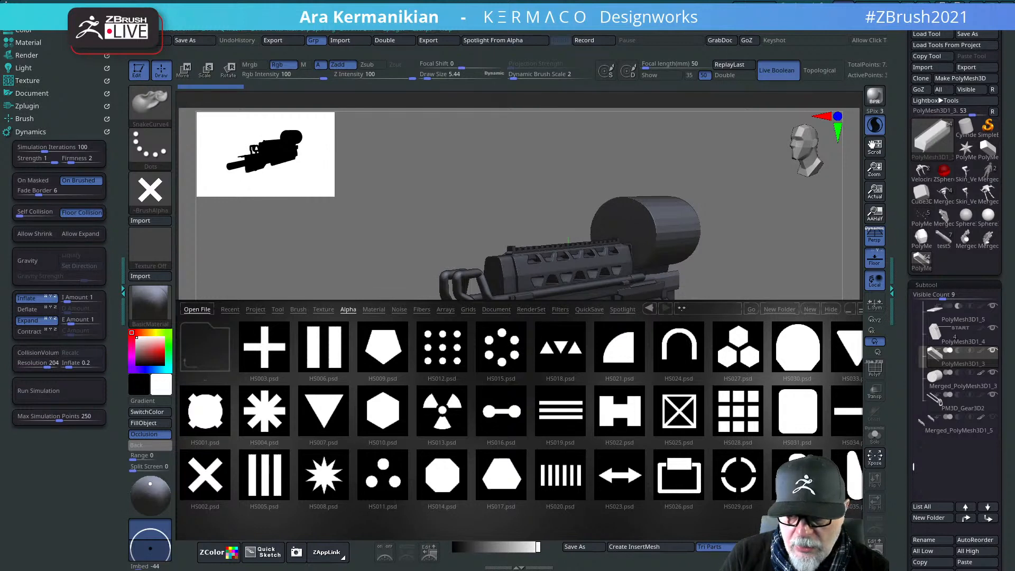
scroll(737, 419, "right", 4)
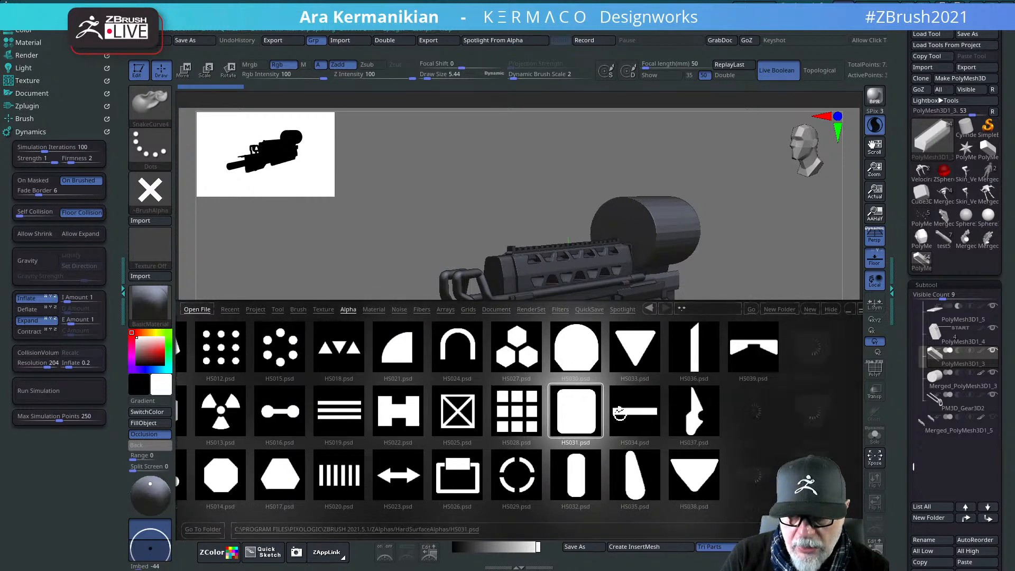
scroll(741, 403, "right", 9)
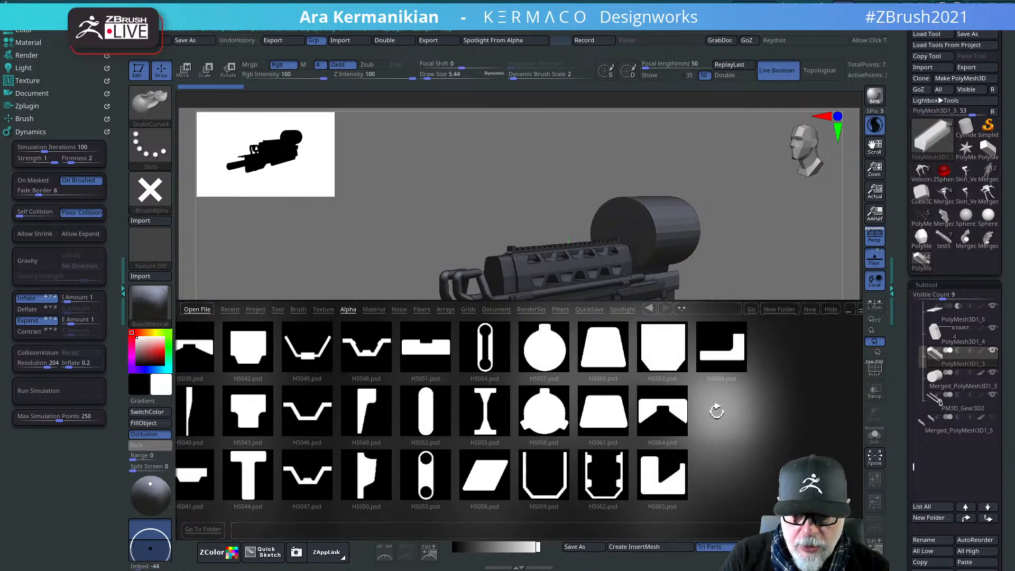
scroll(718, 423, "right", 3)
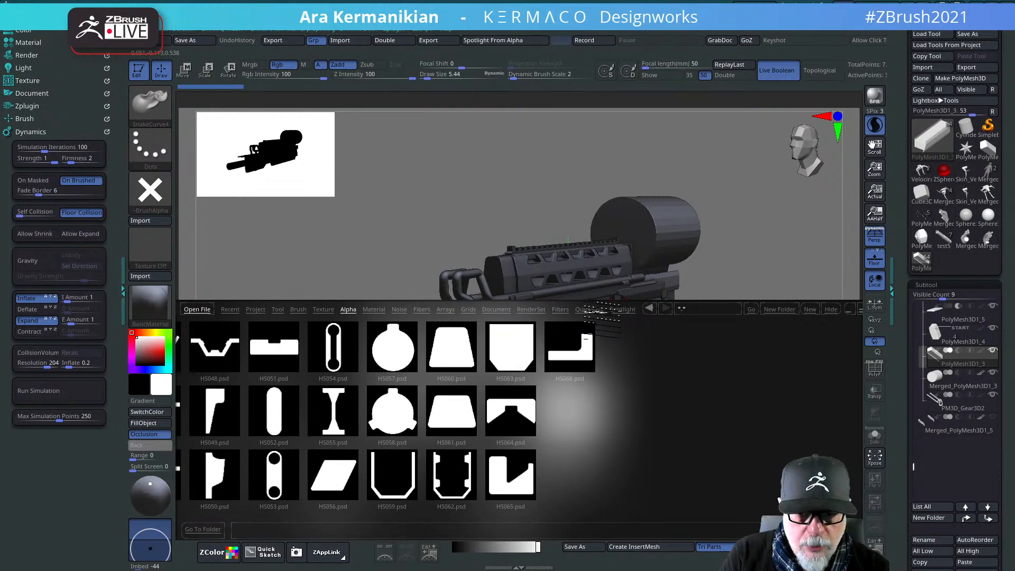
Step: Load the AK_HardSurface Spotlight set with the three-armed thumbnail over the rifle
left_click(588, 309)
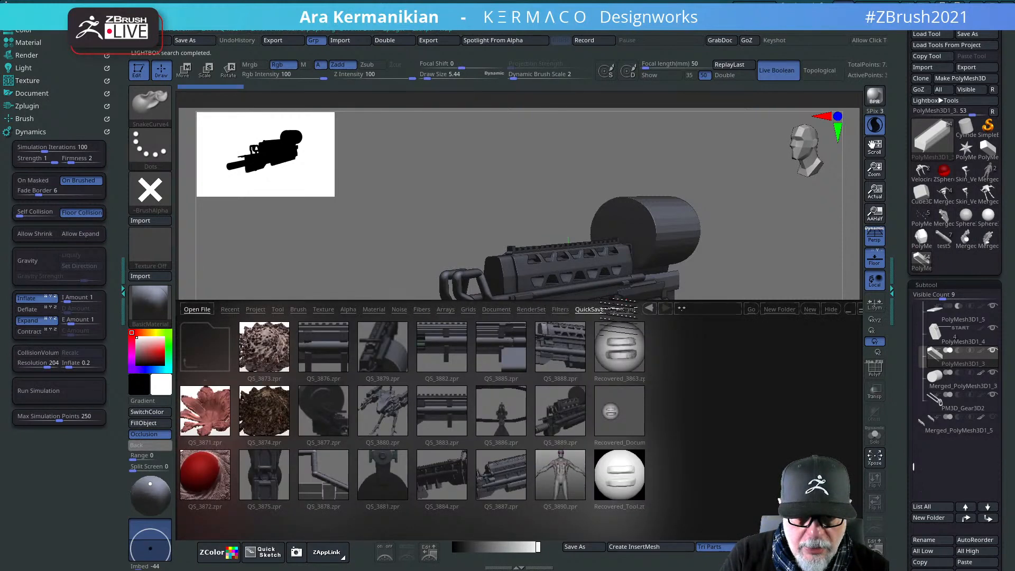
left_click(623, 309)
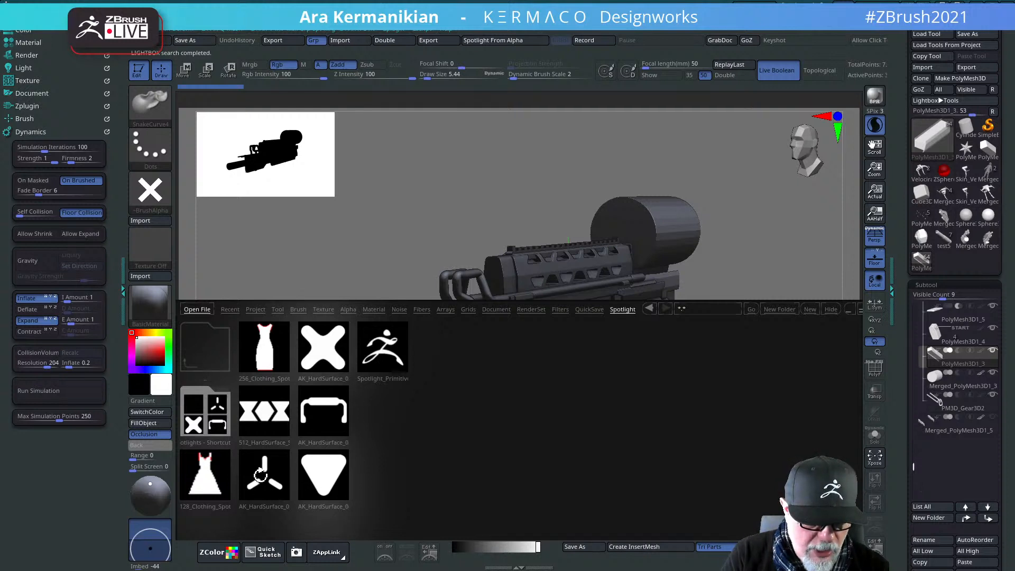
double_click(261, 476)
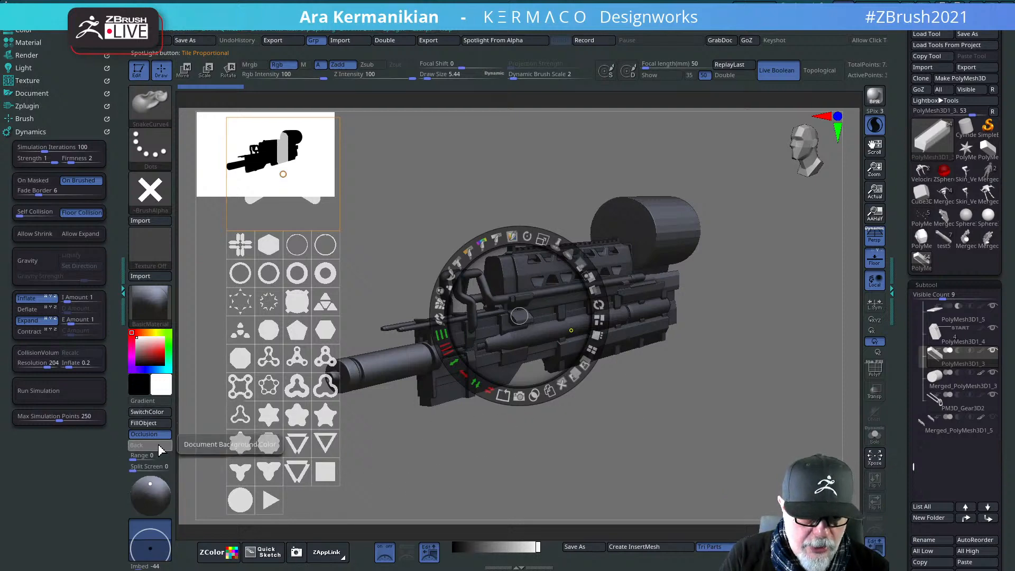
key("comma")
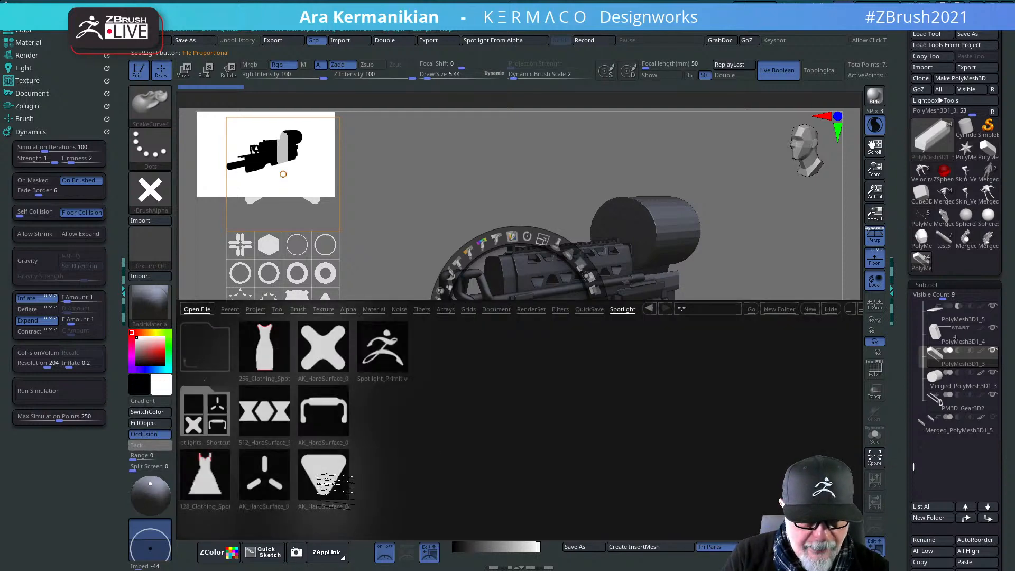
double_click(285, 482)
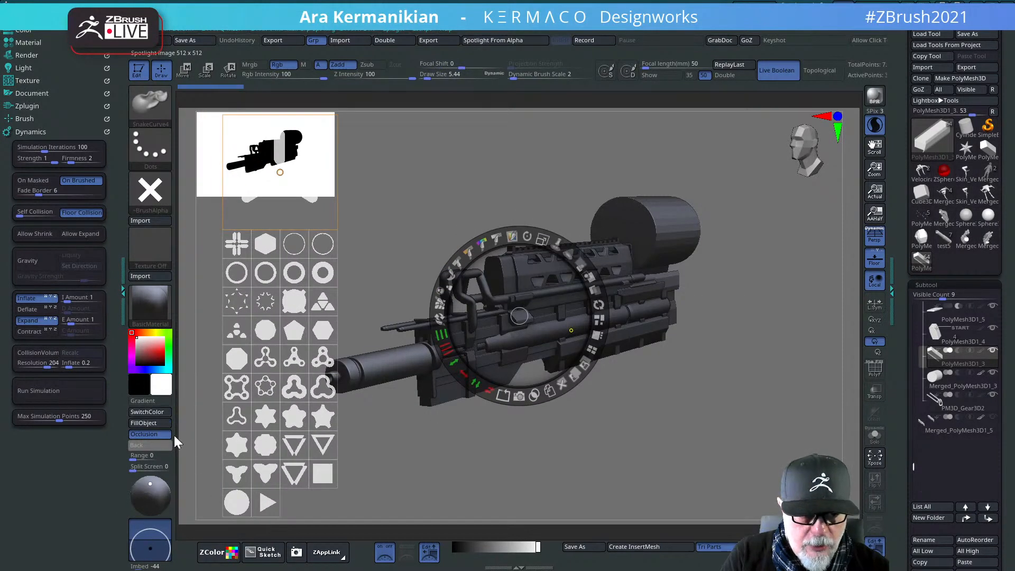
Step: Load the AK_HardSurface Spotlight set with the rounded-triangle thumbnail and scale its shapes down to fit beside the rifle
key("comma")
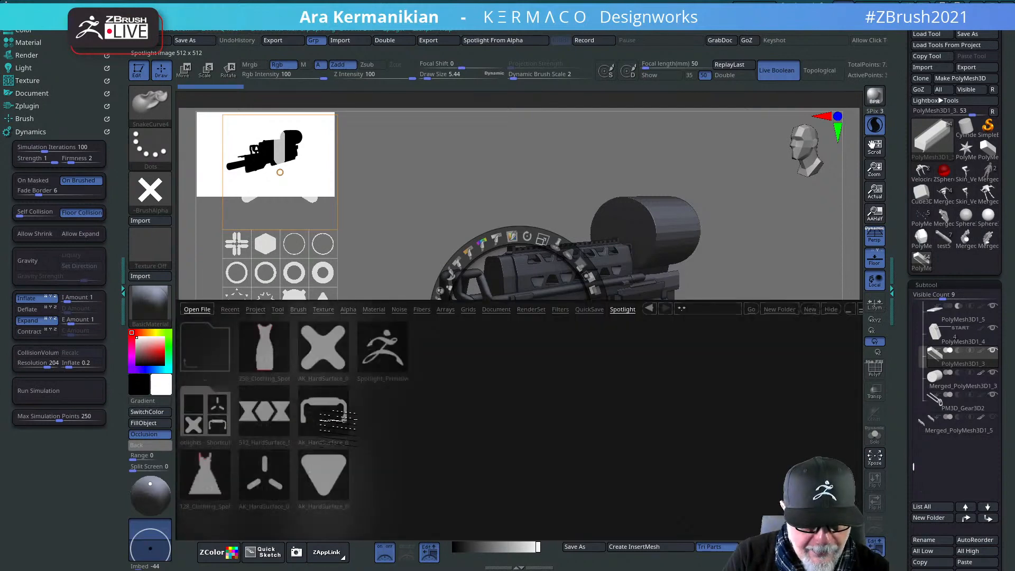
double_click(316, 468)
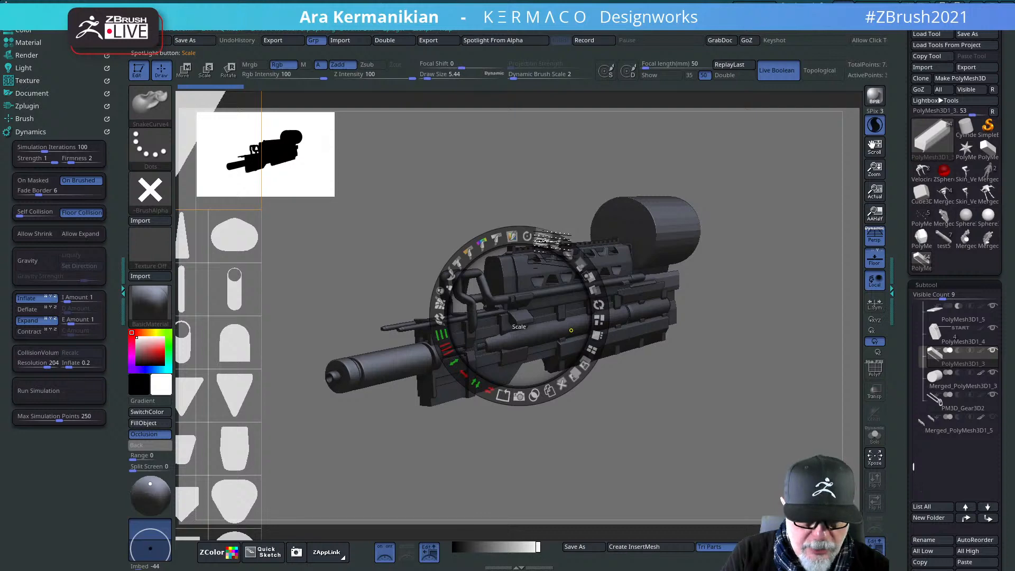
left_click_drag(553, 240, 473, 239, "shift")
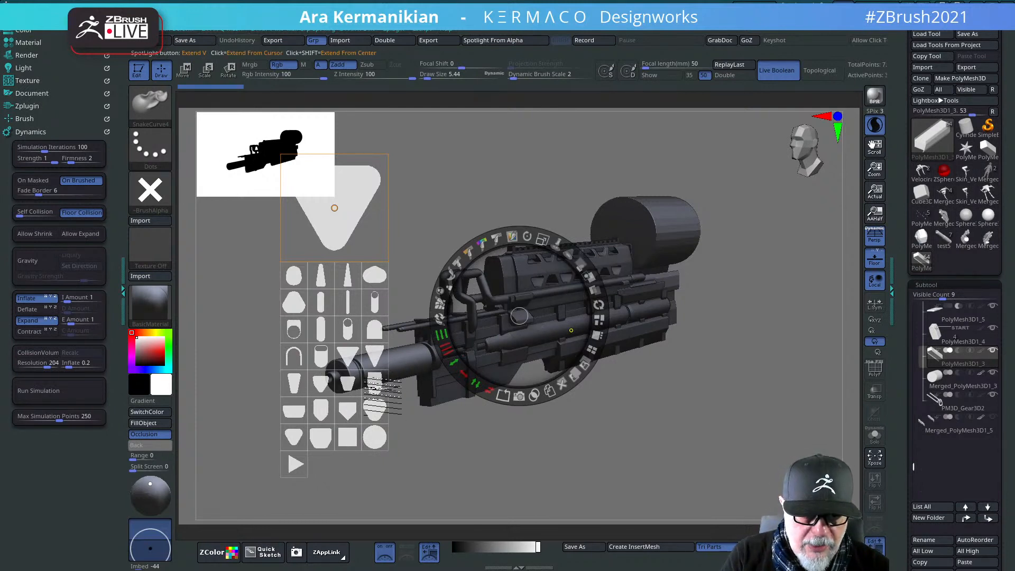
Step: Pull the rounded, shield-shaped outline out of the Spotlight set, enlarge it and place it over the rear of the rifle
left_click(321, 437)
left_click_drag(321, 437, 637, 294)
left_click_drag(661, 219, 718, 327)
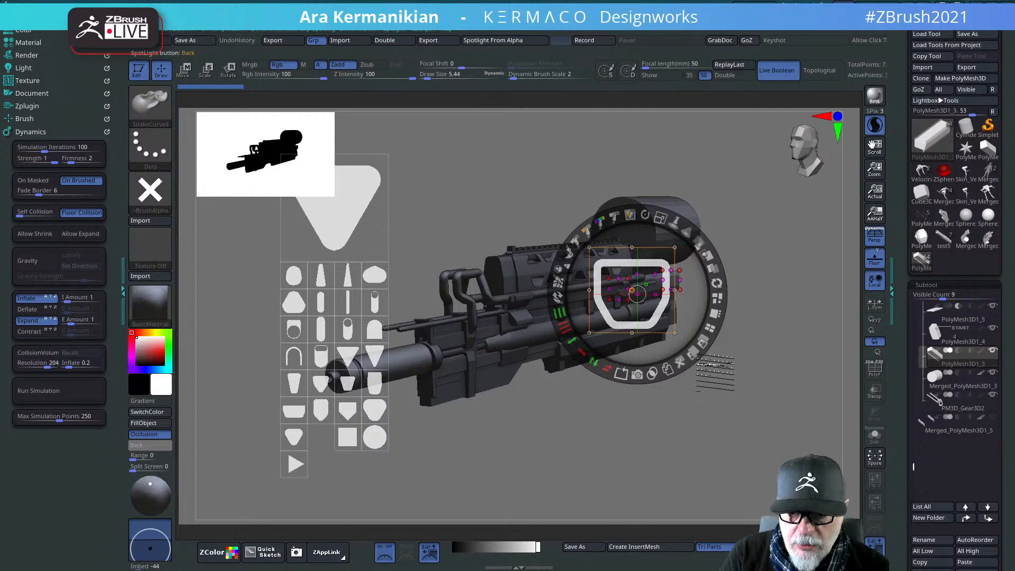
mouse_move(634, 294)
left_mouse_down()
mouse_move(396, 365)
mouse_move(355, 353)
mouse_move(350, 328)
mouse_move(323, 356)
mouse_move(307, 356)
mouse_move(652, 282)
left_mouse_up()
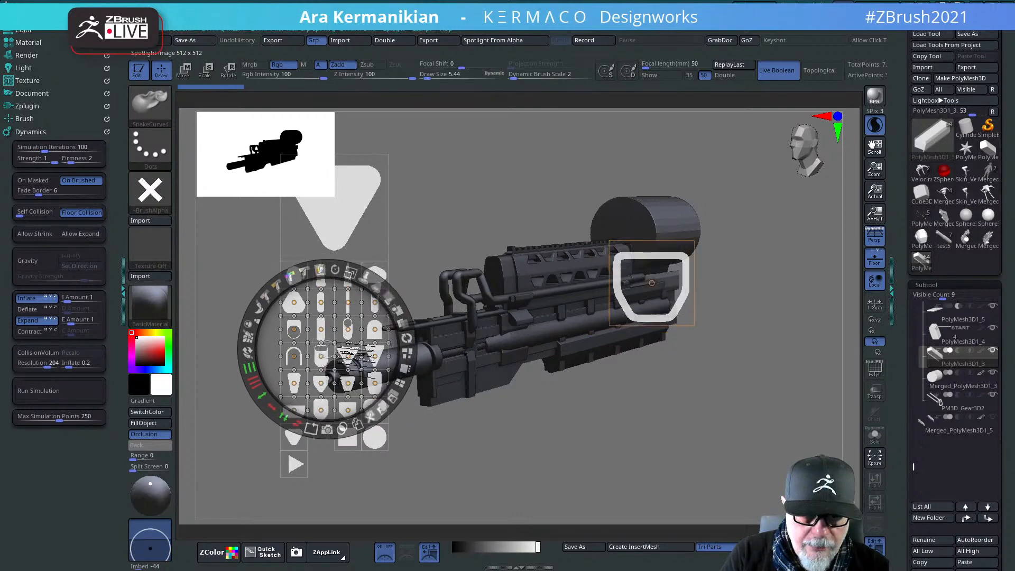
Step: Bring the slotted arch shape out of the Spotlight set and snap it to the centre of the trapezoid ring
left_click(511, 378)
left_click(324, 358)
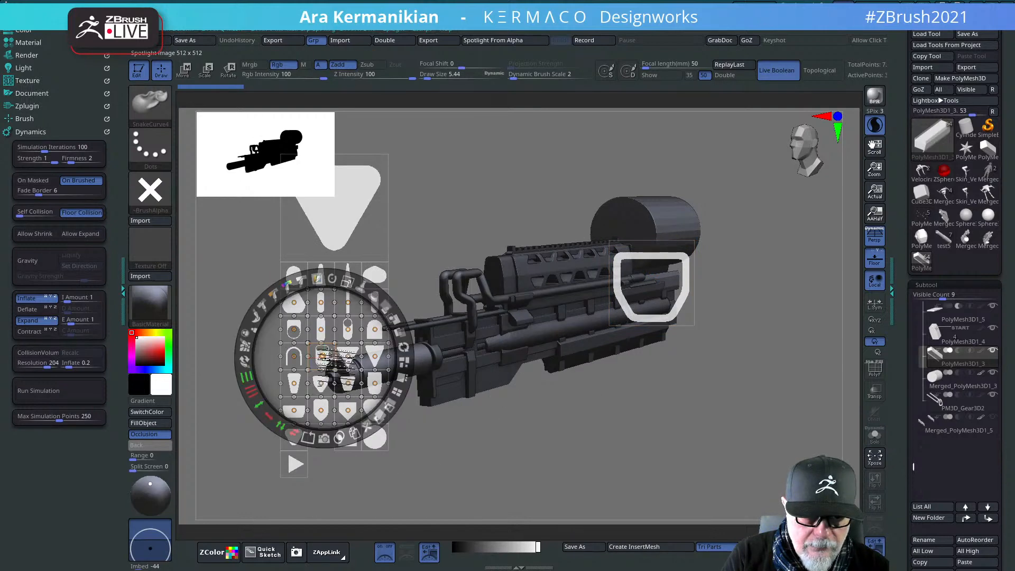
left_click_drag(324, 358, 703, 412)
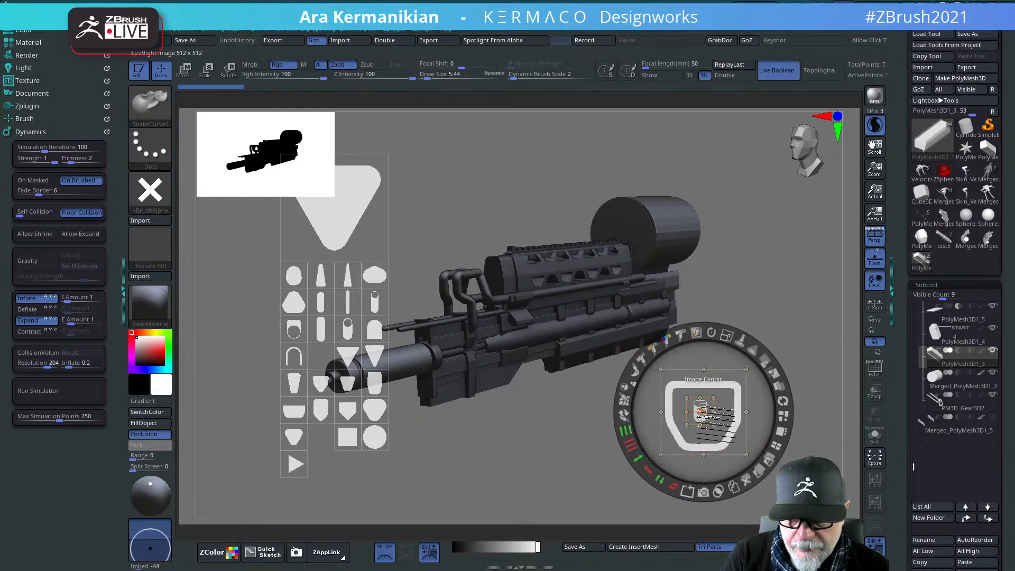
Step: Enlarge the slotted arch shape and move it upward within the trapezoid ring
left_click_drag(743, 397, 825, 200)
mouse_move(700, 411)
left_mouse_down()
mouse_move(712, 341)
mouse_move(713, 400)
left_mouse_up()
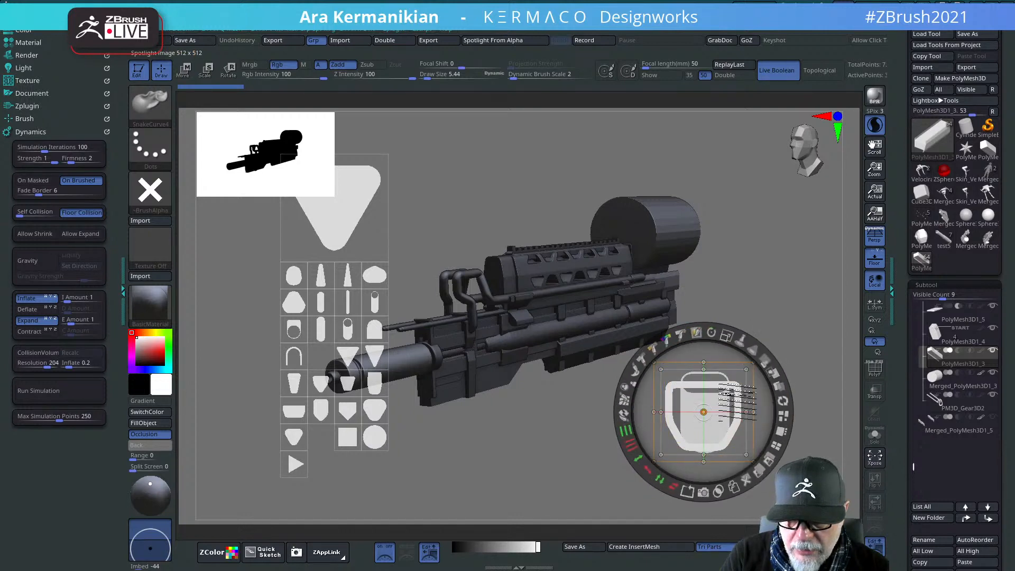
left_click_drag(740, 401, 739, 369)
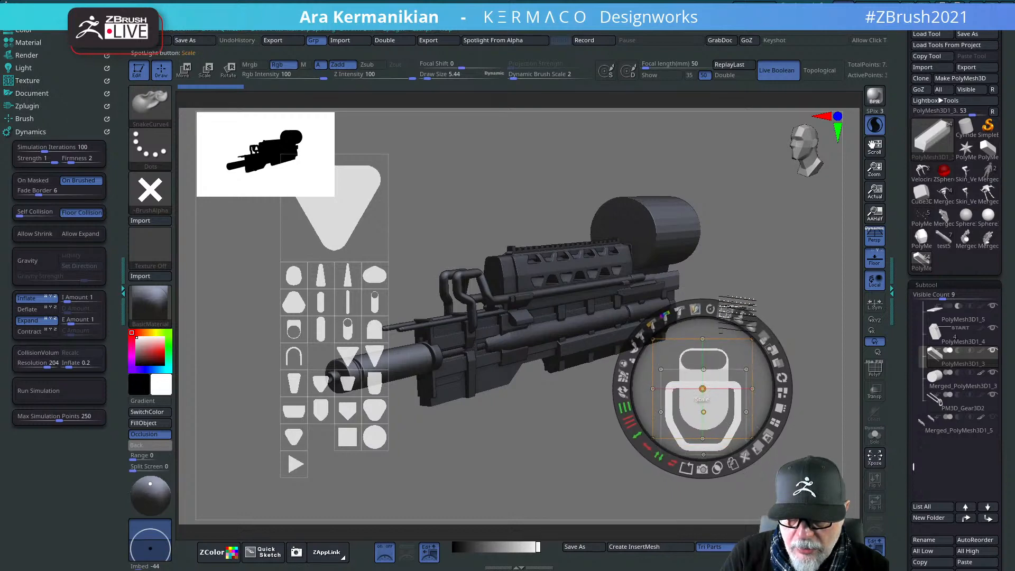
Step: Rotate the slotted arch 180 degrees and snap its centre to the middle of the trapezoid ring's upper edge
left_click_drag(711, 311, 664, 452)
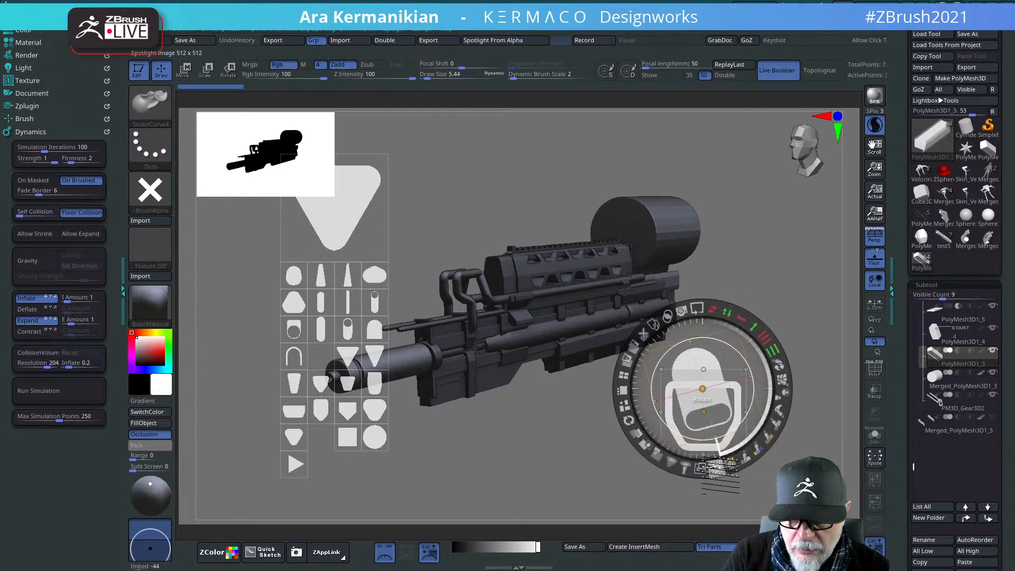
left_click_drag(721, 470, 695, 471)
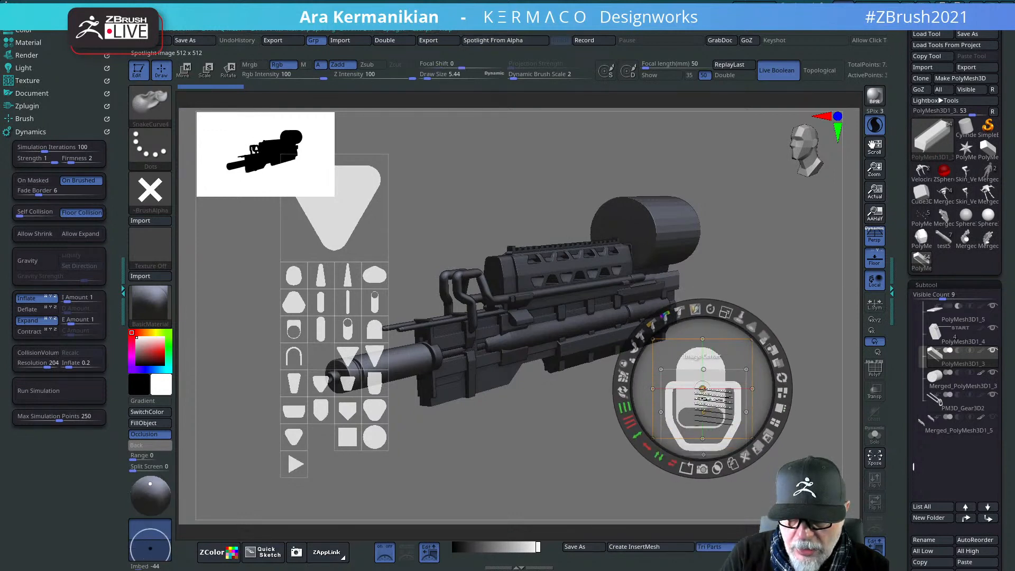
left_click_drag(702, 389, 715, 350)
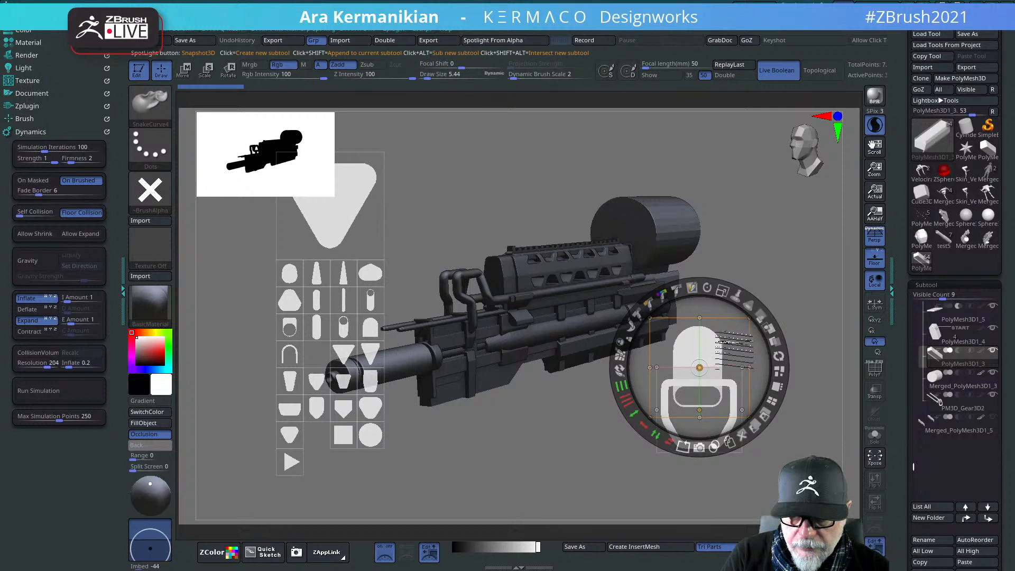
Step: Snap the trapezoid ring to the midpoint of the arch's lower edge and scale the ring up around it
left_click(772, 240)
left_click(697, 439)
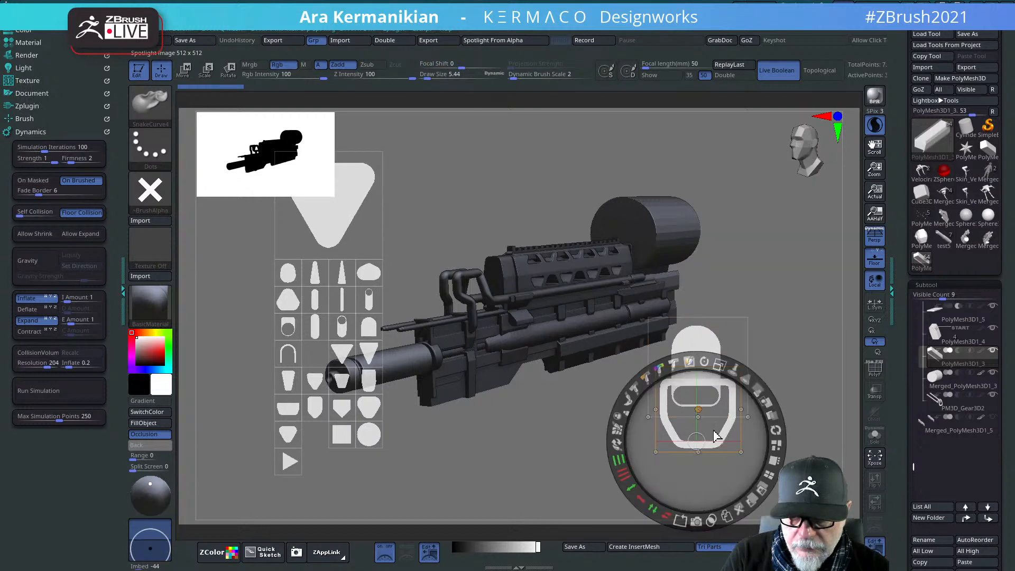
left_click_drag(697, 441, 698, 417)
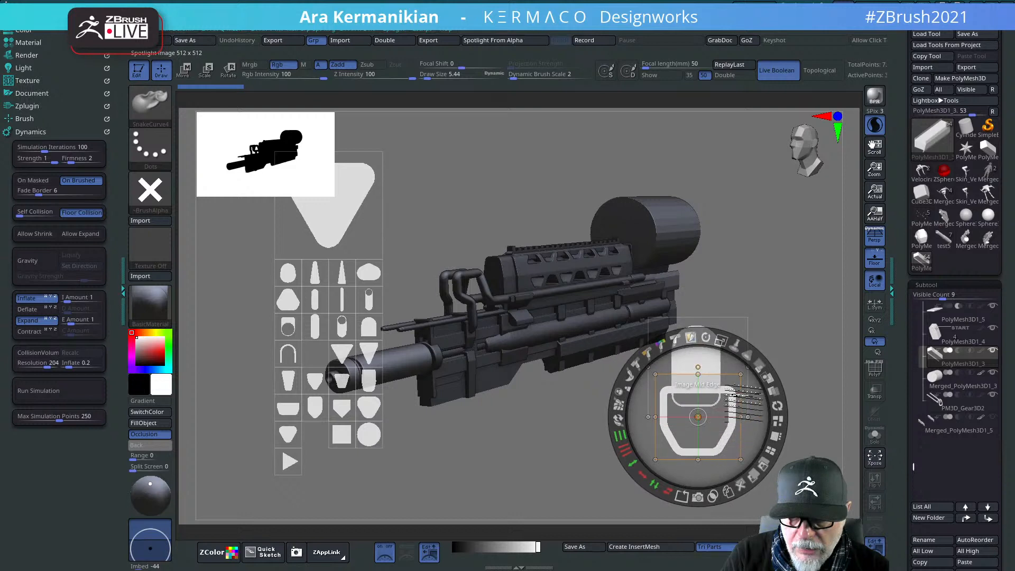
left_click_drag(691, 337, 721, 339)
left_click_drag(750, 377, 719, 343)
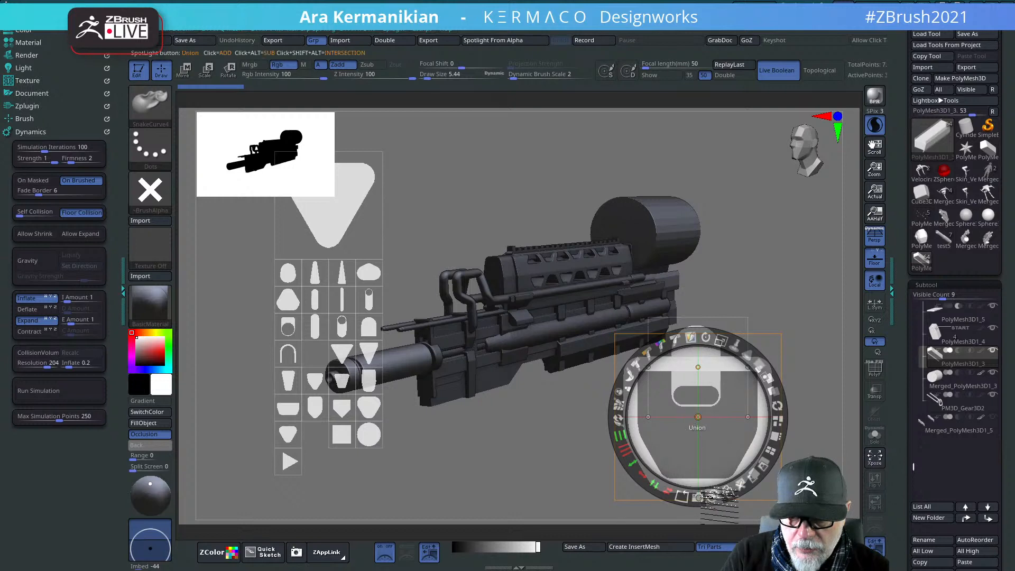
key("shift")
key("ctrl+shift")
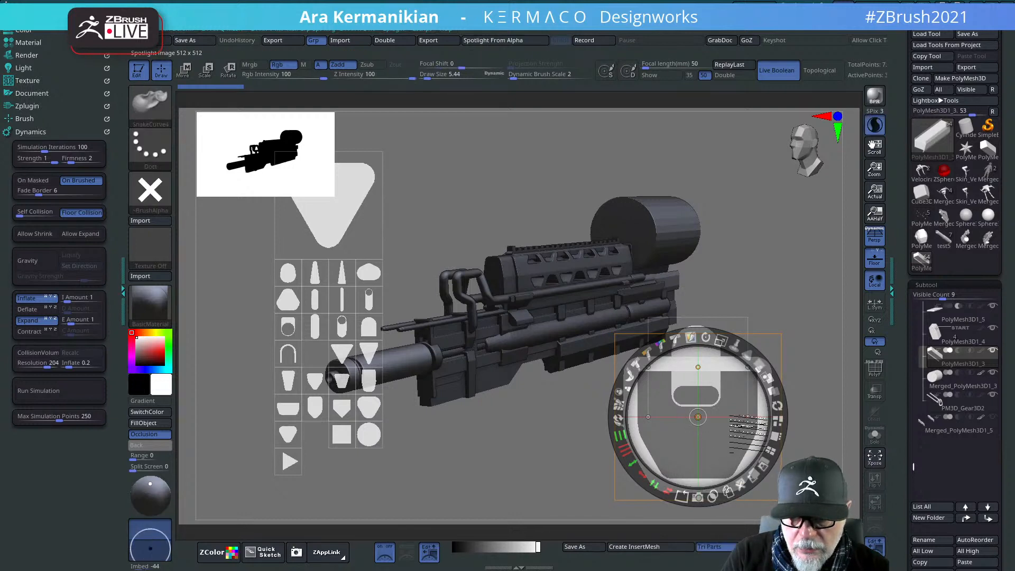
Step: Move the enlarged ring up so its centre snaps to the arch, and undo the last Spotlight change
left_click_drag(698, 417, 703, 388)
mouse_move(719, 455)
left_mouse_down()
mouse_move(716, 444)
mouse_move(720, 469)
left_mouse_up()
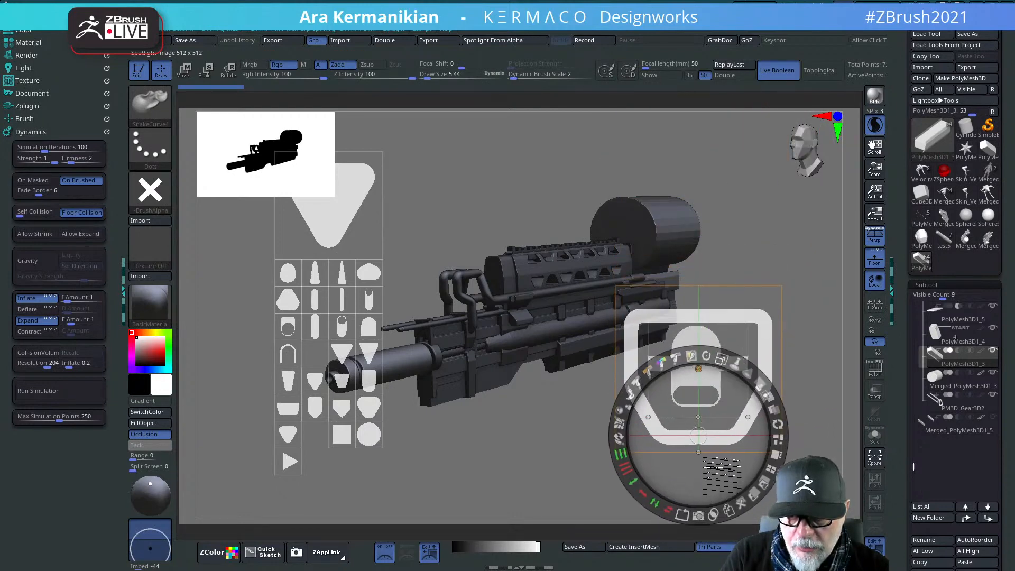
key("ctrl+z")
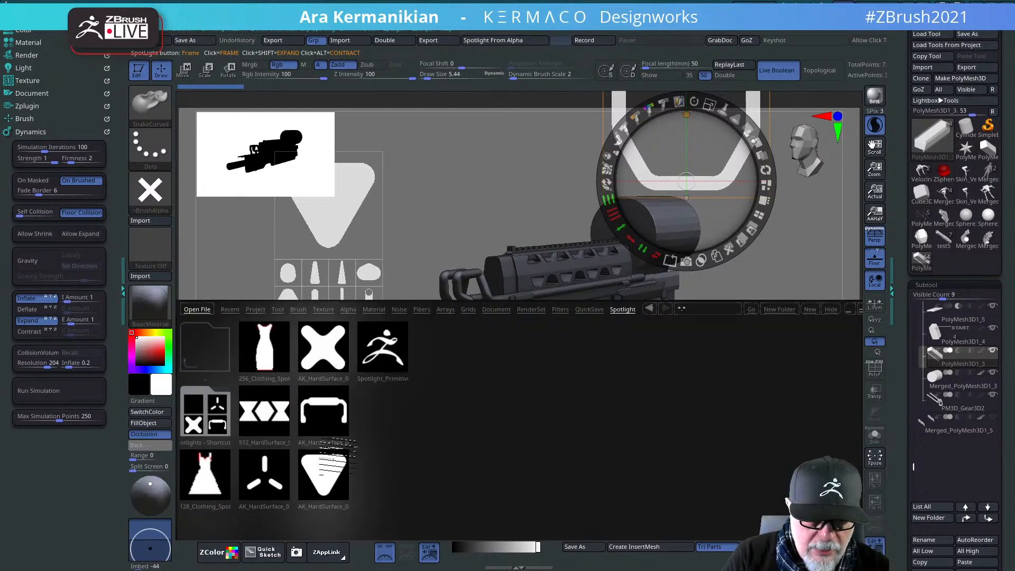
Step: Load the AK_HardSurface Spotlight set with the bracket thumbnail, scale all its shapes down to fit the canvas, and hide Spotlight
double_click(320, 412)
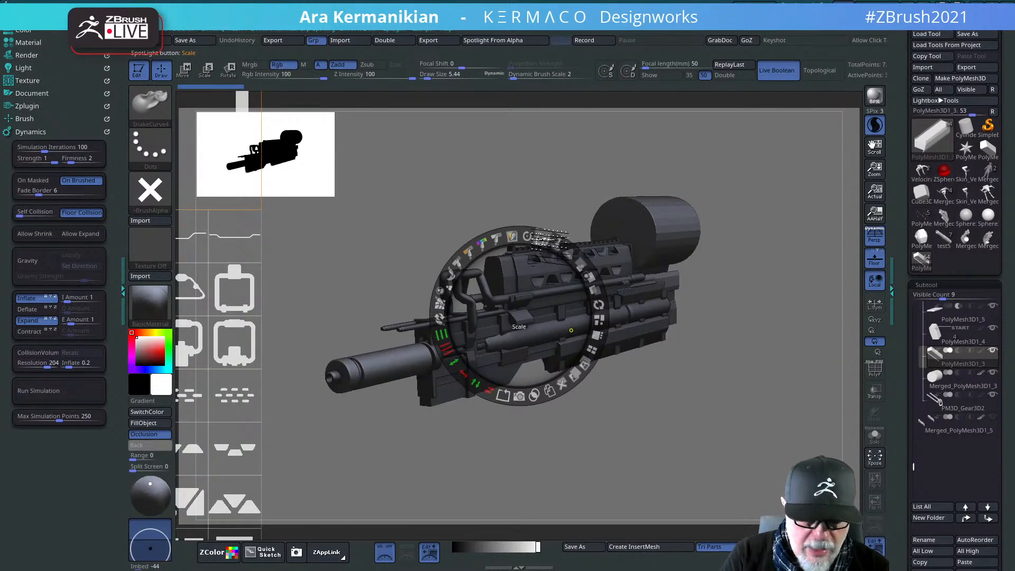
mouse_move(547, 239)
left_mouse_down("shift")
mouse_move(490, 227)
mouse_move(499, 232)
left_mouse_up("shift")
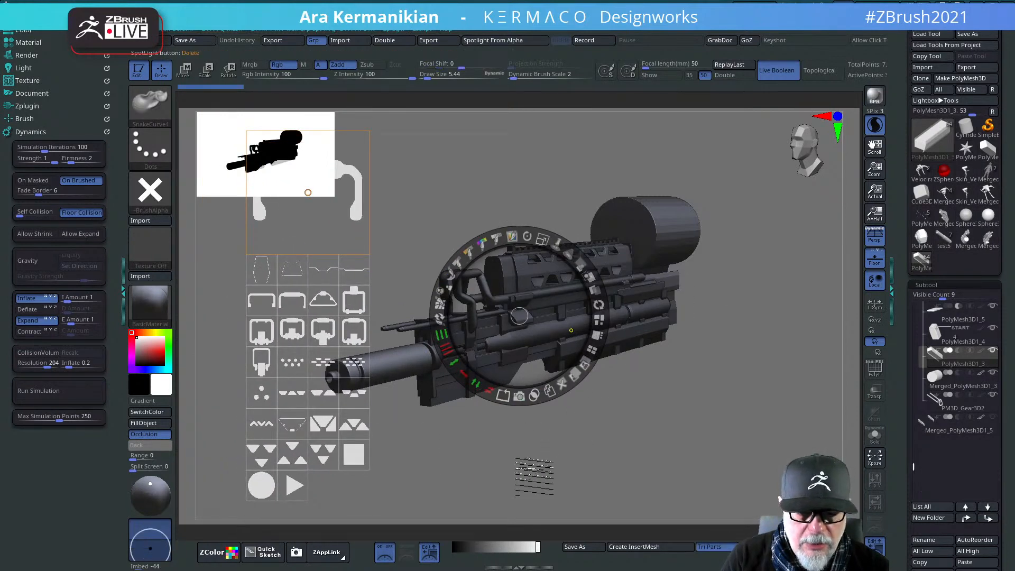
key("z")
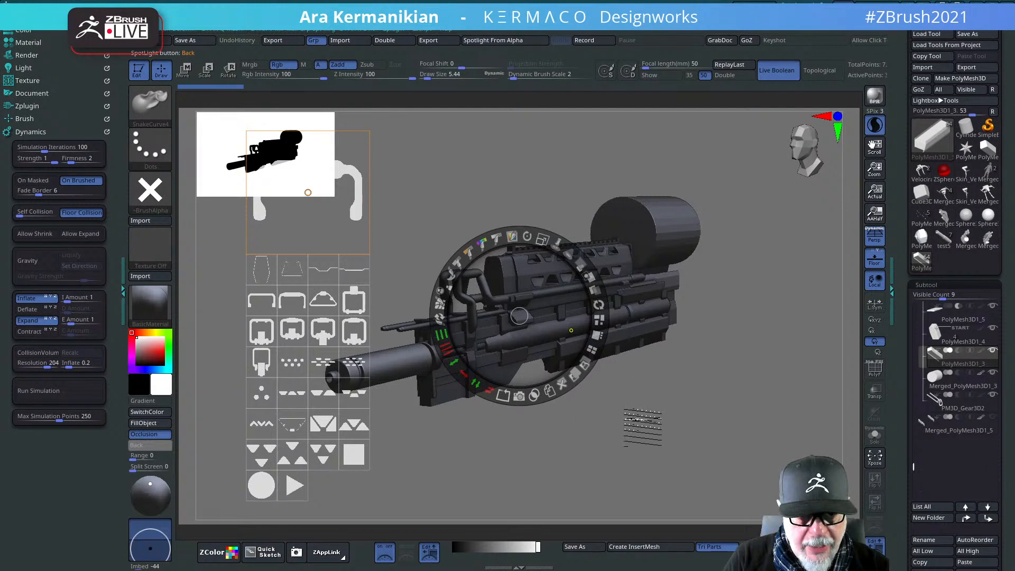
key("z")
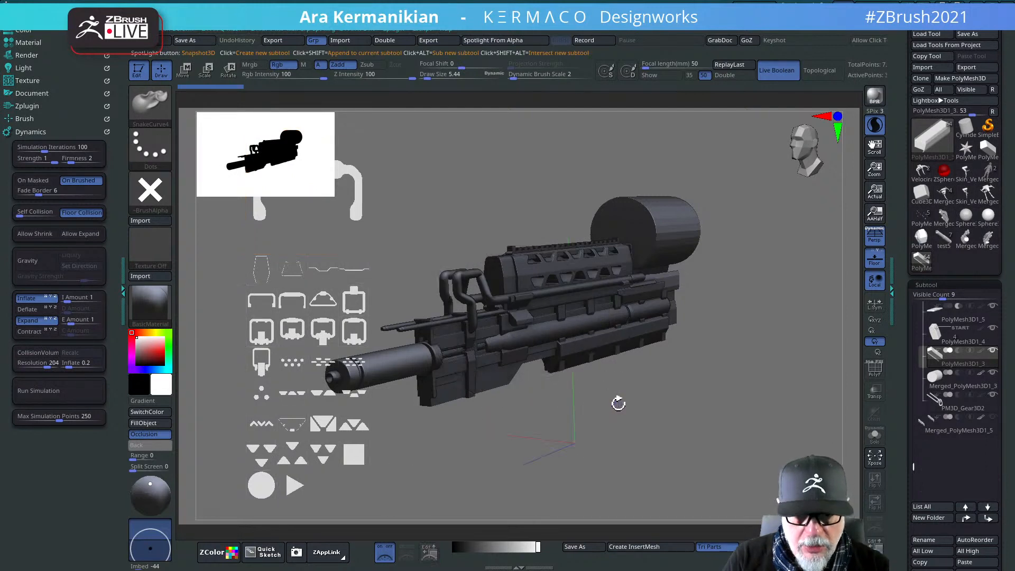
key("shift+z")
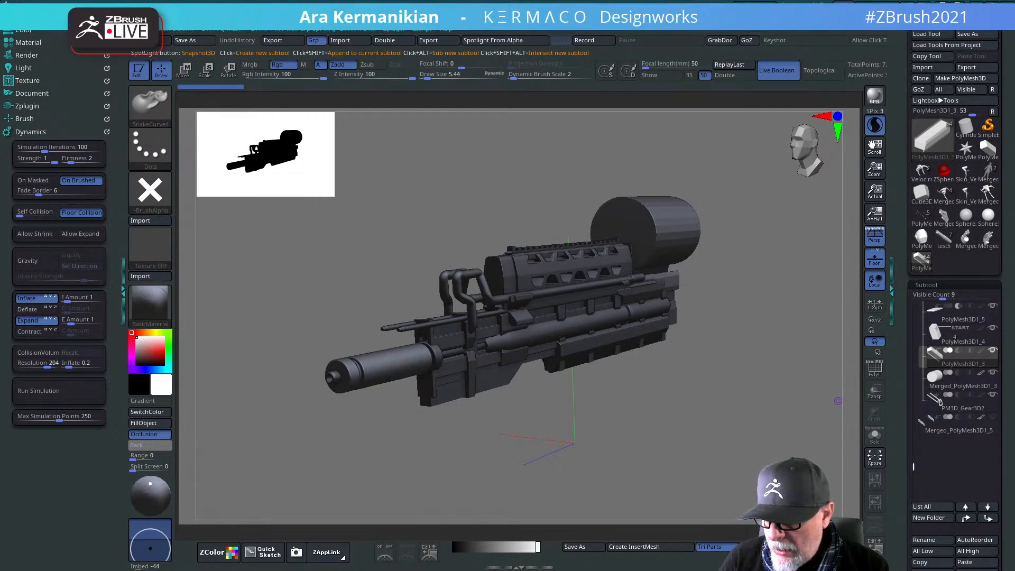
Step: Inspect the rifle from several angles and hide the large cylinder subtool at its rear end
left_click_drag(742, 436, 737, 357)
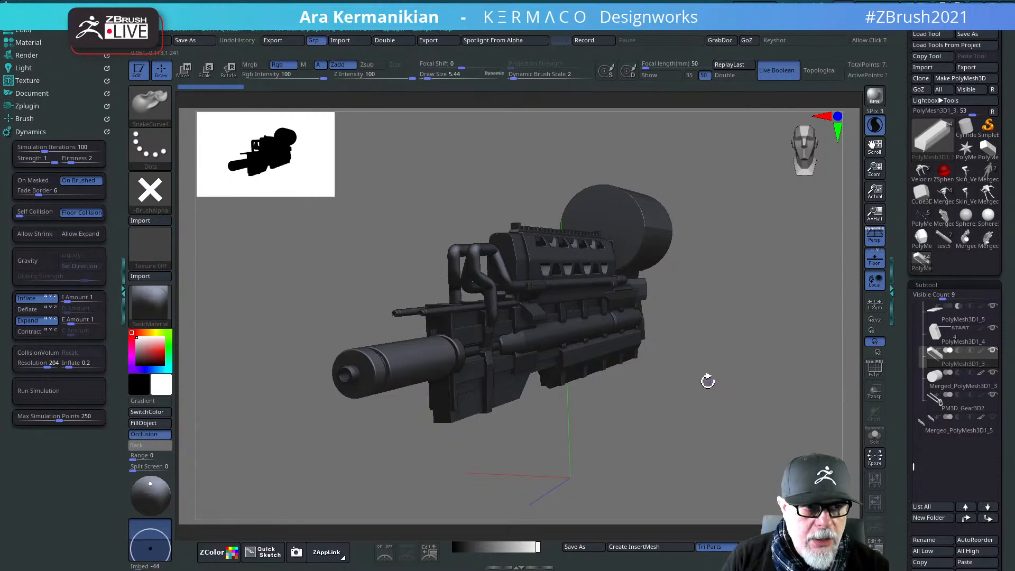
left_click_drag(760, 392, 726, 442)
left_click_drag(663, 443, 690, 455, "shift")
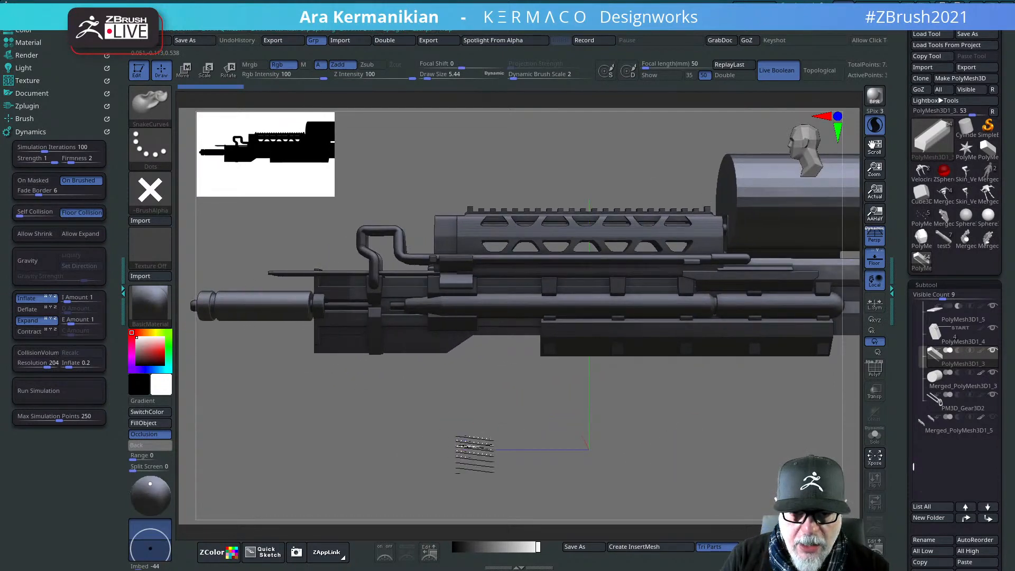
left_click_drag(475, 452, 750, 415)
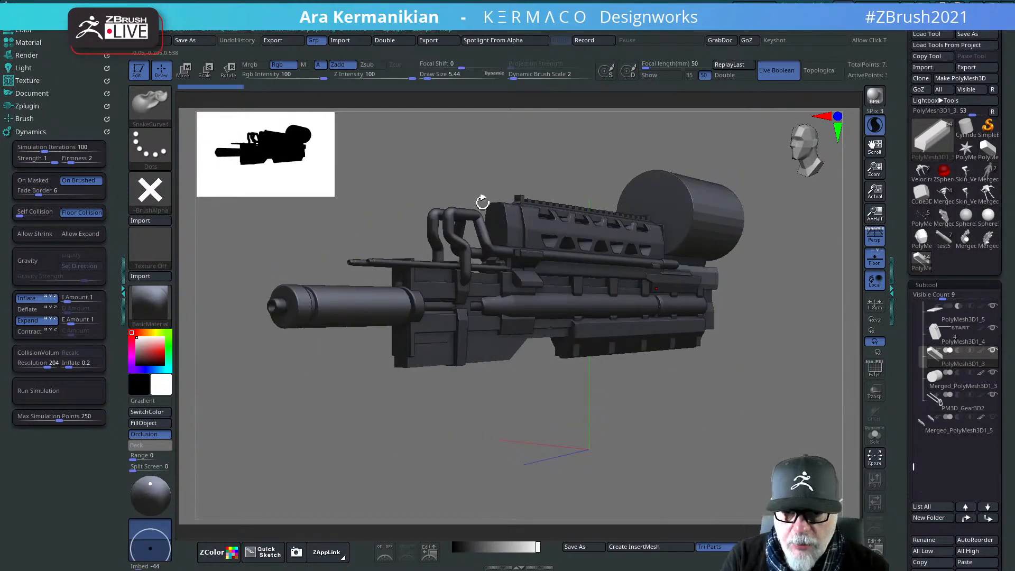
left_click_drag(840, 360, 674, 340)
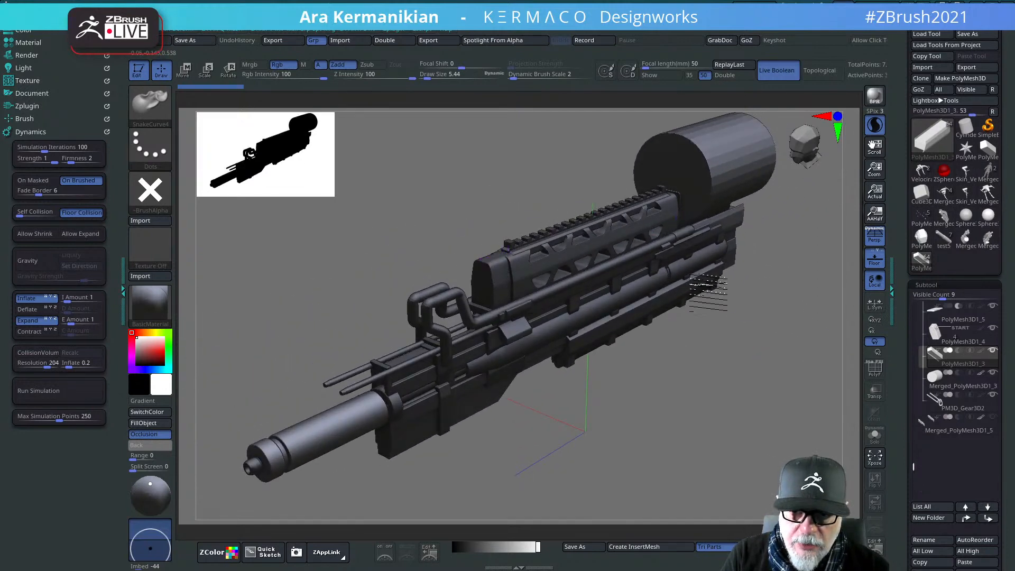
left_click_drag(767, 317, 754, 308)
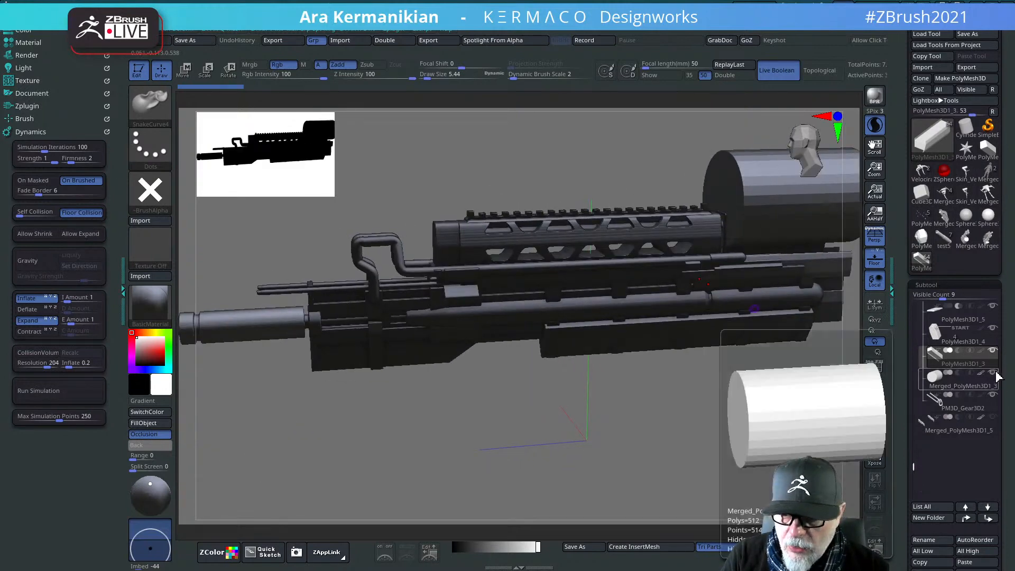
left_click_drag(636, 470, 584, 177)
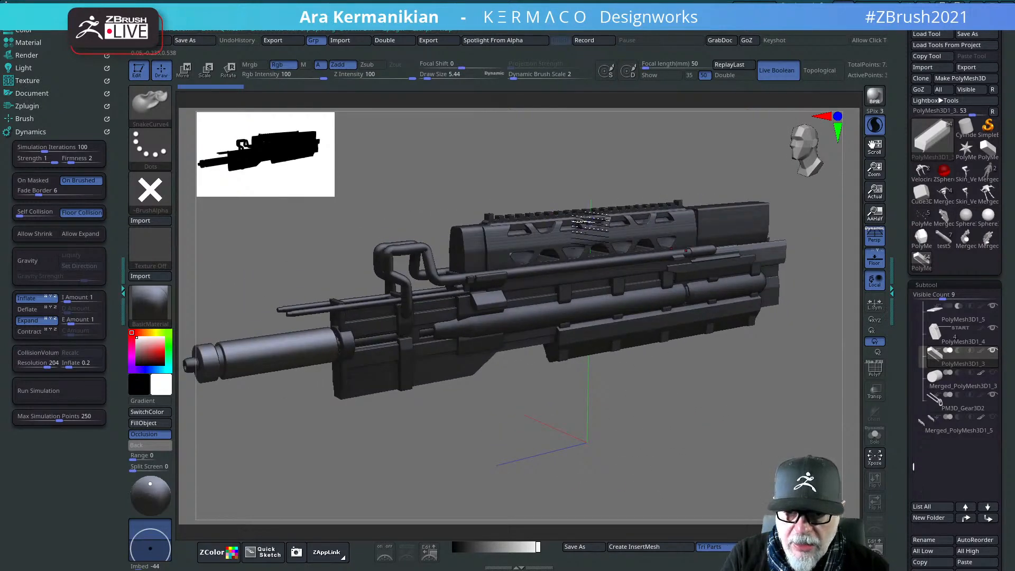
left_click_drag(641, 132, 650, 194)
scroll(916, 370, "up", 5)
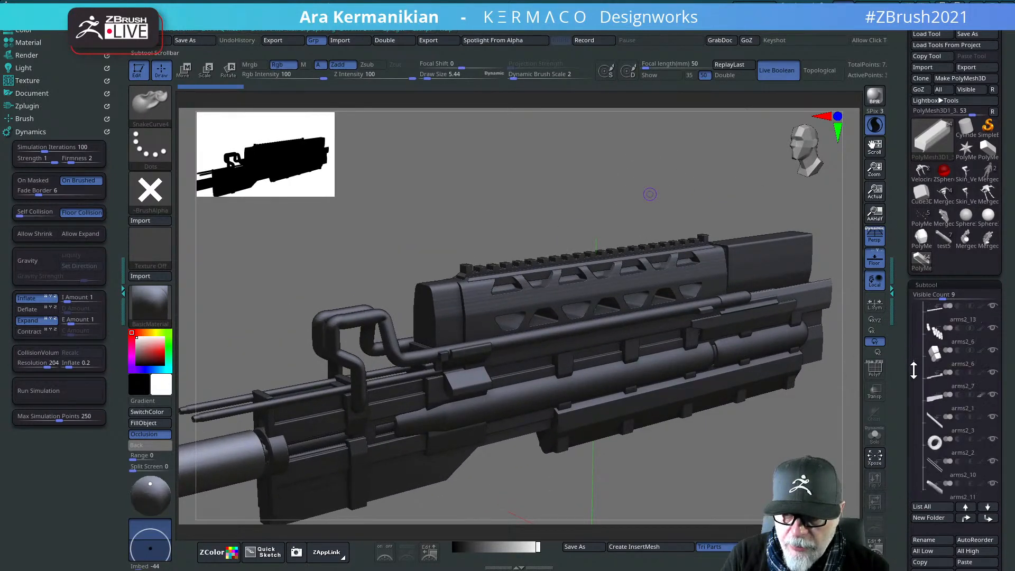
scroll(910, 369, "up", 1)
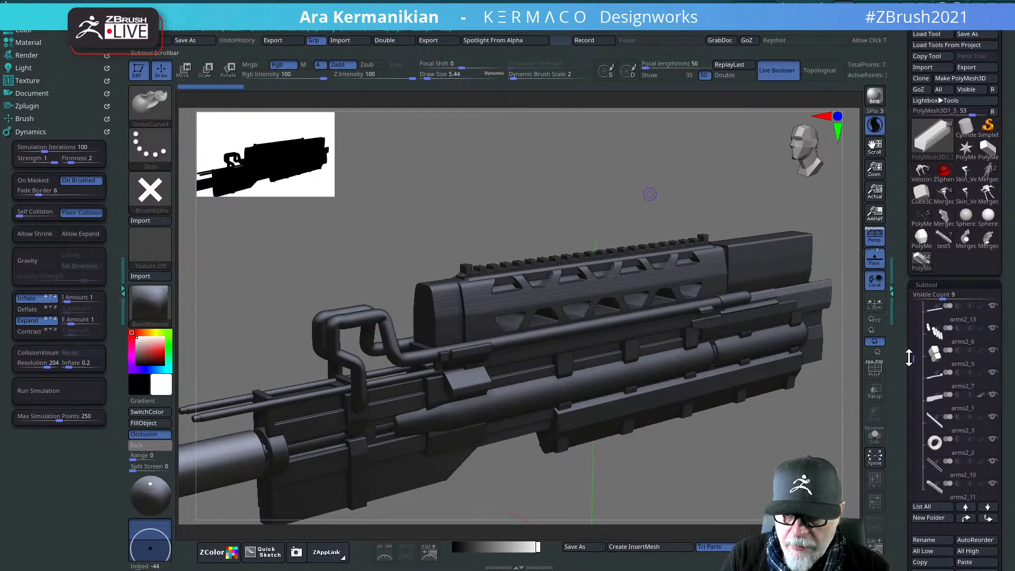
mouse_move(935, 333)
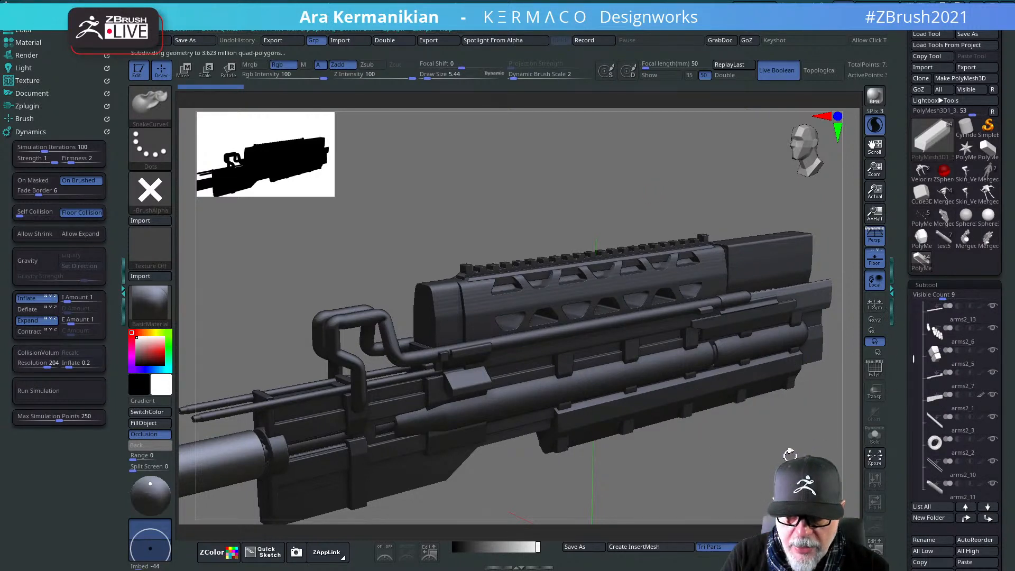
Step: Load the AK_HardSurface bracket Spotlight set over a side view of the rifle and scale its shapes down to fit
left_click_drag(724, 455, 740, 448)
left_click_drag(725, 170, 629, 159)
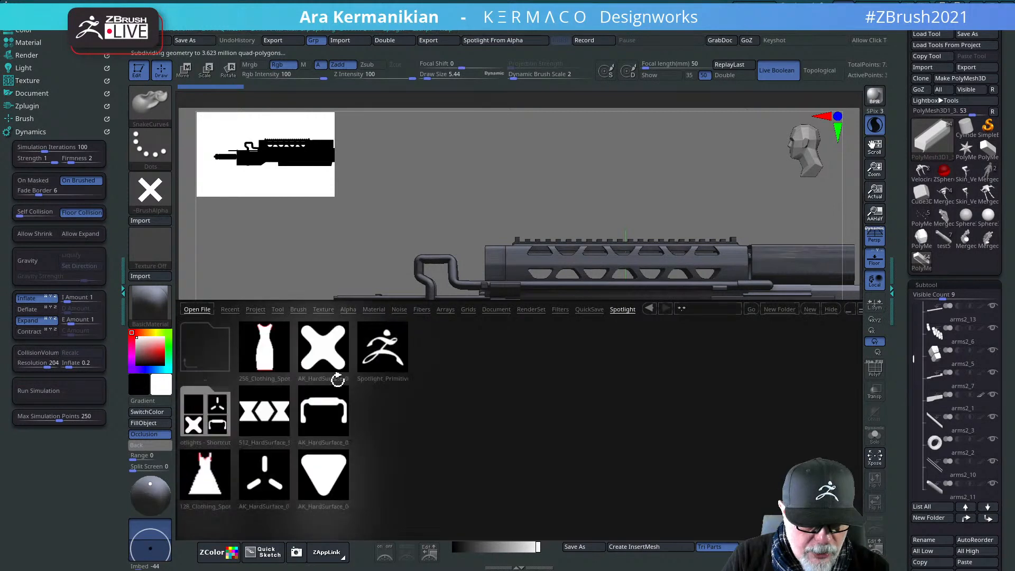
double_click(338, 416)
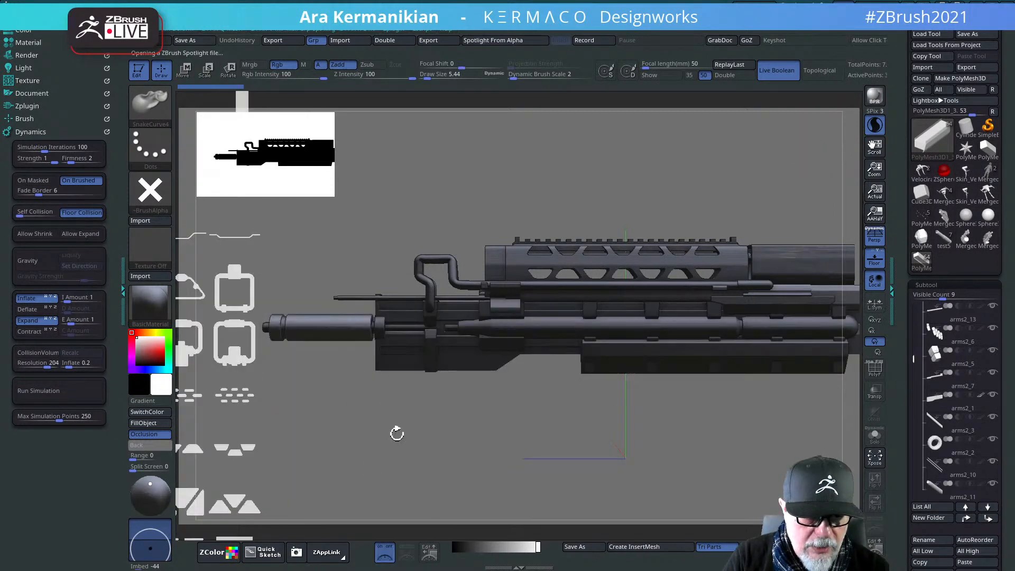
left_click_drag(321, 444, 579, 396)
key("shift+z")
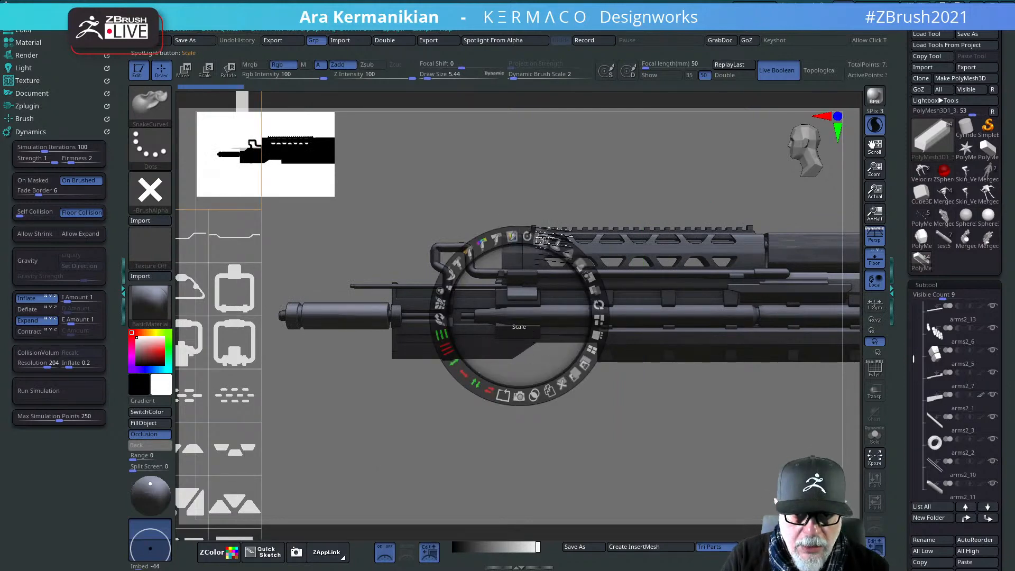
left_click_drag(541, 239, 466, 214, "shift")
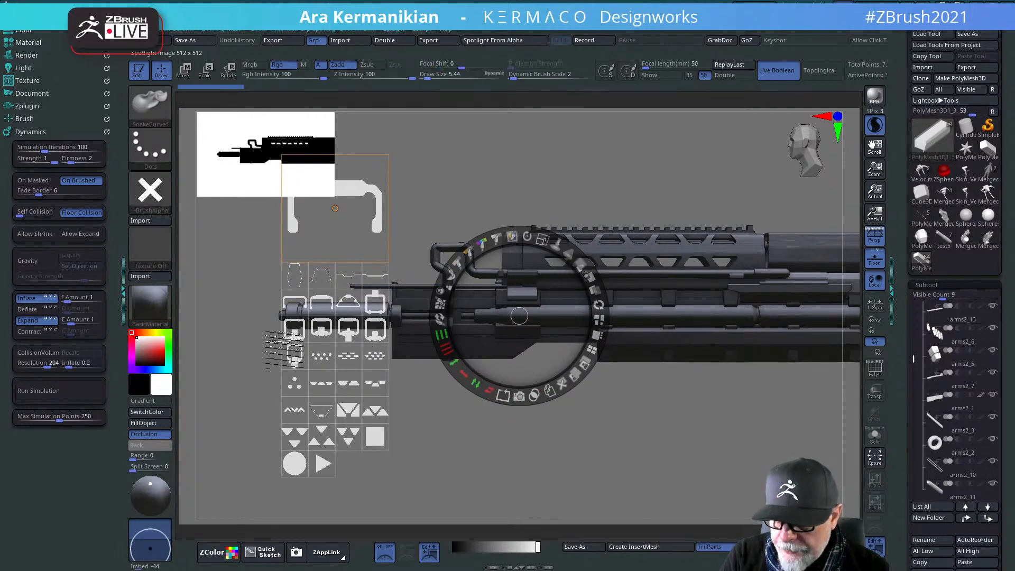
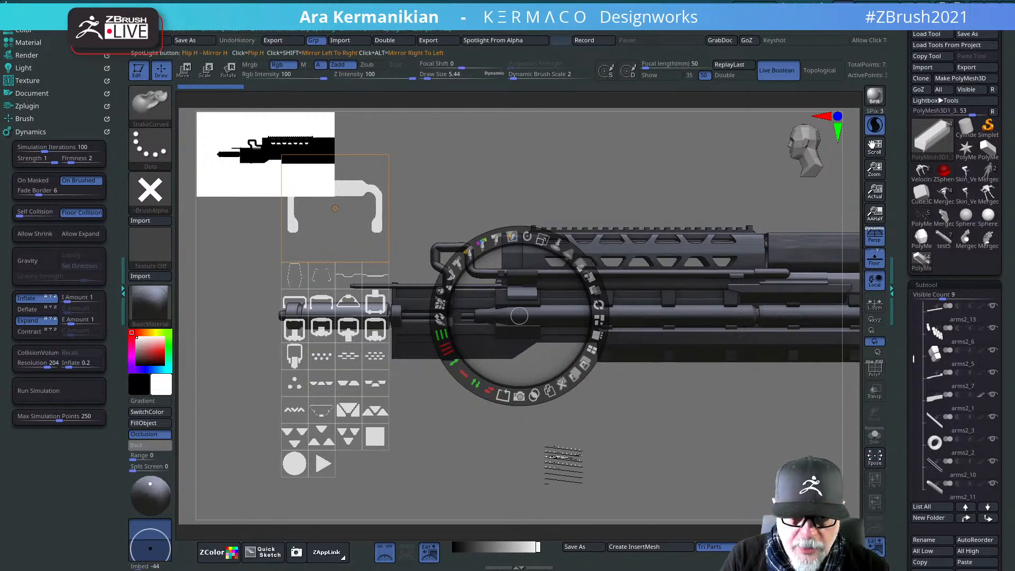
Step: Turn off perspective, then pull the buckle alpha with the downward tab out of the shape grid and enlarge it below the rifle
left_click(874, 245)
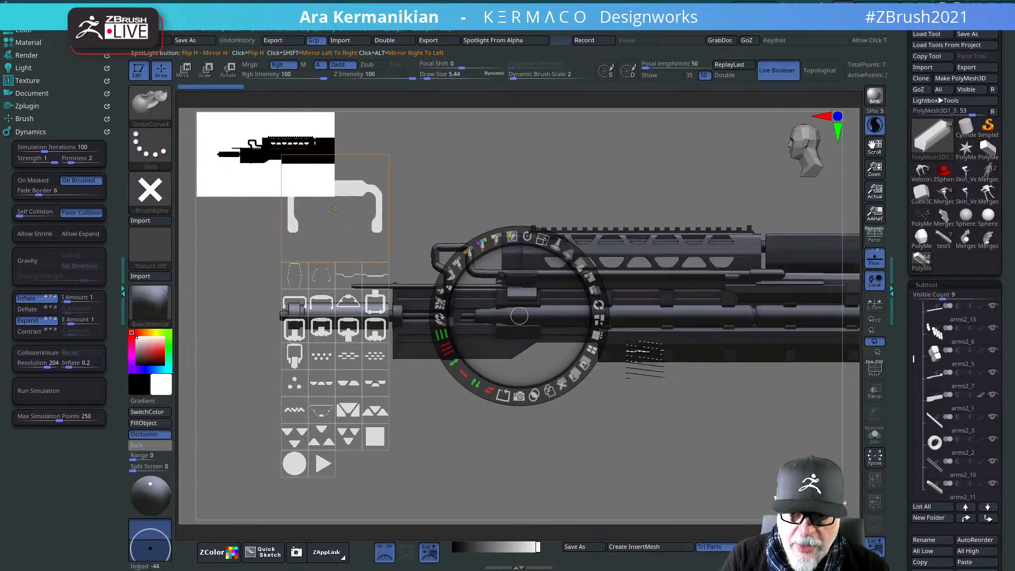
left_click_drag(696, 431, 646, 443)
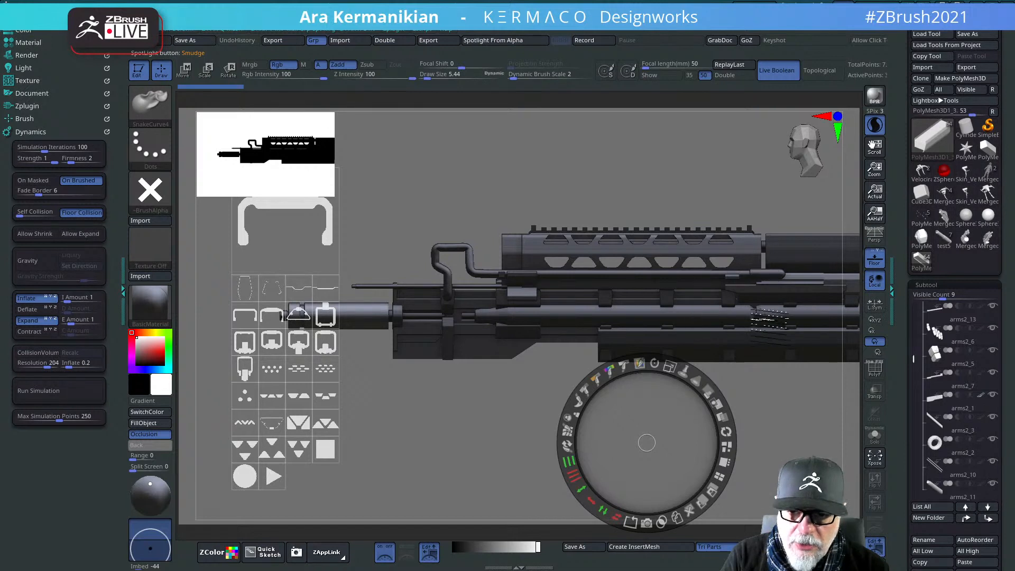
left_click(252, 368)
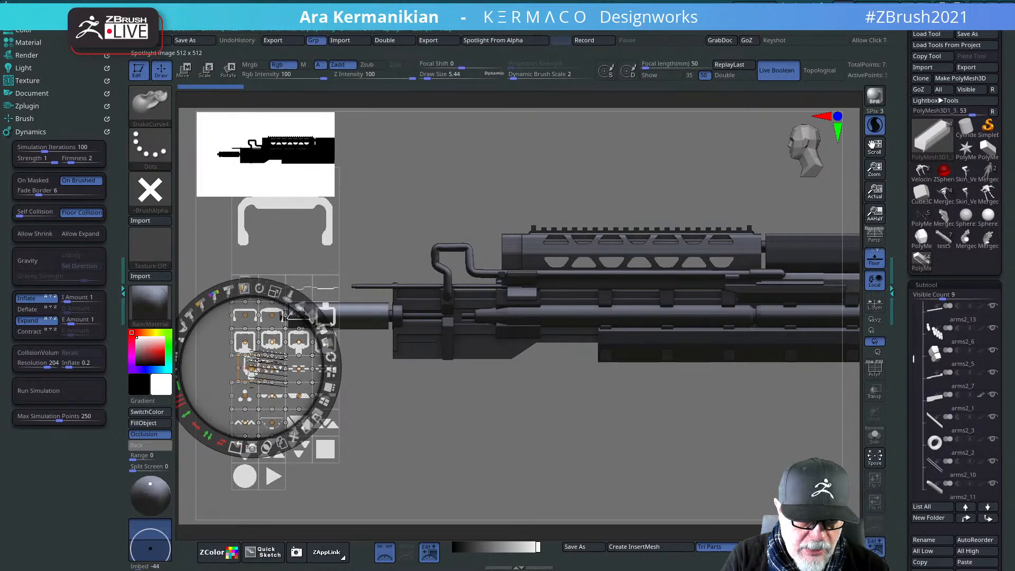
left_click_drag(251, 369, 519, 405)
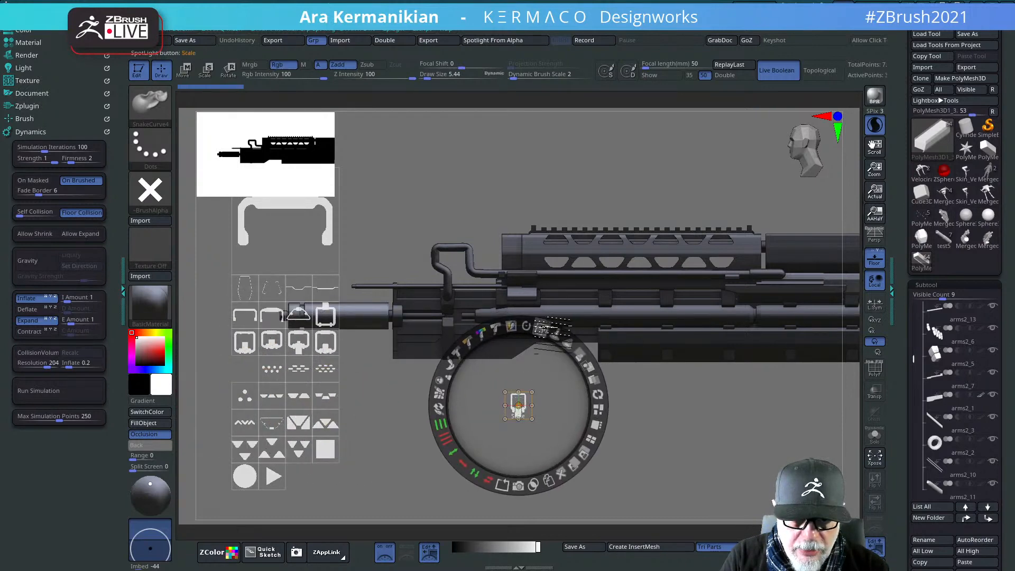
left_click_drag(550, 327, 502, 484)
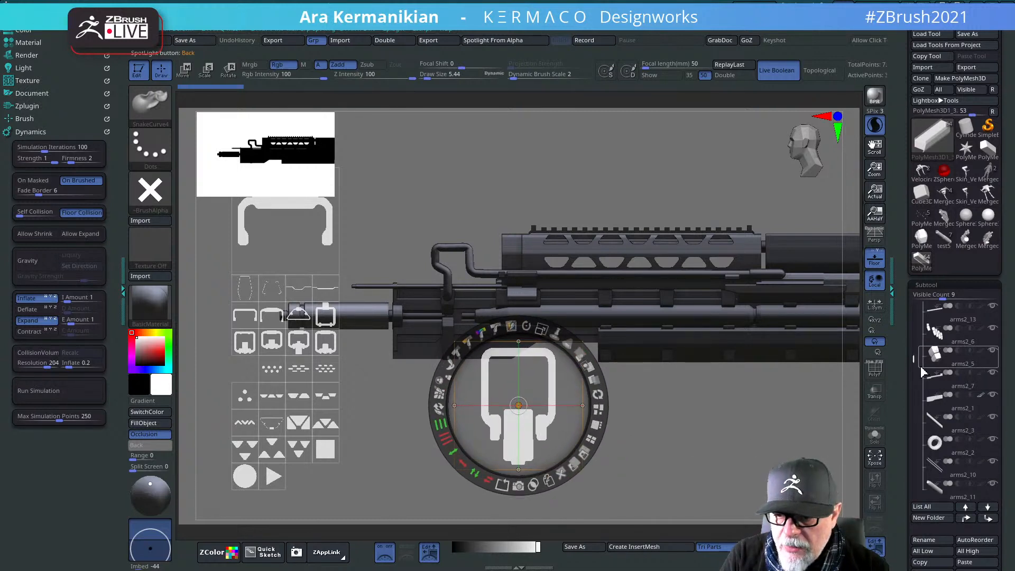
Step: Select the PolyMesh3D1_4 subtool and isolate it with Solo
left_click_drag(921, 373, 918, 450)
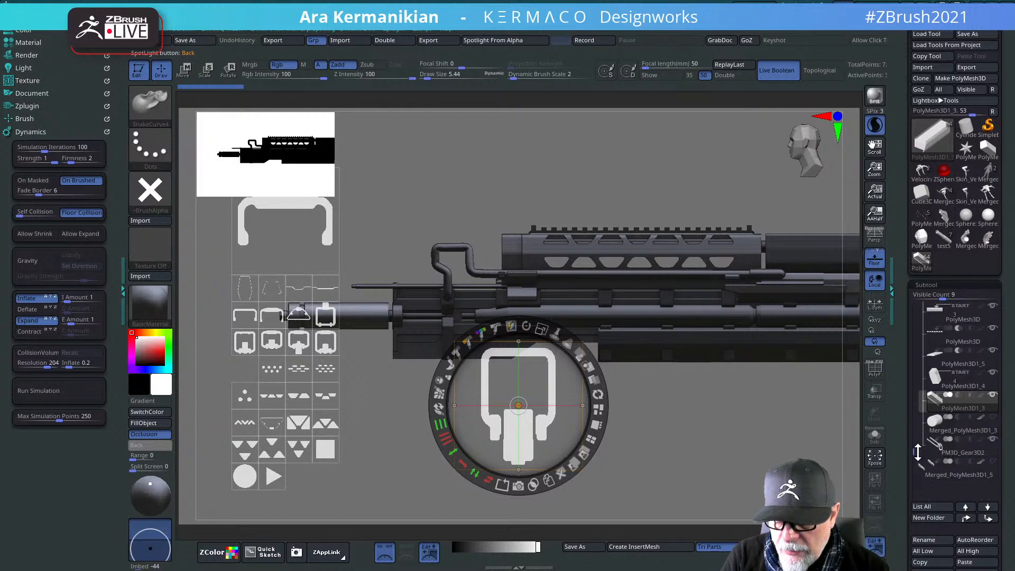
mouse_move(956, 410)
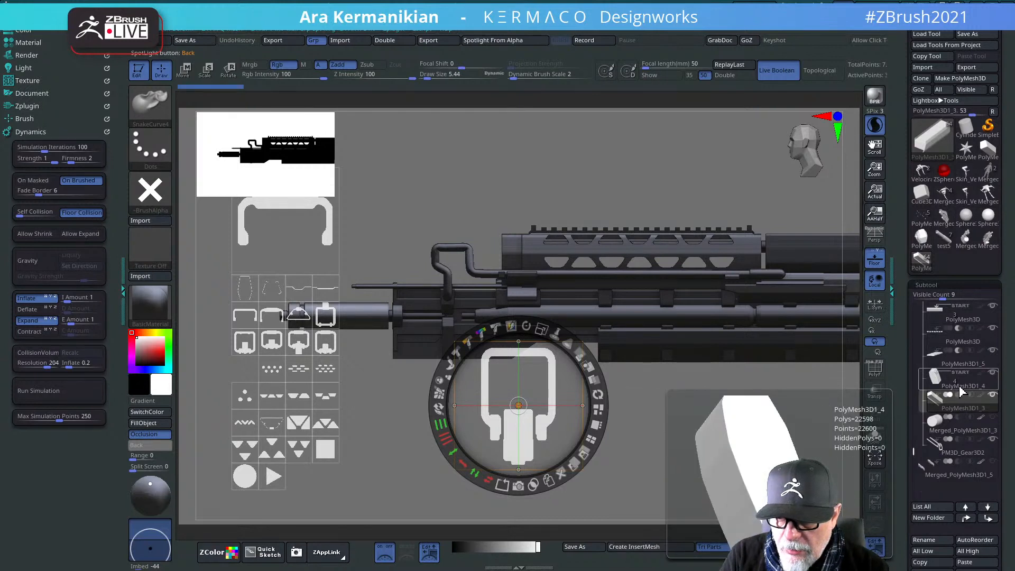
left_click(960, 390)
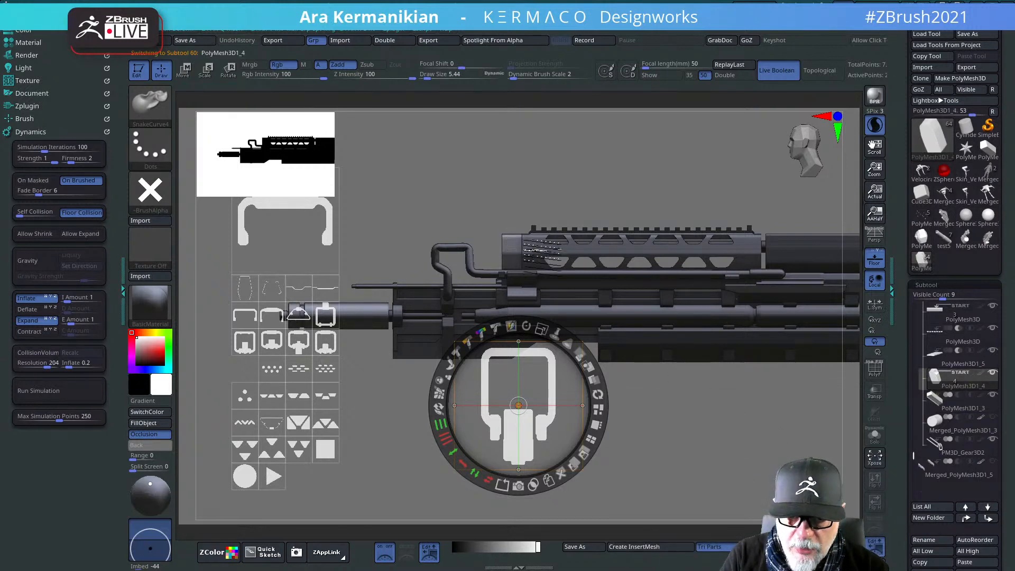
left_click(876, 433)
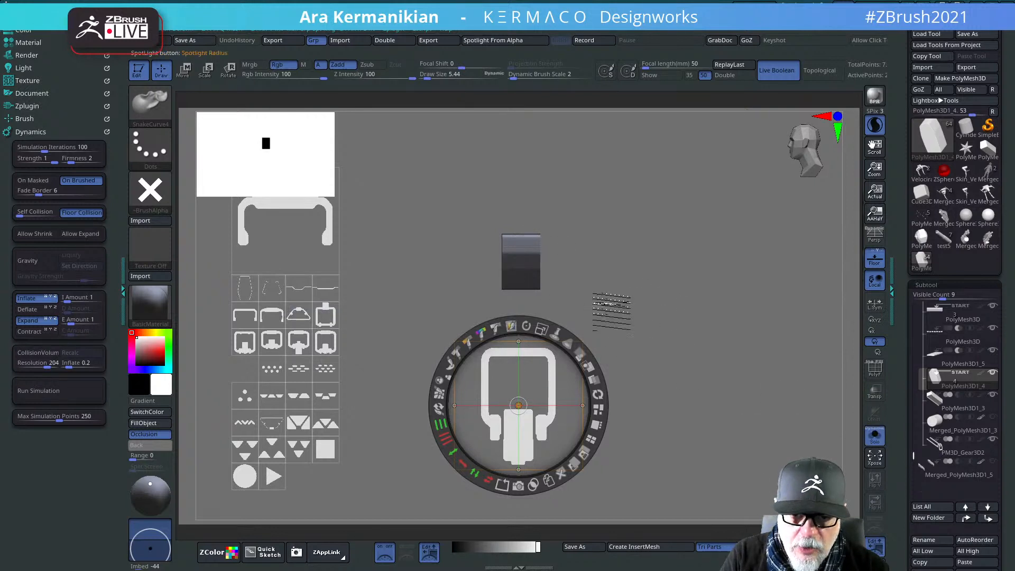
Step: Create a new subtool from the enlarged buckle alpha with Snapshot3D and hide Spotlight
mouse_move(687, 286)
left_mouse_down()
mouse_move(649, 293)
mouse_move(679, 286)
left_mouse_up()
left_click_drag(696, 130, 726, 132)
key("shift+z")
left_click_drag(664, 292, 647, 260)
left_click_drag(710, 256, 741, 281)
key("shift+z")
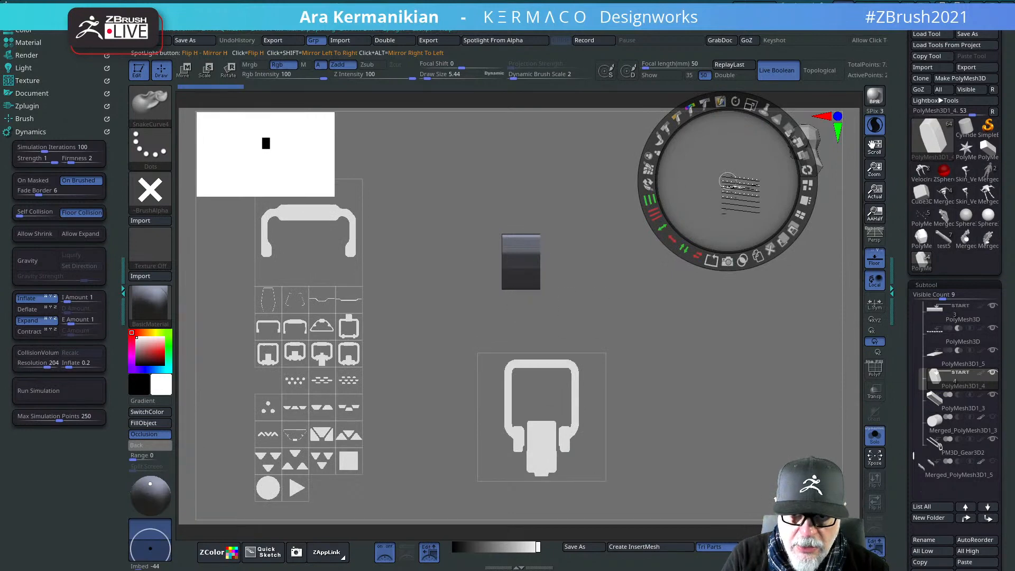
left_click_drag(740, 195, 516, 409)
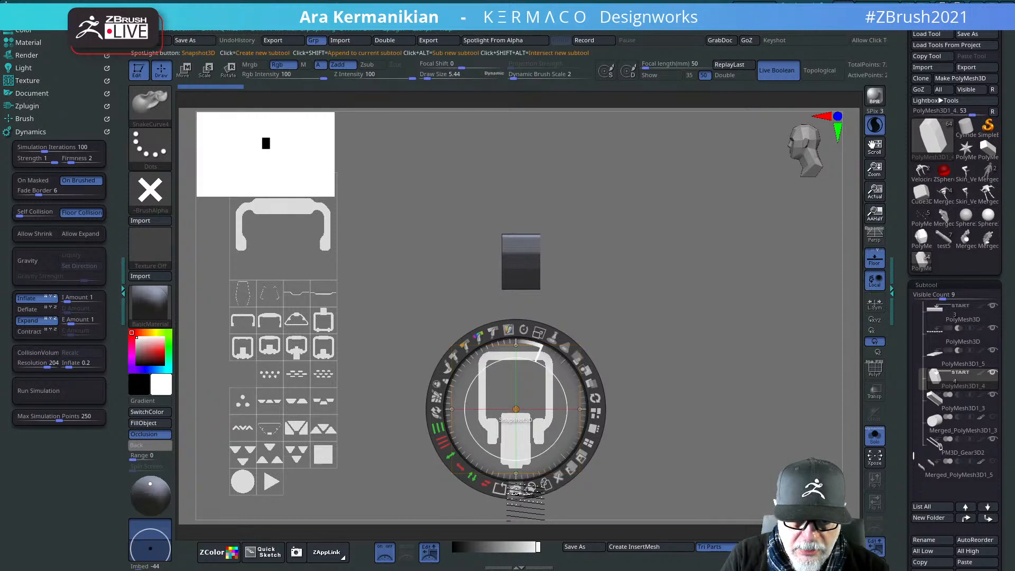
left_click(516, 490)
left_click_drag(733, 339, 716, 311)
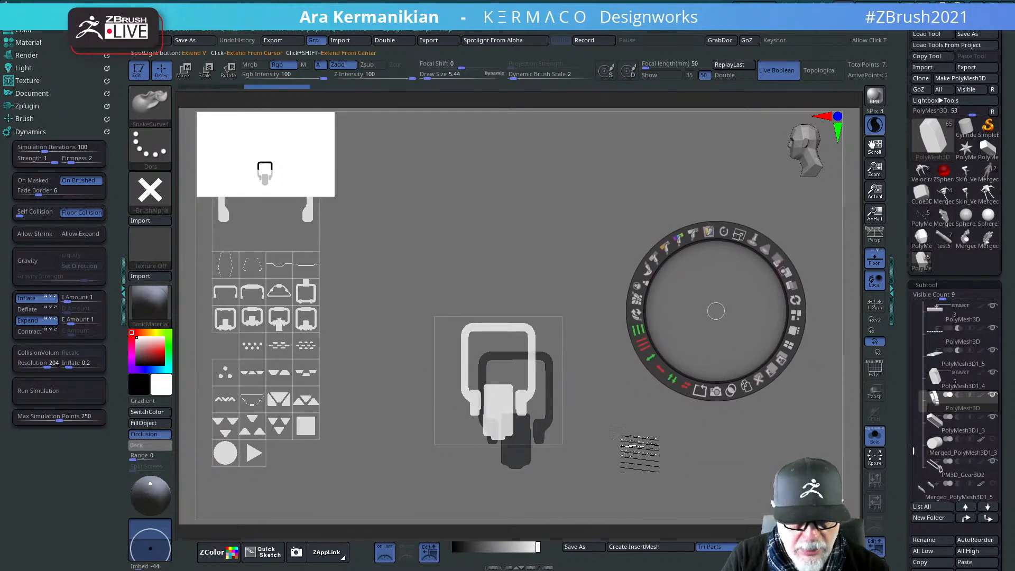
key("shift+z")
Step: Turn off Solo to show the whole rifle with the new buckle and activate the Move gizmo on it
mouse_move(668, 433)
left_mouse_down()
mouse_move(628, 467)
mouse_move(704, 457)
mouse_move(663, 464)
mouse_move(653, 439)
mouse_move(682, 370)
mouse_move(575, 408)
mouse_move(669, 233)
left_mouse_up()
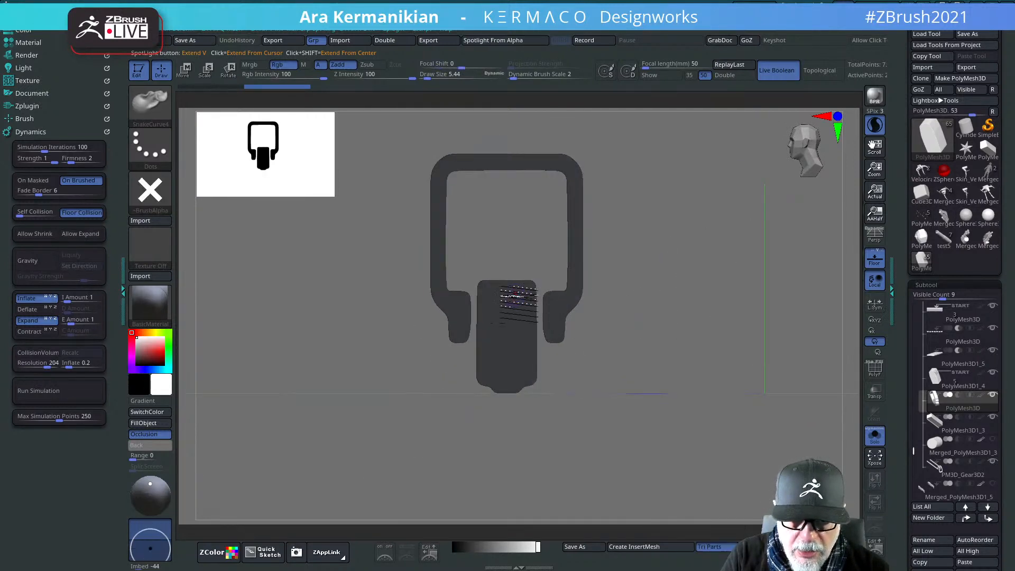
mouse_move(735, 323)
left_mouse_down()
mouse_move(695, 324)
mouse_move(724, 317)
left_mouse_up()
left_click_drag(788, 299, 750, 344, "alt")
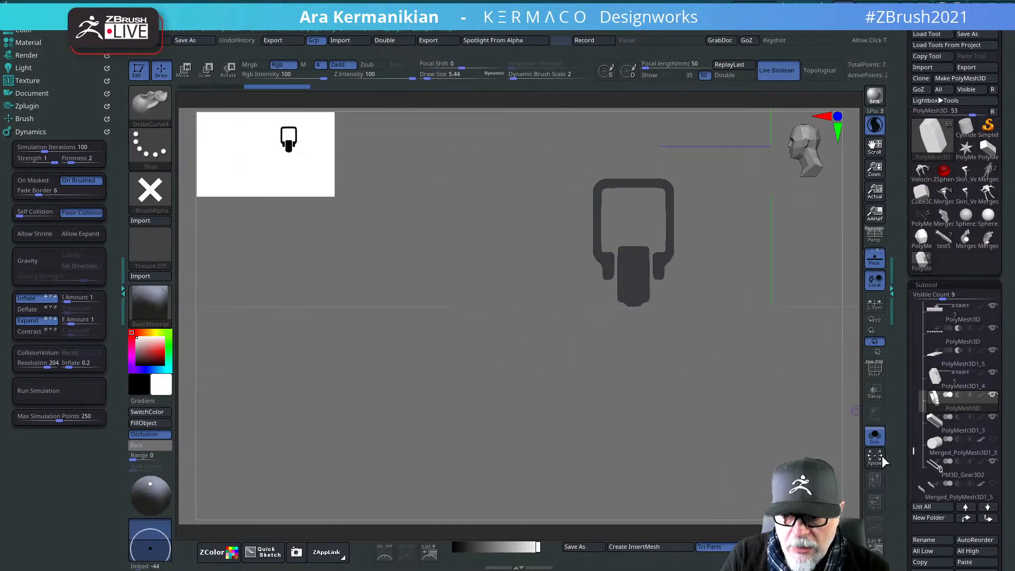
left_click(875, 437)
left_click_drag(697, 460, 476, 364, "alt")
key("w")
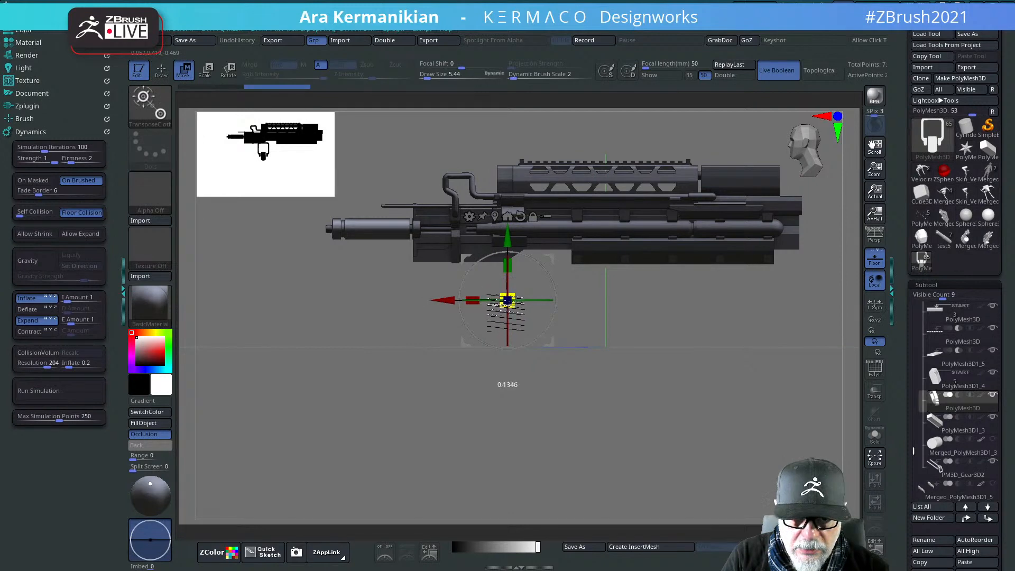
Step: Try to scale the buckle uniformly with the TransposeCloth brush, undoing each attempt
left_click_drag(512, 303, 514, 304)
key("ctrl+z")
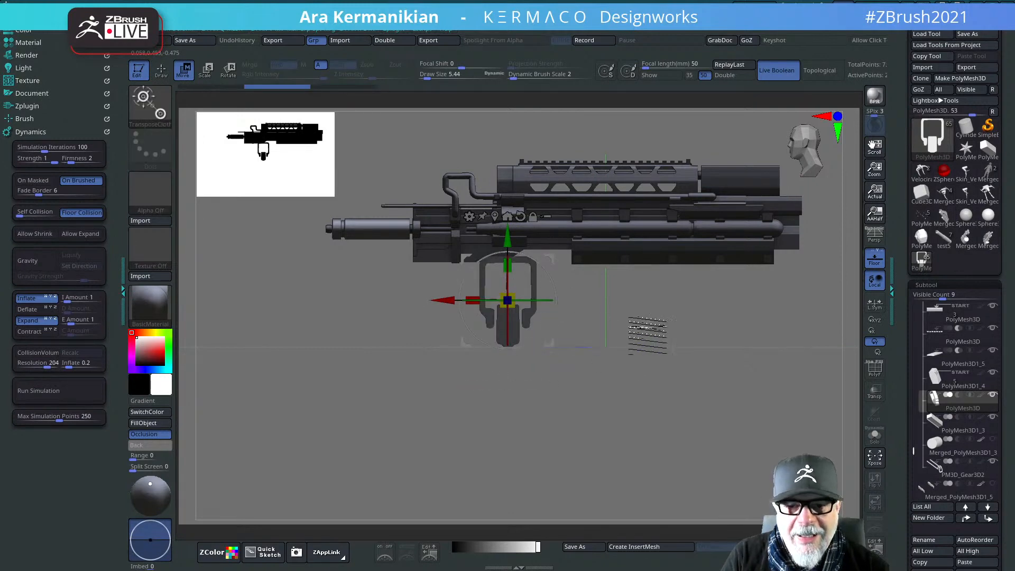
left_click_drag(707, 305, 776, 376, "alt")
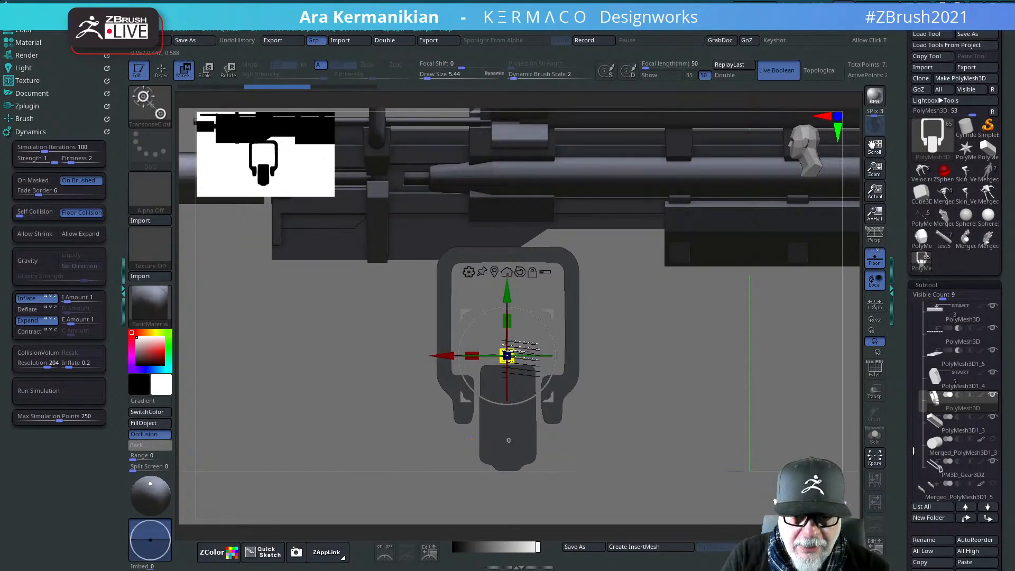
left_click_drag(507, 356, 511, 358)
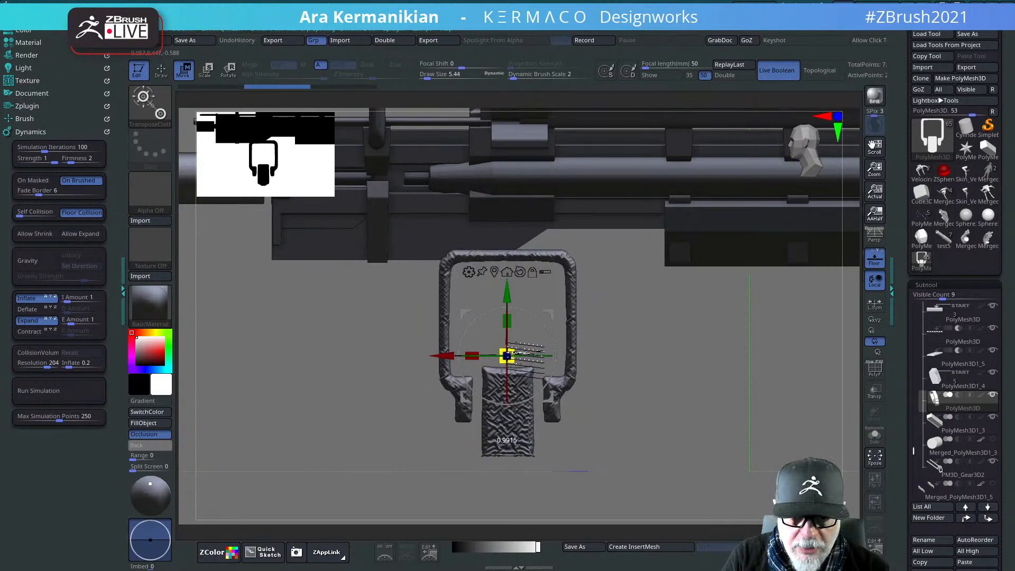
mouse_move(658, 384)
left_mouse_down()
mouse_move(594, 376)
mouse_move(550, 385)
mouse_move(585, 362)
mouse_move(651, 397)
left_mouse_up()
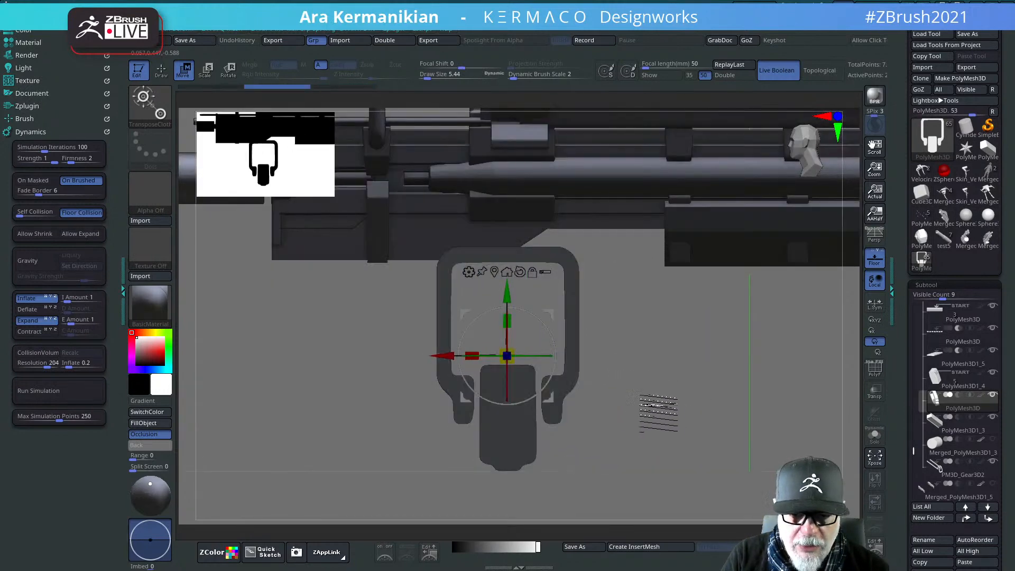
Step: Using the regular Transpose brush, scale the buckle down to about half size and rotate it 180° in the side view
key("ctrl+b")
left_click(564, 327)
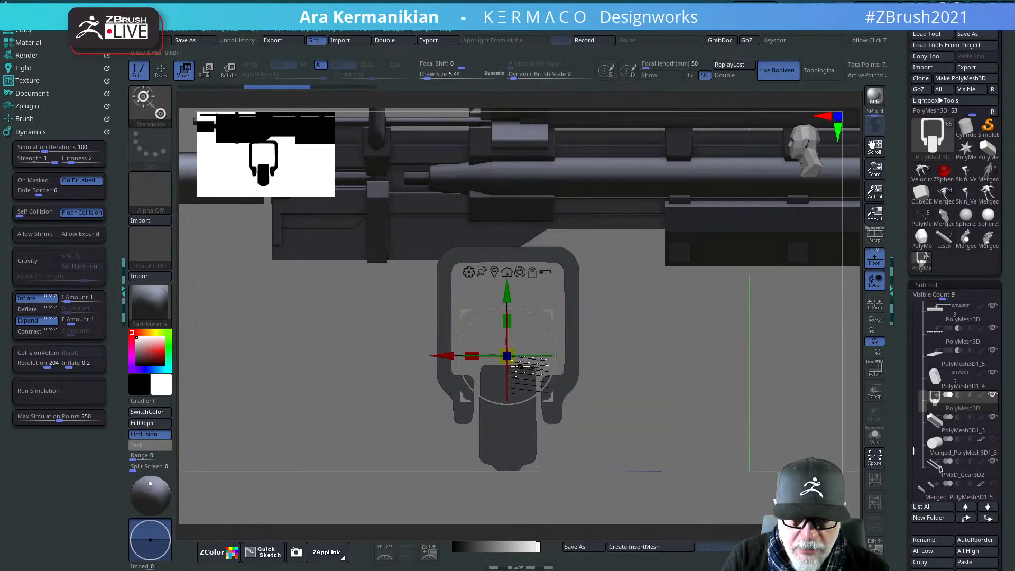
left_click_drag(506, 356, 494, 357)
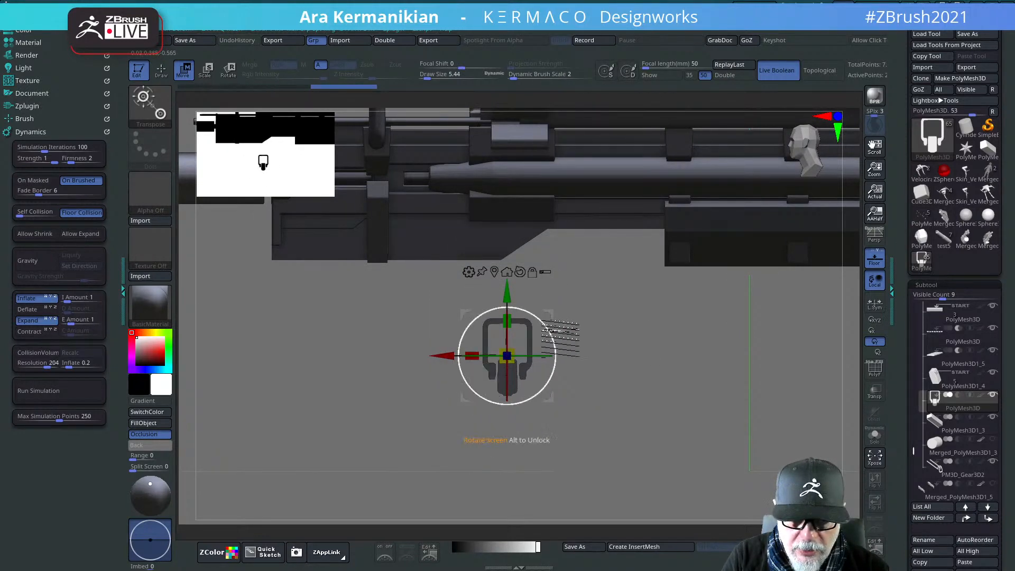
left_click_drag(548, 327, 411, 414, "shift")
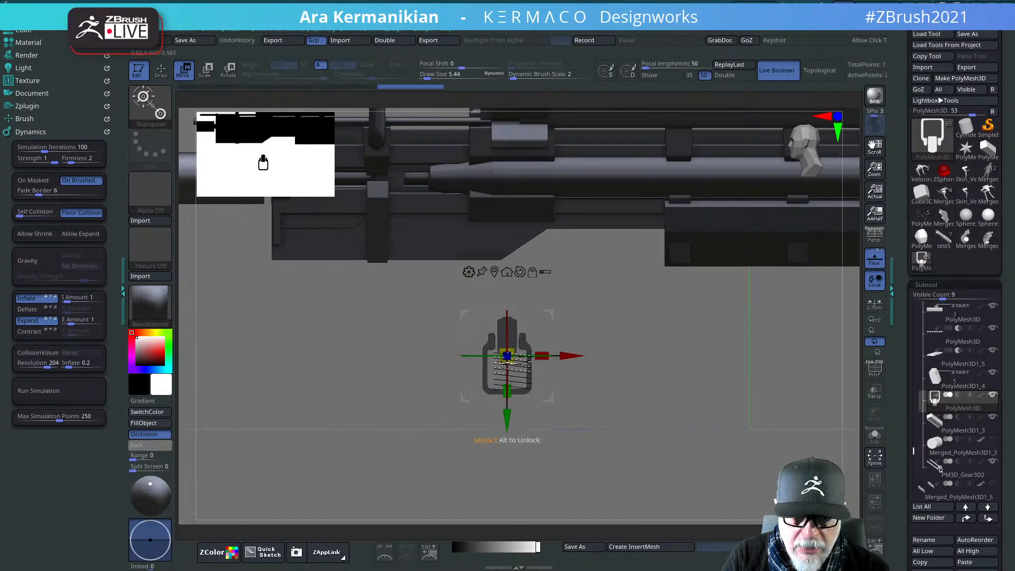
Step: Move the buckle up to the rifle's underside and shift it outward from the centre in the front view
left_click_drag(506, 420, 475, 334)
left_click_drag(540, 397, 570, 339, "shift")
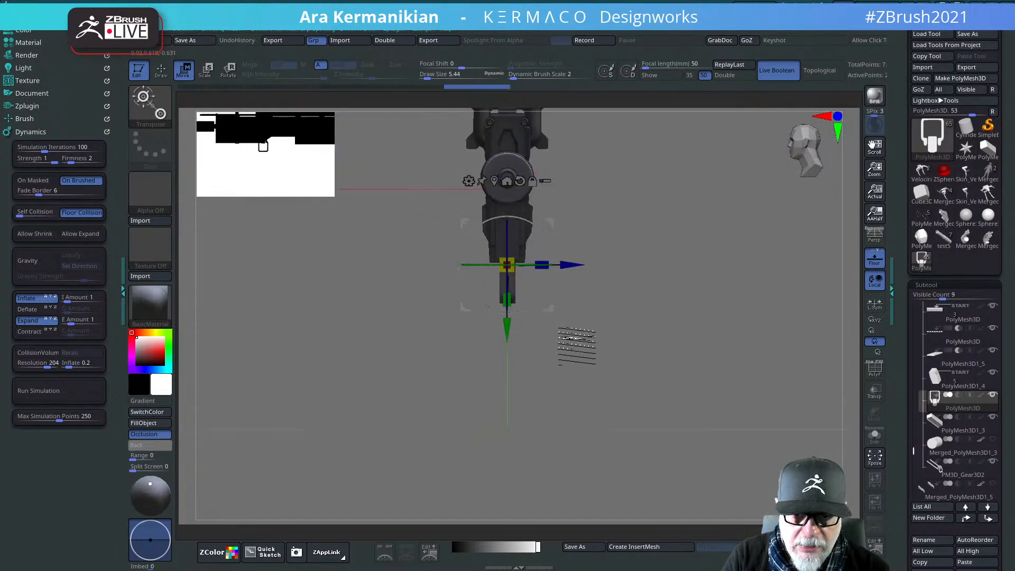
left_click_drag(569, 265, 589, 265)
left_click_drag(806, 286, 688, 293, "shift")
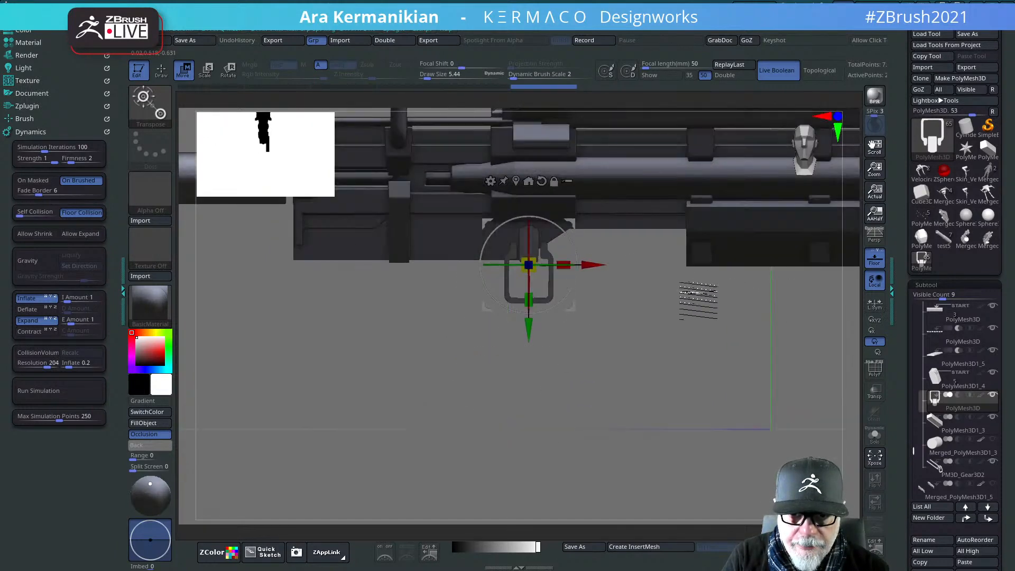
Step: Move the buckle to the rear end of the rifle's lower rail and position it against the rail's outer side
left_click_drag(644, 320, 504, 227, "alt")
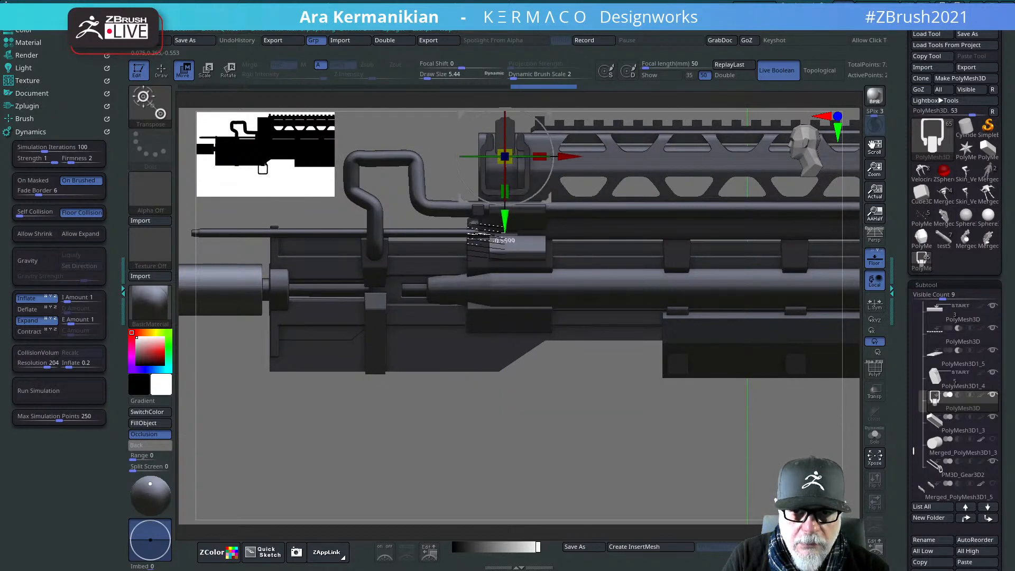
left_click_drag(557, 451, 467, 362, "alt")
left_click_drag(343, 269, 750, 269)
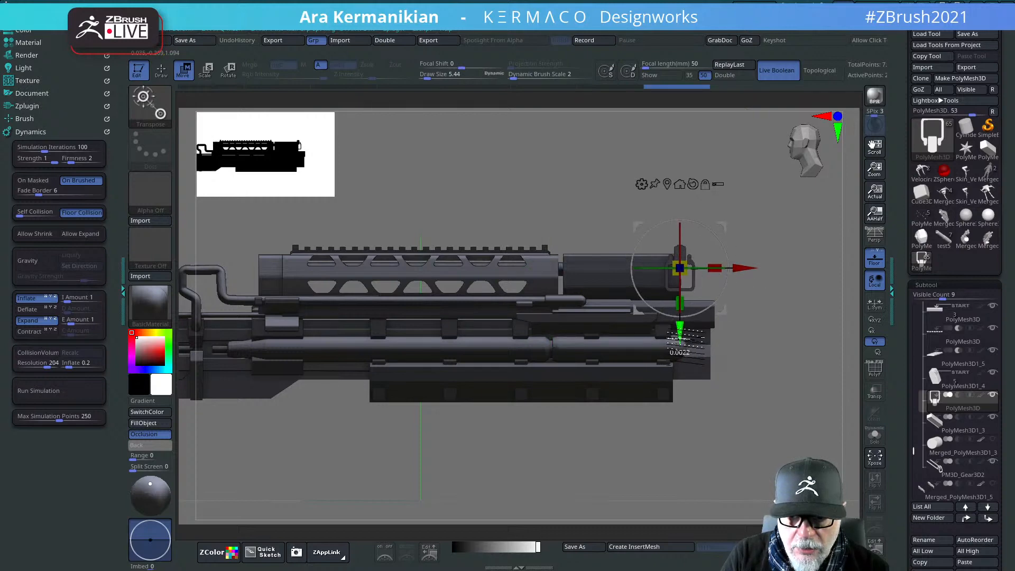
left_click_drag(679, 328, 680, 451)
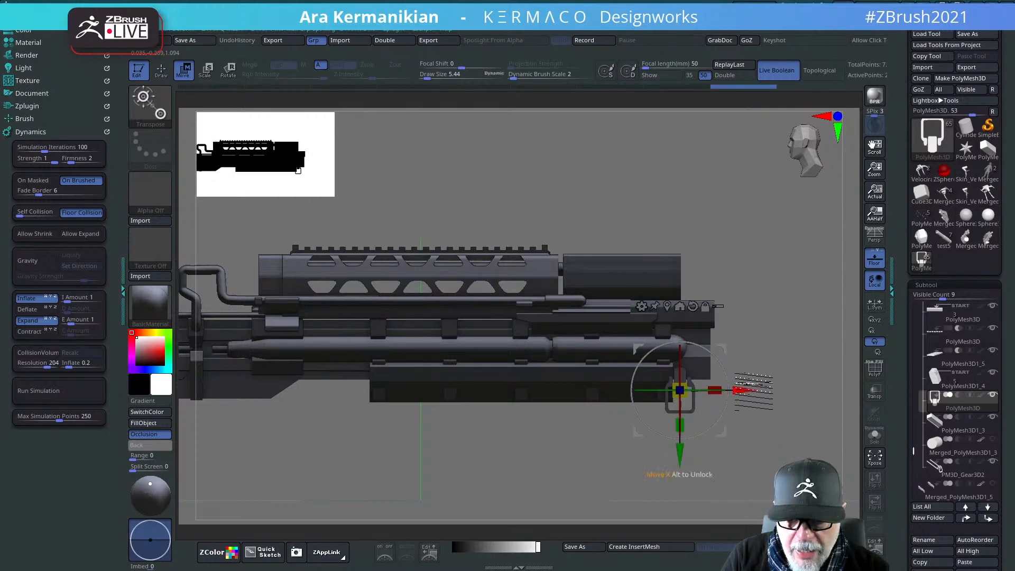
mouse_move(730, 372)
left_mouse_down()
mouse_move(715, 373)
mouse_move(770, 382)
mouse_move(729, 392)
left_mouse_up()
left_click_drag(660, 454, 681, 367)
left_click_drag(681, 367, 786, 405)
left_click_drag(745, 305, 664, 303, "shift")
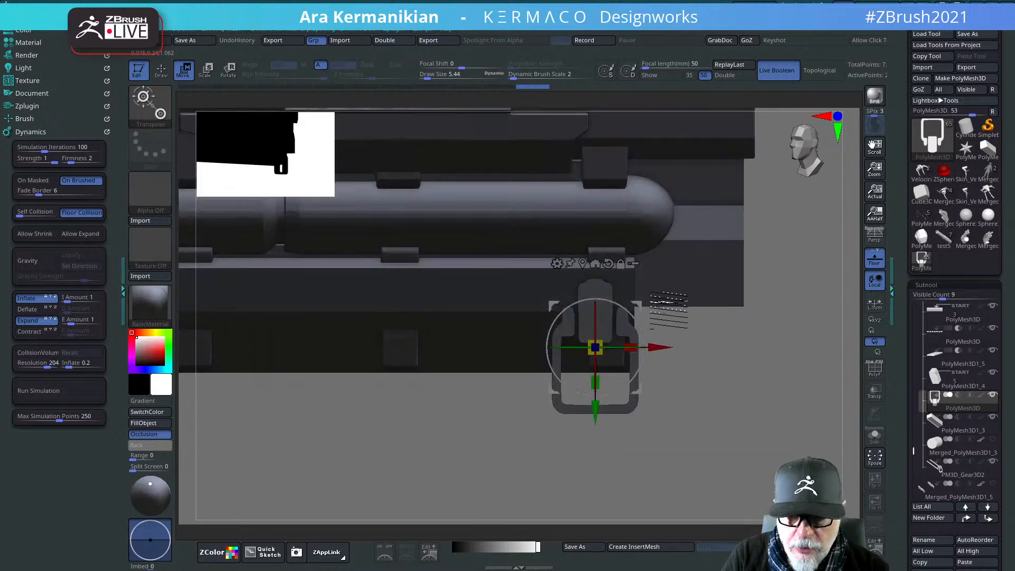
Step: Split the buckle mesh into separate subtools with Split To Parts
key("ctrl+q")
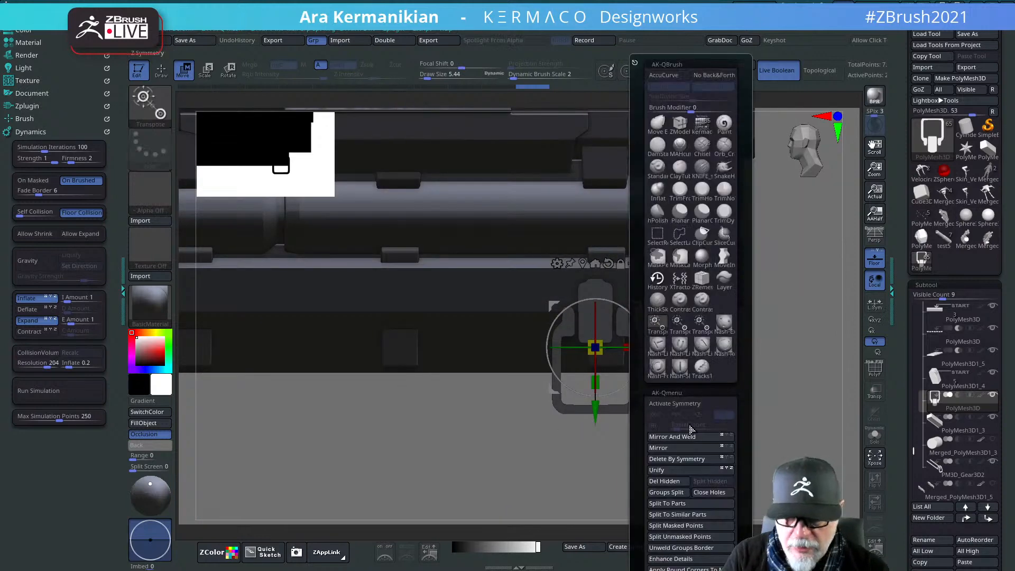
left_click(668, 503)
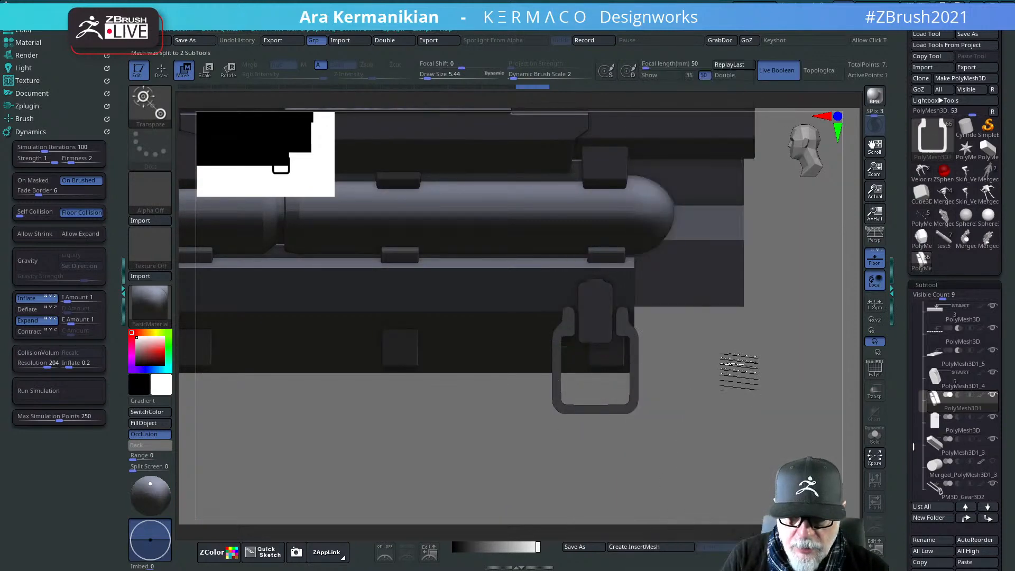
left_click_drag(722, 416, 607, 370)
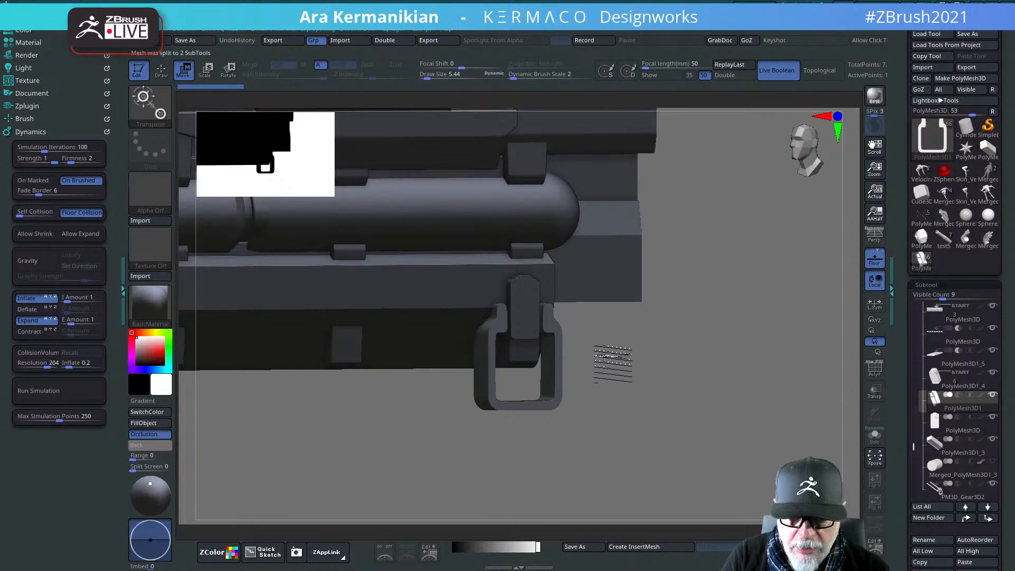
Step: Centre the gizmo on the buckle's loop and raise its pivot to the loop's upper hinge ends
left_click_drag(678, 400, 452, 344, "shift")
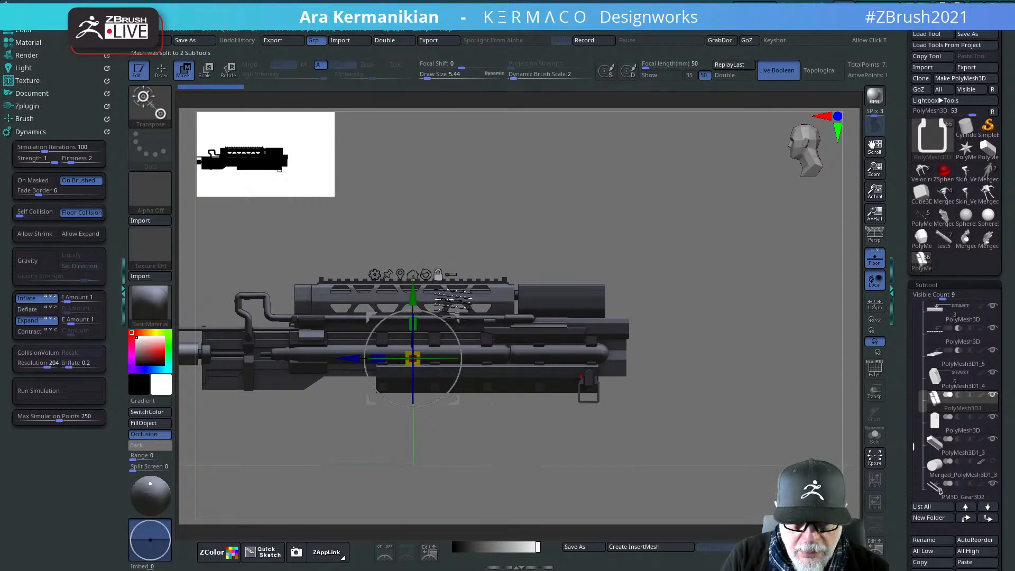
left_click(400, 274)
left_click_drag(773, 401, 899, 445, "alt")
left_click_drag(552, 272, 552, 234, "alt")
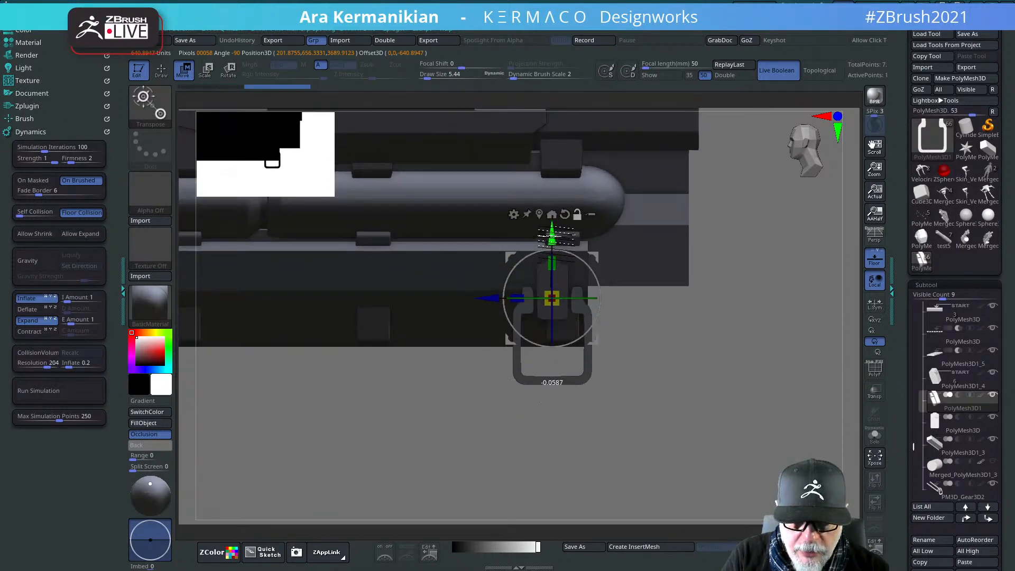
Step: Rotate the buckle's loop about the hinge pivot so it swings outward from the rail
left_click_drag(698, 345, 808, 417)
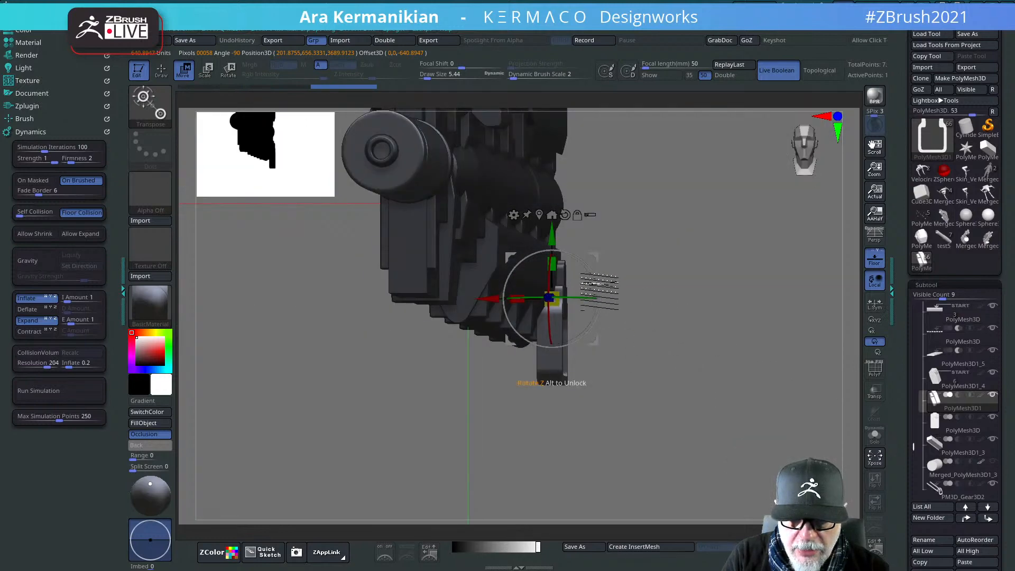
left_click_drag(600, 292, 593, 273)
left_click_drag(725, 338, 625, 365)
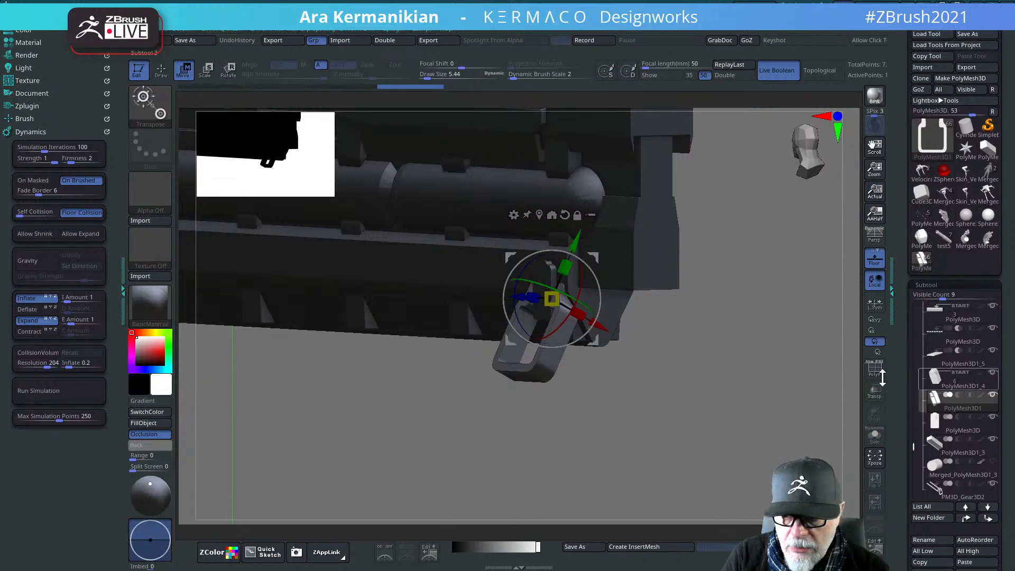
Step: Select the buckle's hinge plate subtool and move it outward along X from the side of the rail
left_click_drag(774, 338, 573, 349)
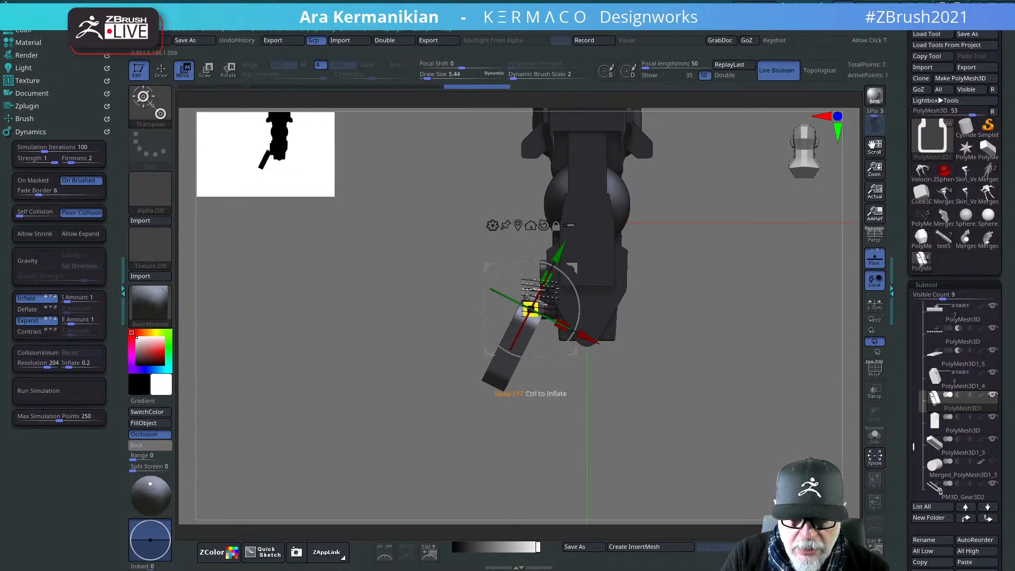
left_click(950, 387)
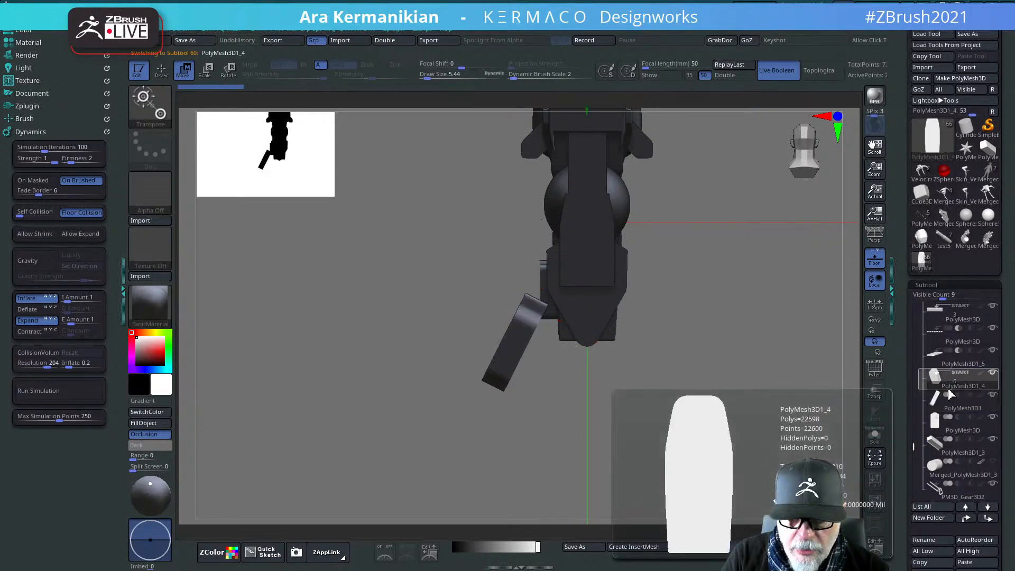
left_click(956, 431)
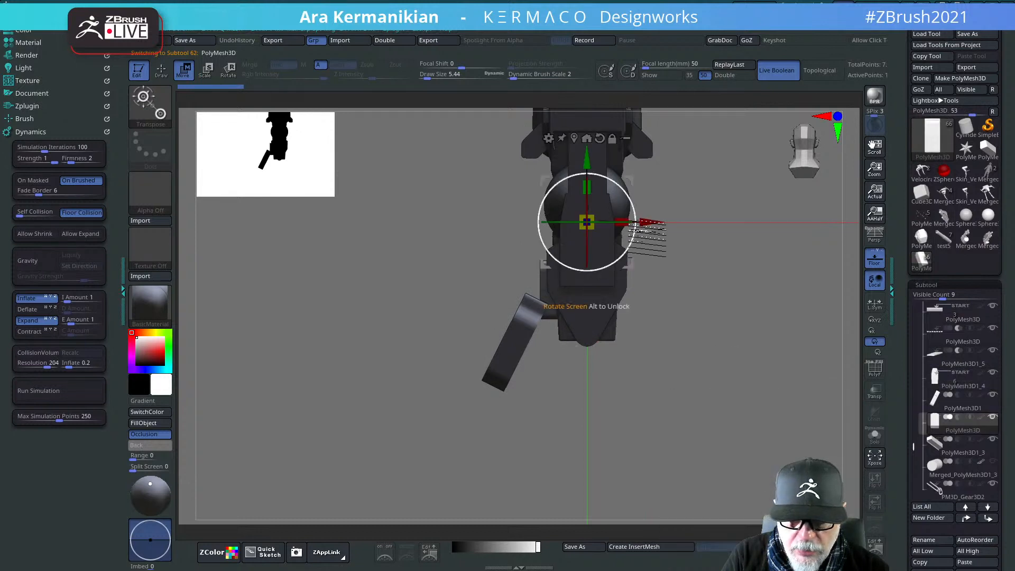
left_click_drag(646, 221, 634, 221)
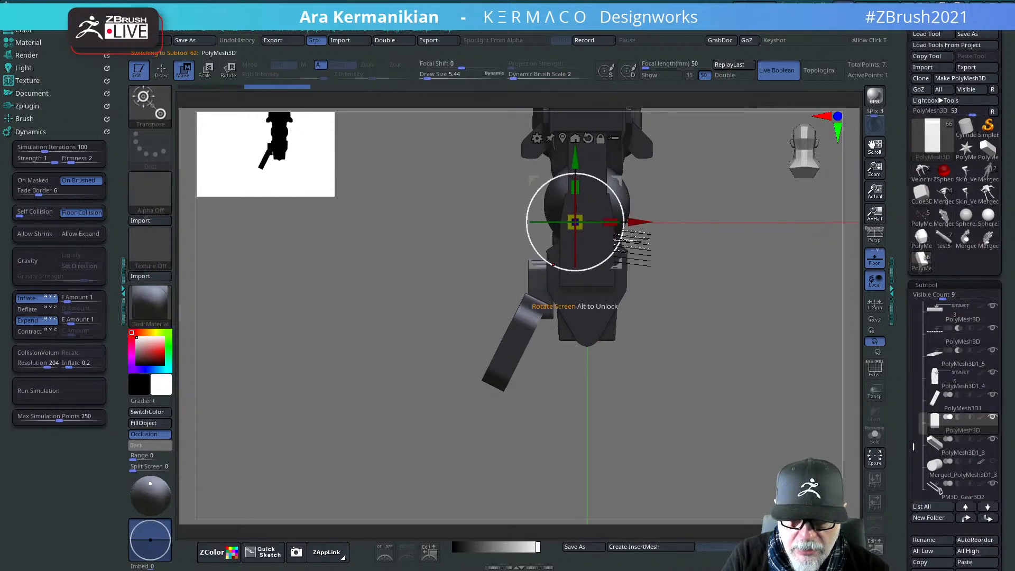
left_click(528, 283)
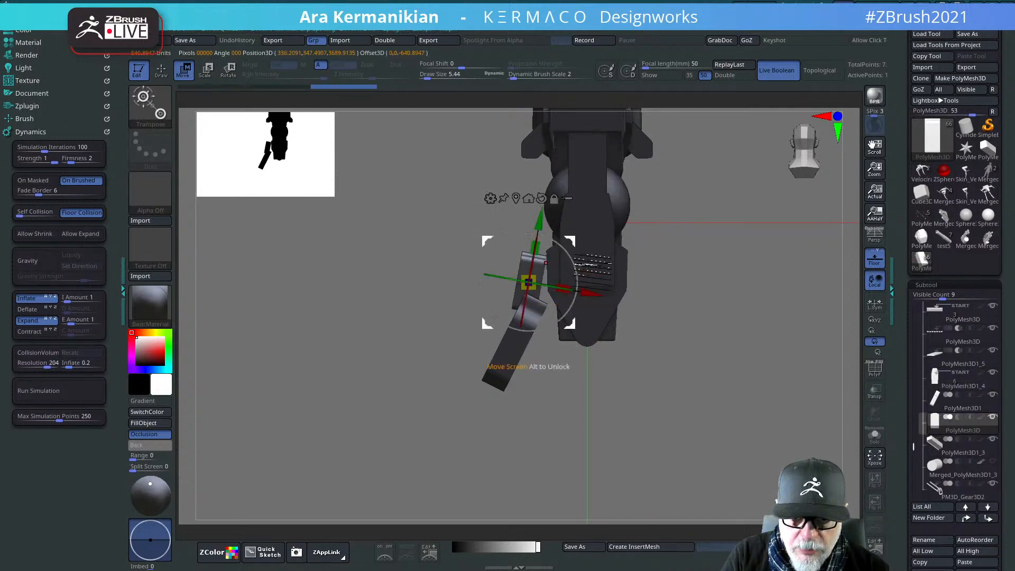
key("ctrl+z")
key("ctrl+z")
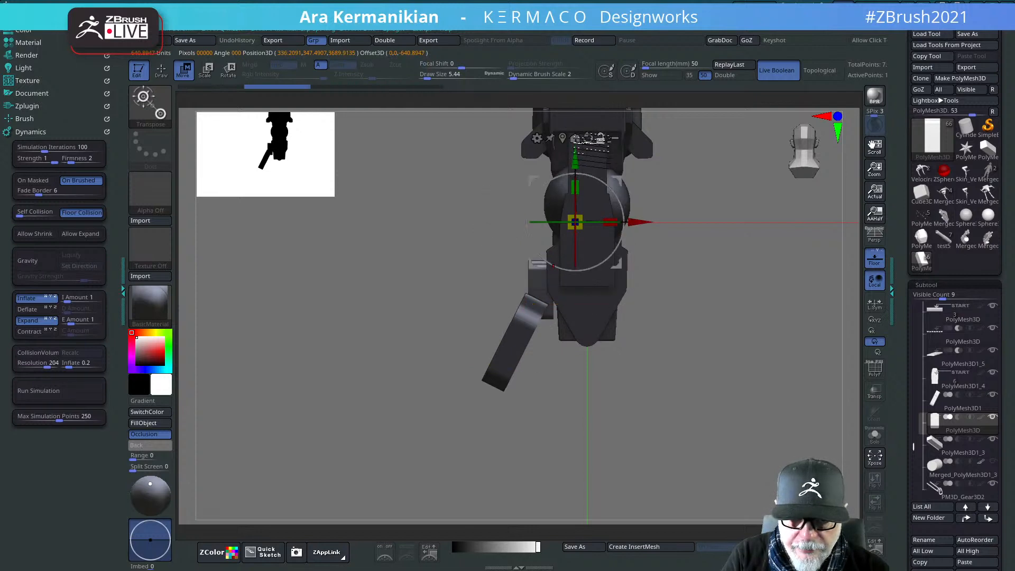
Step: Centre the gizmo on the hinge plate and shift the plate slightly farther out from the rail
left_click(562, 138)
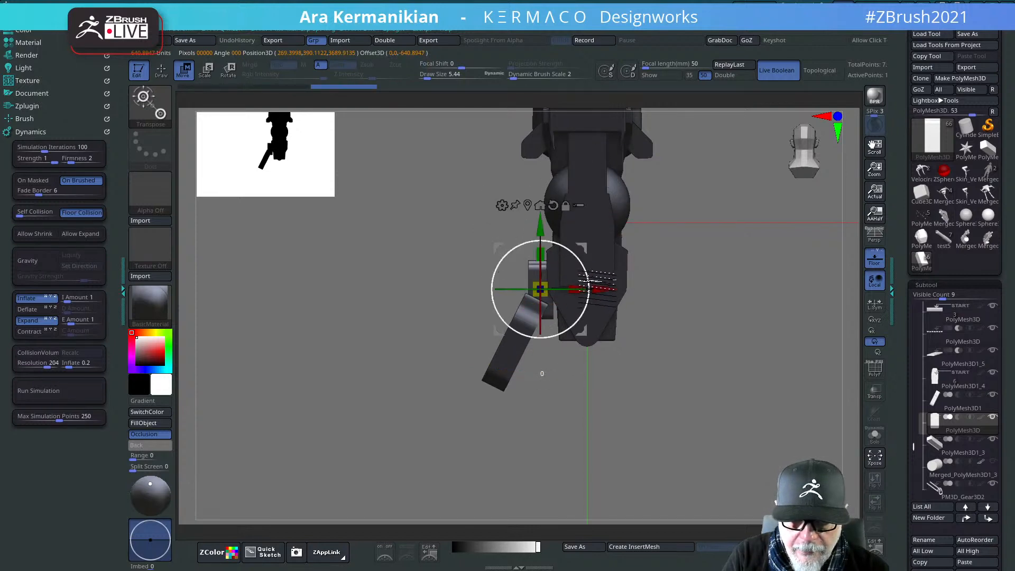
left_click_drag(588, 289, 588, 304)
left_click_drag(734, 343, 754, 330)
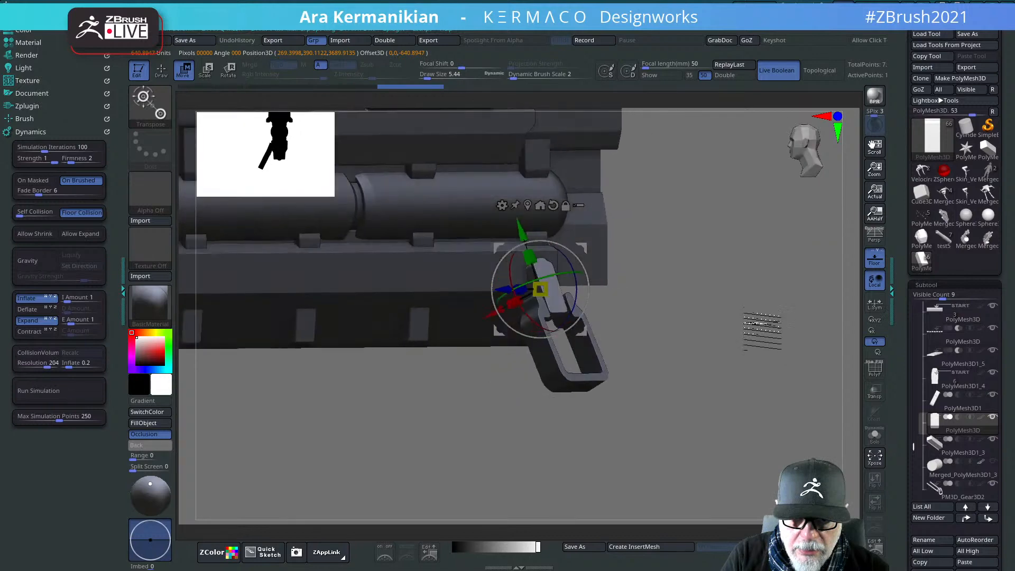
left_click_drag(565, 264, 569, 277)
left_click_drag(726, 320, 634, 312)
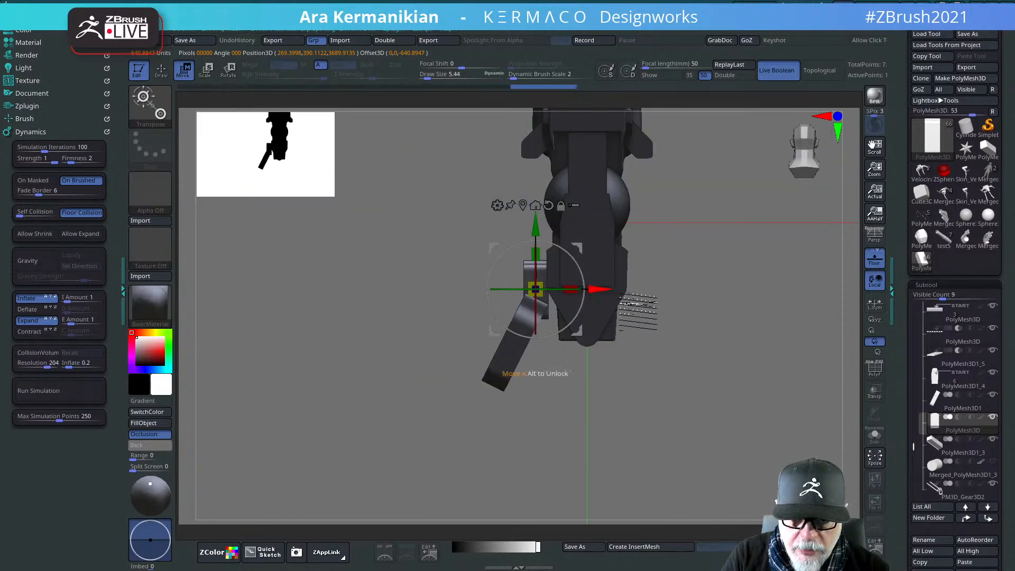
Step: Select the buckle's loop, thin it across its thickness and nudge its hinge ends into line with the hinge plate
left_click_drag(745, 367, 573, 420)
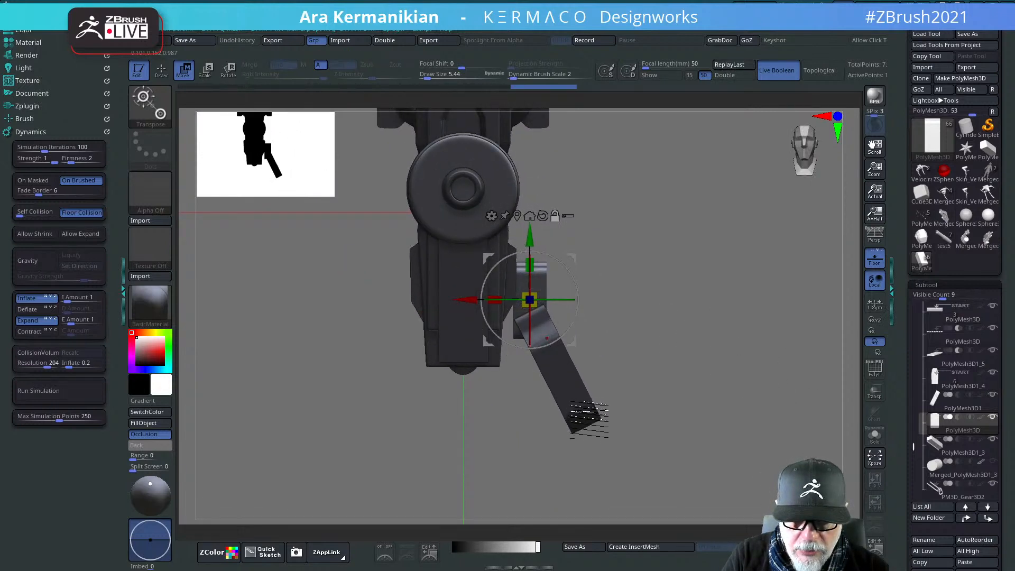
left_click(588, 419, "alt")
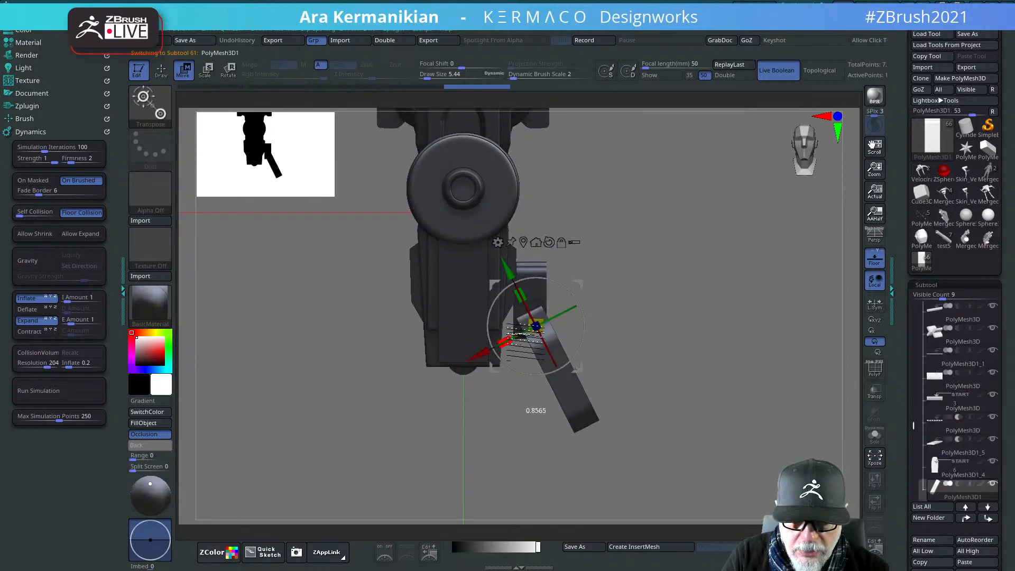
left_click_drag(514, 334, 529, 327)
left_click_drag(507, 271, 510, 275)
left_click_drag(483, 359, 480, 361)
left_click_drag(640, 337, 709, 335)
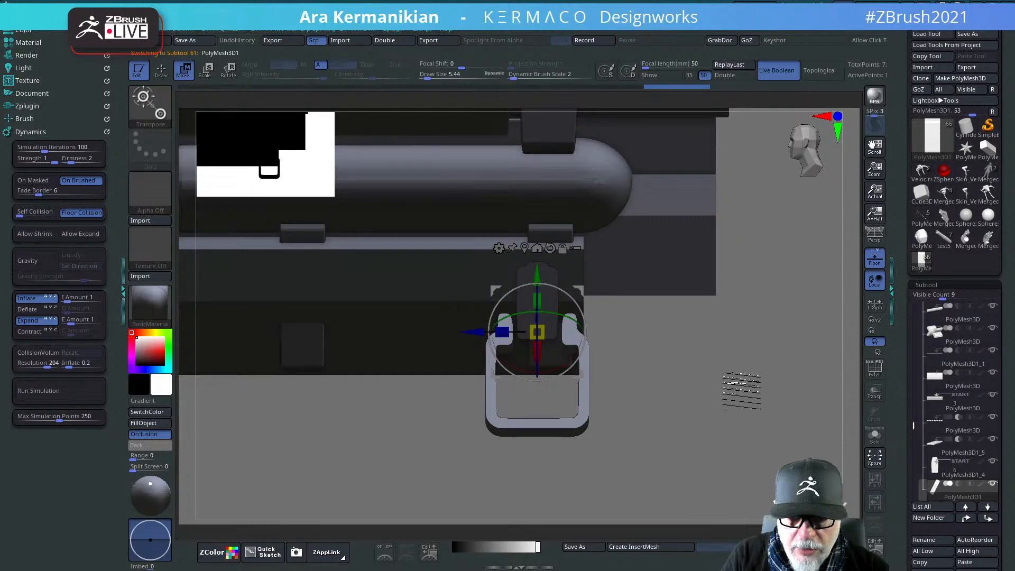
Step: Copy the loop and the hinge plate to the opposite side of the rifle with Mirror And Weld
left_click_drag(721, 376, 747, 416)
key("space")
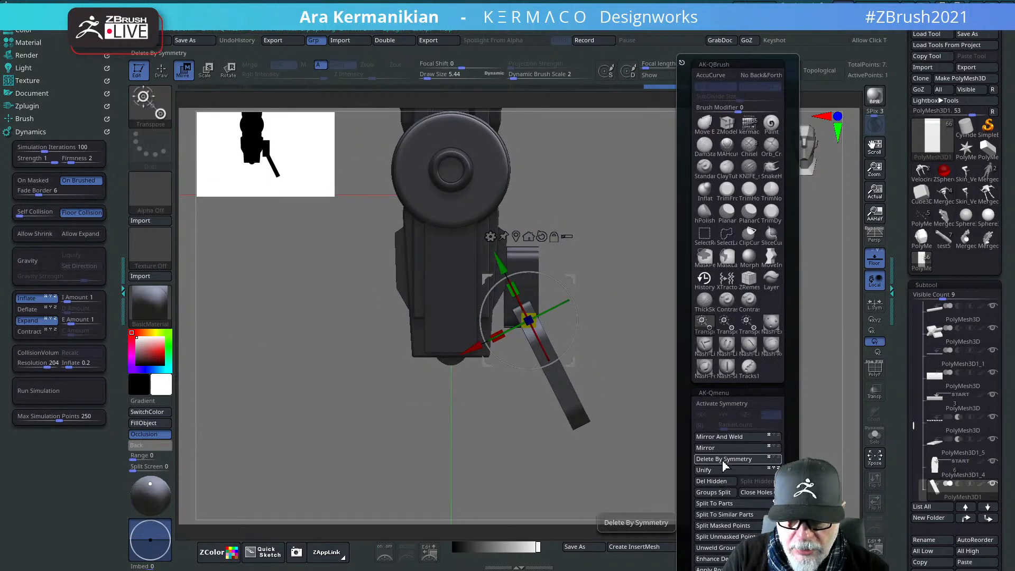
left_click(736, 437)
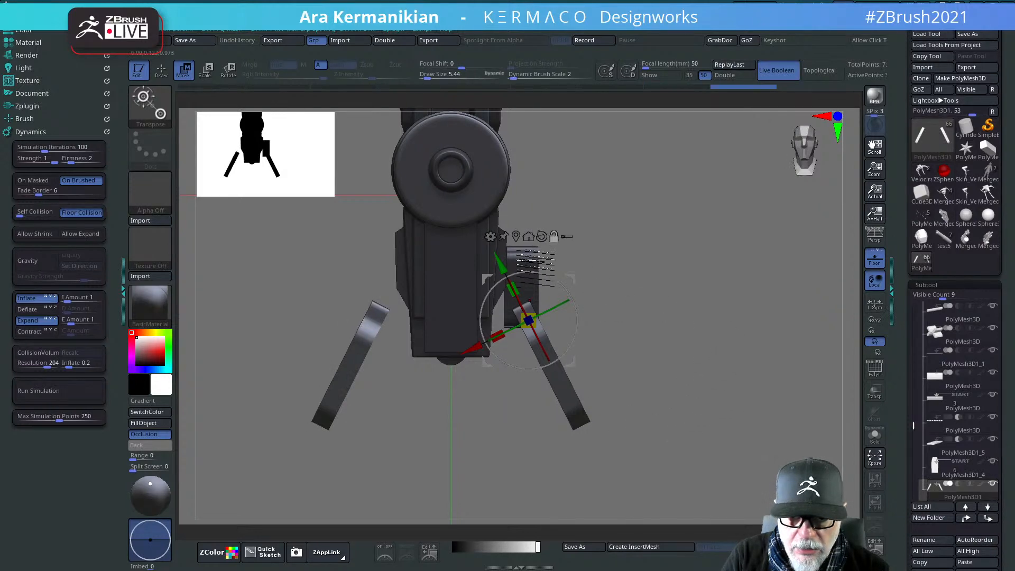
left_click(529, 259, "alt")
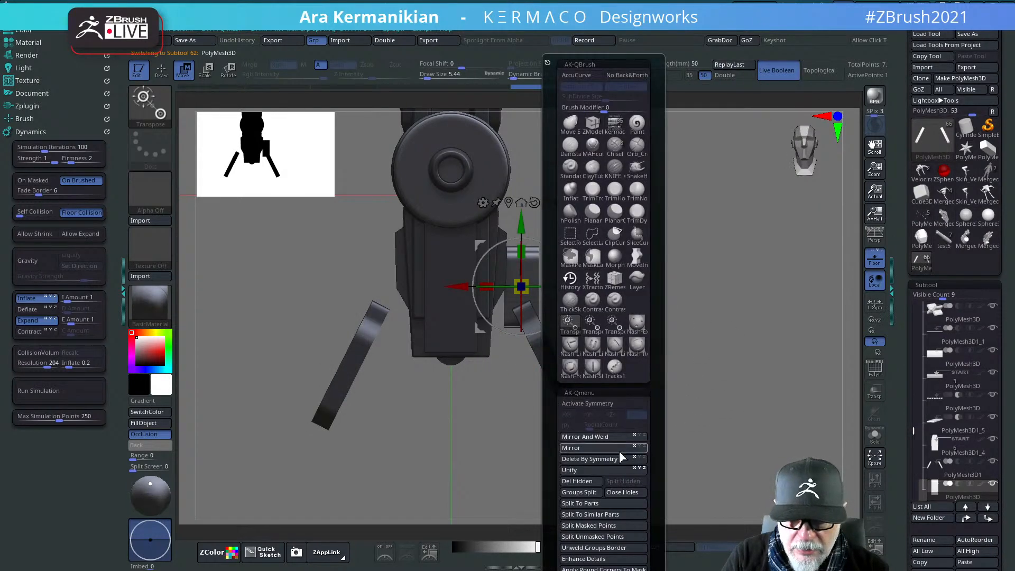
left_click(618, 434)
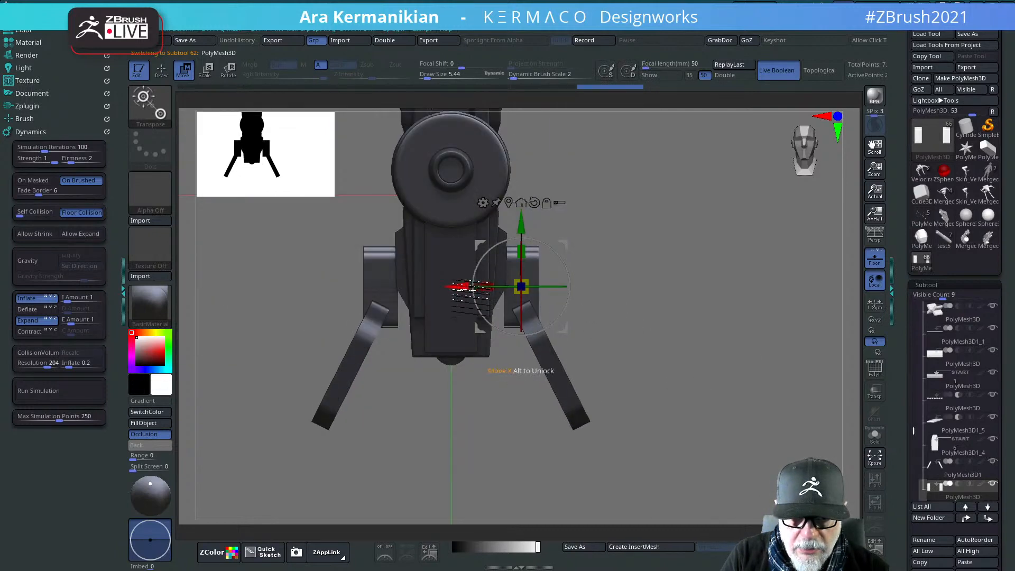
Step: Activate symmetry for the hinge plates and move both inward against the sides of the rail
left_click_drag(460, 287, 445, 287)
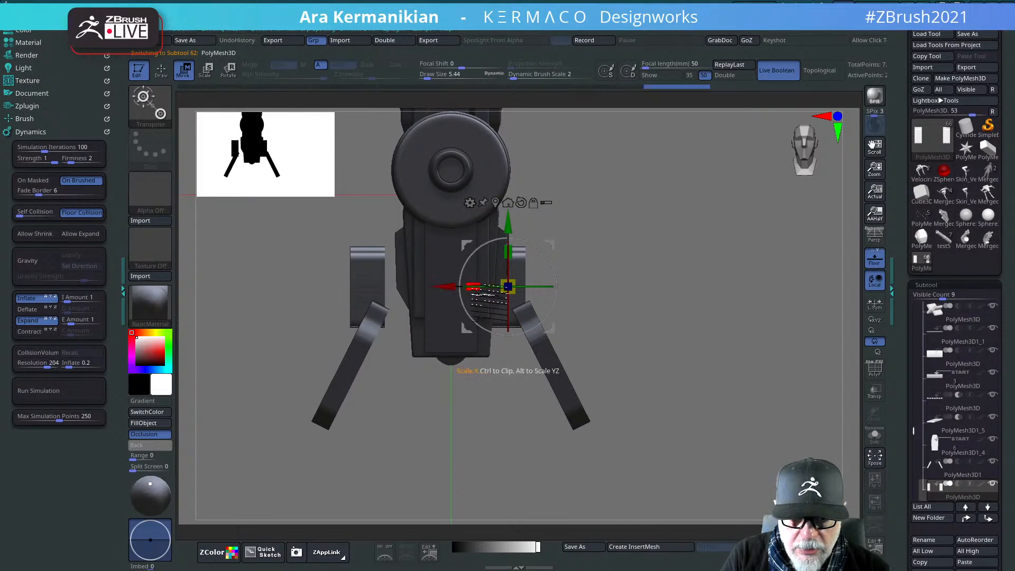
key("ctrl+z")
key("space")
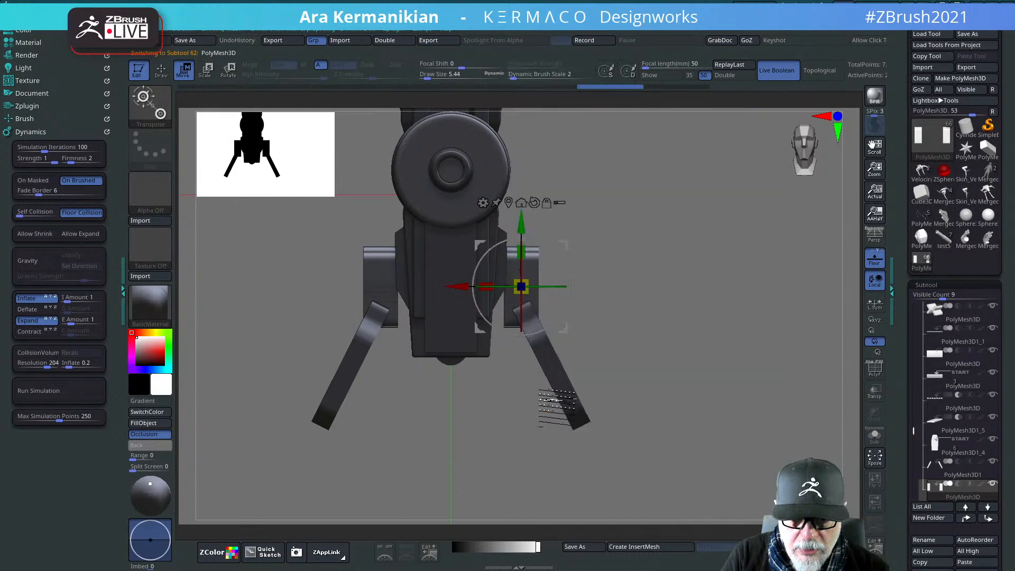
key("space")
left_click(561, 406)
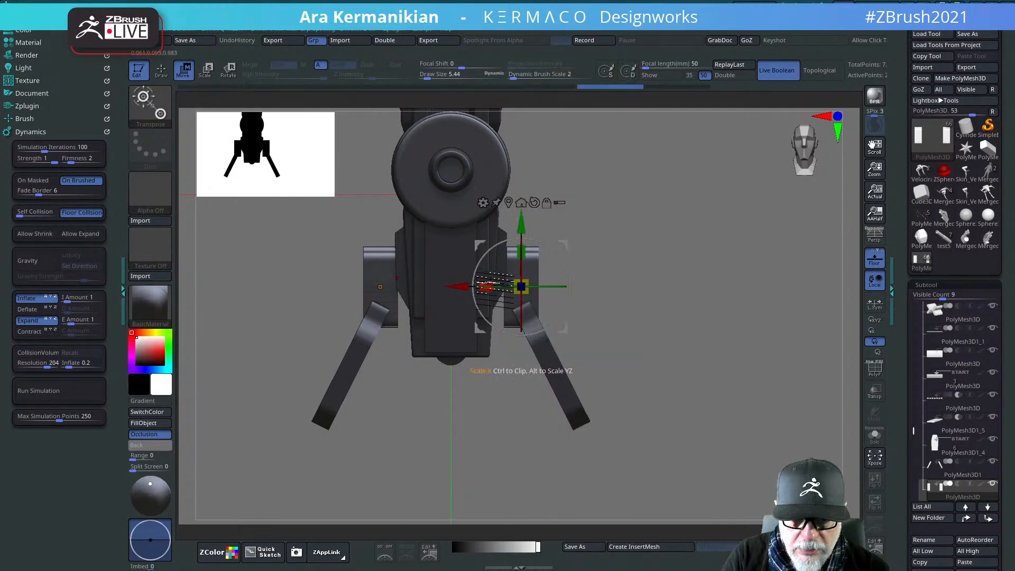
left_click_drag(470, 286, 459, 286)
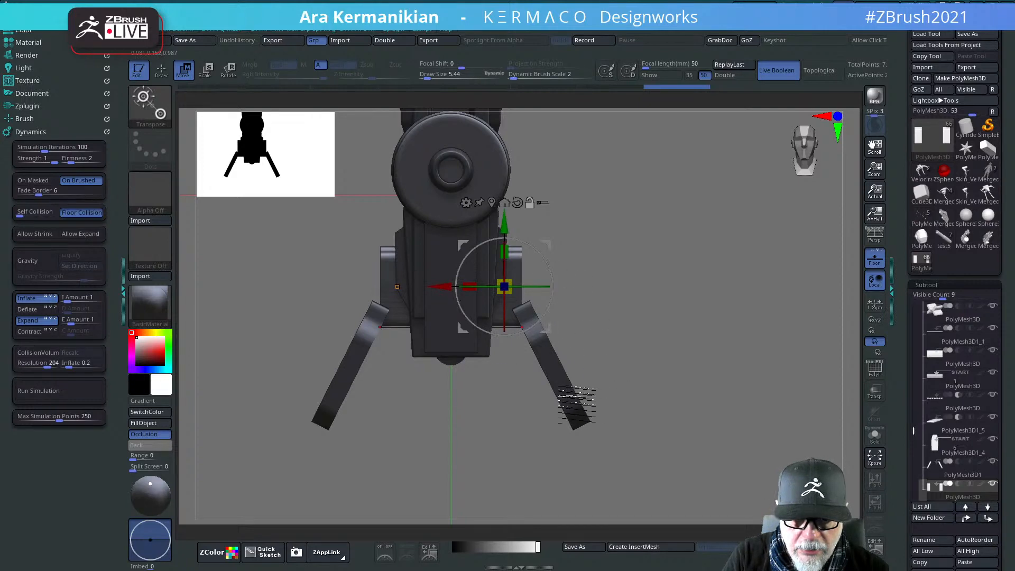
Step: Select the buckle loops, activate symmetry and move both inward to meet the hinge plates
left_click(573, 402, "alt")
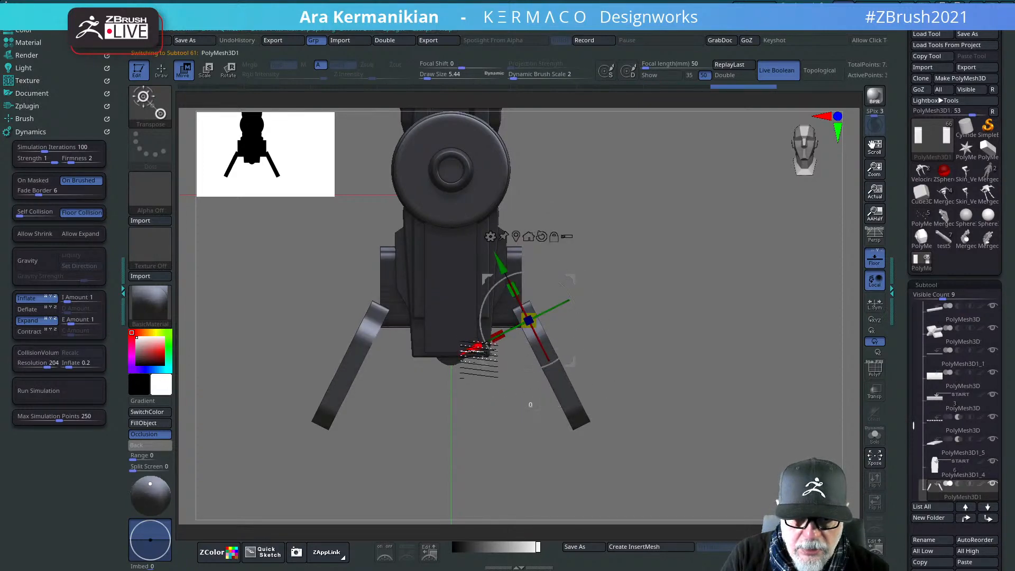
left_click_drag(476, 350, 461, 358)
key("ctrl+z")
key("space")
left_click(536, 369)
left_click_drag(732, 343, 692, 351)
left_click_drag(832, 396, 527, 247)
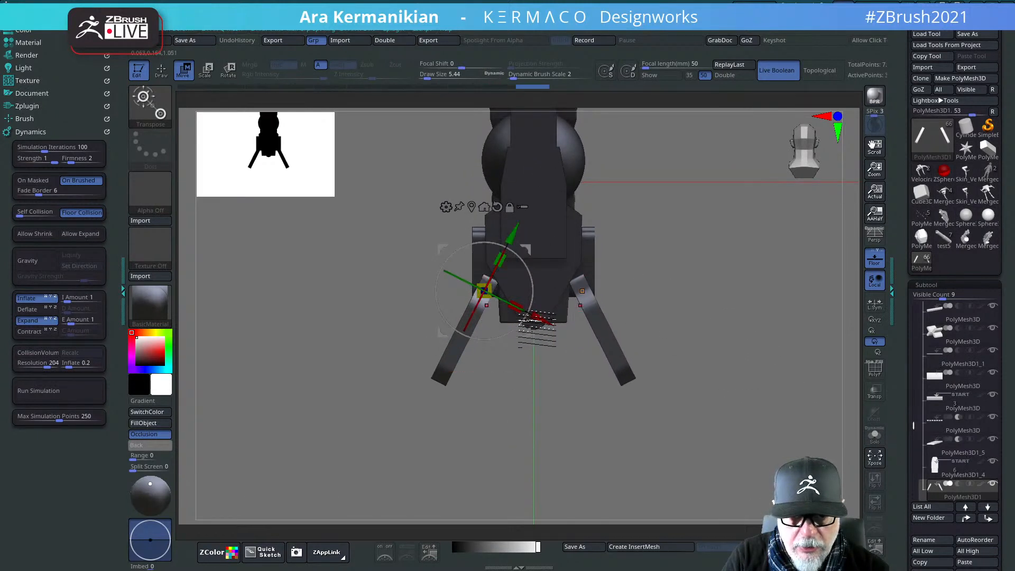
left_click_drag(539, 318, 532, 315)
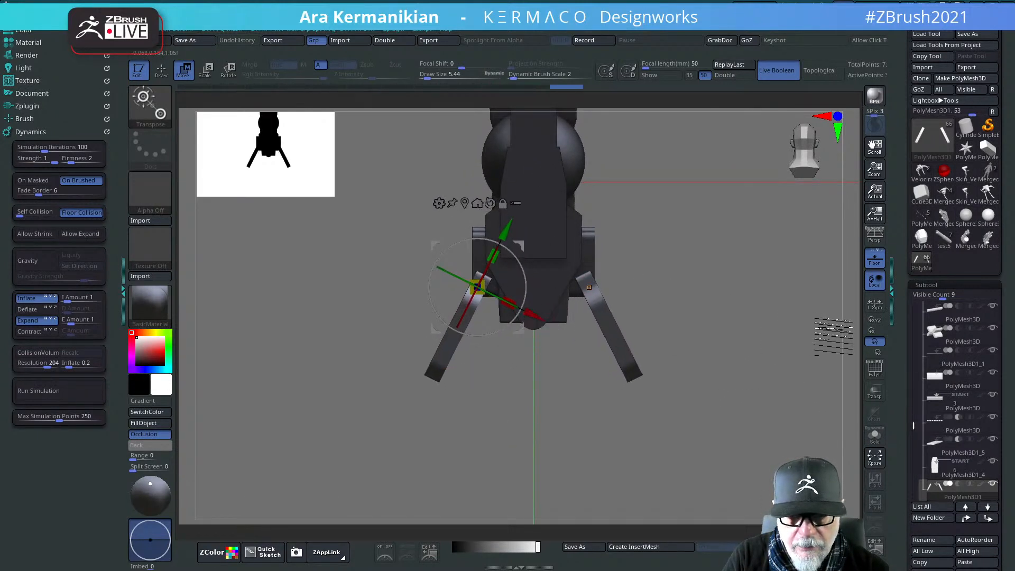
Step: Raise both buckle loops so their hinge ends sit higher on the hinge plates
left_click_drag(814, 320, 839, 319)
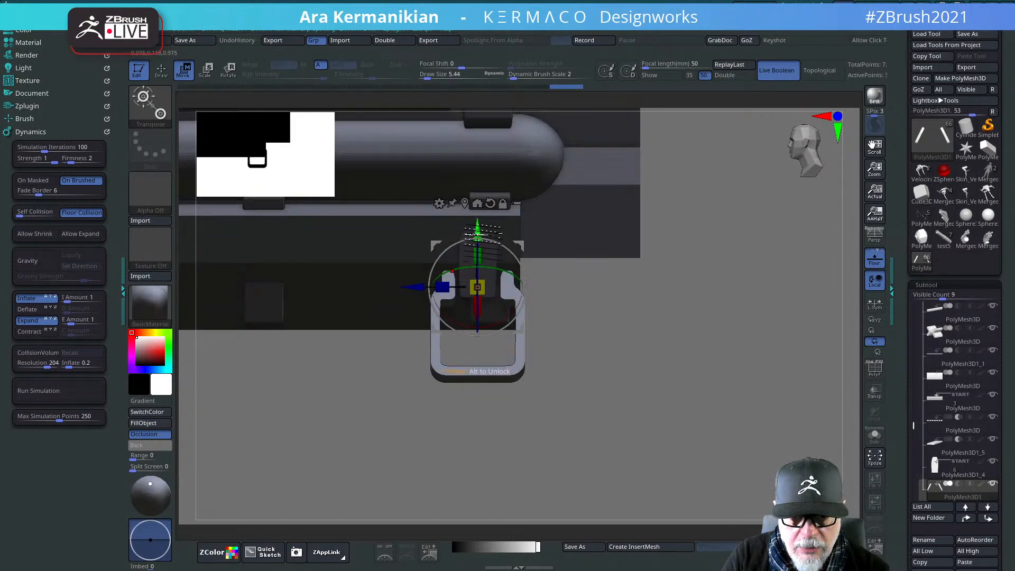
left_click_drag(478, 230, 521, 232)
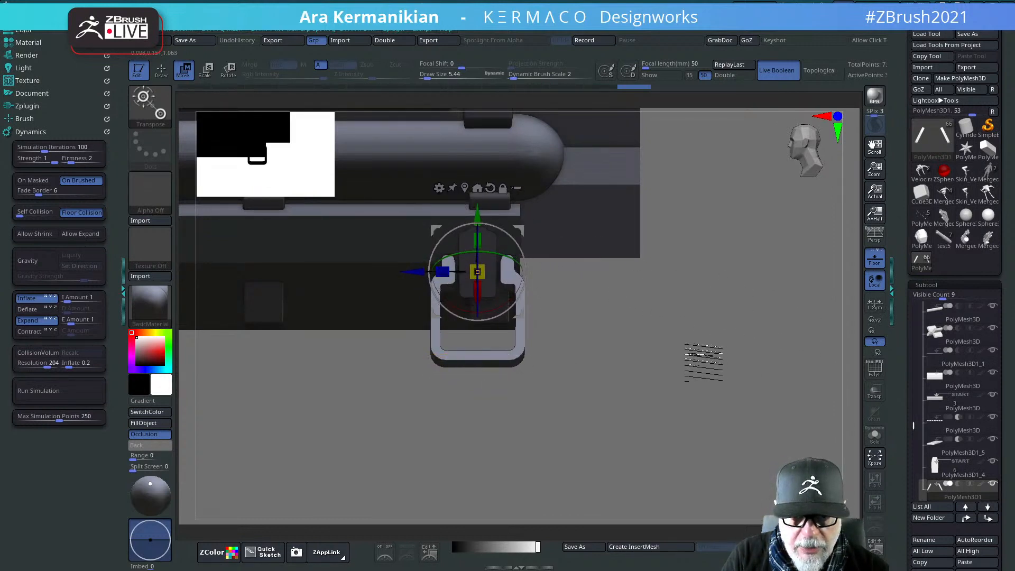
key("space")
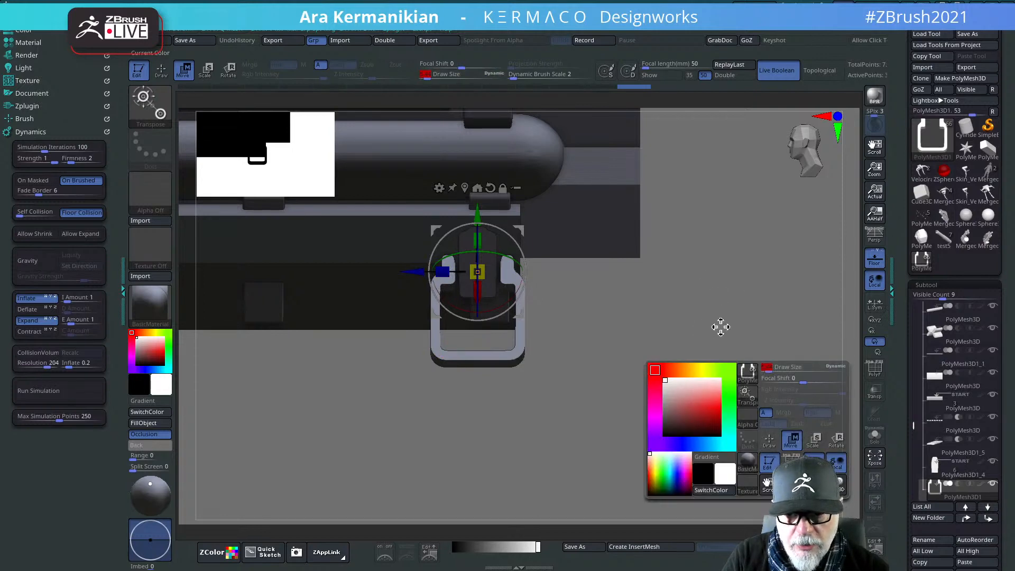
mouse_move(748, 295)
left_mouse_down()
mouse_move(759, 335)
mouse_move(713, 347)
mouse_move(650, 326)
mouse_move(653, 306)
mouse_move(637, 356)
mouse_move(566, 347)
mouse_move(686, 356)
mouse_move(651, 355)
mouse_move(635, 400)
left_mouse_up()
Step: Merge the buckle loops subtool down with the hinge plates subtool into one buckle subtool
key("q")
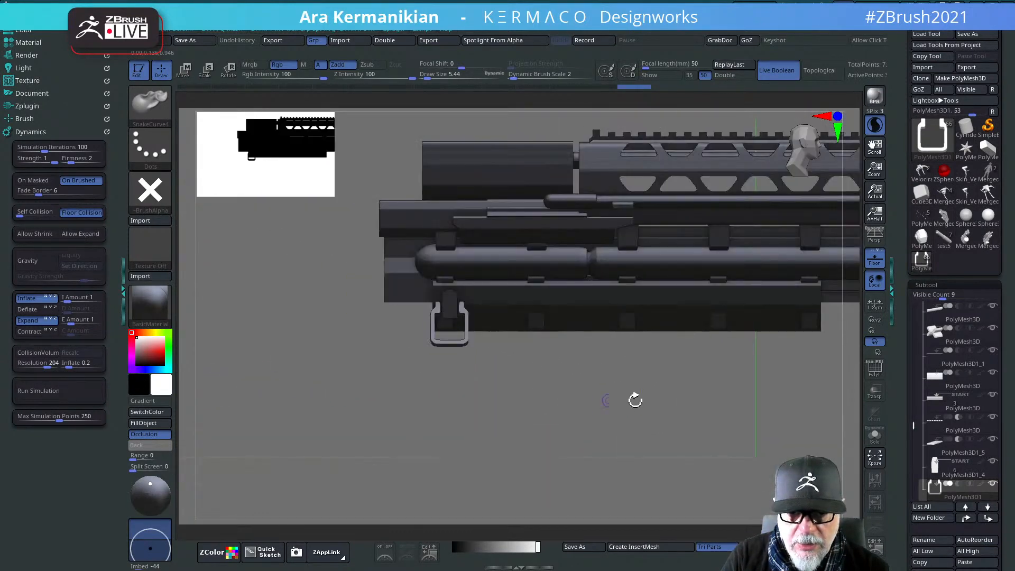
left_click(976, 477)
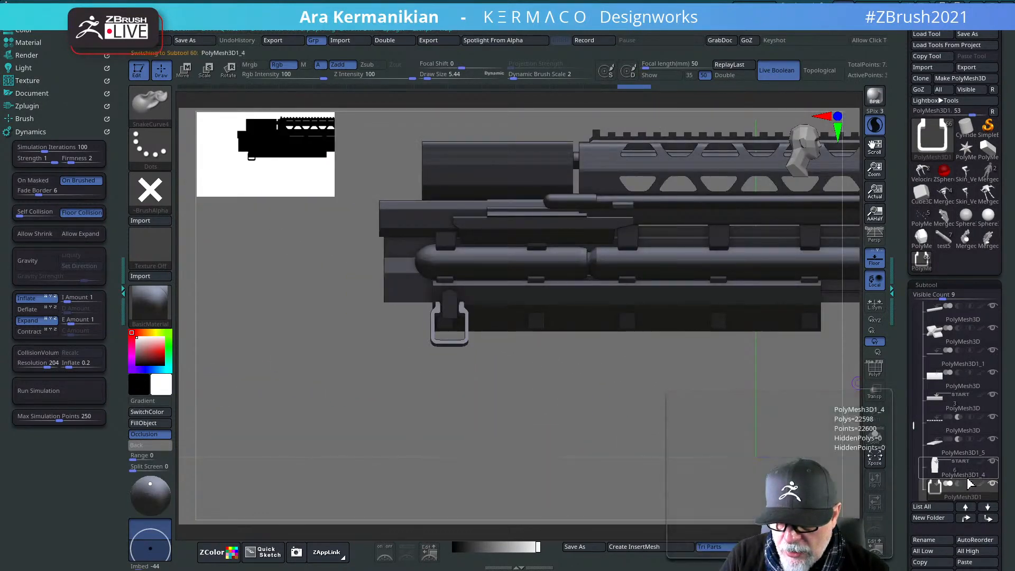
left_click_drag(914, 426, 914, 437)
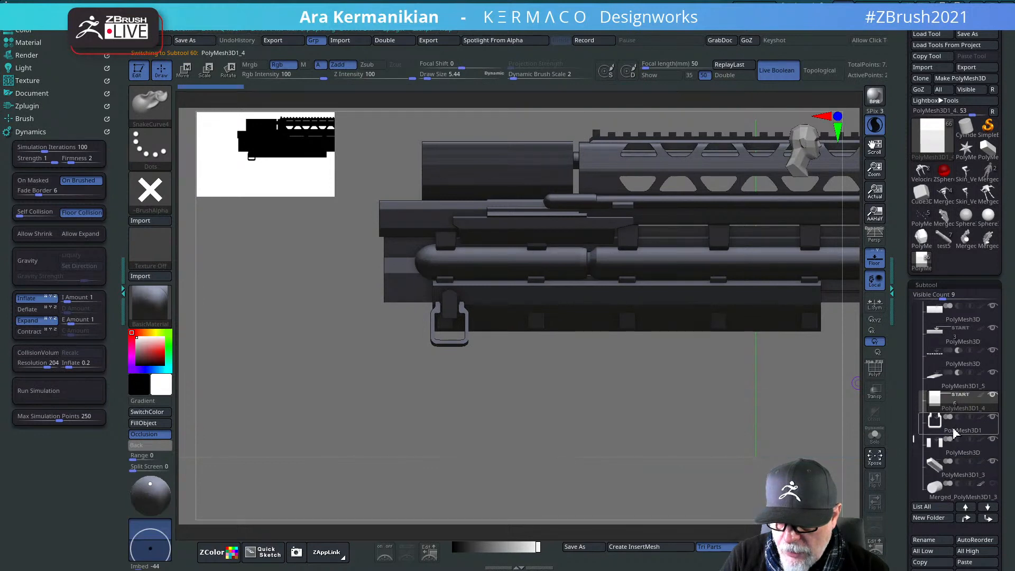
left_click(940, 434)
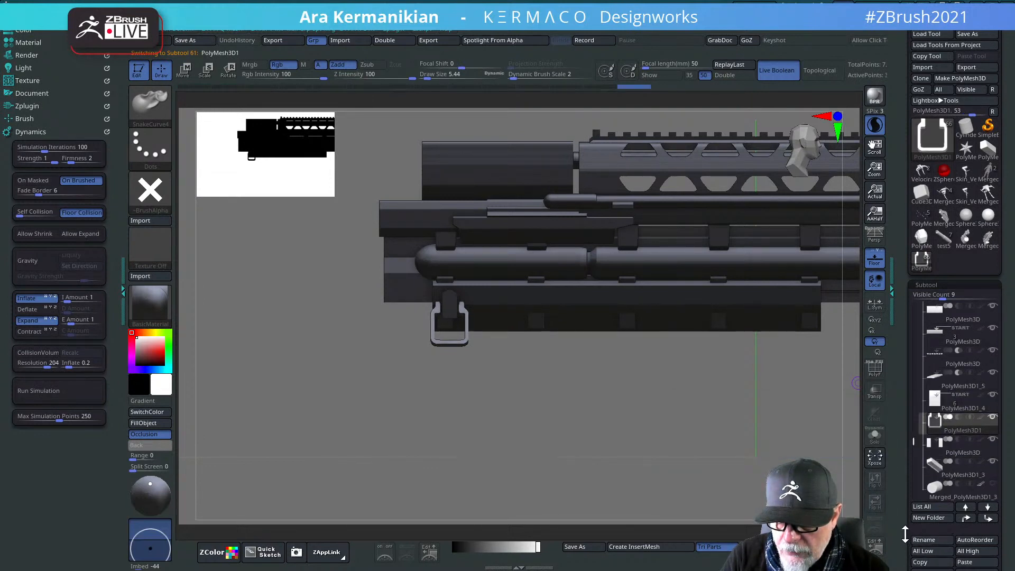
left_click_drag(904, 534, 893, 468)
left_click(929, 500)
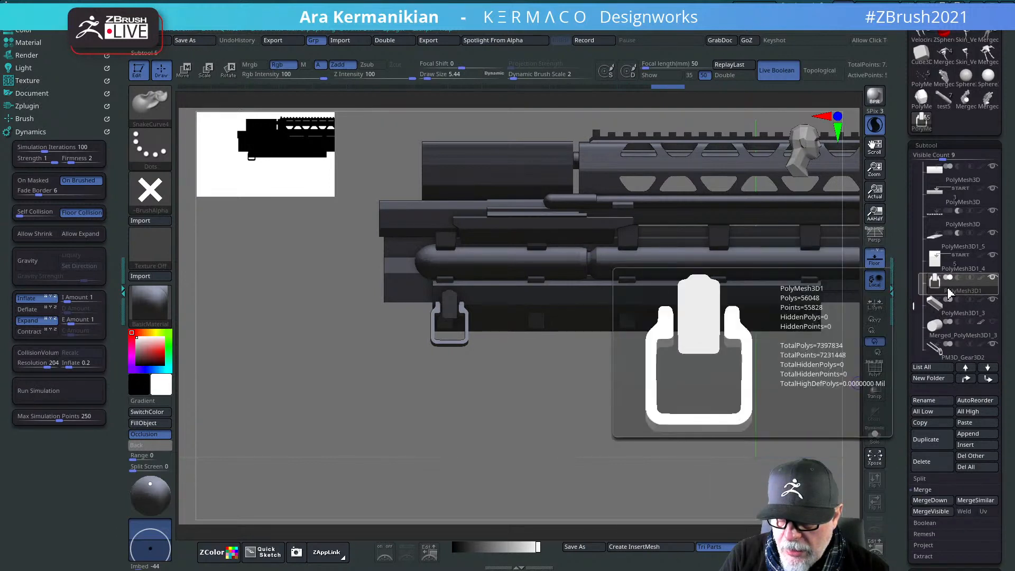
Step: Show the Move gizmo on the merged buckle and choose MaskPen as the masking brush
key("w")
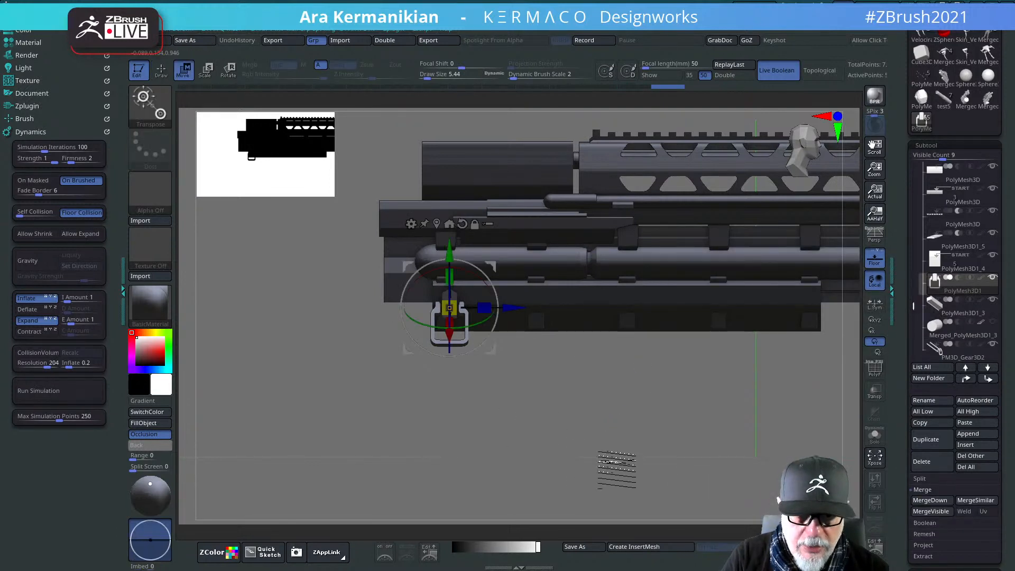
left_click_drag(616, 460, 446, 459, "alt")
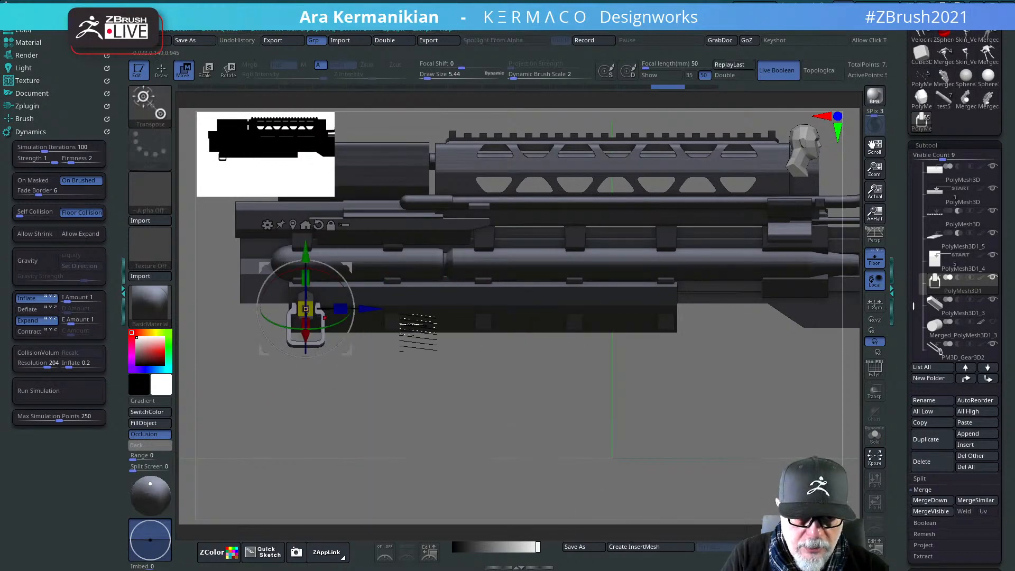
left_click(168, 112, "ctrl")
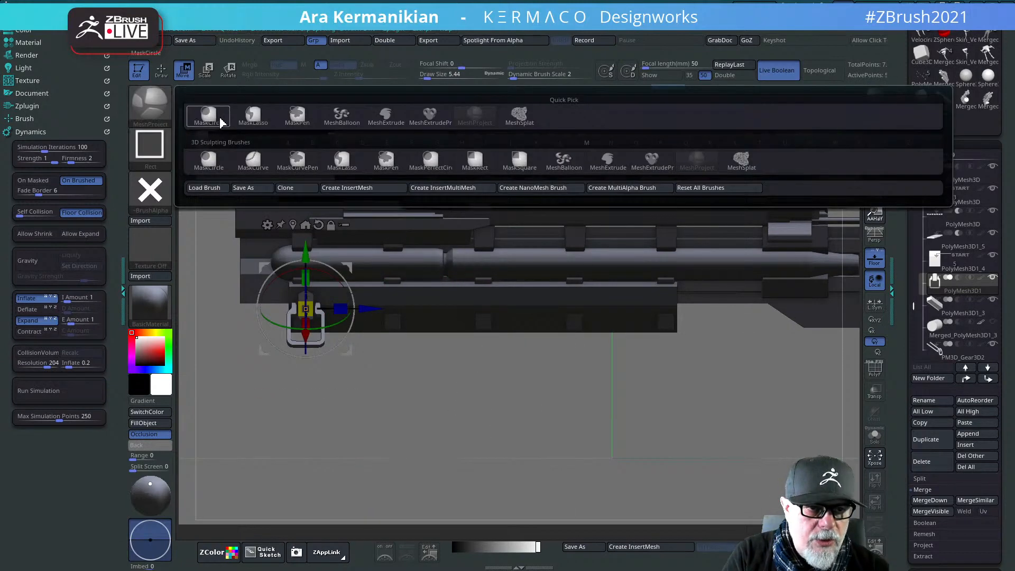
mouse_move(259, 120)
left_click(296, 118, "ctrl")
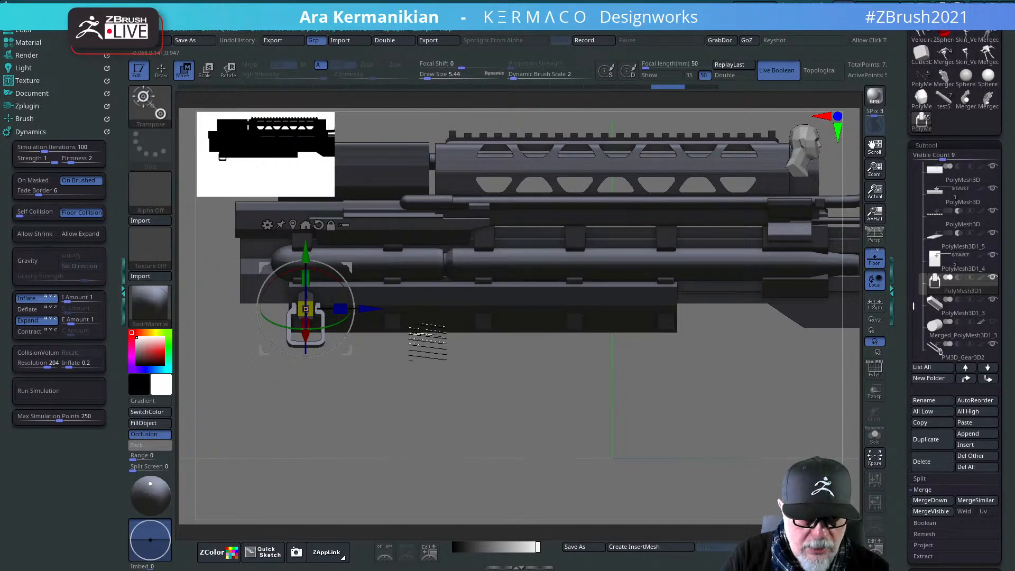
Step: Duplicate the buckle pair along the lower rail to the rail's front end
left_click_drag(368, 309, 716, 309)
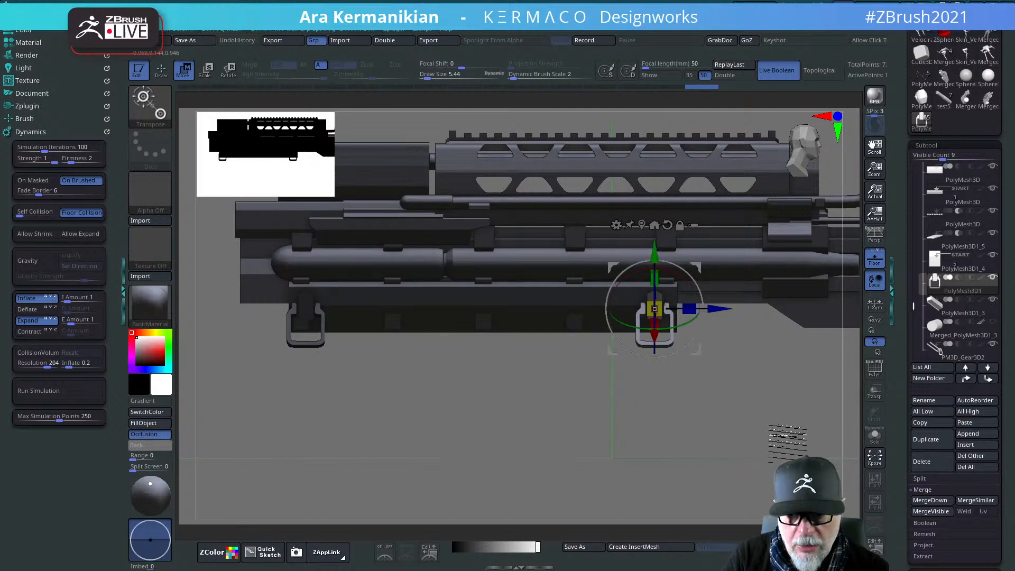
mouse_move(787, 438)
left_mouse_down()
mouse_move(727, 417)
mouse_move(770, 426)
mouse_move(657, 430)
mouse_move(702, 446)
mouse_move(709, 430)
mouse_move(695, 425)
mouse_move(610, 428)
mouse_move(550, 374)
left_mouse_up()
key("q")
left_click_drag(698, 356, 535, 344)
left_click_drag(739, 347, 782, 391)
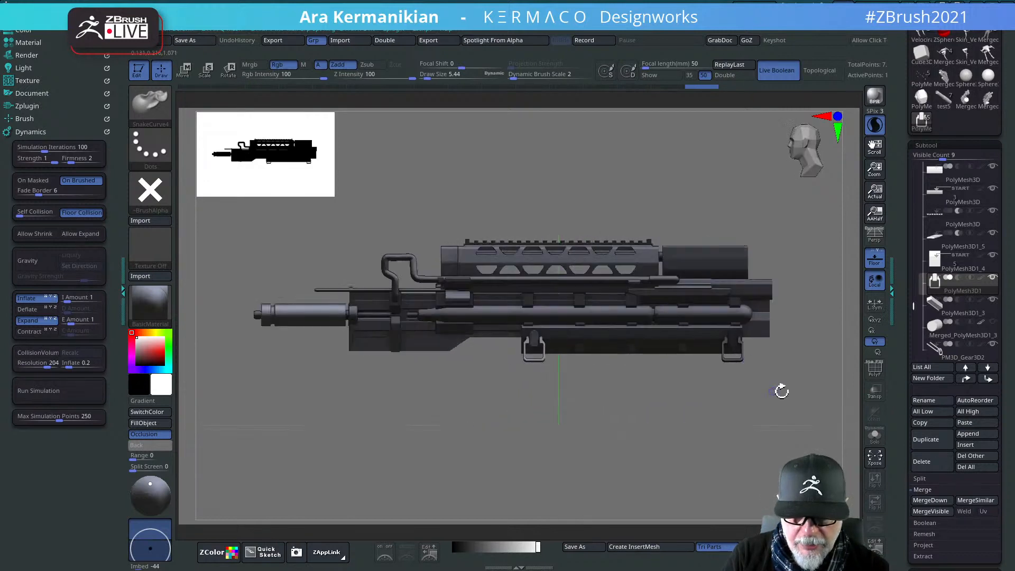
Step: Copy the front buckle pair straight up by about 0.45 so it sits beside the upper handguard
left_click_drag(658, 428, 604, 406, "alt")
key("w")
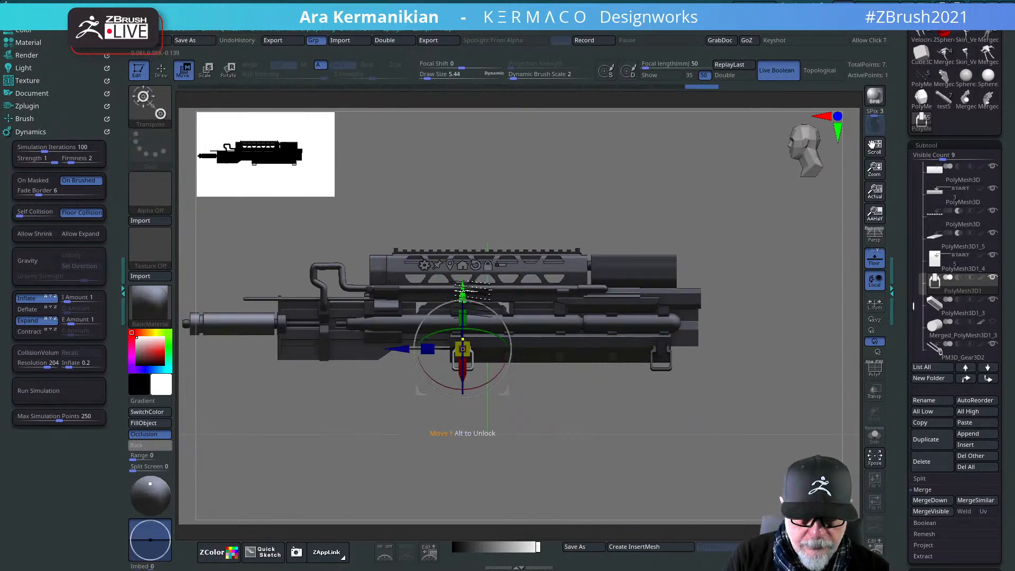
left_click_drag(463, 312, 462, 232)
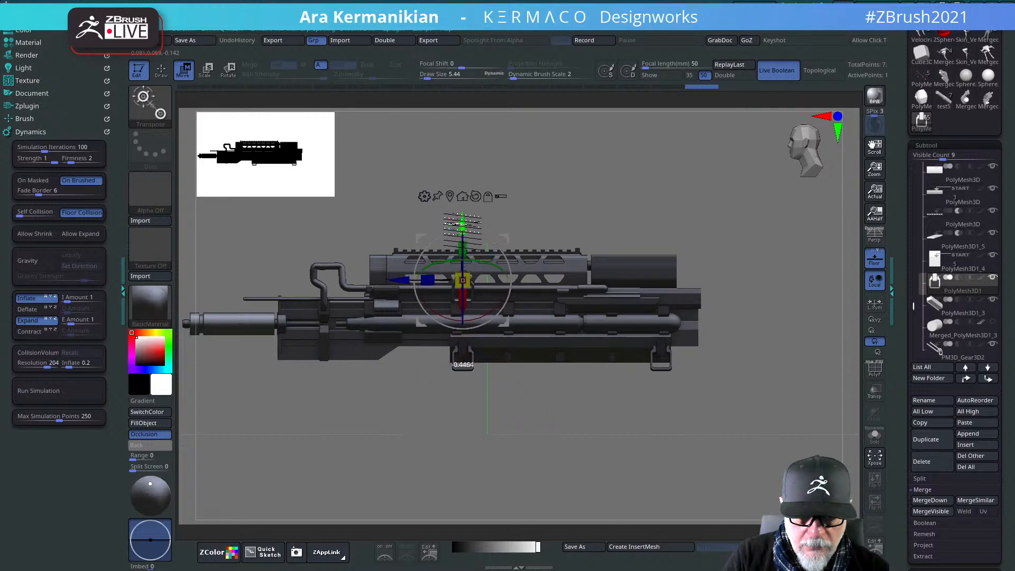
left_click_drag(609, 197, 649, 228)
left_click_drag(649, 229, 531, 222)
Step: Rotate the copied upper buckle pair upside down
left_click(458, 207)
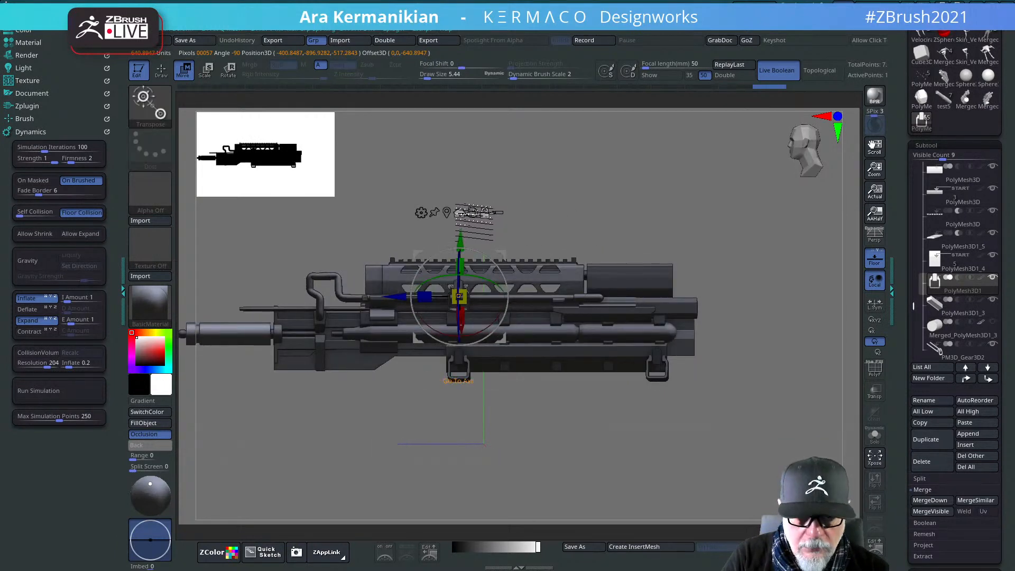
key("ctrl+z")
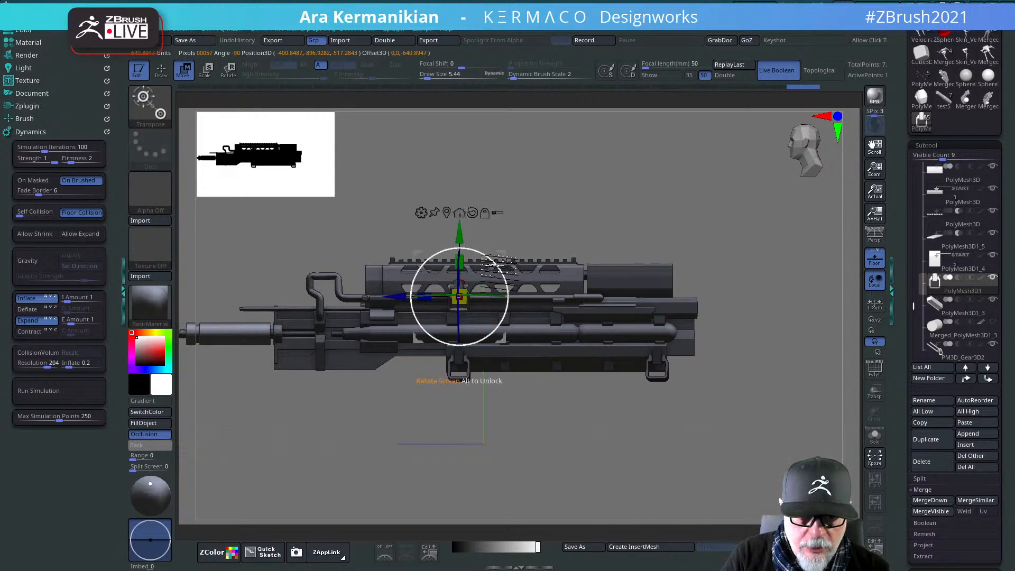
mouse_move(458, 224)
left_mouse_down()
mouse_move(372, 321)
mouse_move(425, 386)
left_mouse_up()
left_click_drag(566, 234, 672, 230)
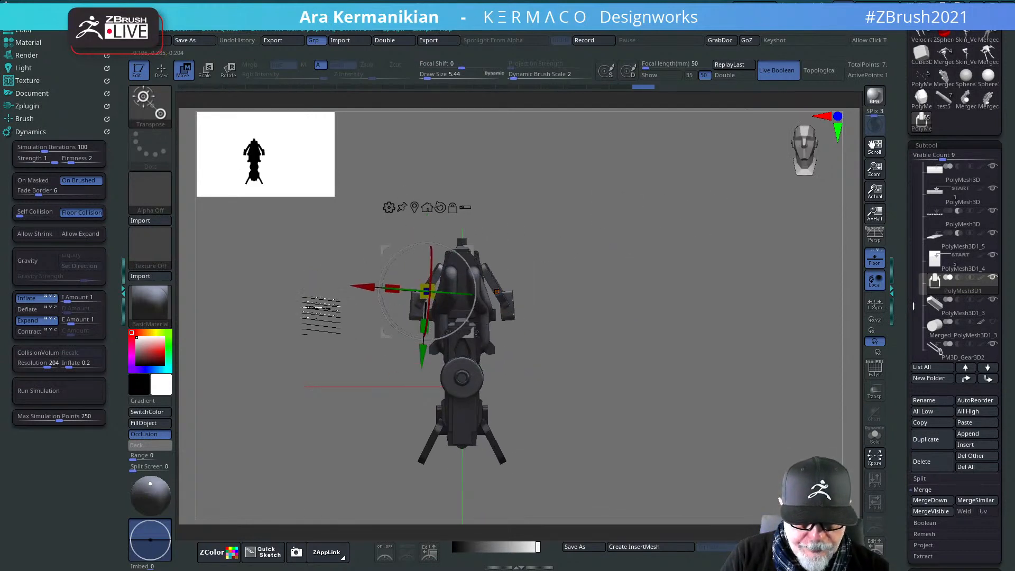
Step: Undo the last changes and rotate the upper buckles from the front view so their loops point up and lean outward
key("ctrl+q")
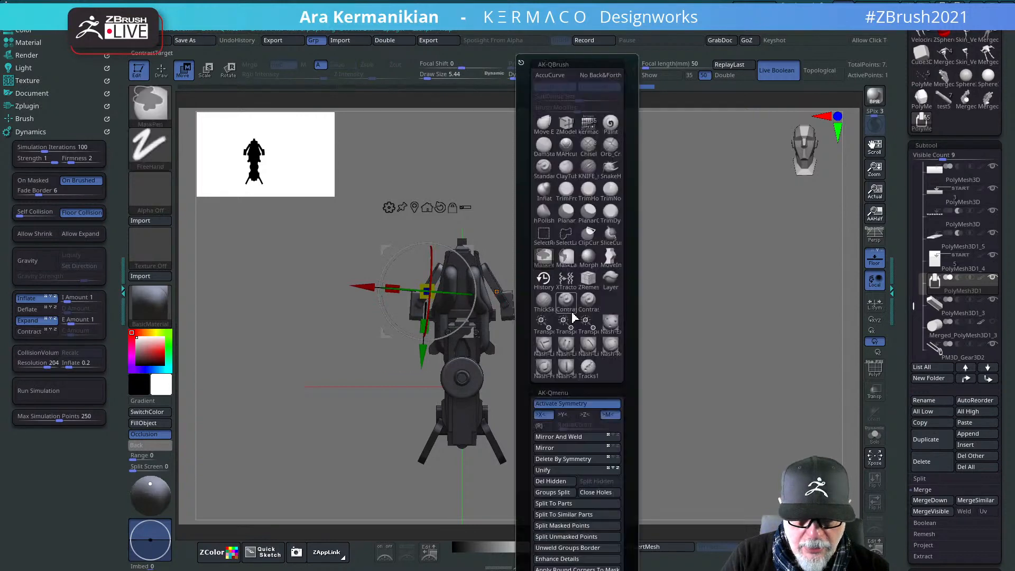
key("ctrl+z")
key("ctrl+z")
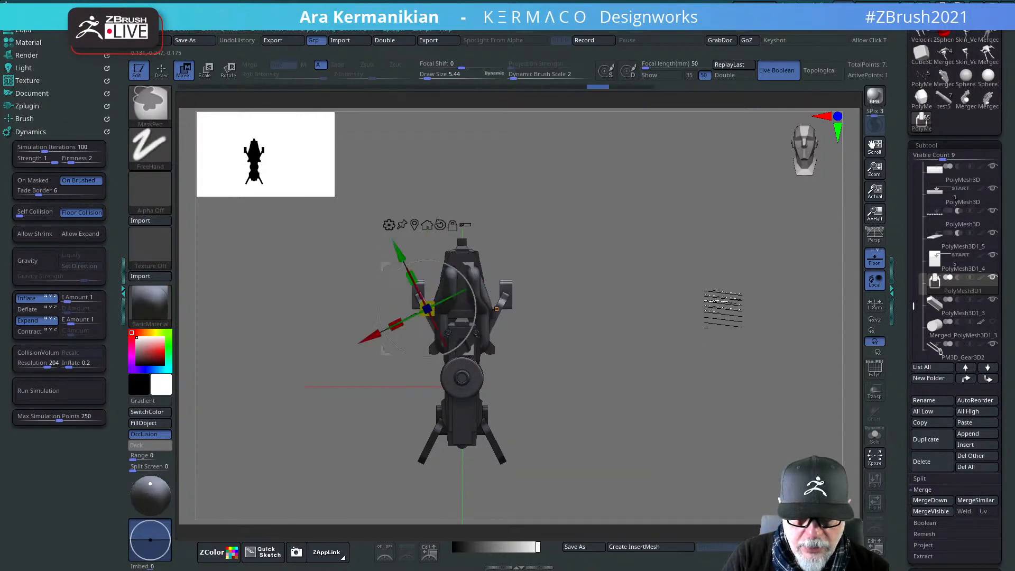
left_click_drag(676, 284, 693, 280)
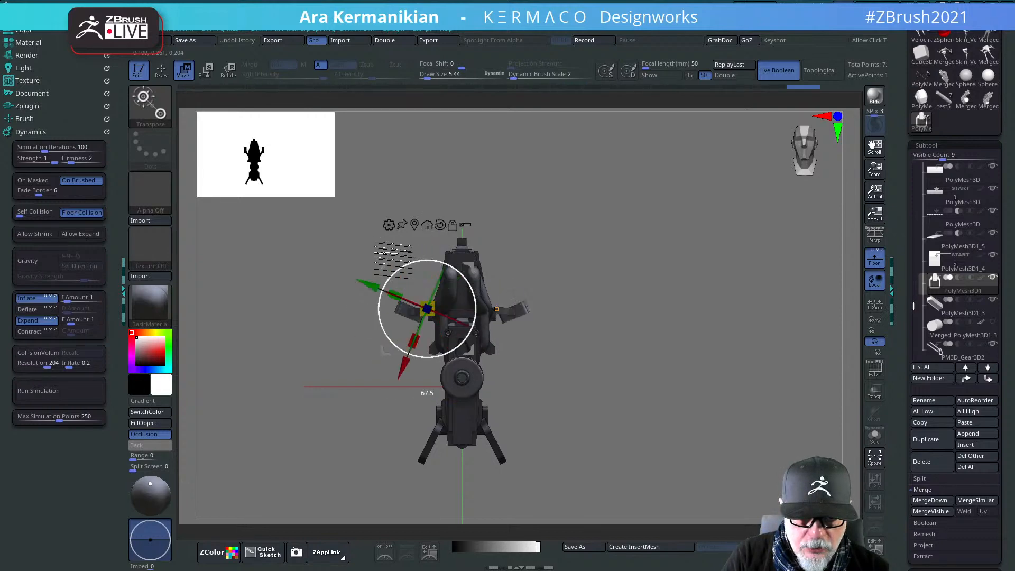
left_click_drag(393, 259, 376, 407)
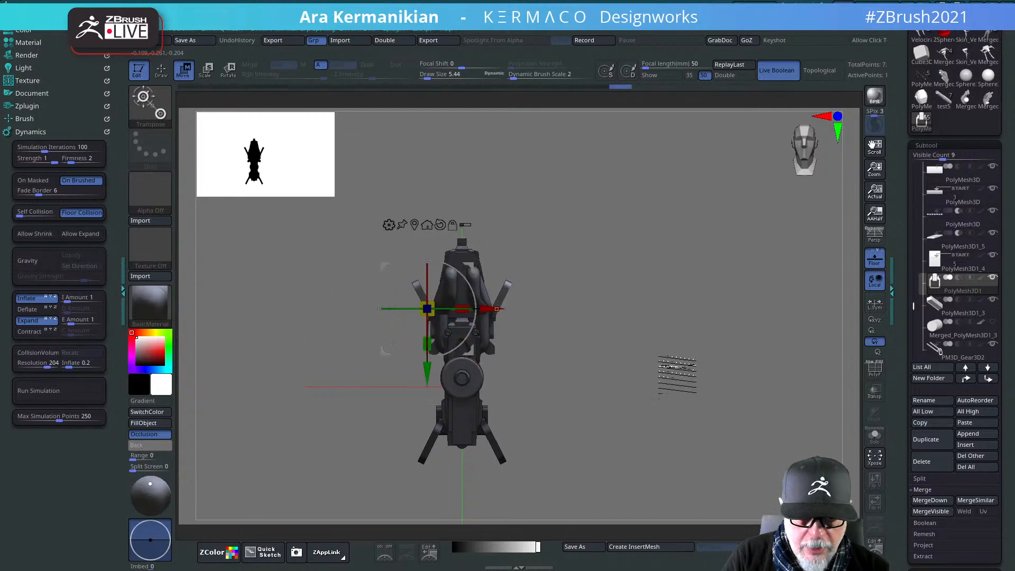
left_click_drag(677, 377, 603, 363)
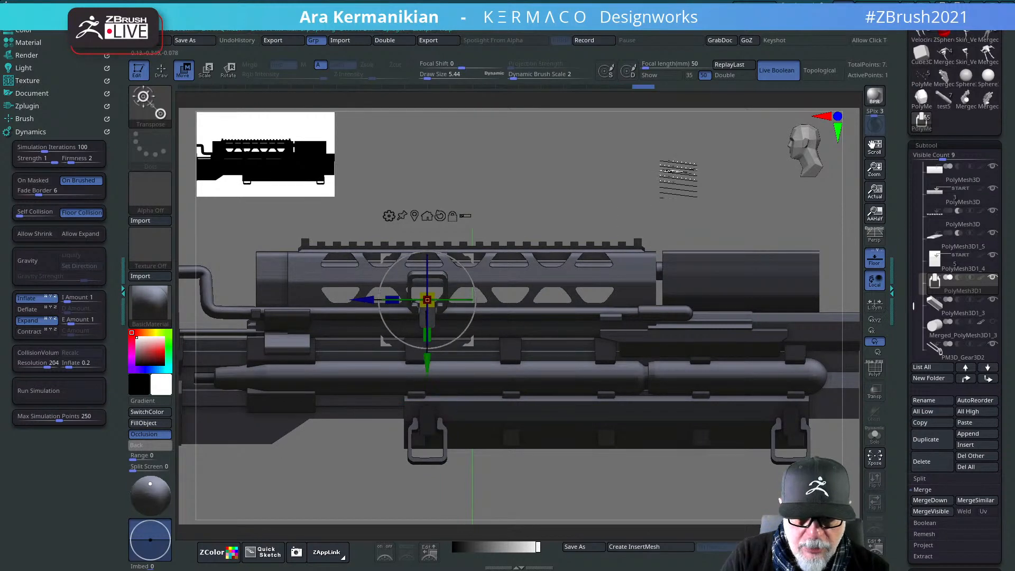
Step: Move the flipped upper buckles down and sideways until their hinge plates sit against the body below the handguard
left_click_drag(634, 163, 739, 161)
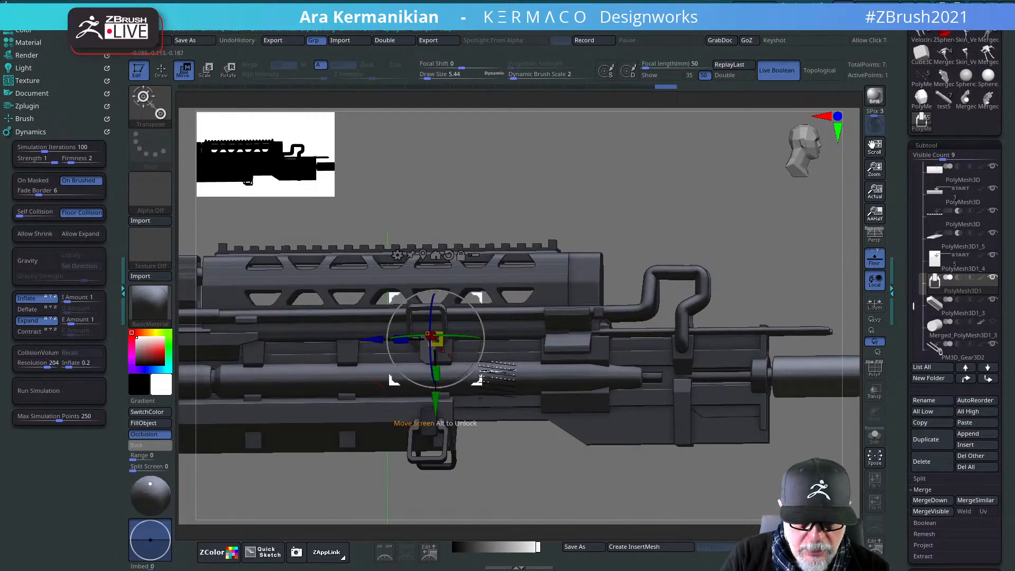
left_click_drag(663, 159, 729, 166)
left_click_drag(780, 450, 562, 382)
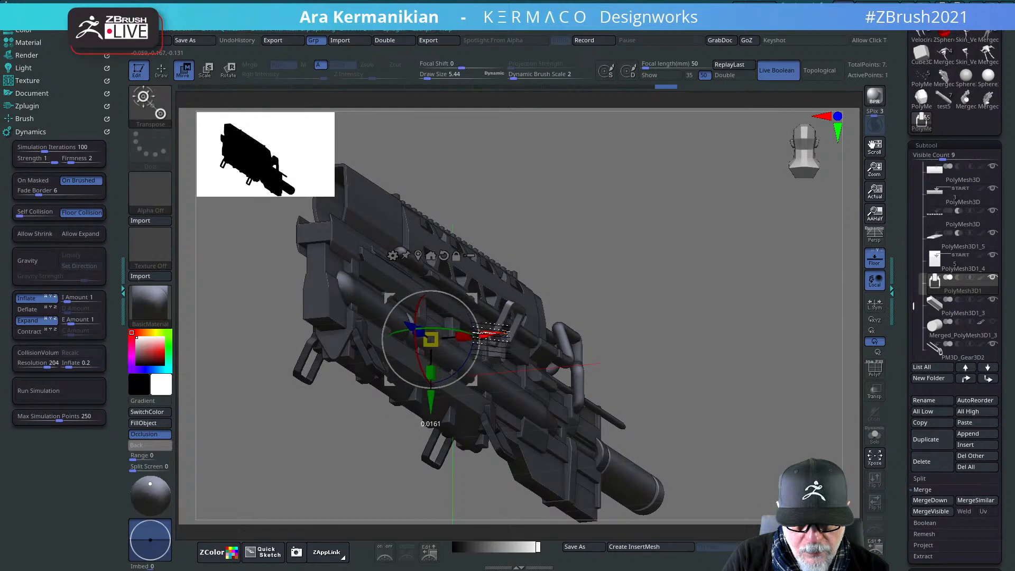
left_click_drag(701, 297, 673, 288)
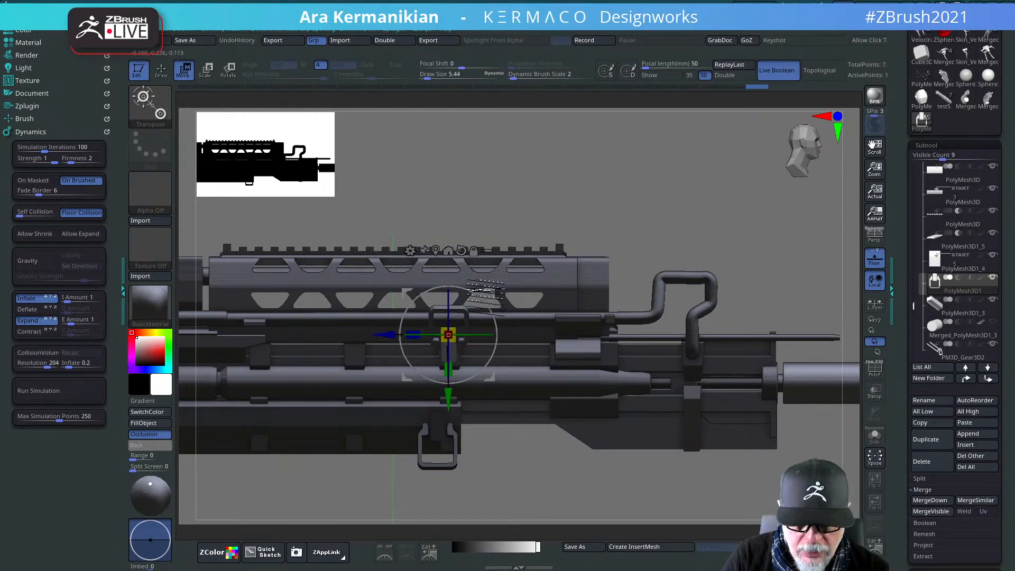
left_click_drag(759, 195, 713, 192)
mouse_move(645, 294)
left_mouse_down("alt")
mouse_move(675, 270)
mouse_move(714, 321)
mouse_move(672, 334)
mouse_move(683, 323)
mouse_move(723, 354)
mouse_move(724, 396)
mouse_move(736, 407)
mouse_move(738, 370)
mouse_move(709, 363)
mouse_move(691, 320)
mouse_move(662, 296)
mouse_move(633, 292)
left_mouse_up("alt")
key("q")
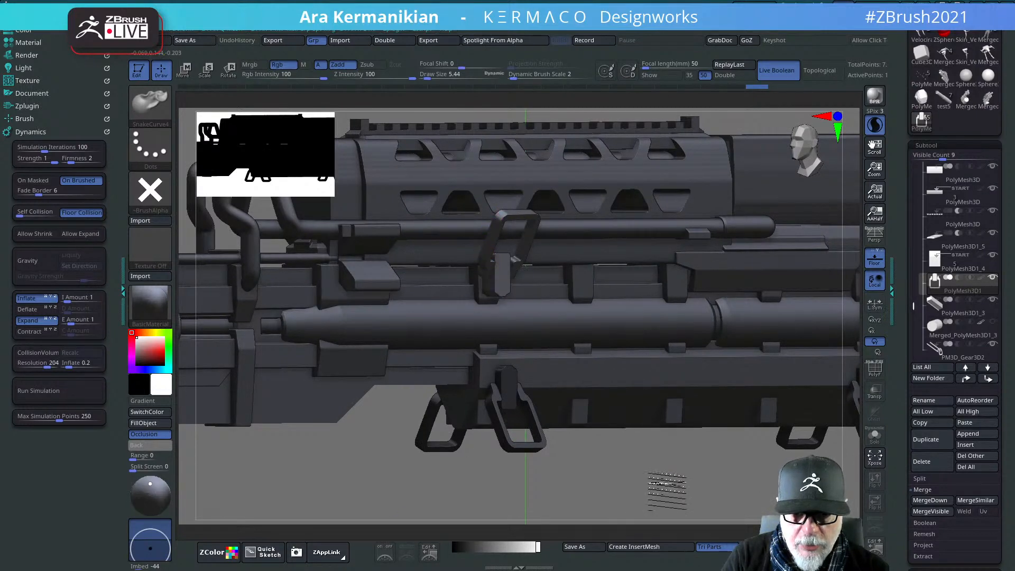
left_click_drag(667, 491, 614, 442)
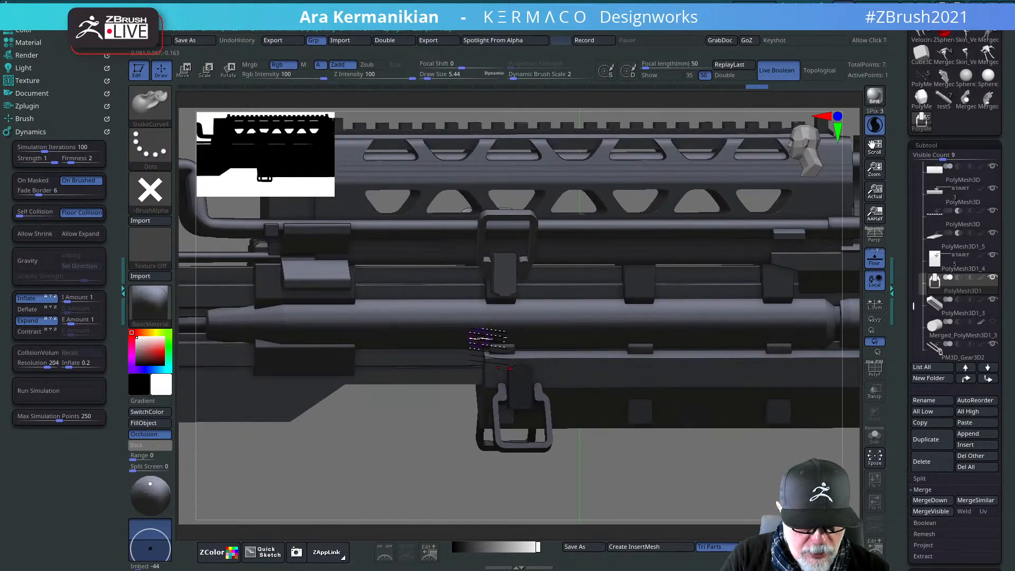
Step: Choose the ZModeler brush and enlarge its draw size to about 26.57
key("b")
key("z")
key("m")
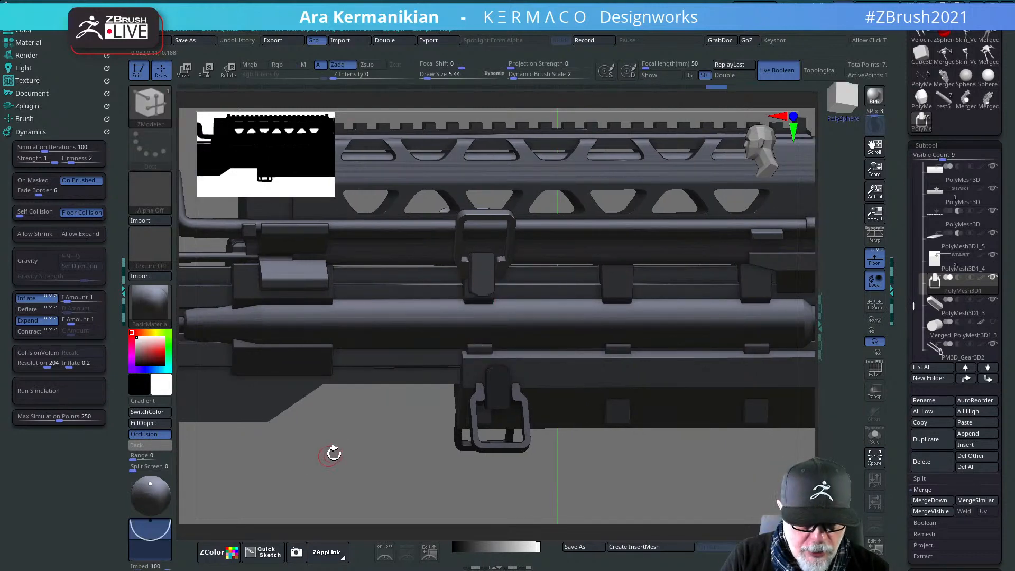
left_click_drag(333, 453, 365, 461)
key("s")
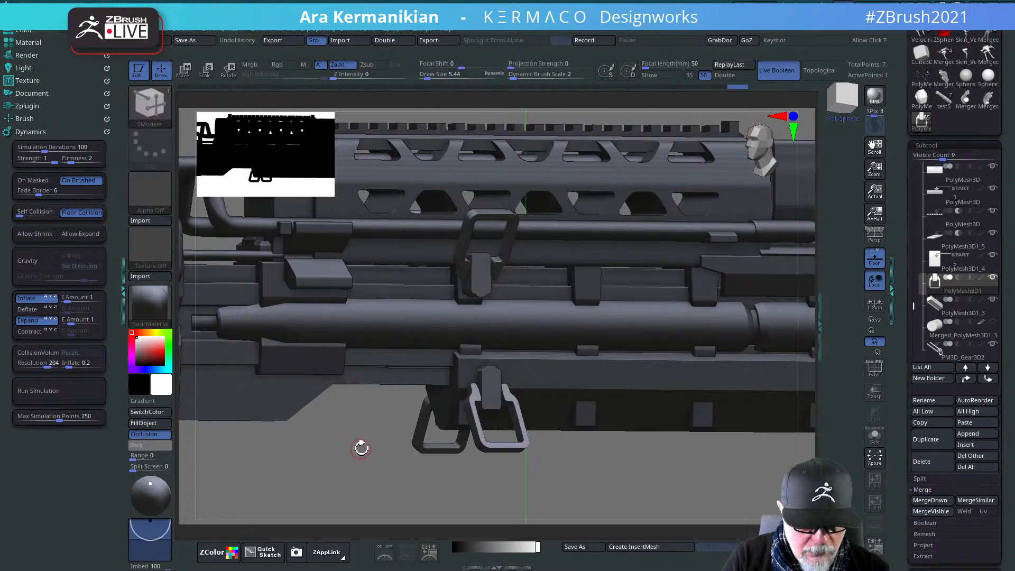
key("s")
mouse_move(356, 445)
left_mouse_down()
mouse_move(370, 446)
mouse_move(361, 446)
left_mouse_up()
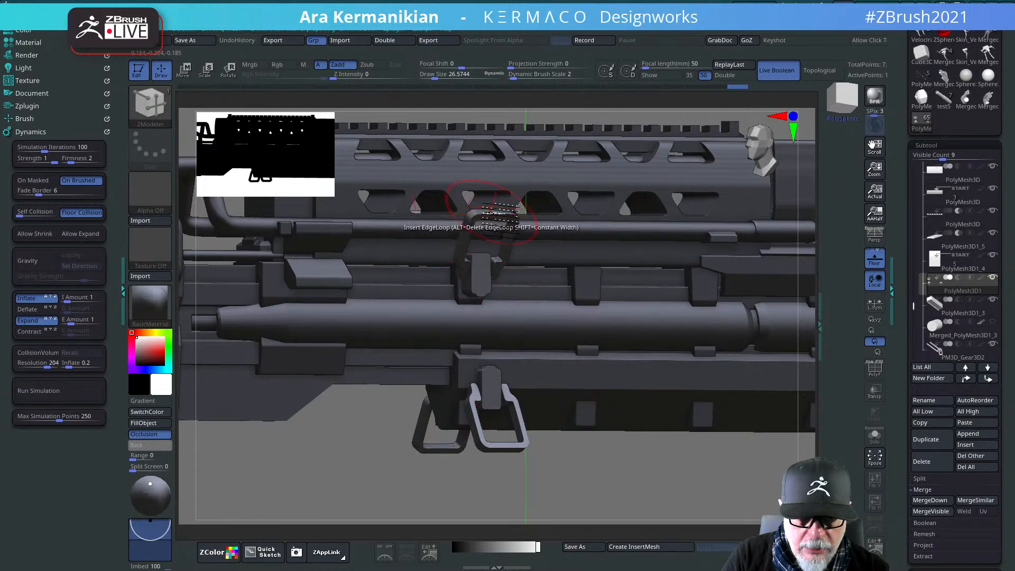
Step: Set the ZModeler edge action to Do Nothing
key("space")
left_click(470, 225)
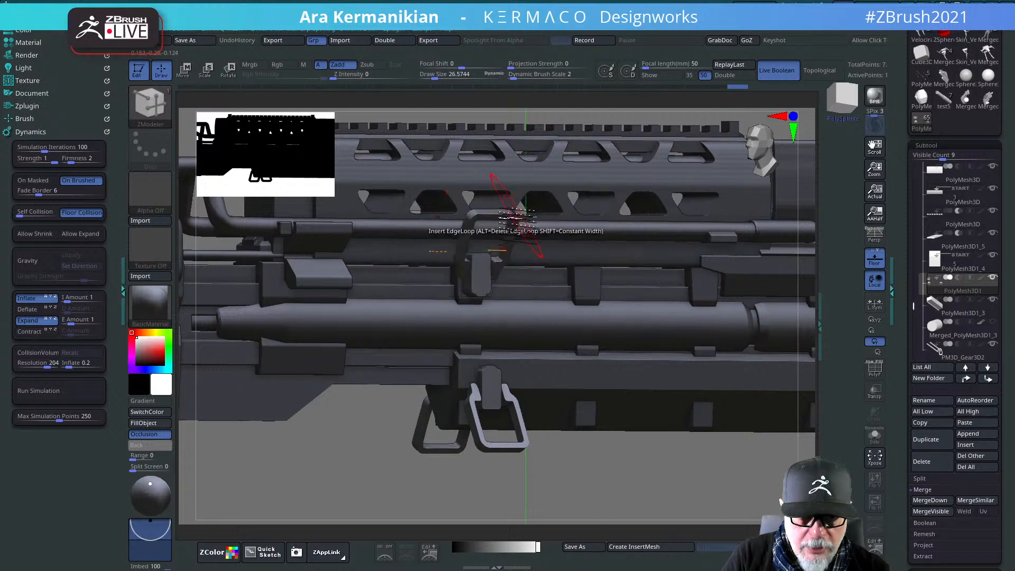
key("space")
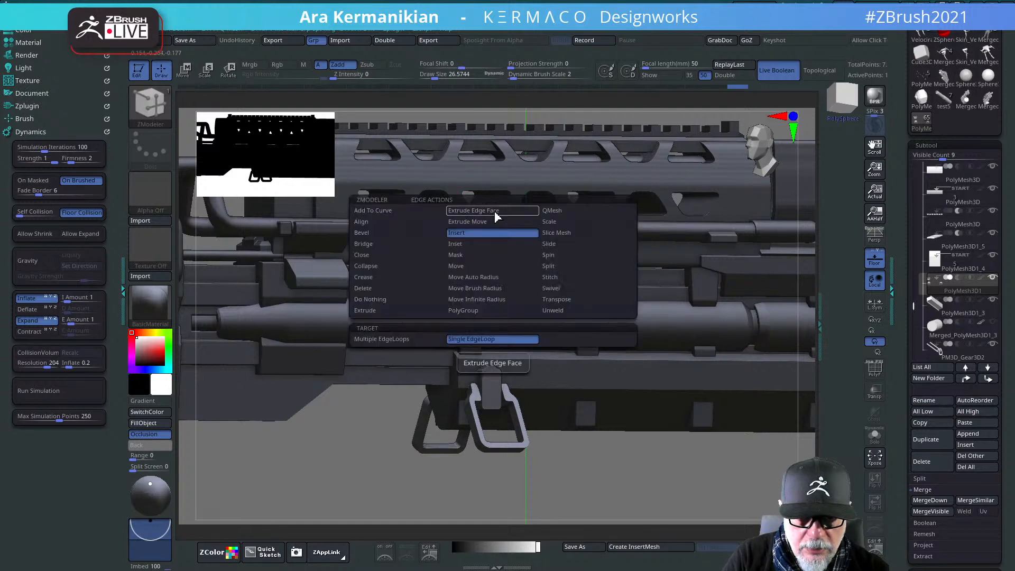
left_click(363, 288)
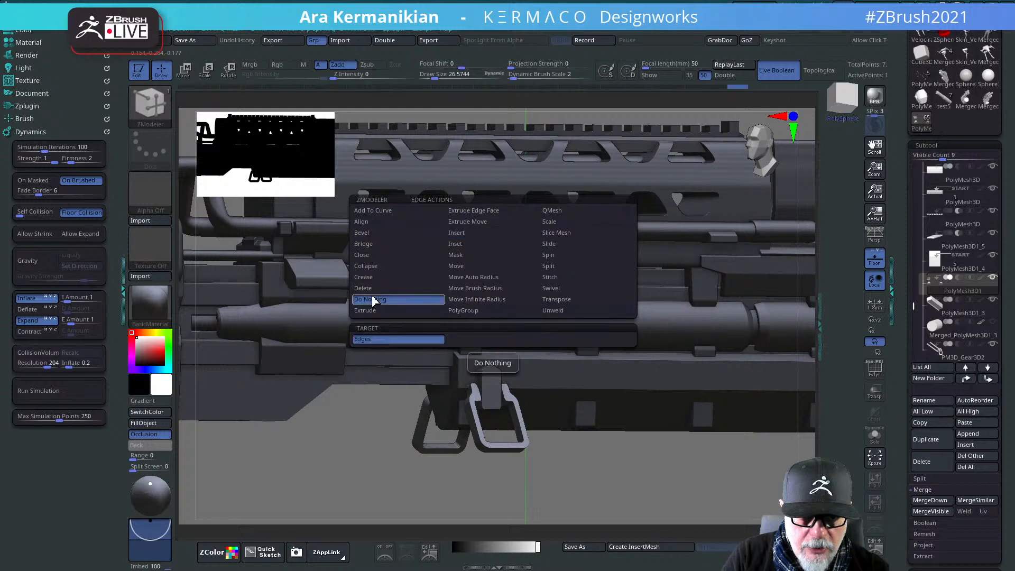
key("space")
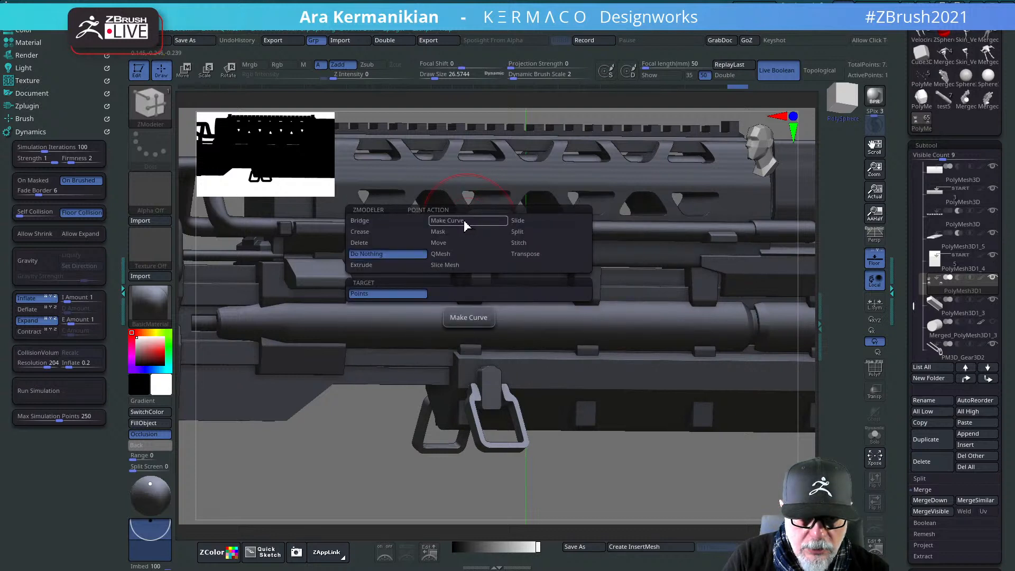
left_click(465, 223)
key("space")
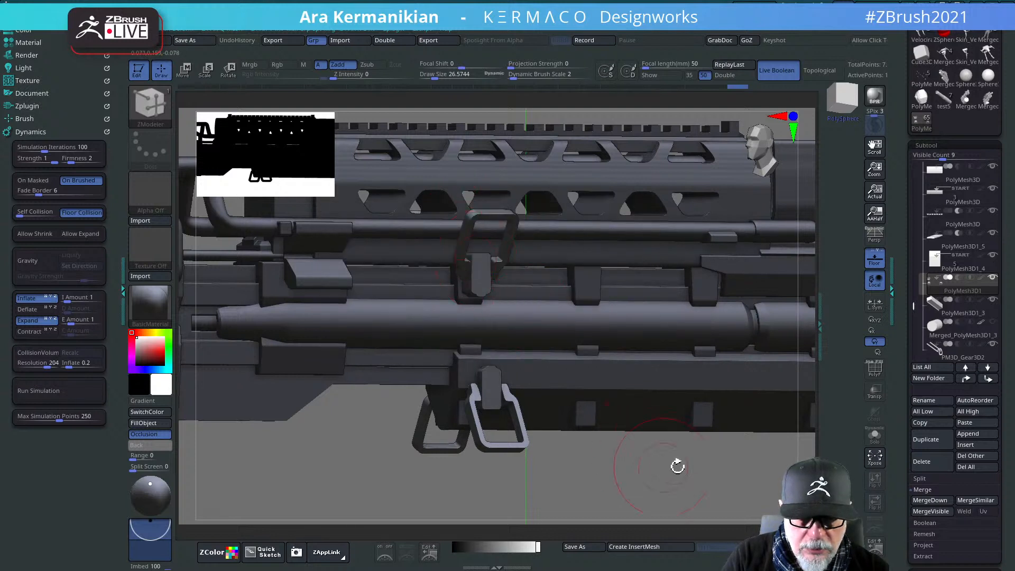
Step: Isolate the buckle subtool with Solo and reduce the ZModeler draw size to about 3.84
left_click(875, 435)
left_click_drag(629, 487, 702, 490, "alt")
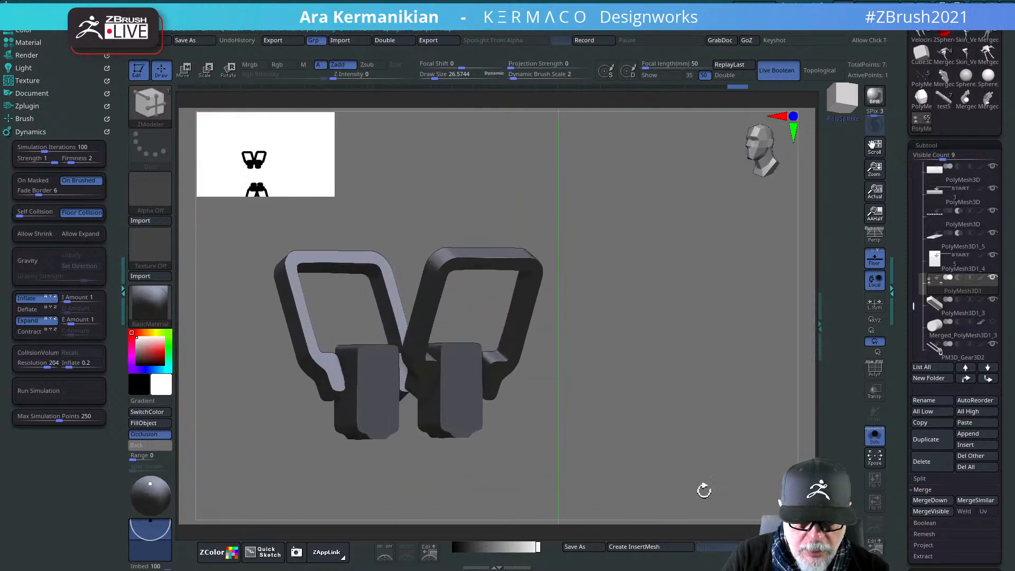
key("space")
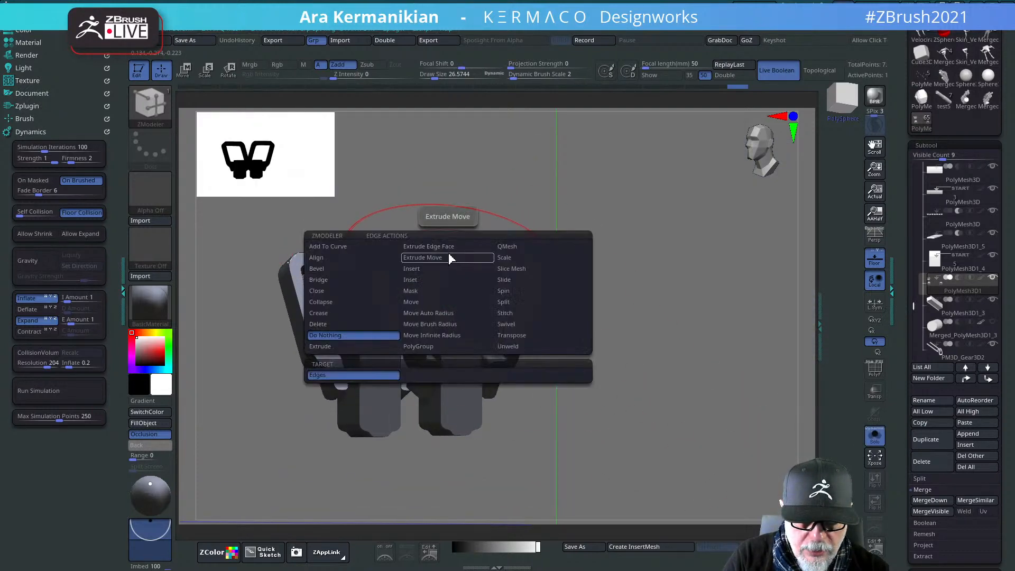
left_click(442, 257)
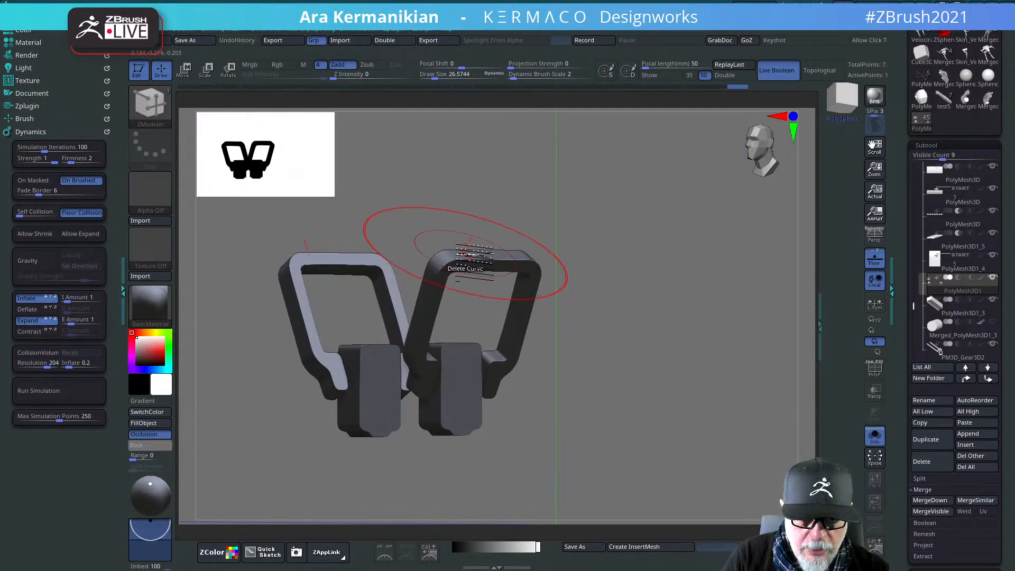
key("space")
key("space")
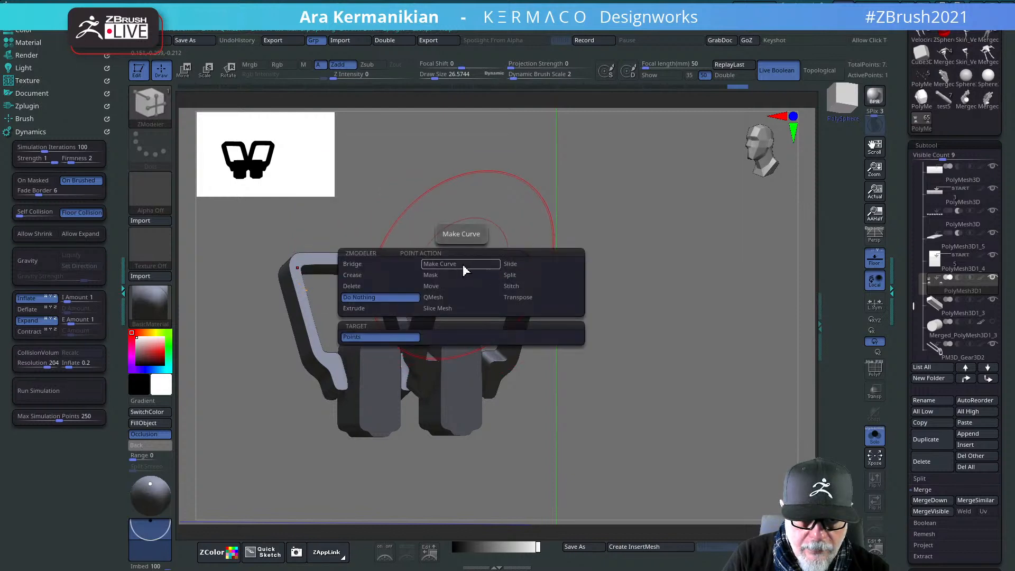
left_click(463, 270)
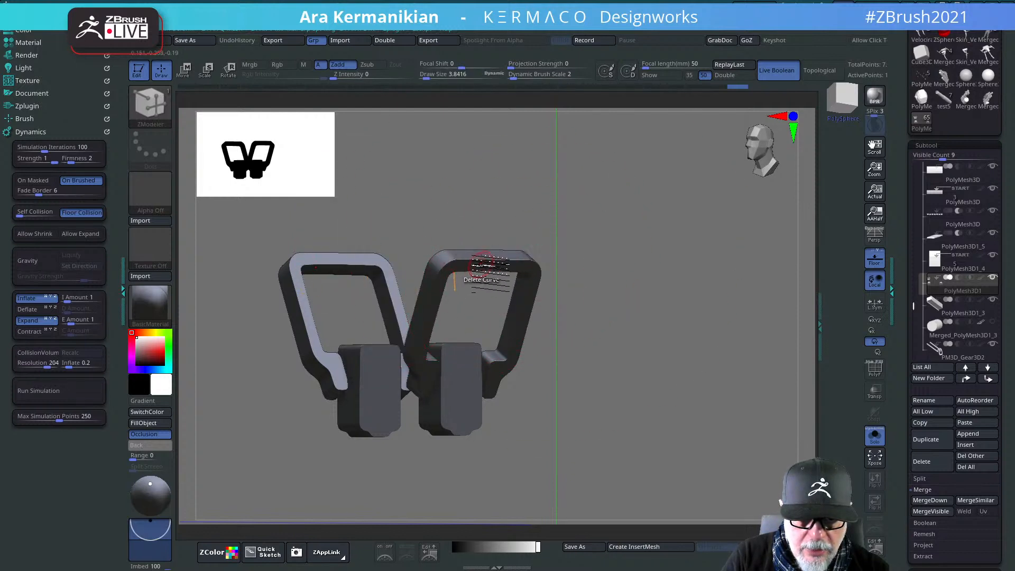
key("space")
key("space")
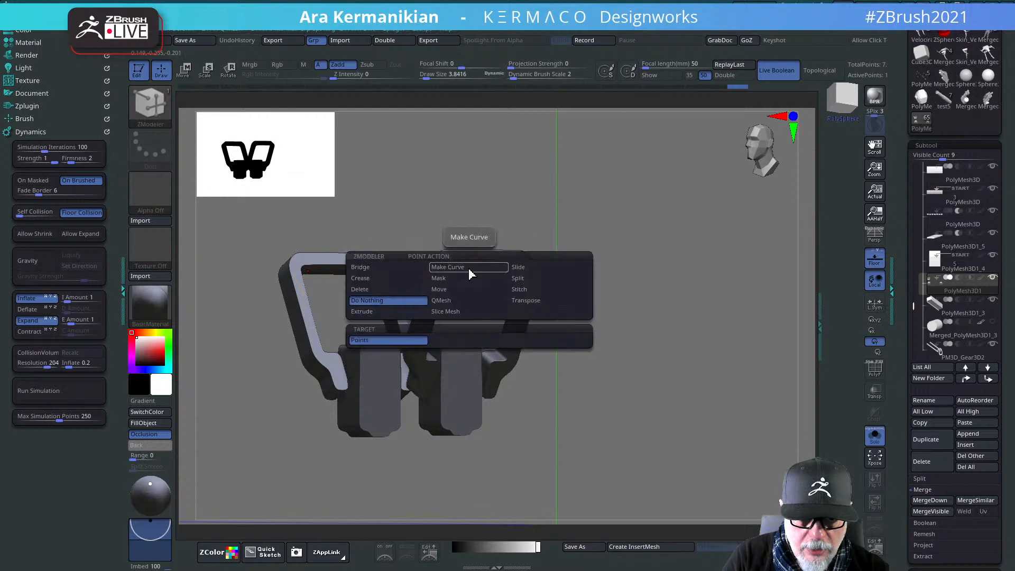
key("space")
left_click(425, 274)
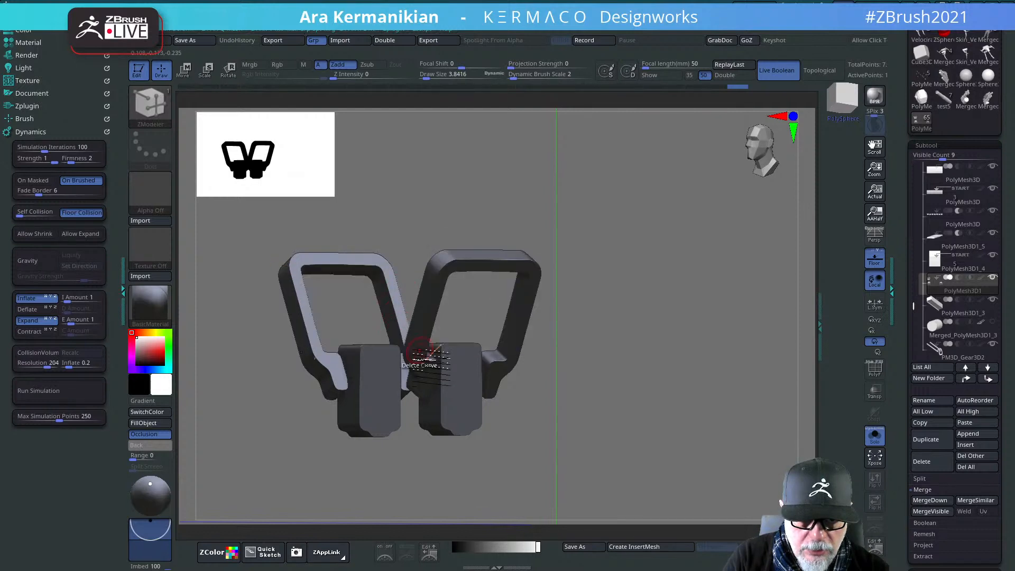
Step: Set the ZModeler polygon action to Mask with Island as the target
key("space")
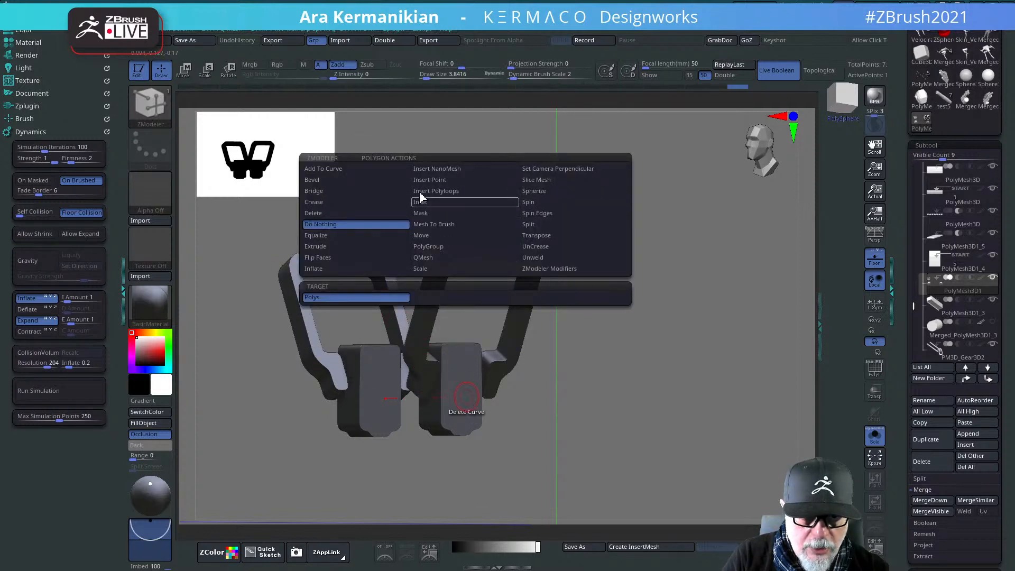
left_click(424, 216)
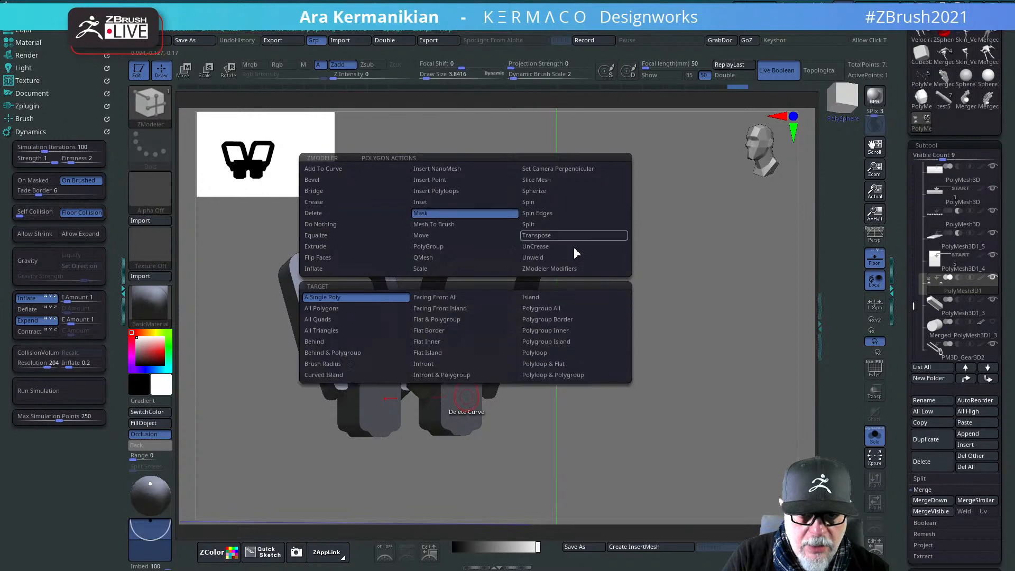
left_click(539, 300)
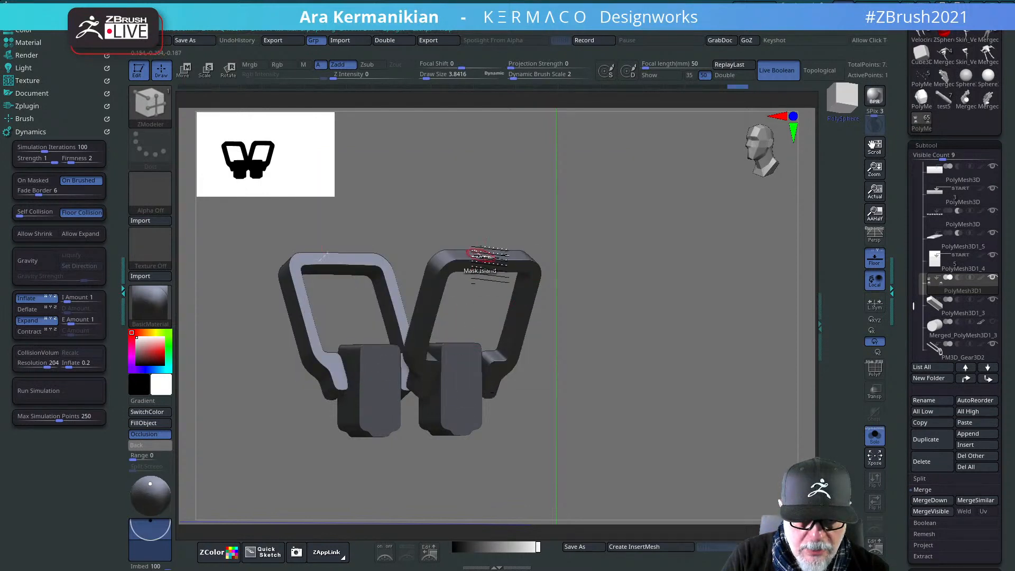
Step: Mask the loop islands of the upper buckle and place the gizmo at the loop's hinge point
left_click(485, 261)
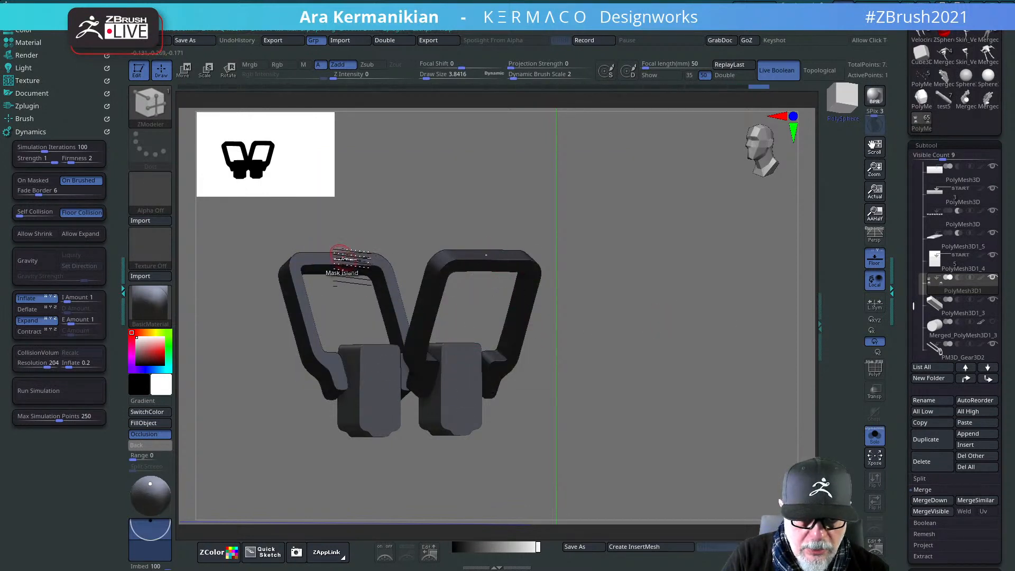
mouse_move(692, 315)
left_mouse_down("shift")
mouse_move(731, 318)
mouse_move(599, 336)
mouse_move(508, 273)
mouse_move(551, 288)
mouse_move(644, 397)
left_mouse_up("shift")
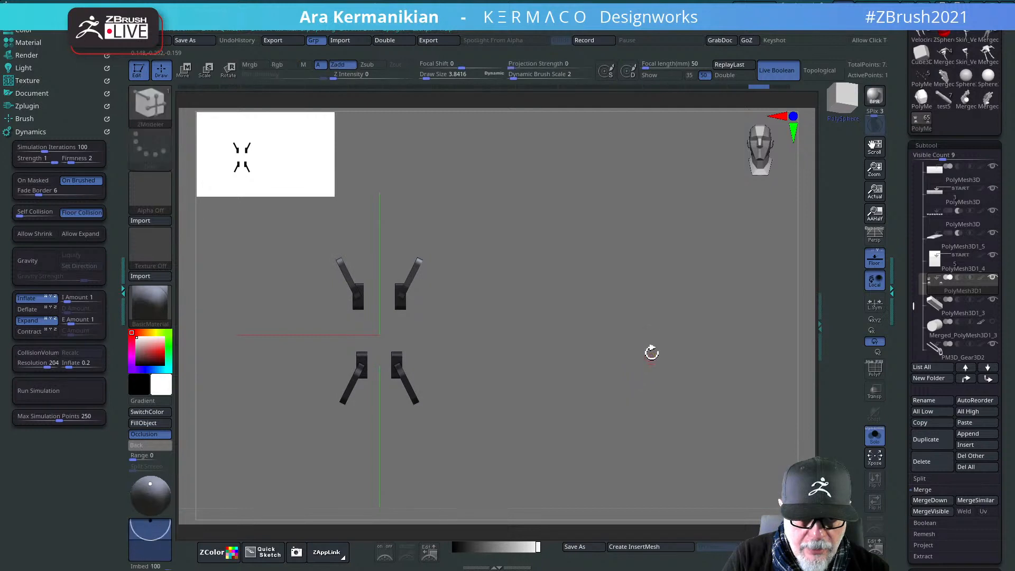
left_click_drag(651, 351, 662, 352)
key("w")
left_click_drag(563, 283, 353, 282, "shift")
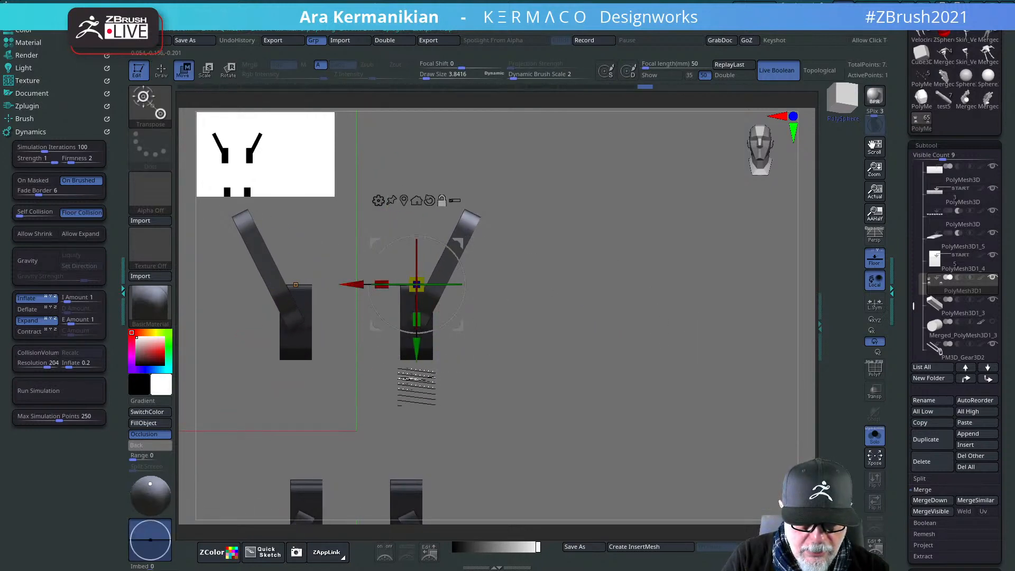
left_click_drag(418, 355, 418, 387, "alt")
left_click_drag(381, 317, 387, 316, "alt")
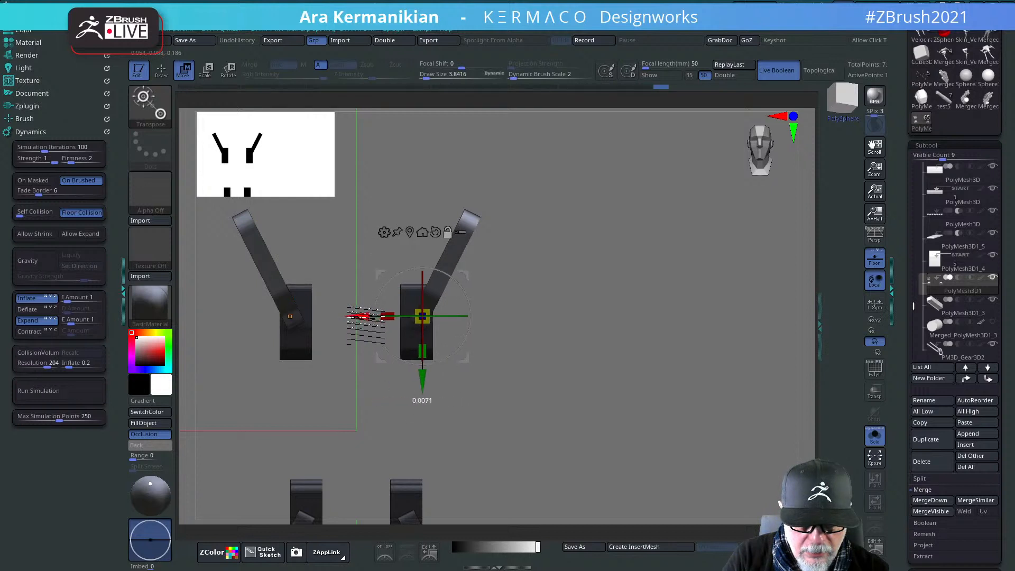
Step: Rotate the upper buckle's loops around the hinge so they hang down against the rifle's side, with the whole rifle shown again
left_click_drag(465, 290, 476, 415)
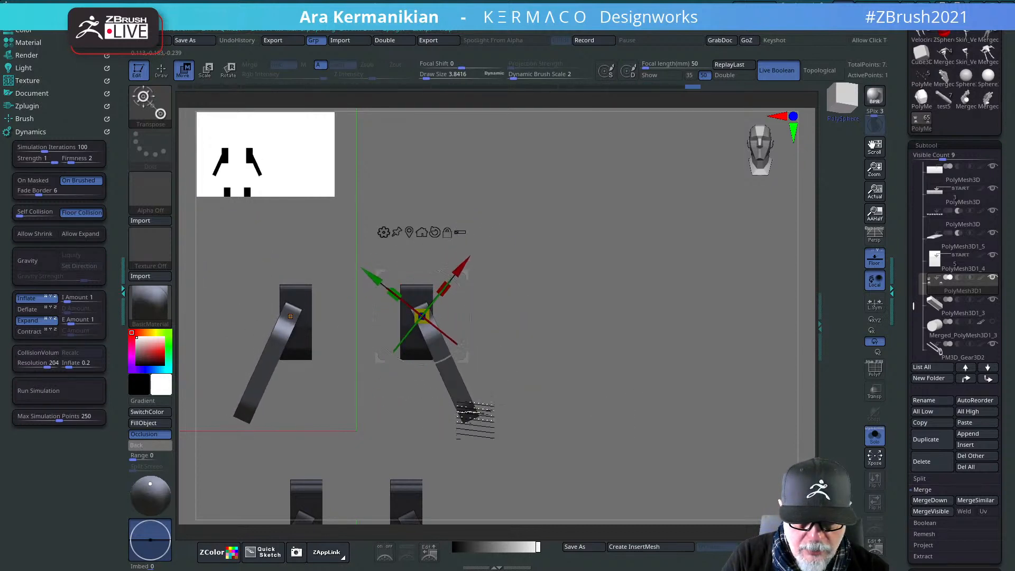
left_click(874, 436)
left_click_drag(642, 336, 621, 336)
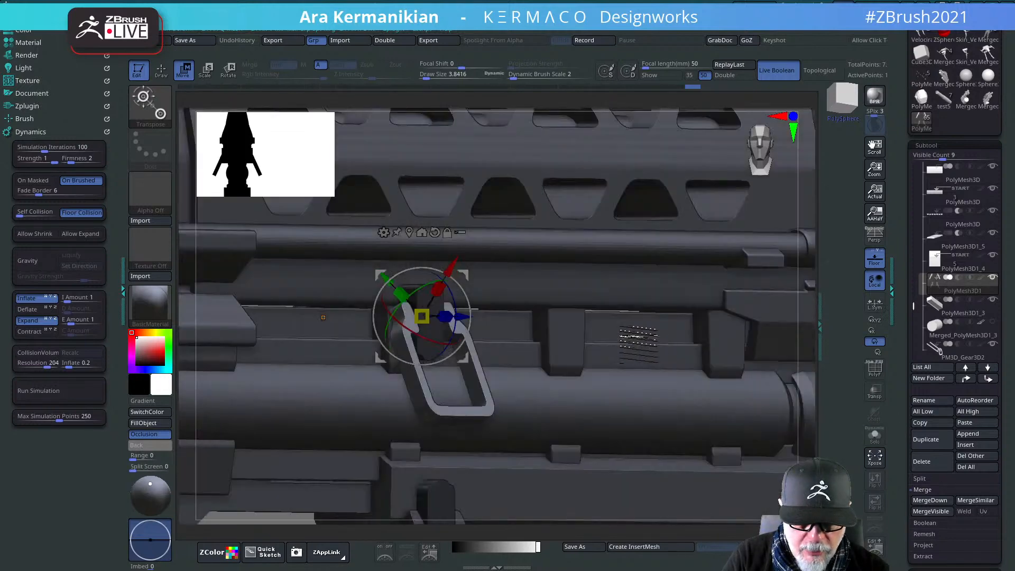
left_click_drag(454, 300, 459, 315)
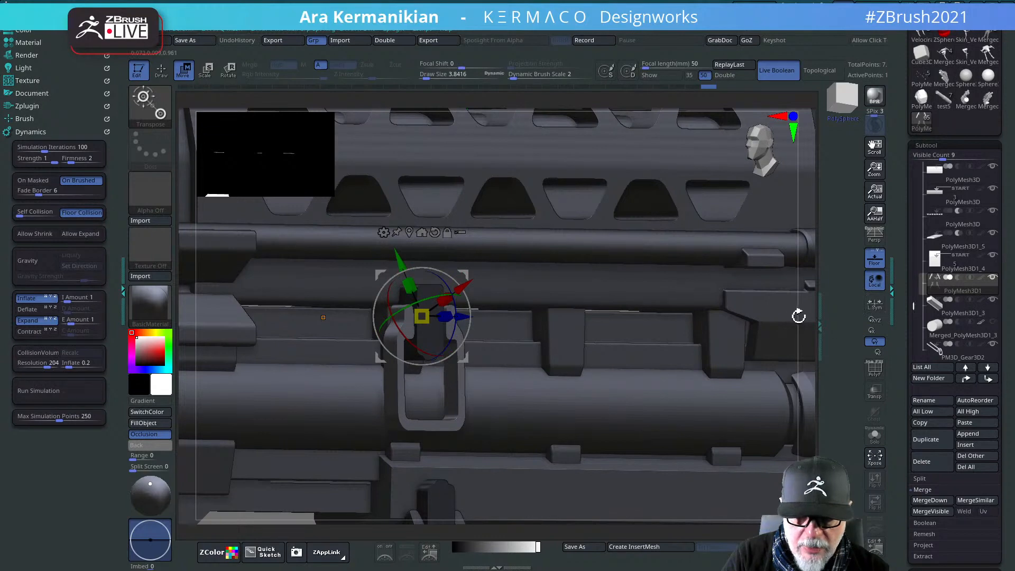
left_click_drag(799, 315, 723, 278, "alt")
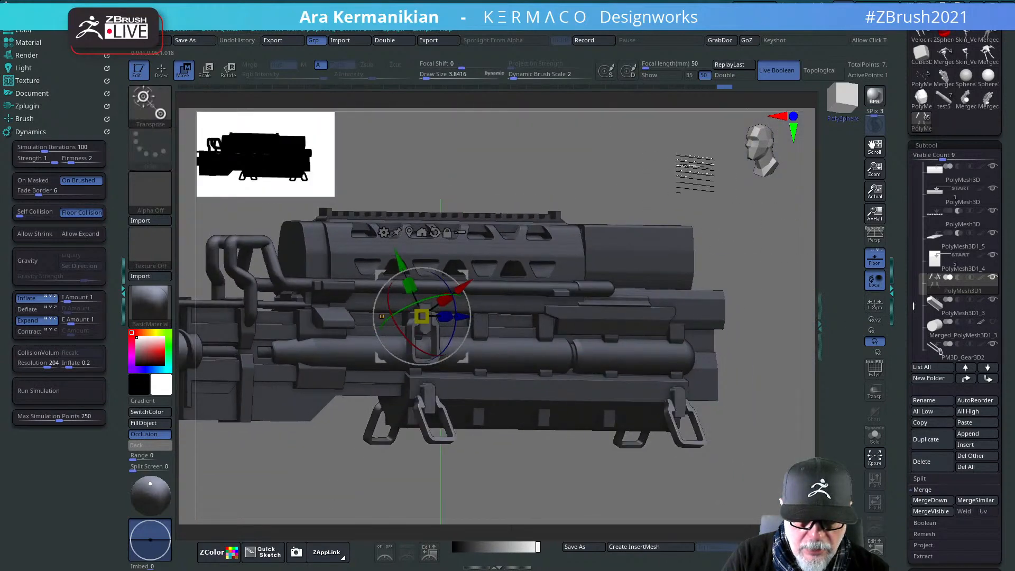
left_click_drag(695, 174, 630, 174)
key("q")
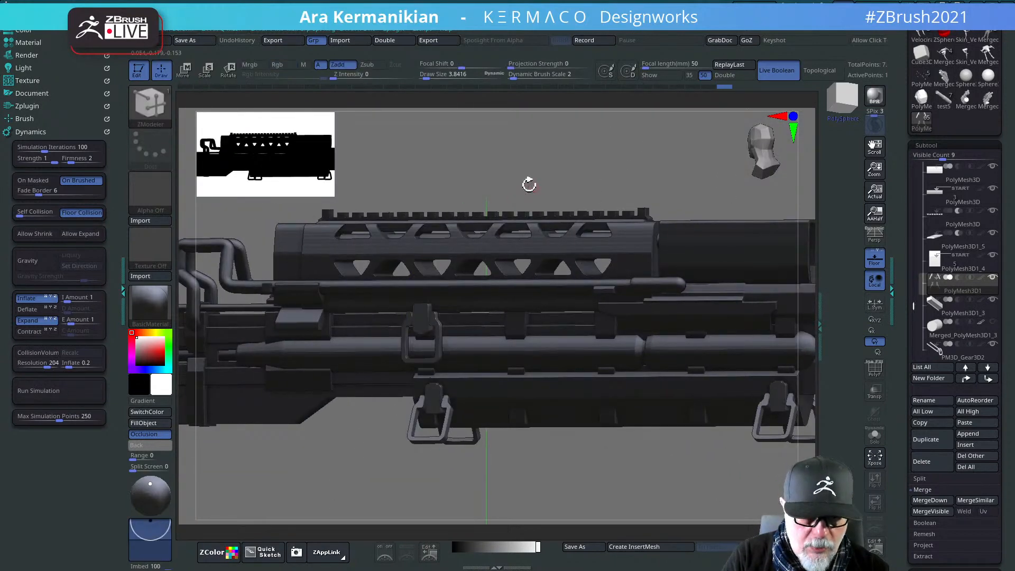
mouse_move(529, 184)
left_mouse_down()
mouse_move(589, 204)
mouse_move(526, 385)
mouse_move(745, 330)
mouse_move(436, 338)
left_mouse_up()
Step: Undo the loop rotation and the upper duplicate buckles, stepping back to the state with only the lower buckles
key("ctrl")
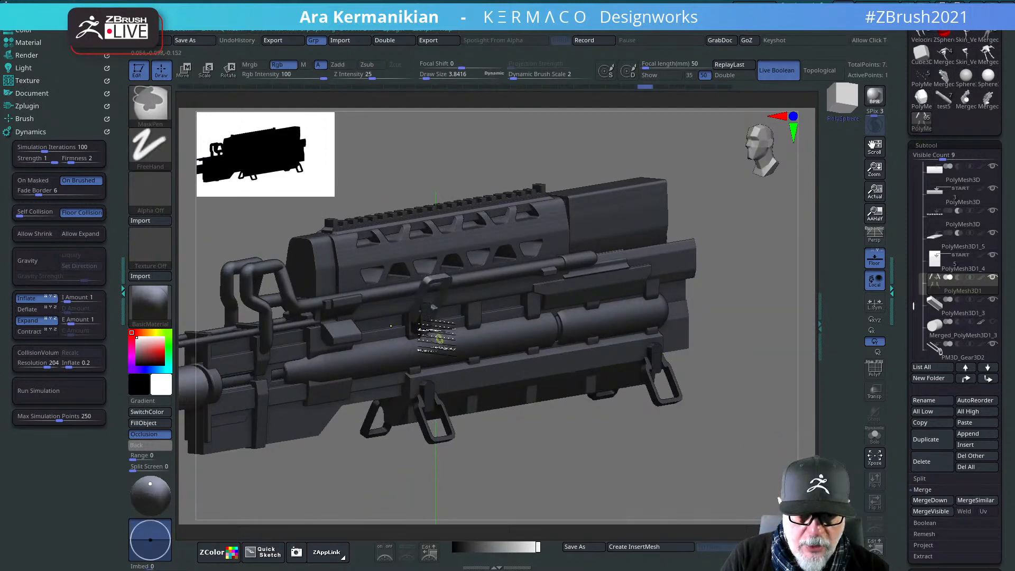
key("ctrl+z")
key("ctrl+z")
key("ctrl+z")
key("ctrl+z")
key("ctrl+z")
key("ctrl+z")
key("ctrl+z")
key("ctrl+z")
key("ctrl+z")
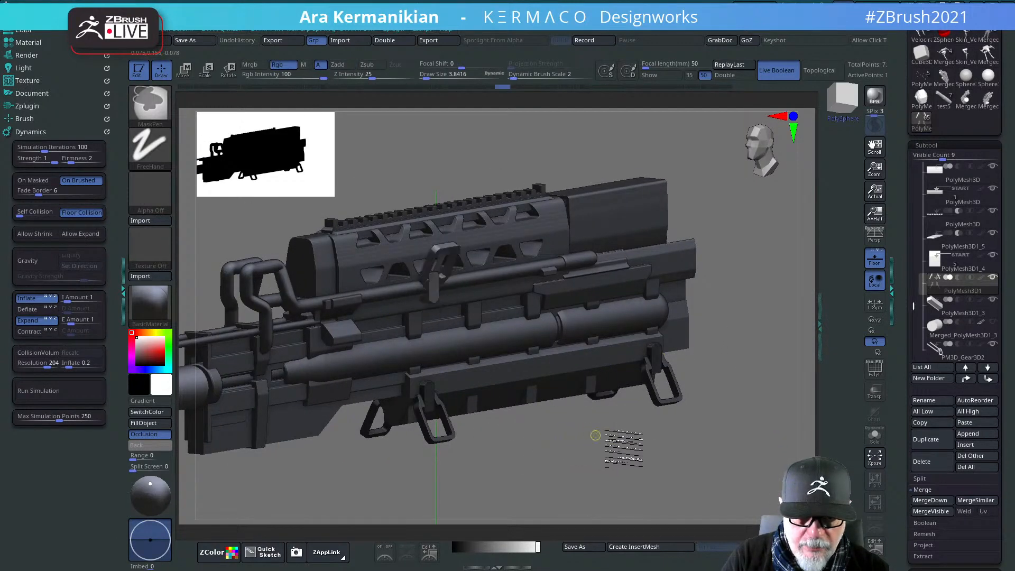
key("ctrl+z")
key("ctrl+z")
key("ctrl+z")
key("ctrl+z")
key("ctrl+z")
key("ctrl+z")
key("ctrl+z")
key("ctrl+shift")
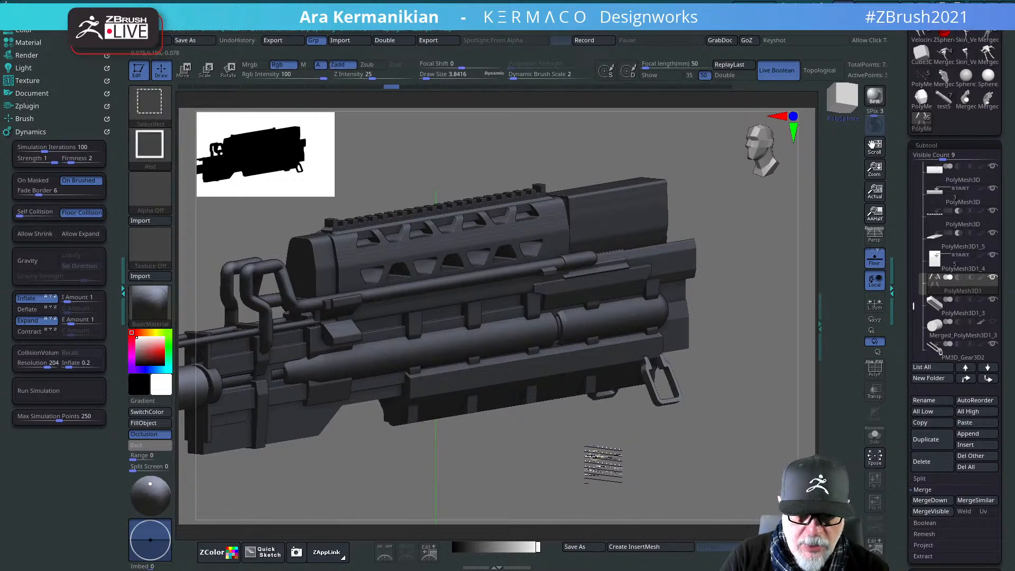
key("ctrl+shift+z")
key("ctrl+shift+z")
key("ctrl+z")
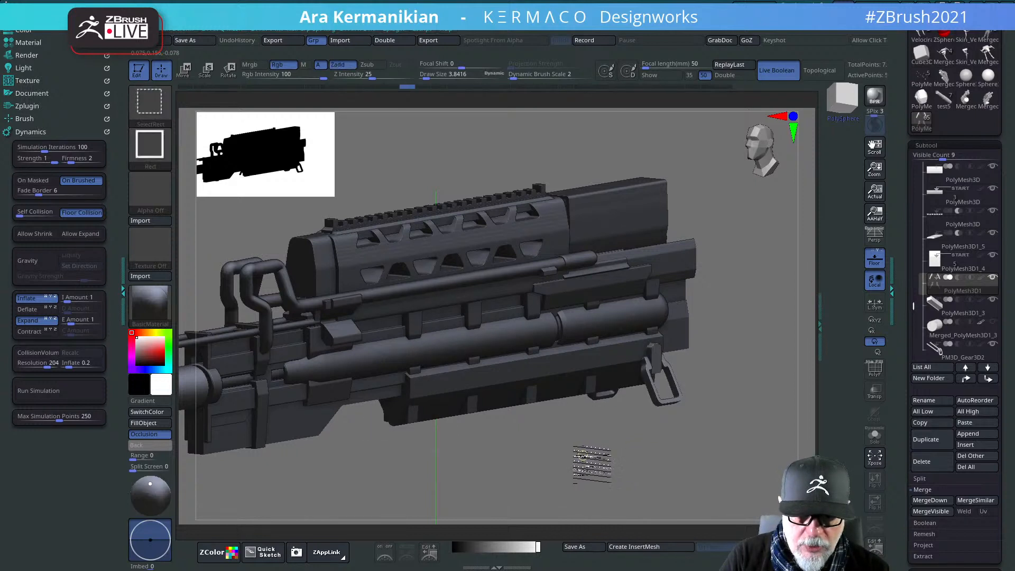
key("ctrl+shift+z")
key("ctrl+shift+z")
key("ctrl+z")
key("ctrl+z")
key("ctrl+z")
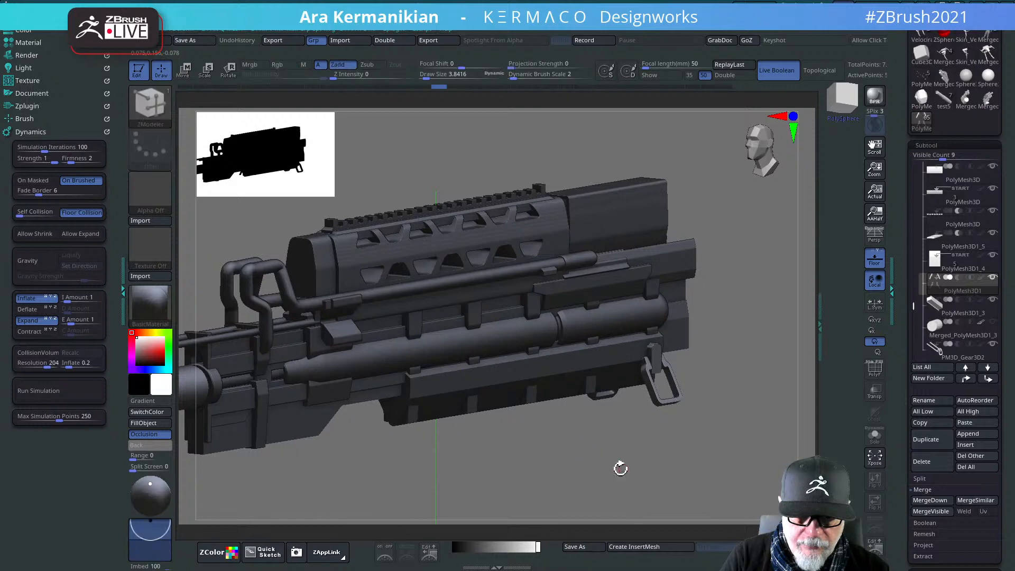
key("ctrl+shift+z")
left_click_drag(643, 437, 632, 344)
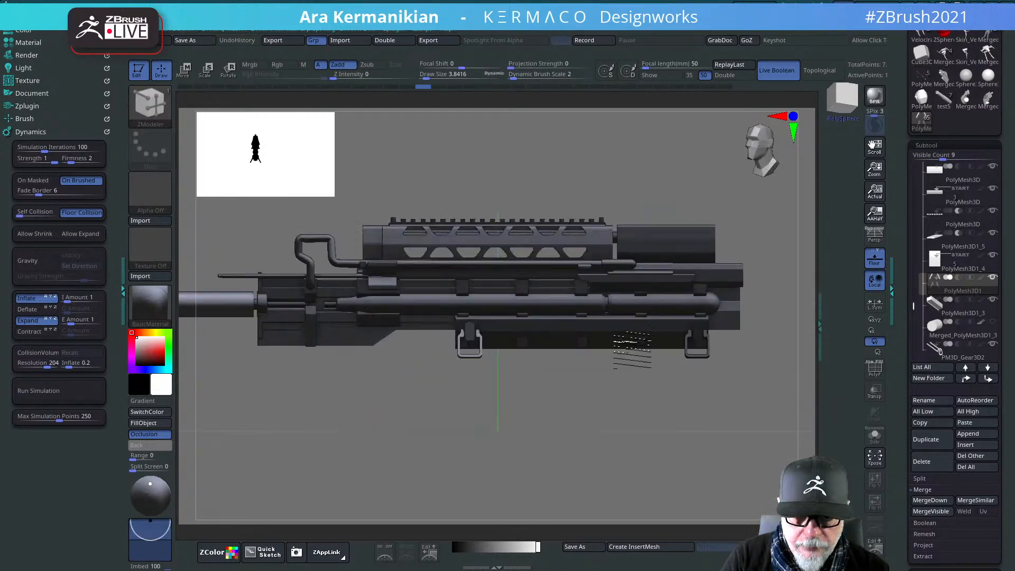
Step: Select the block protruding from the handguard's front end, show its PolyFrame and isolate it with Solo
left_click_drag(686, 437, 693, 415, "alt")
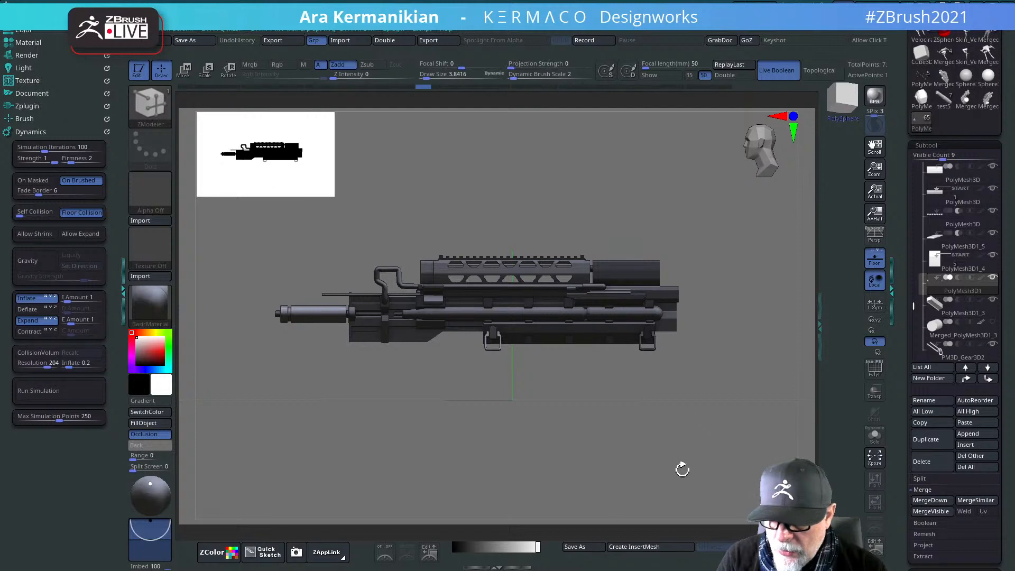
left_click_drag(550, 209, 602, 247)
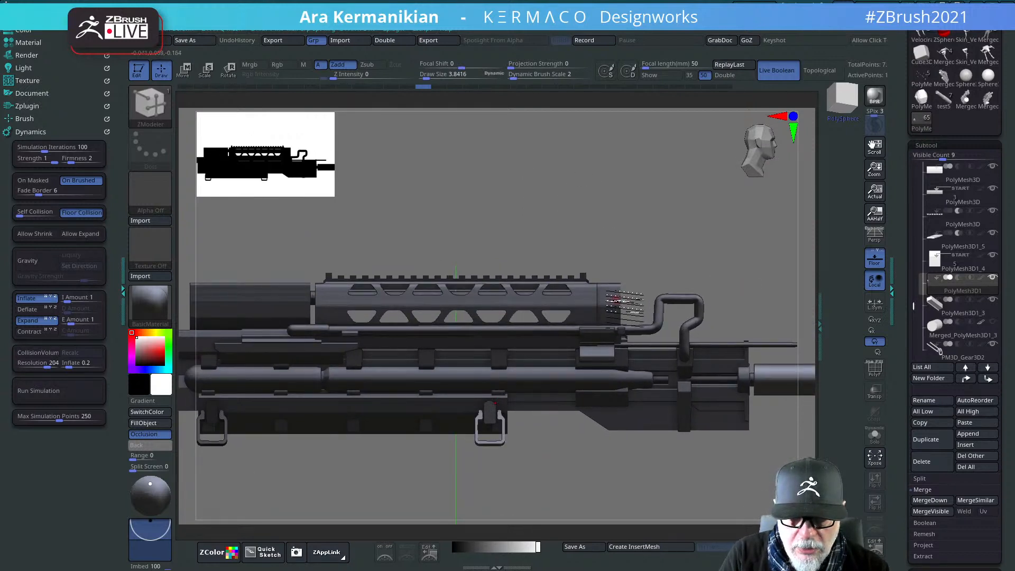
left_click(624, 304, "alt")
mouse_move(716, 228)
left_mouse_down()
mouse_move(708, 256)
mouse_move(600, 331)
mouse_move(720, 395)
mouse_move(697, 222)
left_mouse_up()
left_click(875, 370)
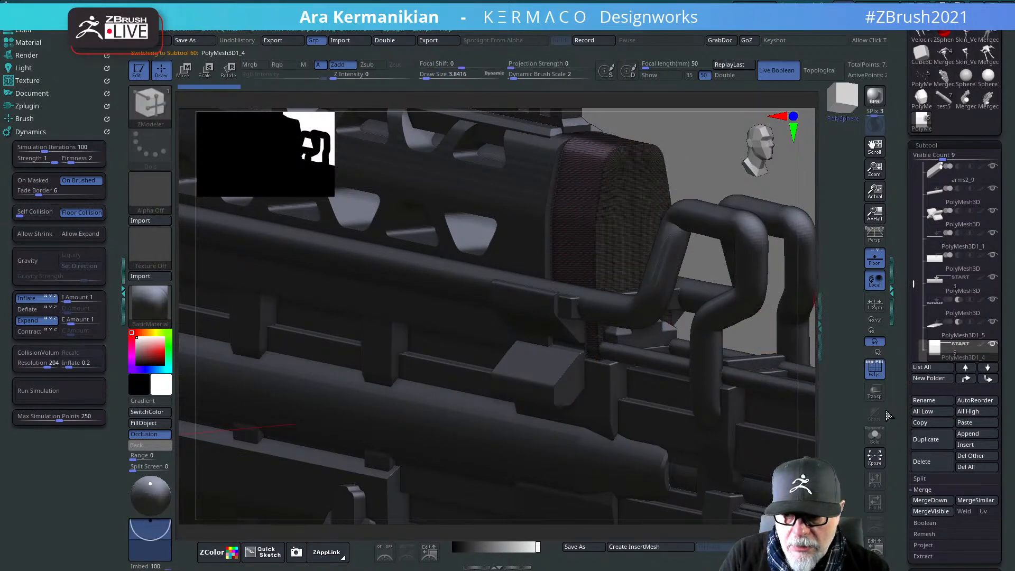
left_click(876, 442)
Step: Box-select the end strip of the isolated block from a straight side view and show the whole rifle again
left_click_drag(672, 255, 718, 415, "alt")
mouse_move(301, 392)
left_mouse_down()
mouse_move(284, 389)
mouse_move(716, 426)
mouse_move(703, 418)
left_mouse_up()
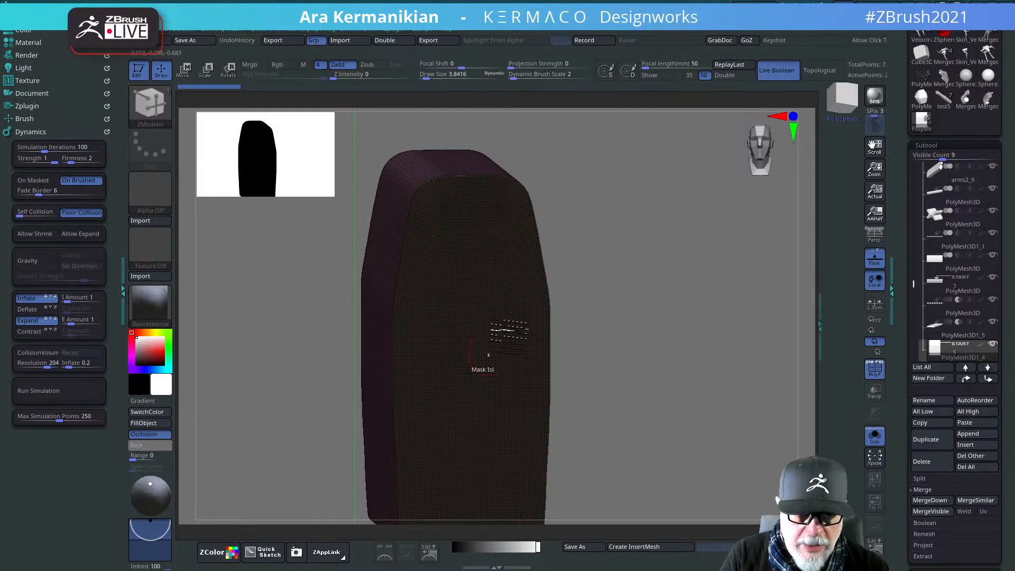
left_click_drag(644, 309, 651, 330)
key("f")
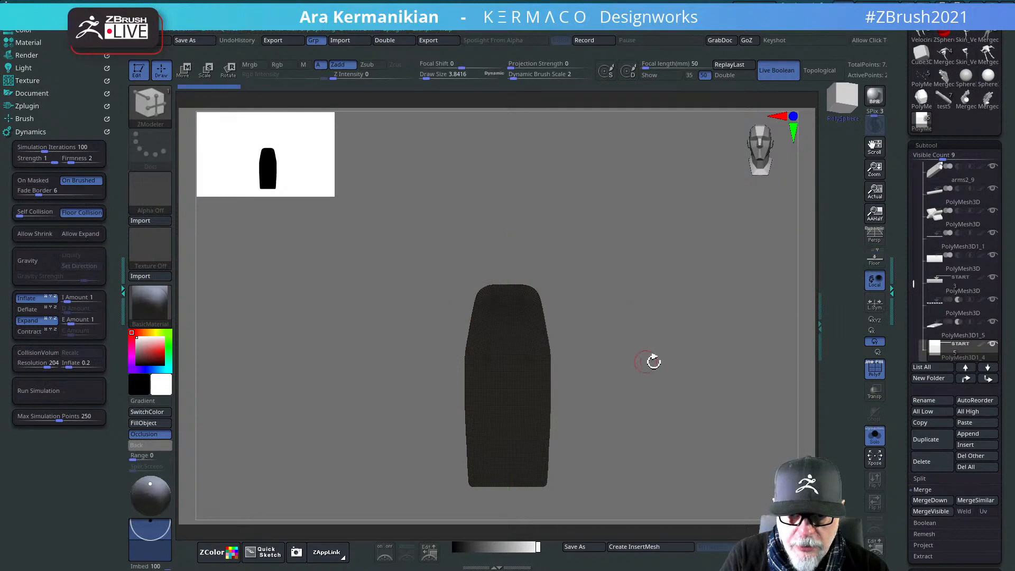
mouse_move(498, 254)
left_mouse_down()
mouse_move(421, 295)
mouse_move(596, 333)
mouse_move(587, 286)
mouse_move(657, 318)
mouse_move(484, 421)
mouse_move(661, 363)
mouse_move(668, 340)
mouse_move(804, 333)
mouse_move(695, 344)
mouse_move(765, 223)
mouse_move(725, 210)
left_mouse_up()
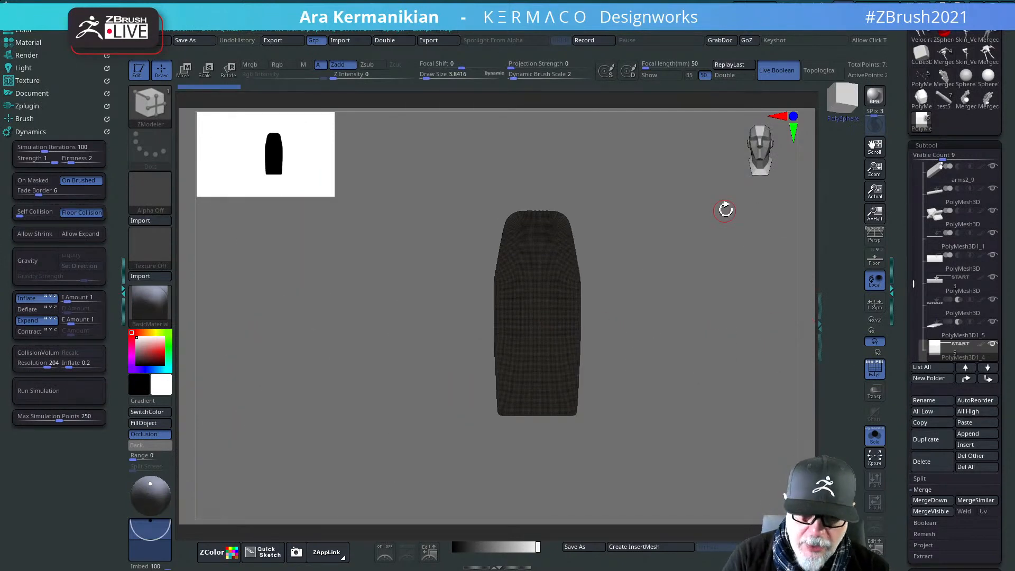
mouse_move(644, 349)
left_mouse_down()
mouse_move(673, 351)
mouse_move(363, 391)
mouse_move(648, 361)
mouse_move(690, 332)
left_mouse_up()
left_click_drag(660, 222, 519, 197, "alt")
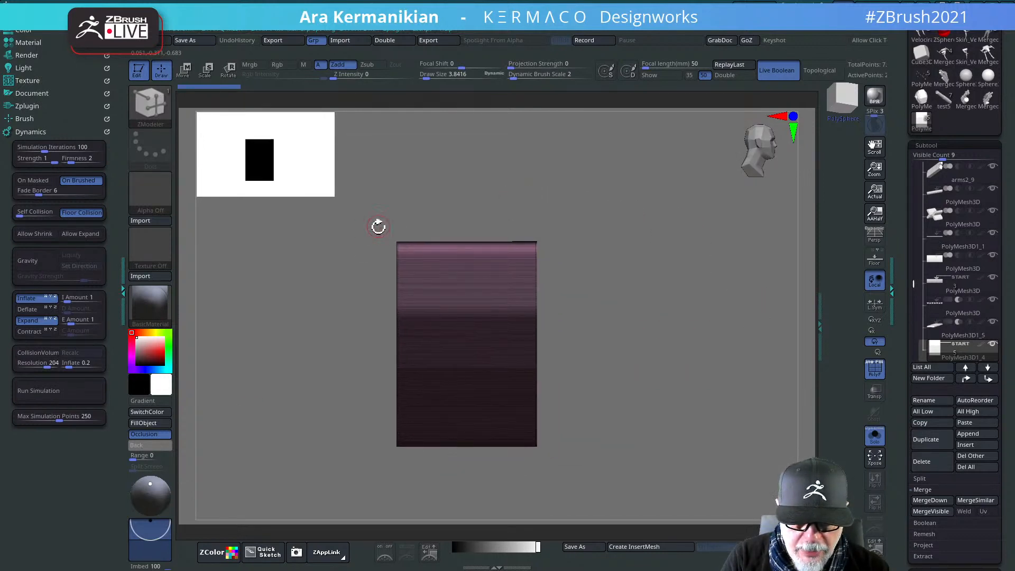
left_click_drag(365, 199, 412, 451, "ctrl+shift")
left_click_drag(710, 371, 523, 378)
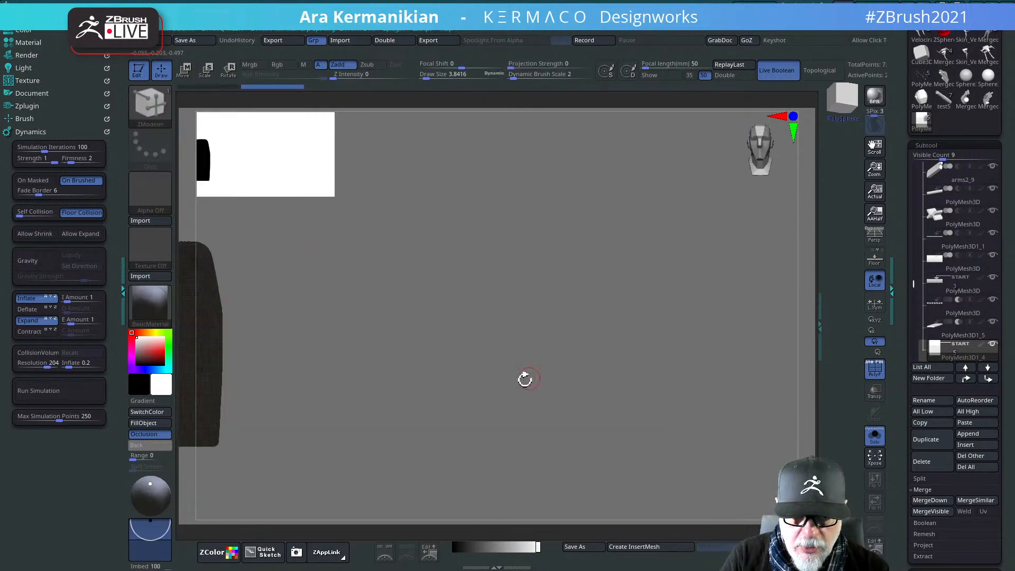
key("f")
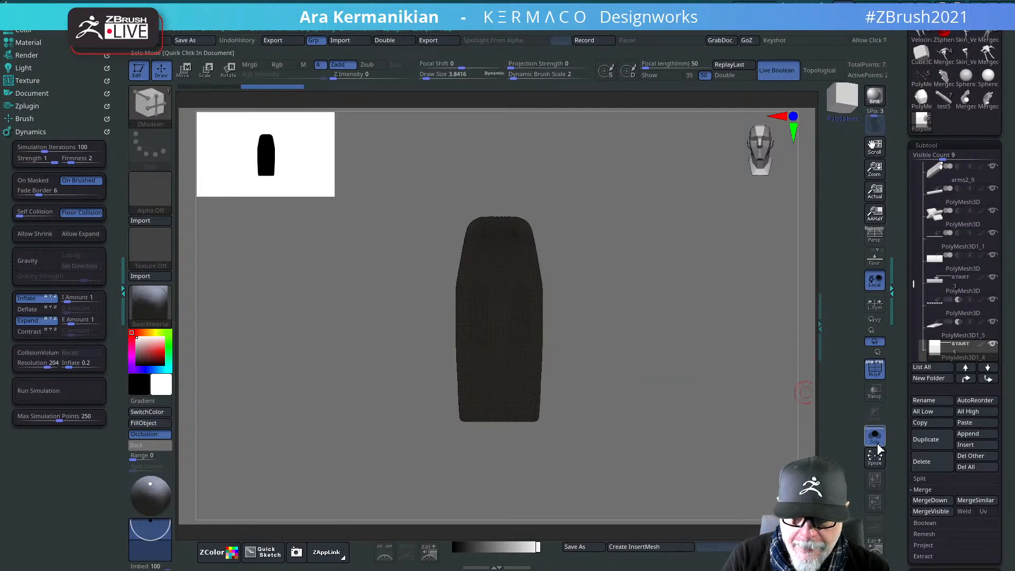
left_click(876, 437)
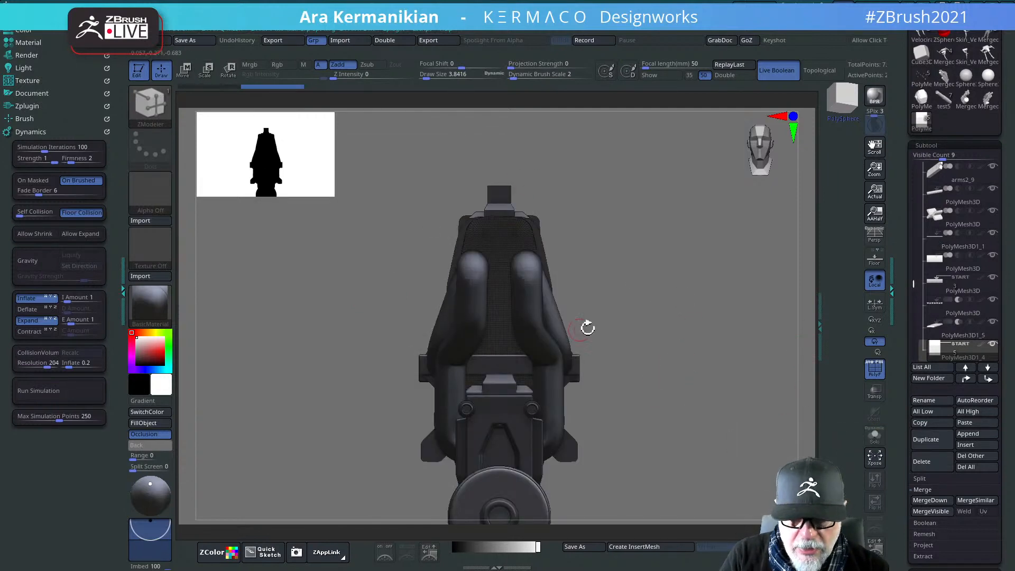
Step: Move the protruding block rearward with the gizmo so it sits inside the handguard
left_click_drag(588, 329, 710, 280)
mouse_move(731, 129)
left_mouse_down("alt")
mouse_move(653, 149)
mouse_move(585, 310)
left_mouse_up("alt")
key("w")
left_click_drag(628, 342, 650, 263, "alt")
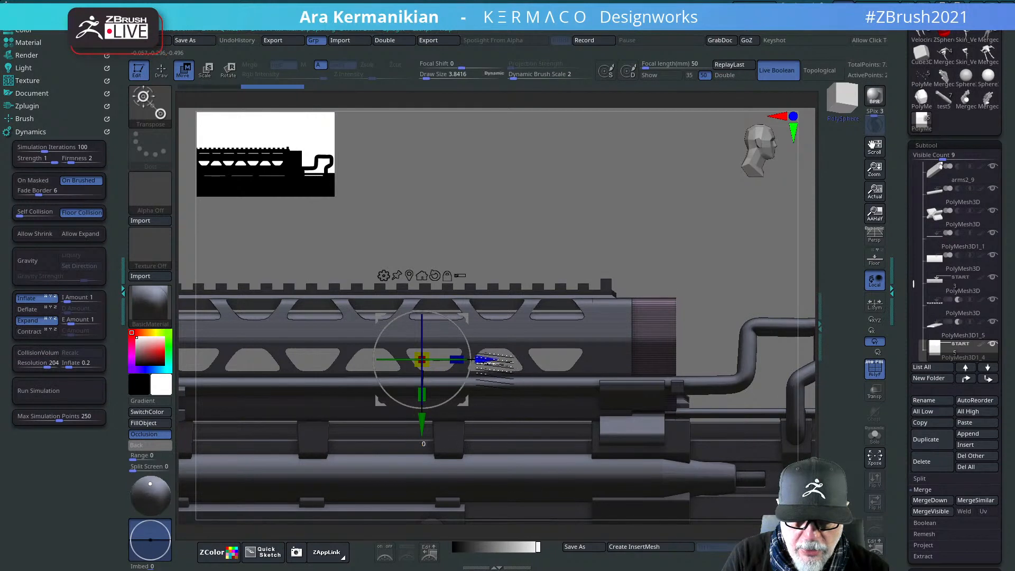
left_click_drag(494, 363, 328, 360)
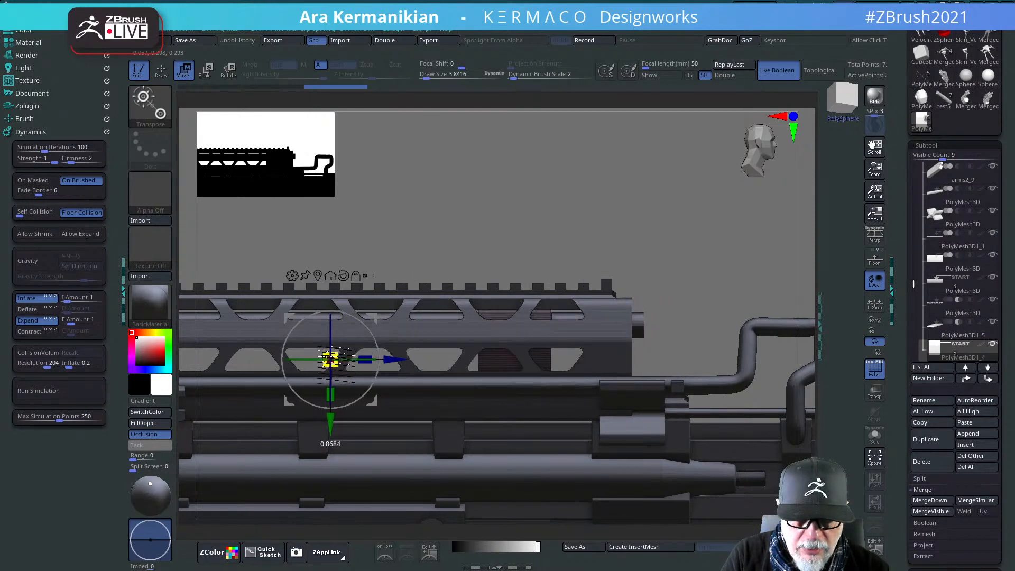
Step: Try lowering the block, masking its front part and moving the unmasked part rearward along the rifle
left_click_drag(330, 423, 330, 459)
left_click_drag(686, 232, 536, 232, "alt")
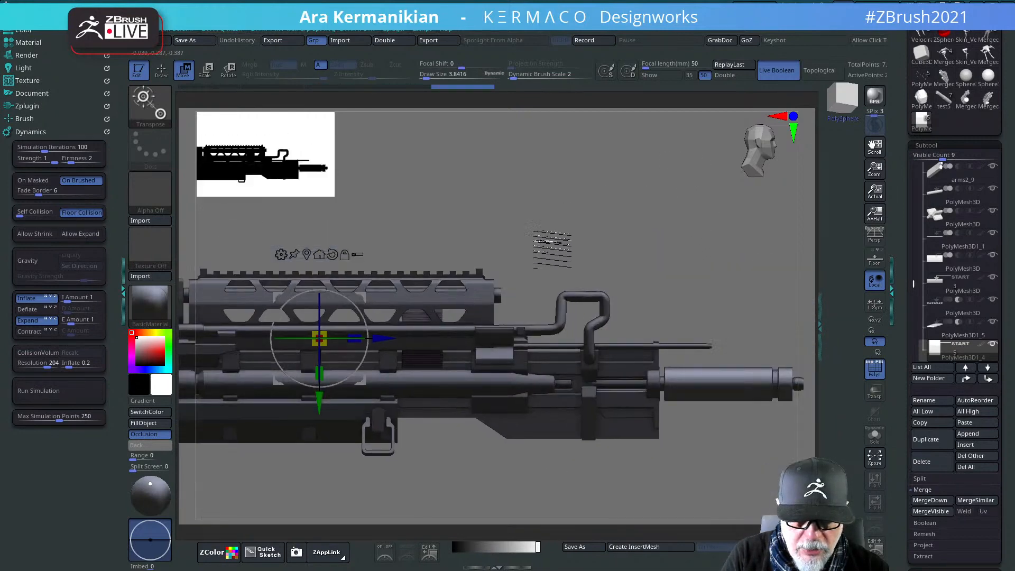
mouse_move(417, 210)
left_mouse_down("ctrl")
mouse_move(608, 454)
mouse_move(620, 433)
left_mouse_up("ctrl")
left_click_drag(384, 338, 223, 339)
key("ctrl+z")
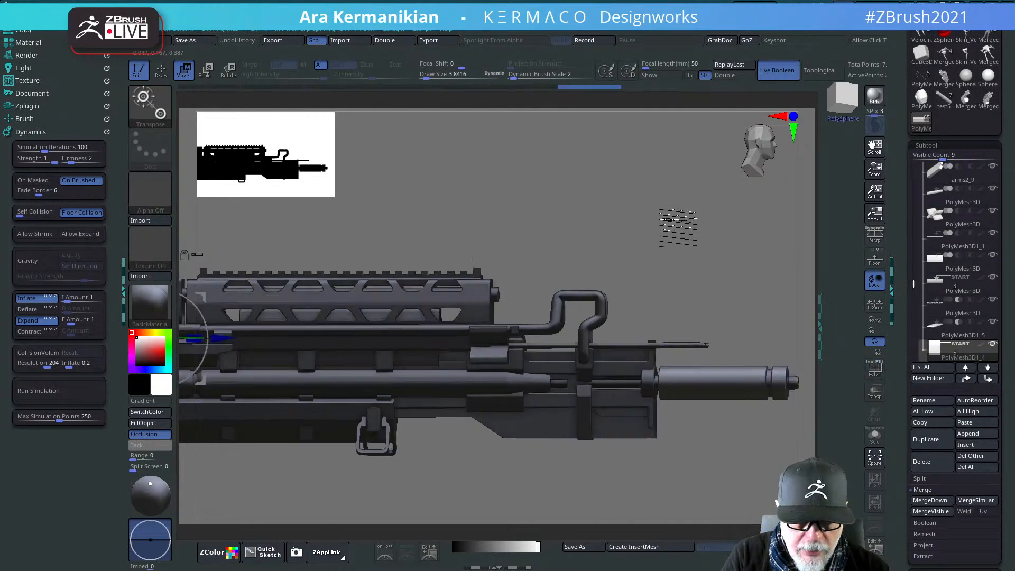
left_click_drag(691, 206, 600, 341, "alt")
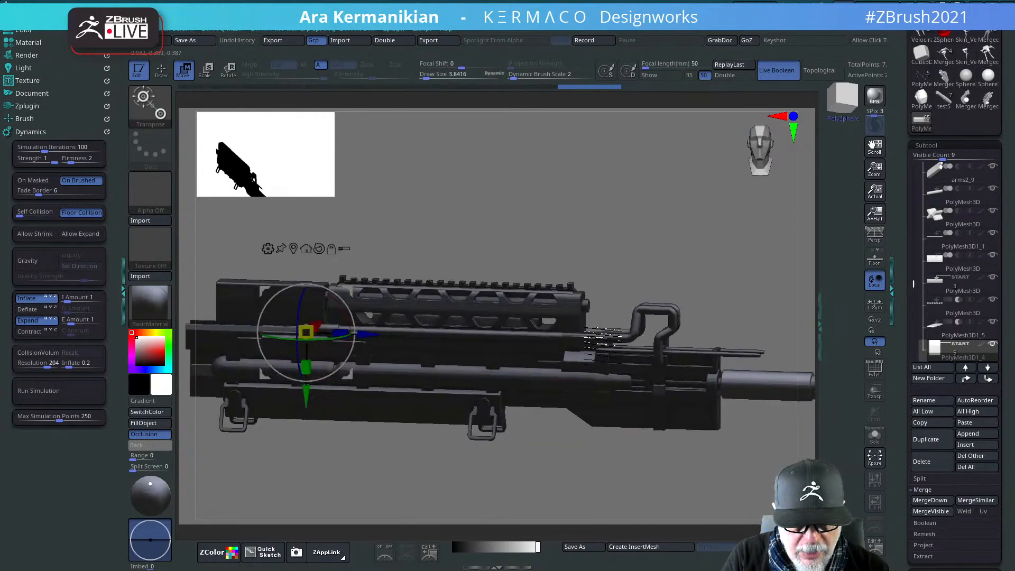
mouse_move(610, 260)
left_mouse_down("alt")
mouse_move(573, 244)
mouse_move(662, 262)
left_mouse_up("alt")
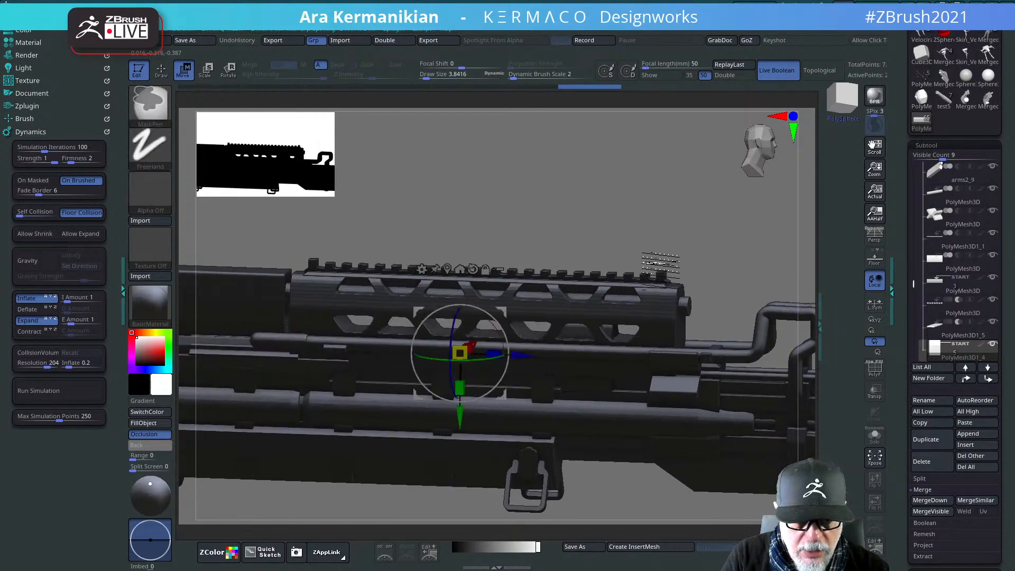
Step: Undo the last lowering, masking and stretching edits on the handguard block
key("ctrl+z")
key("ctrl+z")
key("ctrl+z")
Step: Center the gizmo on the block's unmasked part and stretch it lengthwise to fill the interior behind the handguard's vent holes
left_click_drag(674, 219, 438, 374, "shift")
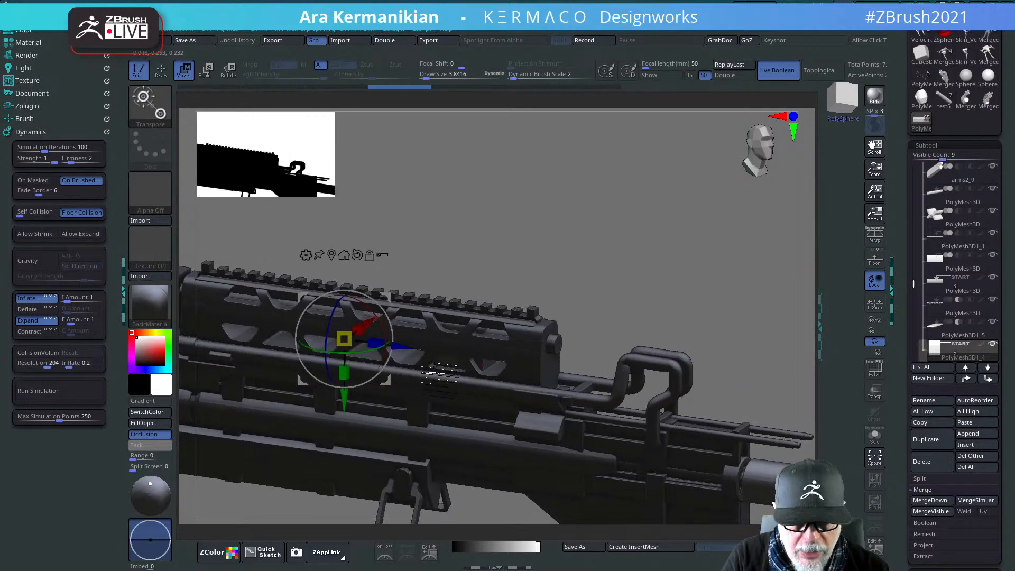
left_click_drag(623, 275, 616, 267, "shift")
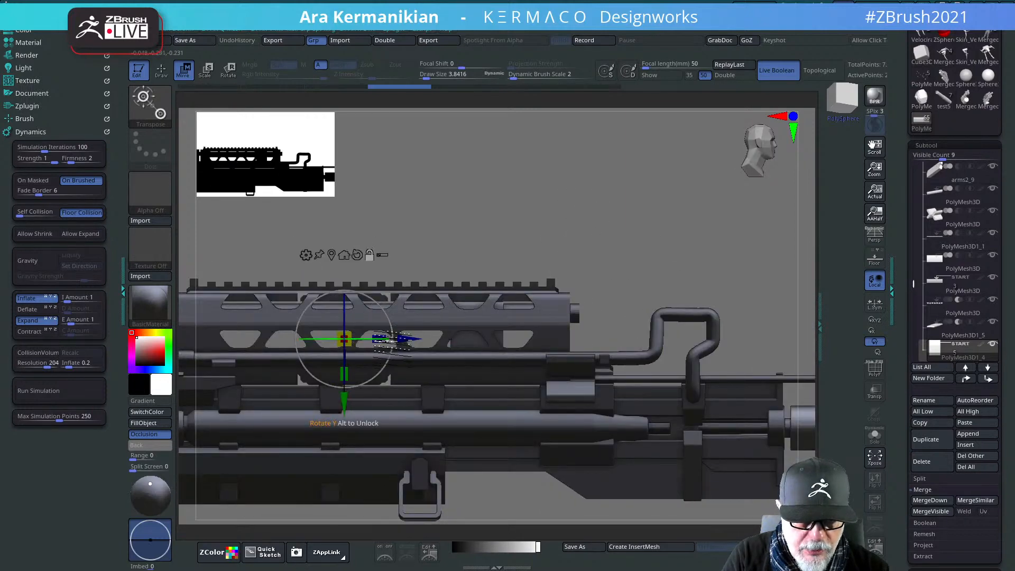
left_click_drag(388, 338, 677, 341)
key("ctrl+z")
left_click(333, 256)
left_click_drag(551, 338, 403, 339)
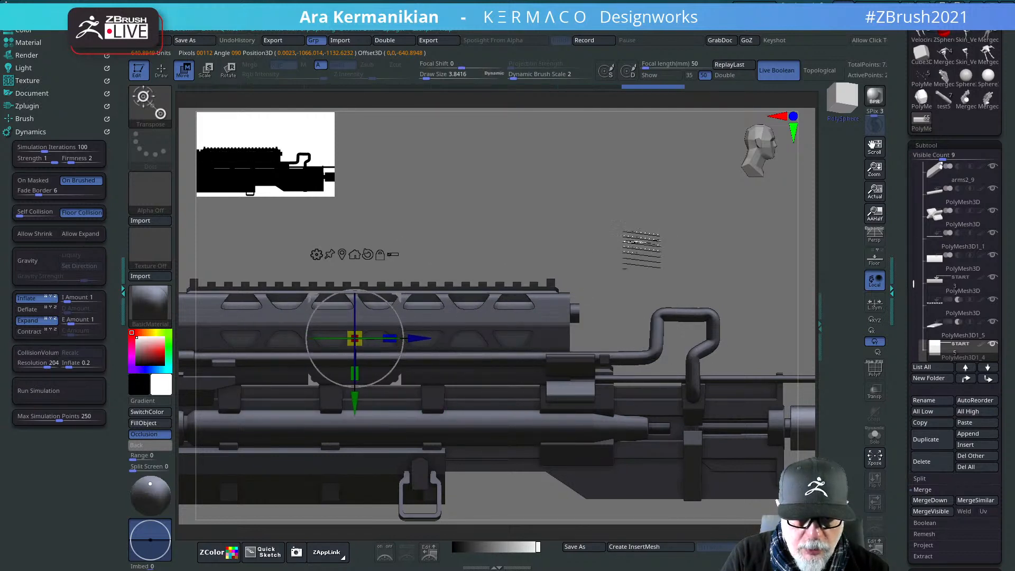
left_click_drag(641, 243, 602, 244)
left_click_drag(649, 269, 691, 273, "alt")
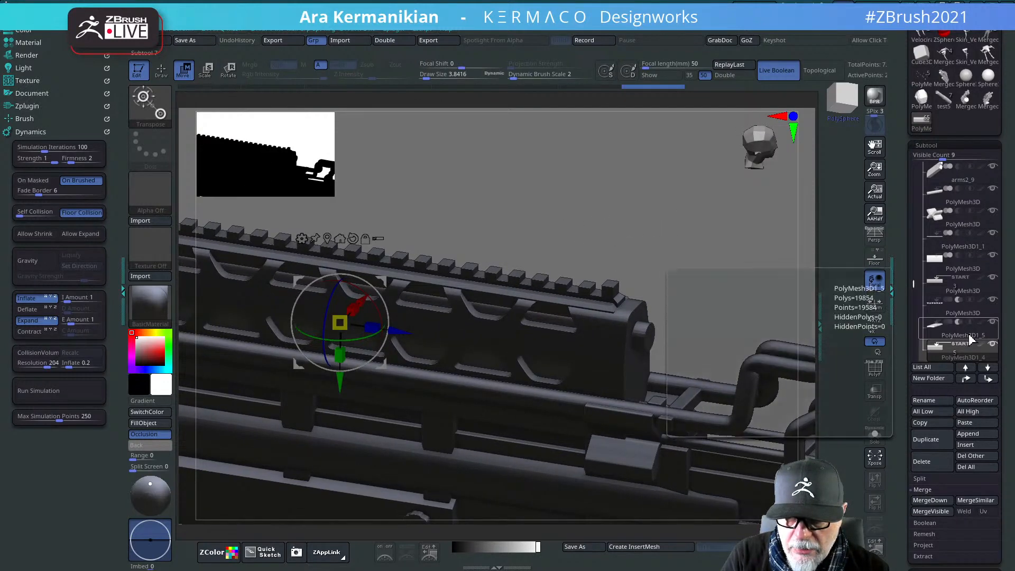
Step: Locate the vent-hole cutter PolyMesh3D1_5 and set the handguard's interior block PolyMesh3D1_4 to Boolean subtraction
left_click(951, 325)
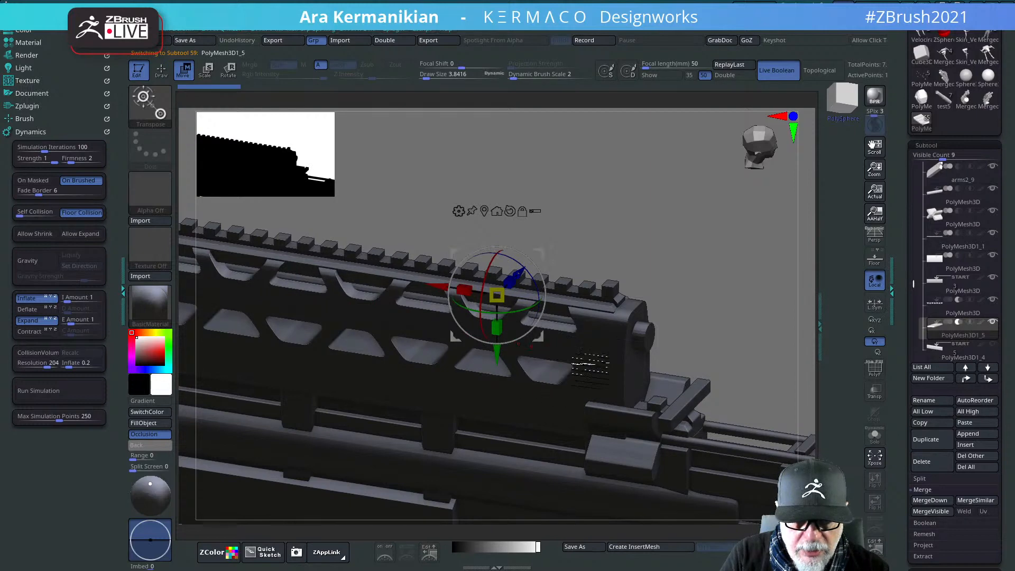
left_click_drag(694, 297, 674, 242)
left_click_drag(574, 313, 515, 333)
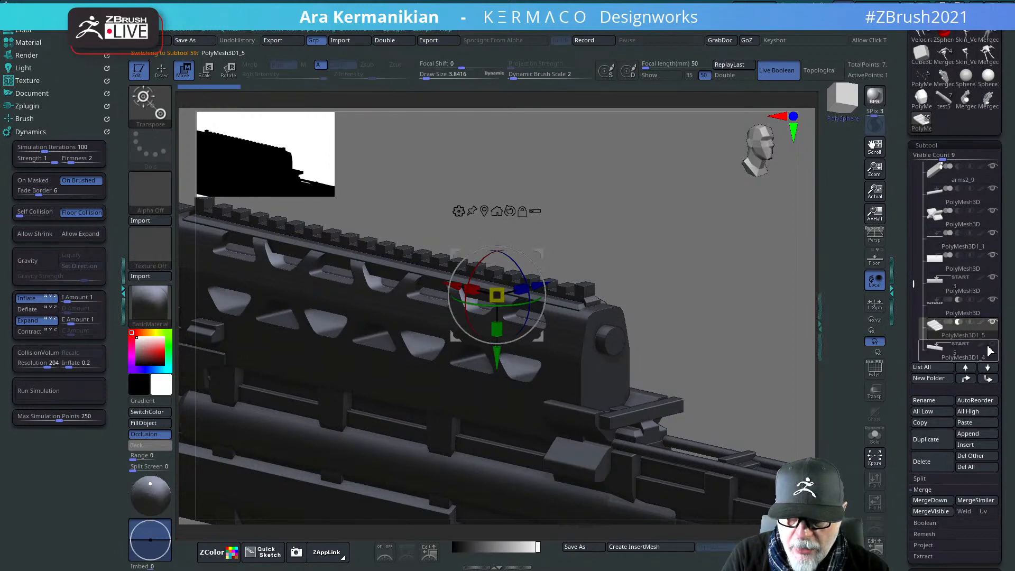
left_click_drag(566, 338, 576, 320)
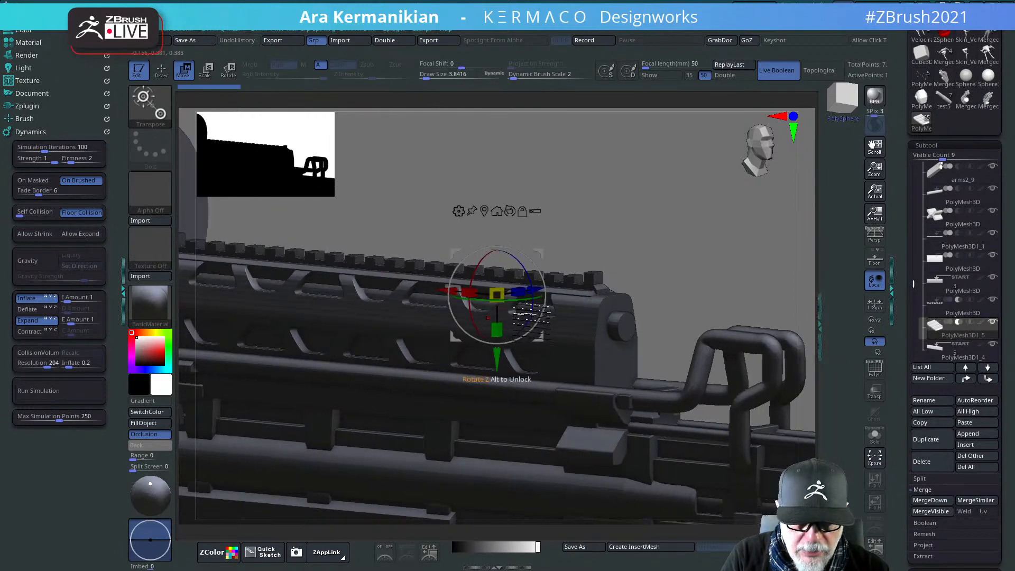
right_click_drag(524, 316, 561, 317, "shift")
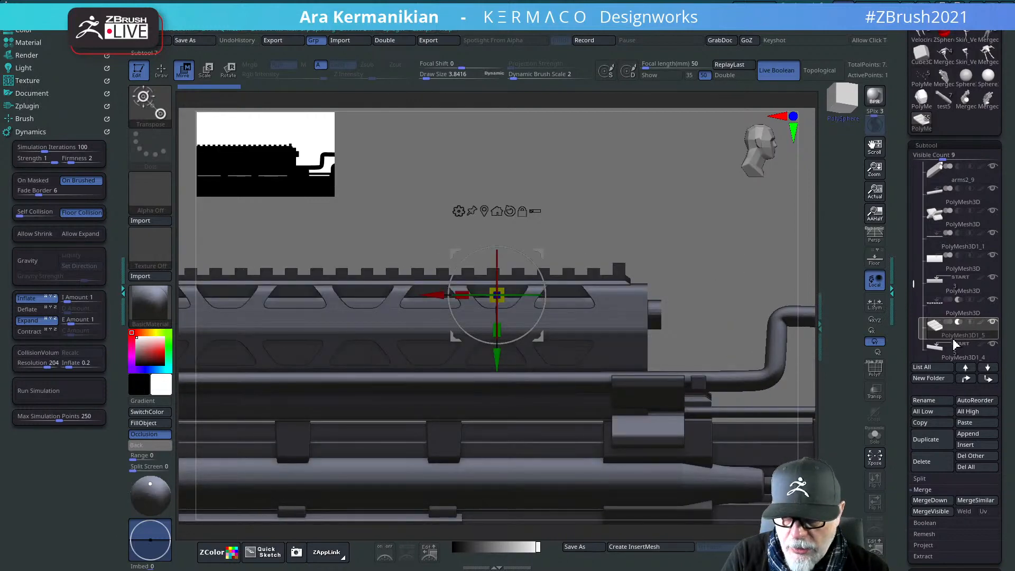
left_click(960, 329)
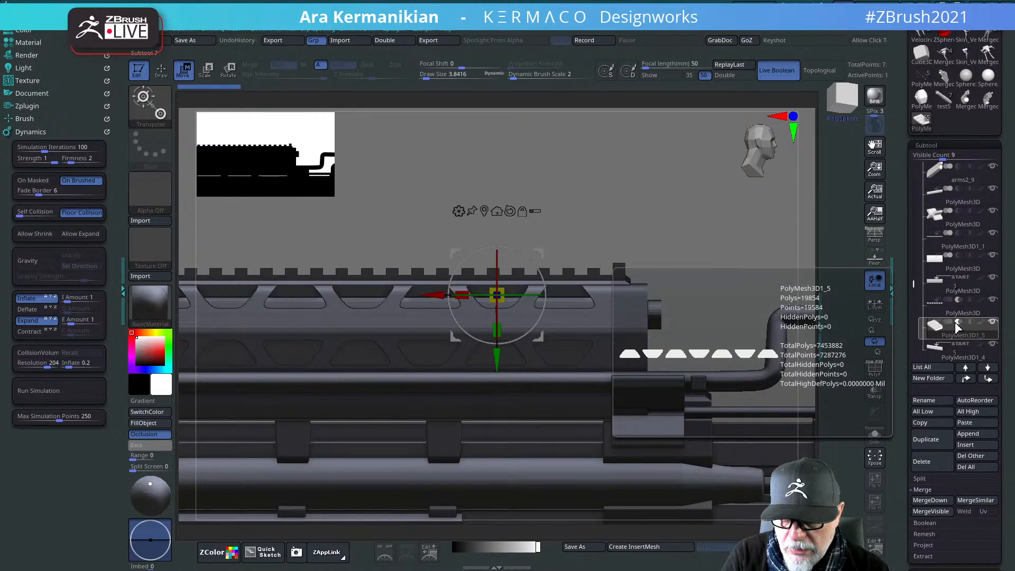
left_click(951, 354)
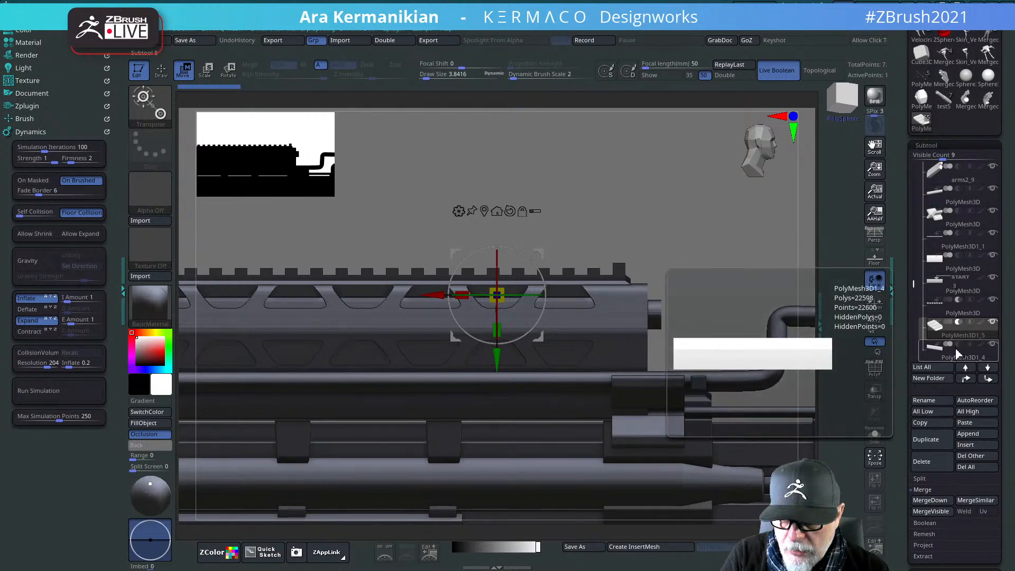
left_click_drag(913, 284, 914, 302)
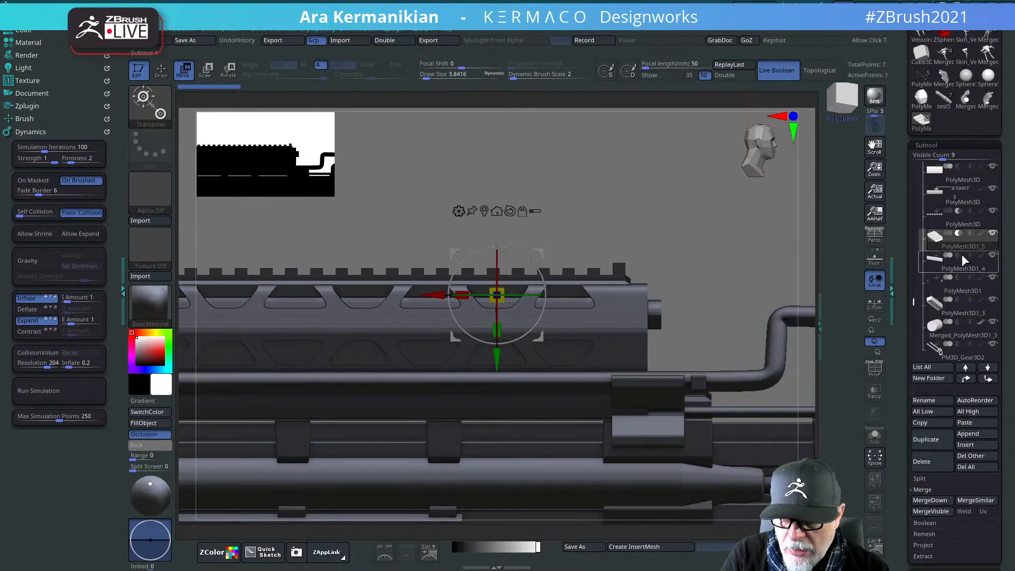
mouse_move(944, 260)
mouse_move(945, 287)
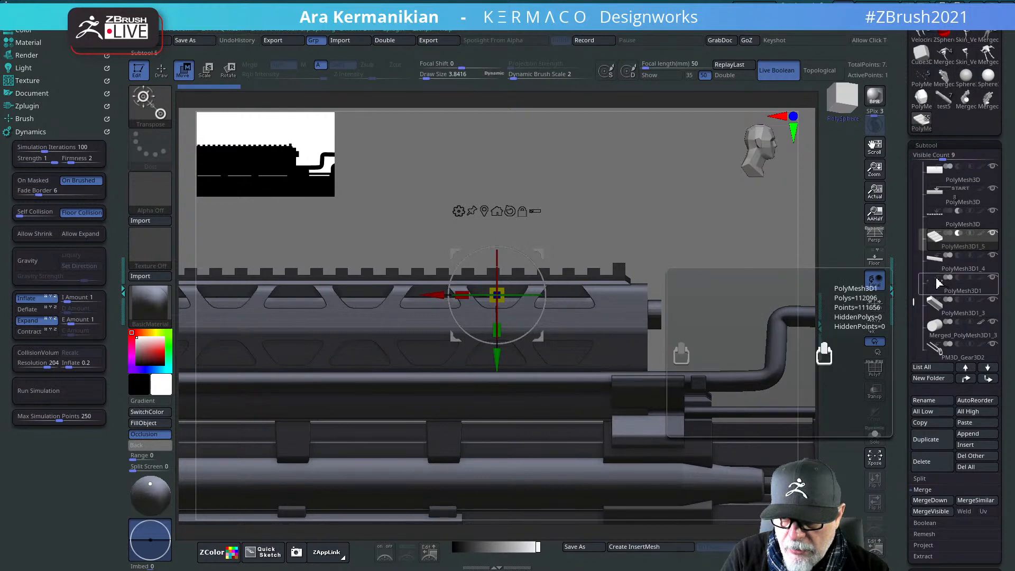
left_click(957, 257)
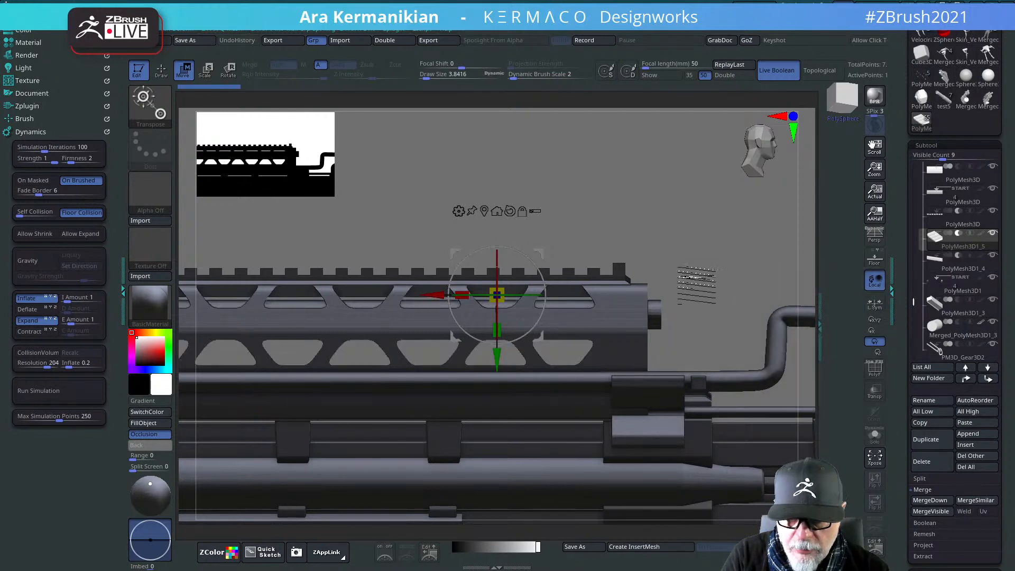
Step: Select the subtractive block PolyMesh3D1_4 and raise it slightly inside the handguard to adjust the hollowed interior
left_click_drag(680, 235, 309, 359)
left_click_drag(584, 208, 598, 336)
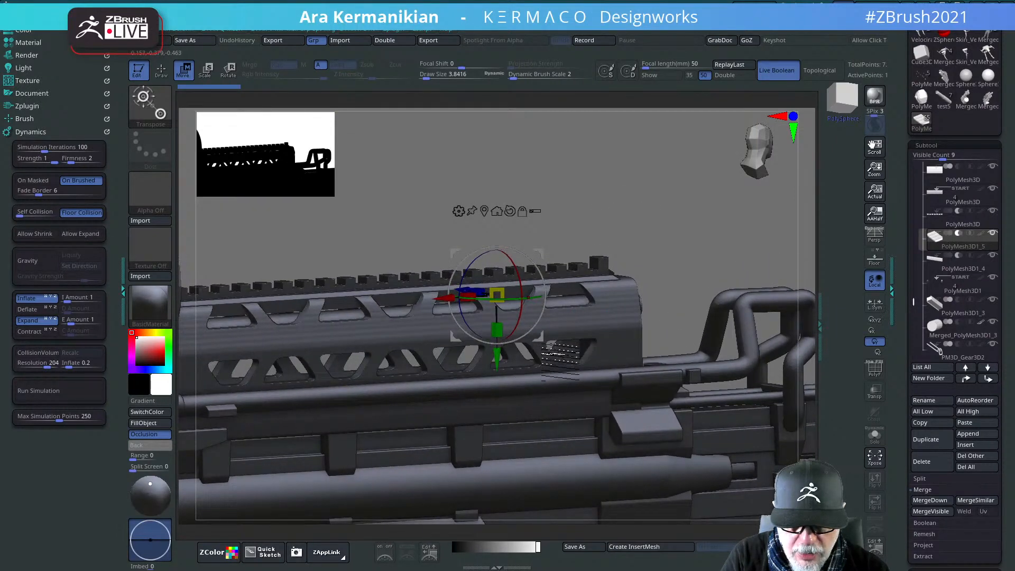
left_click_drag(646, 227, 624, 227)
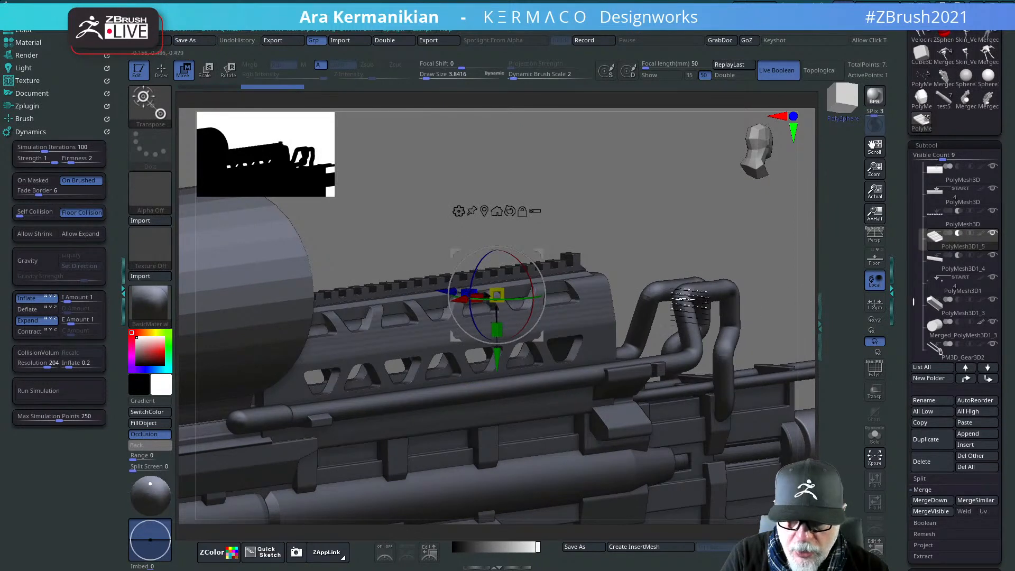
left_click(953, 267)
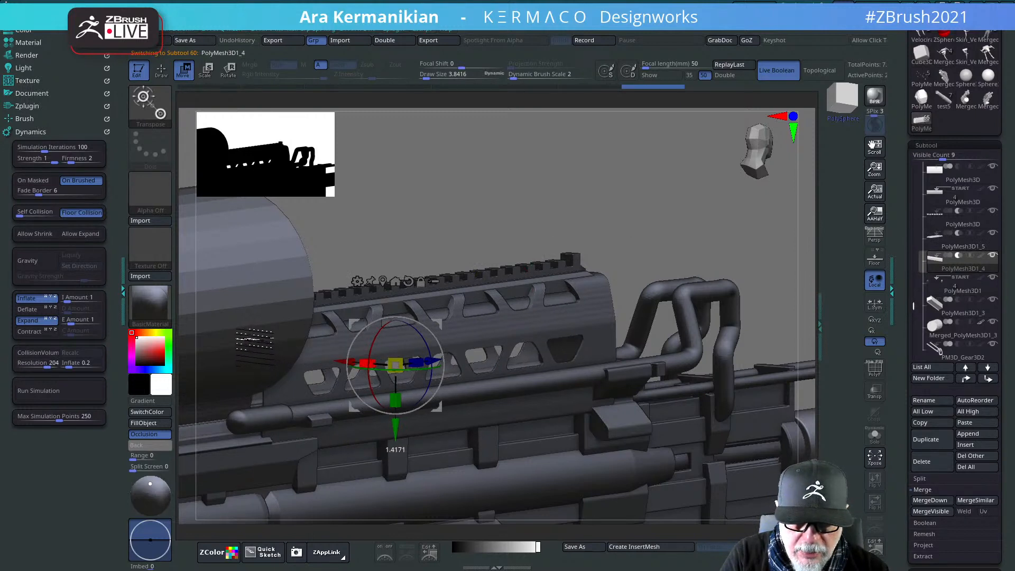
left_click_drag(404, 424, 279, 375)
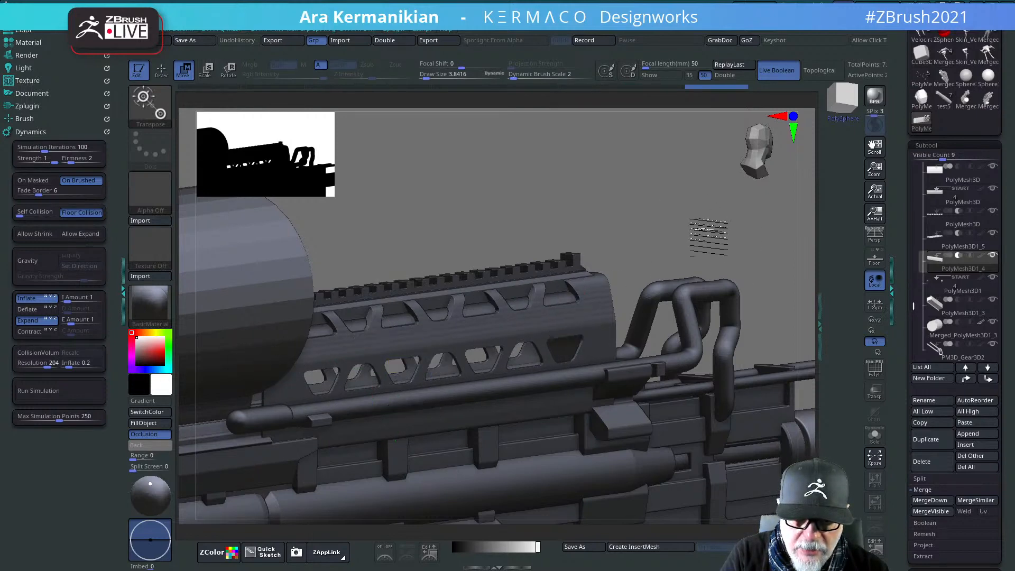
left_click_drag(710, 237, 697, 240)
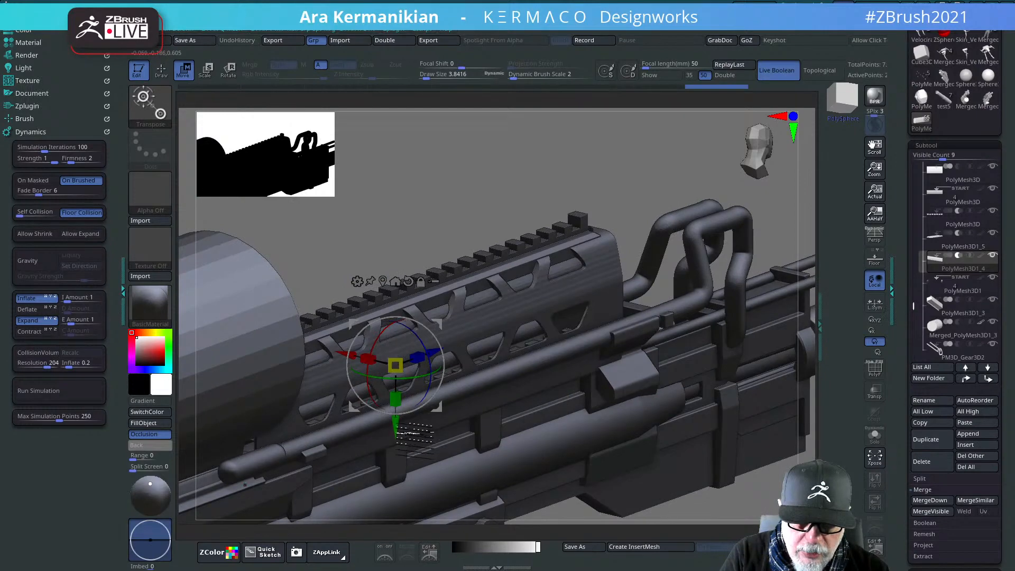
left_click_drag(395, 426, 395, 422)
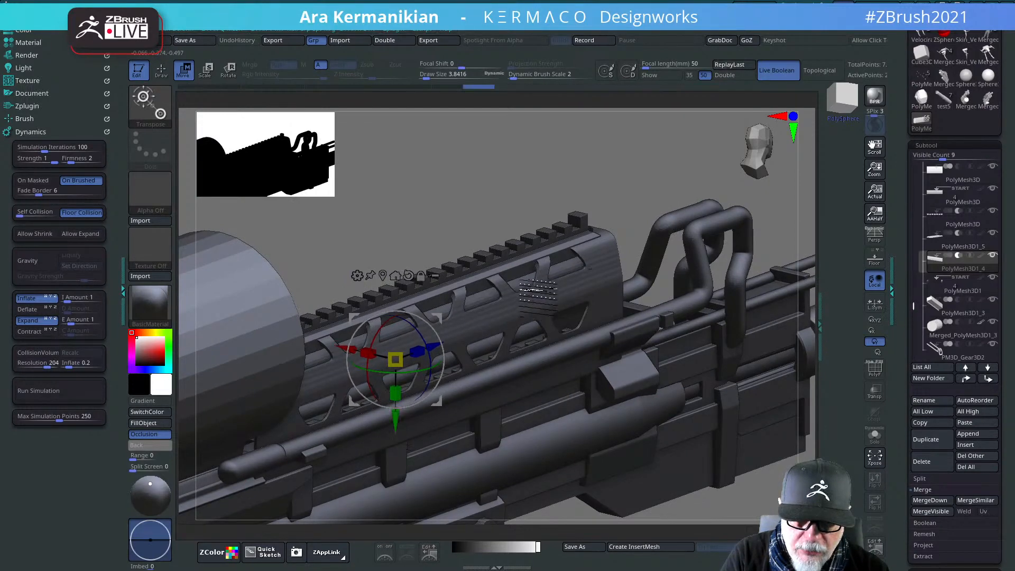
Step: Duplicate the subtractive interior block PolyMesh3D1_4 and try scaling the copy down from its center
left_click_drag(655, 146, 613, 139, "shift")
left_click_drag(644, 183, 616, 181)
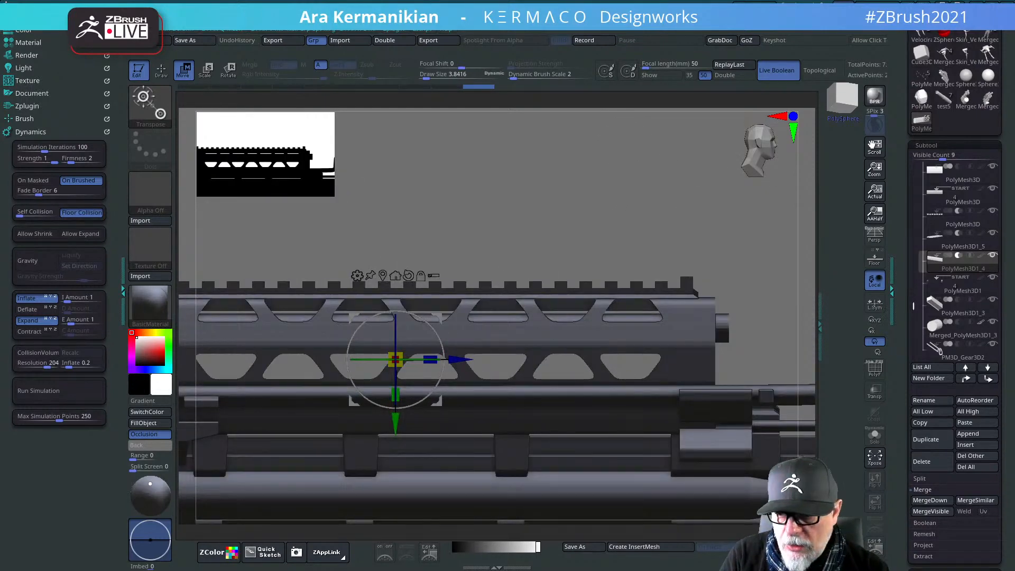
left_click(933, 444)
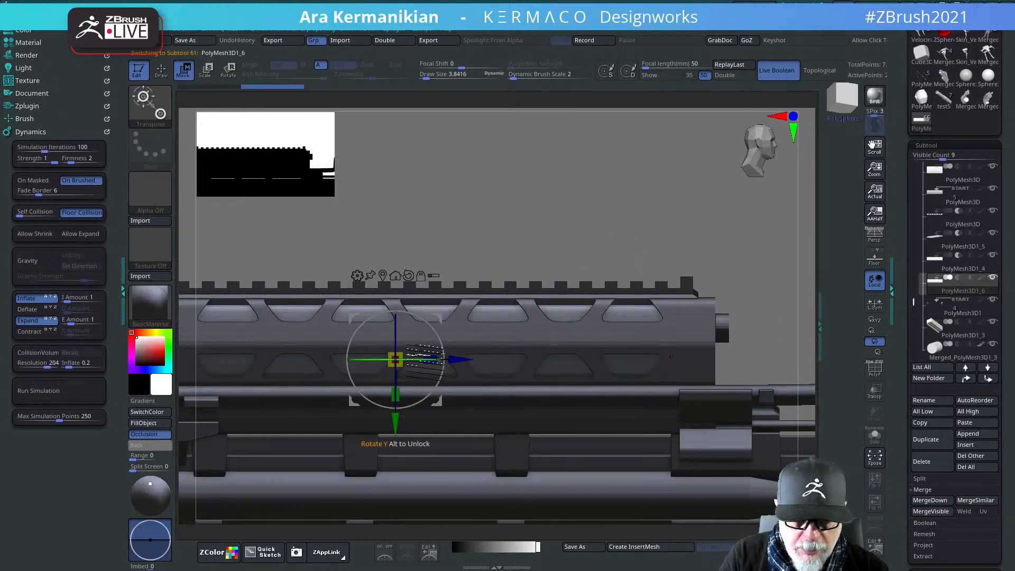
left_click_drag(395, 359, 319, 377)
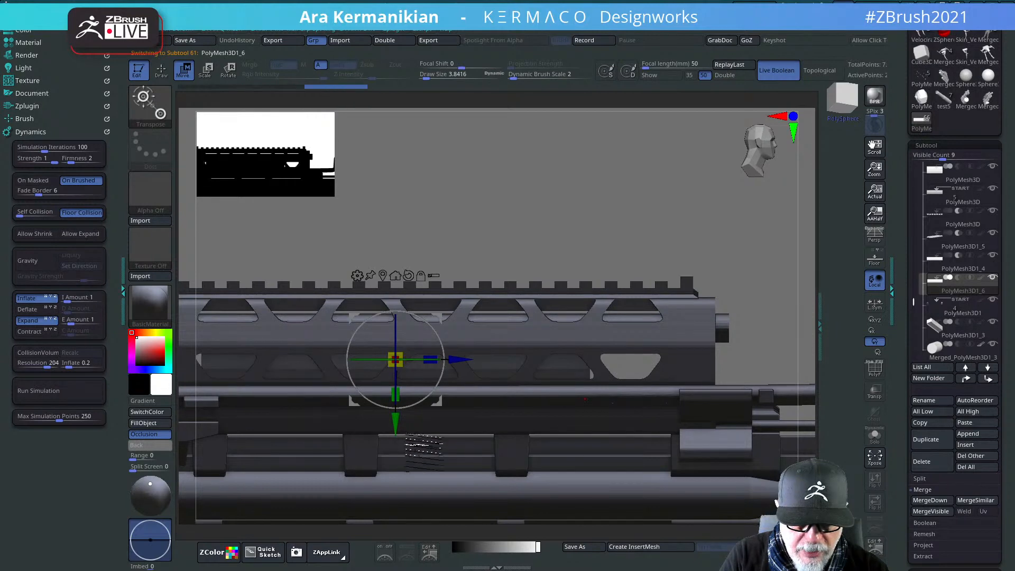
key("q")
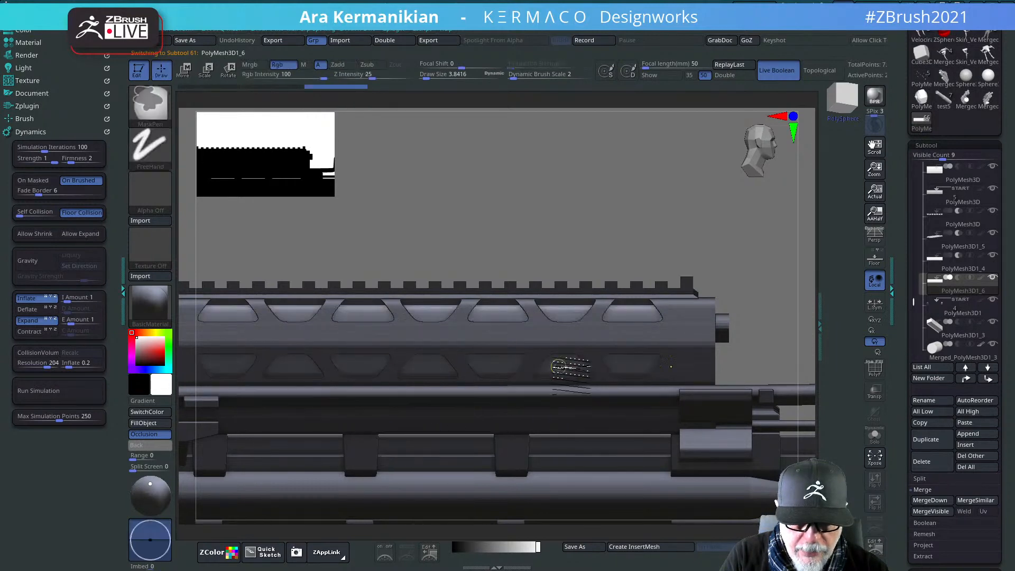
key("w")
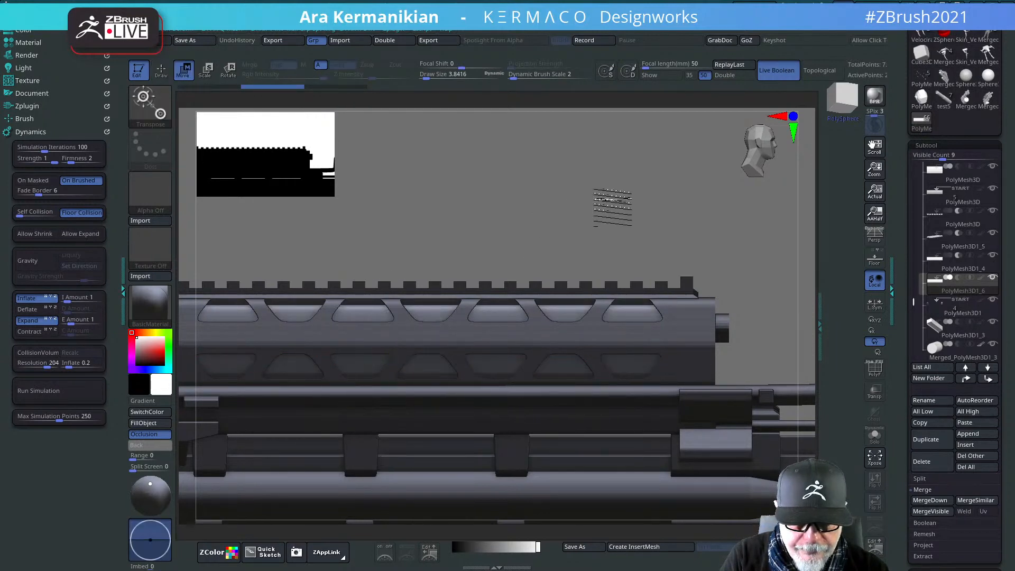
Step: Scale the duplicated block down, lower it slightly and stretch it lengthwise to form an inner core in the handguard
left_click_drag(612, 209, 675, 197, "alt")
right_click_drag(525, 303, 500, 365, "ctrl")
left_click_drag(458, 347, 401, 373)
left_click_drag(458, 414, 459, 423)
left_click_drag(523, 356, 550, 357)
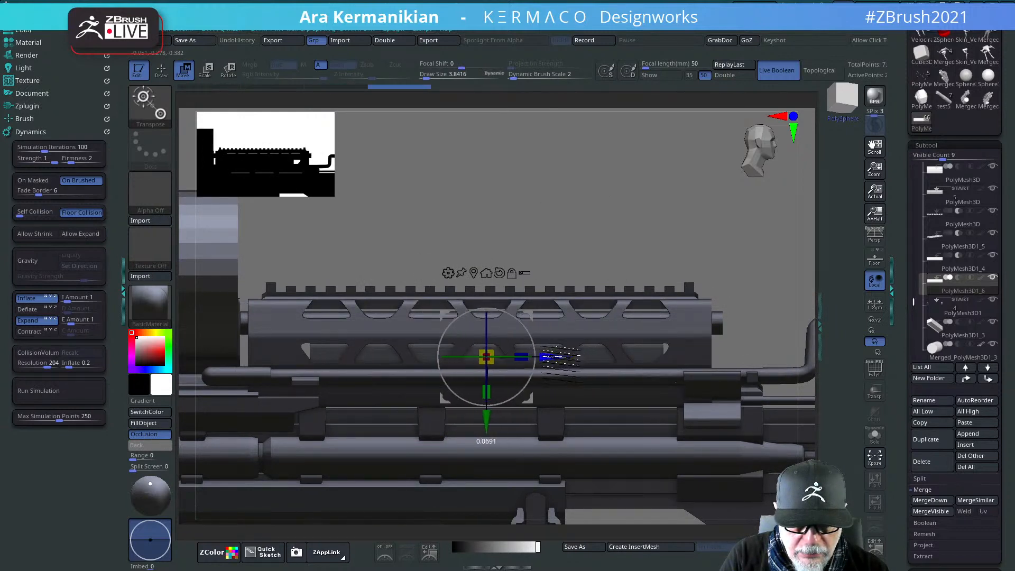
Step: Lower the inner core slightly so that a gap shows above it through the handguard's lower vent holes
left_click_drag(680, 233, 577, 277)
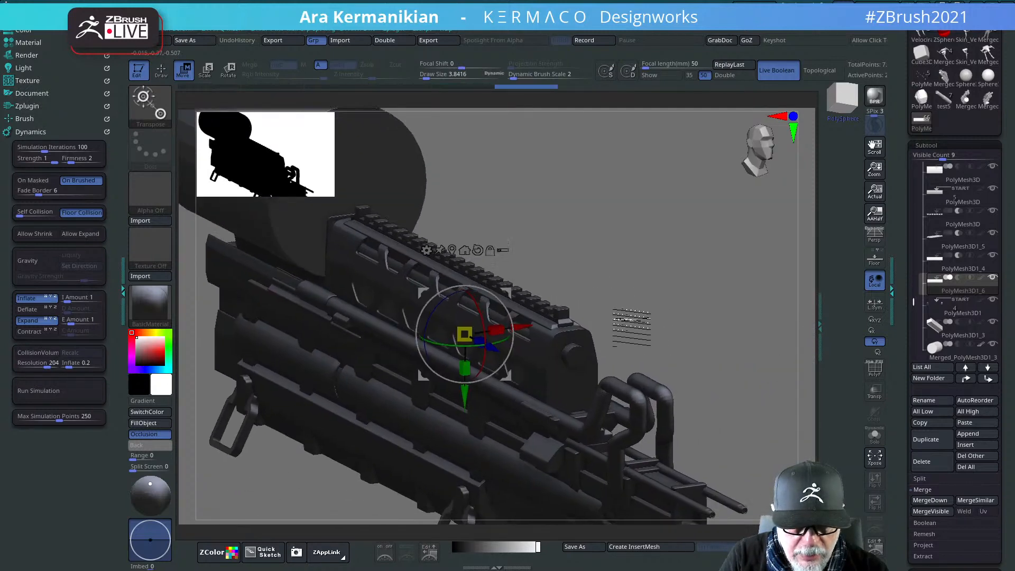
left_click_drag(632, 326, 483, 370, "alt")
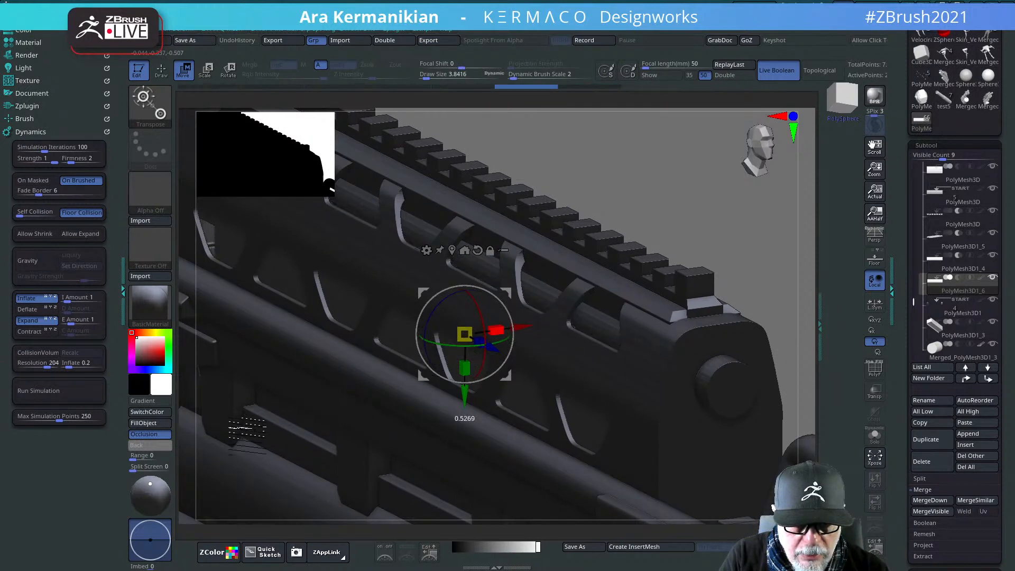
left_click_drag(706, 260, 706, 259)
left_click_drag(686, 225, 648, 213)
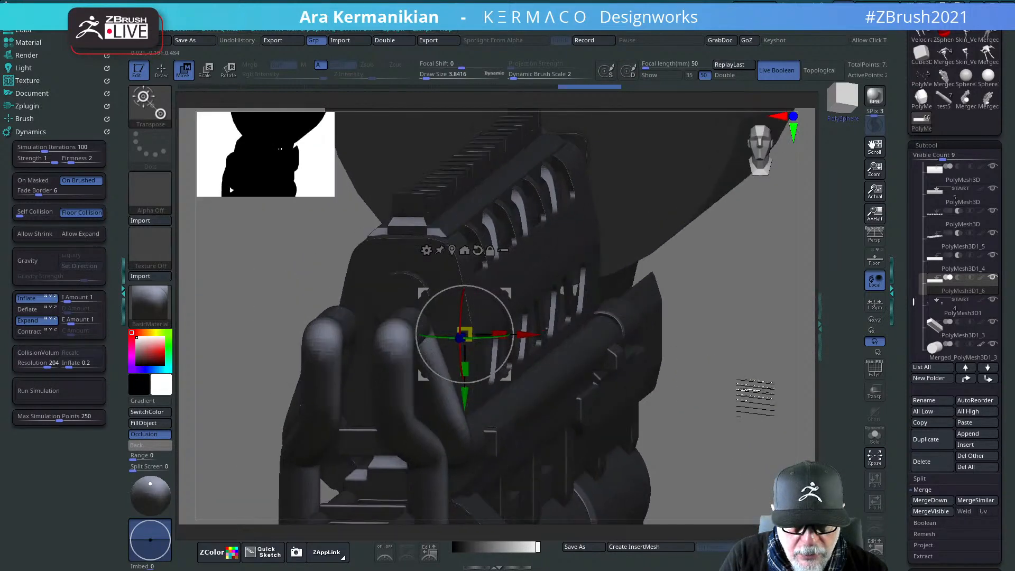
left_click_drag(757, 397, 604, 339)
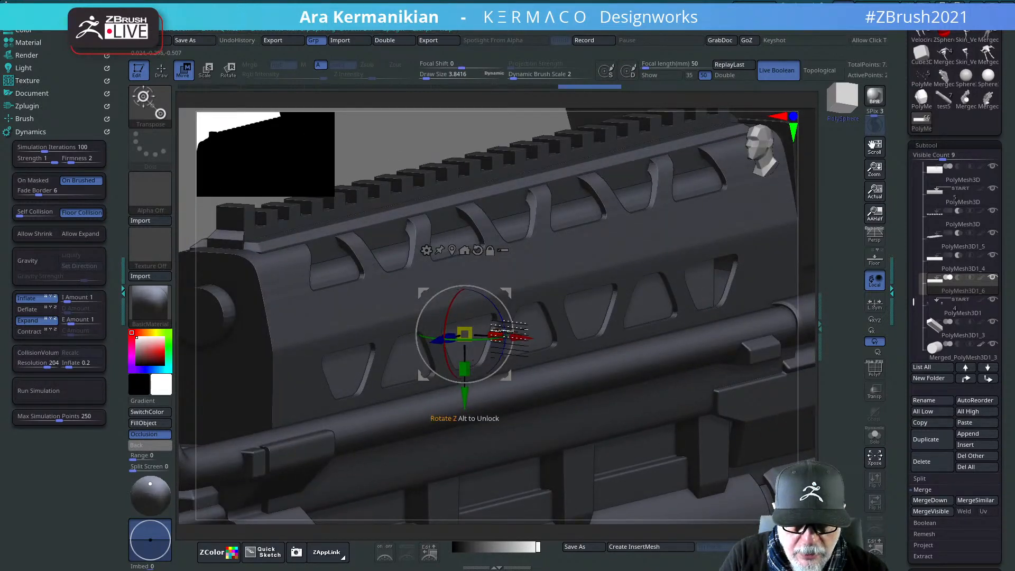
left_click_drag(442, 137, 426, 139)
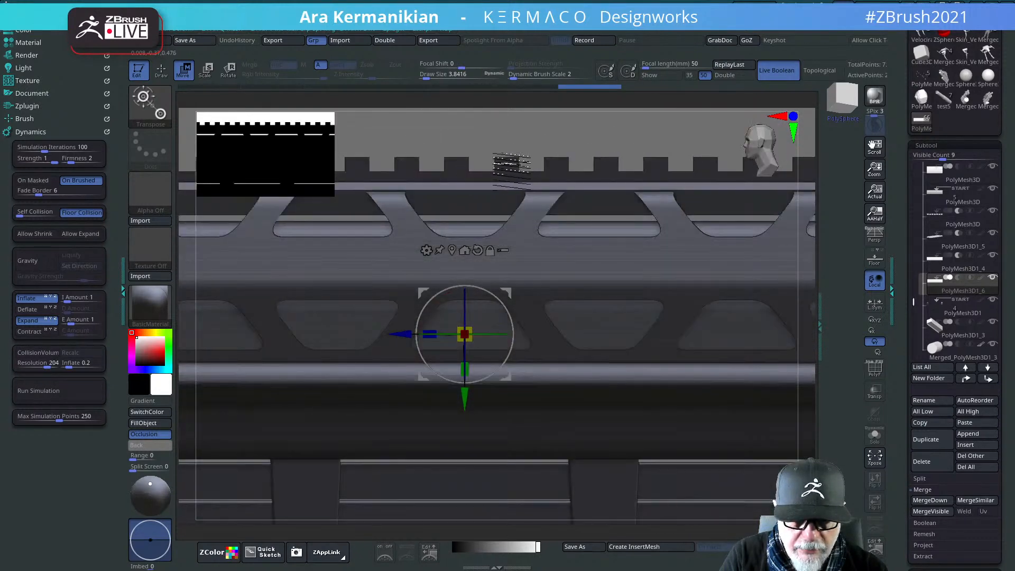
left_click_drag(580, 146, 461, 148, "alt")
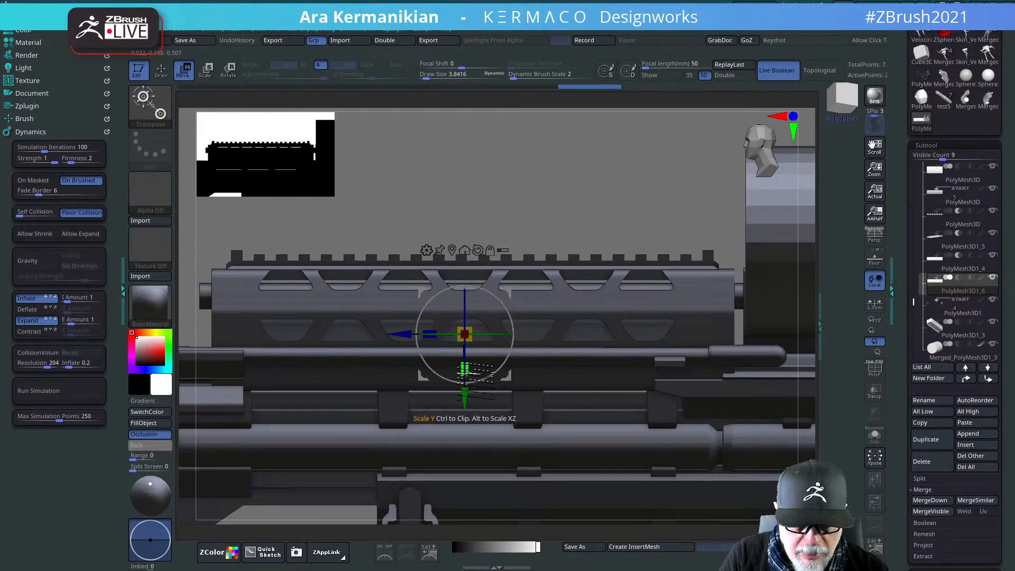
left_click_drag(445, 273, 425, 193)
mouse_move(465, 400)
left_mouse_down()
mouse_move(464, 388)
mouse_move(473, 423)
mouse_move(466, 407)
left_mouse_up()
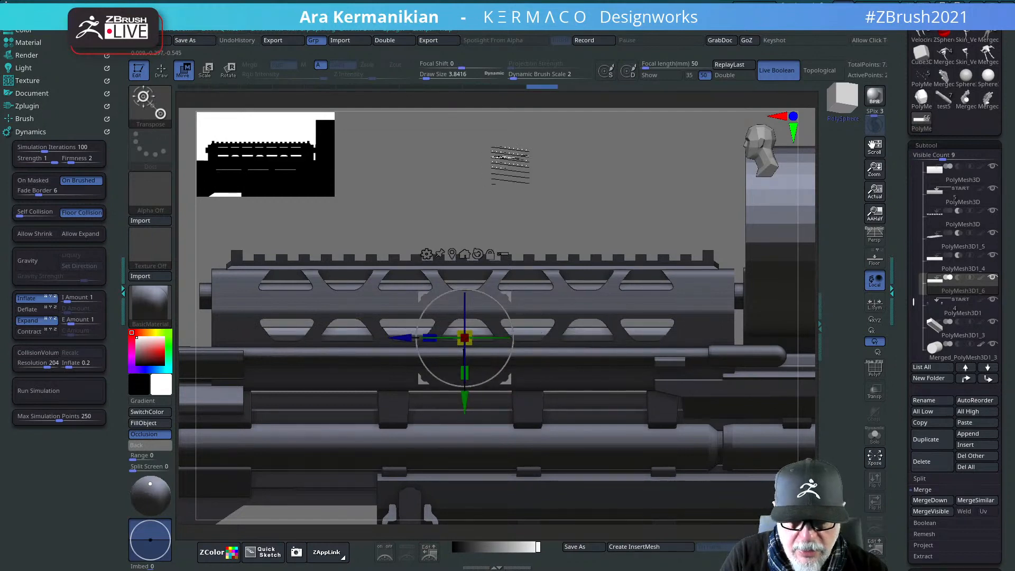
Step: Leave the gizmo for Draw mode and hide the large cylinder Merged_PolyMesh3D1_3 behind the handguard
left_click_drag(582, 211, 539, 217)
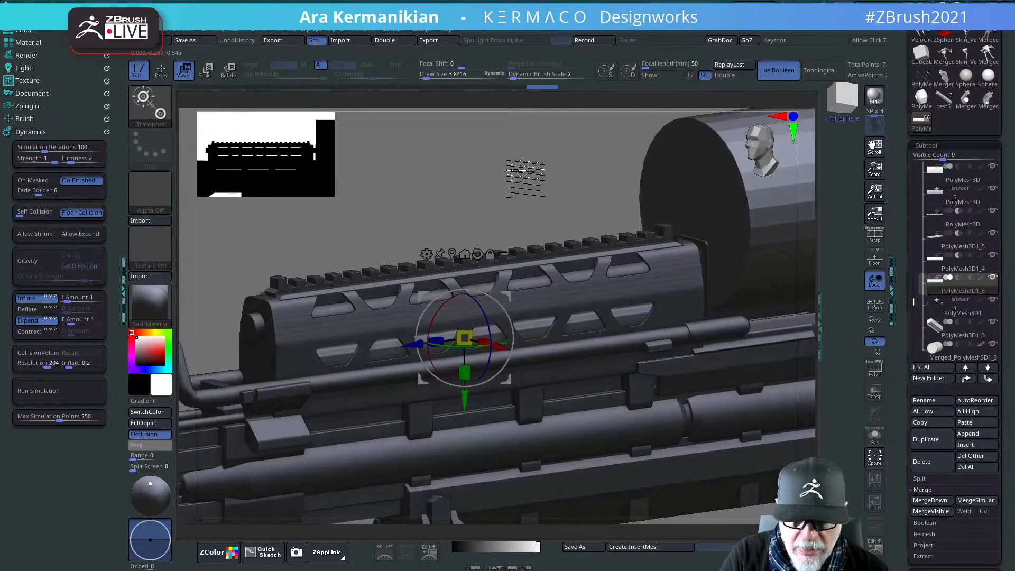
left_click_drag(525, 179, 472, 295)
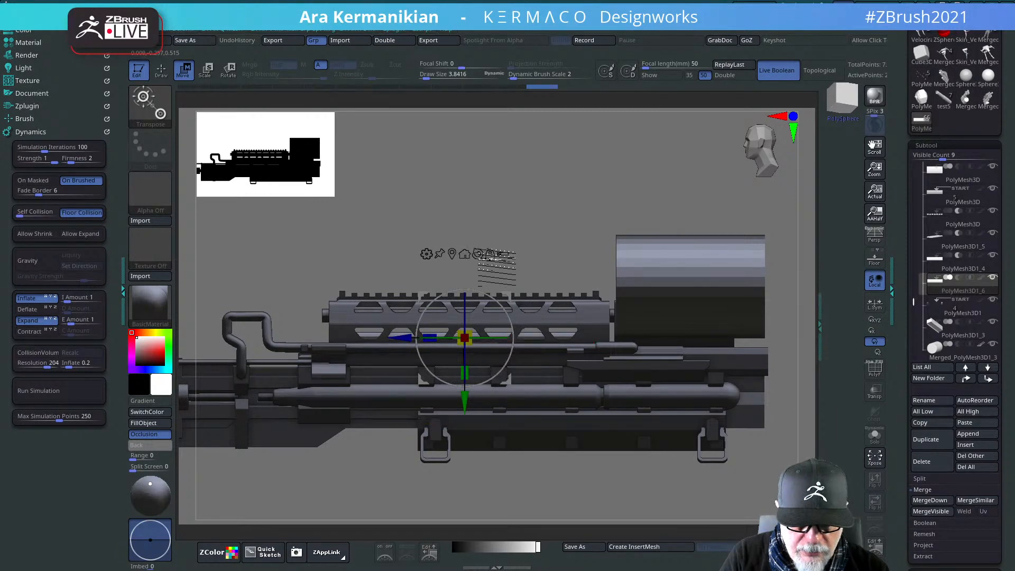
key("q")
mouse_move(476, 219)
left_mouse_down()
mouse_move(510, 204)
mouse_move(516, 225)
left_mouse_up()
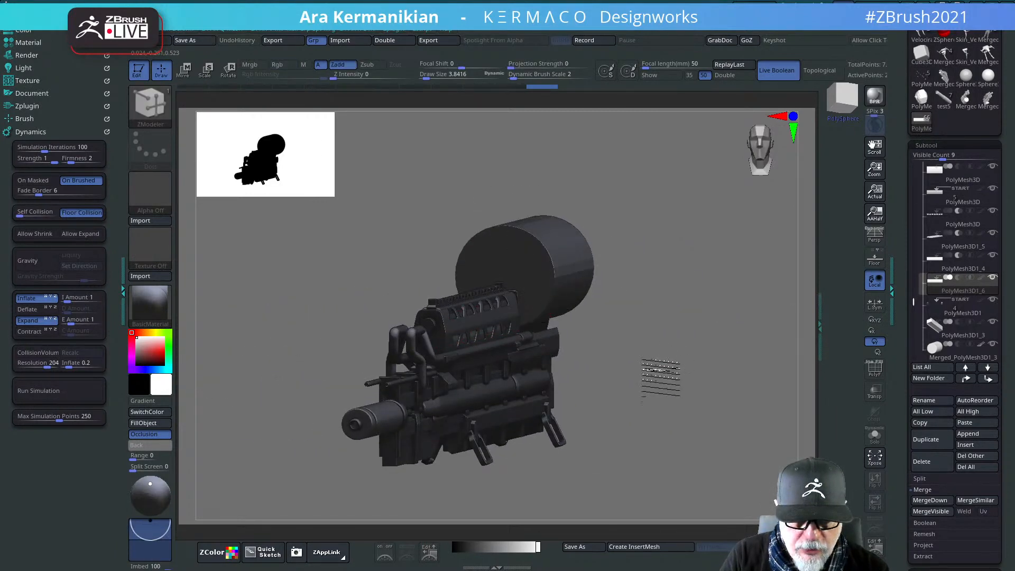
left_click_drag(661, 378, 494, 343)
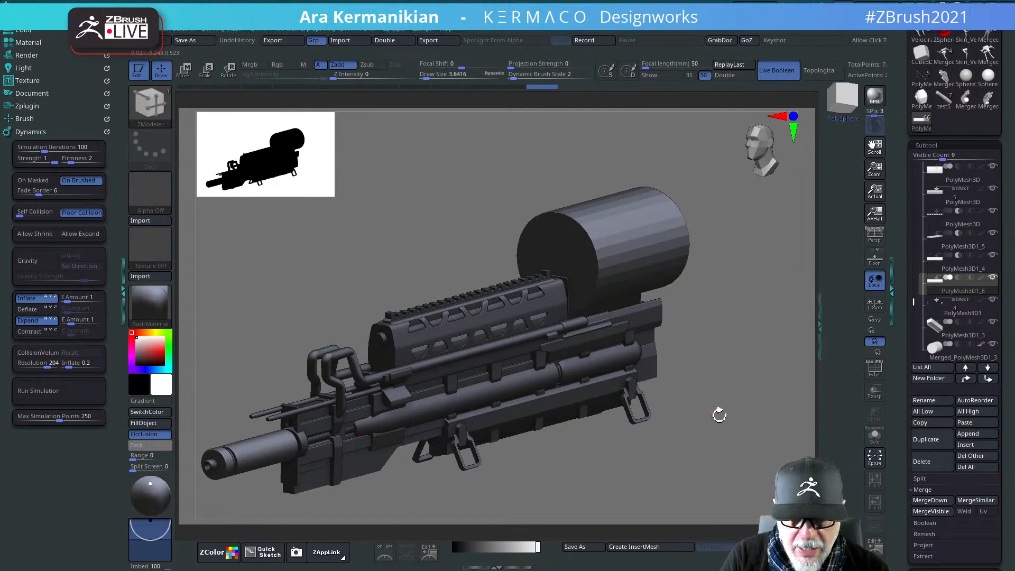
left_click_drag(719, 415, 733, 382)
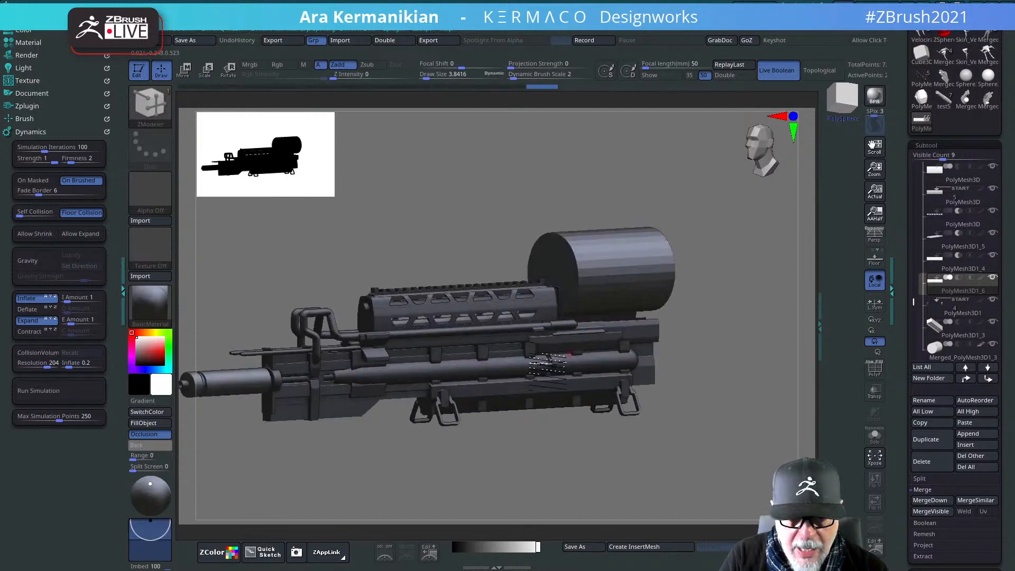
left_click_drag(685, 420, 727, 419)
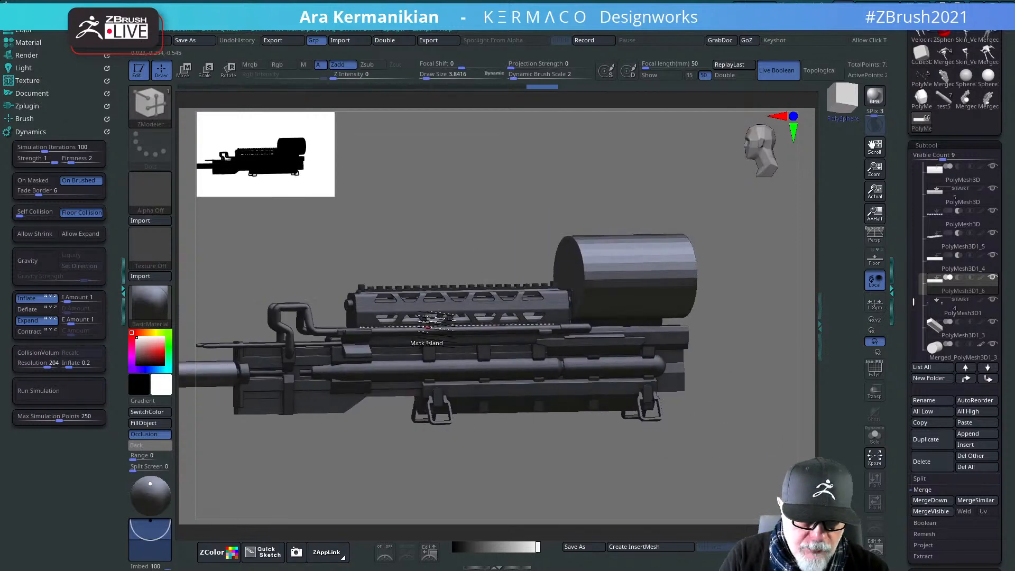
left_click(992, 344)
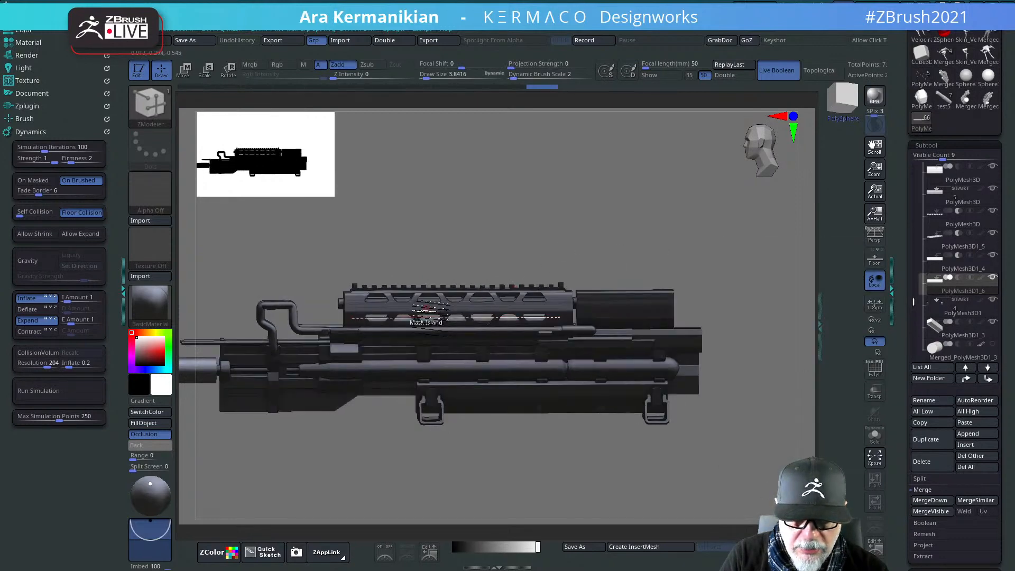
Step: Select the block PolyMesh3D behind the vented handguard and lower it into the rifle body
left_click_drag(485, 226, 437, 388)
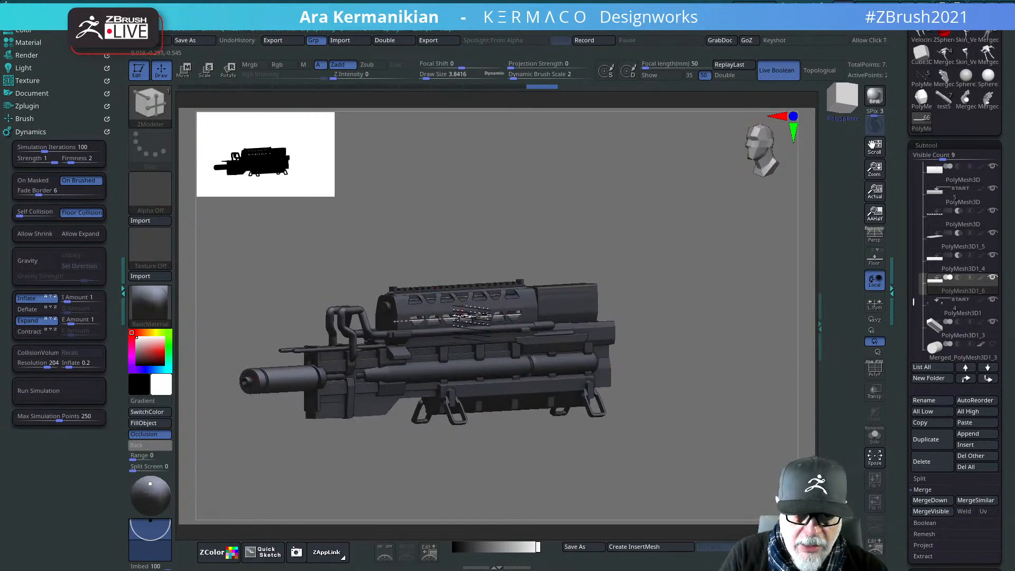
left_click_drag(576, 219, 470, 272)
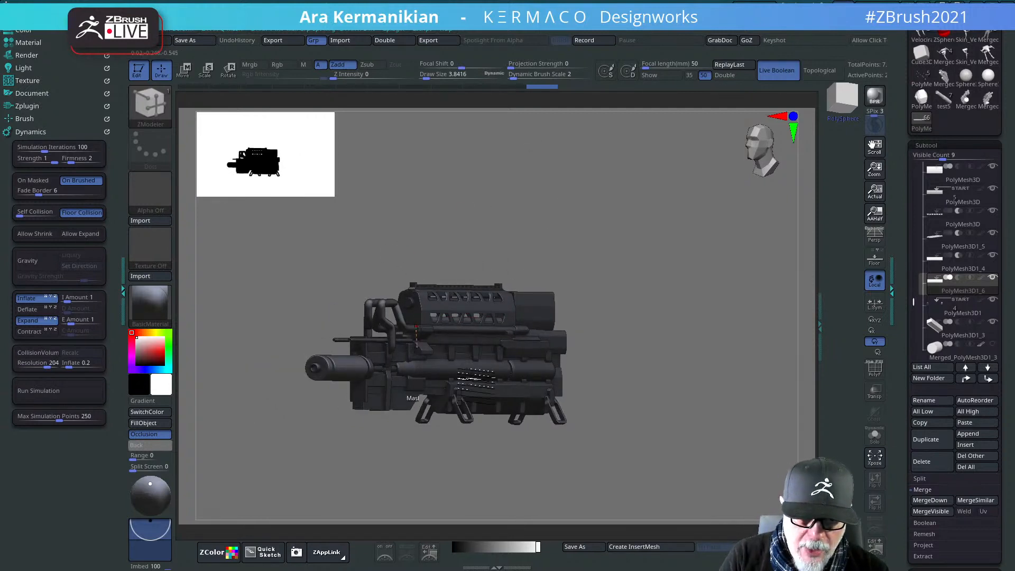
left_click_drag(676, 399, 596, 445)
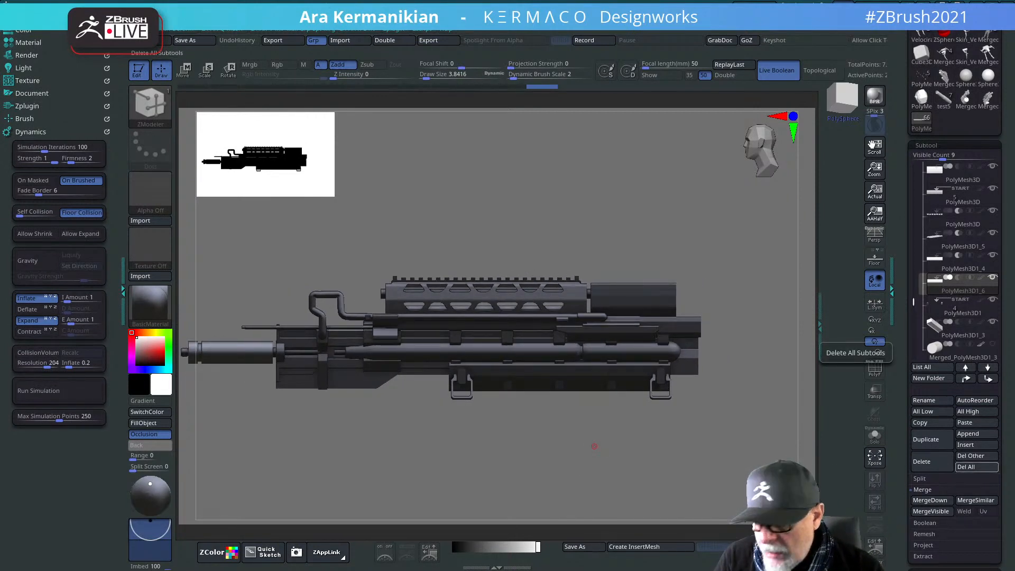
left_click_drag(584, 216, 625, 368)
left_click(621, 334, "alt")
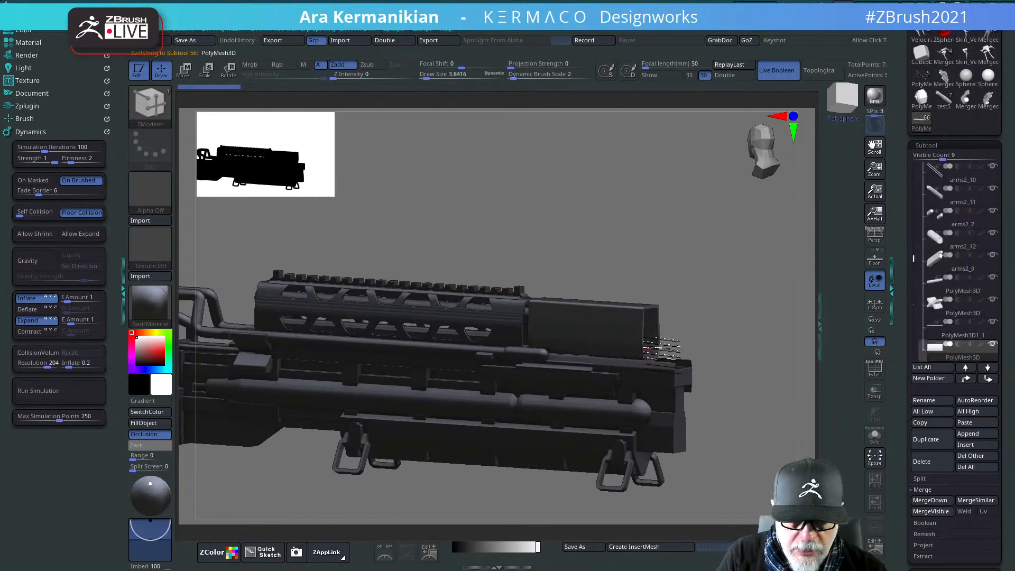
key("w")
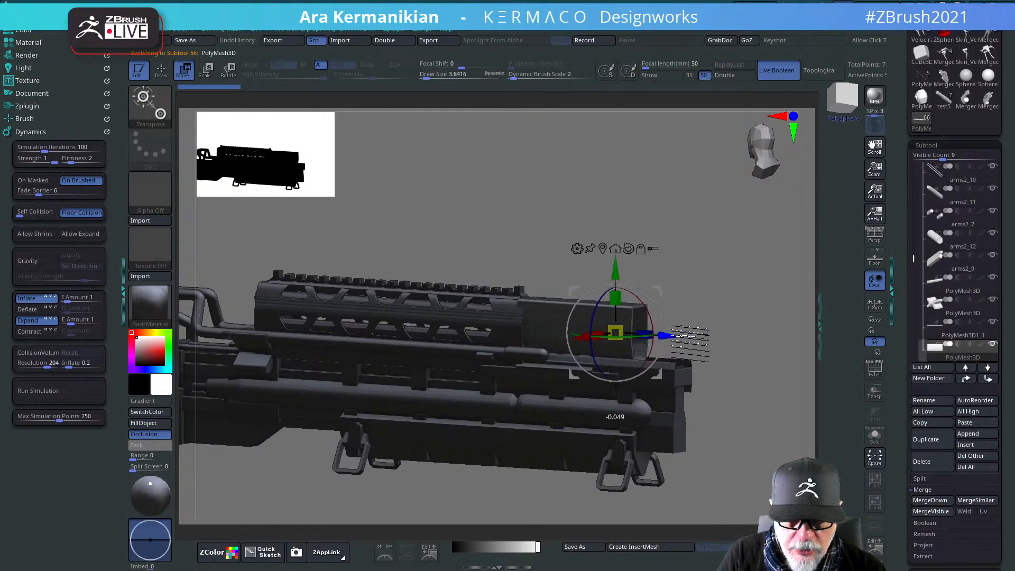
left_click_drag(680, 336, 701, 320)
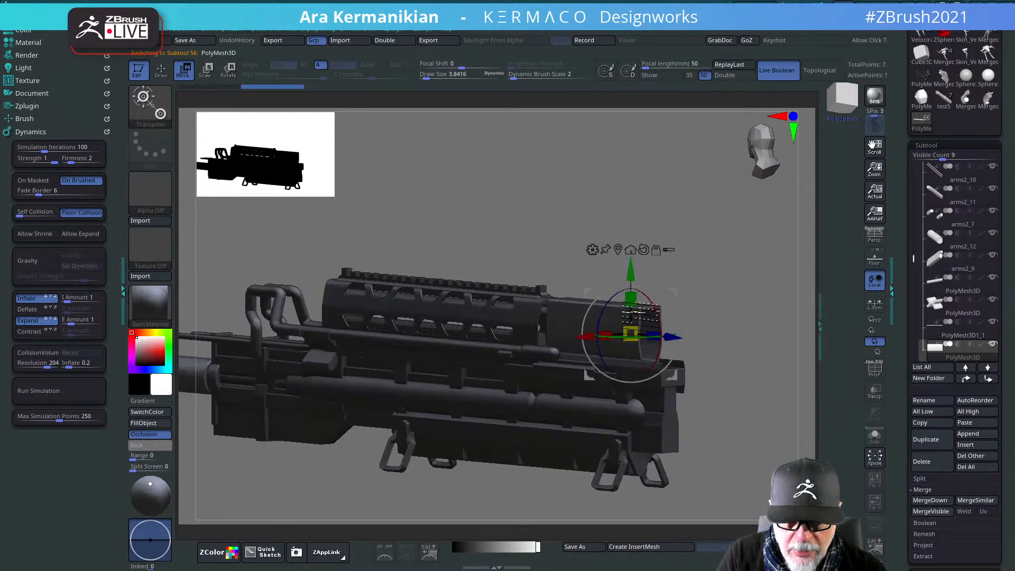
left_click_drag(631, 268, 631, 290)
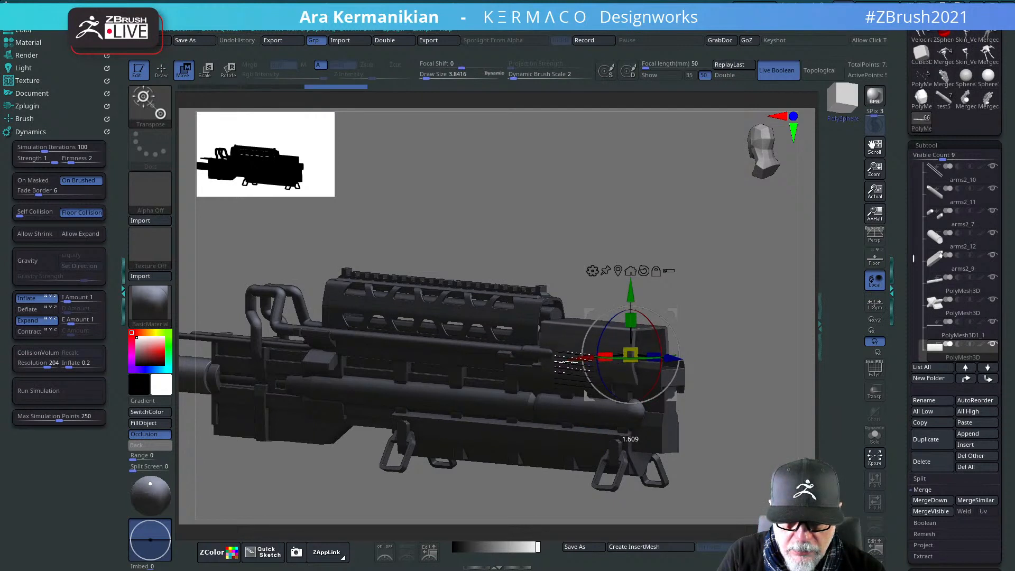
Step: Reduce the rear block's width and height and slide it forward toward the handguard
left_click_drag(739, 319, 760, 317, "shift")
left_click_drag(706, 355, 671, 355)
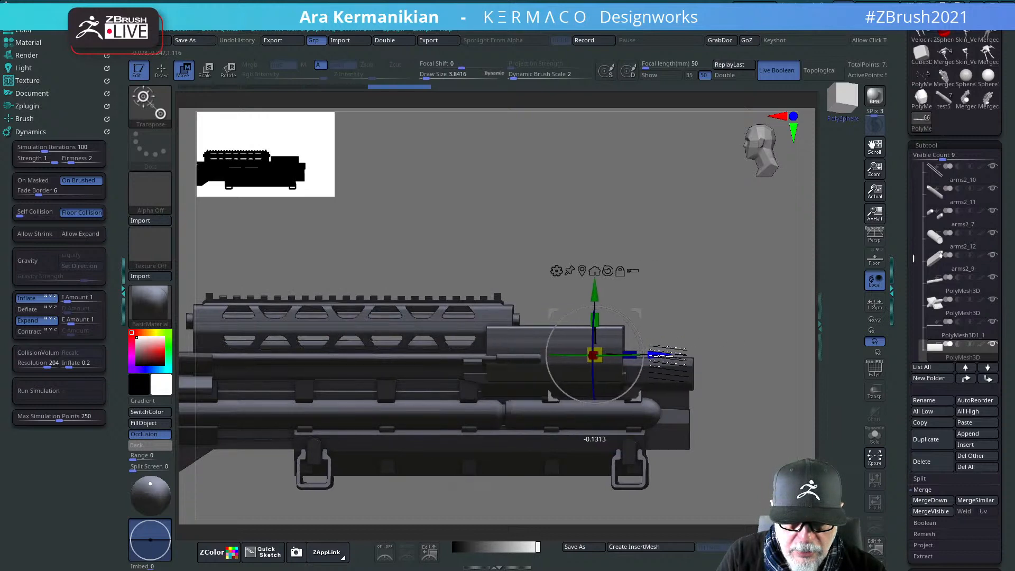
left_click_drag(691, 272, 724, 330)
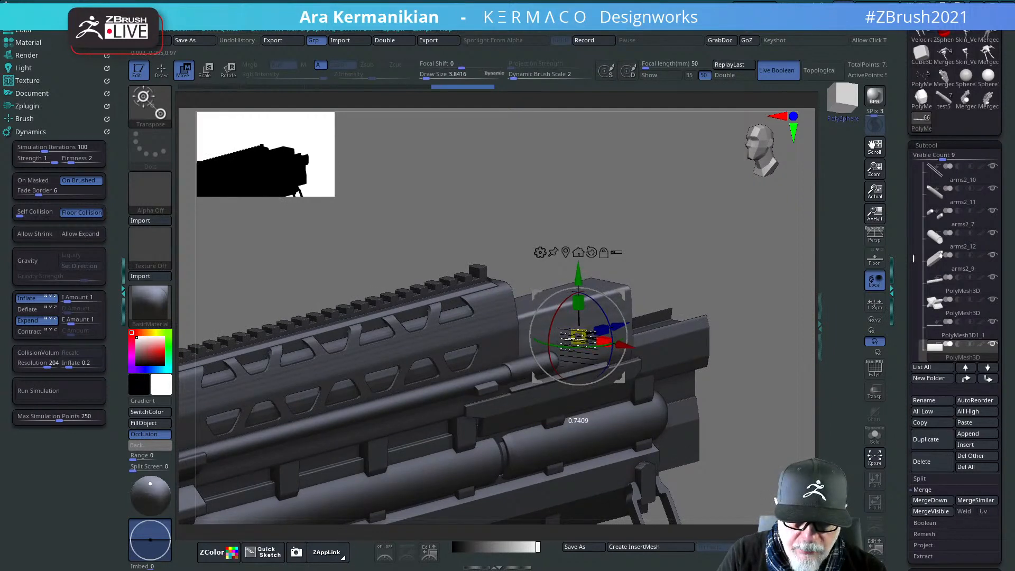
left_click_drag(657, 265, 534, 351)
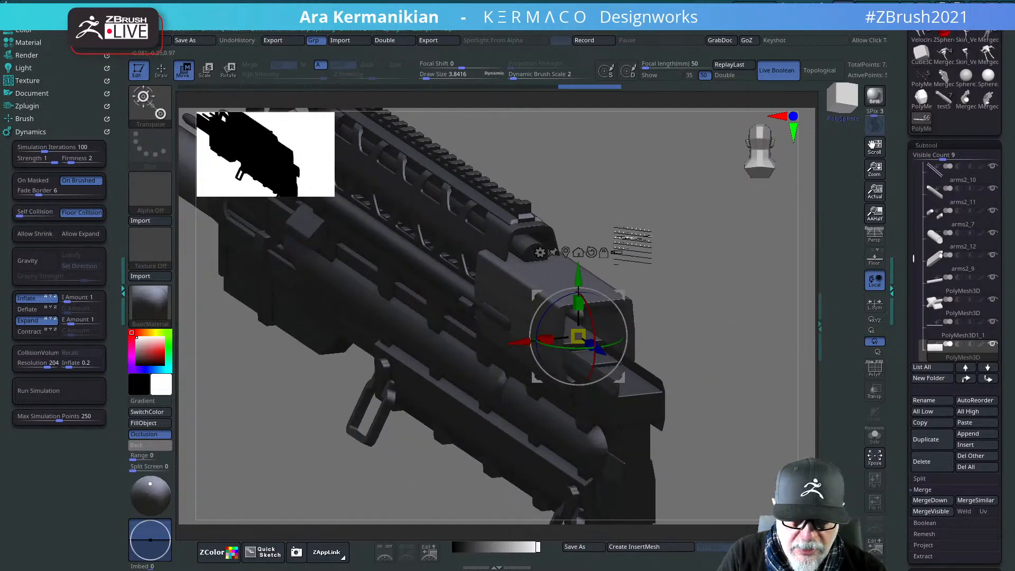
left_click_drag(663, 245, 492, 274)
left_click_drag(631, 350, 442, 259)
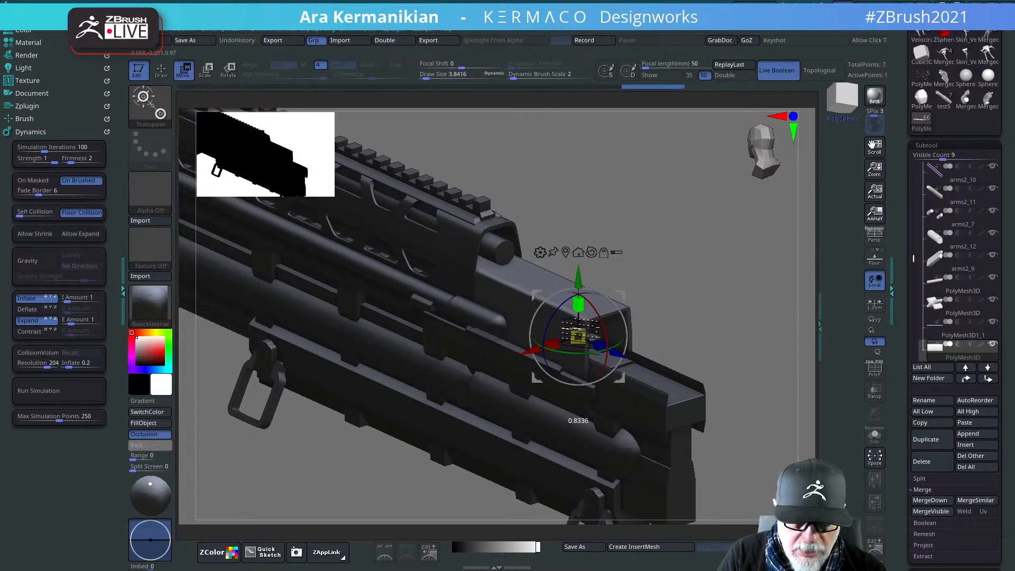
left_click_drag(698, 293, 721, 268)
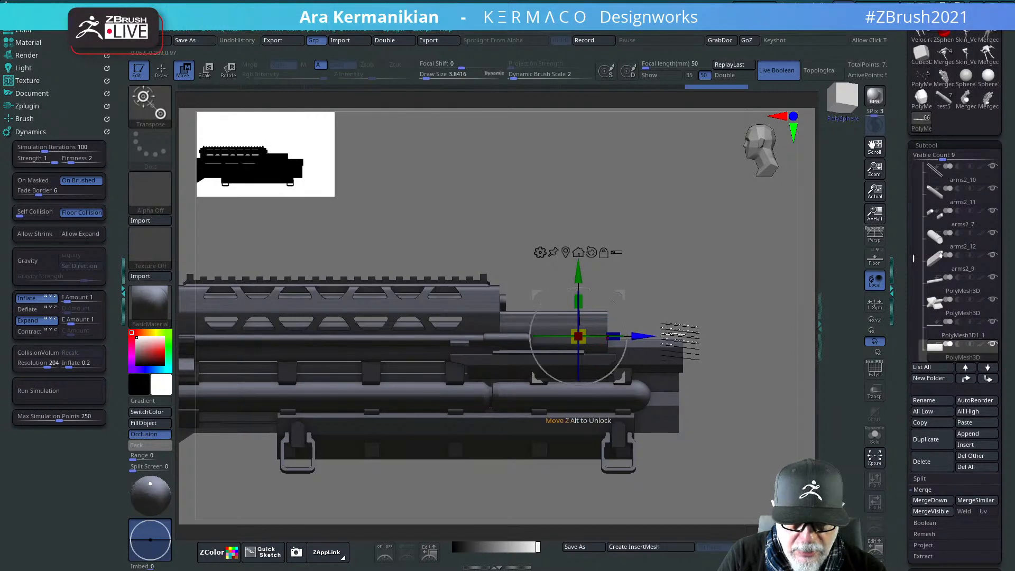
left_click_drag(643, 336, 621, 336)
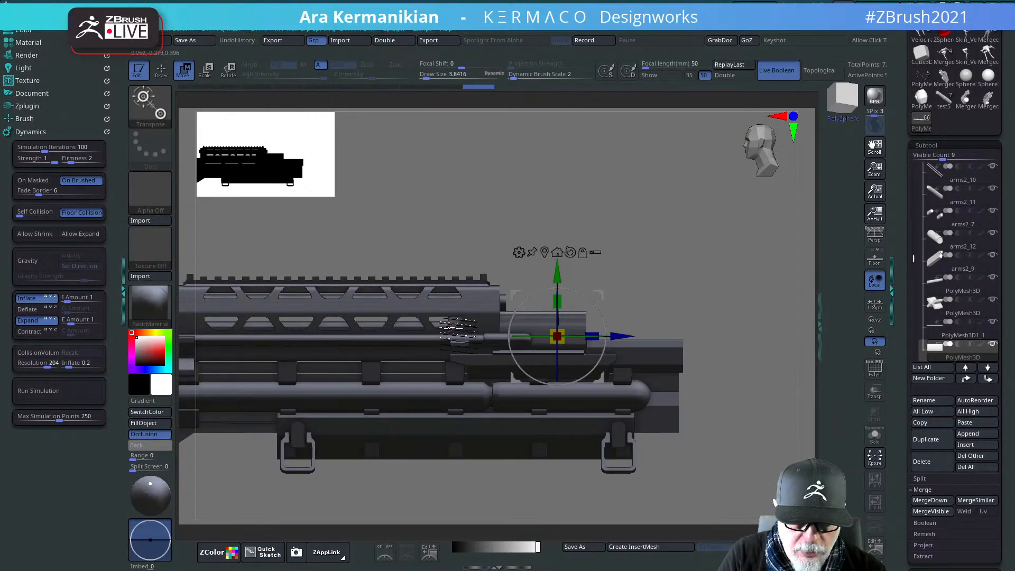
Step: Copy the rear block within its subtool to the handguard's front end so that it protrudes slightly past the end
left_click_drag(612, 263, 714, 284)
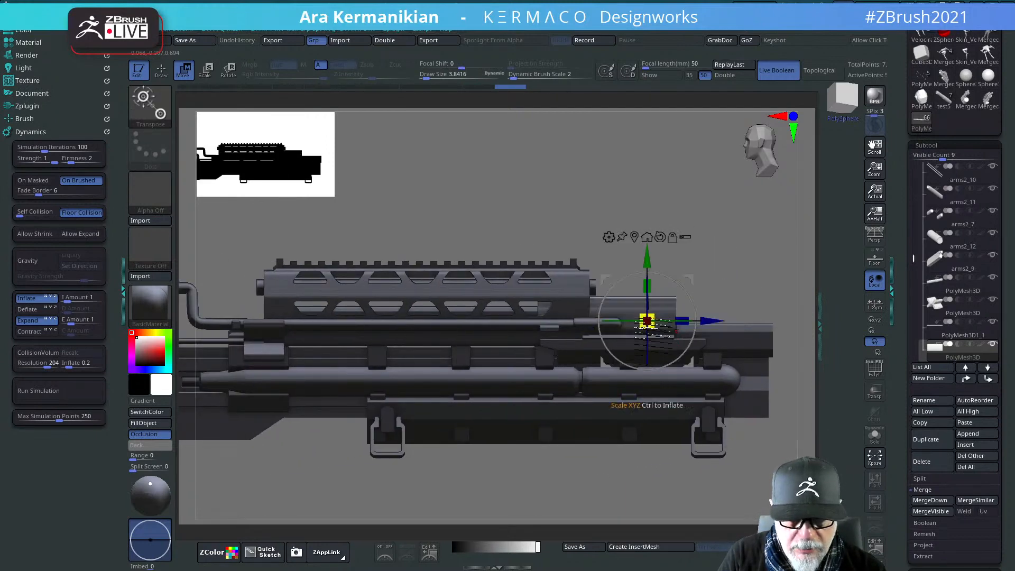
left_click_drag(682, 321, 388, 321)
left_click_drag(641, 211, 654, 317)
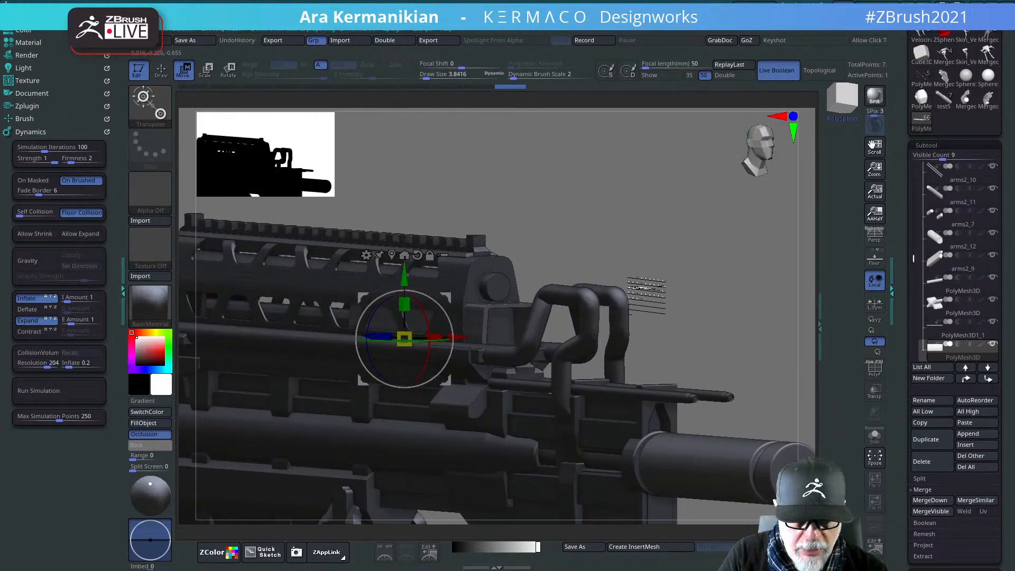
key("q")
left_click_drag(688, 270, 705, 268, "shift")
mouse_move(599, 228)
left_mouse_down("alt")
mouse_move(545, 228)
mouse_move(583, 228)
left_mouse_up("alt")
key("w")
left_click_drag(690, 311, 498, 320, "alt")
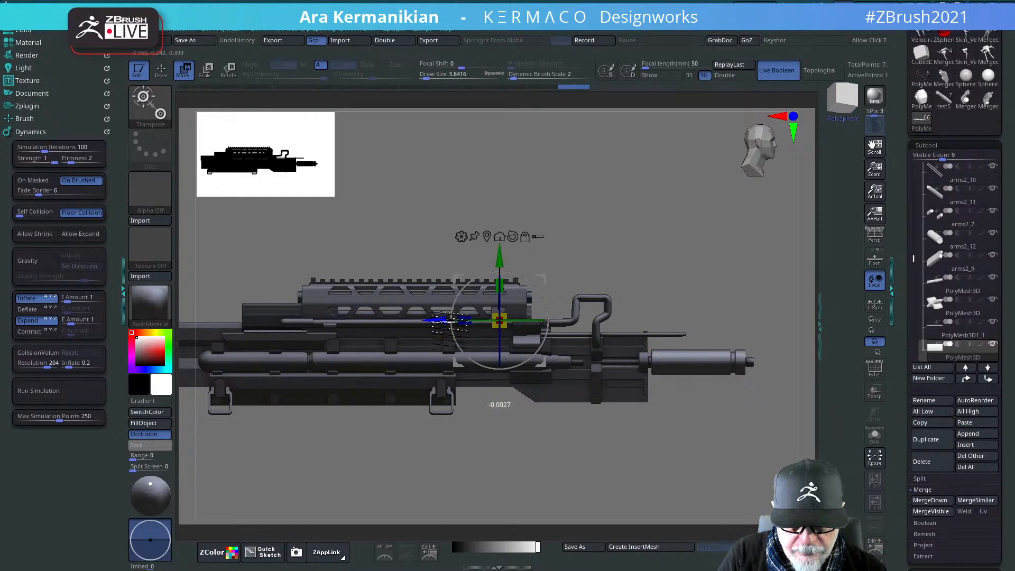
Step: Lower the front copy of the block slightly beneath the handguard's front end and return to Draw mode
mouse_move(646, 233)
left_mouse_down()
mouse_move(680, 233)
mouse_move(661, 280)
mouse_move(600, 302)
left_mouse_up()
key("q")
left_click_drag(664, 241, 634, 248)
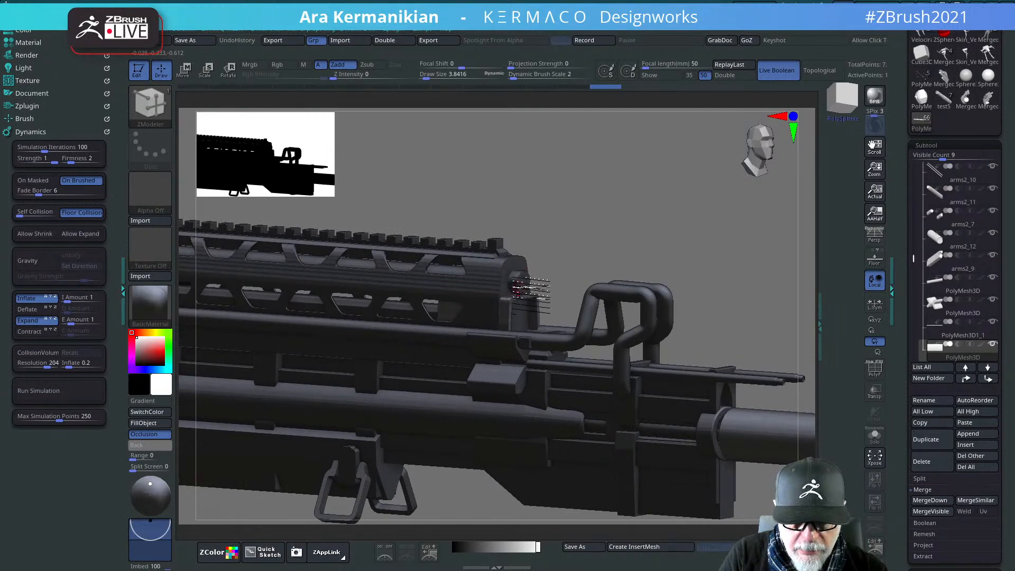
key("w")
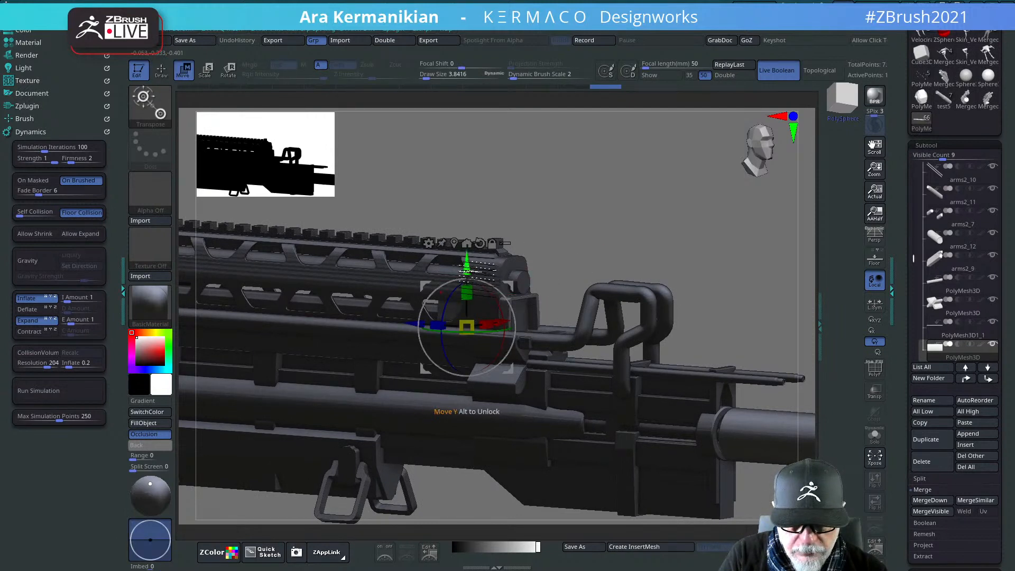
left_click_drag(466, 264, 466, 281)
left_click_drag(625, 213, 635, 206, "shift")
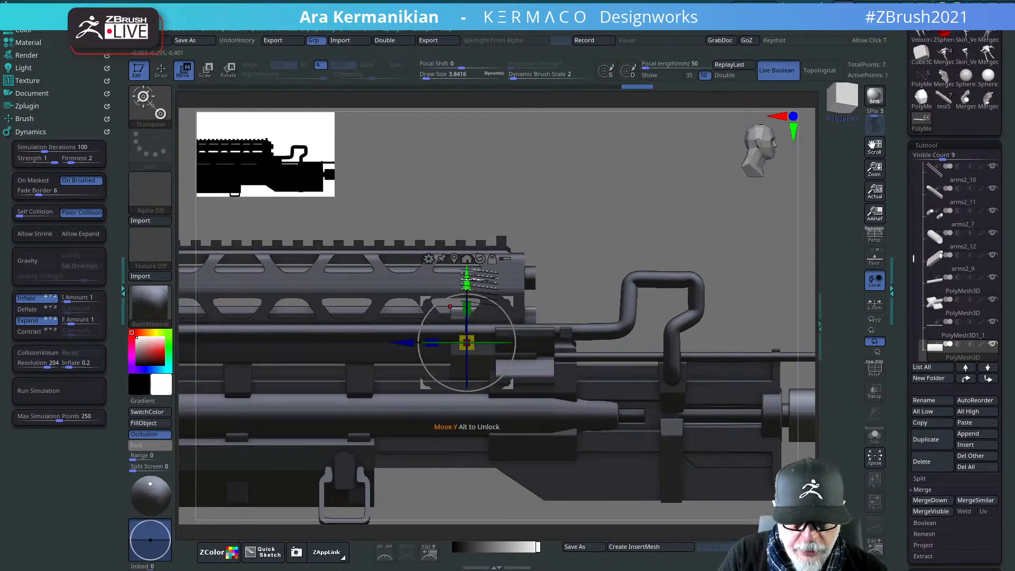
left_click_drag(466, 285, 466, 281)
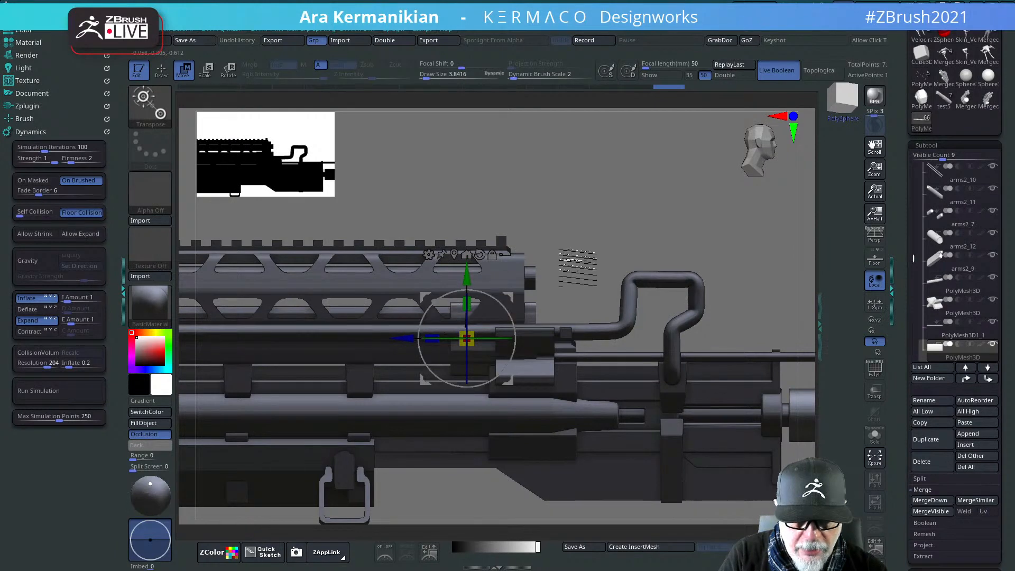
key("q")
Step: Examine the whole rifle from the side and three-quarter angles to judge the handguard, inner core and block proportions
mouse_move(665, 212)
left_mouse_down("alt")
mouse_move(673, 201)
mouse_move(664, 175)
left_mouse_up("alt")
left_click_drag(596, 238, 540, 226, "alt")
left_click_drag(659, 206, 556, 219, "alt")
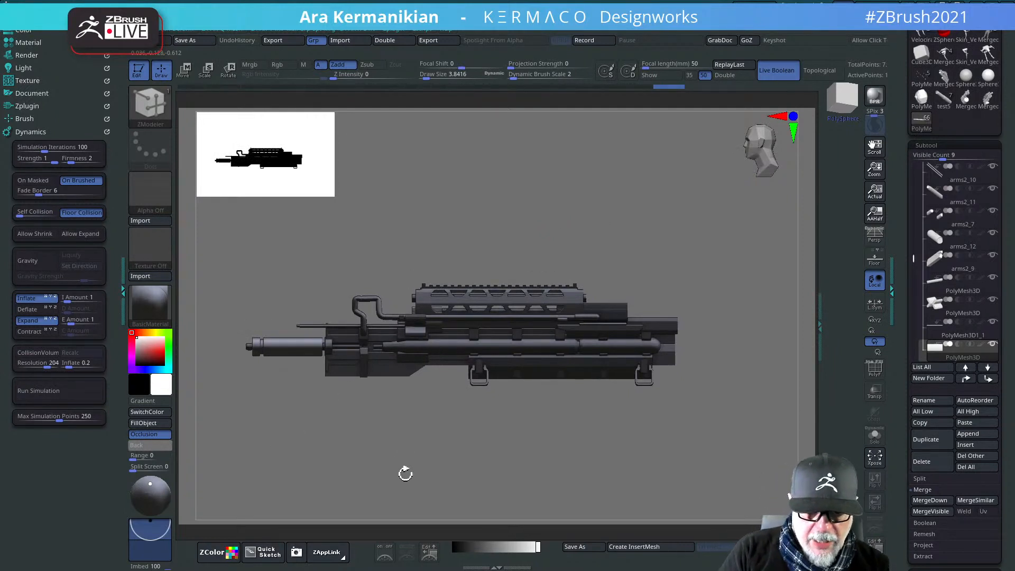
left_click_drag(404, 474, 532, 404)
left_click_drag(693, 276, 637, 318)
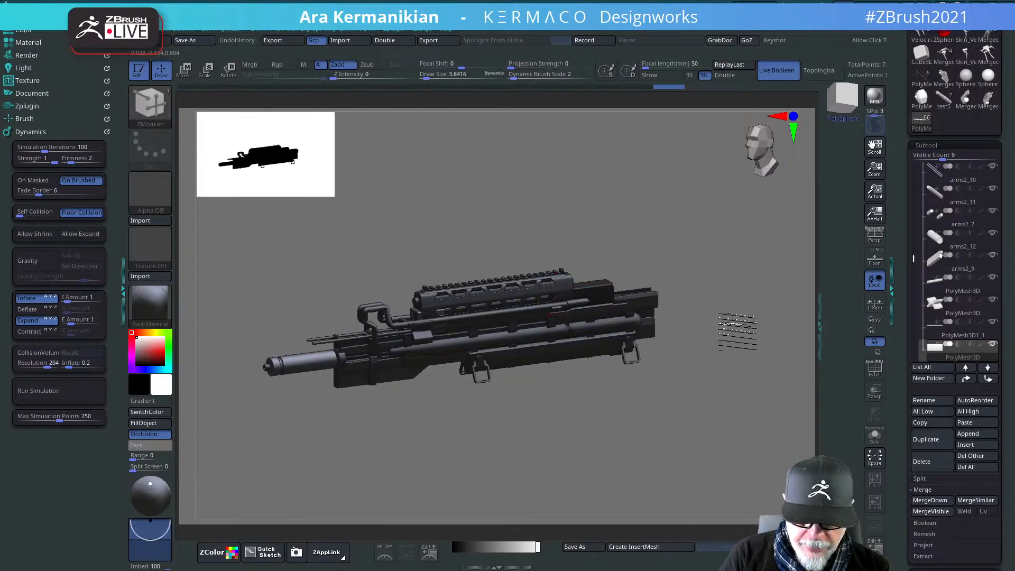
left_click_drag(737, 324, 769, 317)
left_click_drag(700, 322, 608, 333)
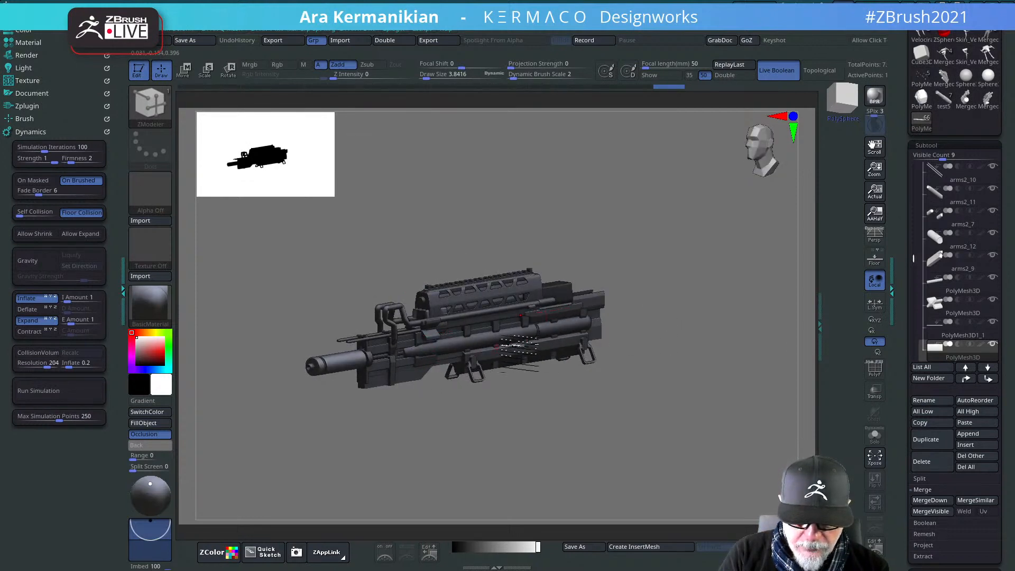
left_click_drag(565, 371, 739, 367)
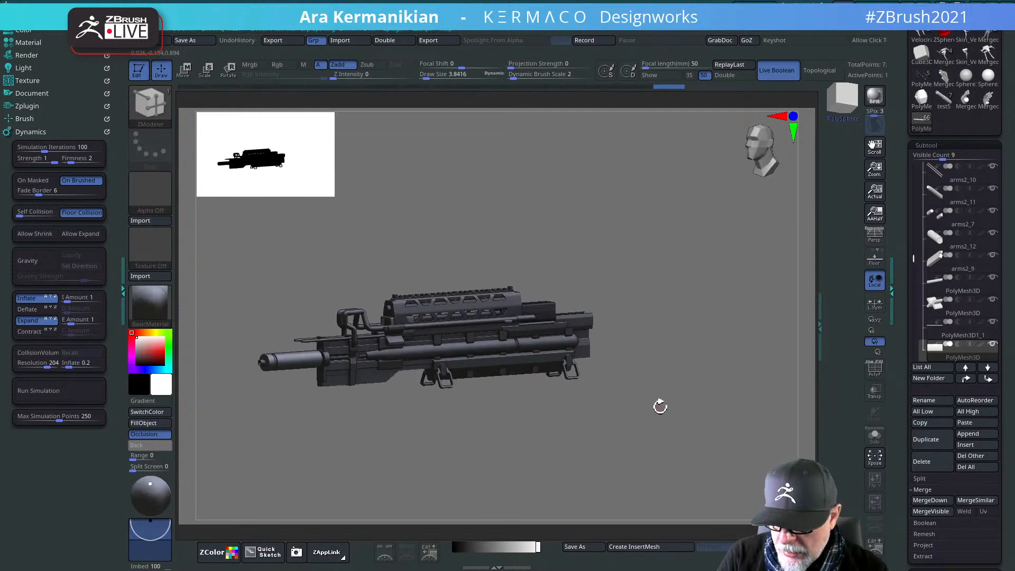
left_click_drag(659, 406, 652, 422)
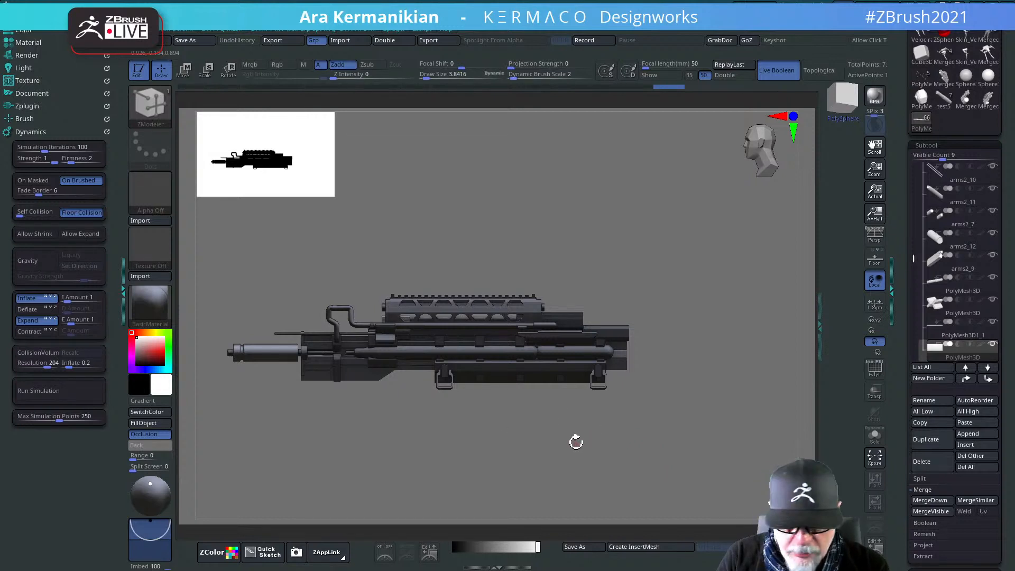
left_click_drag(575, 442, 688, 389)
left_click_drag(618, 467, 566, 360)
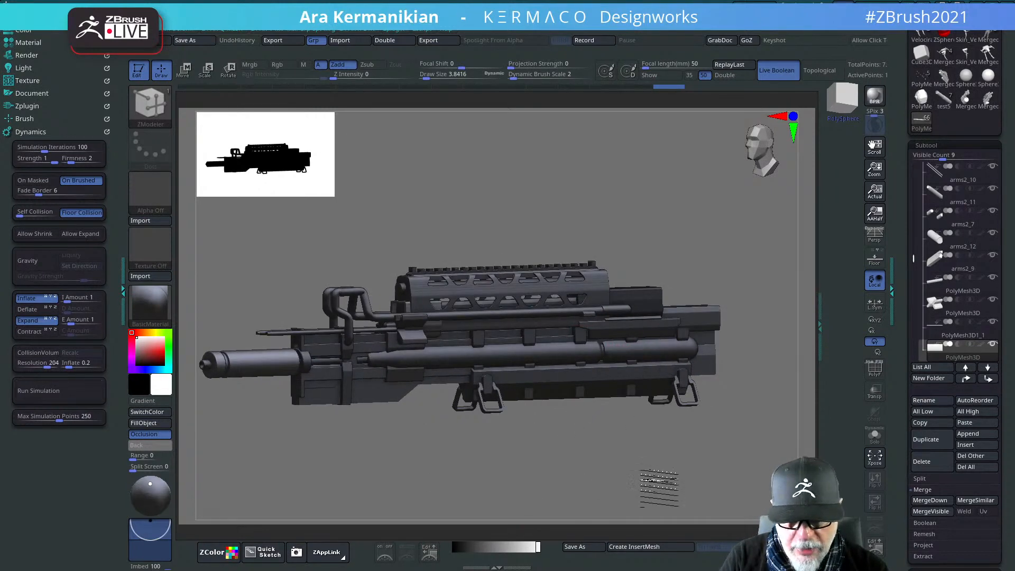
left_click_drag(658, 486, 660, 443)
mouse_move(652, 253)
left_mouse_down("alt")
mouse_move(614, 265)
mouse_move(652, 242)
left_mouse_up("alt")
left_click_drag(542, 258, 453, 310)
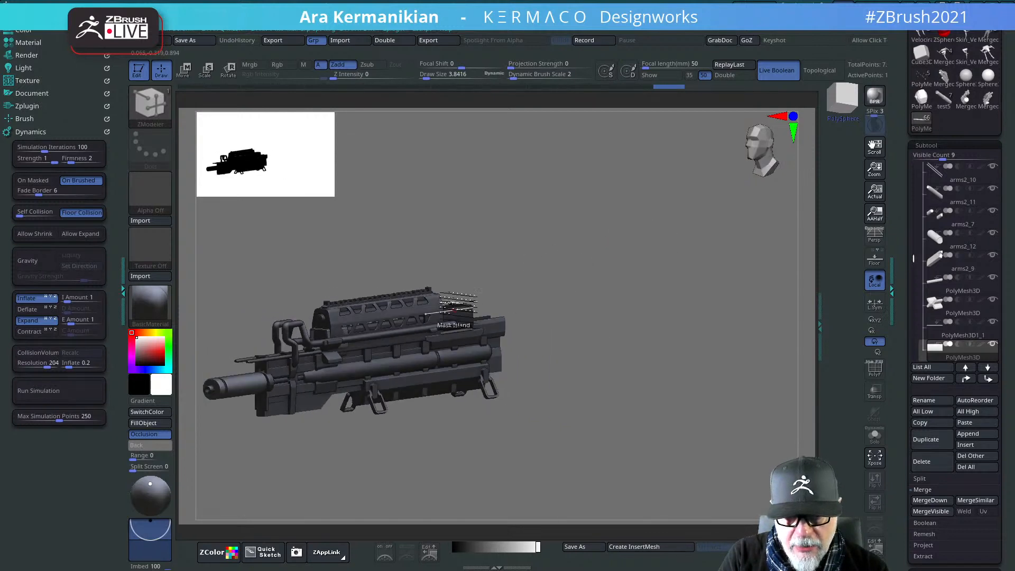
left_click_drag(594, 349, 459, 365)
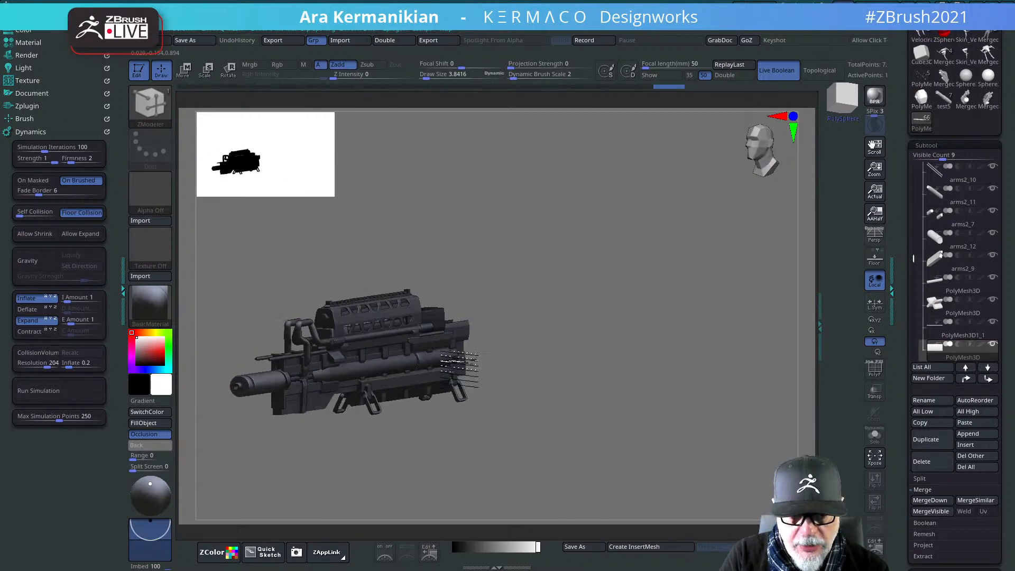
left_click_drag(543, 348, 547, 316)
left_click_drag(616, 267, 467, 327)
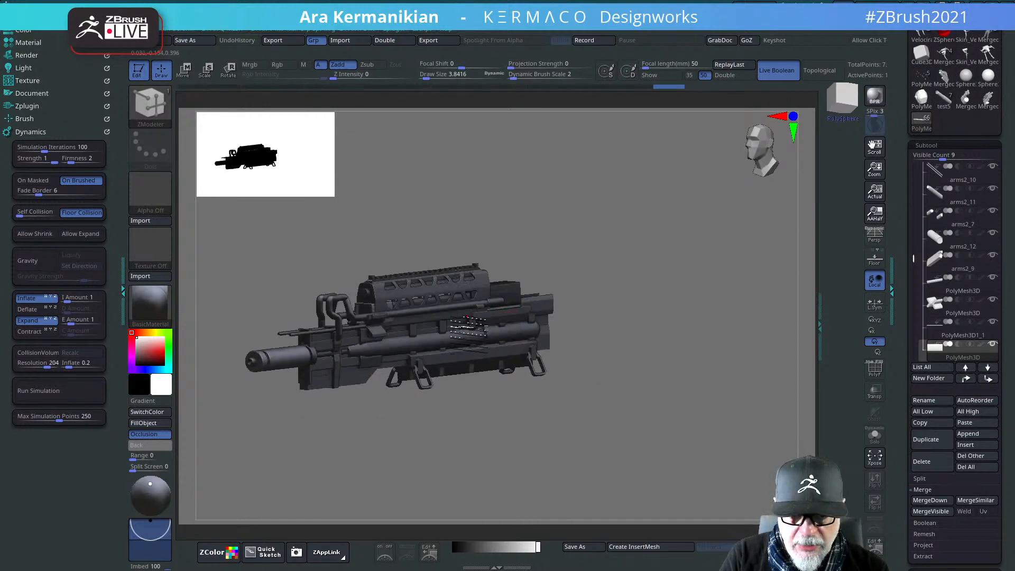
left_click_drag(585, 242, 658, 246, "shift")
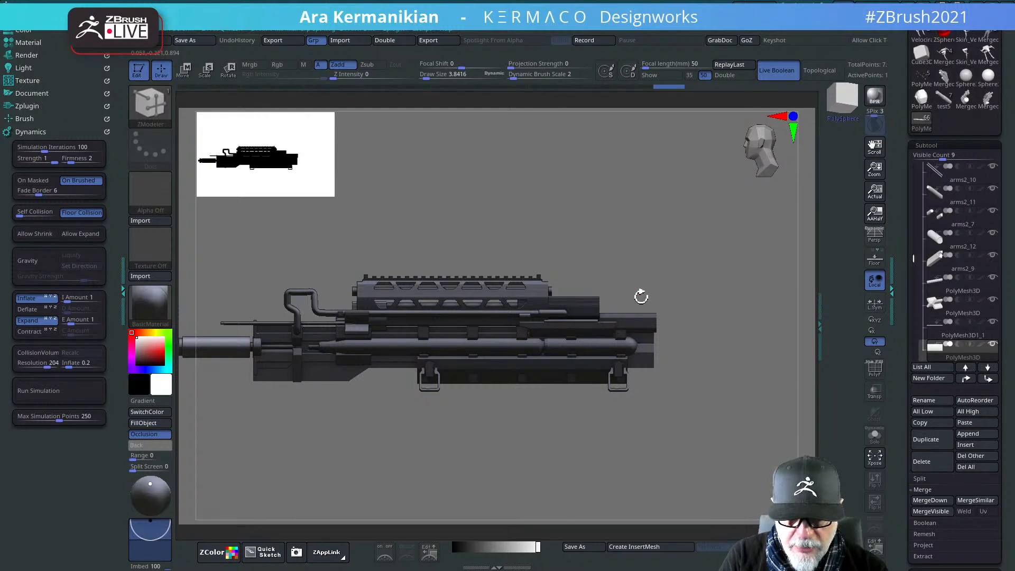
mouse_move(739, 382)
left_mouse_down("alt")
mouse_move(711, 376)
mouse_move(735, 375)
left_mouse_up("alt")
left_click_drag(666, 330, 707, 305)
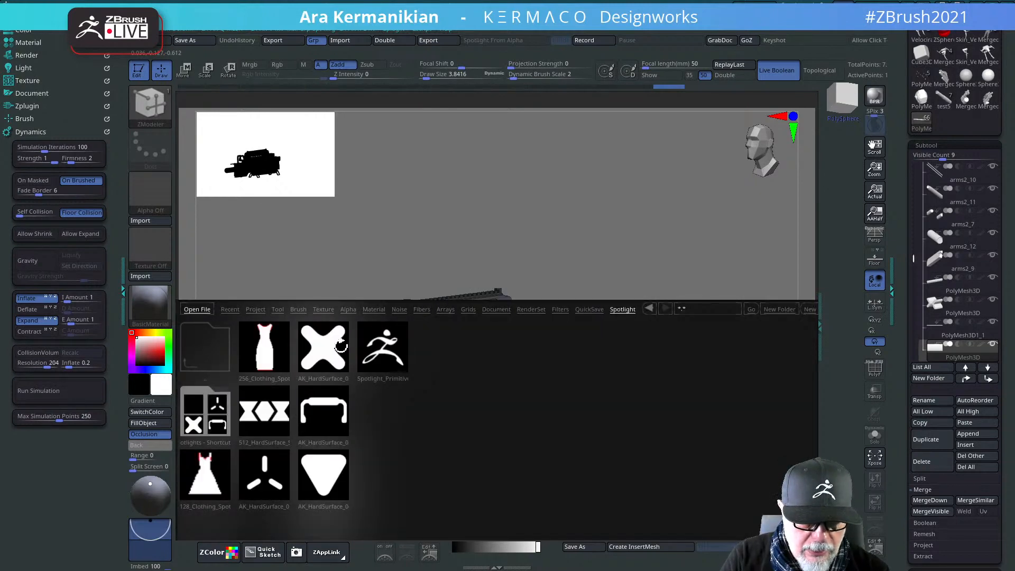
Step: Load the AK_HardSurface Spotlight set with the rounded X thumbnail and enlarge its notched, narrow-waisted shape beside the rifle for Snapshot3D
double_click(330, 353)
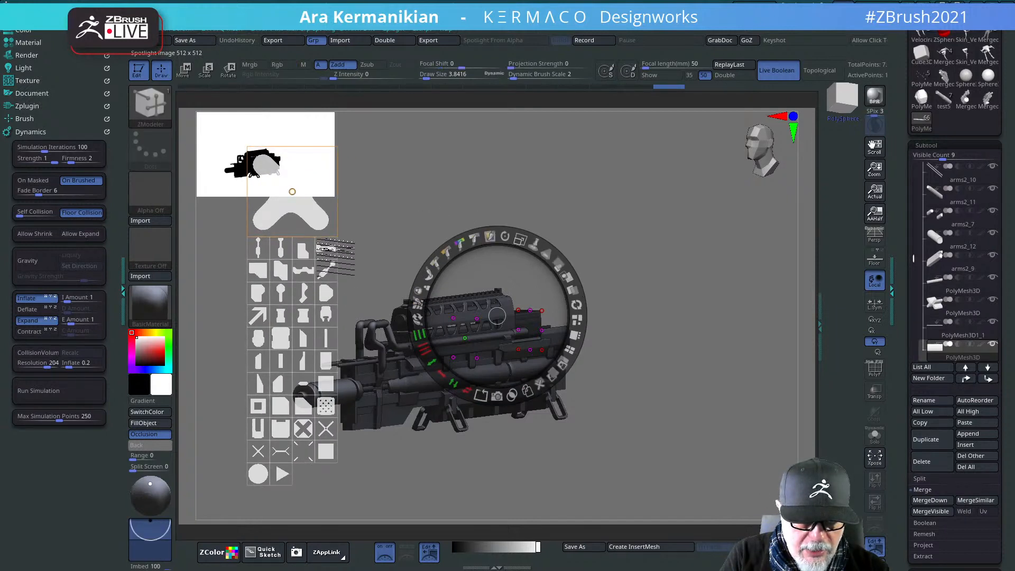
left_click(327, 246)
left_click_drag(327, 246, 673, 226)
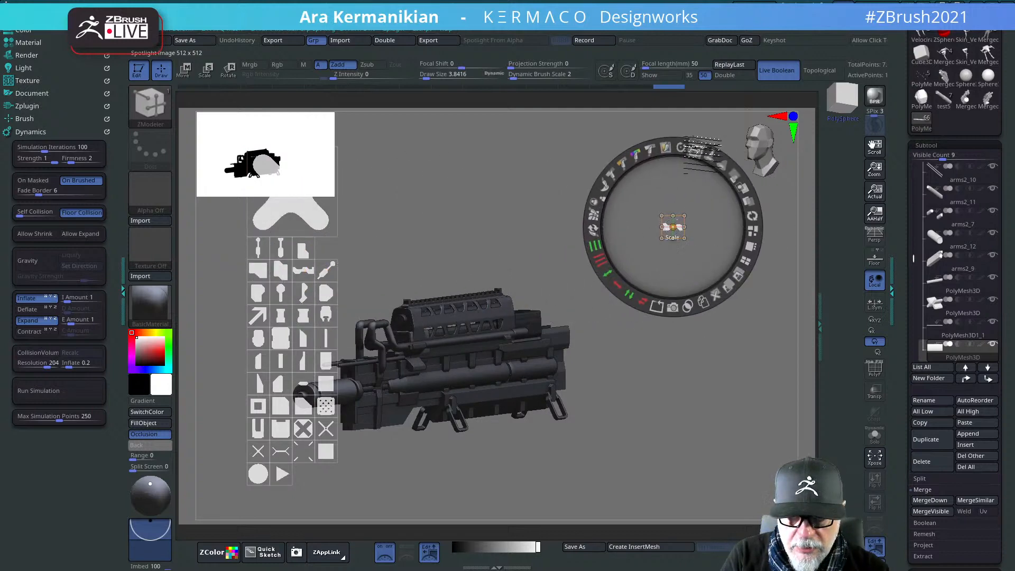
left_click_drag(696, 151, 716, 297)
mouse_move(674, 444)
left_mouse_down()
mouse_move(650, 436)
mouse_move(665, 440)
mouse_move(655, 447)
left_mouse_up()
key("z")
left_click_drag(679, 341, 747, 213)
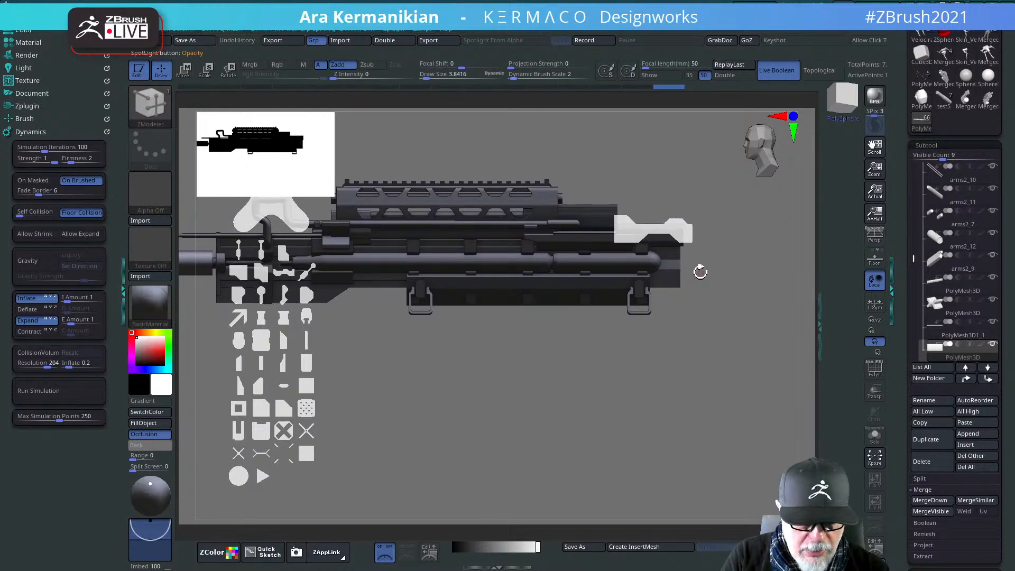
left_click_drag(662, 375, 641, 411, "alt")
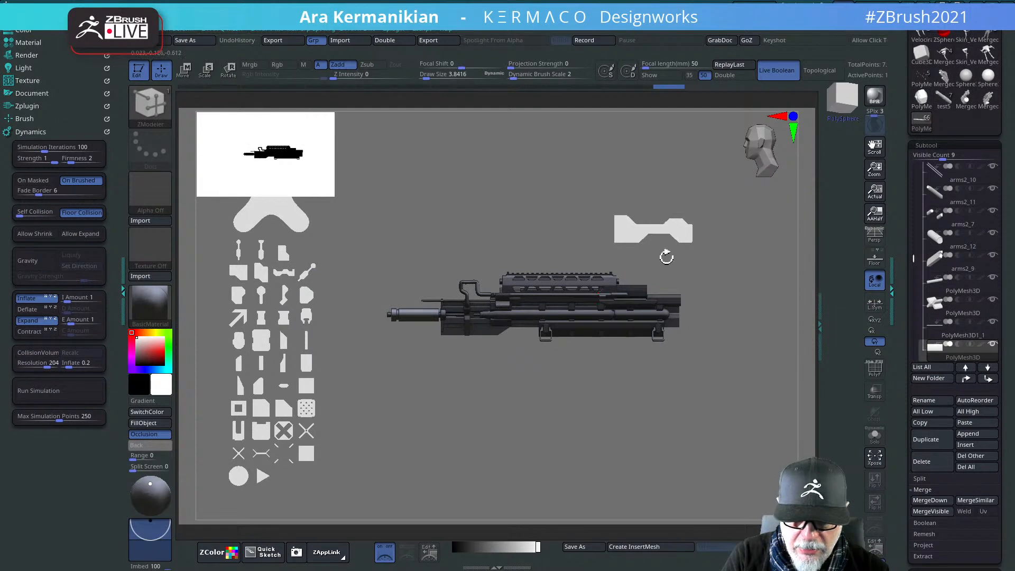
Step: Position the notched Spotlight shape over the handguard's rear half, stretch it lengthwise, and create a new Snapshot3D subtool from it
key("z")
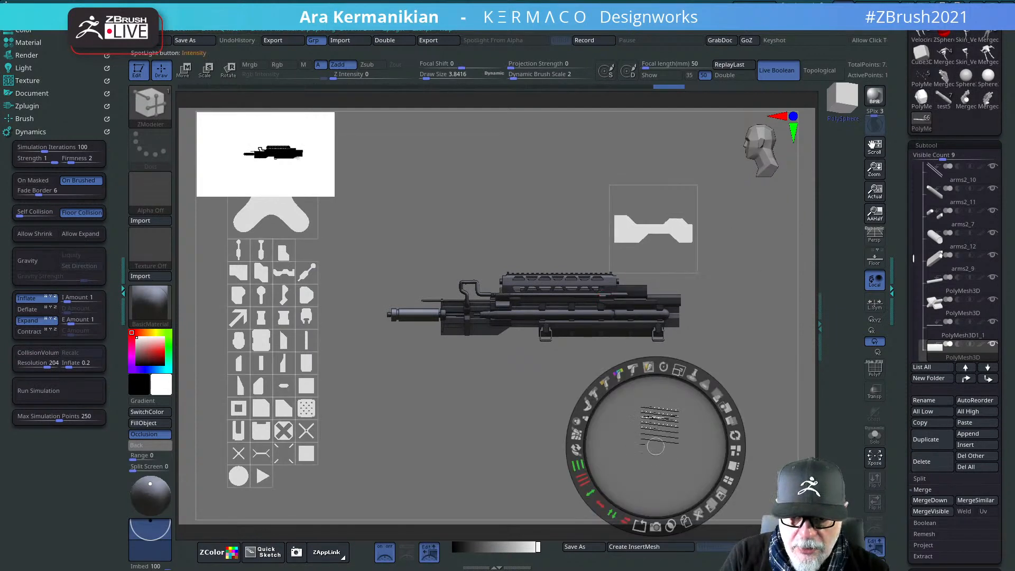
left_click(659, 235)
left_click_drag(653, 228, 664, 321)
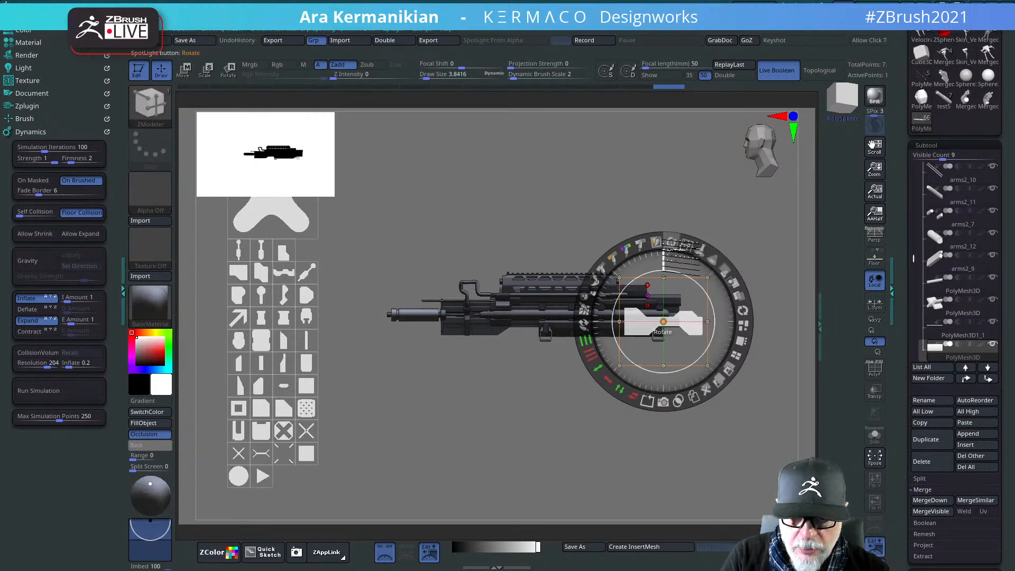
left_click_drag(691, 248, 688, 252)
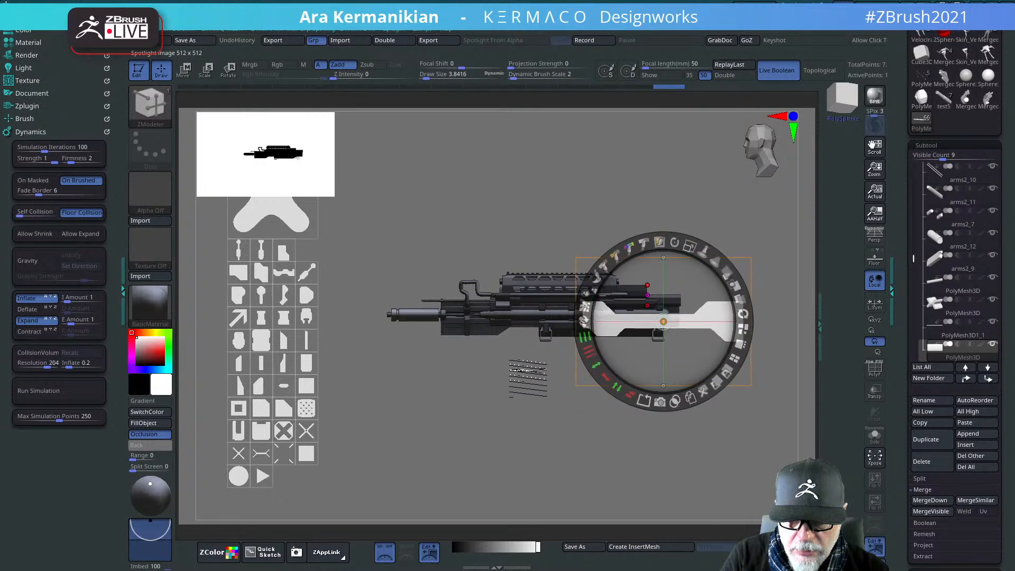
left_click_drag(701, 361, 661, 351)
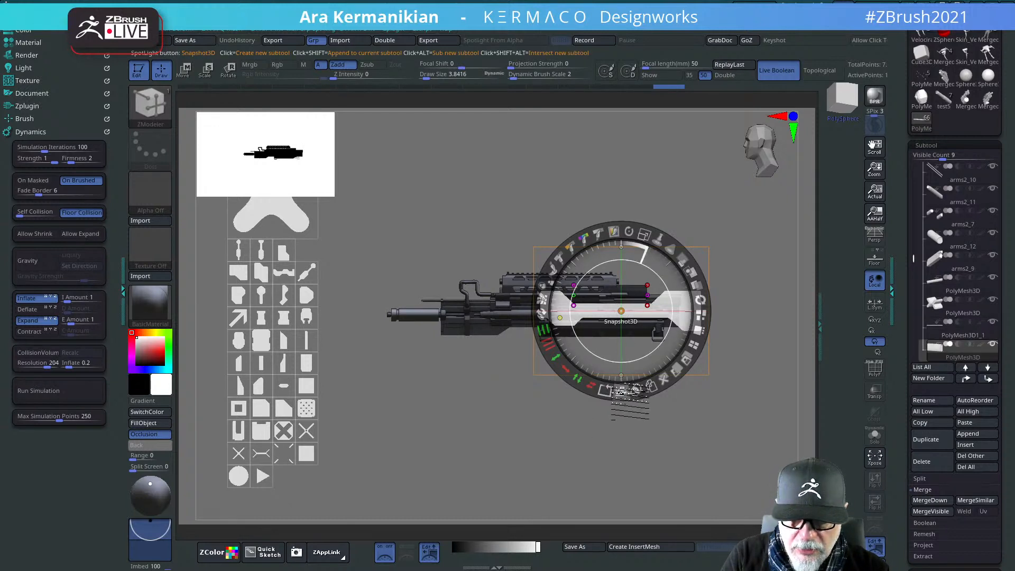
left_click(622, 393)
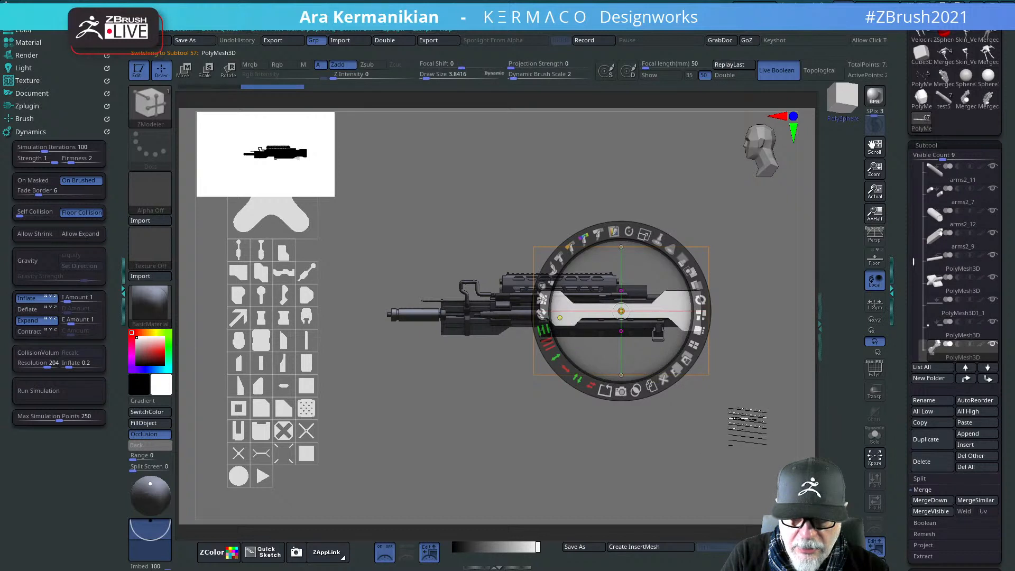
key("shift+z")
Step: Examine the new notched part's polyframe, edges and fit on the rifle from several close three-quarter angles
mouse_move(712, 415)
left_mouse_down()
mouse_move(668, 462)
mouse_move(616, 428)
mouse_move(657, 430)
mouse_move(664, 387)
mouse_move(729, 409)
left_mouse_up()
key("w")
left_click_drag(421, 364, 389, 364)
left_click_drag(671, 284, 821, 357)
left_click(873, 369)
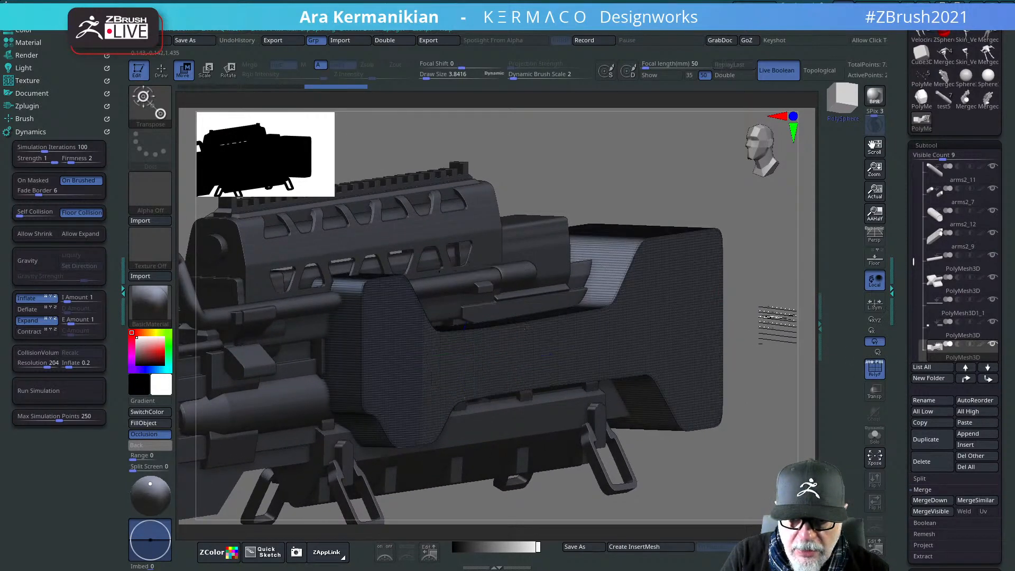
left_click_drag(771, 312, 756, 349)
left_click_drag(692, 249, 667, 282)
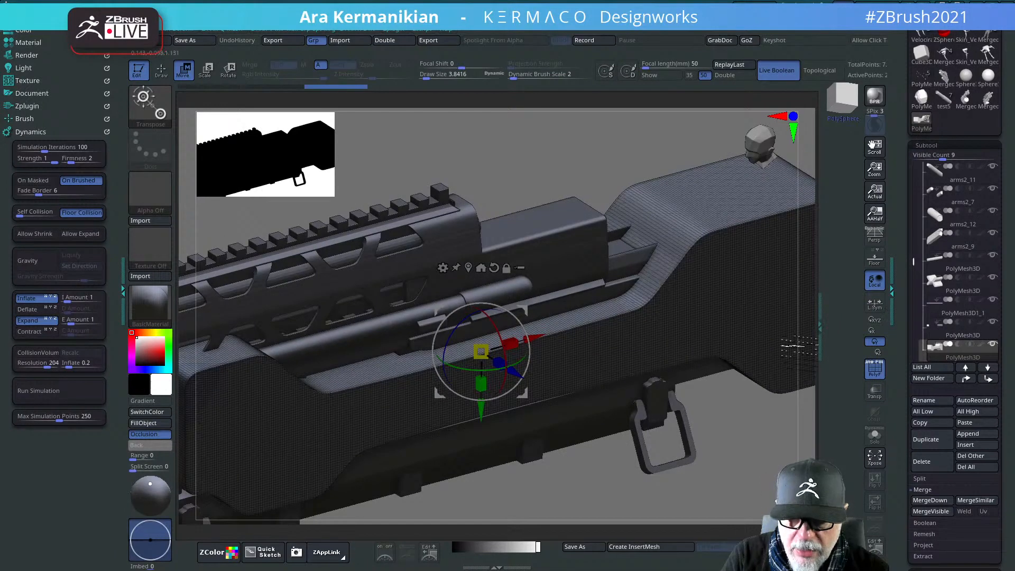
left_click(875, 371)
left_click_drag(745, 459, 694, 367)
left_click_drag(691, 191, 718, 381, "alt")
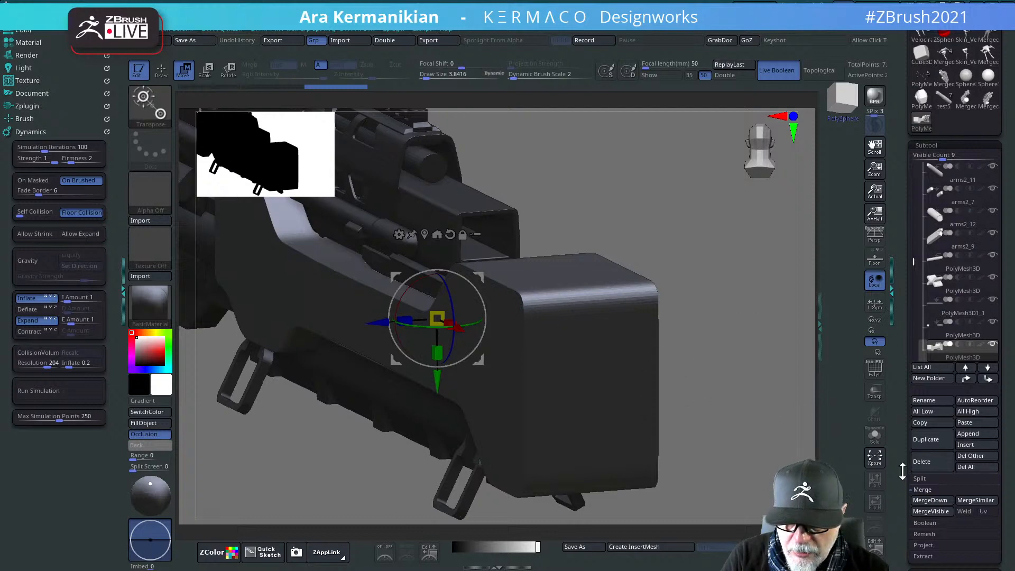
Step: Bevel the new part's creased edges with a Bevel Width of 0.01859
left_click_drag(903, 471, 915, 384)
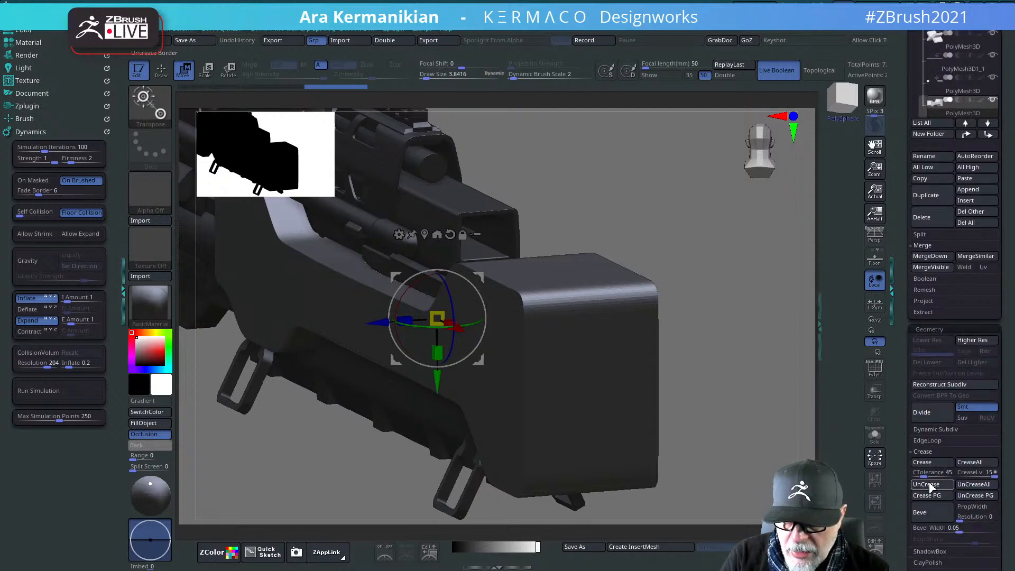
left_click_drag(896, 499, 895, 452)
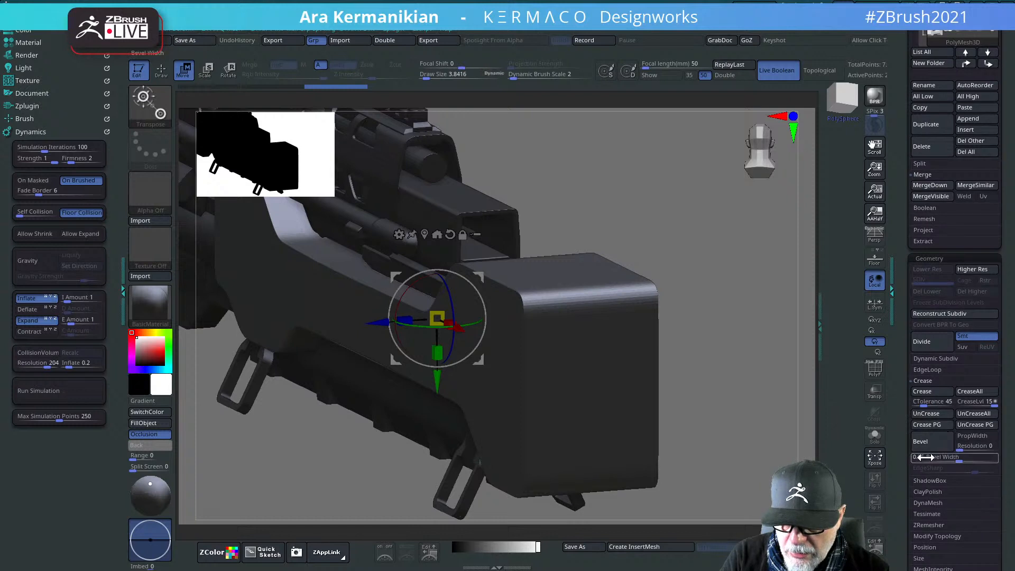
left_click_drag(955, 458, 947, 458)
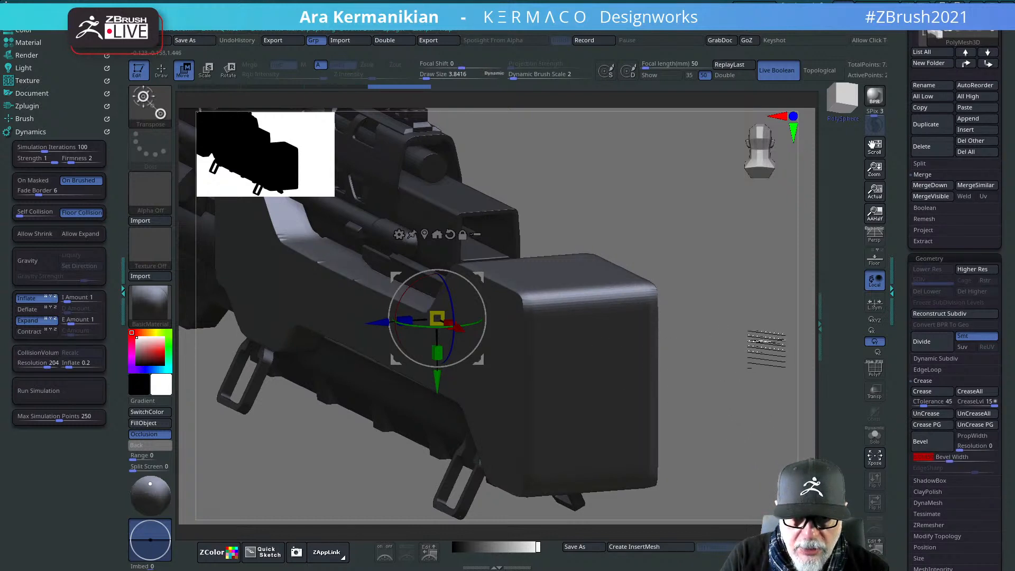
Step: Narrow the notched part across the rifle's width so its sides sit closer to the body
left_click_drag(709, 294, 340, 324)
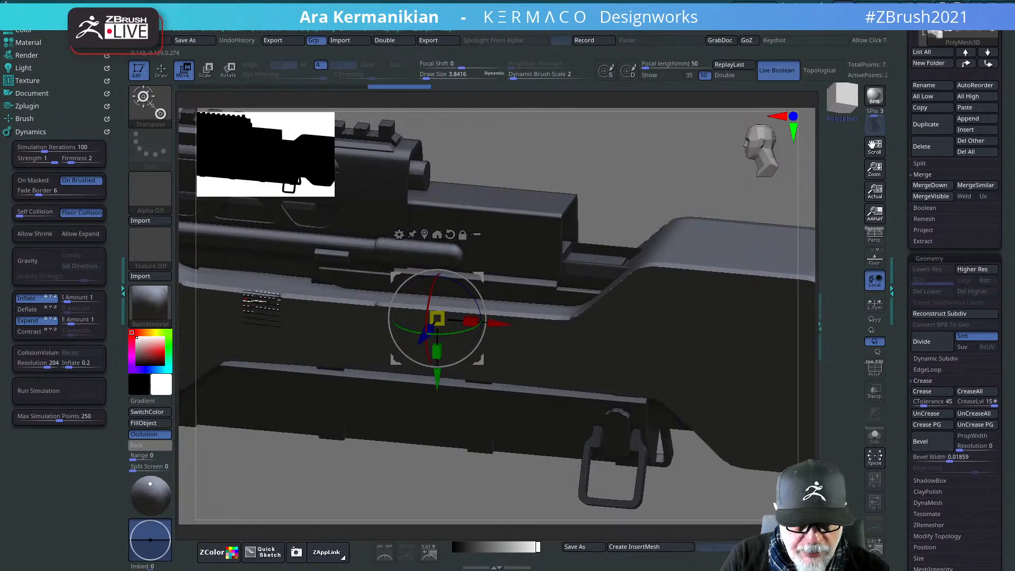
left_click_drag(611, 159, 661, 148)
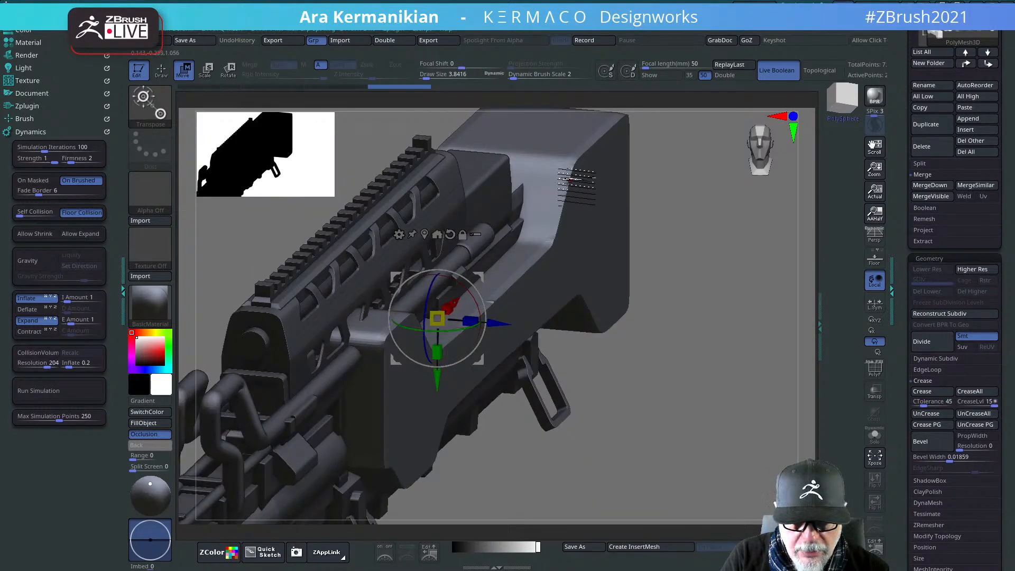
left_click_drag(706, 337, 739, 342)
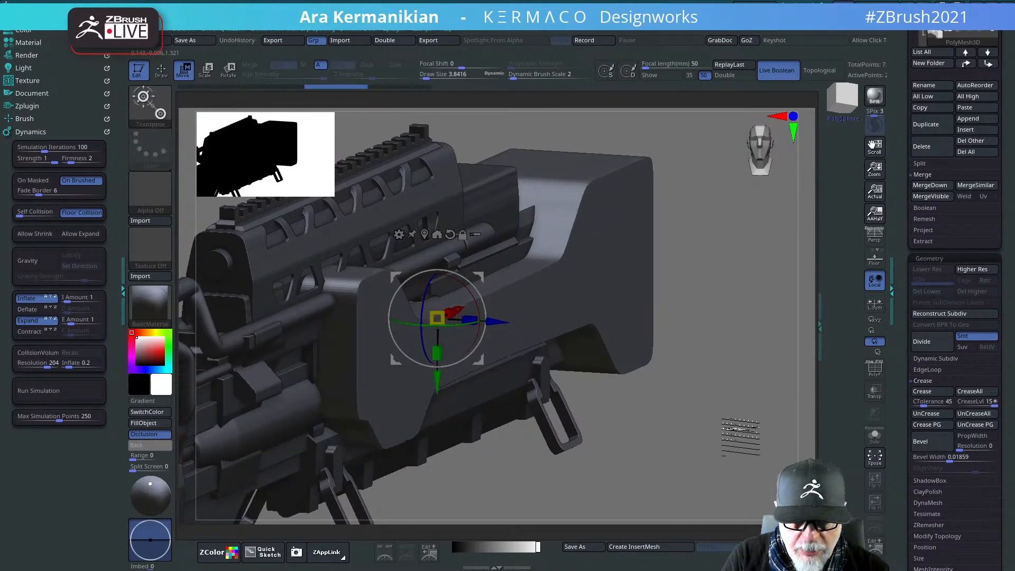
mouse_move(693, 403)
left_mouse_down()
mouse_move(716, 408)
mouse_move(735, 464)
mouse_move(579, 499)
mouse_move(450, 494)
left_mouse_up()
key("f")
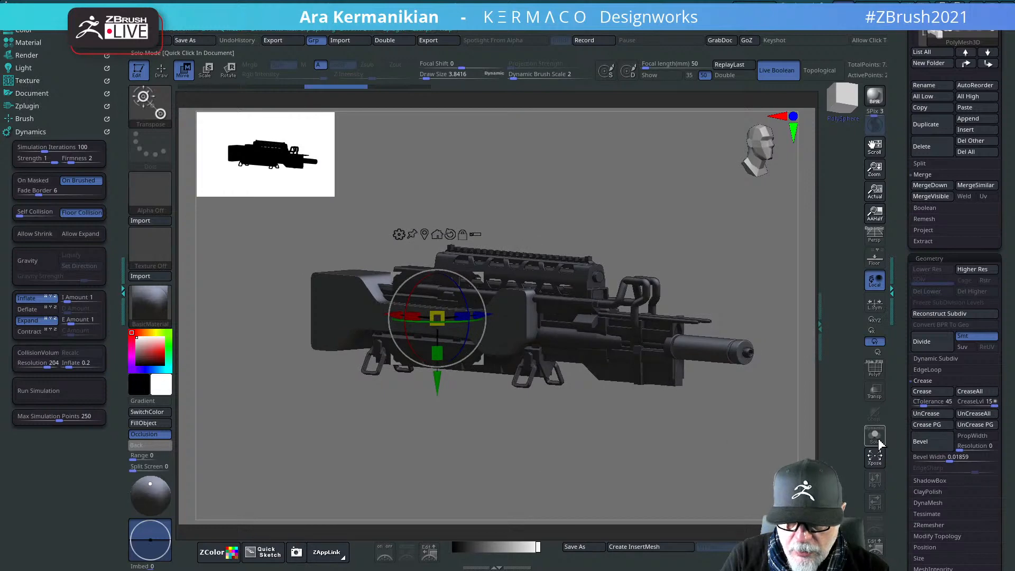
left_click_drag(680, 476, 627, 453)
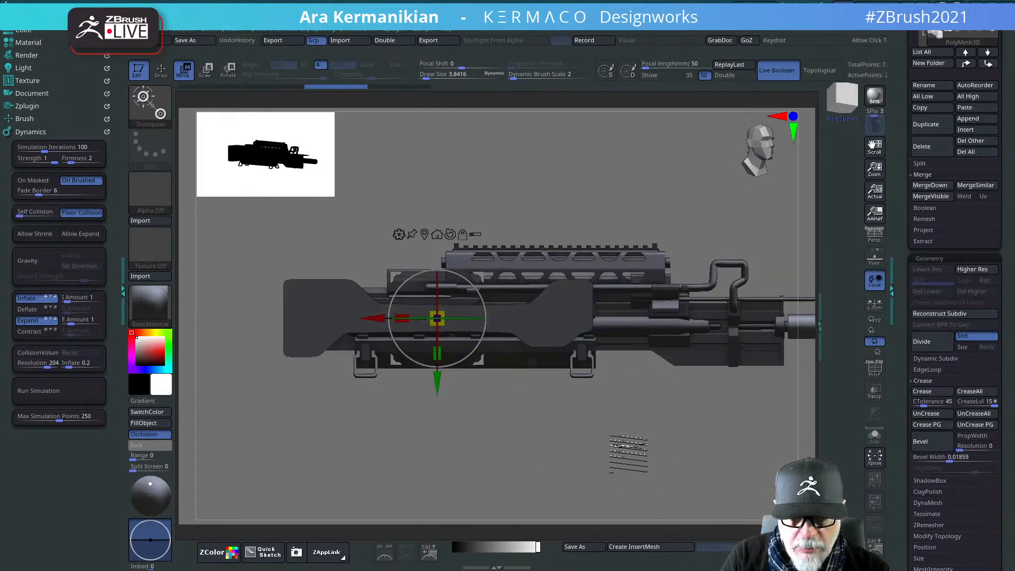
mouse_move(571, 489)
left_mouse_down()
mouse_move(556, 493)
mouse_move(576, 490)
mouse_move(572, 482)
left_mouse_up()
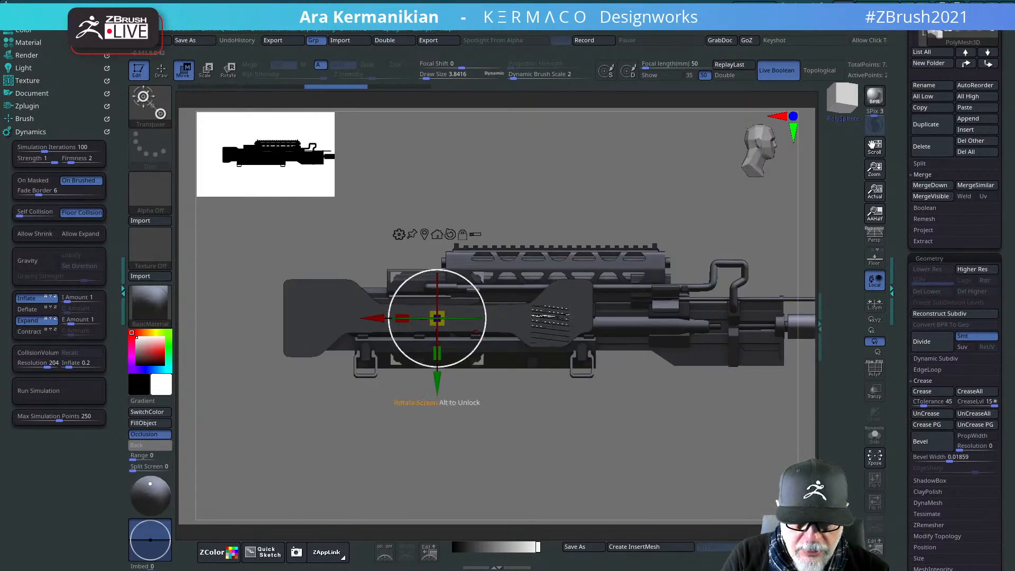
left_click_drag(521, 218, 614, 283)
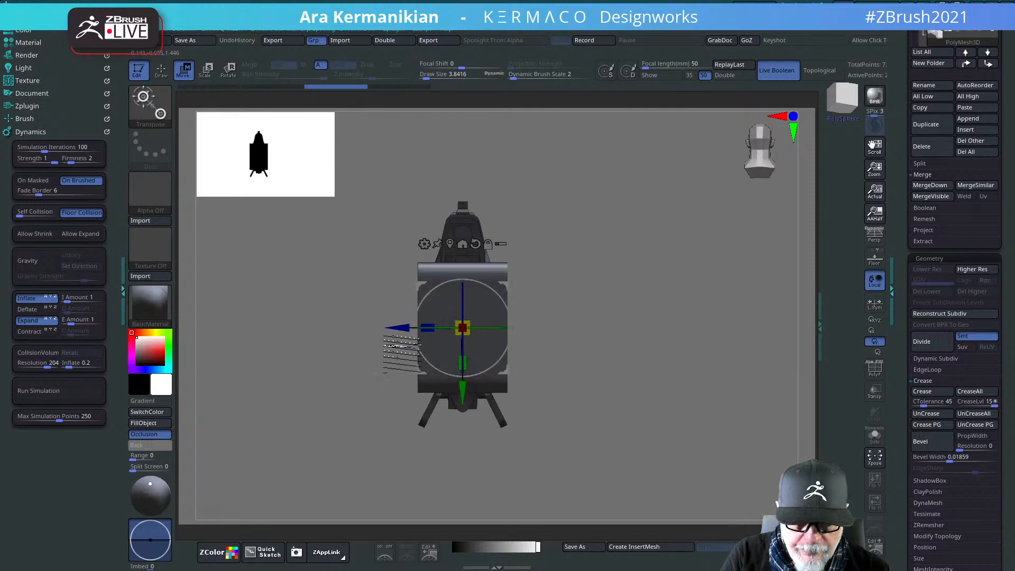
left_click_drag(430, 327, 479, 328)
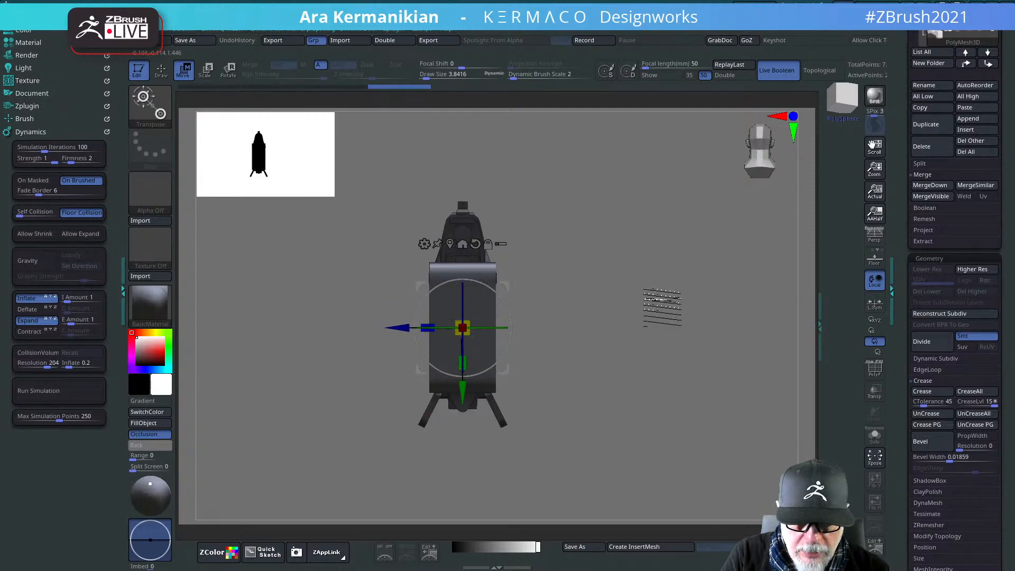
Step: Shorten the notched part along the rifle, reduce its height slightly, and position it over the handguard's rear
left_click_drag(643, 300, 689, 294, "shift")
left_click_drag(637, 200, 569, 197, "alt")
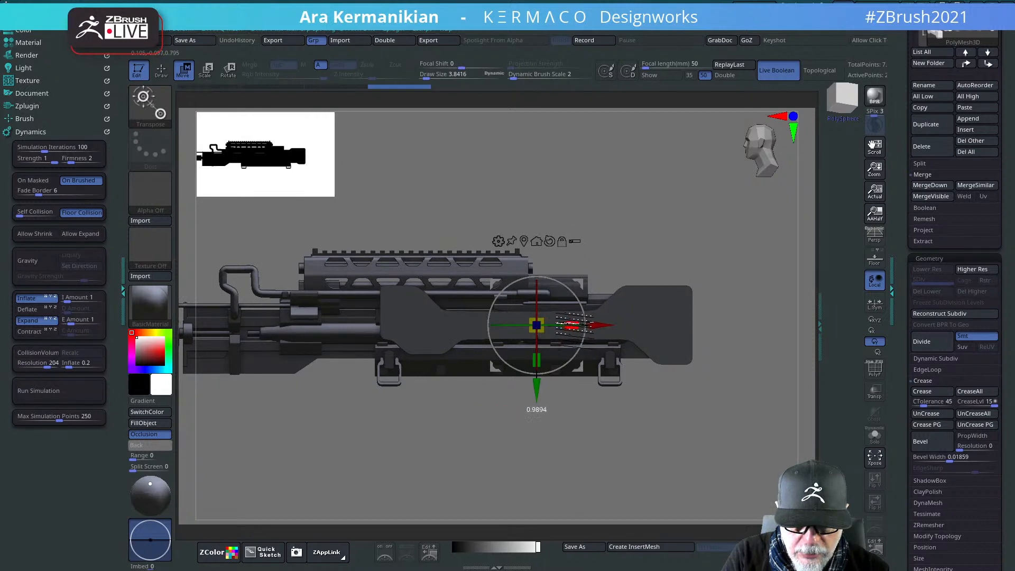
left_click_drag(591, 324, 579, 324)
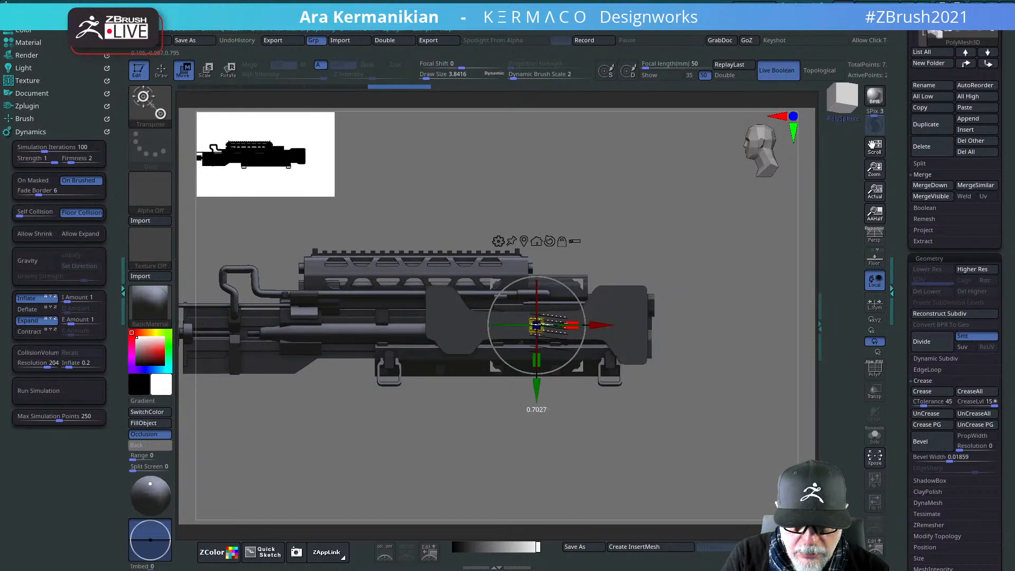
left_click_drag(571, 324, 595, 325)
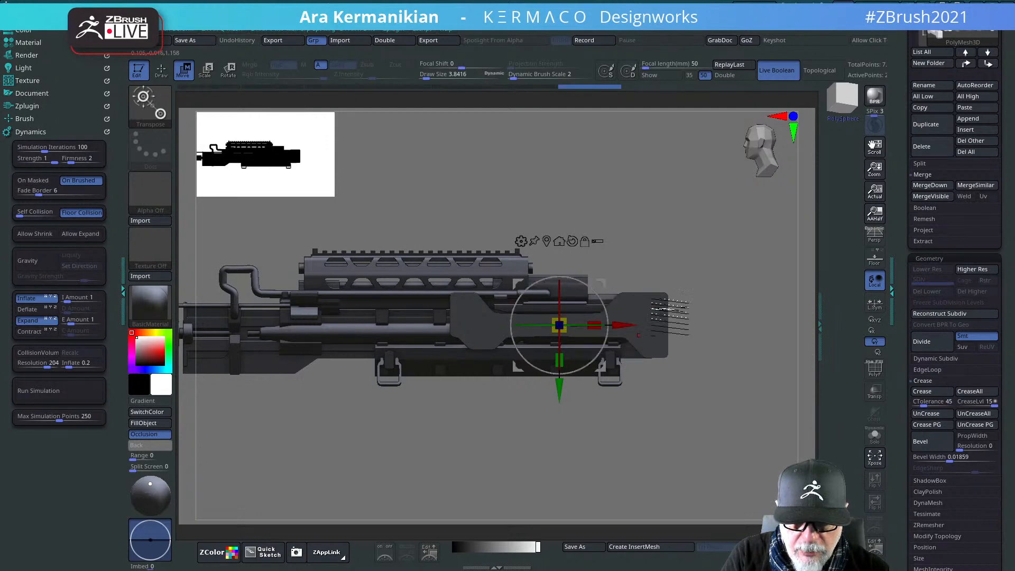
Step: Try the notched part flipped vertically and undo the flip
left_click_drag(679, 251, 745, 319)
key("ctrl+z")
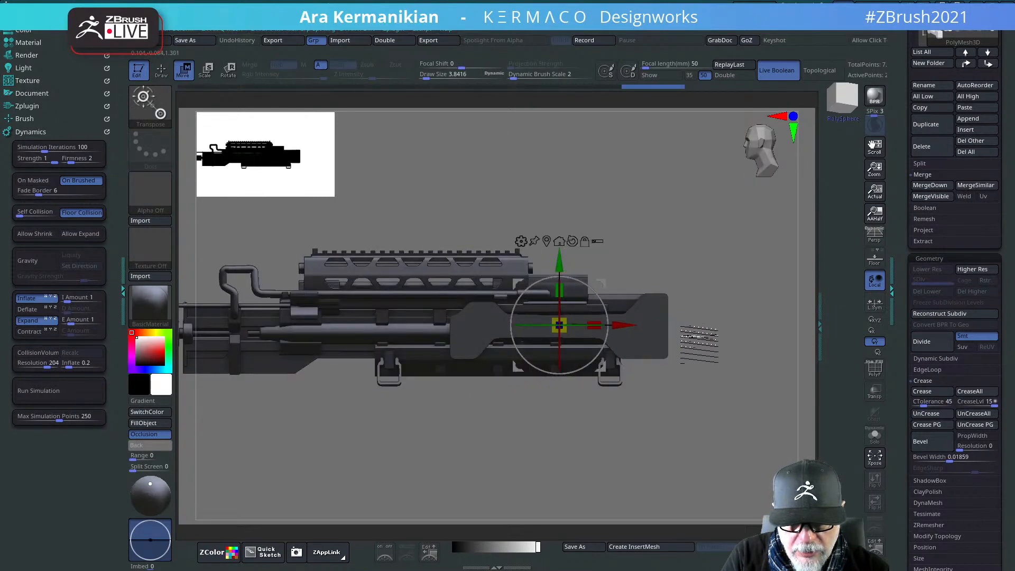
left_click_drag(728, 365, 712, 343)
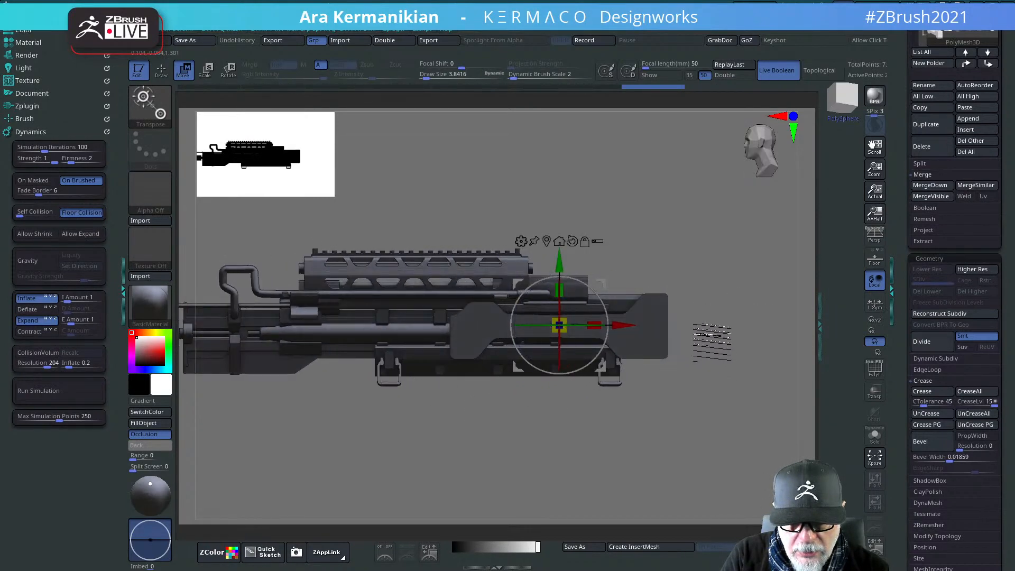
key("ctrl+z")
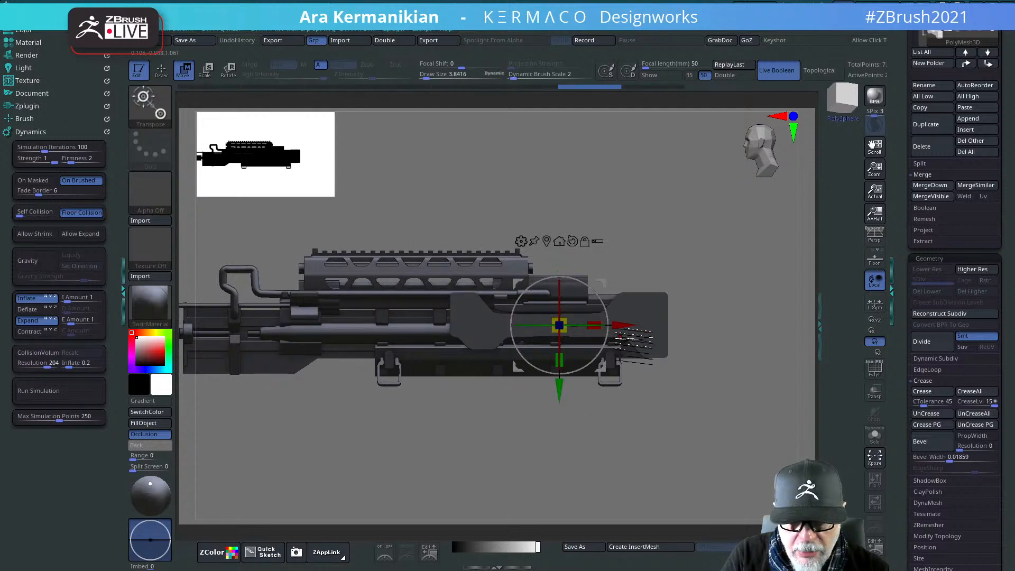
Step: Shorten the notched part slightly more along the rifle's length
left_click_drag(721, 314, 701, 337, "alt")
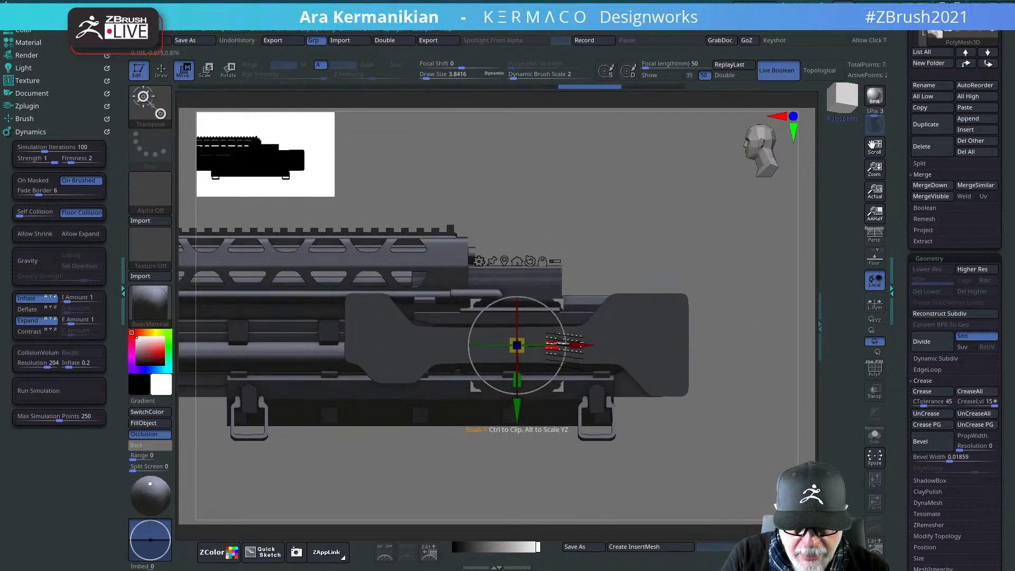
left_click_drag(564, 344, 554, 344)
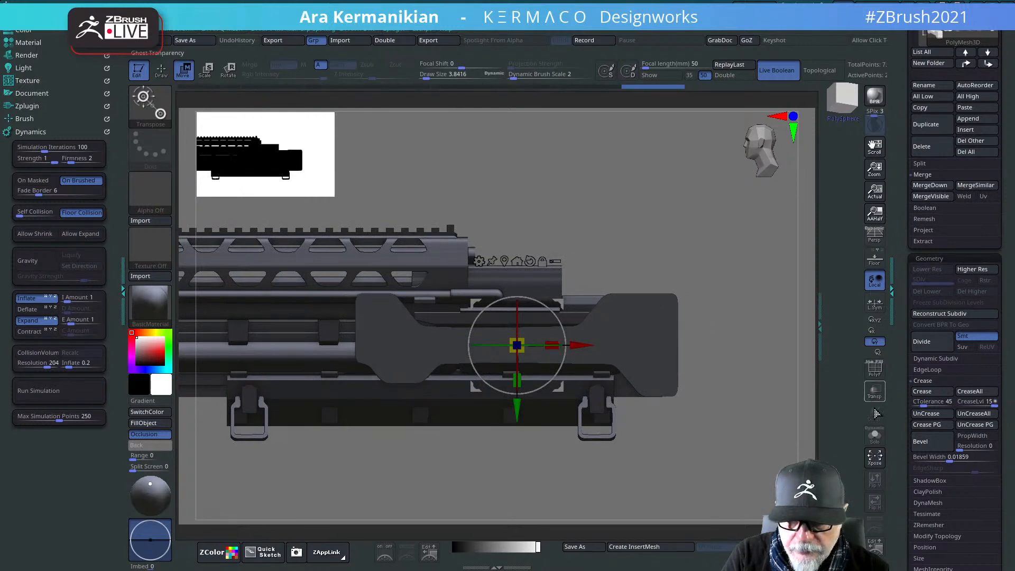
Step: Isolate the notched part, keep only one flat side face visible, and delete the hidden geometry
left_click(874, 436)
left_click_drag(721, 356, 659, 249)
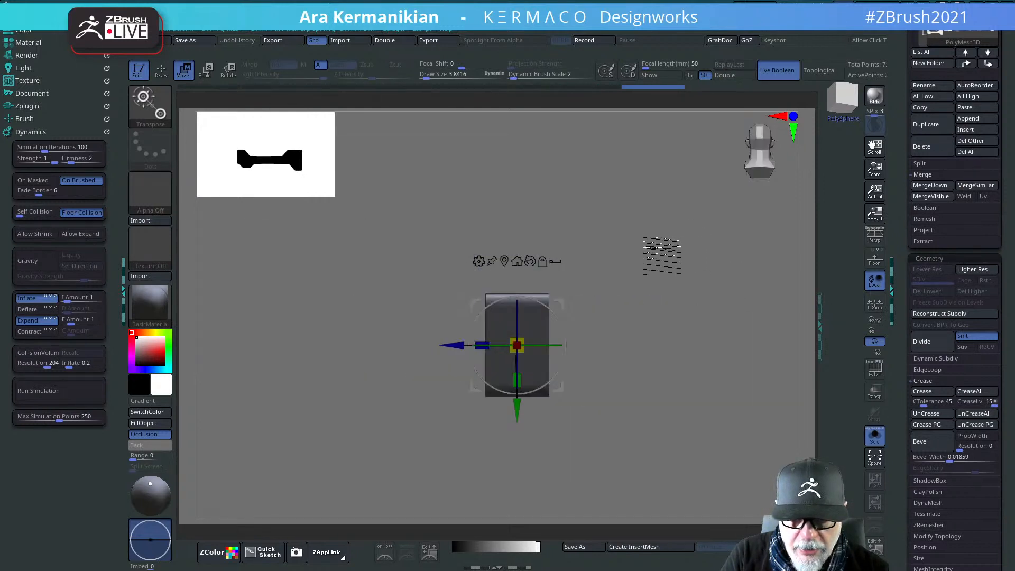
mouse_move(366, 229)
left_mouse_down("ctrl+shift")
mouse_move(502, 437)
mouse_move(486, 436)
mouse_move(487, 455)
left_mouse_up("ctrl+shift")
left_click_drag(654, 305, 701, 297)
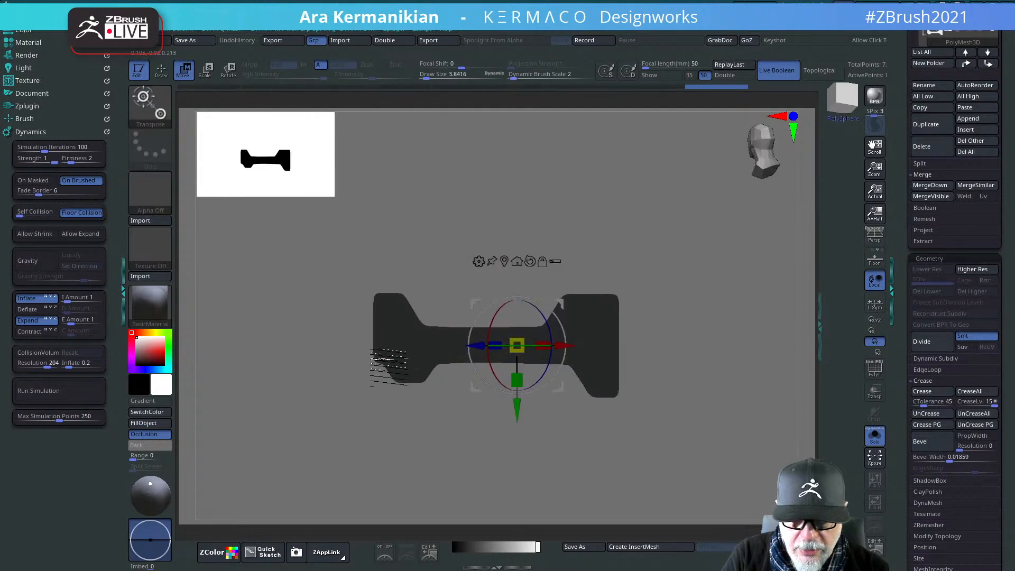
key("space")
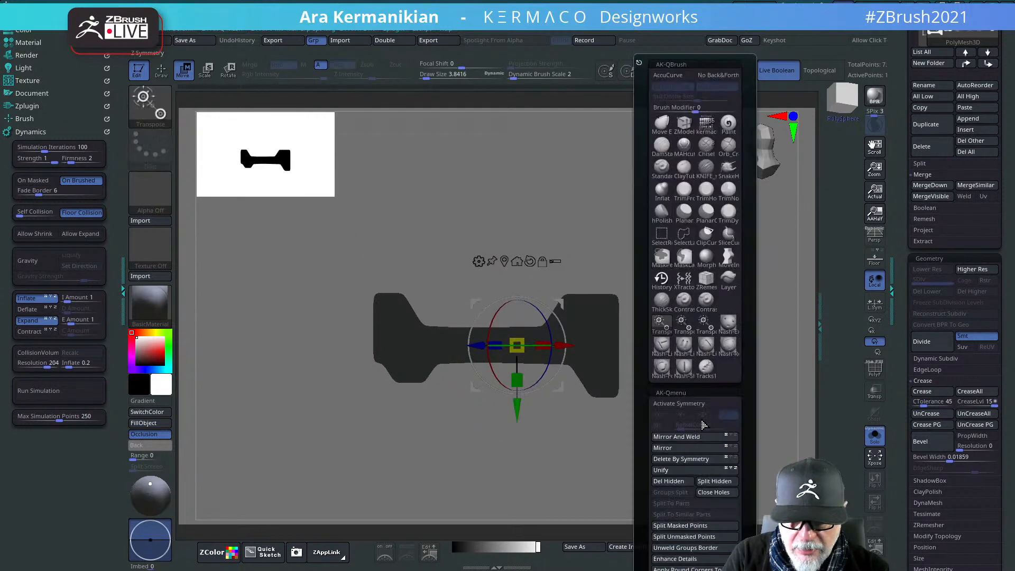
left_click(670, 481)
left_click_drag(566, 462, 594, 412)
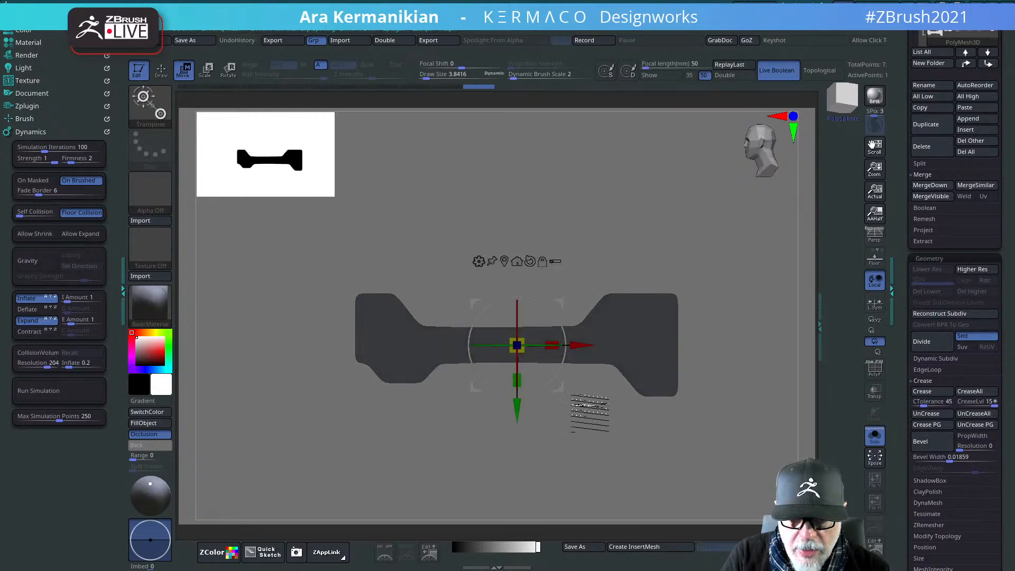
Step: Show the polygon wireframe on the isolated flat face and ZRemesh it with the target set to Half
left_click_drag(593, 456, 745, 484, "alt")
left_click_drag(571, 473, 631, 486, "alt")
left_click(875, 375)
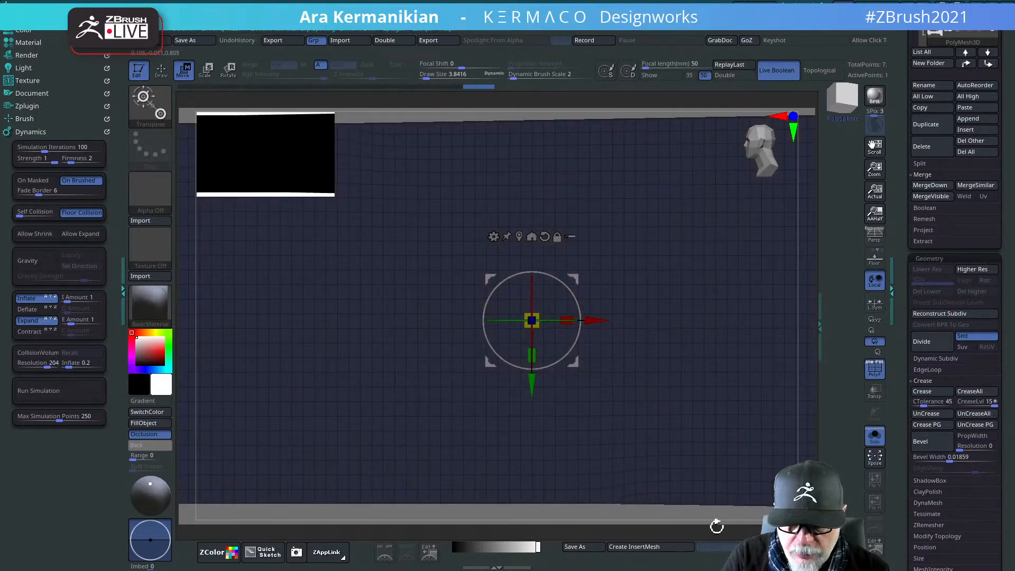
left_click_drag(727, 513, 497, 489, "alt")
left_click_drag(778, 413, 798, 396, "alt")
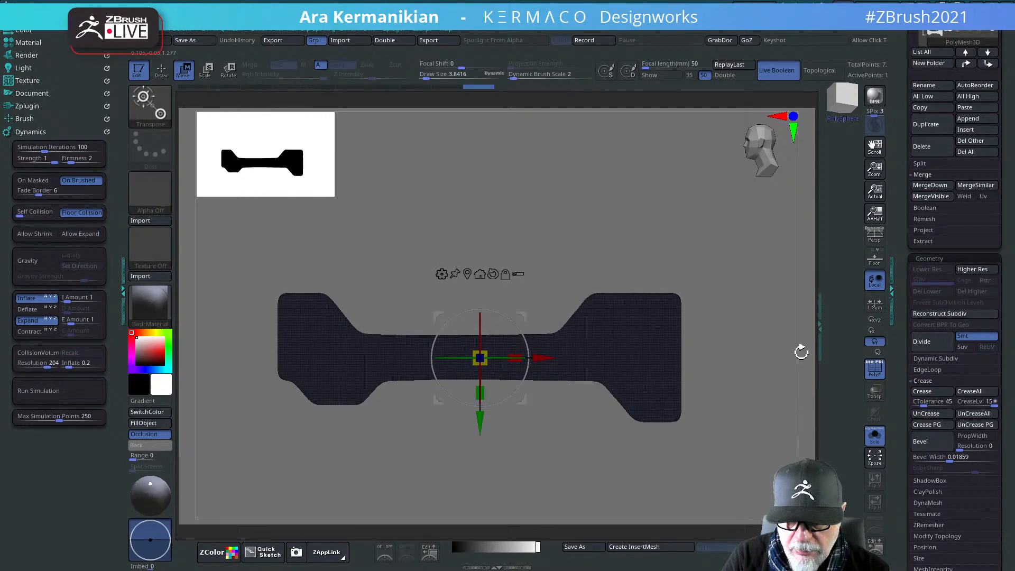
scroll(960, 468, "down", 5)
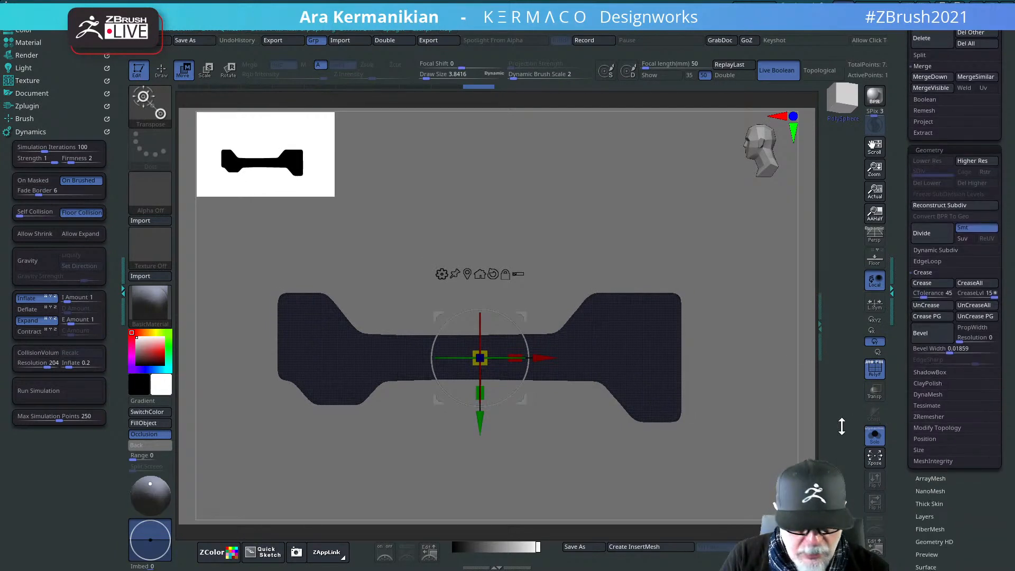
key("space")
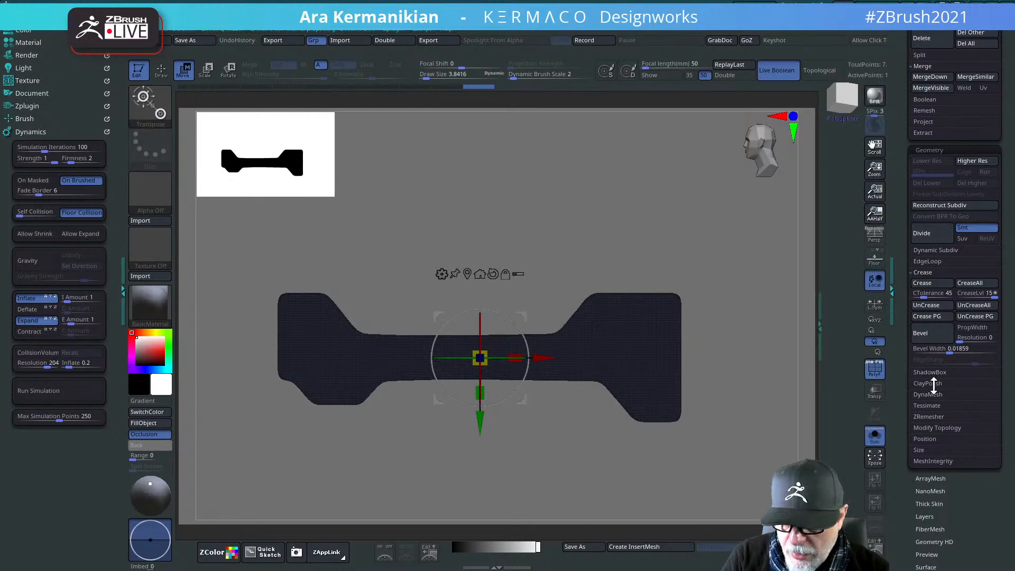
left_click(934, 417)
key("space")
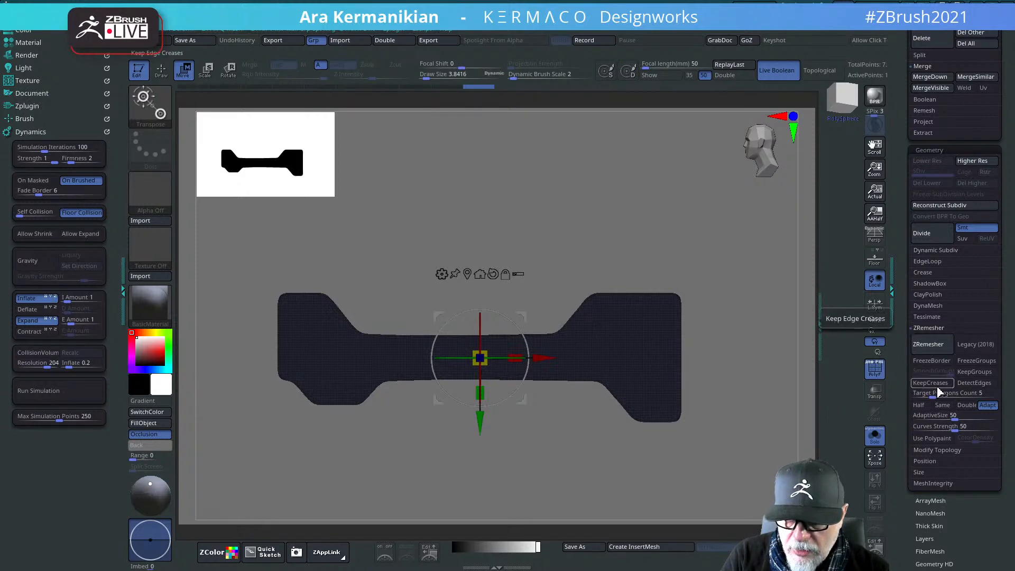
left_click(918, 405)
left_click(928, 344)
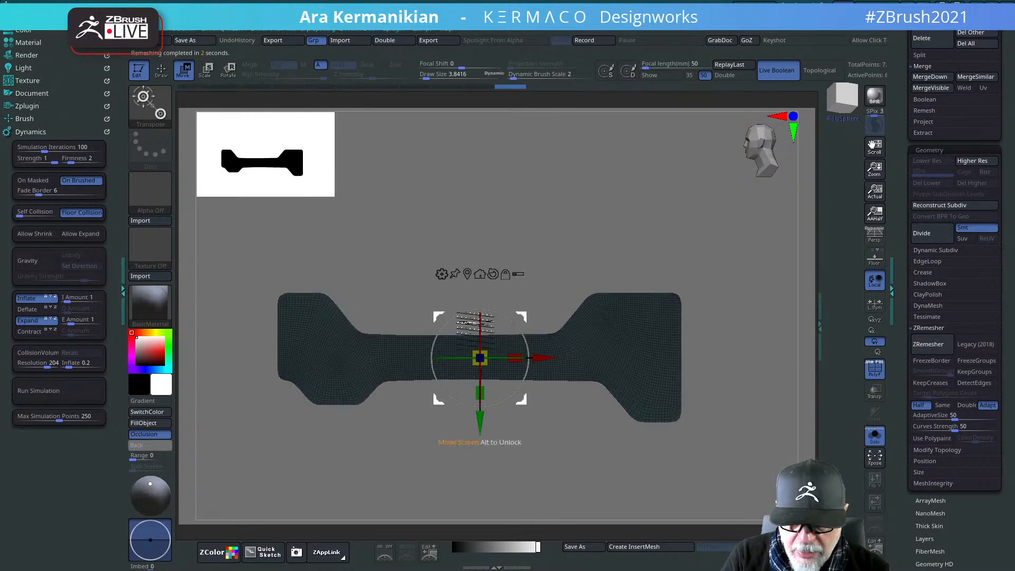
Step: Try two further Half-target ZRemesher passes on the flat face and undo them
left_click(929, 347)
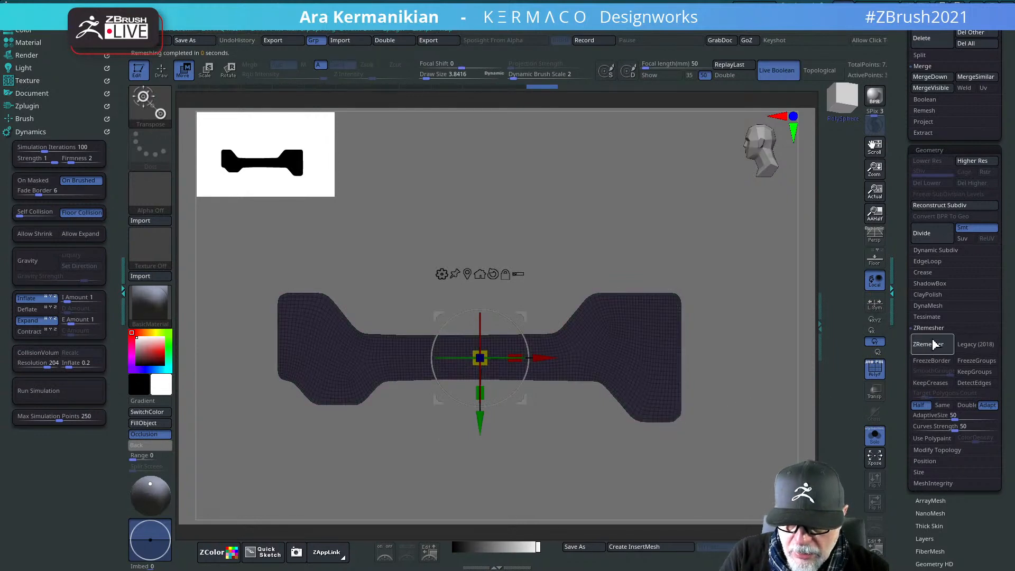
left_click(935, 346)
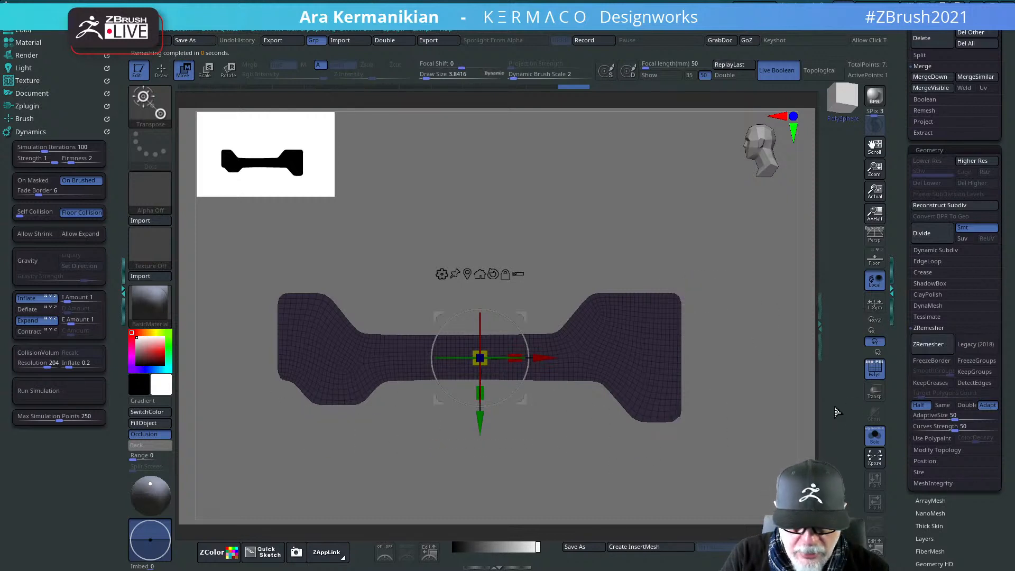
key("ctrl+z")
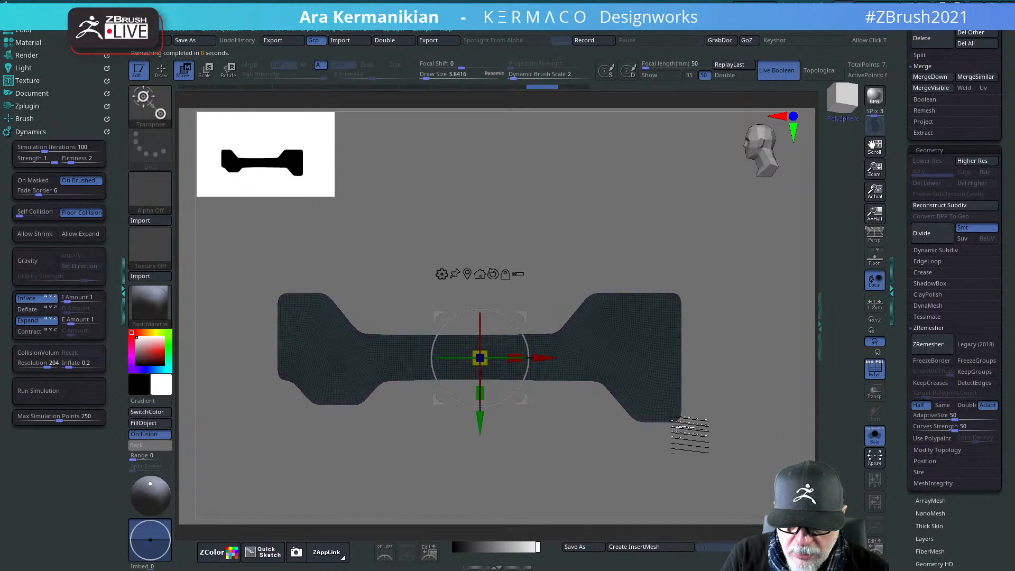
key("ctrl+z")
Step: Bring the rest of the rifle back into view and centre the transform gizmo on the flat part
mouse_move(743, 351)
left_mouse_down()
mouse_move(729, 328)
mouse_move(727, 339)
mouse_move(718, 328)
mouse_move(702, 340)
left_mouse_up()
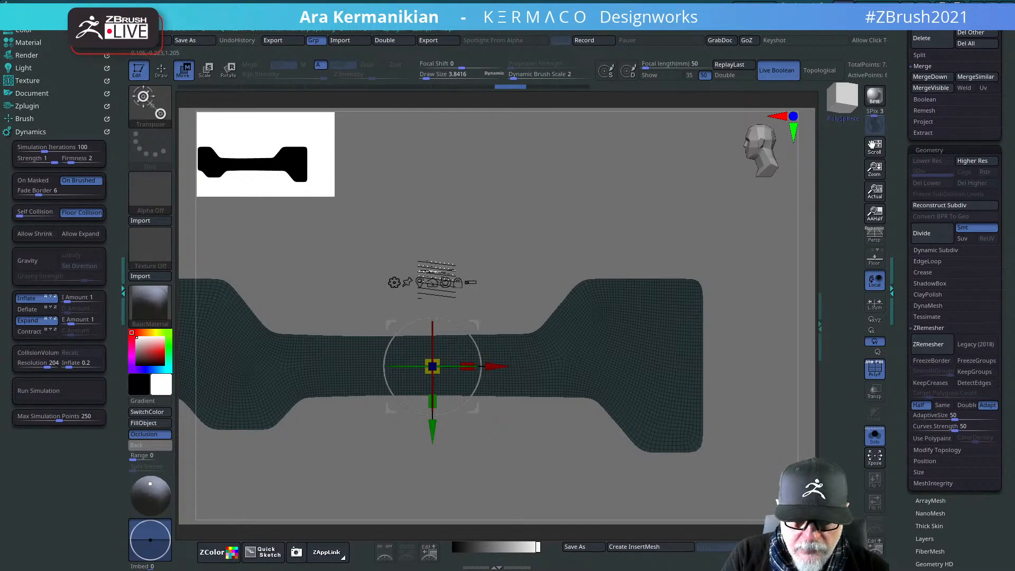
left_click(432, 282)
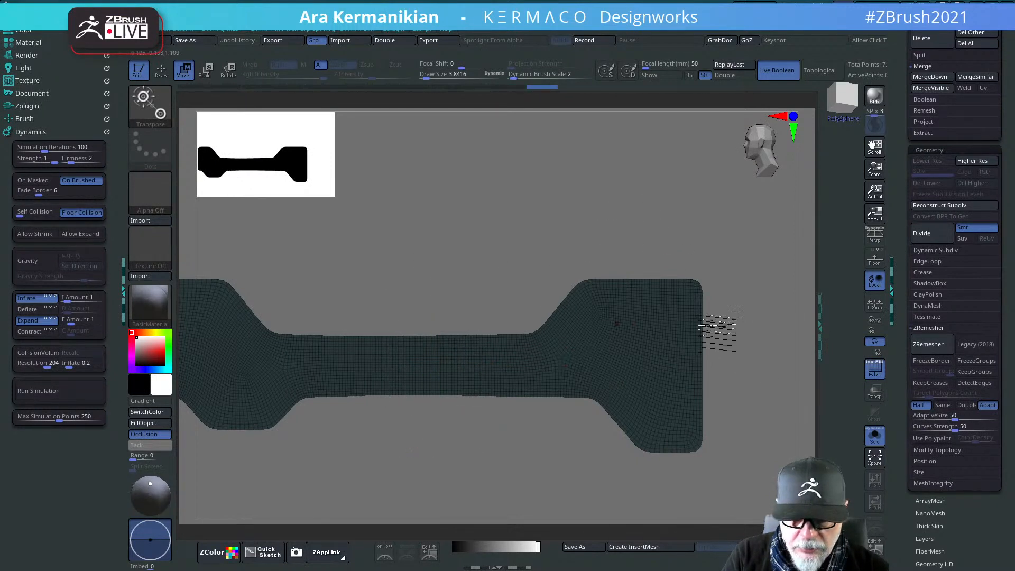
left_click(875, 437)
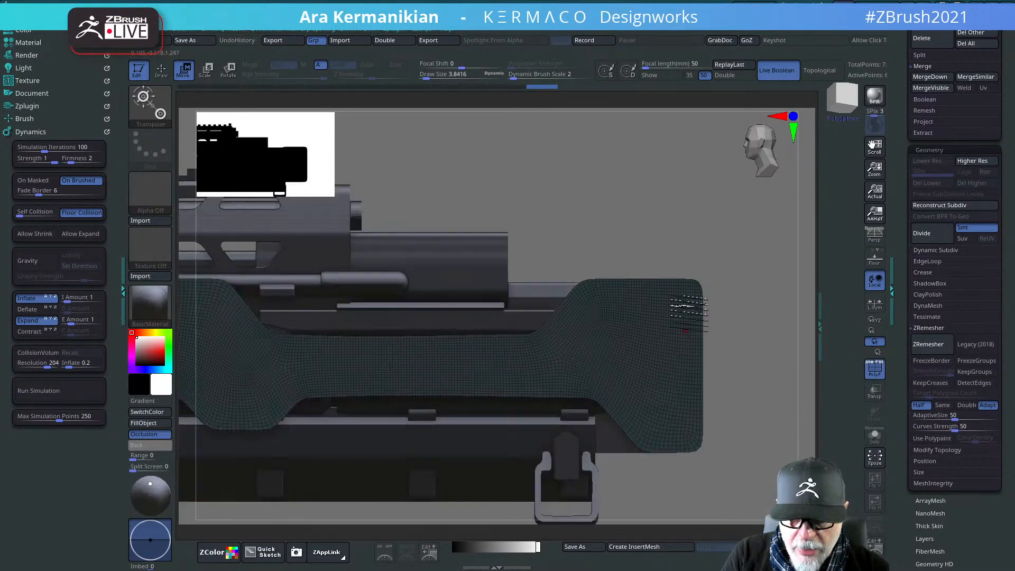
left_click_drag(678, 212, 548, 238, "alt")
left_click_drag(375, 343, 430, 313, "alt")
left_click(395, 271)
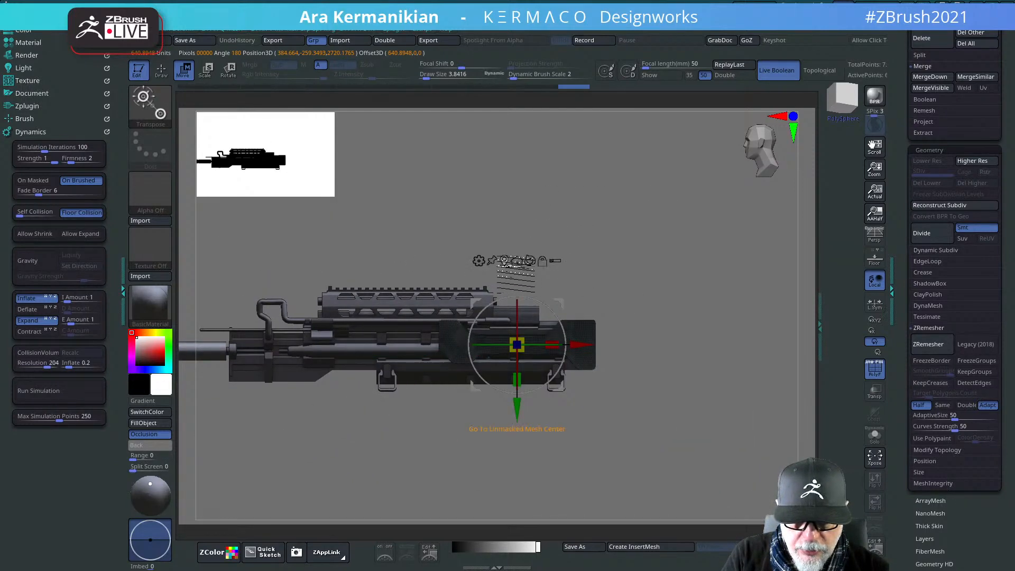
left_click(517, 262)
Step: Turn on Dynamic Subdiv for the flat part and give it a thickness of about 0.103
left_click_drag(630, 291, 650, 281)
left_click_drag(561, 338, 595, 325)
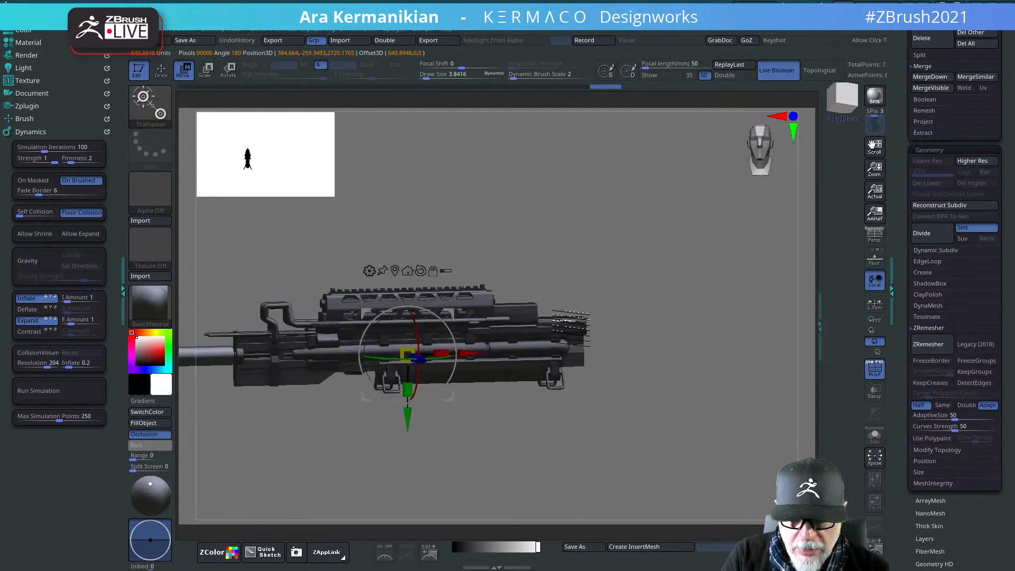
left_click(936, 250)
left_click(929, 261)
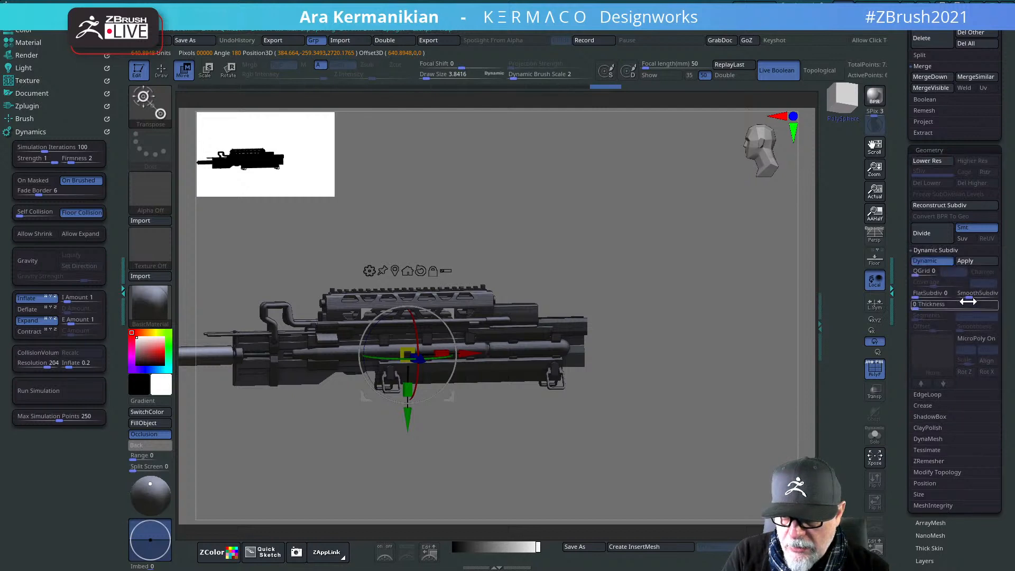
left_click(940, 307)
left_click_drag(941, 307, 975, 303)
left_click_drag(687, 327, 703, 272)
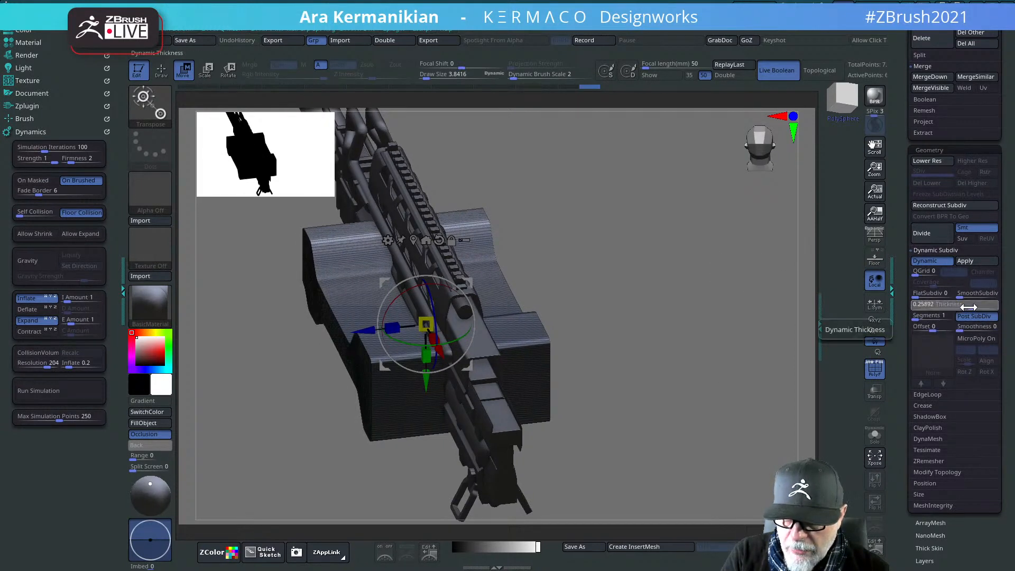
left_click_drag(969, 307, 951, 307)
left_click_drag(658, 353, 711, 322)
left_click_drag(640, 428, 603, 389, "alt")
Step: Move the thickened panel rearward and down onto the handguard's lower rear, and lengthen it slightly along the rifle
left_click_drag(481, 322, 671, 323)
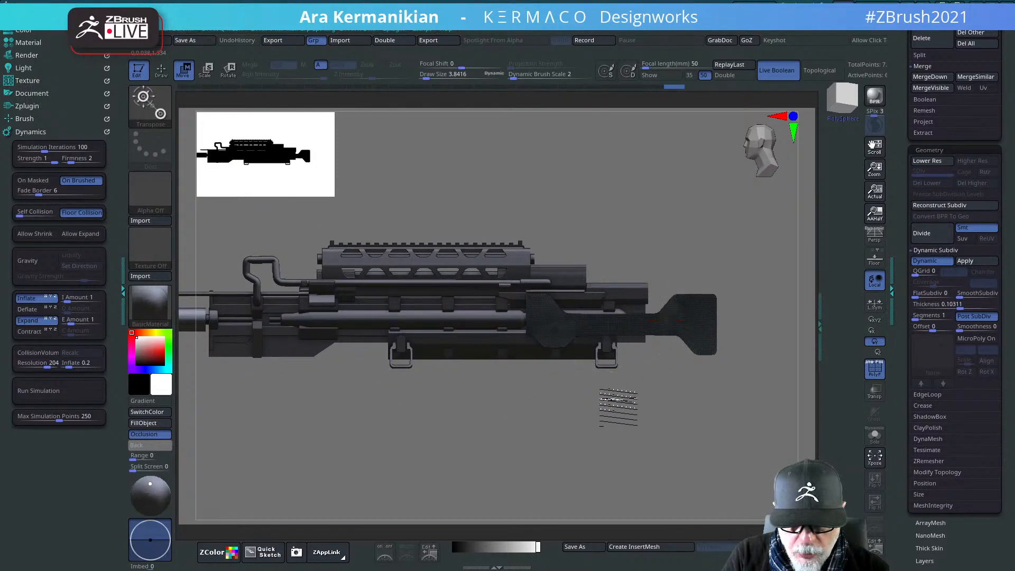
left_click_drag(622, 388, 622, 400)
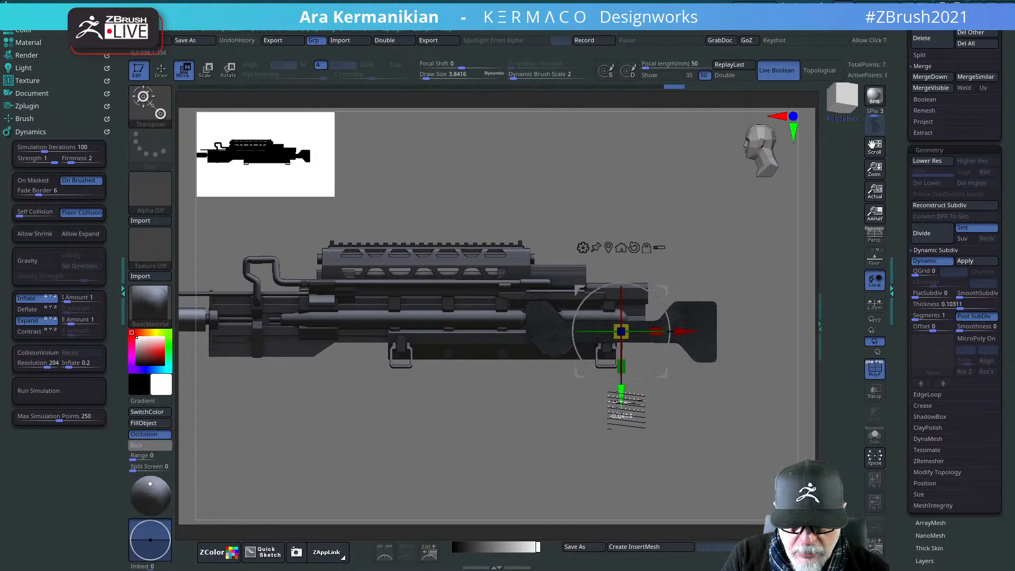
left_click_drag(684, 337, 655, 337)
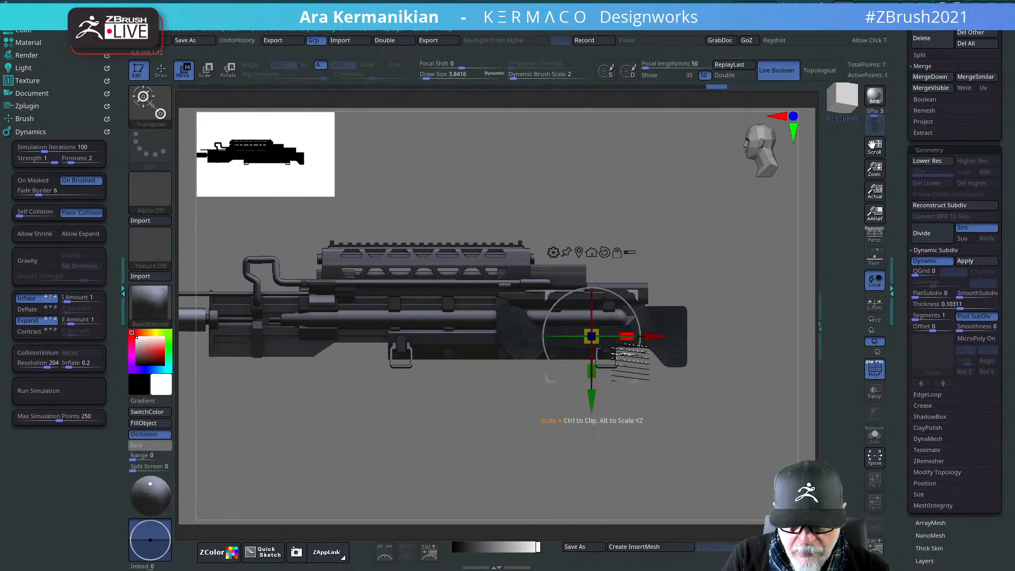
left_click_drag(590, 406, 591, 411)
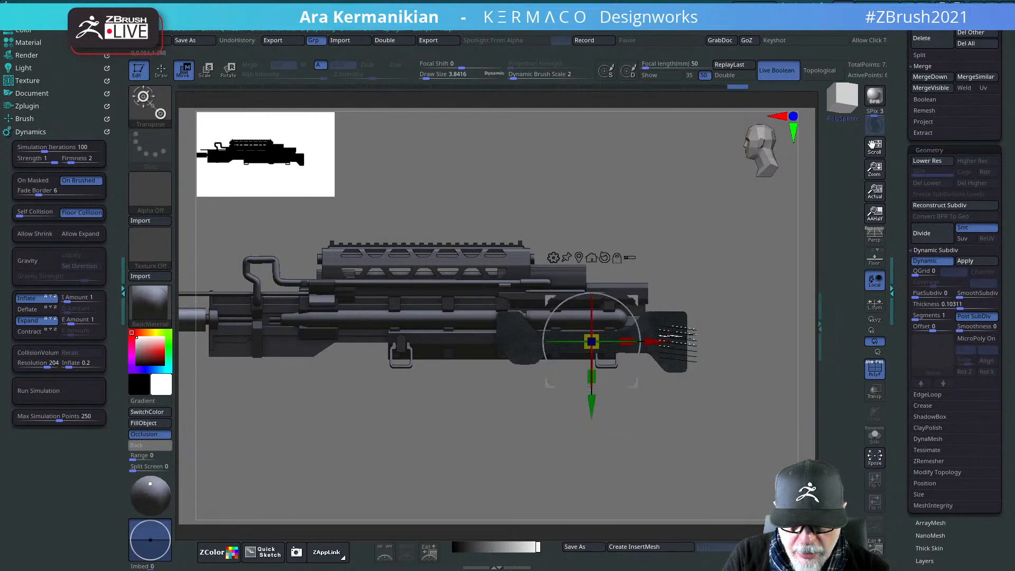
left_click_drag(655, 341, 634, 342)
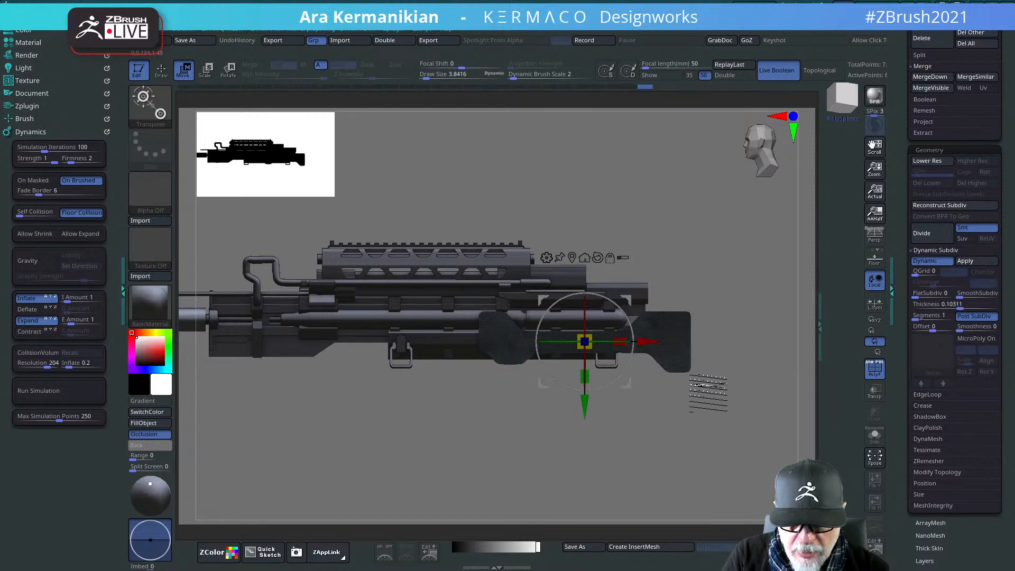
Step: Reduce the panel's height and shift it slightly forward while fine-tuning its length along the rifle
left_click_drag(671, 443, 645, 459, "alt")
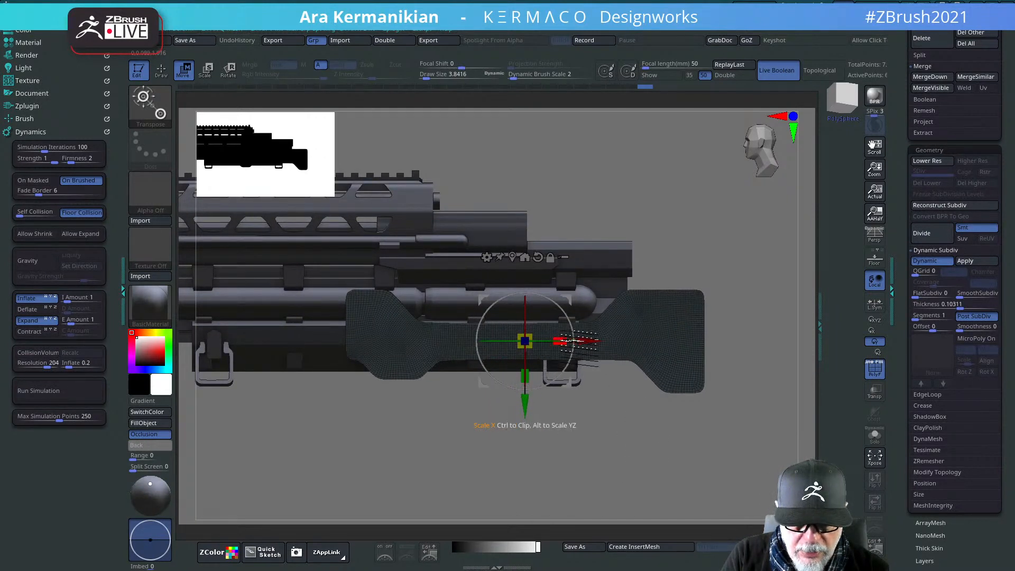
left_click_drag(526, 373, 515, 346)
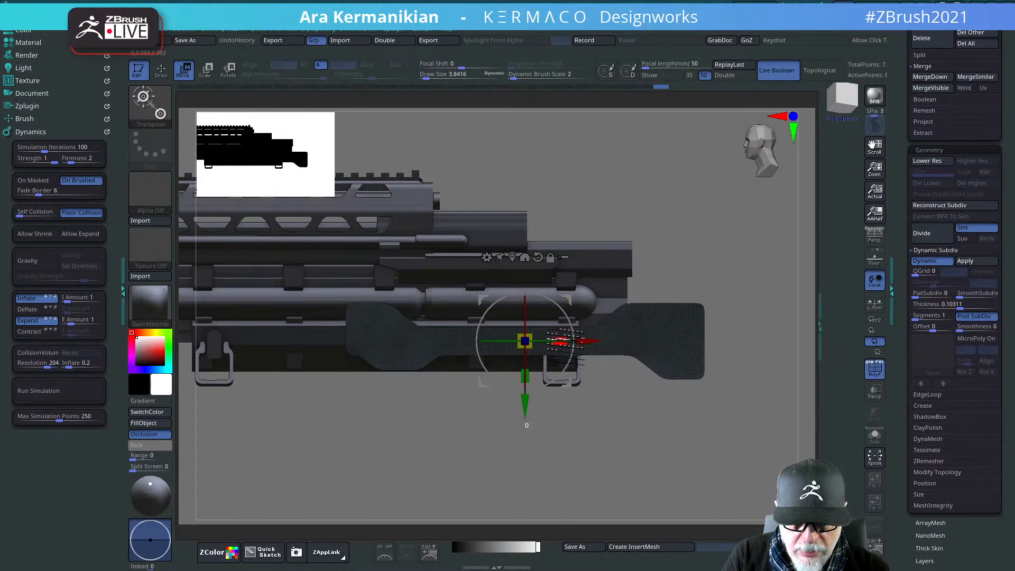
left_click_drag(581, 341, 562, 341)
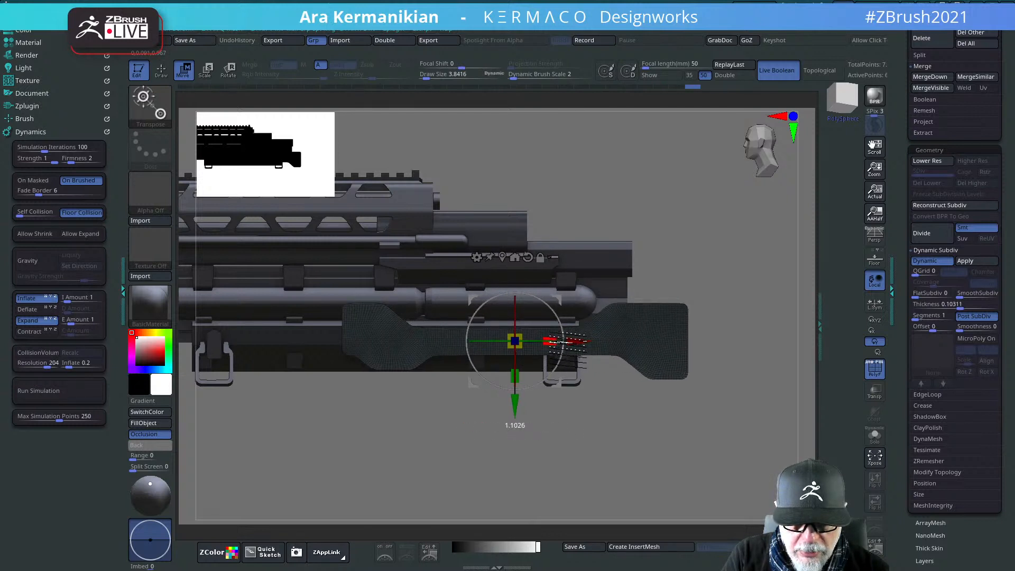
Step: Switch off the panel's Dynamic Subdiv preview, isolate the panel, and ZRemesh it again with the target at Half
mouse_move(741, 432)
left_mouse_down("alt")
mouse_move(634, 423)
mouse_move(665, 421)
mouse_move(653, 439)
mouse_move(675, 442)
mouse_move(720, 404)
left_mouse_up("alt")
key("q")
left_click_drag(695, 373, 757, 421)
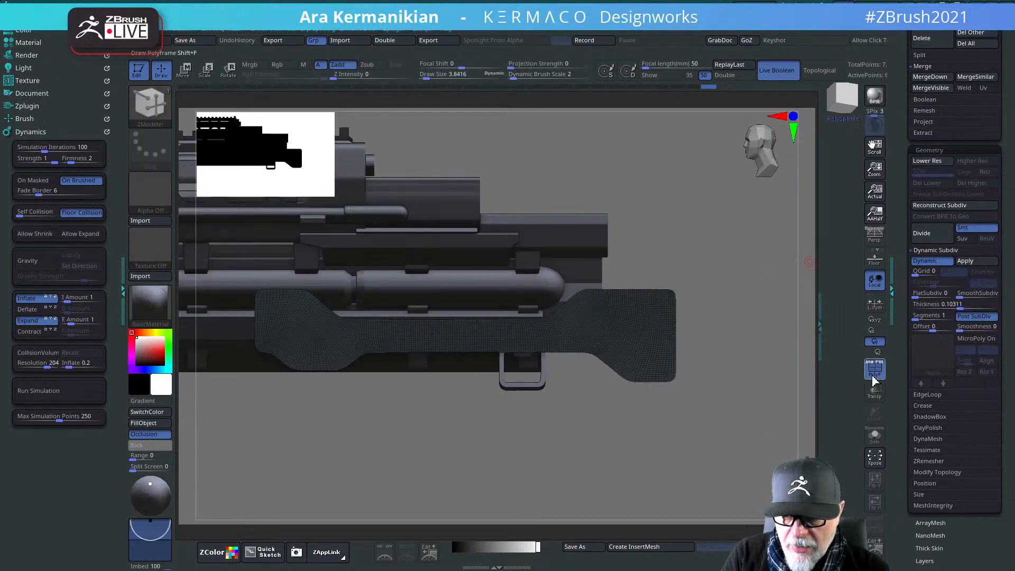
left_click_drag(722, 293, 842, 358)
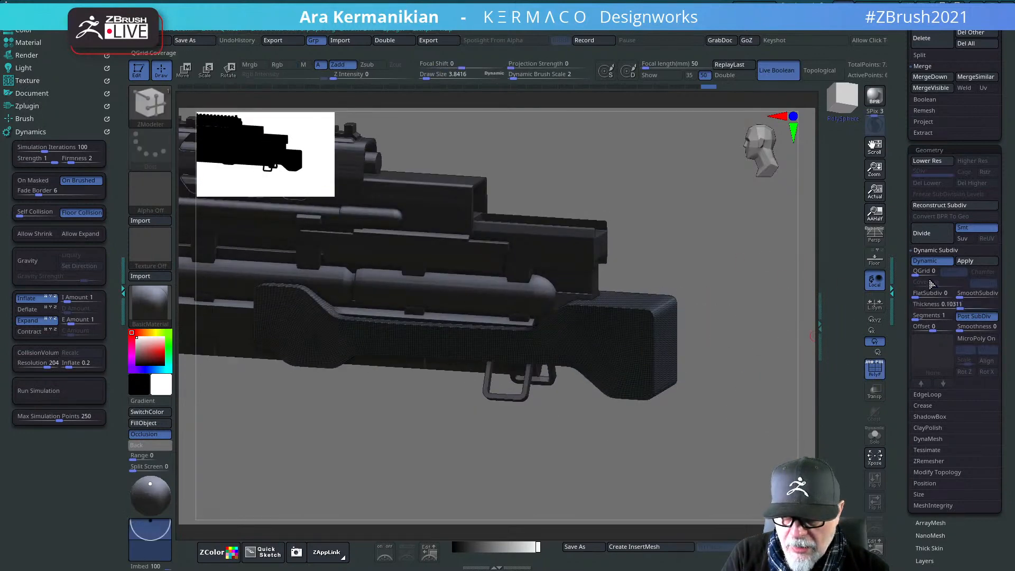
key("shift+d")
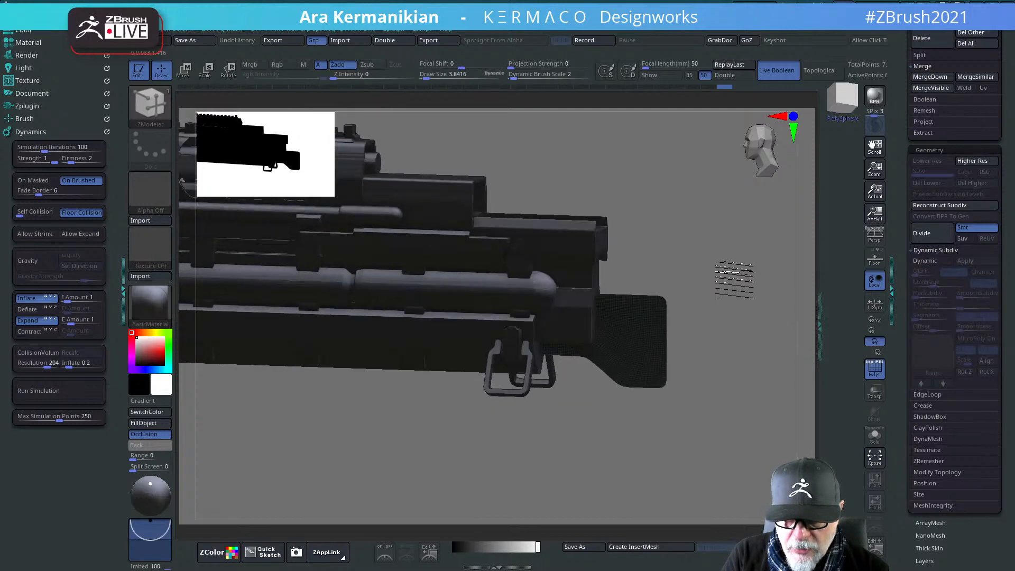
left_click_drag(735, 280, 833, 365, "shift")
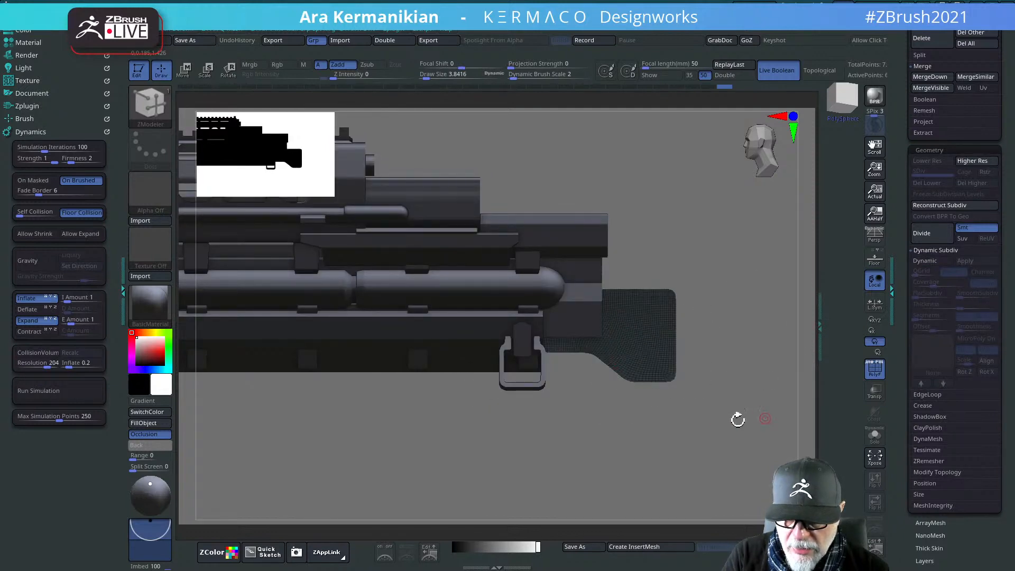
left_click(875, 437)
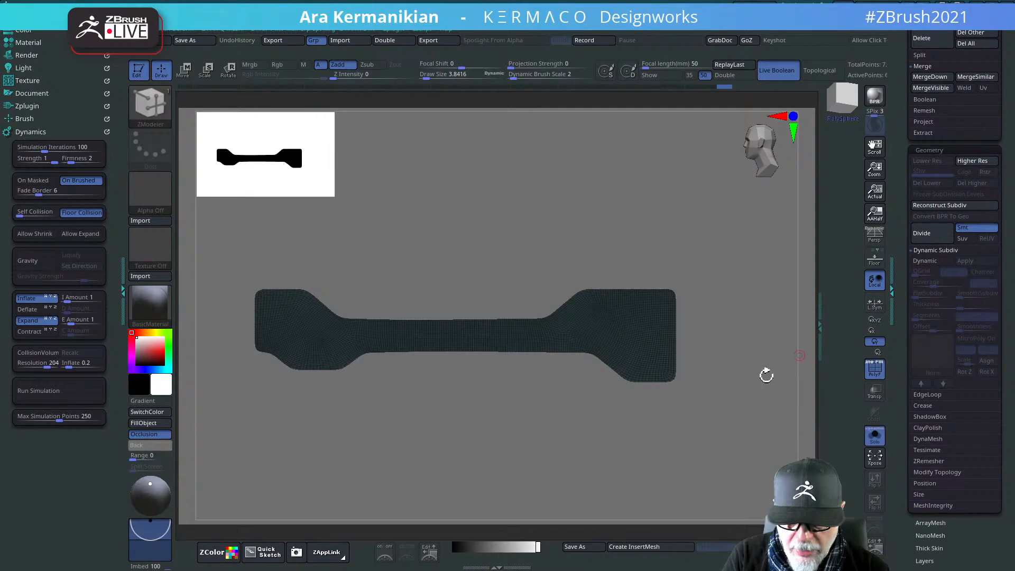
left_click(928, 461)
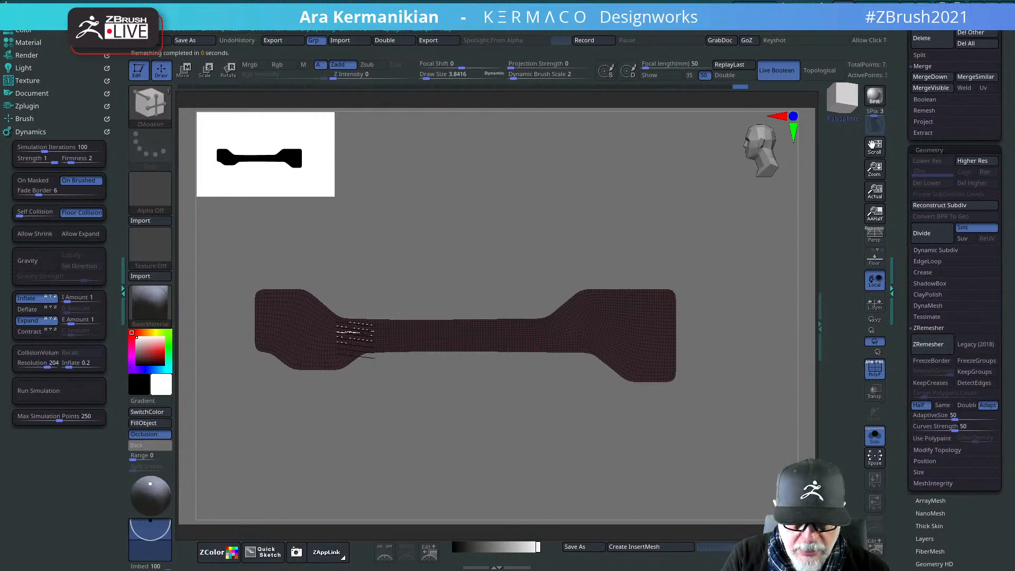
left_click_drag(545, 228, 543, 226)
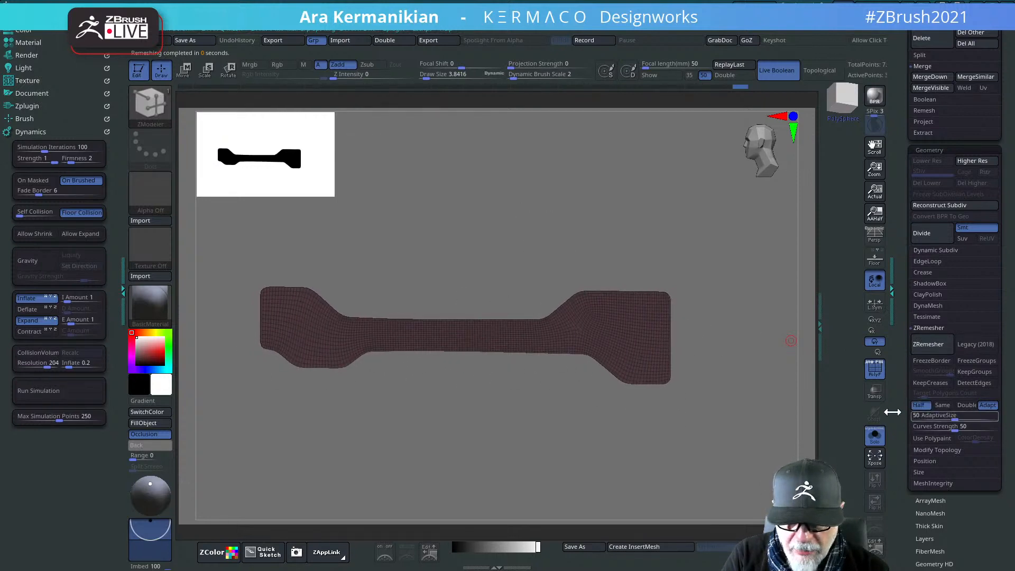
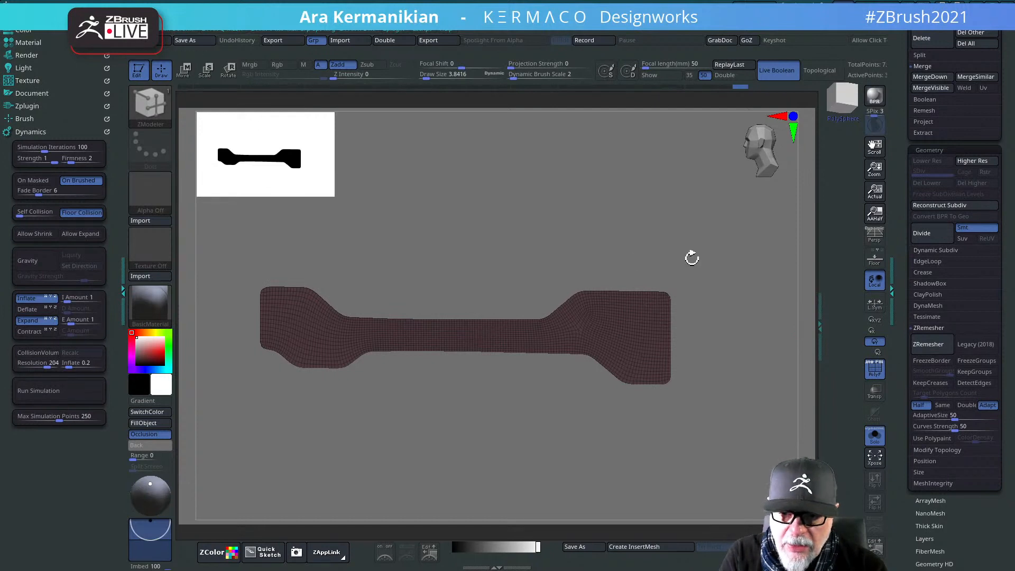
Step: Turn Dynamic Subdiv on again for the remeshed flat panel and inspect the thickened form around its ends
left_click_drag(584, 240, 672, 241)
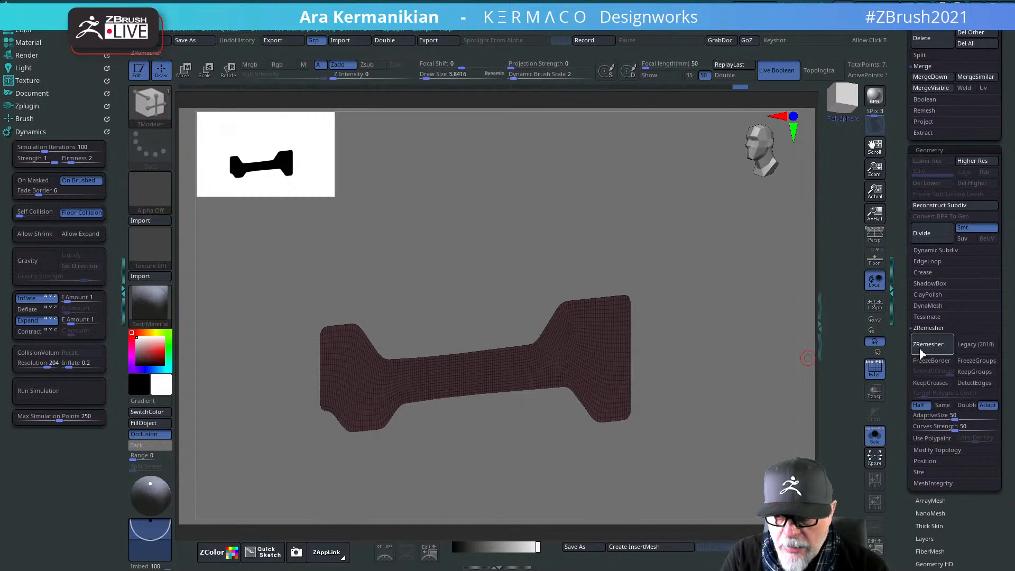
left_click_drag(761, 365, 741, 379)
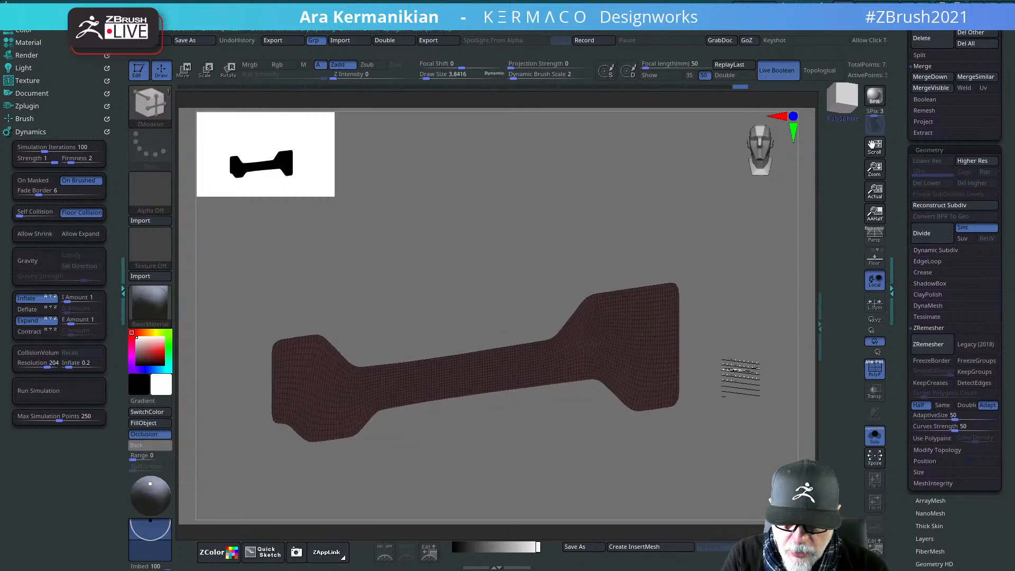
left_click(927, 249)
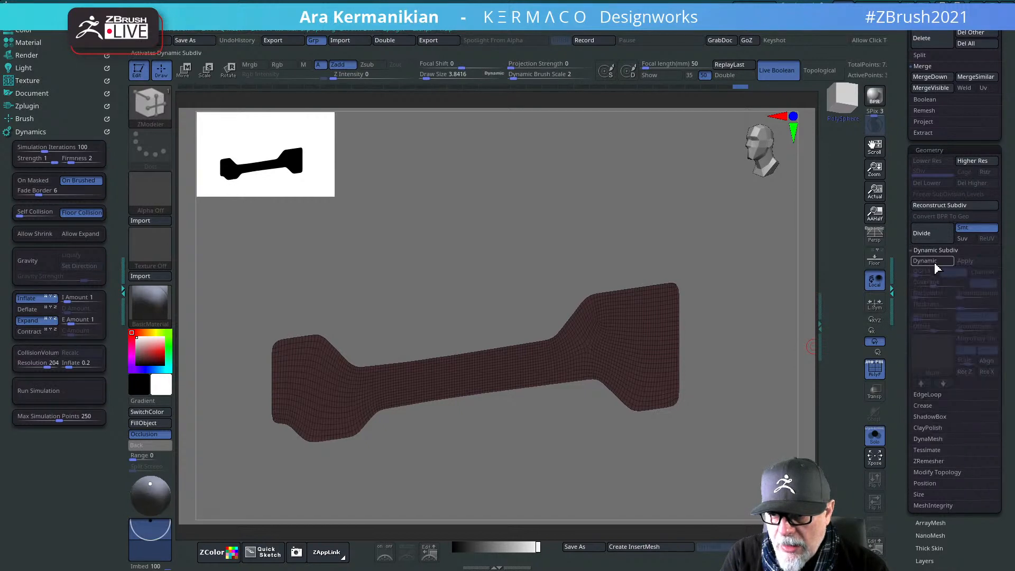
left_click(925, 261)
left_click_drag(709, 256, 735, 288)
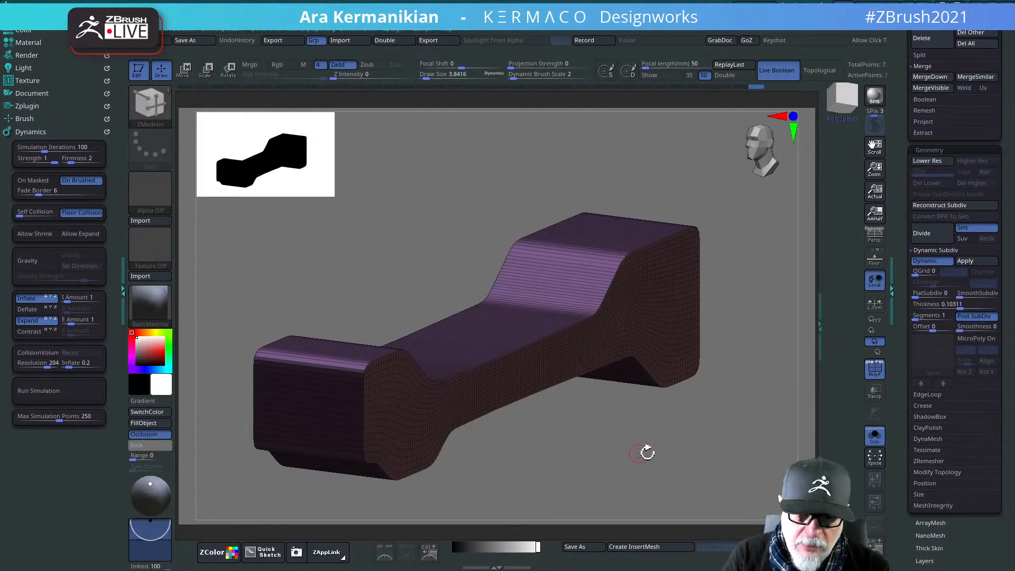
left_click_drag(647, 453, 773, 413)
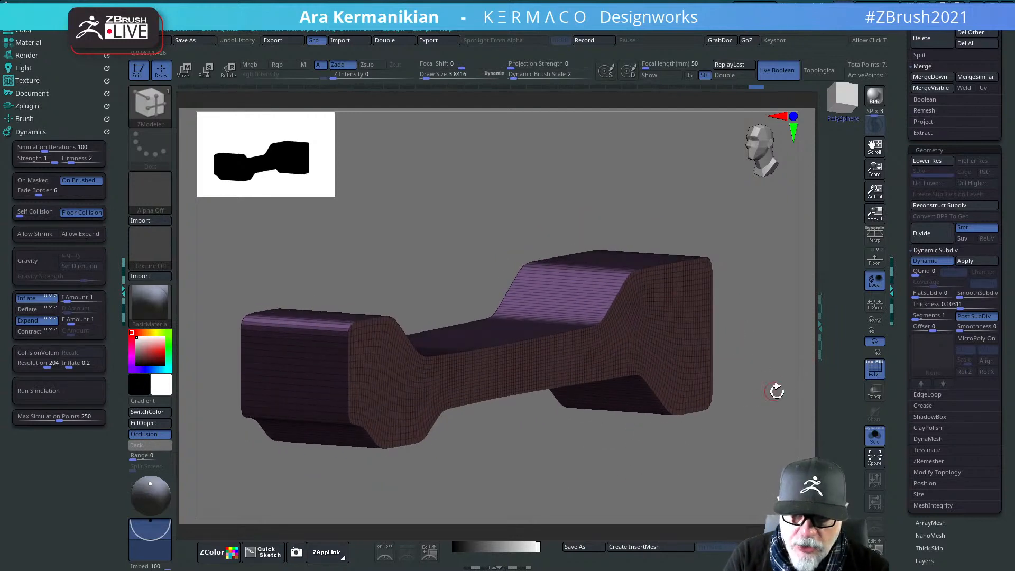
left_click_drag(715, 216, 618, 353)
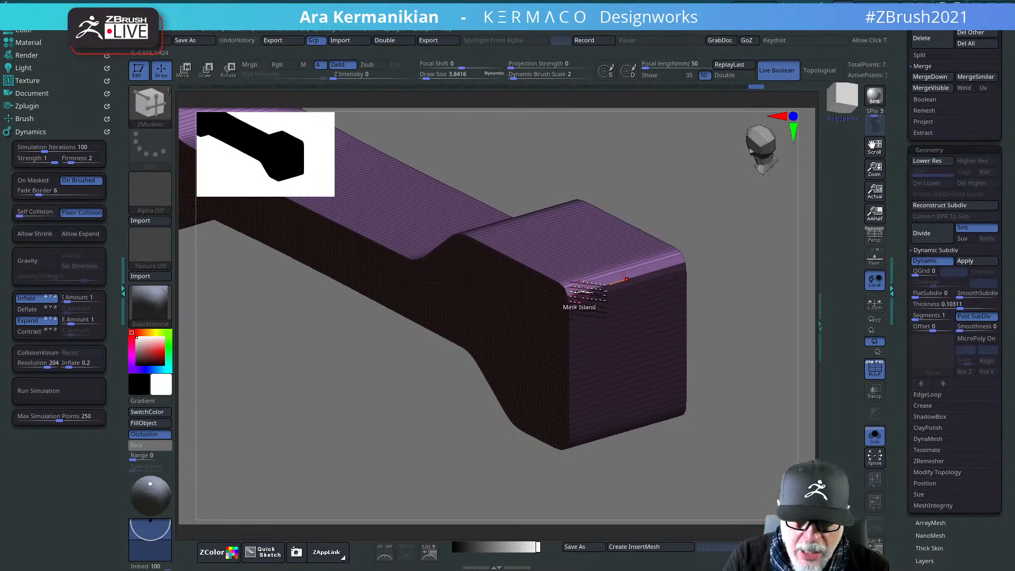
Step: Switch to the Move brush, bring back the rest of the rifle, and check how the thickened panel fits along the handguard
key("b")
key("m")
key("v")
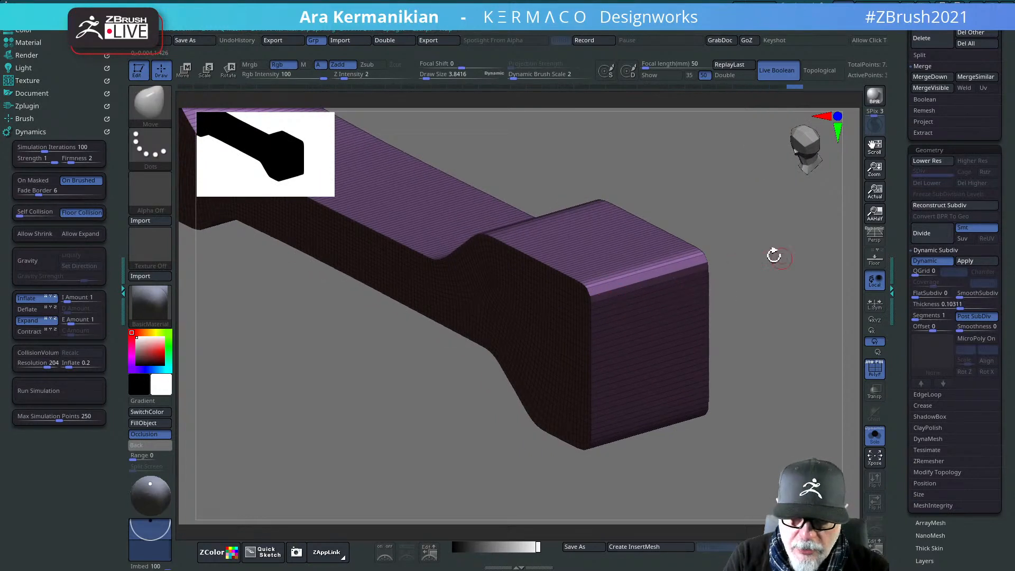
left_click_drag(773, 255, 703, 347, "alt")
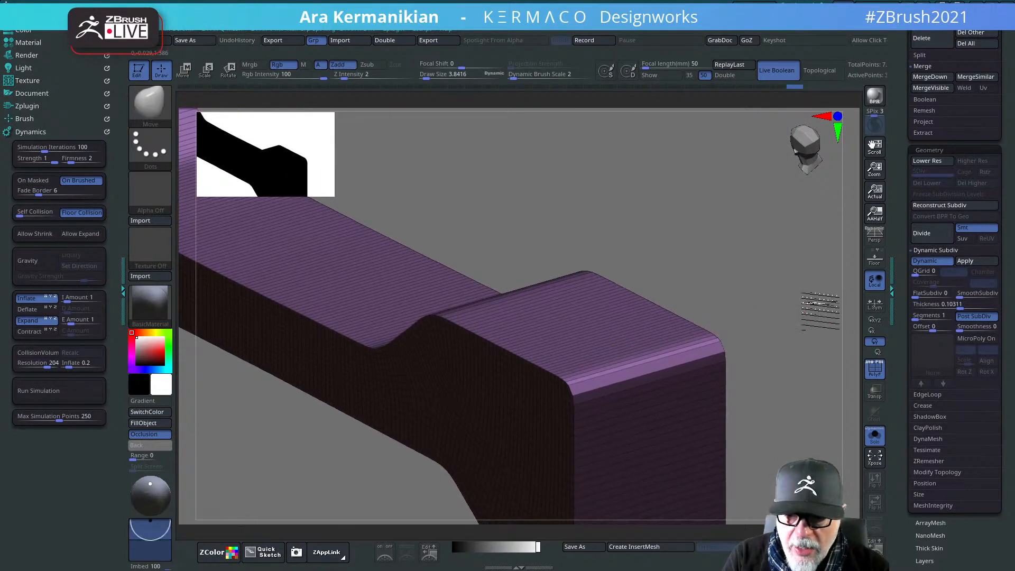
left_click_drag(819, 304, 606, 305, "alt")
left_click(875, 437)
left_click_drag(685, 363, 756, 323)
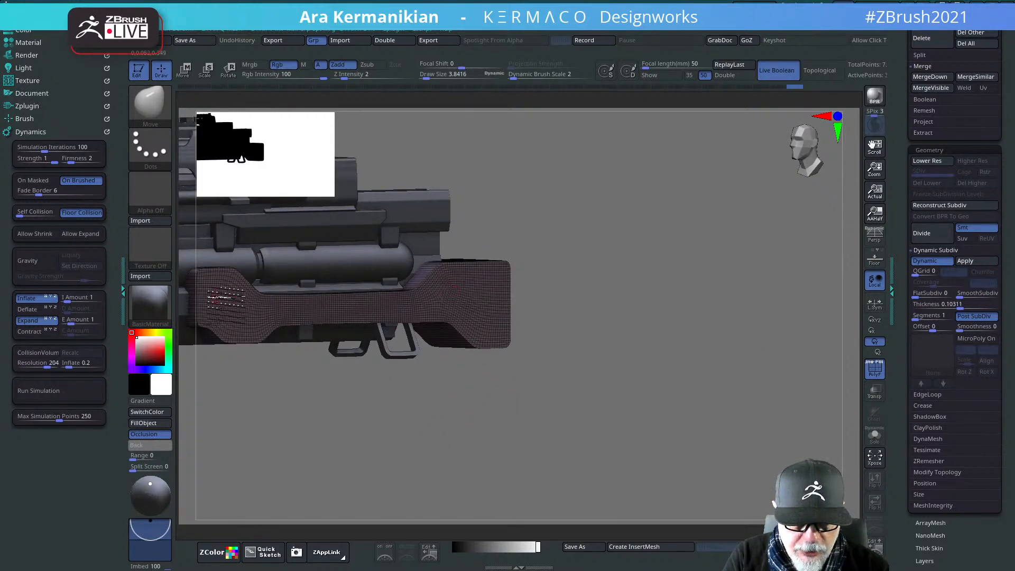
mouse_move(700, 289)
left_mouse_down()
mouse_move(680, 301)
mouse_move(690, 304)
left_mouse_up()
left_click_drag(631, 357, 782, 363)
Step: Apply the panel's Dynamic Subdiv thickness to the mesh and isolate the panel
left_click(980, 264)
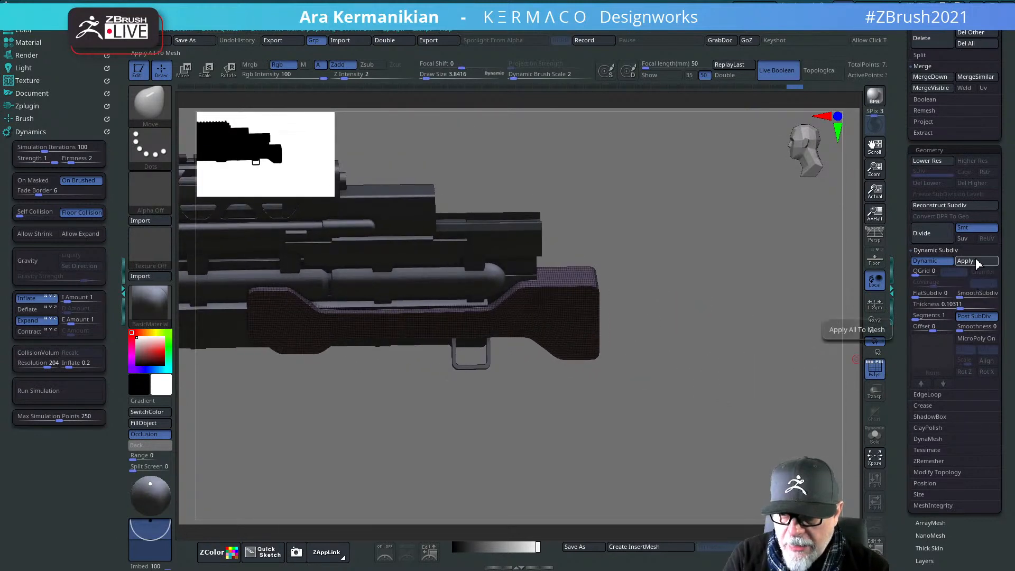
mouse_move(657, 283)
left_mouse_down()
mouse_move(677, 296)
mouse_move(659, 283)
left_mouse_up()
left_click(874, 436)
left_click_drag(806, 416, 430, 296)
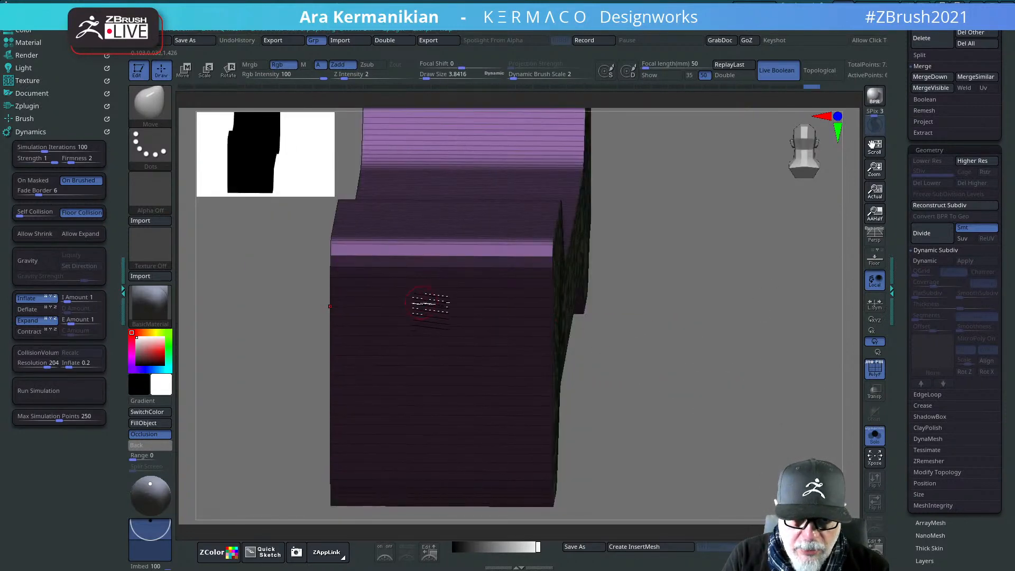
Step: Check the panel's X symmetry setting and switch to the ZModeler brush
key("space")
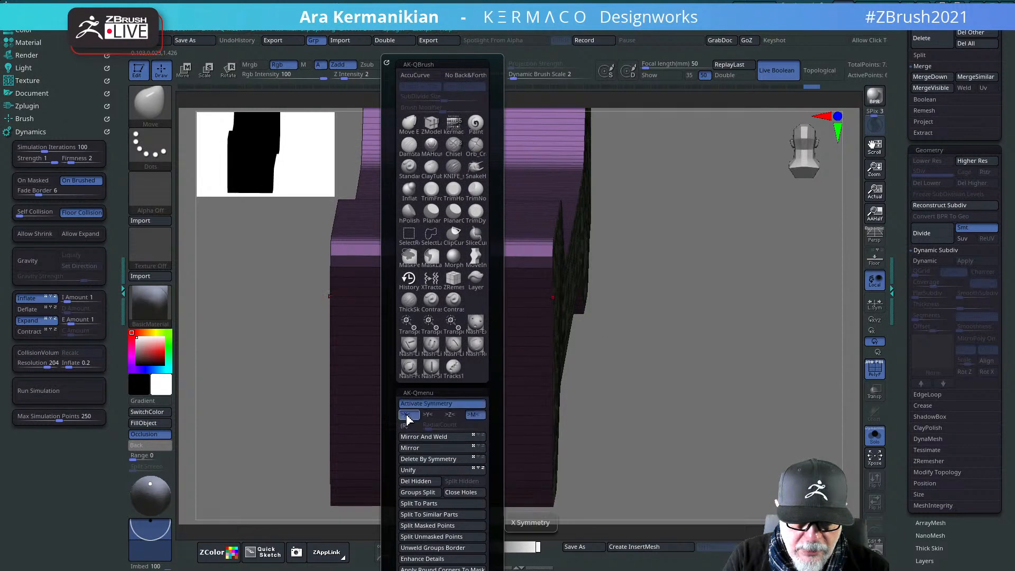
left_click(425, 403)
key("b")
key("z")
key("m")
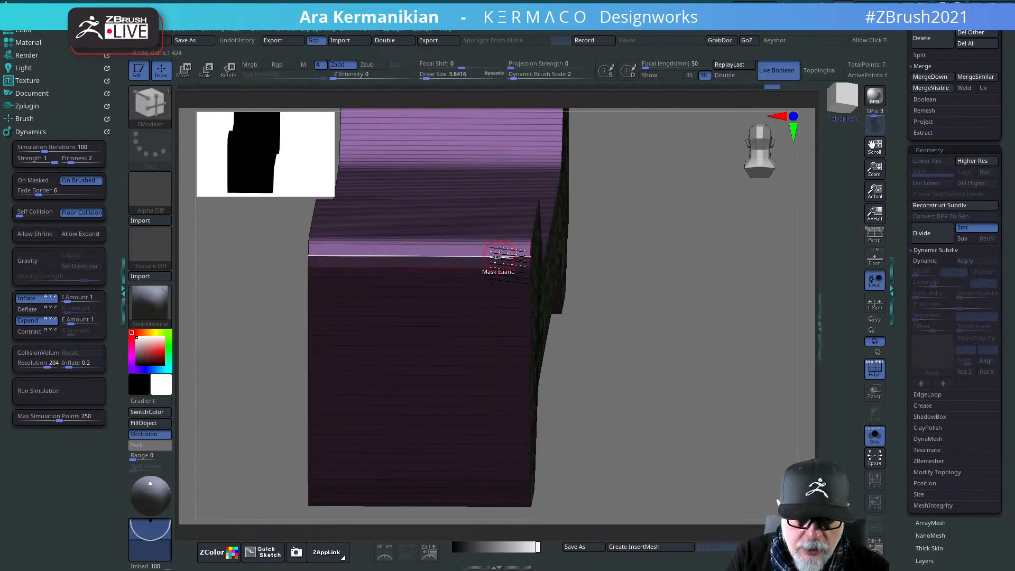
key("space")
left_click(470, 269)
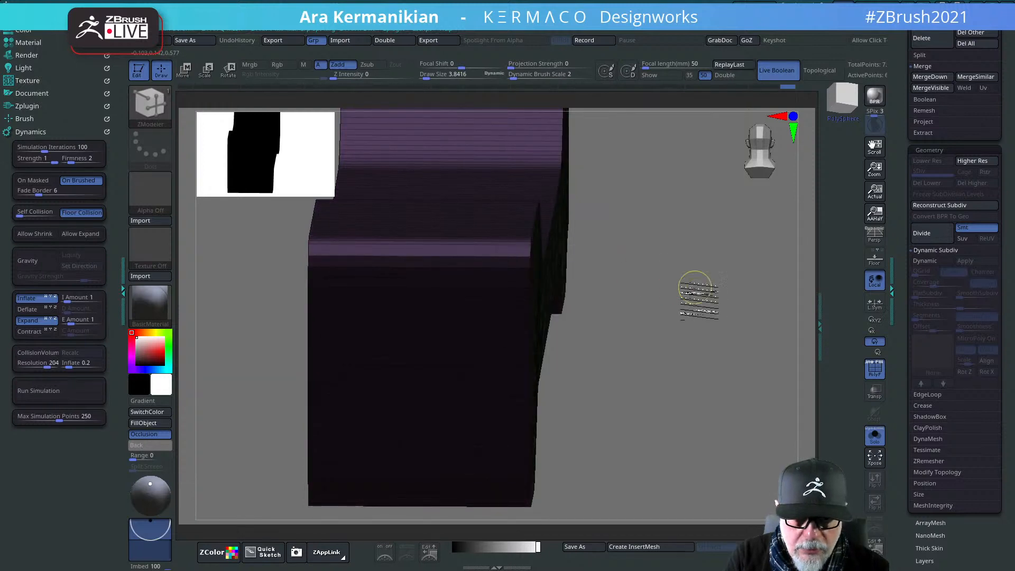
left_click_drag(686, 280, 635, 285)
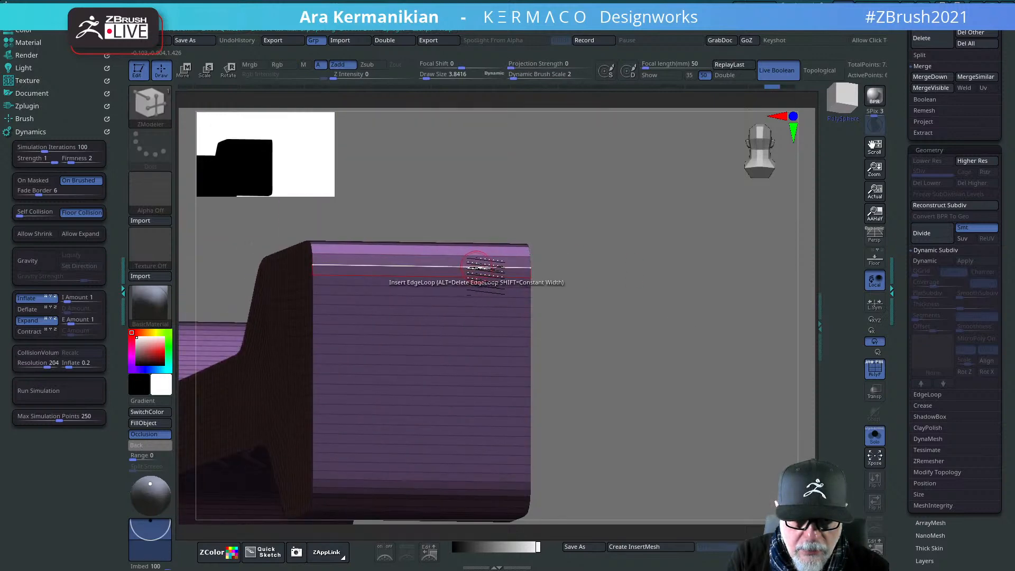
Step: With ZModeler's polygon action on Do Nothing, insert an edge loop near one side of the thickness and use Mirror And Weld
key("space")
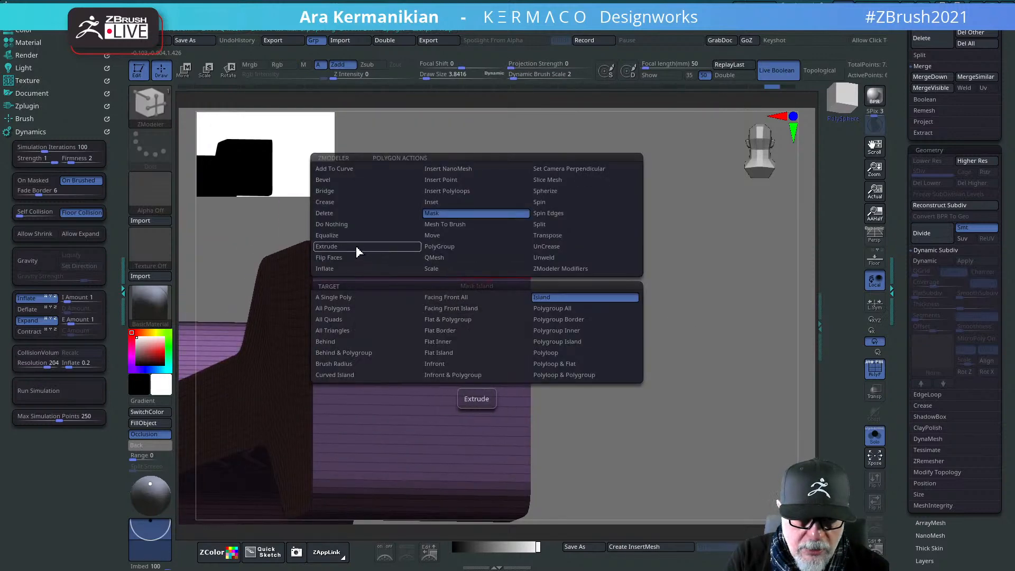
left_click(352, 224)
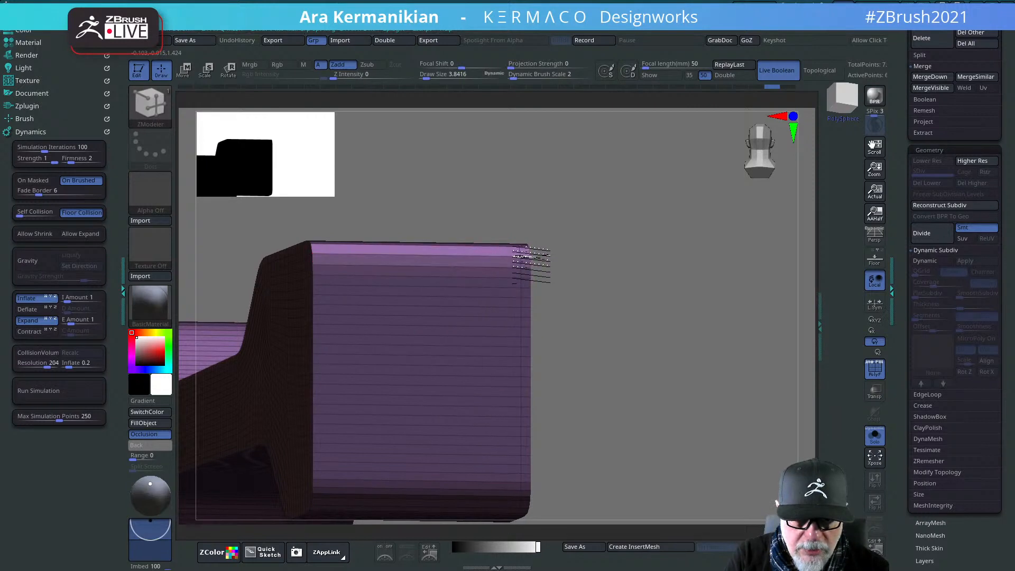
key("ctrl+q")
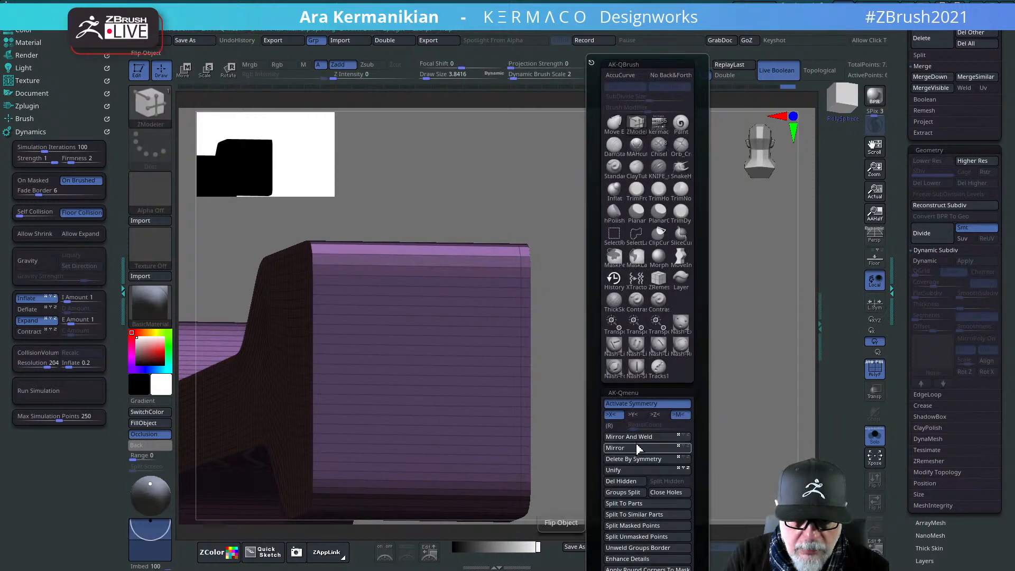
left_click(651, 437)
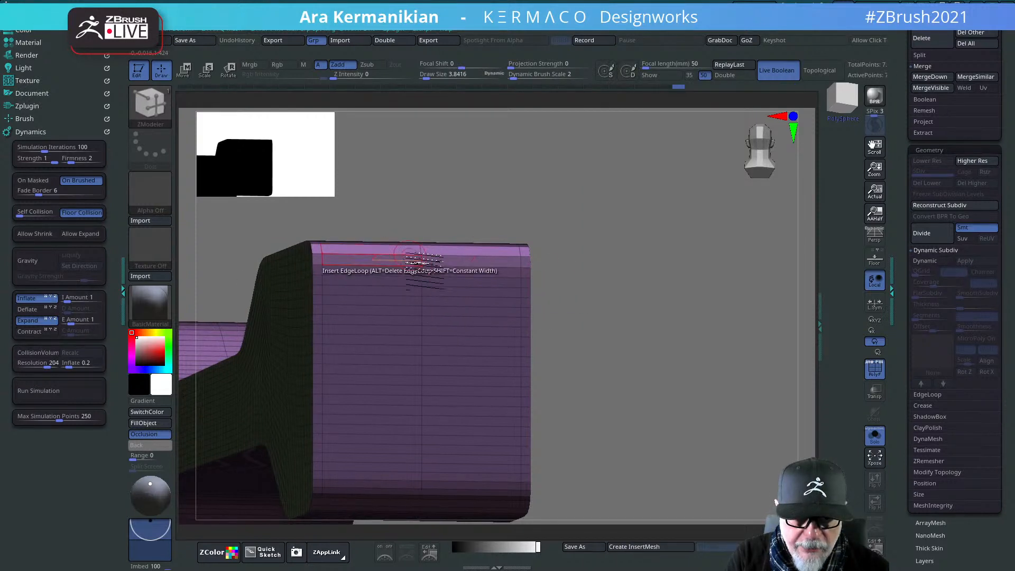
Step: Examine the panel's corner topology and edge flow, from the end cap along the narrow bar to the opposite end
left_click_drag(698, 307, 703, 333)
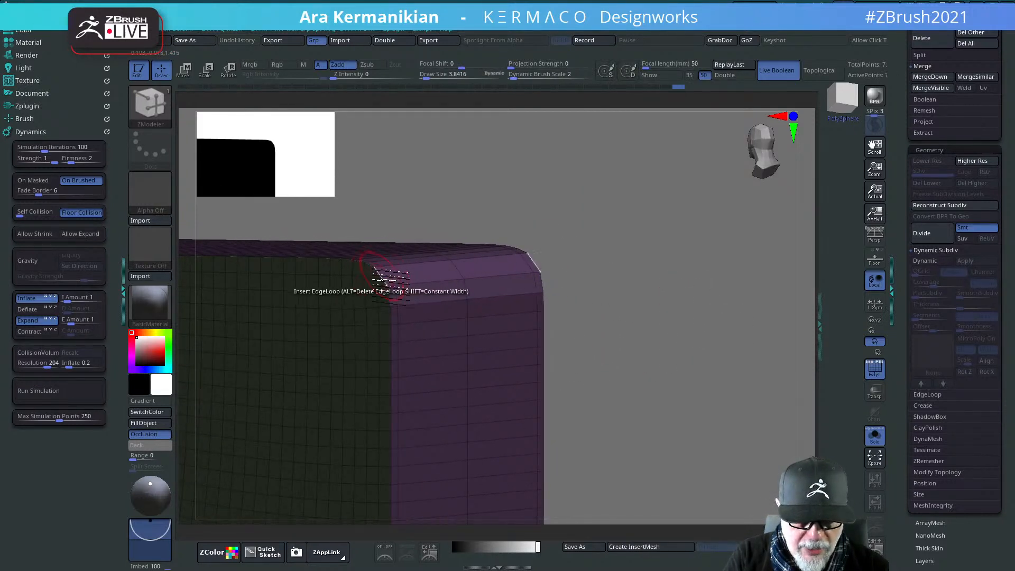
mouse_move(675, 293)
left_mouse_down("alt")
mouse_move(715, 274)
mouse_move(711, 245)
mouse_move(665, 308)
left_mouse_up("alt")
left_click_drag(665, 308, 598, 167)
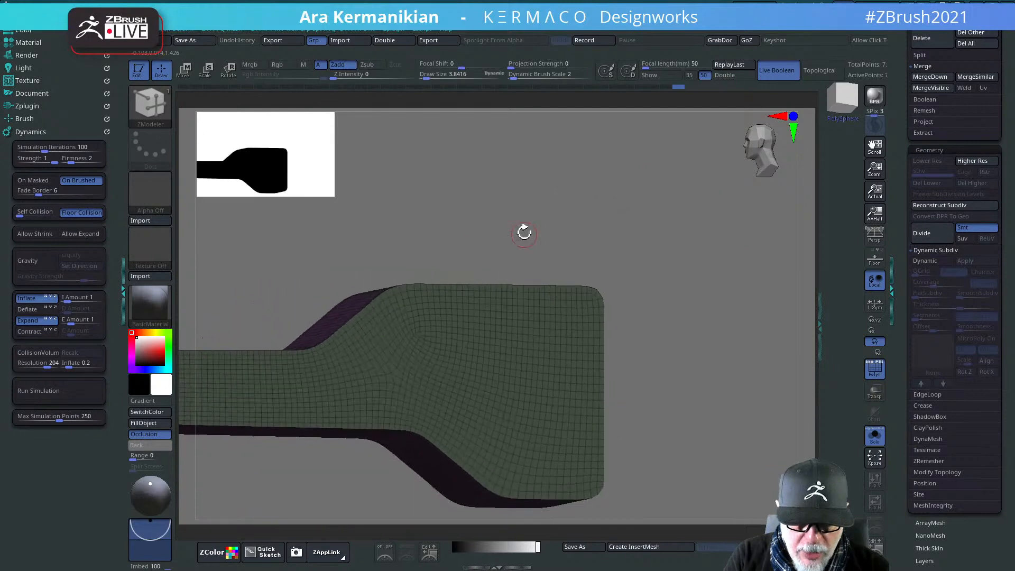
left_click_drag(460, 227, 667, 216, "alt")
left_click_drag(423, 294, 650, 242, "alt")
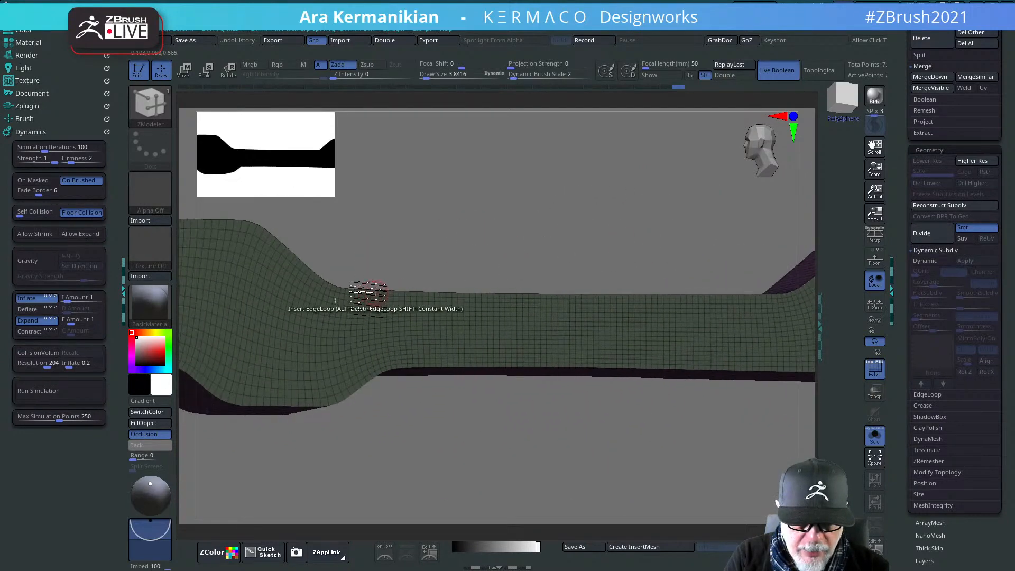
left_click_drag(369, 290, 617, 249, "alt")
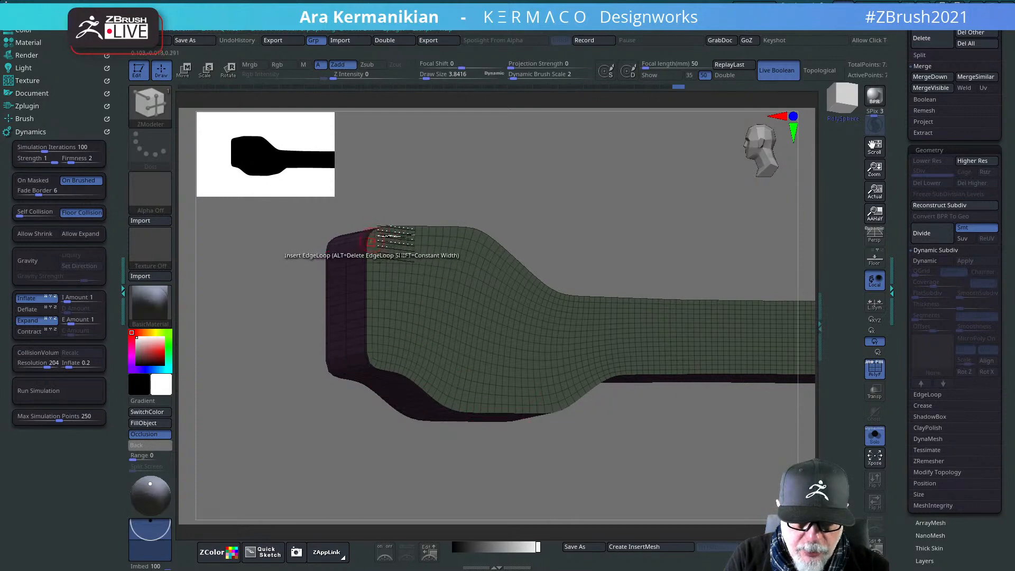
left_click_drag(522, 185, 924, 222, "alt")
left_click_drag(425, 264, 935, 289, "alt")
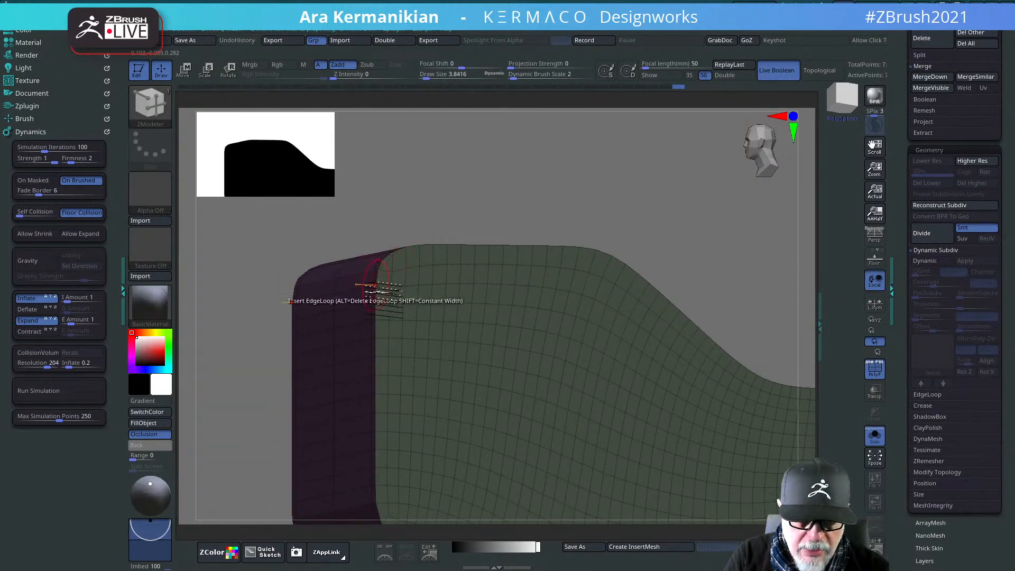
left_click_drag(617, 236, 590, 191)
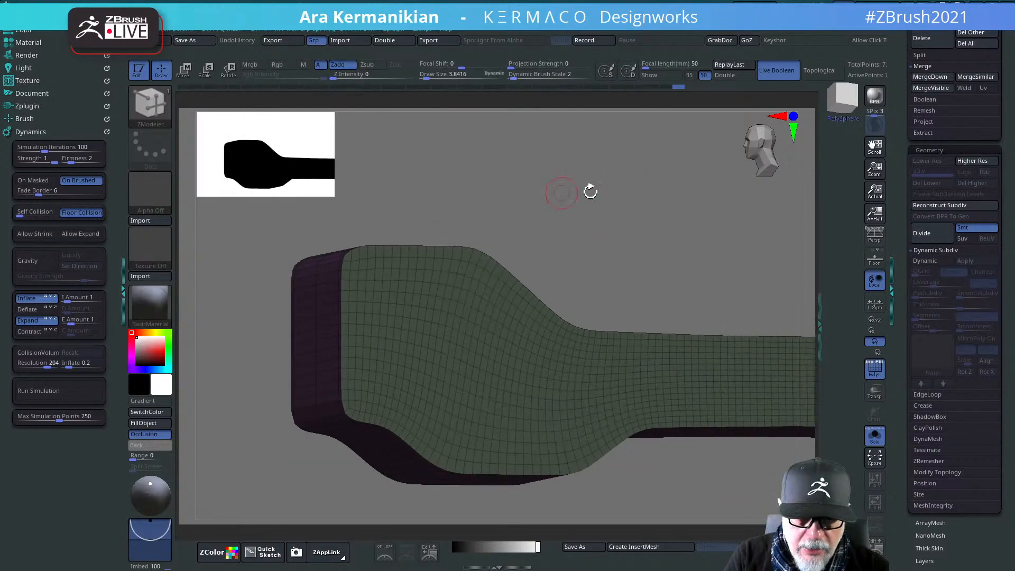
Step: Undo the mirrored edge loops and applied thickness to return to the flat panel face
left_click_drag(706, 235, 689, 248)
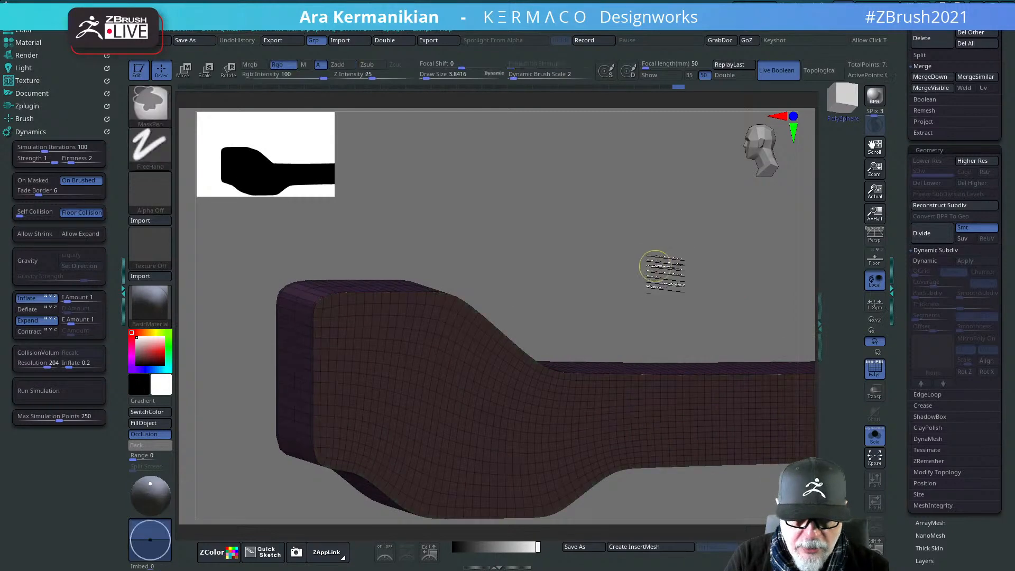
key("d")
key("ctrl+shift")
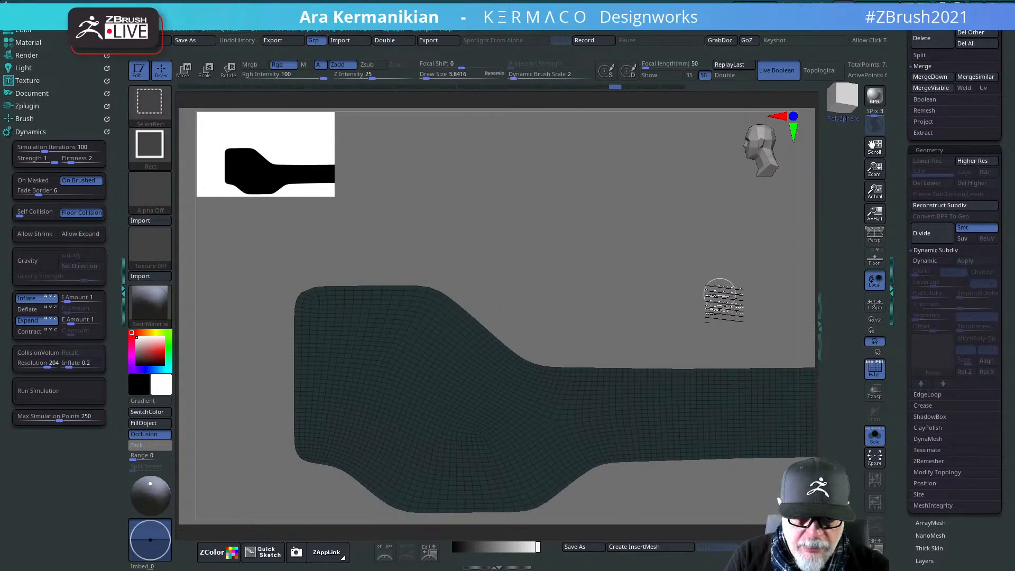
left_click_drag(714, 296, 693, 297)
left_click_drag(514, 265, 539, 303, "alt")
key("f")
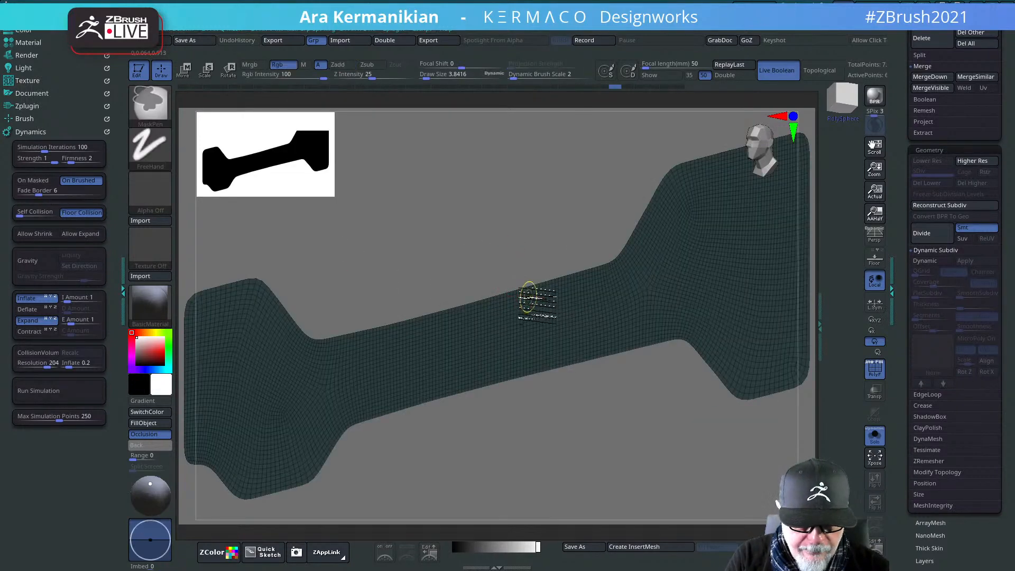
Step: Preview the flat panel's thickness with Dynamic Subdiv and switch the preview off again
key("d")
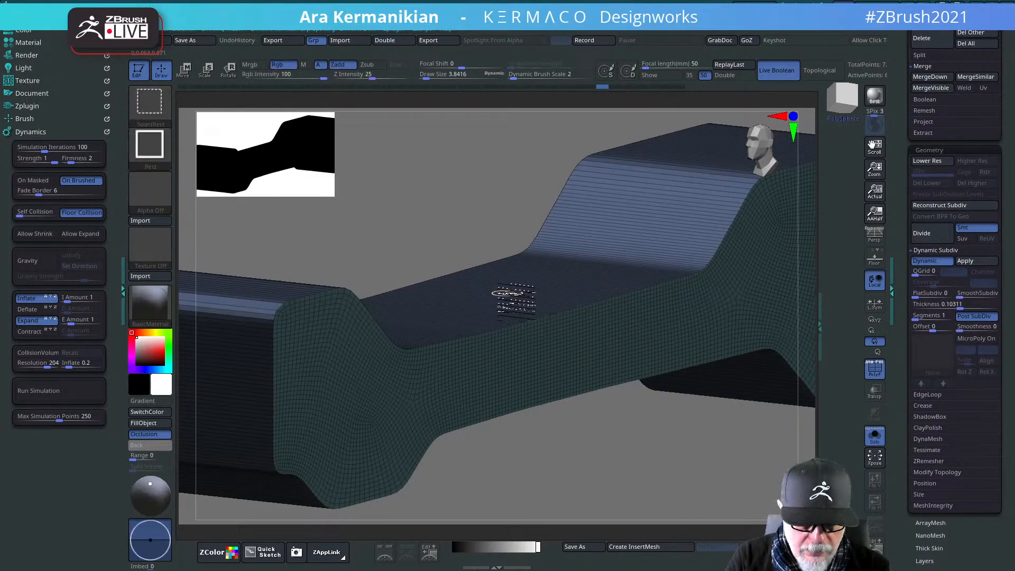
key("shift+d")
mouse_move(449, 253)
left_mouse_down()
mouse_move(453, 231)
mouse_move(465, 233)
mouse_move(455, 227)
mouse_move(489, 268)
mouse_move(402, 259)
left_mouse_up()
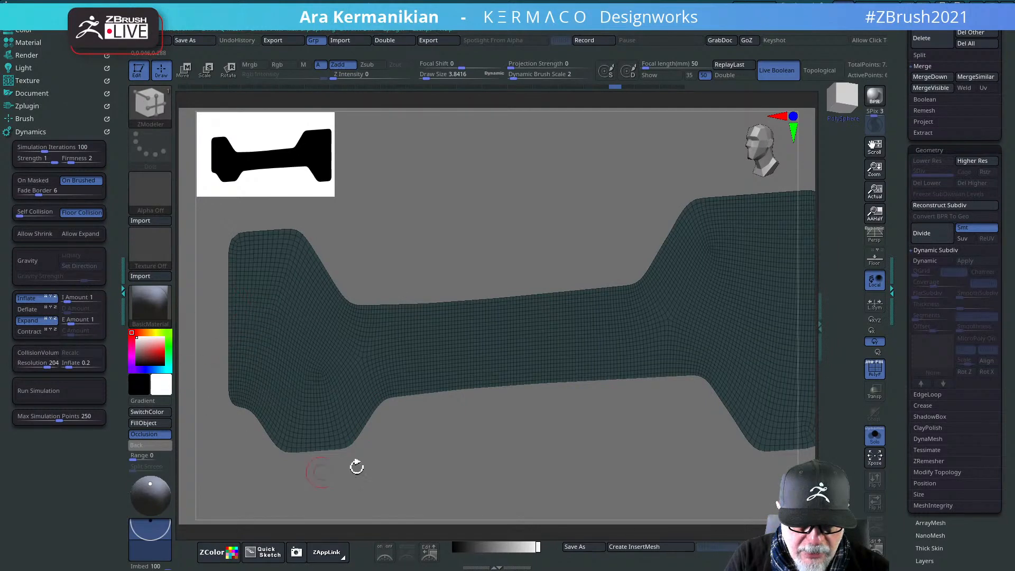
Step: Set the ZModeler polygon action to PolyGroup for working on the flat panel's notched end
left_click_drag(454, 246, 784, 294, "alt")
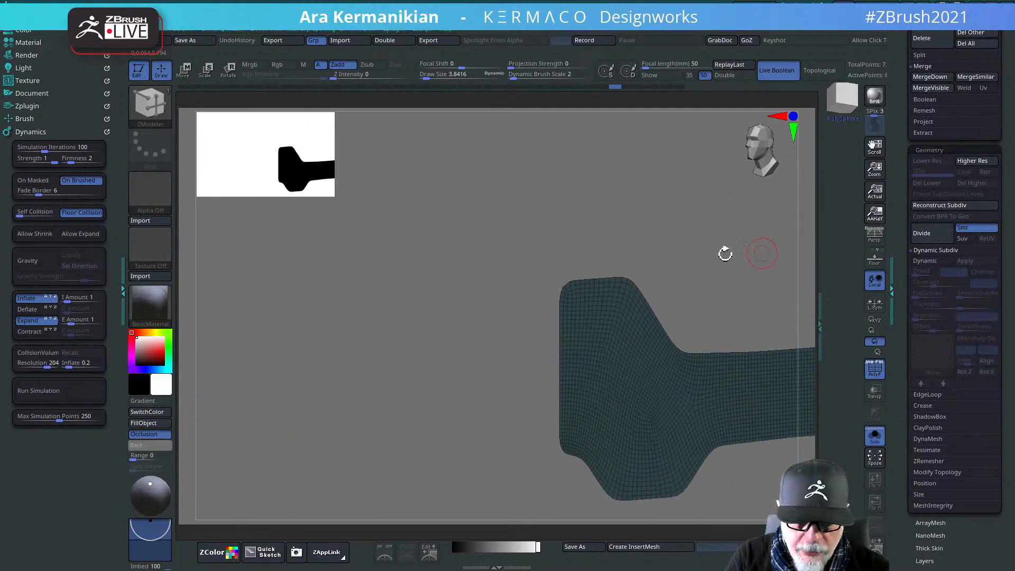
left_click_drag(716, 260, 761, 288, "alt")
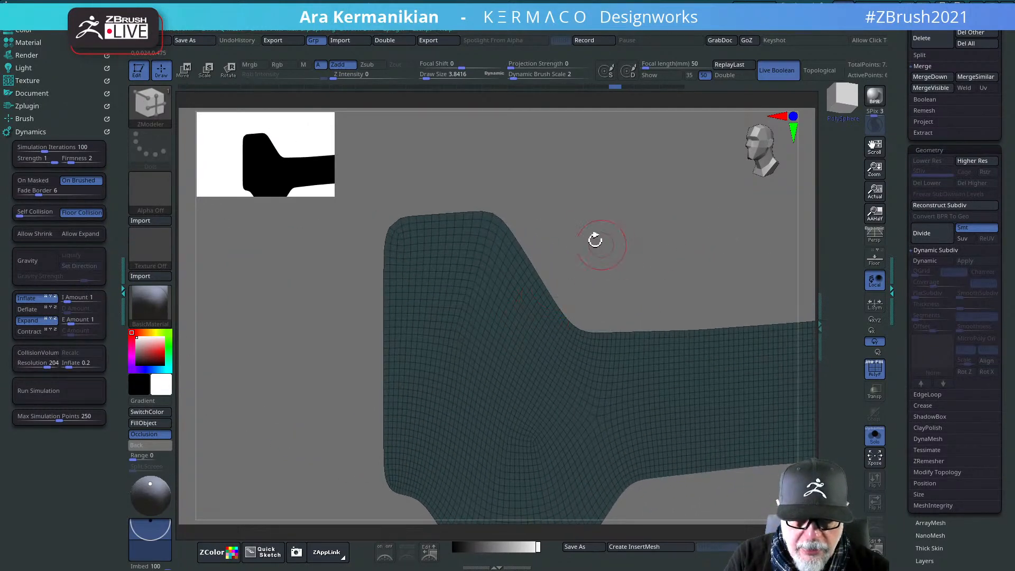
left_click_drag(627, 225, 435, 261, "alt")
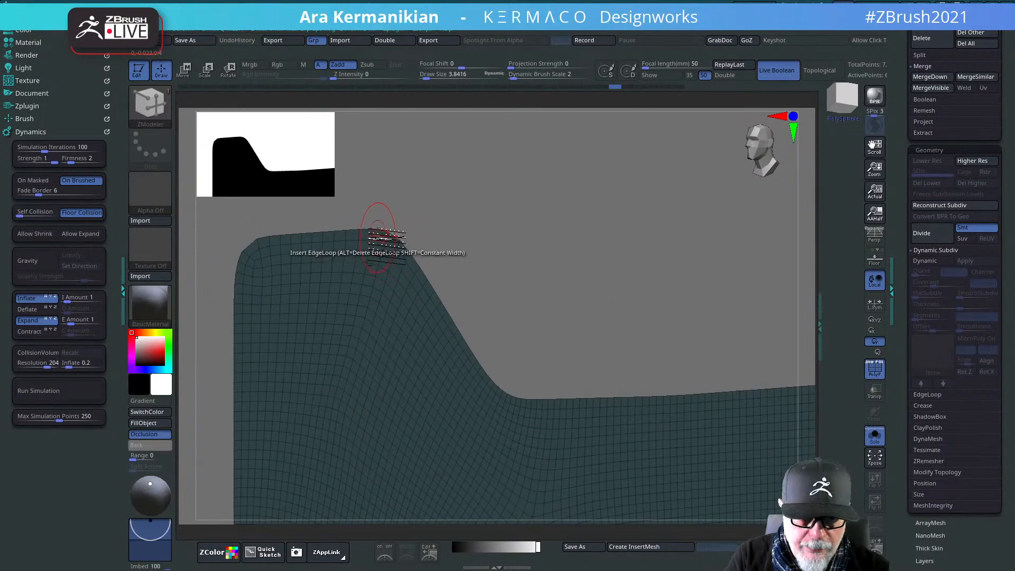
key("space")
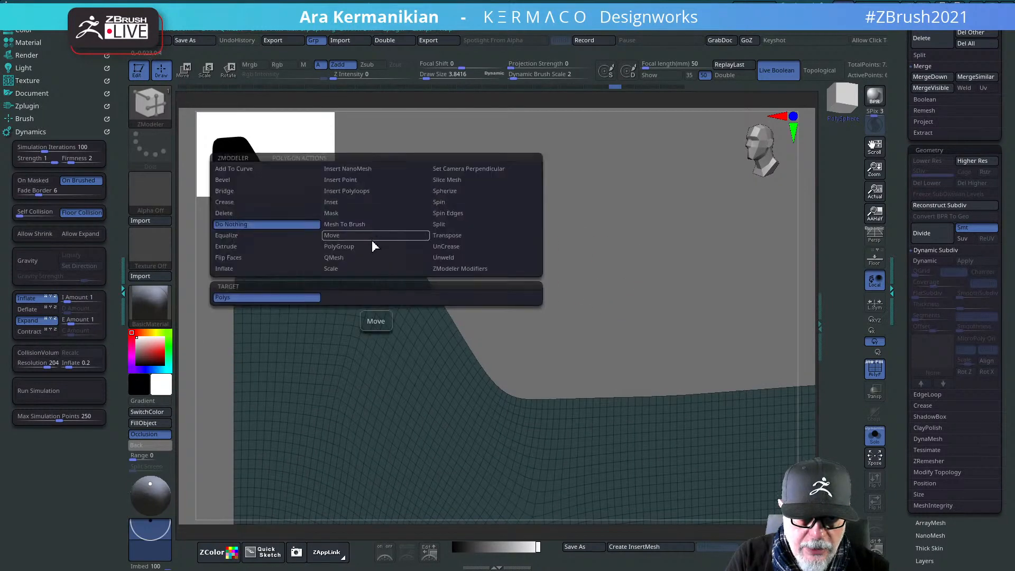
left_click(346, 246)
left_click(475, 342)
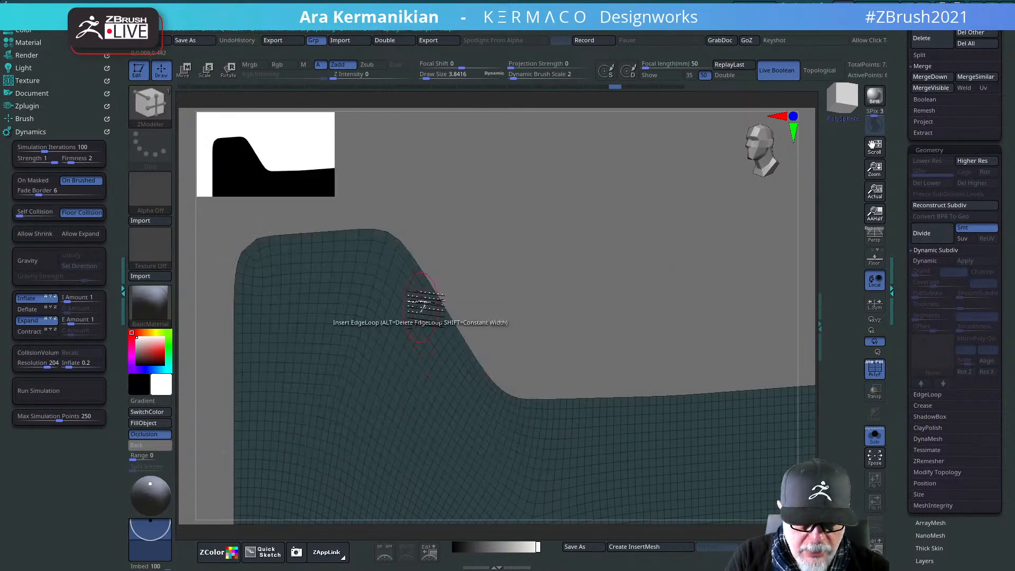
Step: Assign a separate polygroup to the polyloop running around the flat panel's outer border
left_click(415, 275)
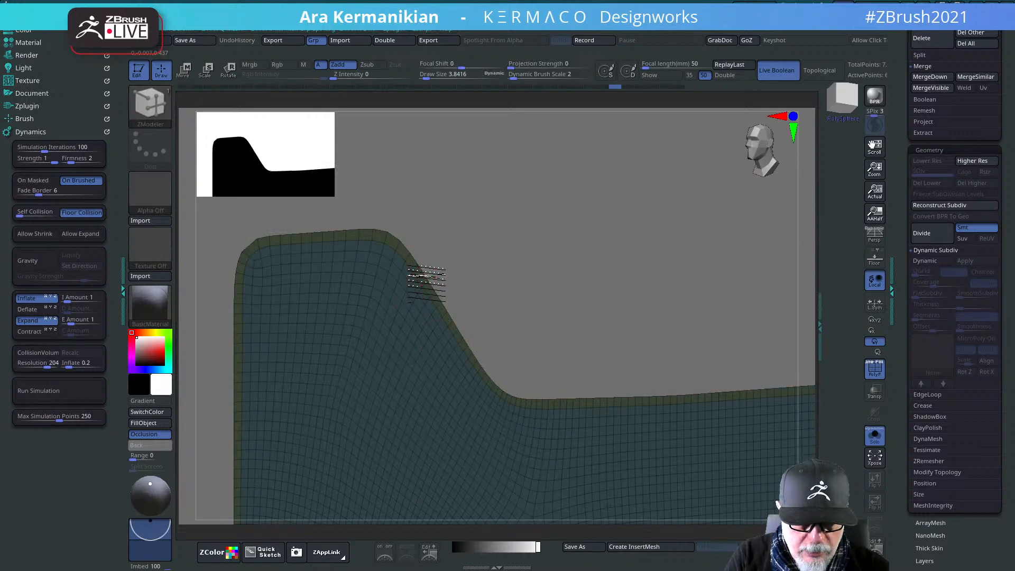
left_click_drag(592, 259, 225, 251, "alt")
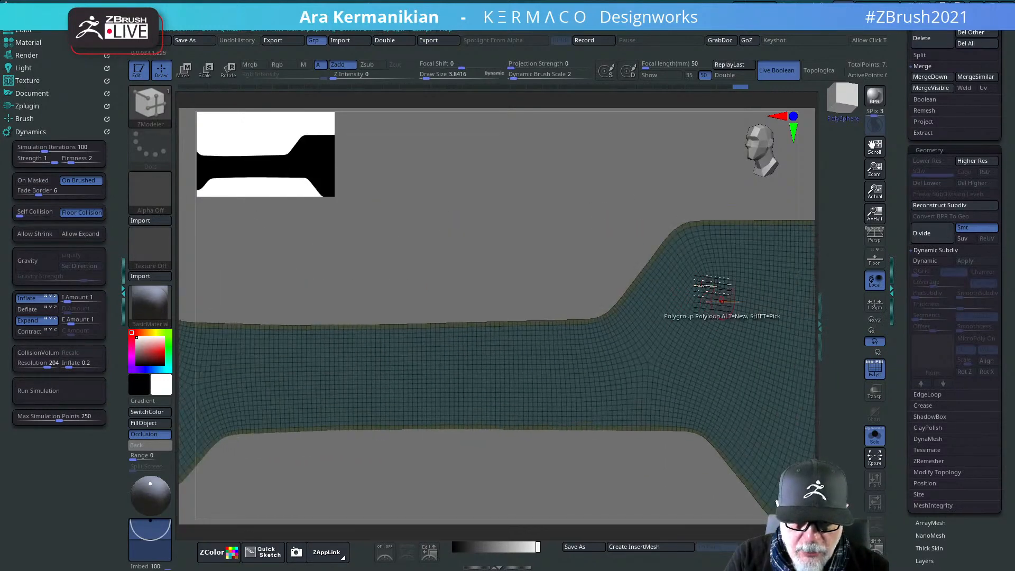
left_click_drag(619, 291, 235, 257, "alt")
left_click_drag(636, 358, 652, 253, "alt")
left_click_drag(584, 258, 794, 322, "alt")
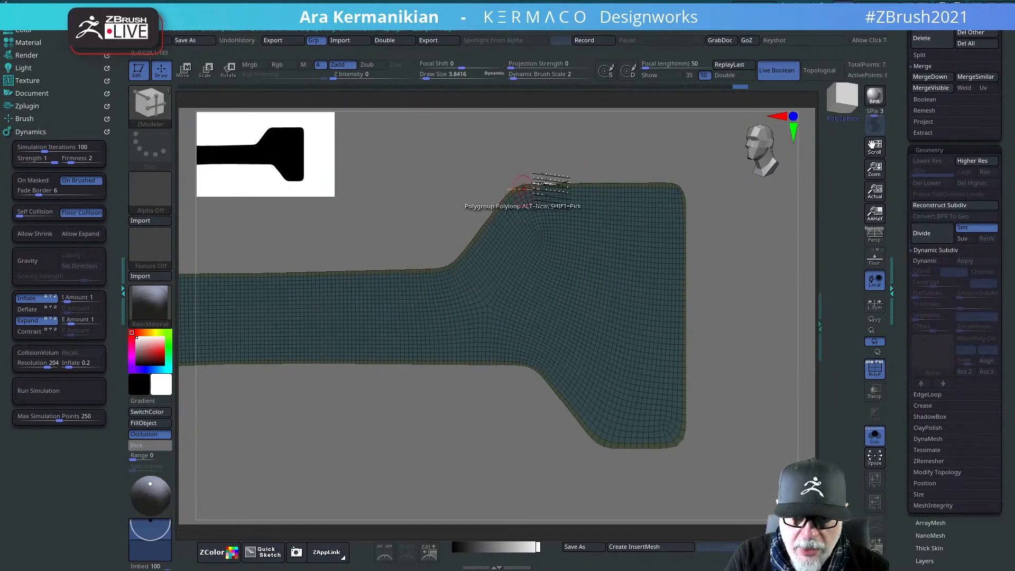
left_click_drag(624, 465, 582, 465)
left_click_drag(542, 179, 587, 261, "alt")
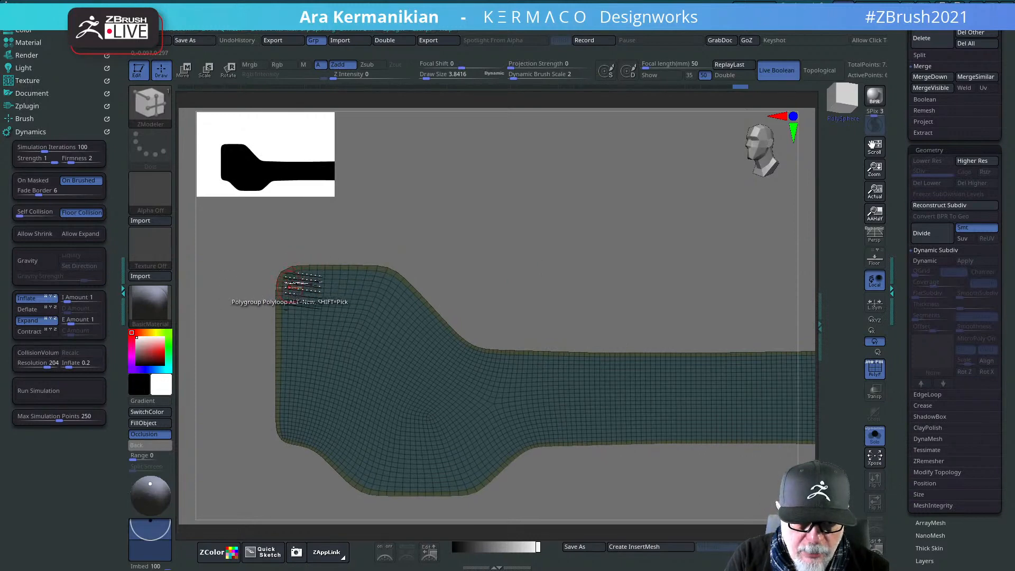
left_click_drag(583, 256, 502, 217, "alt")
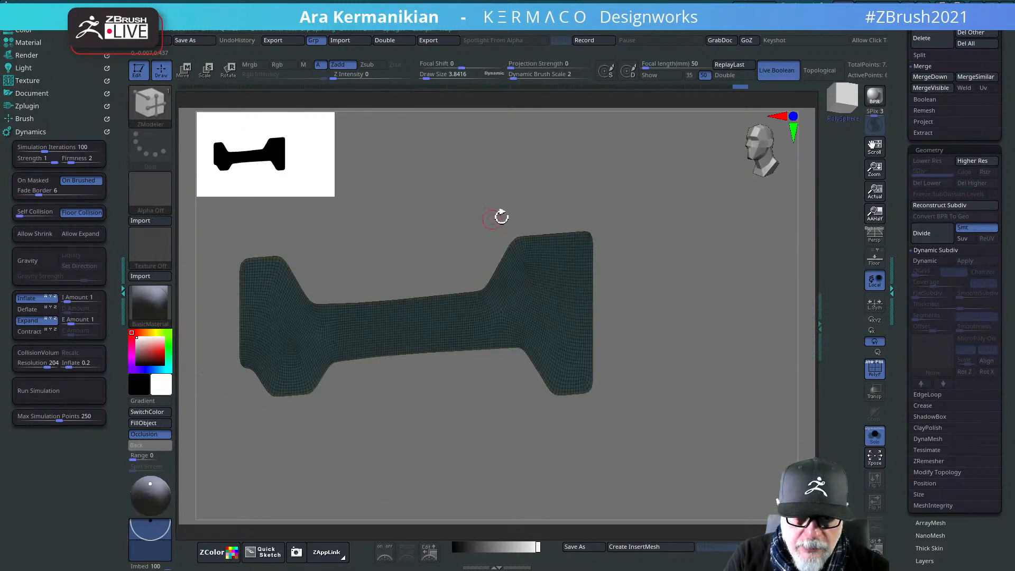
Step: Turn on Dynamic Subdiv for the flat panel and apply its 0.10311 thickness as real geometry
left_click(934, 261)
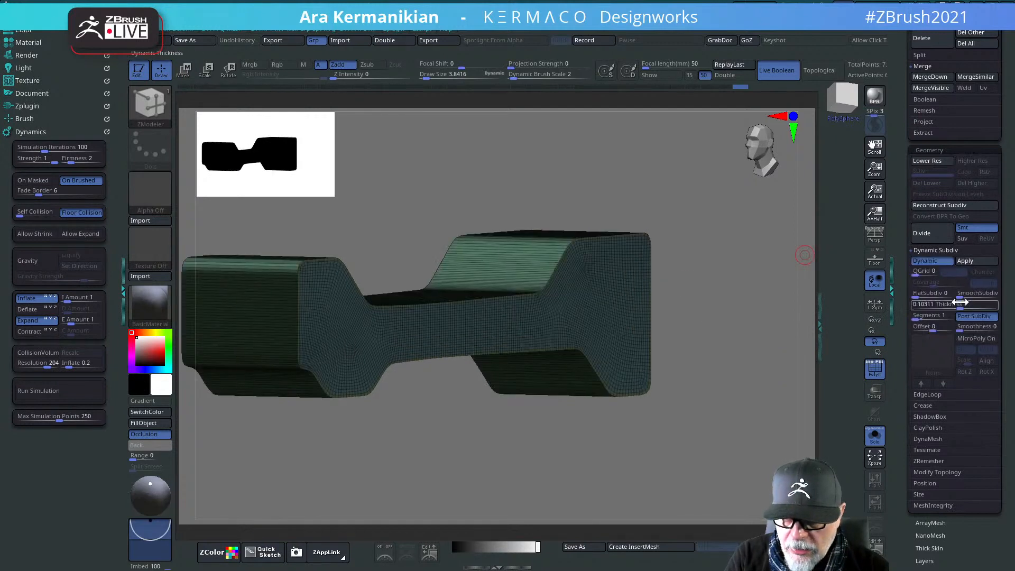
left_click(965, 262)
left_click_drag(761, 283, 531, 262)
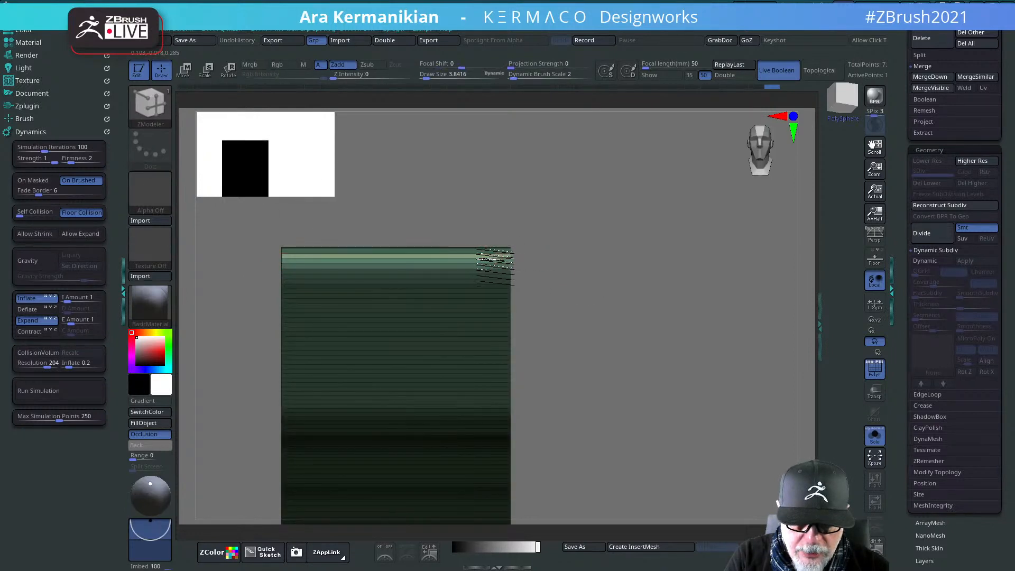
left_click_drag(640, 255, 725, 341, "alt")
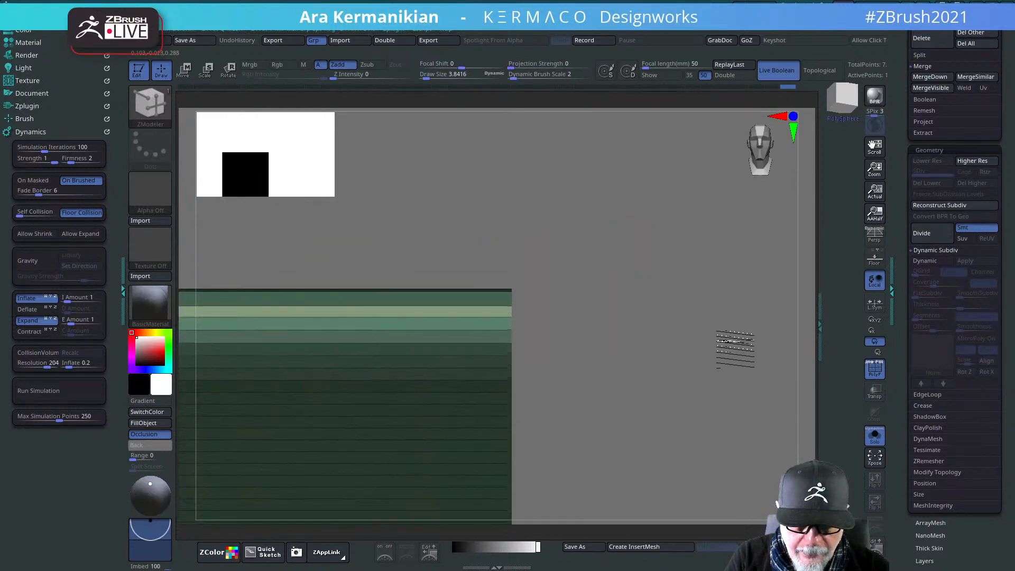
left_click(420, 310)
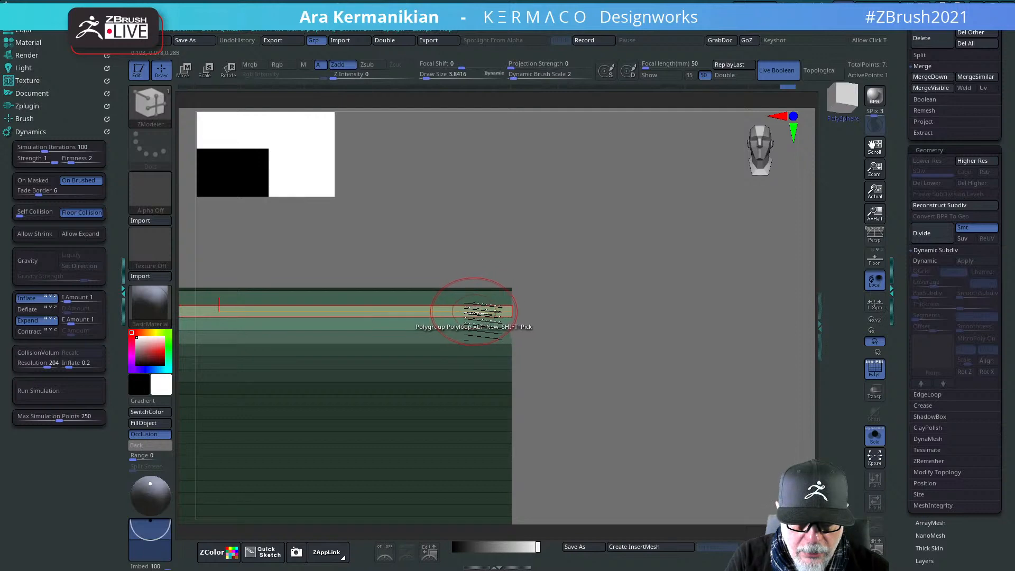
key("shift+d")
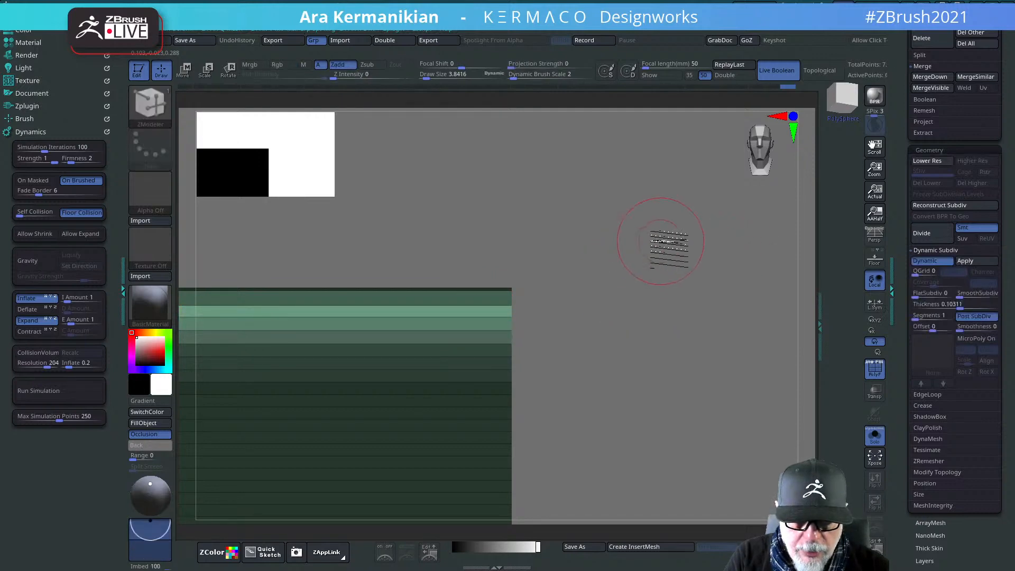
left_click_drag(638, 240, 609, 242)
key("ctrl+z")
key("ctrl+z")
key("ctrl+z")
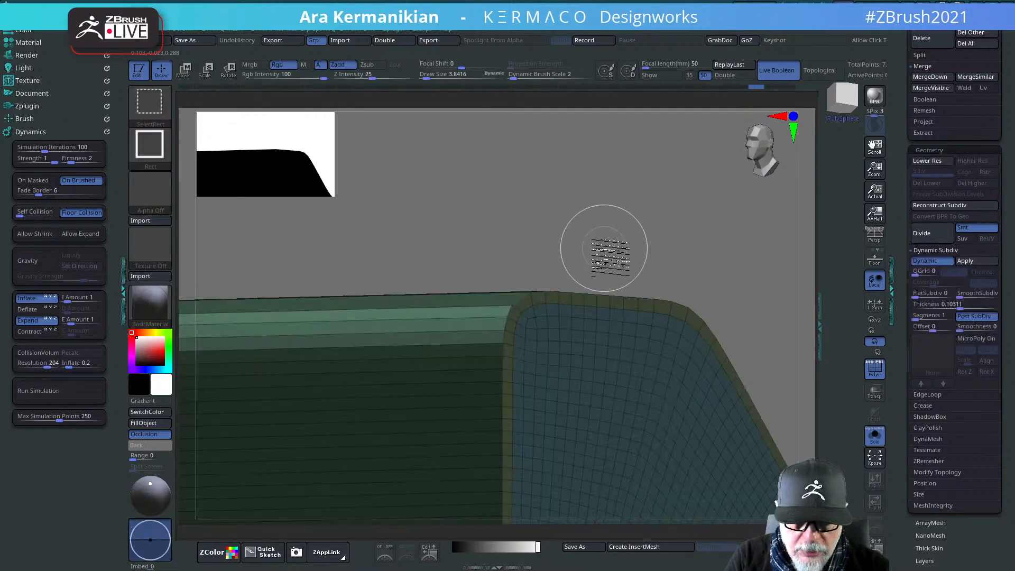
Step: Set the ZModeler polygon action to Do Nothing
key("space")
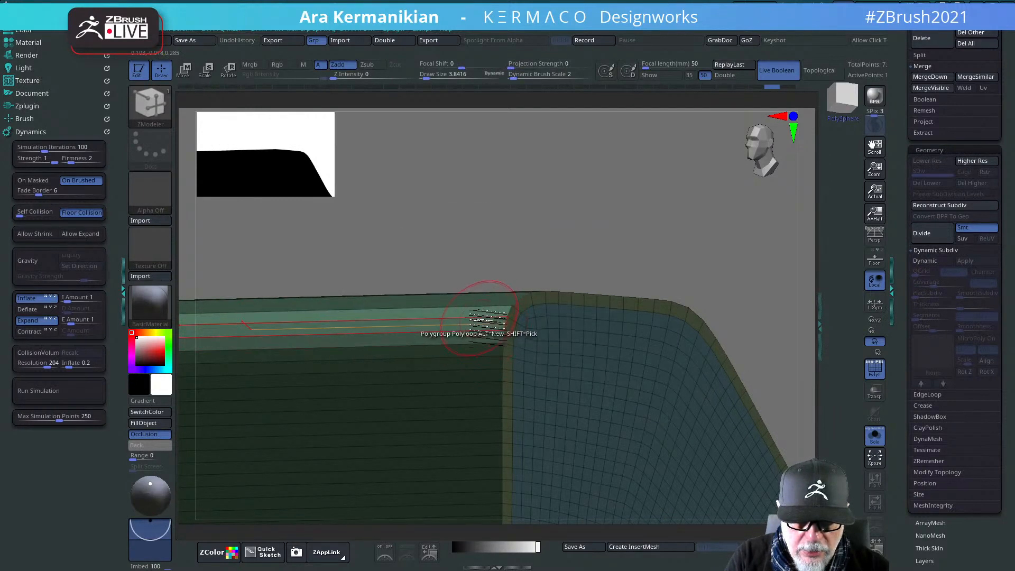
key("space")
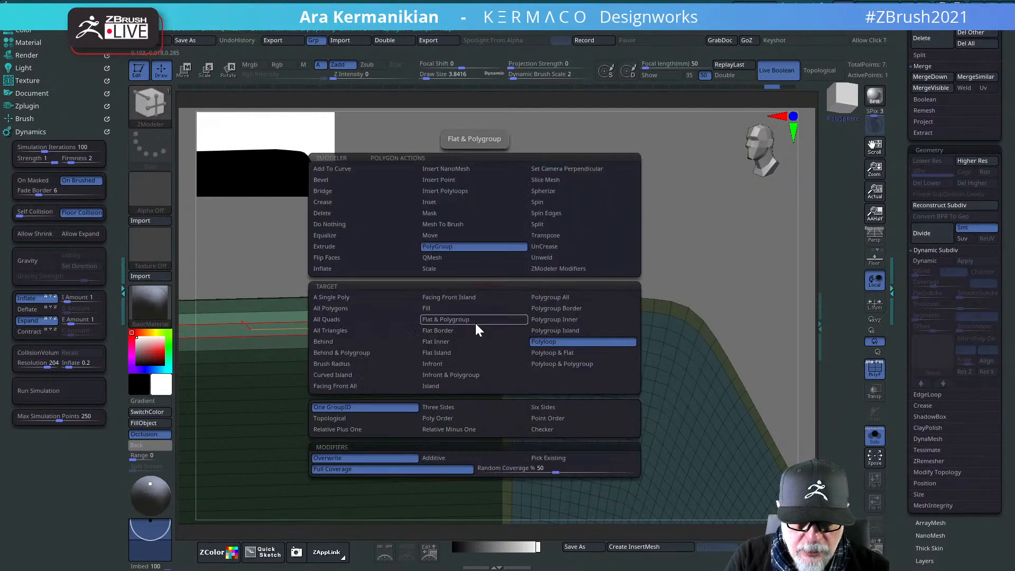
left_click(342, 227)
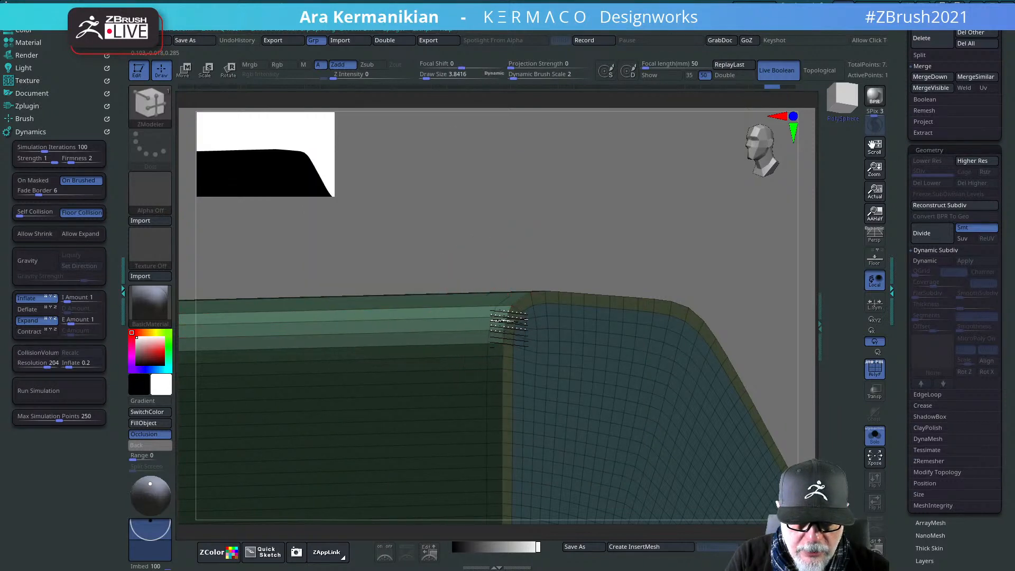
Step: Insert an edge loop on the side wall close to the face border and copy it to the opposite side with Mirror And Weld
key("ctrl+q")
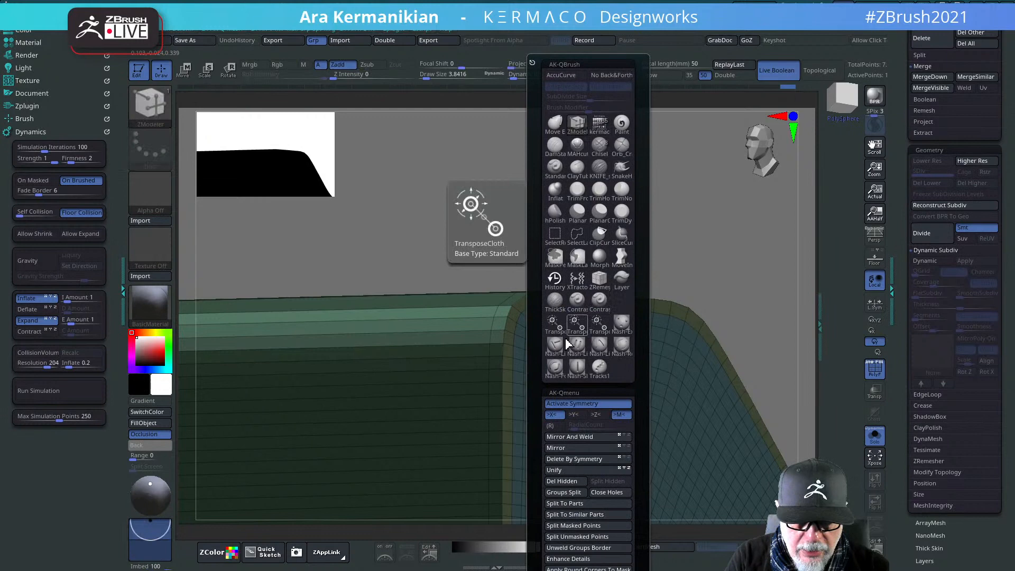
left_click(571, 436)
left_click_drag(442, 217, 593, 179)
key("ctrl+q")
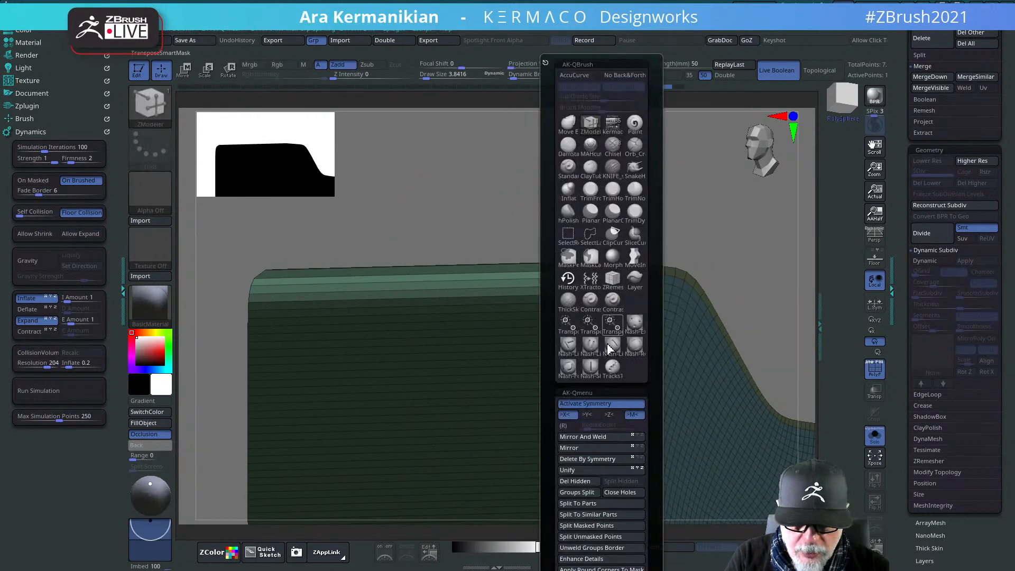
left_click(576, 447)
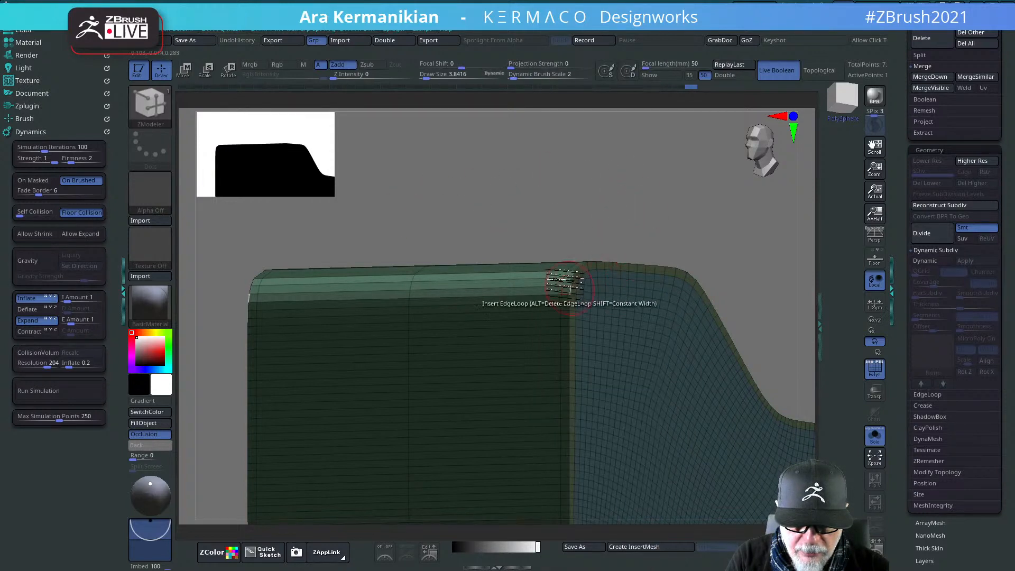
Step: Set the ZModeler edge action to Crease with the EdgeLoop Complete target
left_click_drag(608, 190, 686, 248, "alt")
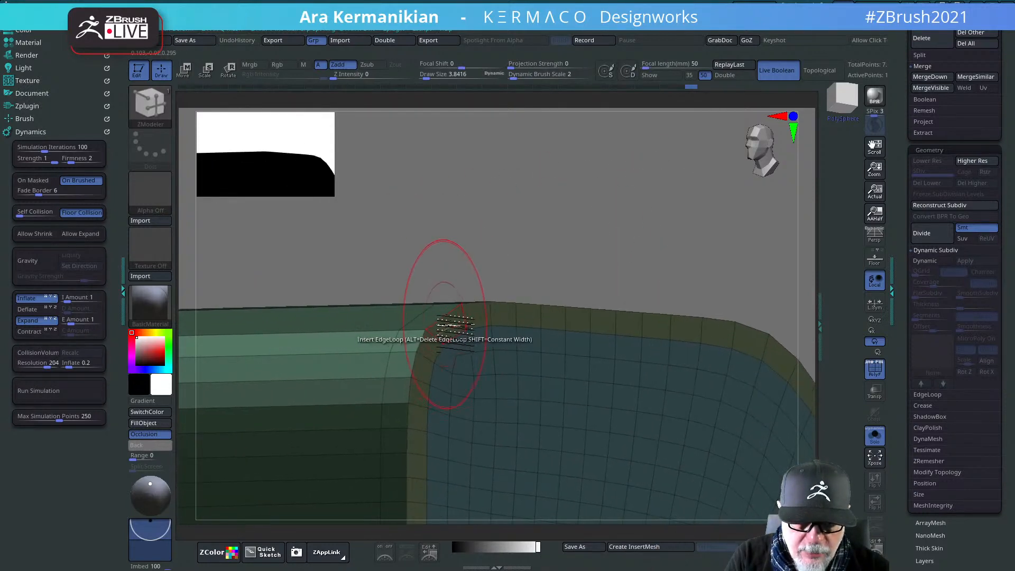
key("space")
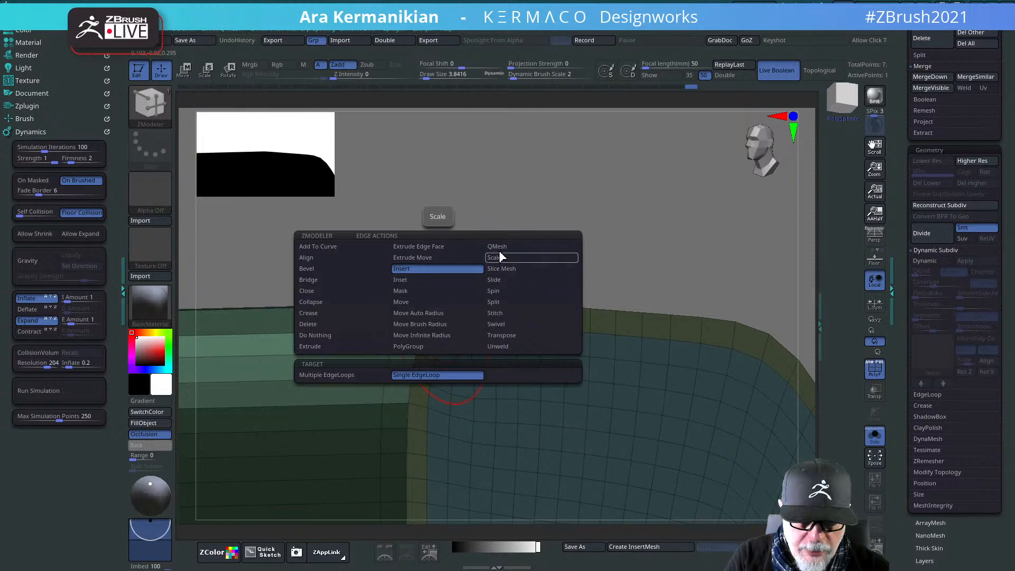
left_click(328, 312)
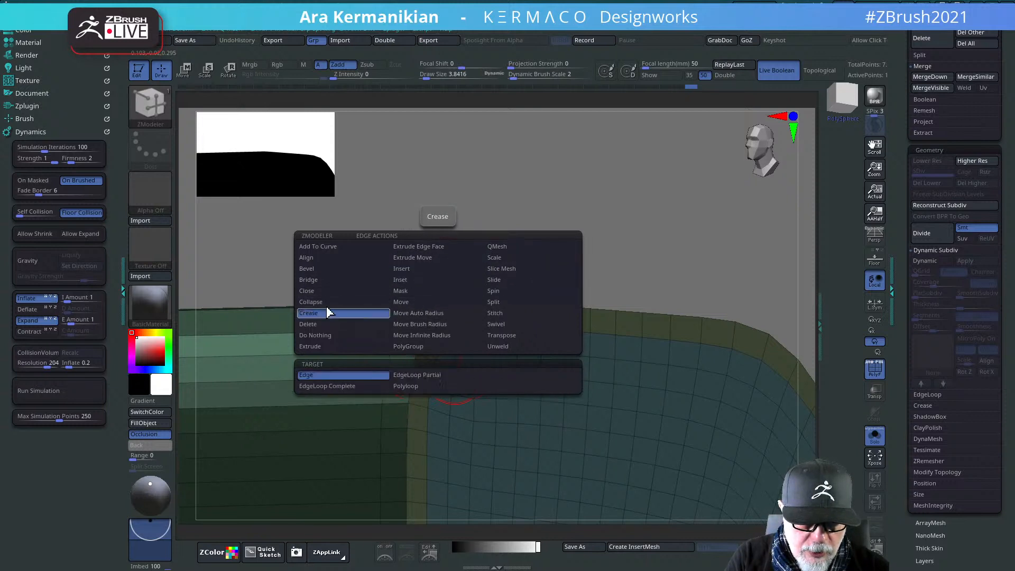
left_click(354, 386)
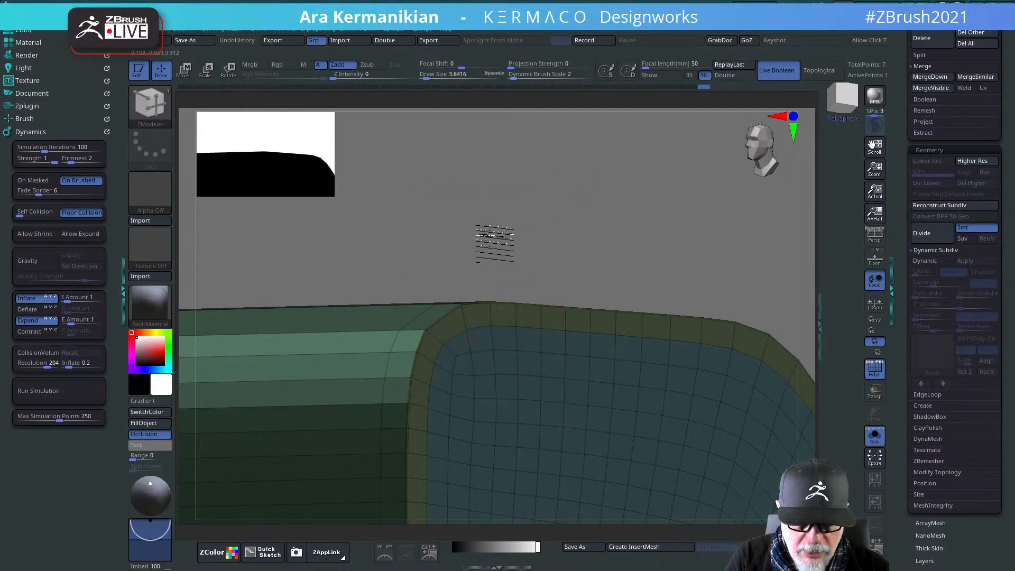
Step: Open the Crease settings for the thickened panel and raise the Bevel Width to 0.09191
left_click_drag(492, 238, 791, 299)
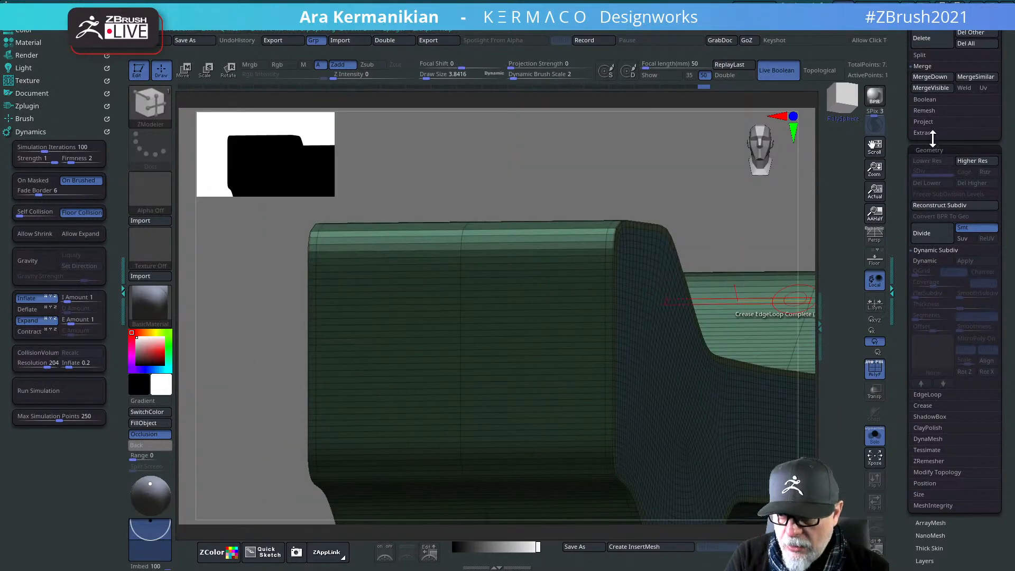
left_click(923, 406)
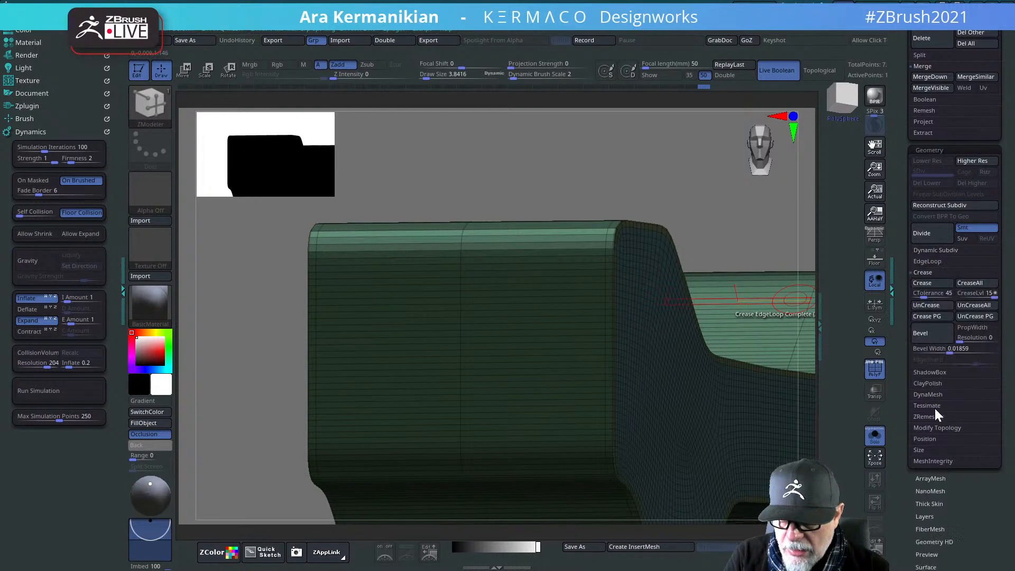
left_click_drag(953, 351, 968, 351)
left_click_drag(653, 208, 751, 269)
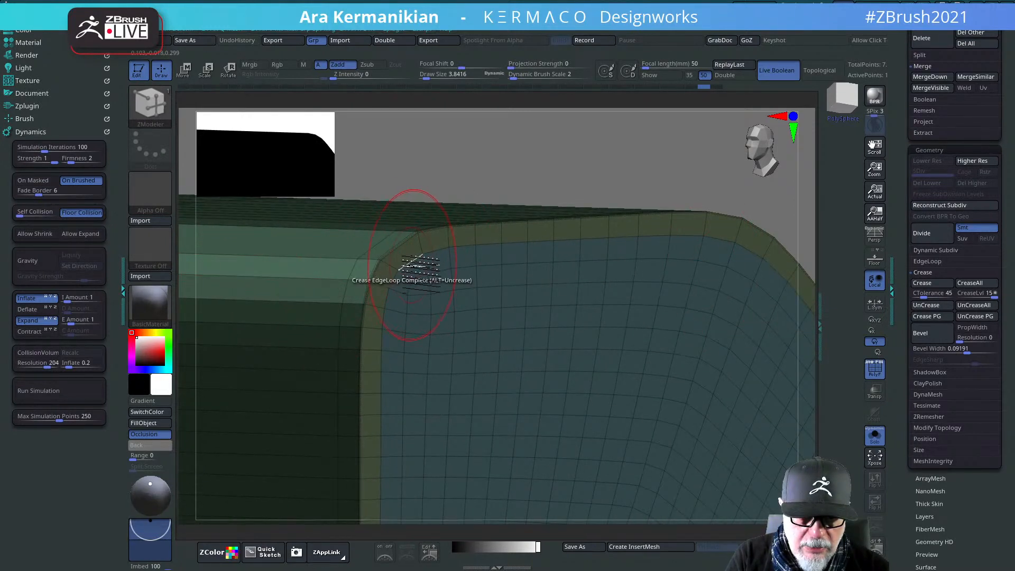
Step: Delete complete edge loops at the panel's rounded corner, including the loop bordering the front face, using ZModeler's Delete edge action
key("space")
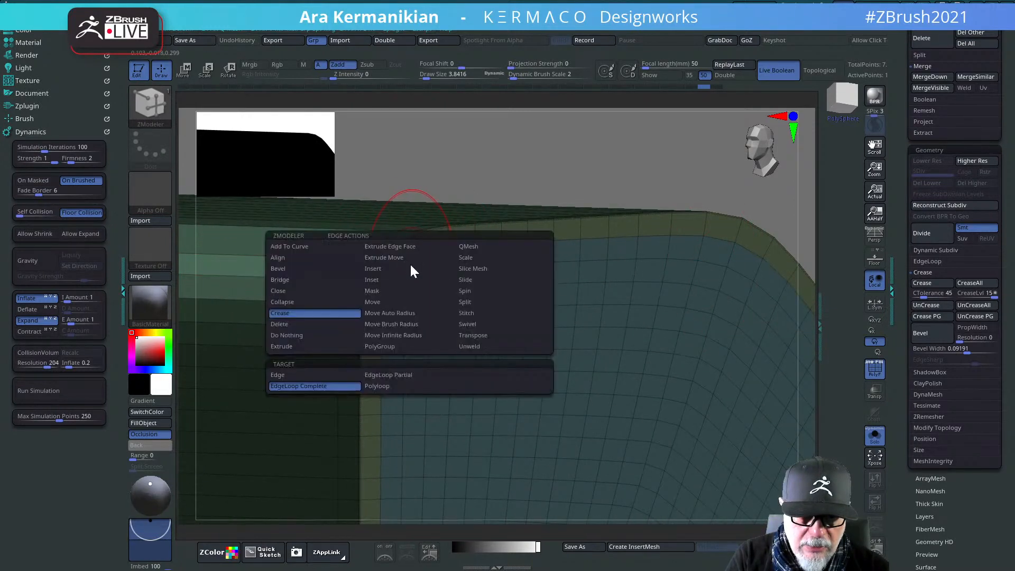
left_click(296, 324)
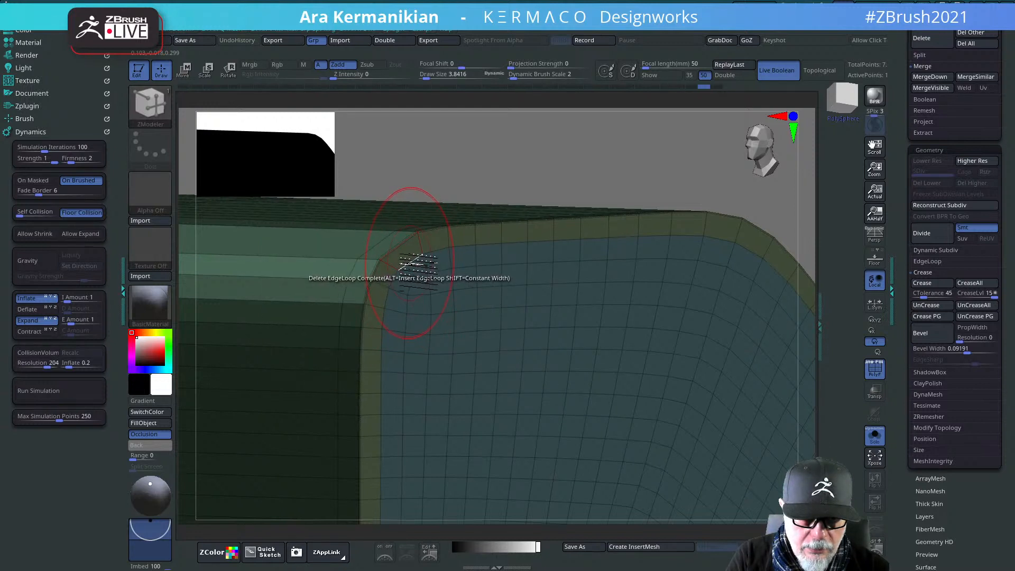
left_click(407, 262)
left_click(376, 245)
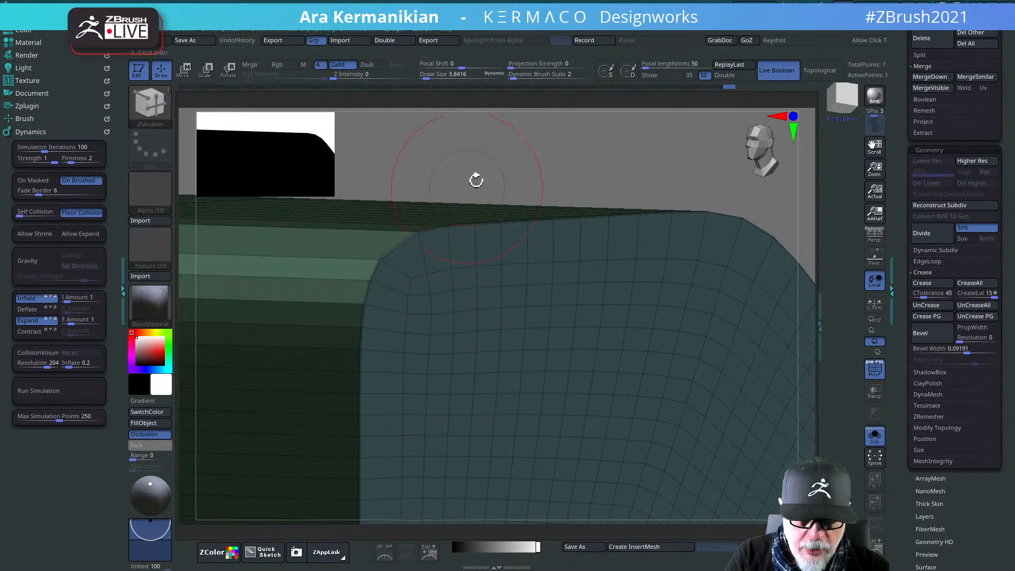
left_click(344, 249)
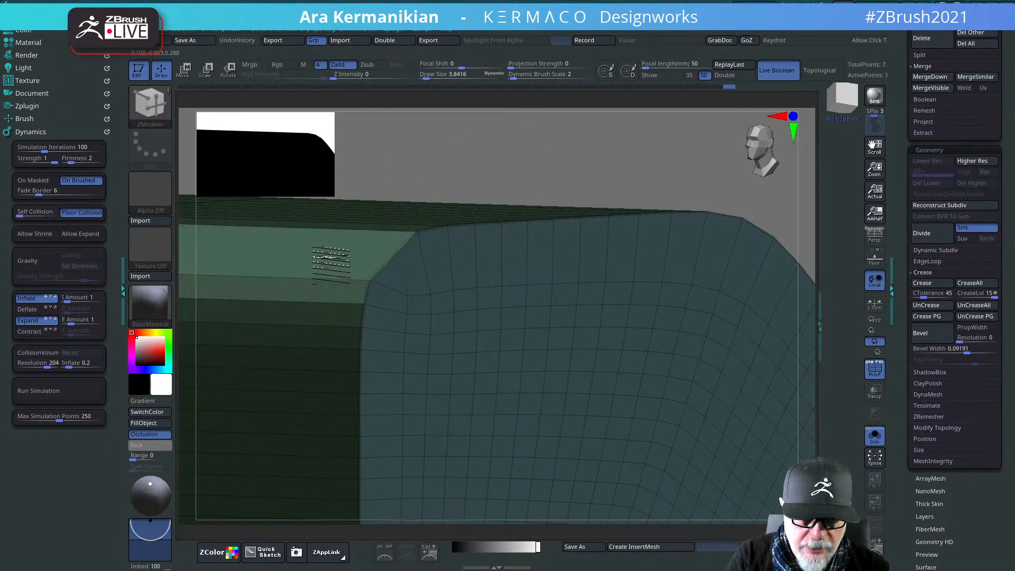
Step: Set the ZModeler edge action to Insert with the Single EdgeLoop target for the panel's side wall
key("space")
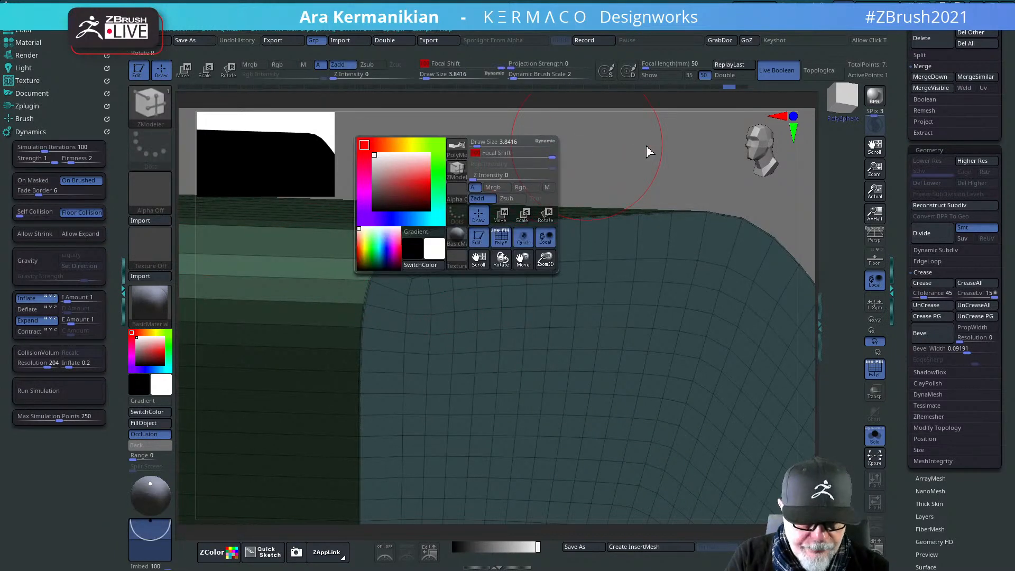
left_click_drag(623, 164, 792, 172, "alt")
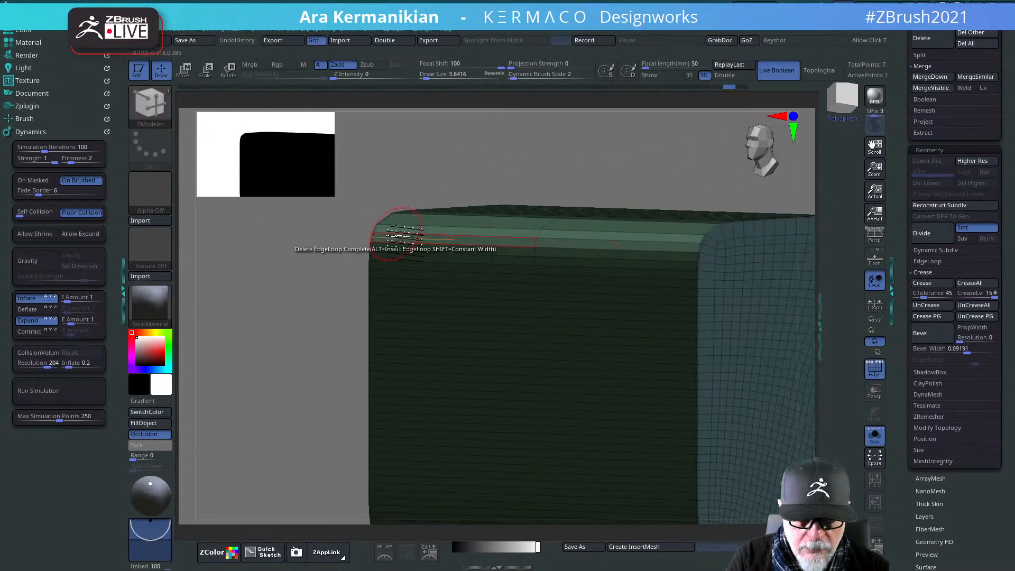
key("space")
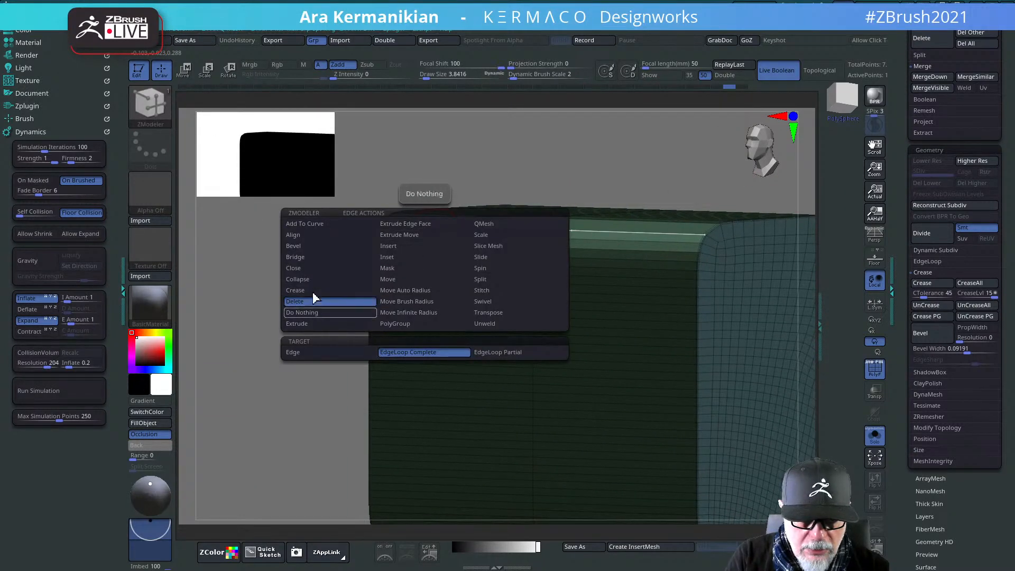
left_click(400, 258)
left_click(392, 254)
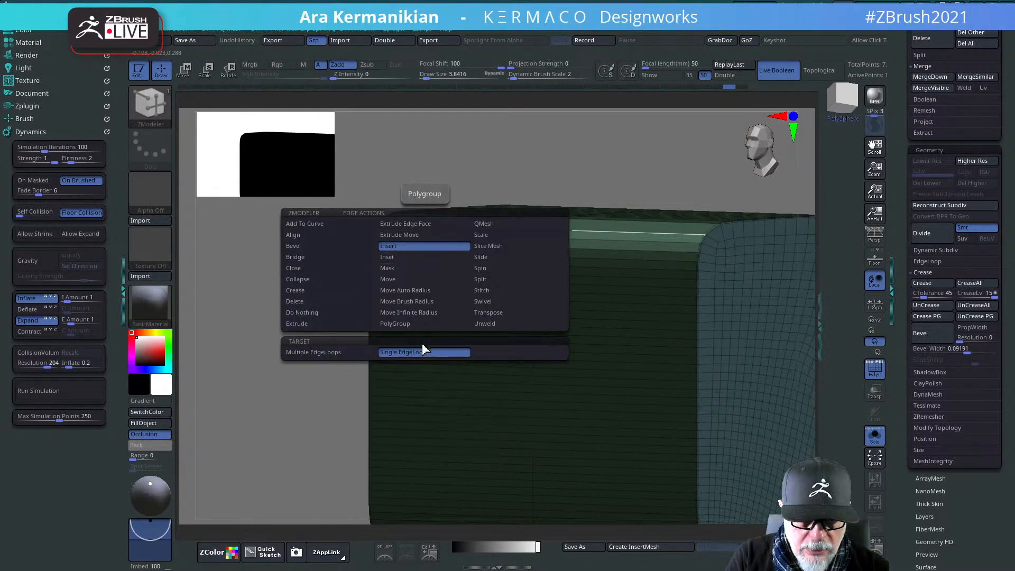
Step: Try bevelling the edges around the side face with a bevel width of 0.00716
left_click(422, 233)
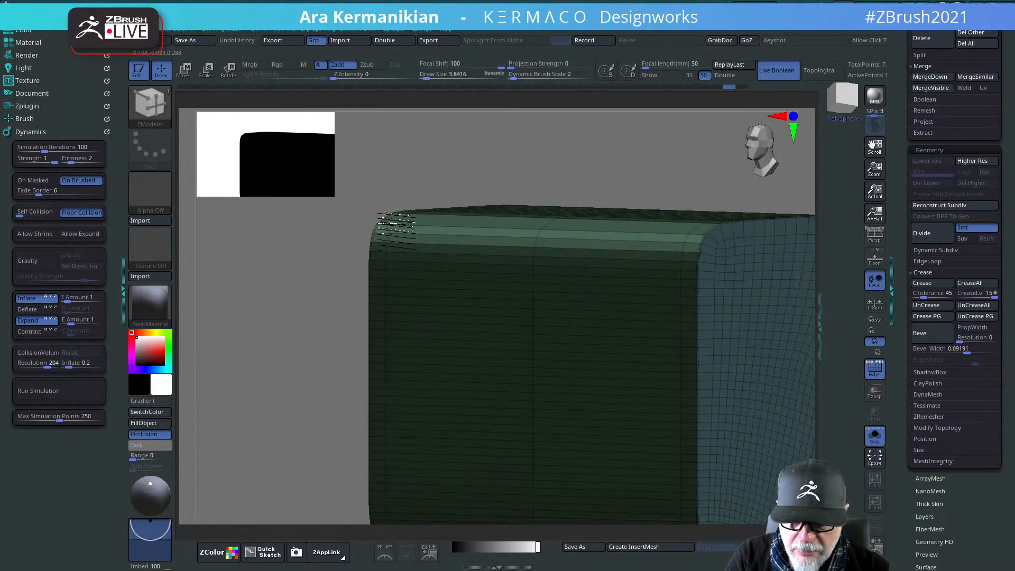
left_click_drag(658, 177, 444, 158, "alt")
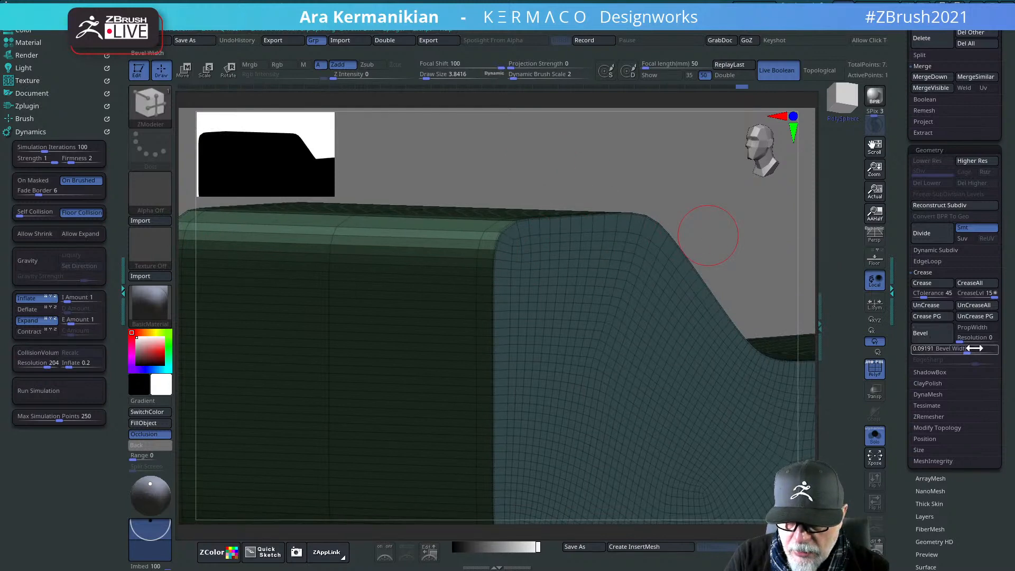
left_click_drag(962, 351, 956, 353)
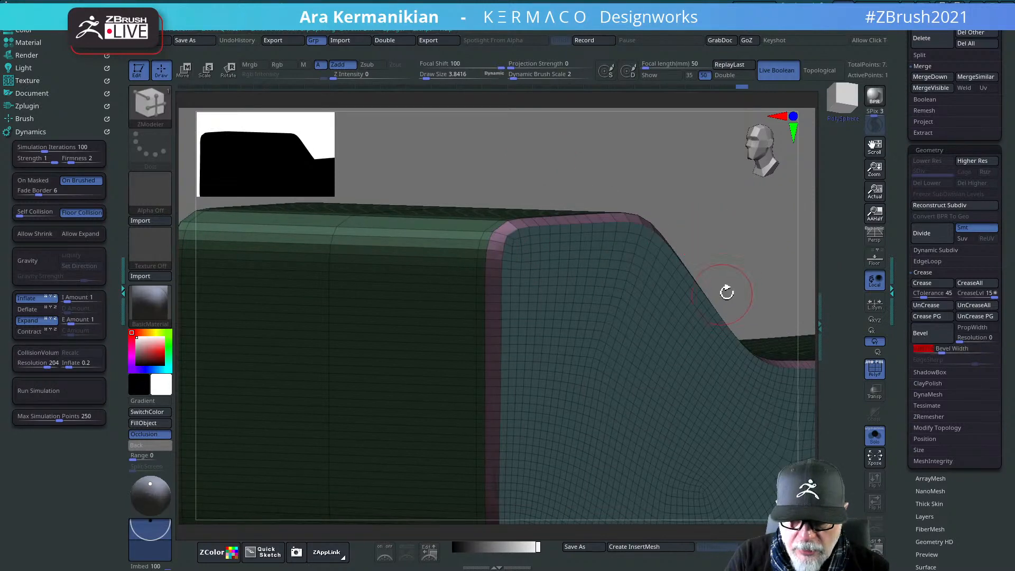
left_click_drag(761, 296, 612, 286, "alt")
left_click_drag(700, 478, 855, 392)
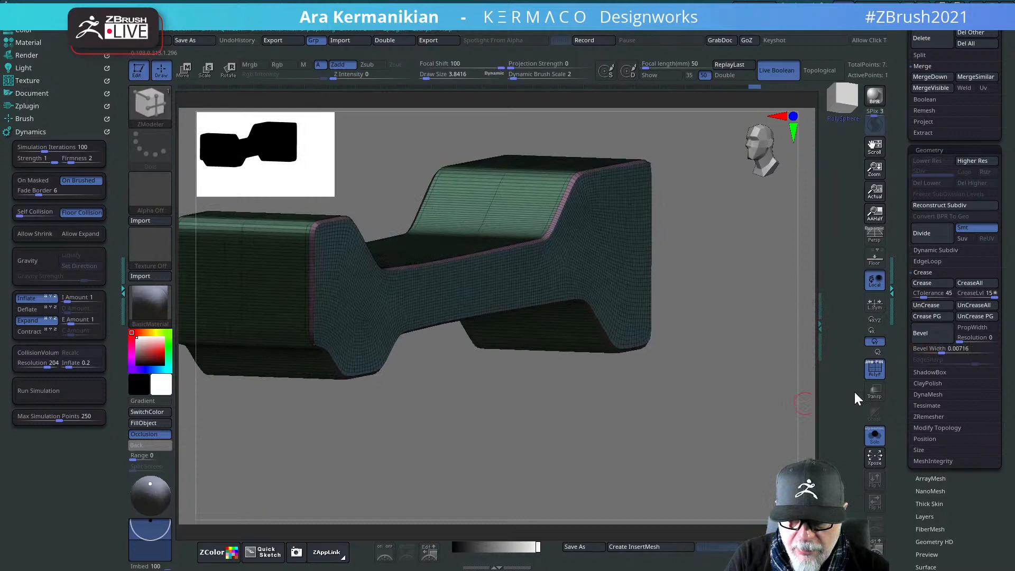
Step: Hide the wireframe and examine the bevelled corner of the part up close
left_click(874, 369)
left_click_drag(690, 415, 700, 396)
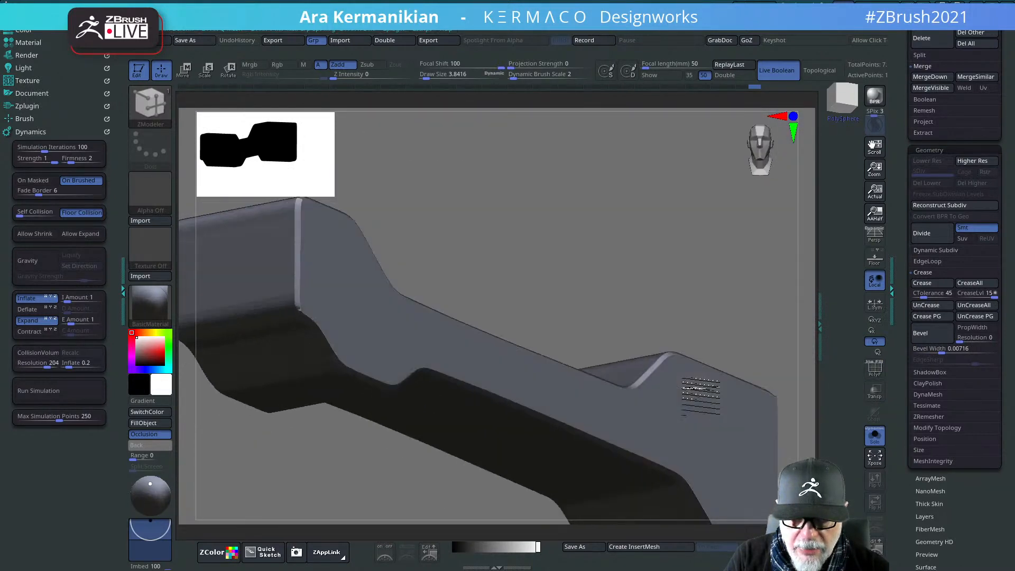
mouse_move(534, 262)
left_mouse_down()
mouse_move(546, 208)
mouse_move(525, 169)
mouse_move(619, 324)
mouse_move(755, 358)
left_mouse_up()
left_click_drag(474, 252, 267, 188, "alt")
key("shift+d")
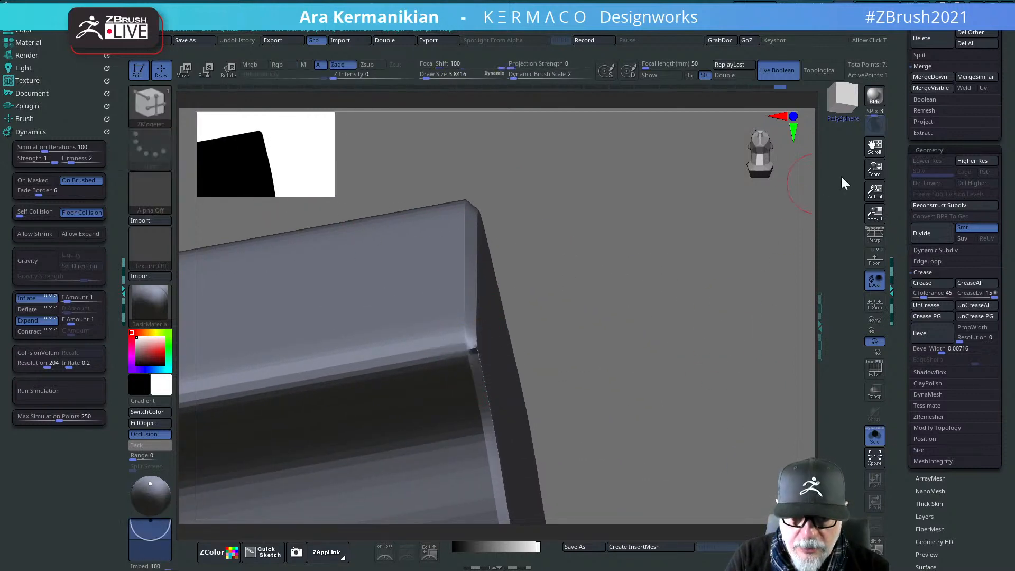
Step: Try smoothing the flawed bevel corner, and undo the smoothing strokes and the bevel
left_click_drag(481, 354, 476, 343, "shift")
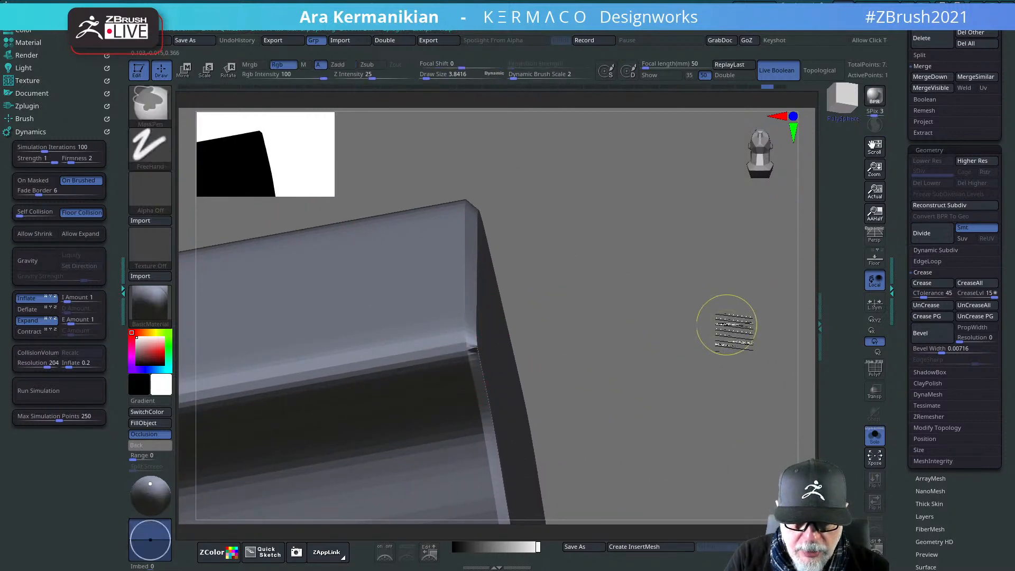
key("ctrl+z")
key("ctrl+z")
key("ctrl+shift+z")
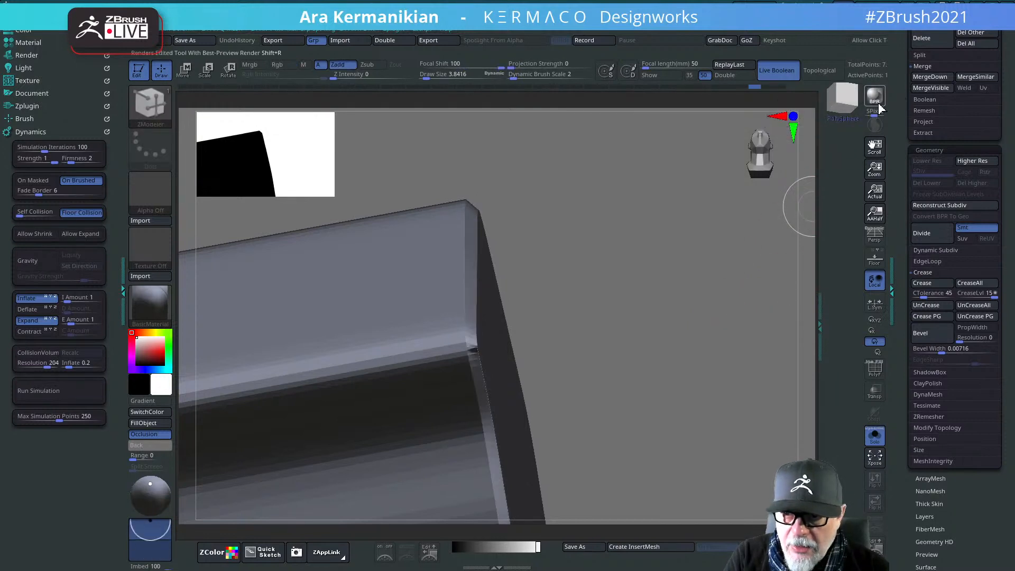
left_click(875, 126)
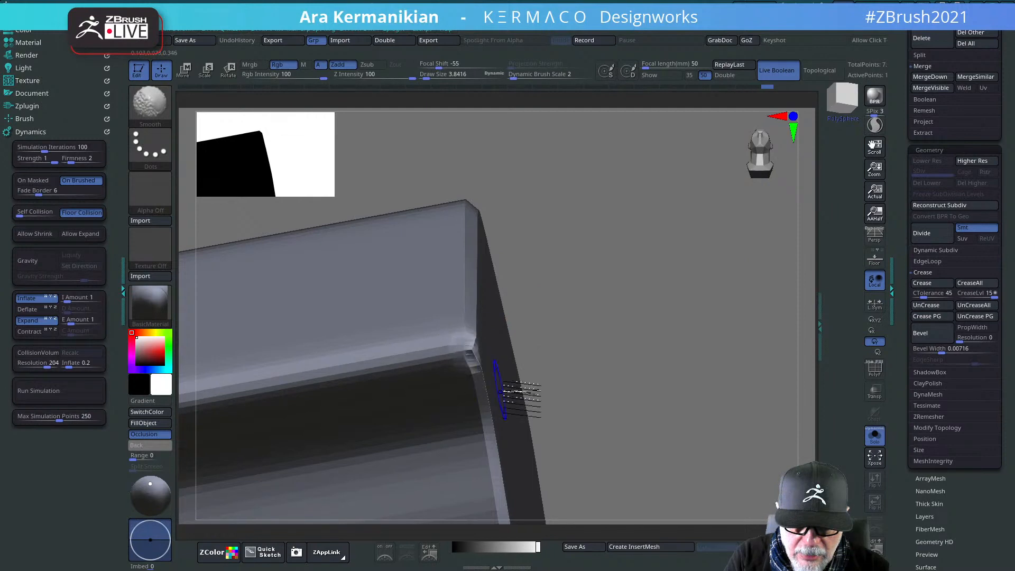
mouse_move(782, 338)
left_mouse_down()
mouse_move(741, 333)
mouse_move(721, 353)
left_mouse_up()
key("ctrl+z")
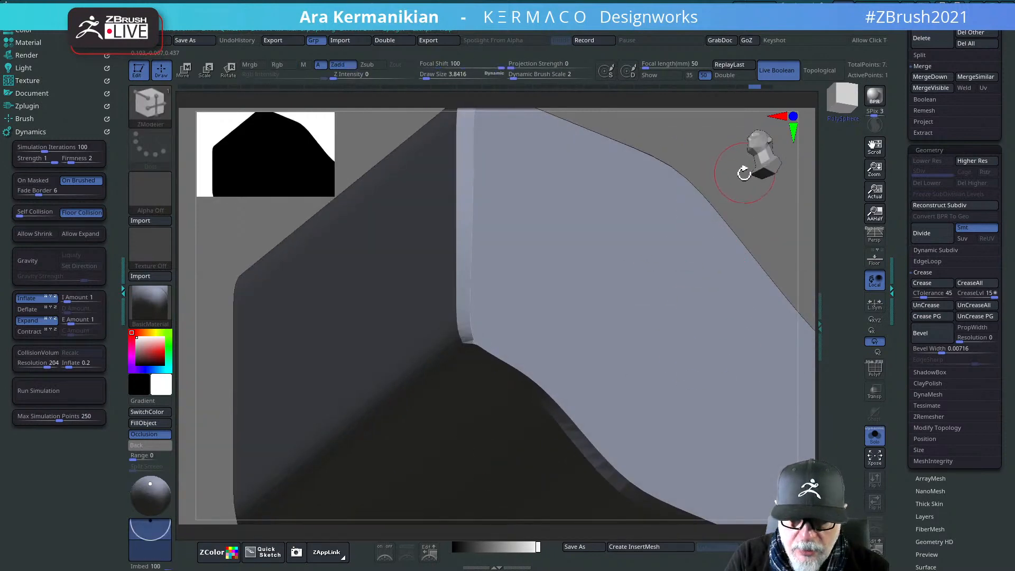
mouse_move(754, 208)
left_mouse_down()
mouse_move(700, 217)
mouse_move(680, 266)
mouse_move(641, 223)
mouse_move(633, 241)
mouse_move(680, 256)
left_mouse_up()
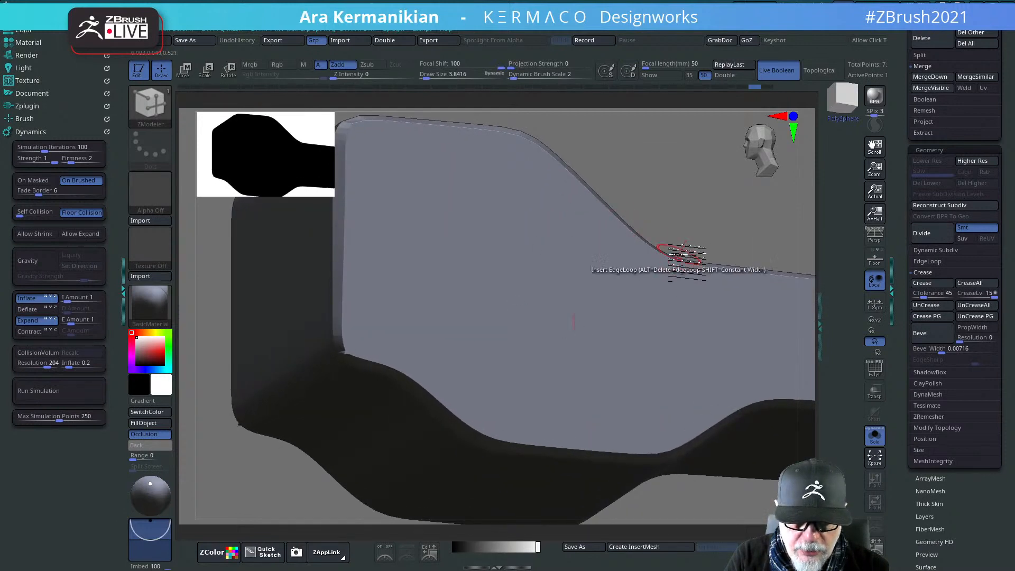
left_click_drag(716, 215, 766, 270)
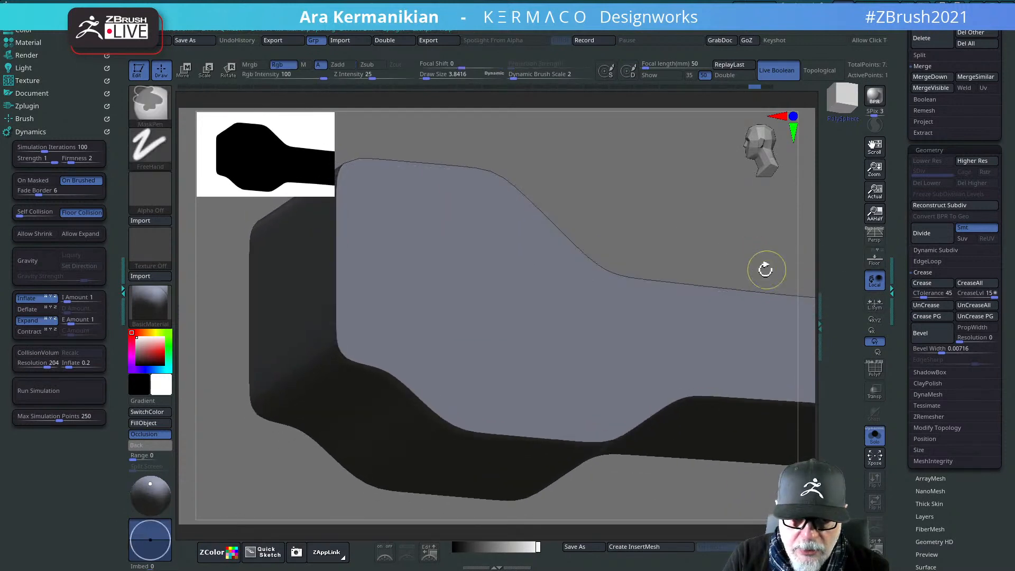
Step: Show the wireframe and try bevelling the side face's edges with a bevel width of 0.06284
left_click(874, 368)
left_click_drag(661, 206, 771, 227, "alt")
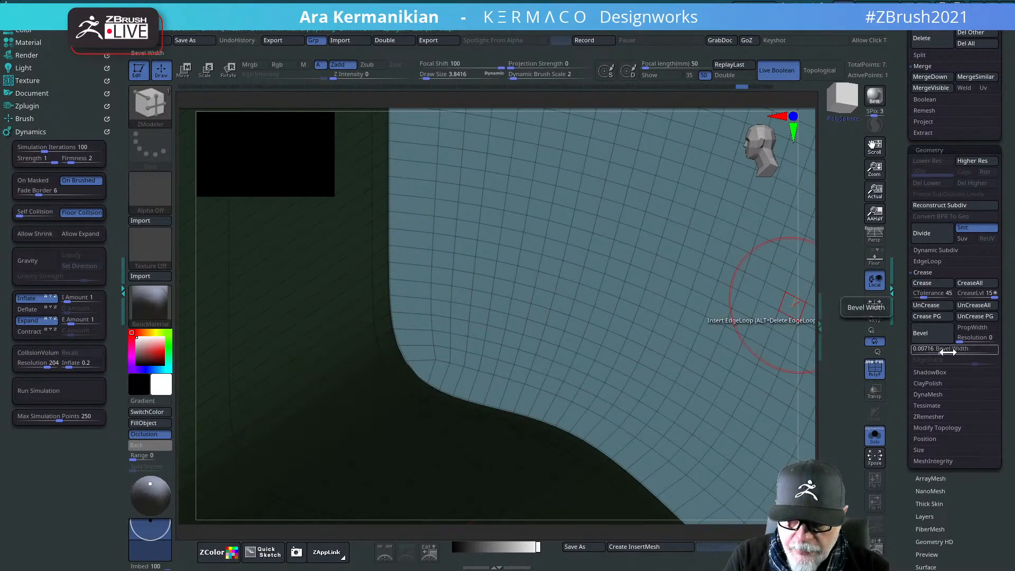
left_click_drag(947, 352, 958, 352)
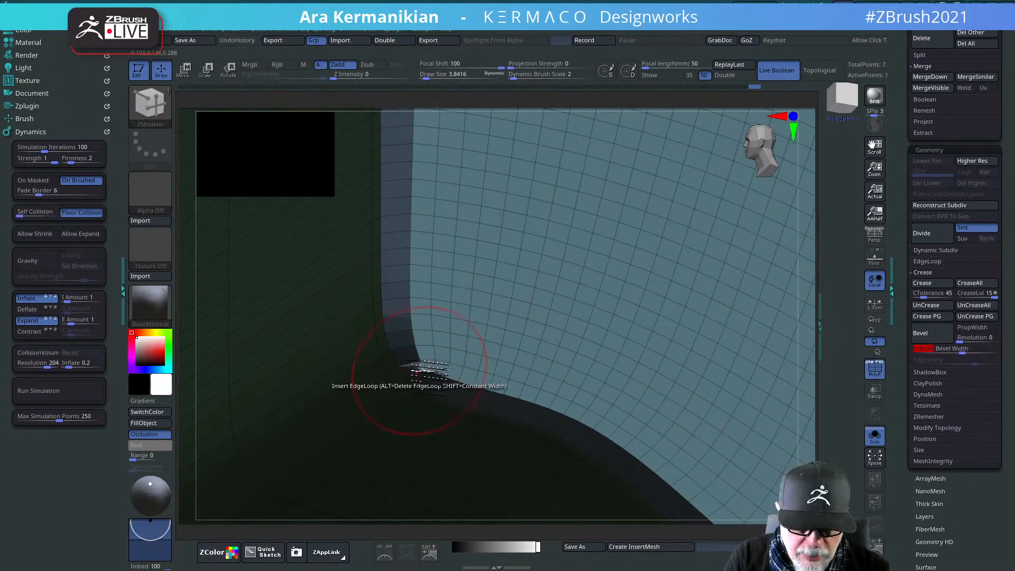
key("f")
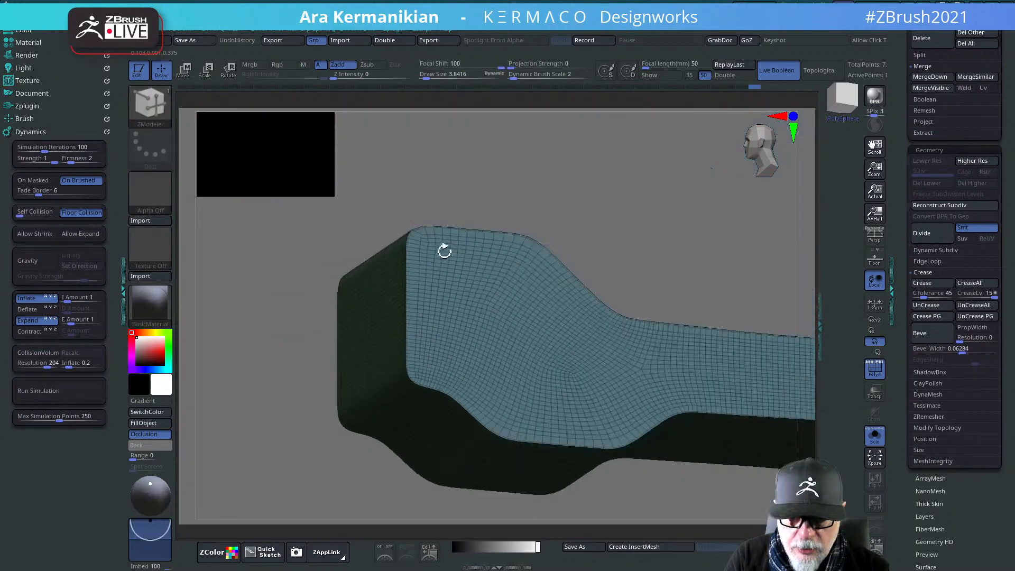
Step: Undo the bevel and the earlier operations back to the flat single-polygroup shape without thickness
key("ctrl")
key("ctrl+z")
key("ctrl+z")
key("ctrl+z")
key("ctrl+z")
key("ctrl+z")
key("ctrl+z")
key("ctrl+z")
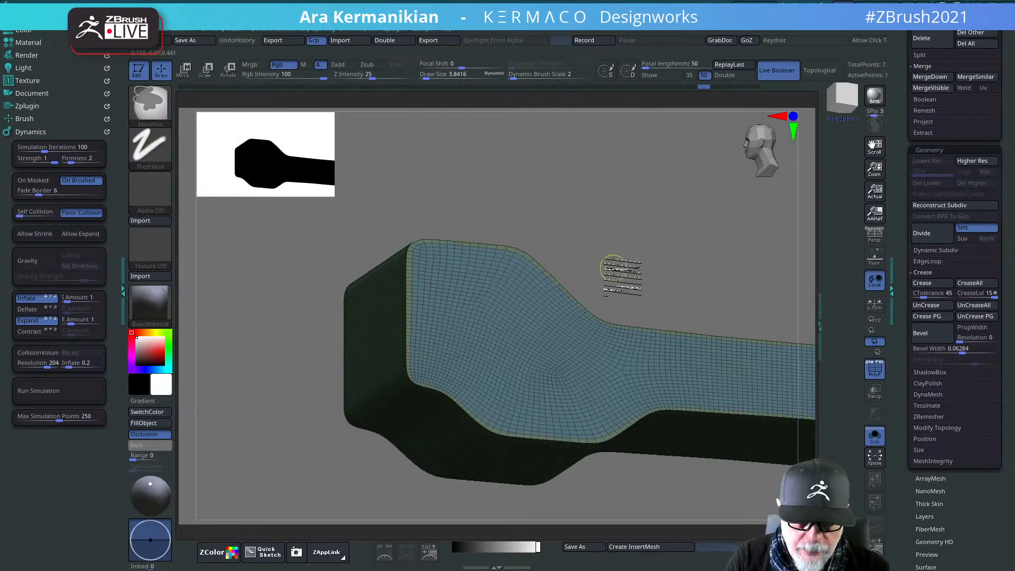
key("ctrl+z")
key("ctrl+z")
mouse_move(638, 268)
left_mouse_down()
mouse_move(654, 243)
mouse_move(576, 256)
mouse_move(620, 273)
left_mouse_up()
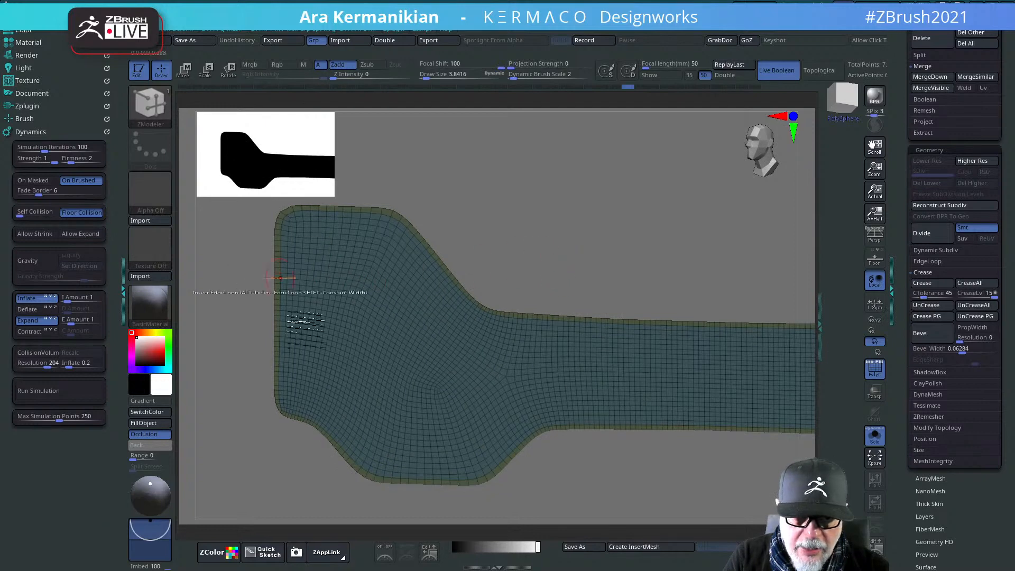
key("ctrl")
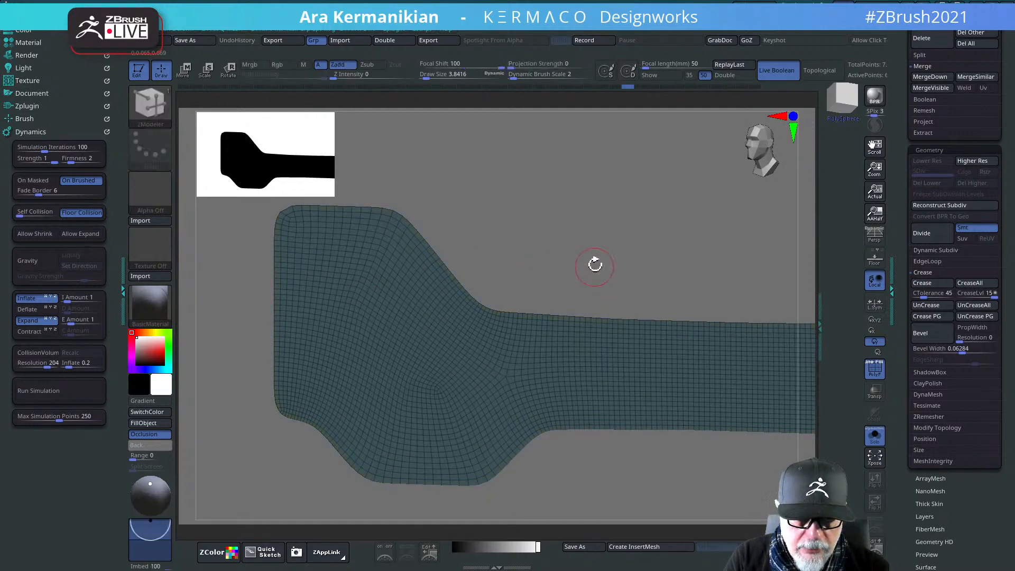
Step: Set the ZModeler edge action to Extrude with the Mesh Border target and extrude the flat shape's border slightly
left_click_drag(594, 262, 595, 251)
left_click_drag(678, 253, 646, 223, "alt")
key("space")
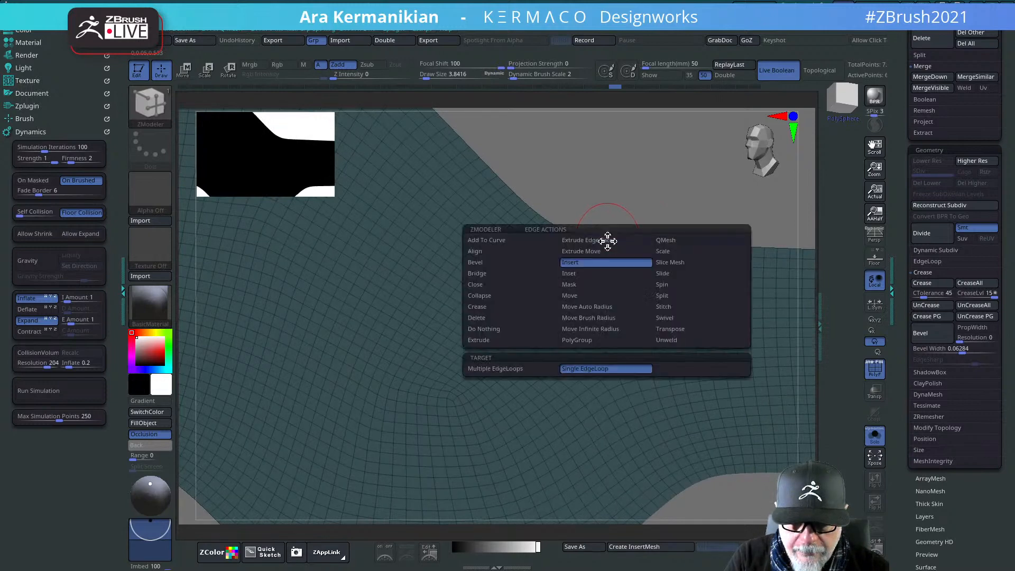
left_click(487, 343)
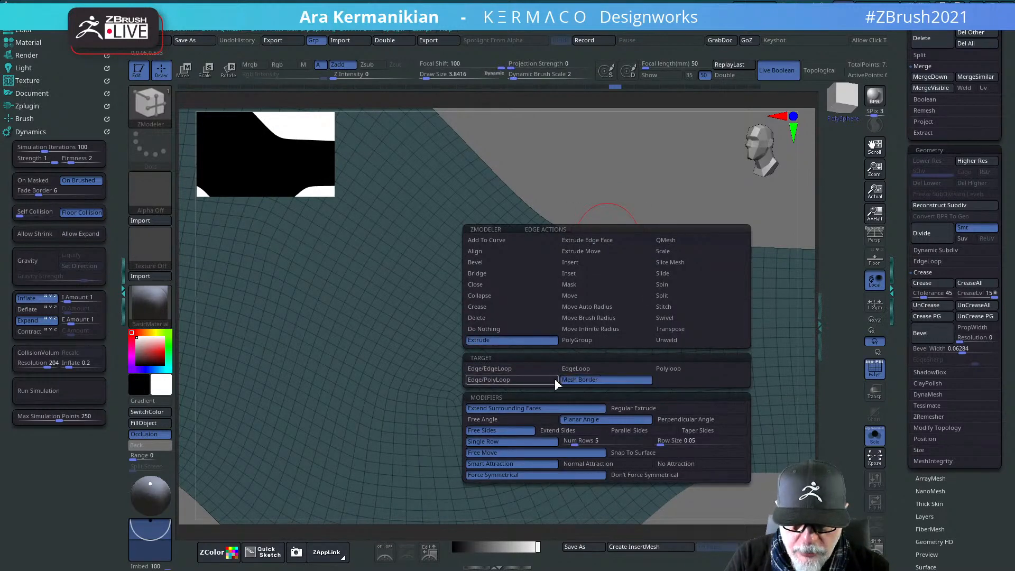
left_click(604, 381)
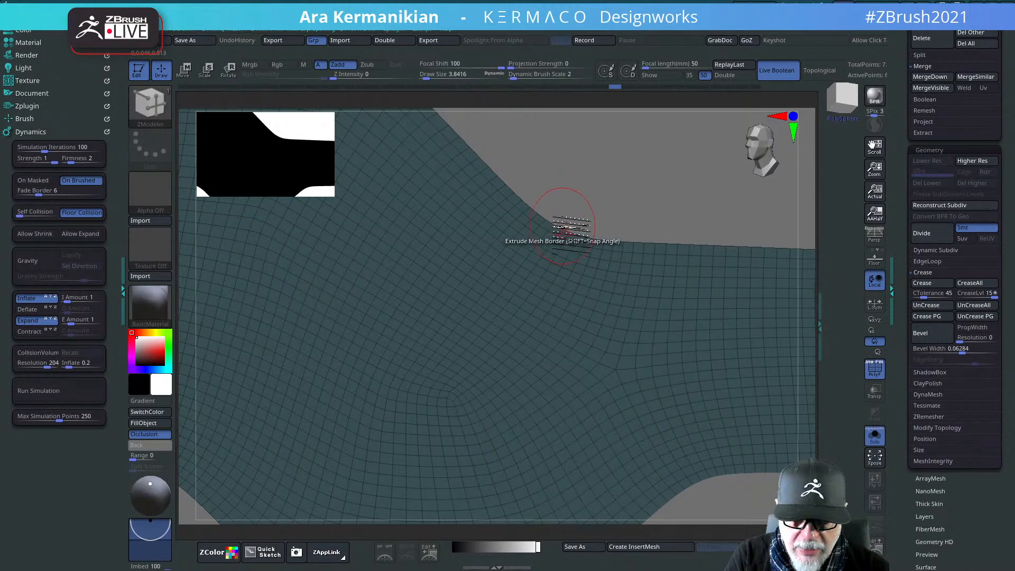
left_click_drag(565, 227, 571, 227)
mouse_move(661, 187)
left_mouse_down("alt")
mouse_move(573, 179)
mouse_move(581, 203)
mouse_move(633, 202)
left_mouse_up("alt")
left_click_drag(589, 169, 630, 230, "alt")
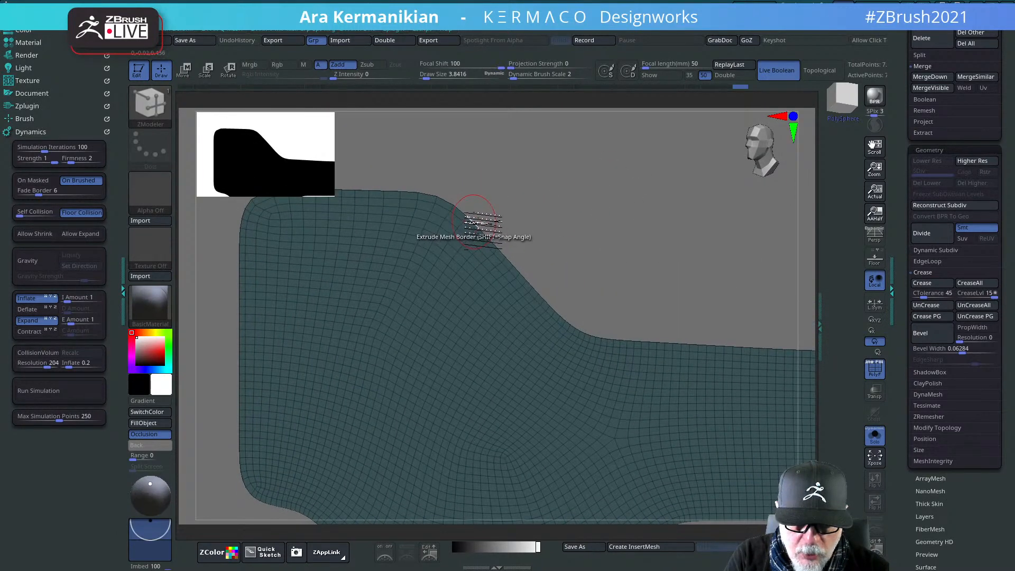
left_click_drag(475, 221, 770, 214)
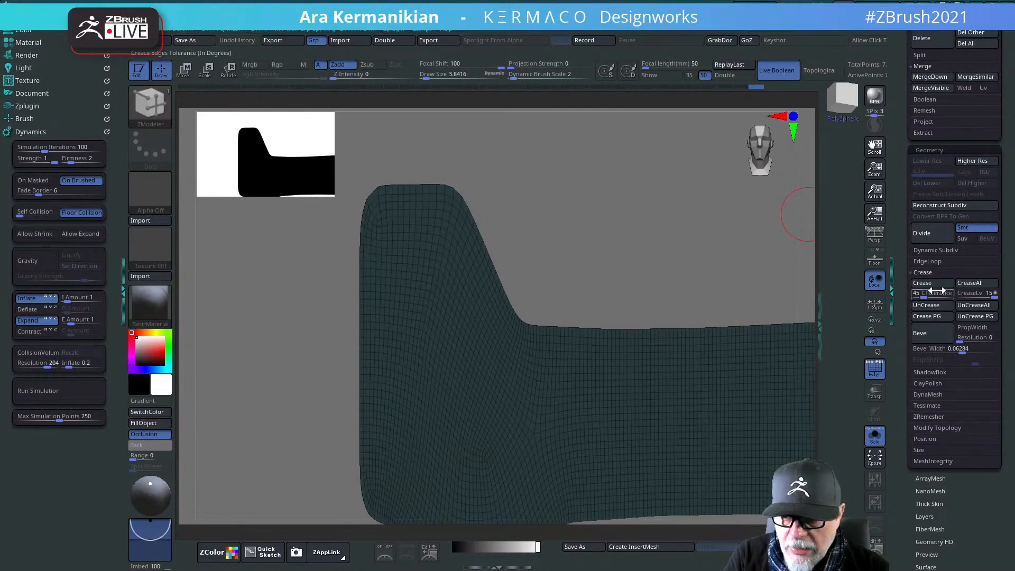
Step: Give the flat shape thickness with Dynamic Subdiv and apply it as real geometry
left_click(930, 251)
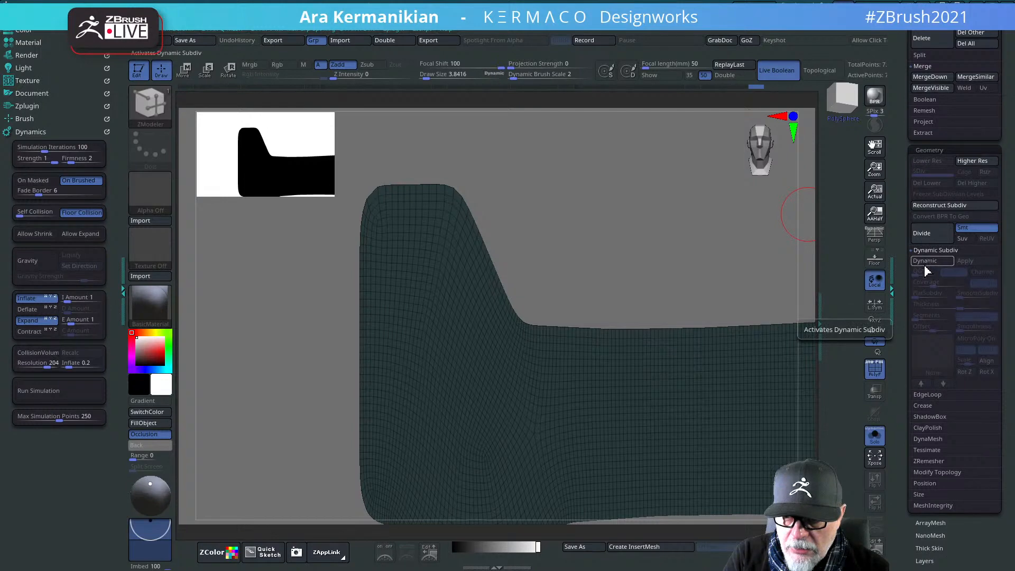
left_click(924, 265)
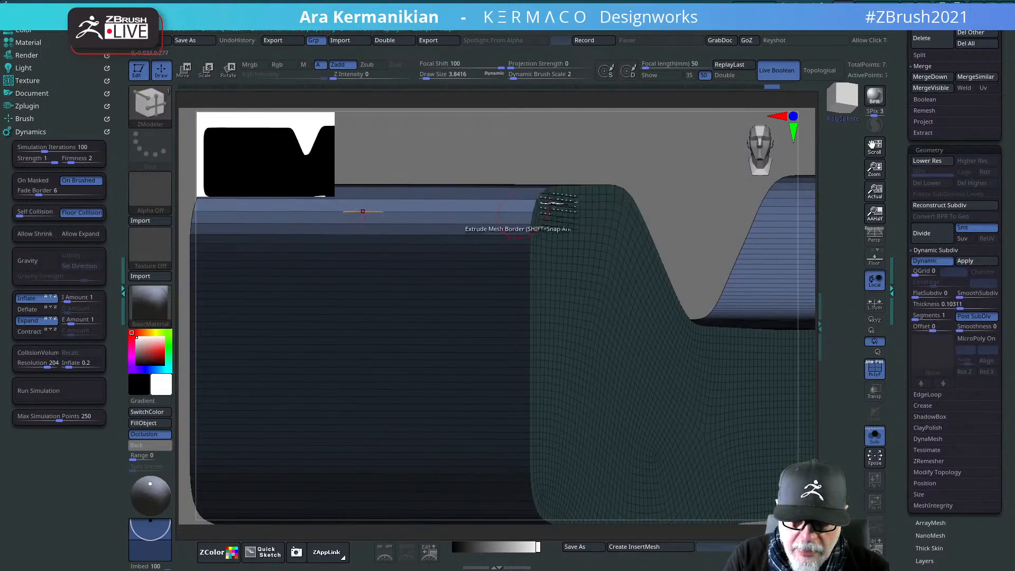
left_click(965, 261)
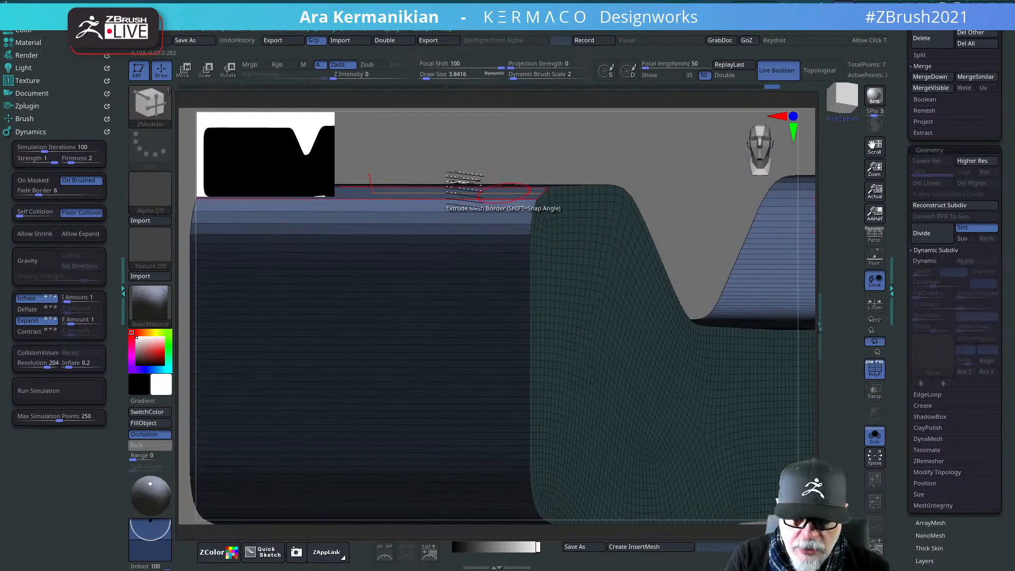
left_click_drag(656, 207, 716, 213, "alt")
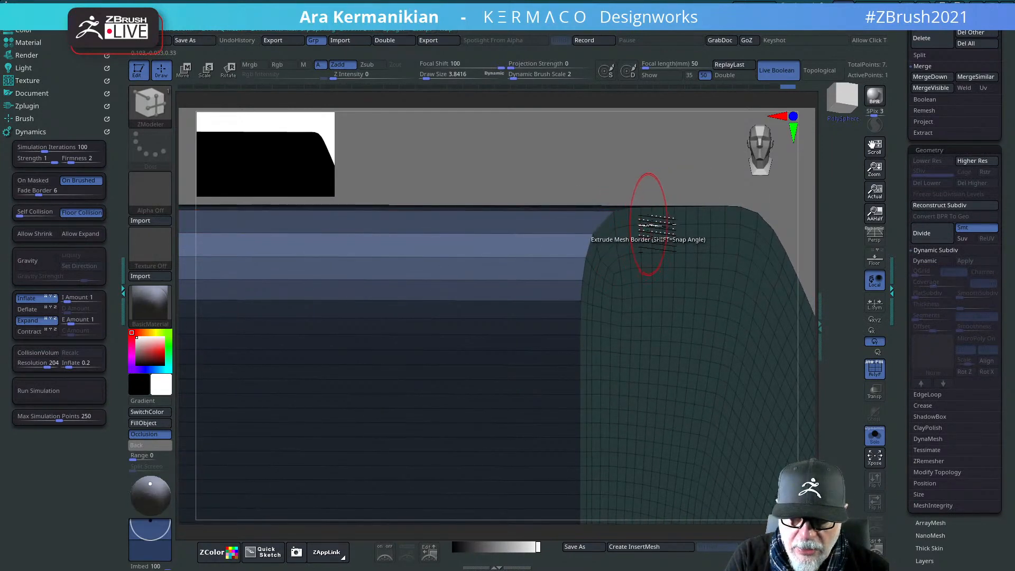
Step: Insert a single edge loop around the thickness walls close to the green side face
key("space")
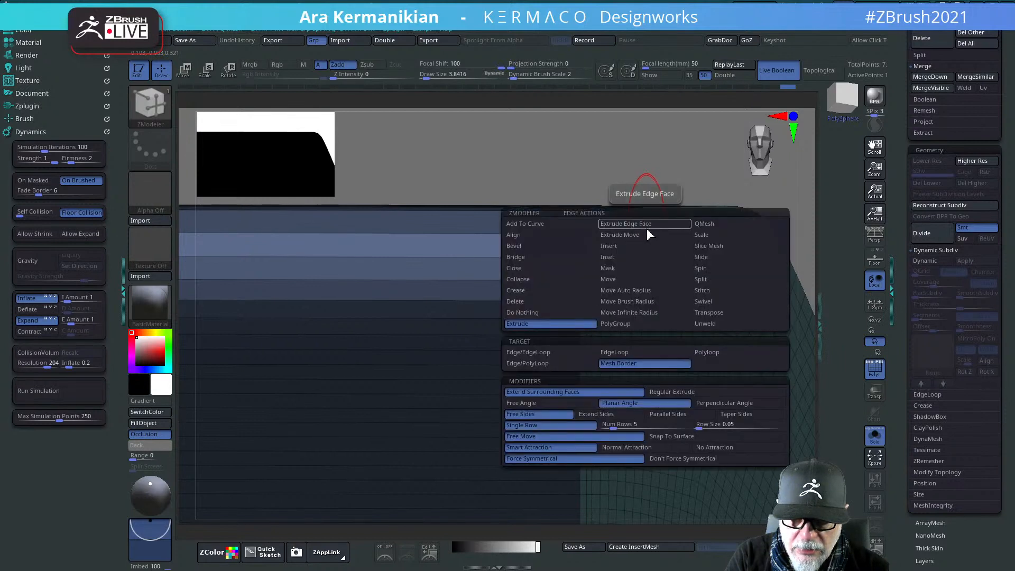
left_click(619, 247)
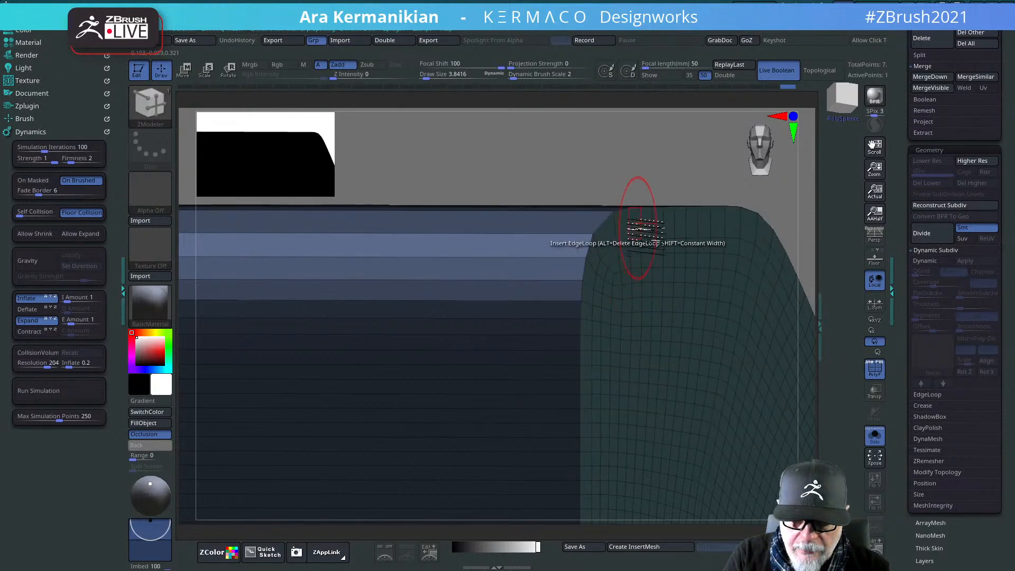
mouse_move(557, 233)
left_mouse_down()
mouse_move(549, 255)
mouse_move(561, 238)
left_mouse_up()
key("ctrl+z")
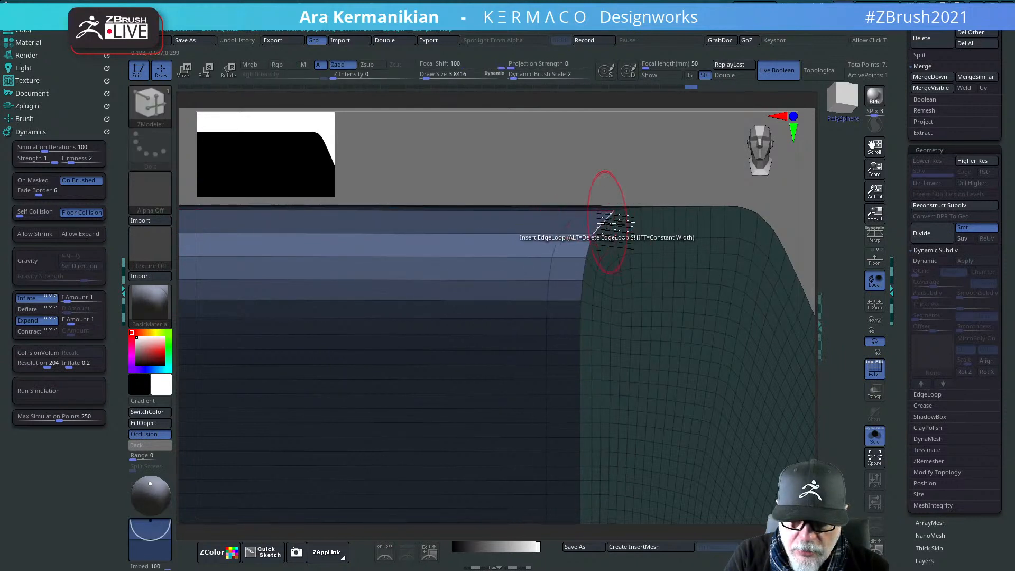
mouse_move(643, 173)
left_mouse_down()
mouse_move(542, 178)
mouse_move(558, 160)
left_mouse_up()
Step: Mirror and weld the mesh across X, and open the Crease settings
key("ctrl")
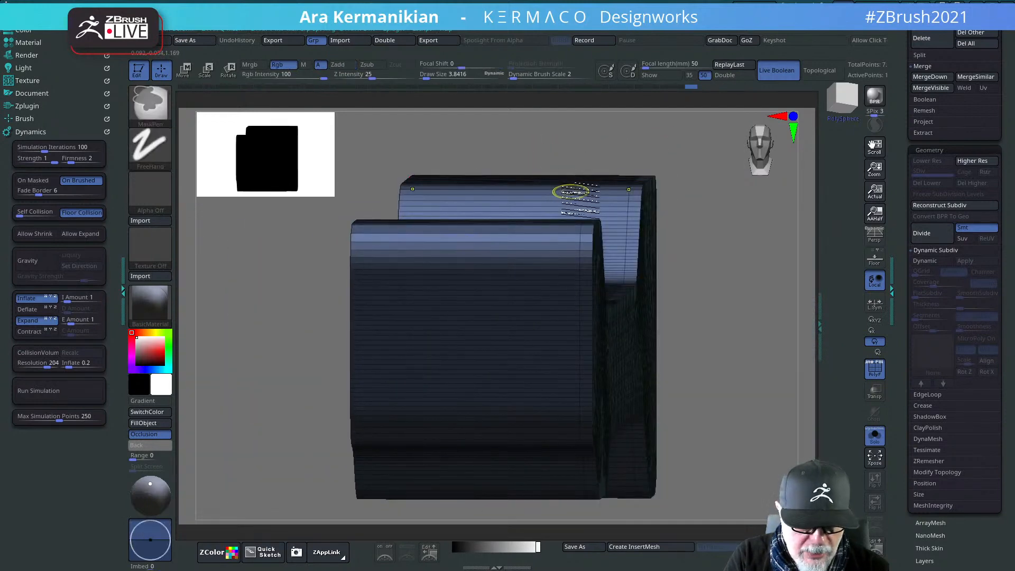
key("ctrl+q")
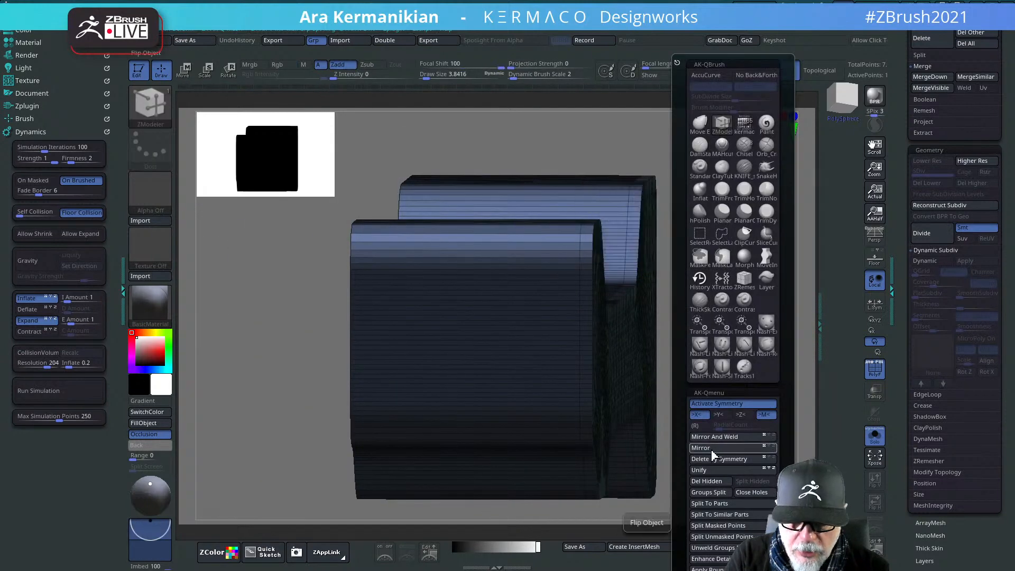
left_click(720, 439)
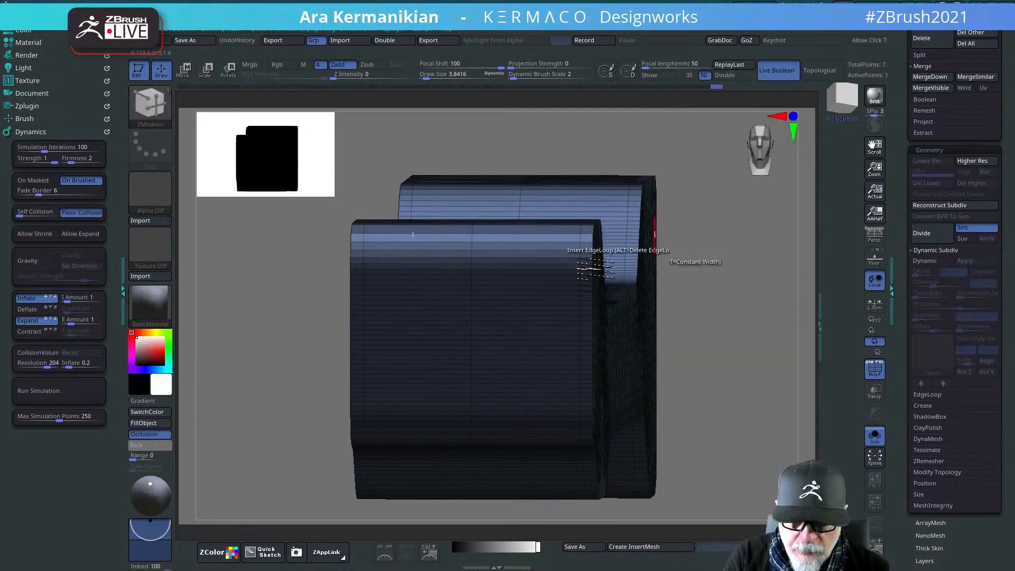
left_click_drag(775, 260, 628, 192)
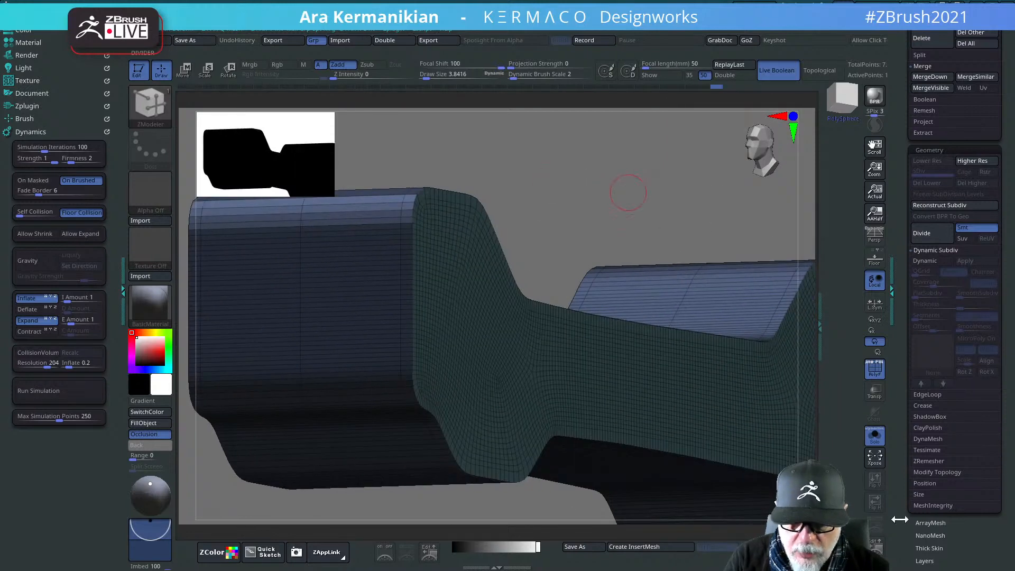
left_click(924, 405)
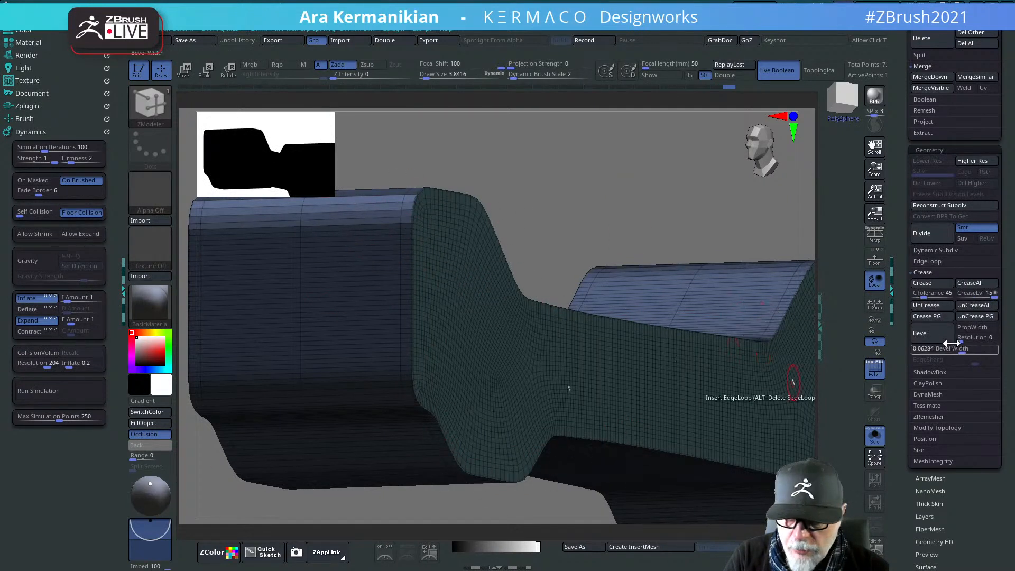
Step: Set the bevel width to 0.24164 and smooth the part with Dynamic Subdiv at zero thickness
left_click_drag(956, 350, 982, 353)
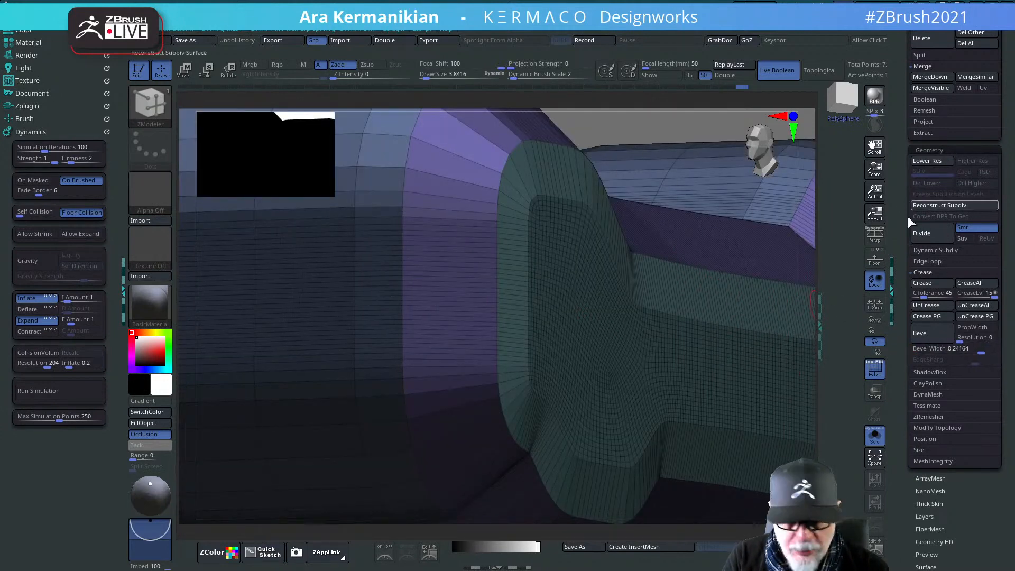
left_click(931, 250)
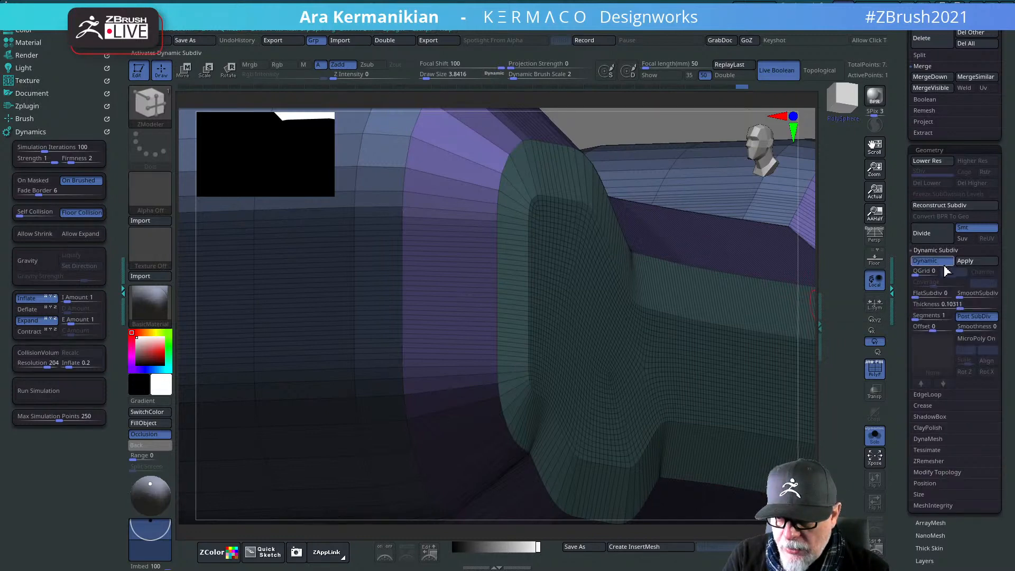
left_click_drag(954, 305, 952, 305)
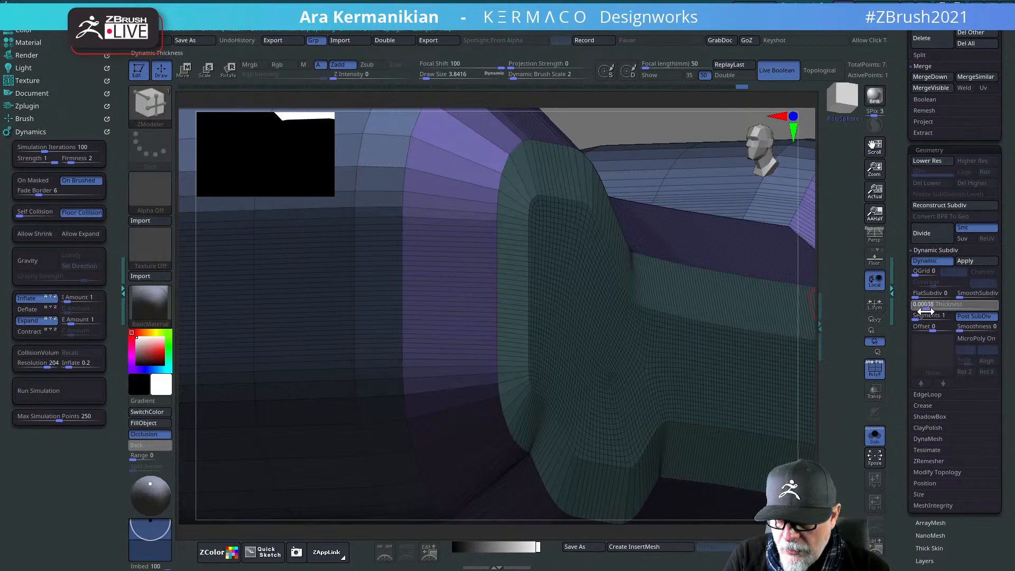
left_click_drag(913, 314, 958, 298)
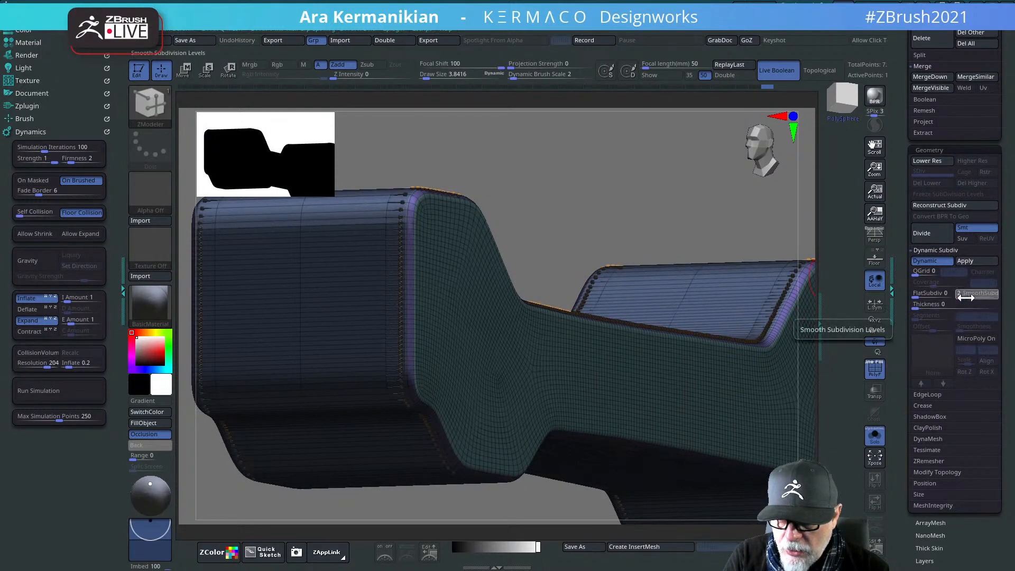
Step: Examine the smoothed part from several sides with and without the wireframe, and bring the rest of the gun back into view
key("f")
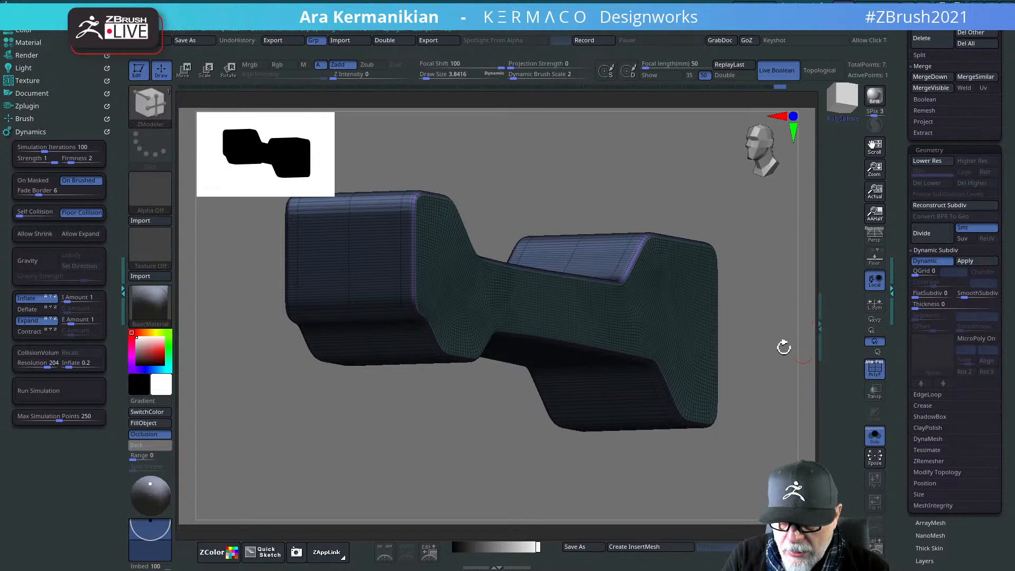
left_click(874, 374)
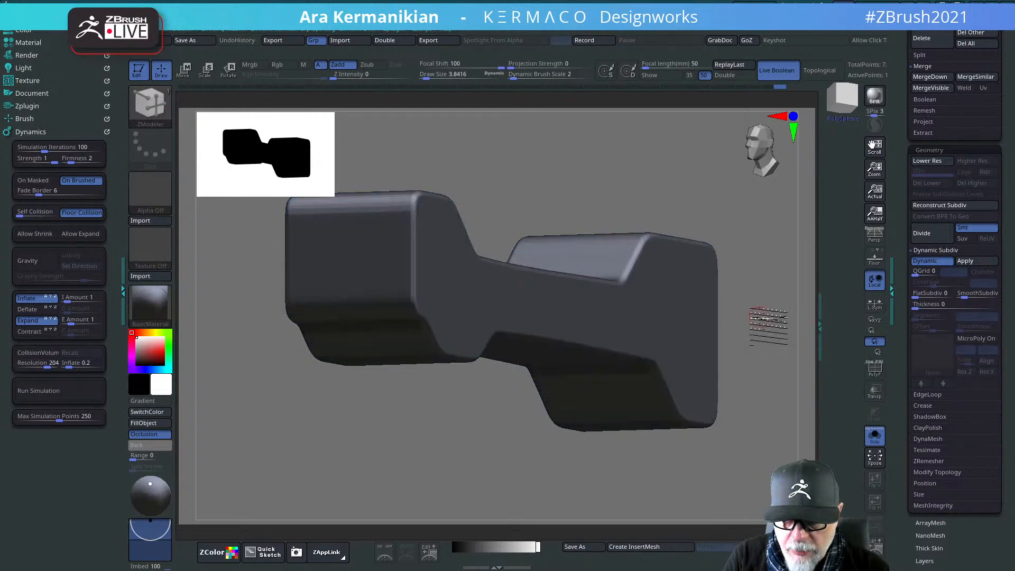
mouse_move(766, 324)
left_mouse_down()
mouse_move(754, 340)
mouse_move(760, 290)
left_mouse_up()
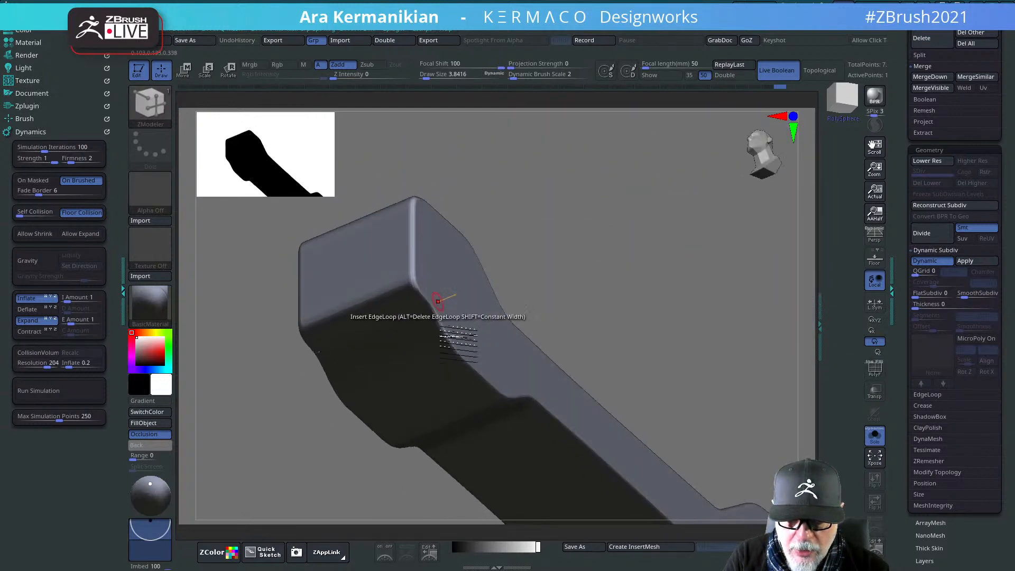
left_click_drag(743, 338, 772, 370)
left_click(873, 373)
left_click_drag(729, 432, 478, 298)
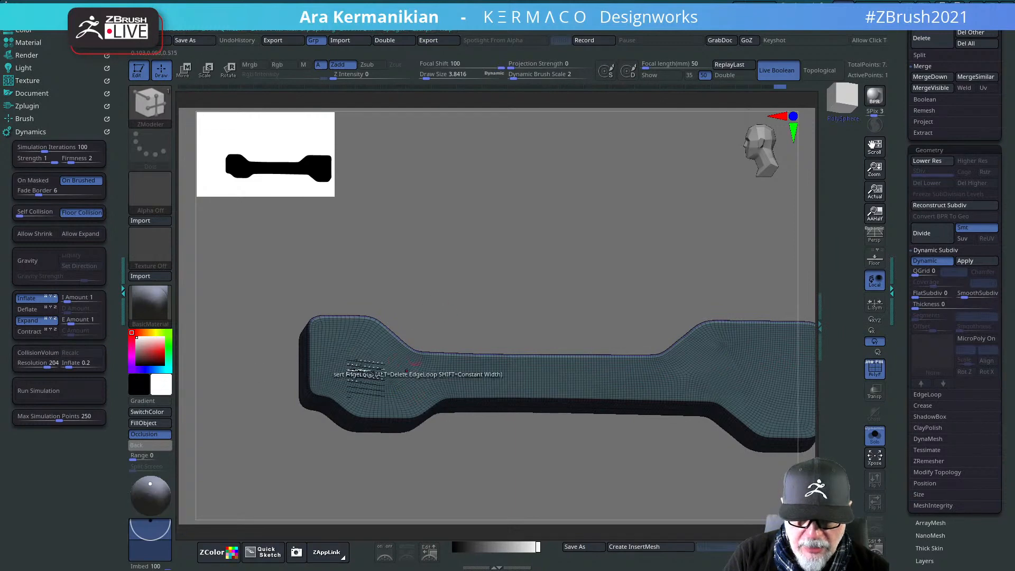
left_click_drag(510, 236, 425, 339)
left_click_drag(533, 403, 515, 291)
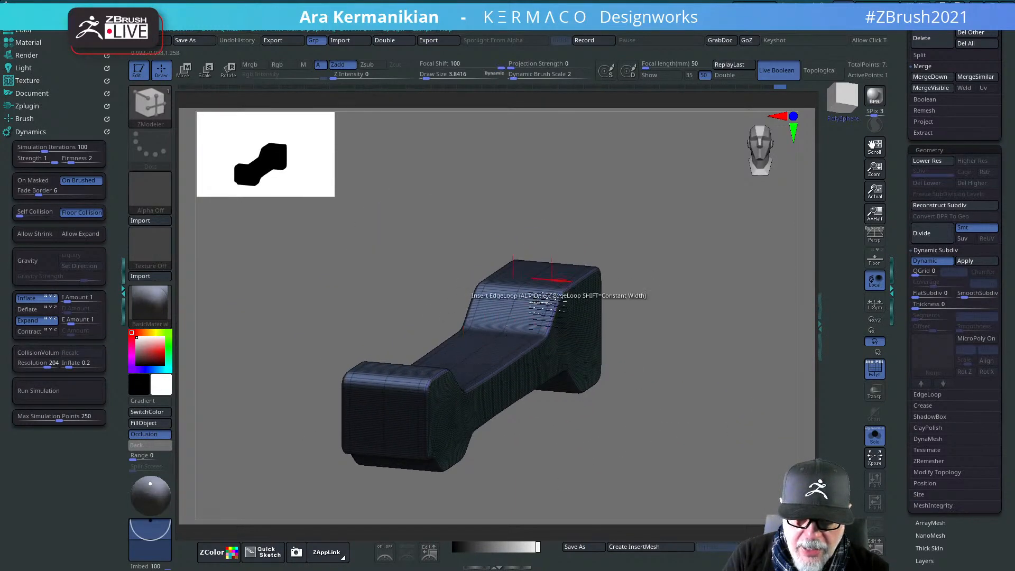
left_click_drag(716, 380, 723, 238)
left_click(874, 437)
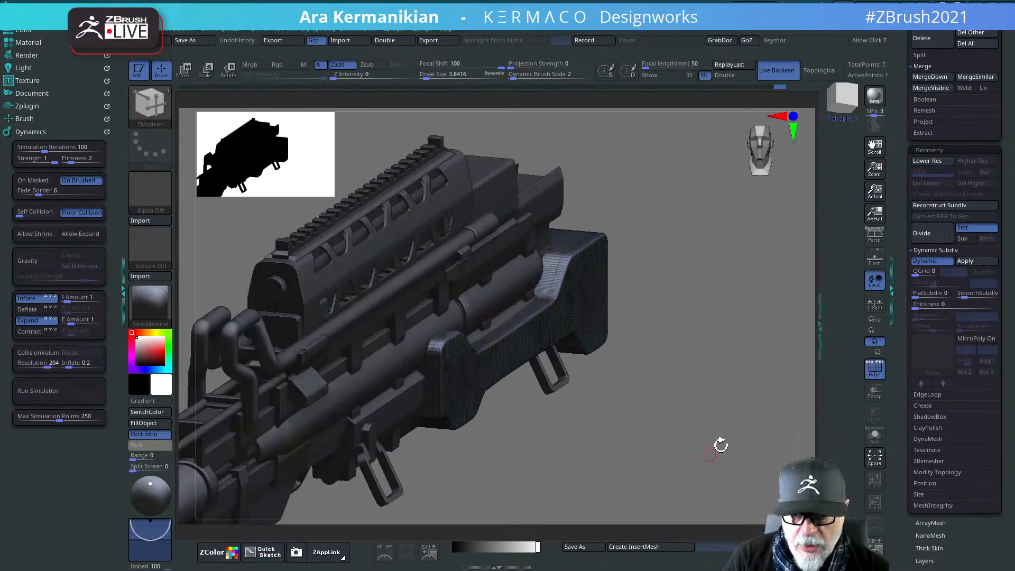
Step: Try flaring the part's mirrored sides outward at the bottom by about 15 degrees, judging the taper from the rear of the gun
mouse_move(714, 457)
left_mouse_down()
mouse_move(641, 446)
mouse_move(634, 430)
mouse_move(652, 383)
mouse_move(664, 386)
left_mouse_up()
key("ctrl")
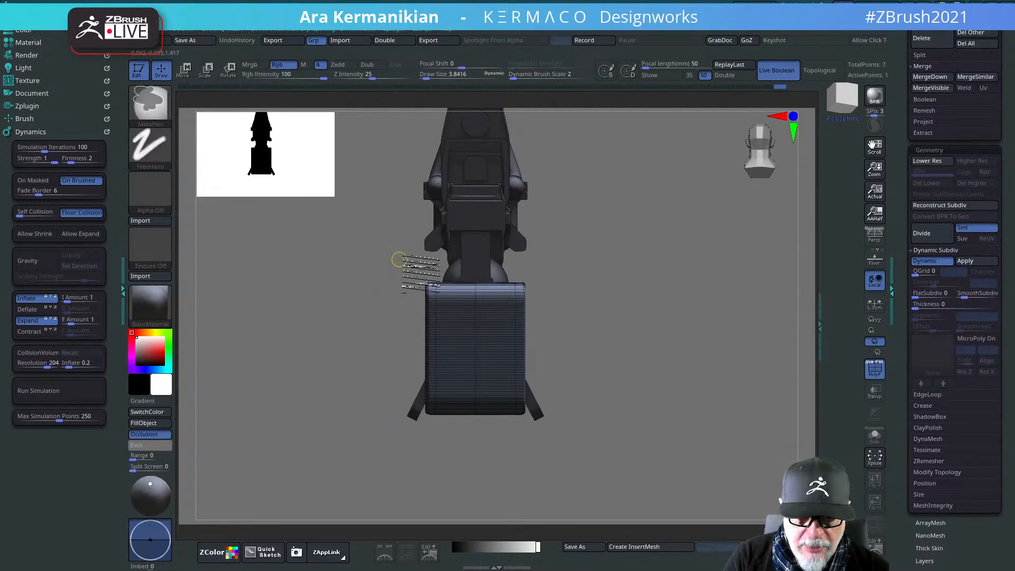
left_click_drag(444, 259, 508, 445, "ctrl")
key("w")
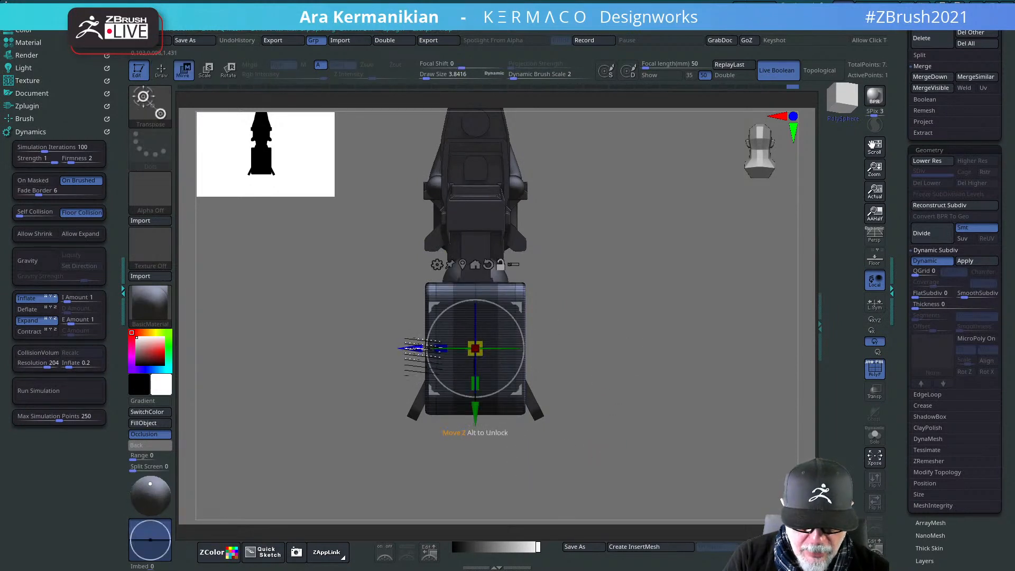
left_click_drag(418, 347, 381, 347)
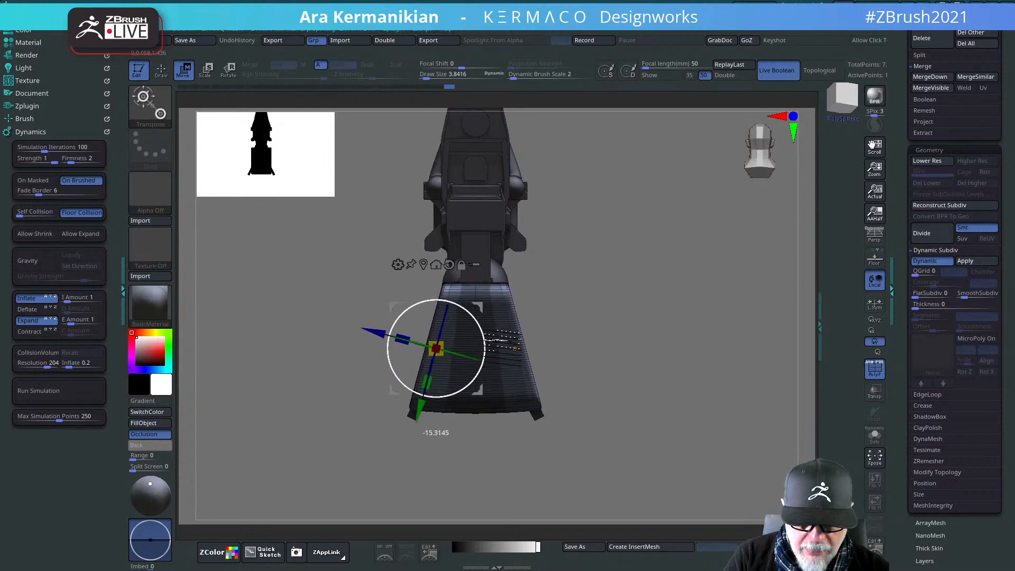
Step: Try tilting the part's mirrored sides inward by about 8 degrees and lowering the part along the underside of the gun
left_click_drag(668, 351, 593, 426)
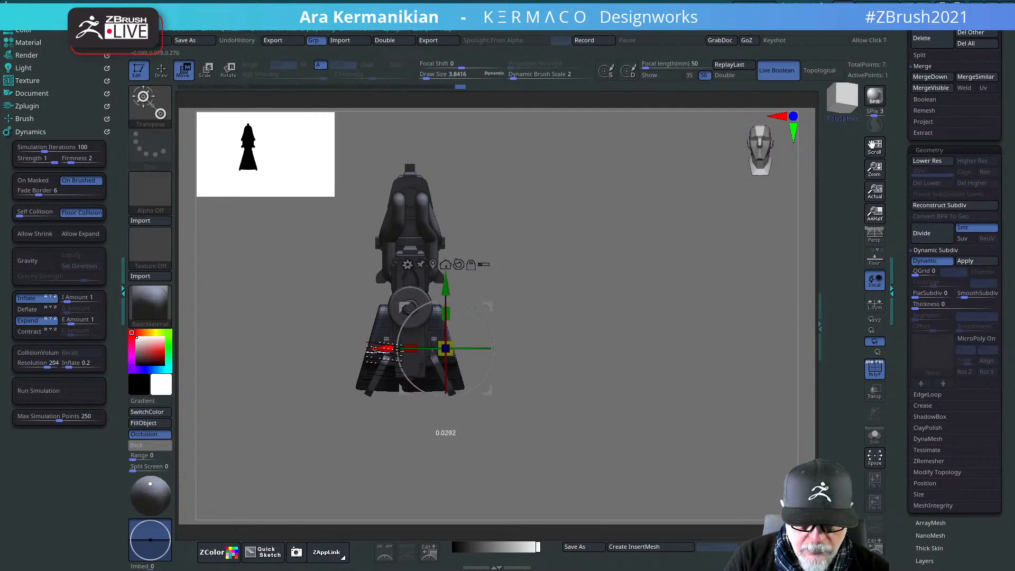
left_click_drag(664, 333, 570, 332)
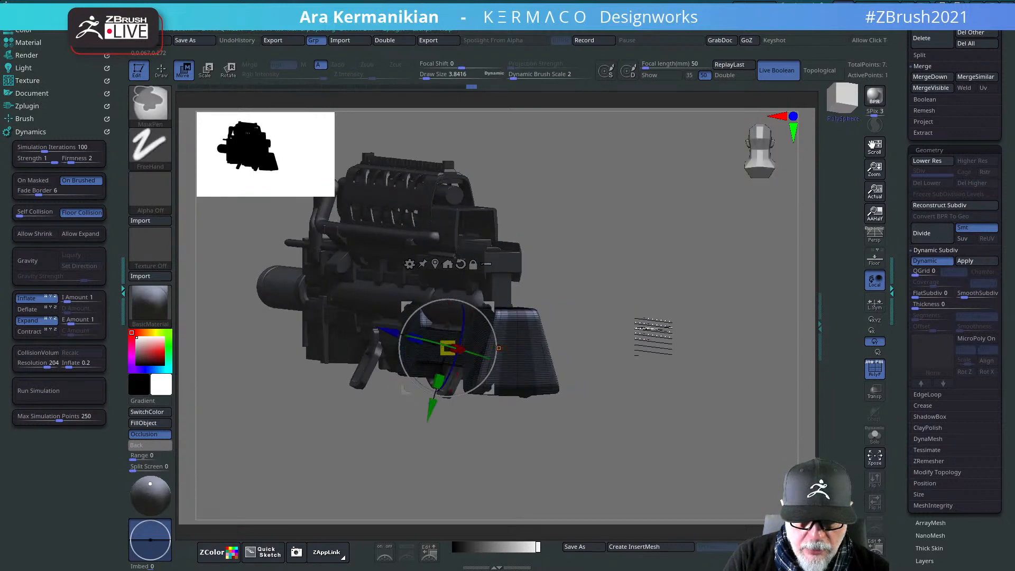
left_click_drag(672, 337, 675, 333)
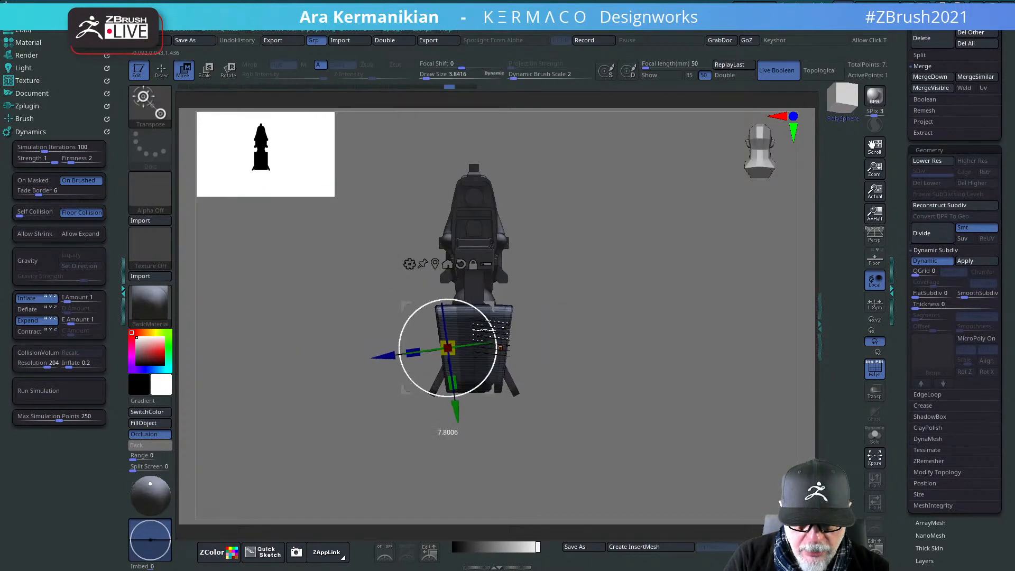
left_click_drag(680, 351, 496, 361)
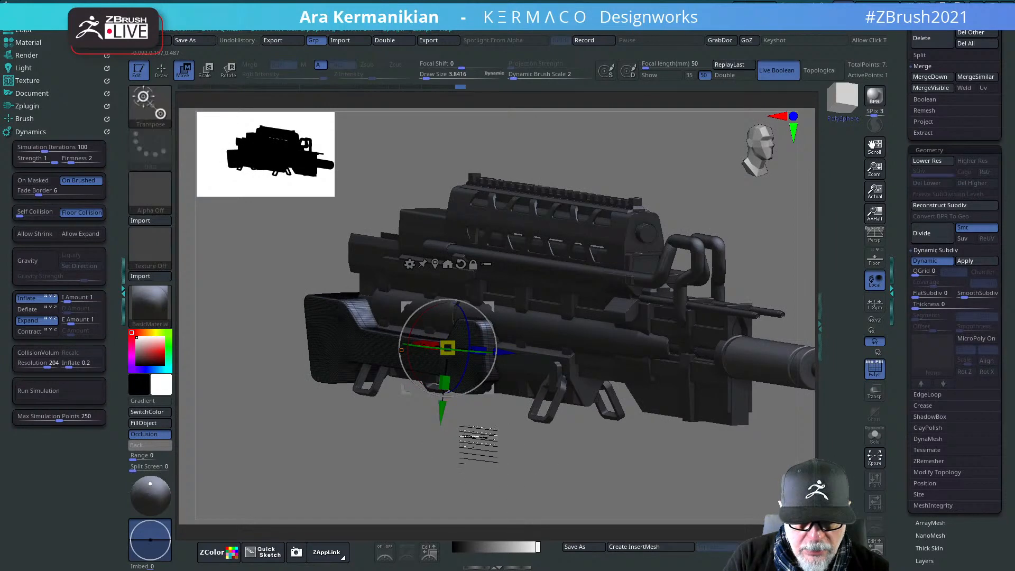
left_click_drag(441, 416, 441, 431)
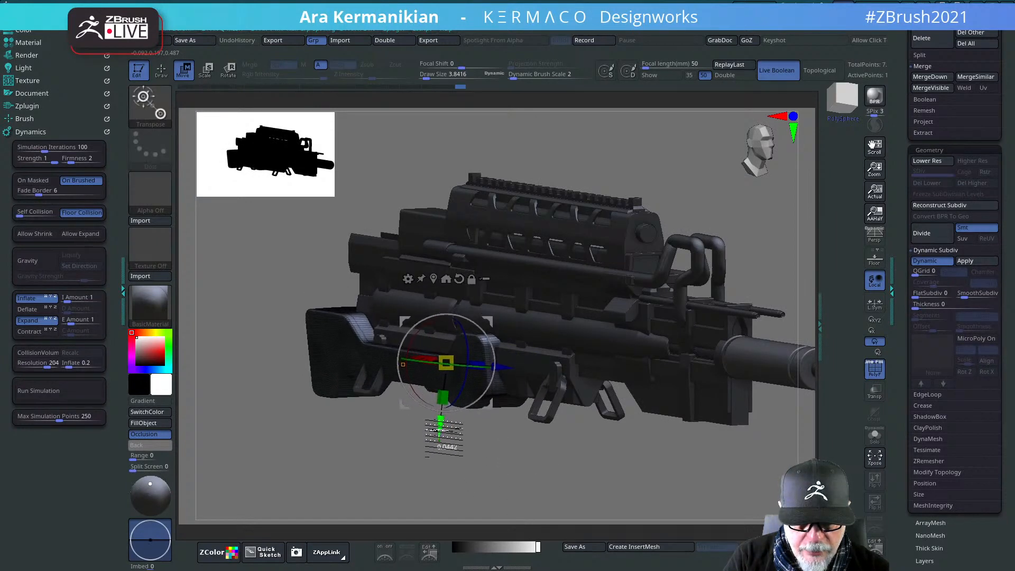
left_click_drag(449, 521, 597, 484)
left_click_drag(658, 434, 648, 393, "alt")
left_click(876, 373)
key("q")
mouse_move(673, 461)
left_mouse_down("alt")
mouse_move(619, 468)
mouse_move(586, 459)
mouse_move(580, 445)
mouse_move(550, 445)
left_mouse_up("alt")
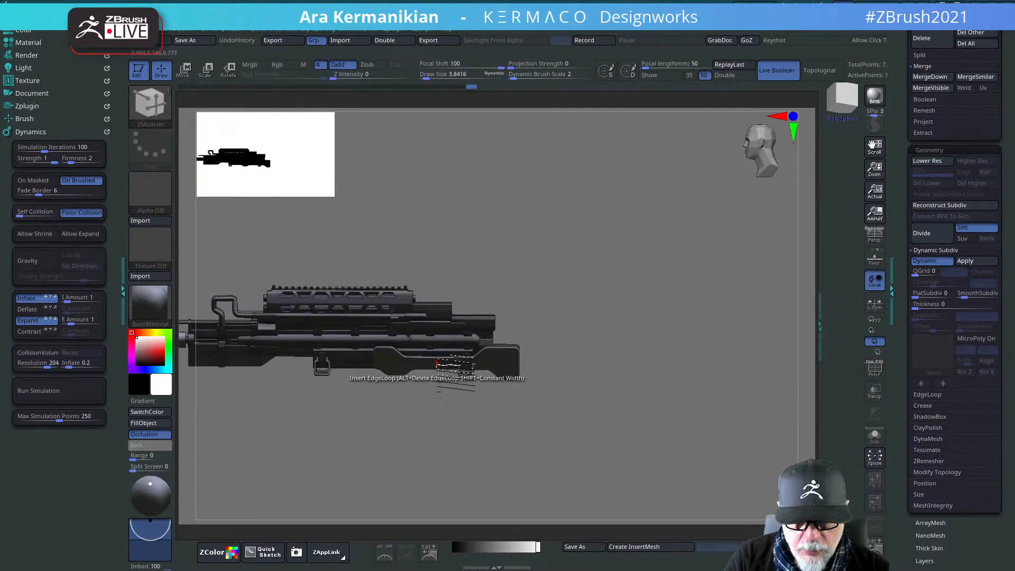
Step: Try scaling the part to about 0.94 and raising it against the gun's side tubes, and undo the last two changes
key("w")
mouse_move(653, 388)
left_mouse_down("alt")
mouse_move(638, 360)
mouse_move(741, 365)
mouse_move(681, 353)
left_mouse_up("alt")
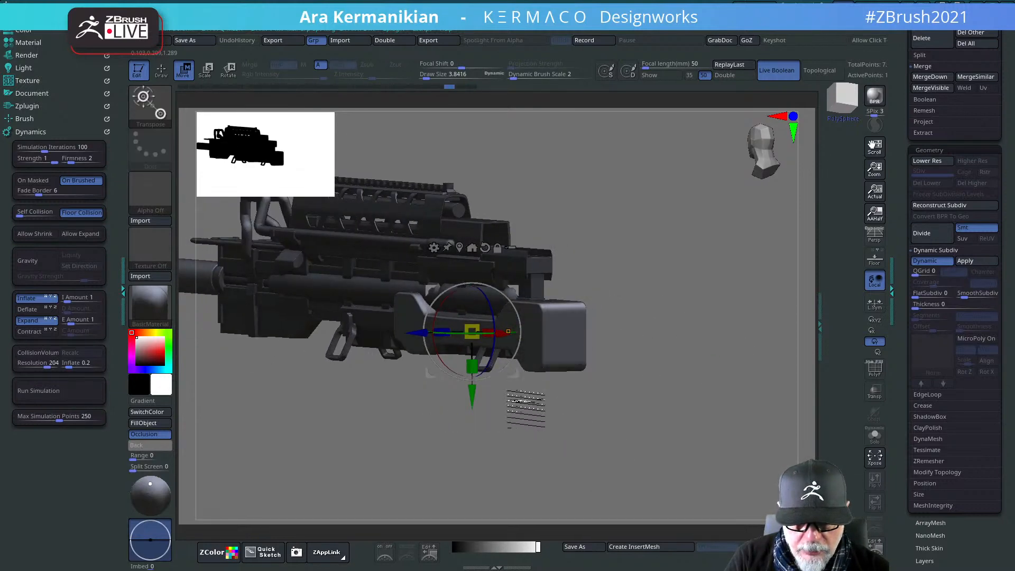
mouse_move(472, 394)
left_mouse_down()
mouse_move(473, 410)
mouse_move(481, 397)
left_mouse_up()
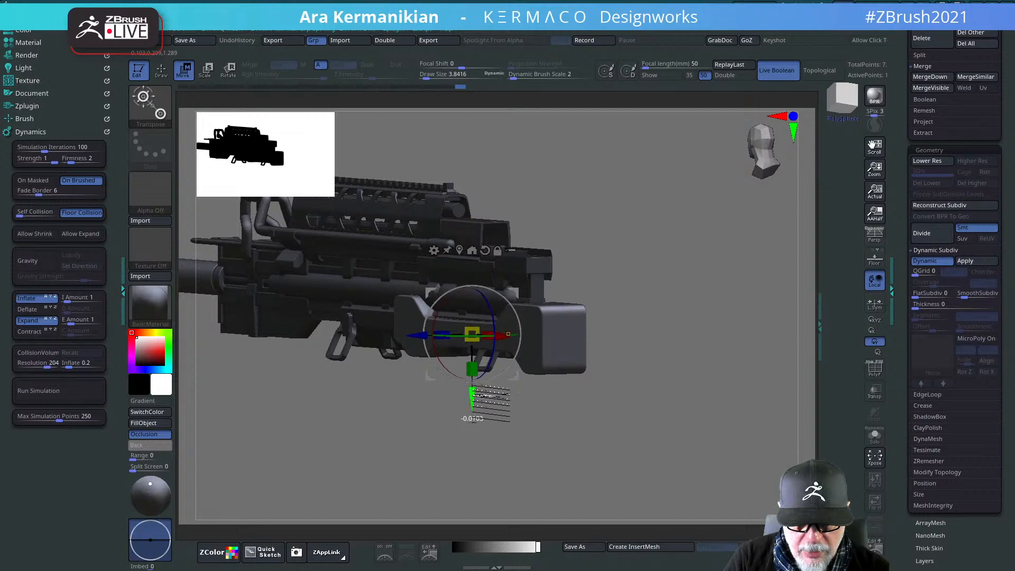
left_click_drag(631, 434, 667, 433)
left_click_drag(474, 334, 465, 337)
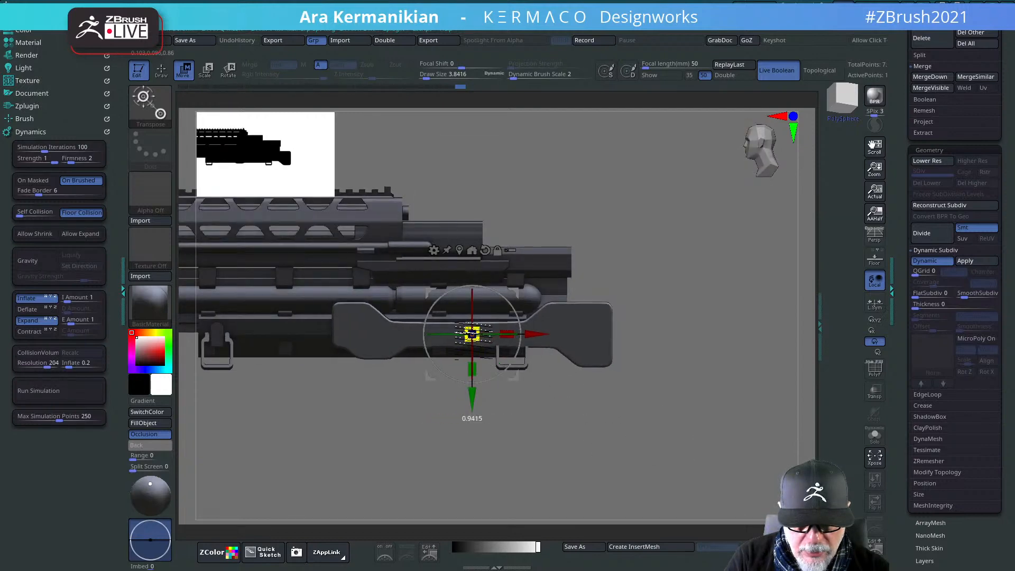
right_click_drag(480, 408, 473, 410)
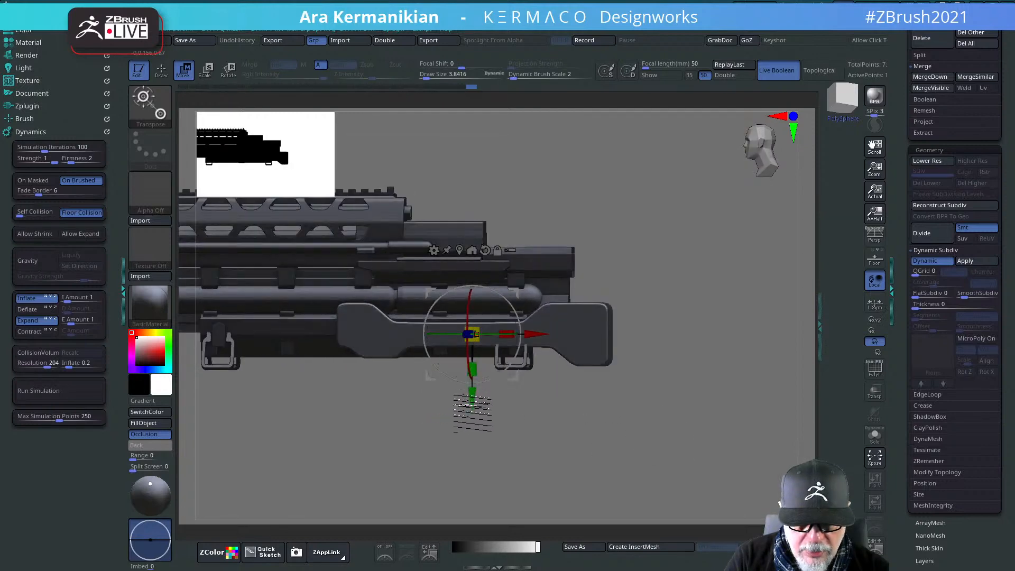
left_click_drag(472, 394, 472, 372)
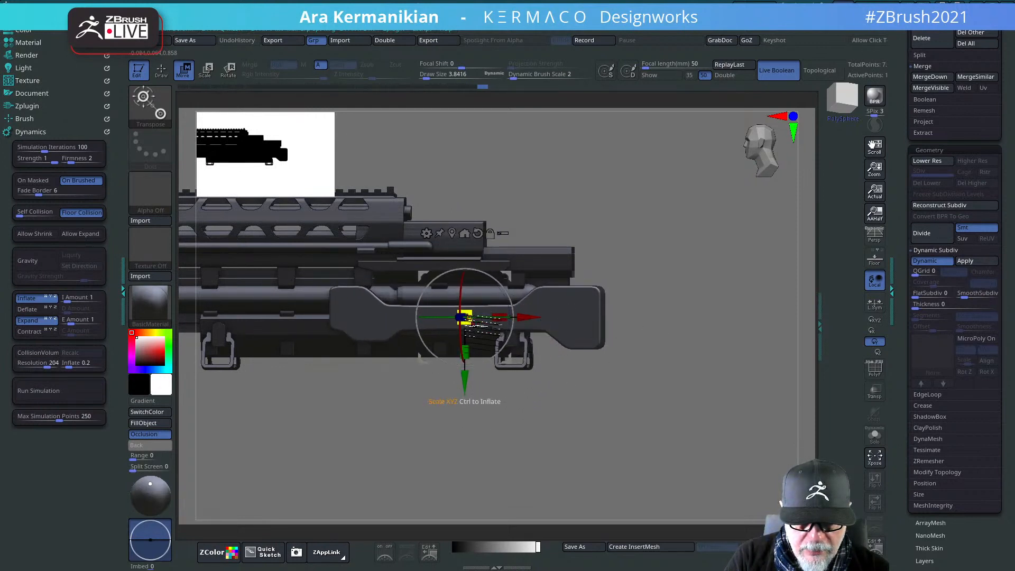
left_click_drag(751, 320, 728, 321, "shift")
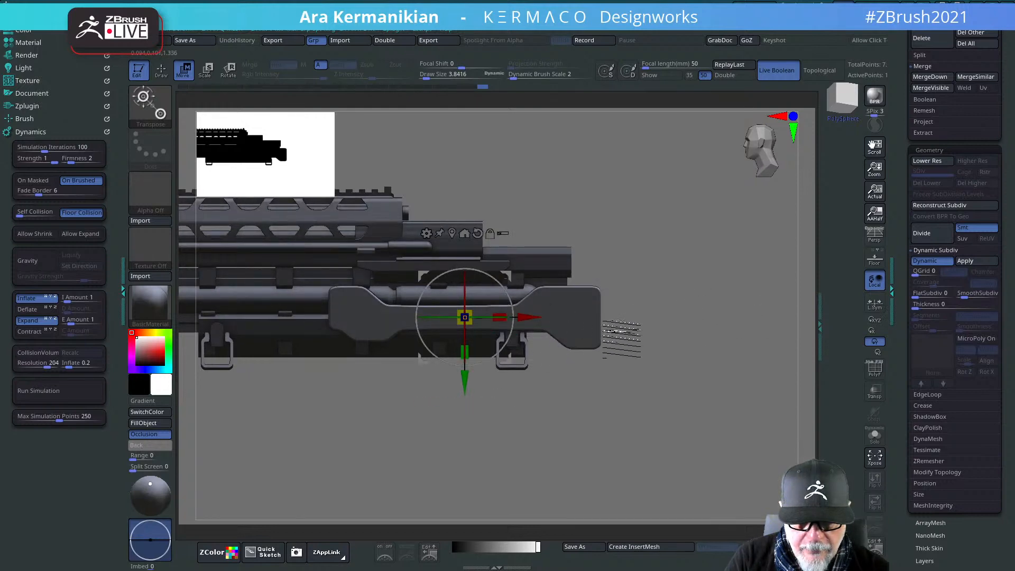
key("ctrl+z")
key("ctrl+z")
Step: Move the part up to the rear of the gun behind the top rail and scale it down to fit there
mouse_move(630, 441)
left_mouse_down()
mouse_move(643, 444)
mouse_move(608, 396)
left_mouse_up()
left_click_drag(641, 355, 585, 415)
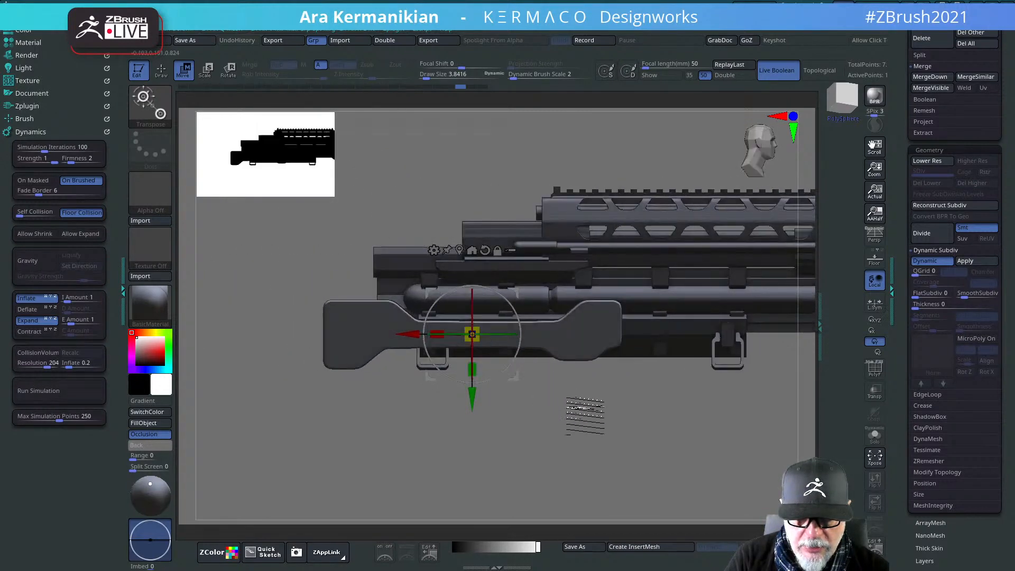
left_click_drag(472, 397, 420, 340)
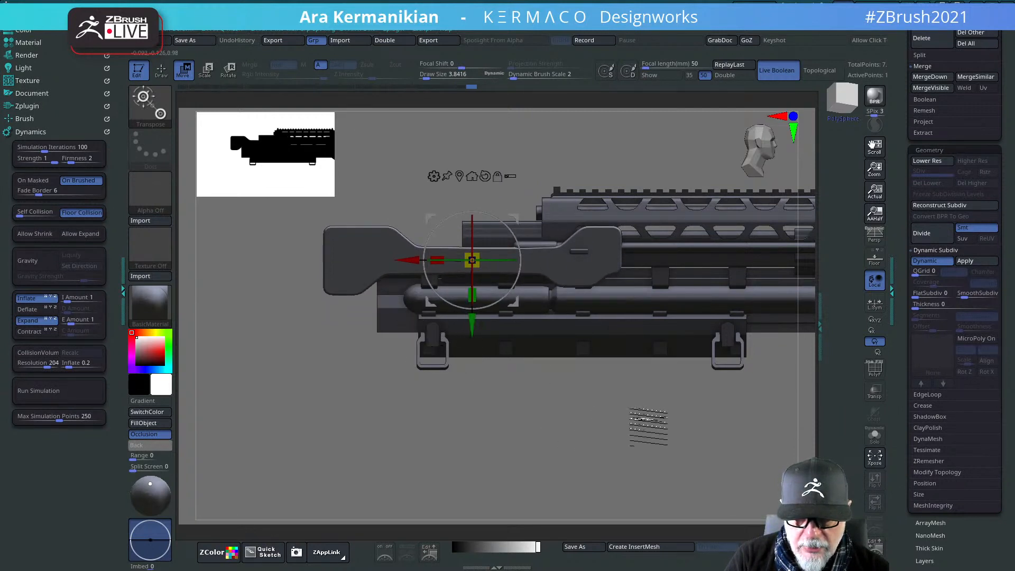
left_click_drag(661, 422, 431, 372, "alt")
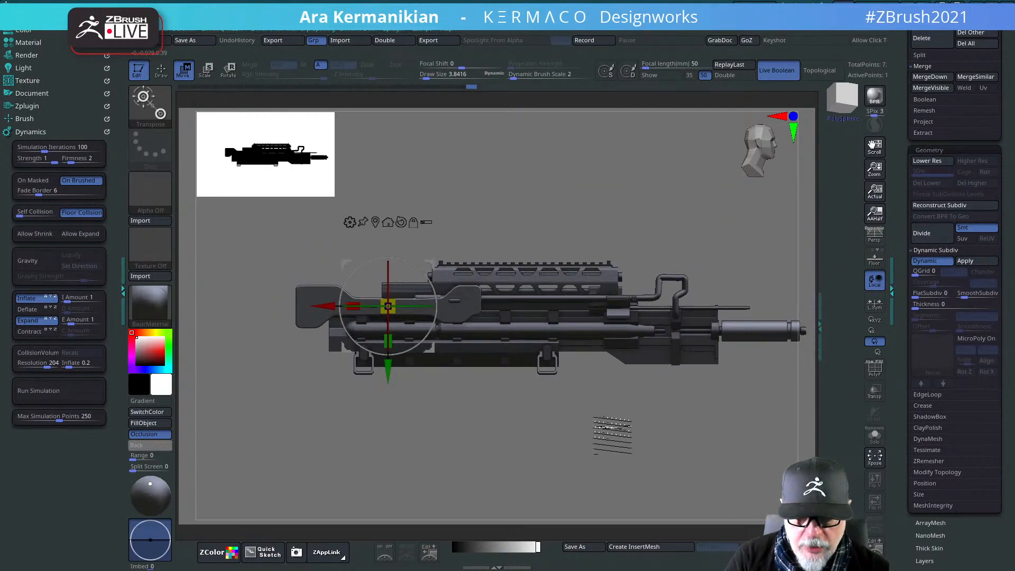
left_click_drag(612, 436, 668, 417)
left_click_drag(667, 417, 594, 407, "shift")
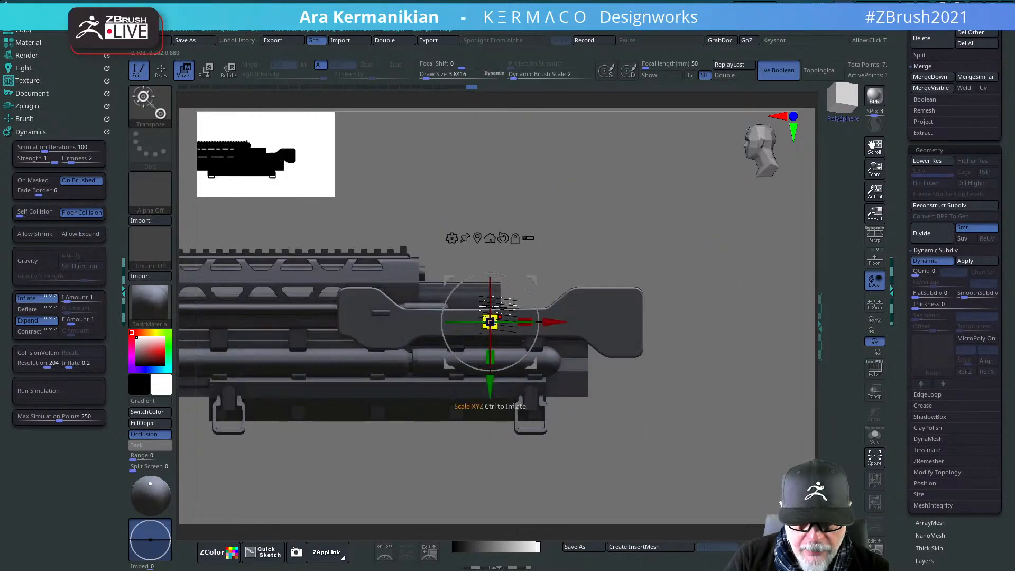
left_click_drag(490, 321, 456, 334)
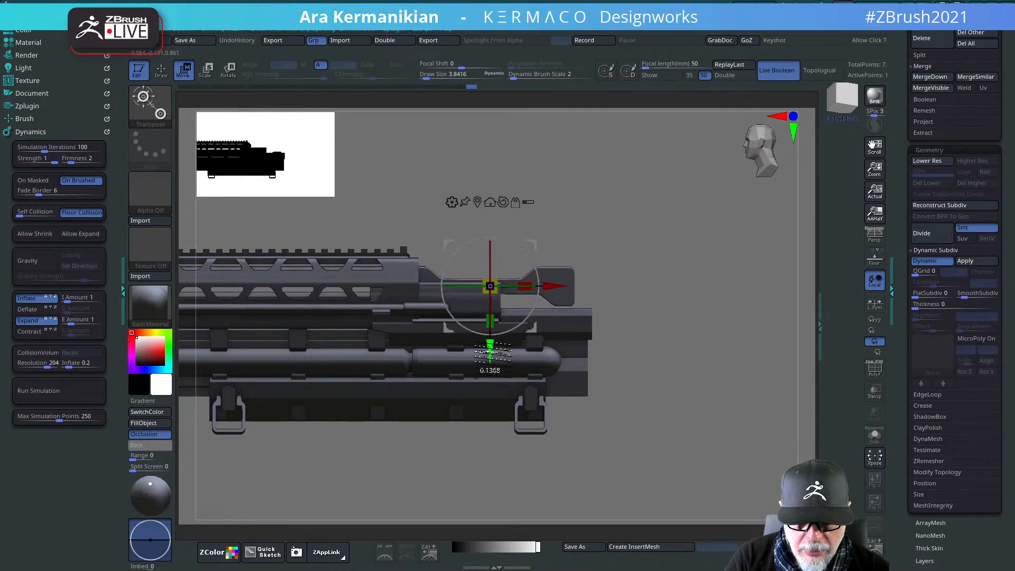
Step: Check the placement of the smaller part behind the top rail from both sides and from the rear
left_click_drag(657, 299, 586, 303)
left_click_drag(383, 304, 548, 218)
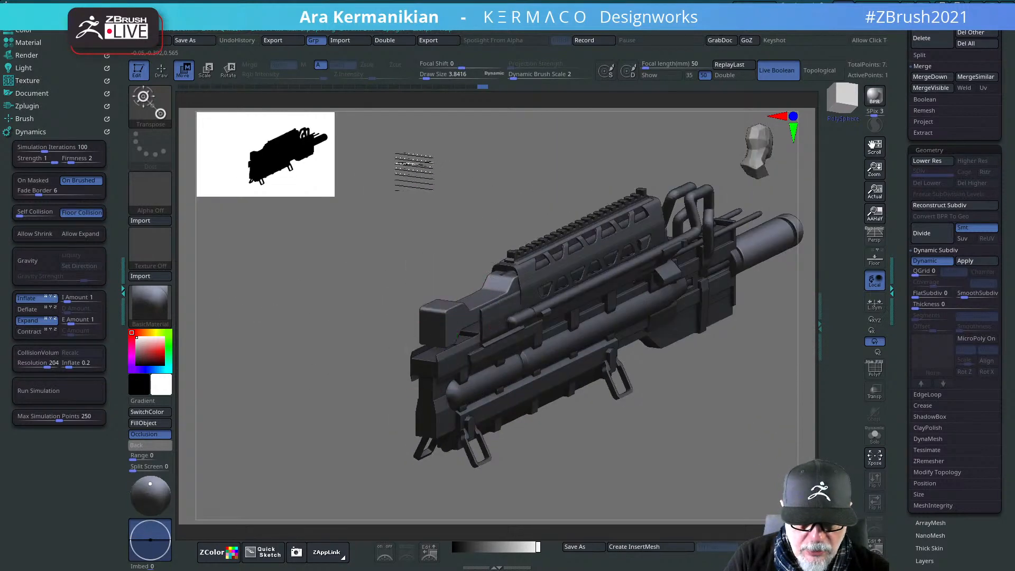
left_click_drag(409, 164, 399, 302, "shift")
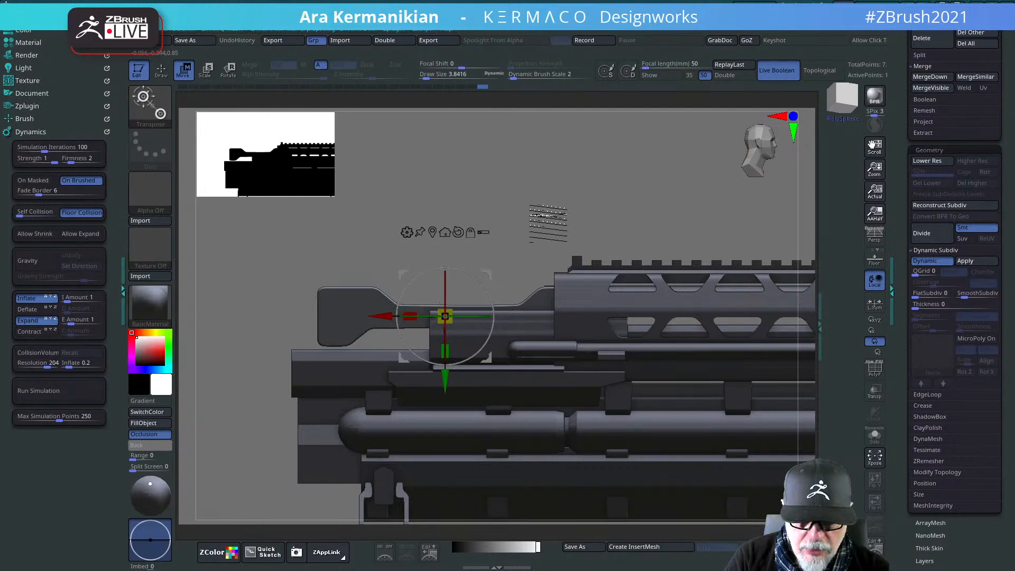
left_click_drag(548, 224, 524, 232)
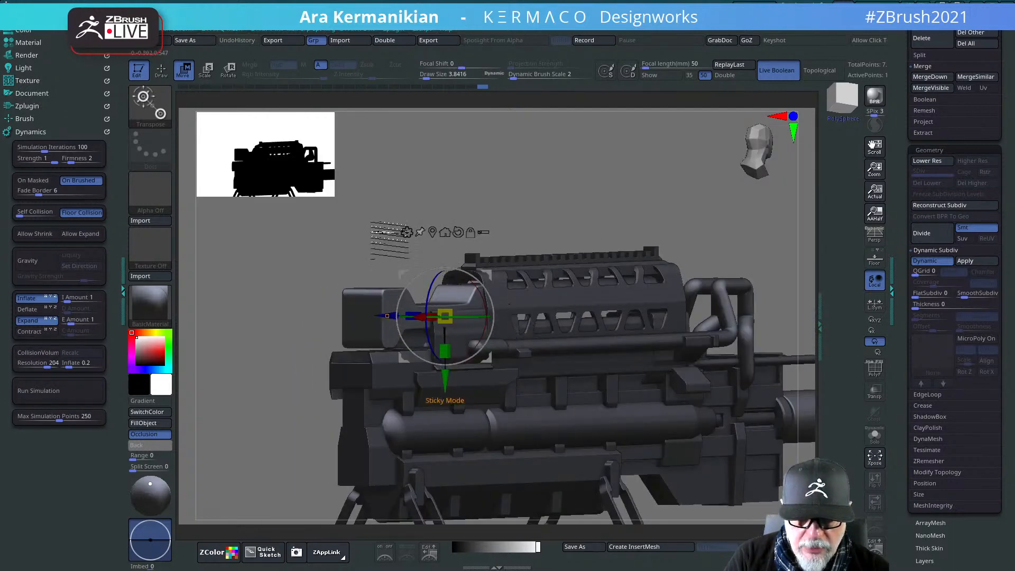
left_click_drag(496, 183, 532, 169, "shift")
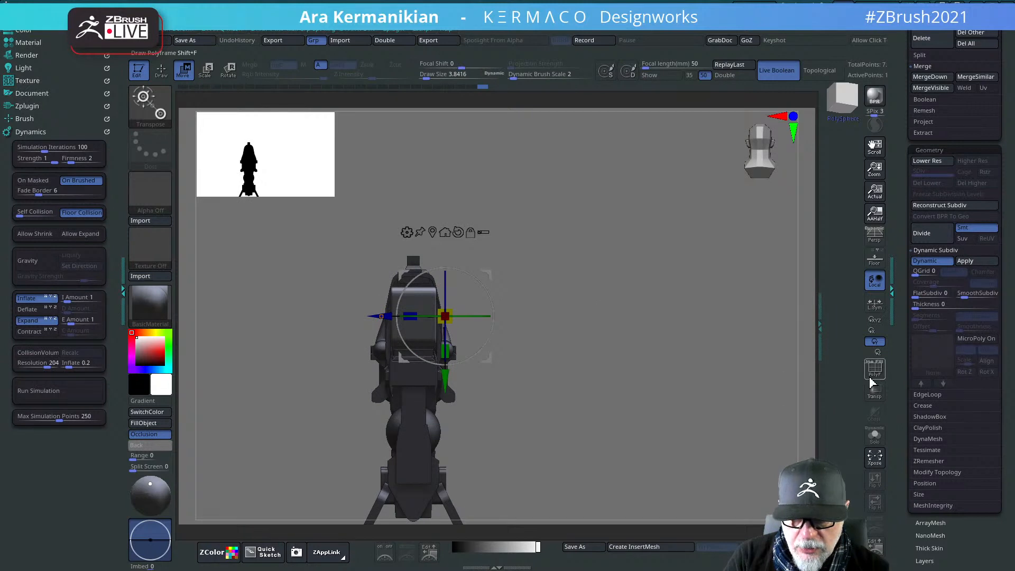
left_click_drag(622, 329, 496, 249, "alt")
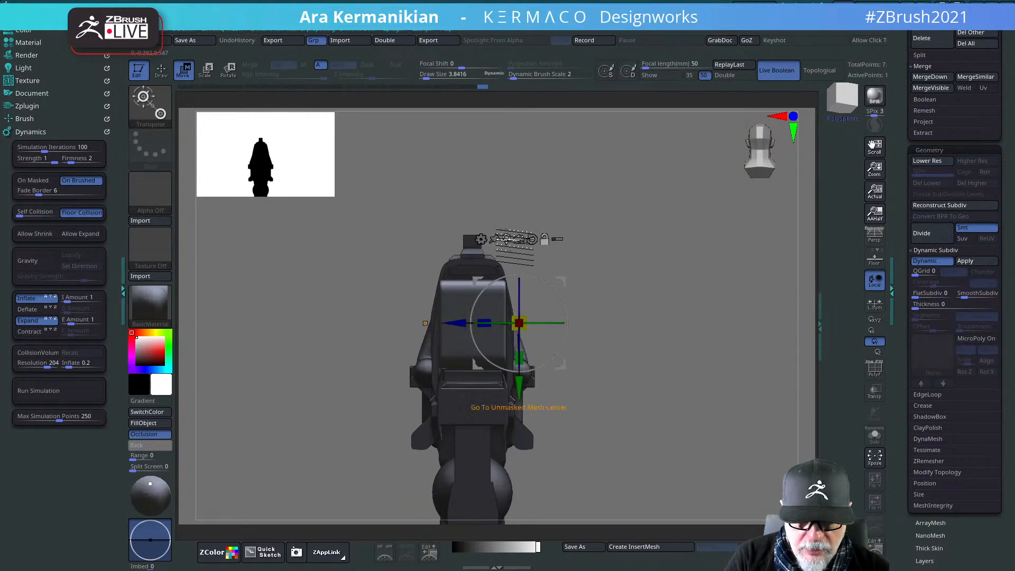
Step: Turn off symmetry, center the transform gizmo on the part, and narrow the part's width to about 0.64
left_click(518, 238)
key("ctrl+q")
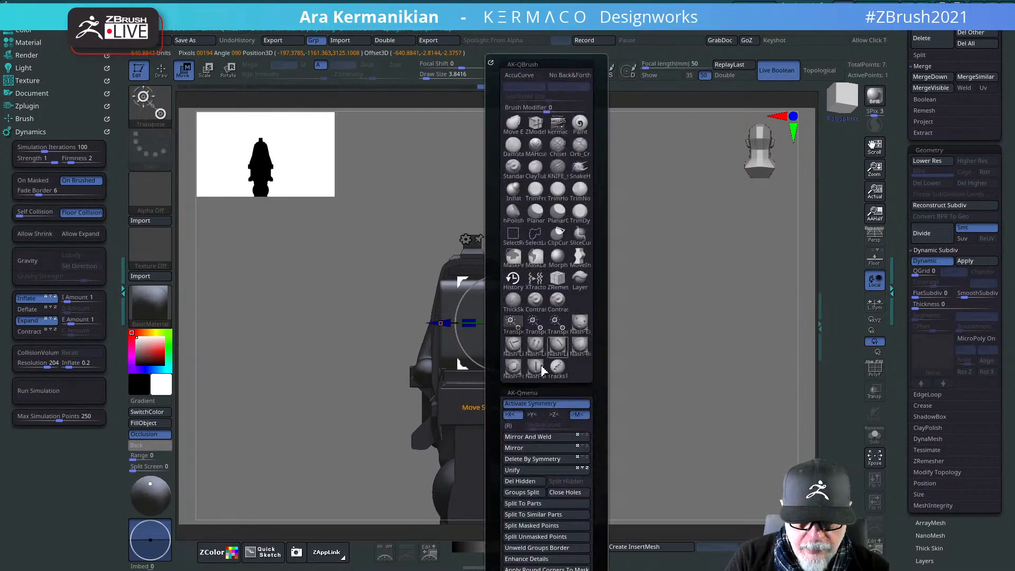
left_click(523, 407)
left_click(538, 329)
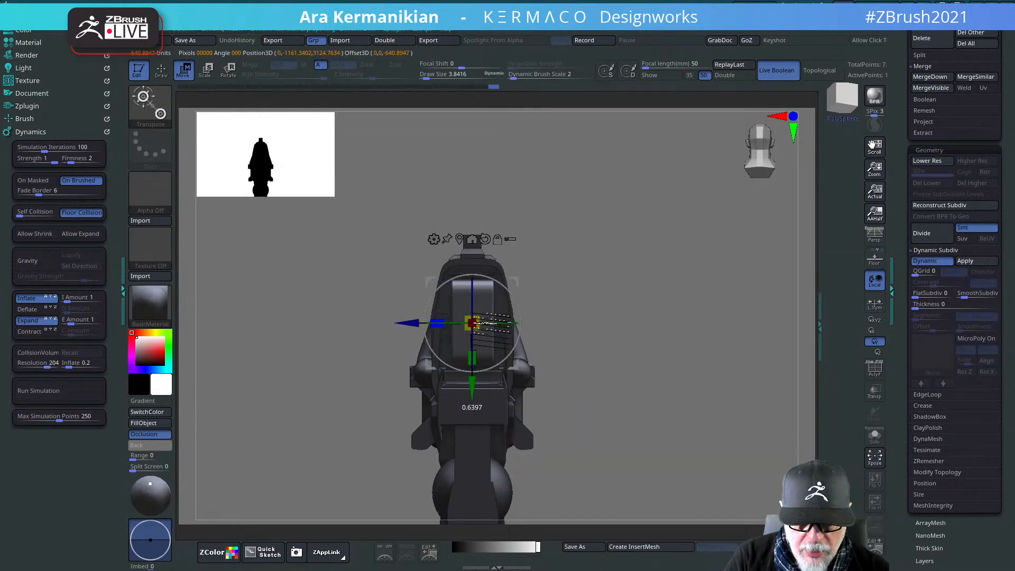
Step: Lower the part onto the rear of the gun body and return to draw mode
mouse_move(700, 302)
left_mouse_down()
mouse_move(715, 306)
mouse_move(700, 302)
left_mouse_up()
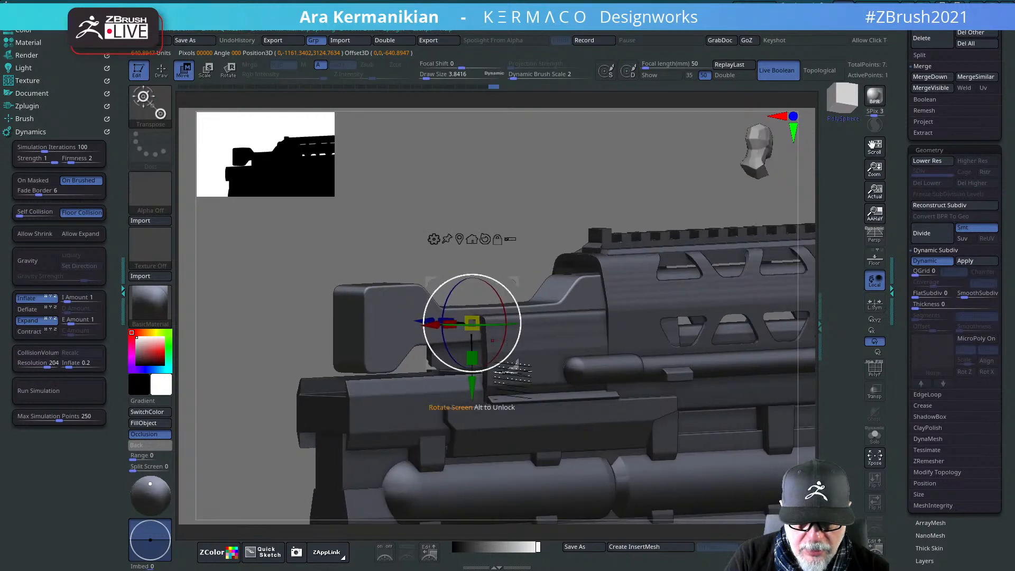
left_click_drag(472, 389, 472, 403)
left_click_drag(519, 212, 522, 297)
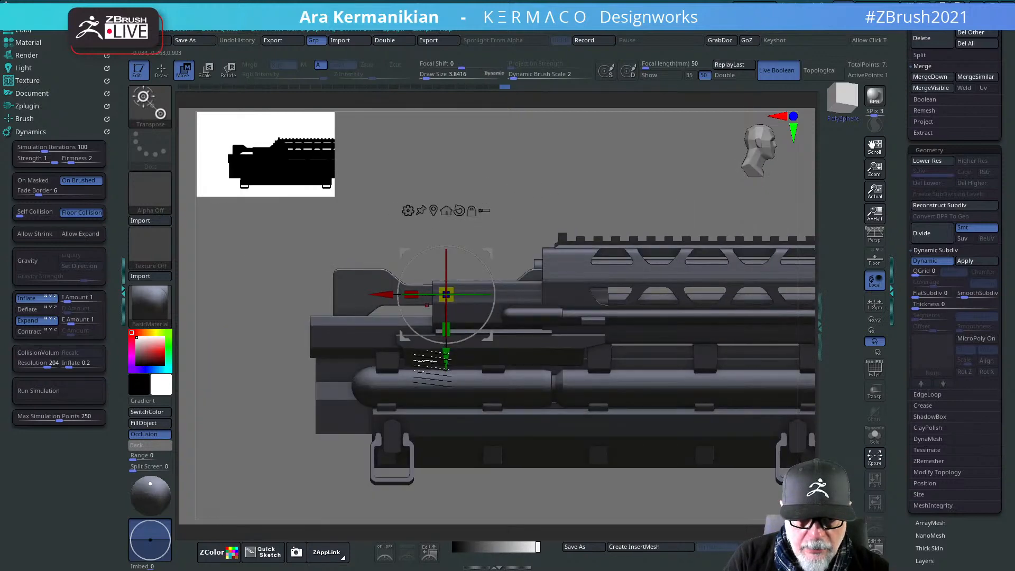
left_click_drag(565, 165, 567, 222, "alt")
key("q")
mouse_move(714, 223)
left_mouse_down()
mouse_move(560, 193)
mouse_move(593, 215)
mouse_move(668, 208)
mouse_move(658, 201)
left_mouse_up()
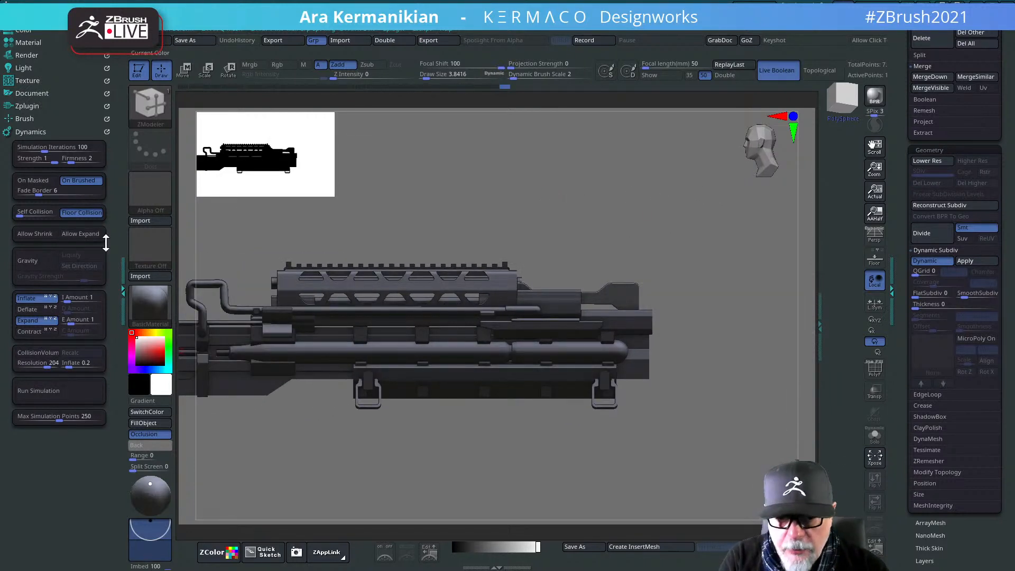
Step: Isolate the rear part and turn on its polyframe to inspect the mesh and polygroups from several angles
left_click(874, 436)
left_click_drag(751, 418, 776, 447)
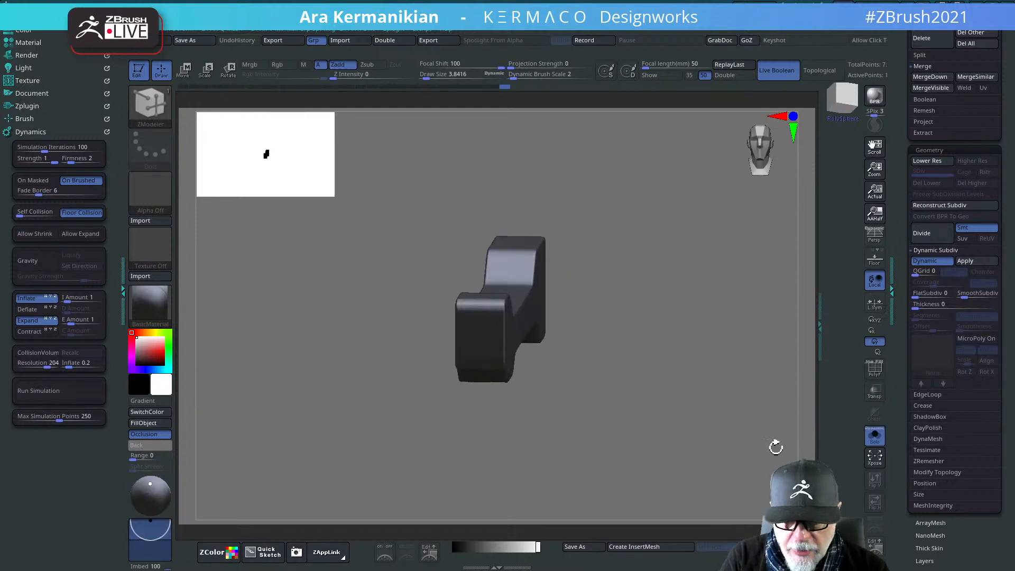
left_click(884, 369)
left_click_drag(702, 399, 583, 350)
left_click_drag(594, 431, 369, 339)
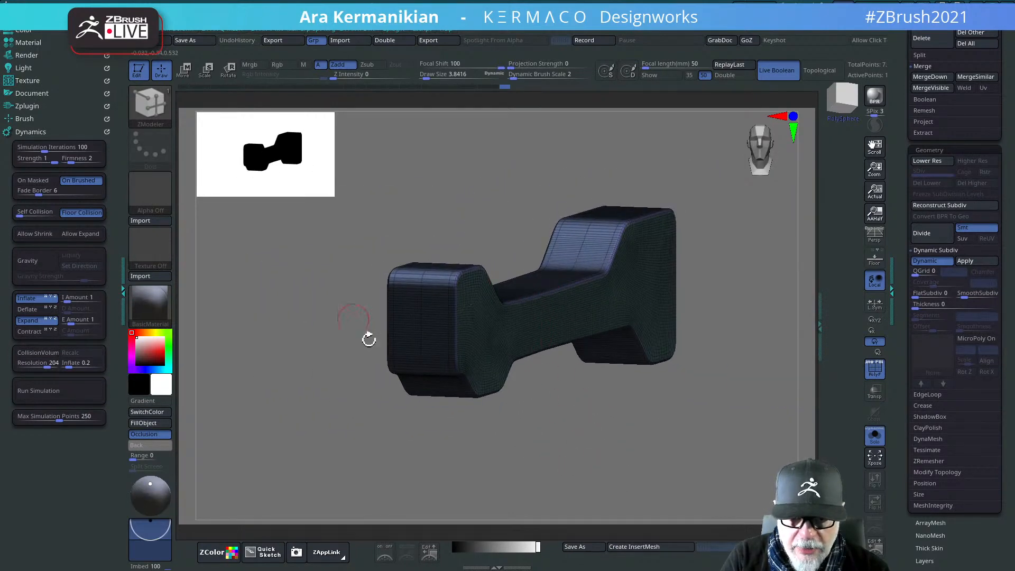
left_click_drag(750, 211, 732, 181)
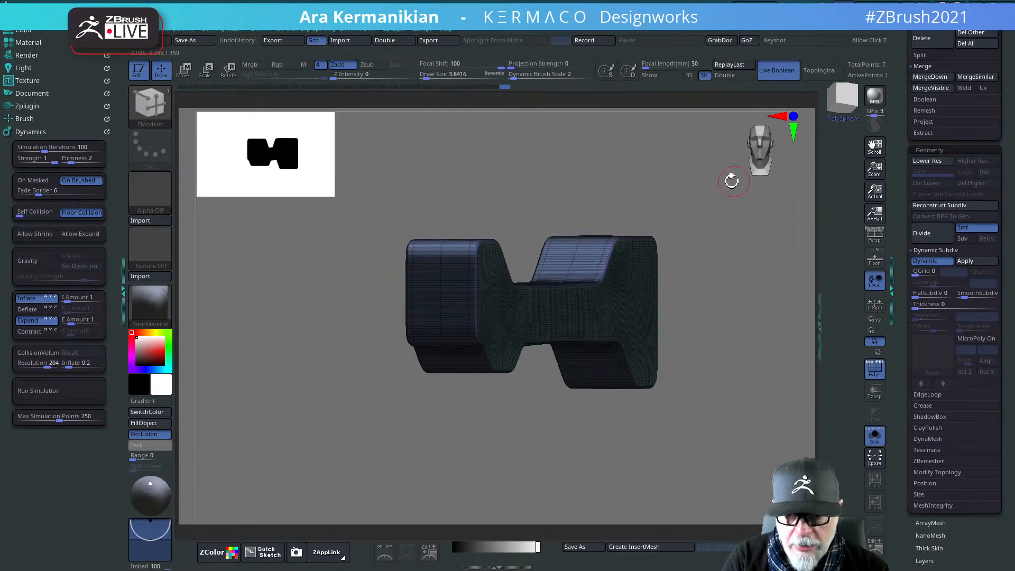
Step: Unwrap the part's UVs with UV Master, using symmetry and polygroups
left_click(30, 131)
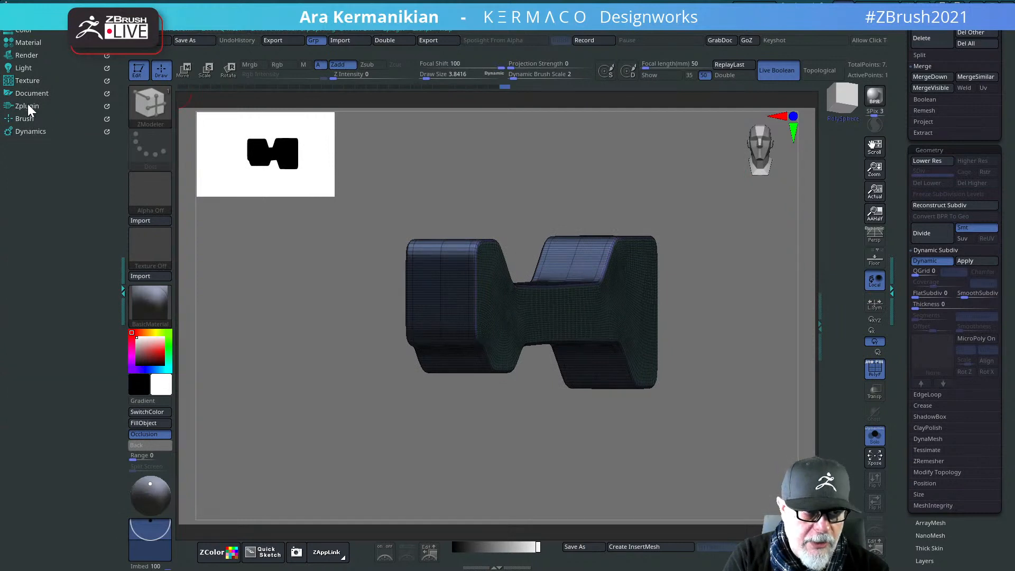
left_click(32, 106)
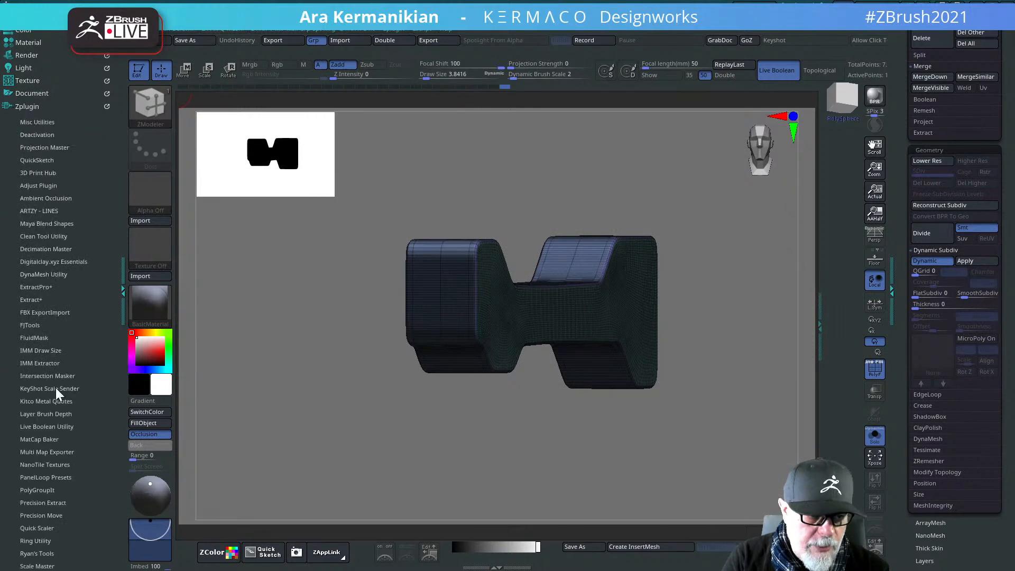
scroll(72, 519, "down", 6)
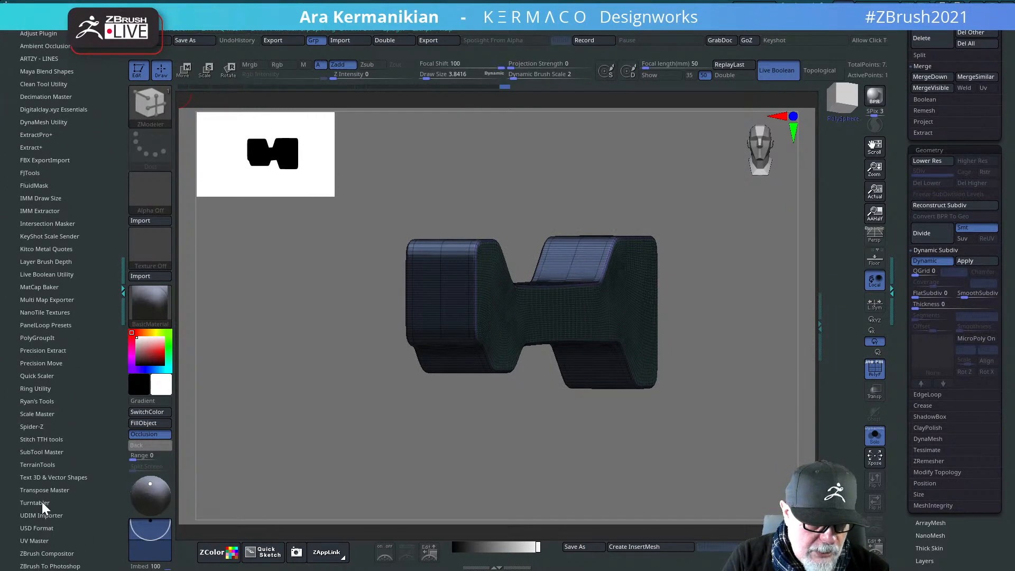
left_click(43, 540)
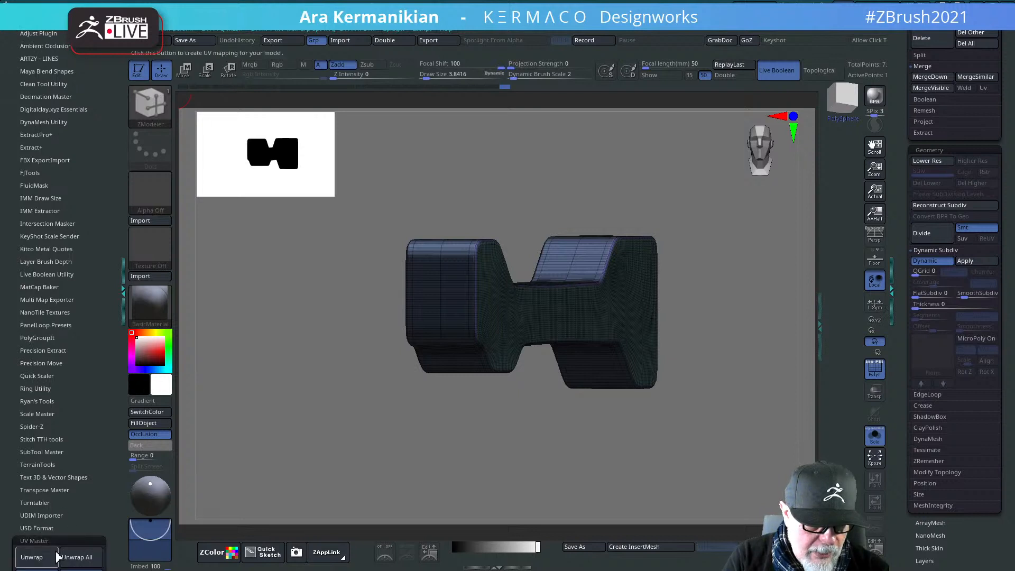
scroll(104, 507, "down", 7)
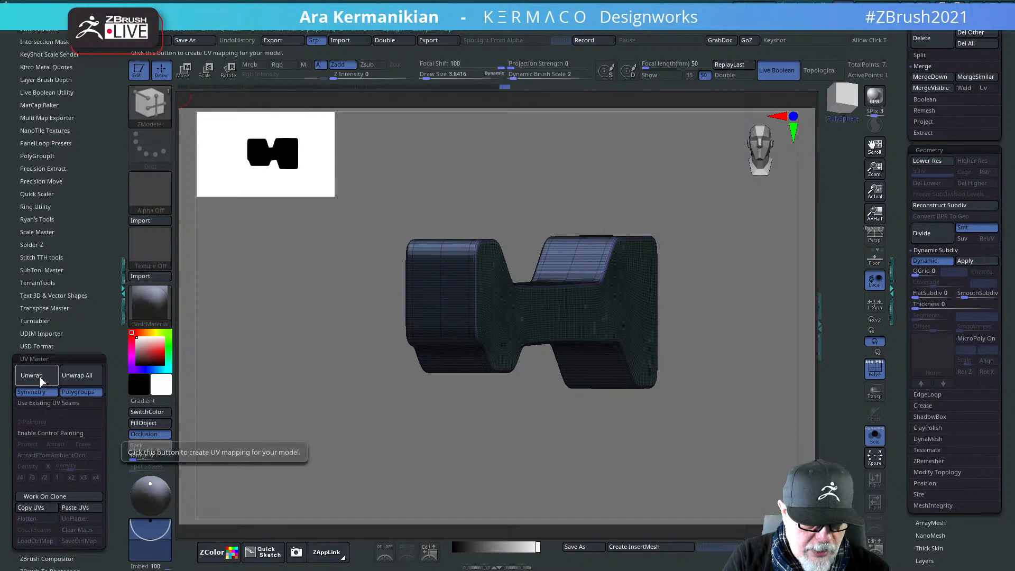
left_click(38, 376)
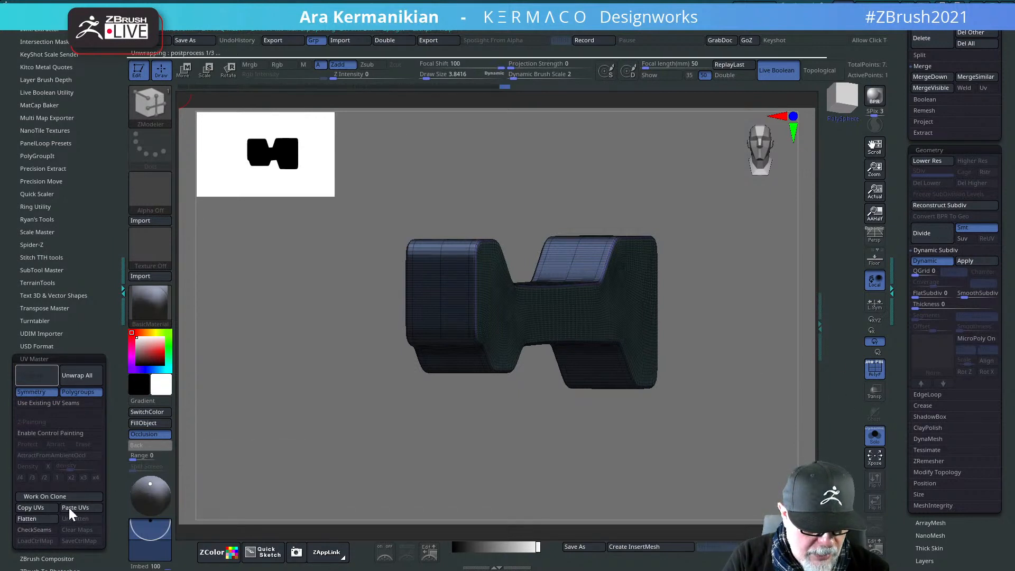
Step: Flatten the part's UVs with UV Master to examine the islands, and unflatten back to the 3D mesh
left_click(36, 519)
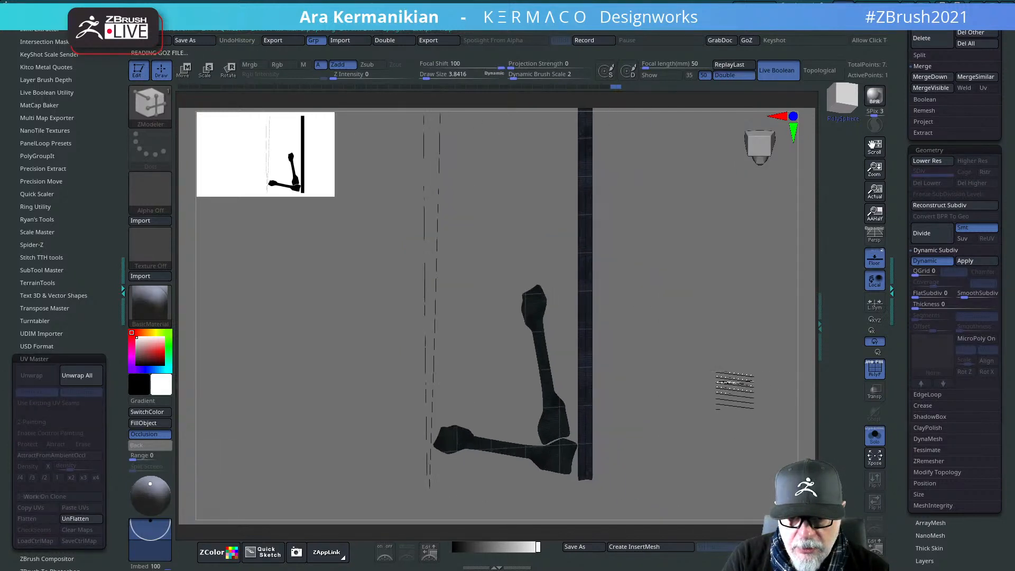
left_click_drag(735, 382, 648, 312)
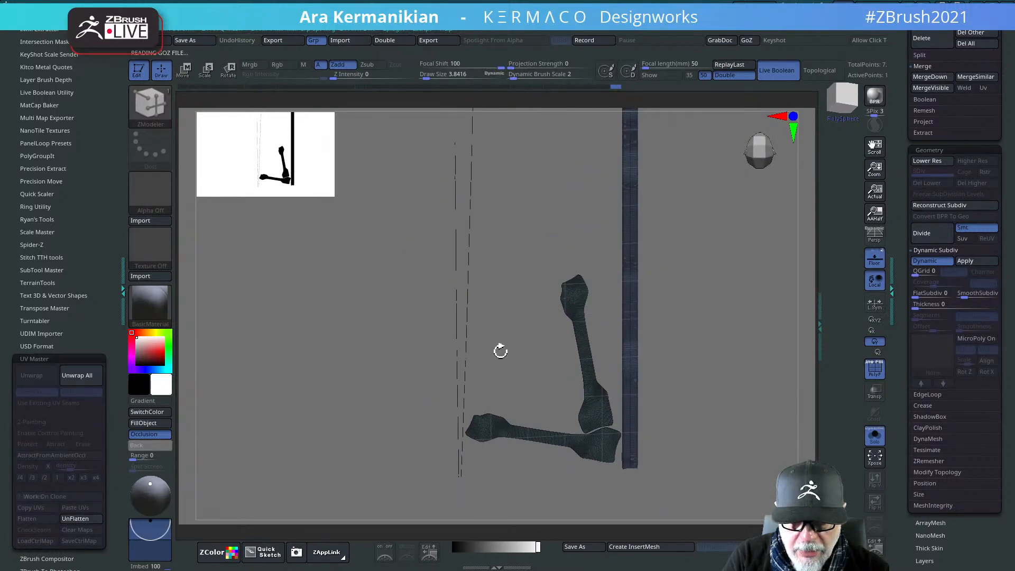
left_click_drag(506, 336, 724, 439, "alt")
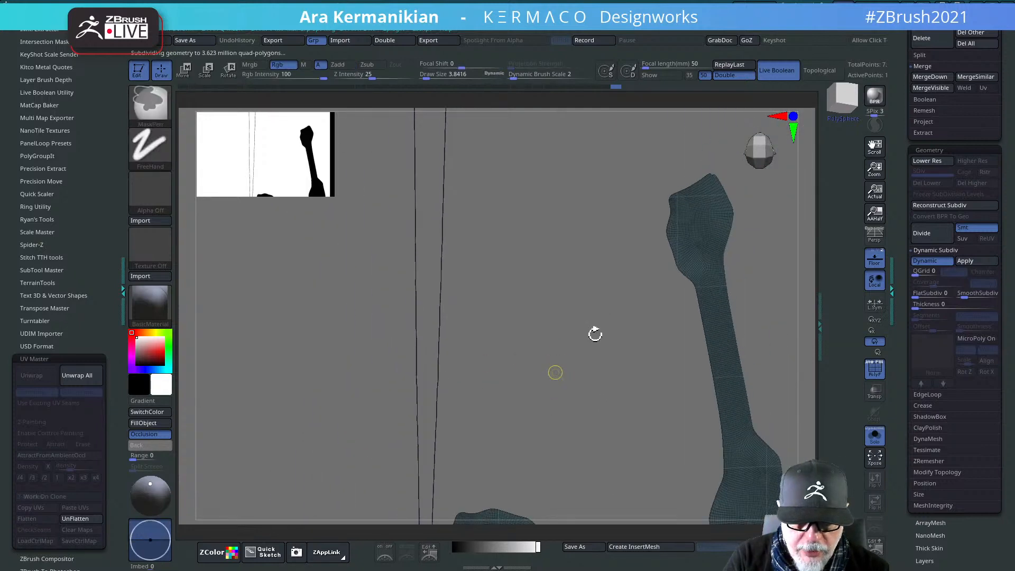
right_click_drag(595, 335, 441, 353, "ctrl")
right_click_drag(507, 334, 516, 401, "ctrl")
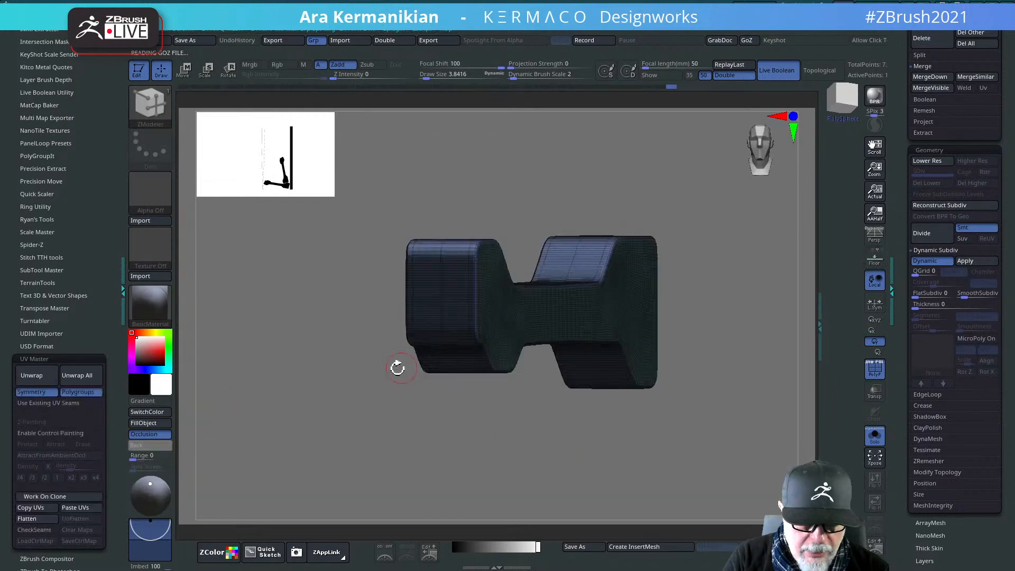
Step: Set ZModeler's polygon action to PolyGroup with the Polygroup Island target at the part's bevelled corner
left_click_drag(314, 350, 342, 378)
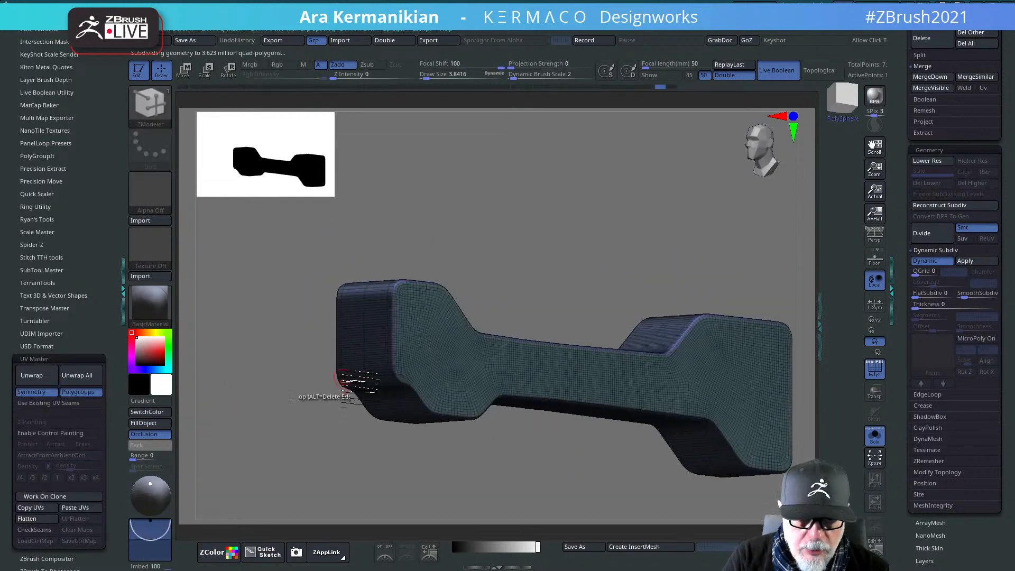
left_click_drag(564, 210, 747, 268, "alt")
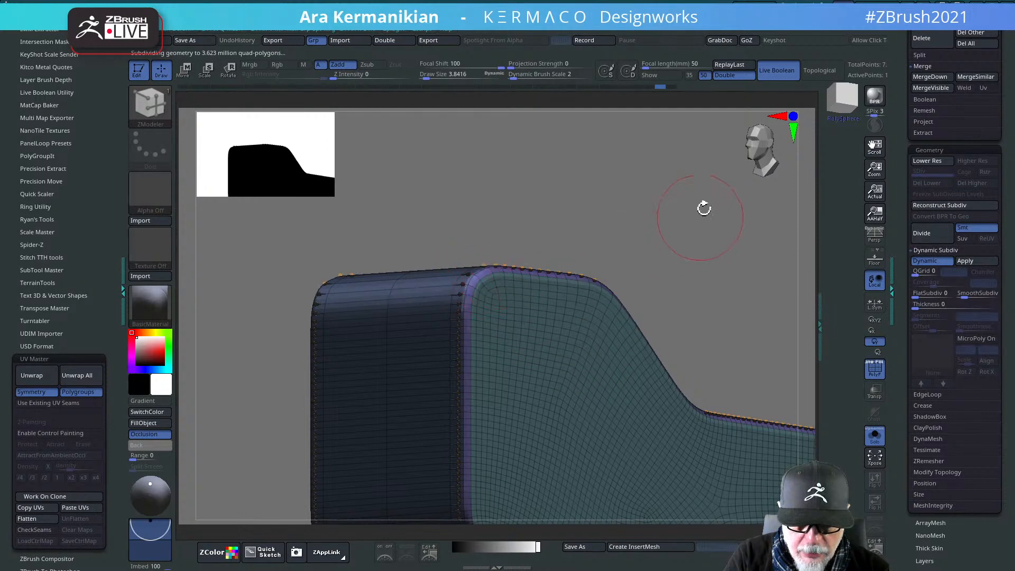
left_click_drag(705, 206, 788, 284)
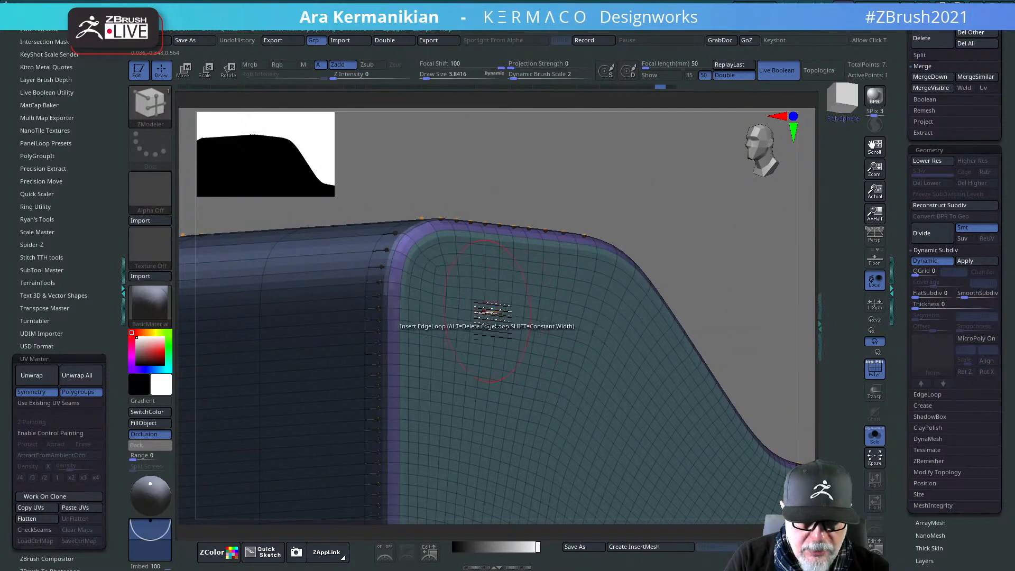
key("space")
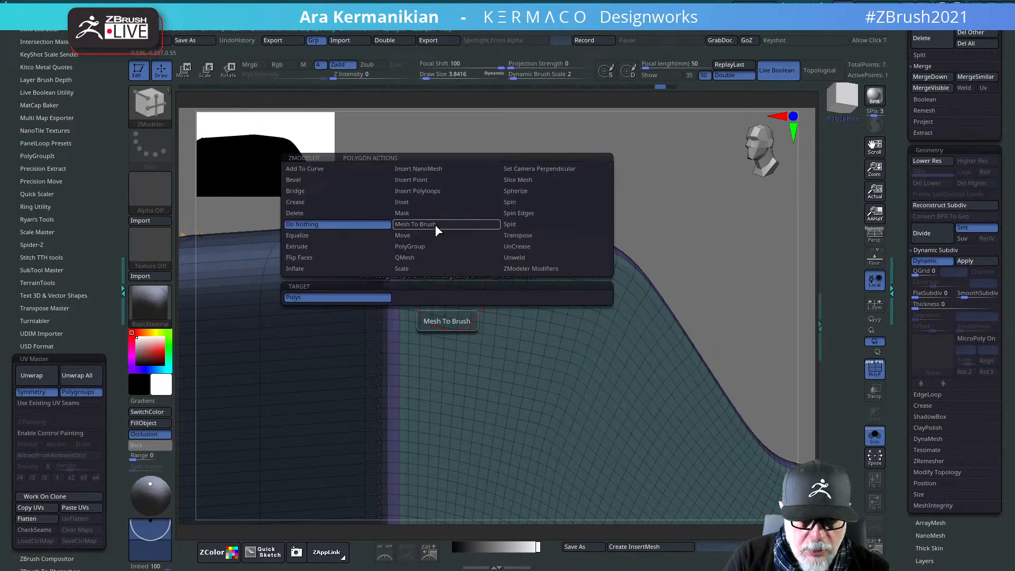
left_click(428, 247)
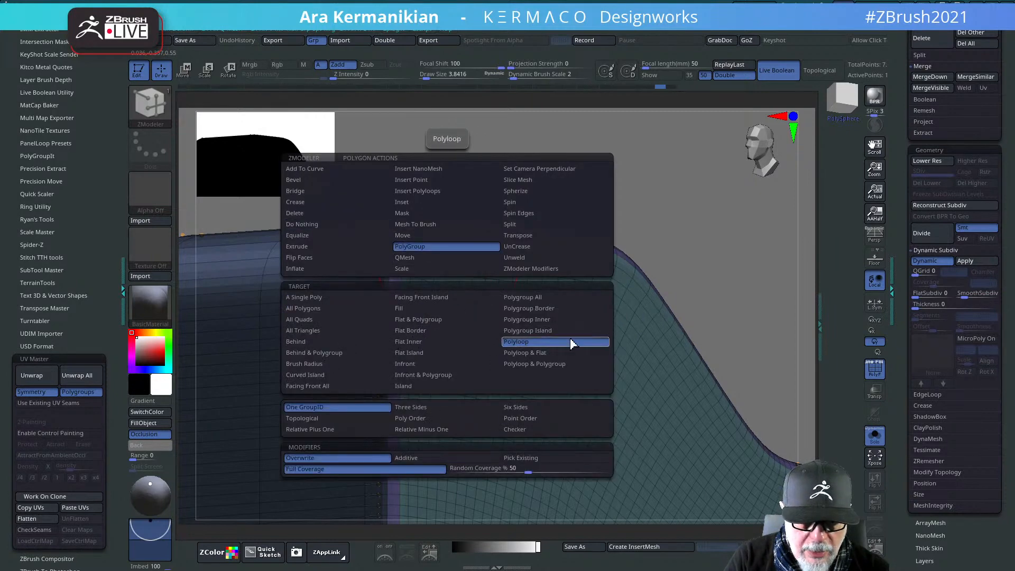
left_click(539, 331)
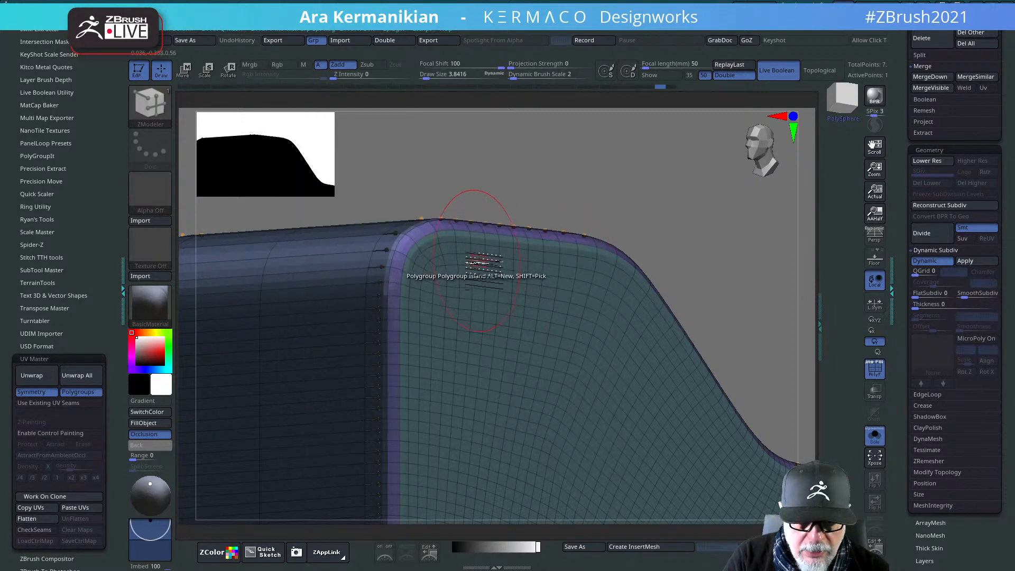
Step: Regroup the bevel strips into the side face's polygroup and unwrap the part's UVs again
left_click(485, 263)
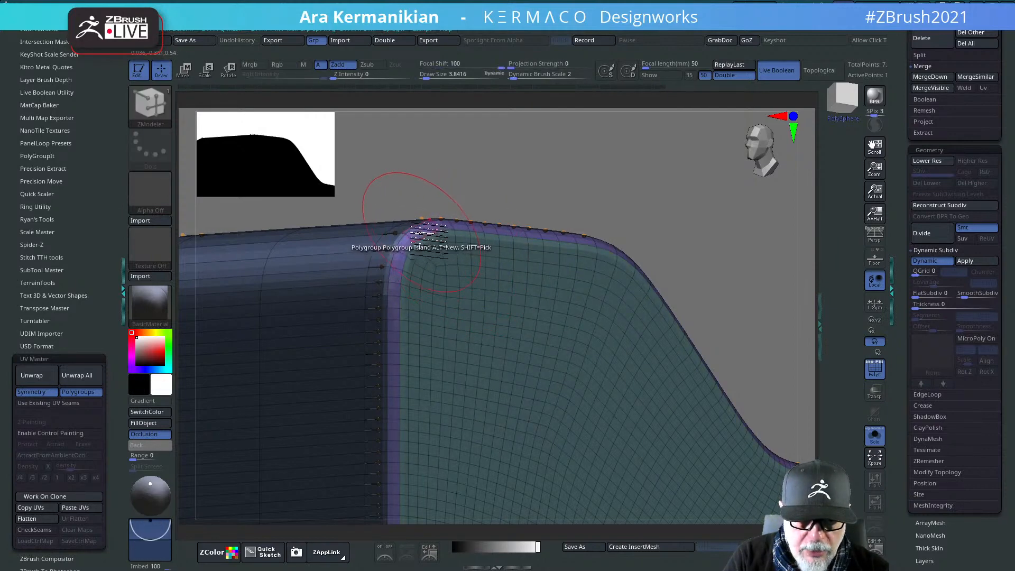
key("space")
left_click(496, 343)
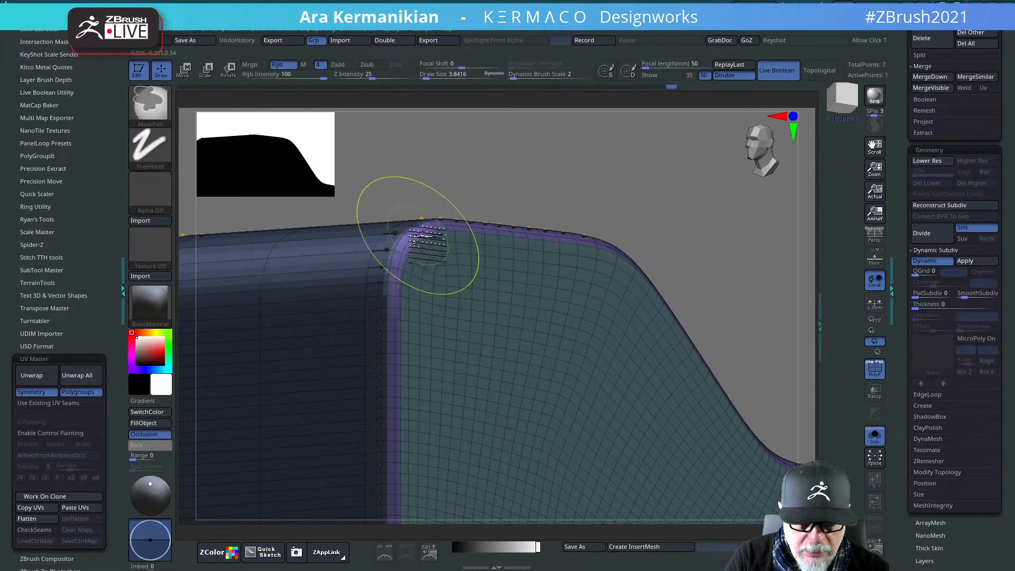
left_click_drag(661, 199, 621, 197, "alt")
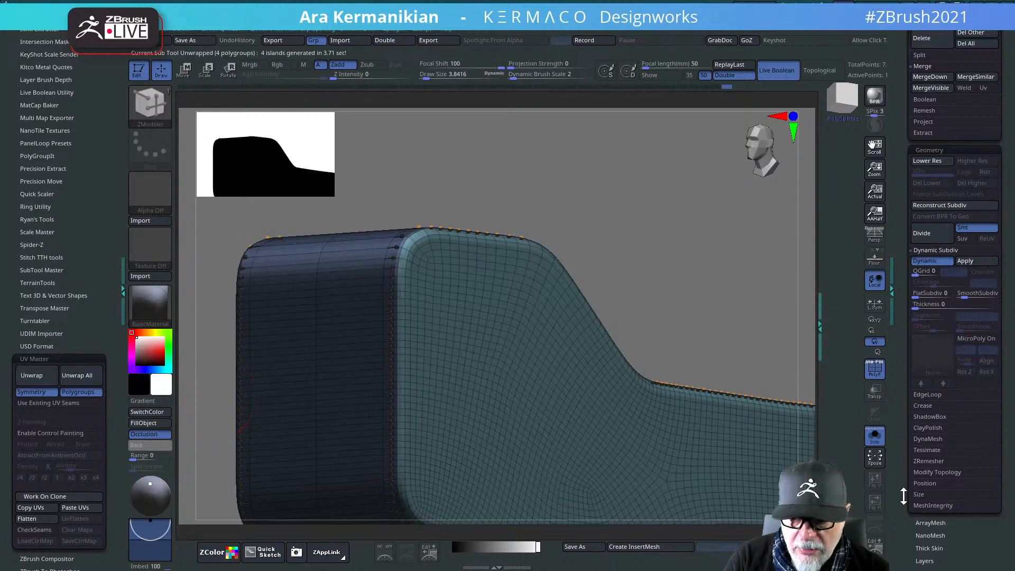
Step: Open the UV Map settings and preview the part's UV layout with Morph UV, with dynamic subdivision switched off
scroll(904, 487, "down", 10)
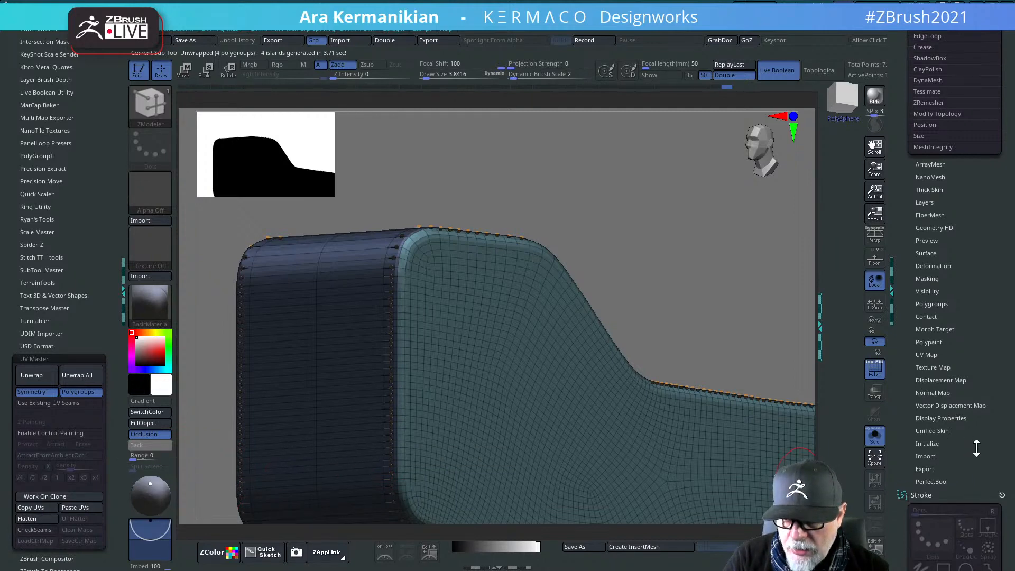
scroll(943, 365, "down", 10)
scroll(965, 365, "up", 10)
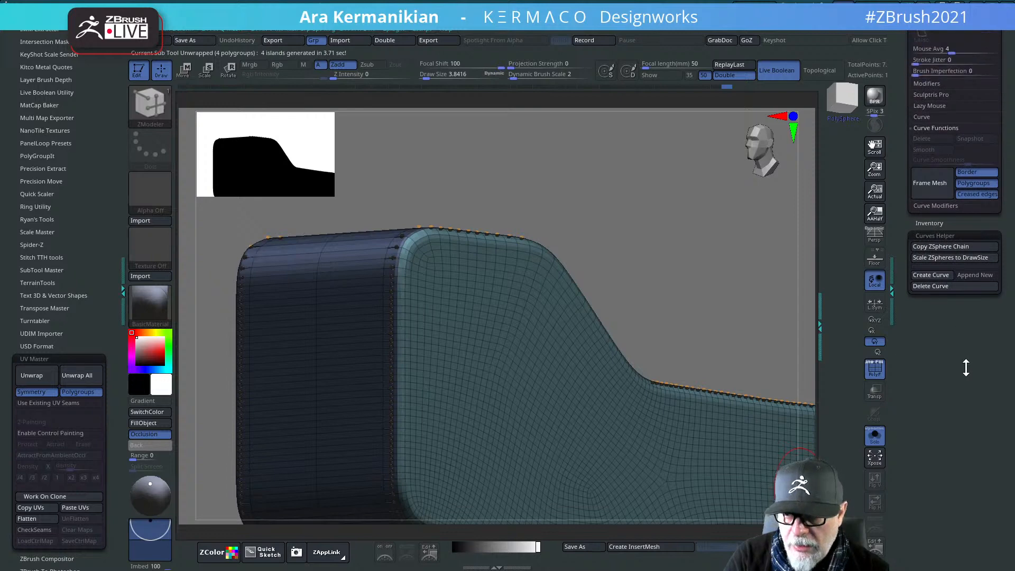
scroll(977, 413, "down", 4)
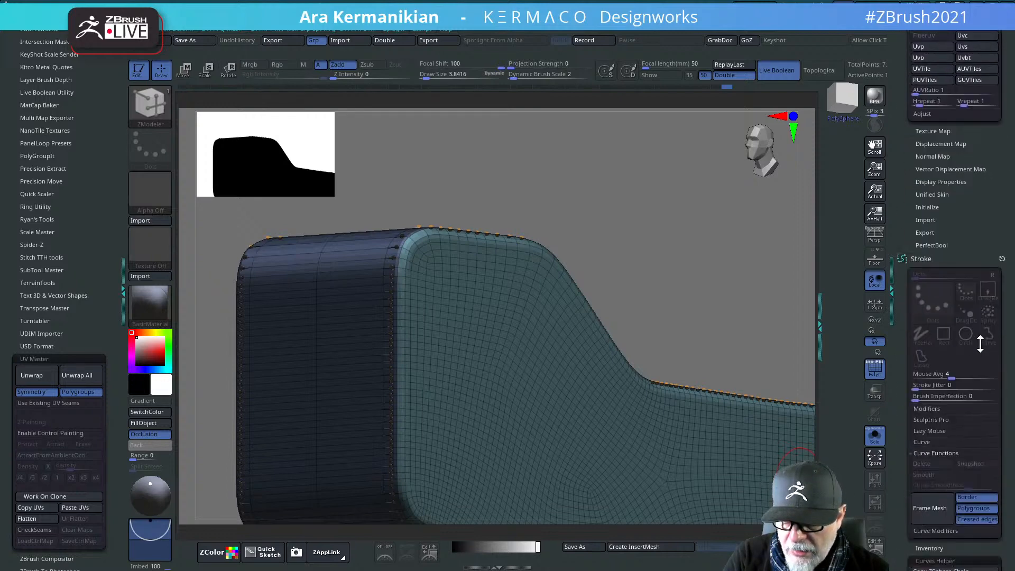
right_click_drag(736, 333, 788, 269)
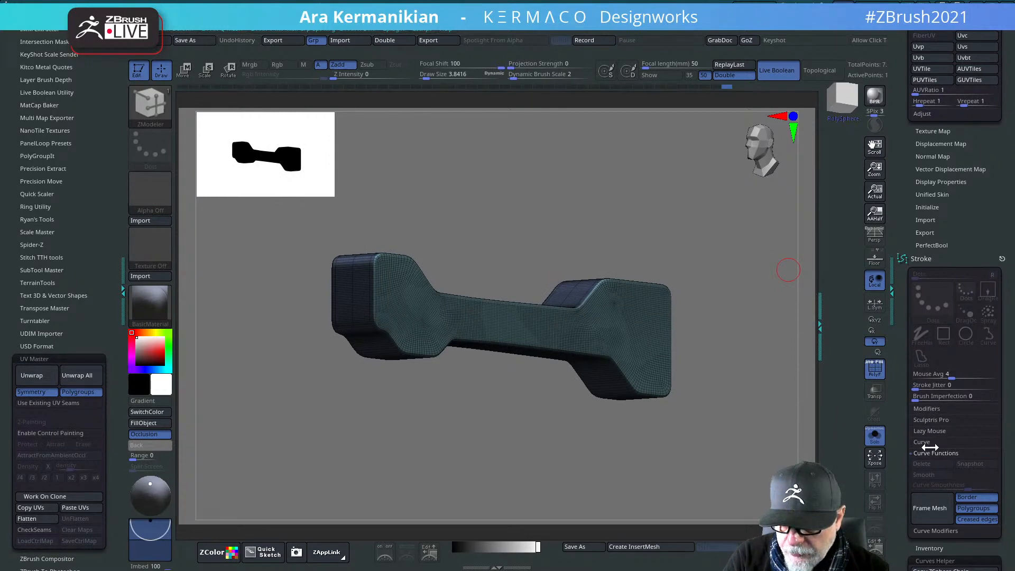
mouse_move(899, 506)
left_mouse_down()
mouse_move(895, 358)
mouse_move(899, 481)
left_mouse_up()
left_click_drag(979, 190, 971, 240)
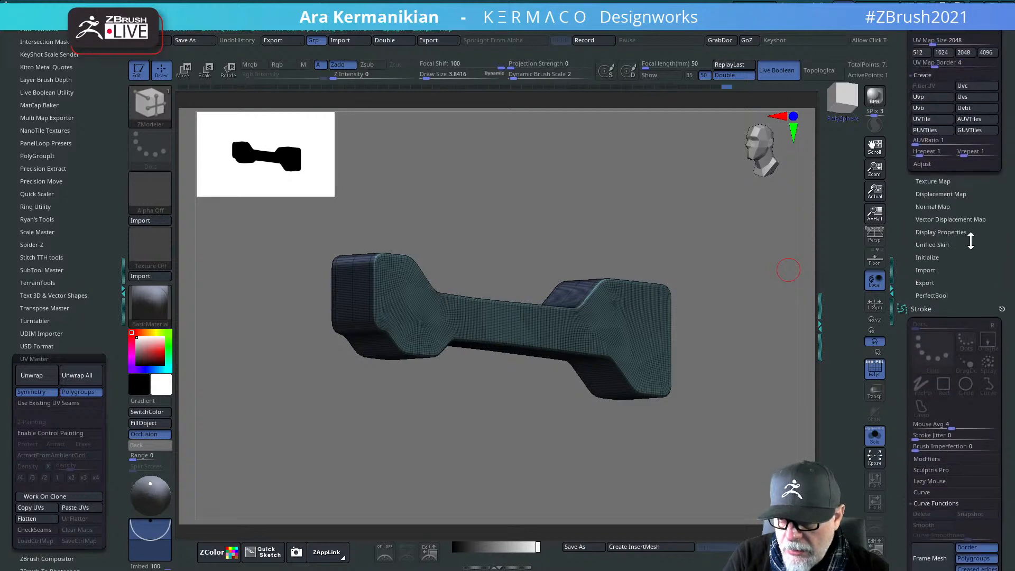
left_click_drag(982, 174, 975, 222)
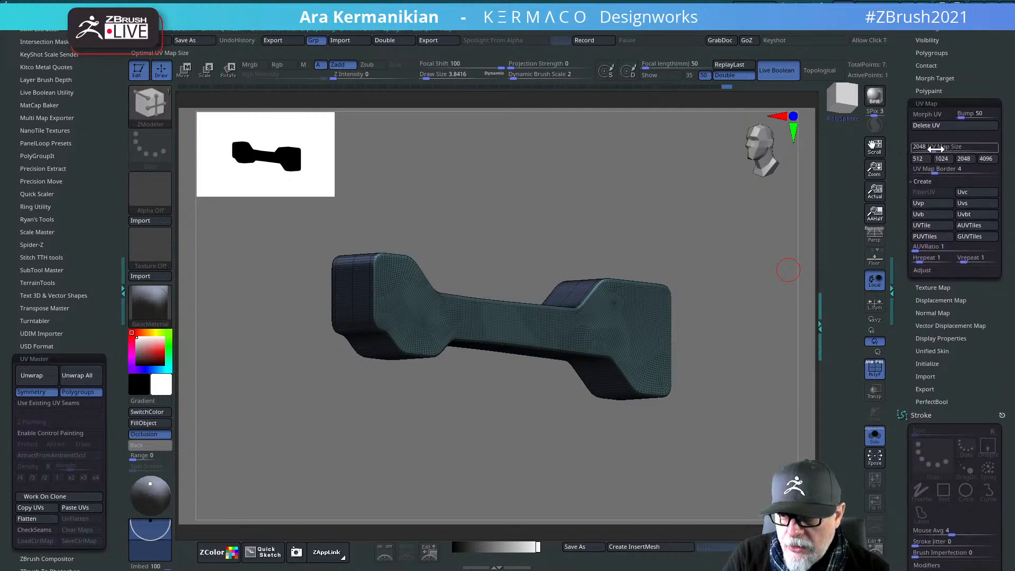
left_click(928, 114)
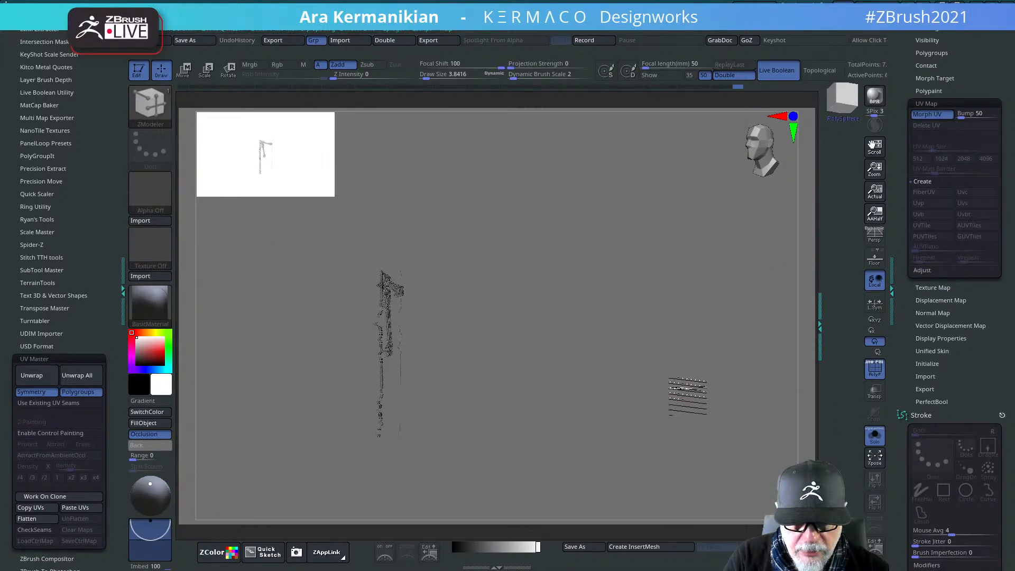
key("shift+d")
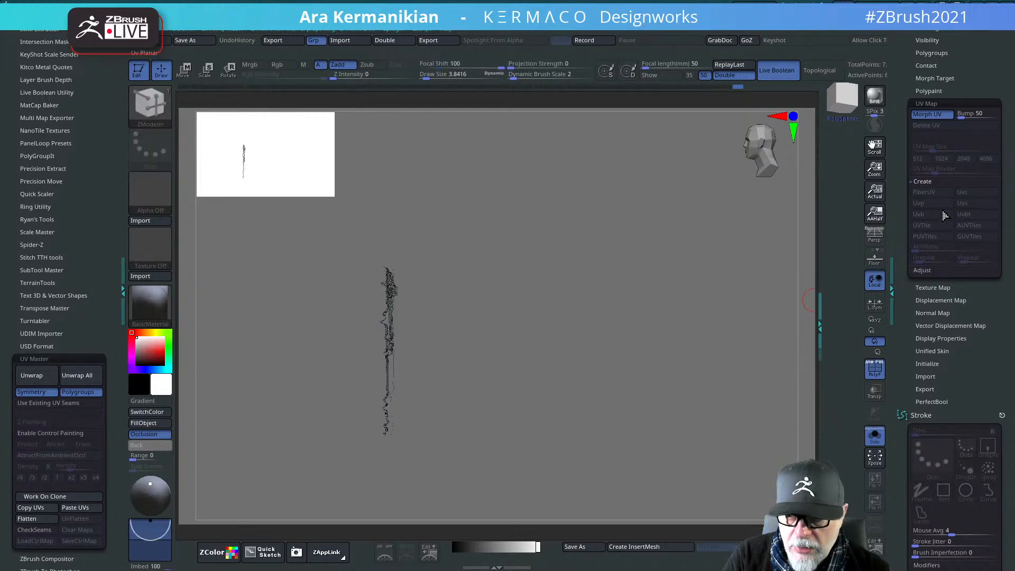
Step: Toggle the Morph UV preview to compare the part's UV layout with its shape, ending on the 3D mesh
left_click(937, 116)
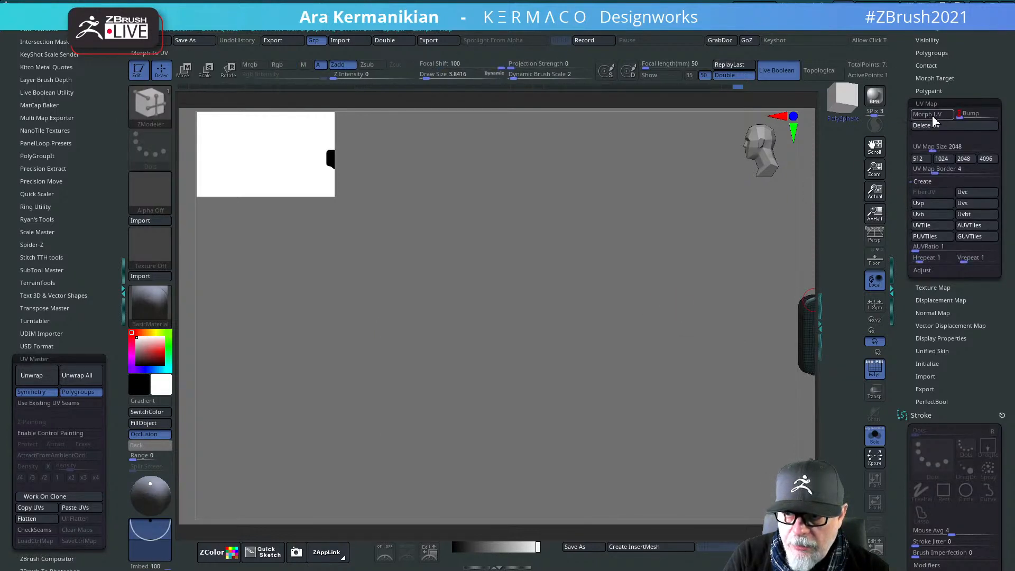
left_click(932, 117)
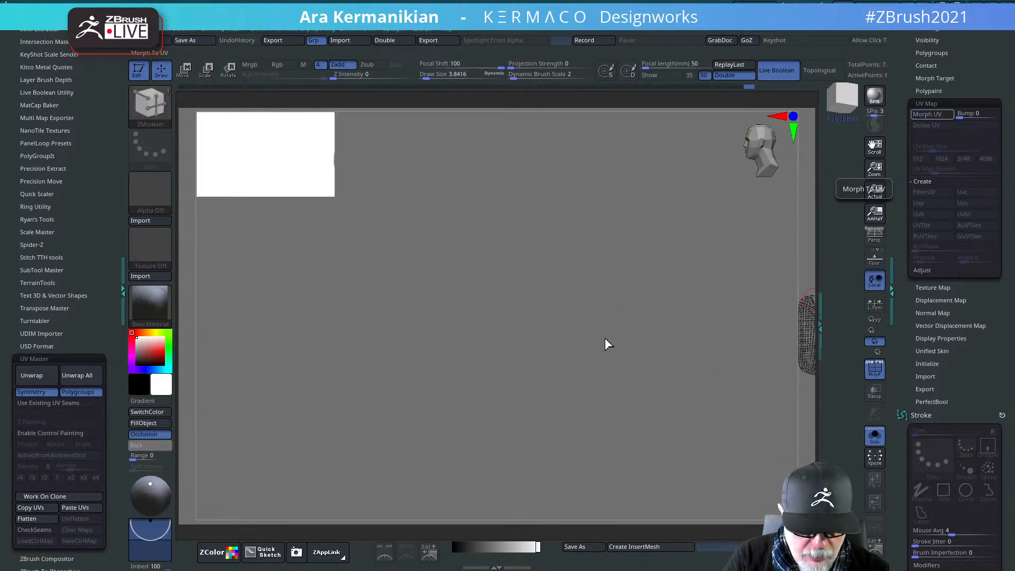
left_click_drag(577, 370, 654, 412)
key("2")
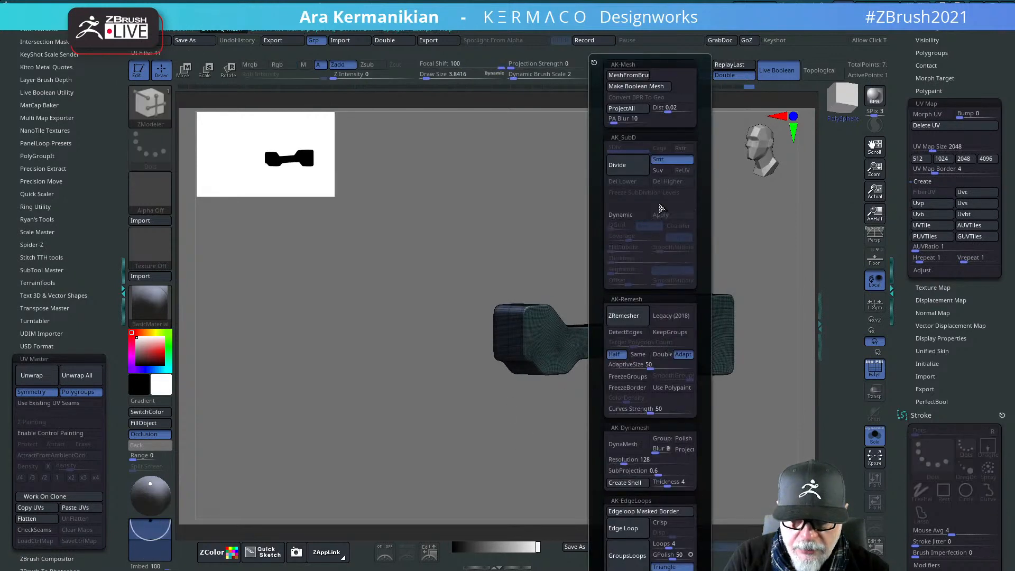
left_click(801, 198)
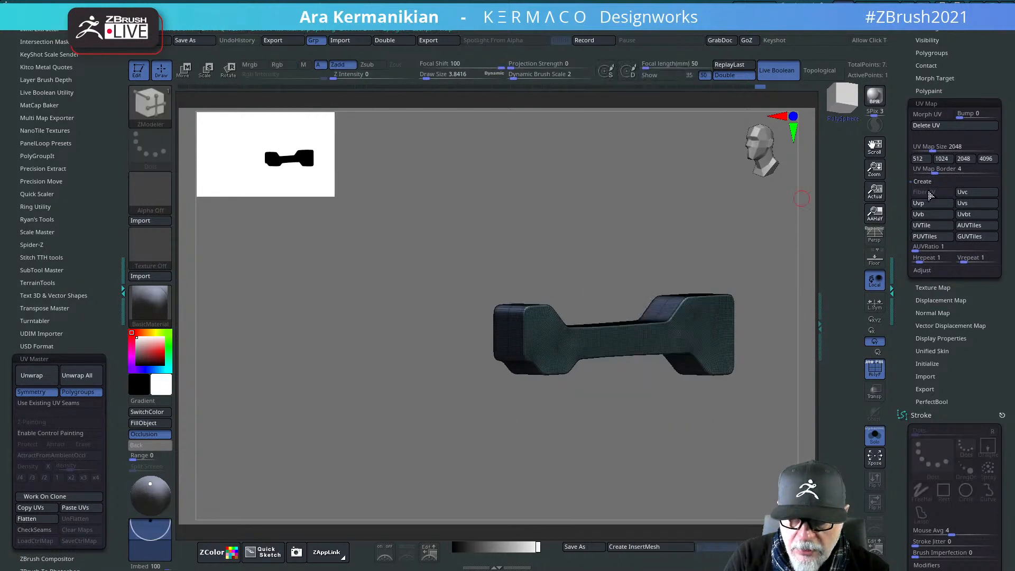
left_click(917, 114)
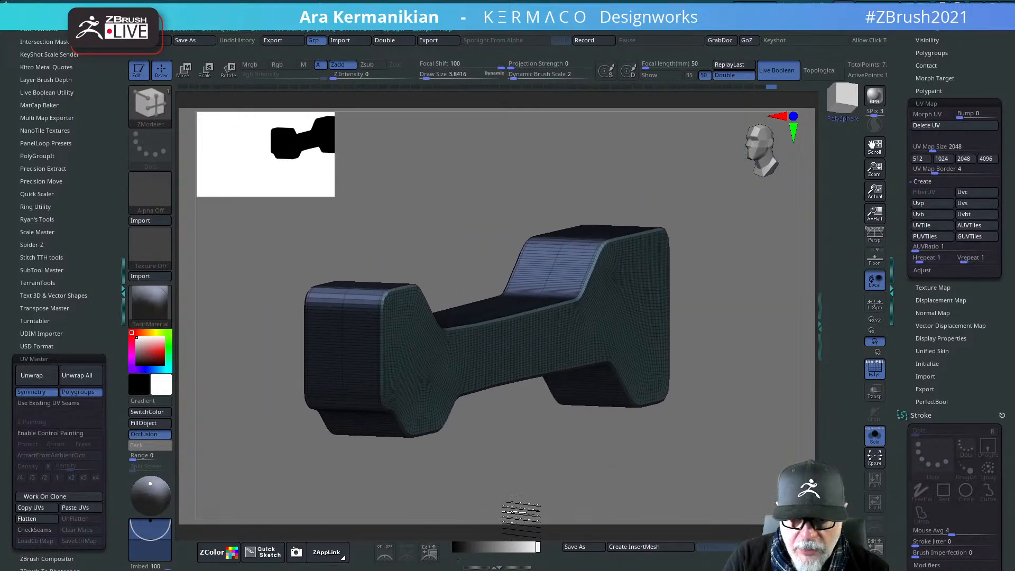
Step: Apply Texture 19 in the part's Texture Map settings and inspect the checker pattern around the mesh for stretching and seams
left_click(923, 416)
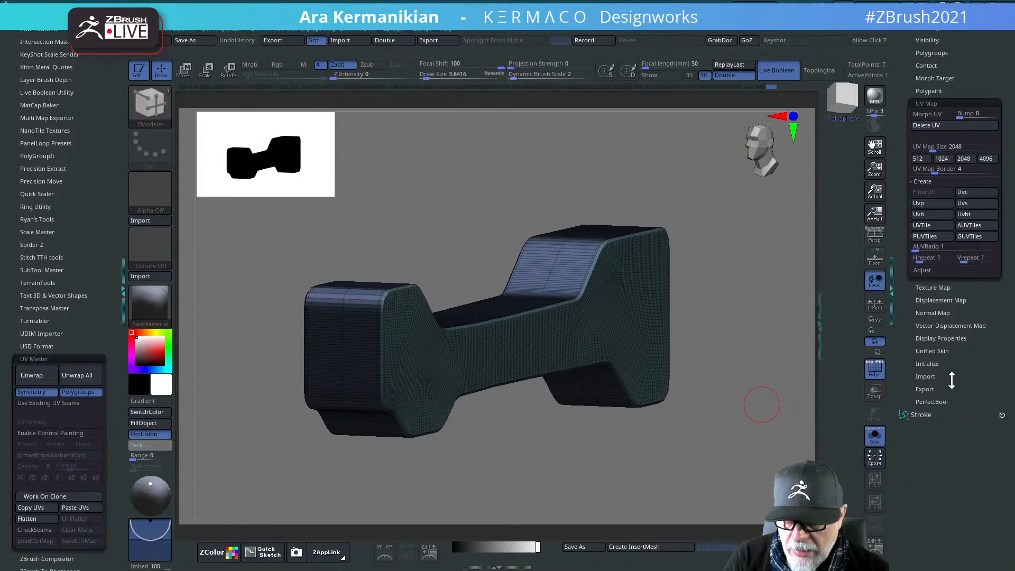
left_click(933, 288)
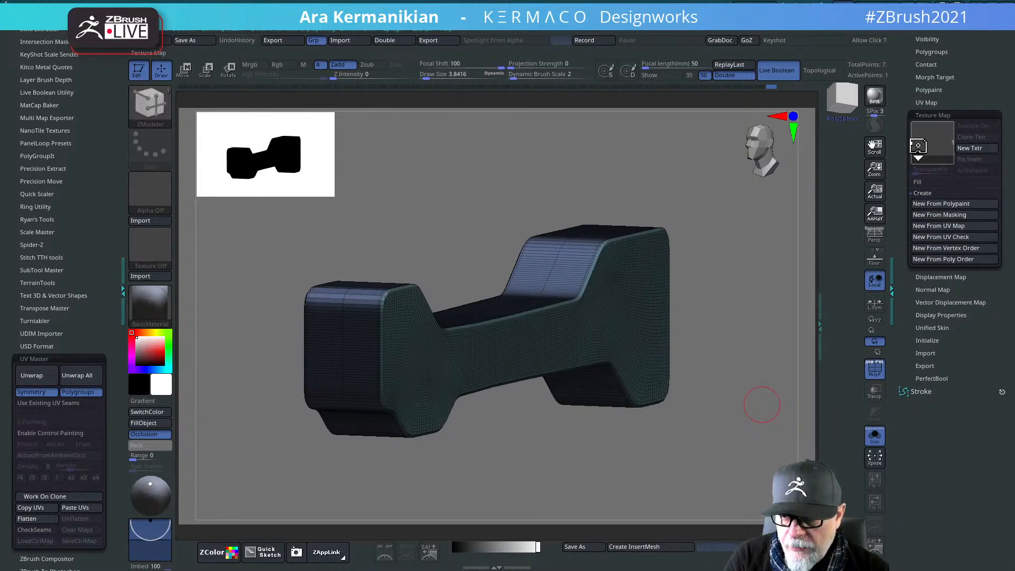
left_click(919, 146)
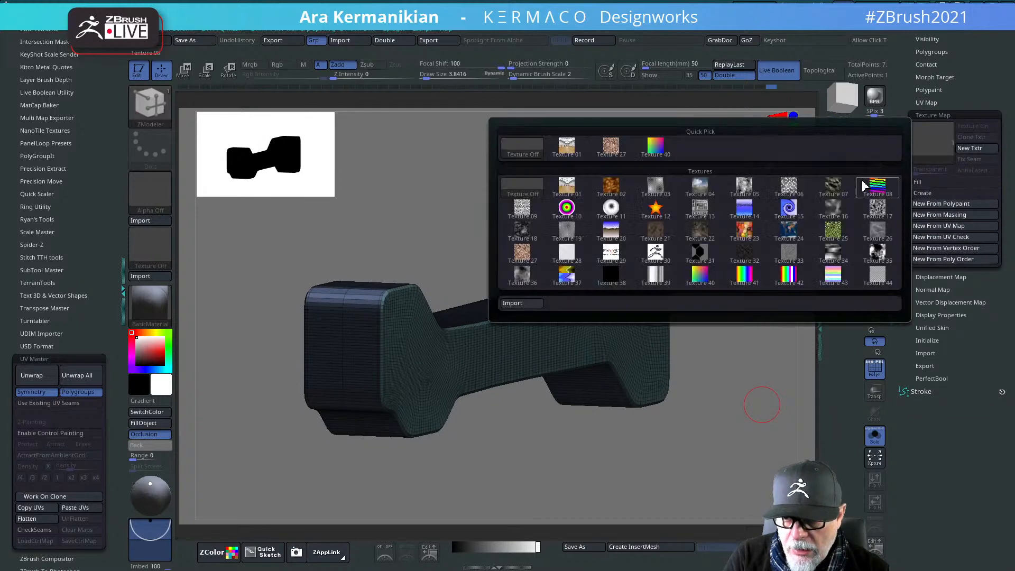
left_click(567, 232)
left_click_drag(790, 345, 405, 308)
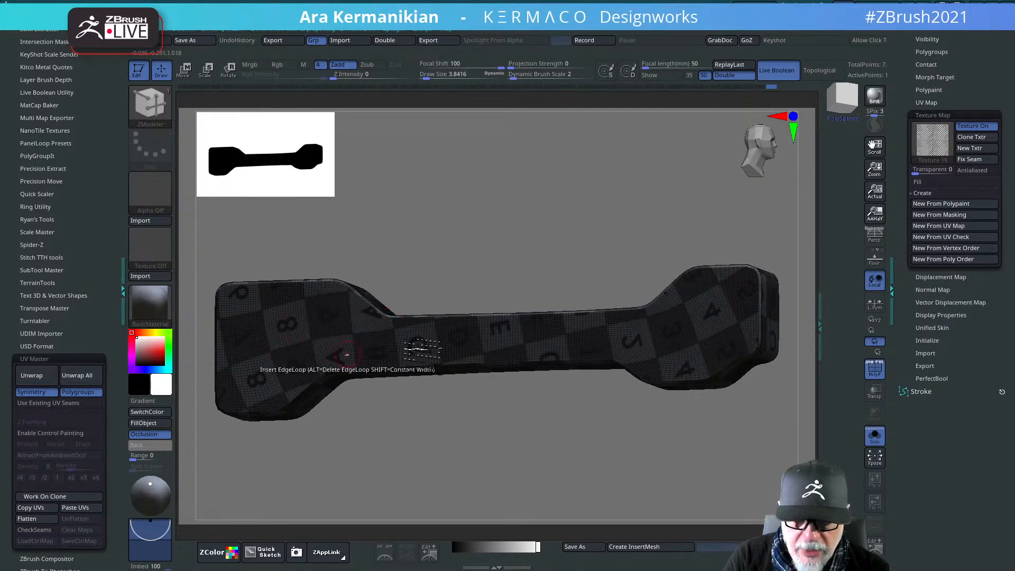
left_click_drag(450, 265, 560, 312)
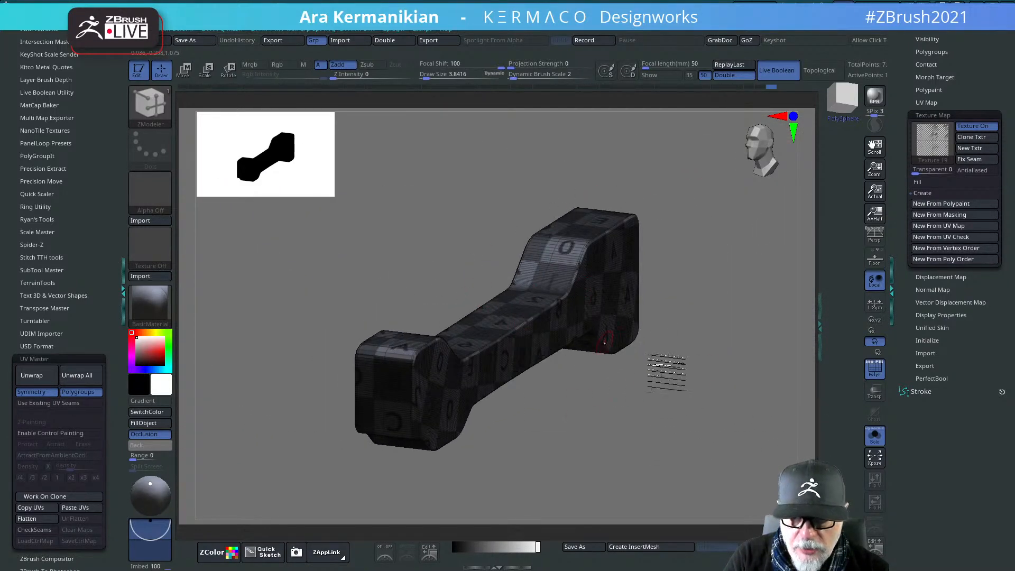
left_click_drag(666, 365, 708, 359)
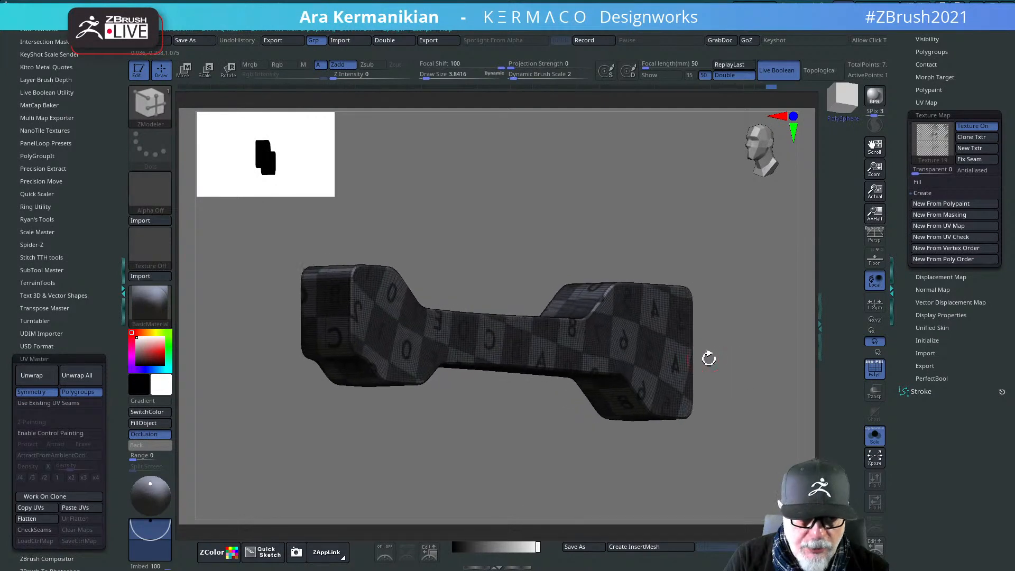
left_click_drag(542, 240, 543, 240)
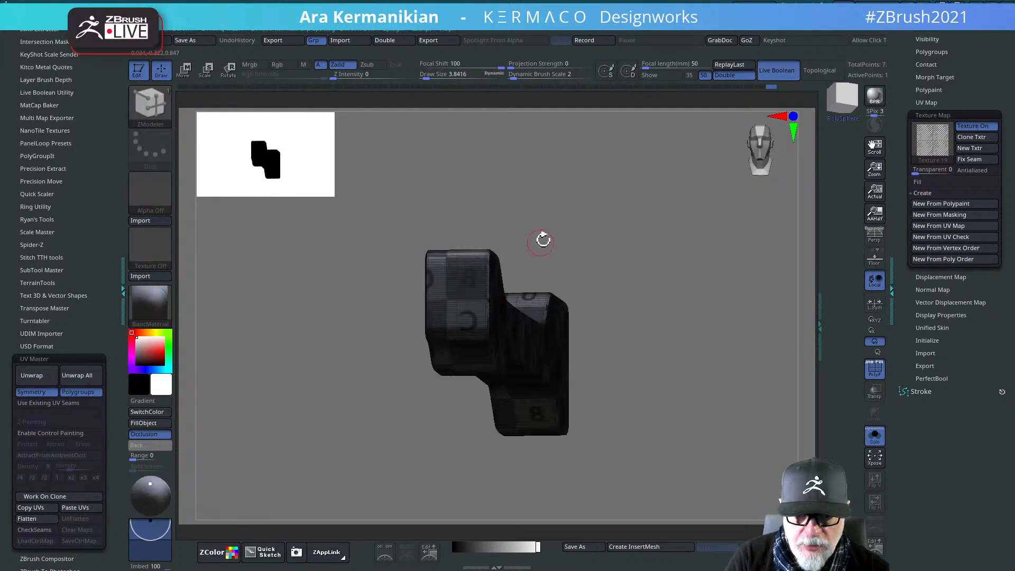
left_click_drag(664, 258, 668, 373)
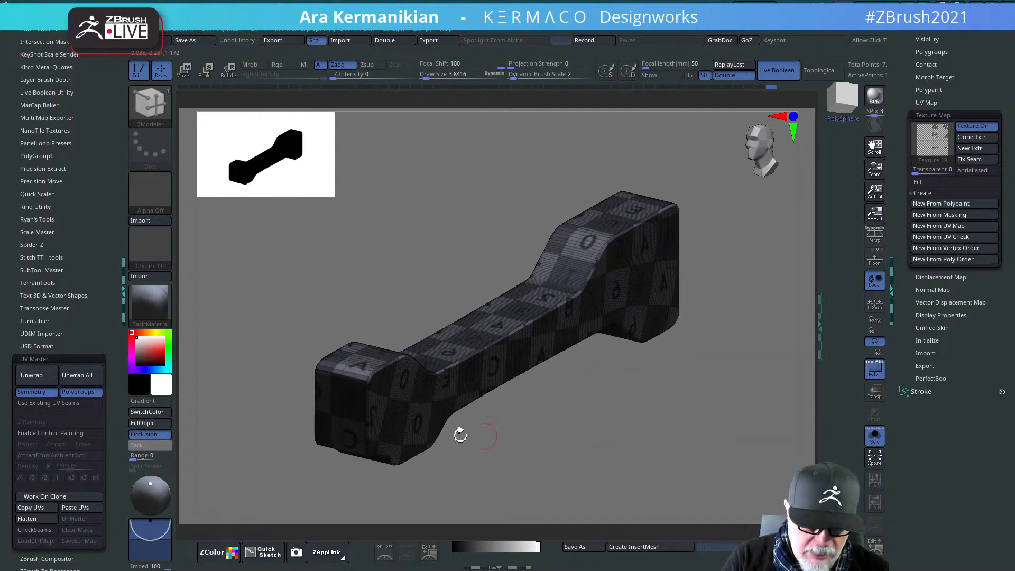
left_click_drag(618, 399, 419, 417)
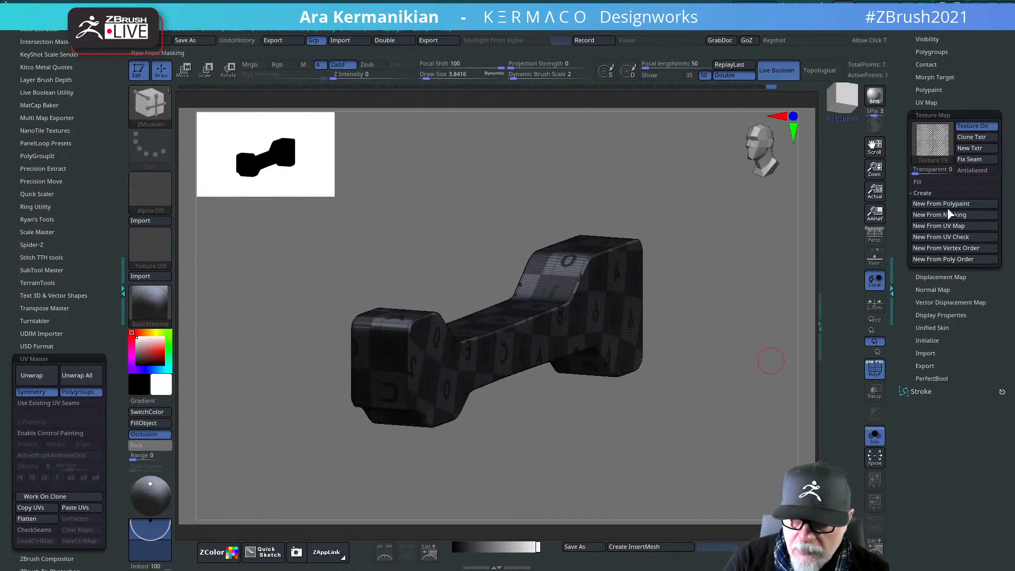
Step: Switch the part's texture map to Texture Off
left_click(920, 146)
left_click(517, 153)
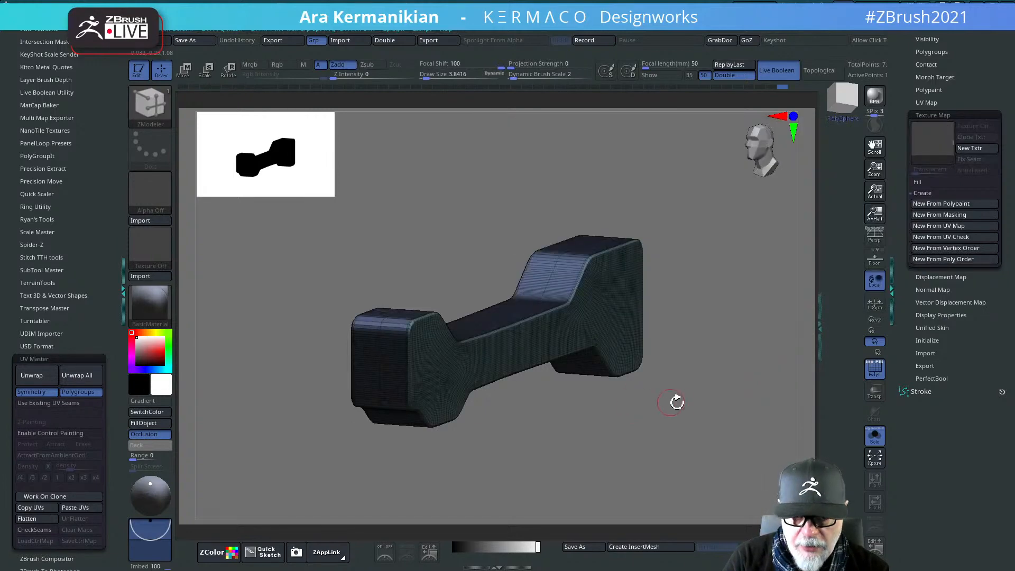
left_click_drag(682, 396, 661, 393)
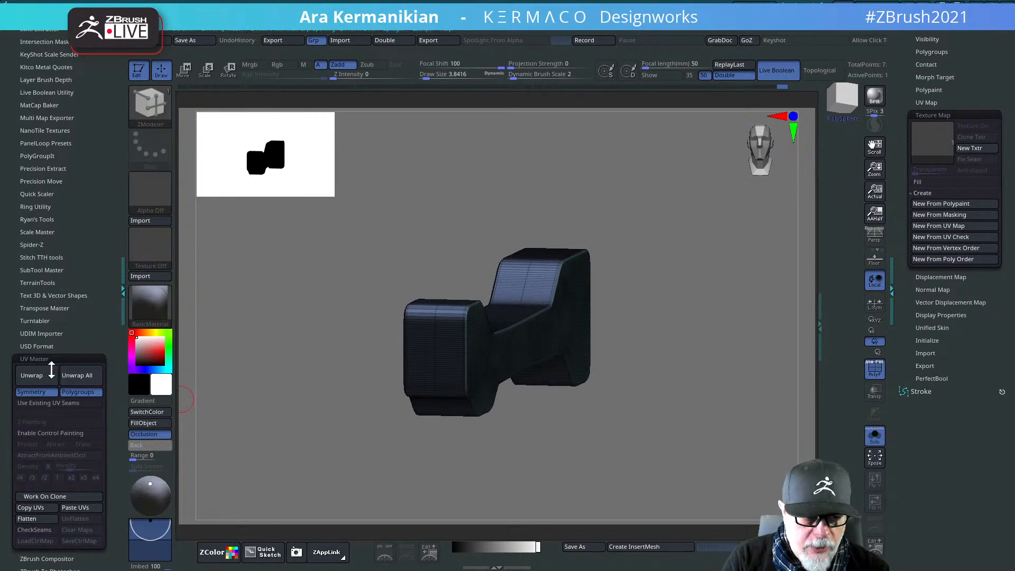
Step: Reapply Texture 19 to the part and examine the checker's alignment across the side faces, ends and bevels
left_click(932, 155)
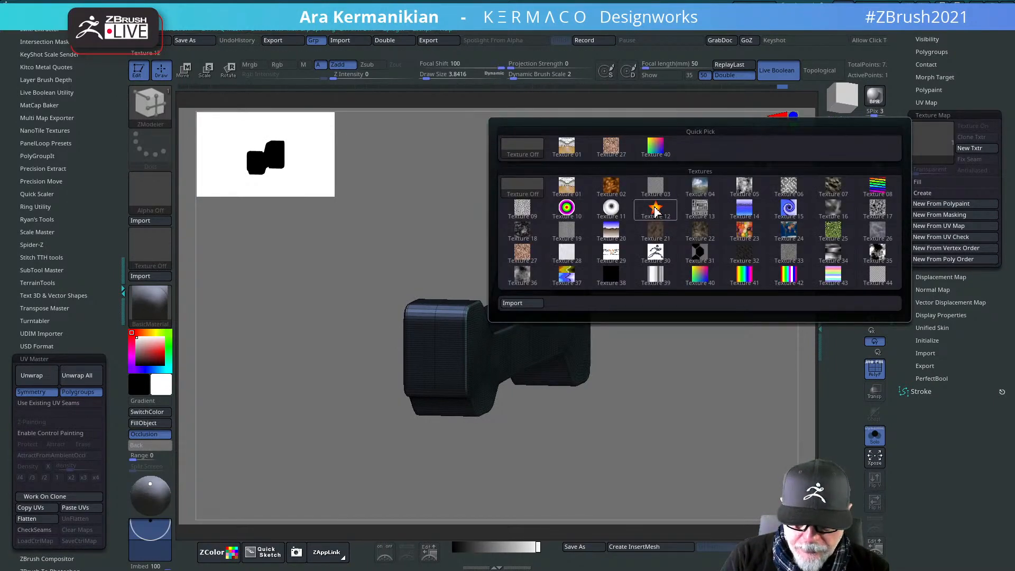
left_click(566, 230)
left_click_drag(674, 296, 703, 295)
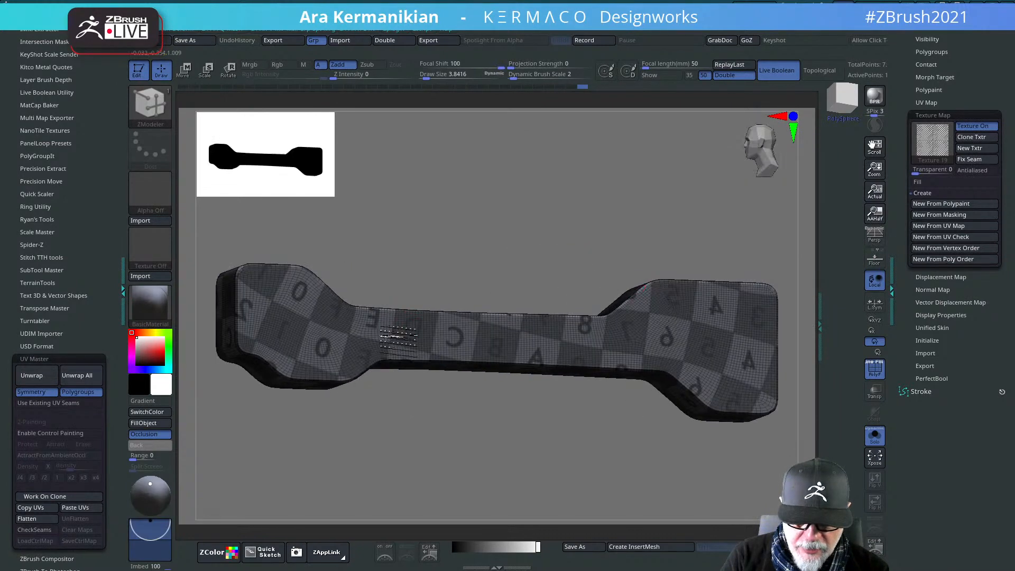
left_click_drag(554, 209, 519, 237)
left_click_drag(713, 251, 682, 295)
left_click_drag(699, 223, 664, 255)
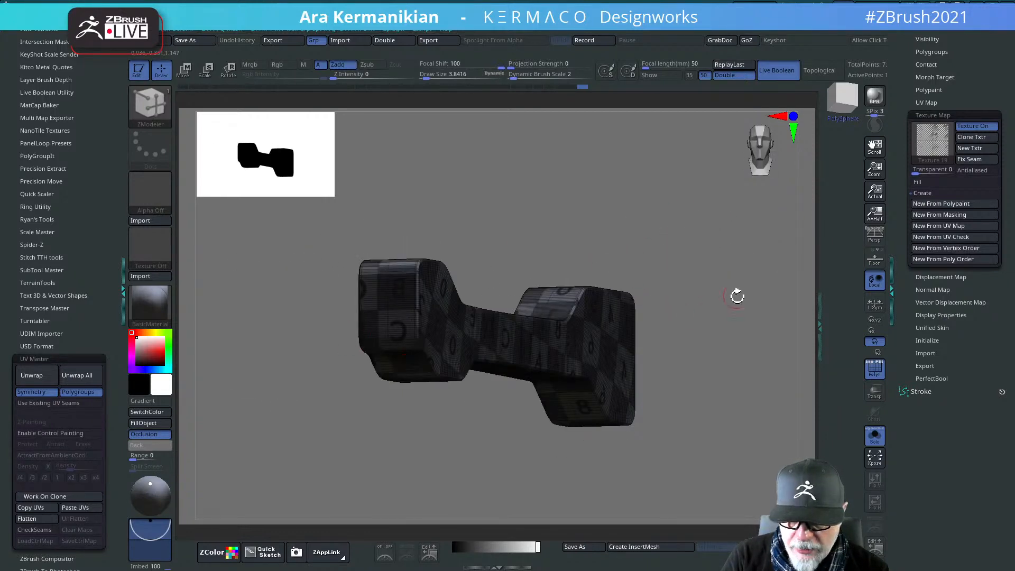
left_click_drag(737, 295, 777, 333)
left_click_drag(594, 224, 660, 269)
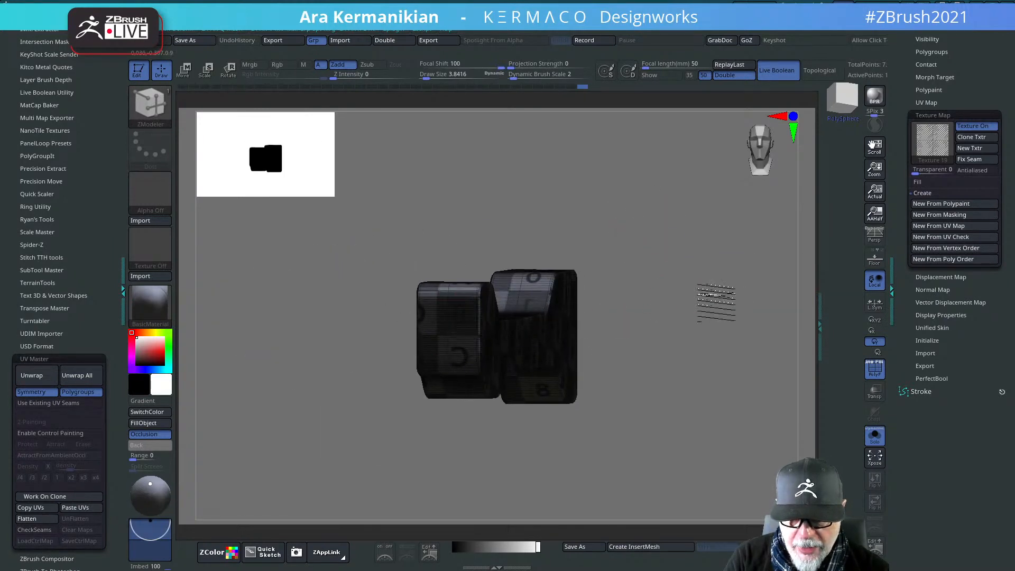
left_click_drag(716, 297, 629, 325)
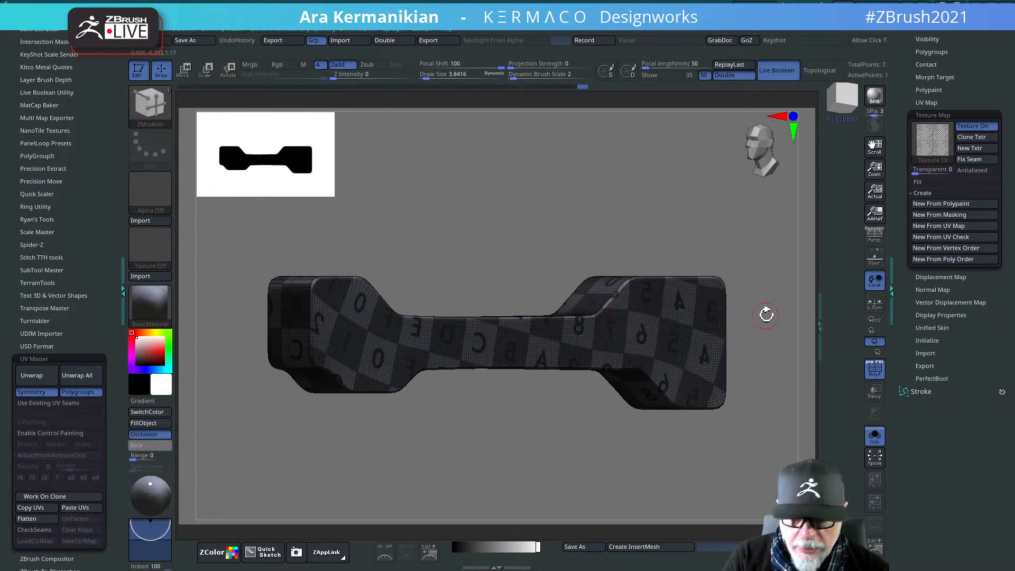
left_click_drag(619, 237, 747, 380)
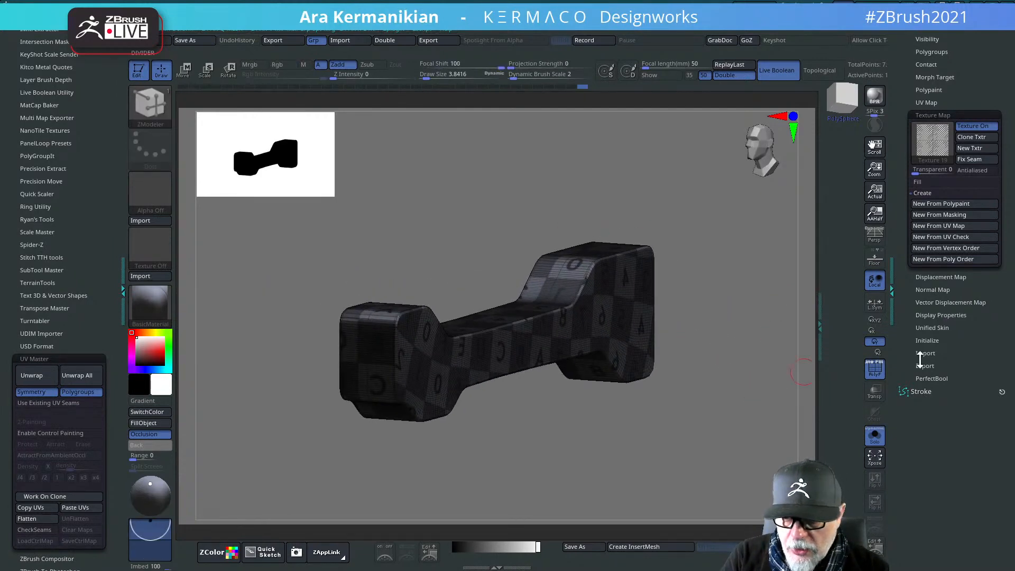
Step: Set the part's texture to Texture Off, and show the whole gun without Solo mode or polyframes
left_click(932, 140)
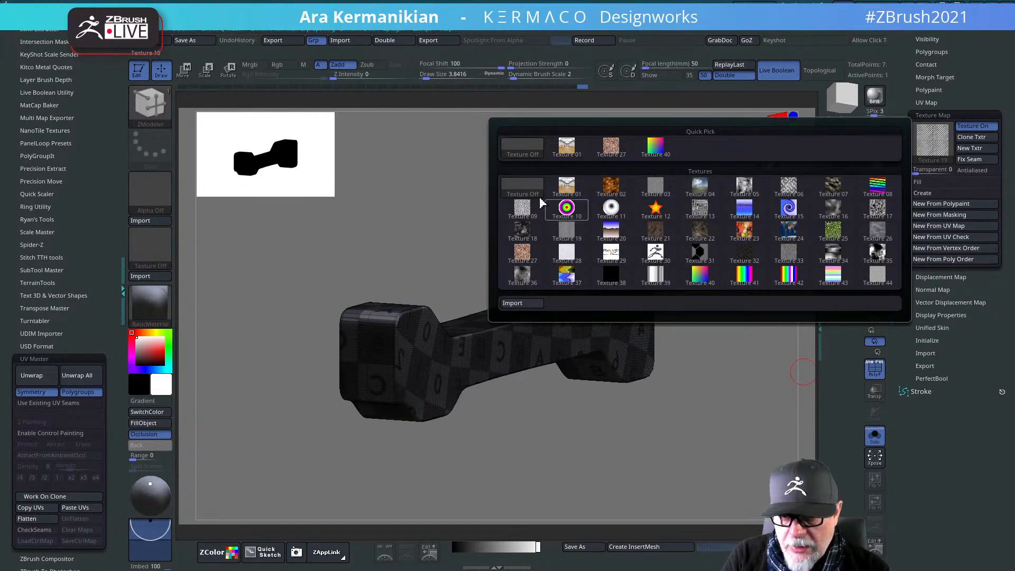
left_click(523, 187)
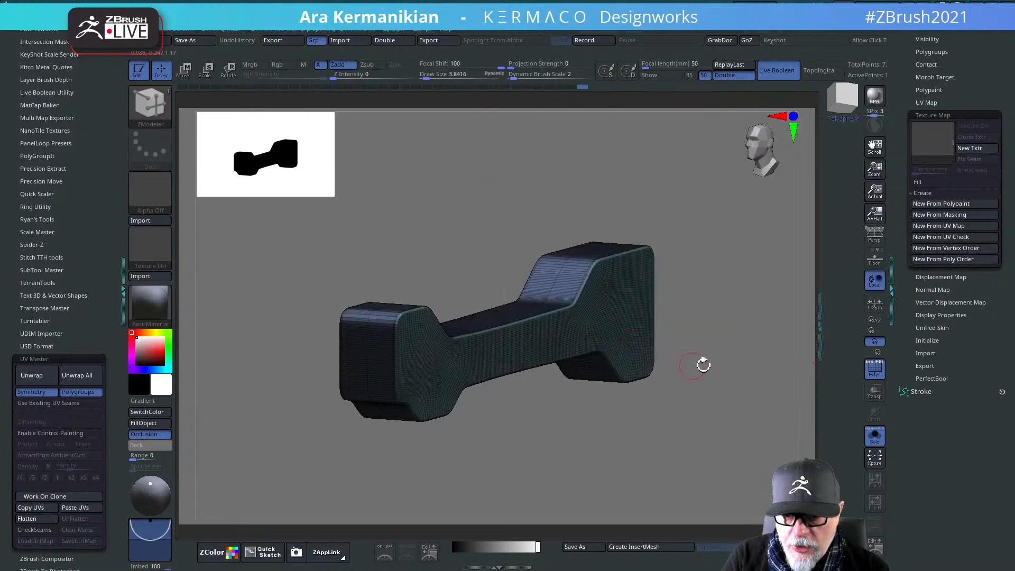
left_click(876, 370)
left_click(867, 436)
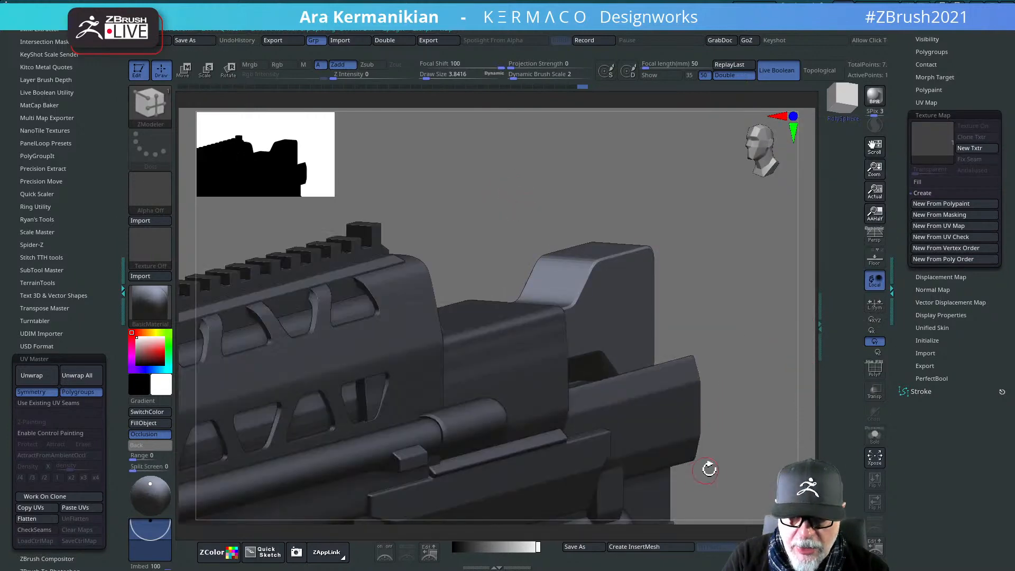
Step: Open the gun's Subtool settings and collapse the UV Master plugin settings
mouse_move(708, 469)
left_mouse_down()
mouse_move(618, 336)
mouse_move(692, 261)
mouse_move(433, 261)
left_mouse_up()
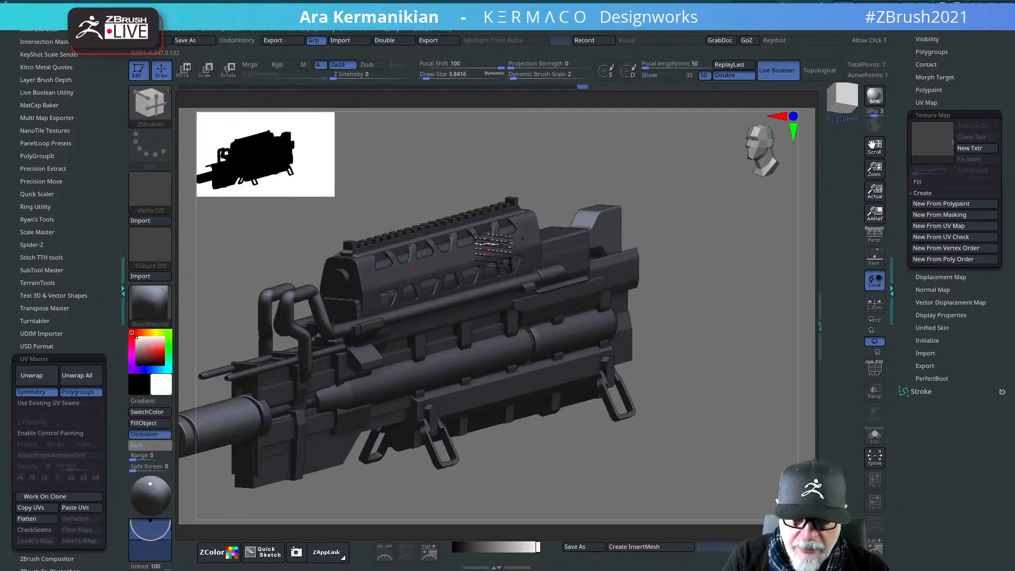
left_click_drag(680, 209, 514, 323, "alt")
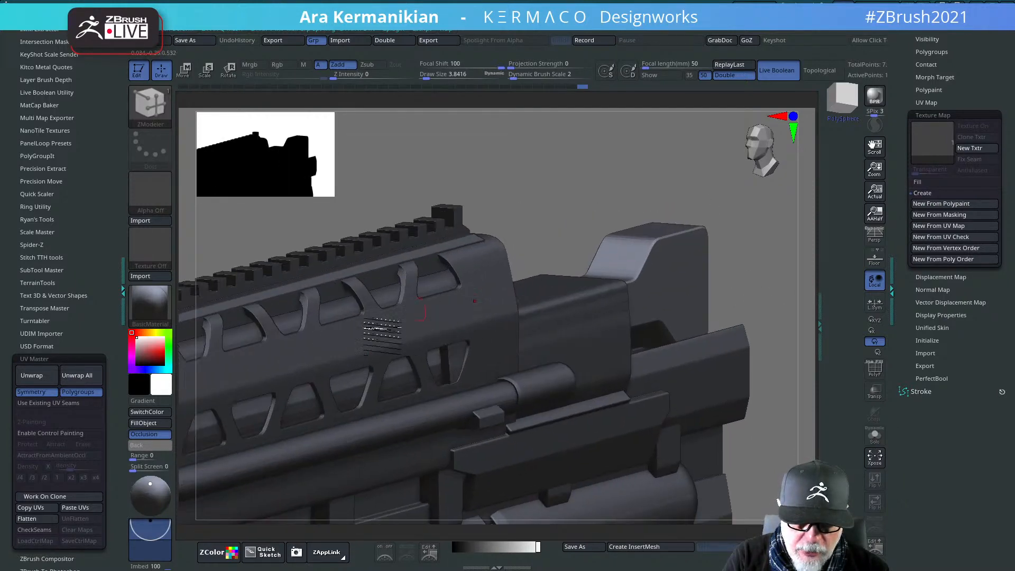
left_click_drag(473, 288, 587, 273)
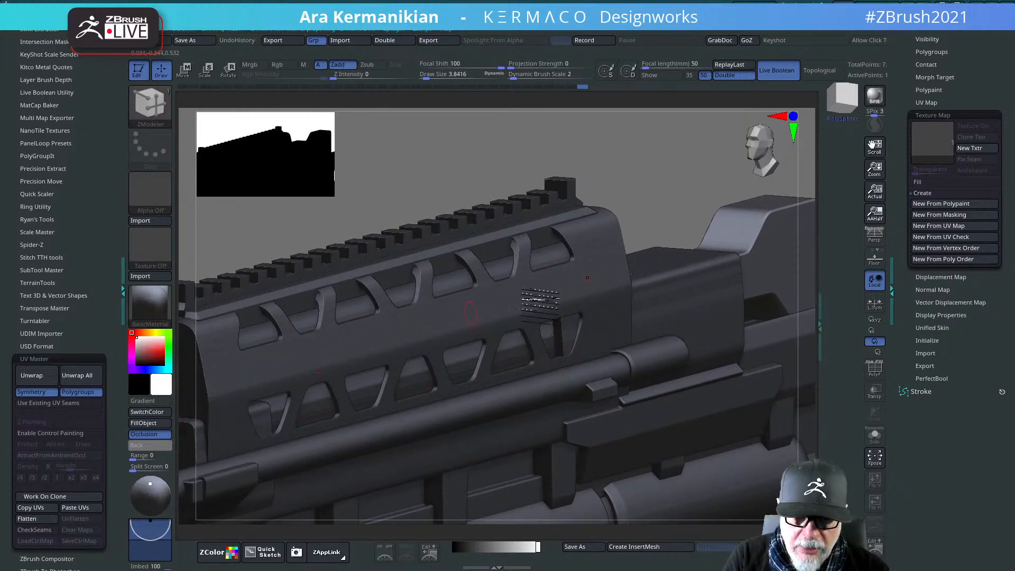
mouse_move(687, 183)
left_mouse_down()
mouse_move(658, 181)
mouse_move(521, 288)
left_mouse_up()
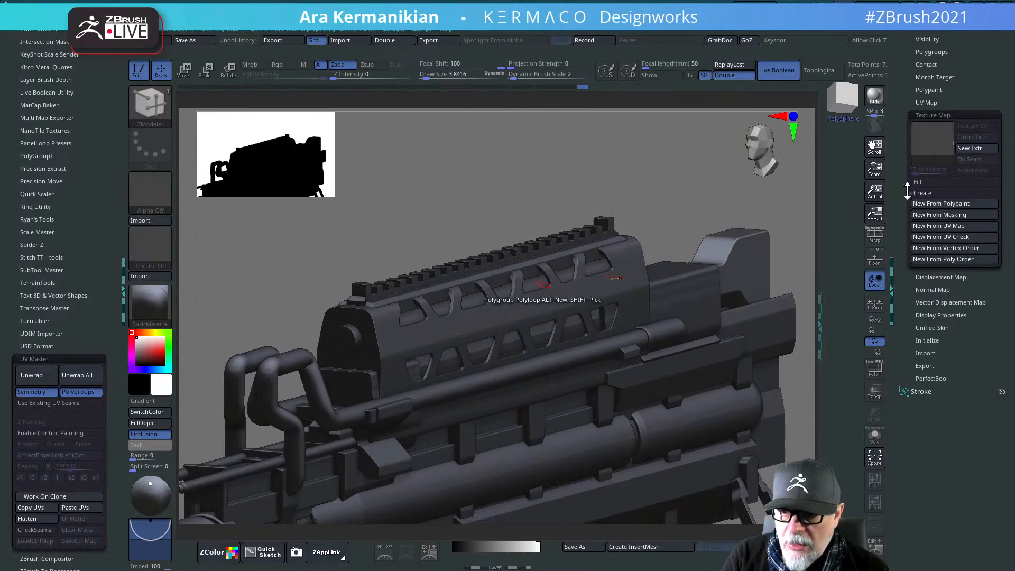
left_click_drag(905, 193, 905, 218)
left_click(923, 286)
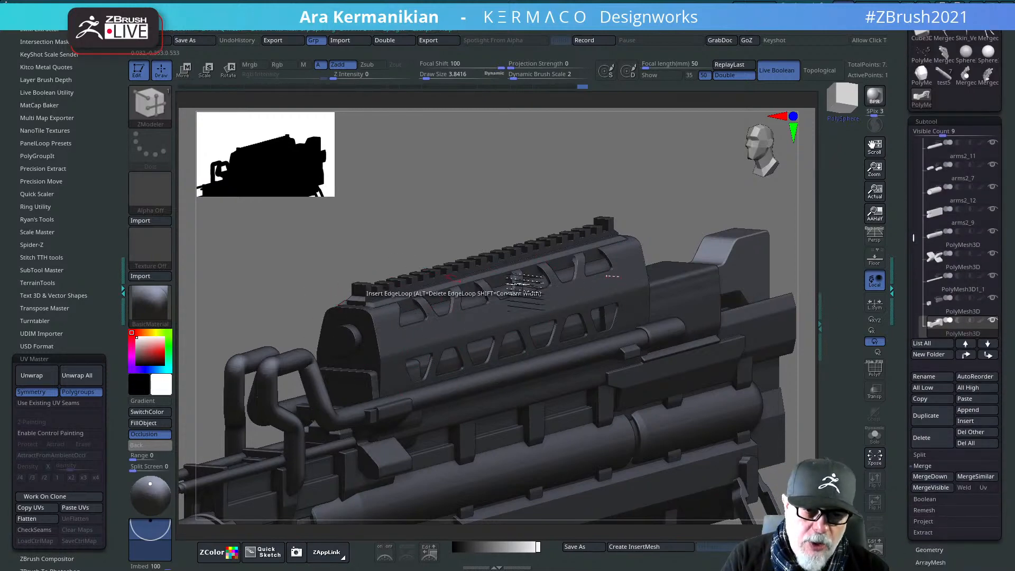
left_click_drag(715, 208, 598, 261)
left_click_drag(655, 239, 819, 214, "alt")
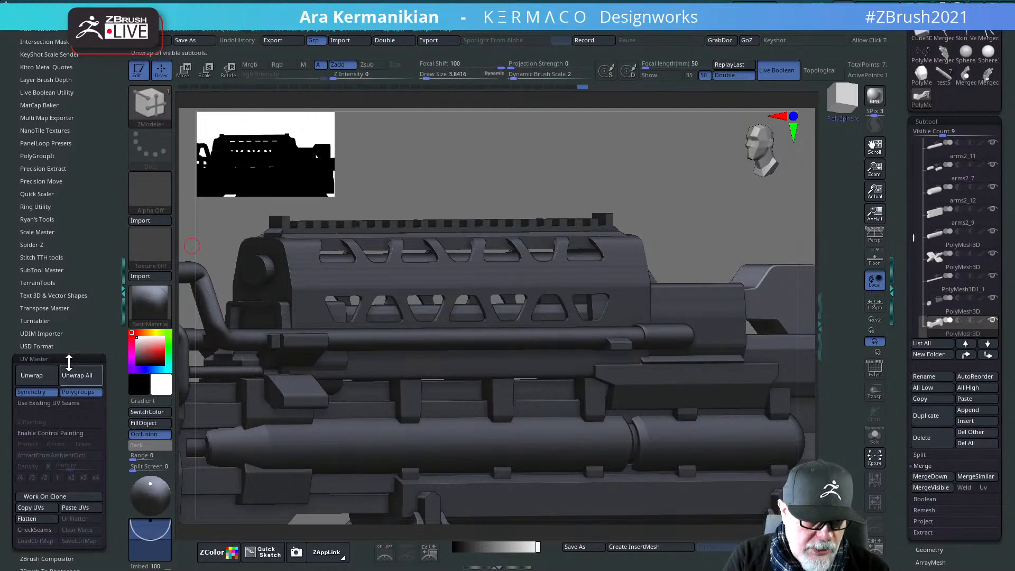
left_click(38, 359)
Step: Turn on perspective and frame the entire gun in a three-quarter view showing the barrel
left_click_drag(662, 211, 700, 224)
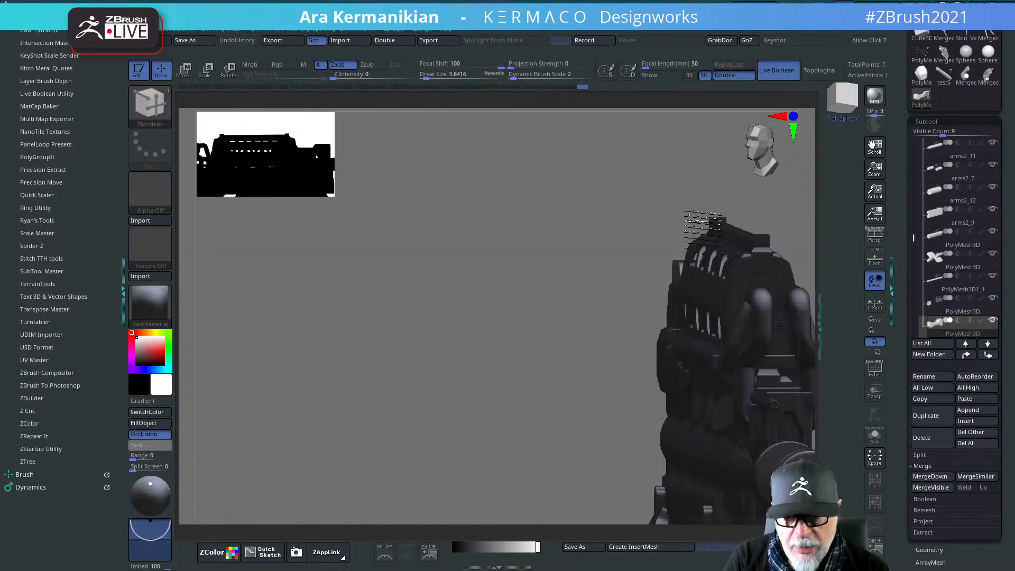
left_click_drag(556, 252, 539, 261)
left_click_drag(722, 229, 704, 262, "alt")
left_click(874, 235)
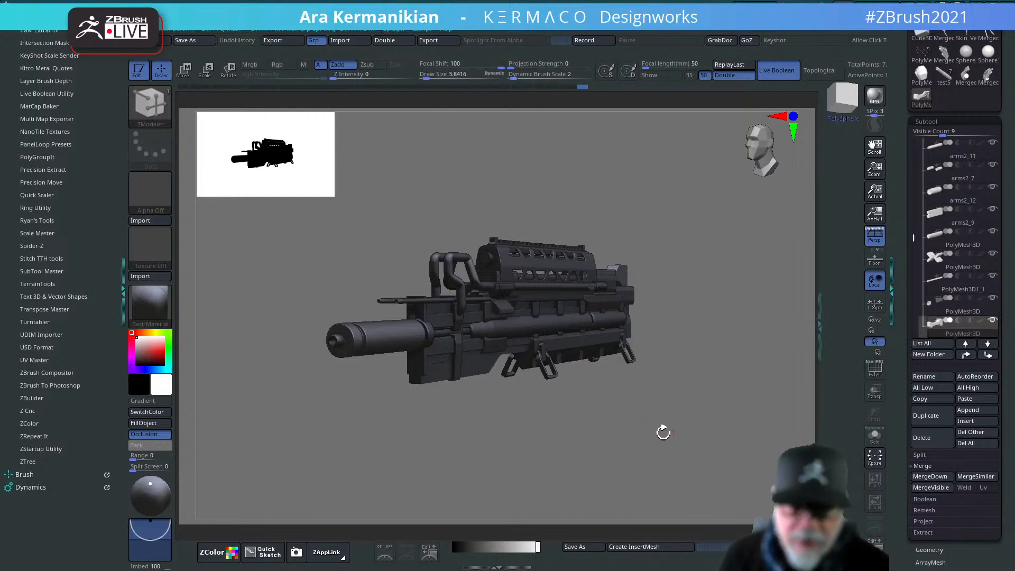
mouse_move(693, 421)
left_mouse_down("shift")
mouse_move(658, 425)
mouse_move(687, 417)
left_mouse_up("shift")
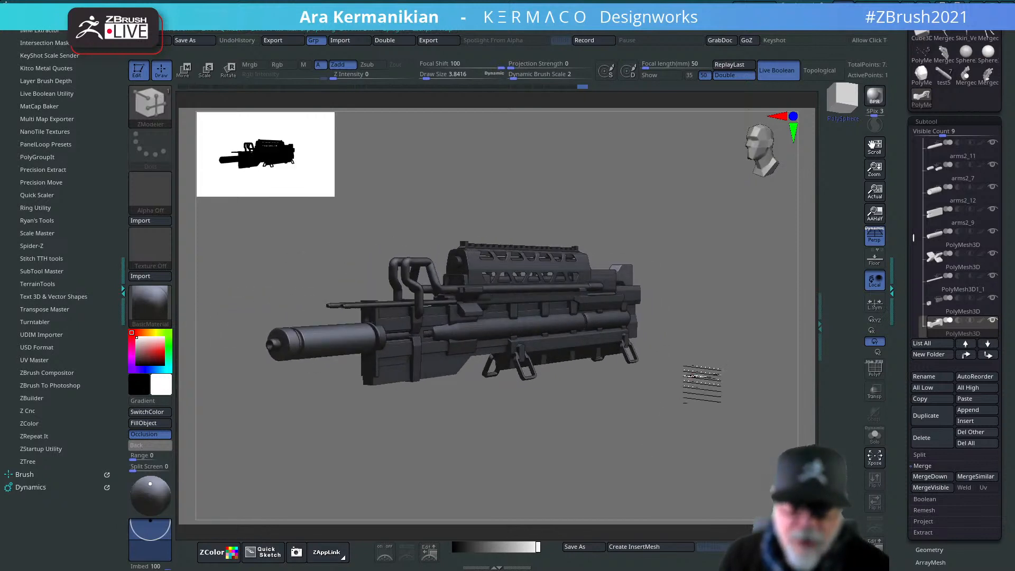
left_click_drag(701, 383, 770, 319)
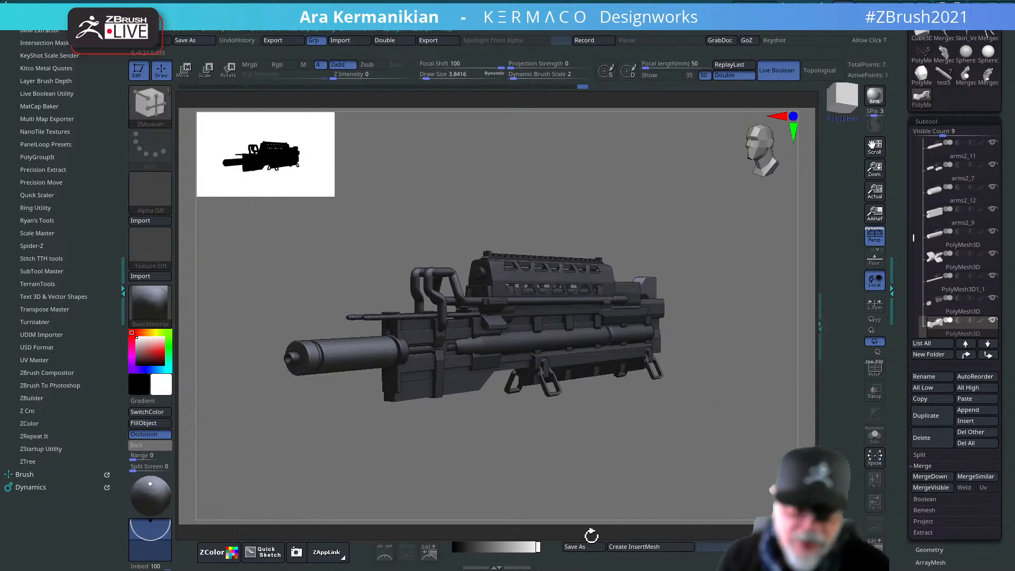
Step: Examine the gun's silhouette from side and three-quarter angles, including a closer look at the upper housing
left_click_drag(643, 466, 638, 398)
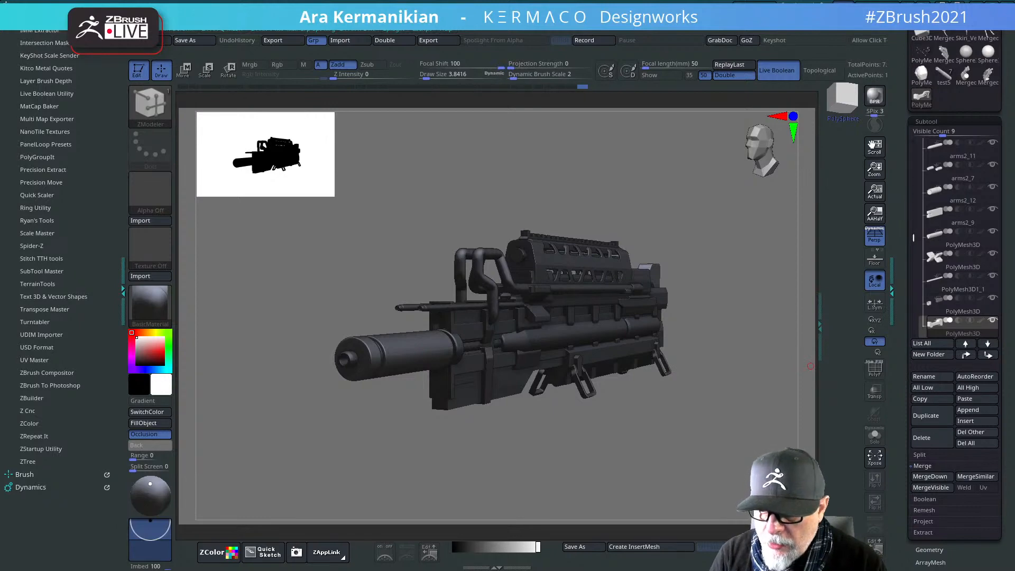
left_click_drag(703, 215, 618, 213)
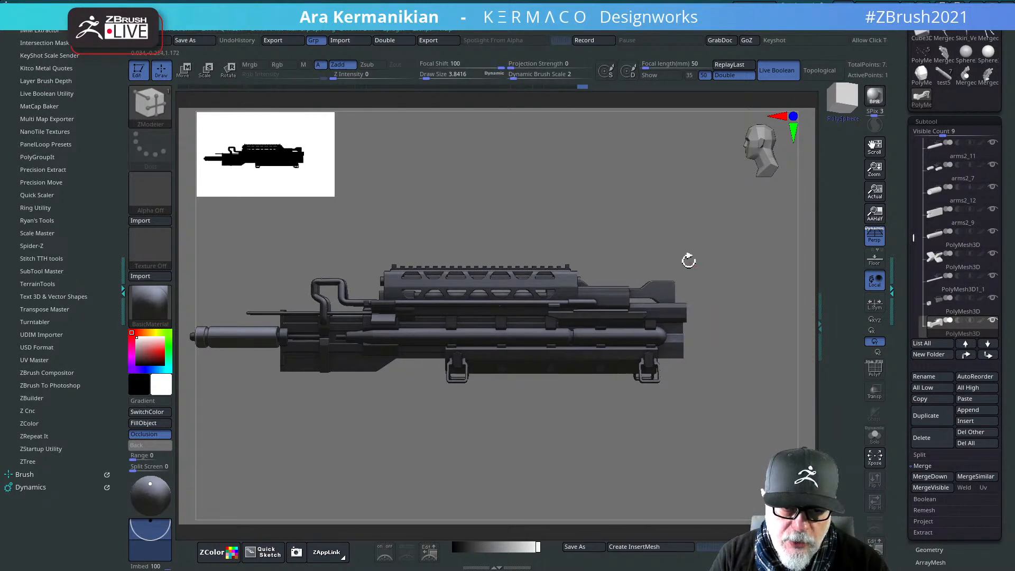
left_click_drag(671, 437, 722, 360)
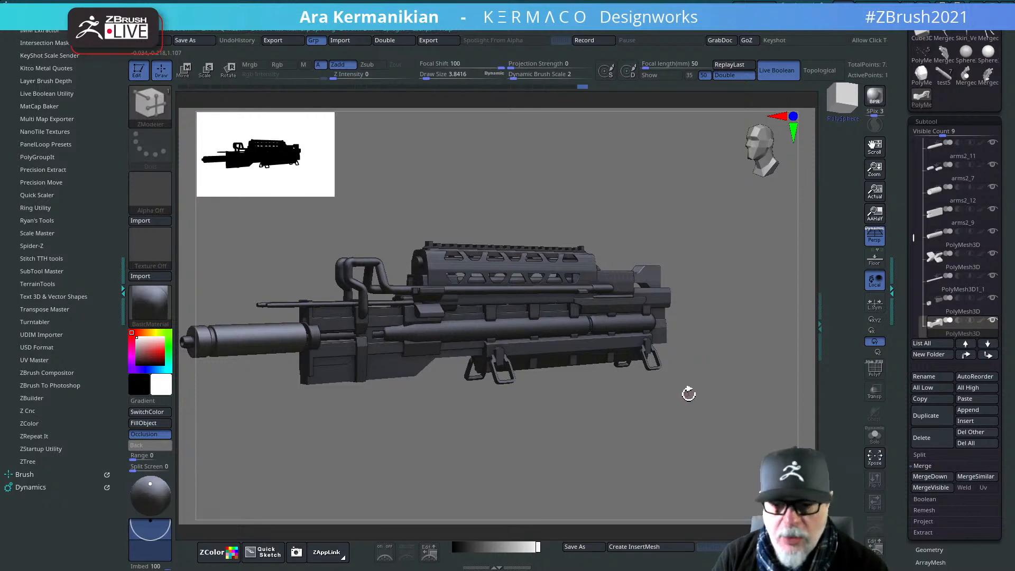
left_click_drag(655, 398, 692, 302)
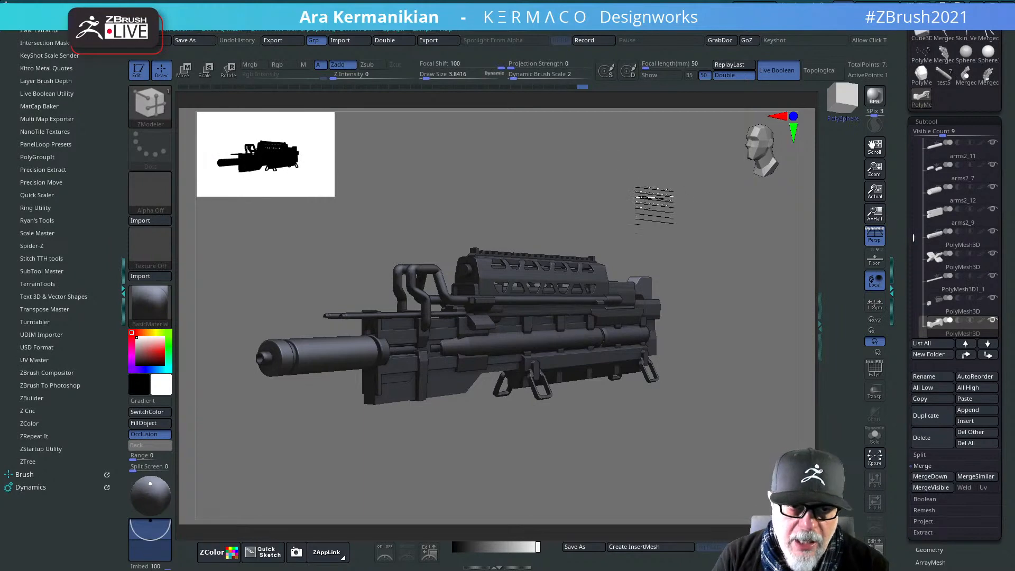
left_click_drag(654, 198, 646, 179, "shift")
left_click_drag(664, 228, 642, 266, "alt")
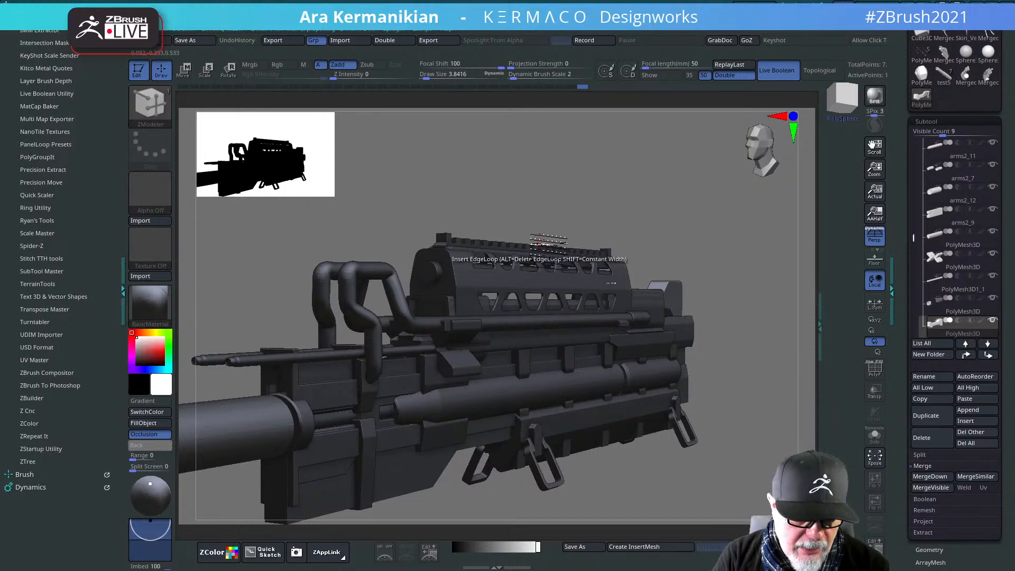
Step: Switch to the Move brush and review the whole gun in side and three-quarter views
key("b")
key("m")
key("v")
left_click_drag(757, 171, 726, 177)
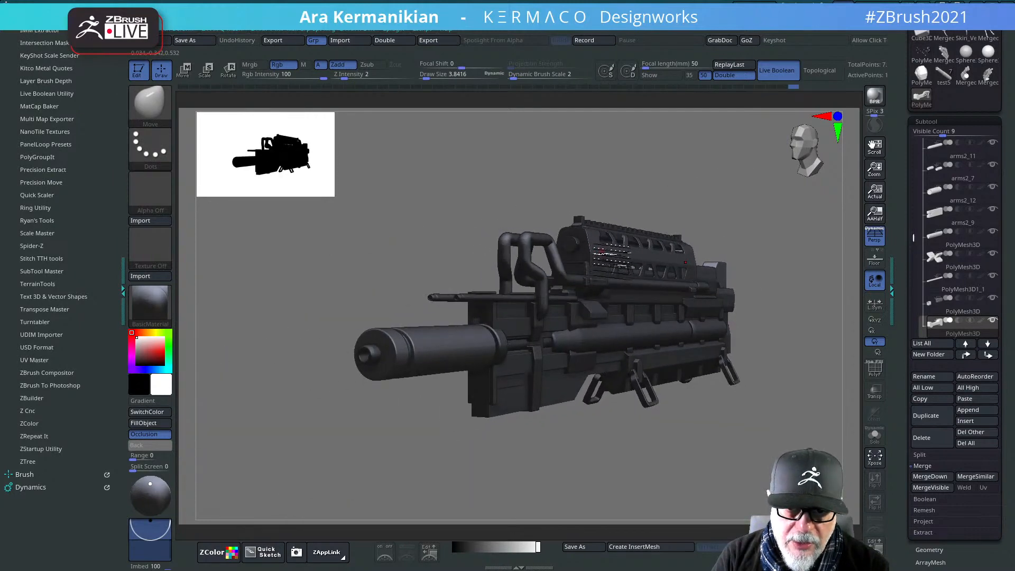
left_click_drag(765, 199, 730, 168)
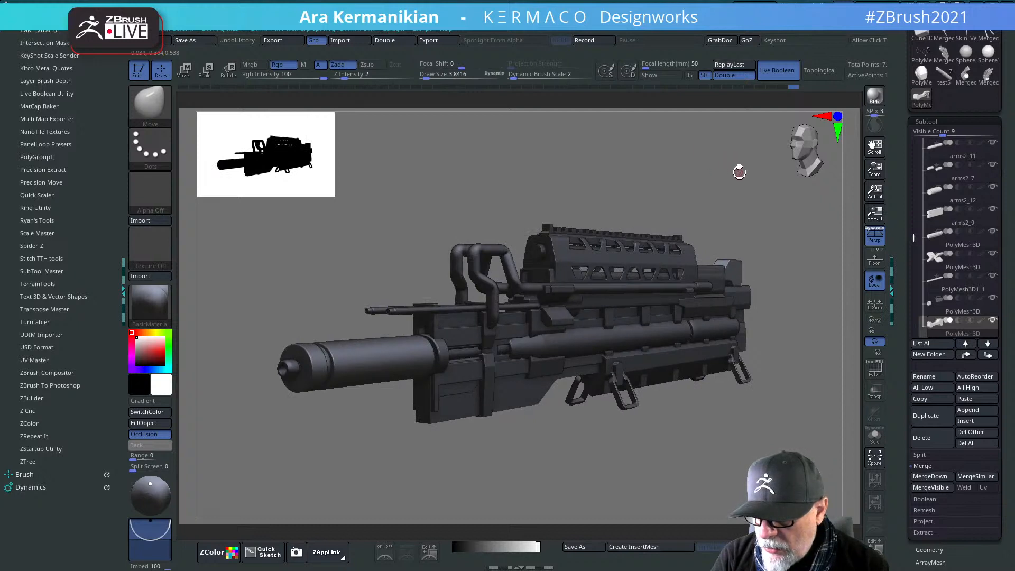
left_click_drag(746, 190, 738, 184)
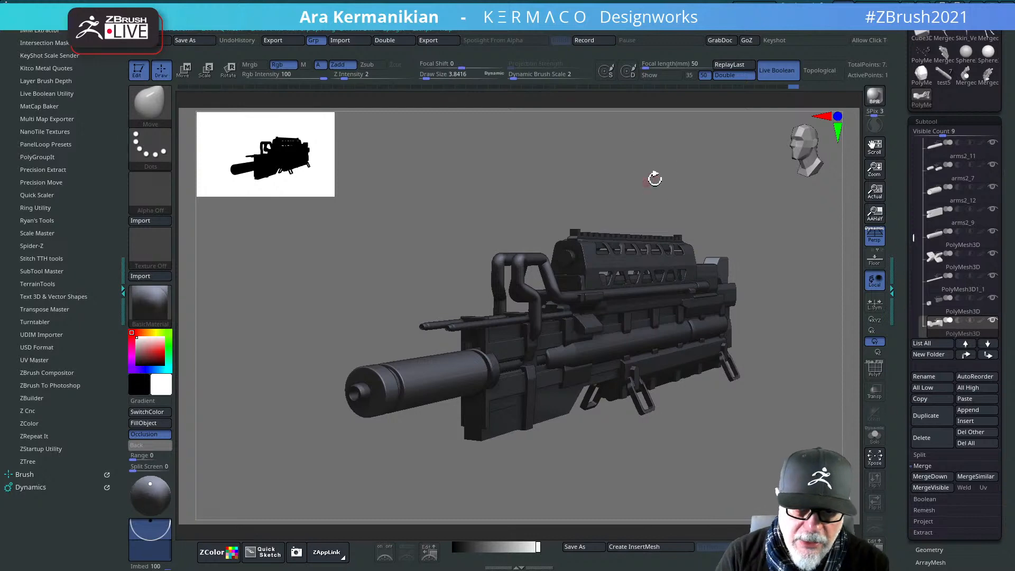
mouse_move(654, 179)
left_mouse_down("shift")
mouse_move(656, 192)
mouse_move(645, 192)
mouse_move(690, 201)
mouse_move(661, 185)
left_mouse_up("shift")
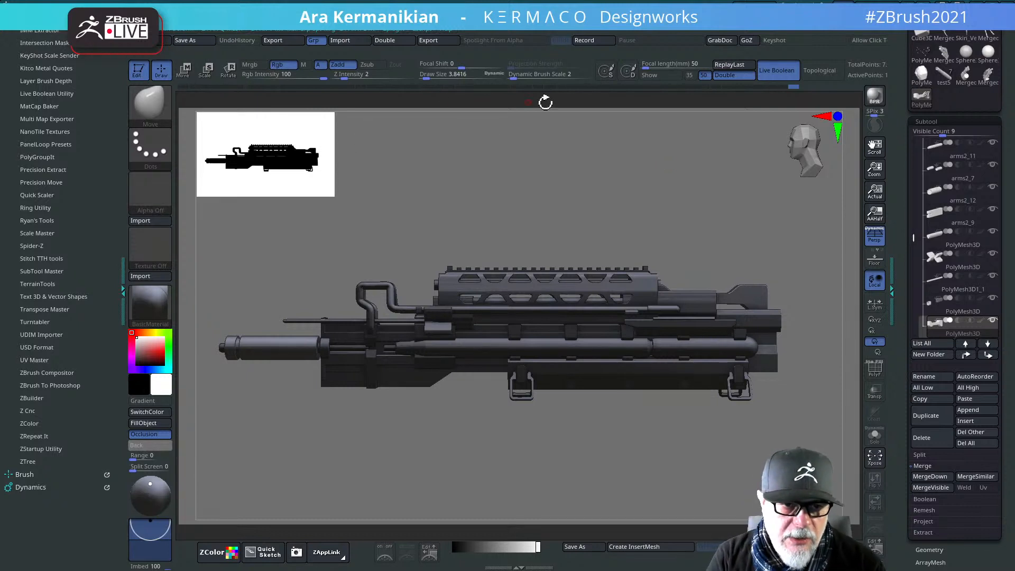
left_click_drag(554, 166, 472, 189)
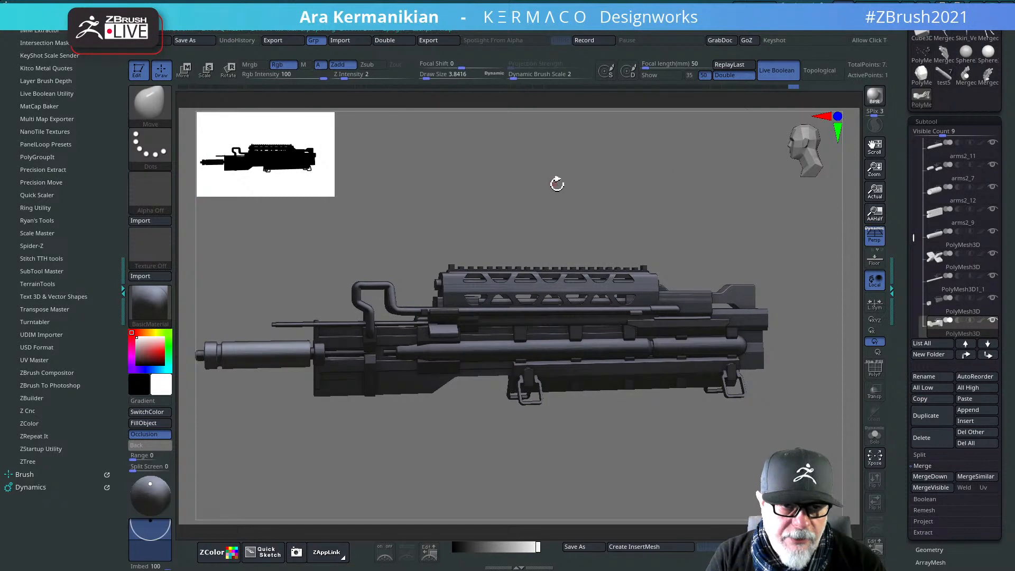
left_click_drag(557, 184, 584, 202)
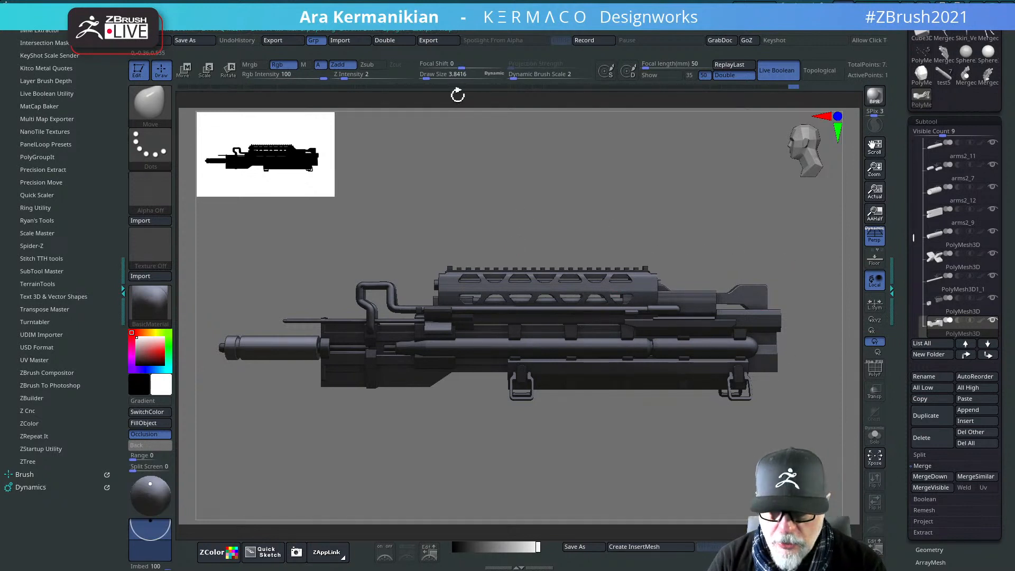
mouse_move(747, 221)
left_mouse_down()
mouse_move(764, 228)
mouse_move(740, 203)
mouse_move(756, 216)
left_mouse_up()
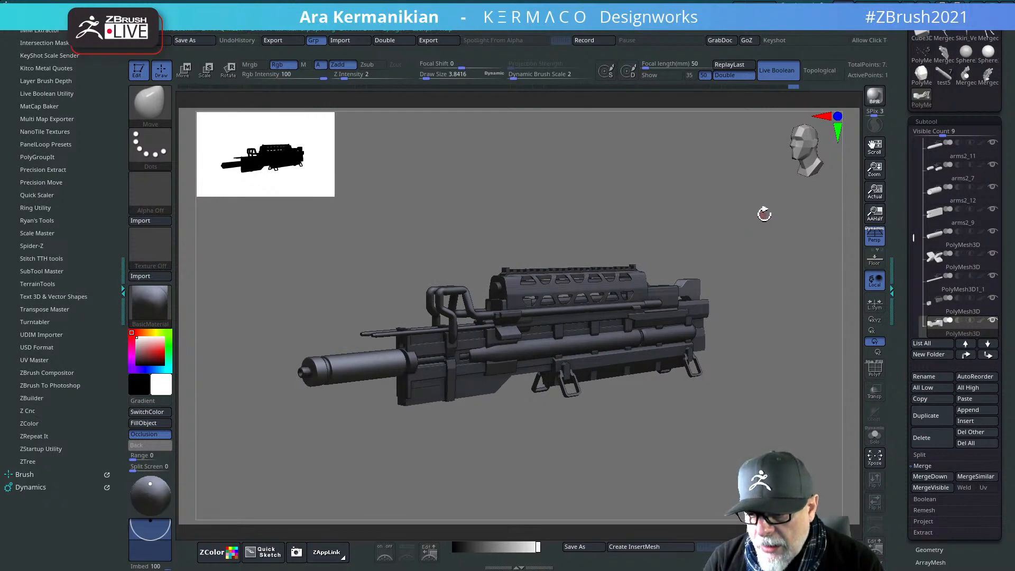
left_click_drag(747, 198, 711, 217)
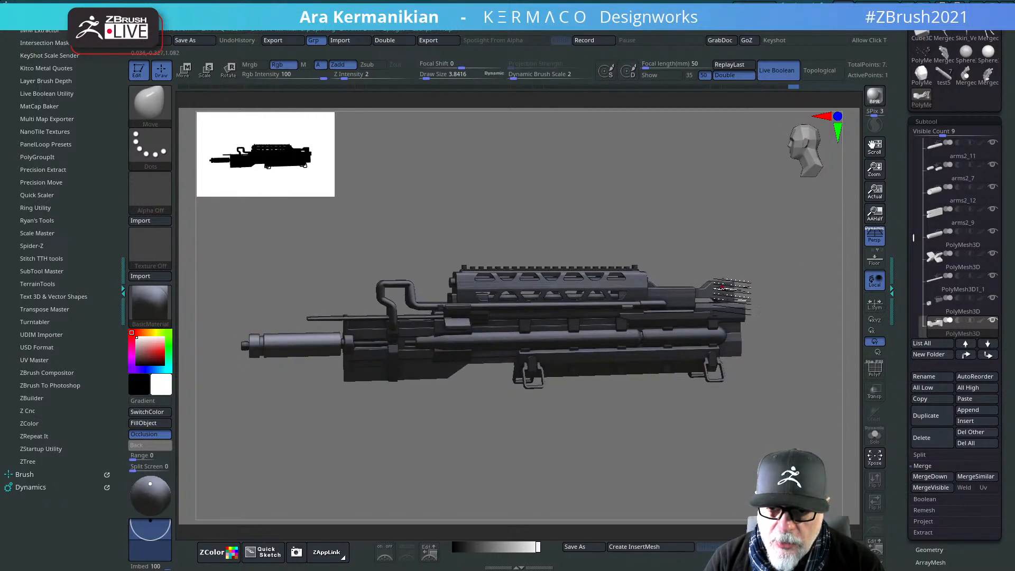
Step: Isolate the bevelled rear part in Solo mode, inspect it, and show the whole gun again
left_click(875, 436)
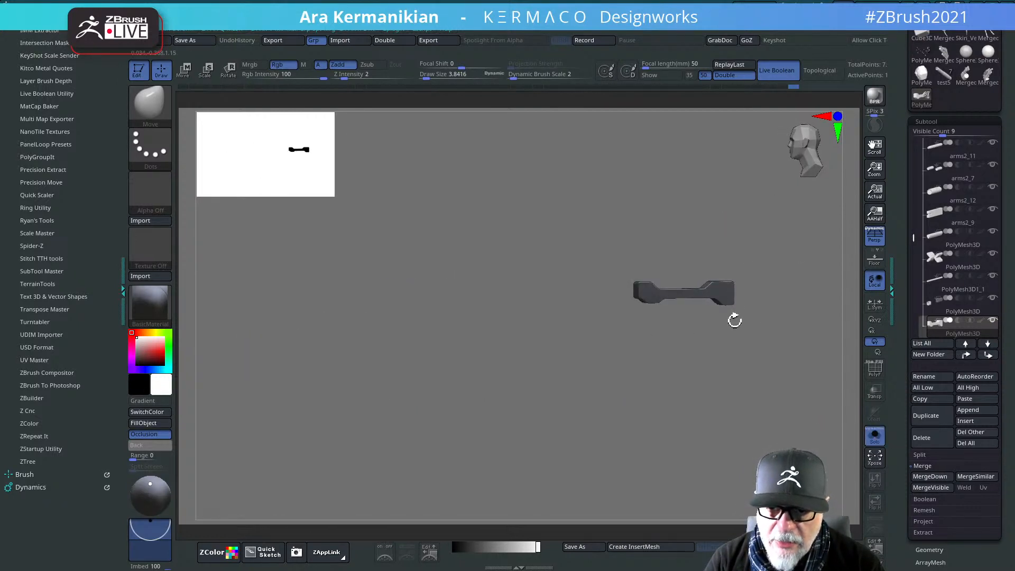
left_click_drag(731, 317, 845, 358)
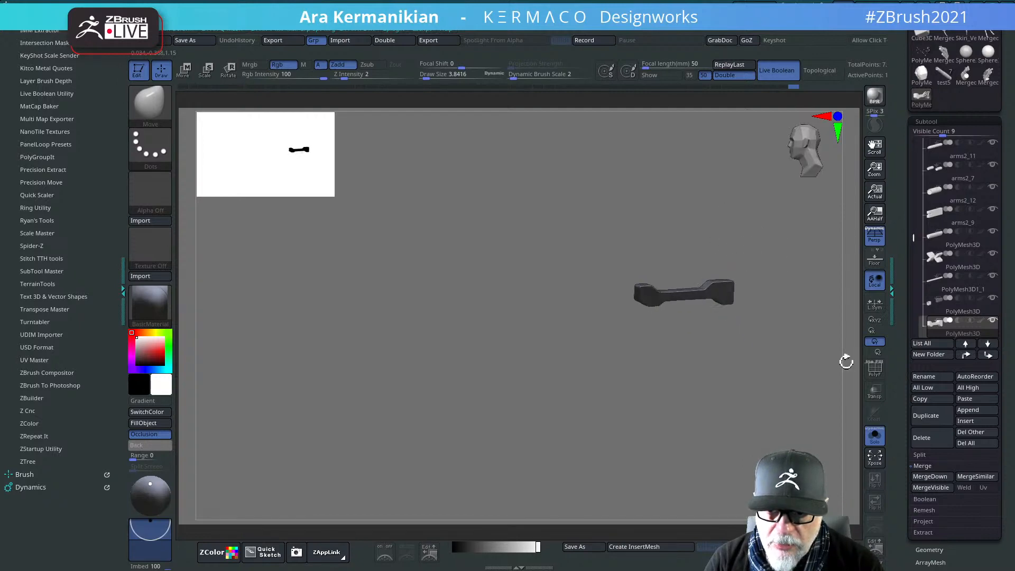
left_click(874, 437)
left_click_drag(741, 374, 759, 299)
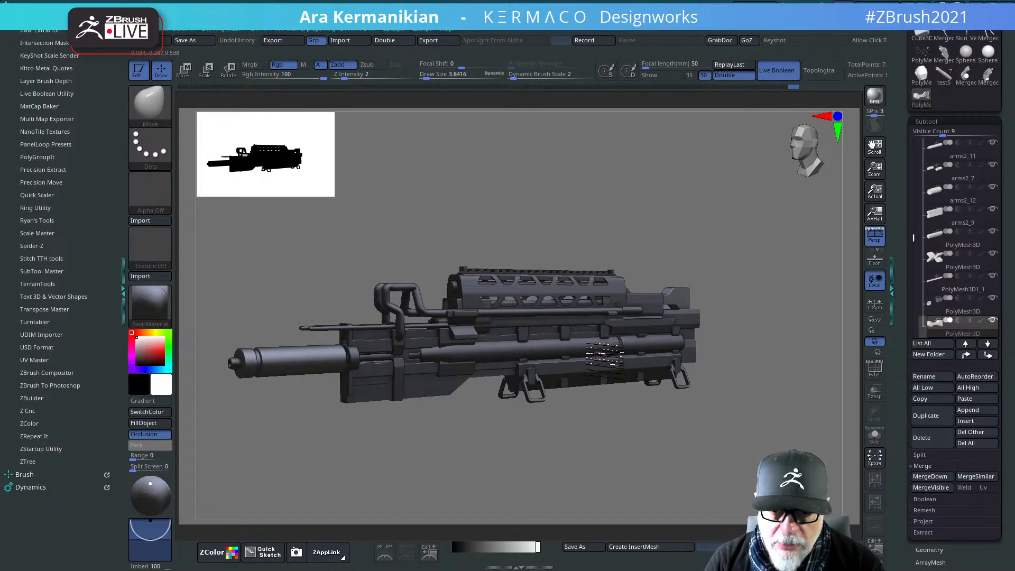
Step: Select the long side tube arms2_11, inspect its polygroups in Solo mode with polyframes, and restore the plain view of the gun
left_click(608, 350, "alt")
left_click(874, 436)
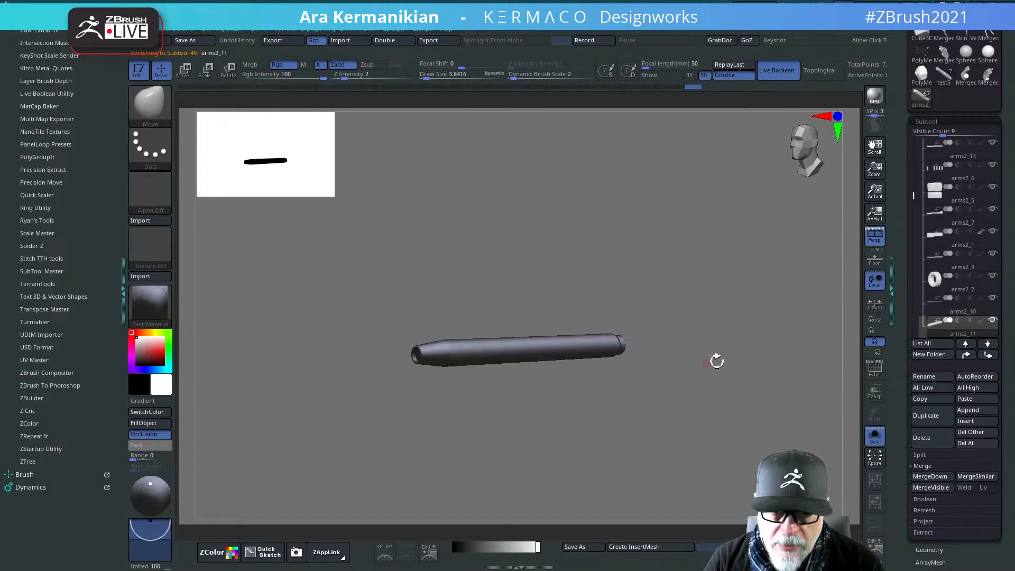
left_click_drag(717, 361, 829, 358)
left_click(877, 376)
left_click_drag(759, 365, 620, 429)
left_click_drag(758, 406, 692, 403)
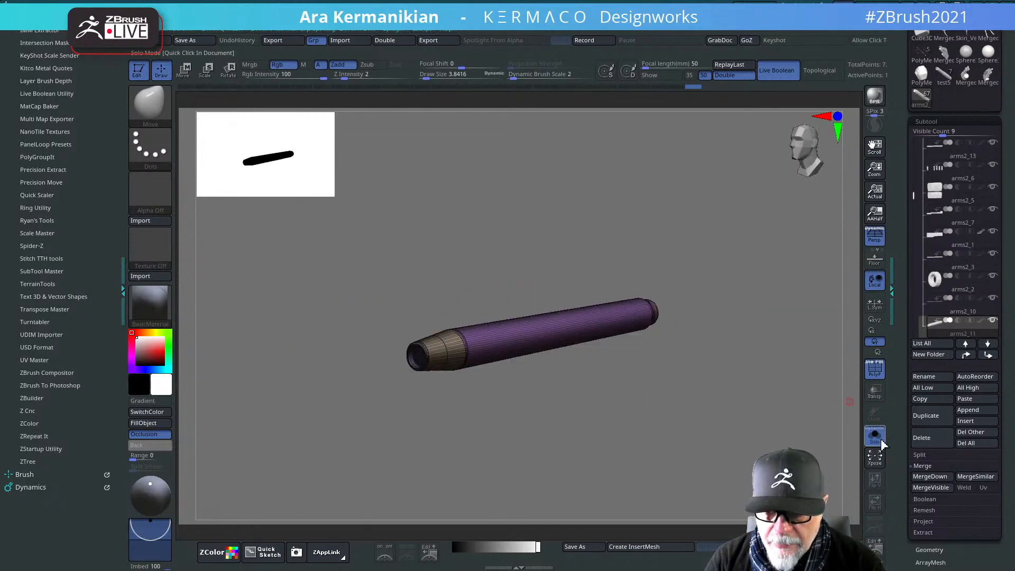
left_click(879, 441)
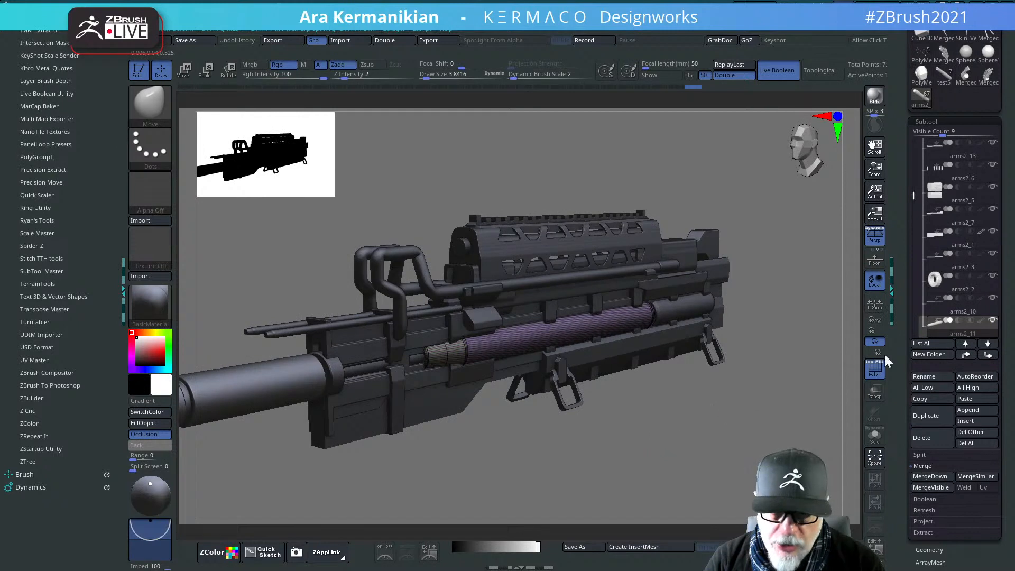
left_click(877, 374)
left_click_drag(700, 415, 680, 389)
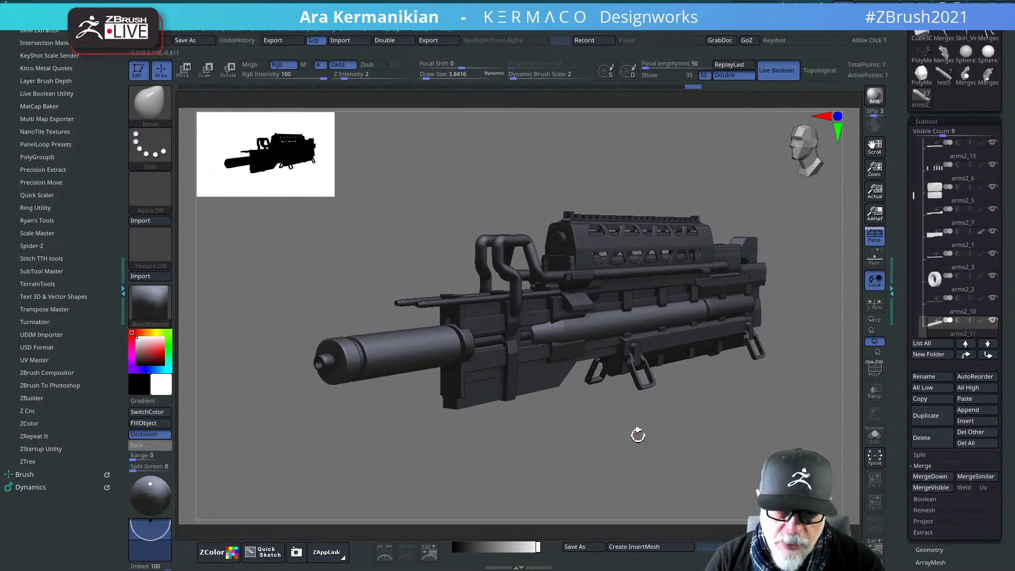
Step: Select the stock-shaped body part arms2_7, inspect both its sides in Solo mode with polyframes, and return to the whole gun
left_click(587, 398, "alt")
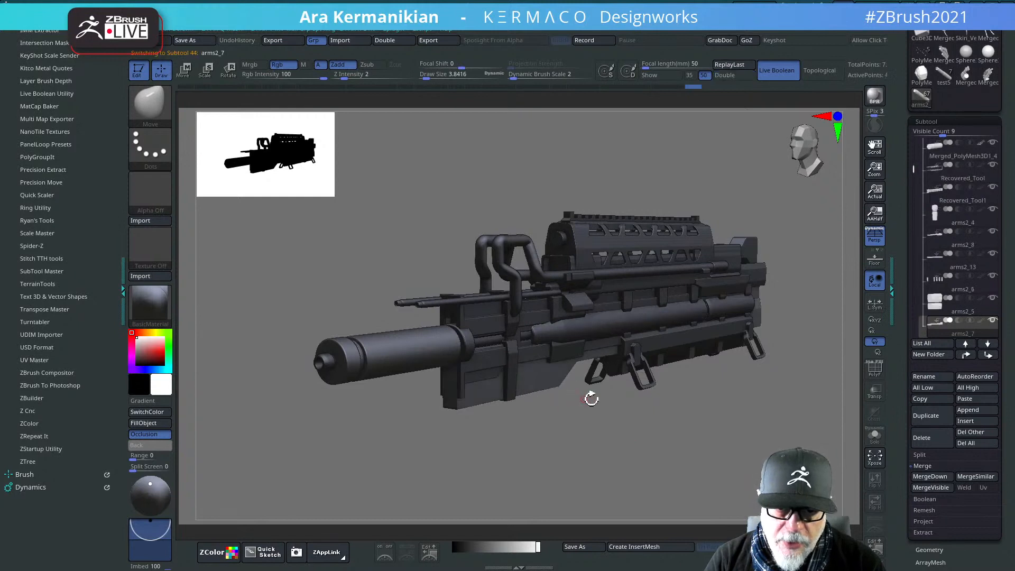
left_click(873, 433)
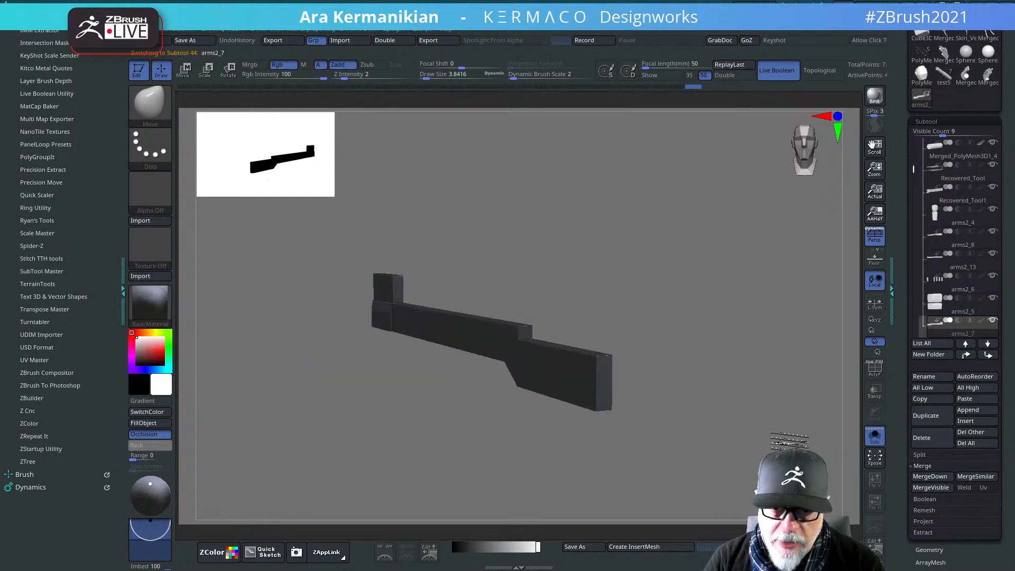
left_click_drag(867, 423, 855, 397)
left_click(874, 370)
mouse_move(770, 401)
left_mouse_down()
mouse_move(807, 374)
mouse_move(710, 390)
mouse_move(836, 370)
left_mouse_up()
left_click(875, 370)
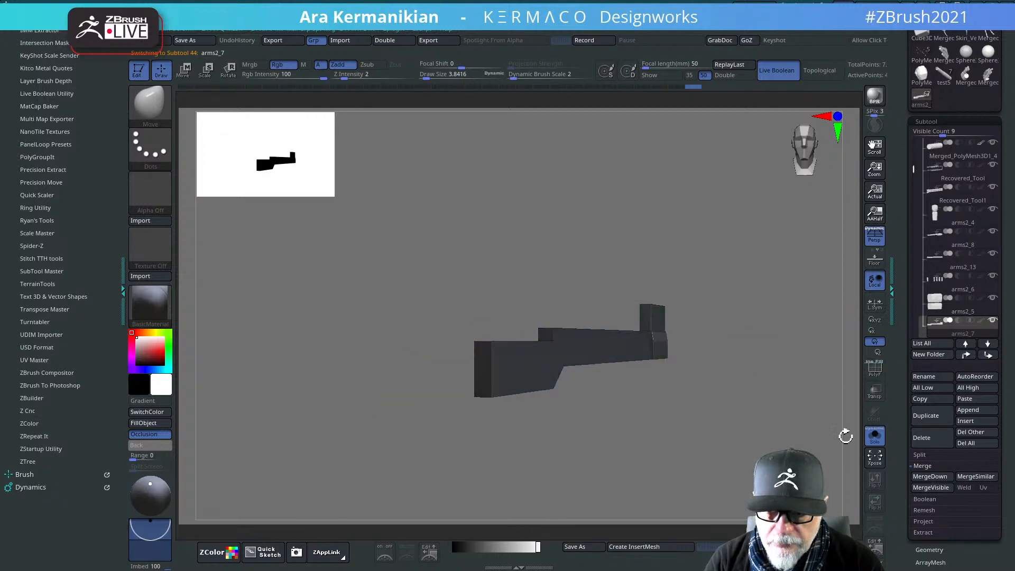
left_click(875, 436)
left_click_drag(786, 408, 800, 385)
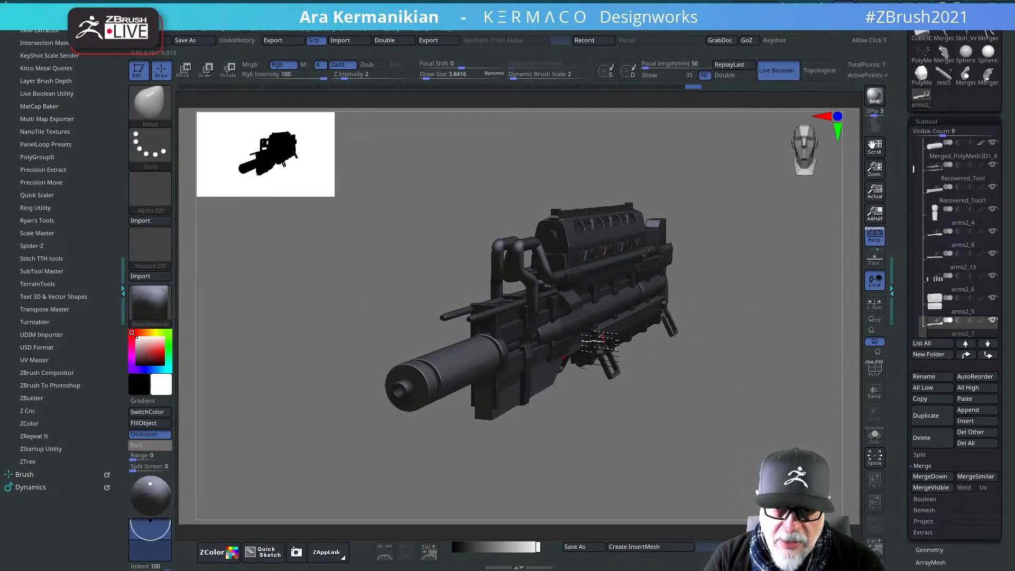
Step: Review the complete gun from the muzzle, the side and a raised three-quarter angle
left_click_drag(804, 300, 690, 245)
mouse_move(772, 246)
left_mouse_down()
mouse_move(787, 236)
mouse_move(773, 231)
left_mouse_up()
left_click_drag(825, 283, 671, 233)
left_click_drag(793, 268, 766, 285)
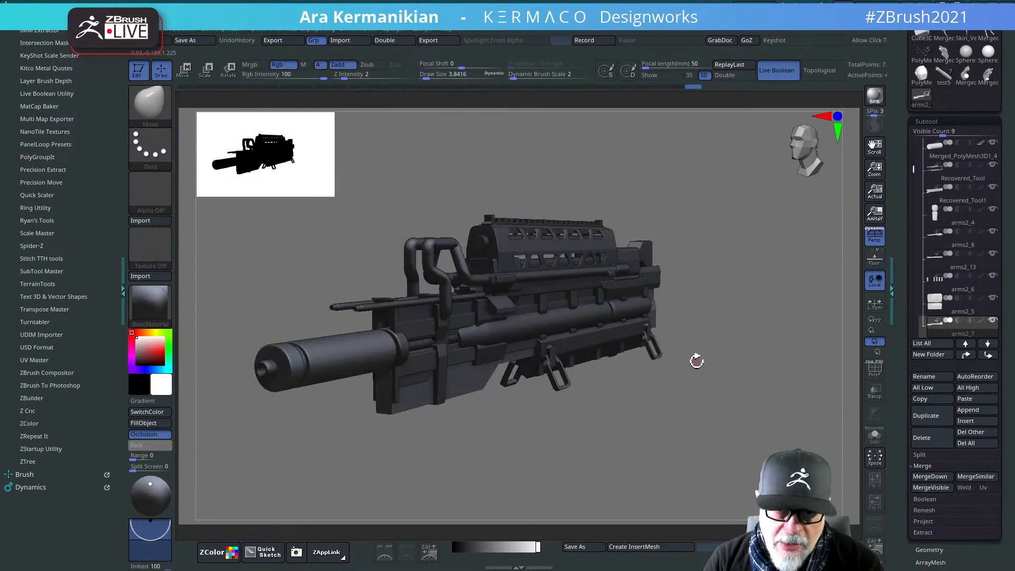
left_click_drag(769, 294, 780, 330)
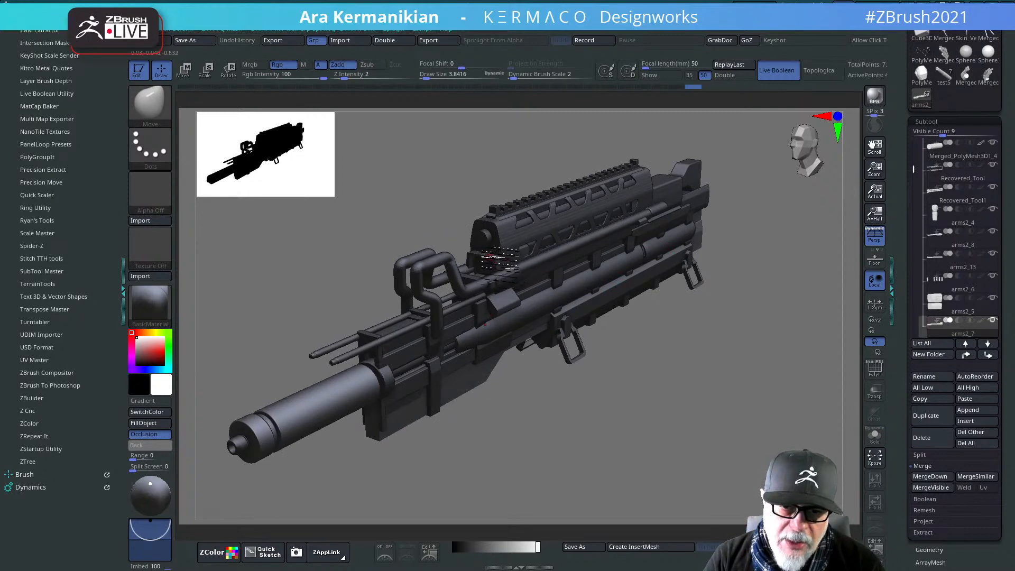
Step: Select the slotted upper housing arms2_13 and move it up slightly by about 0.0097 with the gizmo
key("w")
left_click_drag(660, 336, 680, 382, "alt")
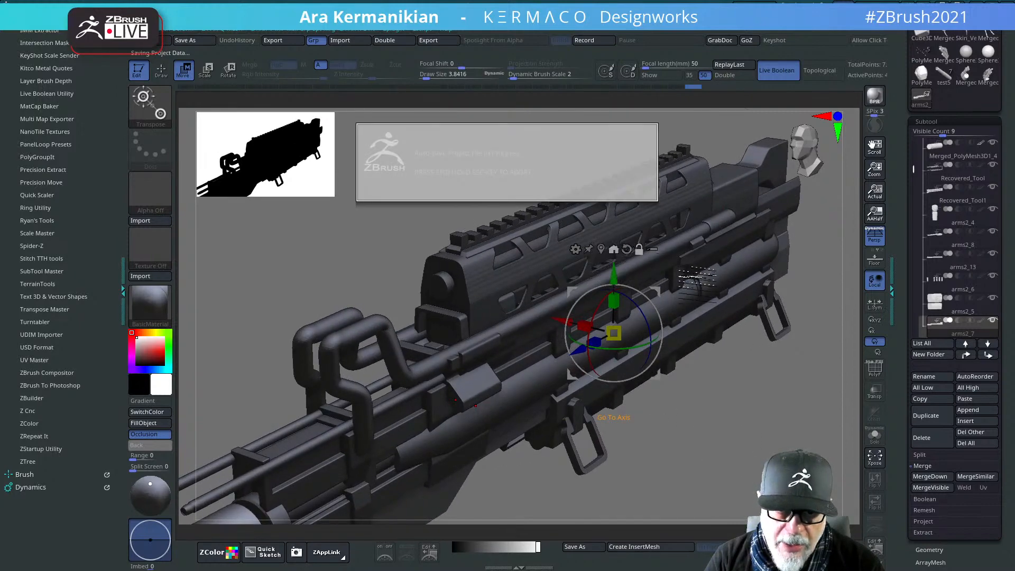
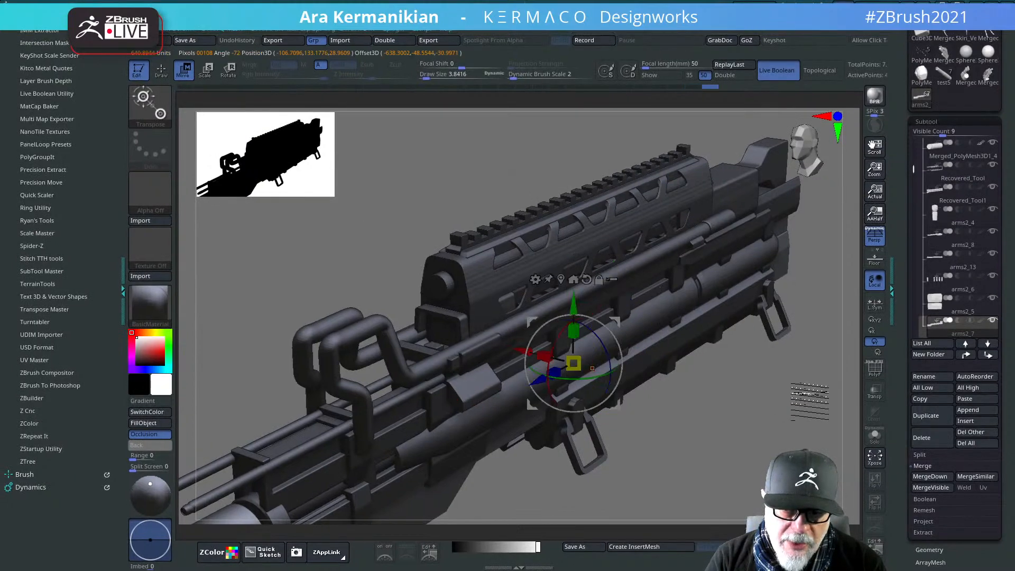
left_click_drag(368, 270, 386, 235)
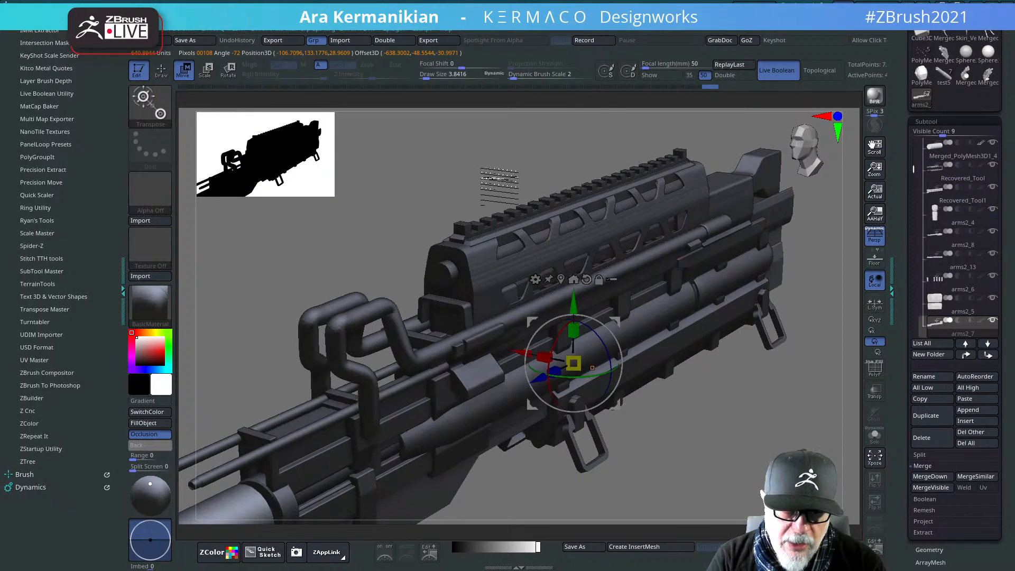
left_click(537, 222, "alt")
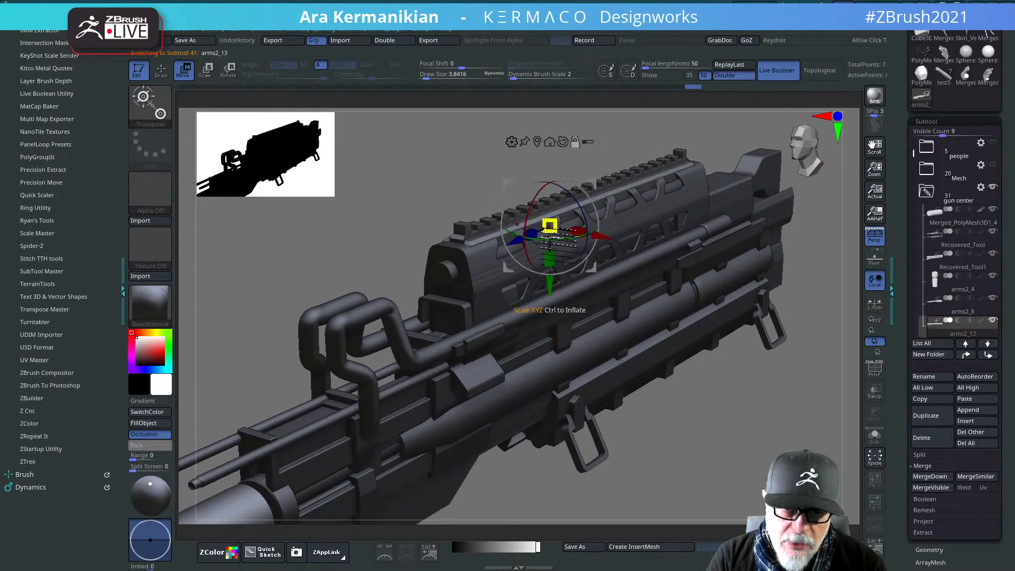
left_click_drag(550, 283, 549, 283)
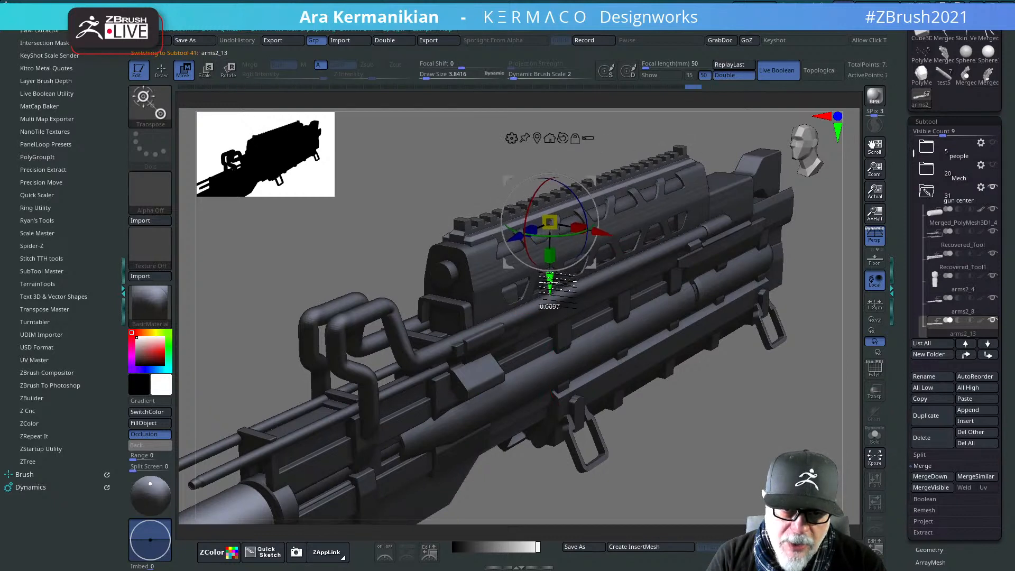
key("q")
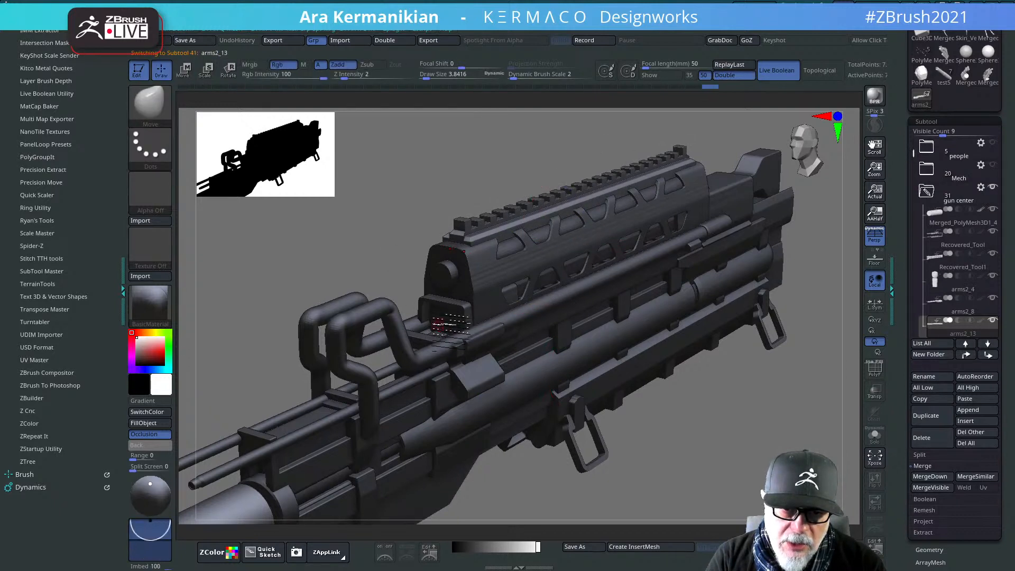
Step: Select the small block under the front end of the slotted housing and scale it down uniformly
left_click(465, 307, "alt")
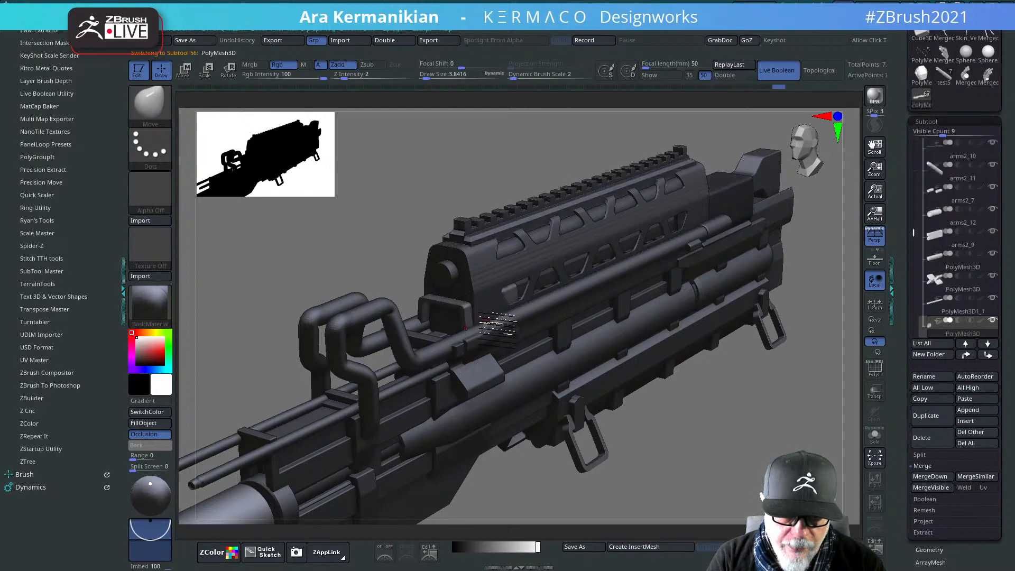
key("w")
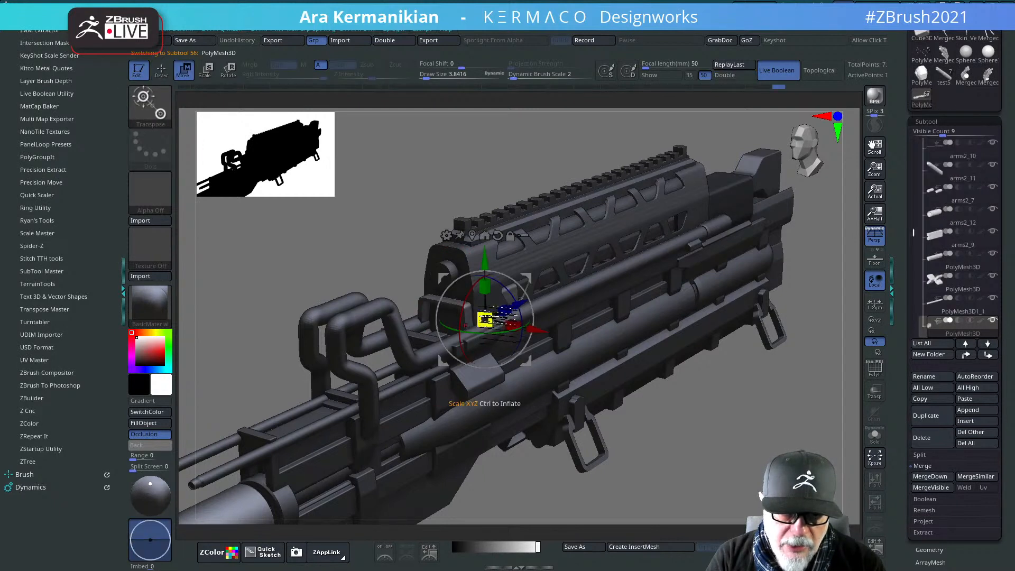
left_click_drag(485, 320, 473, 319)
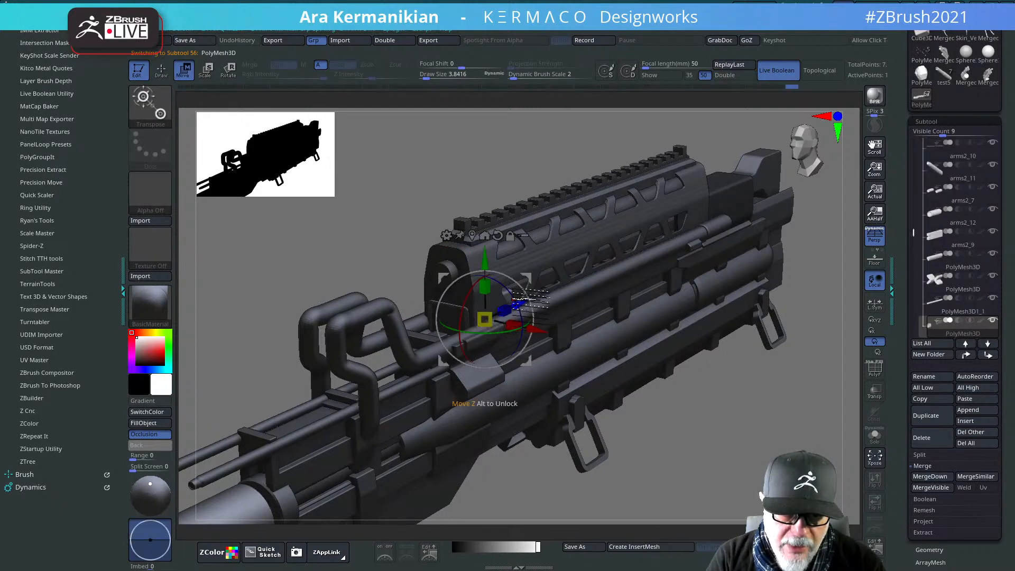
Step: Undo the last change to the small block under the slotted housing's front end and move the block up slightly along Y
key("ctrl+z")
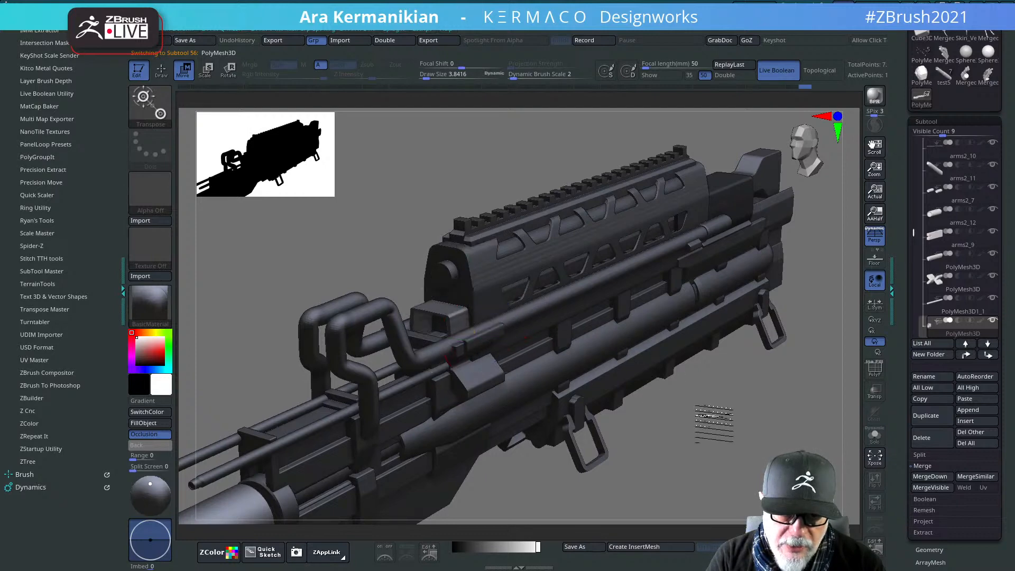
left_click_drag(705, 402, 711, 368)
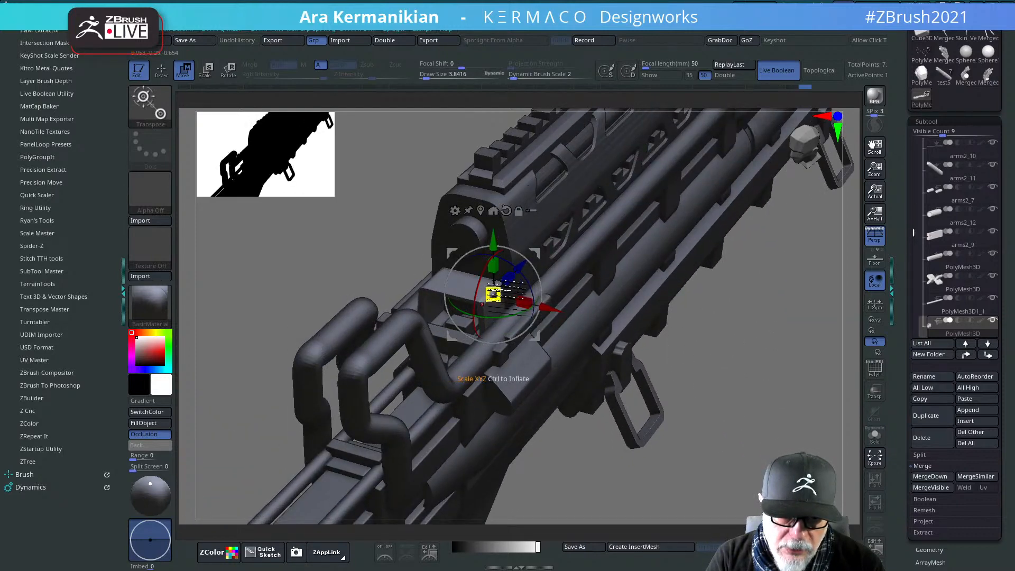
left_click_drag(740, 346, 781, 311)
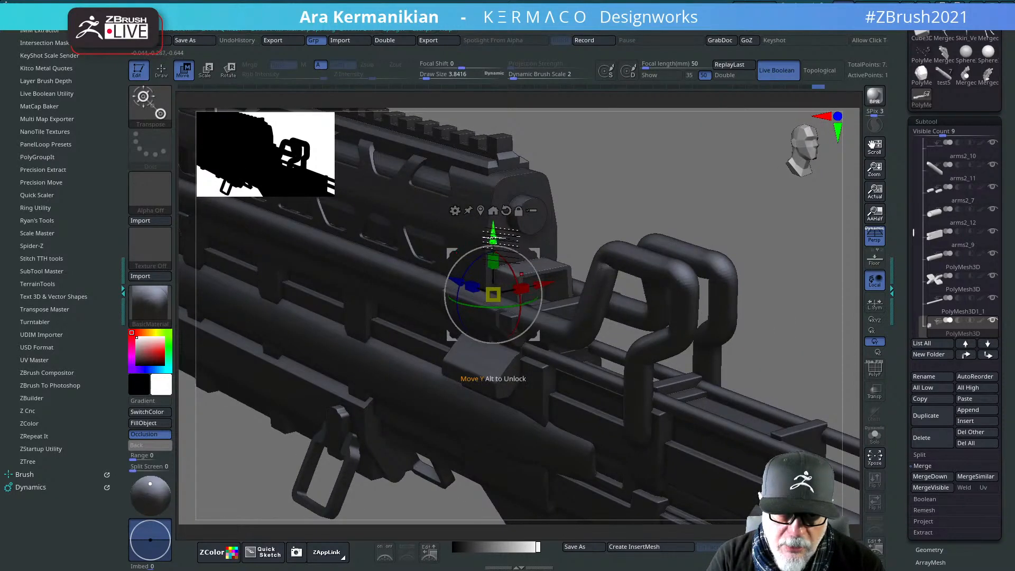
left_click_drag(495, 237, 495, 225)
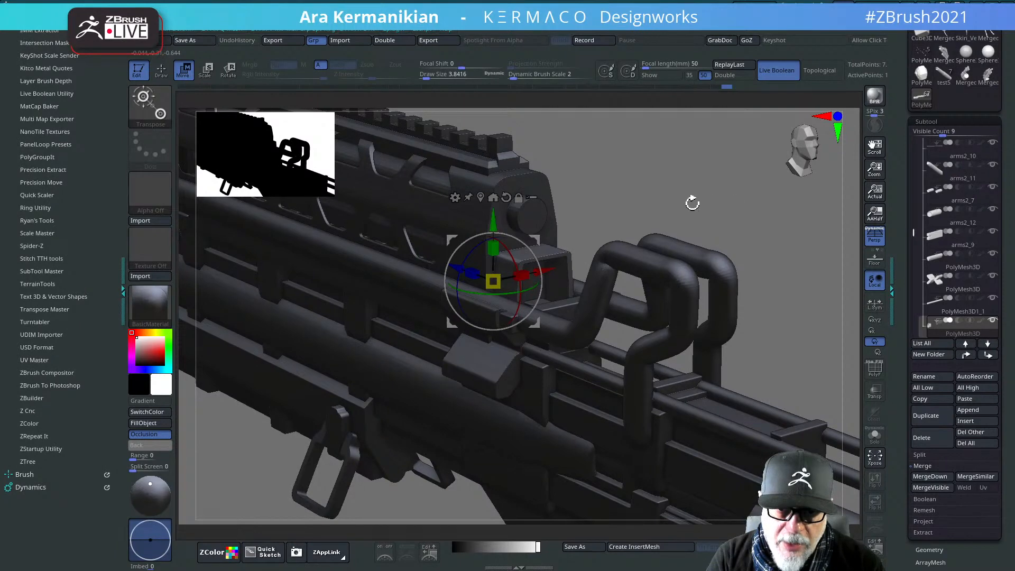
Step: Return to Draw mode, inspect the small block on its own in Solo mode, and show the whole gun again
key("q")
mouse_move(690, 199)
left_mouse_down()
mouse_move(644, 188)
mouse_move(652, 197)
left_mouse_up()
left_click(874, 435)
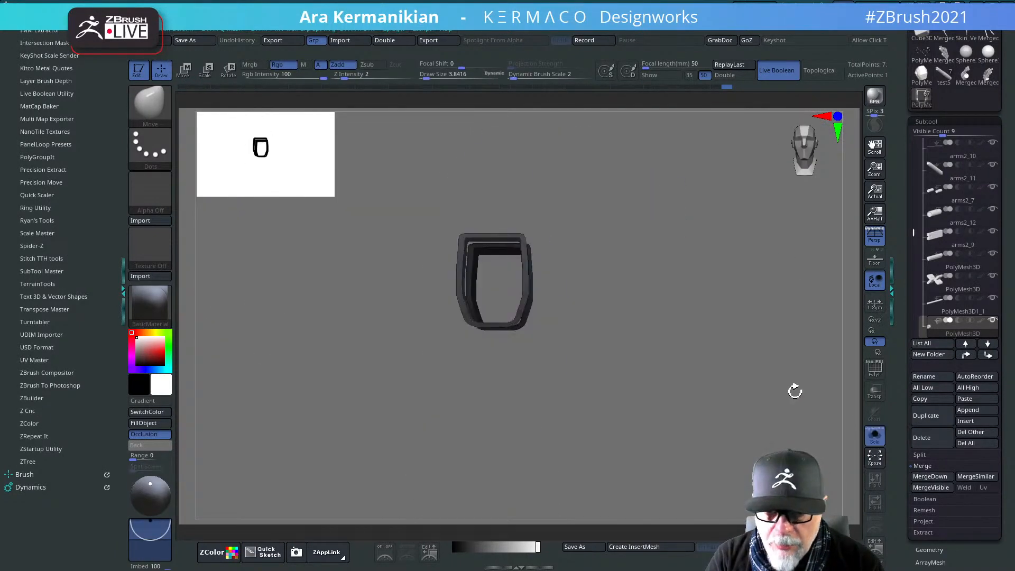
left_click_drag(795, 390, 788, 323)
left_click(874, 435)
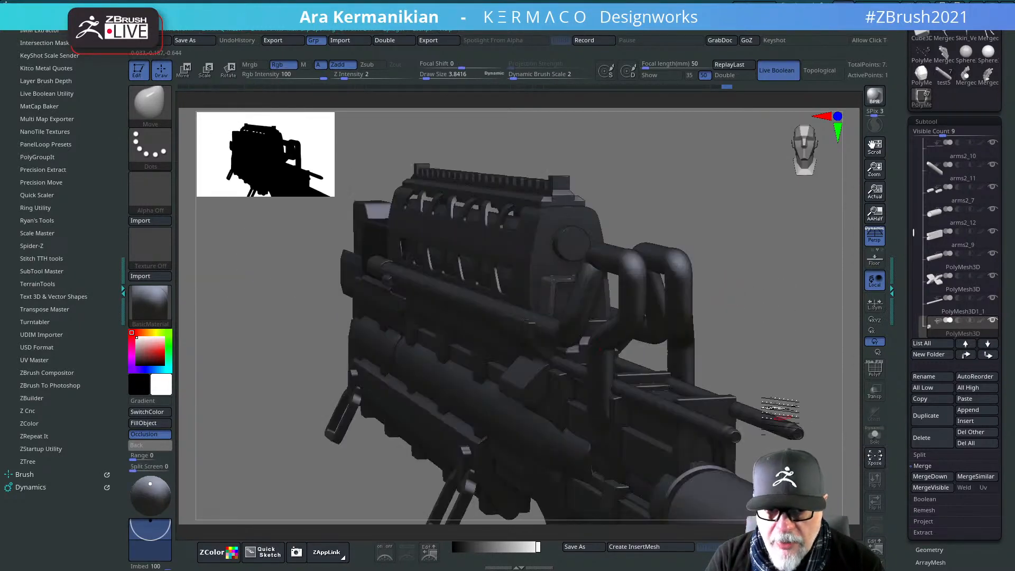
Step: Examine the gun's front assembly from the side, and view the complete gun from a three-quarter angle
left_click_drag(778, 285, 708, 237, "alt")
left_click_drag(708, 237, 649, 240)
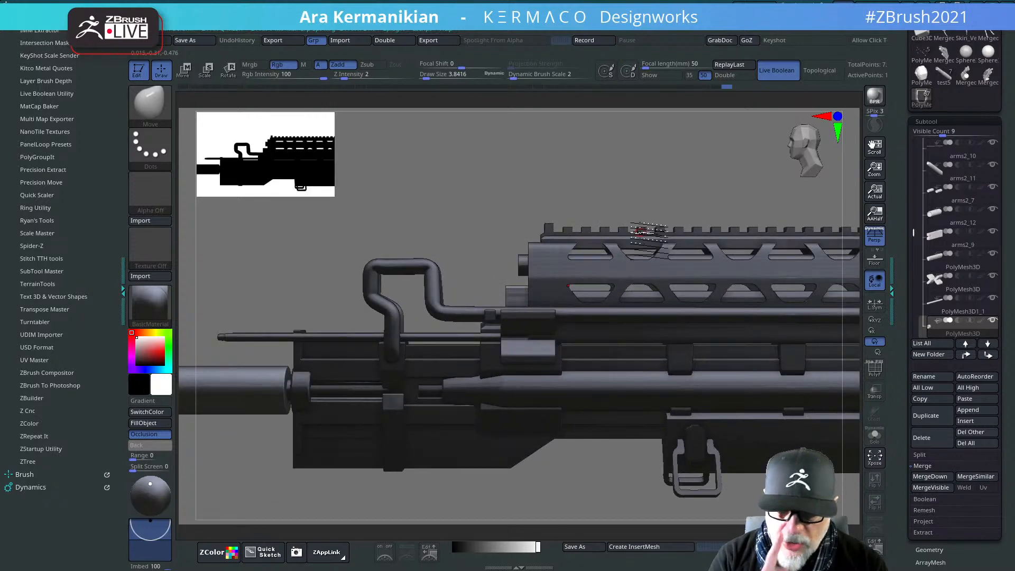
left_click_drag(671, 183, 671, 211, "alt")
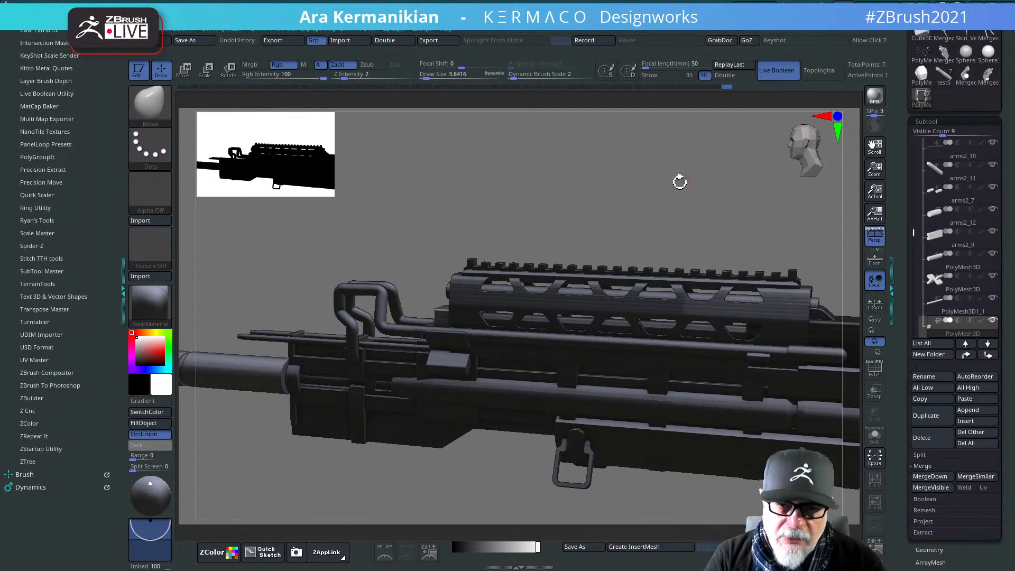
left_click_drag(677, 178, 717, 173)
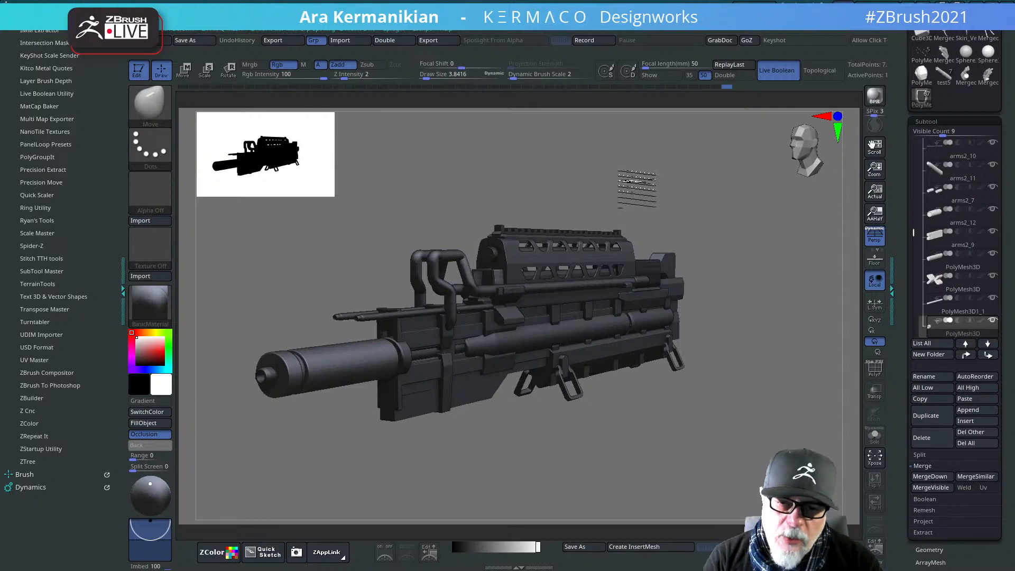
left_click_drag(611, 182, 613, 169, "shift")
left_click_drag(709, 173, 644, 189, "alt")
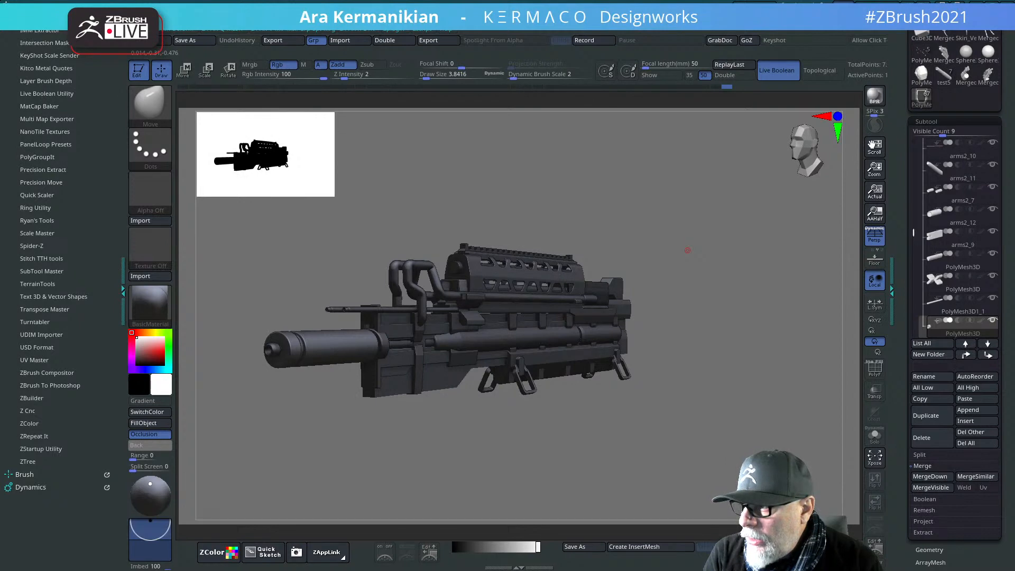
Step: Switch to the browser showing the Kermaco portfolio, close the enlarged mech picture, and browse the start of the Mech gallery
key("alt+Tab")
left_click(48, 11)
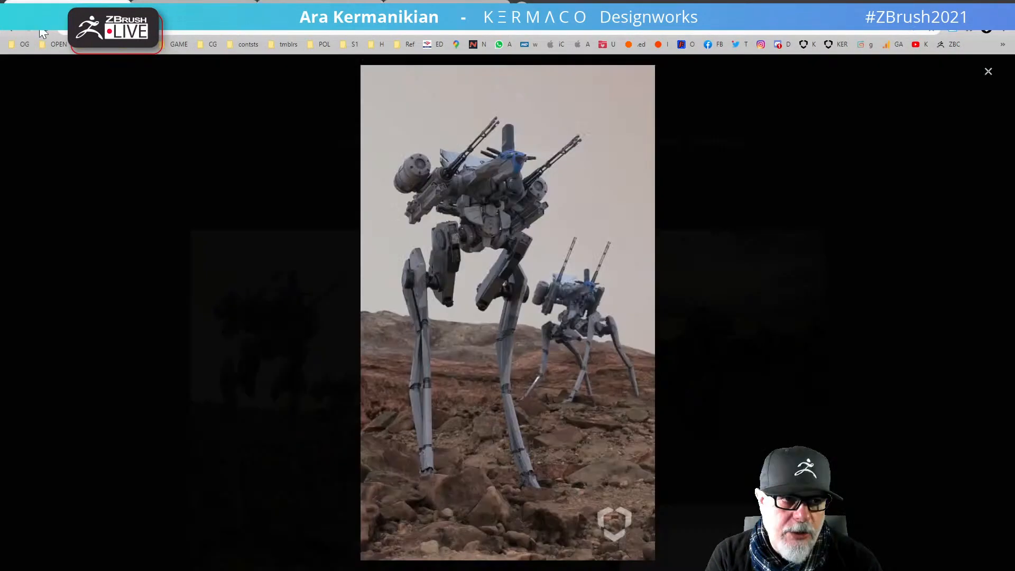
left_click(981, 77)
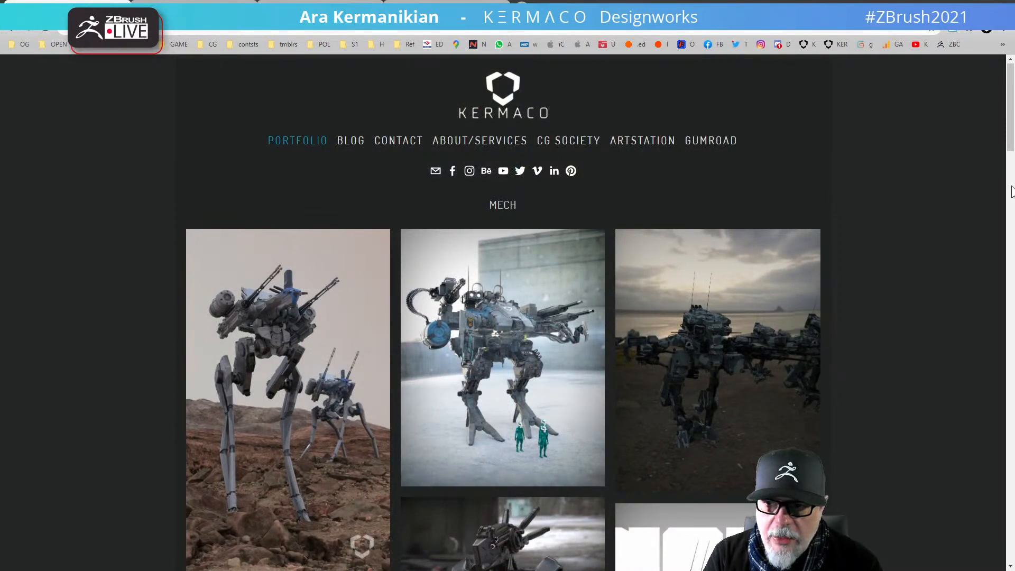
scroll(184, 231, "down", 3)
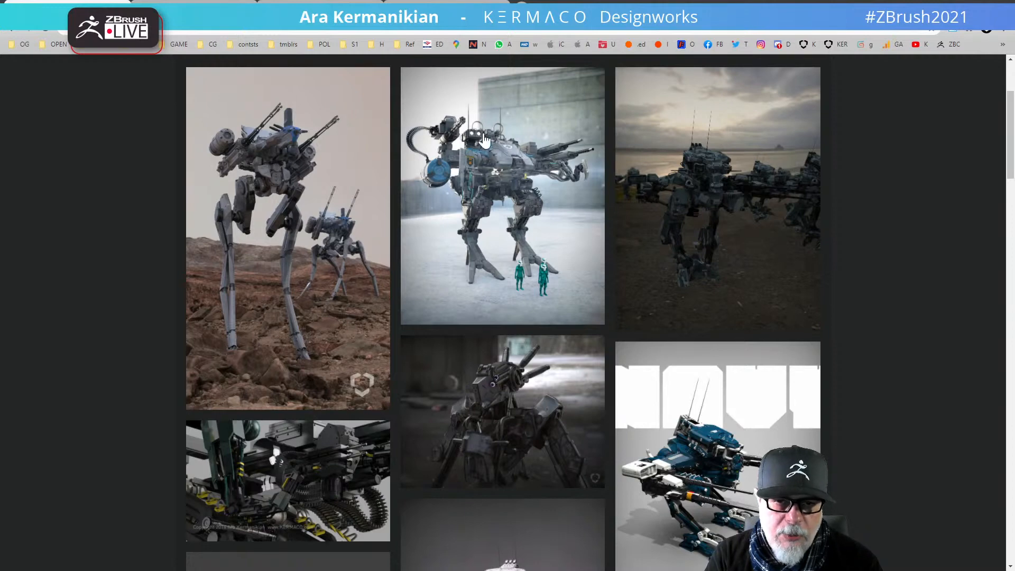
Step: View the blue-grey walker, the dark crouching mech and the blue-and-white mech enlarged, and look through the rest of the Mech gallery
left_click(530, 189)
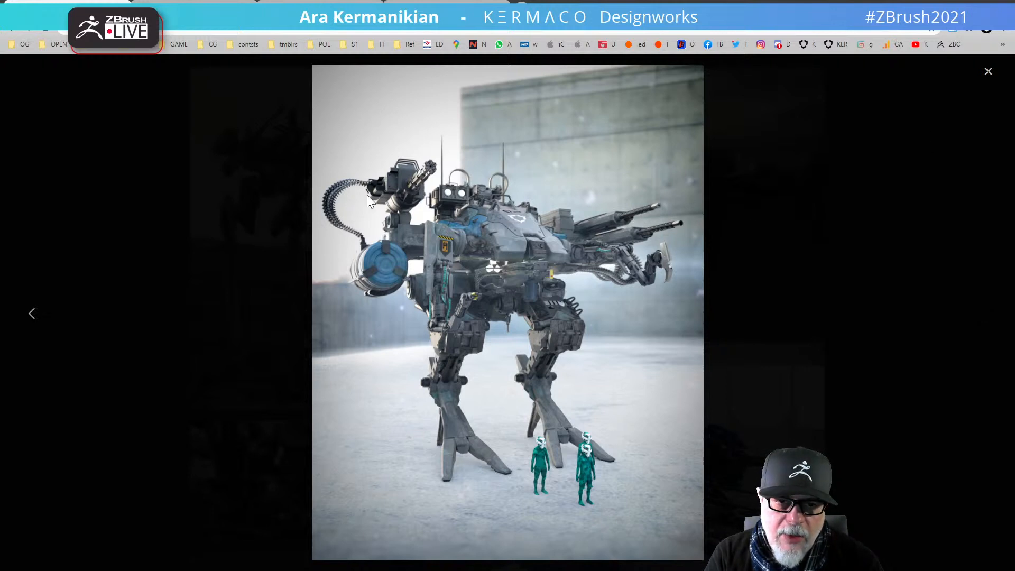
left_click(988, 72)
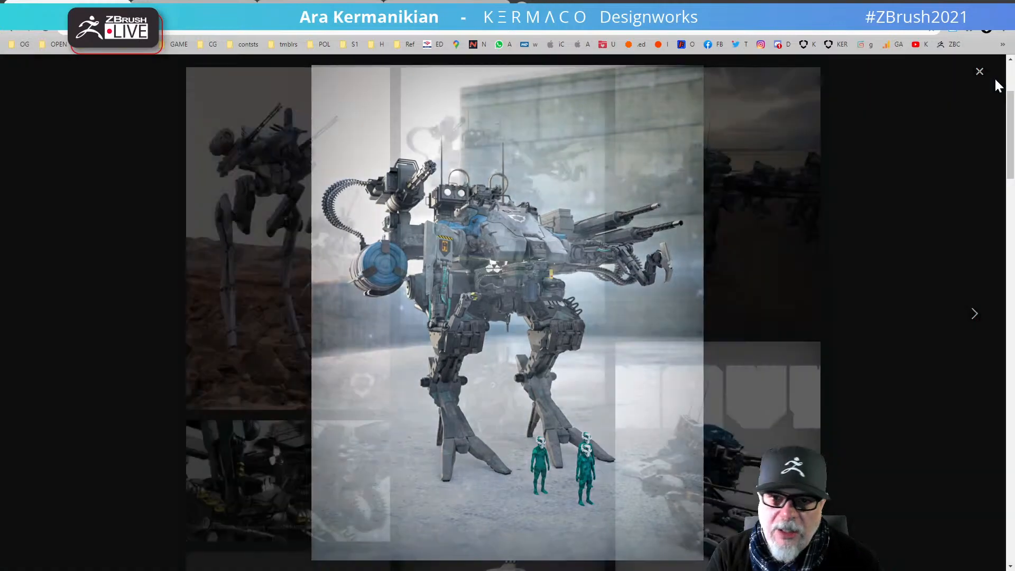
left_click(509, 420)
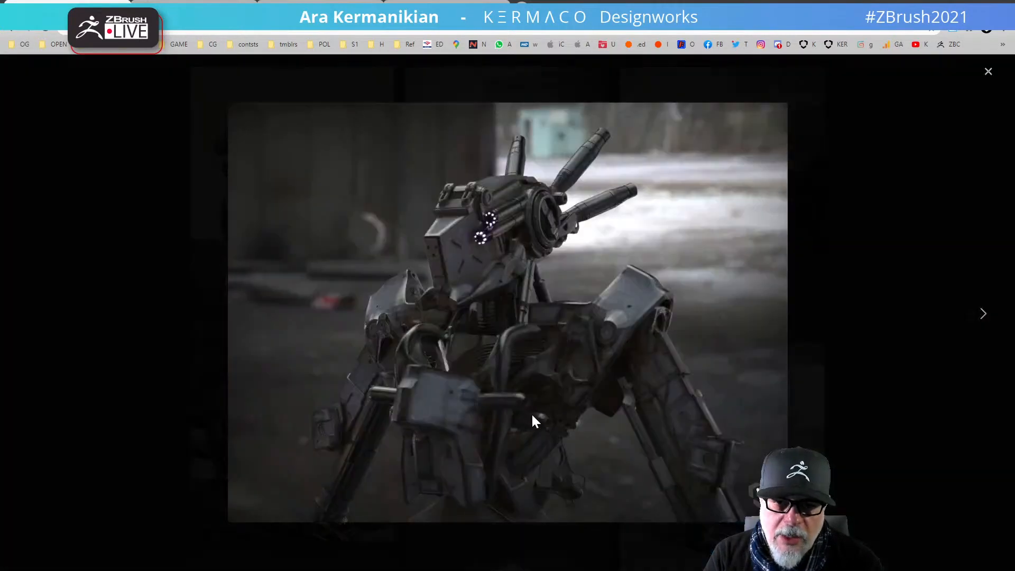
left_click(988, 72)
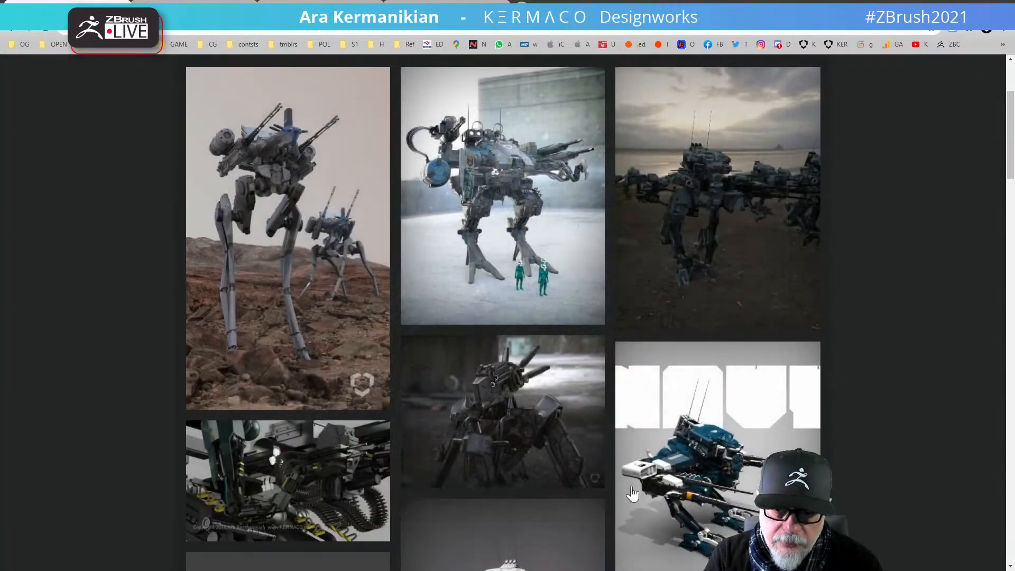
left_click(702, 469)
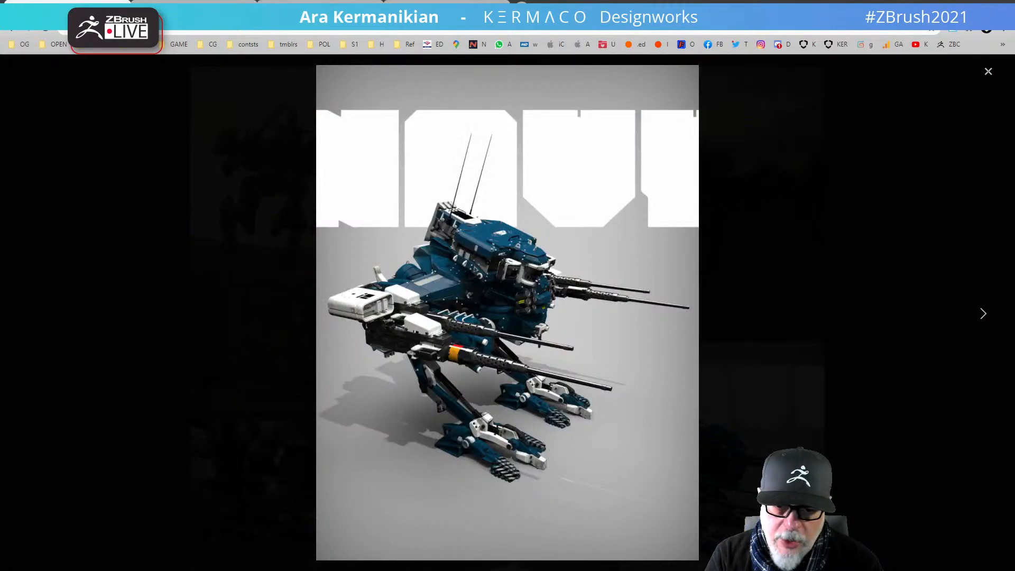
left_click(988, 73)
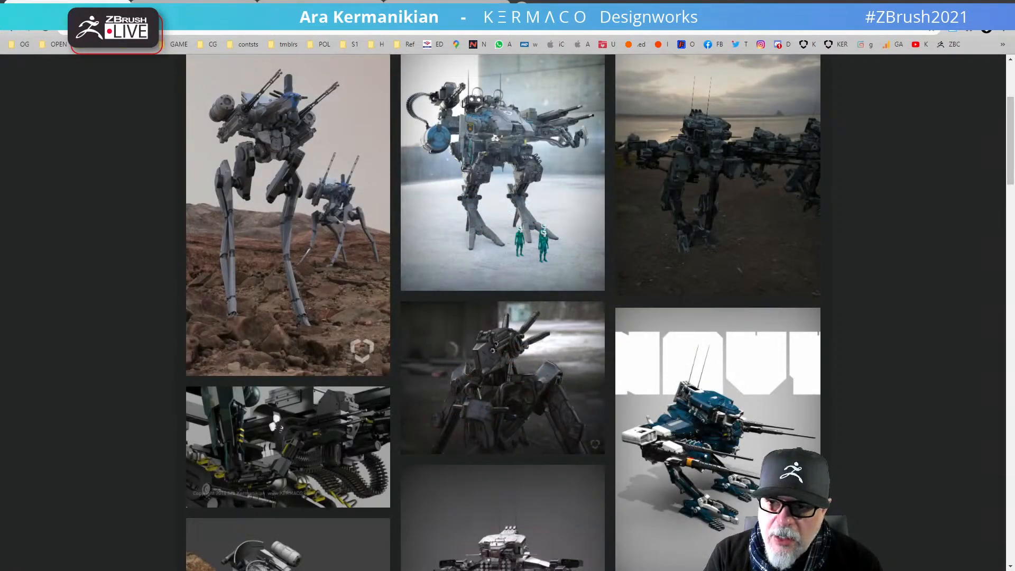
left_click_drag(1011, 149, 1012, 433)
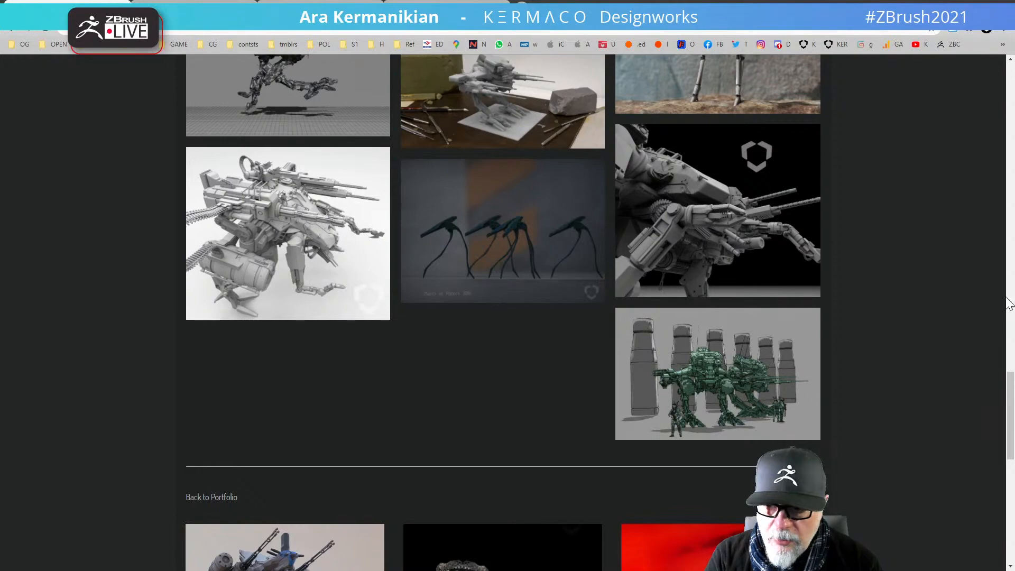
left_click_drag(1010, 383, 988, 61)
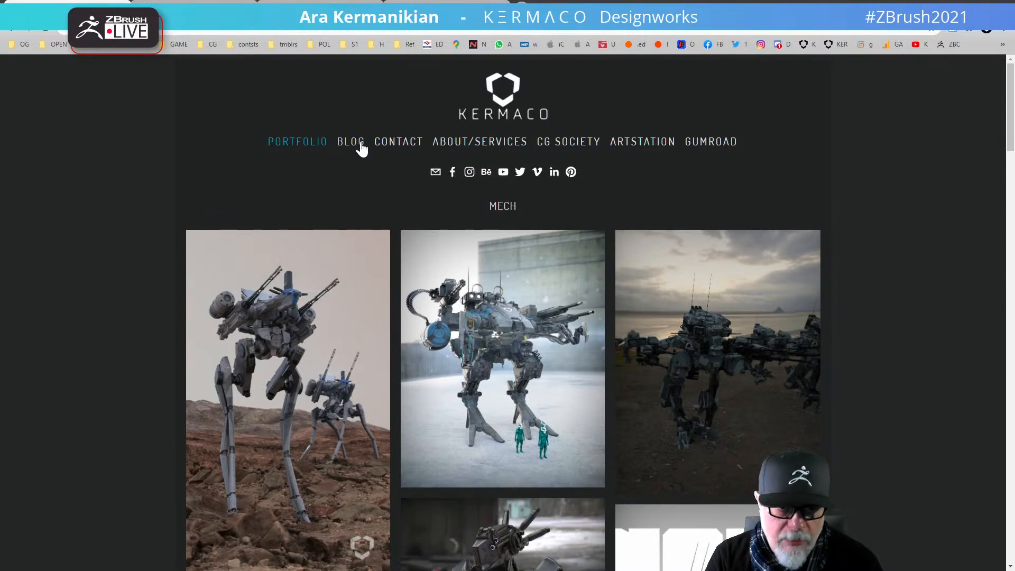
Step: Open the Character gallery from the portfolio overview, look through its images and return to the start of the page
left_click(297, 142)
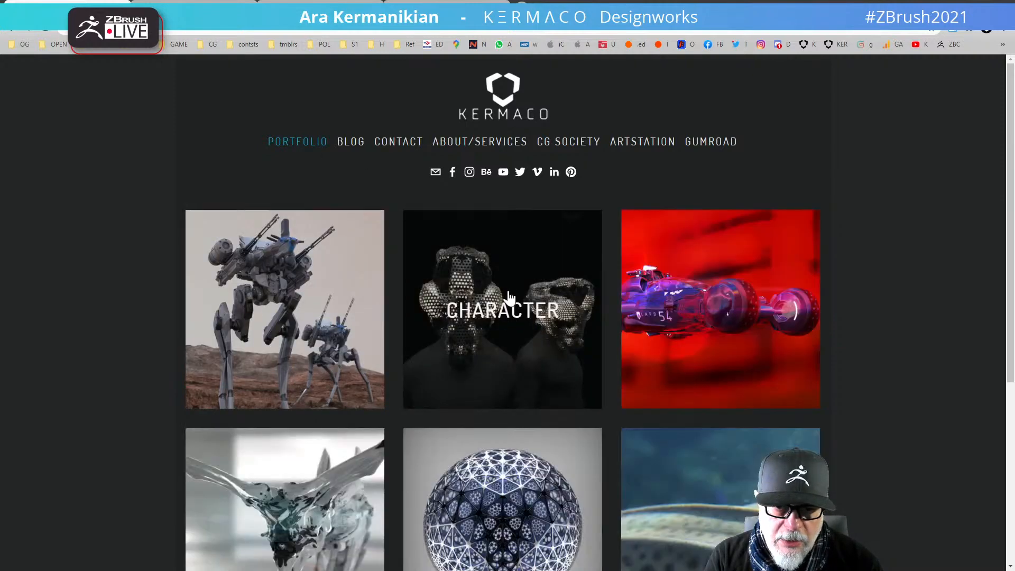
left_click(539, 324)
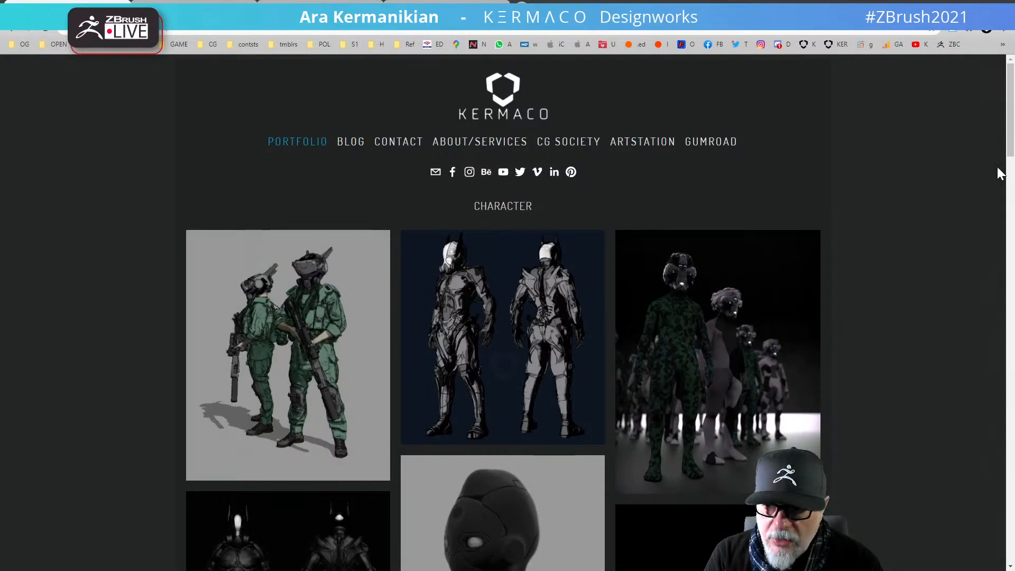
scroll(526, 303, "down", 5)
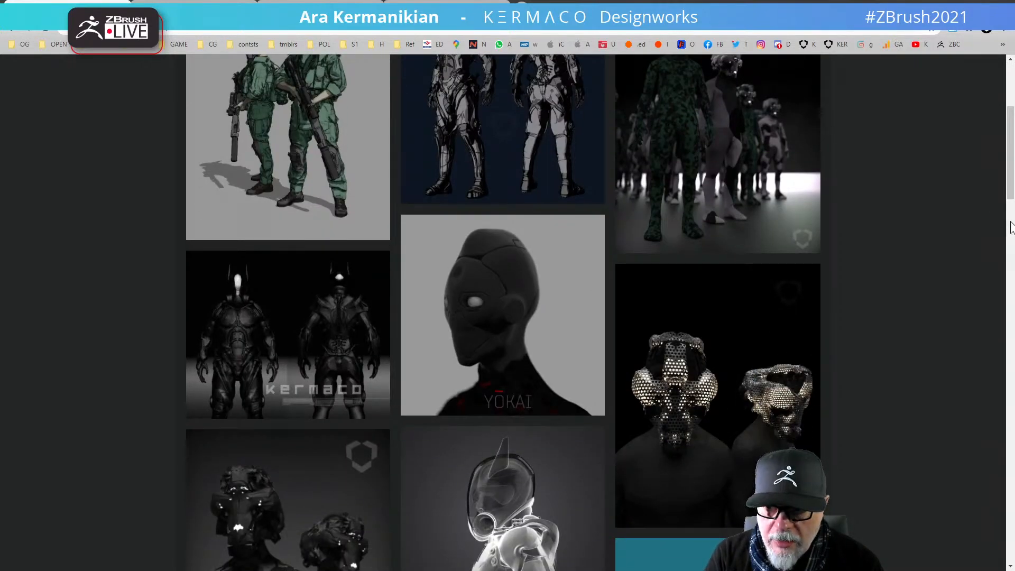
left_click_drag(1008, 206, 1008, 284)
left_click_drag(1009, 232, 1009, 152)
left_click_drag(1010, 192, 985, 147)
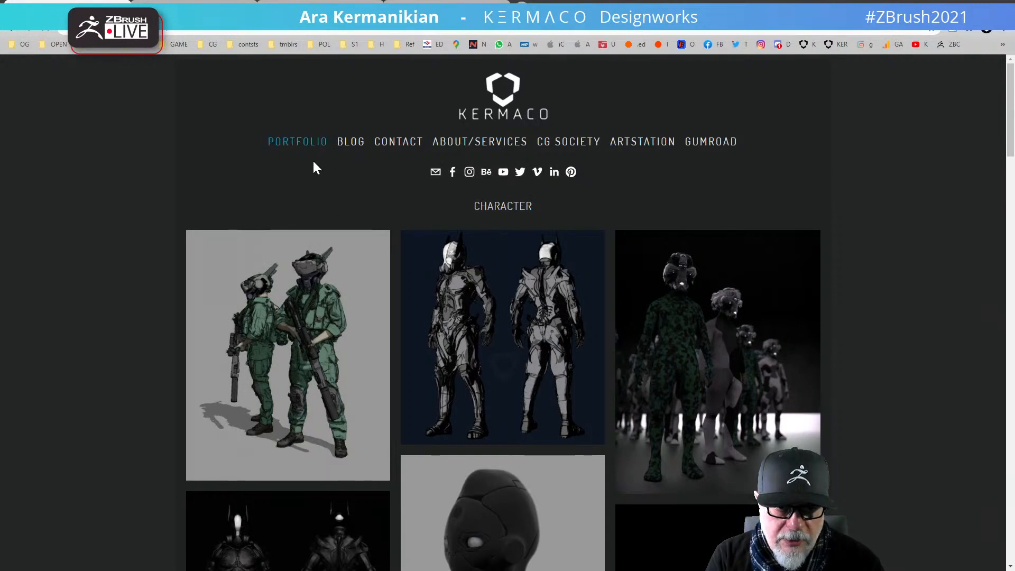
Step: Open the Vehicle gallery from the portfolio, view the dark blue three-wheeled vehicle enlarged, and look through the remaining images
left_click(298, 142)
left_click(751, 279)
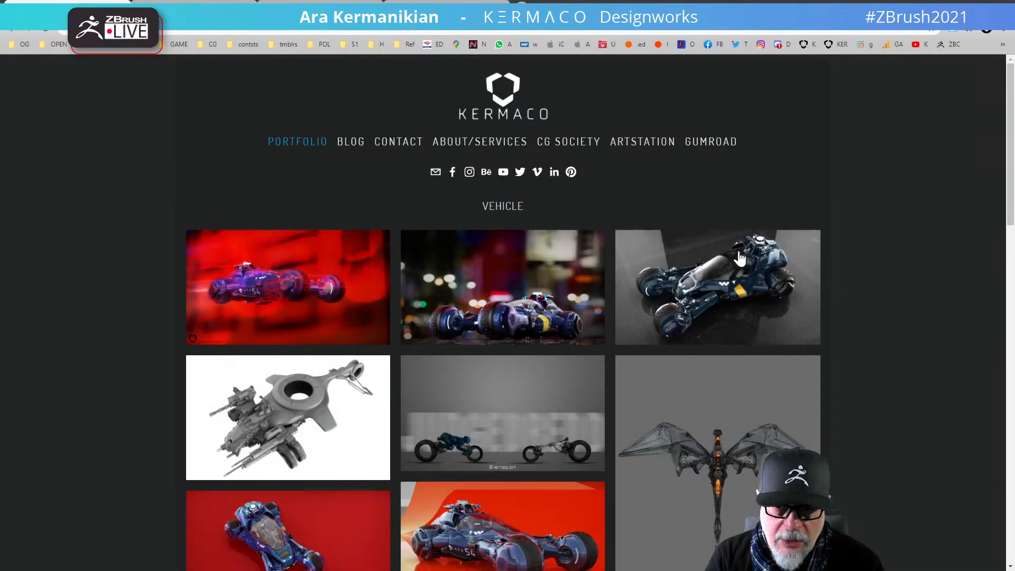
left_click(748, 283)
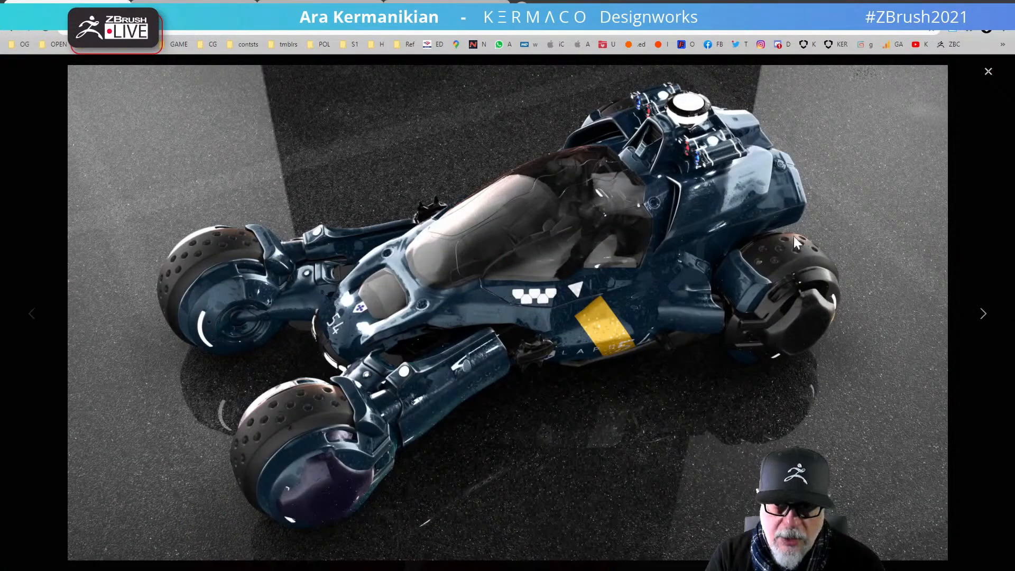
left_click(987, 73)
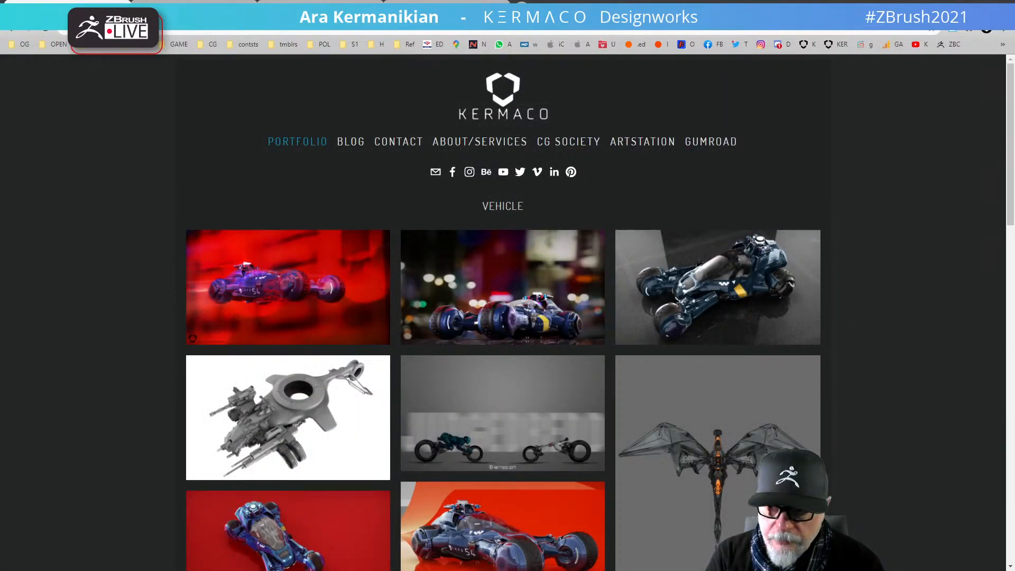
left_click_drag(1008, 164, 1008, 333)
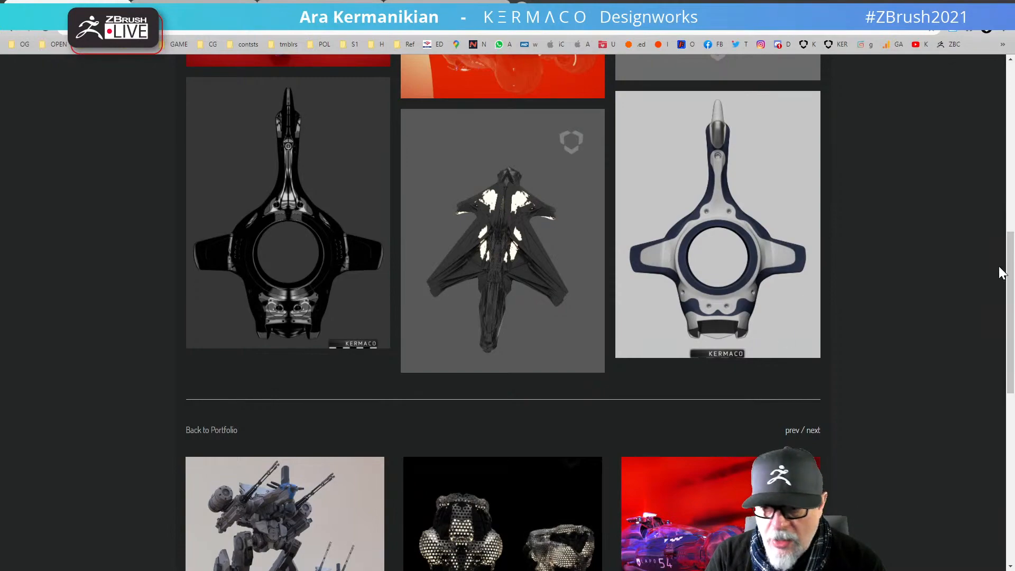
left_click_drag(1008, 297, 986, 132)
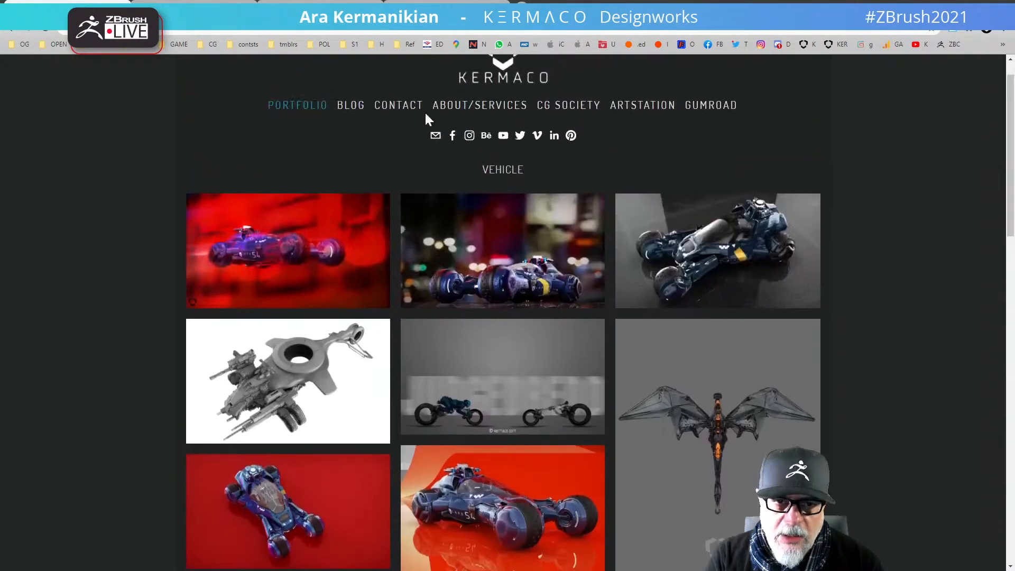
Step: Open the Creature gallery from the portfolio overview and look through its images
left_click(280, 108)
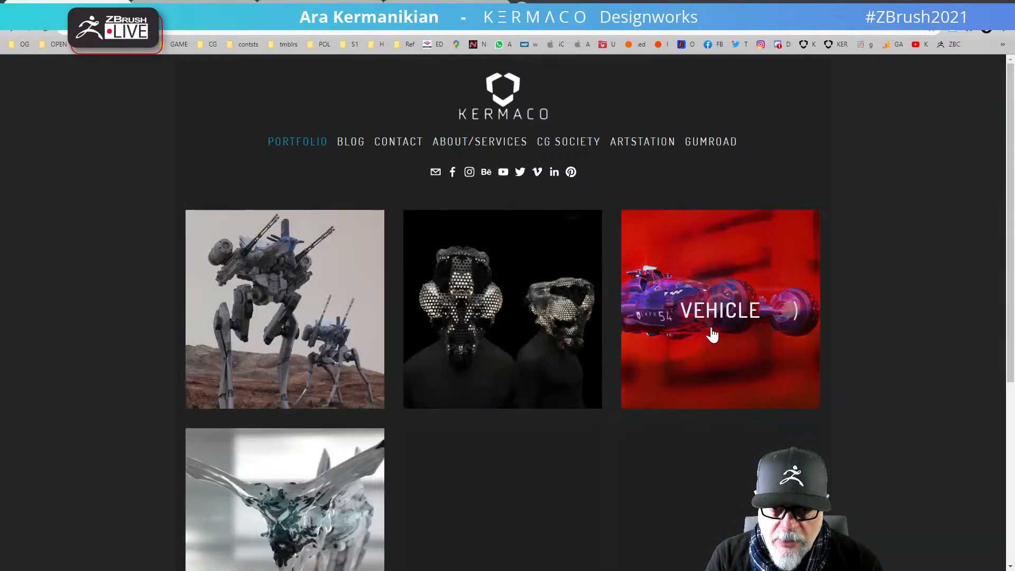
left_click(289, 502)
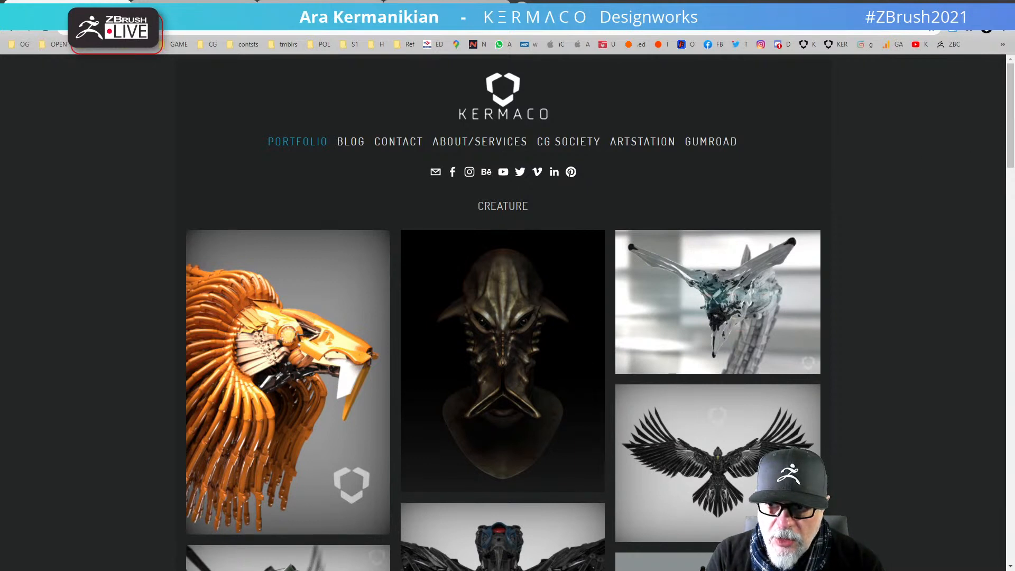
scroll(559, 216, "down", 2)
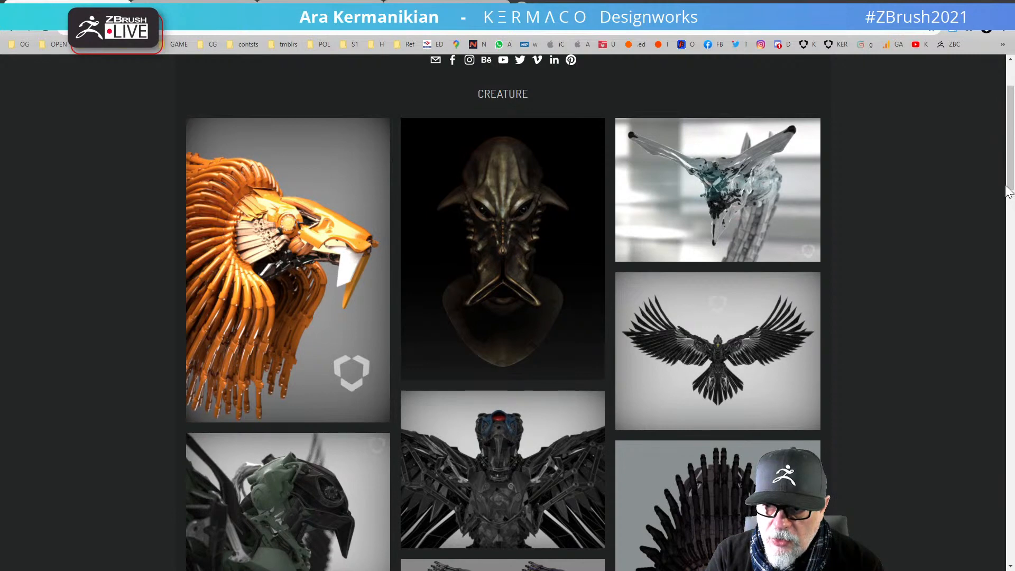
scroll(1010, 216, "down", 11)
scroll(571, 407, "down", 1)
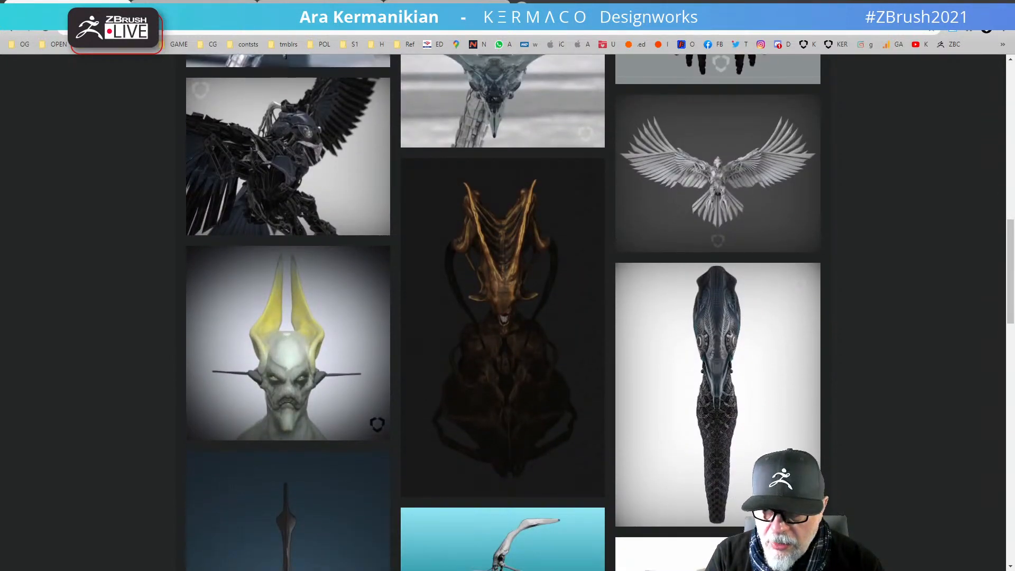
left_click_drag(1004, 276, 962, 57)
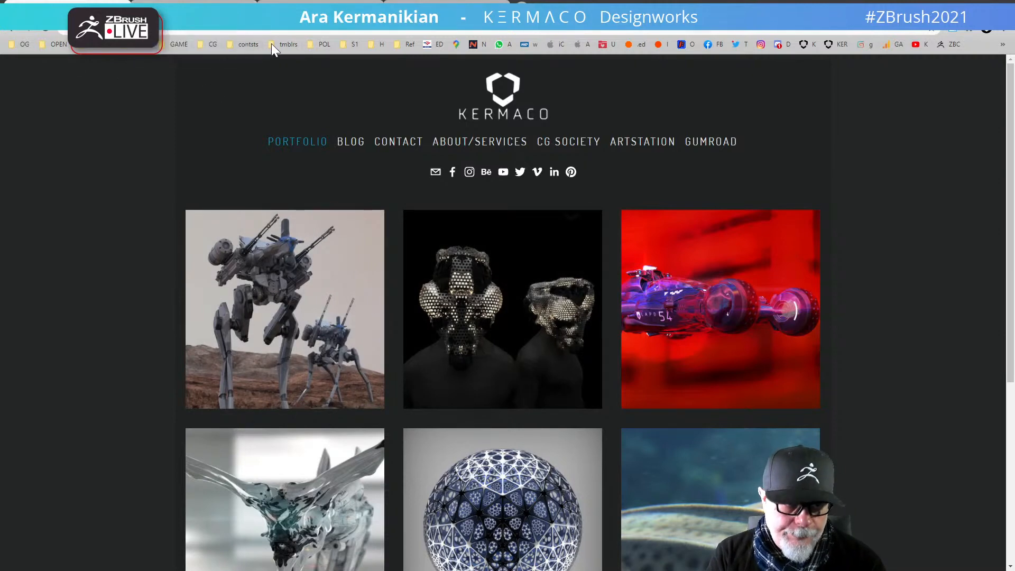
Step: Switch to ZBrush and examine the complete gun from different front three-quarter angles
left_click(953, 3)
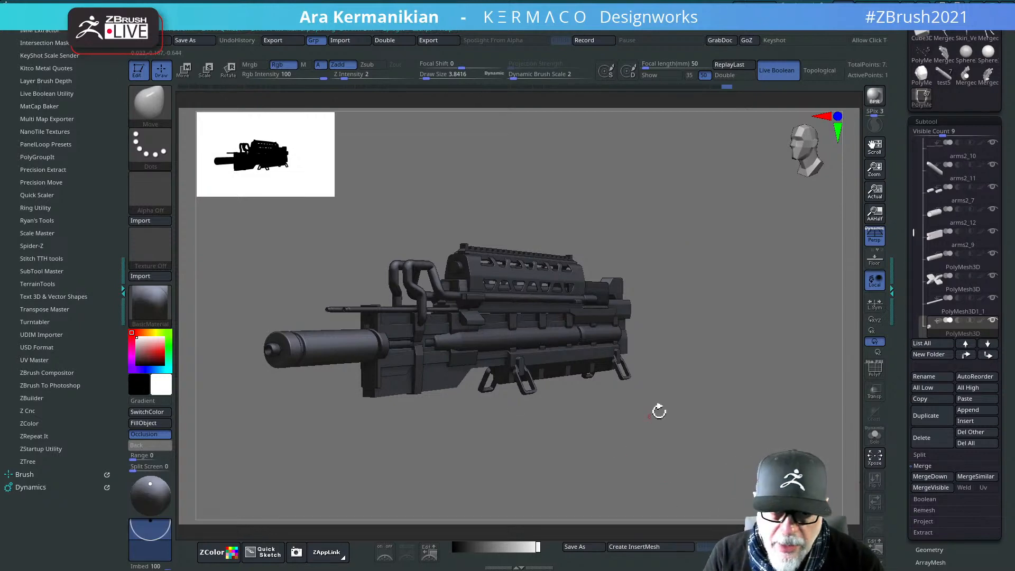
left_click_drag(706, 356, 698, 259)
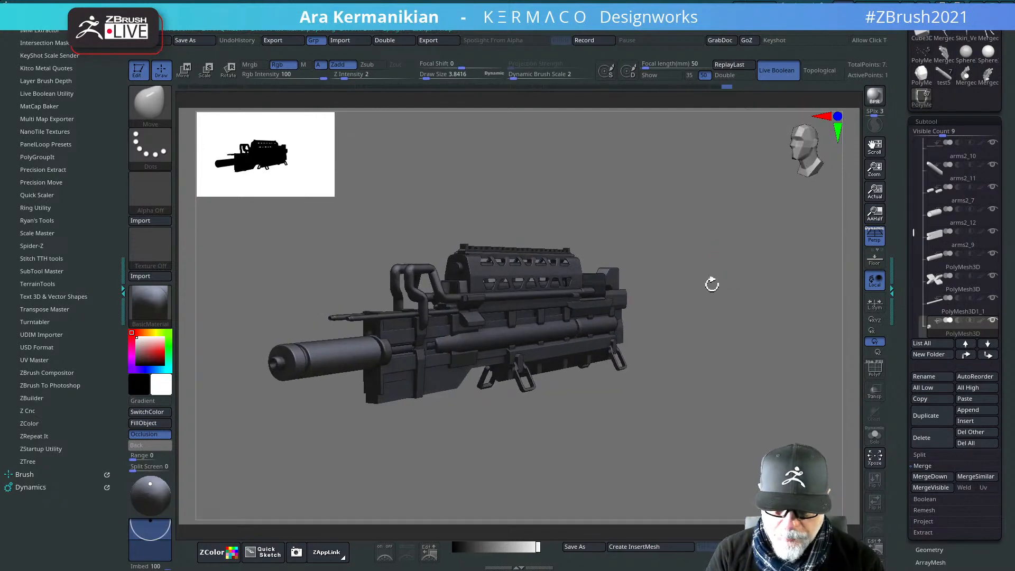
left_click_drag(727, 314, 721, 261)
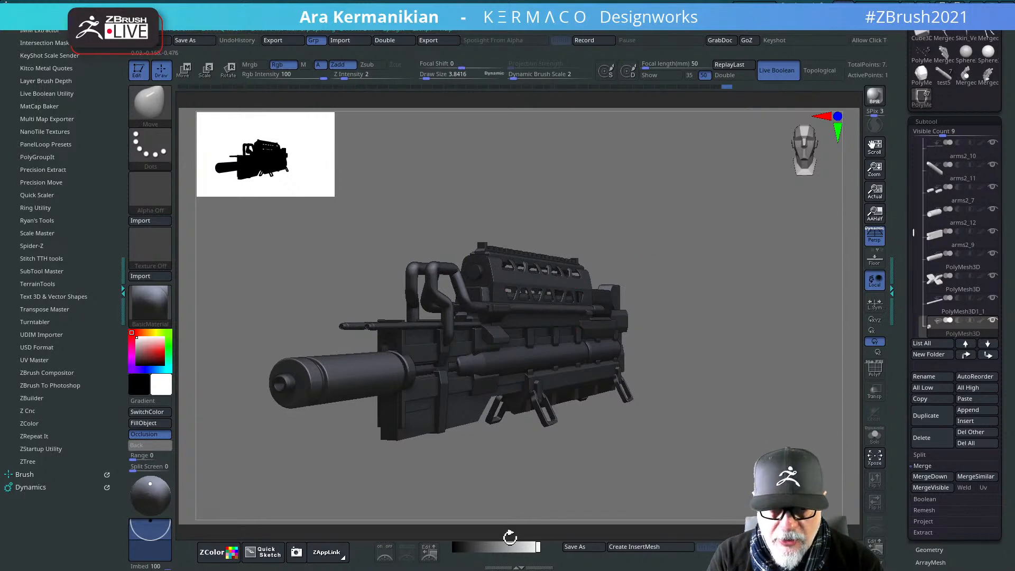
left_click_drag(685, 226, 524, 274)
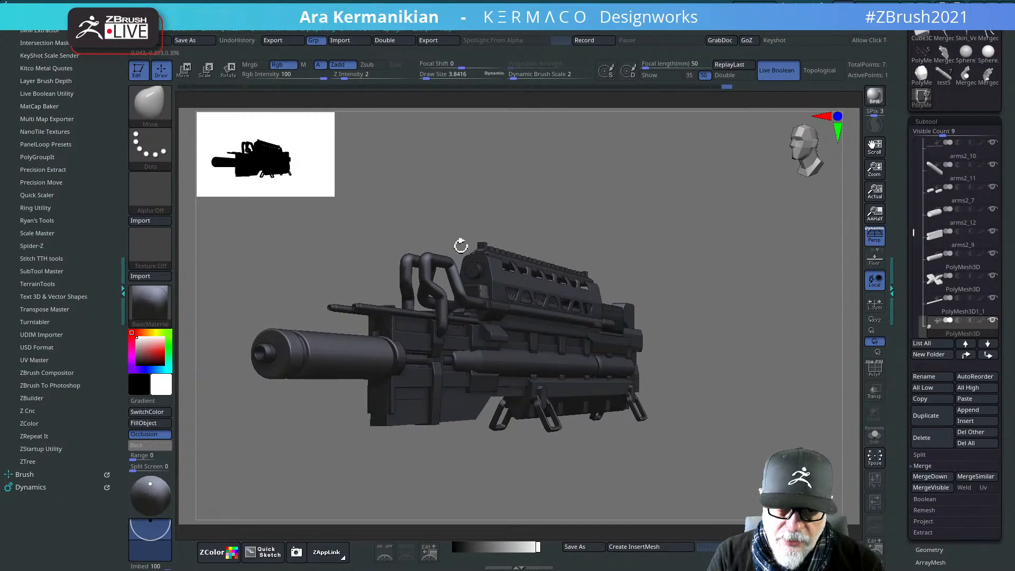
Step: Select the PolyMesh3D1_6 part beneath the slotted handguard in a close side view and nudge it slightly along the Y axis
left_click_drag(732, 219, 687, 224, "shift")
left_click_drag(723, 186, 649, 191, "alt")
mouse_move(718, 217)
left_mouse_down()
mouse_move(727, 216)
mouse_move(639, 226)
mouse_move(520, 327)
left_mouse_up()
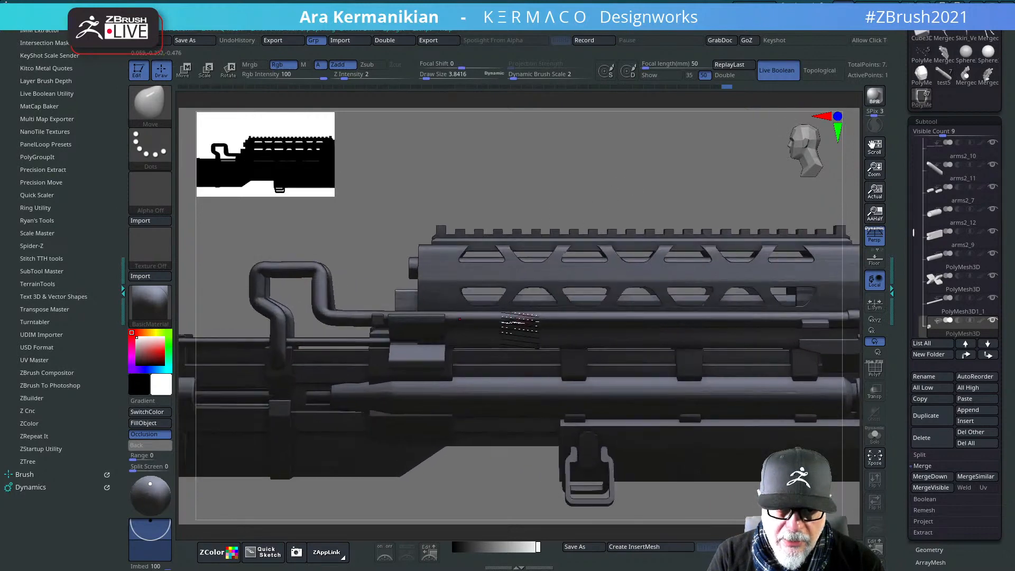
left_click(540, 300, "alt")
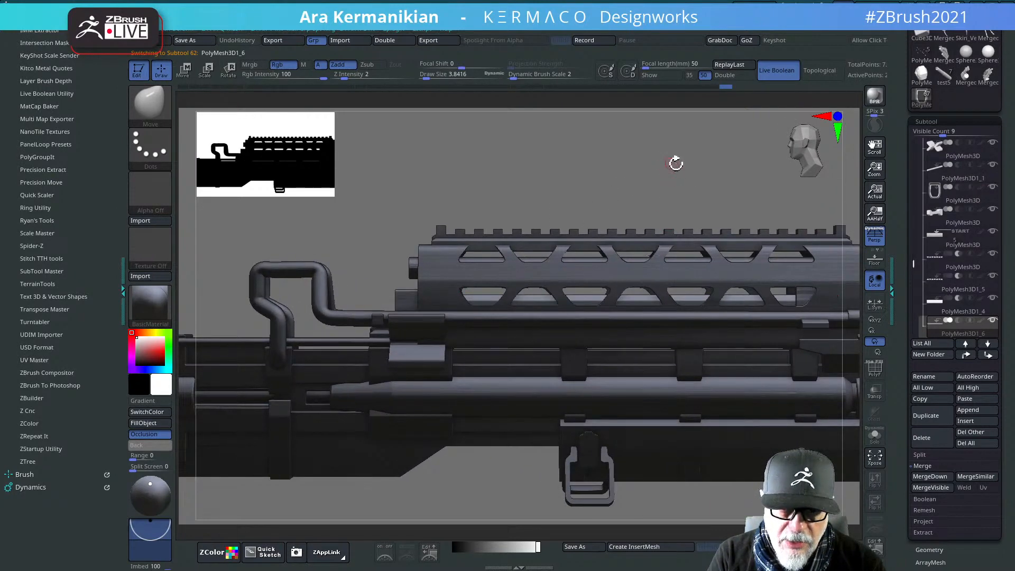
left_click_drag(675, 164, 619, 176, "alt")
key("w")
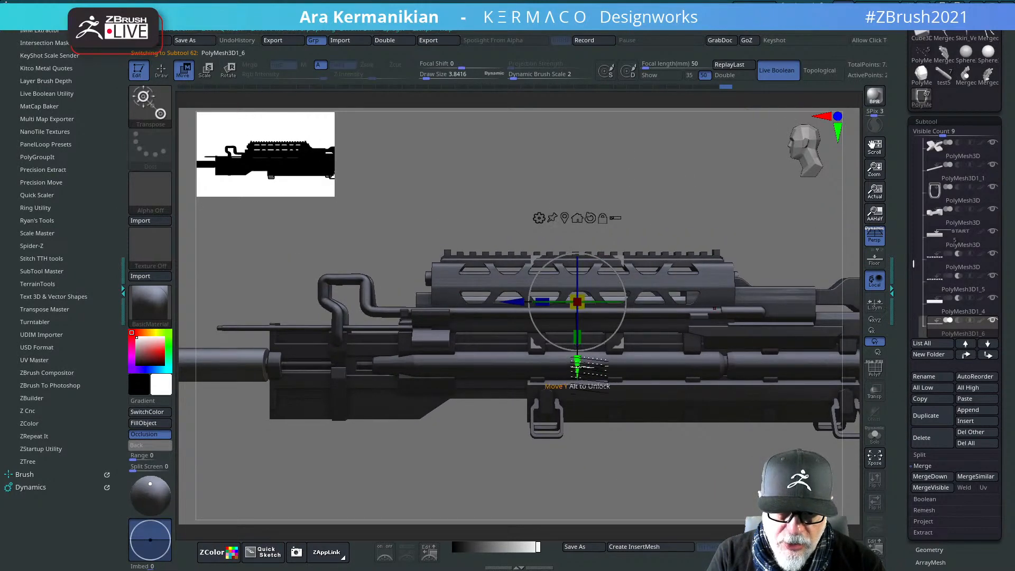
left_click_drag(578, 370, 577, 368)
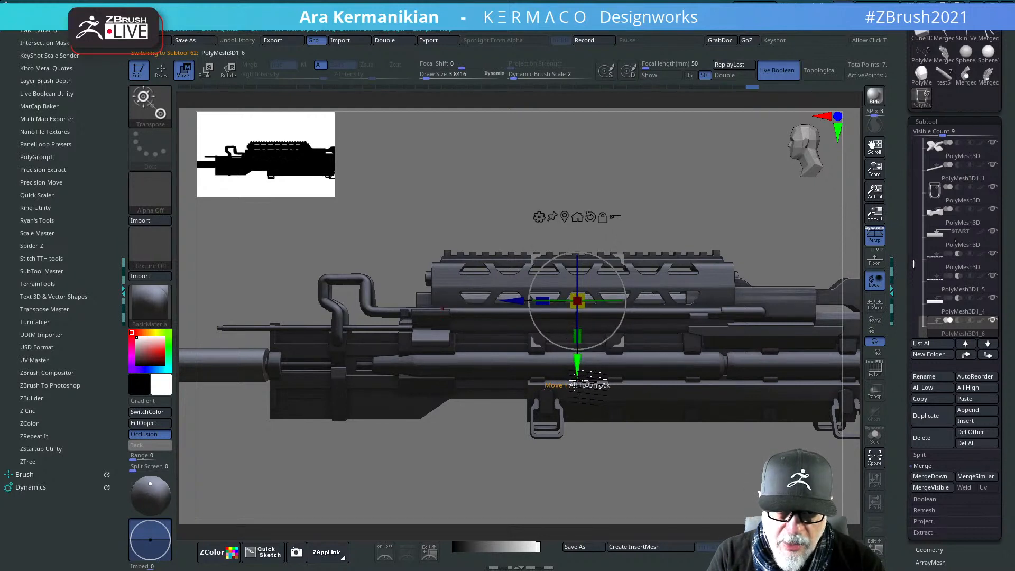
left_click_drag(577, 372, 577, 376)
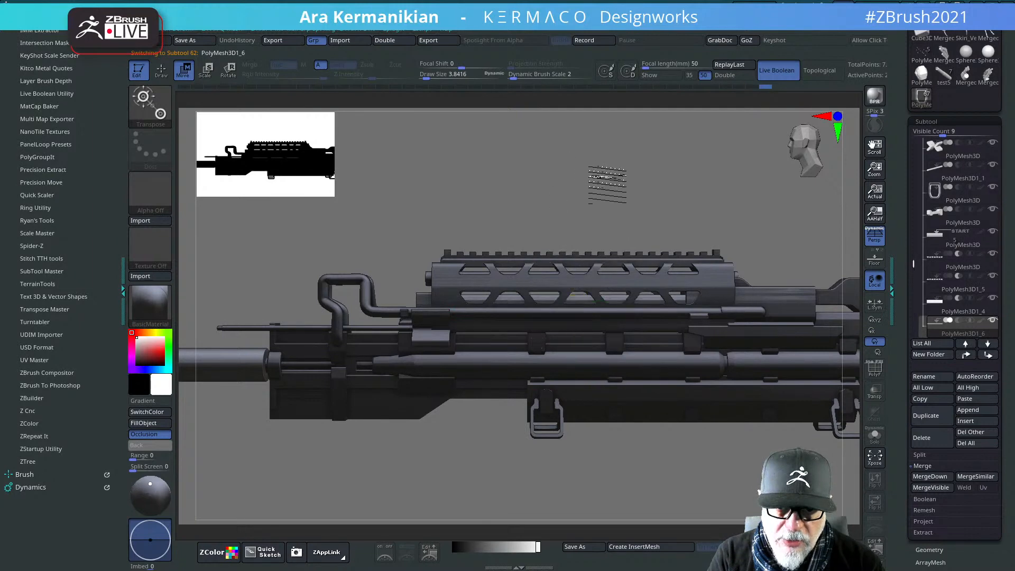
Step: Inspect the gun from several angles, then try shifting the subtool marked START along the gun's length and undo the move
mouse_move(608, 184)
left_mouse_down()
mouse_move(637, 188)
mouse_move(646, 204)
mouse_move(628, 218)
left_mouse_up()
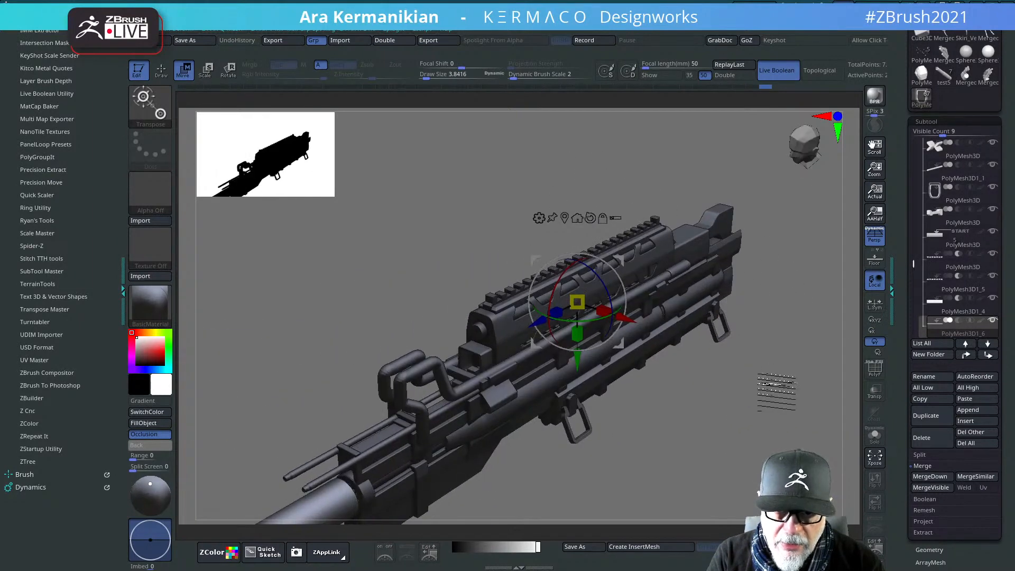
key("q")
mouse_move(718, 435)
left_mouse_down()
mouse_move(728, 414)
mouse_move(704, 468)
mouse_move(747, 391)
mouse_move(730, 416)
mouse_move(782, 362)
left_mouse_up()
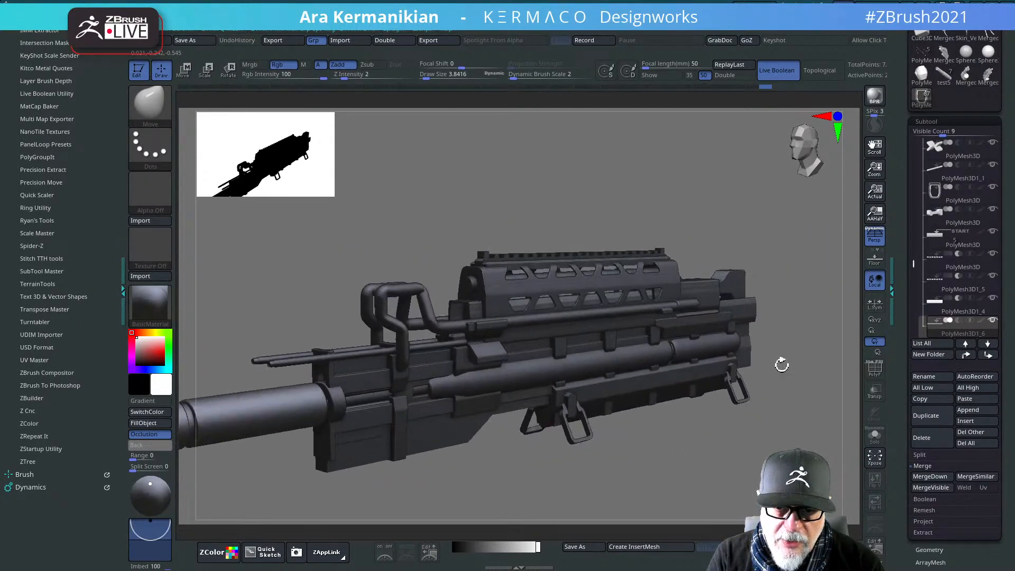
left_click_drag(809, 312, 732, 308)
key("w")
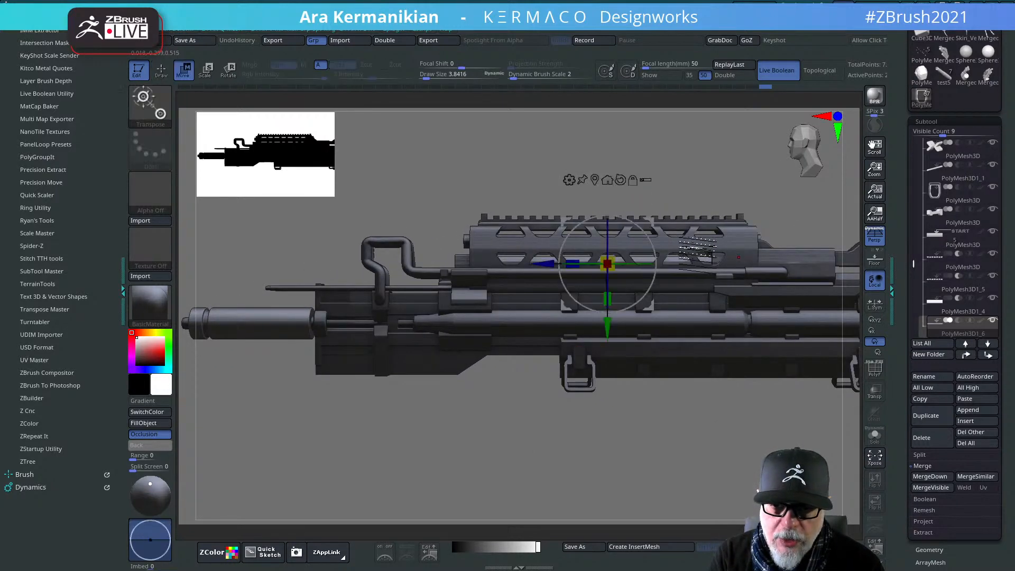
left_click(937, 247)
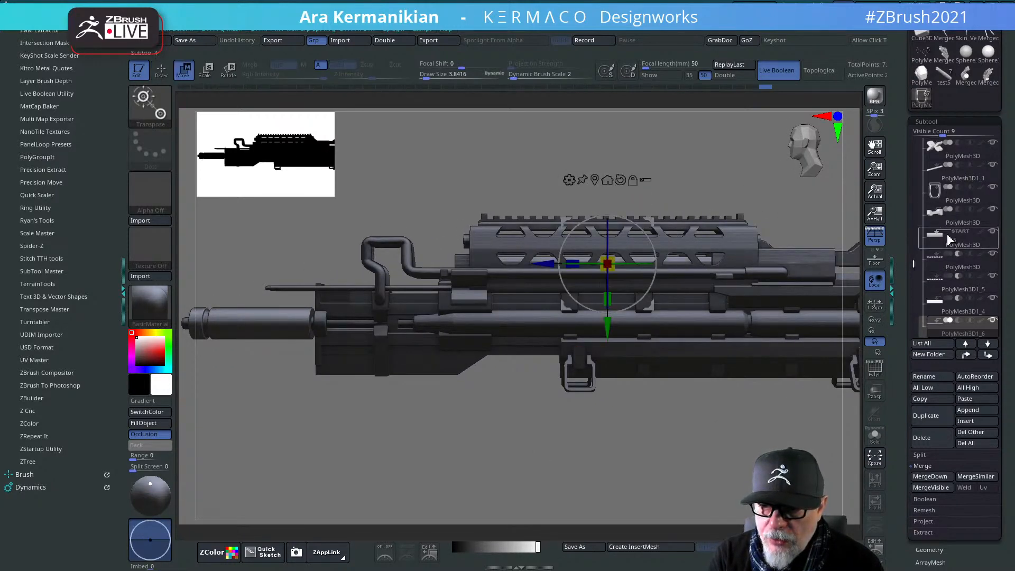
mouse_move(520, 259)
left_mouse_down()
mouse_move(496, 259)
mouse_move(551, 259)
mouse_move(536, 259)
left_mouse_up()
key("ctrl+z")
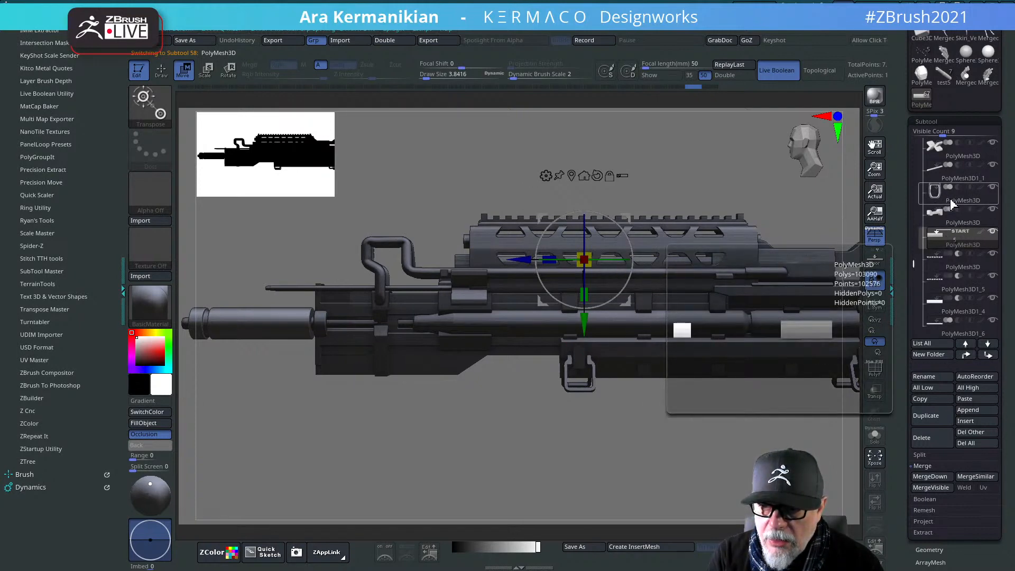
Step: Turn off perspective, nudge the upper block at the gun's rear end along the Y axis, and check the rear from several angles
left_click_drag(665, 191, 713, 195)
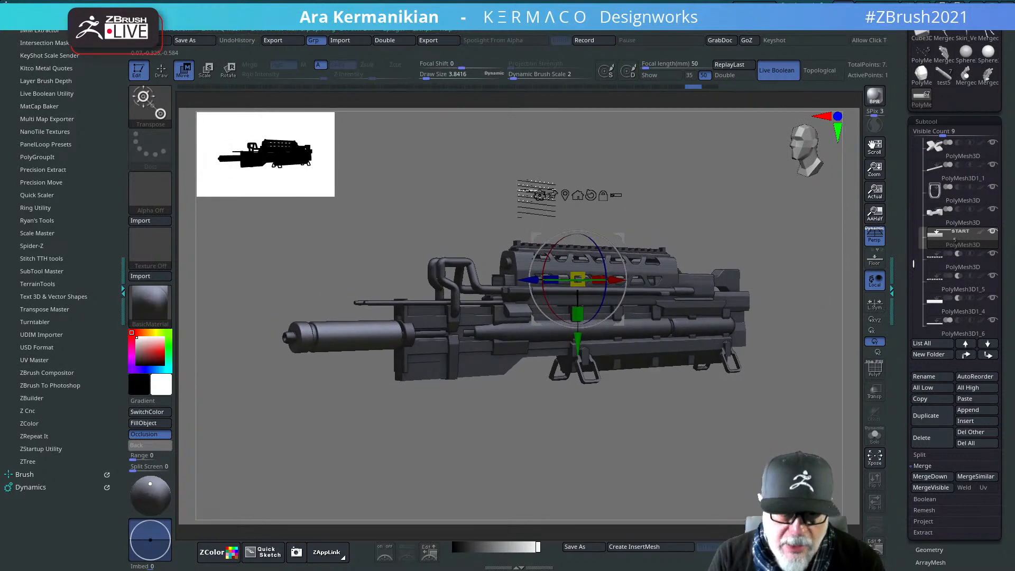
left_click_drag(698, 162, 707, 218)
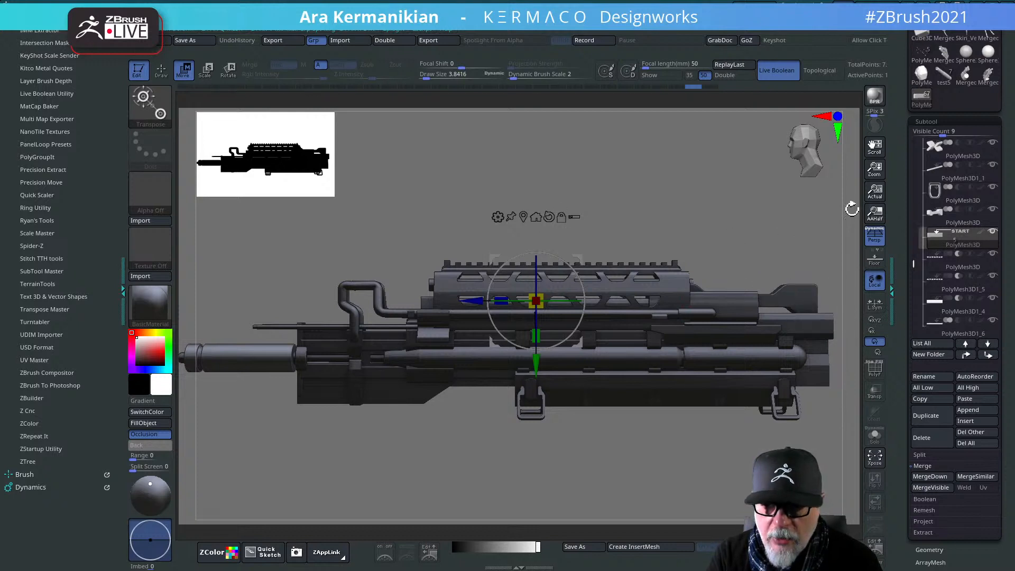
left_click(877, 239)
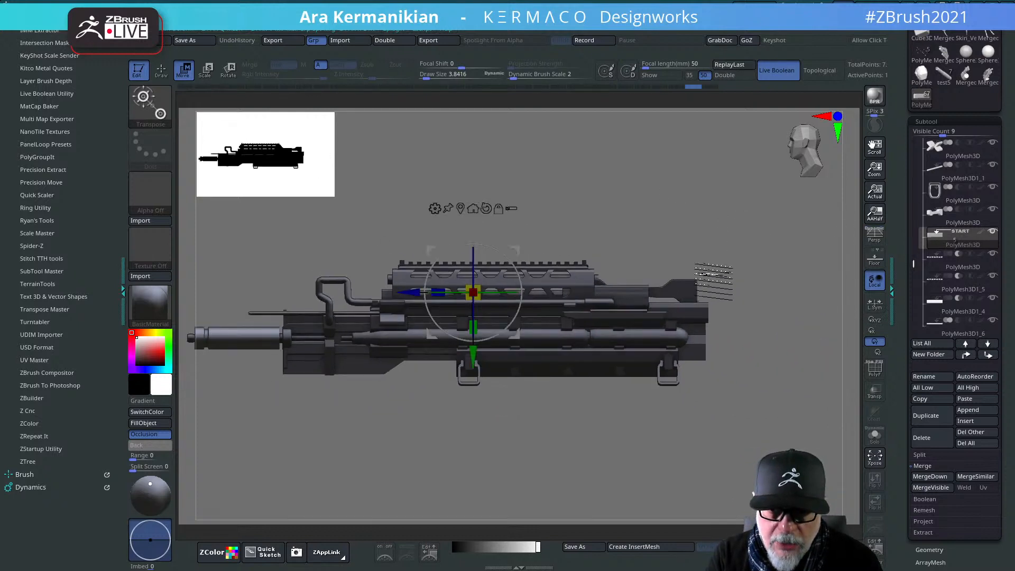
left_click(701, 288, "alt")
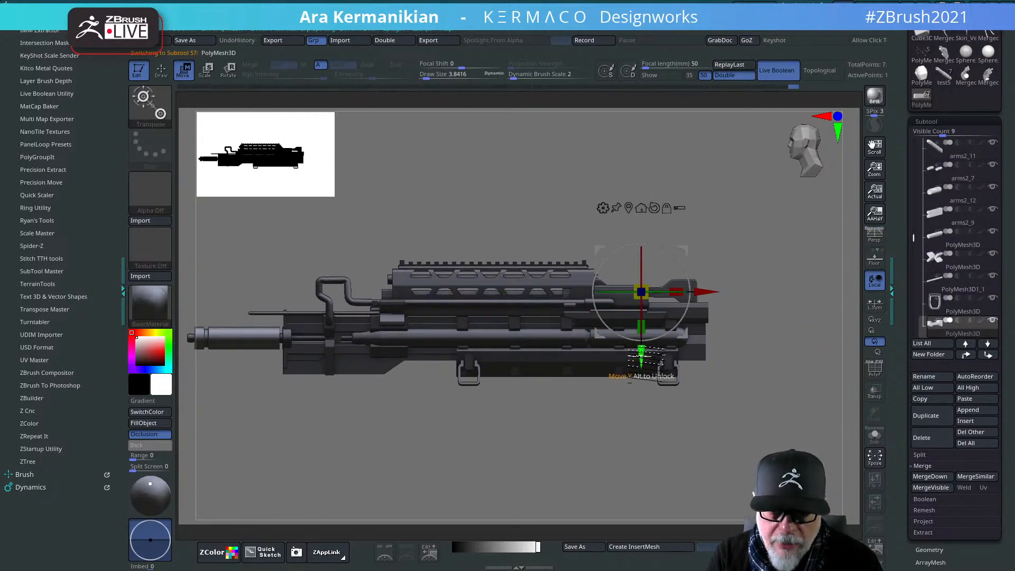
left_click_drag(641, 350, 641, 354)
left_click_drag(794, 227, 700, 264, "alt")
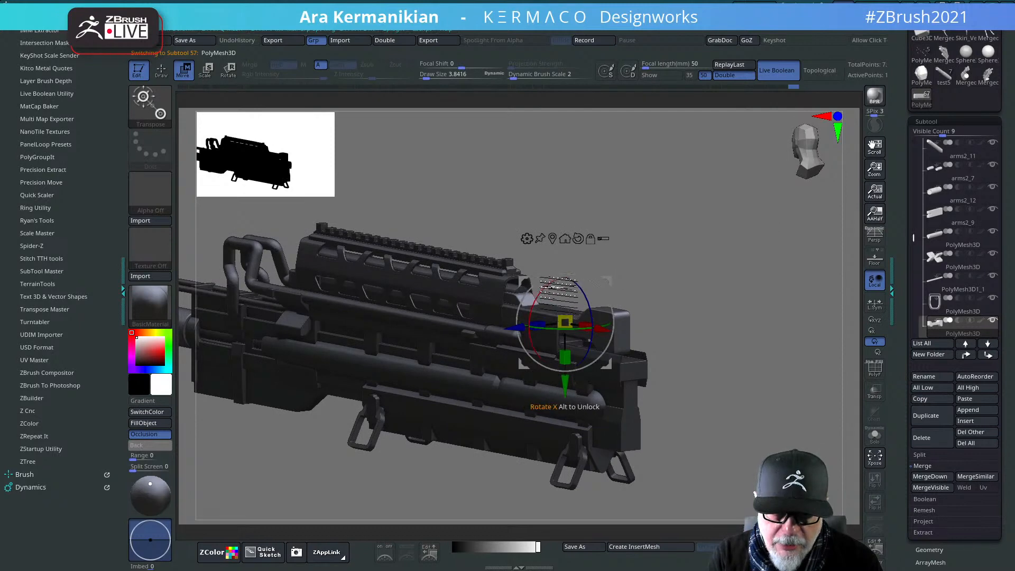
left_click_drag(541, 279, 660, 521)
left_click_drag(735, 384, 793, 296, "shift")
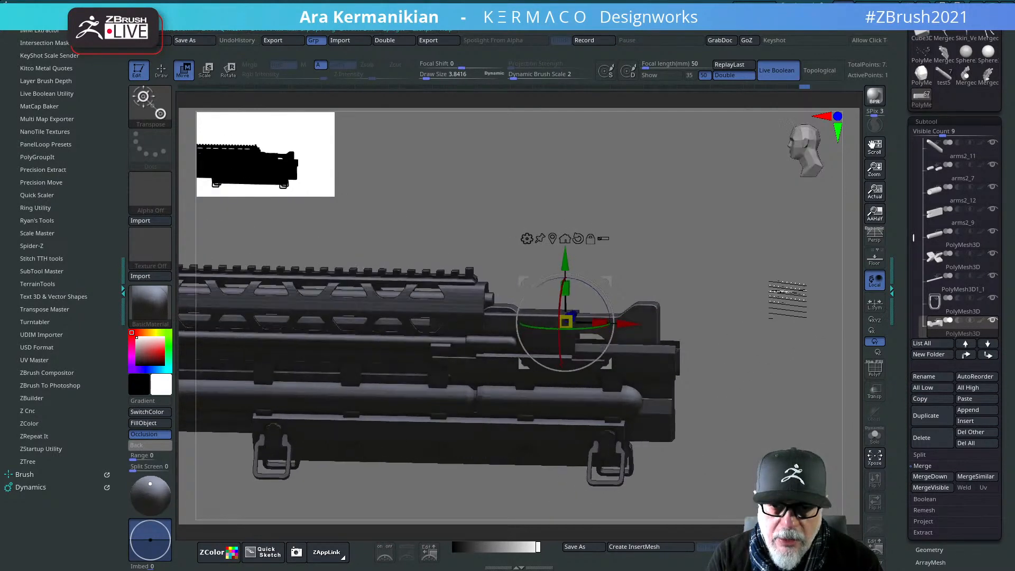
Step: Switch to the browser, go to The Gnomon Workshop and open the combat mech course instructor's page from the I - L instructor list
key("alt+Tab")
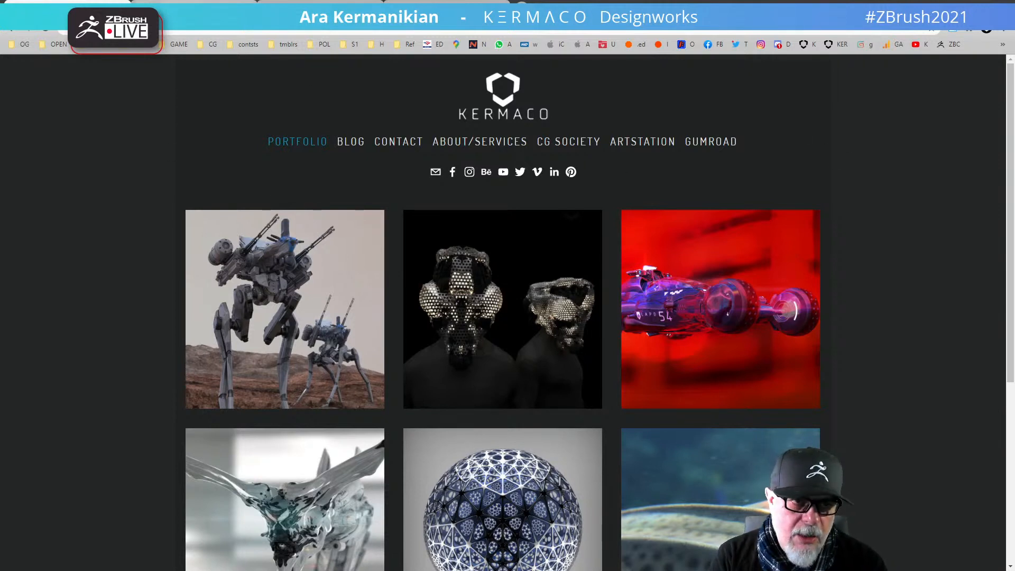
left_click(461, 10)
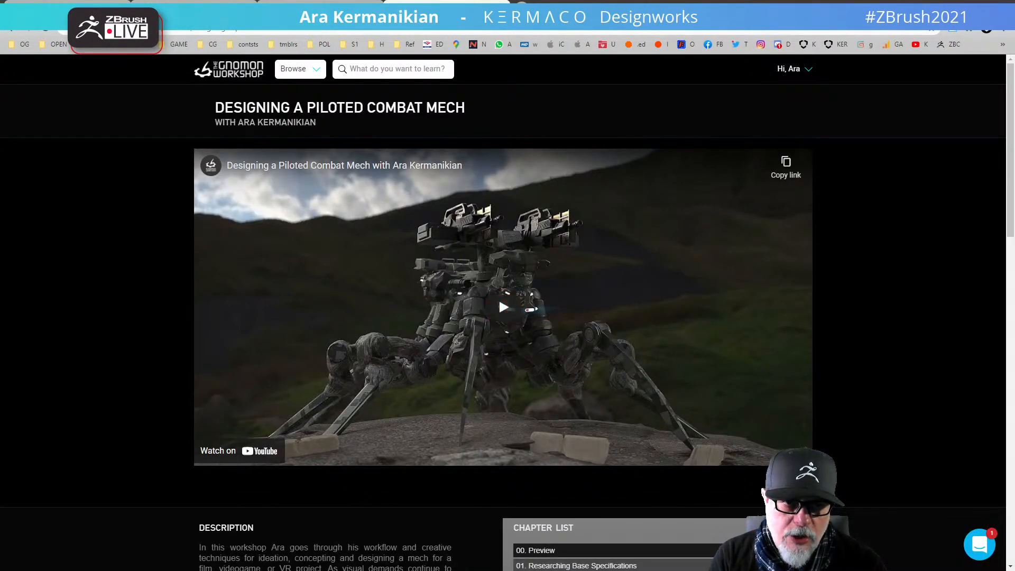
left_click(300, 71)
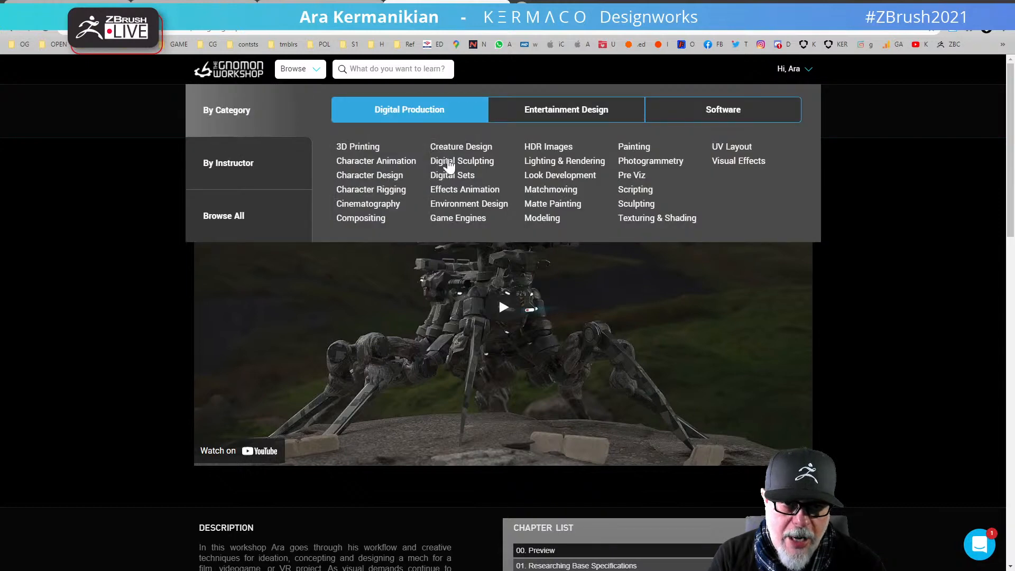
left_click(253, 178)
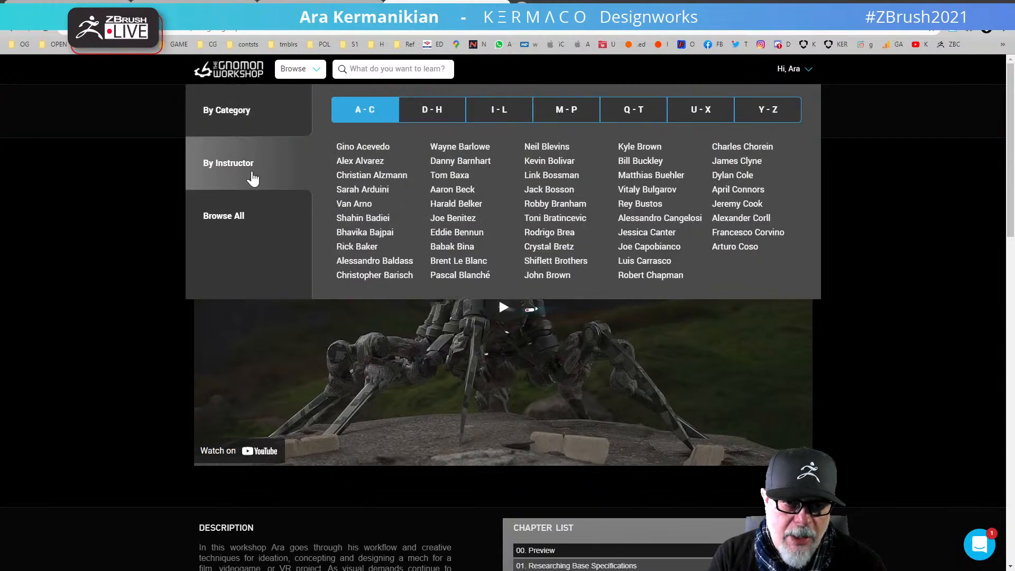
left_click(496, 115)
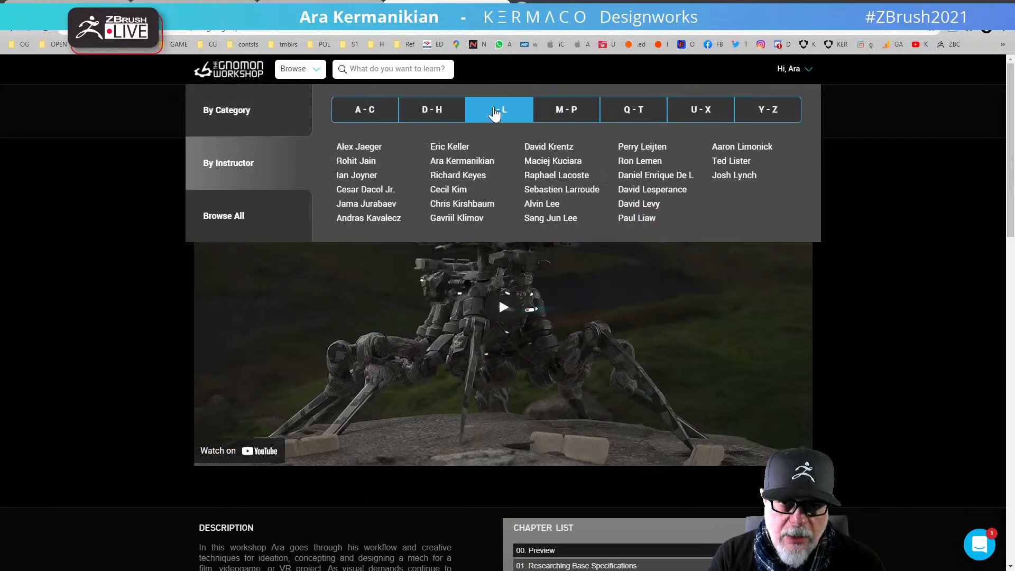
left_click(460, 162)
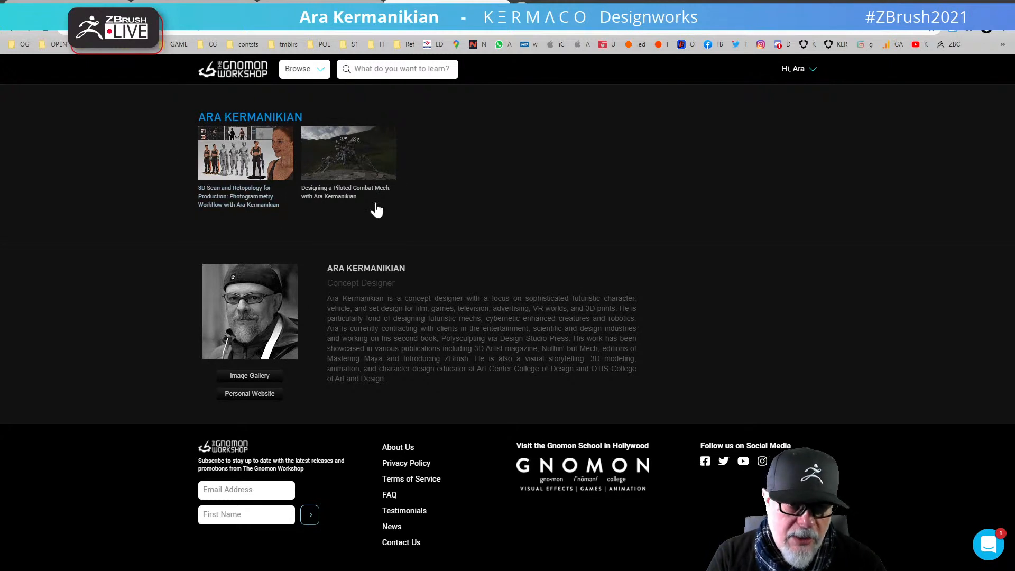
Step: Open the Designing a Piloted Combat Mech workshop, look through its chapter list, and return to the Kermaco portfolio
left_click(351, 159)
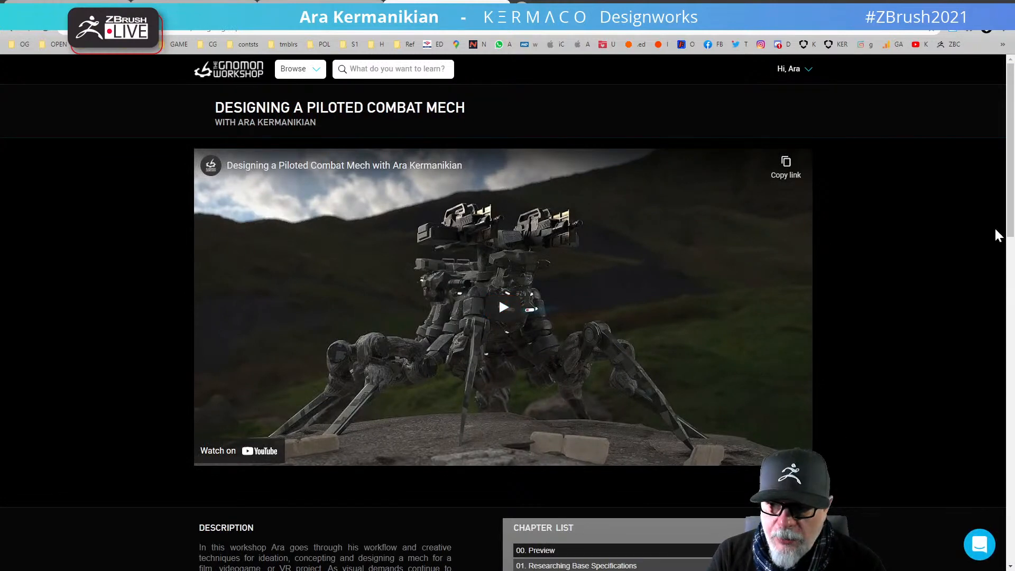
scroll(680, 312, "down", 5)
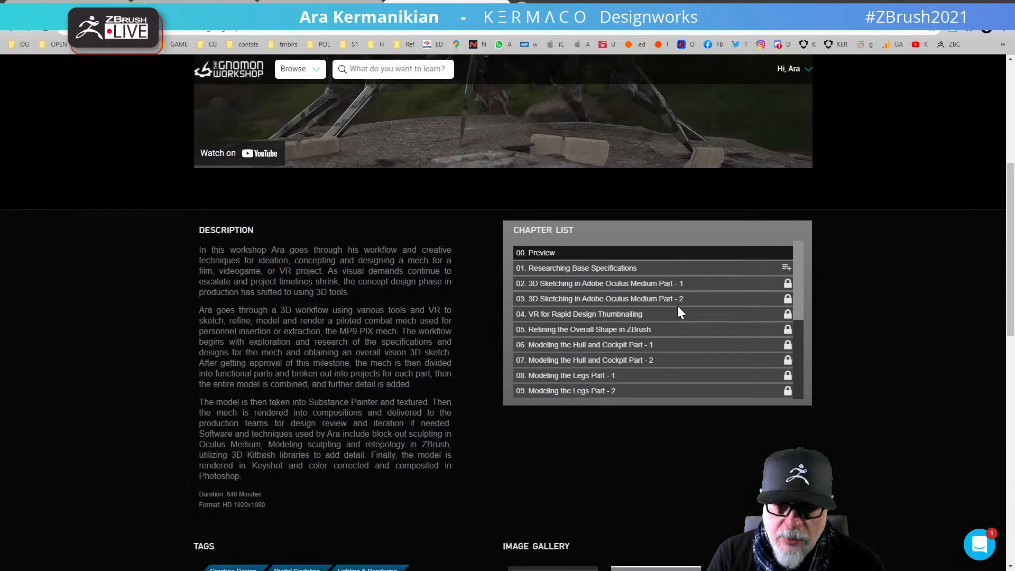
mouse_move(798, 288)
left_mouse_down()
mouse_move(801, 381)
mouse_move(793, 285)
left_mouse_up()
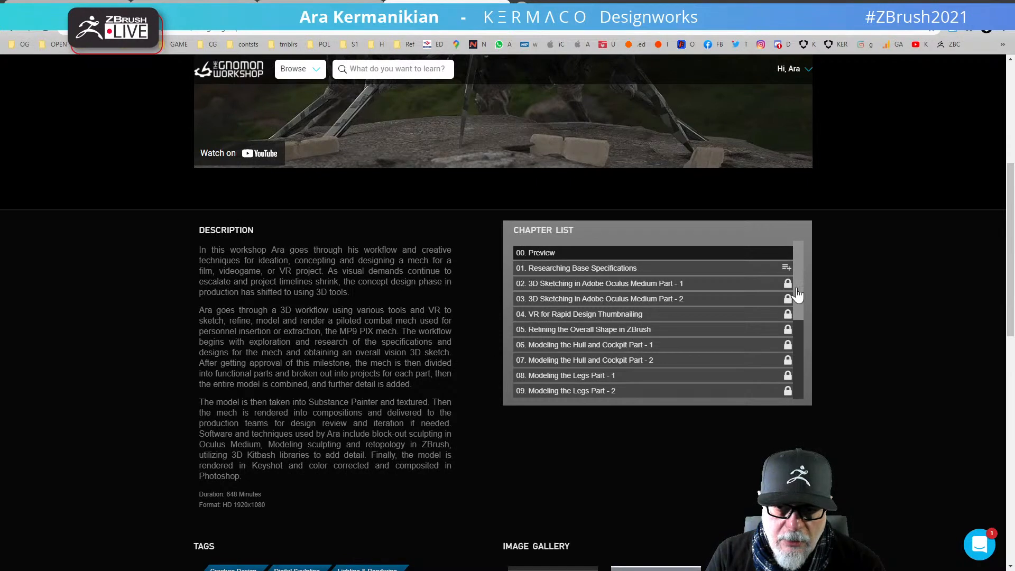
left_click_drag(798, 295, 802, 315)
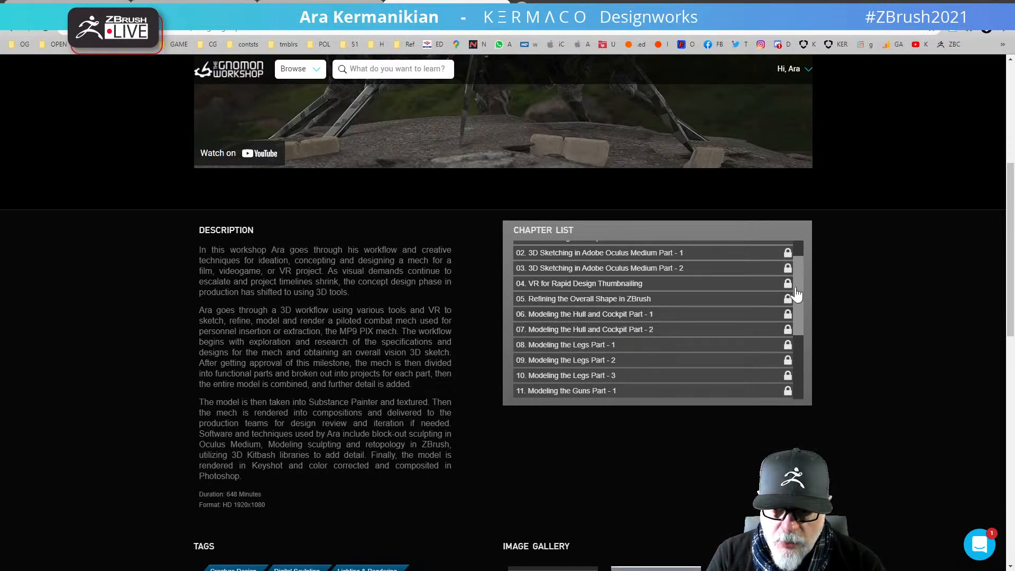
left_click_drag(797, 297, 801, 339)
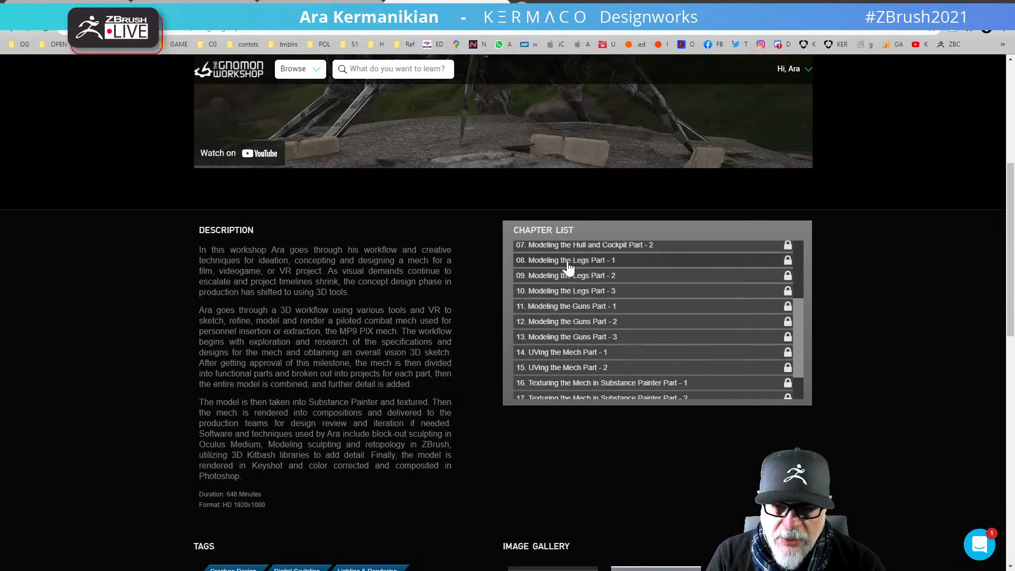
scroll(797, 321, "down", 2)
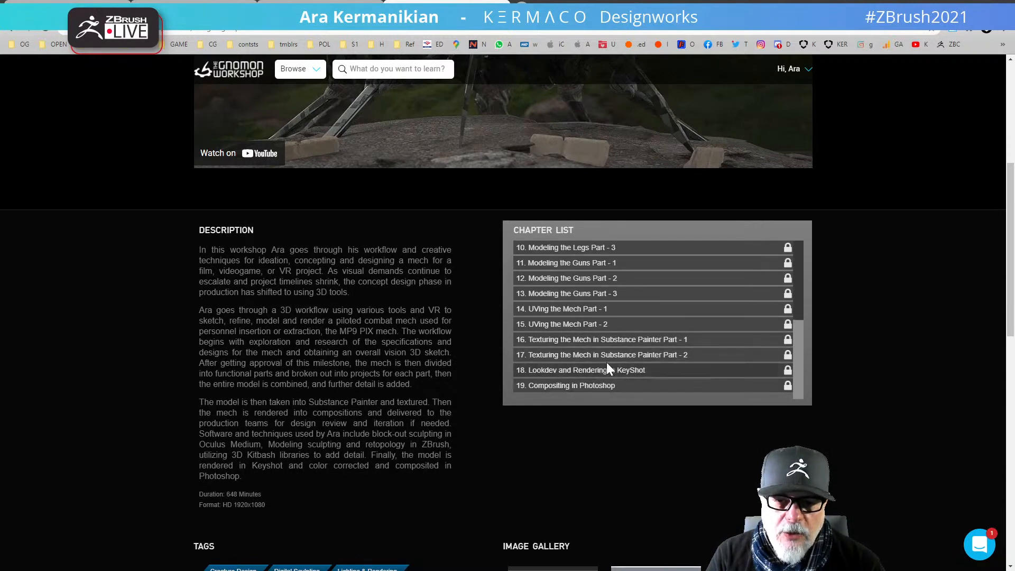
scroll(801, 327, "up", 4)
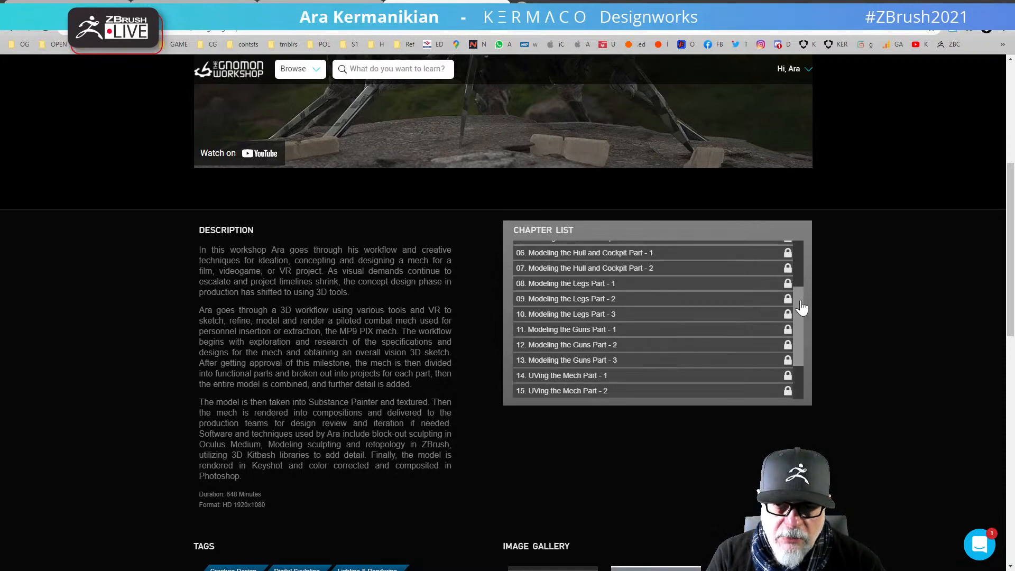
left_click_drag(1010, 282, 518, 159)
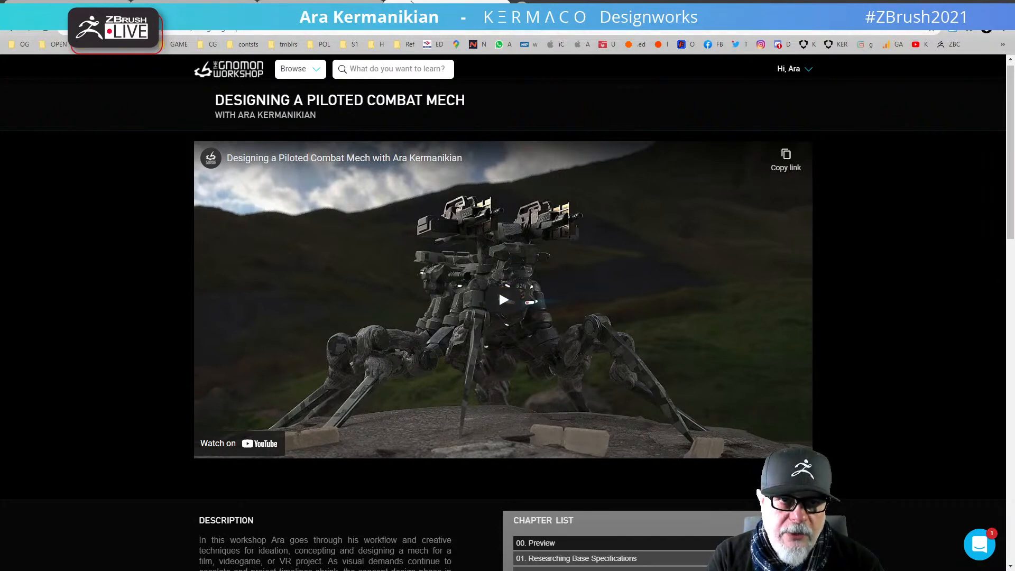
left_click(57, 2)
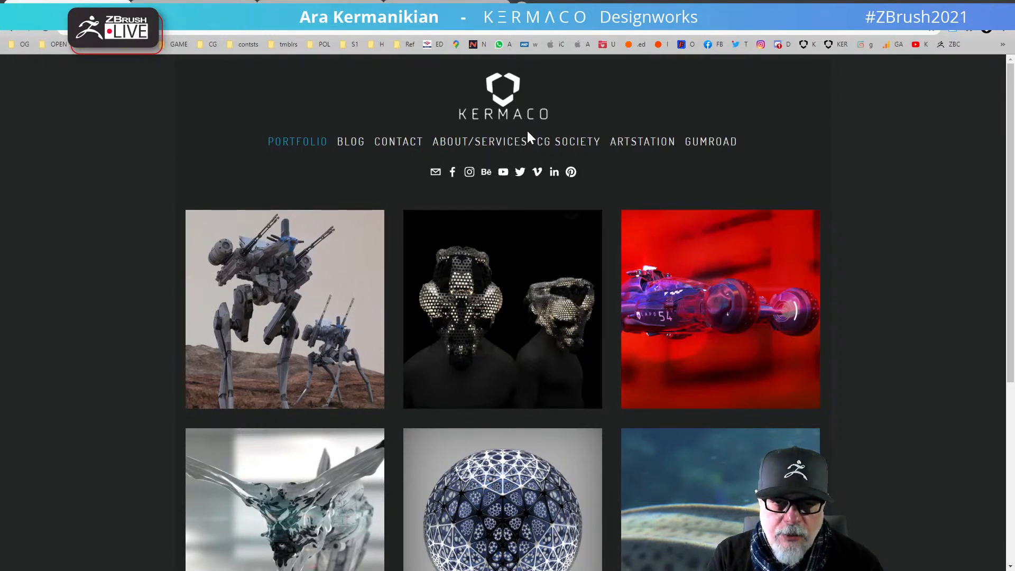
Step: Open the portfolio's linked Instagram profile and browse its posts down to the mech renders
left_click(470, 173)
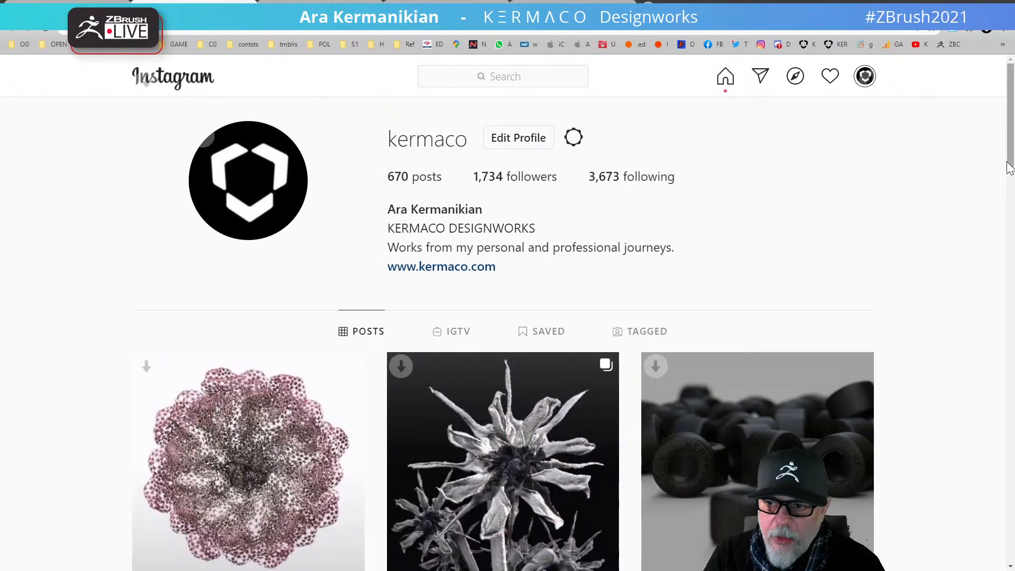
left_click_drag(1009, 165, 1006, 216)
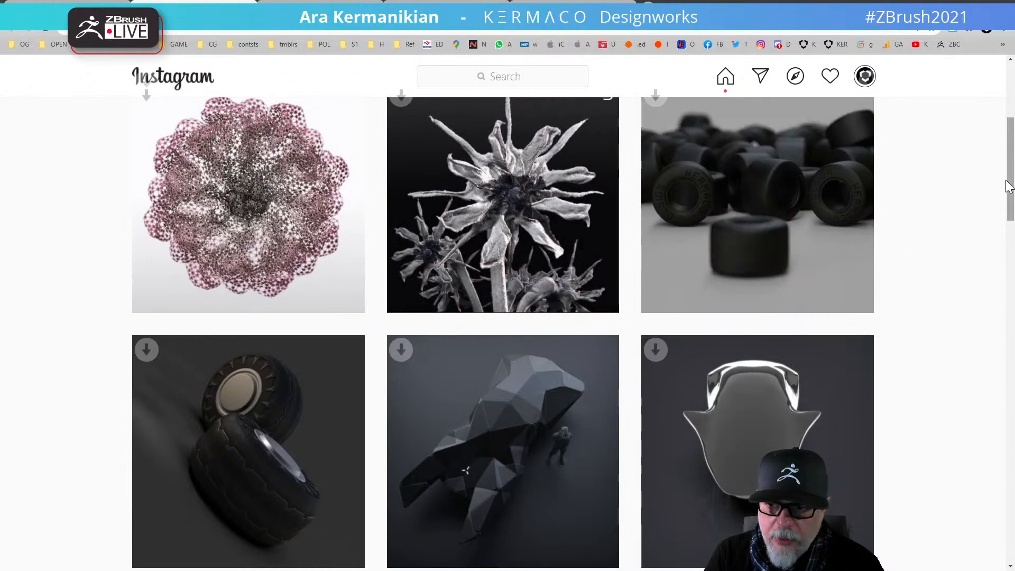
left_click_drag(1010, 190, 1010, 274)
scroll(465, 470, "down", 20)
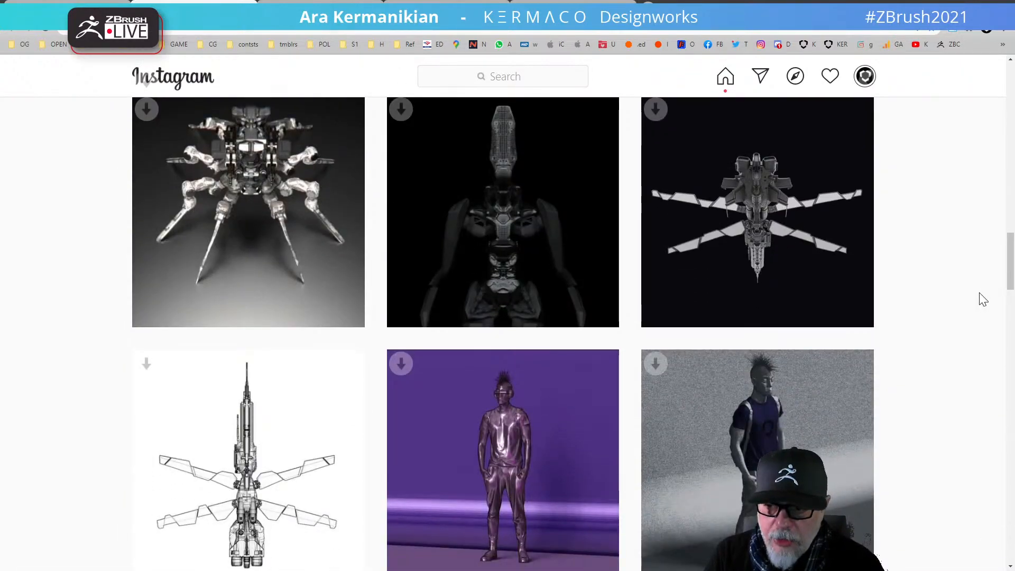
left_click_drag(1010, 285, 1011, 424)
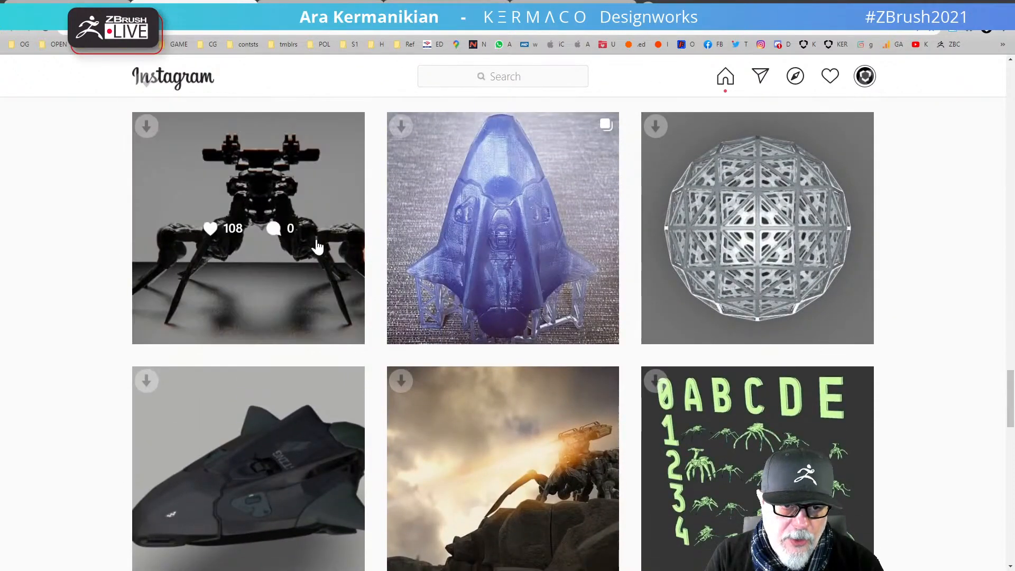
Step: View the mech action render post and the 3D mech thumbnails post, then switch back to ZBrush
left_click(562, 460)
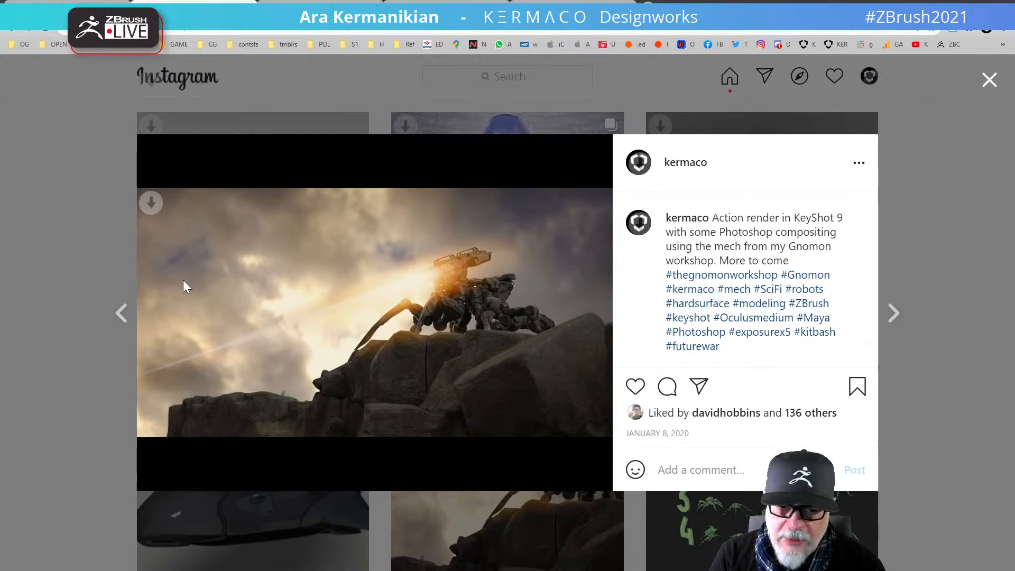
left_click(990, 81)
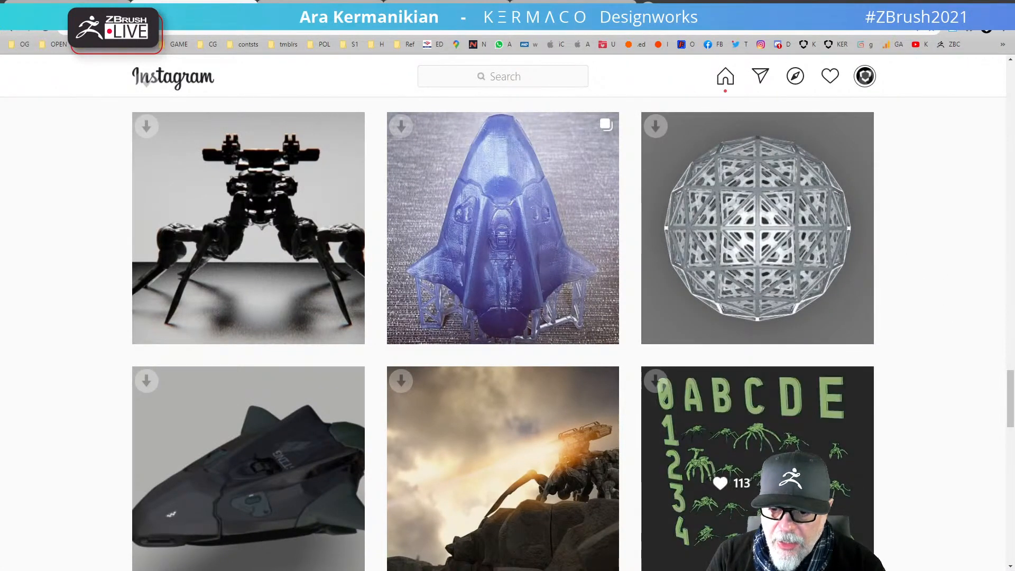
left_click(763, 442)
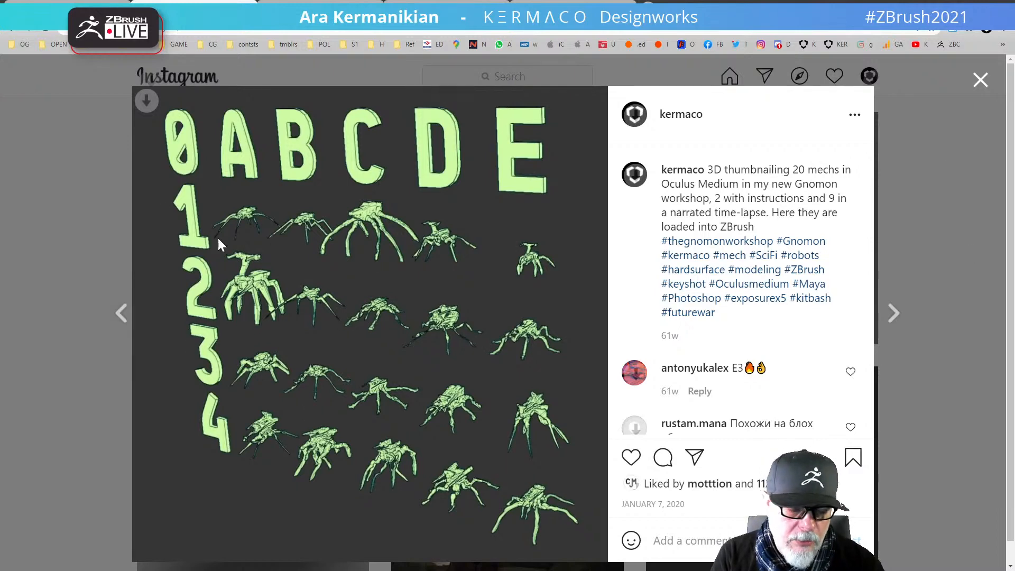
left_click(994, 79)
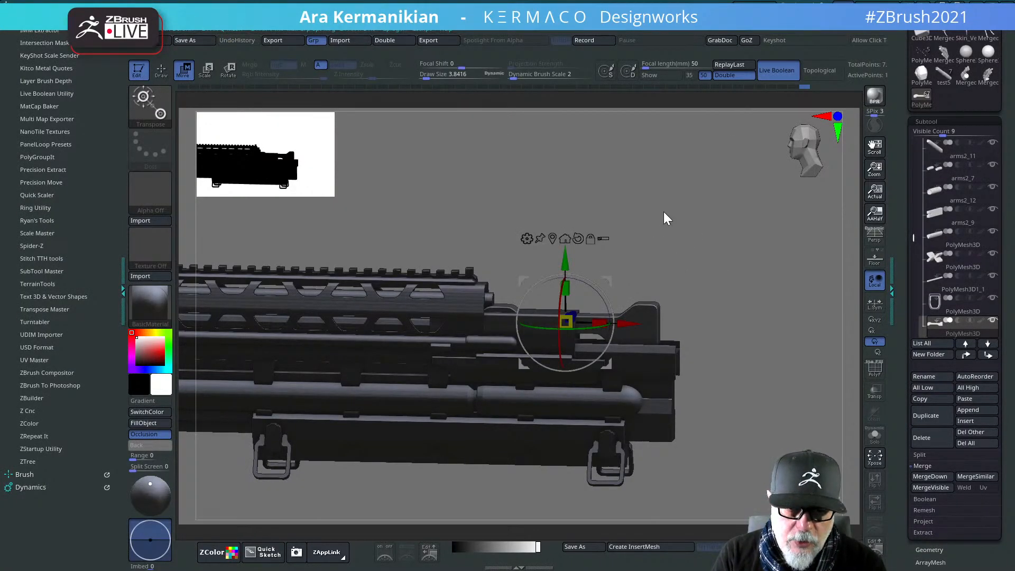
Step: Inspect the whole gun from several angles with perspective on, and bring the tool thumbnails above the subtool list into view
left_click_drag(664, 214, 724, 226)
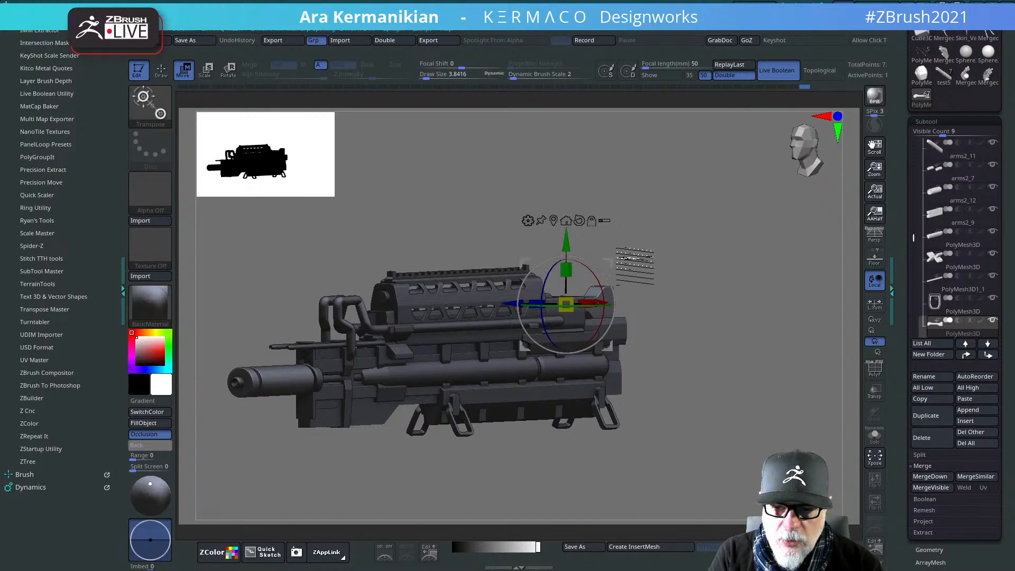
left_click_drag(682, 243, 698, 243)
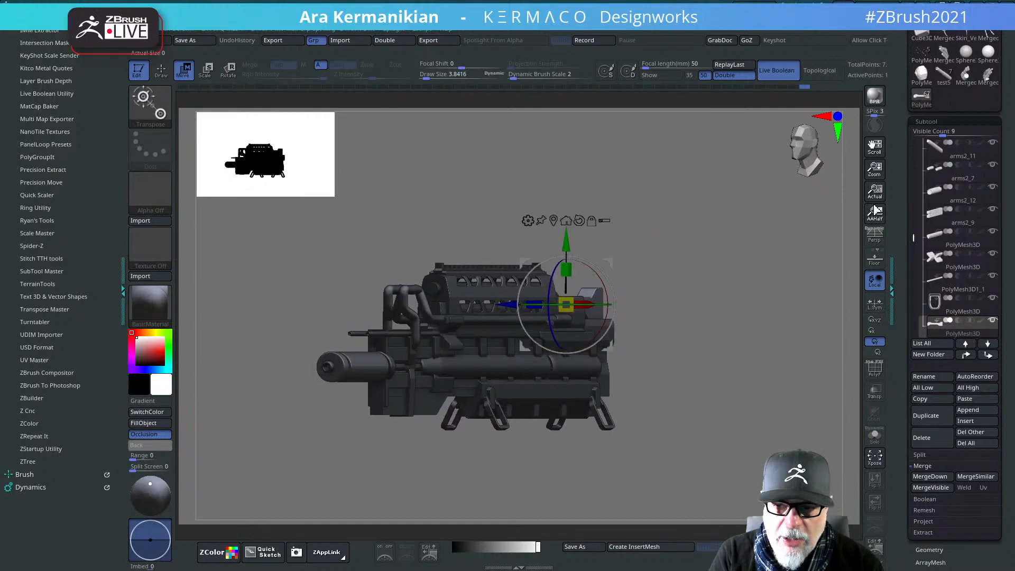
left_click_drag(680, 283, 747, 248)
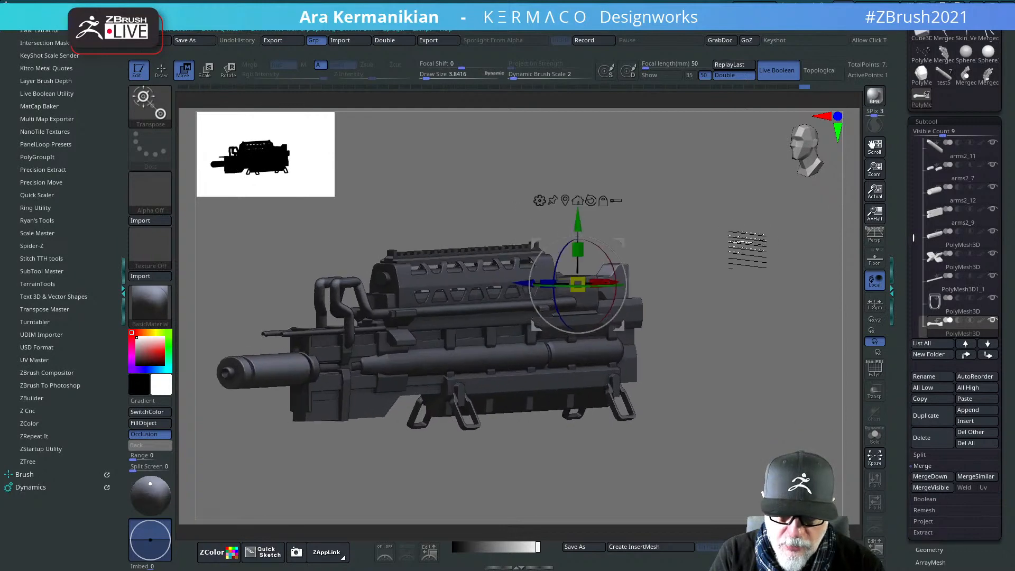
left_click(874, 235)
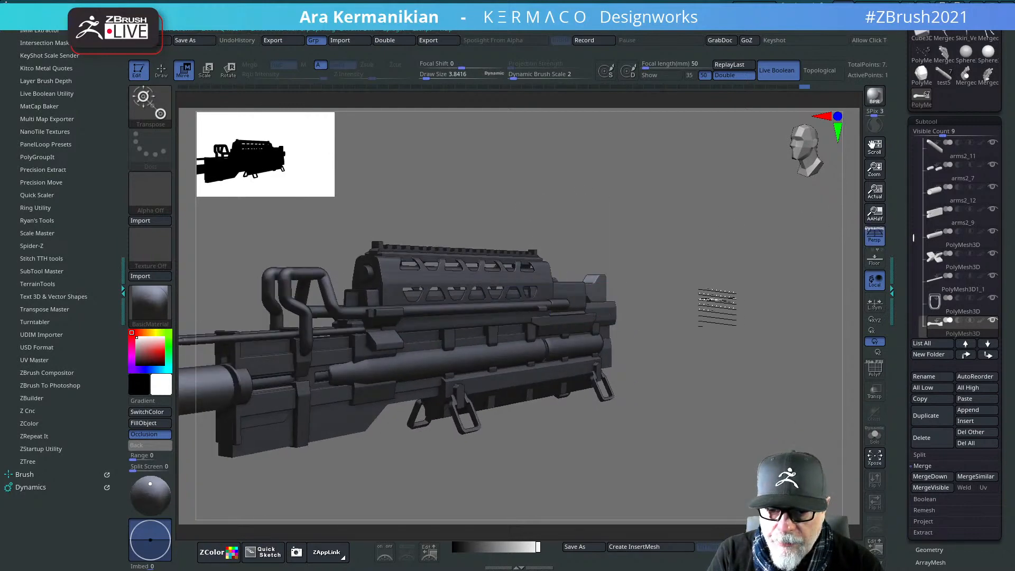
mouse_move(717, 307)
left_mouse_down("alt")
mouse_move(689, 308)
mouse_move(719, 311)
left_mouse_up("alt")
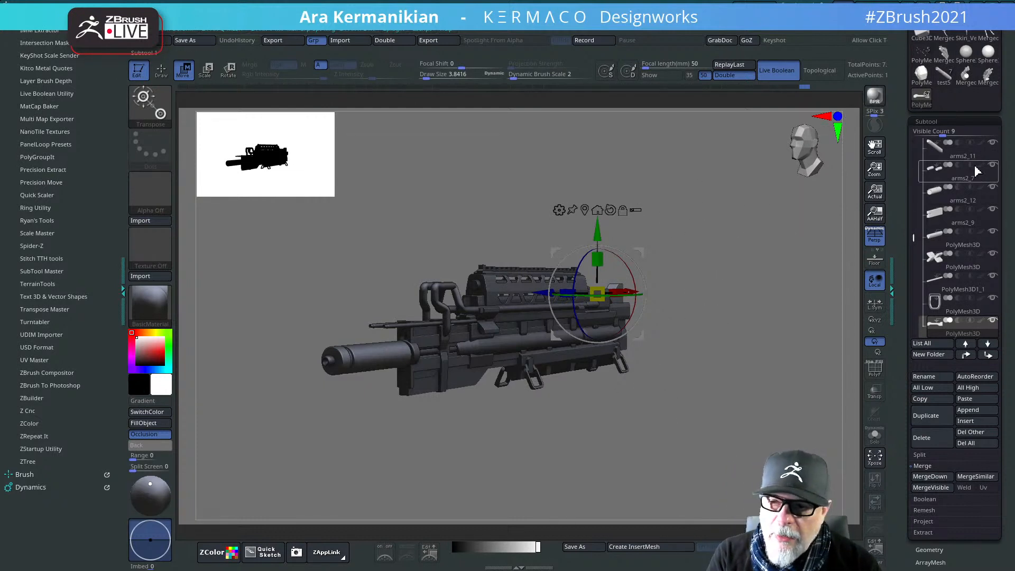
left_click_drag(717, 225, 732, 237, "alt")
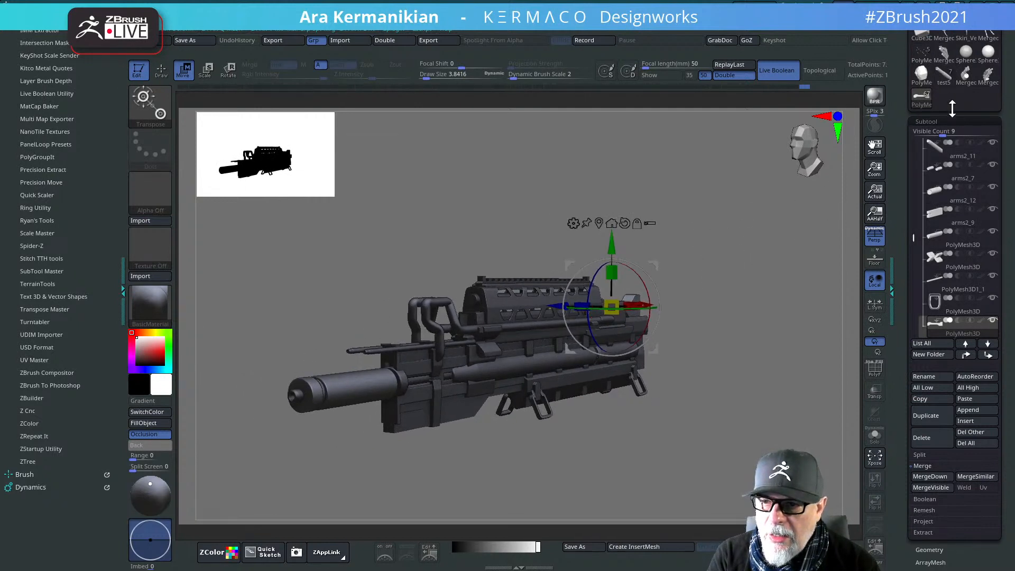
left_click_drag(896, 123, 906, 188)
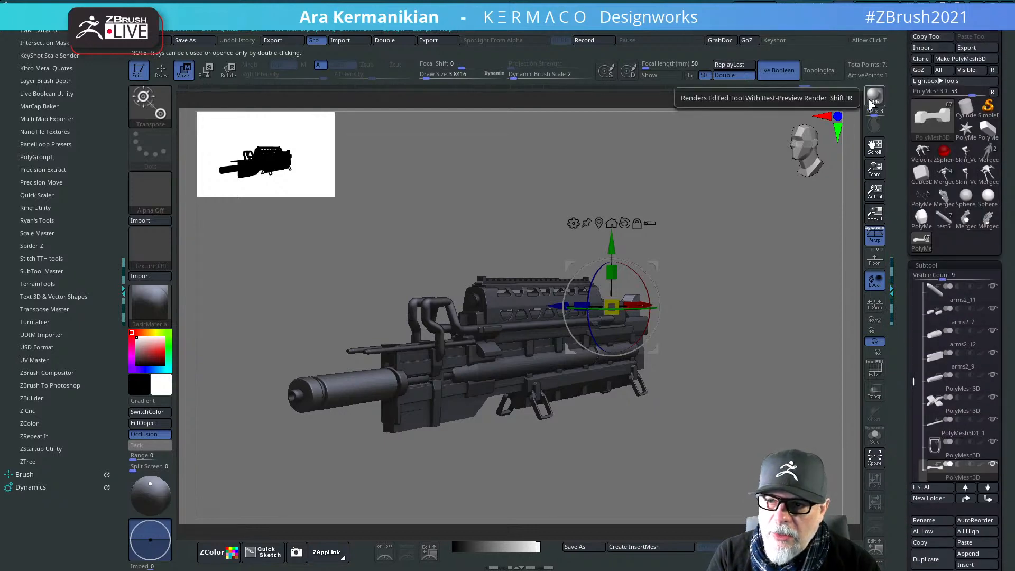
mouse_move(942, 130)
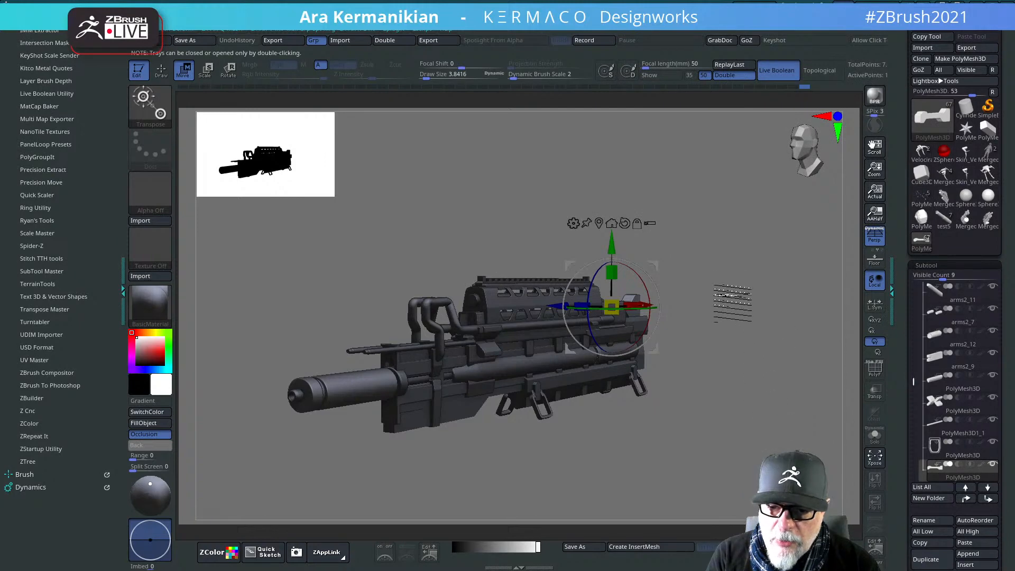
Step: Lift the double-ended bar out of the gun's rear to float above the body, and turn perspective off for a side view
left_click_drag(727, 297, 611, 146)
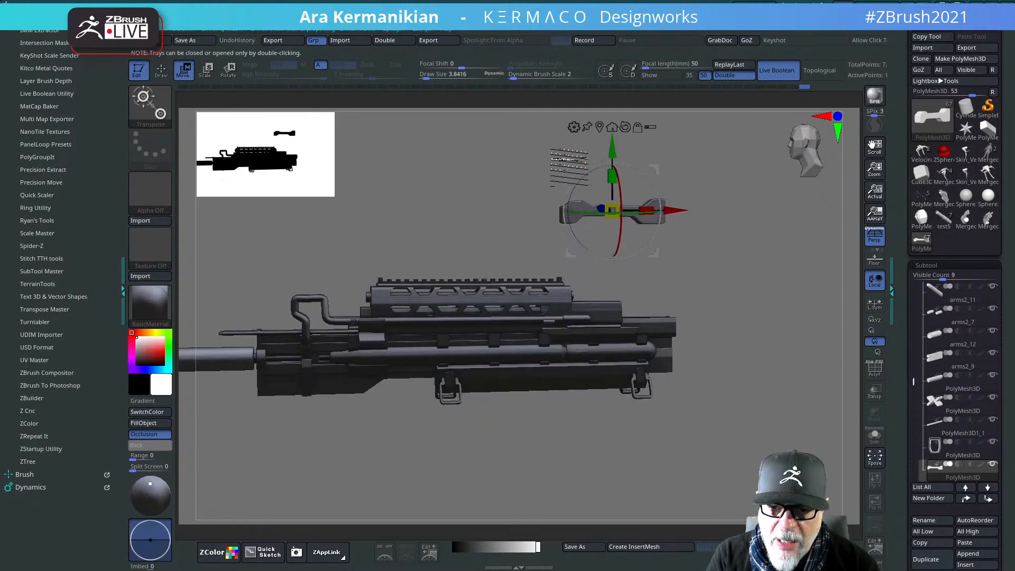
mouse_move(700, 281)
left_mouse_down()
mouse_move(650, 281)
mouse_move(704, 293)
left_mouse_up()
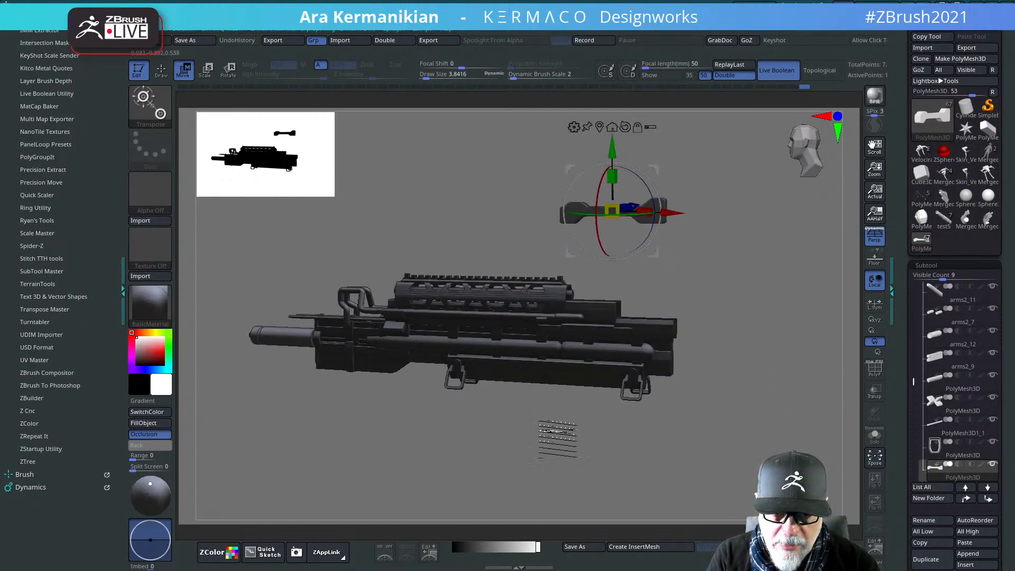
left_click_drag(555, 438, 602, 392)
left_click_drag(752, 347, 814, 337)
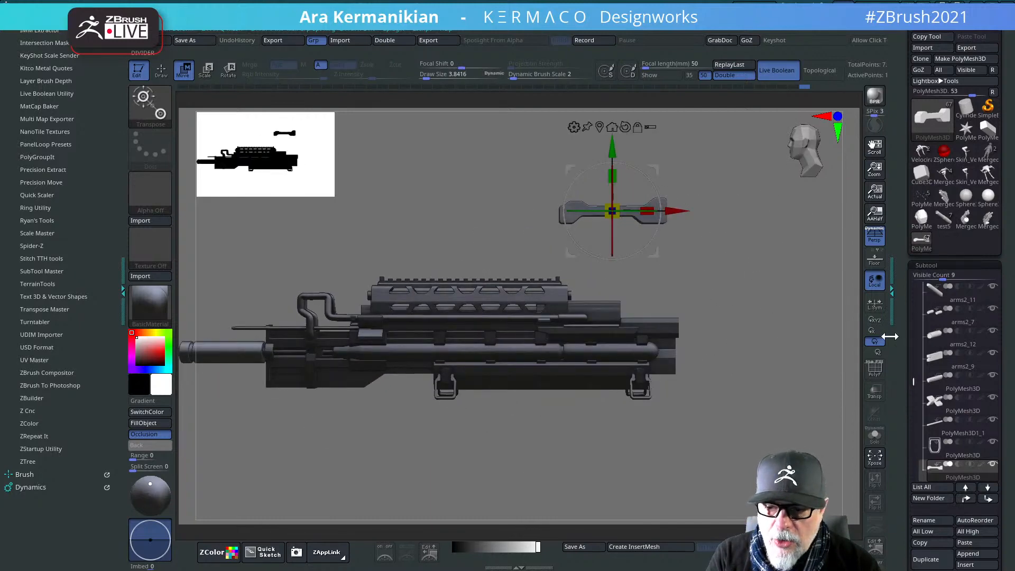
left_click(874, 239)
left_click_drag(755, 227, 782, 270, "alt")
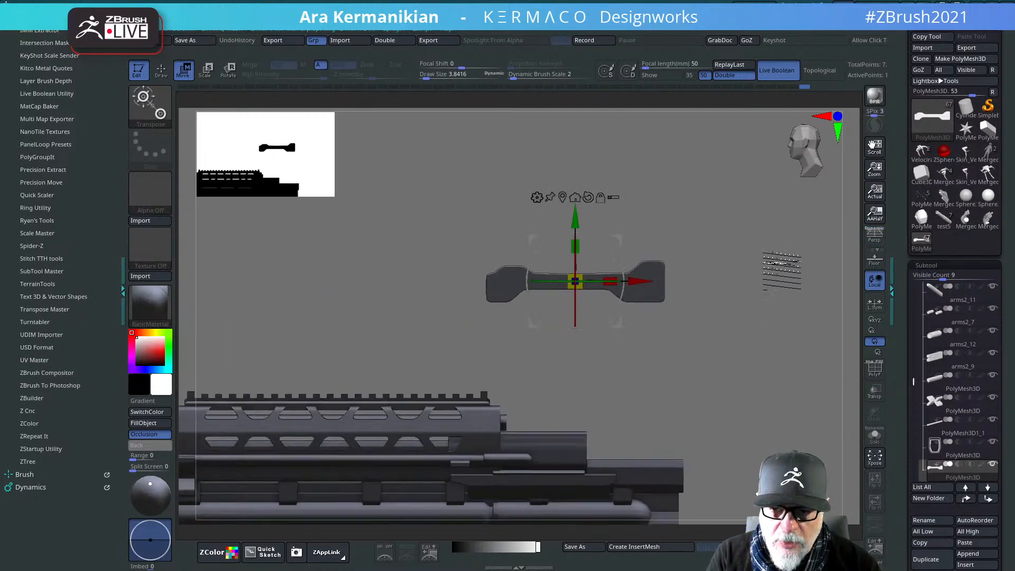
Step: Rotate the floating bar by -90 degrees about its long axis and face its flat side from the gun's side view
left_click_drag(766, 219, 682, 220)
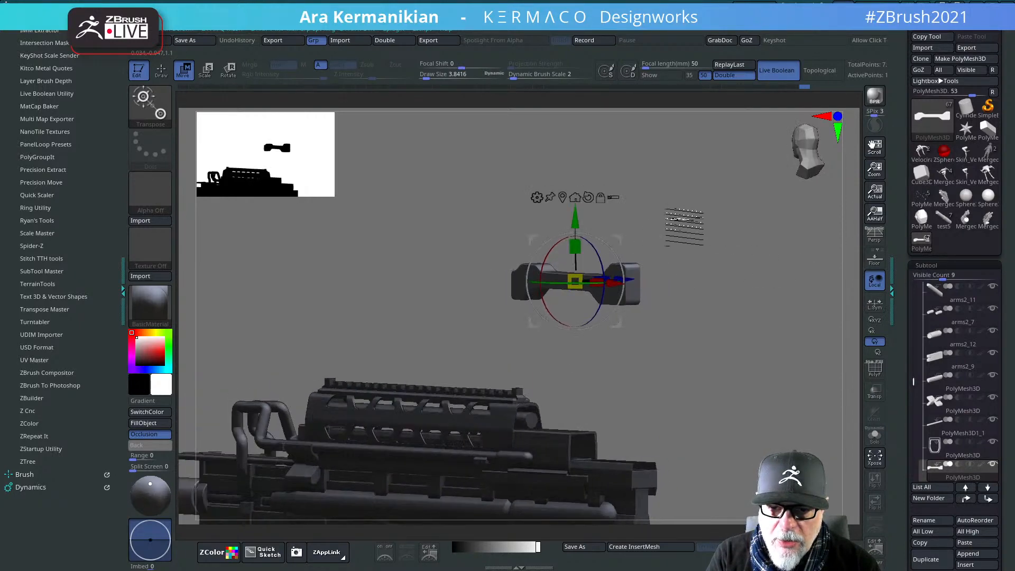
left_click_drag(547, 247, 519, 318, "shift")
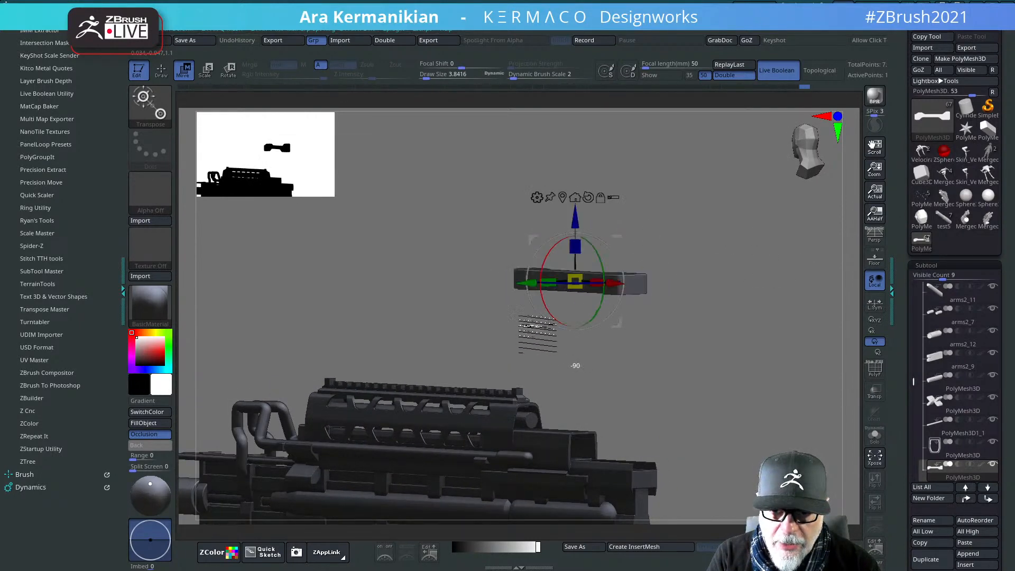
left_click_drag(726, 267, 602, 264)
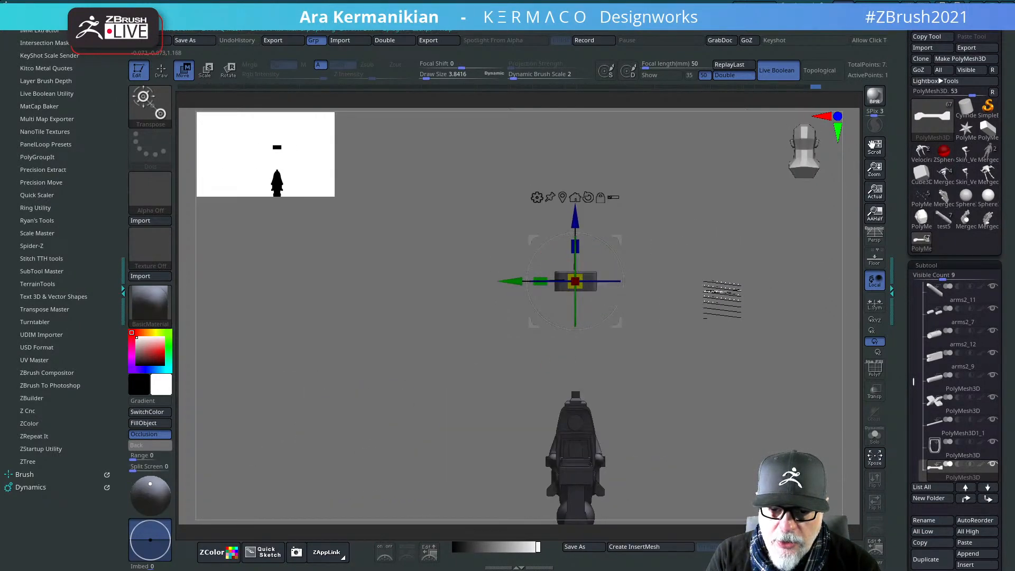
left_click_drag(721, 293, 779, 227)
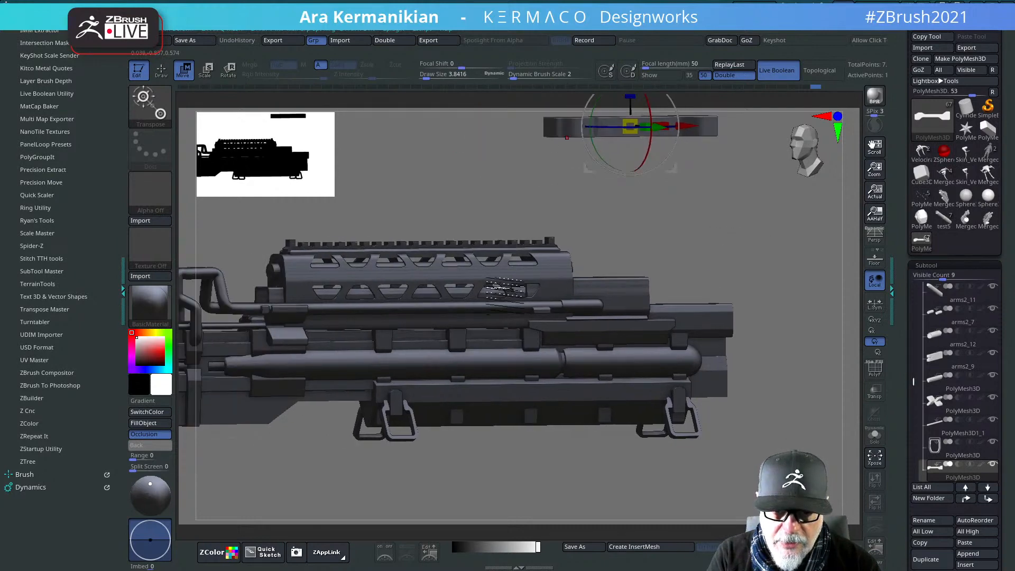
left_click_drag(723, 198, 662, 336, "alt")
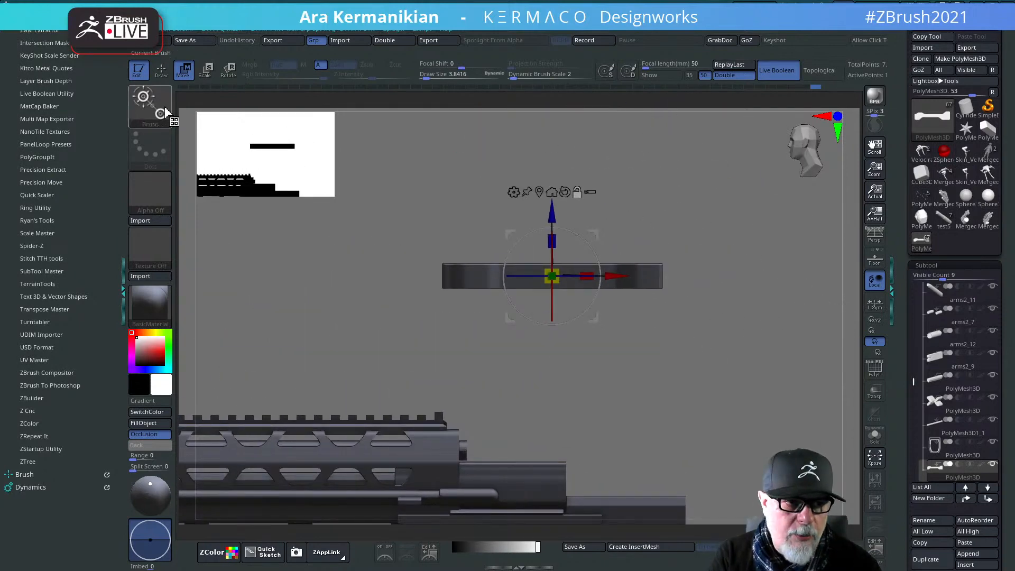
Step: Create a new InsertMesh brush from the rotated bar
scroll(75, 165, "up", 10)
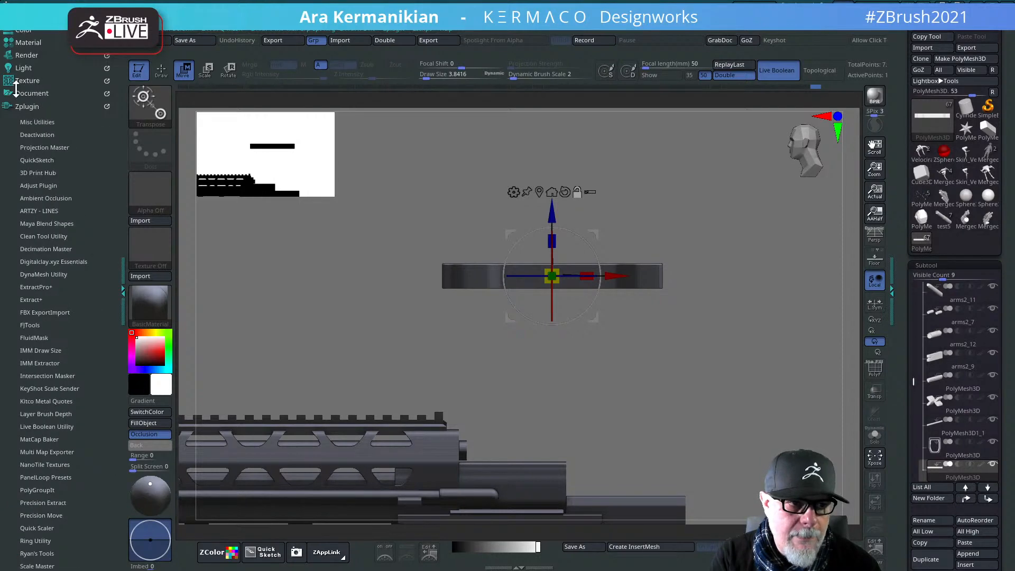
left_click(29, 105)
left_click(25, 119)
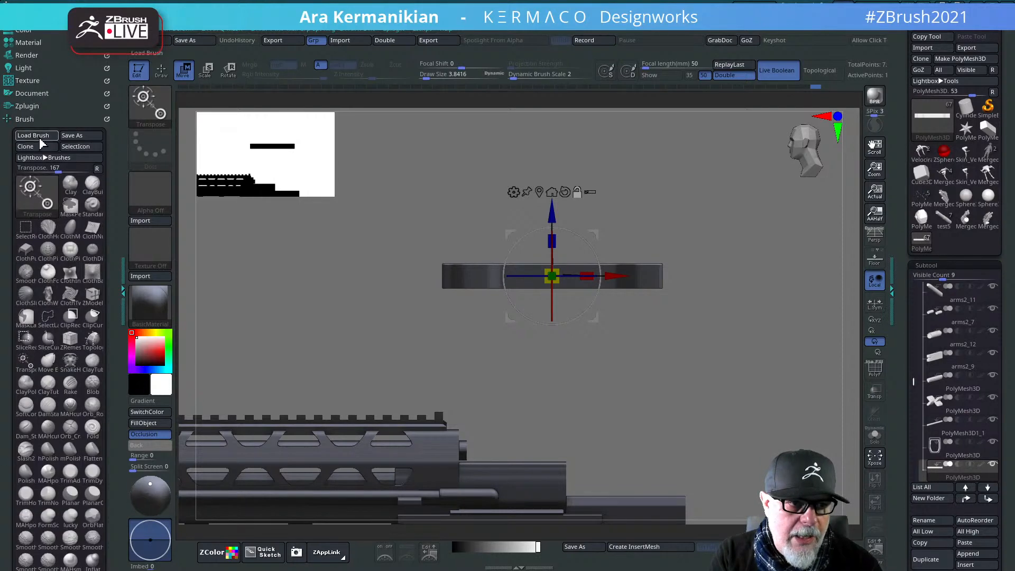
mouse_move(110, 260)
left_mouse_down()
mouse_move(108, 106)
mouse_move(108, 126)
left_mouse_up()
left_click(29, 208)
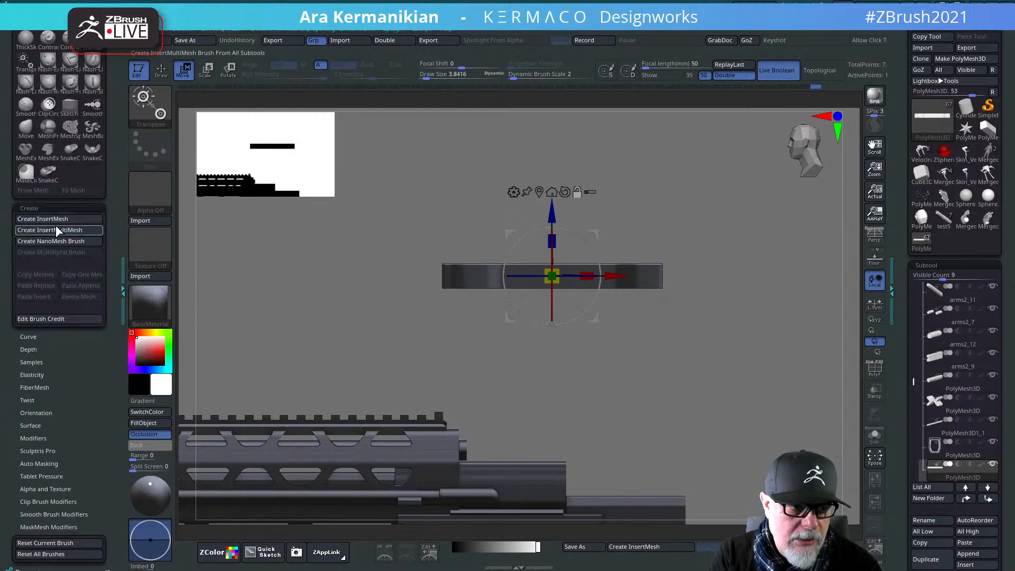
left_click(67, 219)
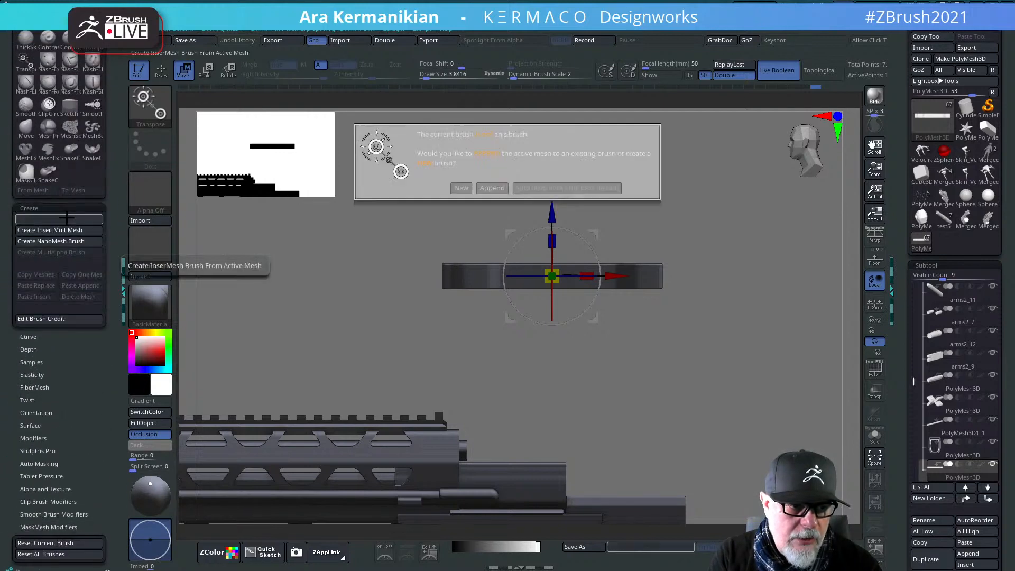
left_click(460, 188)
Step: Make the gun's upper housing the active subtool, insert the bar mesh on its side, and check the placement from above
left_click_drag(653, 381, 667, 298, "alt")
left_click_drag(667, 238, 677, 240, "alt")
left_click_drag(687, 280, 680, 286)
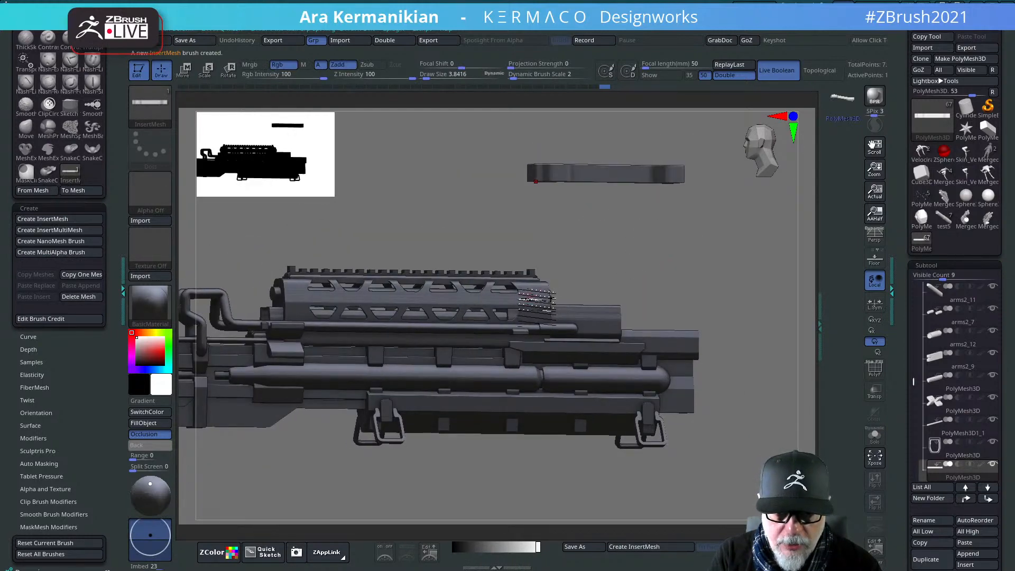
left_click(550, 303, "alt")
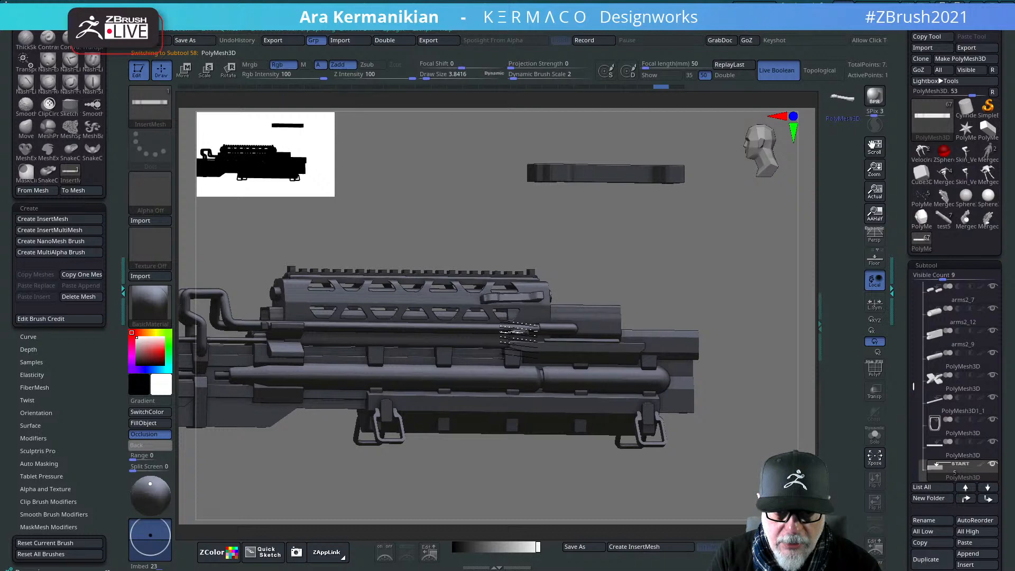
left_click_drag(684, 245, 703, 305)
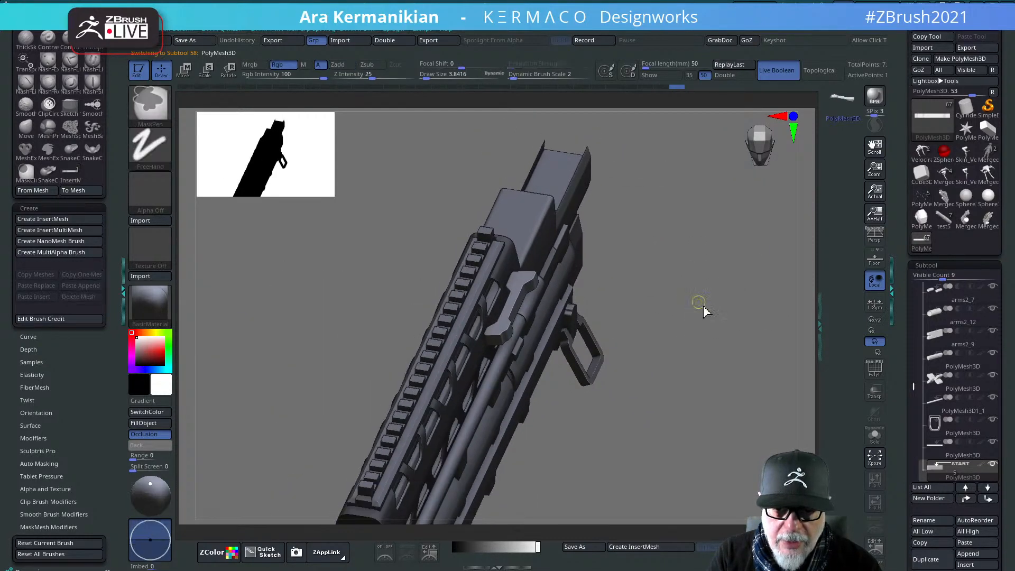
Step: Split the inserted bar from the gun's upper housing into its own subtool
key("space")
left_click(681, 437)
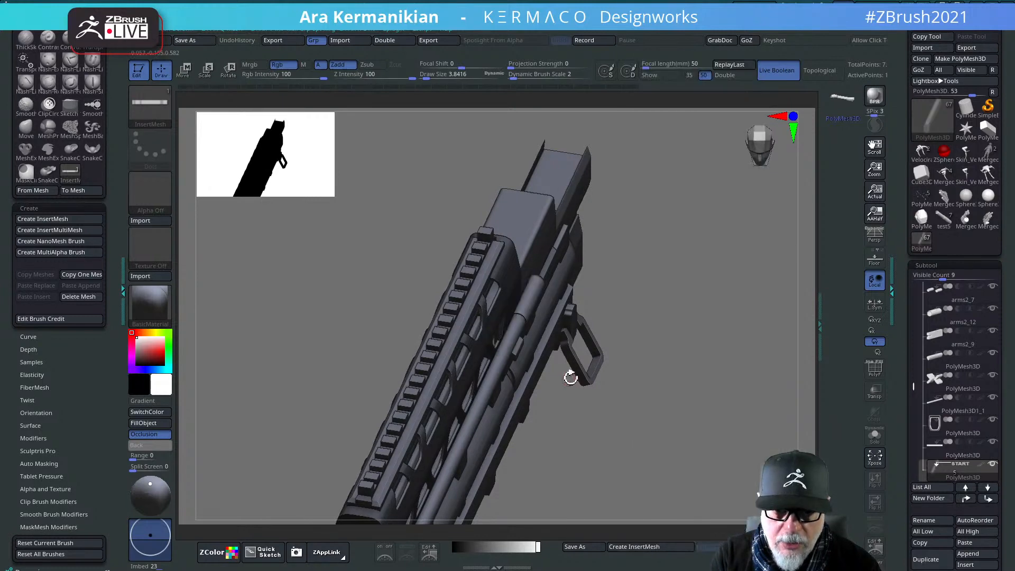
left_click_drag(702, 355, 619, 306)
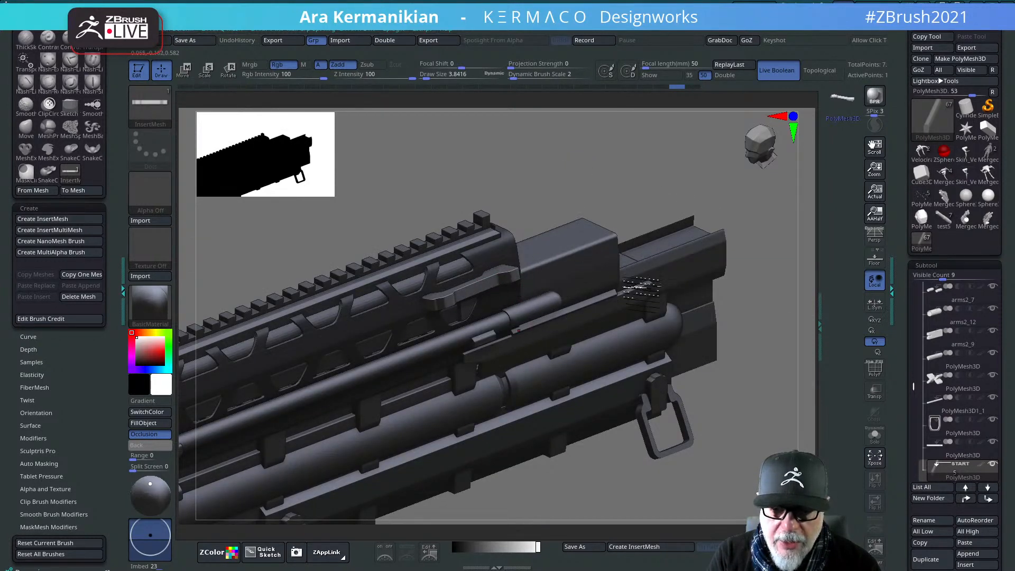
key("space")
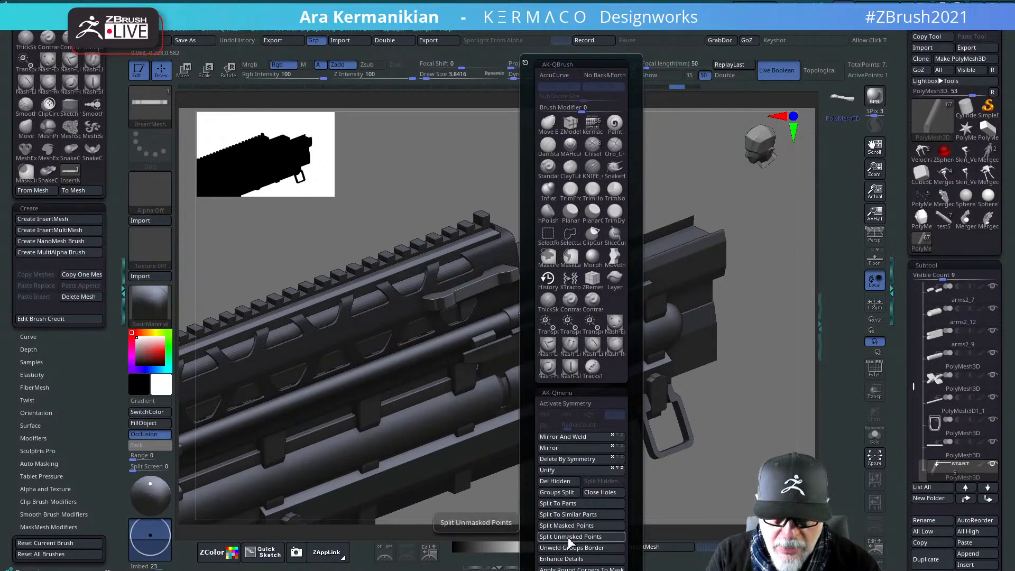
left_click(576, 525)
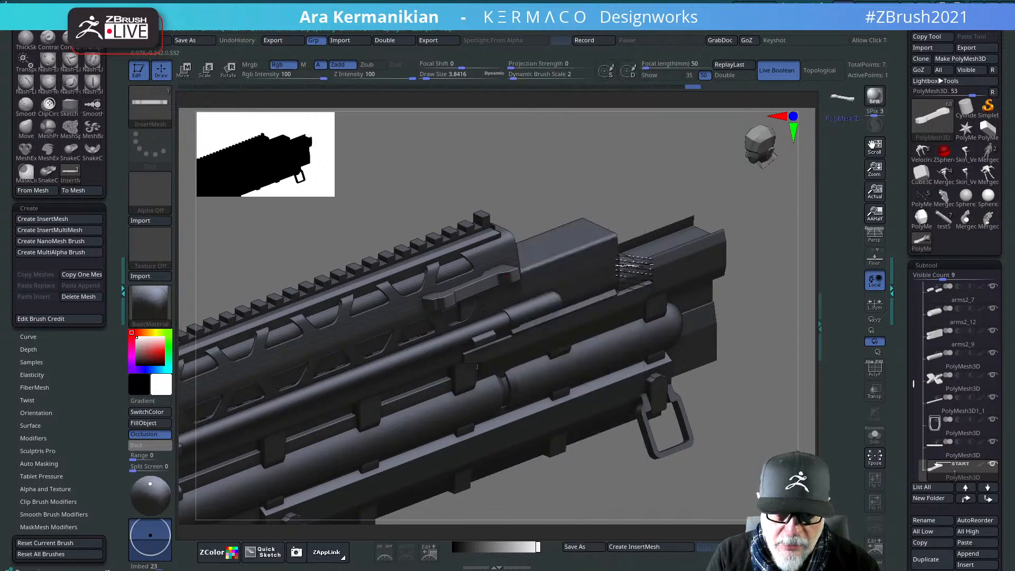
Step: Apply Mirror And Weld to the split-off bar to add a matching one on the gun's opposite side
key("ctrl+q")
left_click(562, 446)
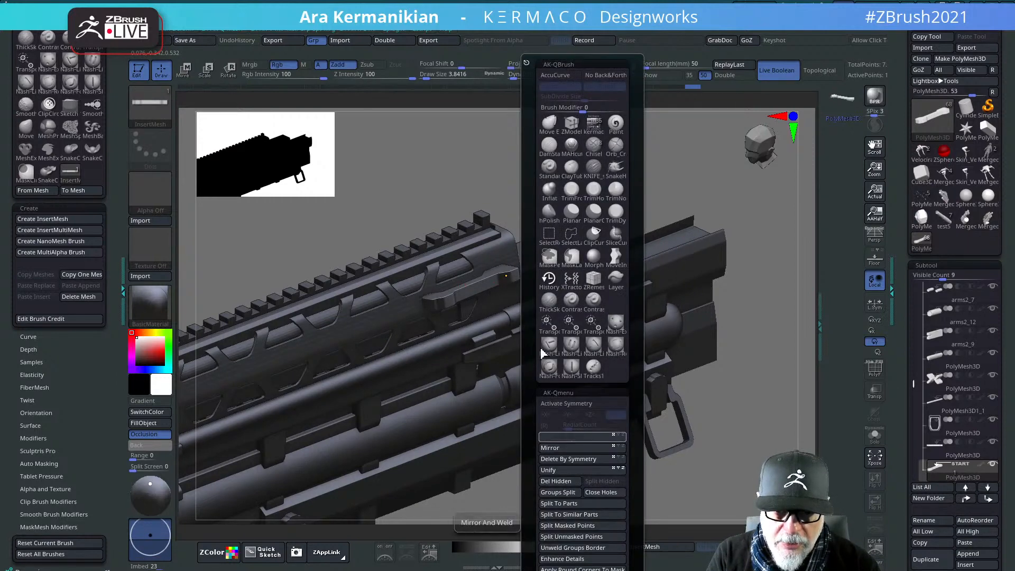
mouse_move(761, 351)
left_mouse_down()
mouse_move(781, 363)
mouse_move(773, 365)
left_mouse_up()
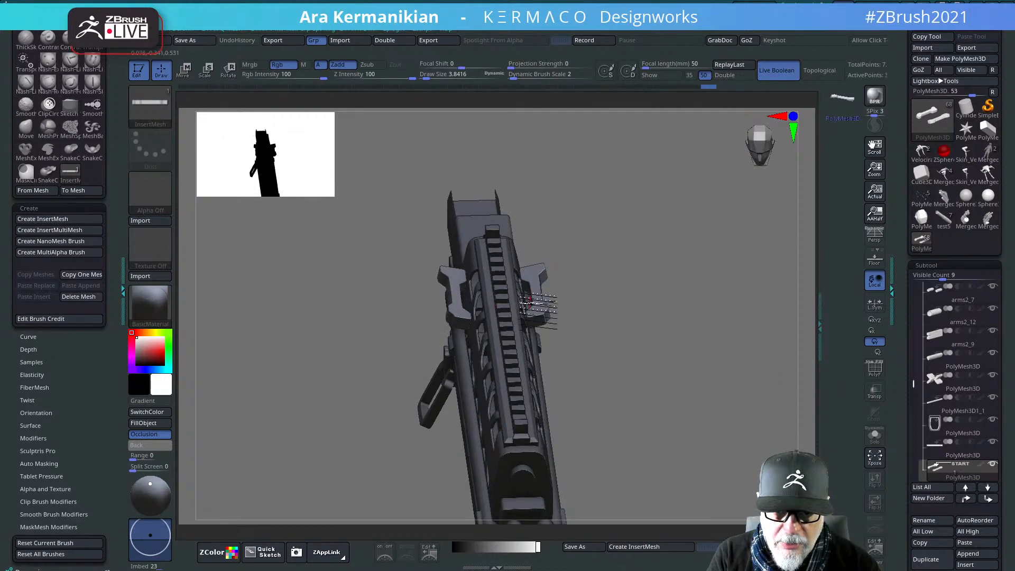
left_click_drag(658, 331, 527, 283)
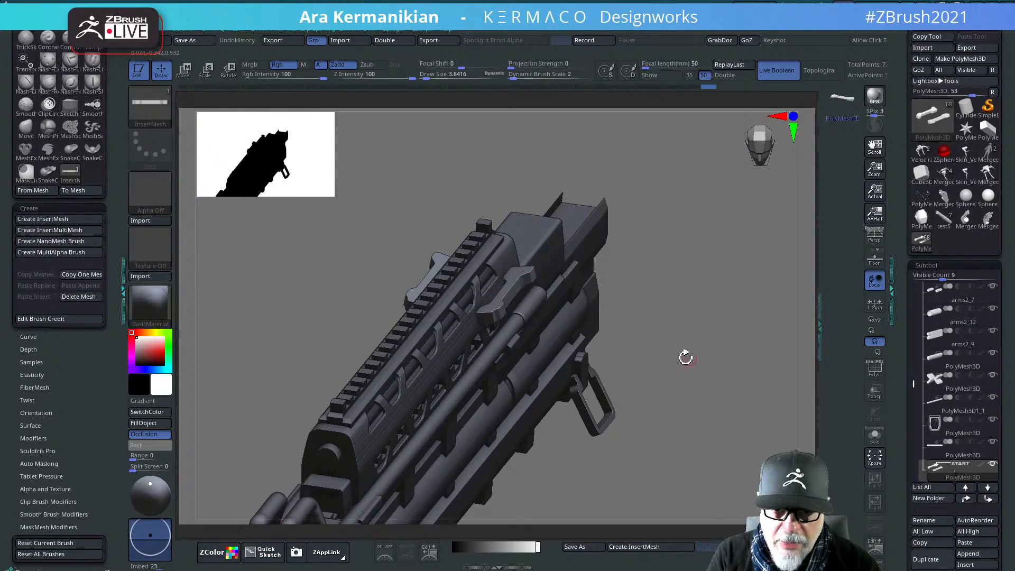
left_click_drag(684, 356, 602, 286)
Step: Try inserting an extra bar mesh on the existing side bar beside the upper housing
left_click_drag(670, 280, 726, 344)
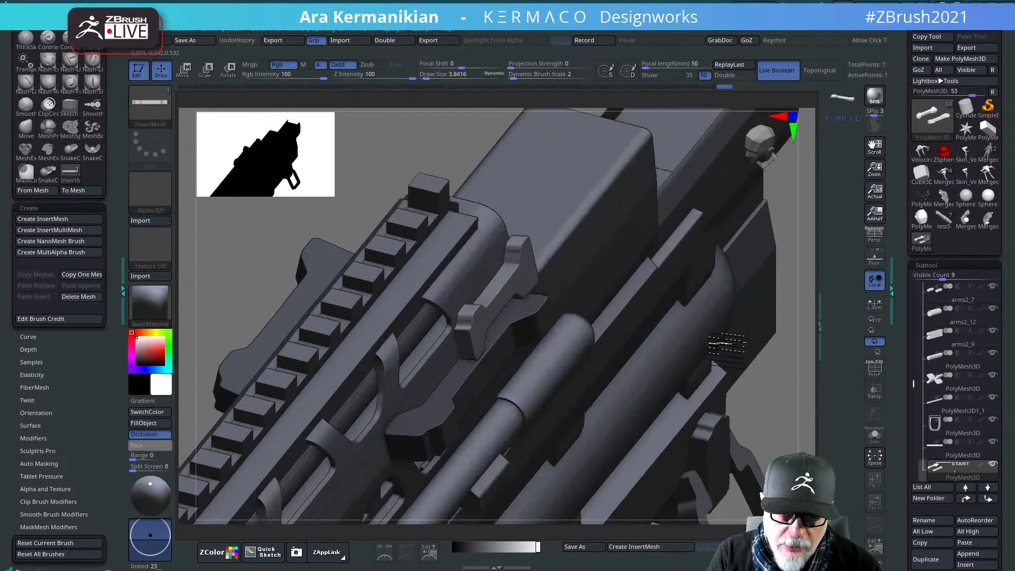
key("ctrl+z")
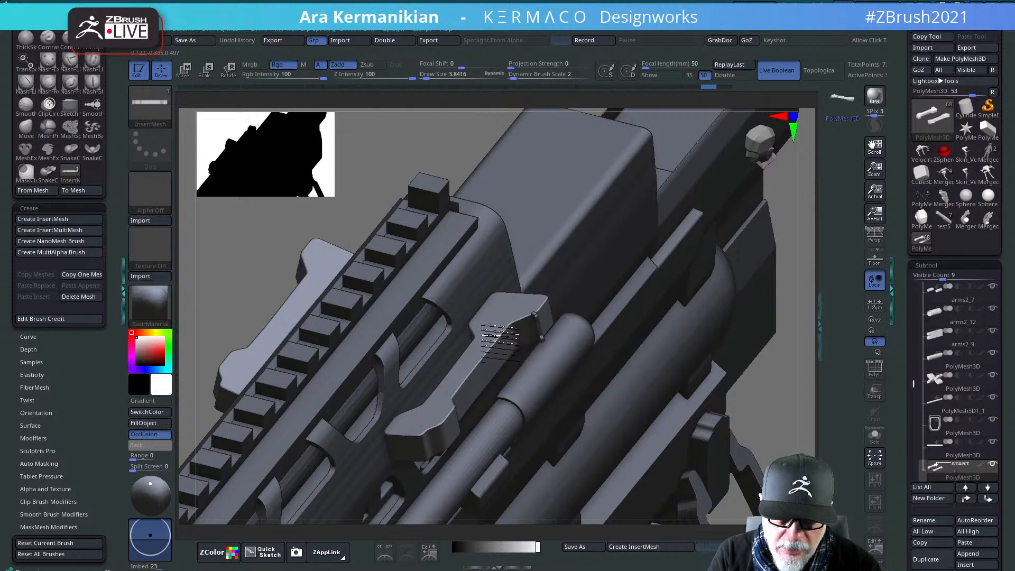
left_click_drag(492, 335, 494, 335)
left_click_drag(764, 355, 567, 306)
left_click_drag(624, 206, 661, 249)
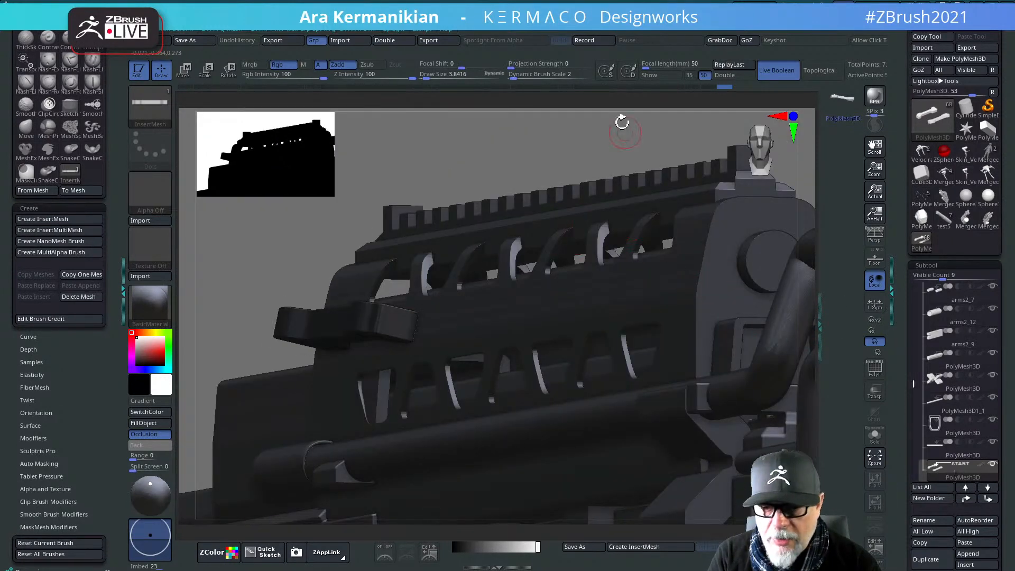
left_click_drag(621, 123, 486, 132)
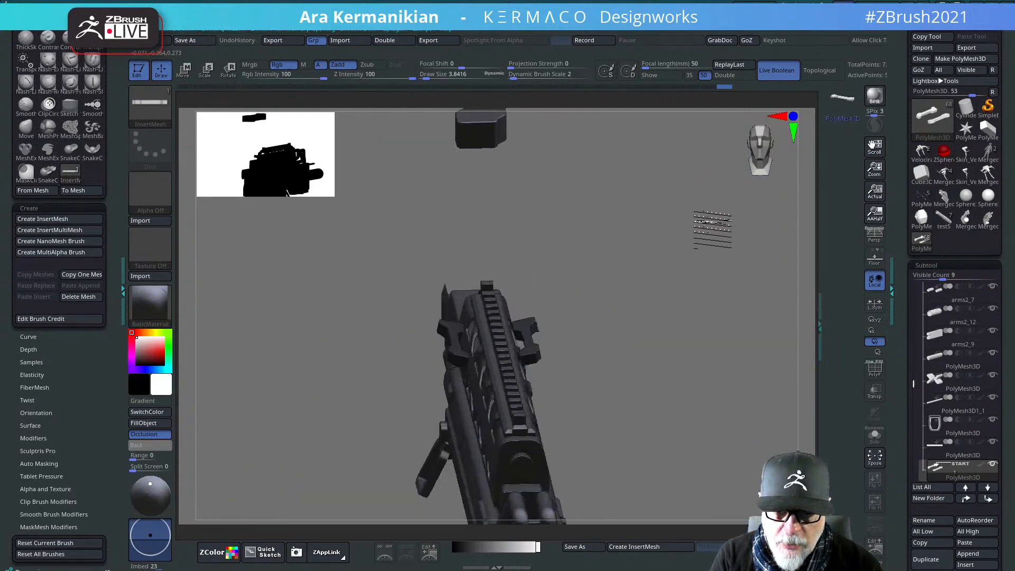
mouse_move(713, 228)
left_mouse_down()
mouse_move(708, 287)
mouse_move(730, 331)
mouse_move(716, 317)
mouse_move(683, 320)
mouse_move(732, 274)
mouse_move(485, 284)
mouse_move(509, 283)
left_mouse_up()
key("ctrl+shift")
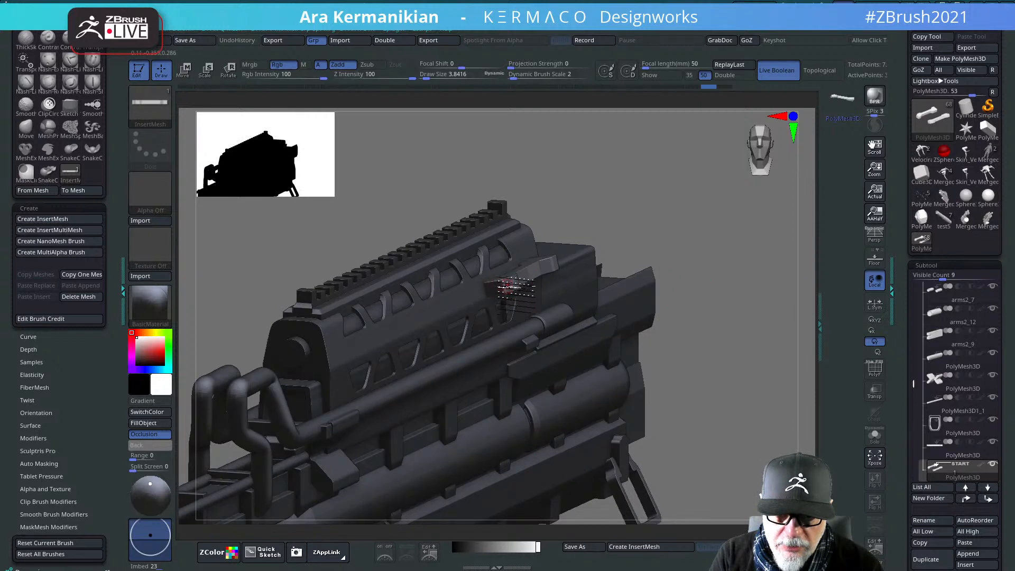
Step: Turn perspective on and bring the whole gun and the floating bar into a side view
left_click_drag(729, 287, 646, 297, "alt")
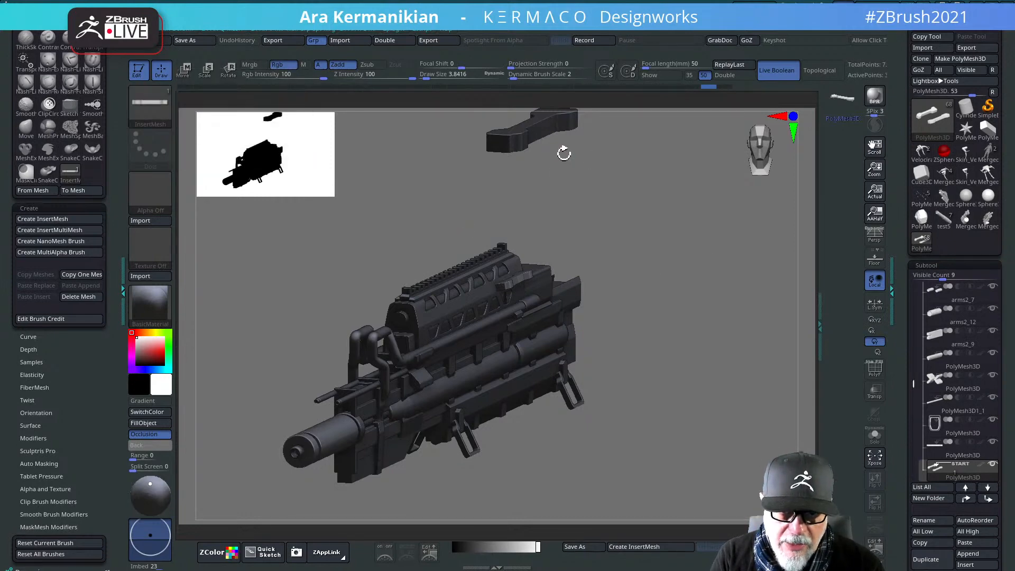
mouse_move(952, 315)
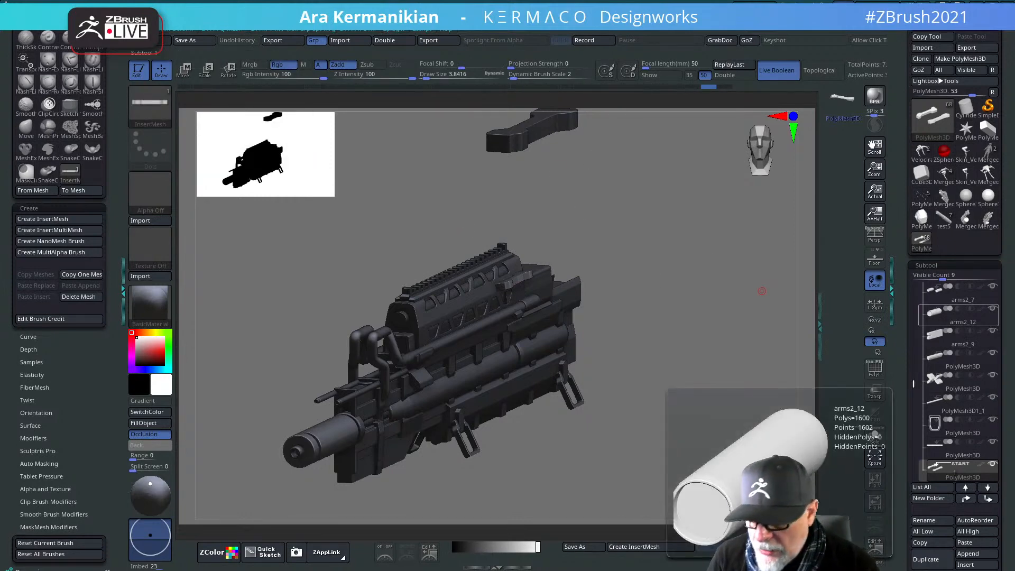
left_click_drag(747, 335, 727, 279)
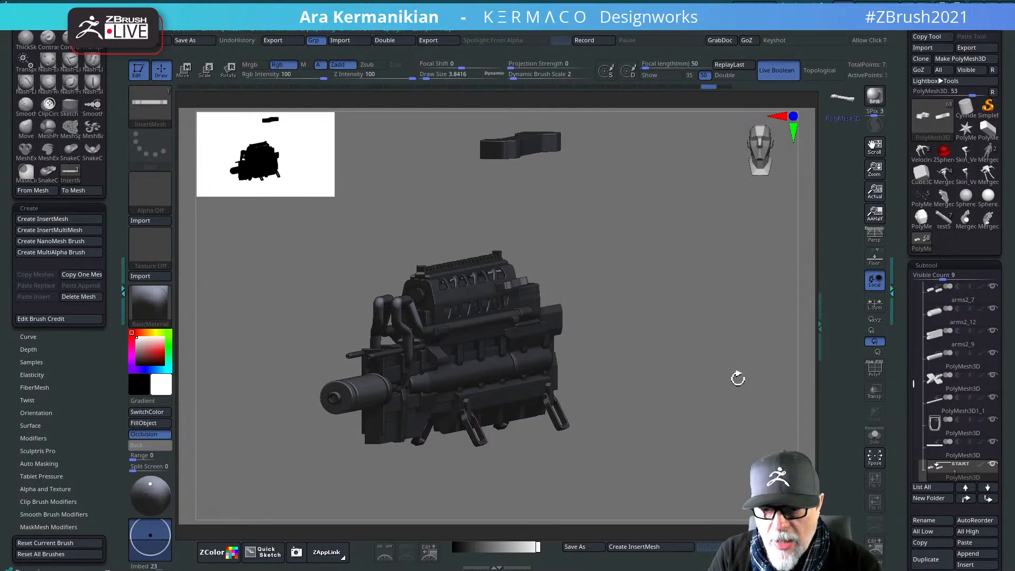
mouse_move(737, 378)
left_mouse_down()
mouse_move(720, 364)
mouse_move(692, 399)
mouse_move(696, 388)
mouse_move(721, 385)
mouse_move(739, 404)
mouse_move(741, 379)
left_mouse_up()
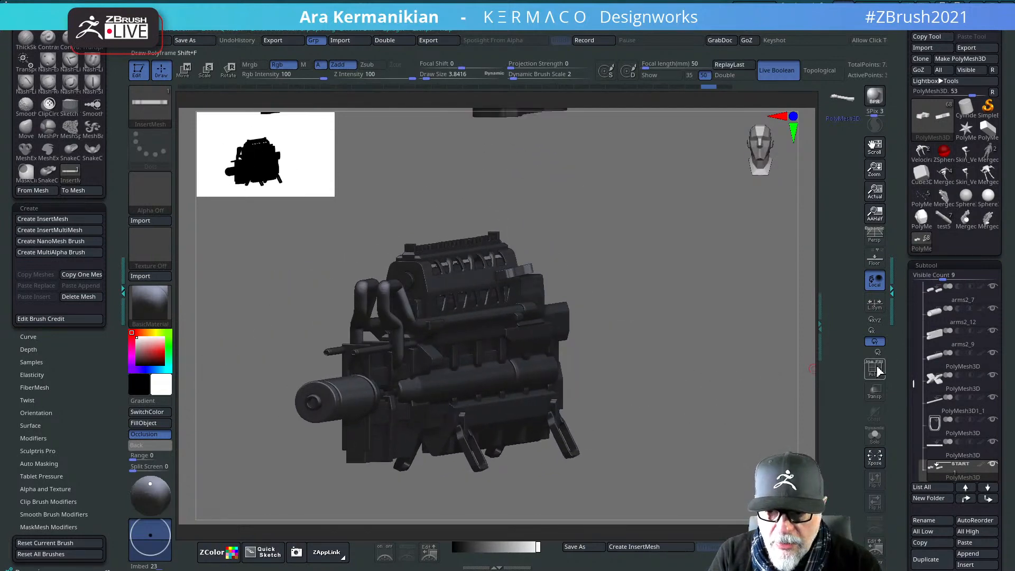
left_click(874, 236)
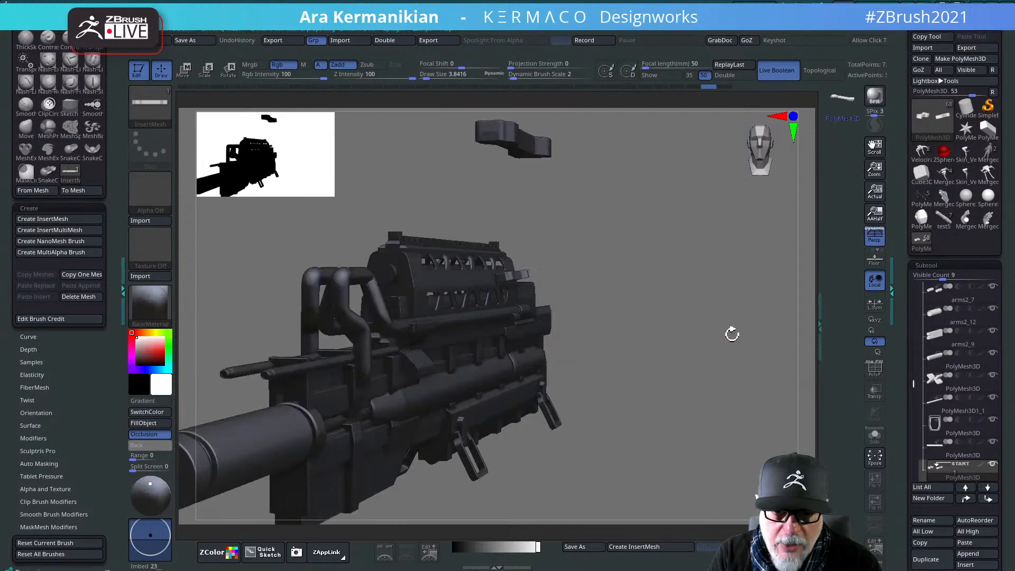
left_click_drag(732, 334, 702, 327)
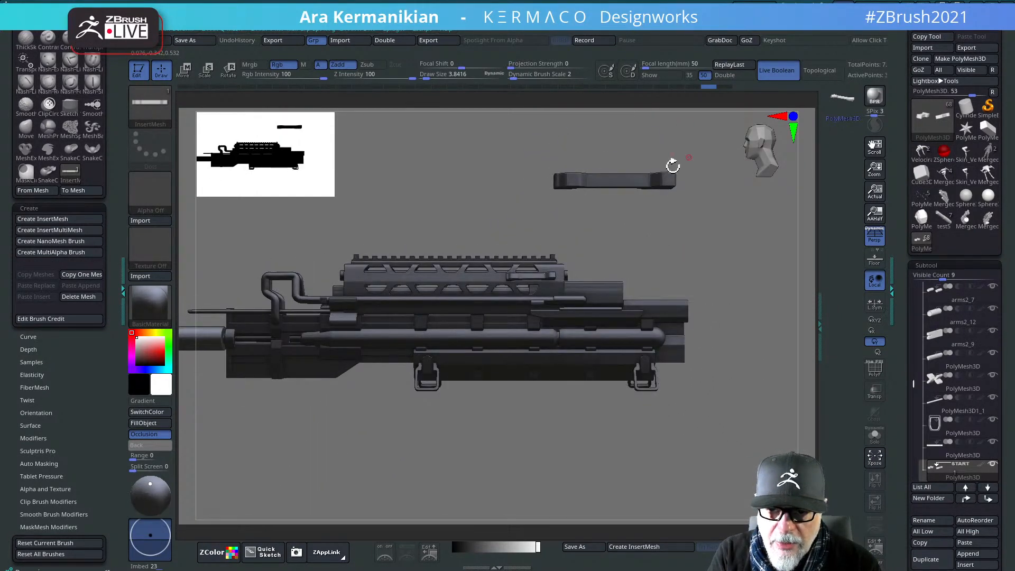
Step: Make the floating bar the active subtool and undo its rotation and lift above the gun
left_click(674, 185, "alt")
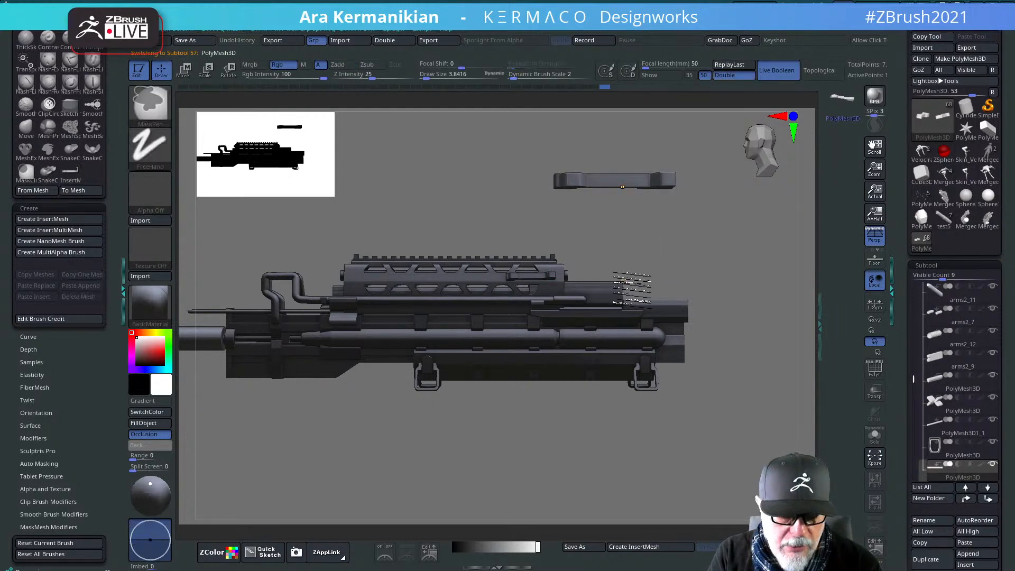
key("ctrl+z")
key("ctrl+z")
Step: Examine the assembled gun from front three-quarter angles and up close around the rear housing and side bars
left_click_drag(662, 244, 733, 254)
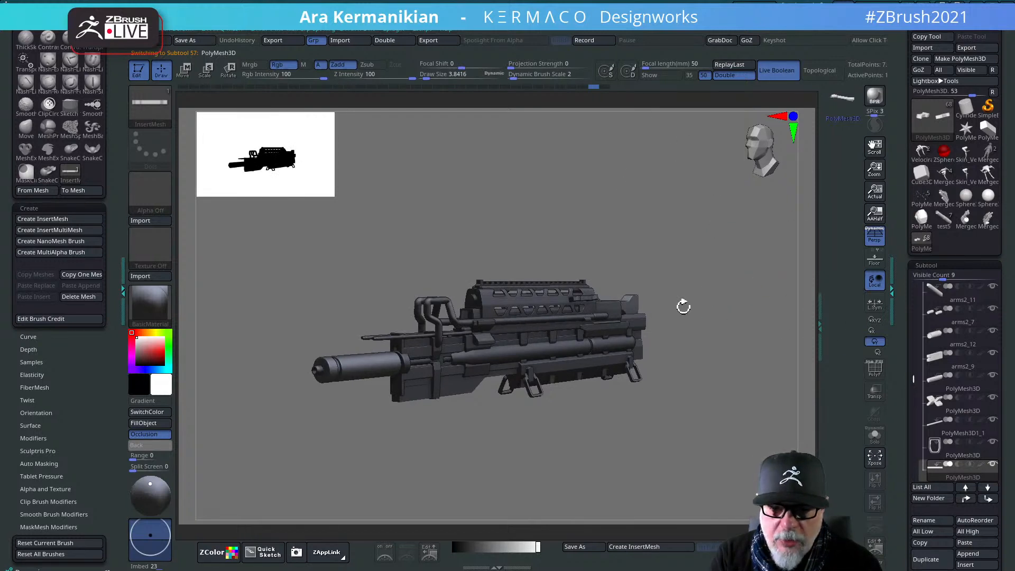
left_click_drag(716, 283, 682, 280)
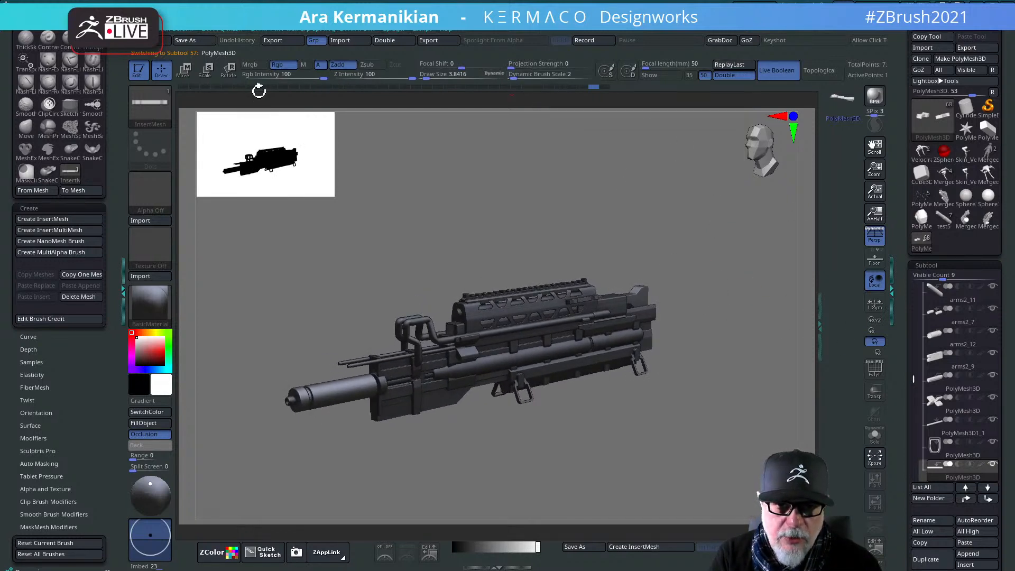
left_click_drag(697, 207, 691, 210)
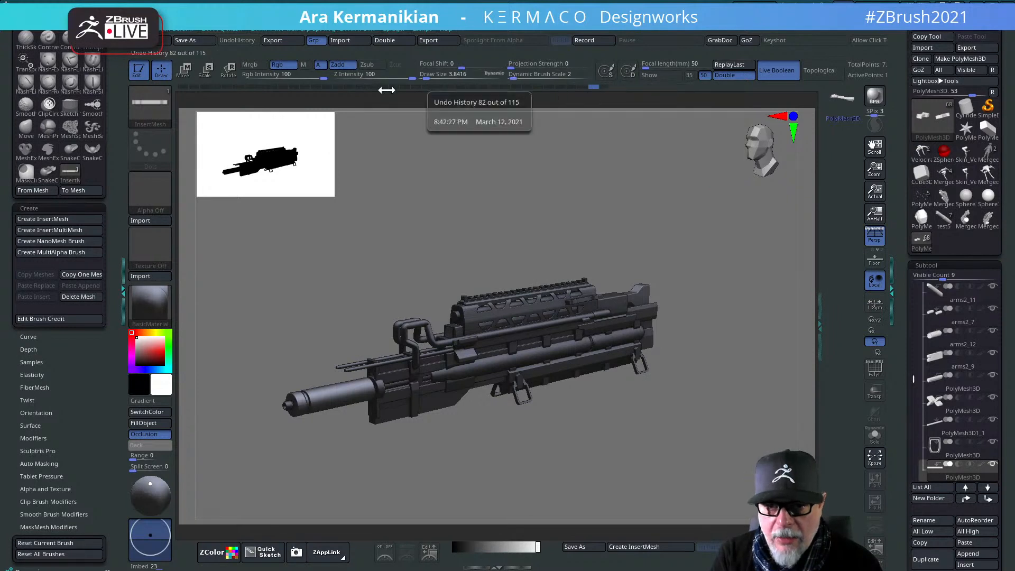
left_click_drag(704, 135, 681, 168)
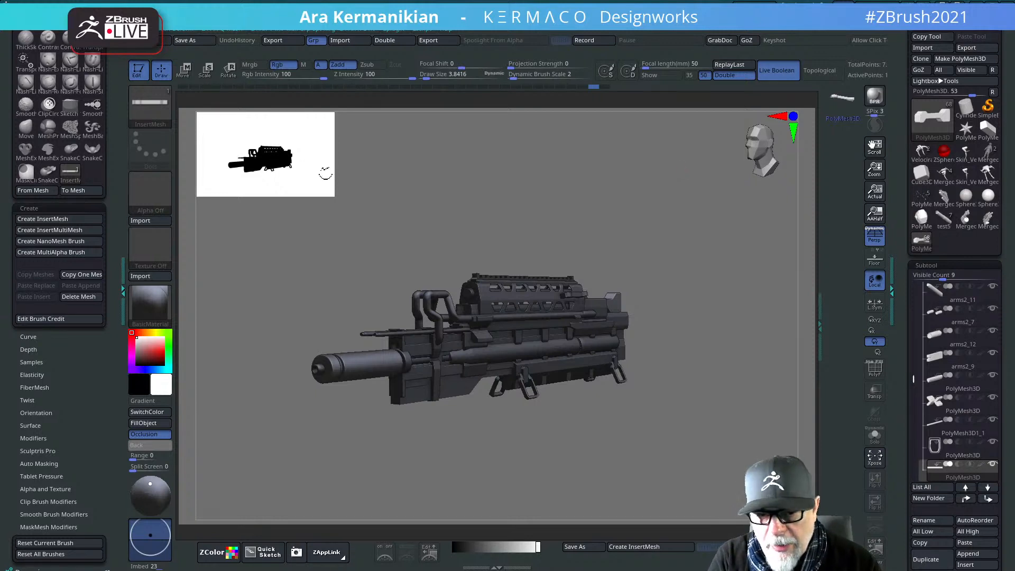
left_click_drag(543, 180, 710, 174)
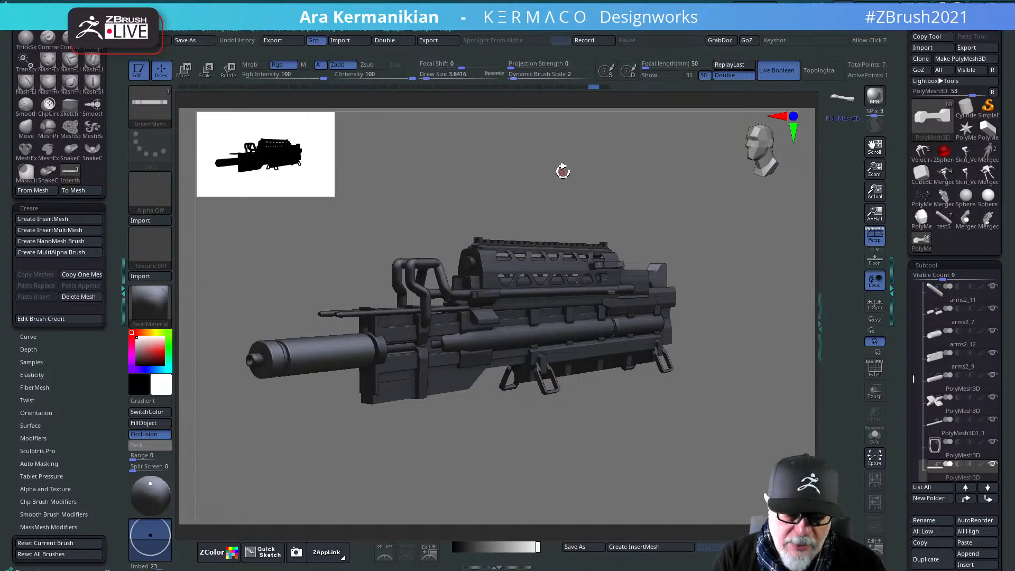
left_click_drag(665, 210, 811, 346)
key("w")
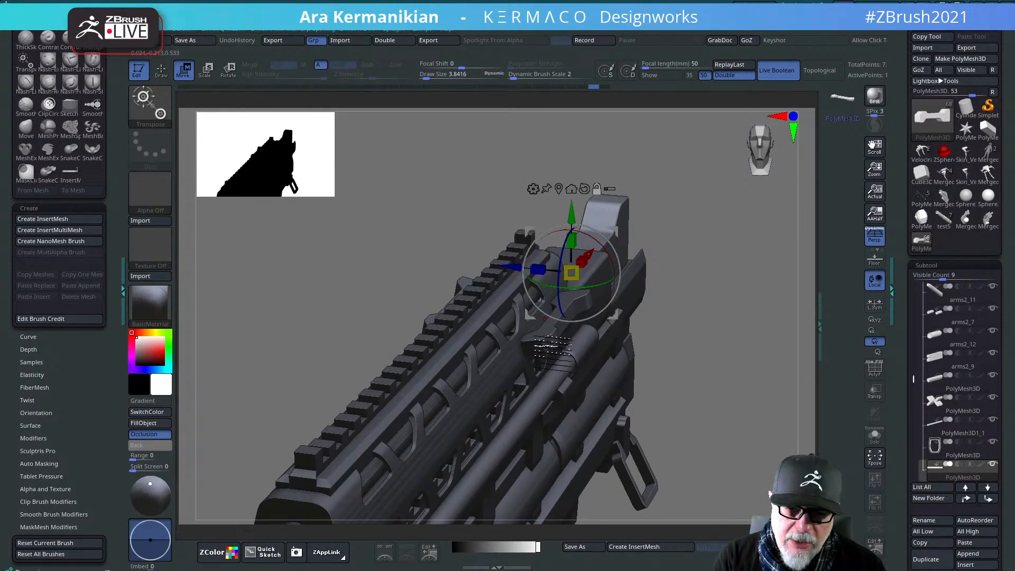
mouse_move(775, 327)
left_mouse_down("alt")
mouse_move(664, 312)
mouse_move(713, 290)
mouse_move(677, 287)
mouse_move(720, 280)
left_mouse_up("alt")
key("q")
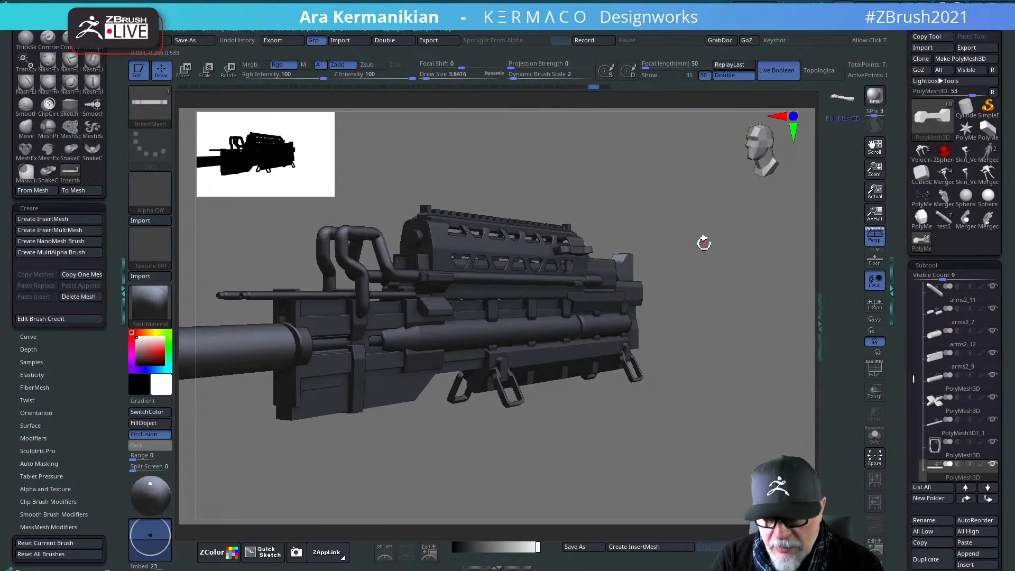
left_click_drag(677, 183, 705, 202)
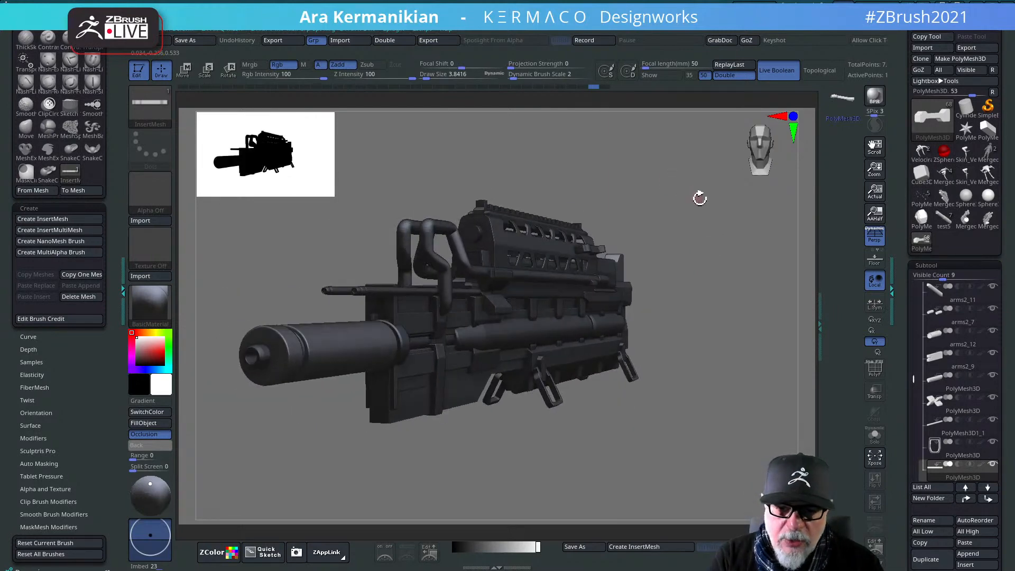
left_click_drag(750, 226, 754, 317)
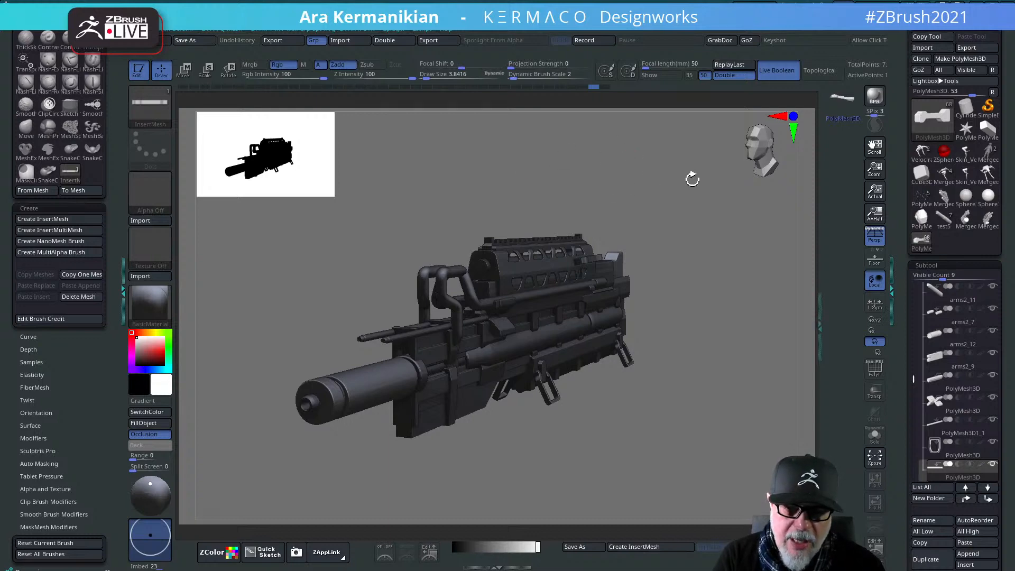
left_click_drag(712, 208, 656, 182)
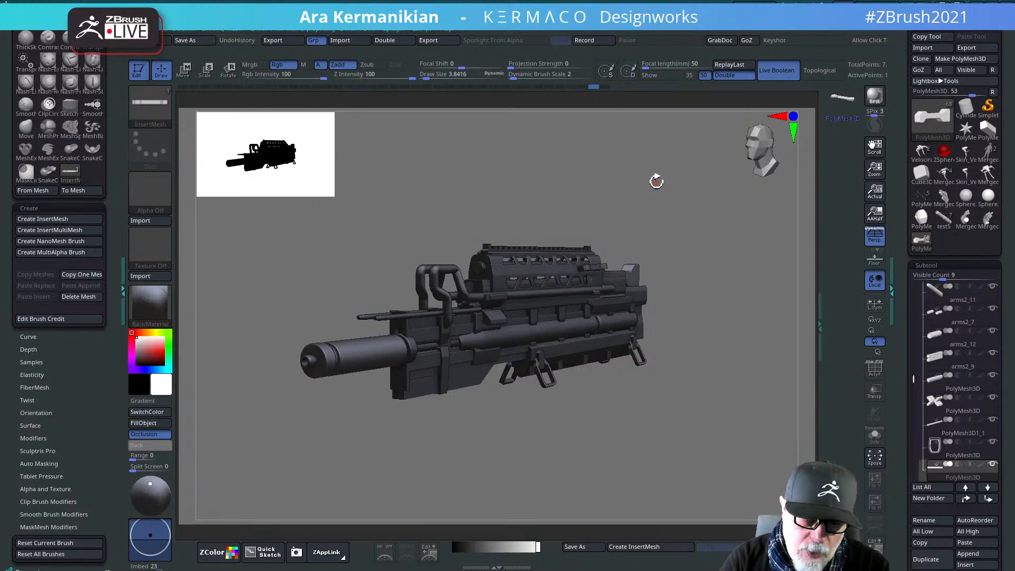
left_click_drag(646, 211, 689, 211, "shift")
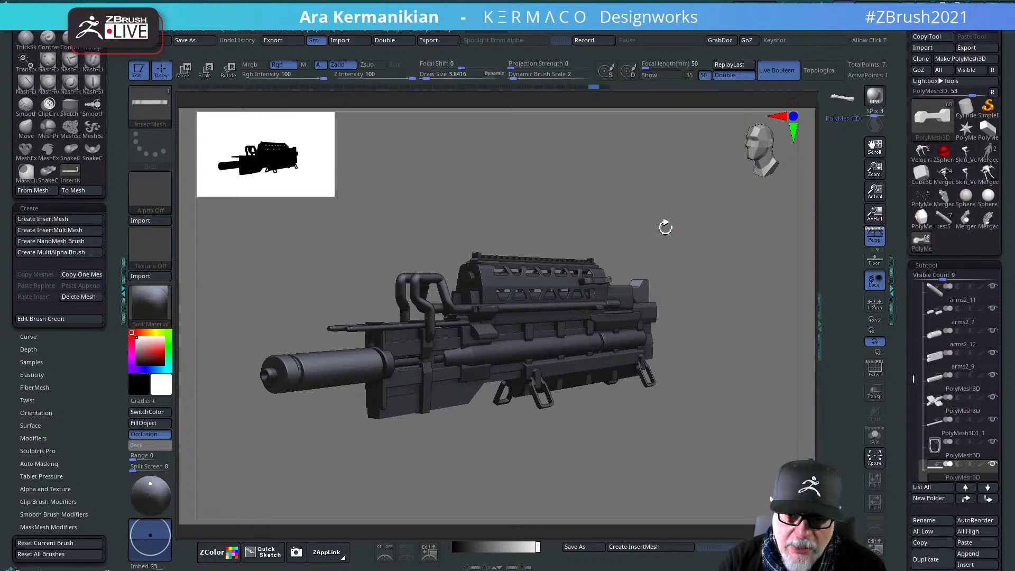
left_click_drag(751, 217, 729, 181)
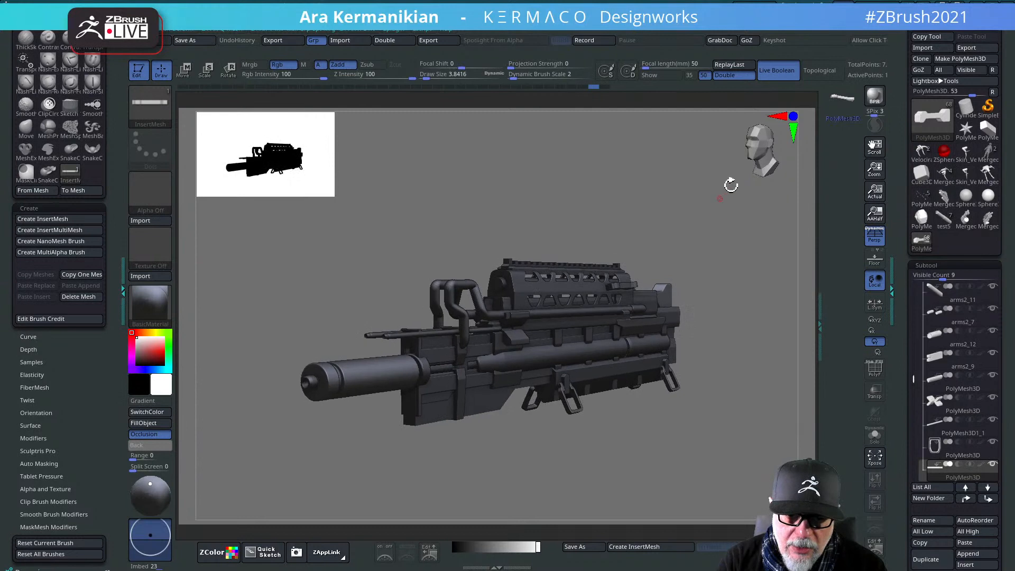
Step: Render the gun with BPR and enable Keyshot as the external renderer
left_click(875, 96)
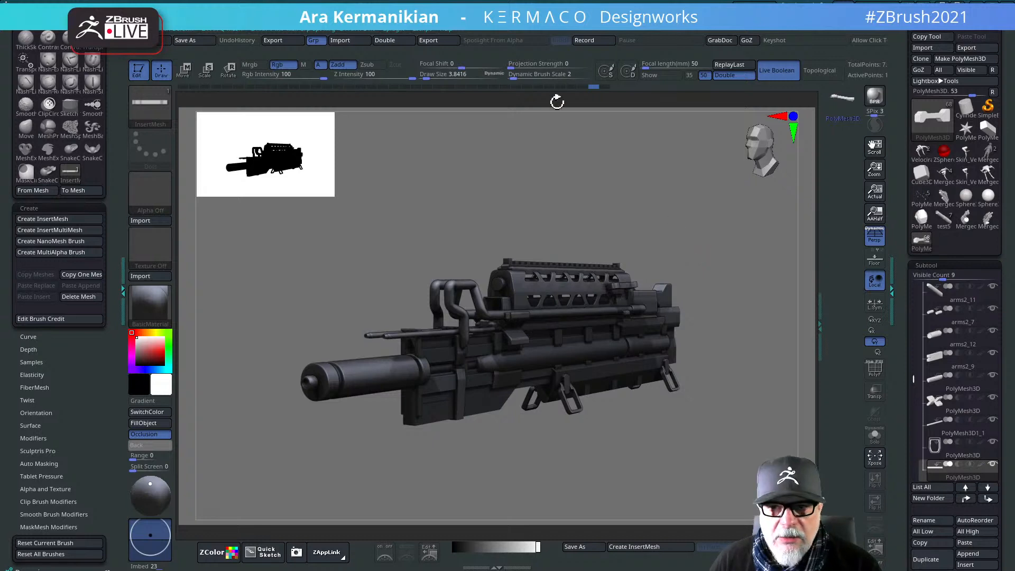
left_click(580, 30)
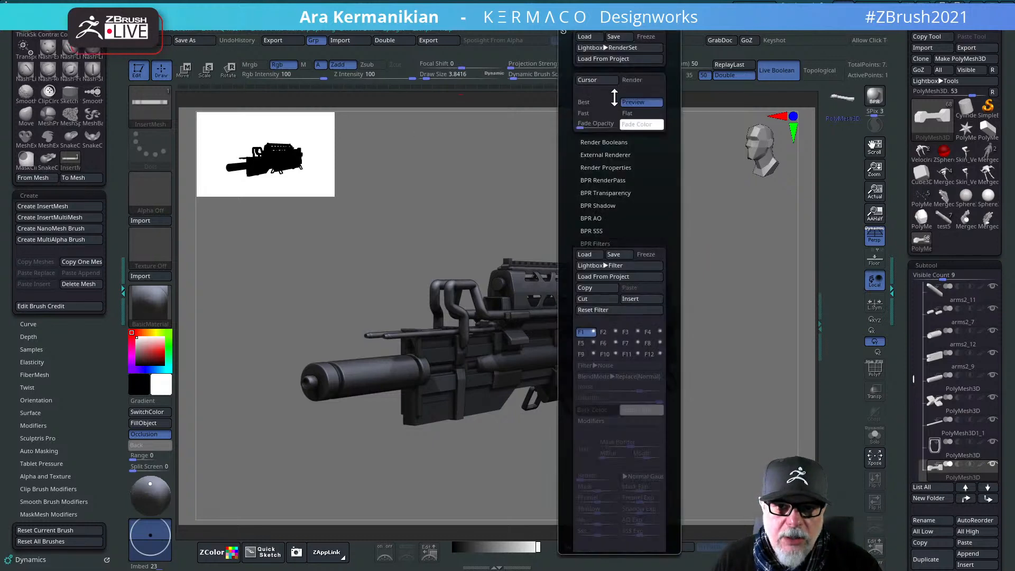
left_click(600, 154)
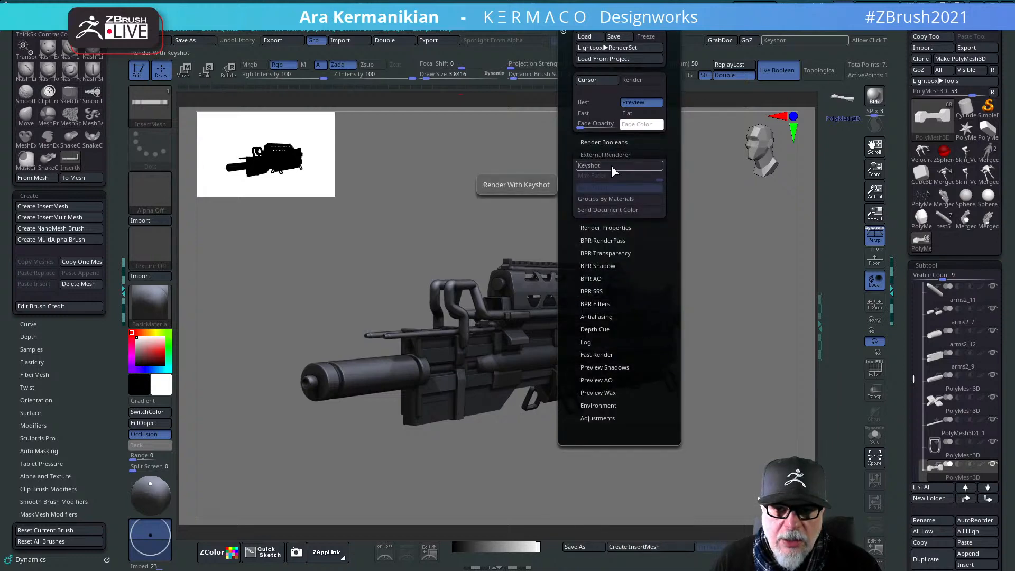
left_click(610, 167)
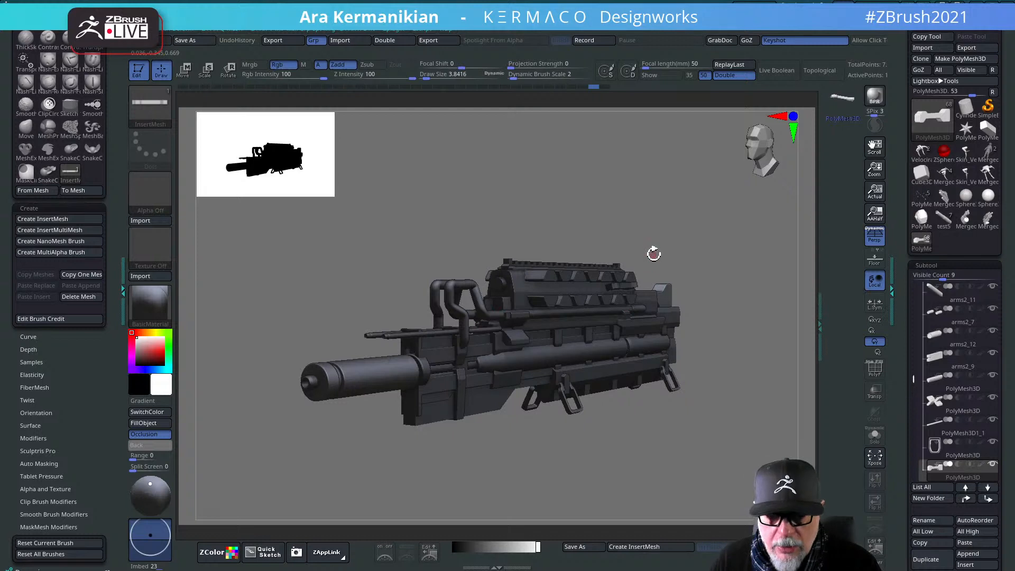
Step: Turn on Live Boolean and render the gun with BPR
left_click(775, 71)
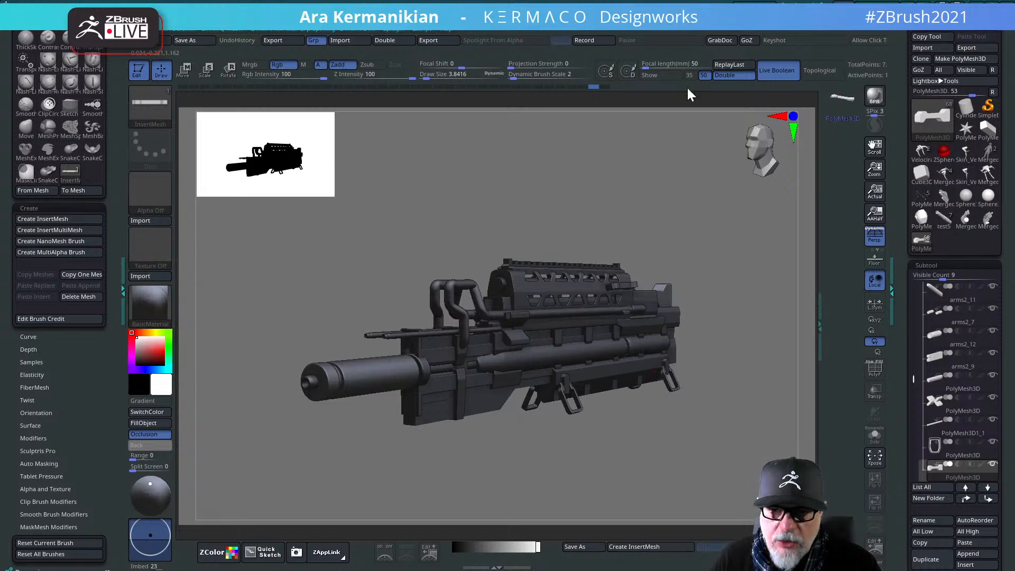
left_click(875, 96)
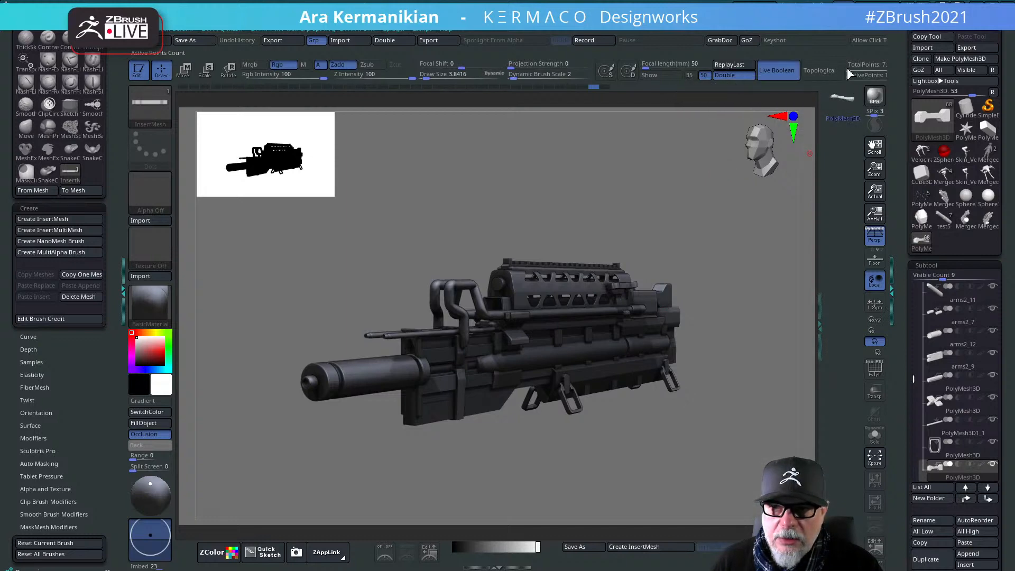
Step: Send the gun to KeyShot through the Keyshot external renderer and dismiss the KeyShot welcome window
mouse_move(573, 30)
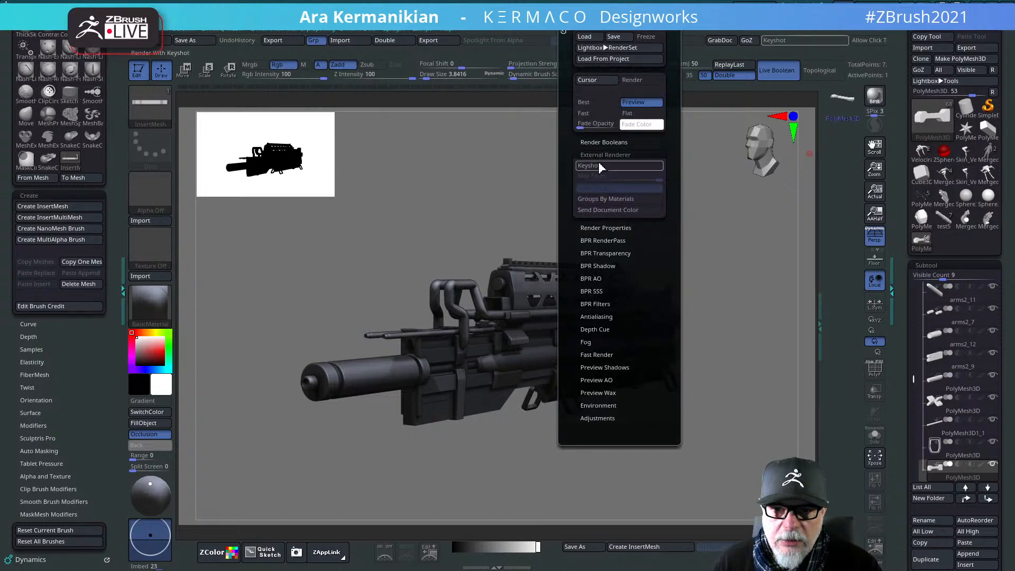
left_click(875, 97)
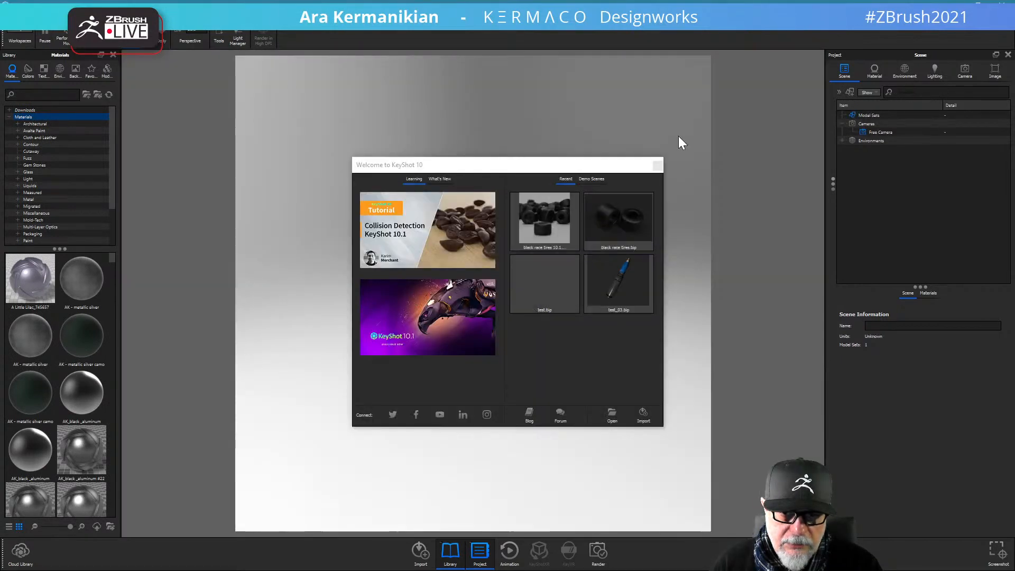
left_click(658, 167)
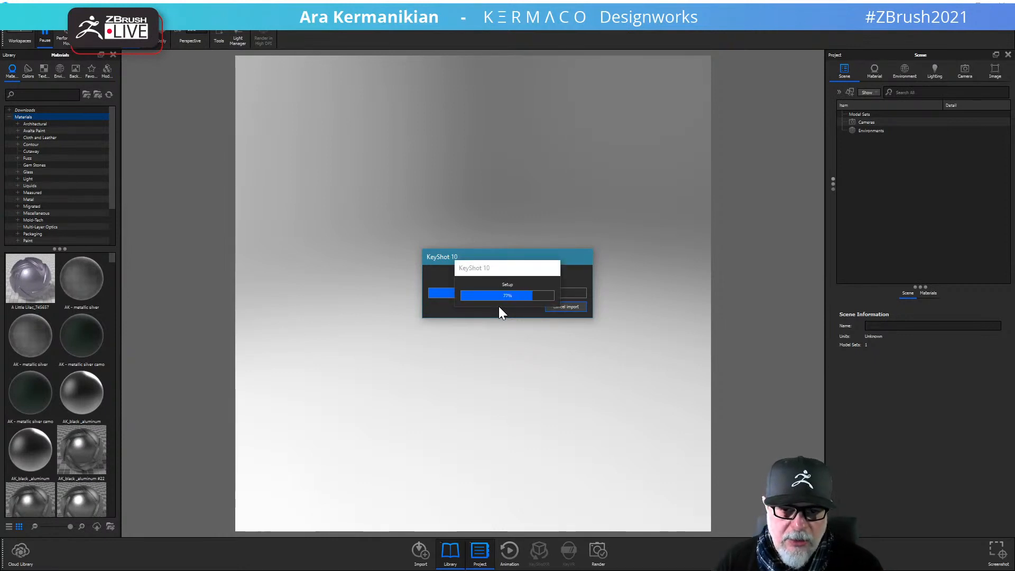
key("alt+Tab")
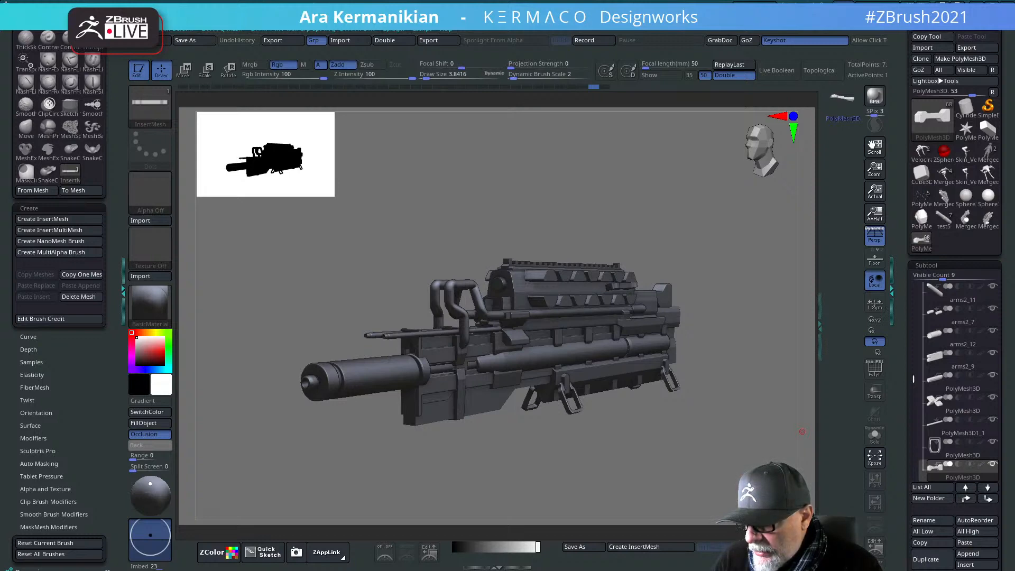
key("alt+Tab")
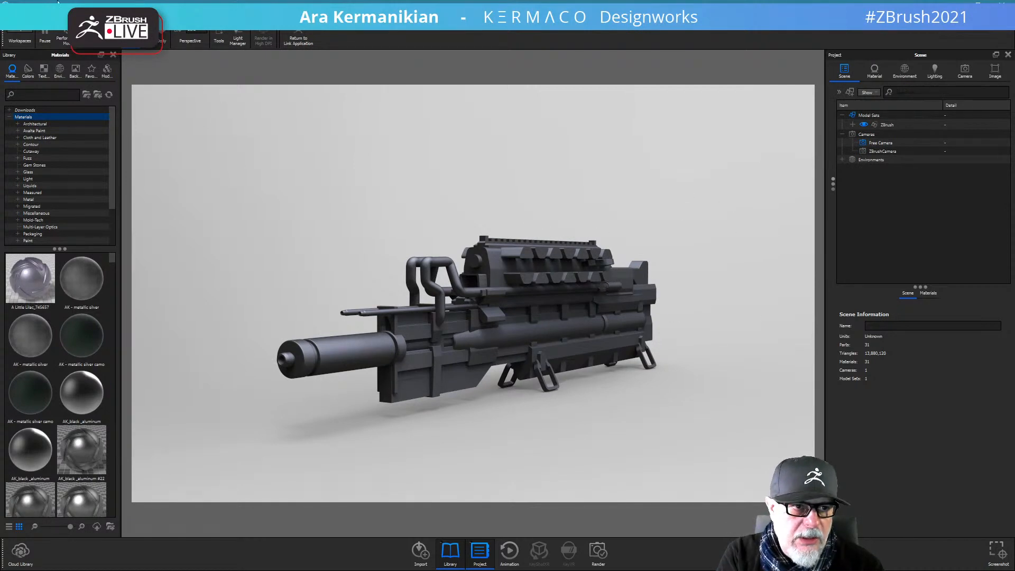
left_click(25, 30)
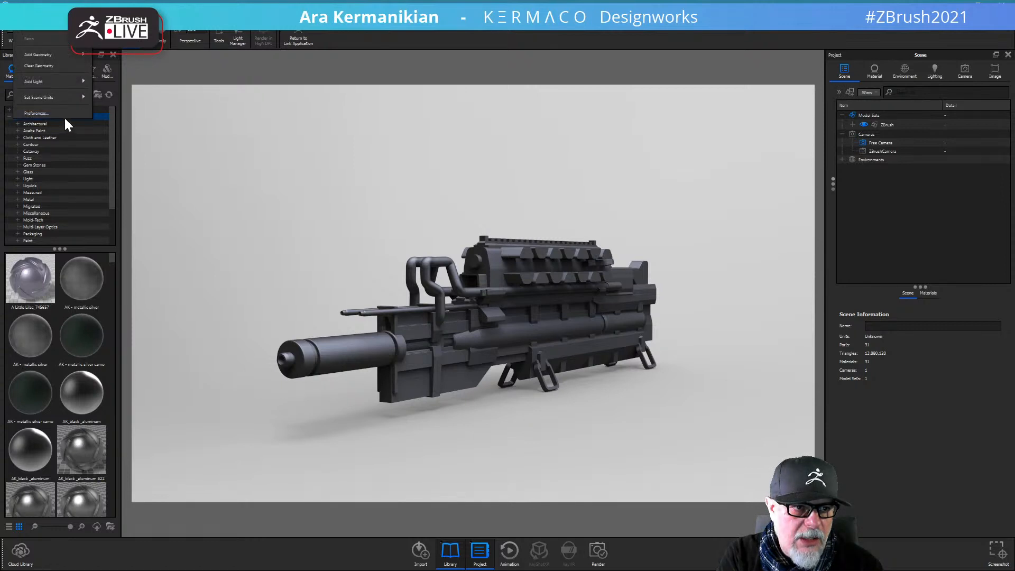
left_click(92, 123)
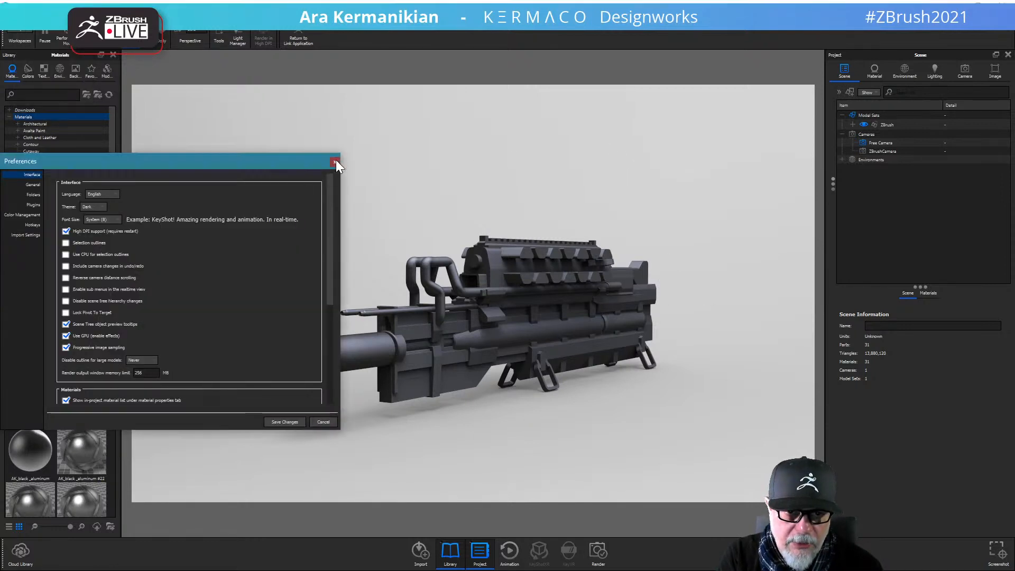
left_click(336, 159)
Step: Apply AK_black _aluminum to the long side tube and AK_black _aluminum #22 to the muzzle cylinder
left_click_drag(573, 144, 336, 208)
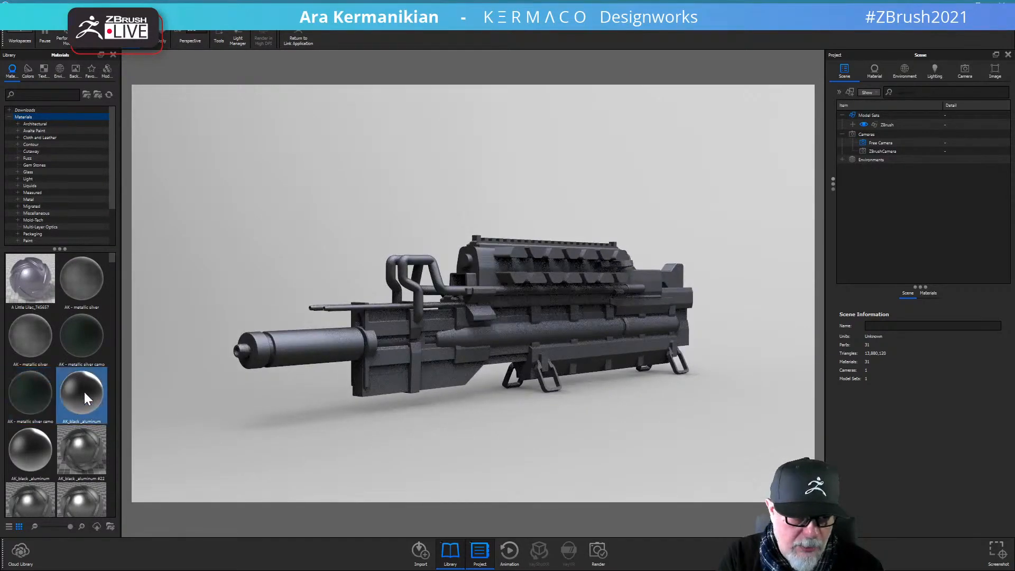
left_click_drag(82, 392, 564, 341)
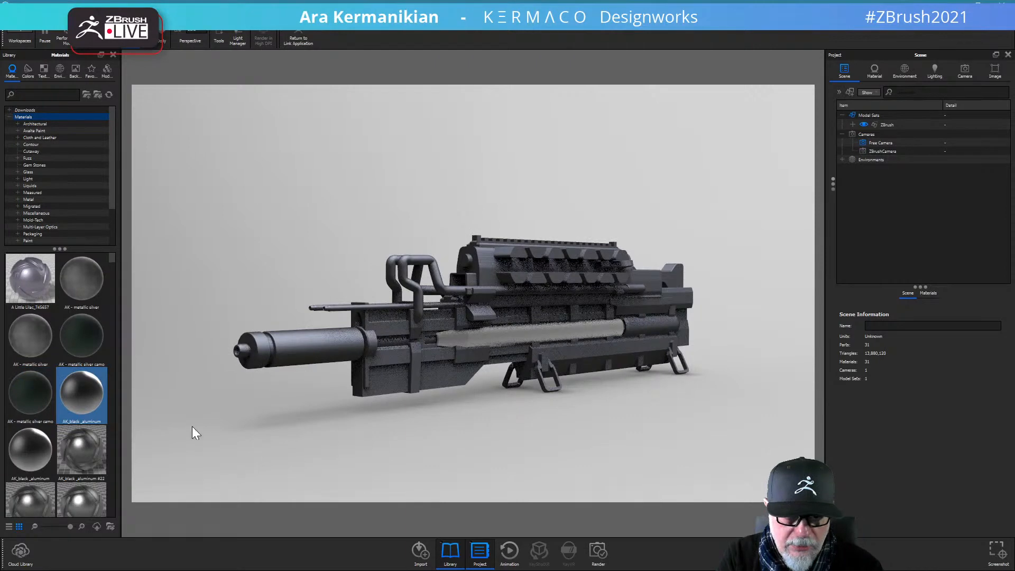
left_click_drag(303, 388, 199, 292)
left_click_drag(101, 467, 455, 334)
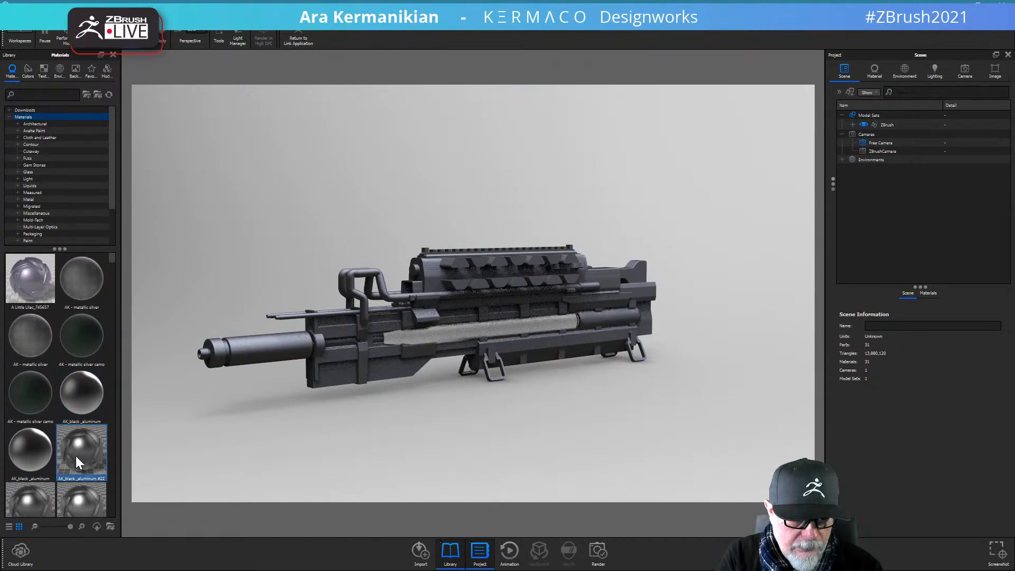
left_click_drag(76, 455, 289, 349)
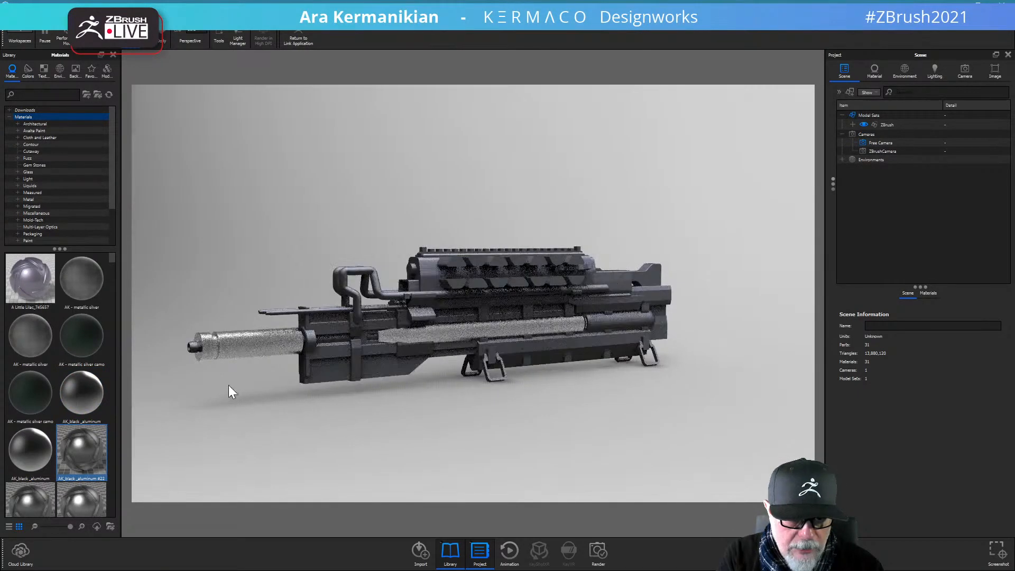
Step: Apply the black aluminum materials from the library to the main body, upper housing and bent handle tubes
left_click_drag(76, 506, 331, 354)
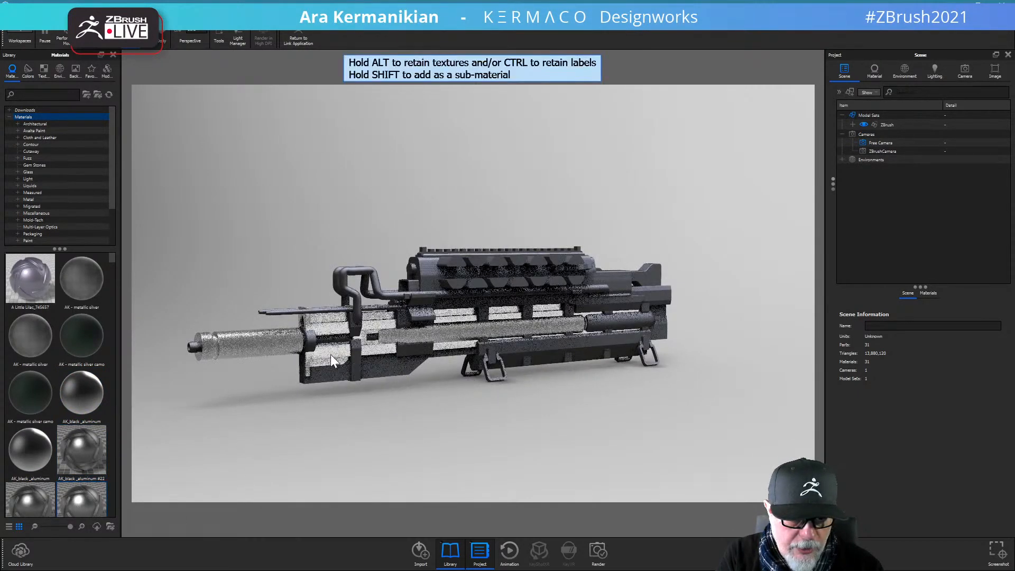
left_click_drag(67, 486, 333, 349)
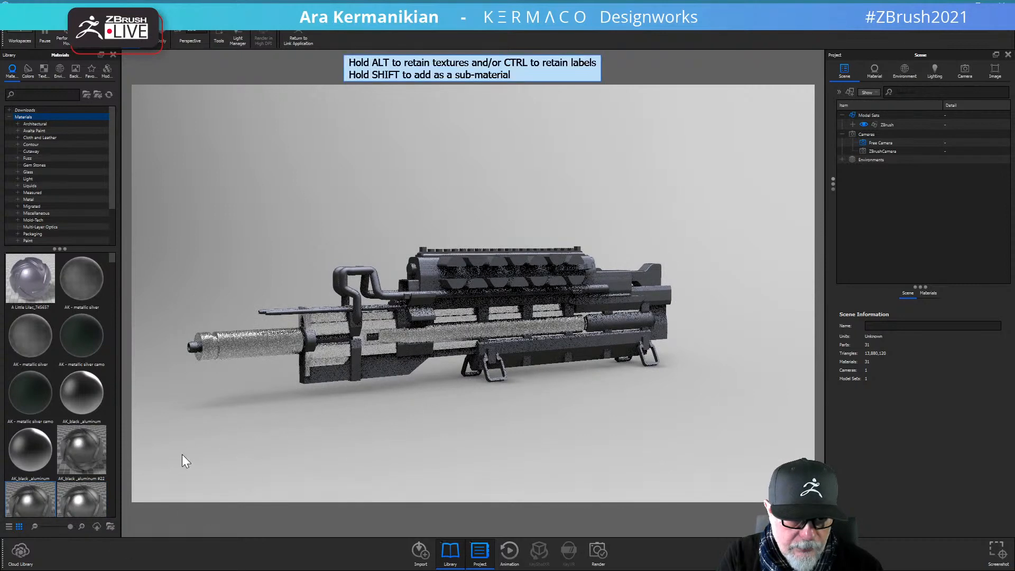
left_click_drag(18, 505, 455, 279)
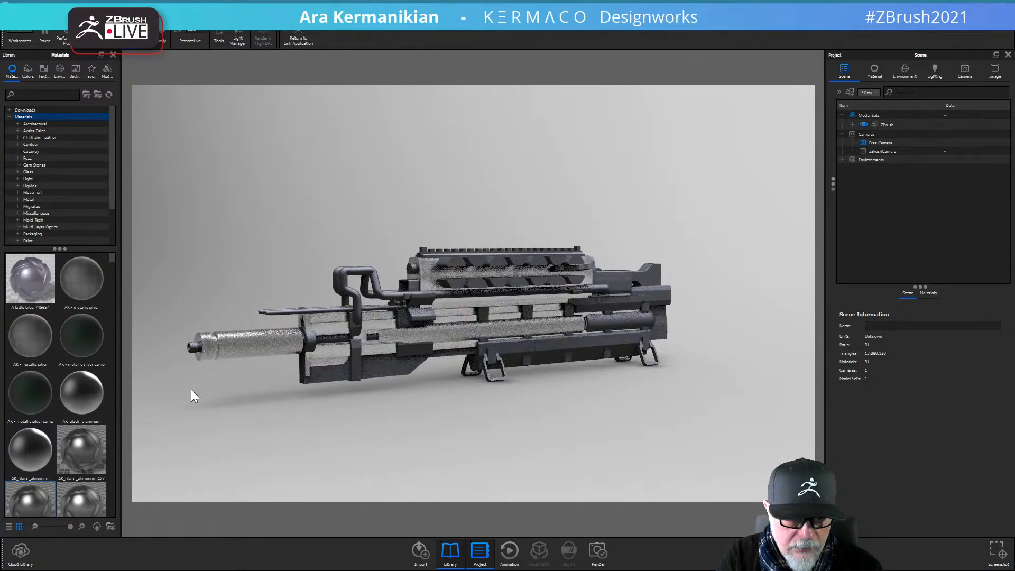
left_click_drag(49, 486, 345, 275)
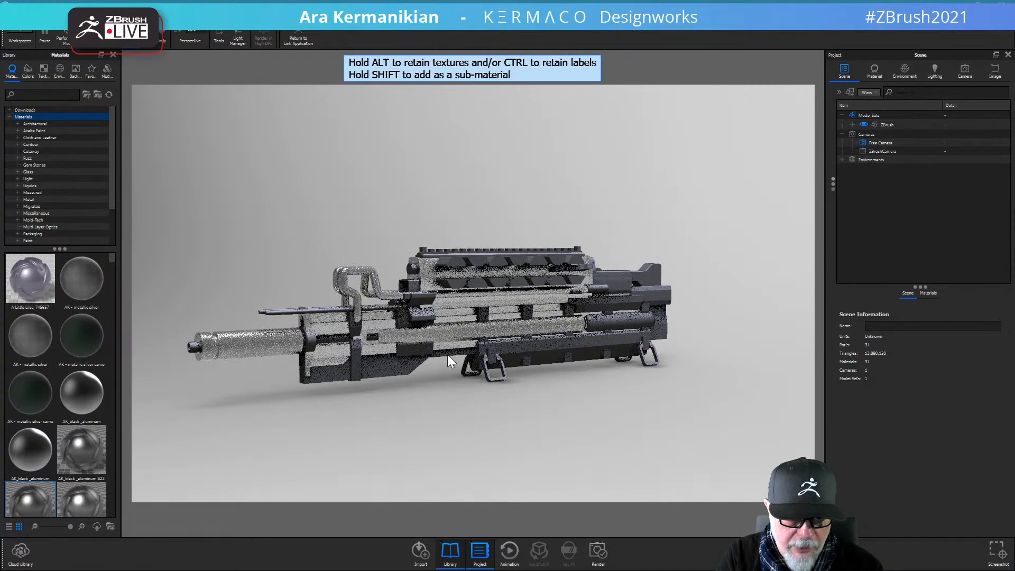
Step: Open the bent handle tubes' material for editing and try the Measured metal type before returning to Color
scroll(541, 419, "down", 1)
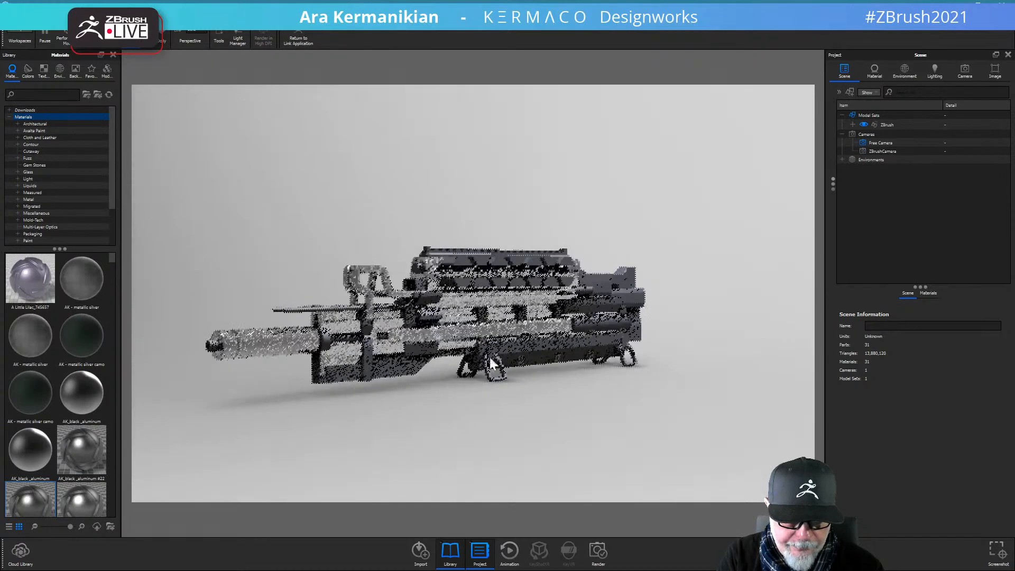
right_click(373, 267)
left_click(404, 6)
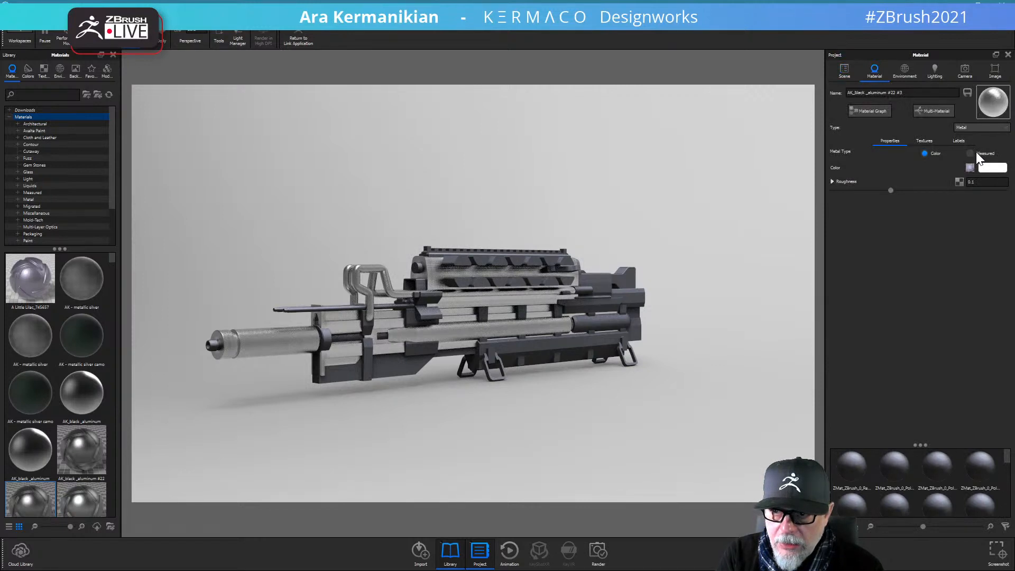
left_click(976, 153)
left_click(925, 154)
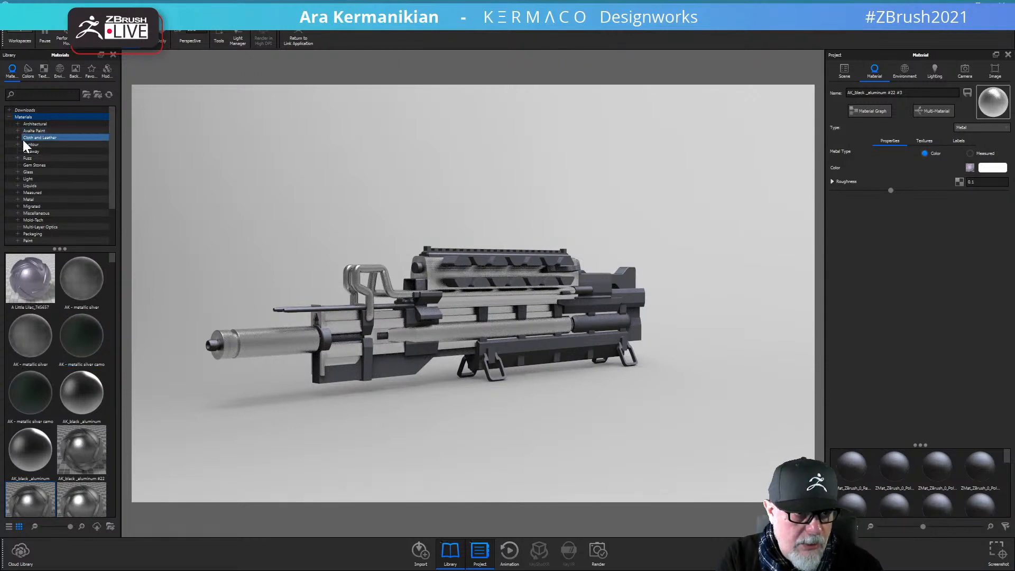
Step: Apply Aluminum Rough from the Metal library's Aluminum category to the bent handle tubes
left_click(17, 199)
left_click(44, 206)
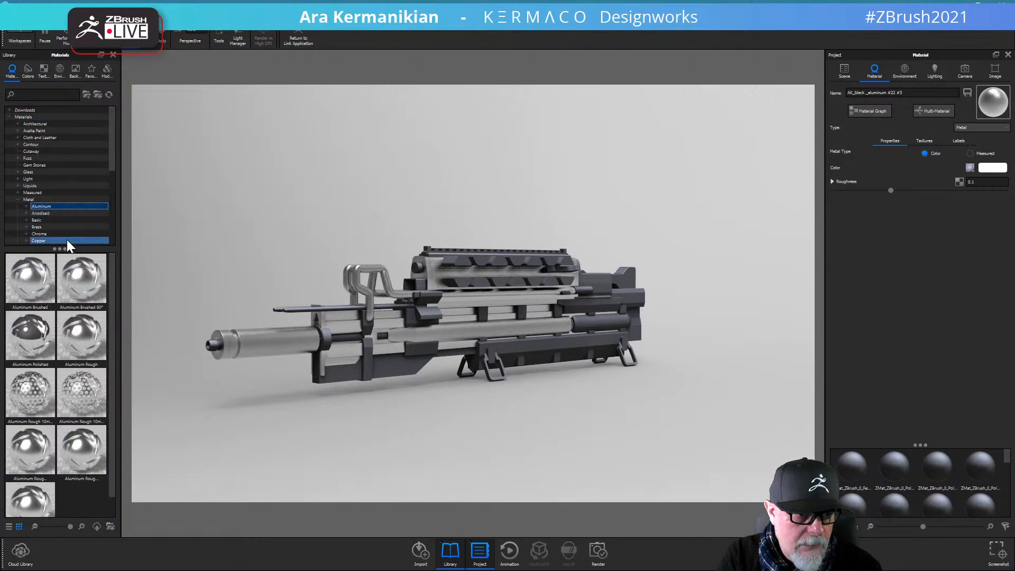
left_click_drag(75, 334, 373, 271)
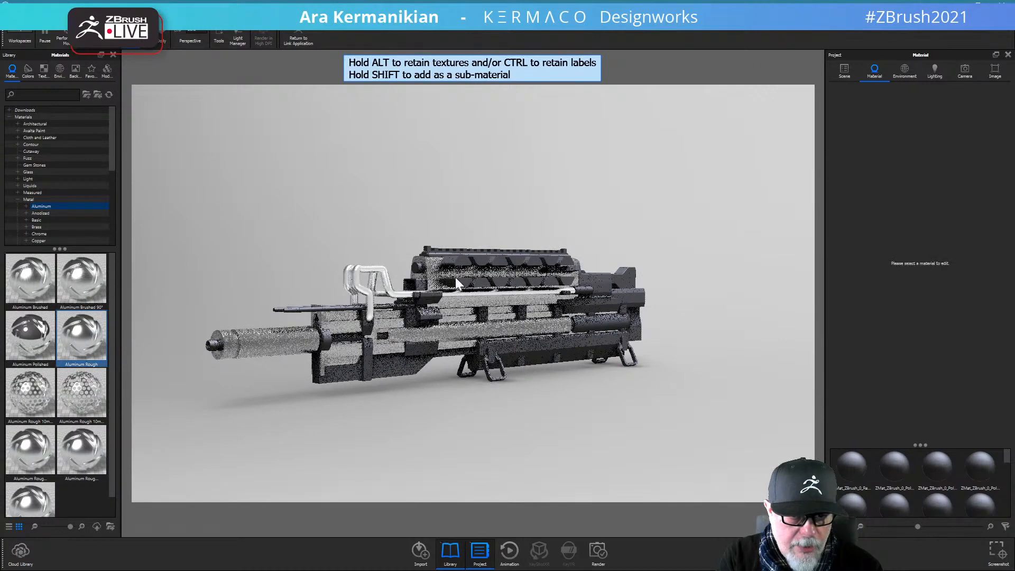
Step: Edit the handle tubes' Aluminum Rough material, setting its metal type to Color and its color to near black
right_click(372, 271)
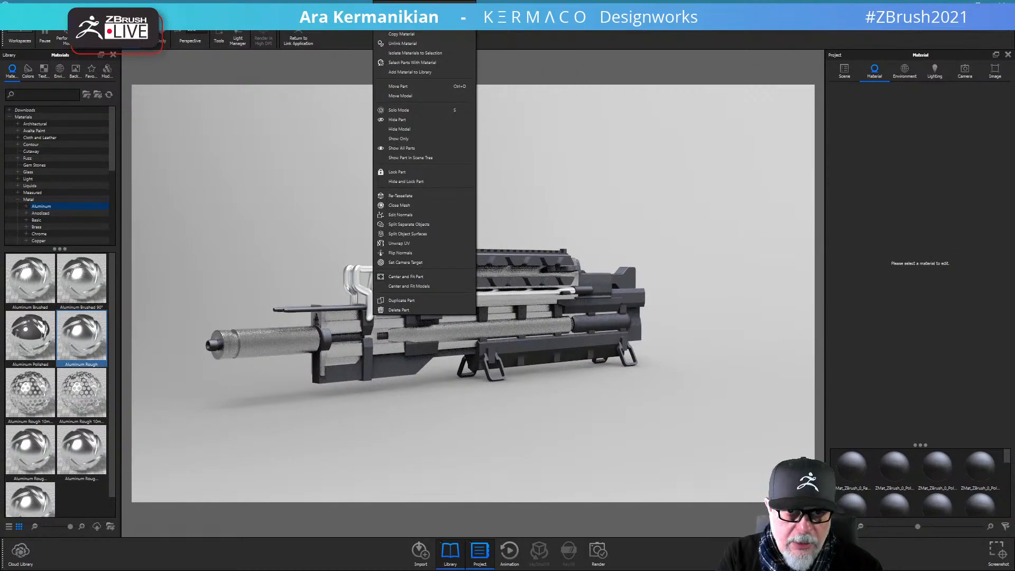
left_click(416, 3)
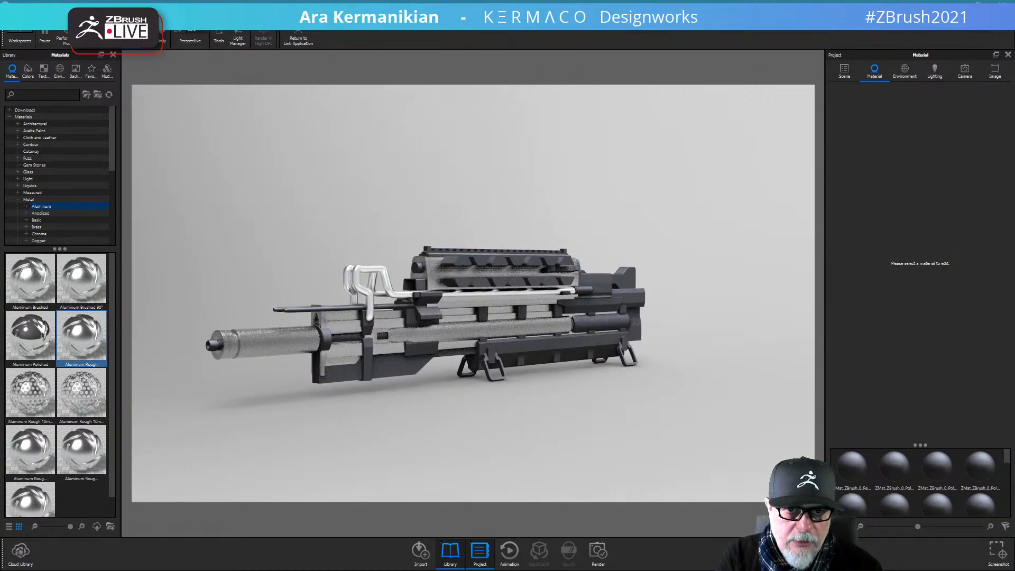
right_click(358, 267)
left_click(423, 35)
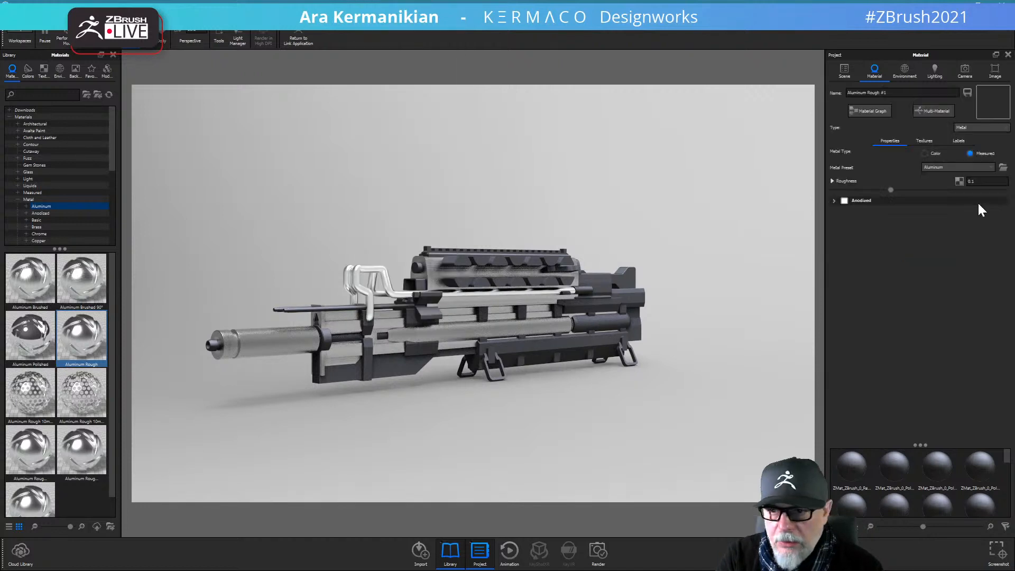
left_click(926, 154)
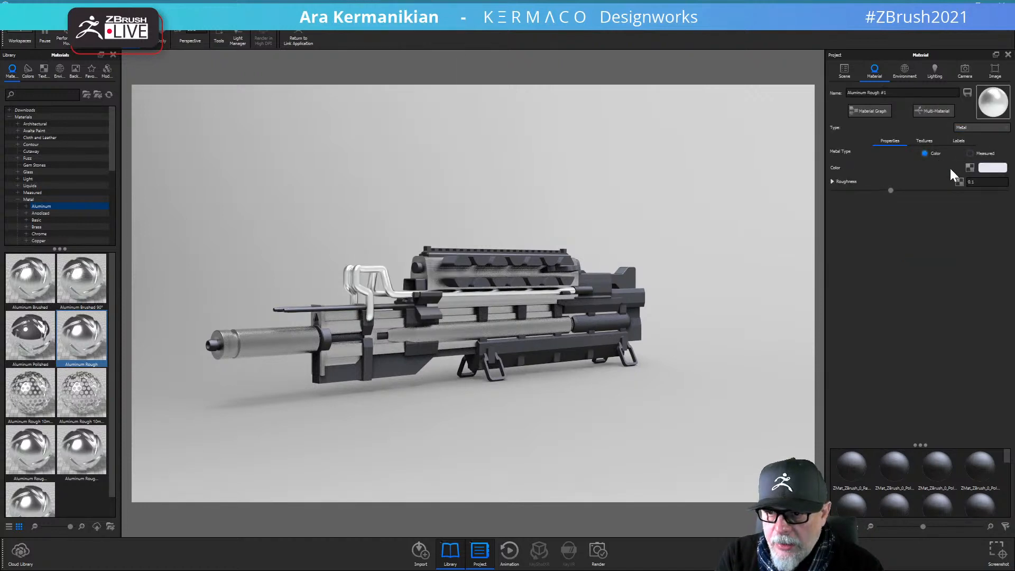
left_click(999, 167)
left_click_drag(875, 211, 865, 211)
left_click(949, 350)
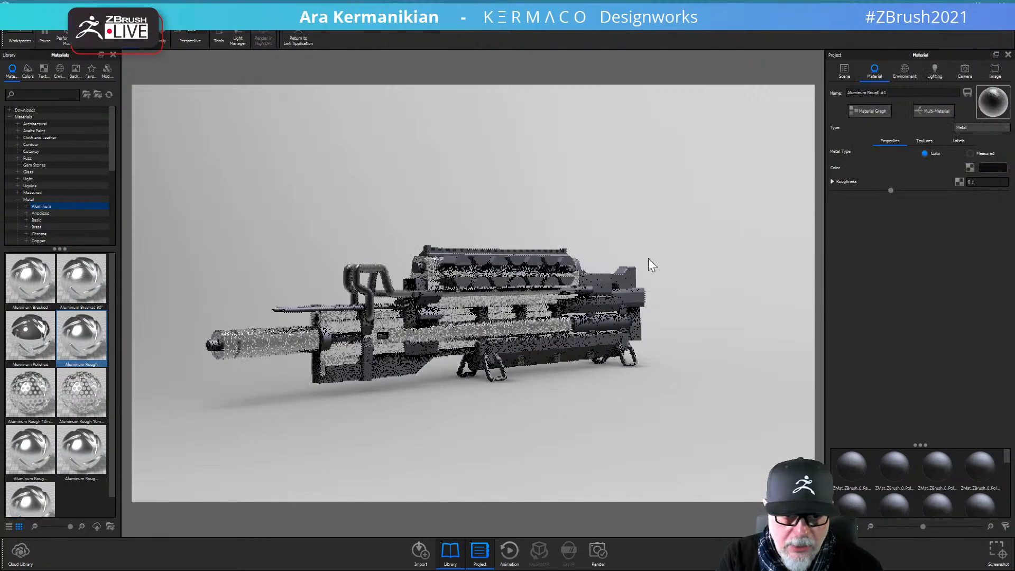
Step: Apply dark grey Anodized Aluminum materials to the collar behind the muzzle cylinder and the lower body panel
left_click(48, 214)
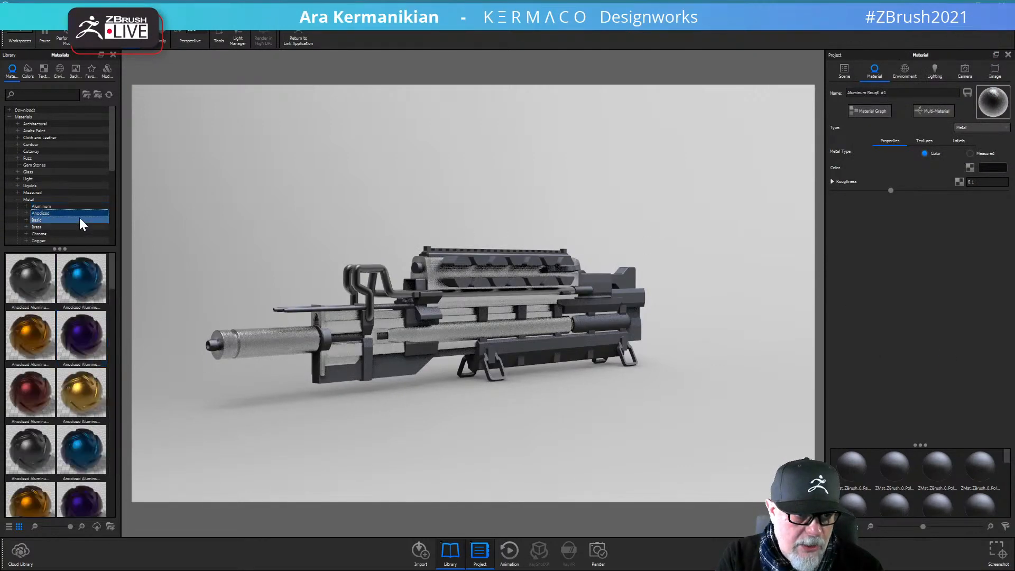
left_click_drag(30, 271, 329, 335)
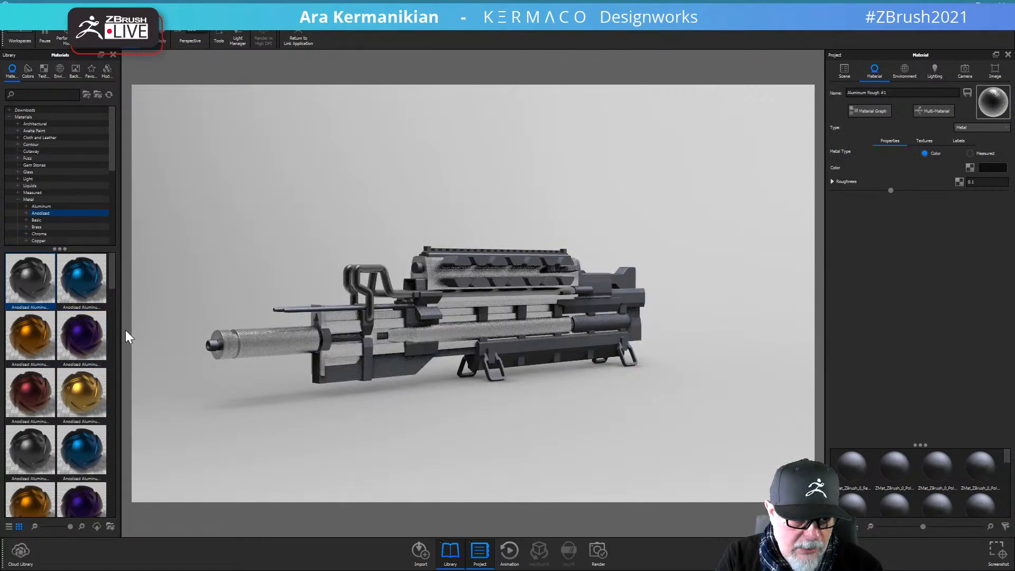
left_click(49, 403)
left_click_drag(34, 456, 523, 345)
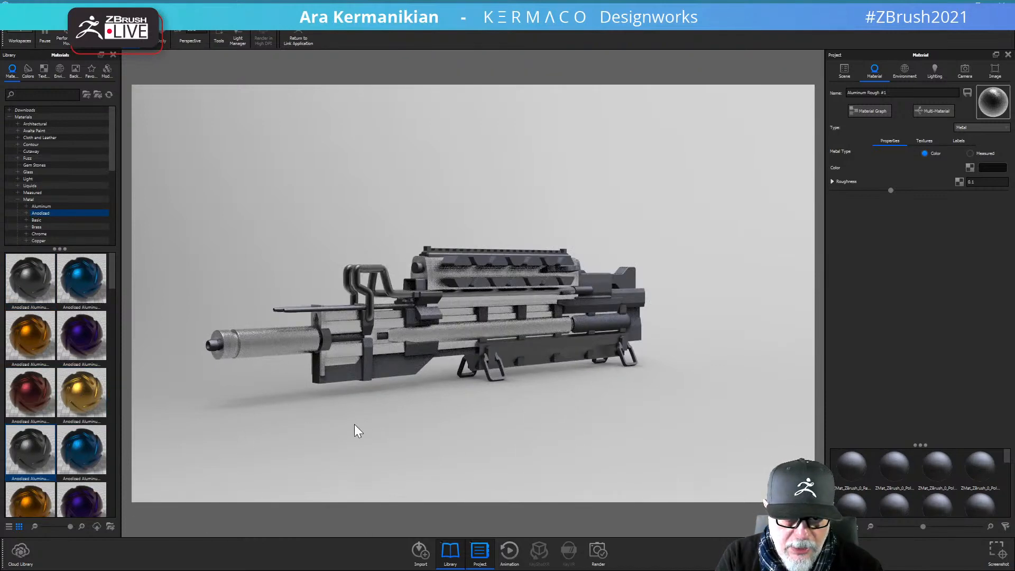
Step: Examine the gun's new materials from both sides, up close and from a distance
left_click_drag(354, 424, 645, 334)
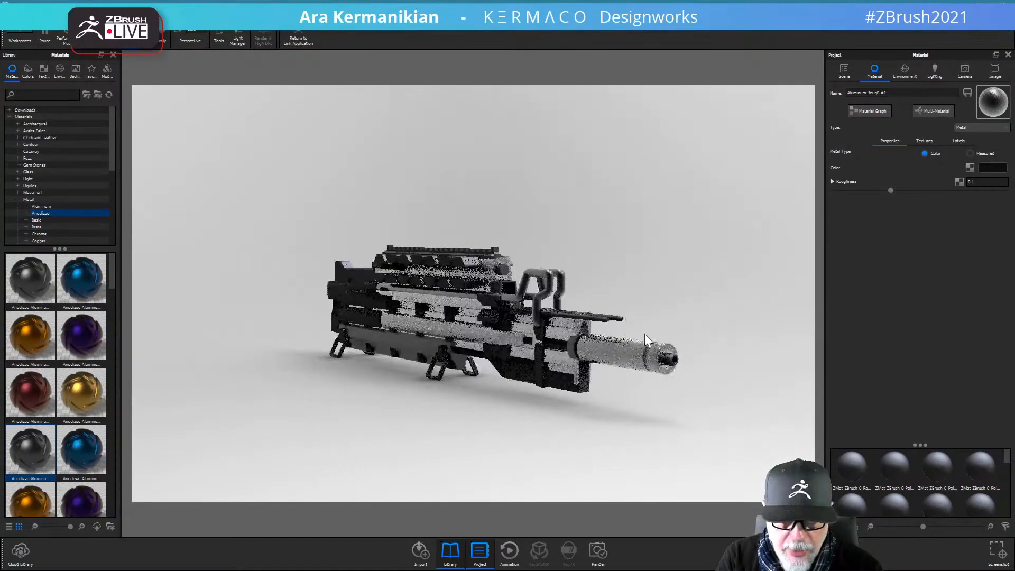
left_click_drag(673, 283, 683, 342)
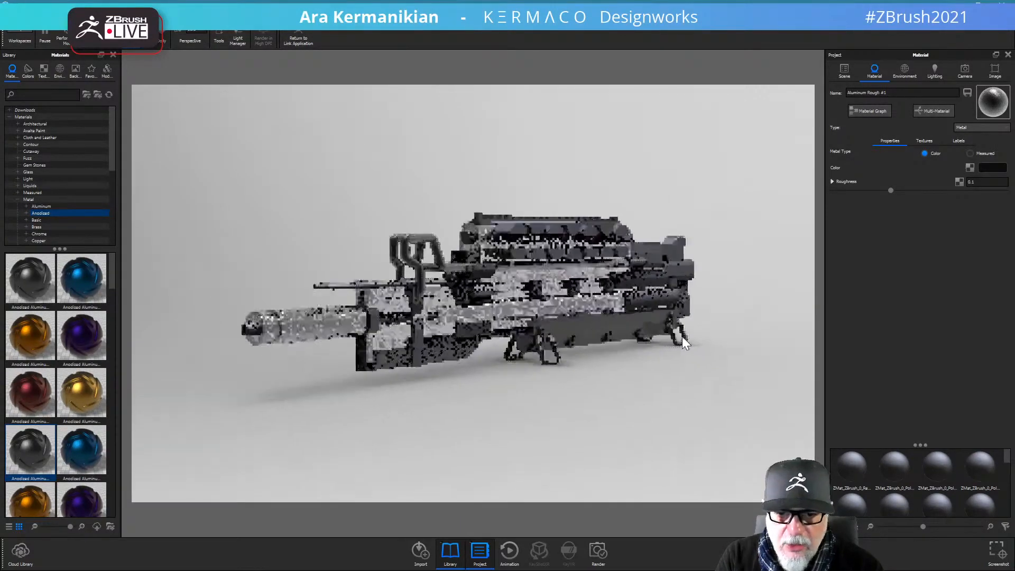
scroll(683, 342, "up", 3)
middle_click_drag(619, 265, 543, 303)
scroll(528, 312, "up", 3)
middle_click_drag(397, 357, 468, 318)
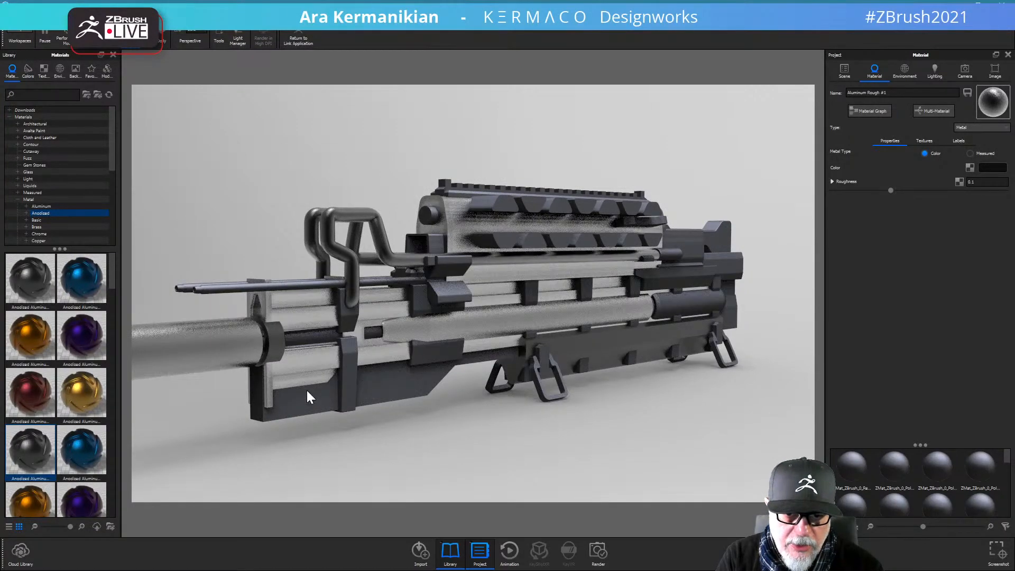
left_click_drag(653, 449, 739, 421)
scroll(550, 395, "down", 2)
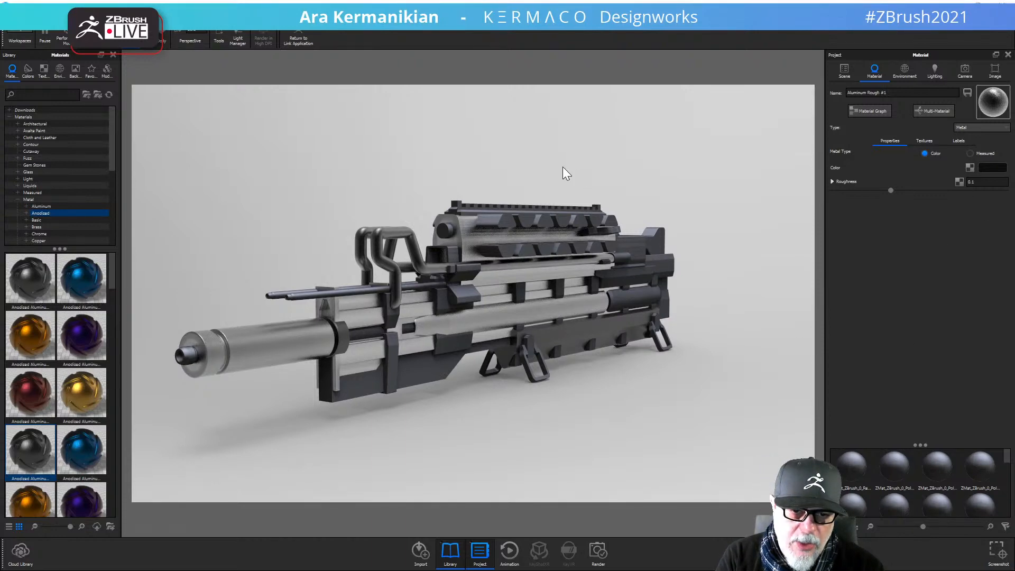
scroll(598, 198, "down", 5)
left_click_drag(674, 215, 458, 214)
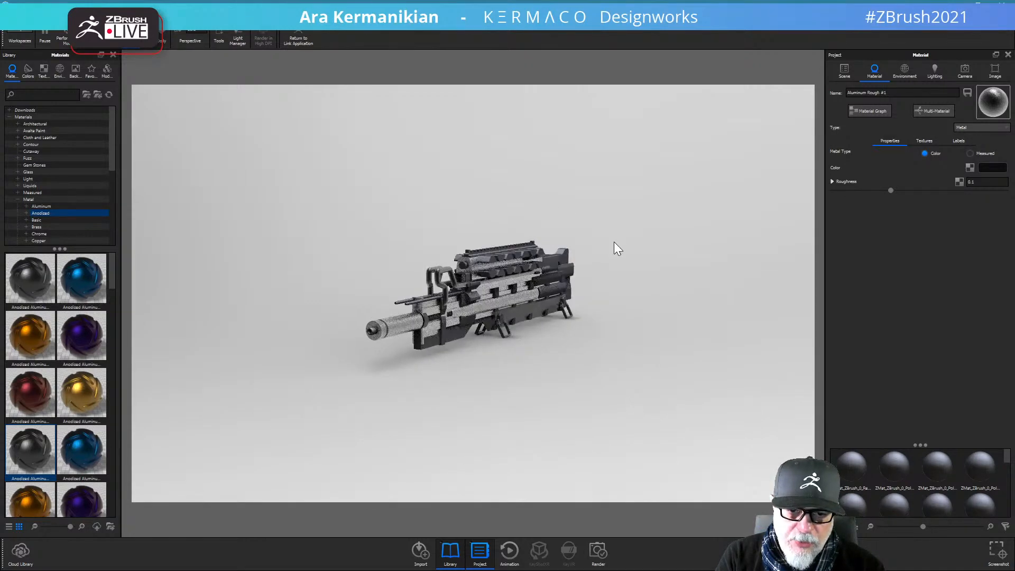
Step: Apply dark grey Anodized Aluminum to the muzzle cylinder and its front tip, keeping the duplicate materials unlinked
left_click_drag(648, 256, 592, 214)
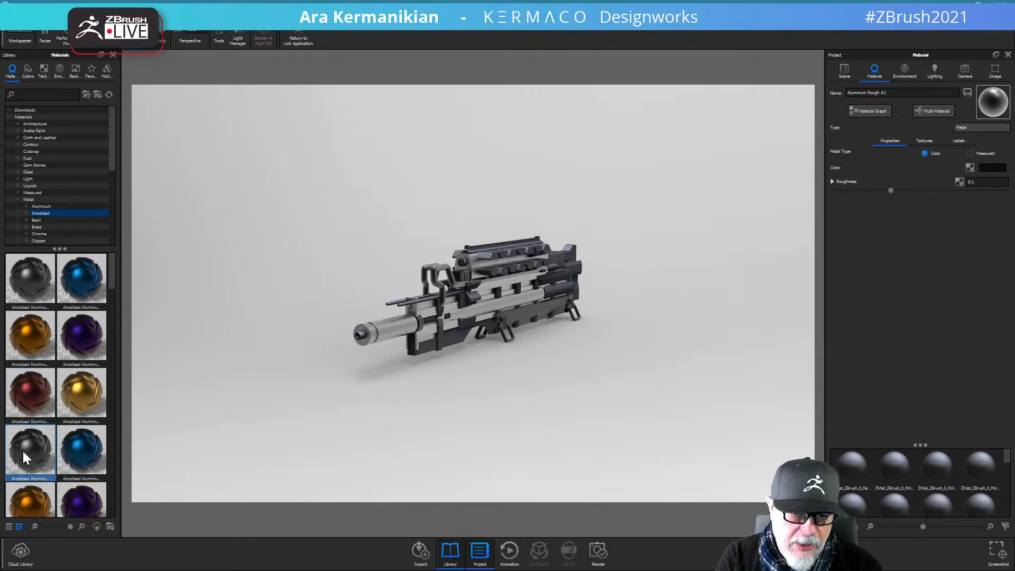
left_click_drag(23, 450, 408, 347)
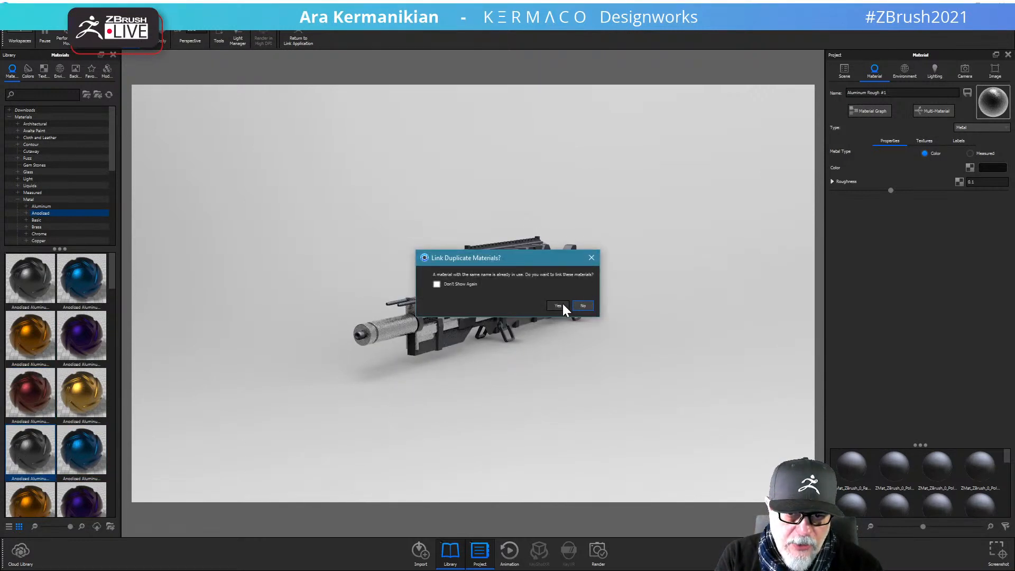
left_click(583, 306)
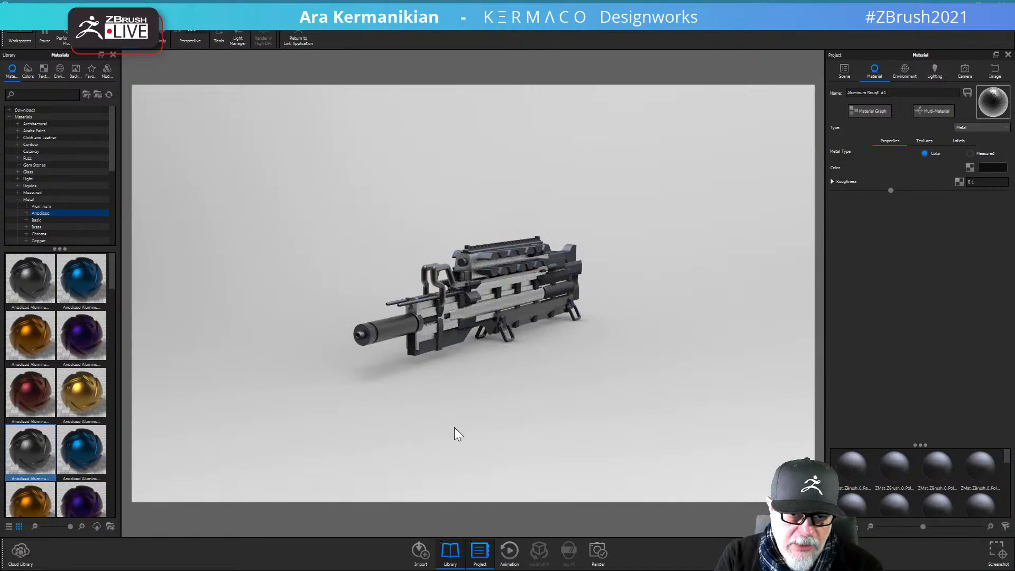
left_click_drag(434, 422, 367, 418)
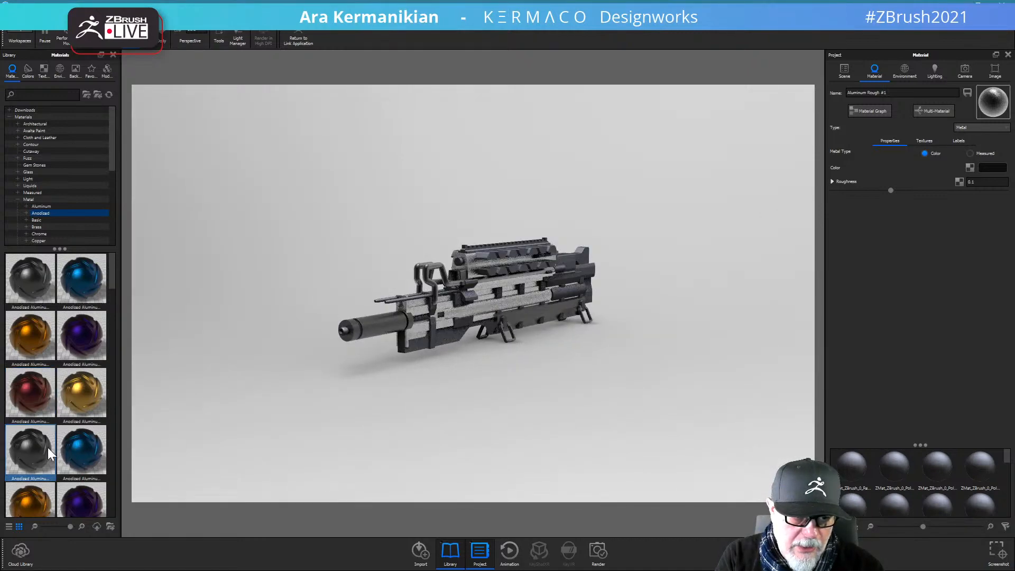
left_click_drag(48, 448, 345, 328)
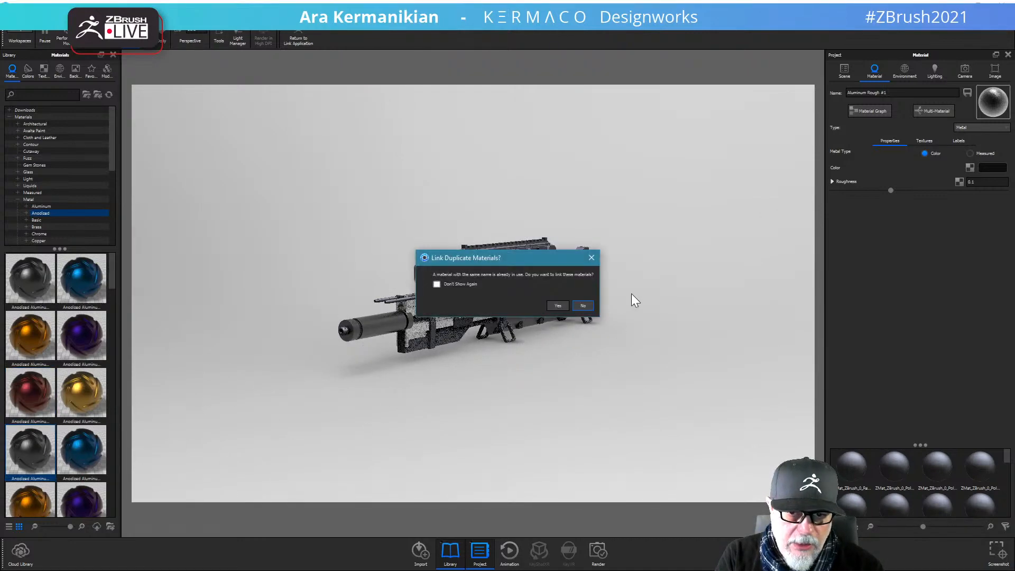
left_click(584, 305)
left_click_drag(600, 368, 693, 313)
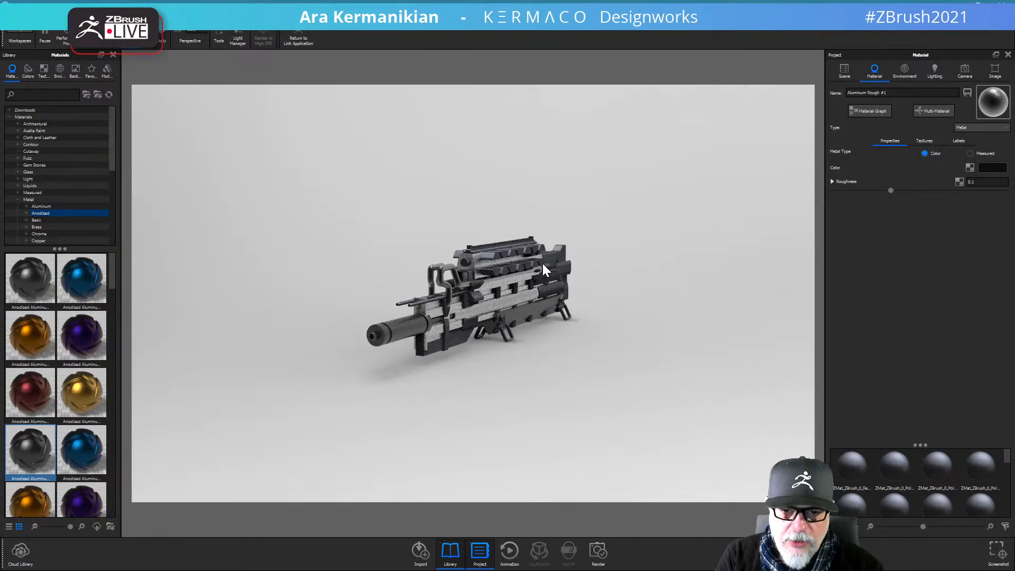
Step: Apply dark grey Anodized Aluminum to the gun's main body block without linking it to the existing material
left_click_drag(542, 264, 370, 295)
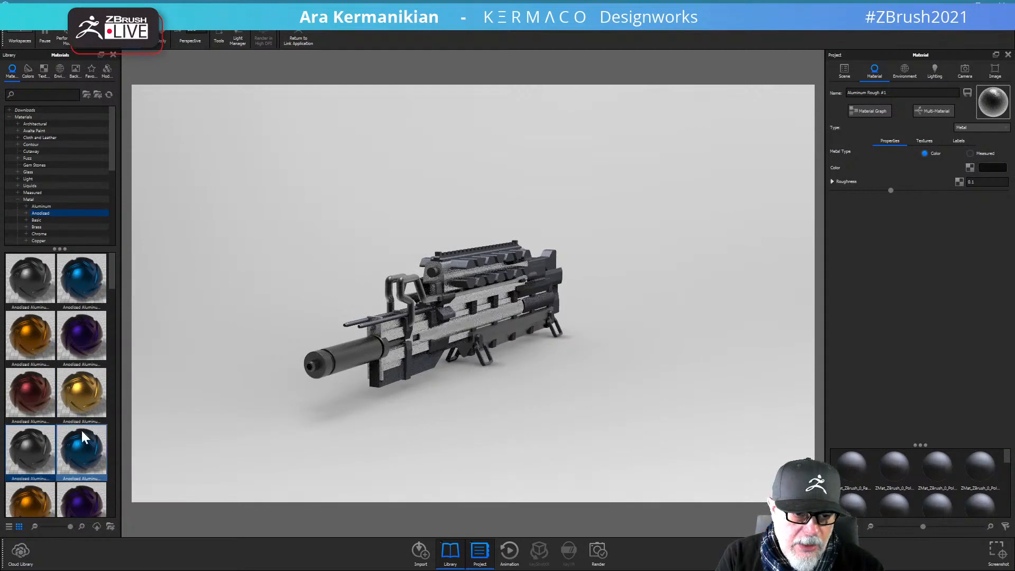
left_click_drag(30, 458, 446, 335)
left_click(583, 306)
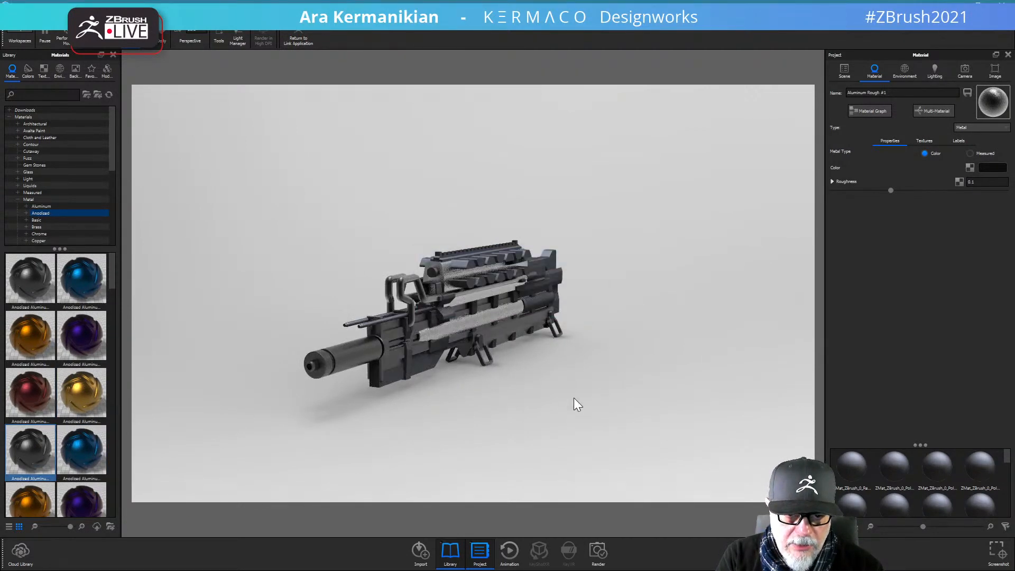
left_click_drag(604, 410, 597, 394)
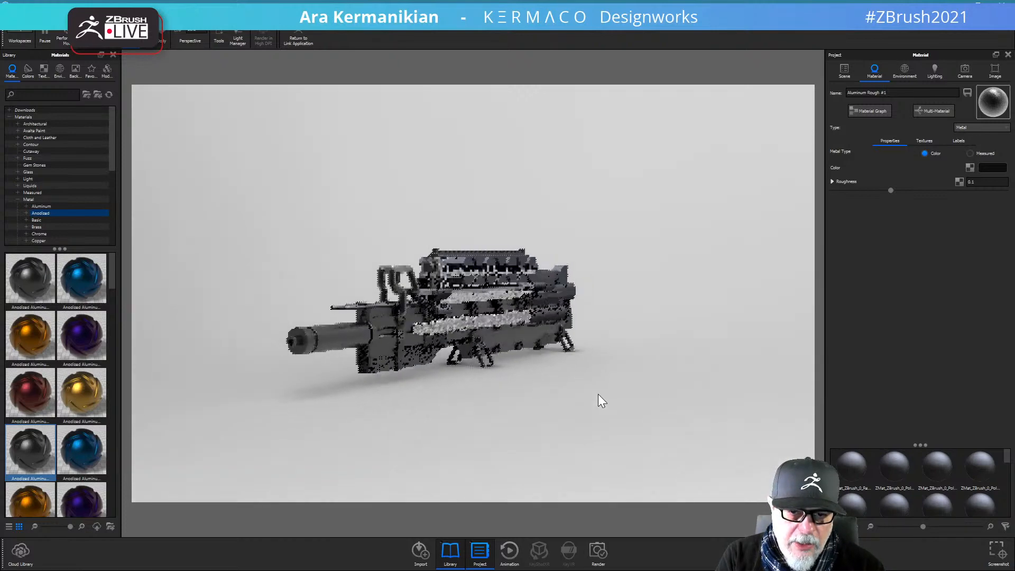
Step: Apply dark grey Anodized Aluminum to the long lower side tube and neighbouring body parts, linking the duplicate materials
left_click_drag(31, 460, 509, 331)
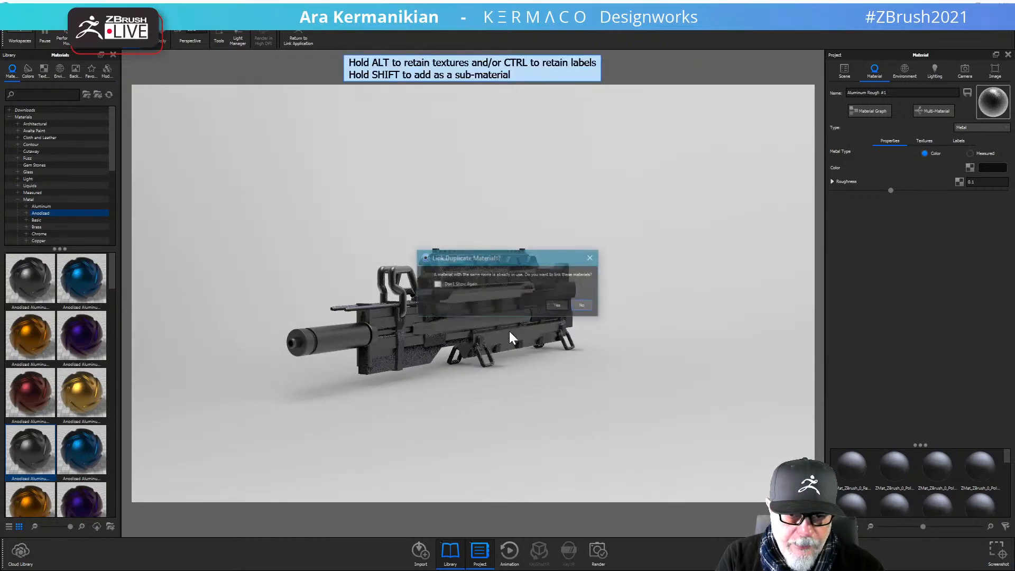
left_click(561, 306)
left_click_drag(31, 449, 557, 304)
left_click(556, 306)
left_click_drag(642, 321, 685, 284)
middle_click_drag(459, 243, 452, 198)
scroll(451, 198, "up", 3)
left_click_drag(39, 460, 419, 316)
left_click(556, 305)
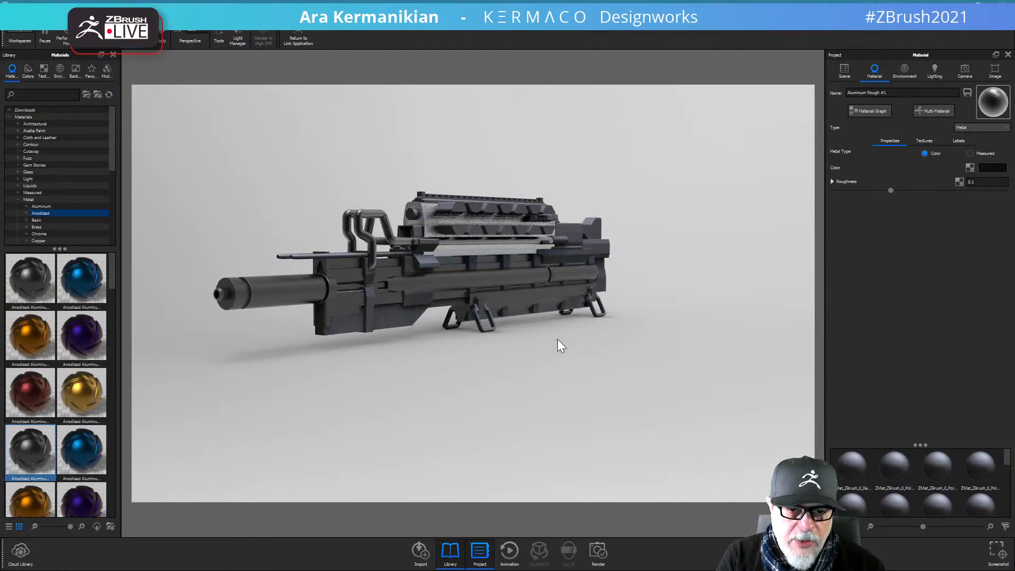
left_click_drag(542, 398, 490, 362)
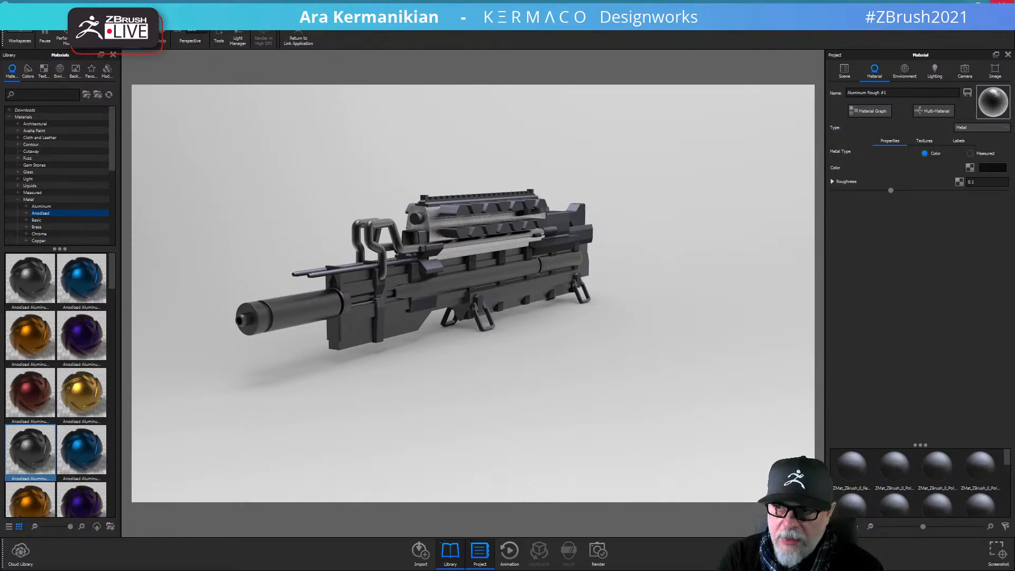
Step: Switch to ZBrush and turn on Live Boolean to examine the cut-outs in the gun's upper housing from several angles
left_click(543, 296)
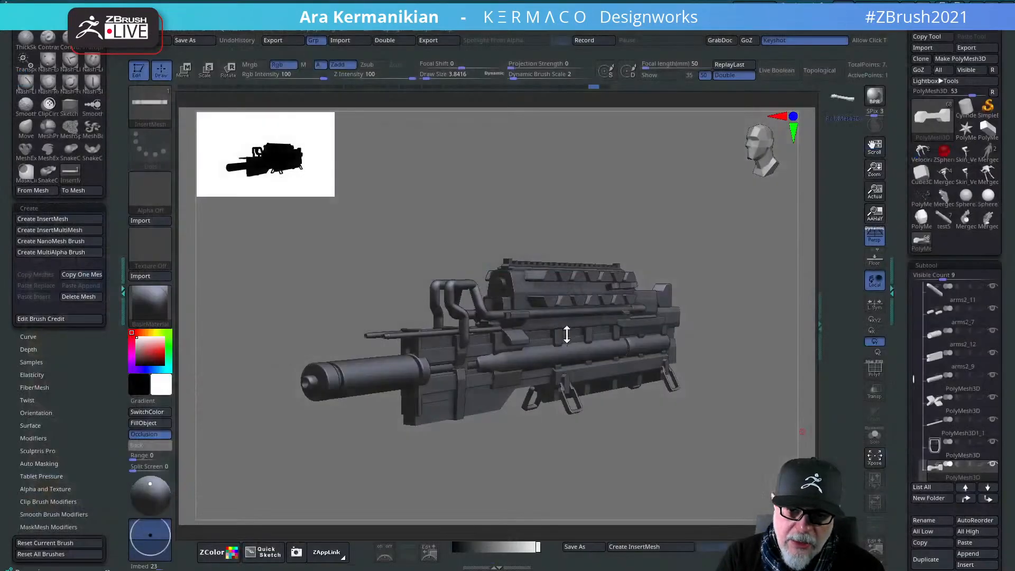
left_click(766, 70)
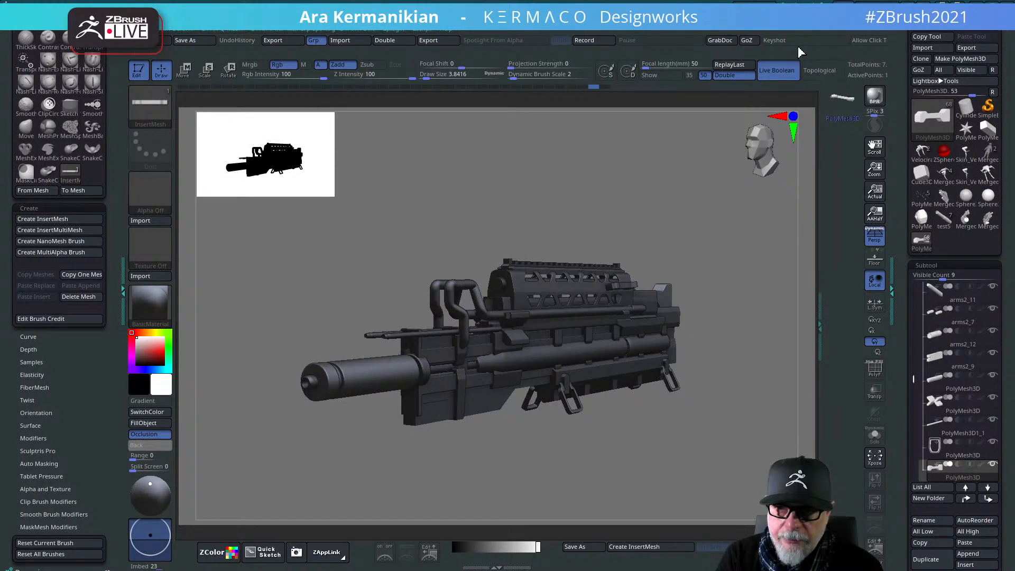
left_click_drag(714, 244, 633, 235)
left_click_drag(555, 195, 583, 213)
left_click_drag(647, 221, 605, 197)
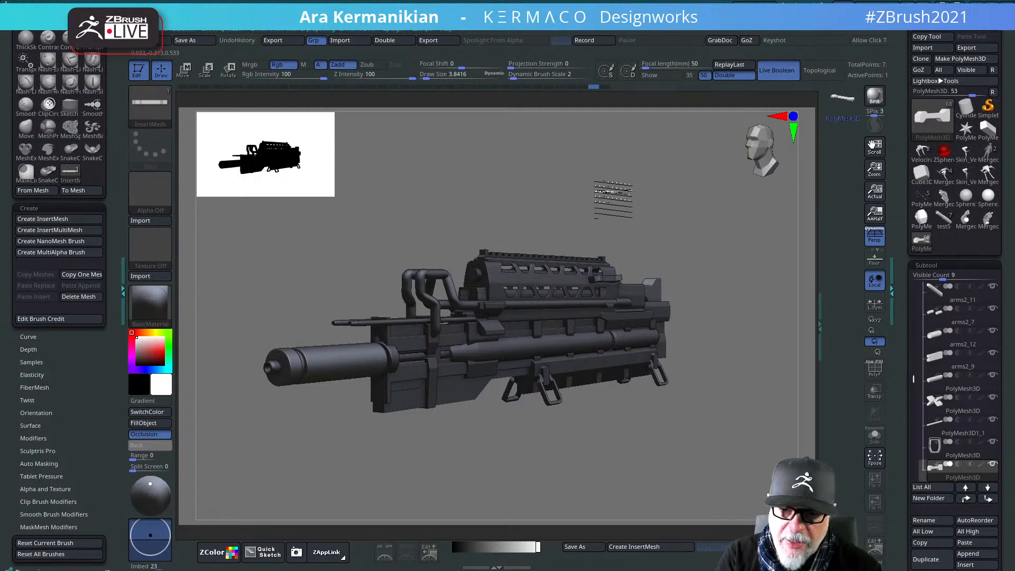
left_click_drag(607, 199, 639, 205)
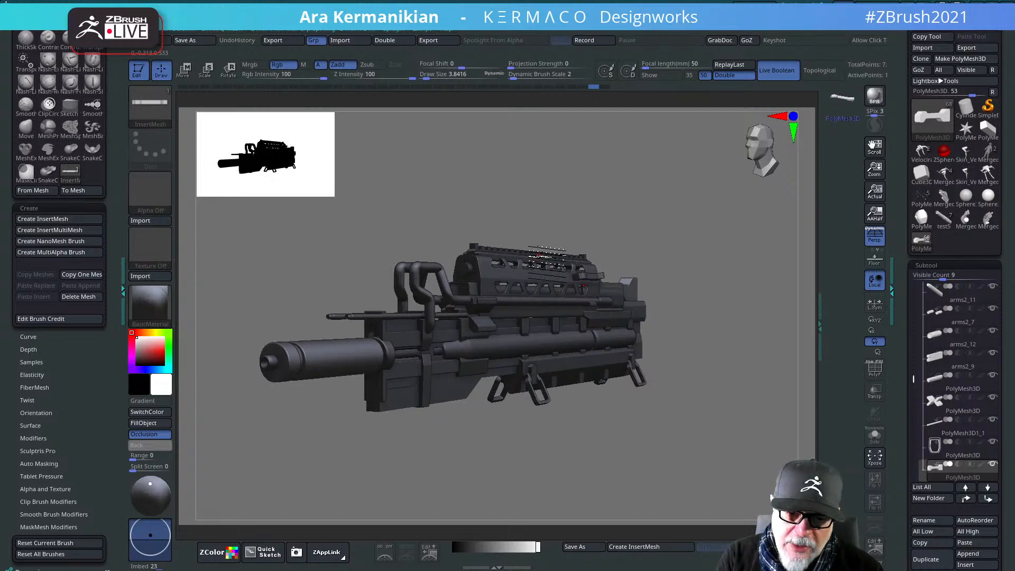
left_click_drag(725, 193, 618, 280)
left_click_drag(782, 261, 700, 236)
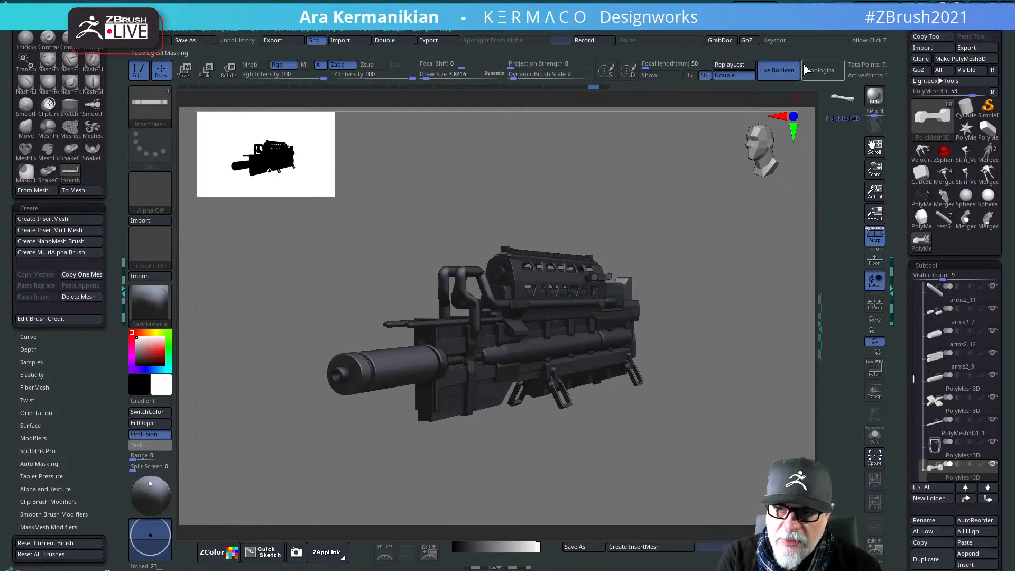
Step: Compare the gun with the KeyShot renderer and with Live Boolean, leaving KeyShot rendering enabled
left_click(769, 42)
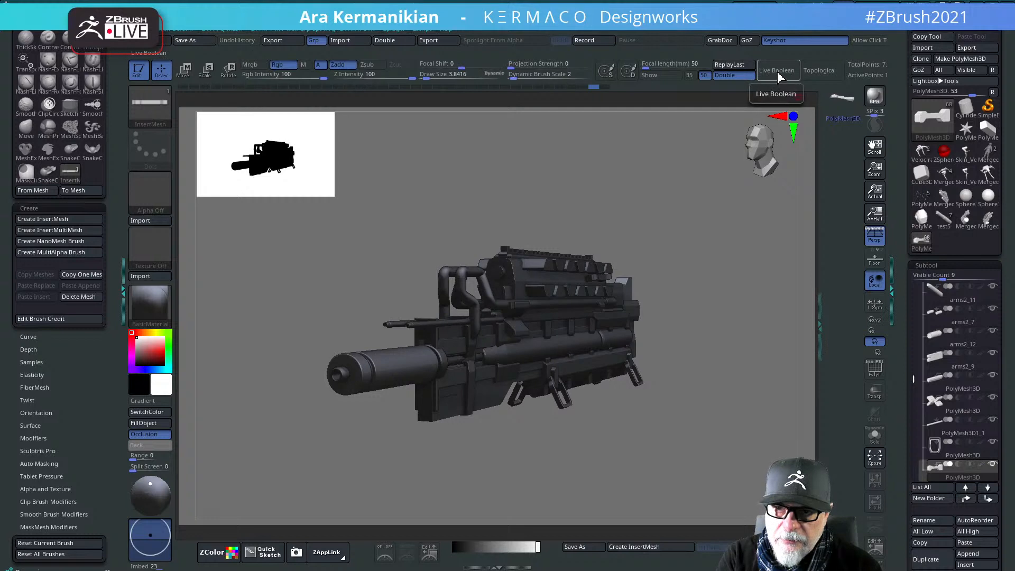
left_click(777, 72)
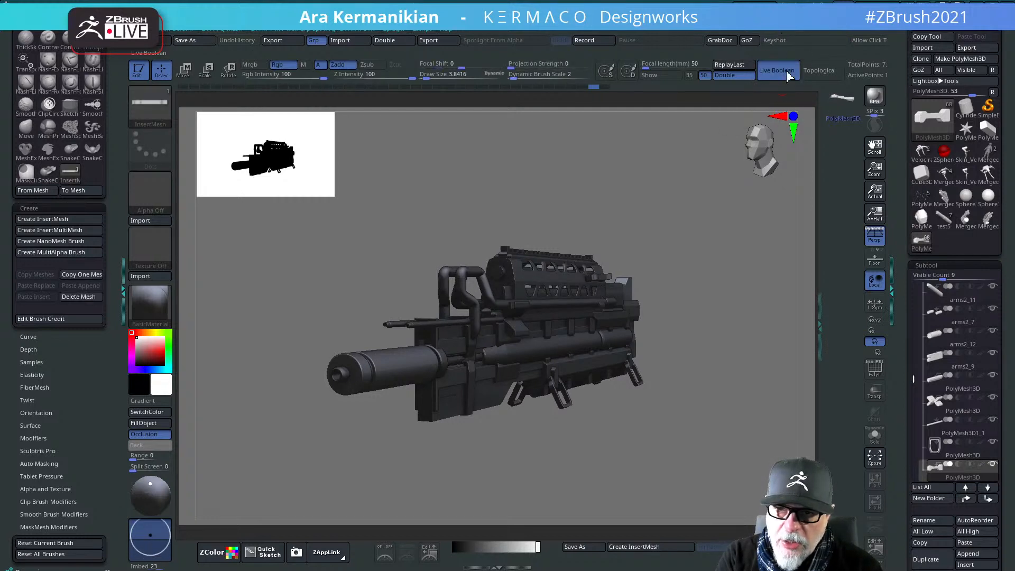
left_click(804, 40)
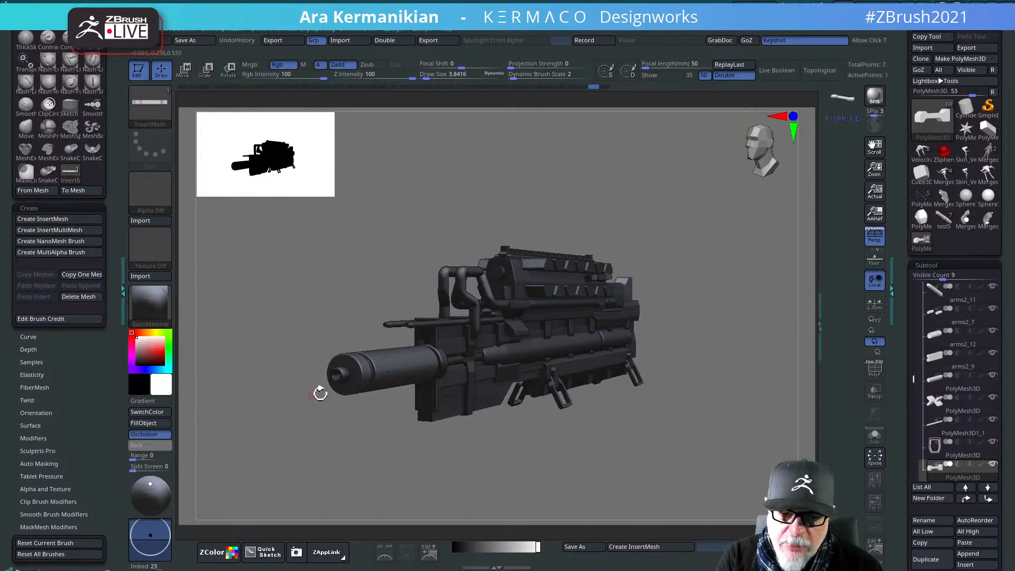
Step: Examine the gun's handle tubes, side details and muzzle up close and from a distance
left_click_drag(547, 470, 623, 440)
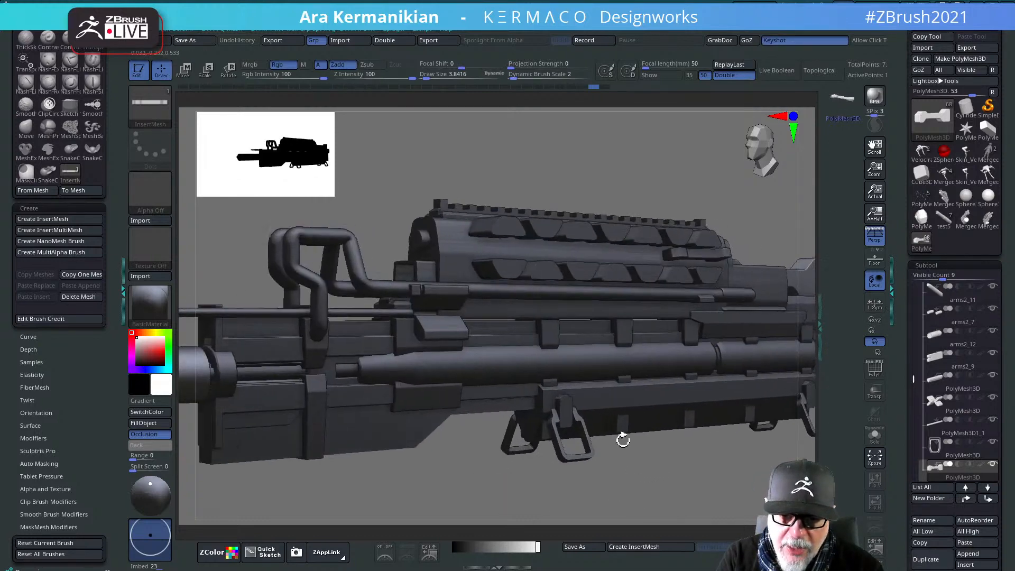
mouse_move(512, 482)
left_mouse_down()
mouse_move(559, 480)
mouse_move(477, 375)
left_mouse_up()
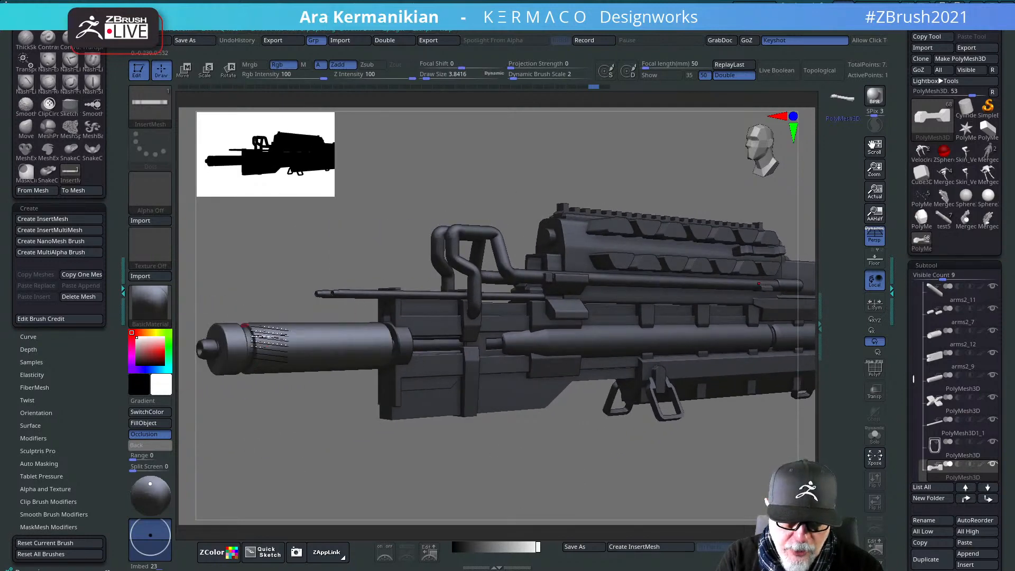
left_click_drag(636, 471, 720, 398)
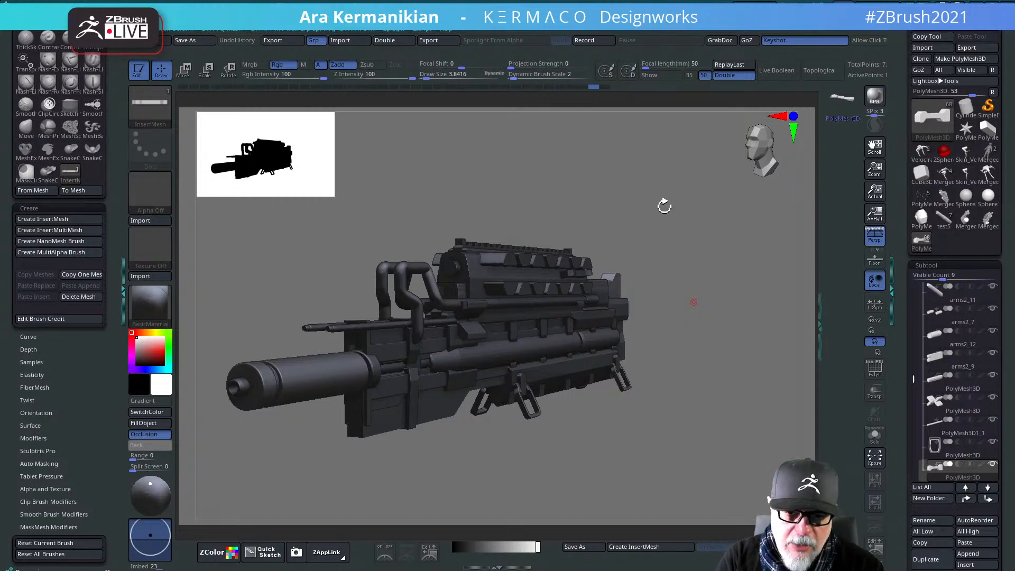
left_click_drag(664, 207, 695, 188)
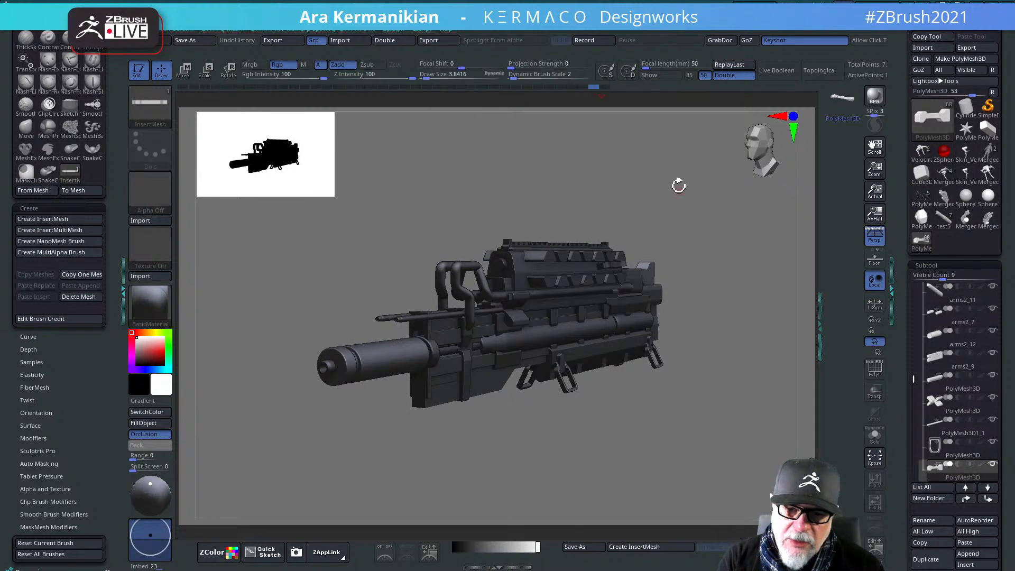
mouse_move(987, 219)
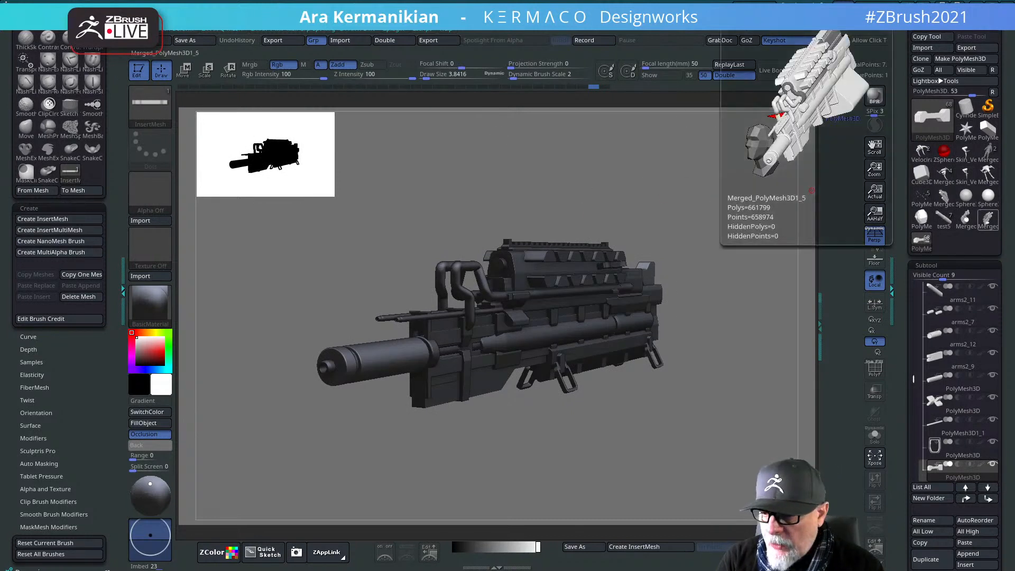
mouse_move(958, 360)
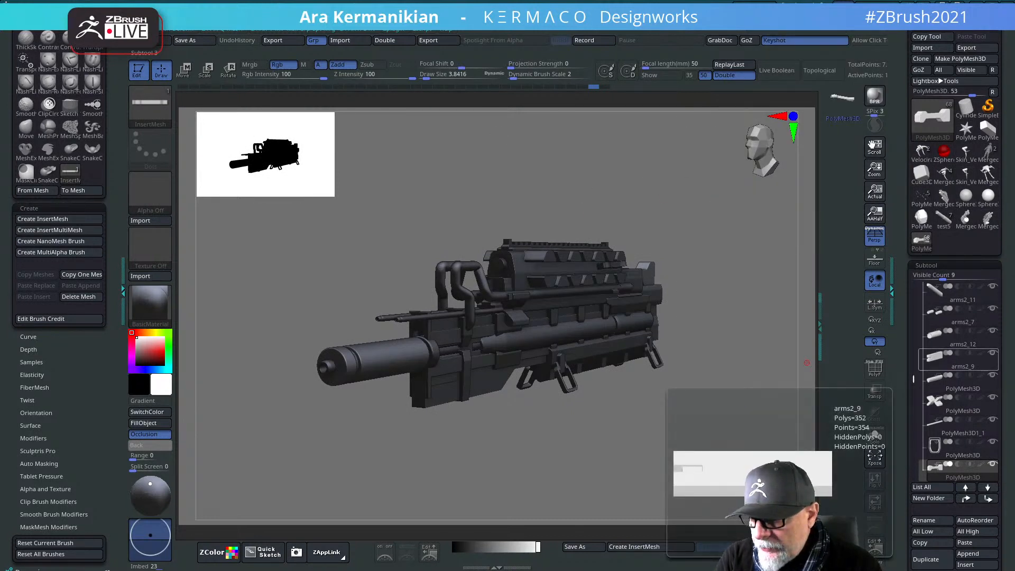